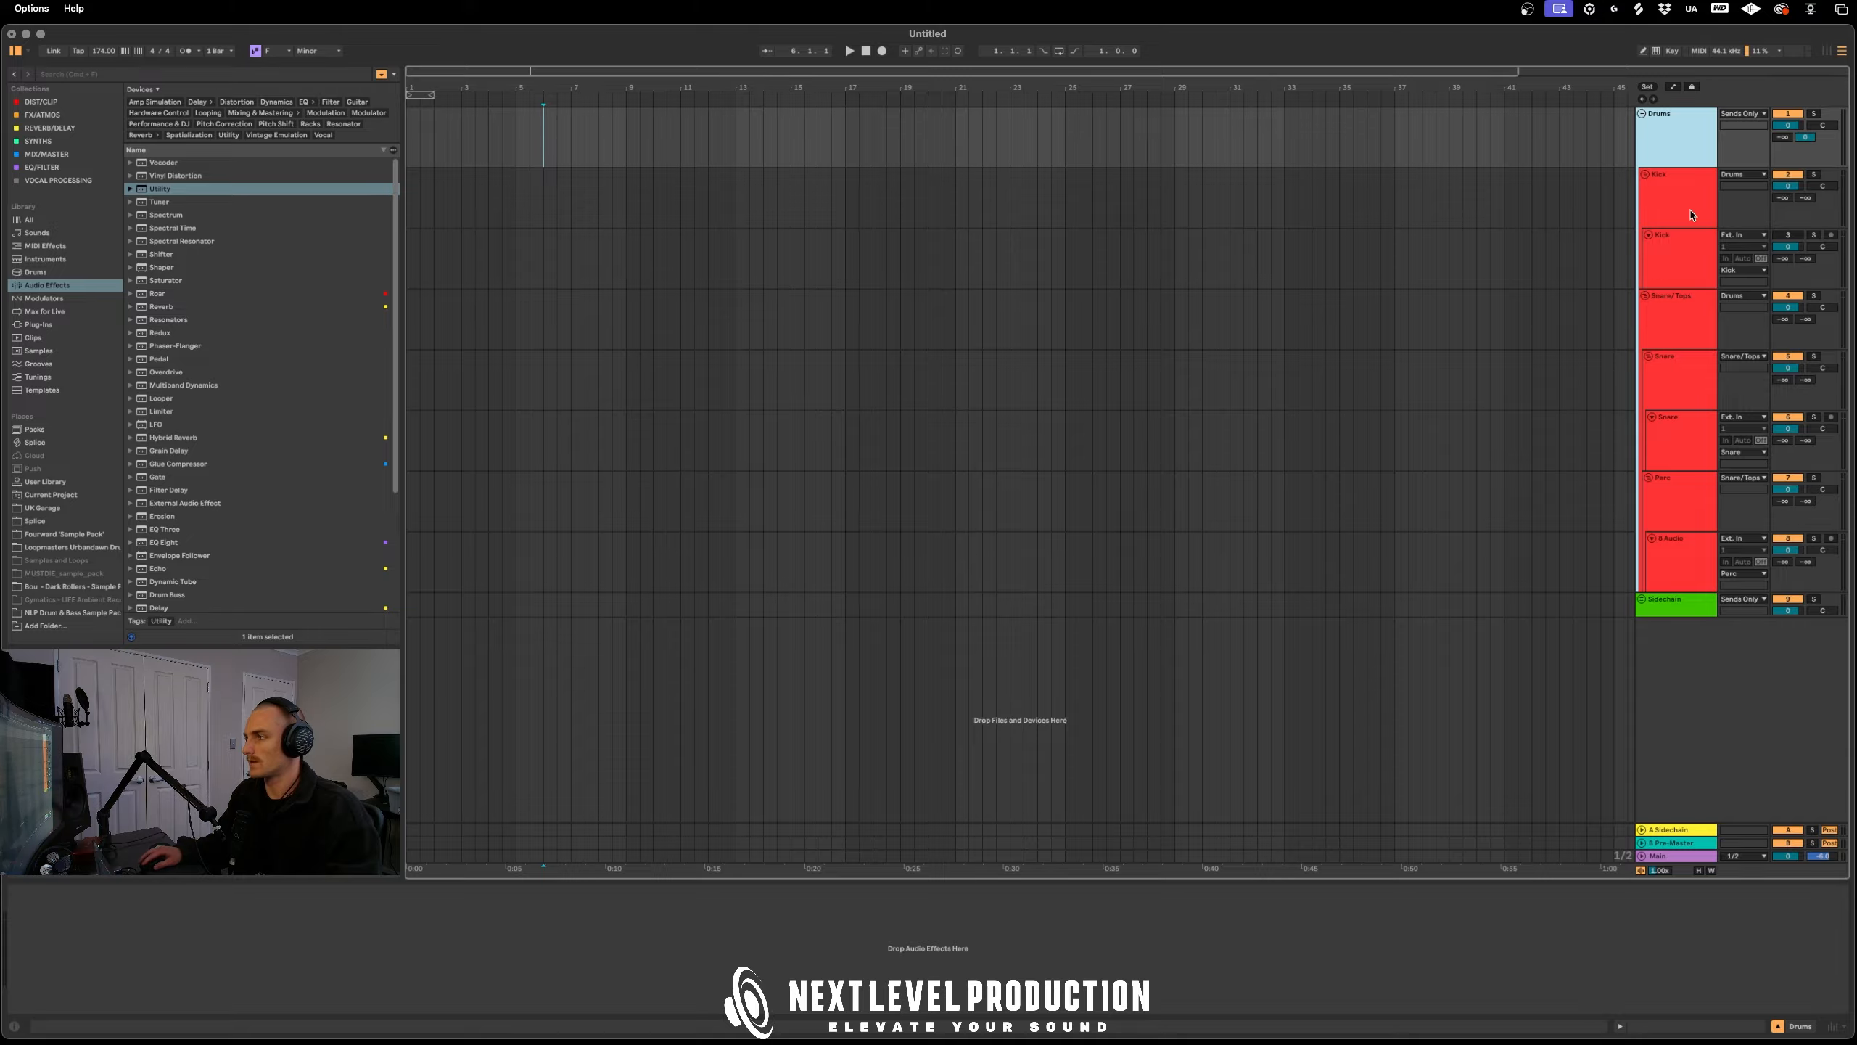
Select the Kick audio track nested inside the Kick group
{"action": "left_click", "coordinate": [1703, 264]}
{"action": "left_click", "coordinate": [1687, 208]}
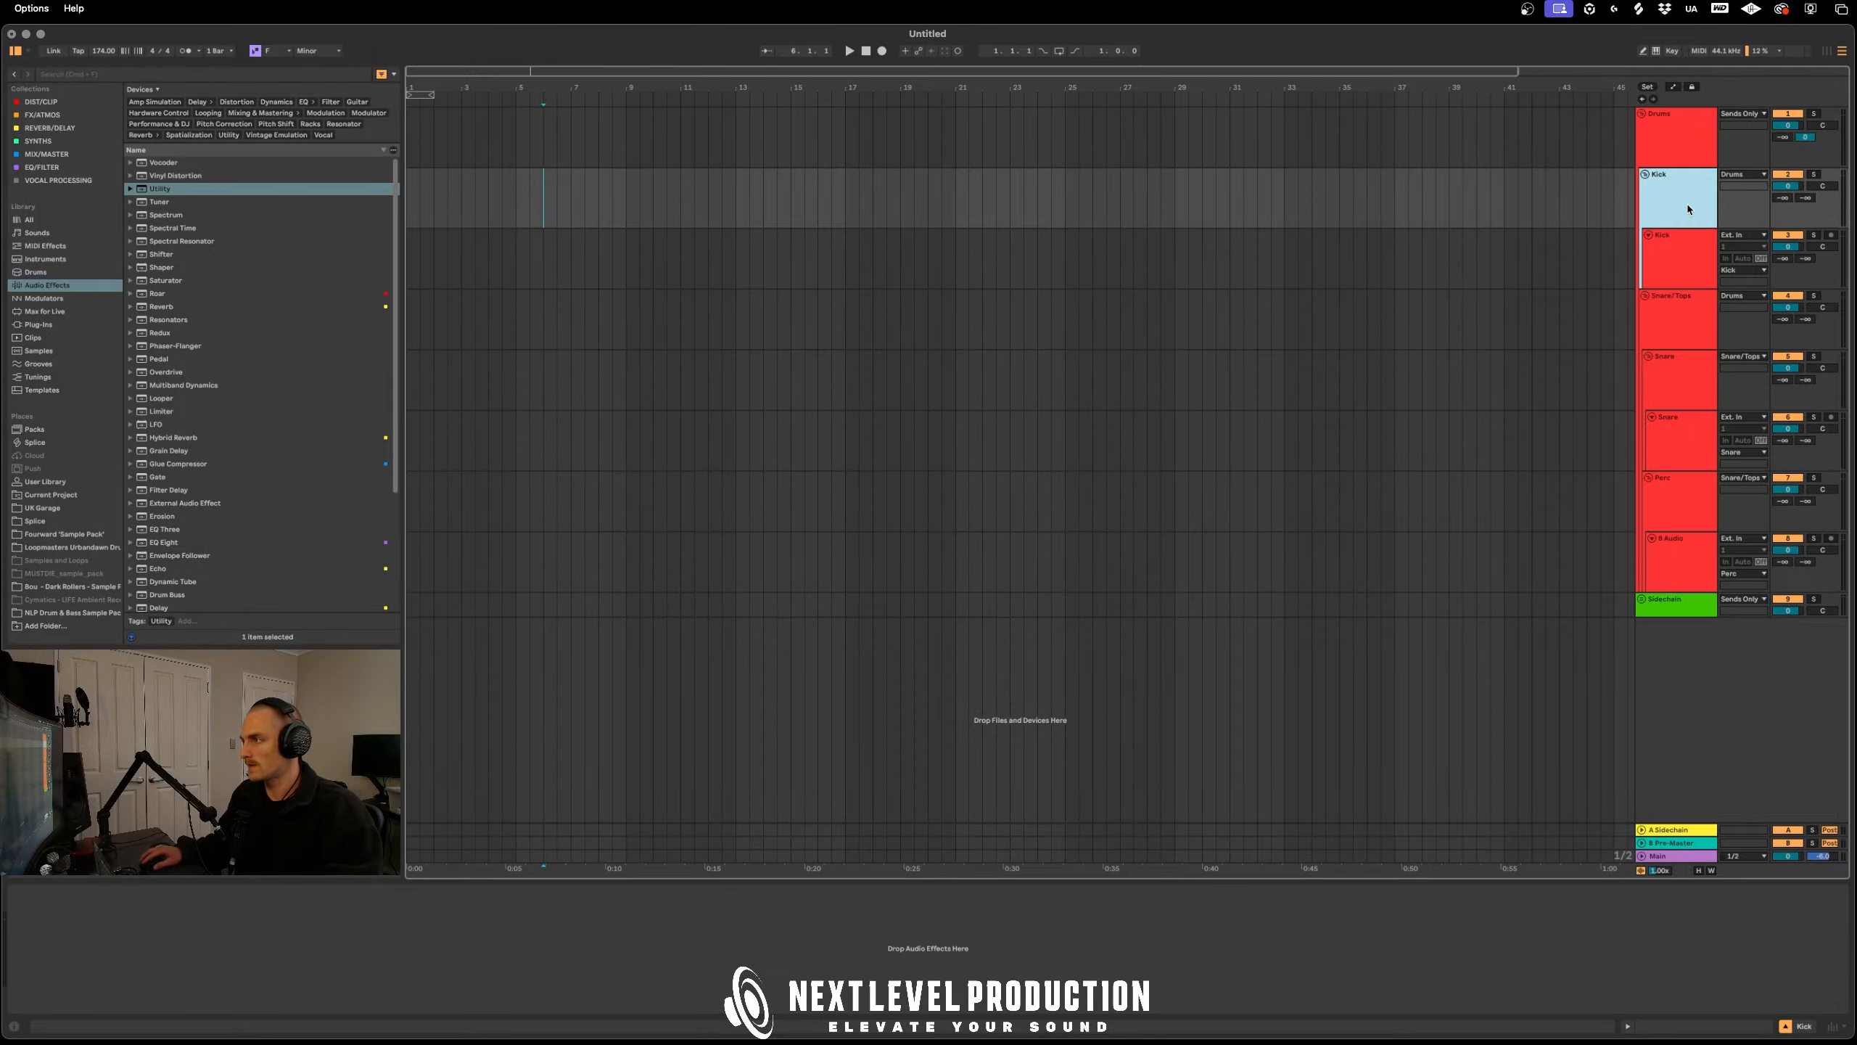
{"action": "left_click", "coordinate": [1678, 281]}
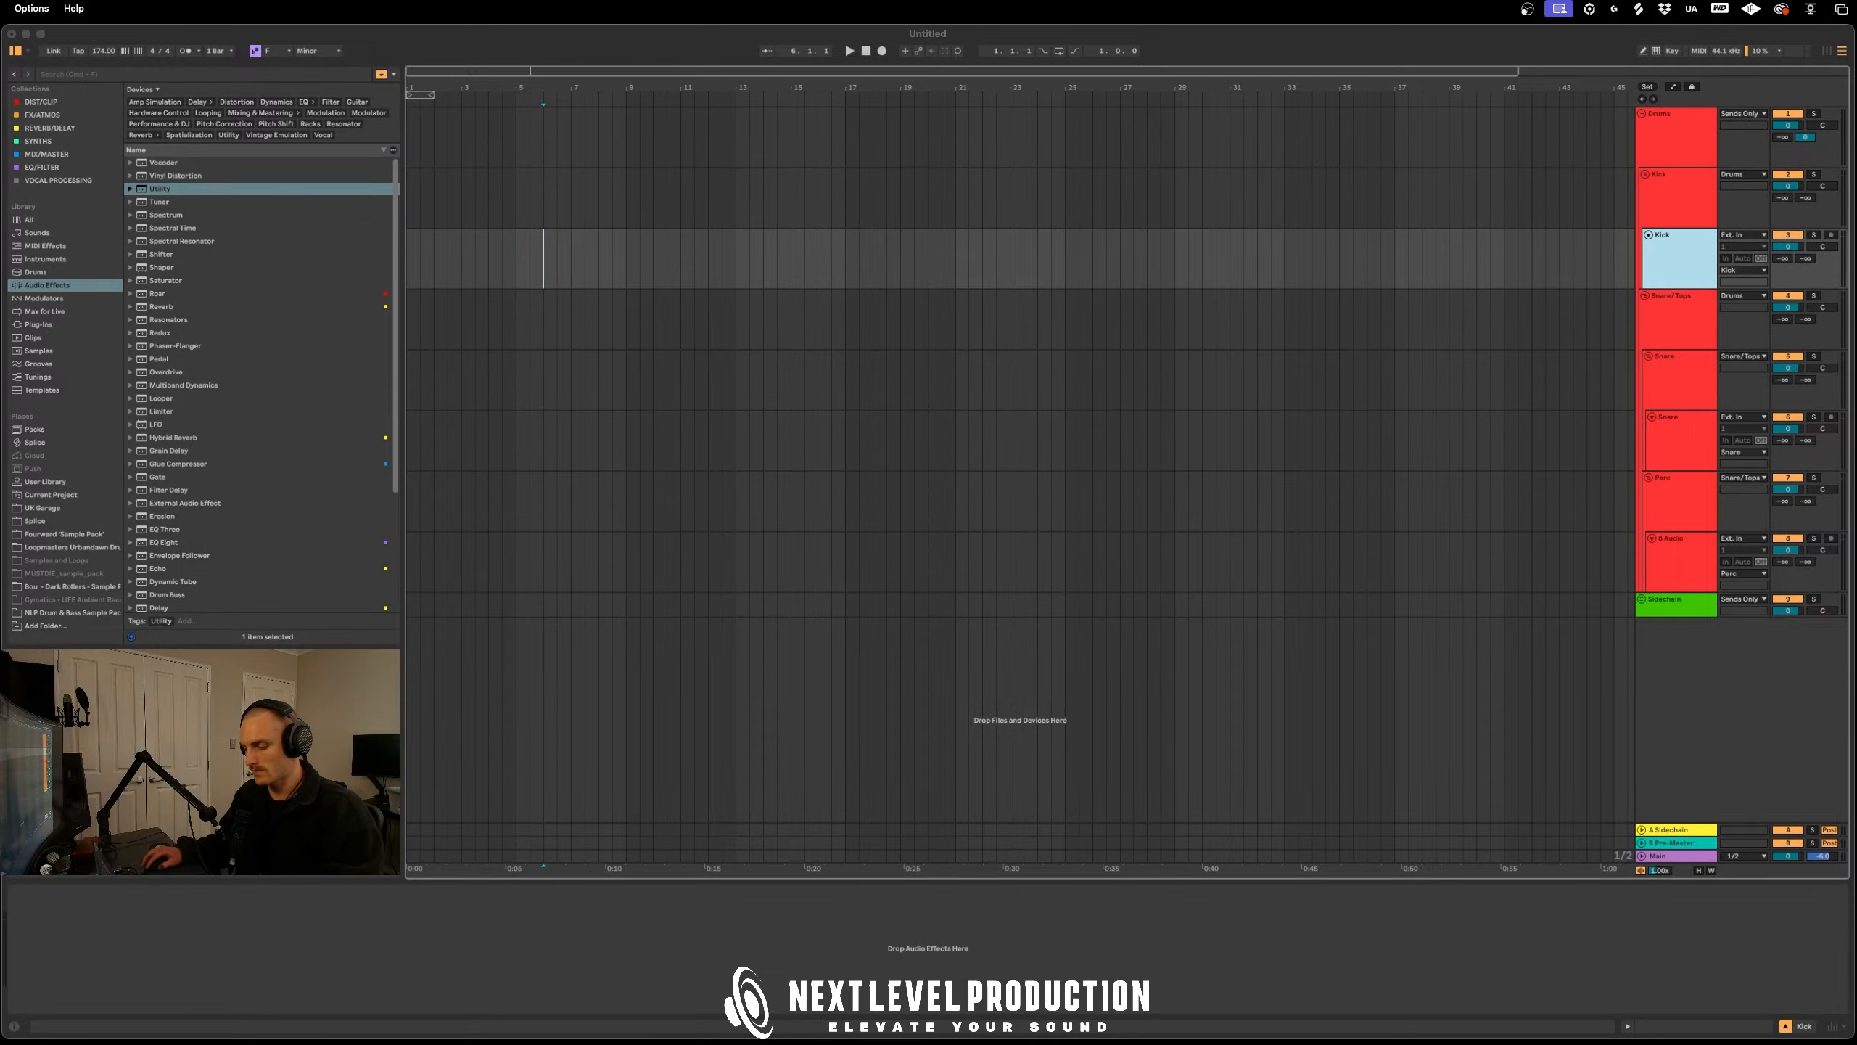
Switch to Splice and browse the drum kick samples, filtered to the house genre
{"action": "key", "text": "super+Tab"}
{"action": "left_click_drag", "start_coordinate": [949, 91], "coordinate": [979, 147]}
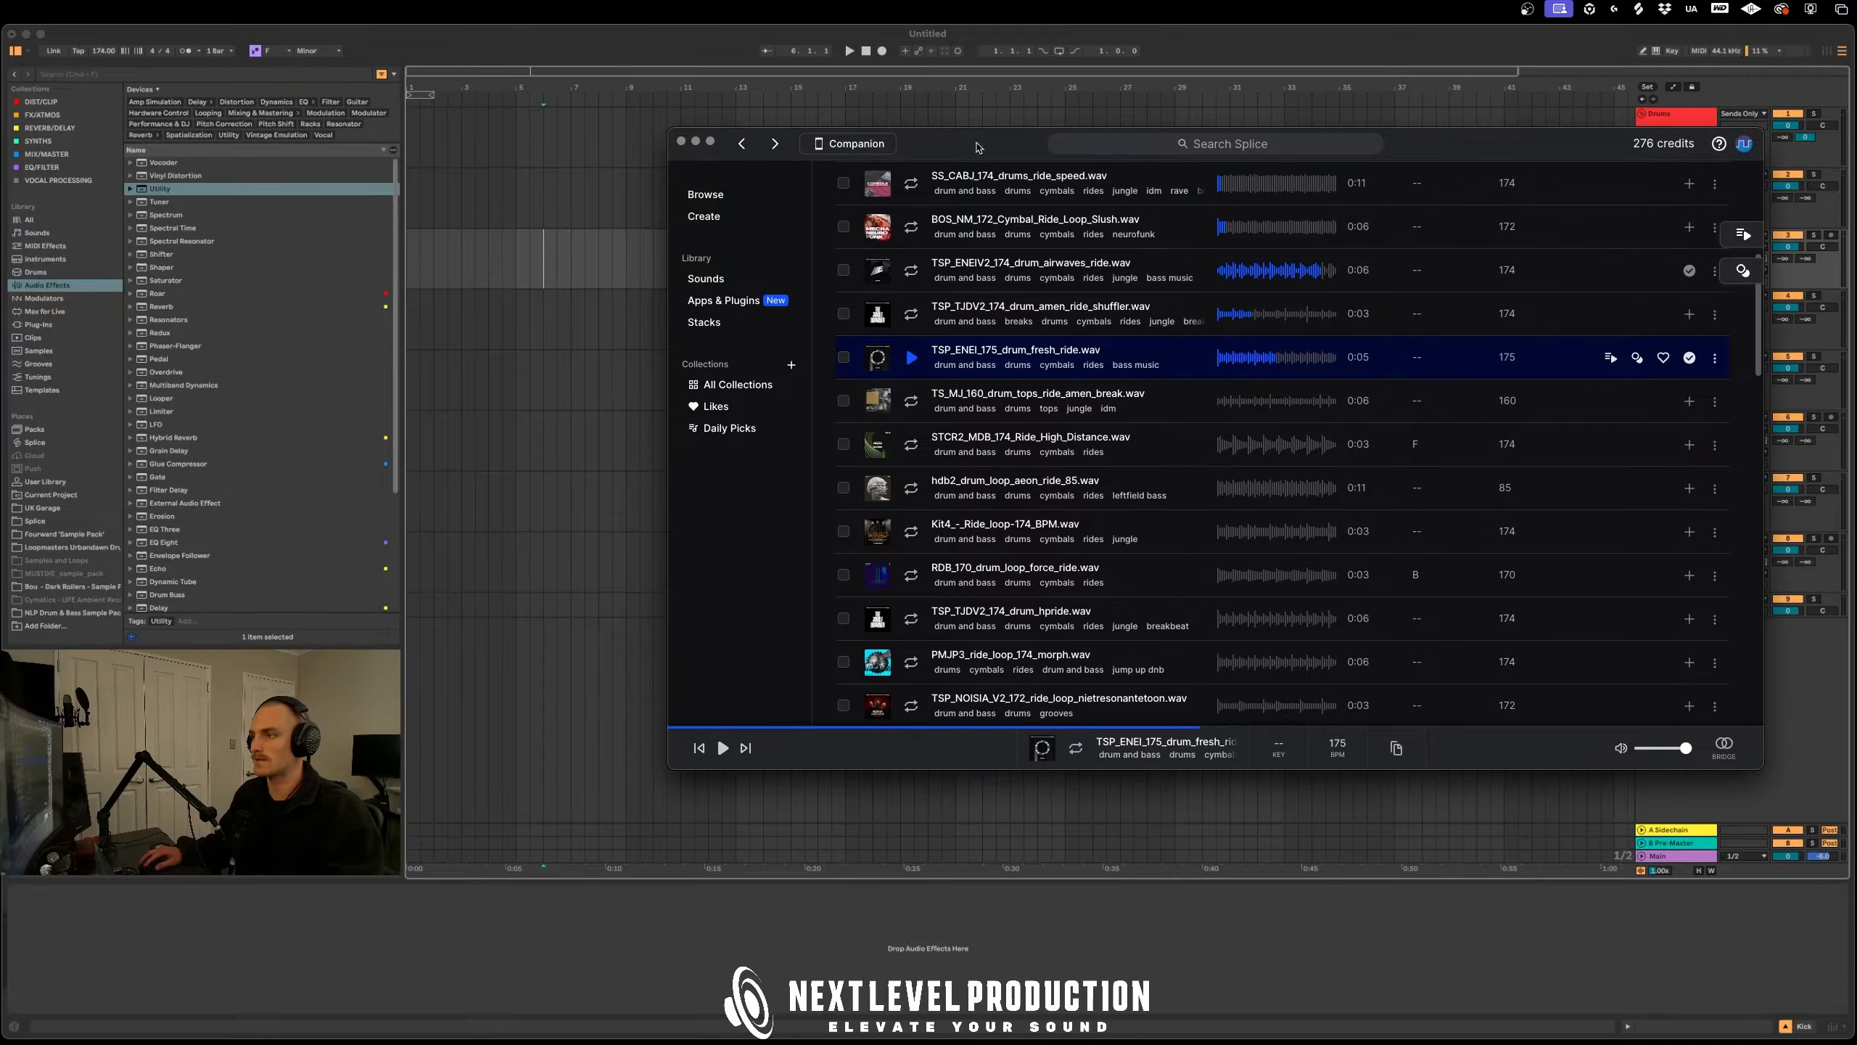
{"action": "left_click", "coordinate": [758, 204]}
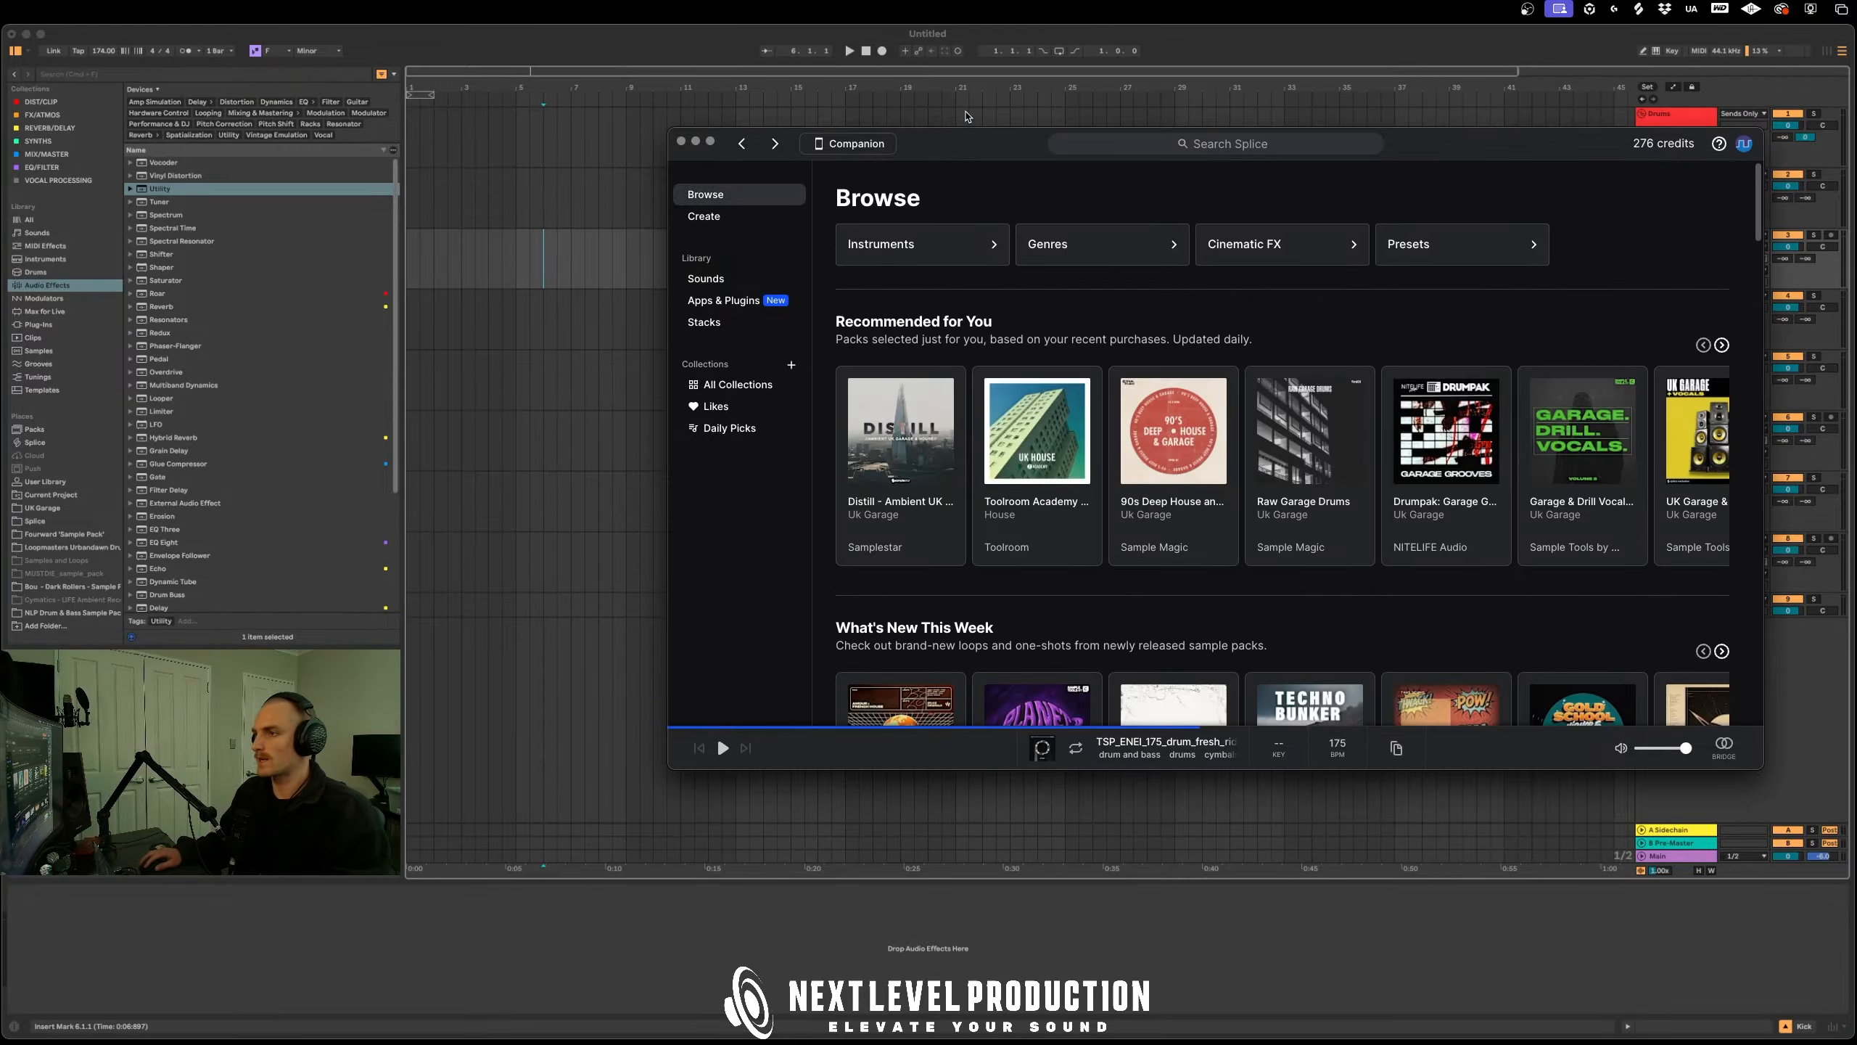
{"action": "left_click_drag", "start_coordinate": [979, 143], "coordinate": [905, 121]}
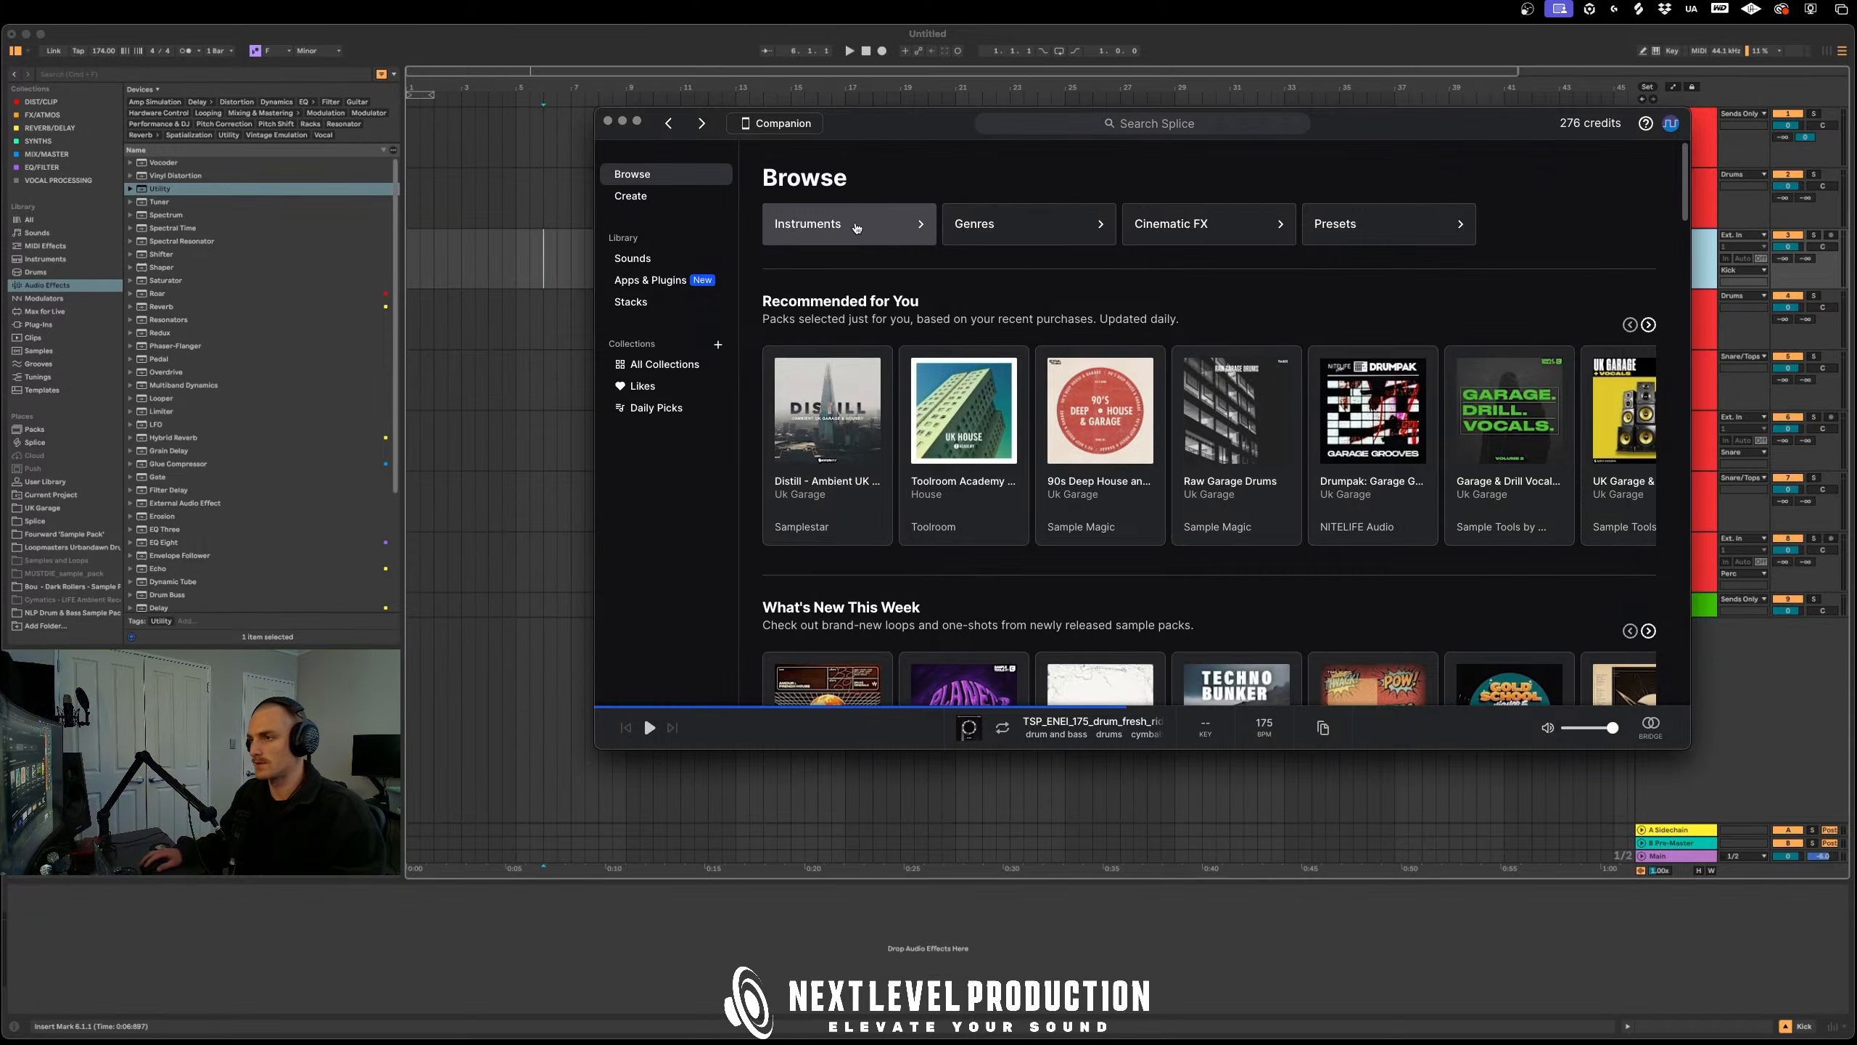
{"action": "left_click", "coordinate": [856, 228]}
{"action": "left_click", "coordinate": [800, 344]}
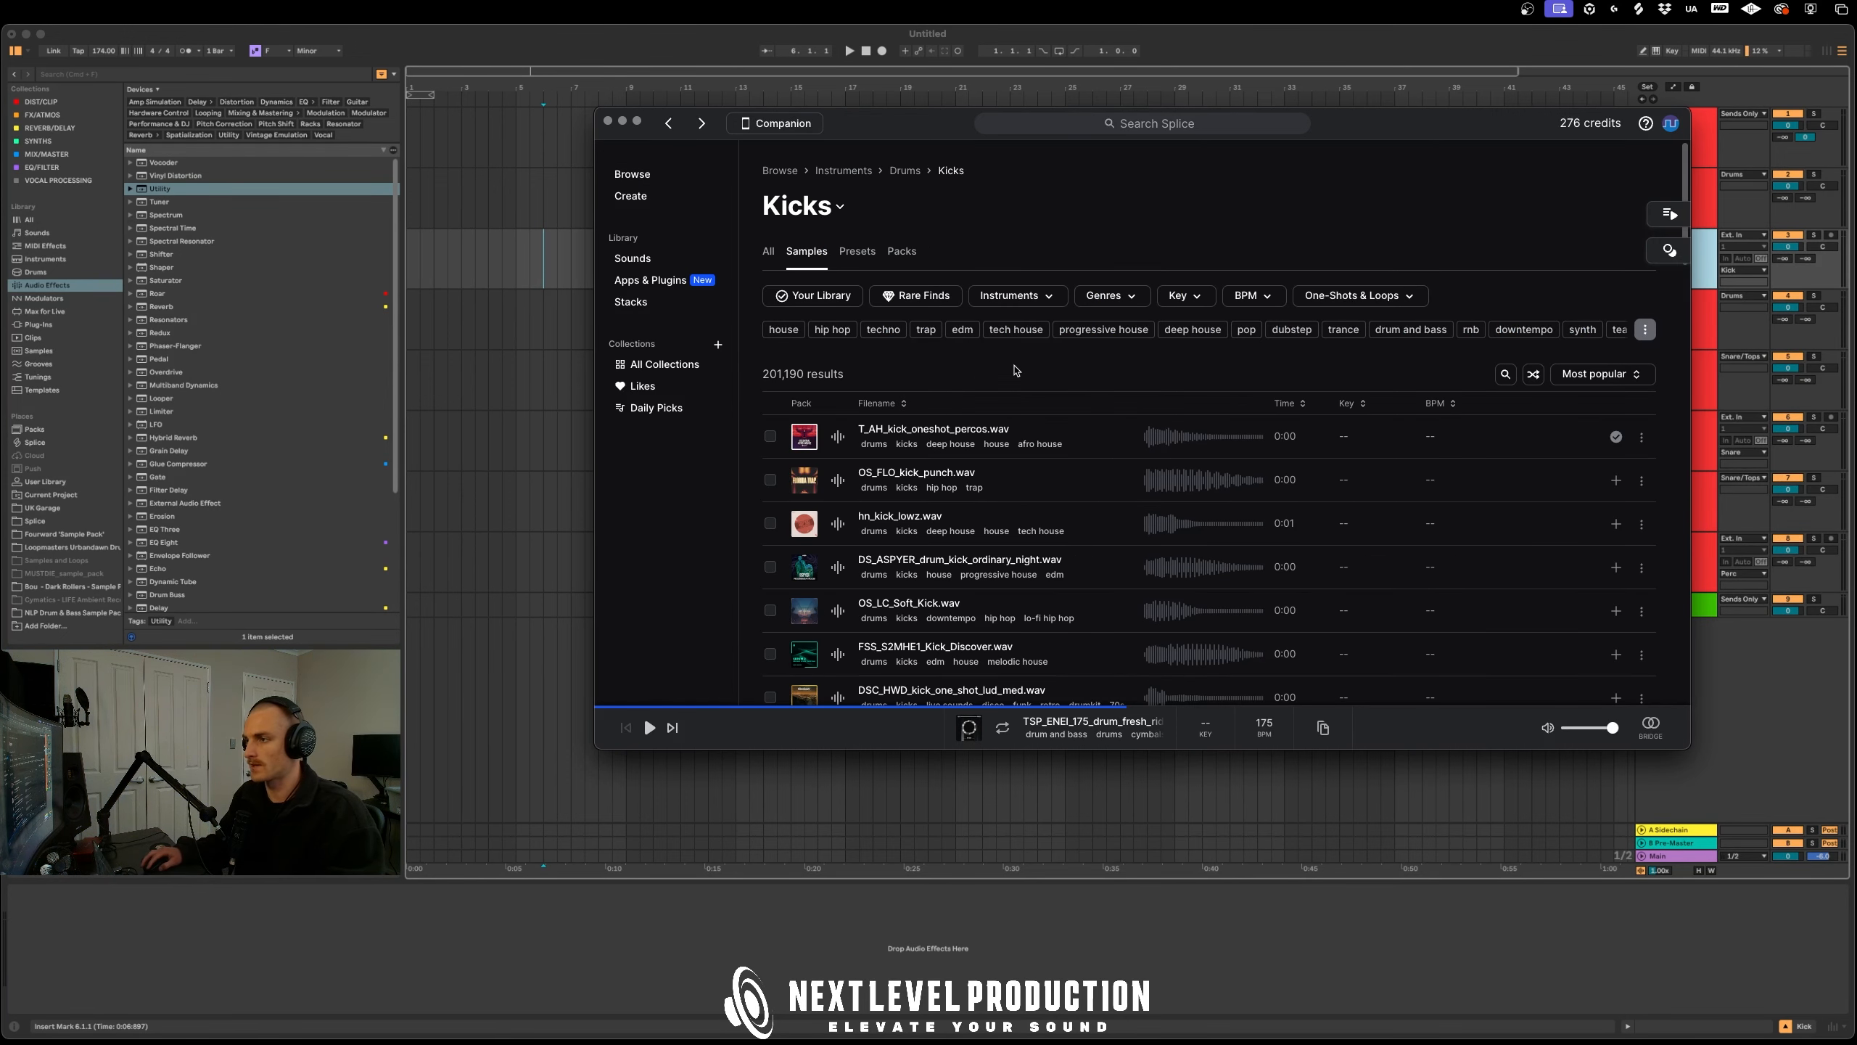
{"action": "left_click", "coordinate": [783, 333]}
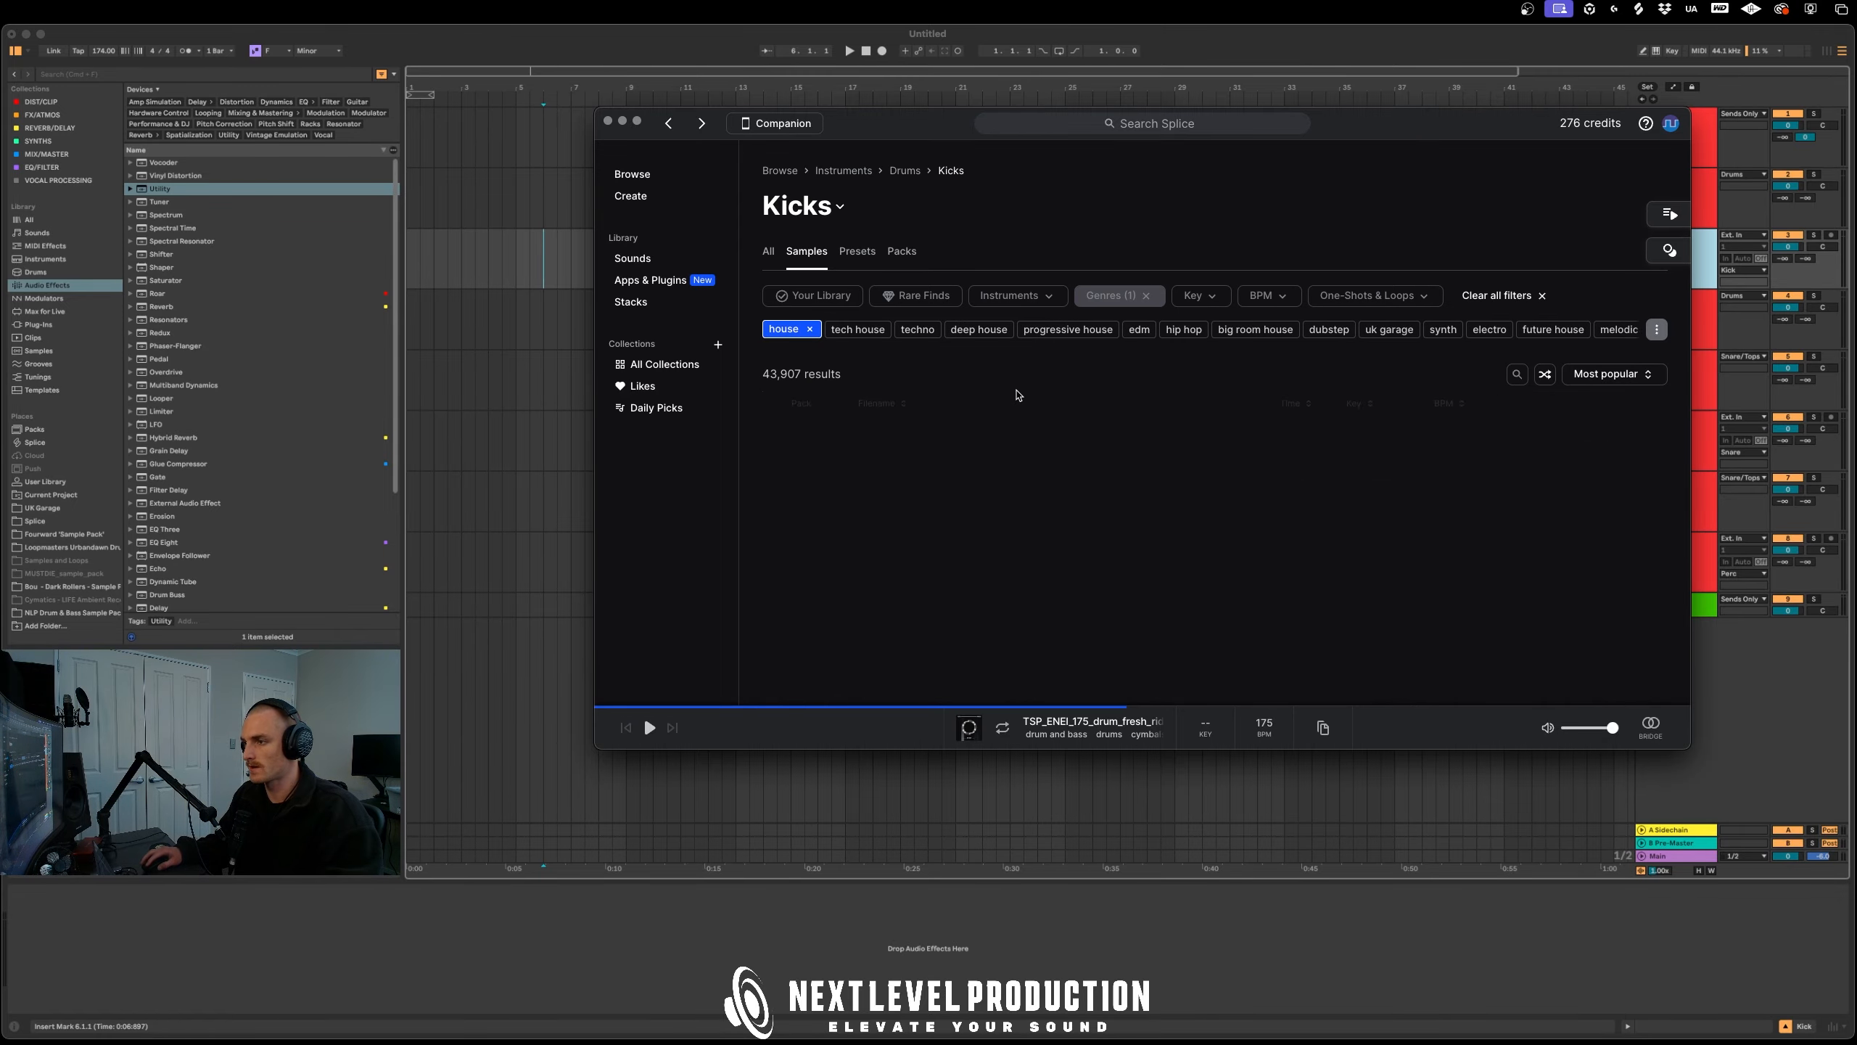
Audition the first house kick samples in the results, from T_AH_kick_oneshot_percos.wav to T_TSCR3_kick_oneshot_smoke.wav, and return to hn_kick_lowz.wav
{"action": "left_click", "coordinate": [838, 437]}
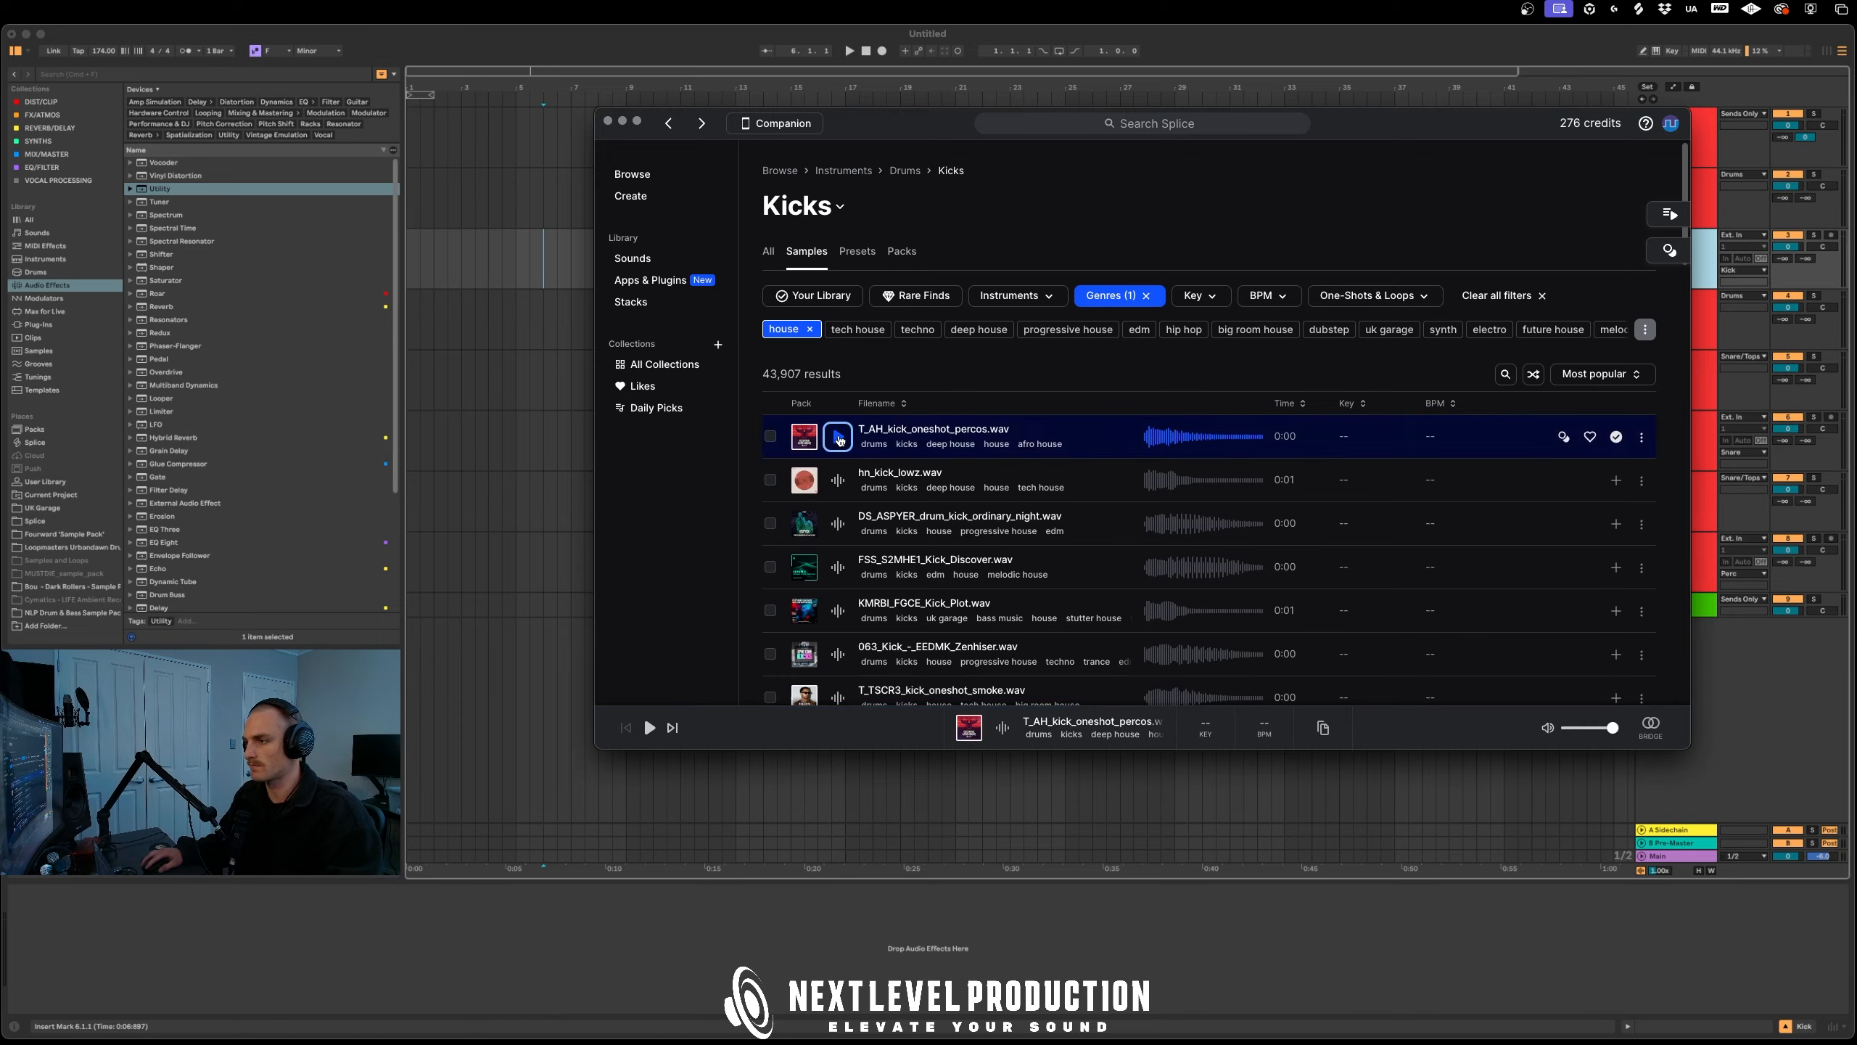
{"action": "key", "text": "Down"}
{"action": "key", "text": "Down"}
{"action": "key", "text": "Down"}
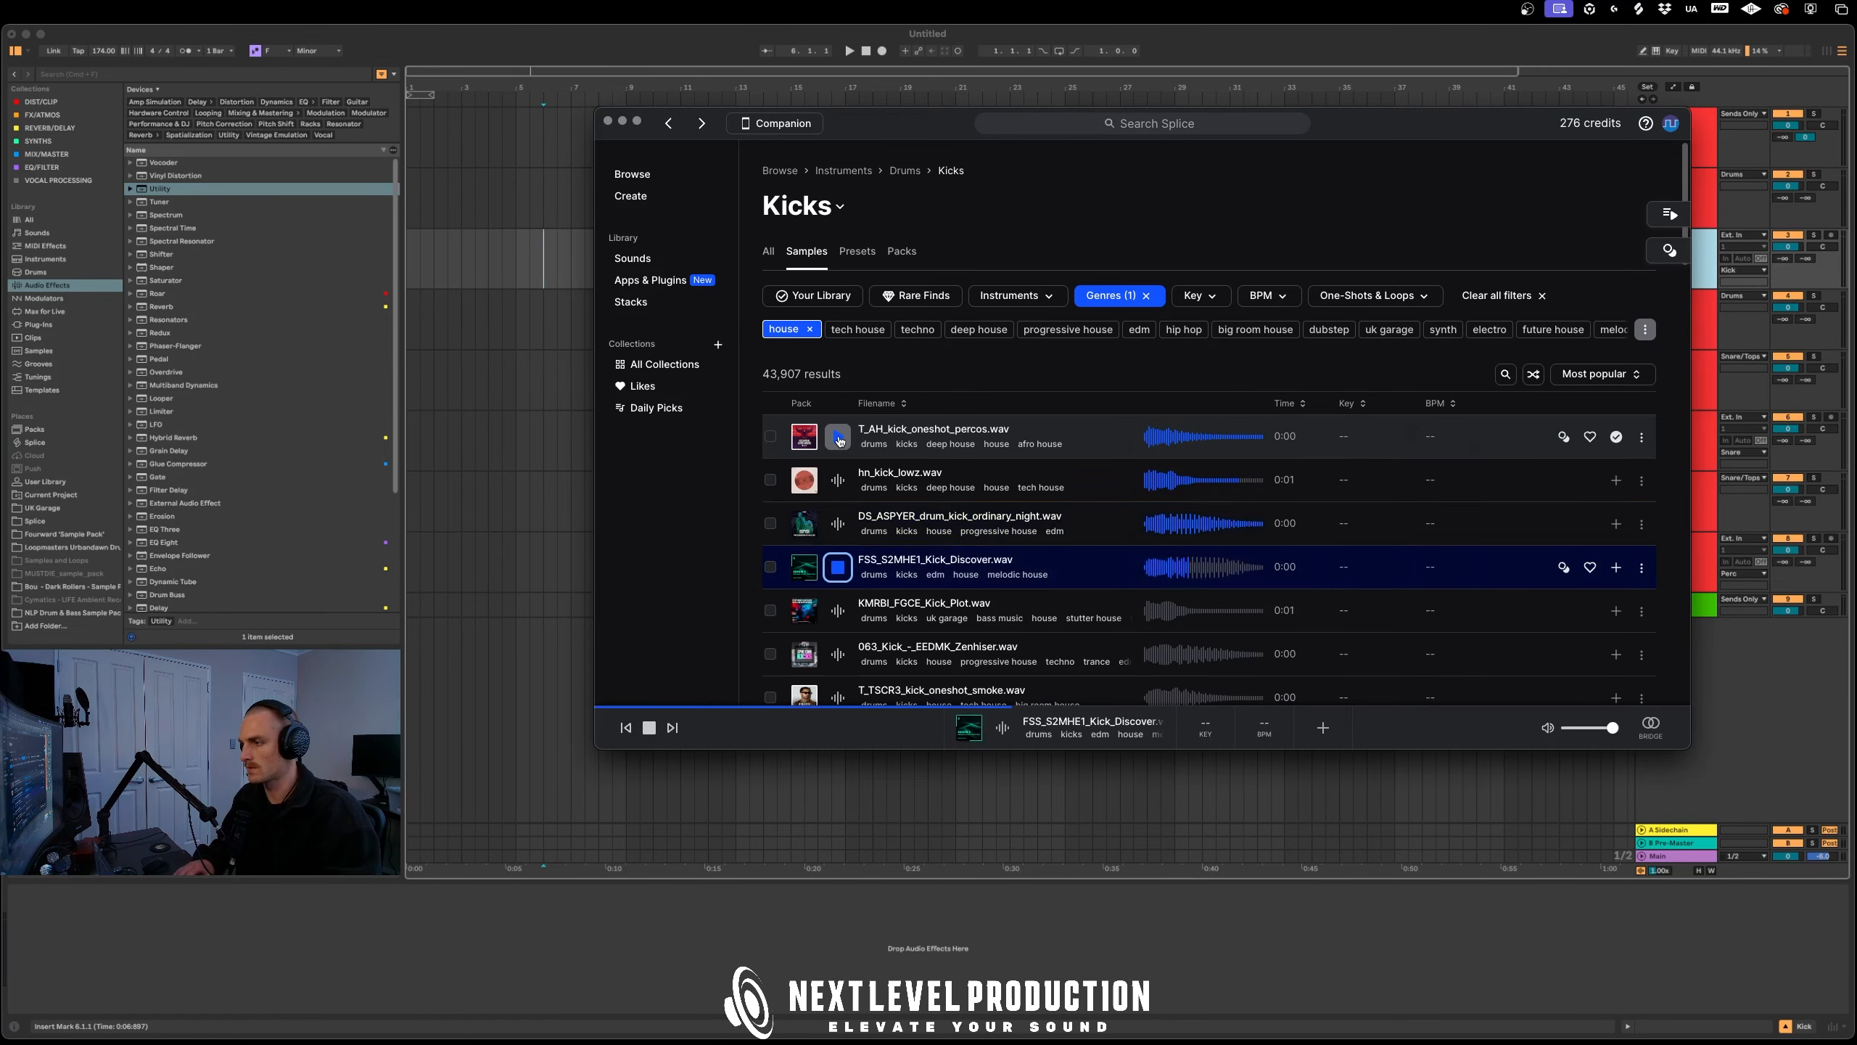
{"action": "key", "text": "Down"}
{"action": "key", "text": "Up"}
{"action": "key", "text": "Up"}
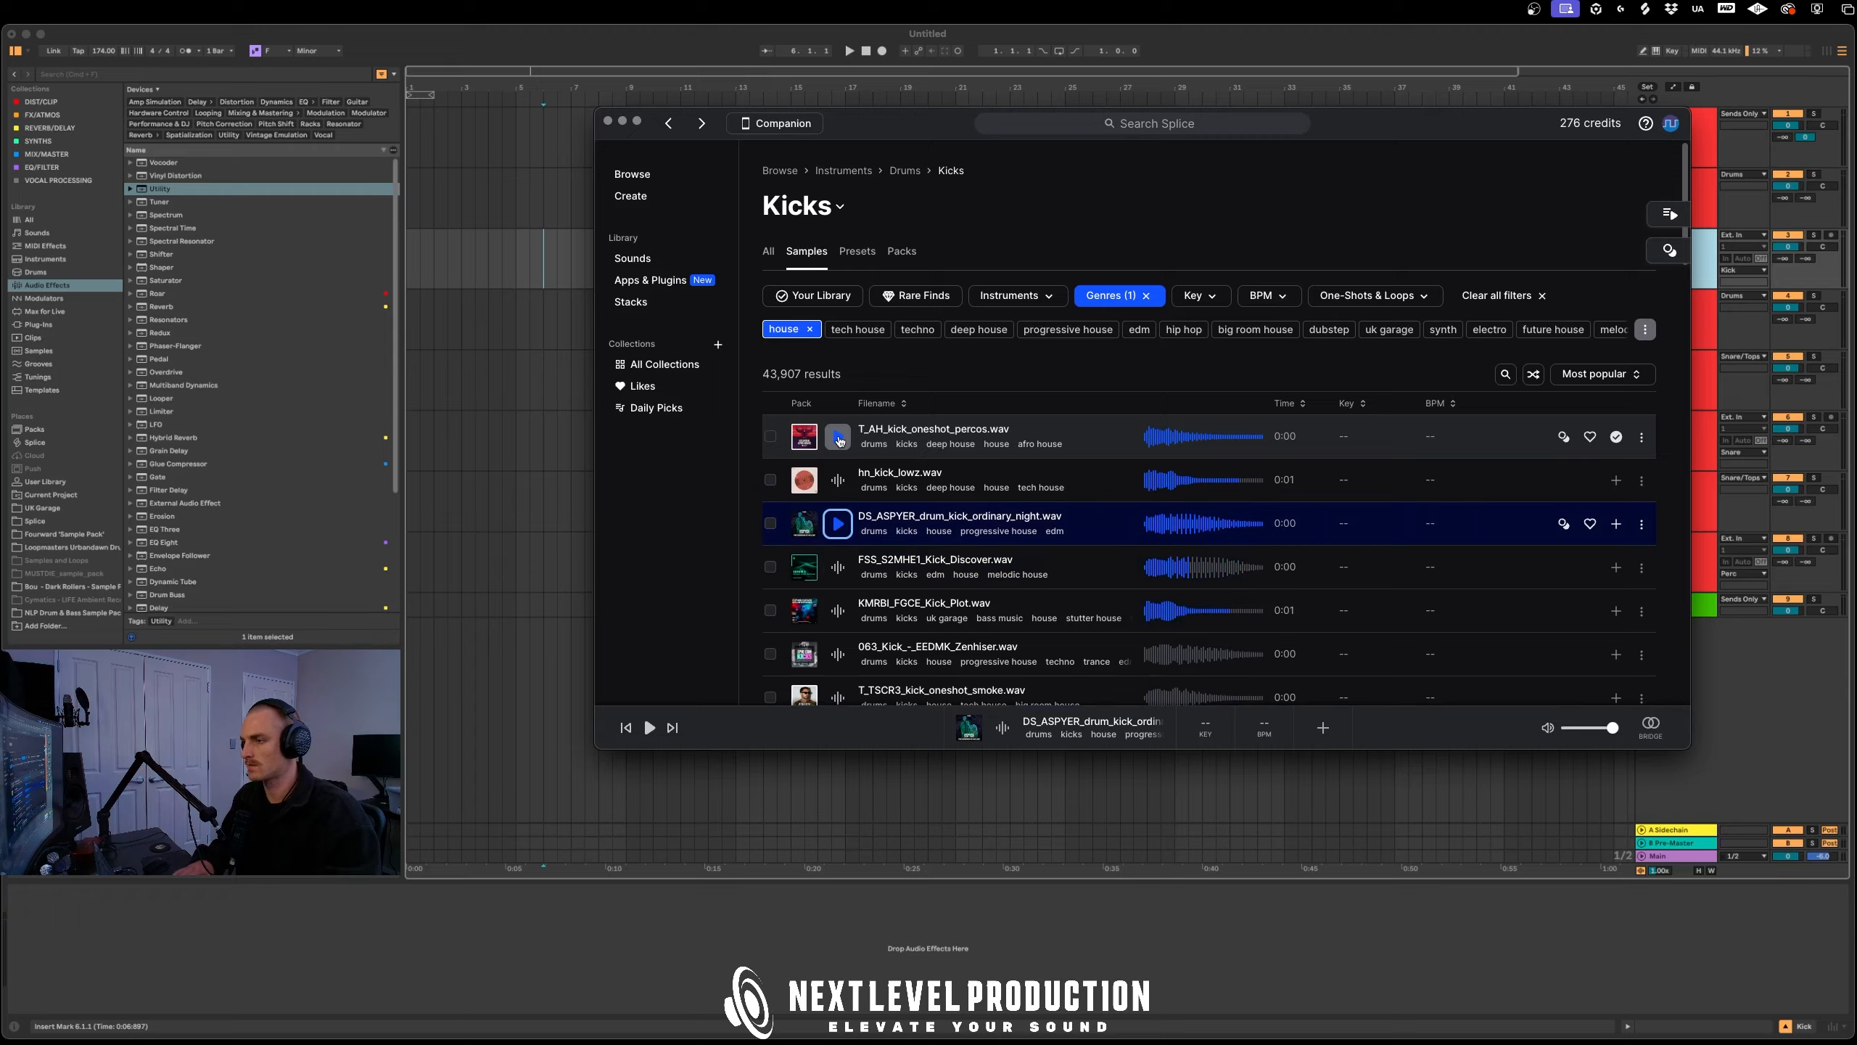
{"action": "key", "text": "Up"}
{"action": "key", "text": "Up"}
{"action": "key", "text": "Down"}
{"action": "key", "text": "Up"}
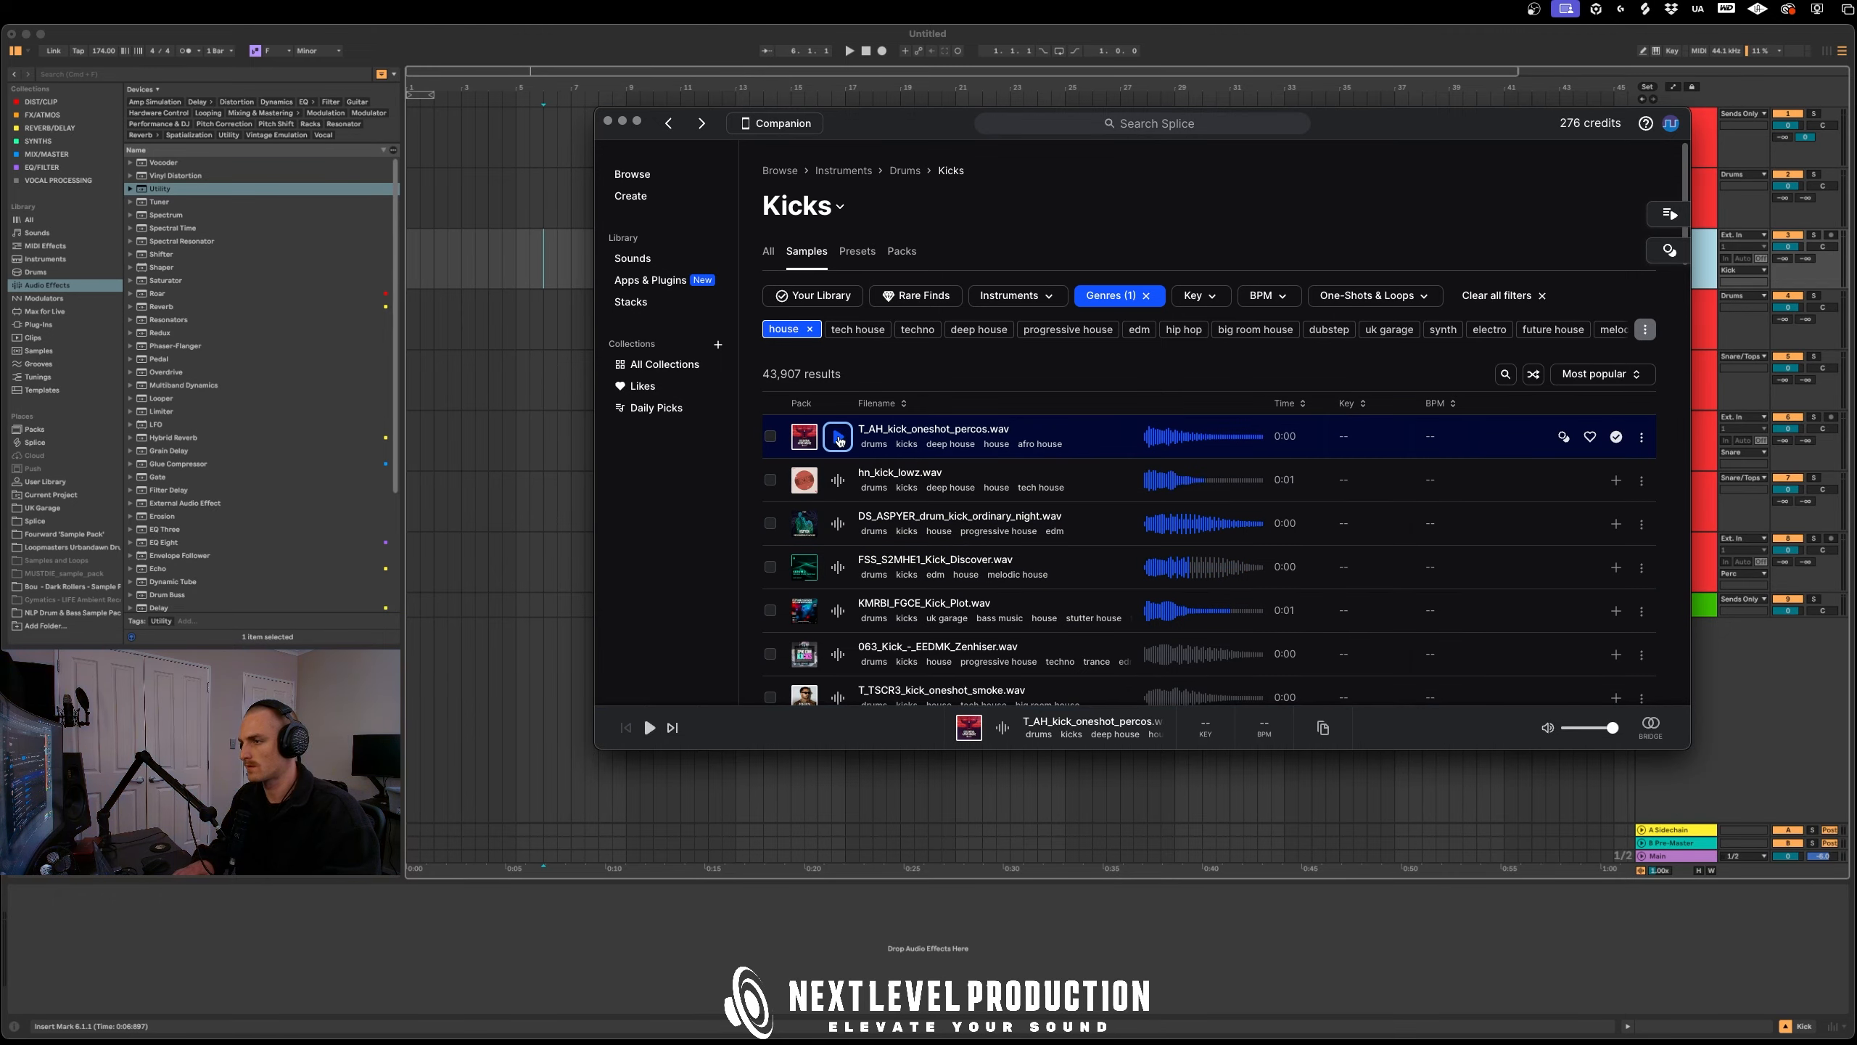
{"action": "key", "text": "Down"}
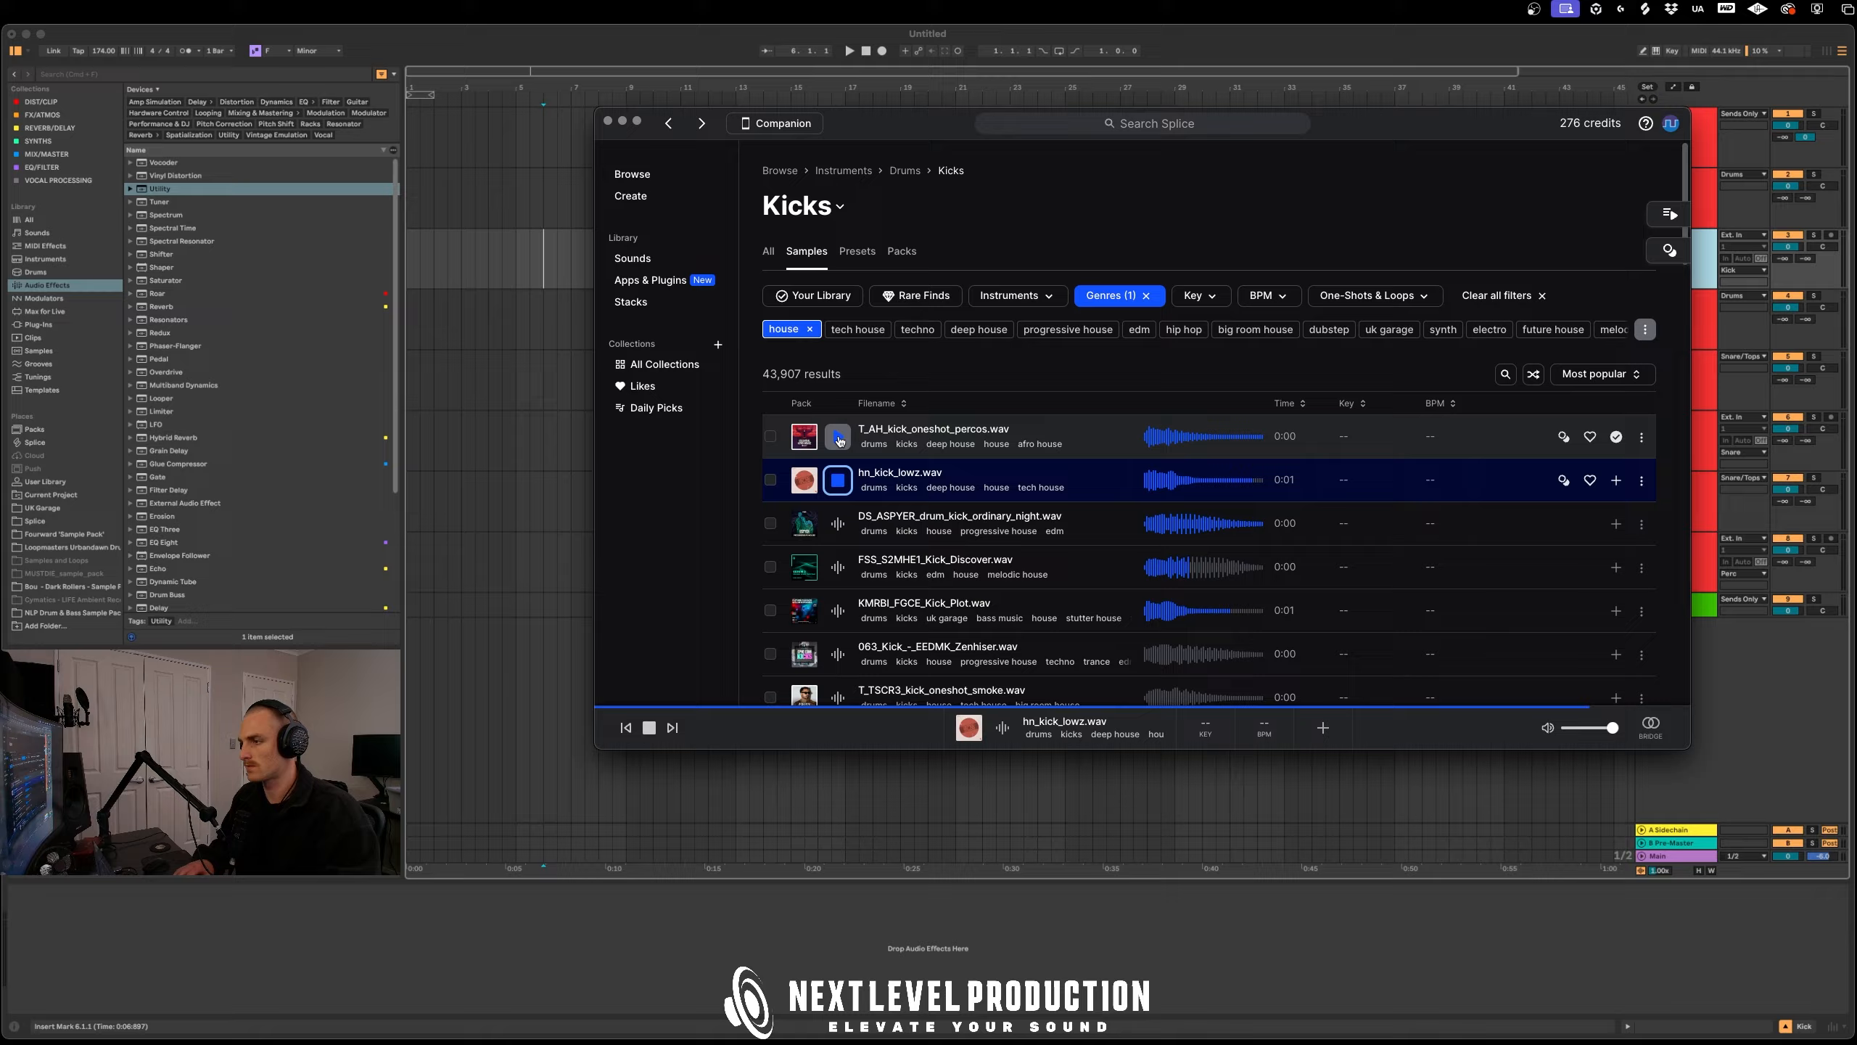
{"action": "key", "text": "Up"}
{"action": "key", "text": "Down"}
{"action": "key", "text": "Down"}
{"action": "key", "text": "Down"}
{"action": "key", "text": "Down"}
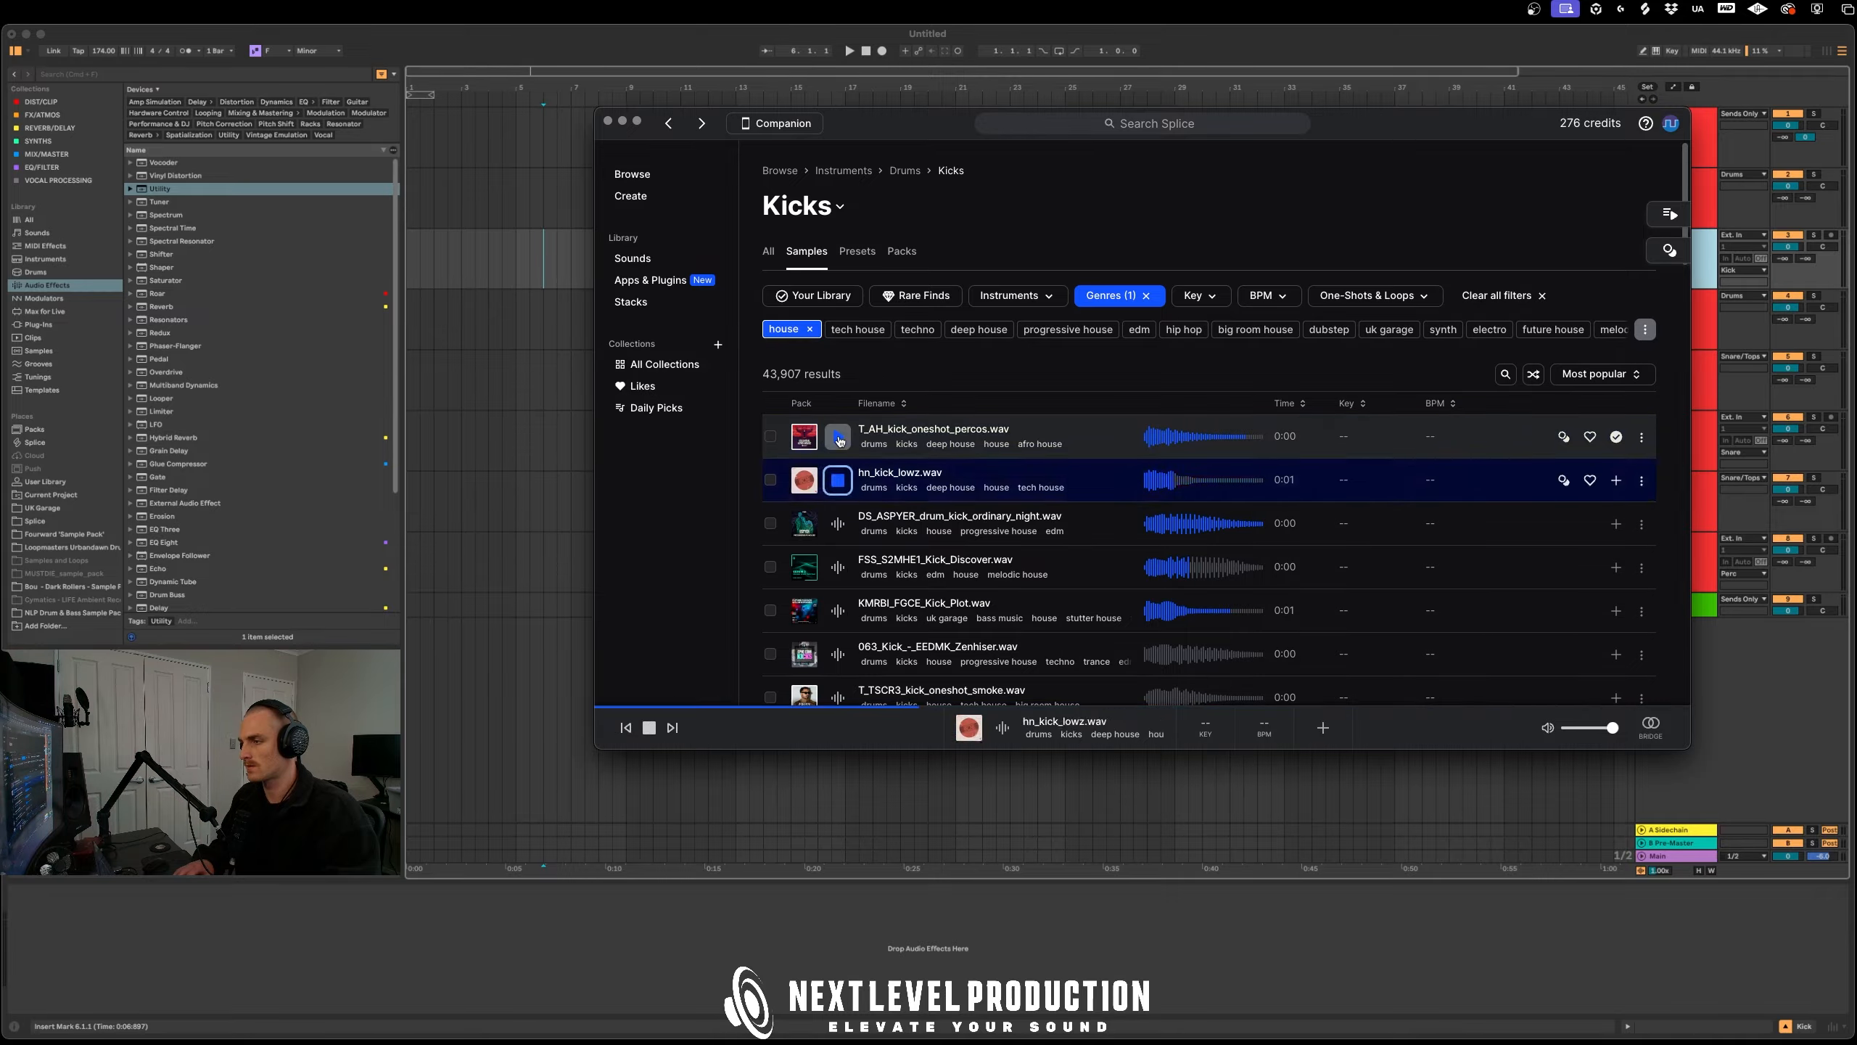
{"action": "key", "text": "Down"}
{"action": "key", "text": "Down"}
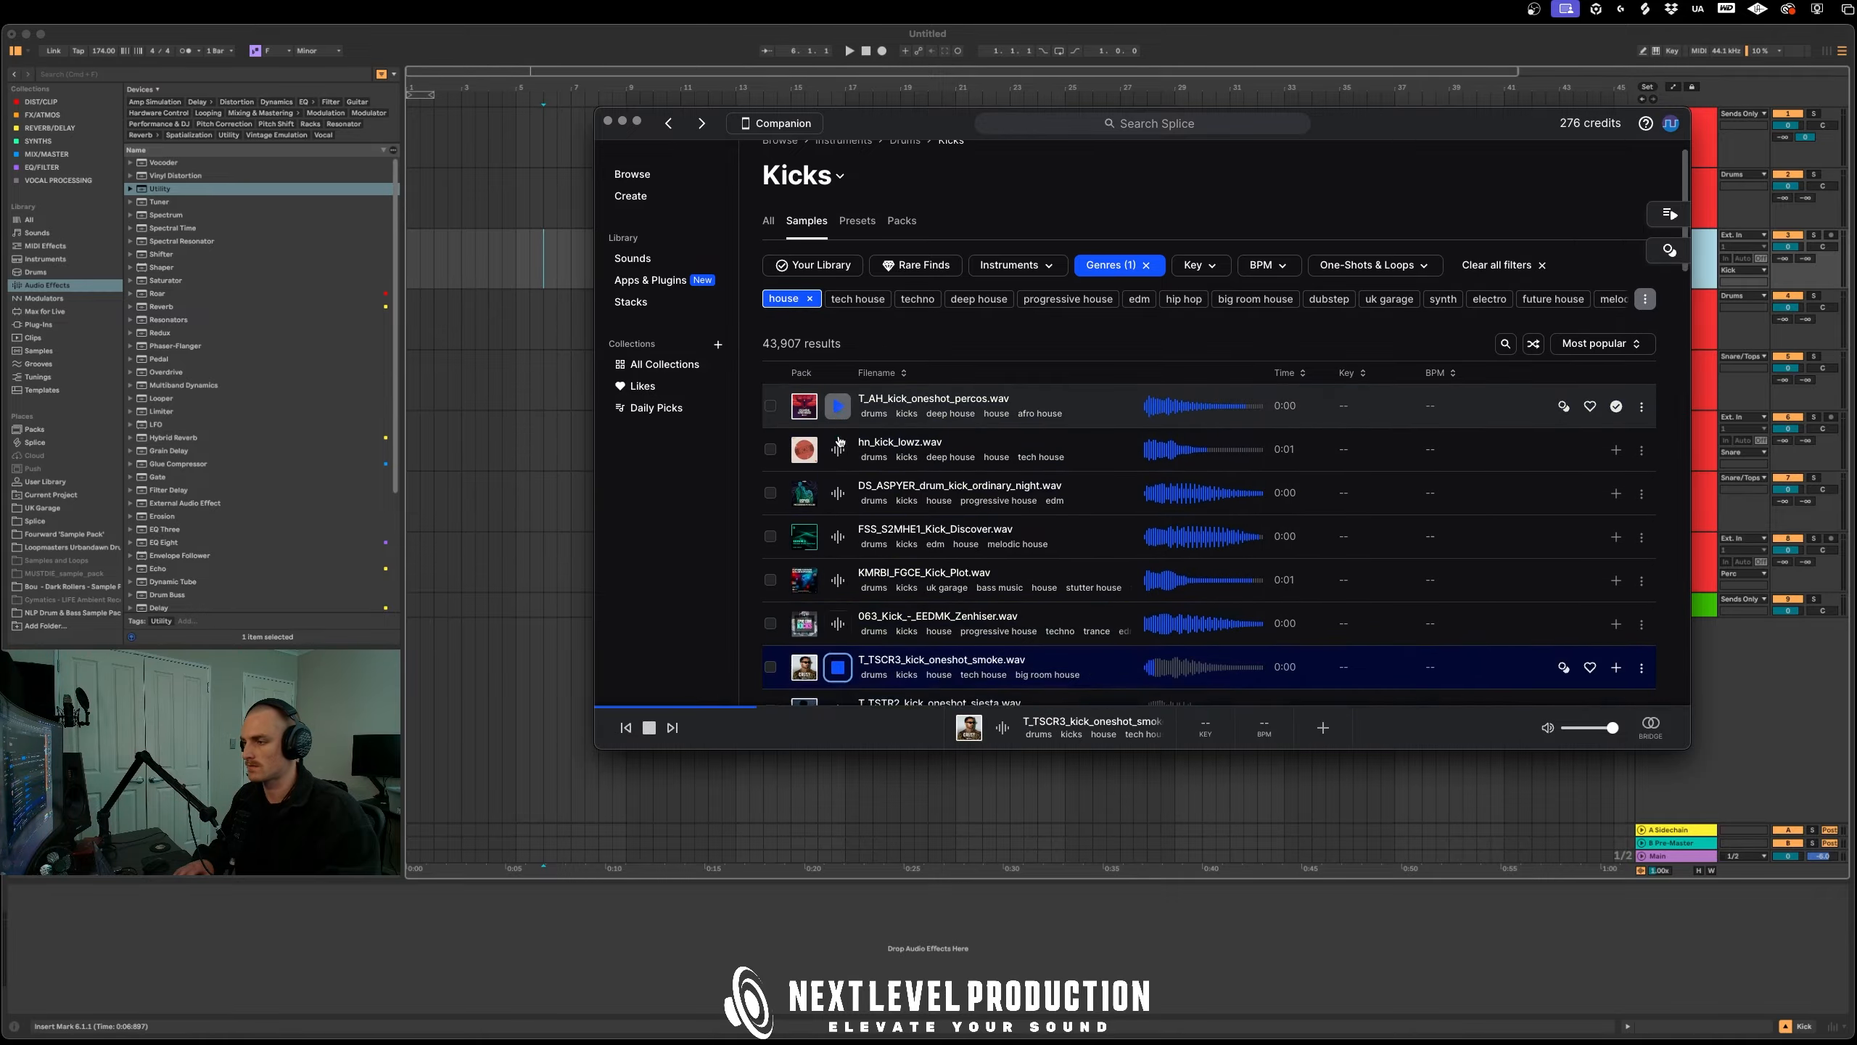
{"action": "key", "text": "Up"}
{"action": "key", "text": "Up"}
{"action": "key", "text": "Up"}
{"action": "key", "text": "Up"}
{"action": "key", "text": "Up"}
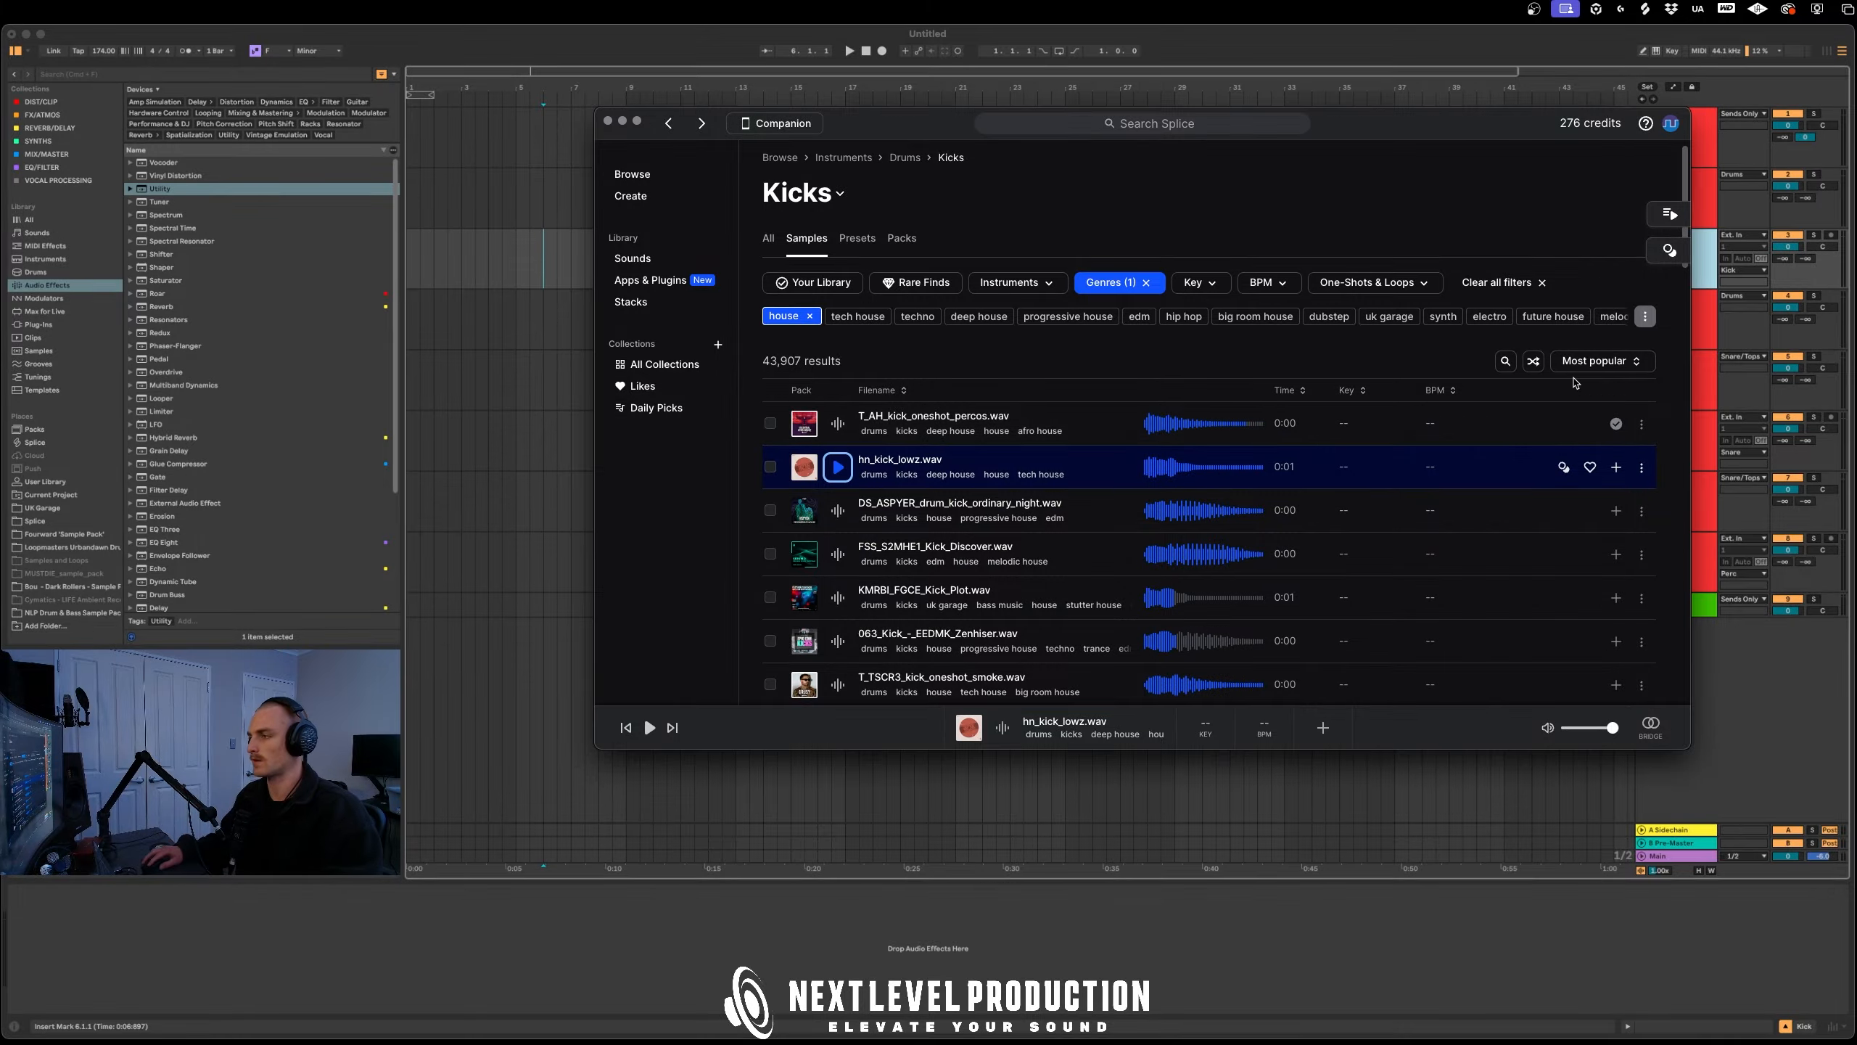
Get hn_kick_lowz.wav from Splice and place it on the Kick audio track in Ableton Live at bar 33
{"action": "left_click", "coordinate": [1617, 468]}
{"action": "left_click_drag", "start_coordinate": [907, 125], "coordinate": [747, 252]}
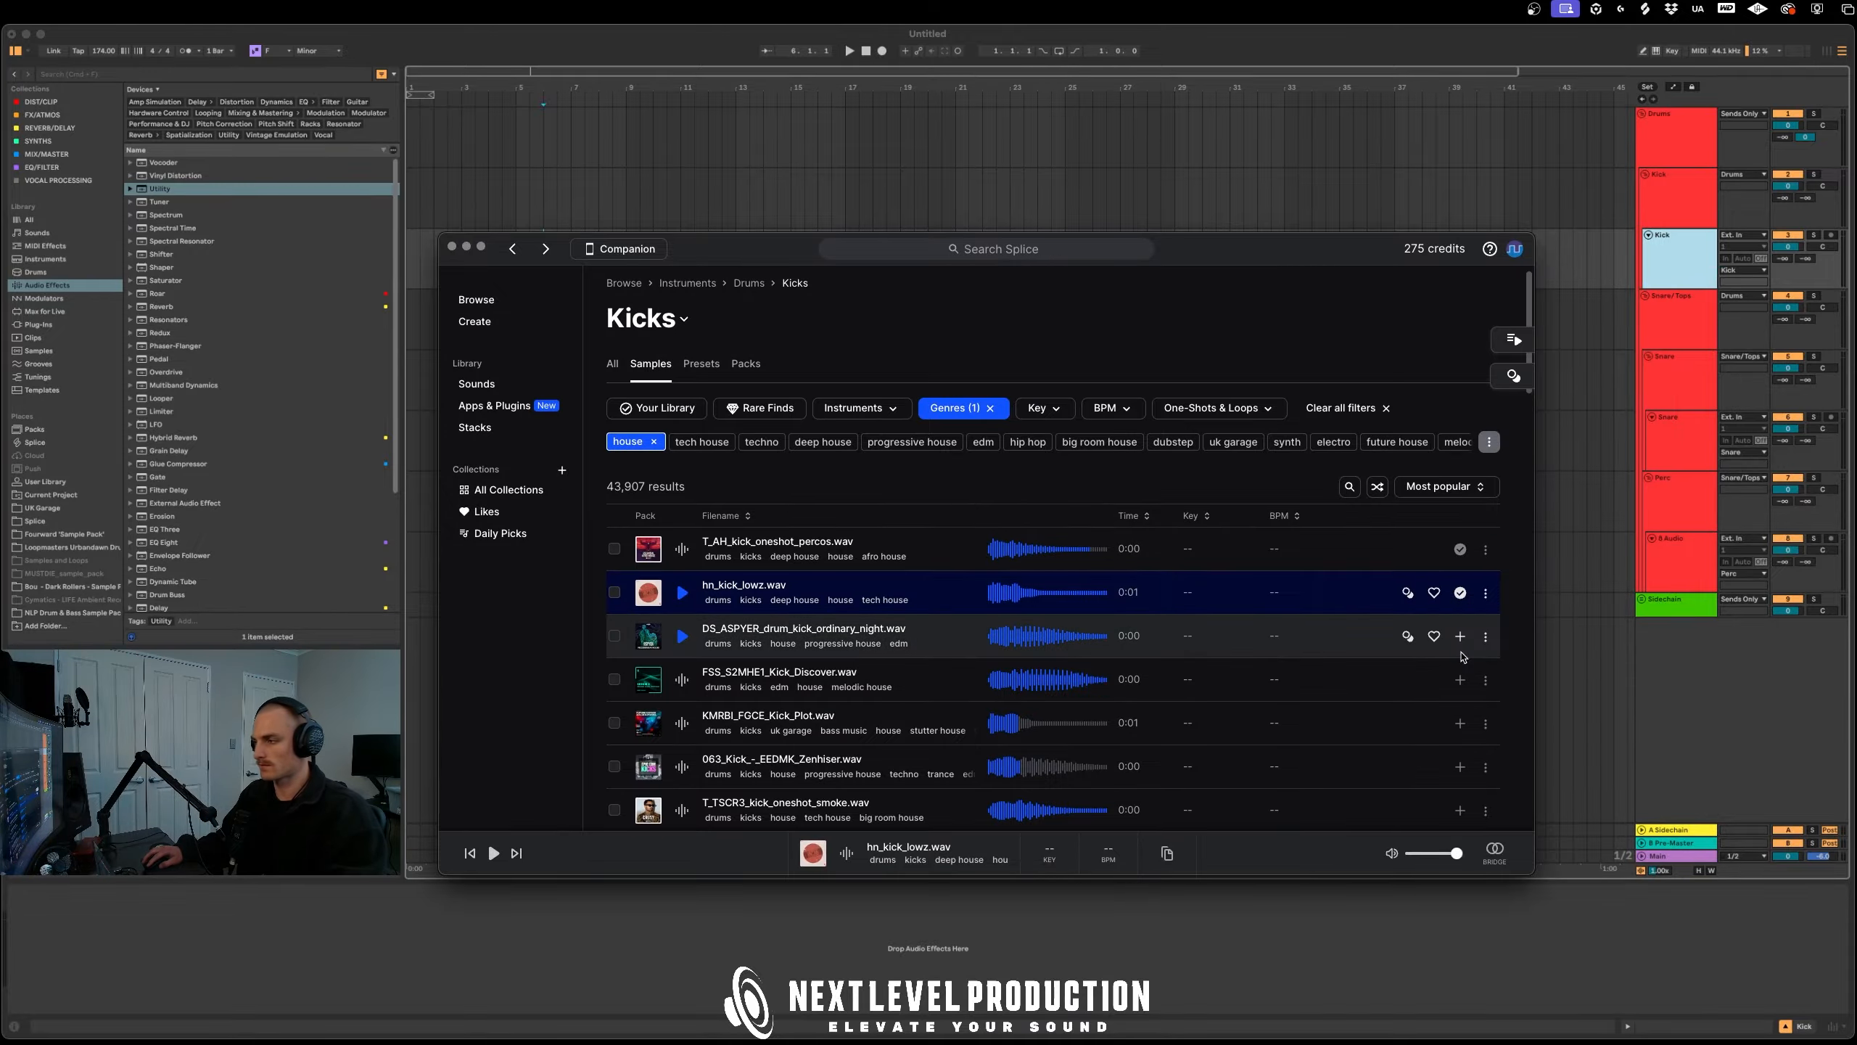
{"action": "left_click_drag", "start_coordinate": [744, 254], "coordinate": [848, 414]}
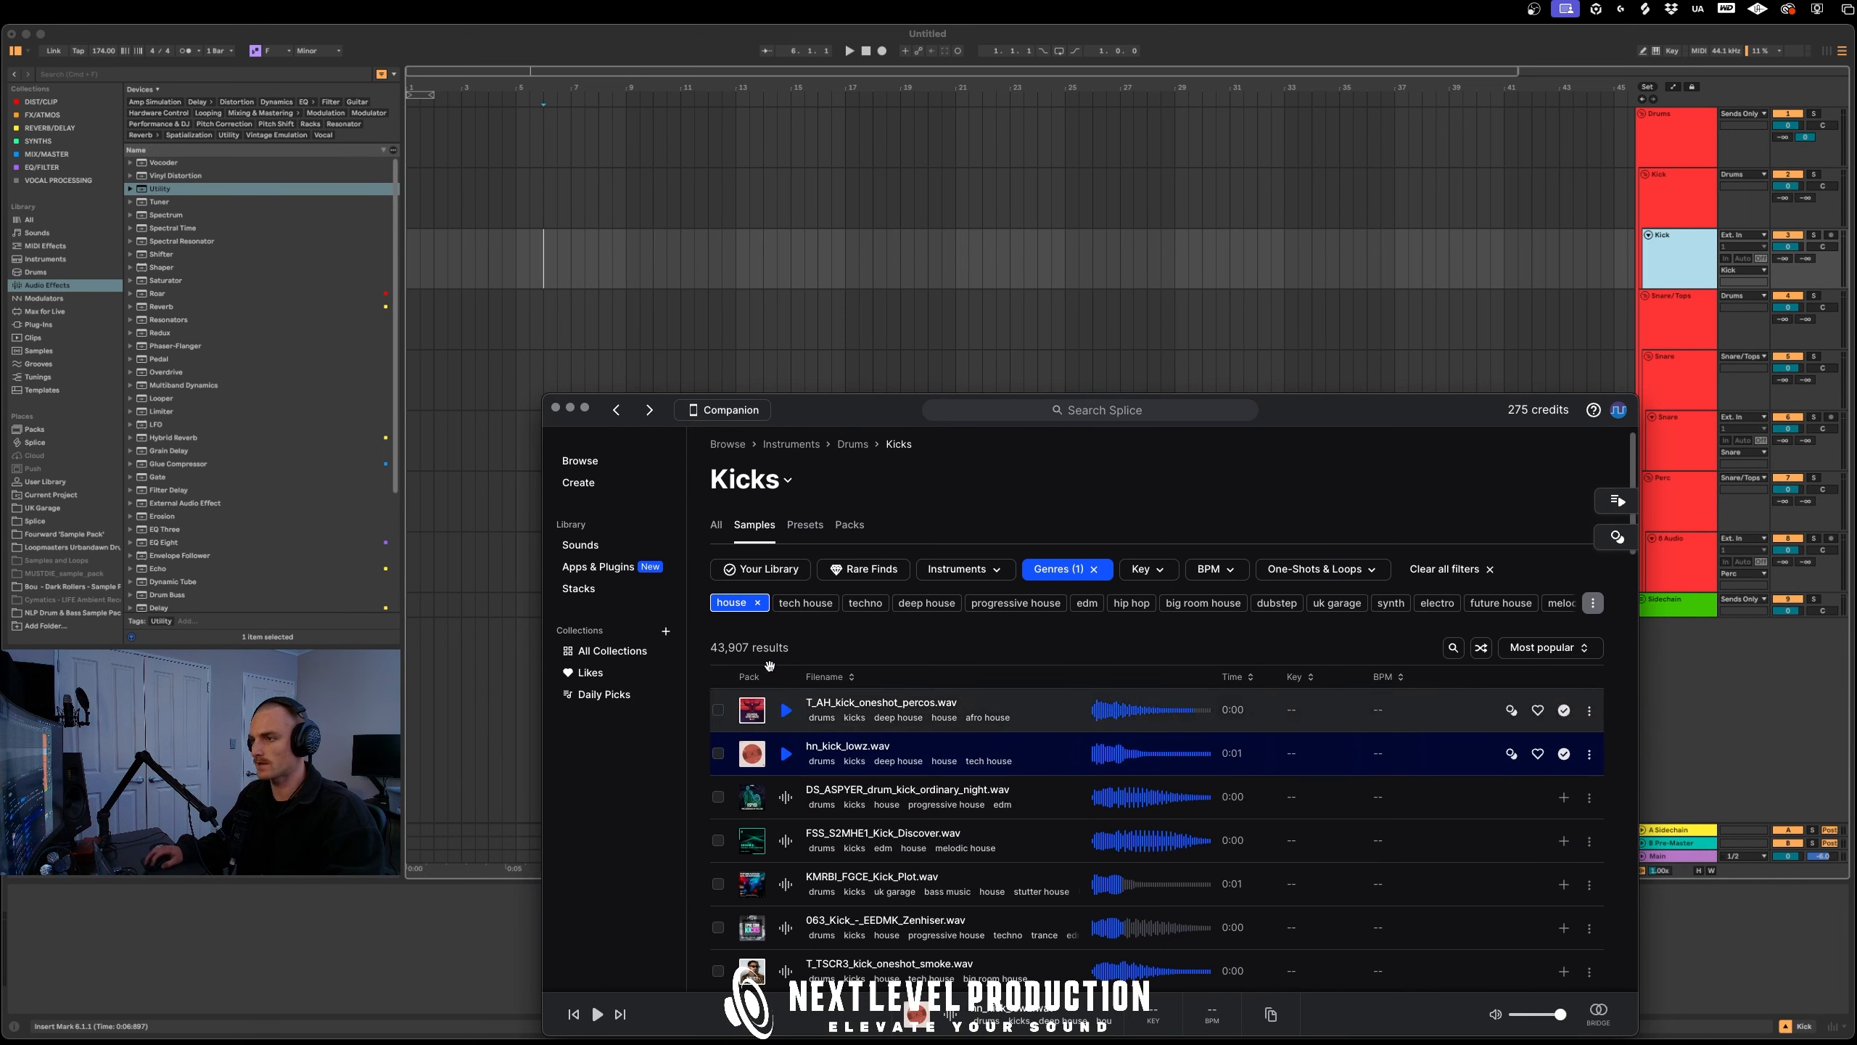
{"action": "left_click_drag", "start_coordinate": [752, 753], "coordinate": [1288, 276]}
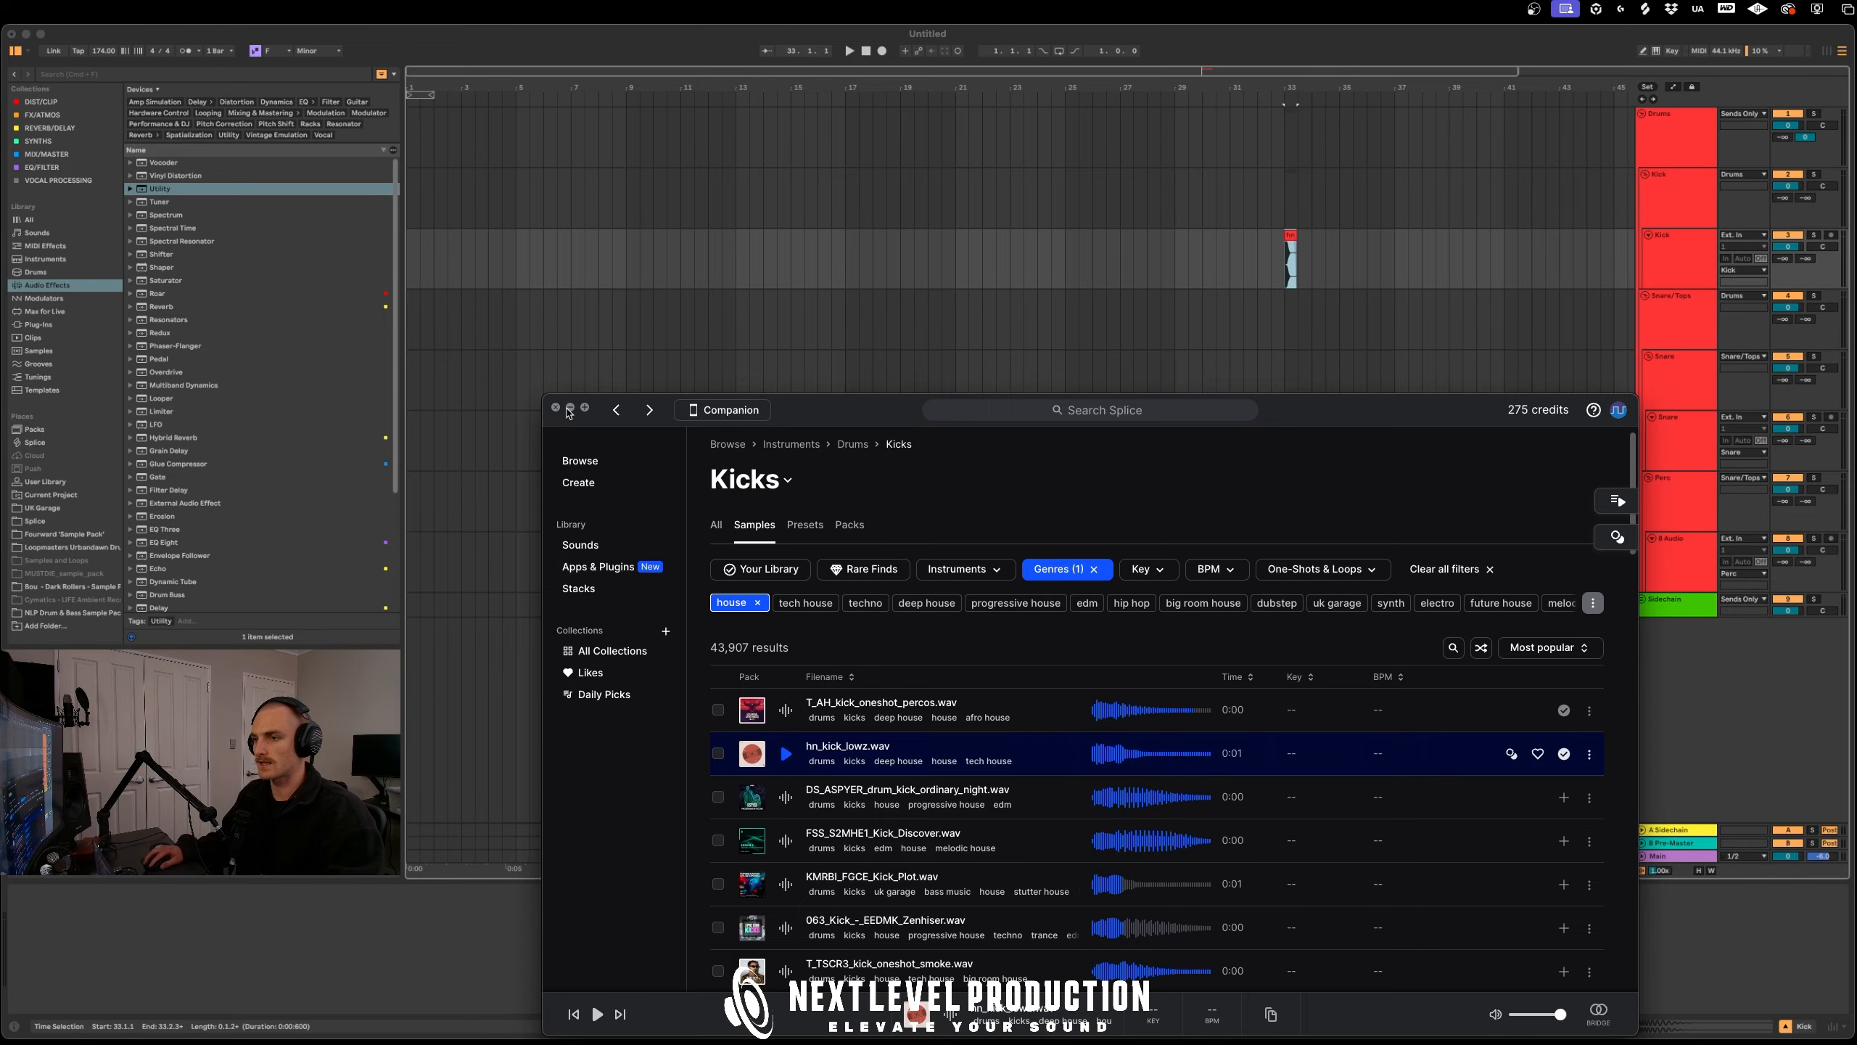
{"action": "left_click", "coordinate": [569, 409]}
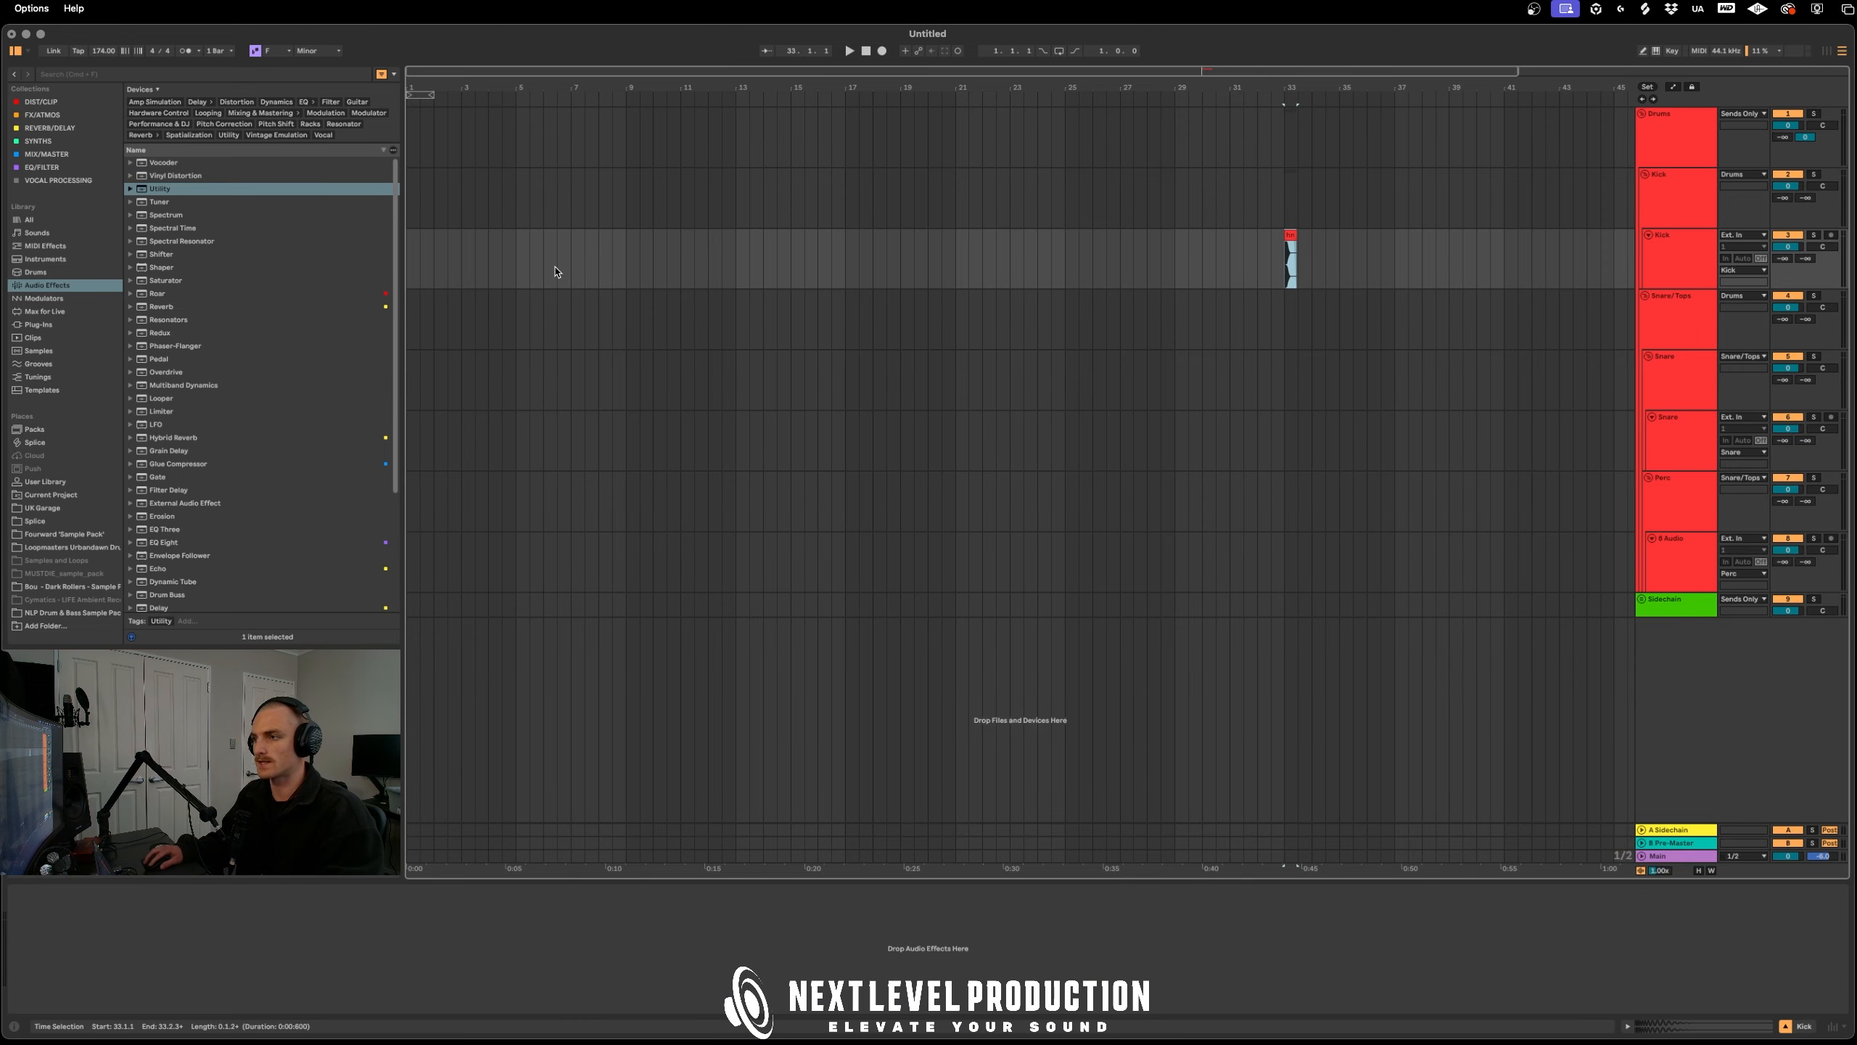
Check the start of the kick clip's waveform and trim its silent tail so the clip ends at beat 33.2
{"action": "scroll", "coordinate": [1289, 277], "scroll_direction": "up", "scroll_amount": 4}
{"action": "scroll", "coordinate": [1286, 281], "scroll_direction": "right", "scroll_amount": 5}
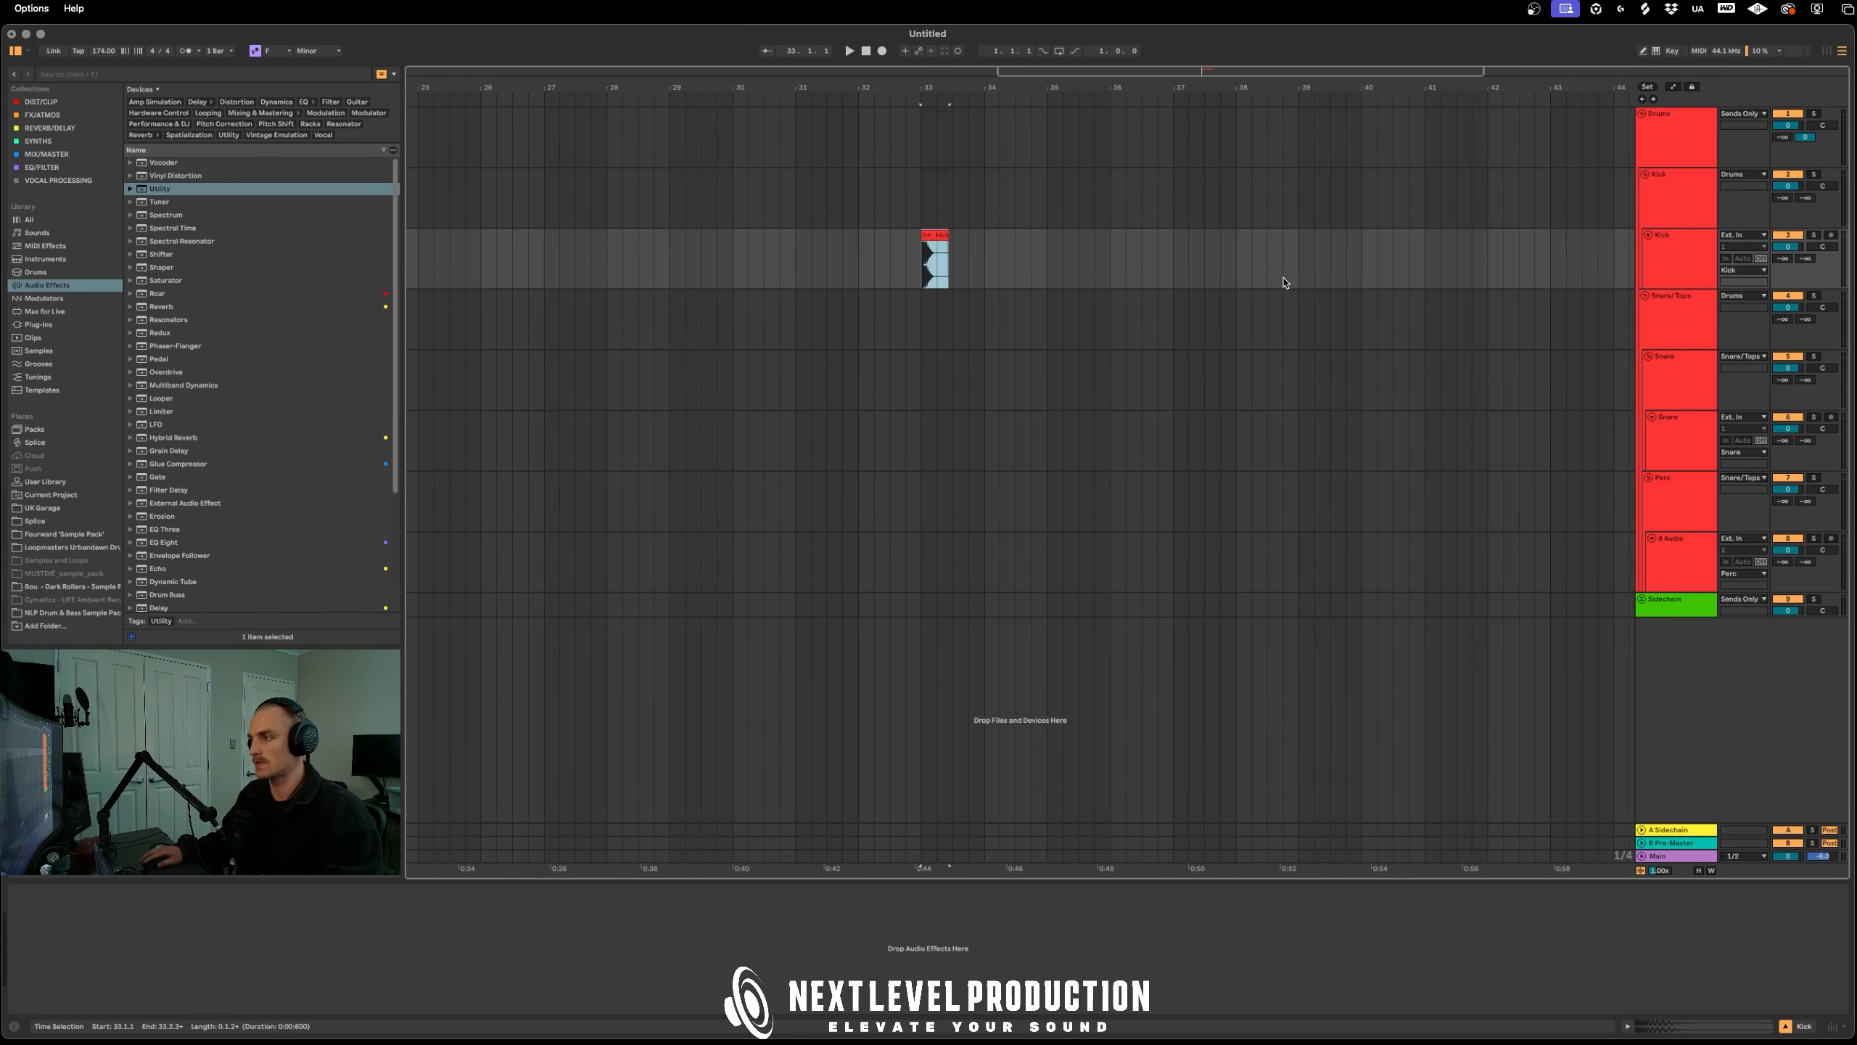
{"action": "scroll", "coordinate": [879, 279], "scroll_direction": "up", "scroll_amount": 8}
{"action": "scroll", "coordinate": [969, 278], "scroll_direction": "up", "scroll_amount": 10}
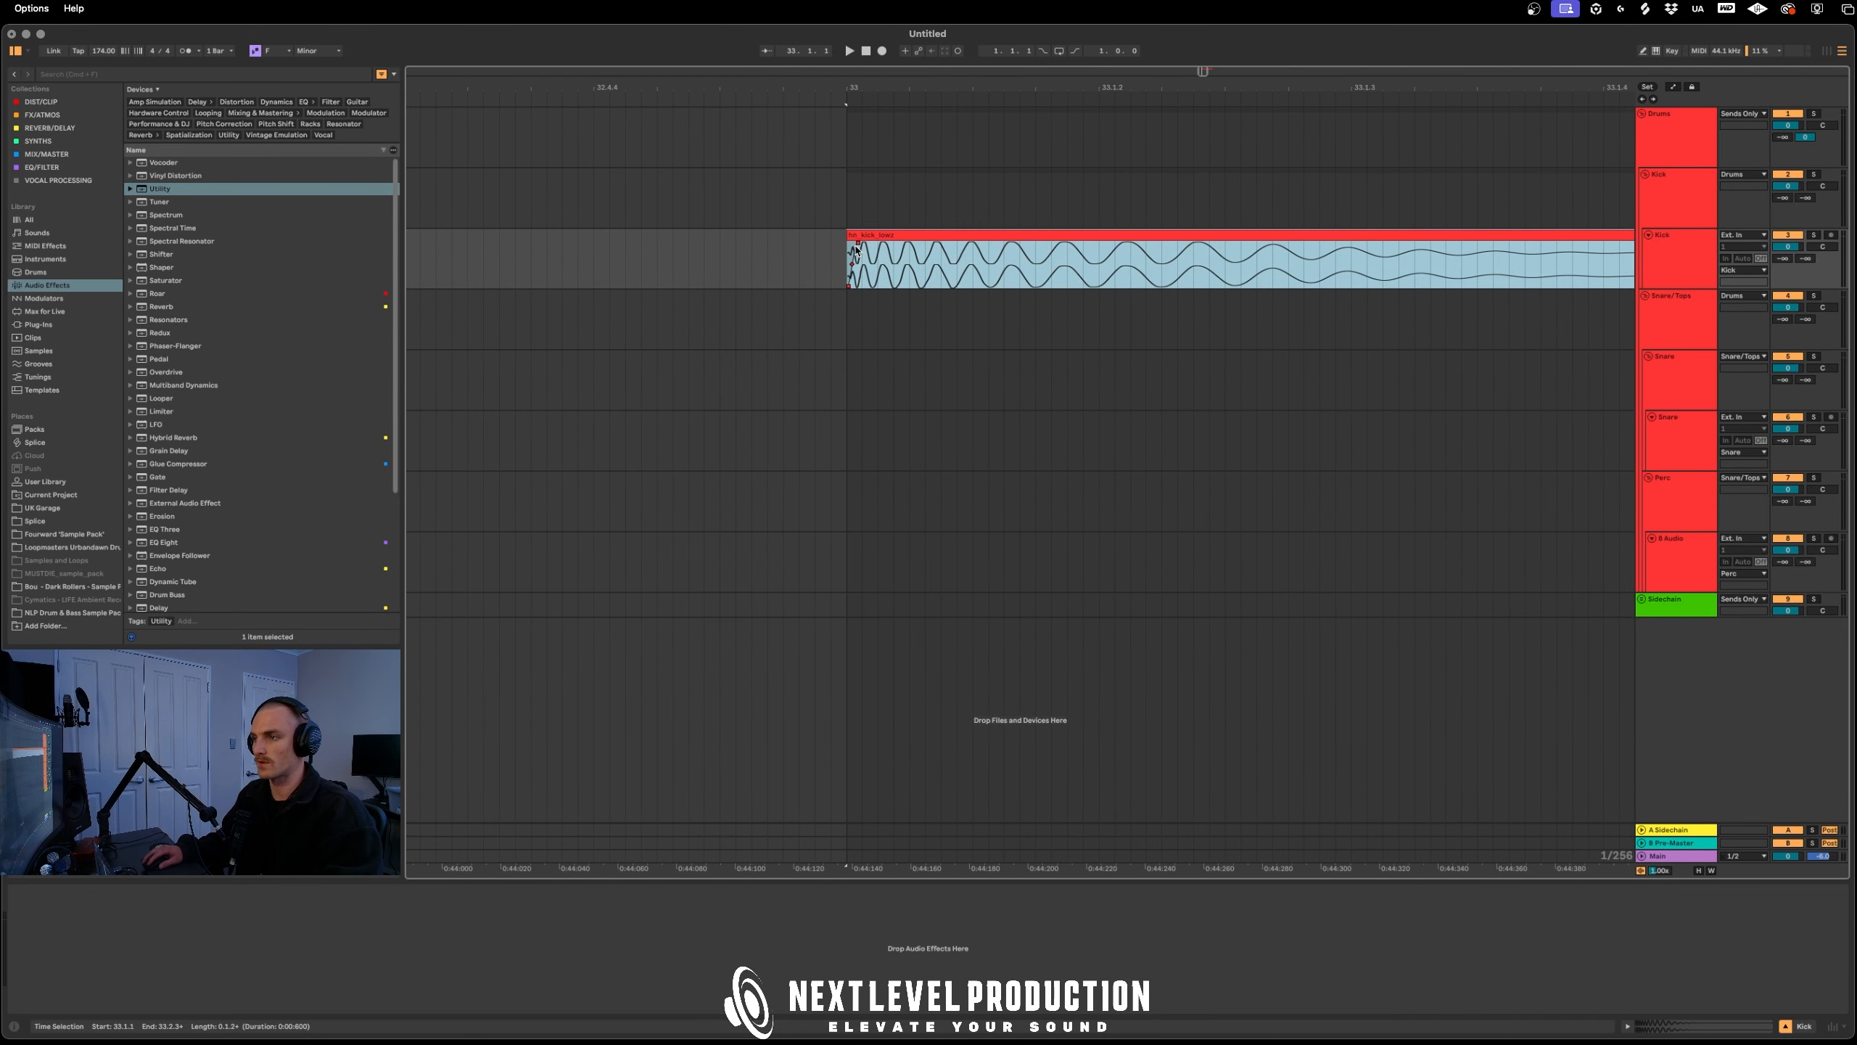
{"action": "left_click", "coordinate": [856, 249]}
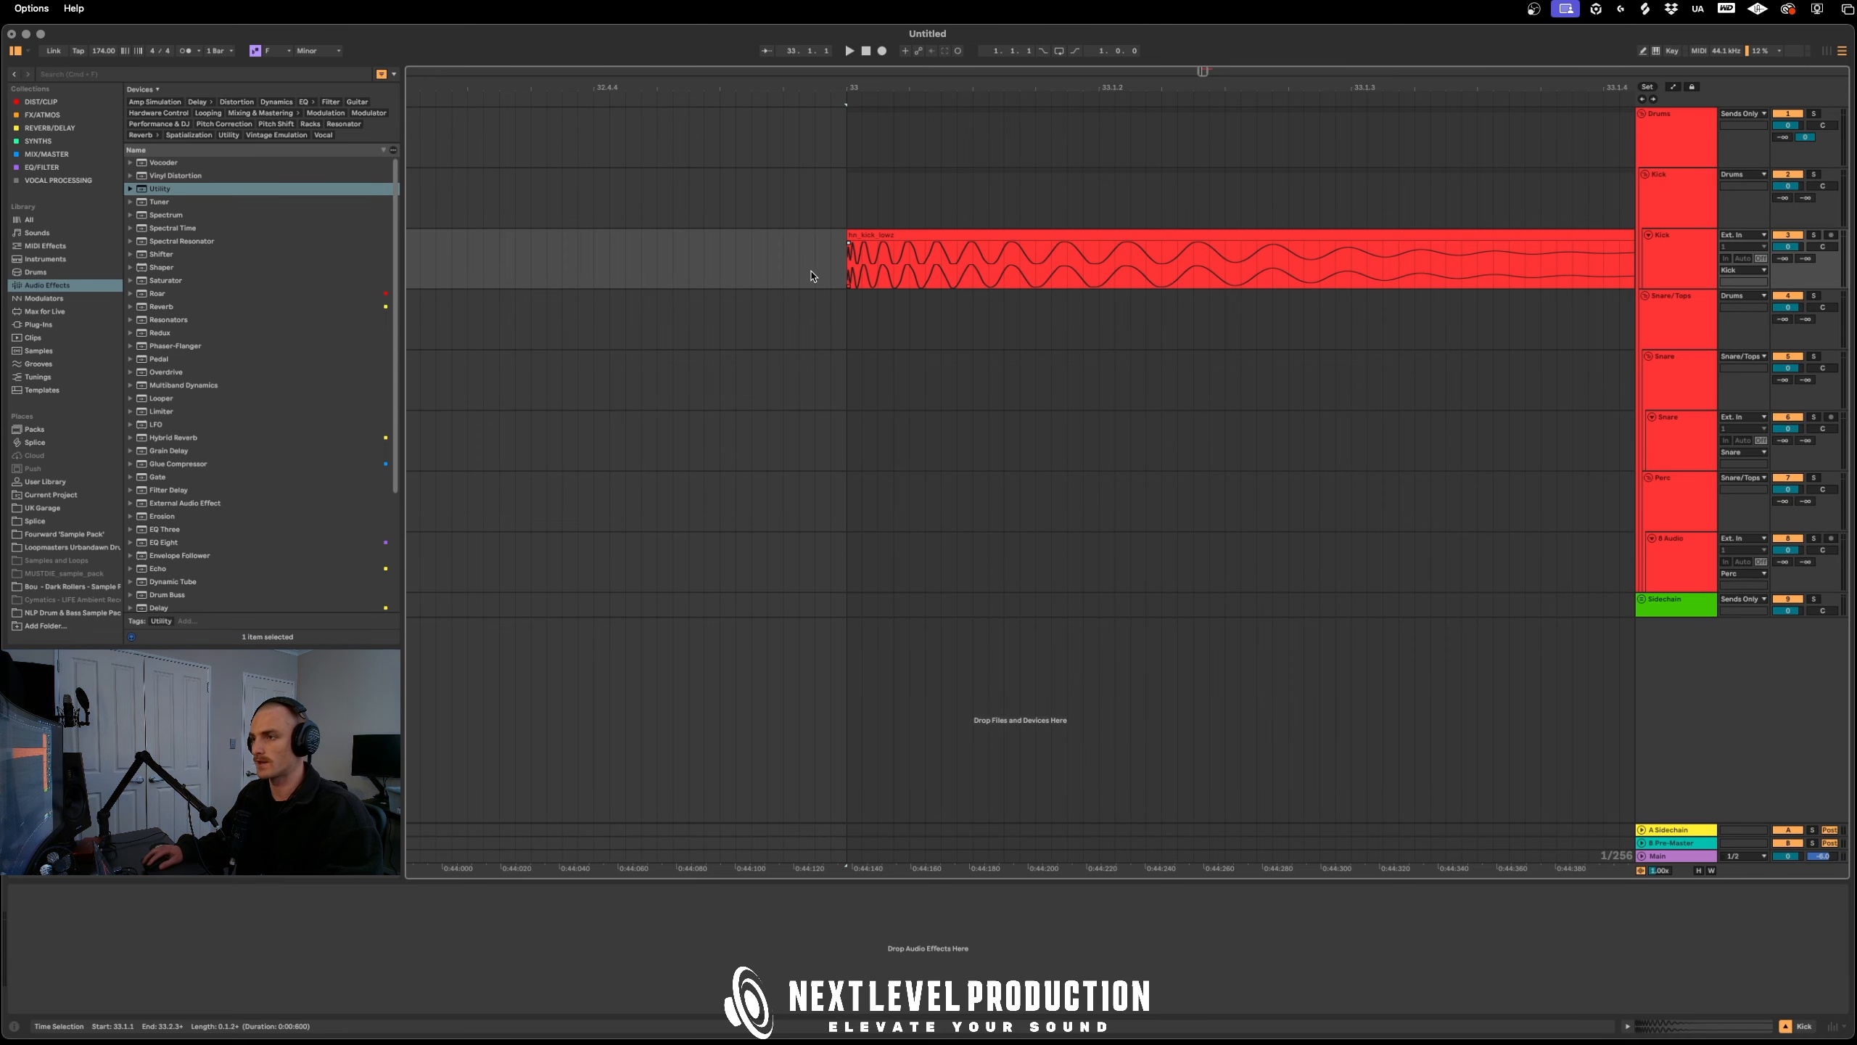
{"action": "scroll", "coordinate": [856, 276], "scroll_direction": "down", "scroll_amount": 6}
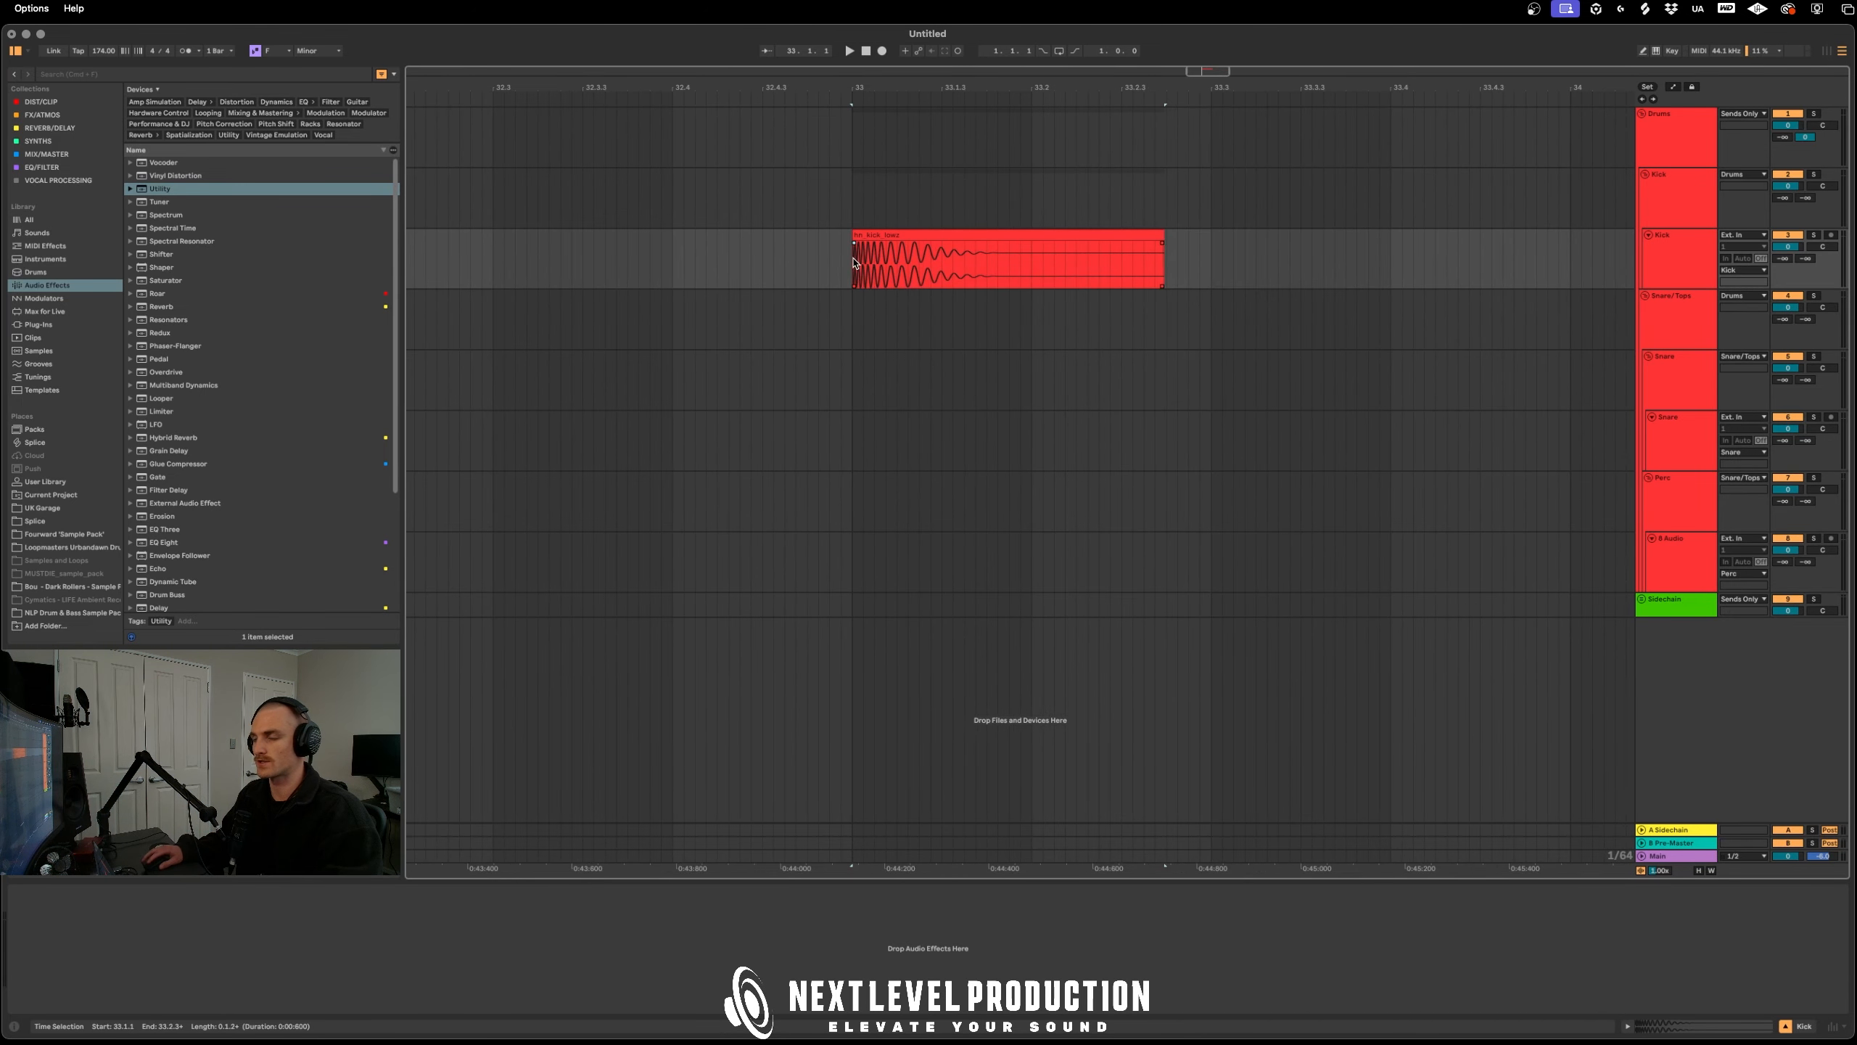
{"action": "mouse_move", "coordinate": [854, 263]}
{"action": "left_mouse_down"}
{"action": "mouse_move", "coordinate": [1148, 281]}
{"action": "mouse_move", "coordinate": [1031, 243]}
{"action": "left_mouse_up"}
{"action": "left_click", "coordinate": [1157, 263]}
{"action": "left_click", "coordinate": [1065, 278]}
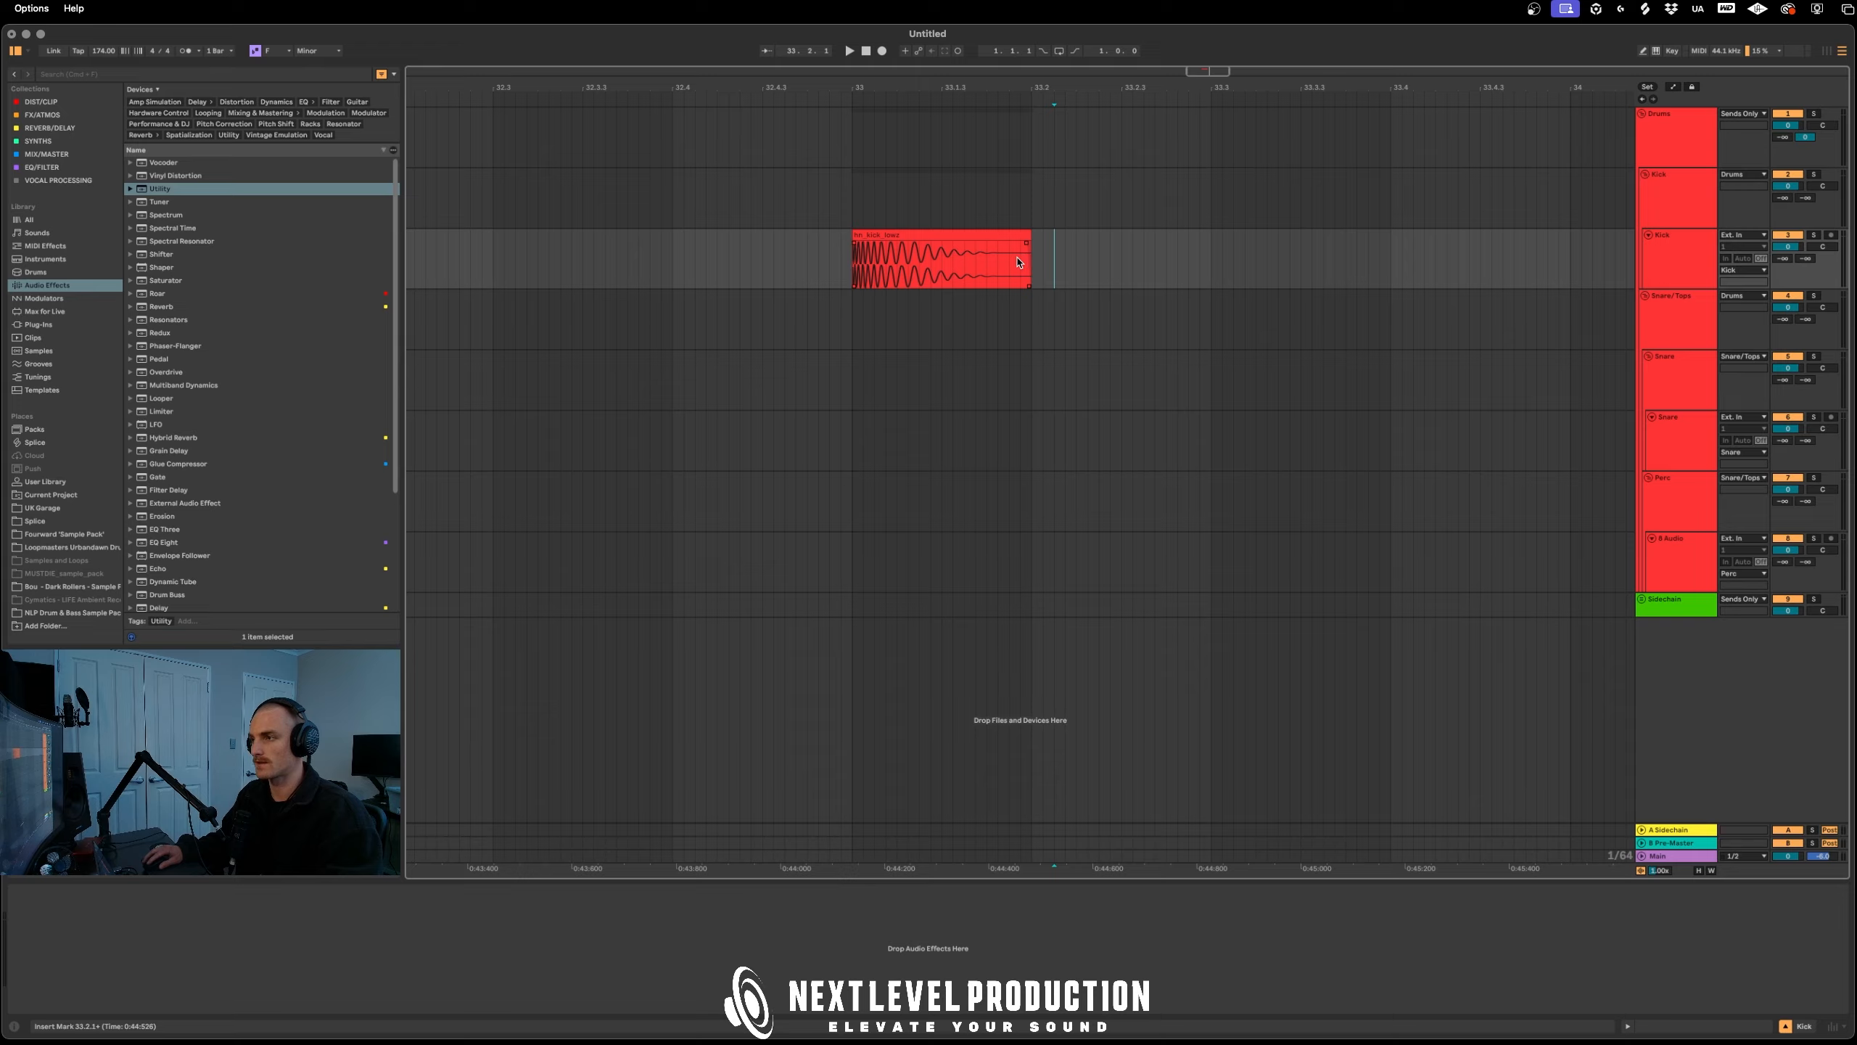
Set the project tempo to 125 BPM
{"action": "scroll", "coordinate": [1023, 306], "scroll_direction": "down", "scroll_amount": 8}
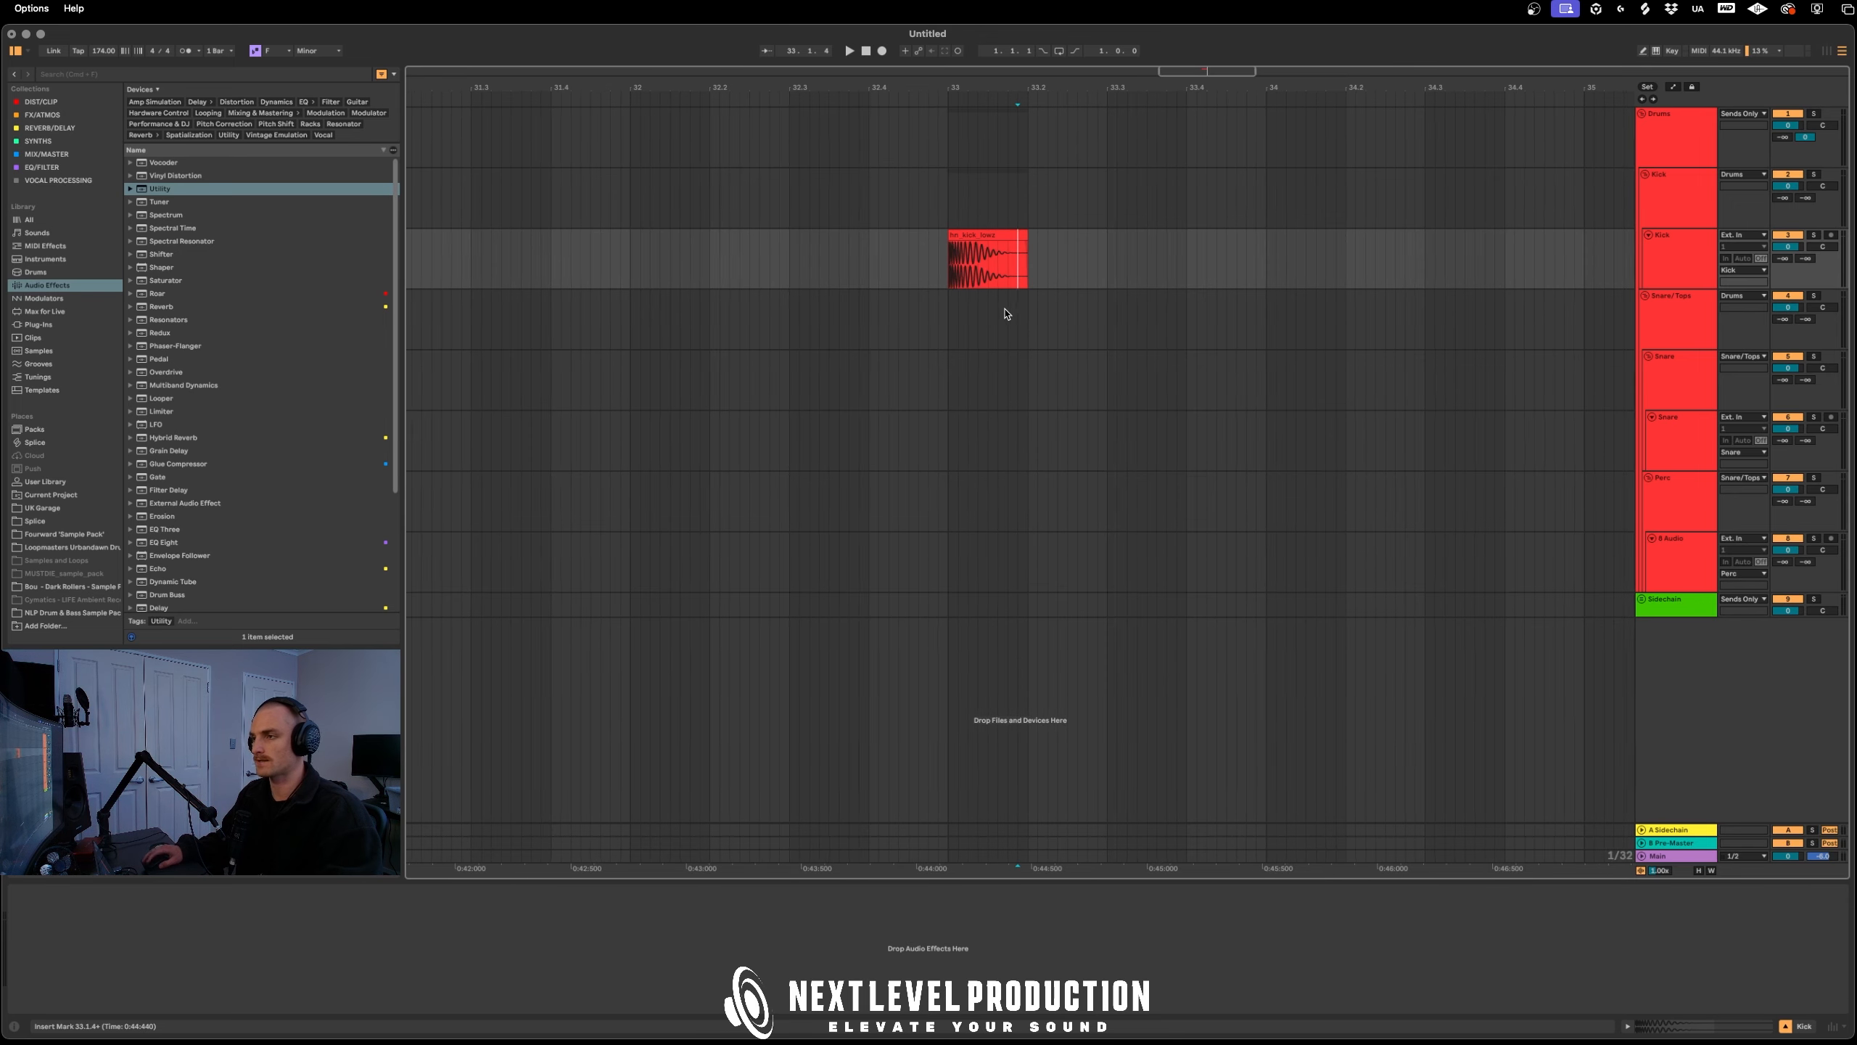
{"action": "scroll", "coordinate": [994, 312], "scroll_direction": "right", "scroll_amount": 5}
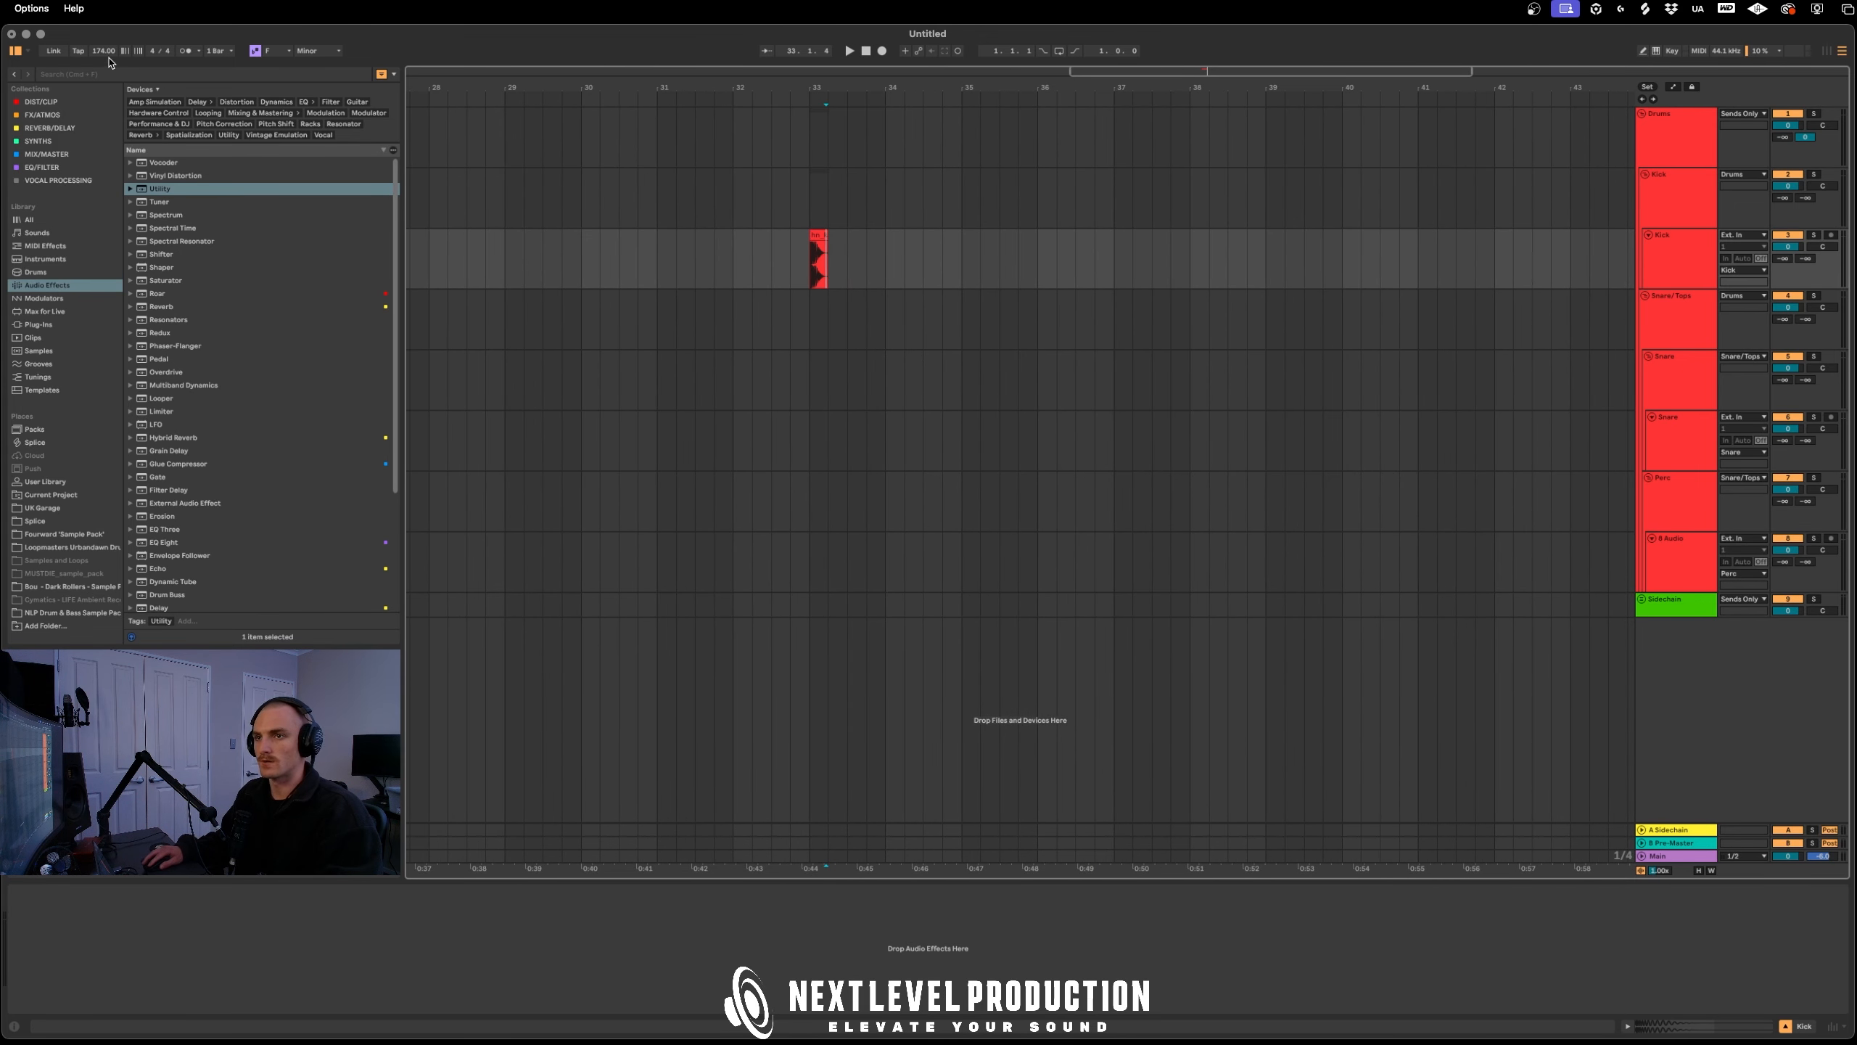
{"action": "left_click_drag", "start_coordinate": [103, 52], "coordinate": [103, 81]}
{"action": "left_click", "coordinate": [847, 286]}
{"action": "right_click", "coordinate": [845, 286]}
{"action": "left_click", "coordinate": [919, 246]}
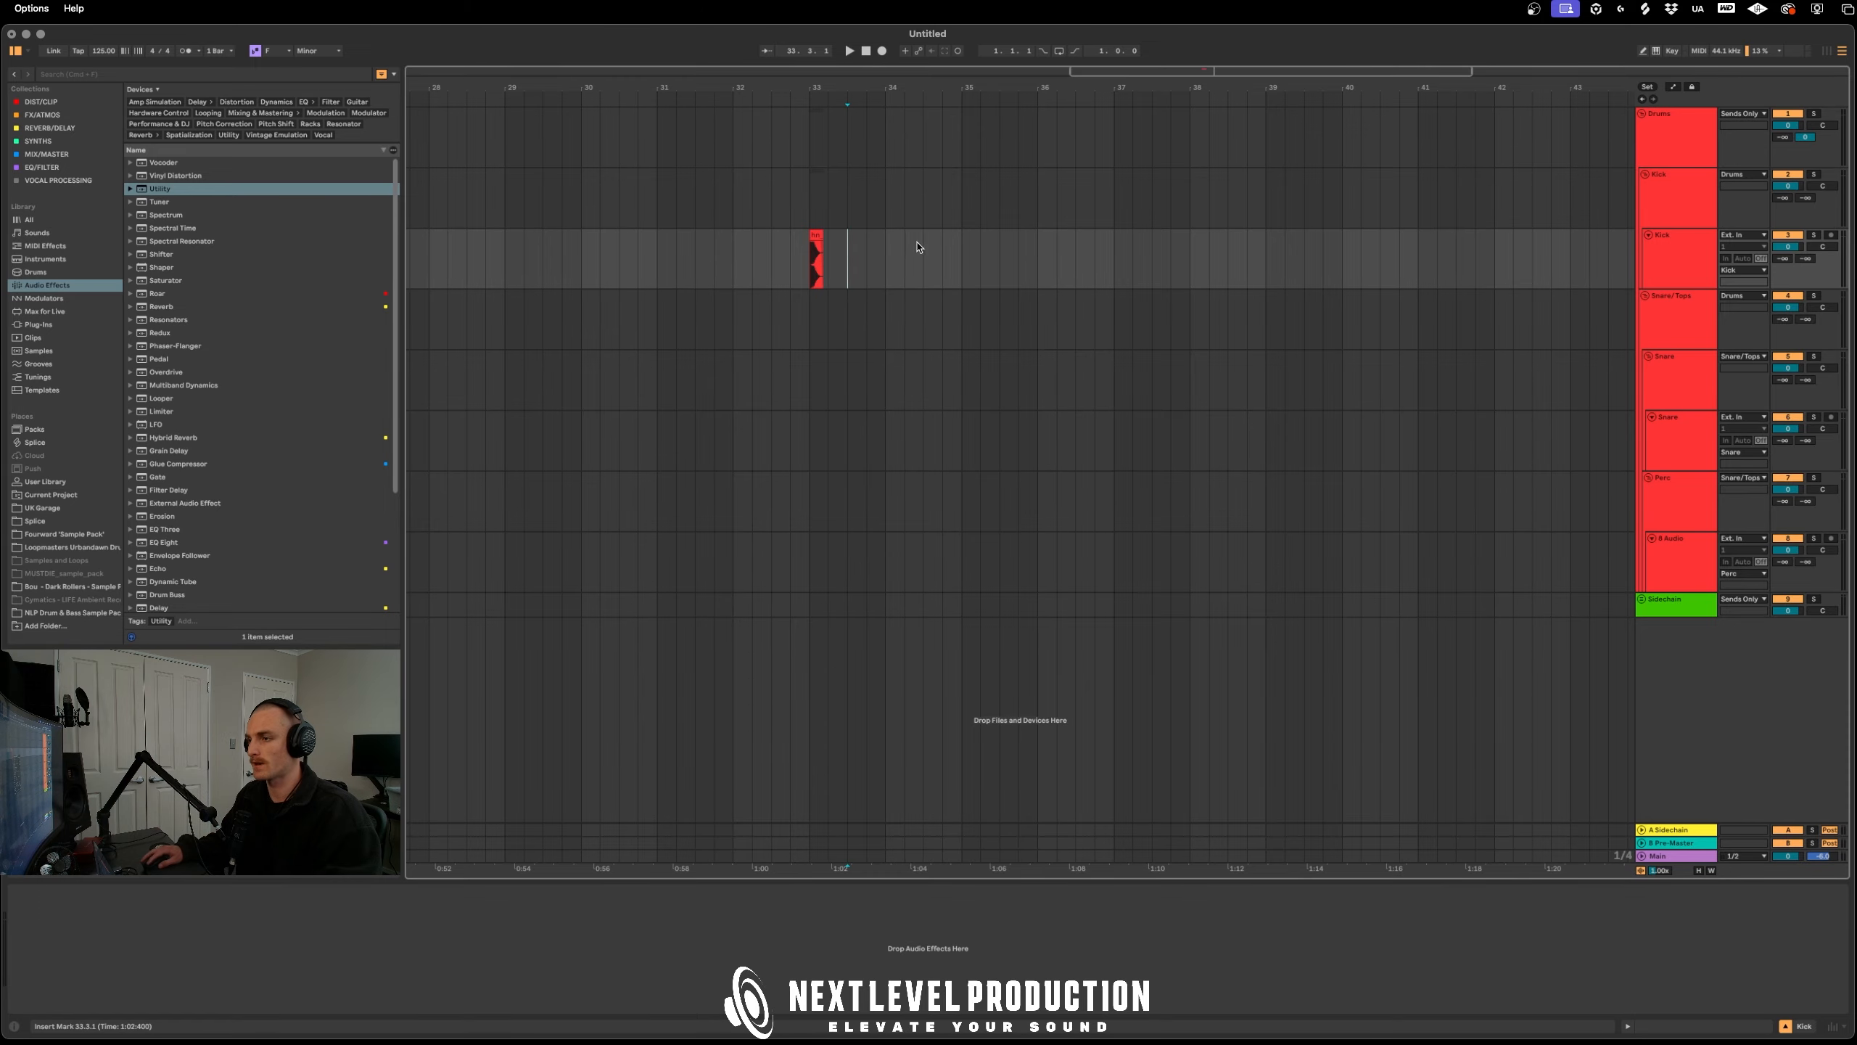
Select the one-beat range containing the kick, from 33.1.1 to 33.2.1, and duplicate it seven times to fill two bars
{"action": "key", "text": "plus"}
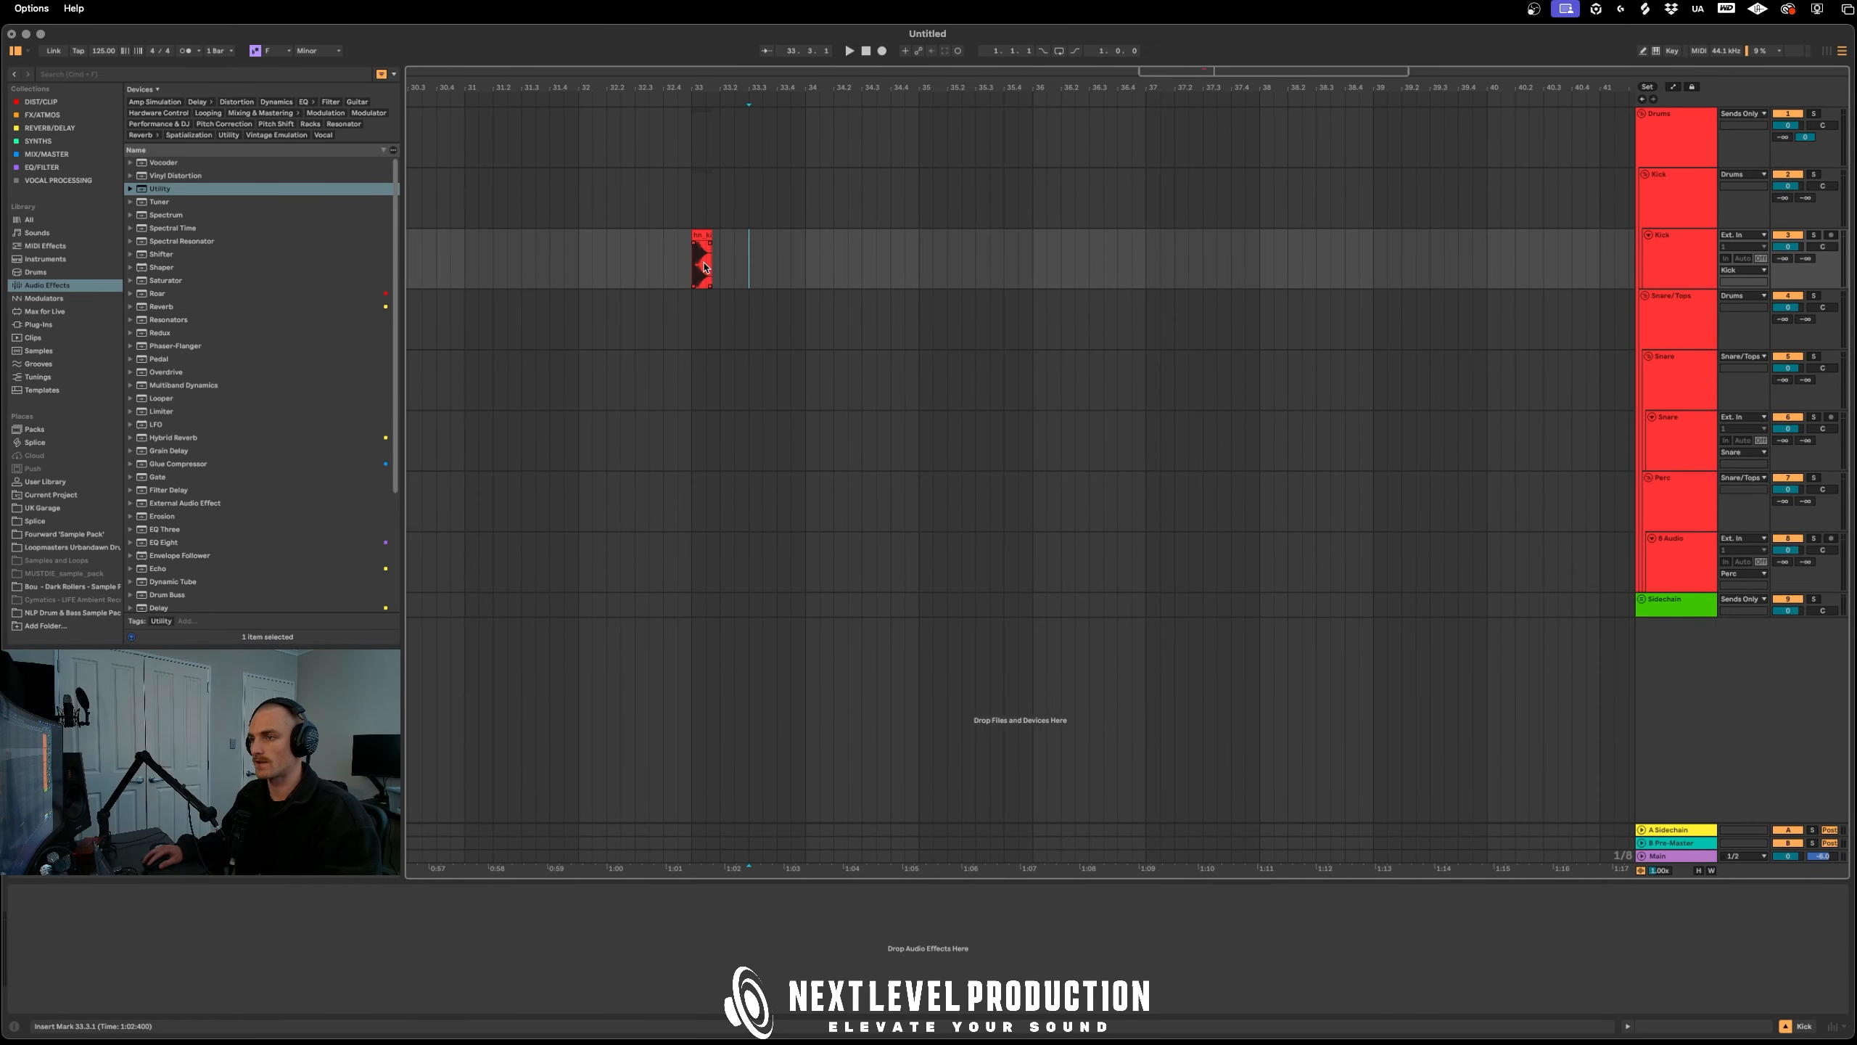
{"action": "left_click_drag", "start_coordinate": [718, 271], "coordinate": [691, 265]}
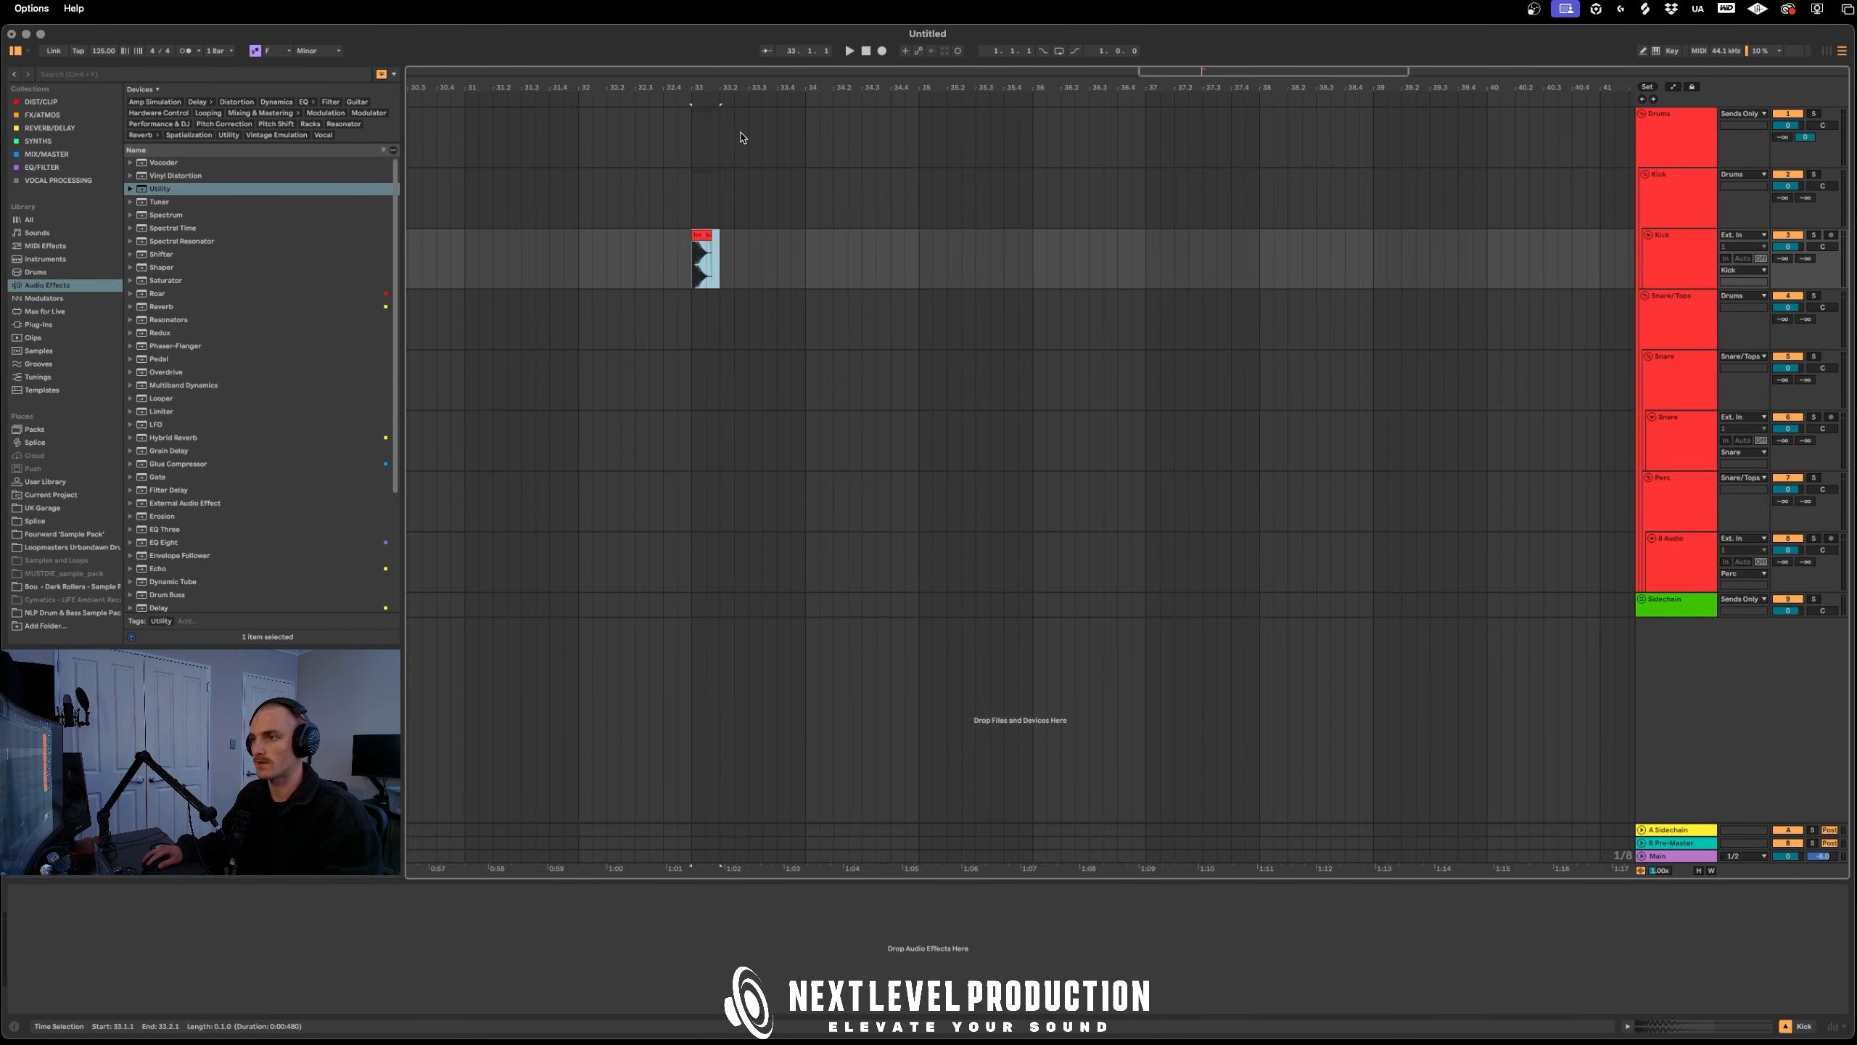
{"action": "left_click", "coordinate": [752, 261]}
{"action": "mouse_move", "coordinate": [720, 271]}
{"action": "left_mouse_down"}
{"action": "mouse_move", "coordinate": [674, 267]}
{"action": "mouse_move", "coordinate": [689, 266]}
{"action": "left_mouse_up"}
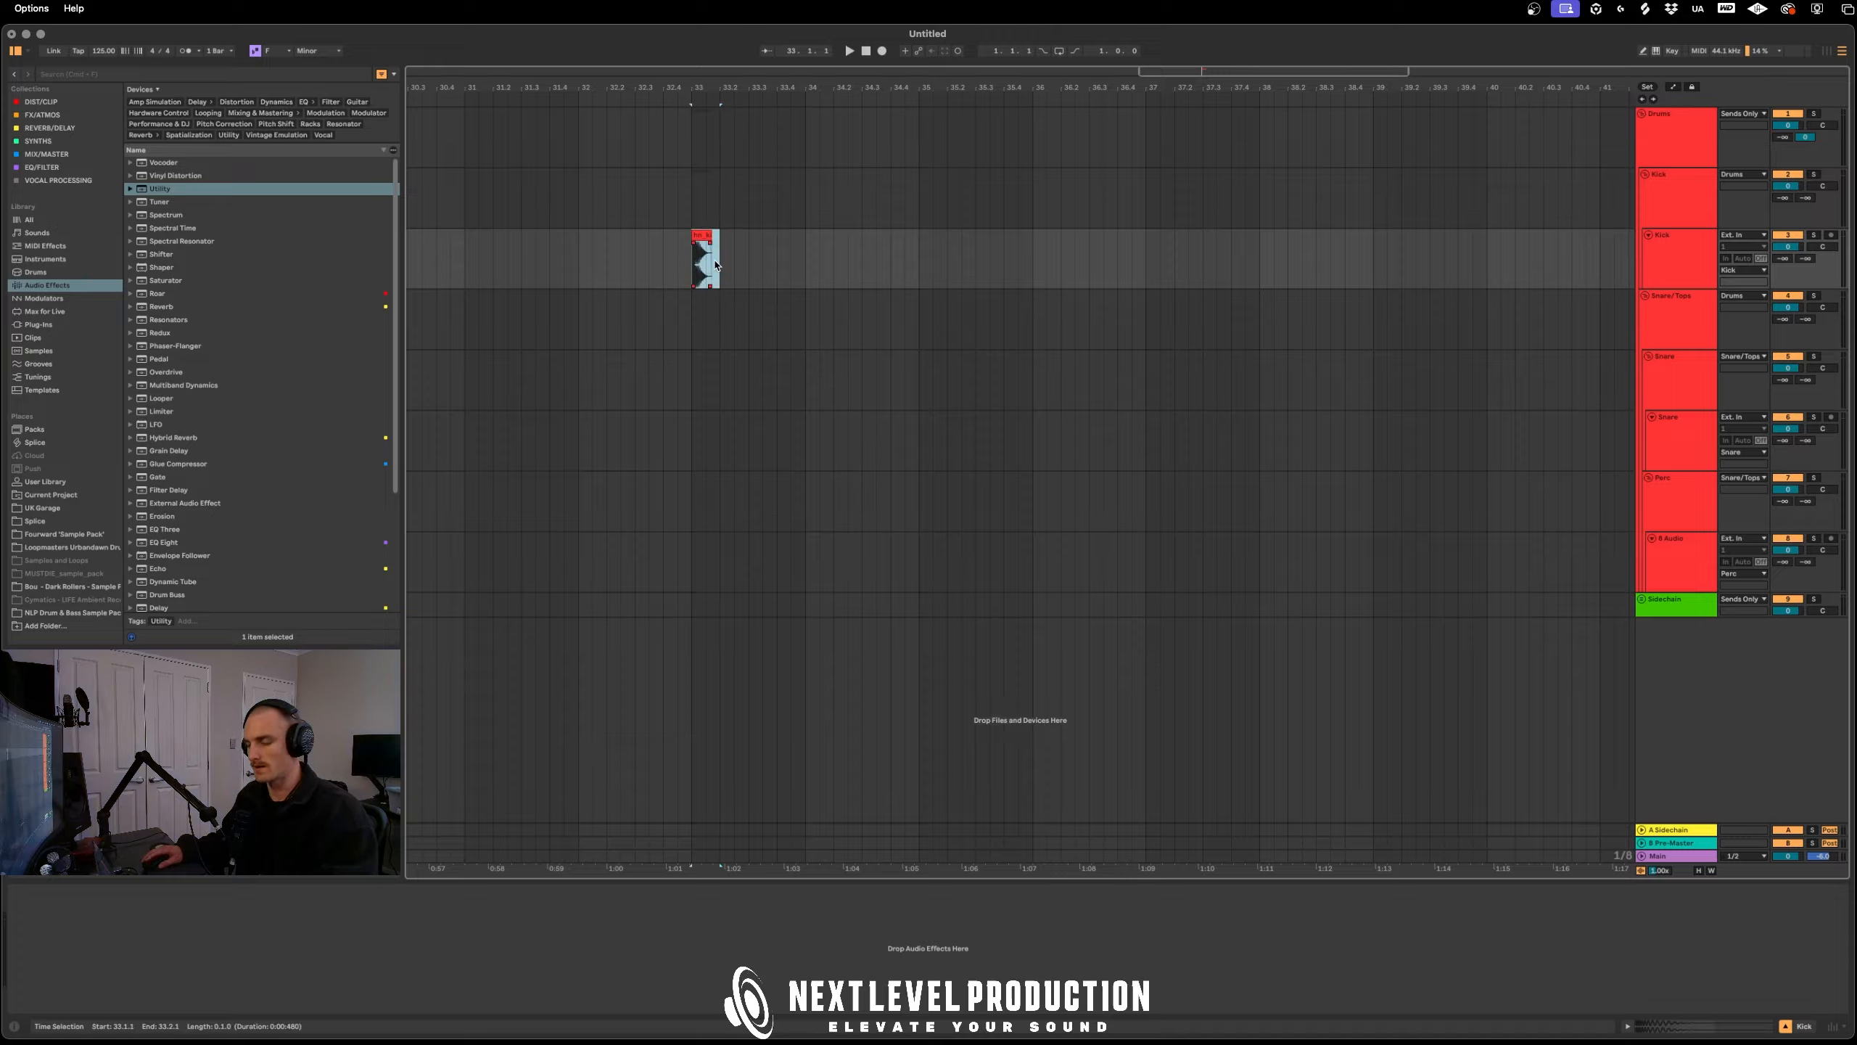
{"action": "key", "text": "super+d"}
{"action": "key", "text": "super+d"}
{"action": "key", "text": "super+d"}
{"action": "key", "text": "super+d"}
{"action": "key", "text": "super+d"}
{"action": "key", "text": "super+d"}
{"action": "key", "text": "super+d"}
Play the kick pattern from bar 33 and delete the SoundID Reference plug-in from the Main track
{"action": "left_click", "coordinate": [709, 289]}
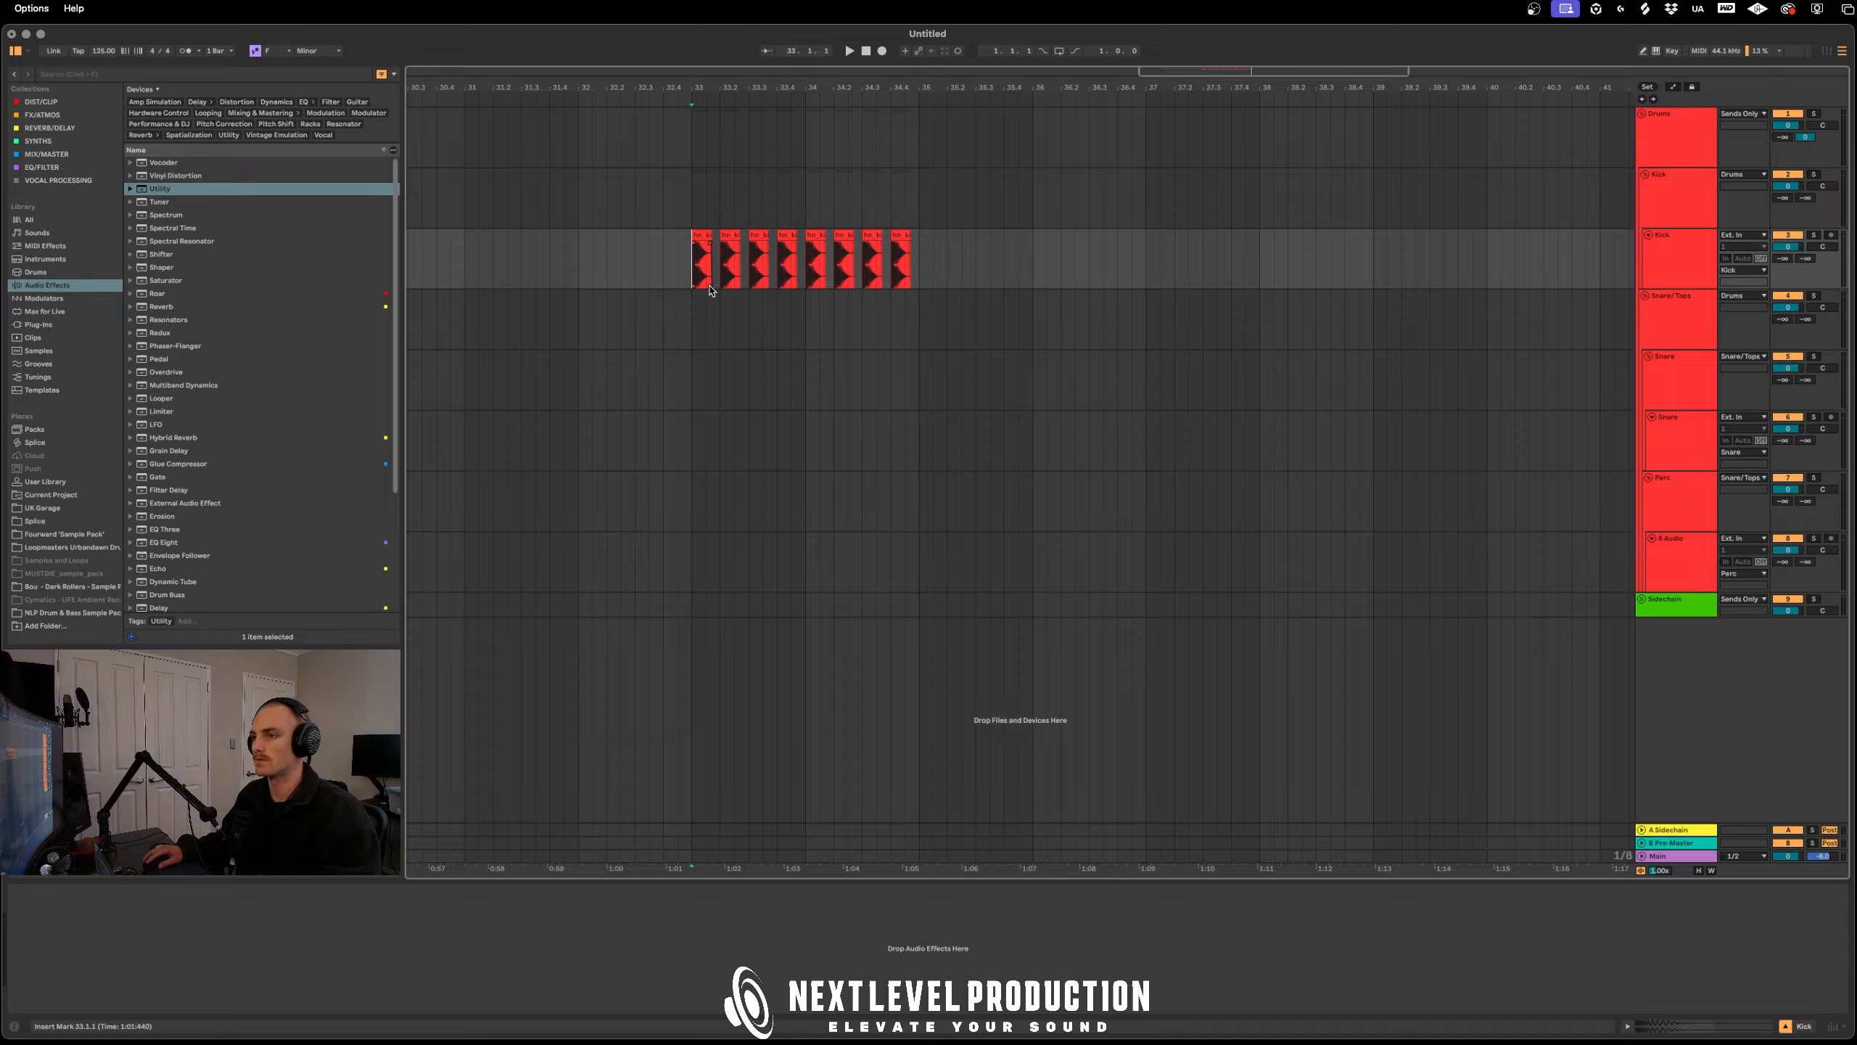
{"action": "key", "text": "space"}
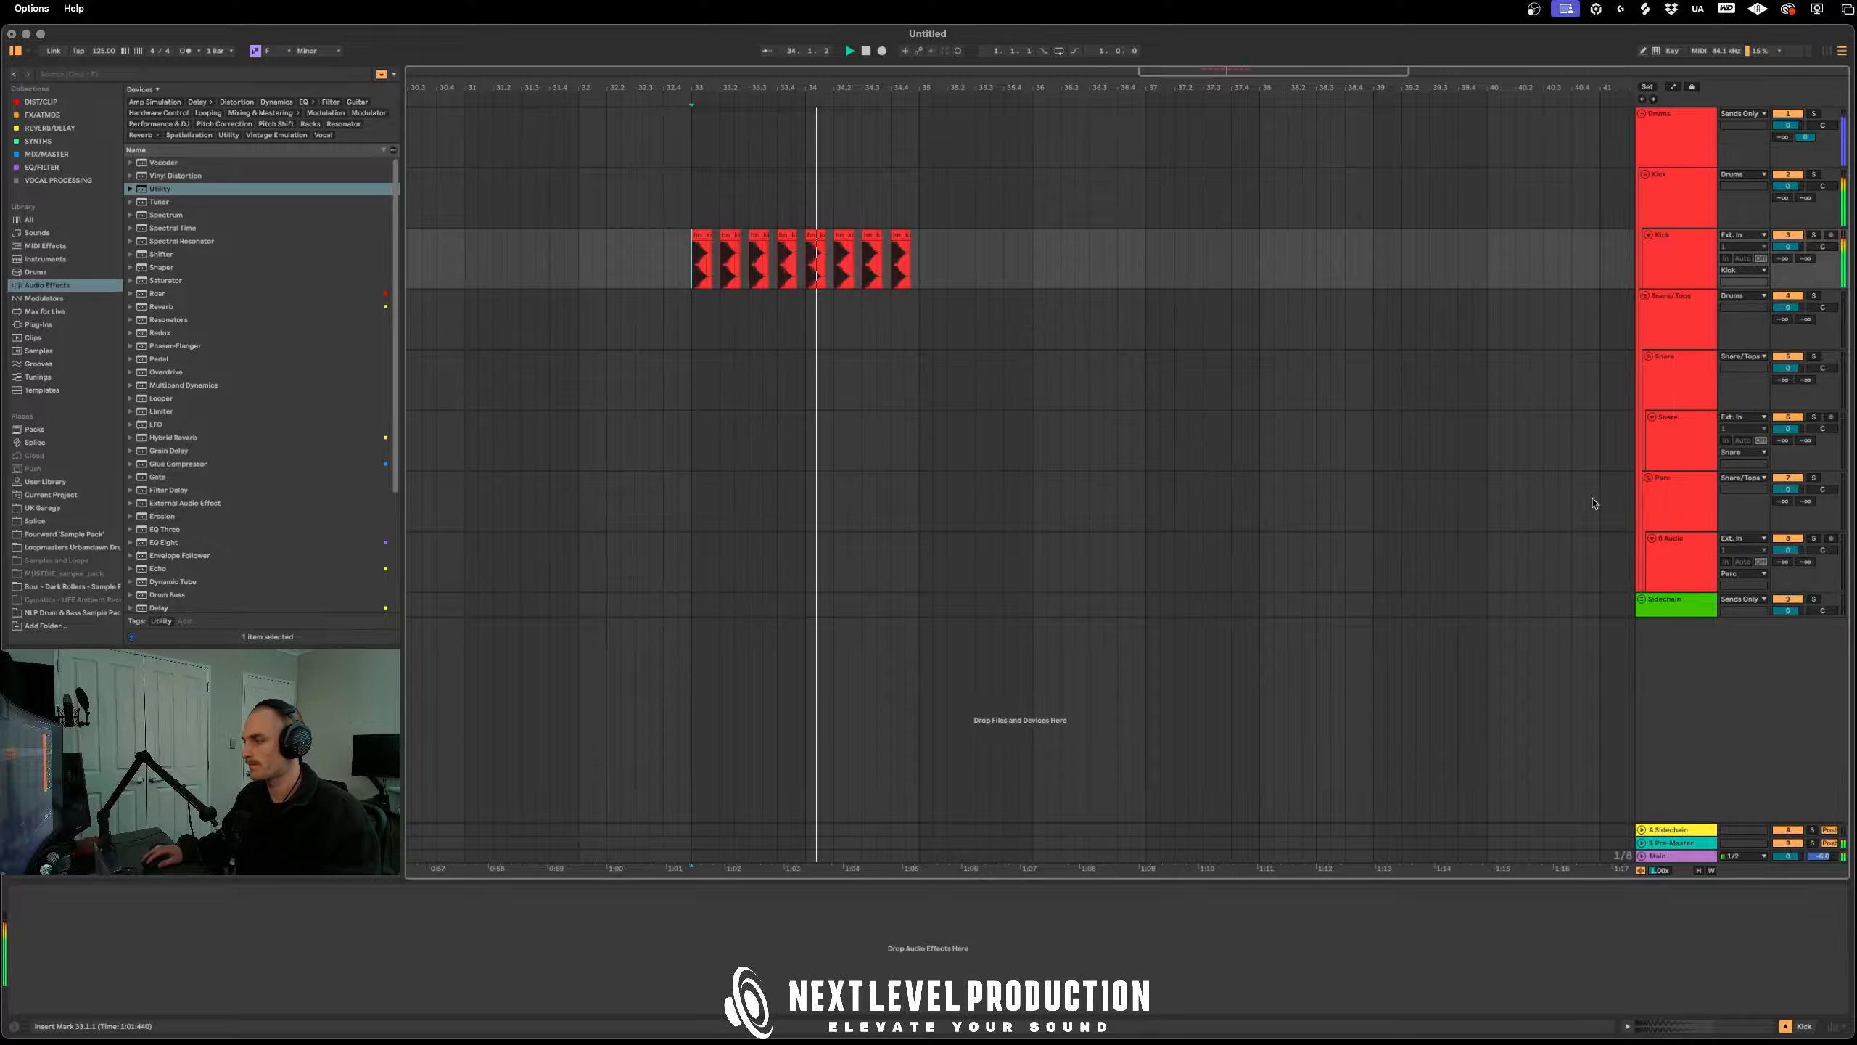
{"action": "left_click", "coordinate": [1678, 856]}
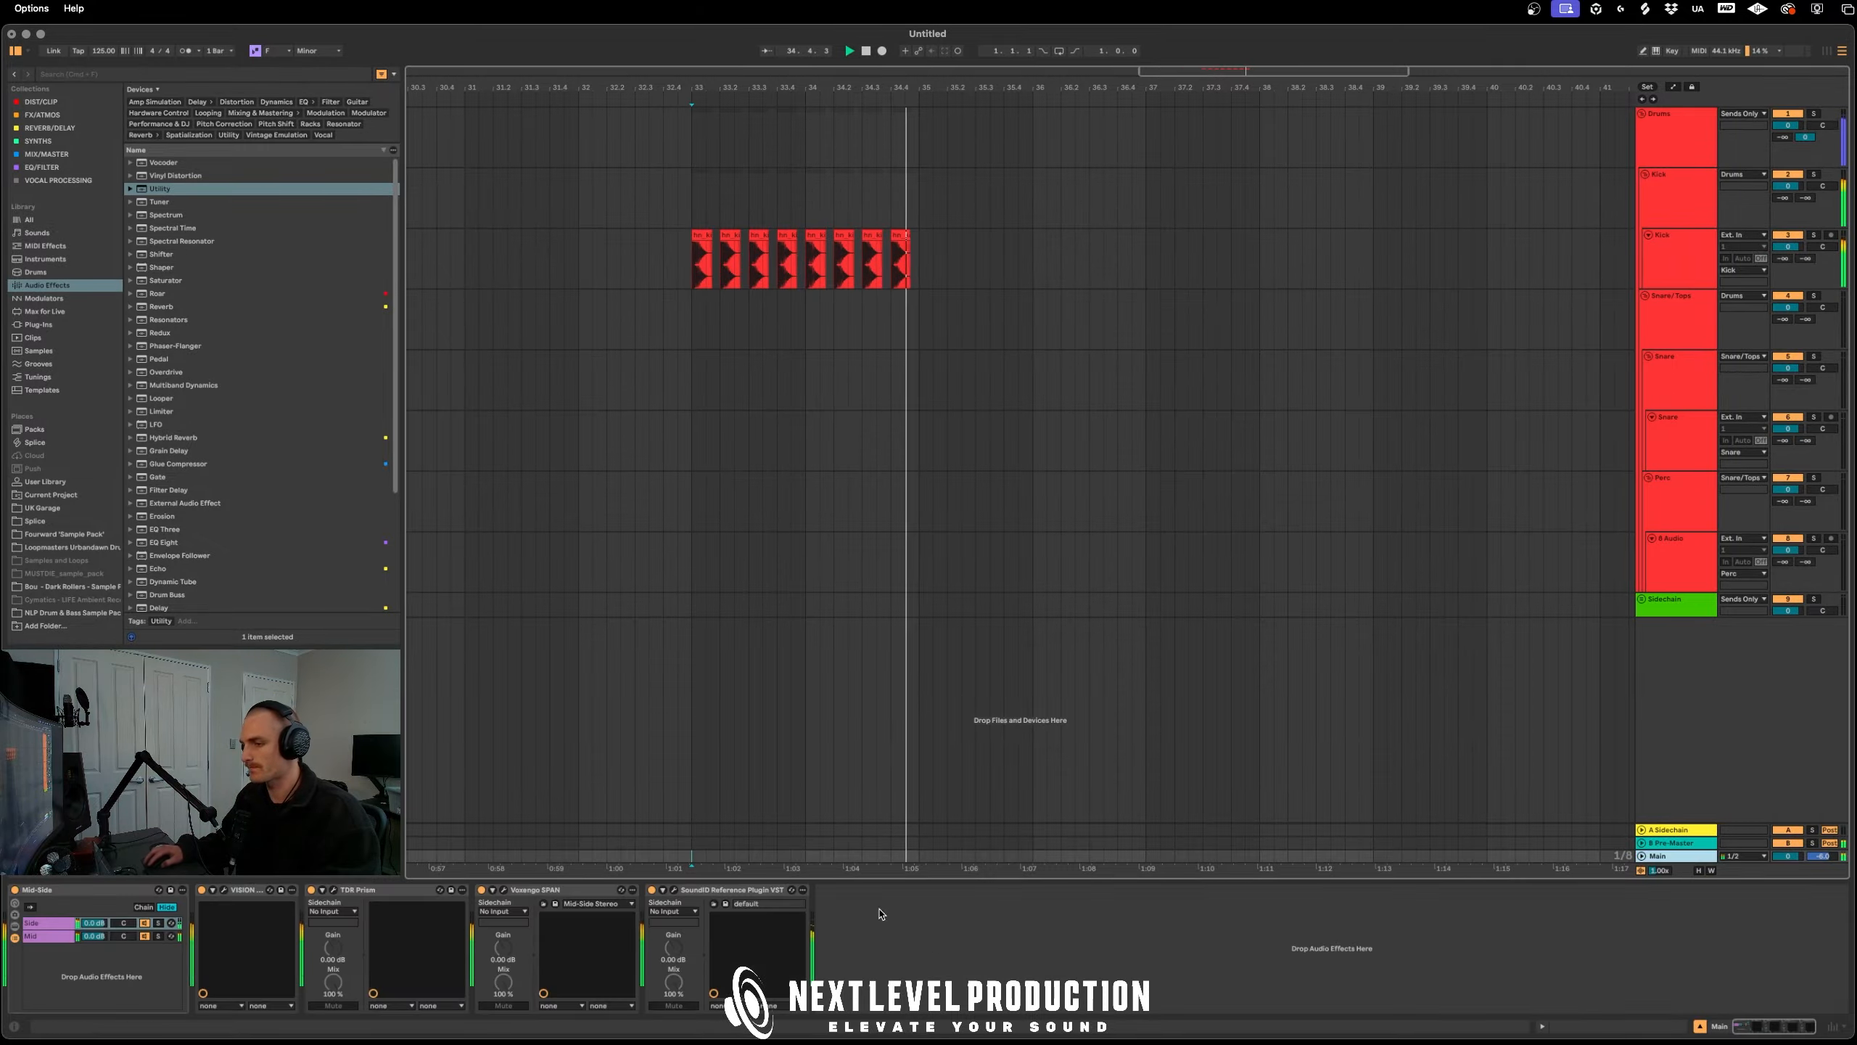
{"action": "left_click", "coordinate": [719, 891]}
{"action": "key", "text": "Delete"}
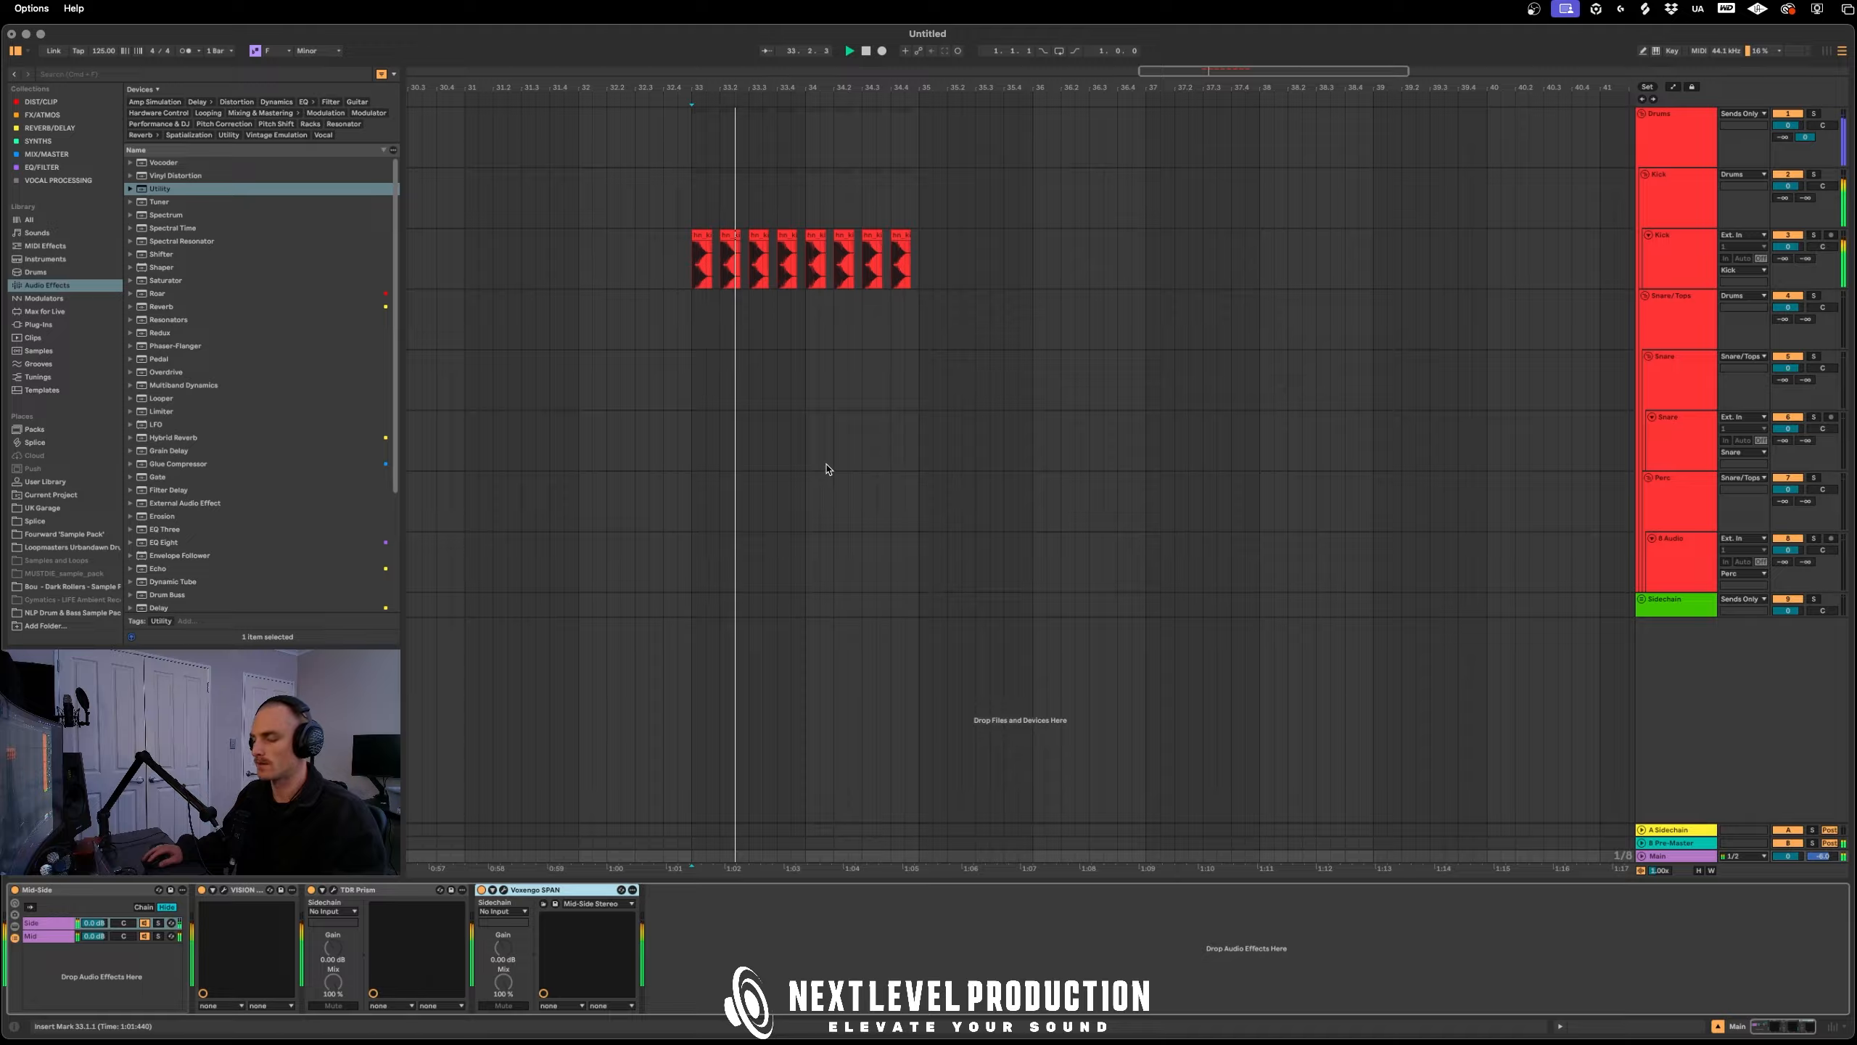
{"action": "left_click", "coordinate": [905, 344]}
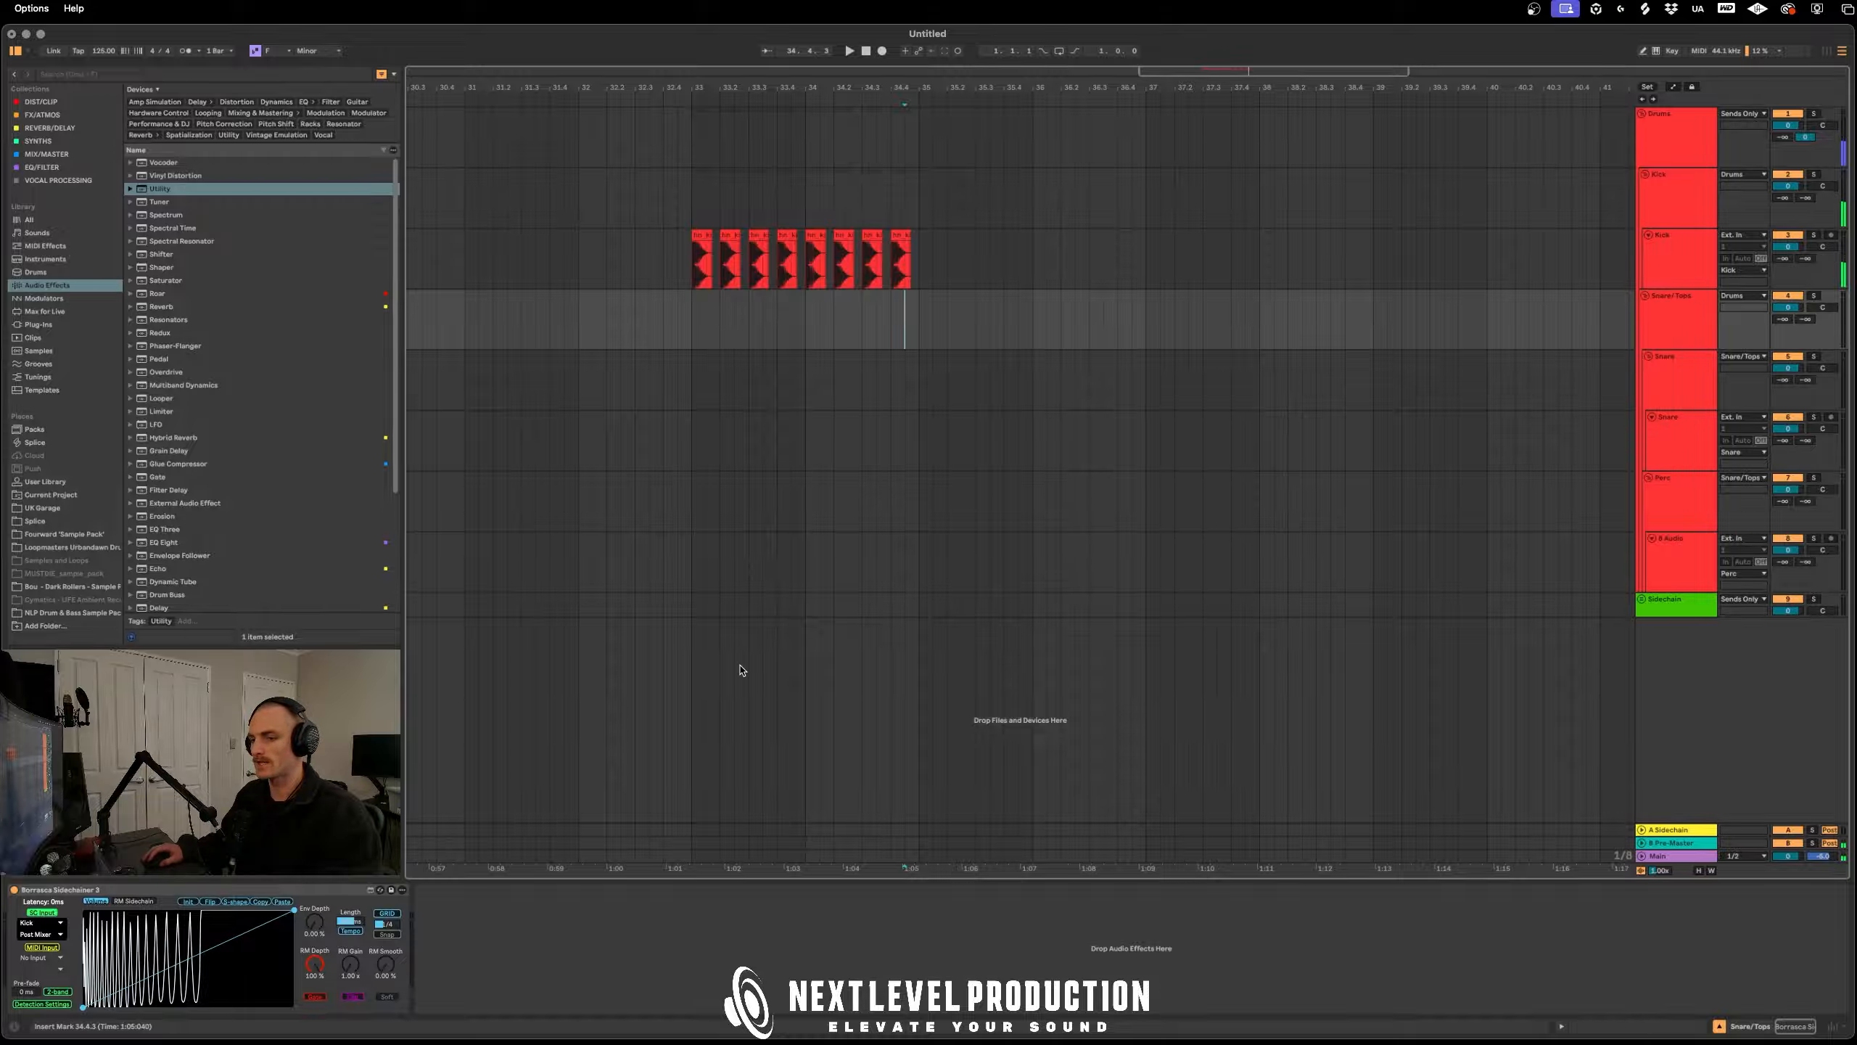
Select the empty audio track in the Perc group and switch to Splice's Browse page
{"action": "left_click", "coordinate": [1670, 439]}
{"action": "left_click", "coordinate": [1670, 560]}
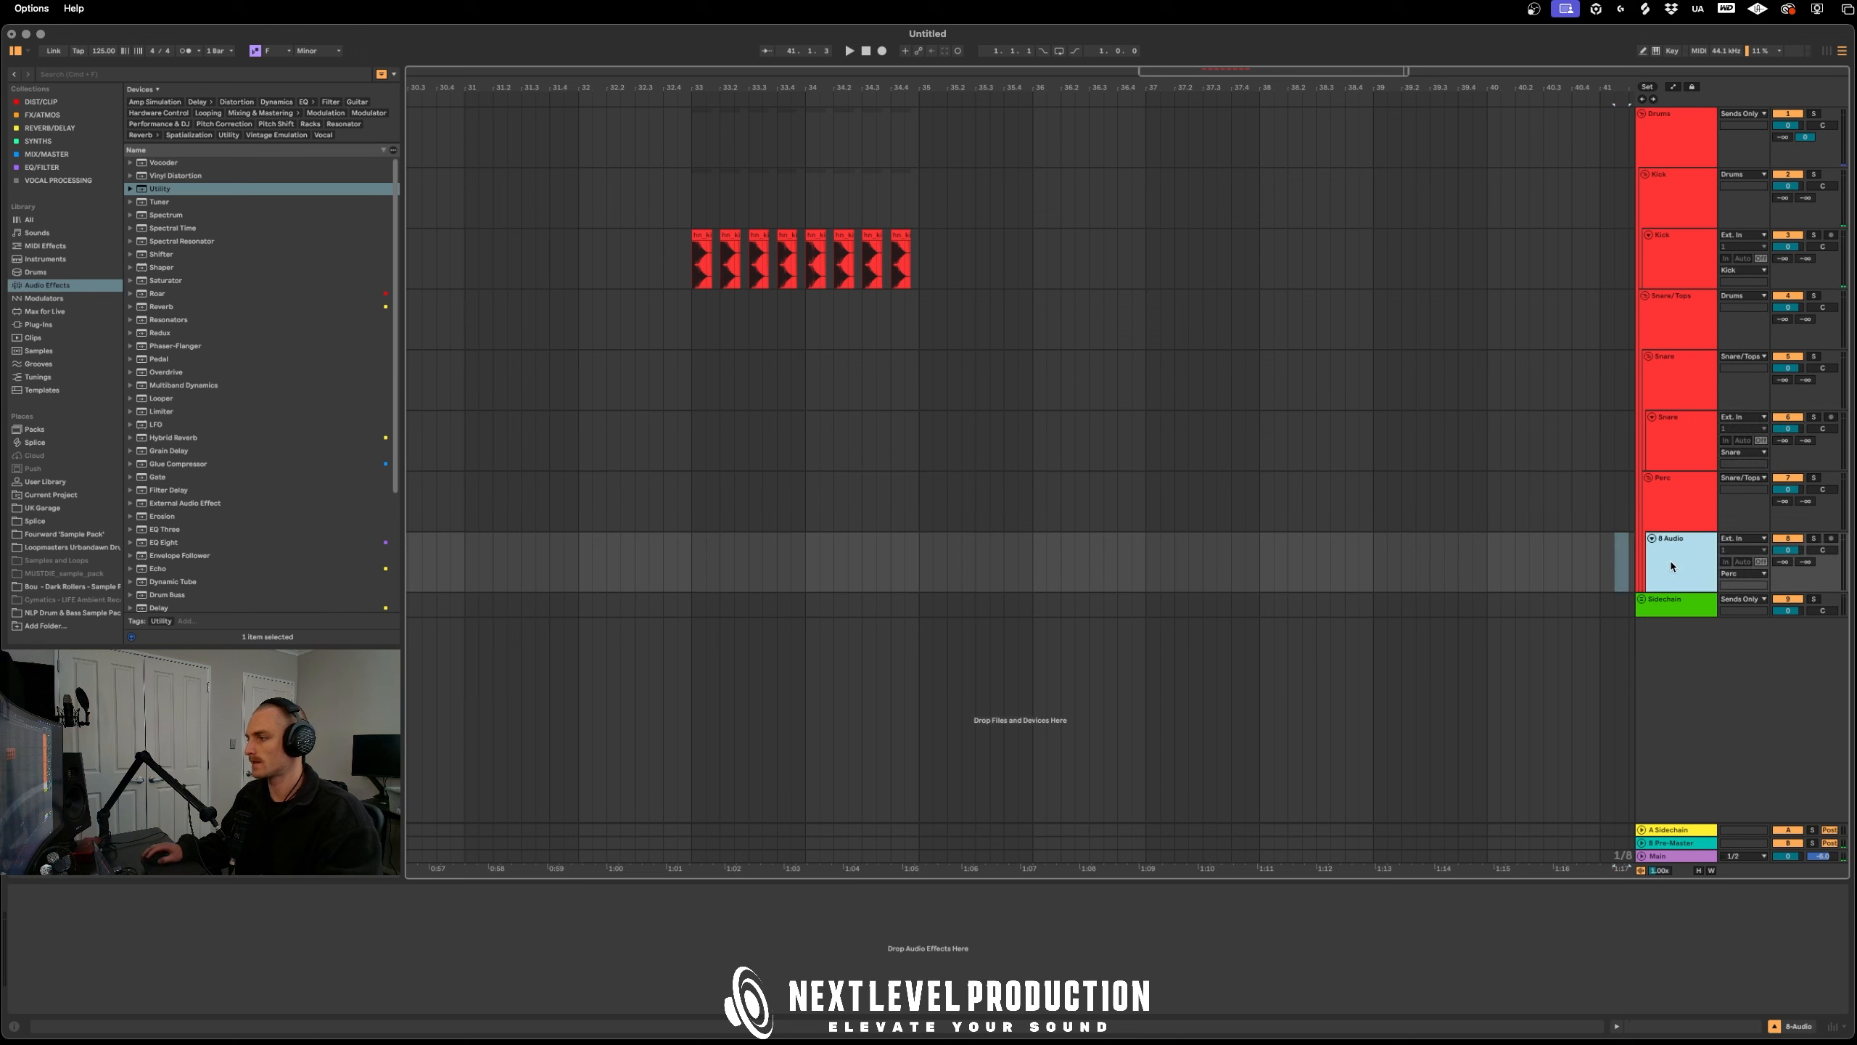
{"action": "left_click", "coordinate": [63, 75]}
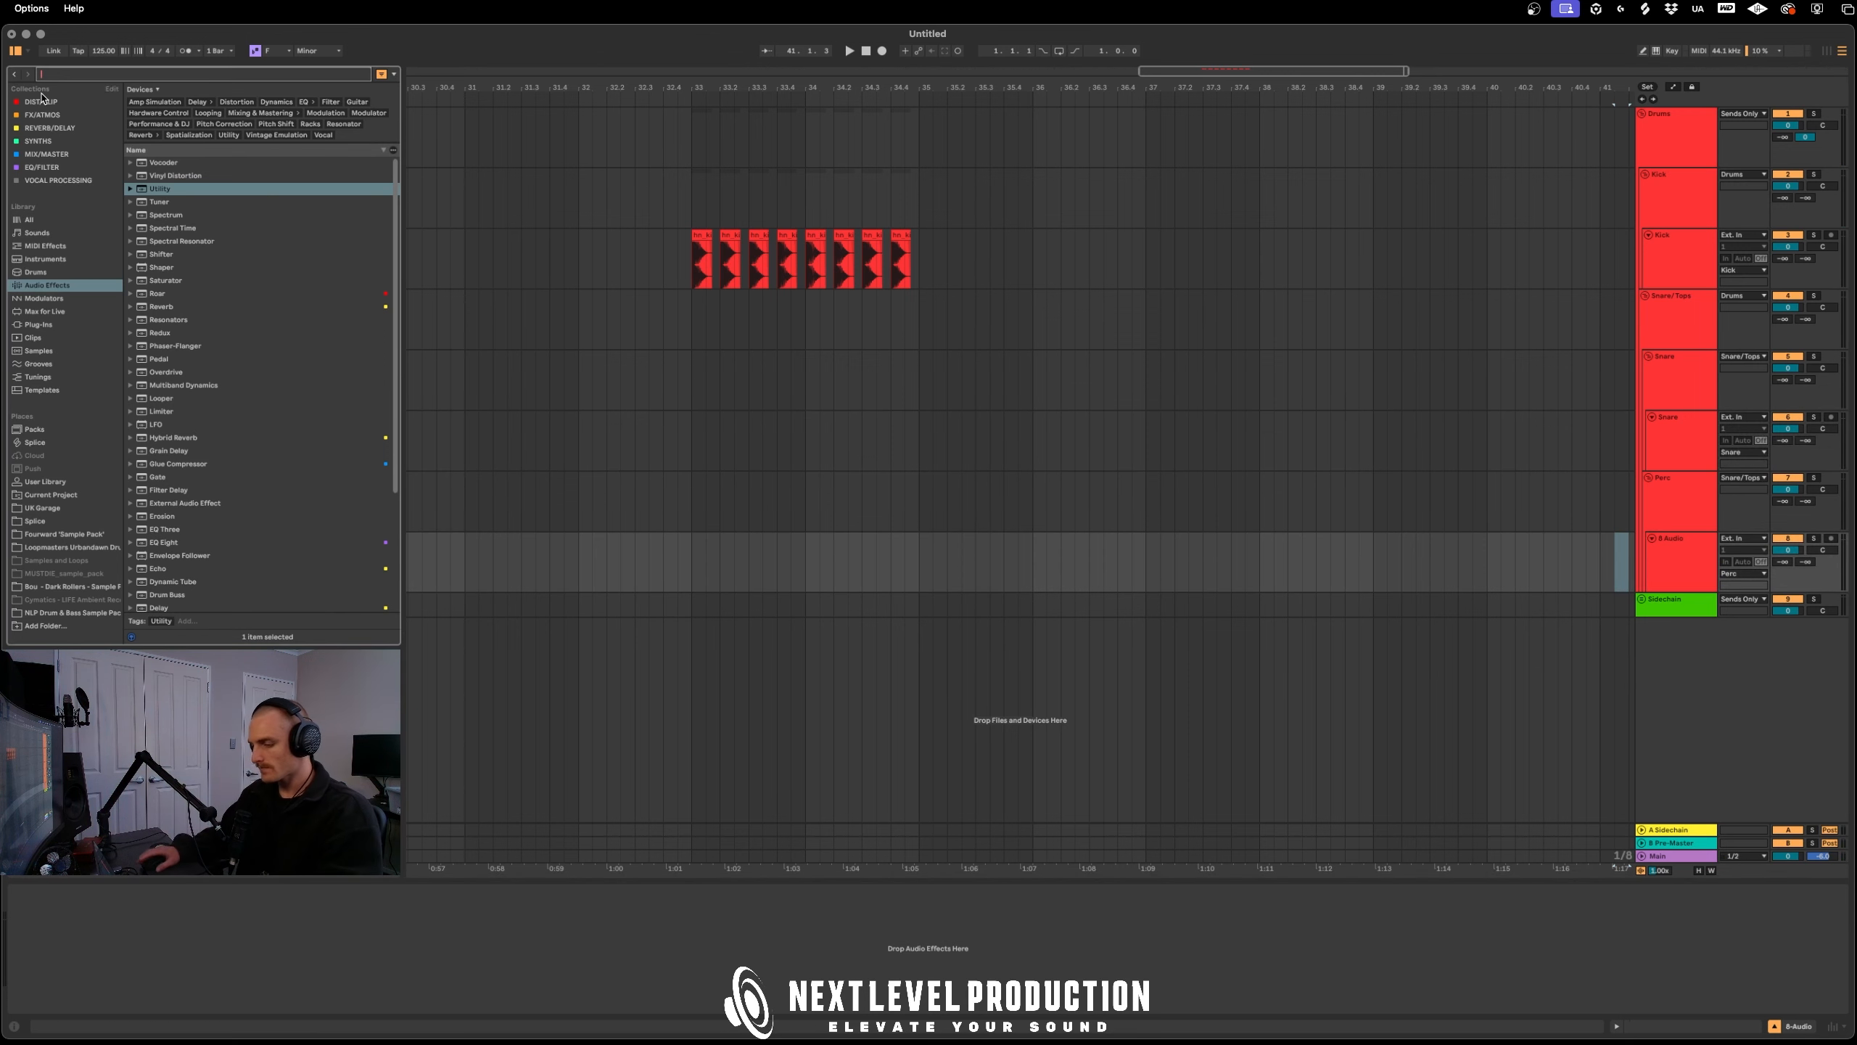
{"action": "left_click", "coordinate": [1024, 1031]}
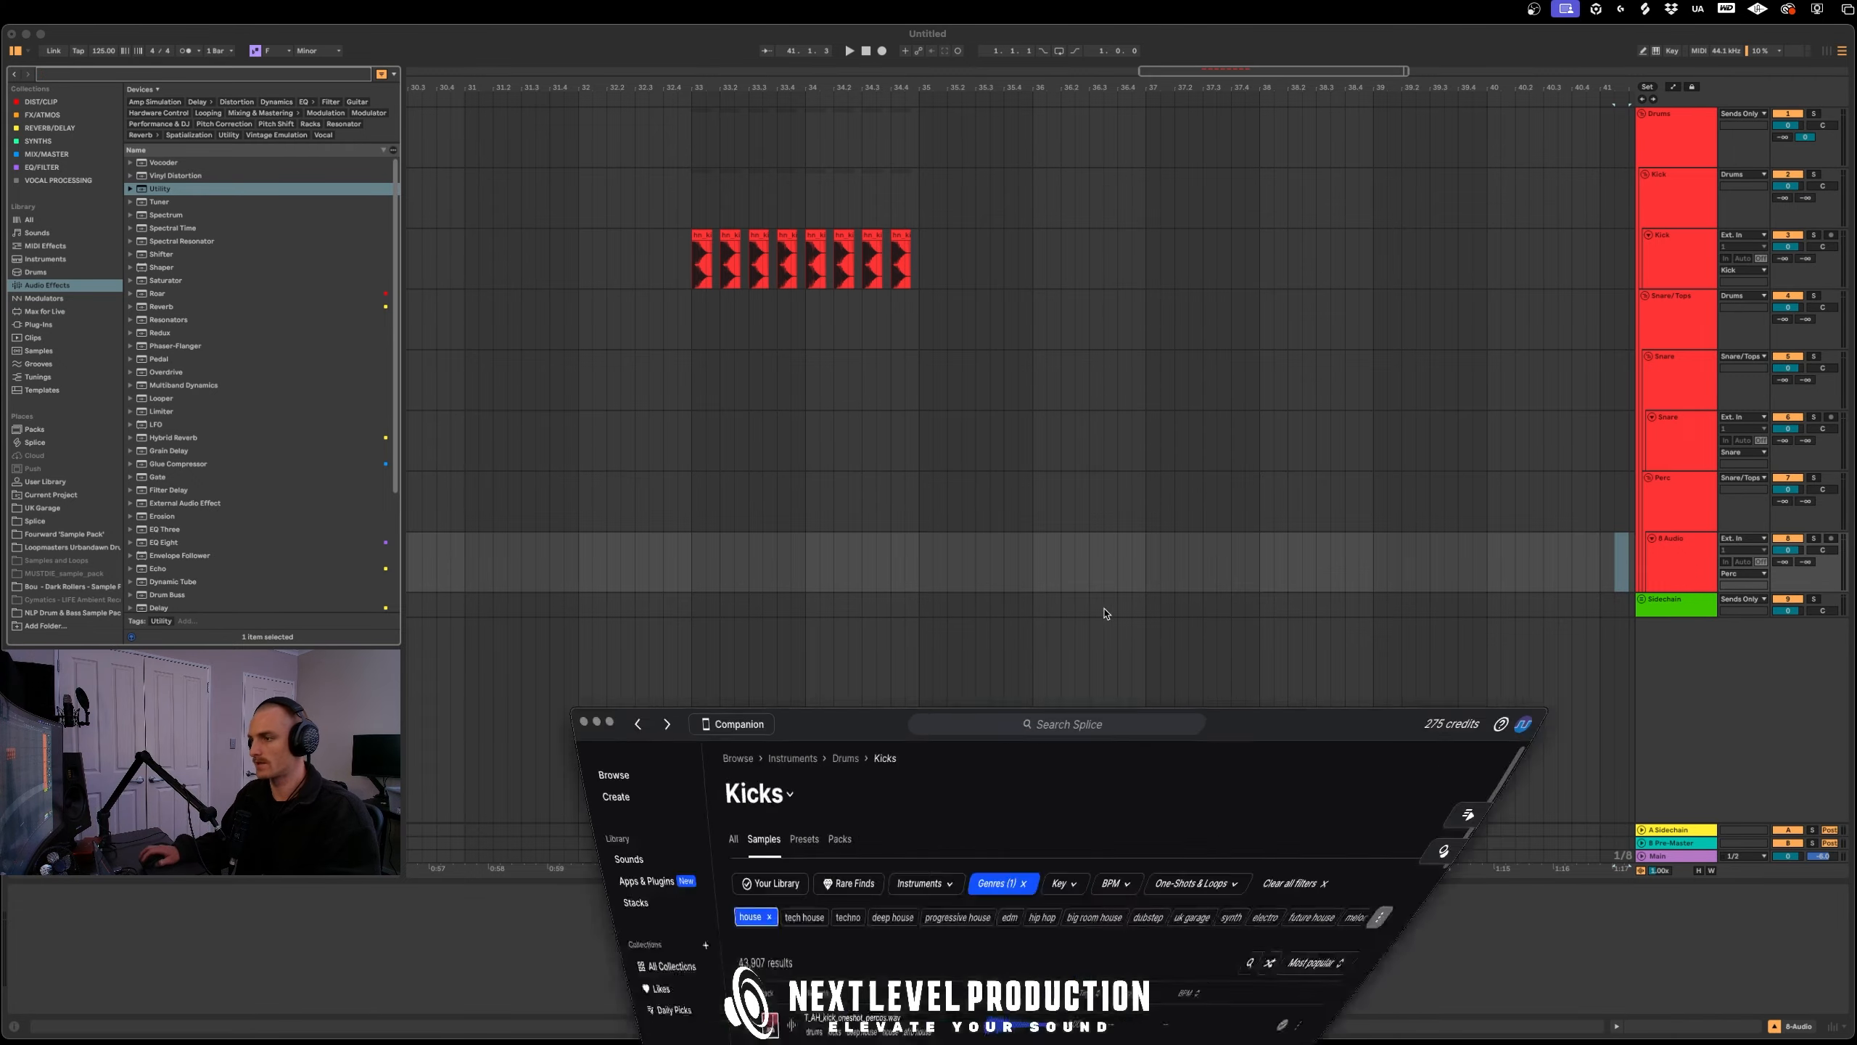
{"action": "left_click_drag", "start_coordinate": [873, 416], "coordinate": [855, 209]}
{"action": "left_click", "coordinate": [591, 255]}
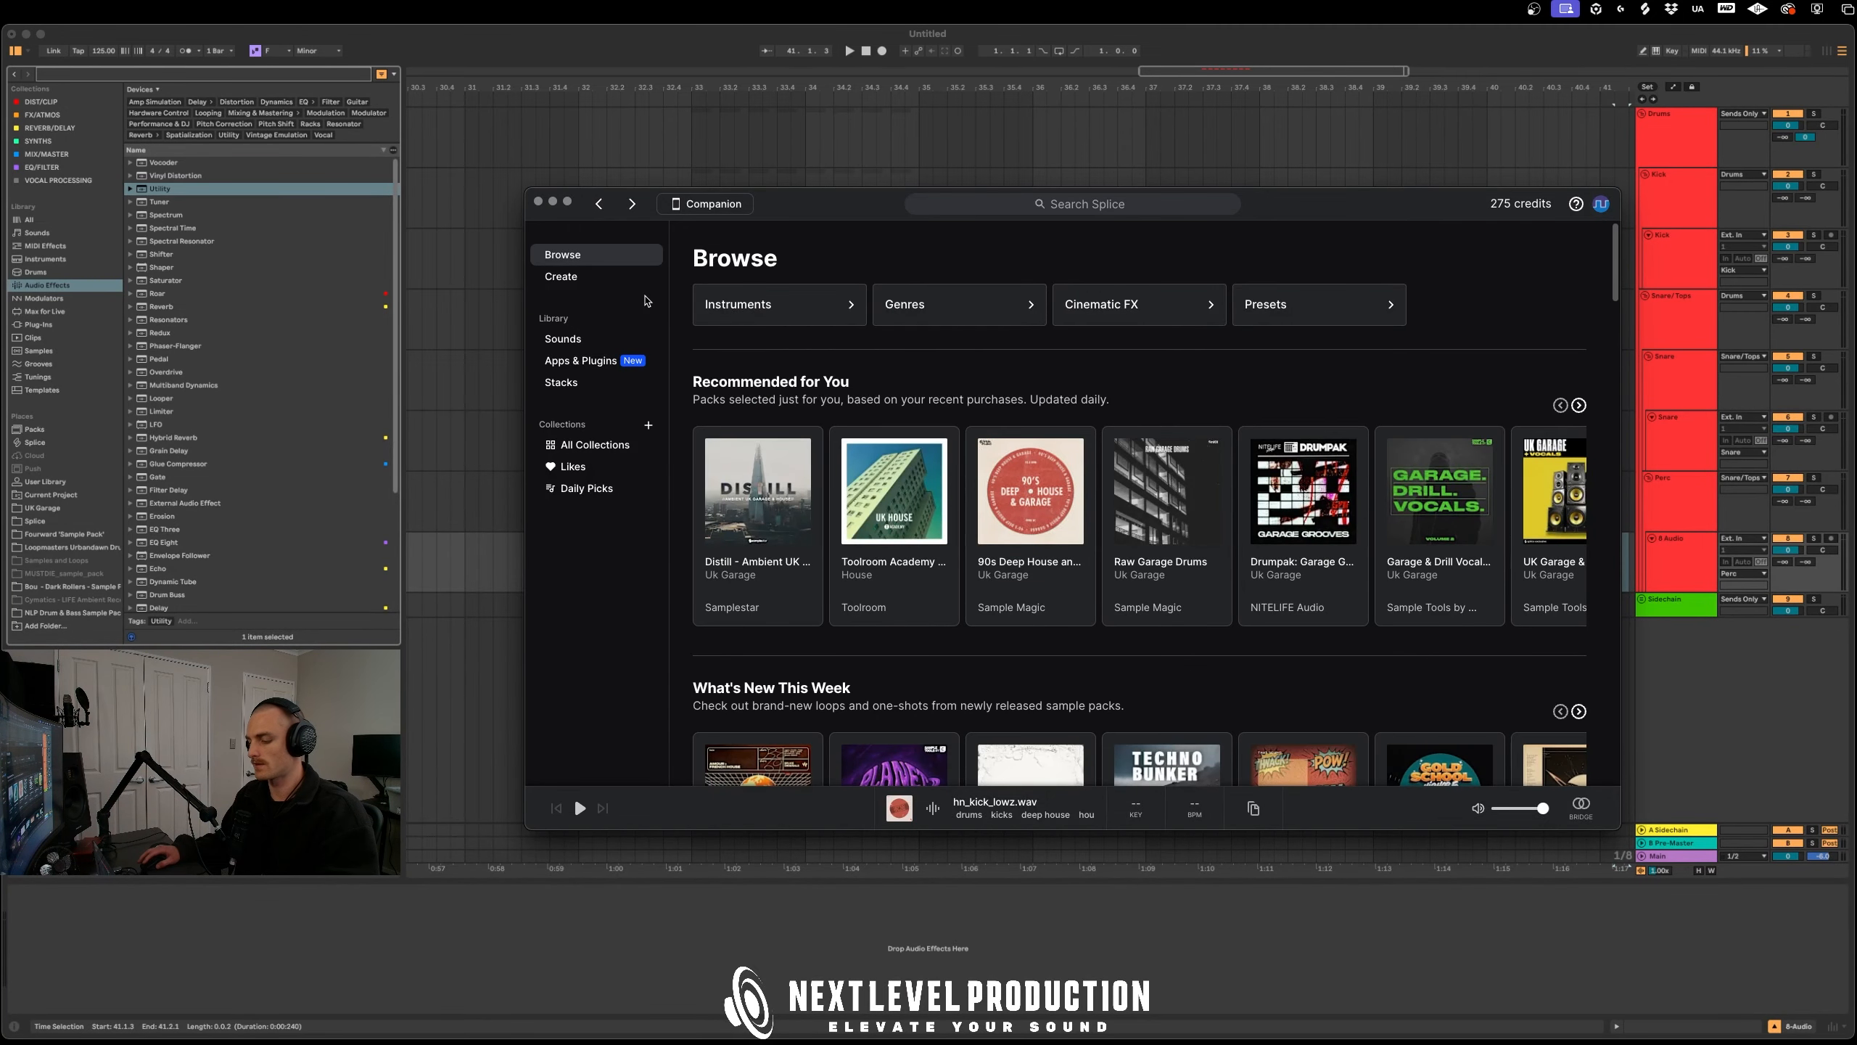
Search Splice for "909 open hat"
{"action": "left_click", "coordinate": [1096, 214]}
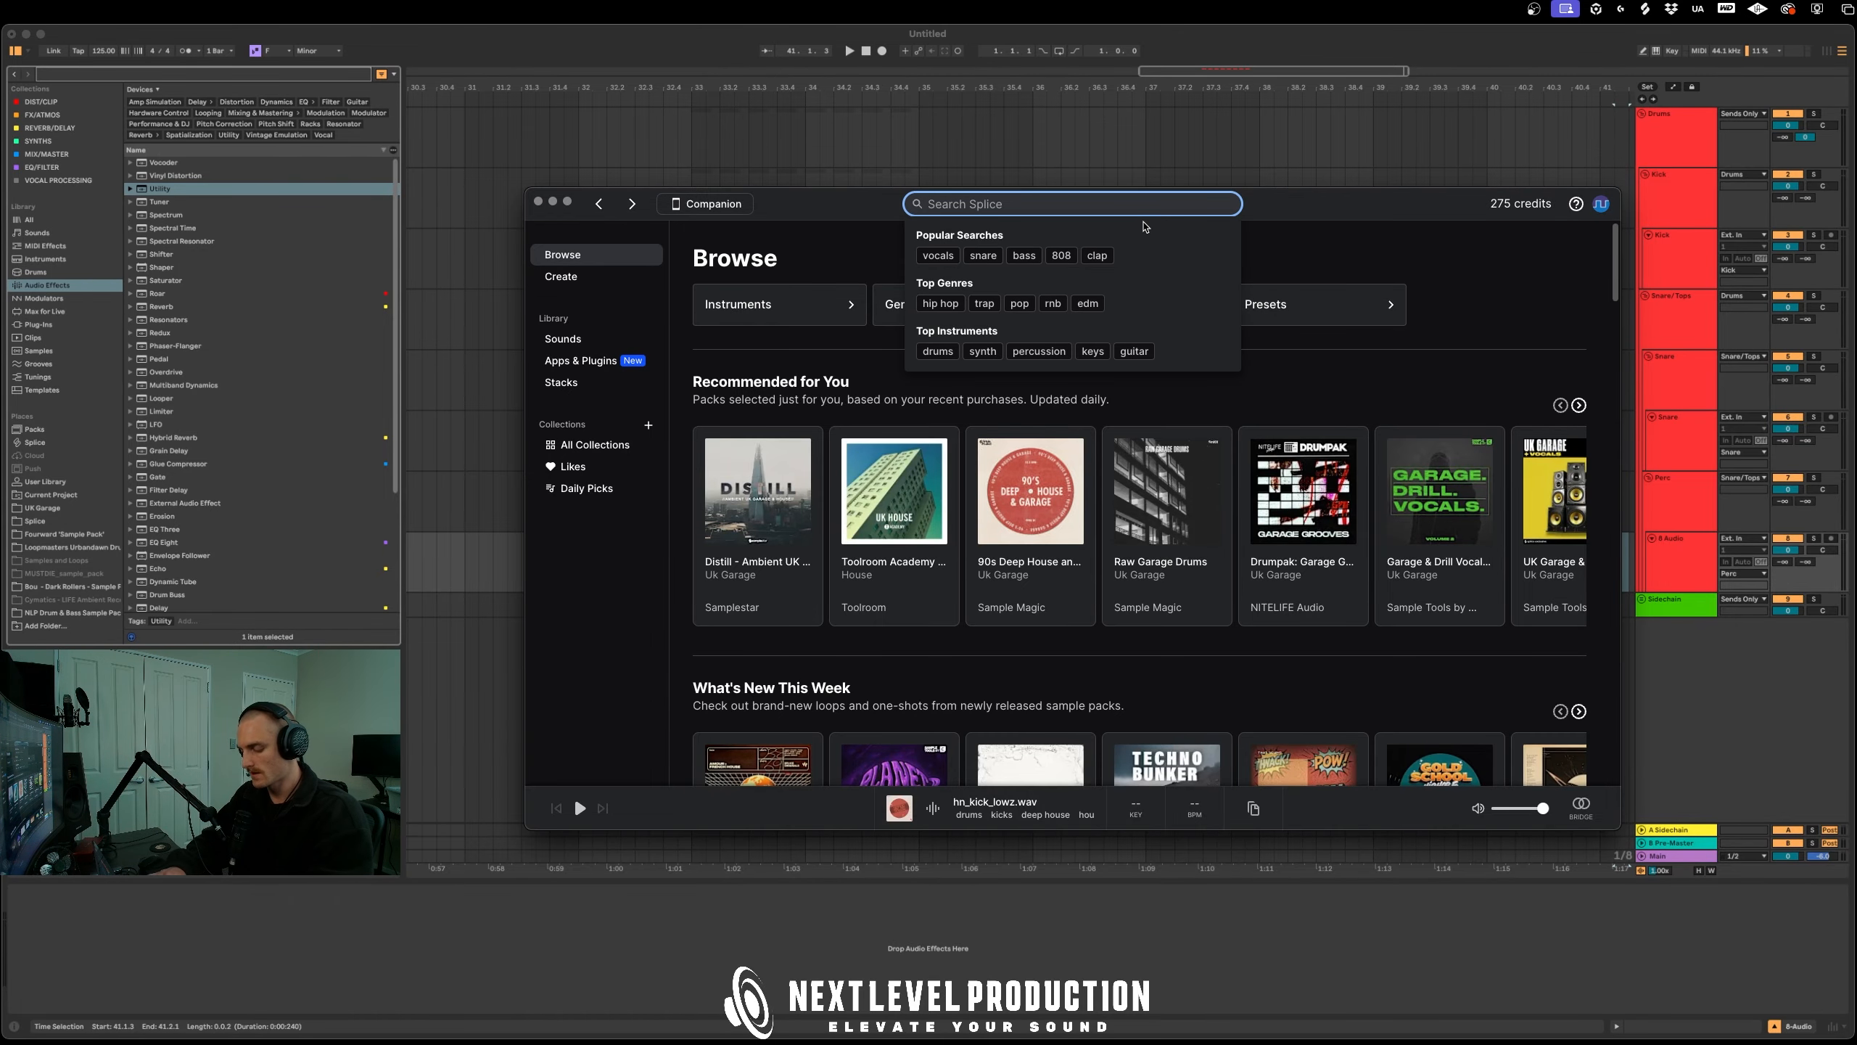
{"action": "type", "text": "g09"}
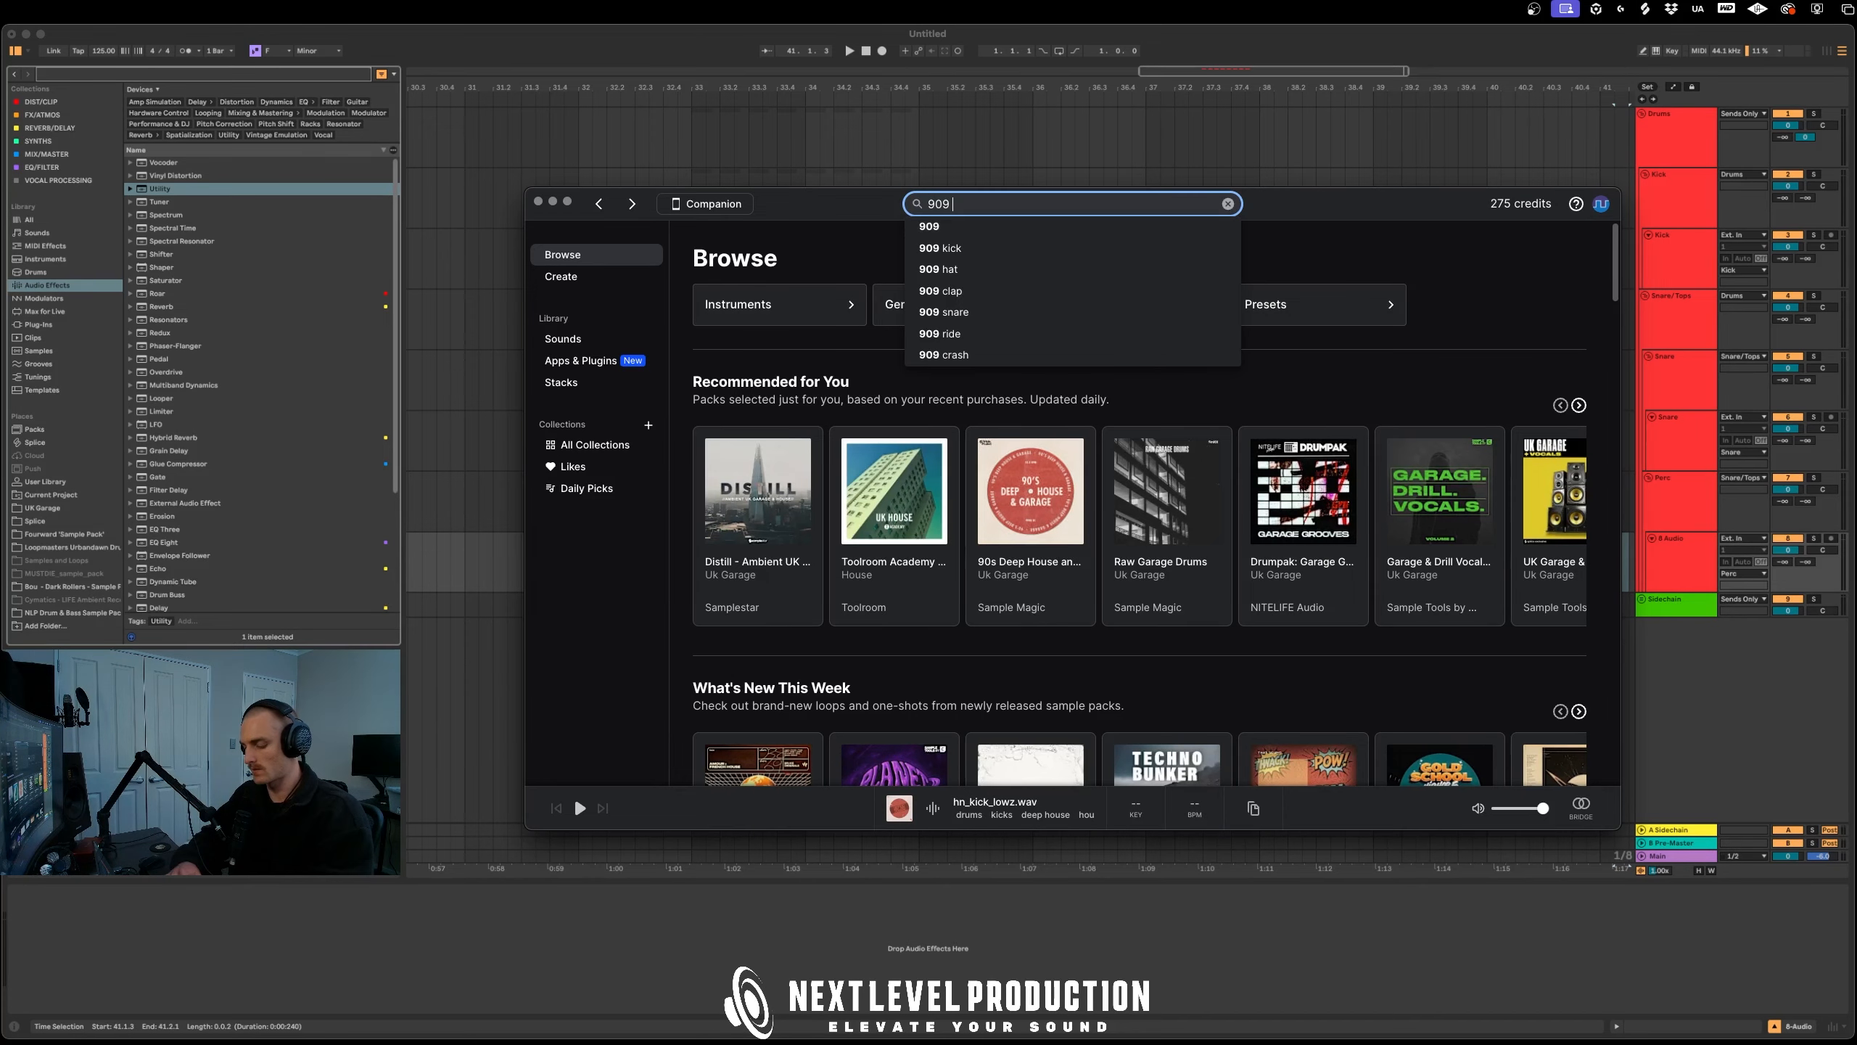
{"action": "type", "text": " open"}
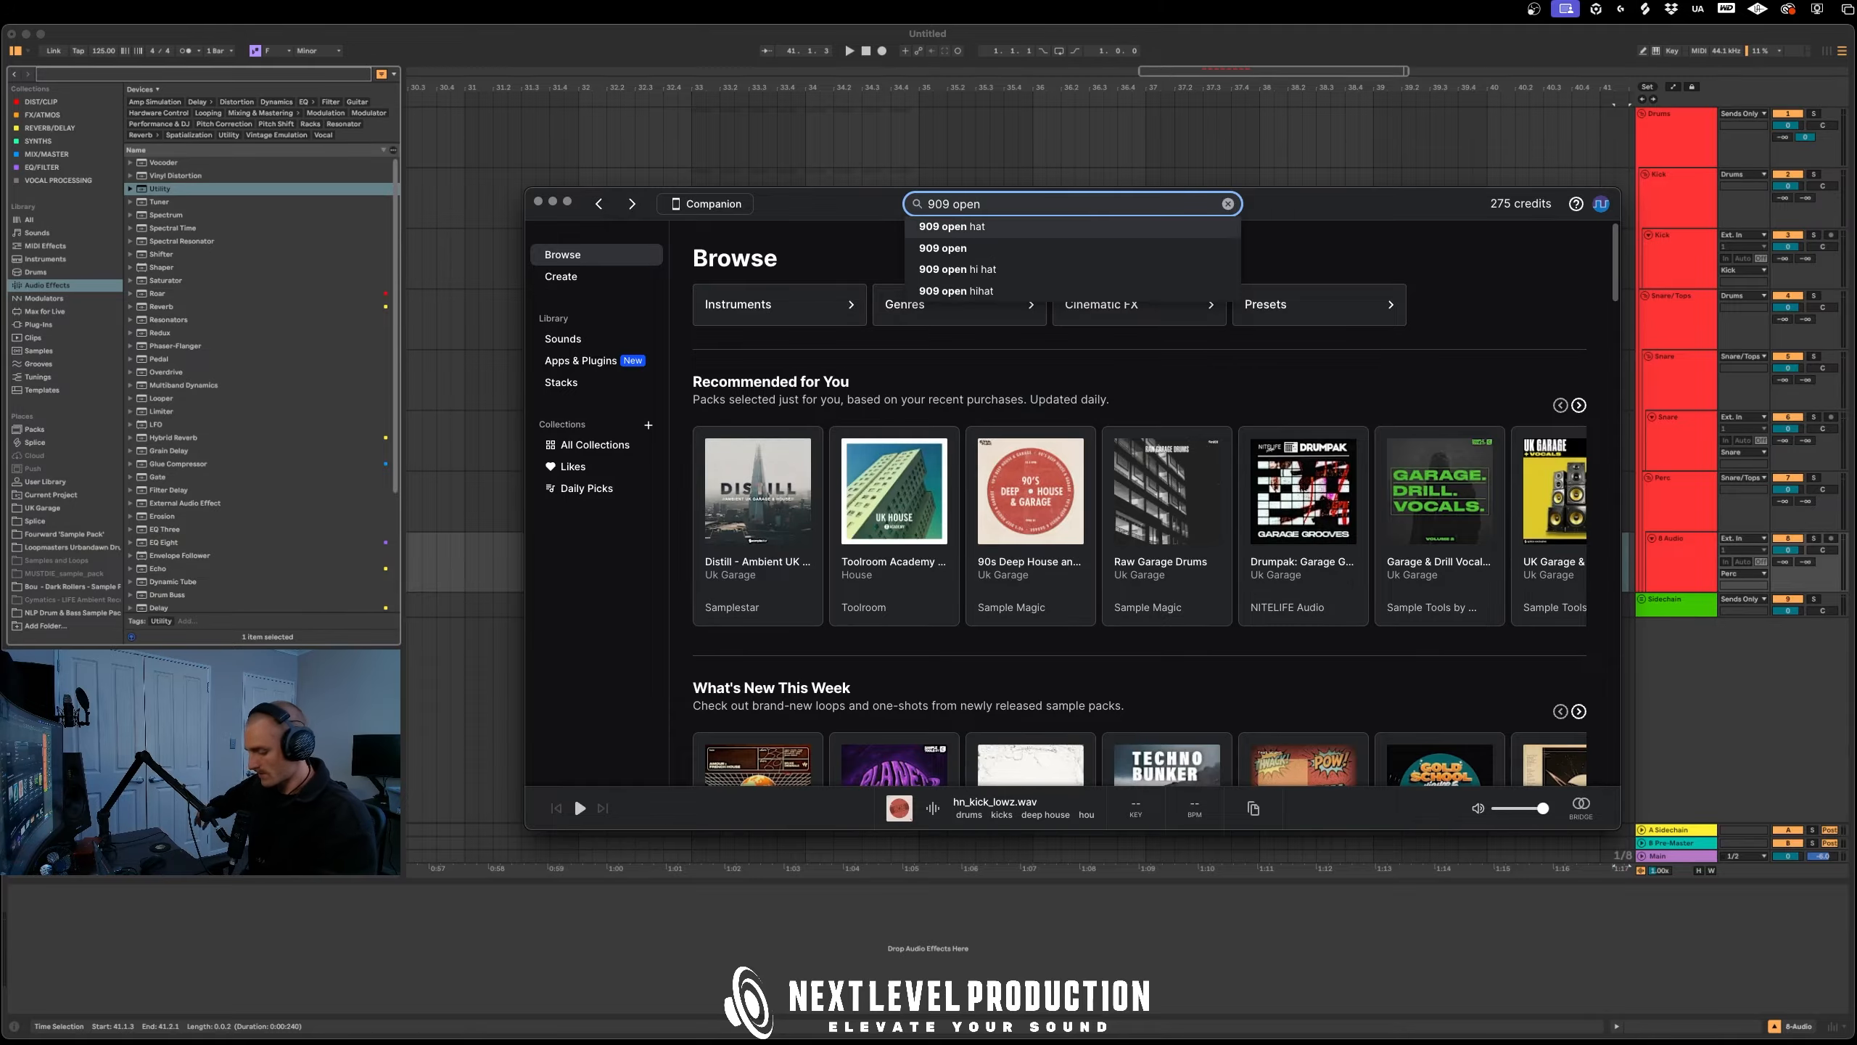
{"action": "type", "text": " h"}
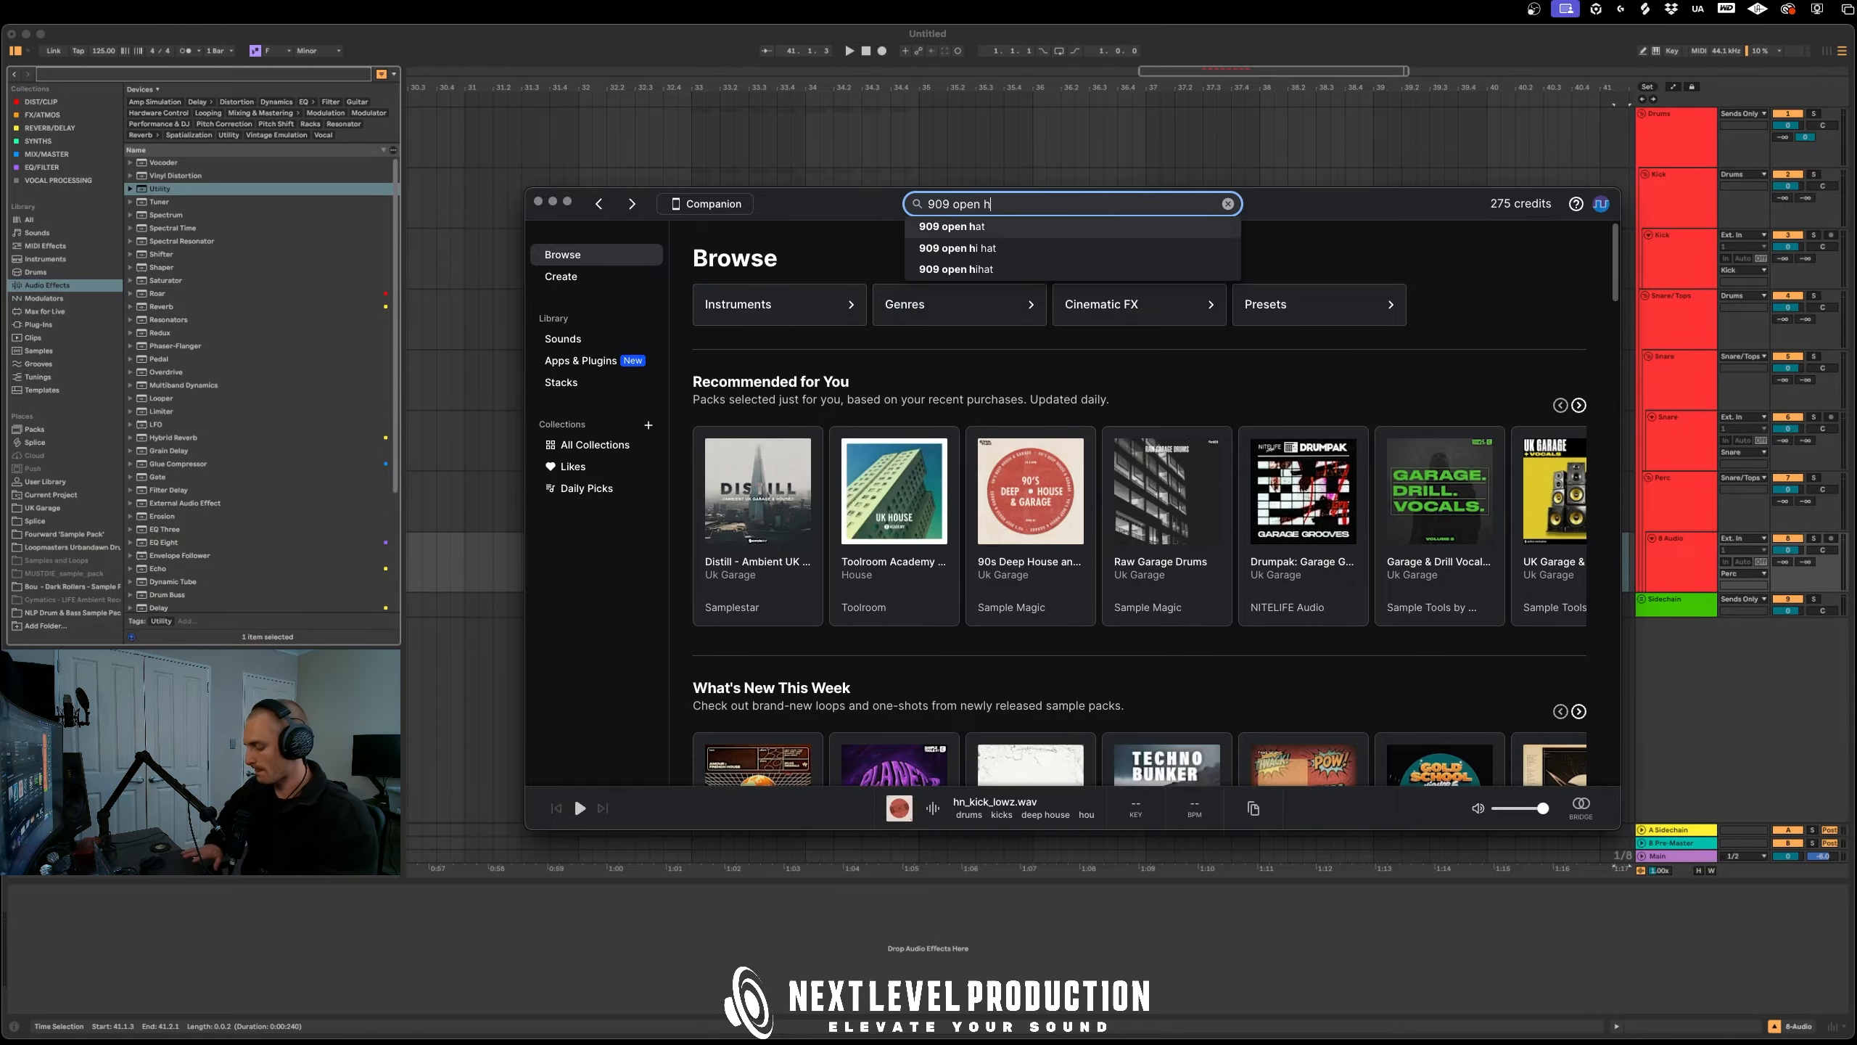
{"action": "type", "text": "at"}
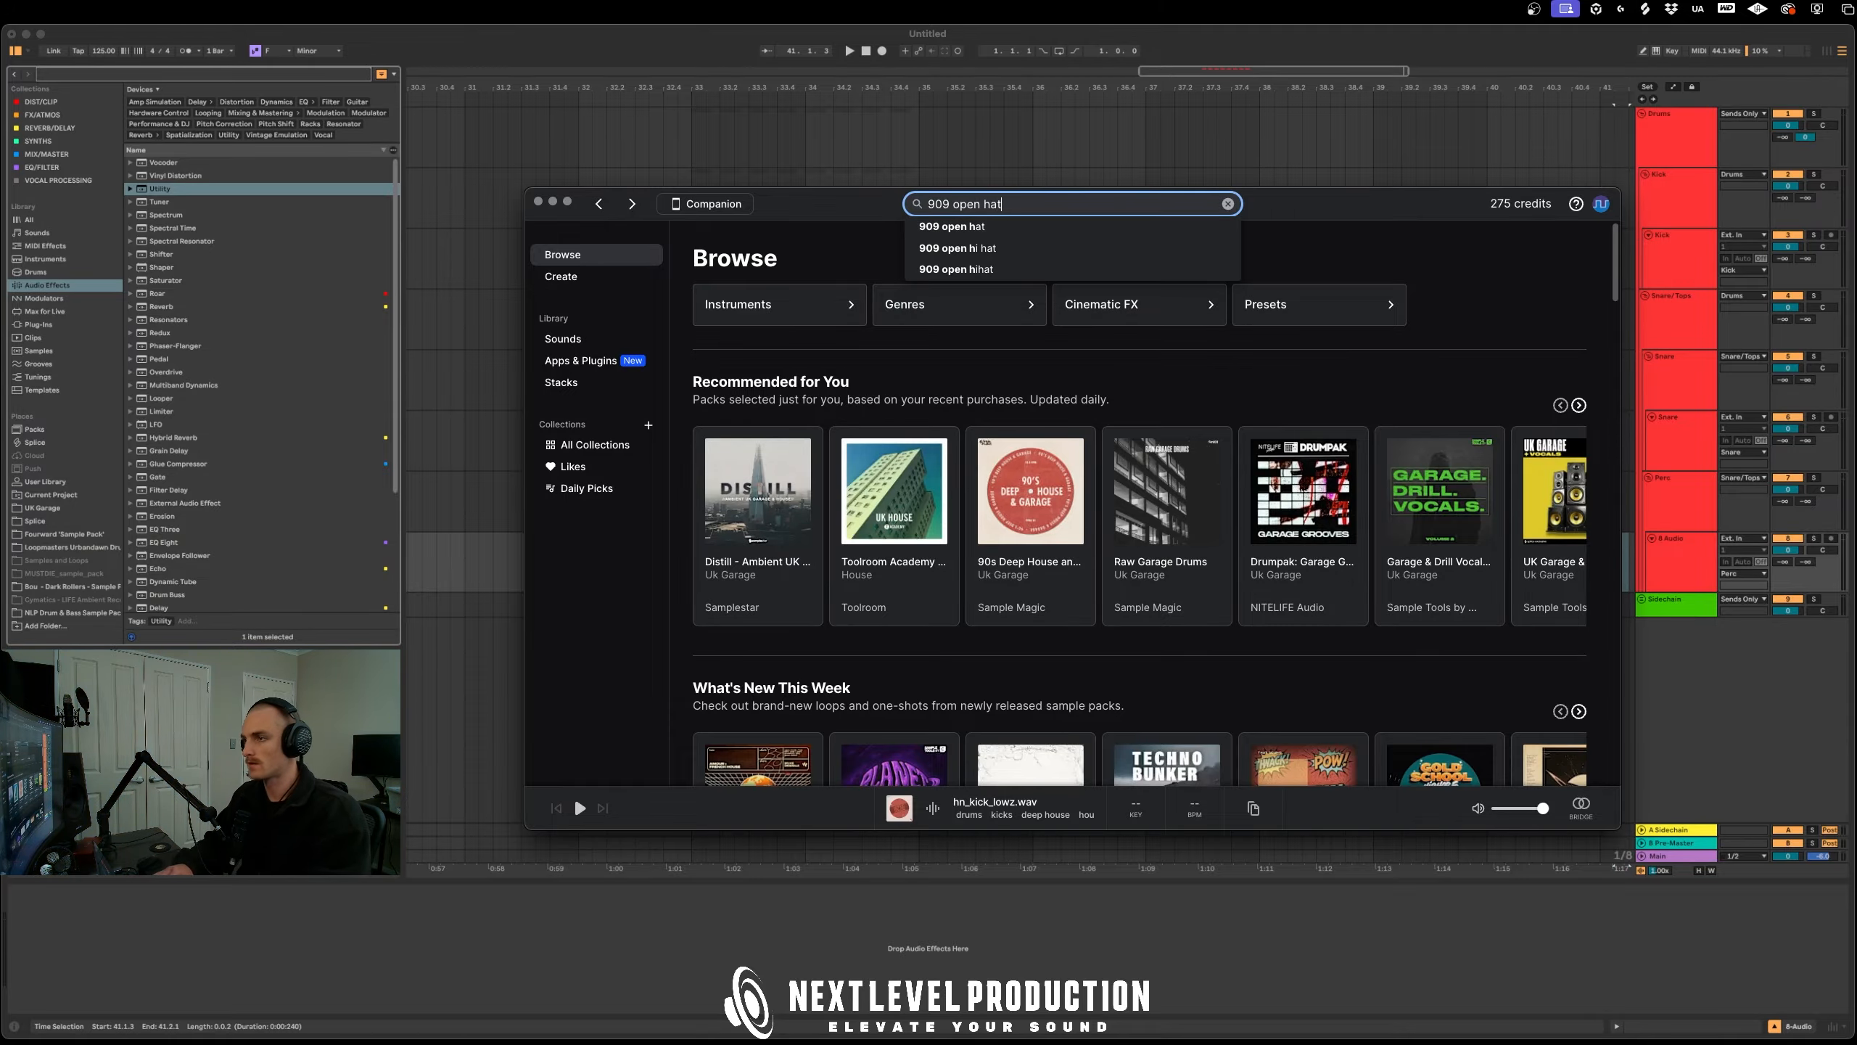
{"action": "left_click", "coordinate": [1144, 228]}
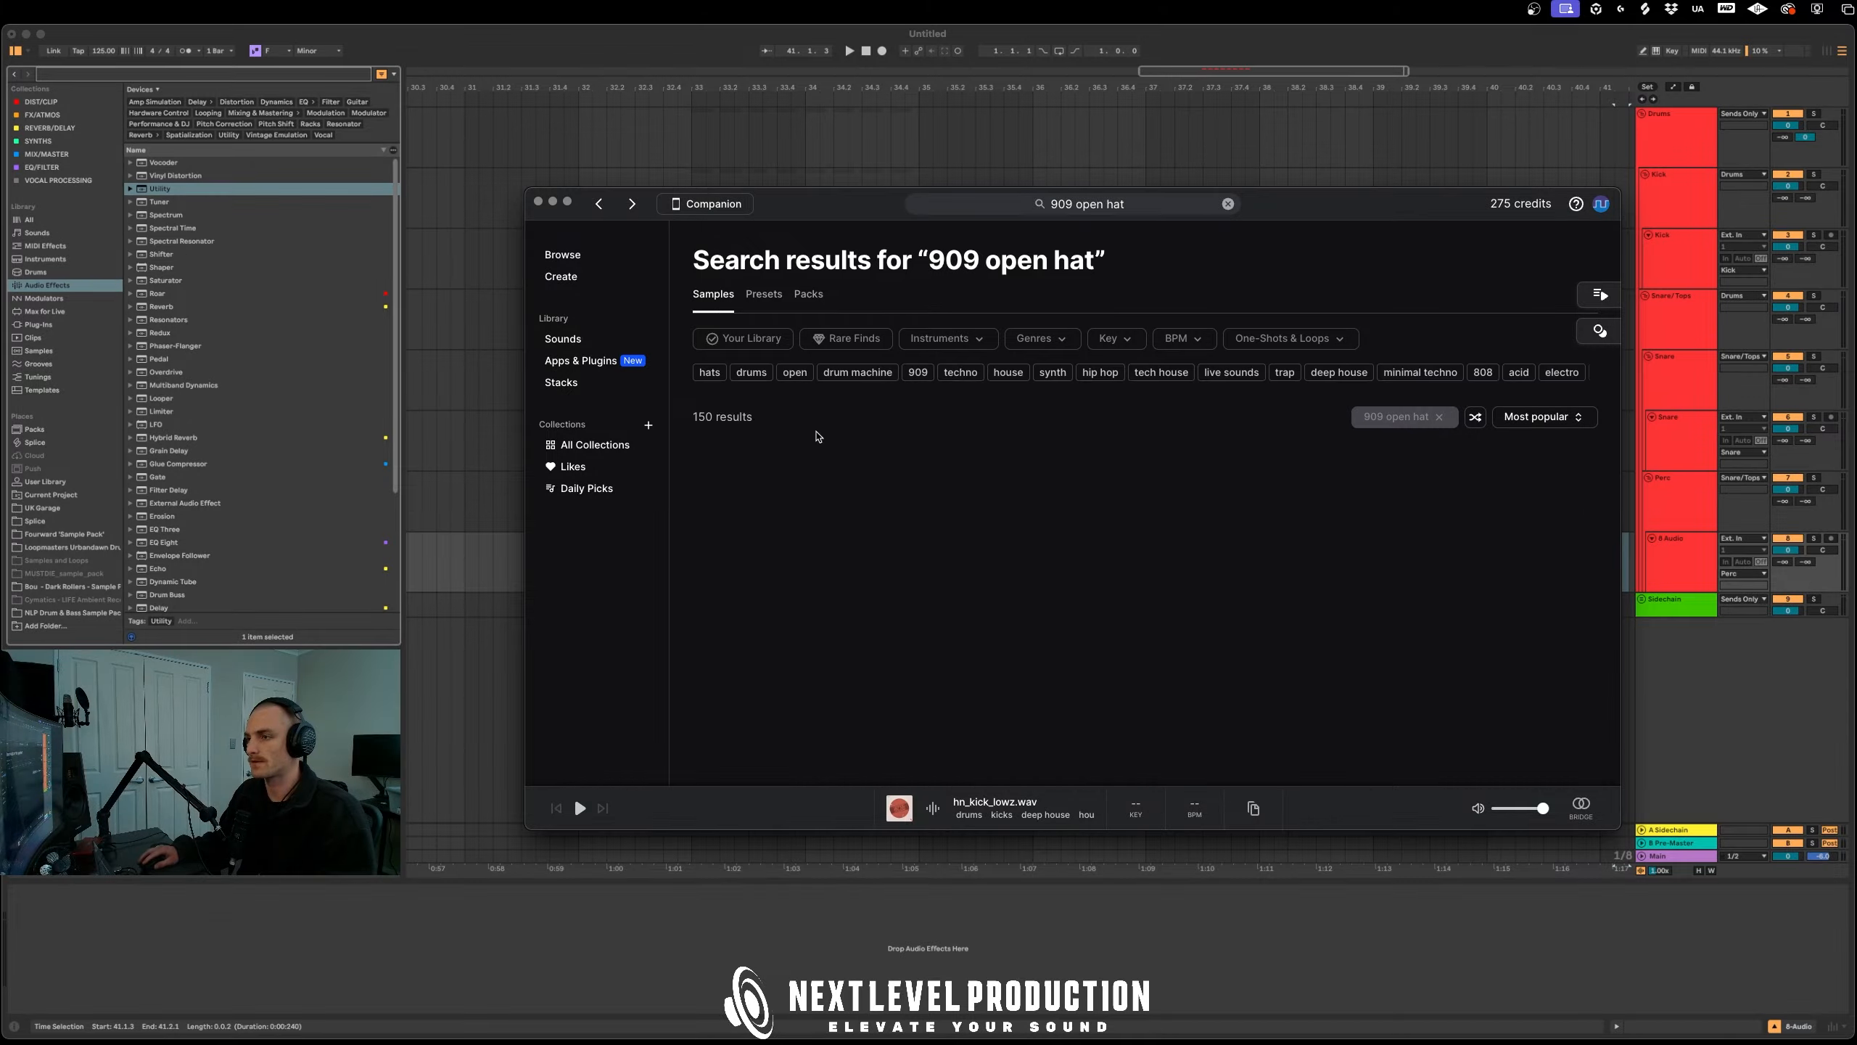
Preview MARS_909_open_hat_nice.wav and place it on the Perc group's audio track at the offbeat 33.1.3
{"action": "left_click", "coordinate": [765, 488]}
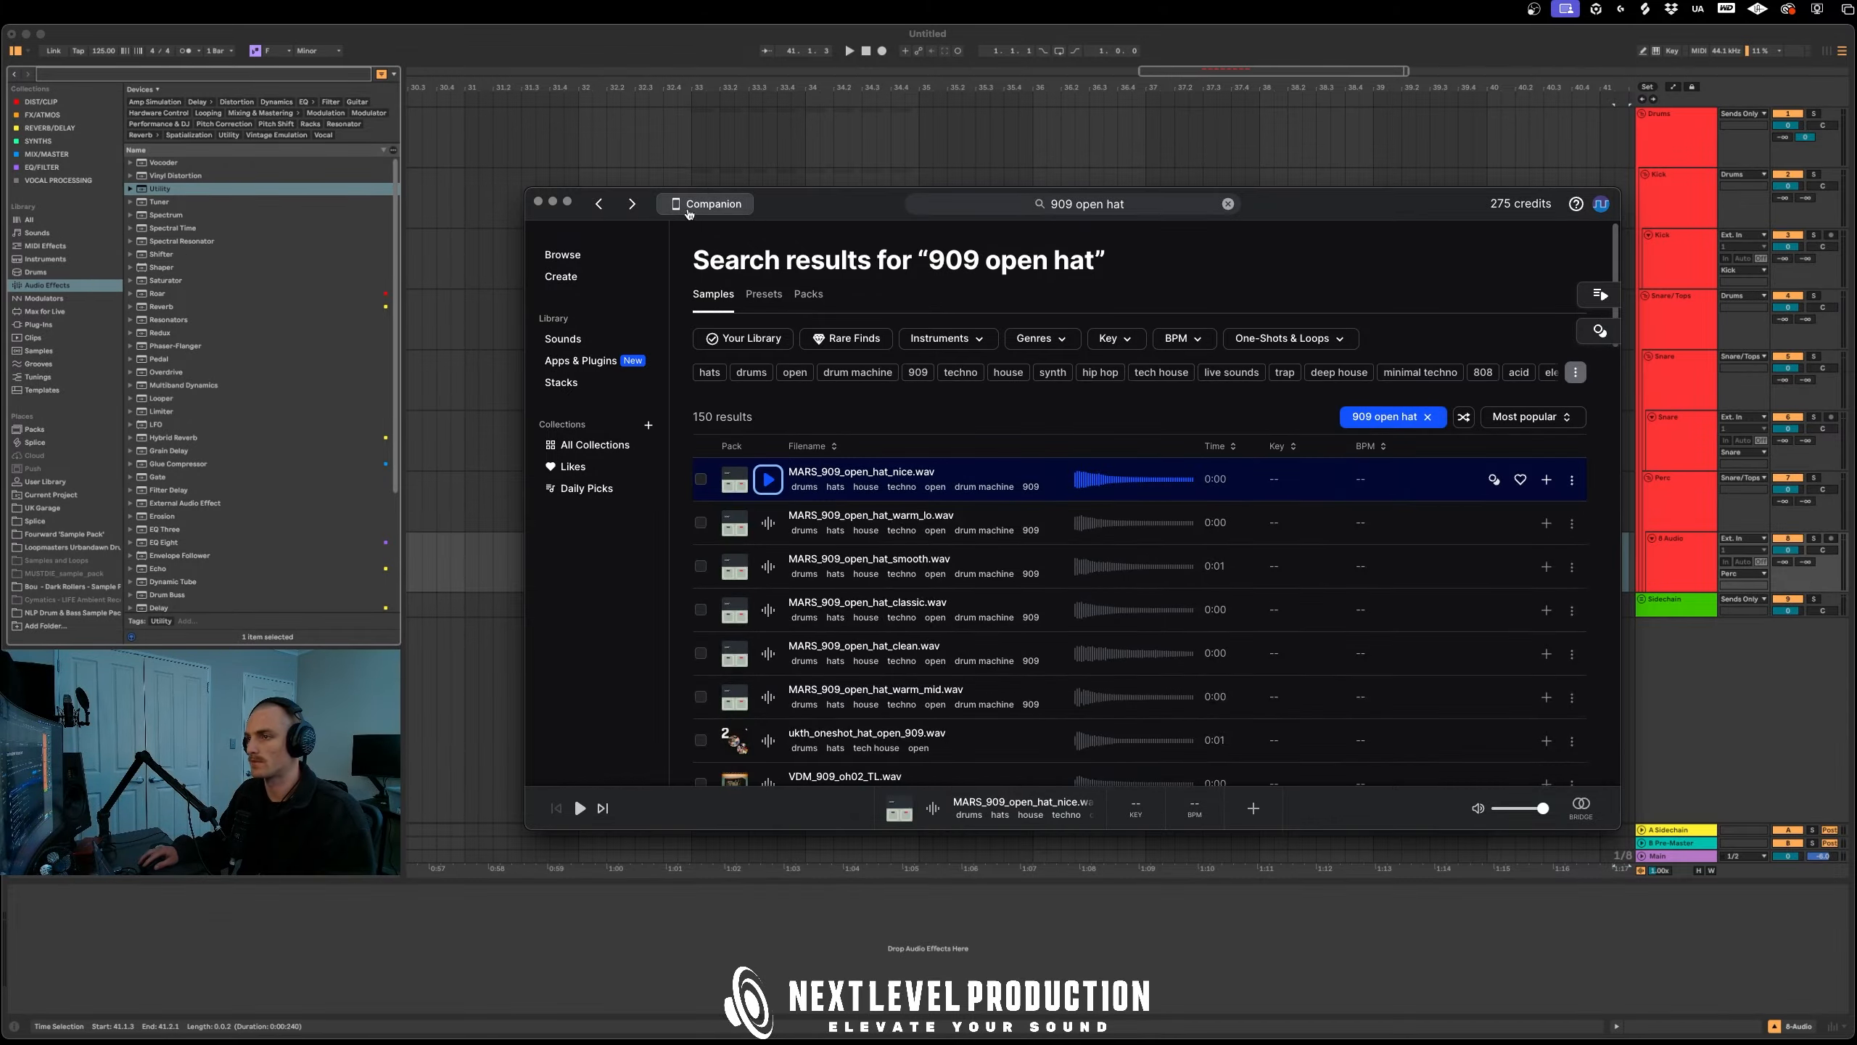
{"action": "left_click_drag", "start_coordinate": [843, 208], "coordinate": [1170, 678]}
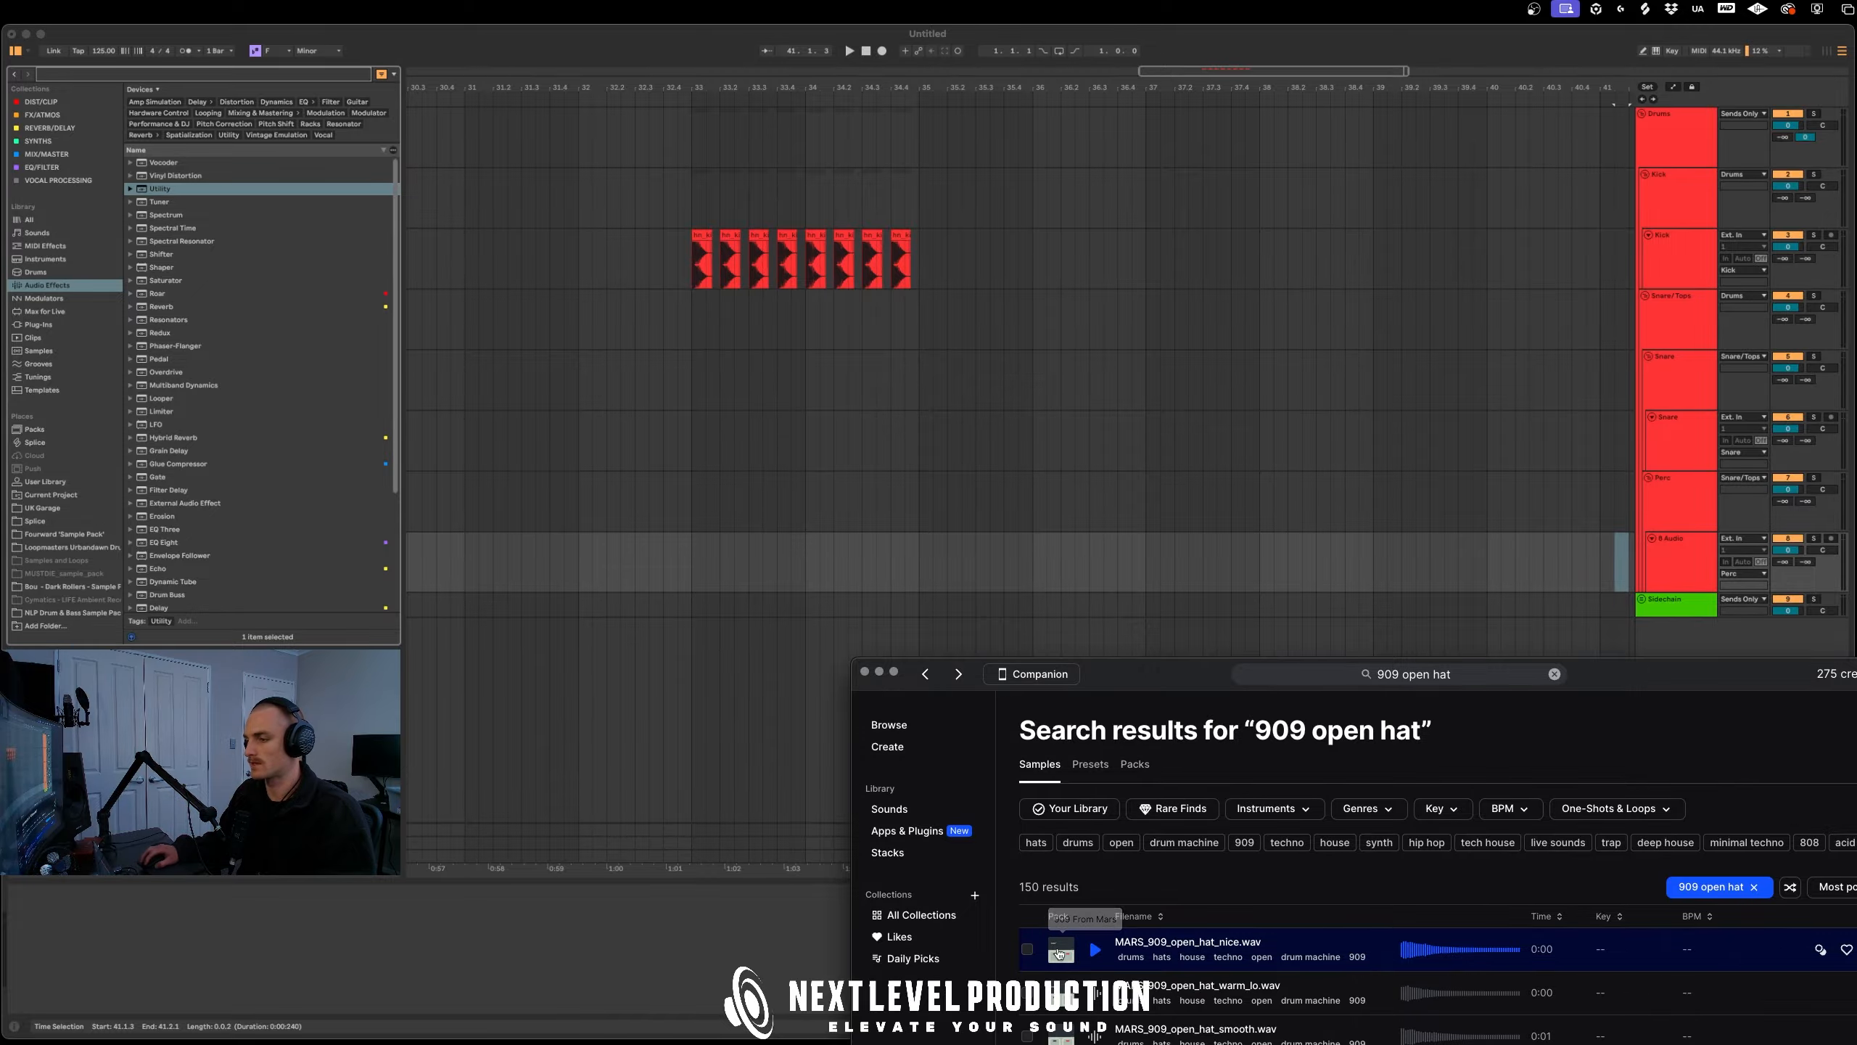
{"action": "left_click_drag", "start_coordinate": [1061, 952], "coordinate": [706, 565]}
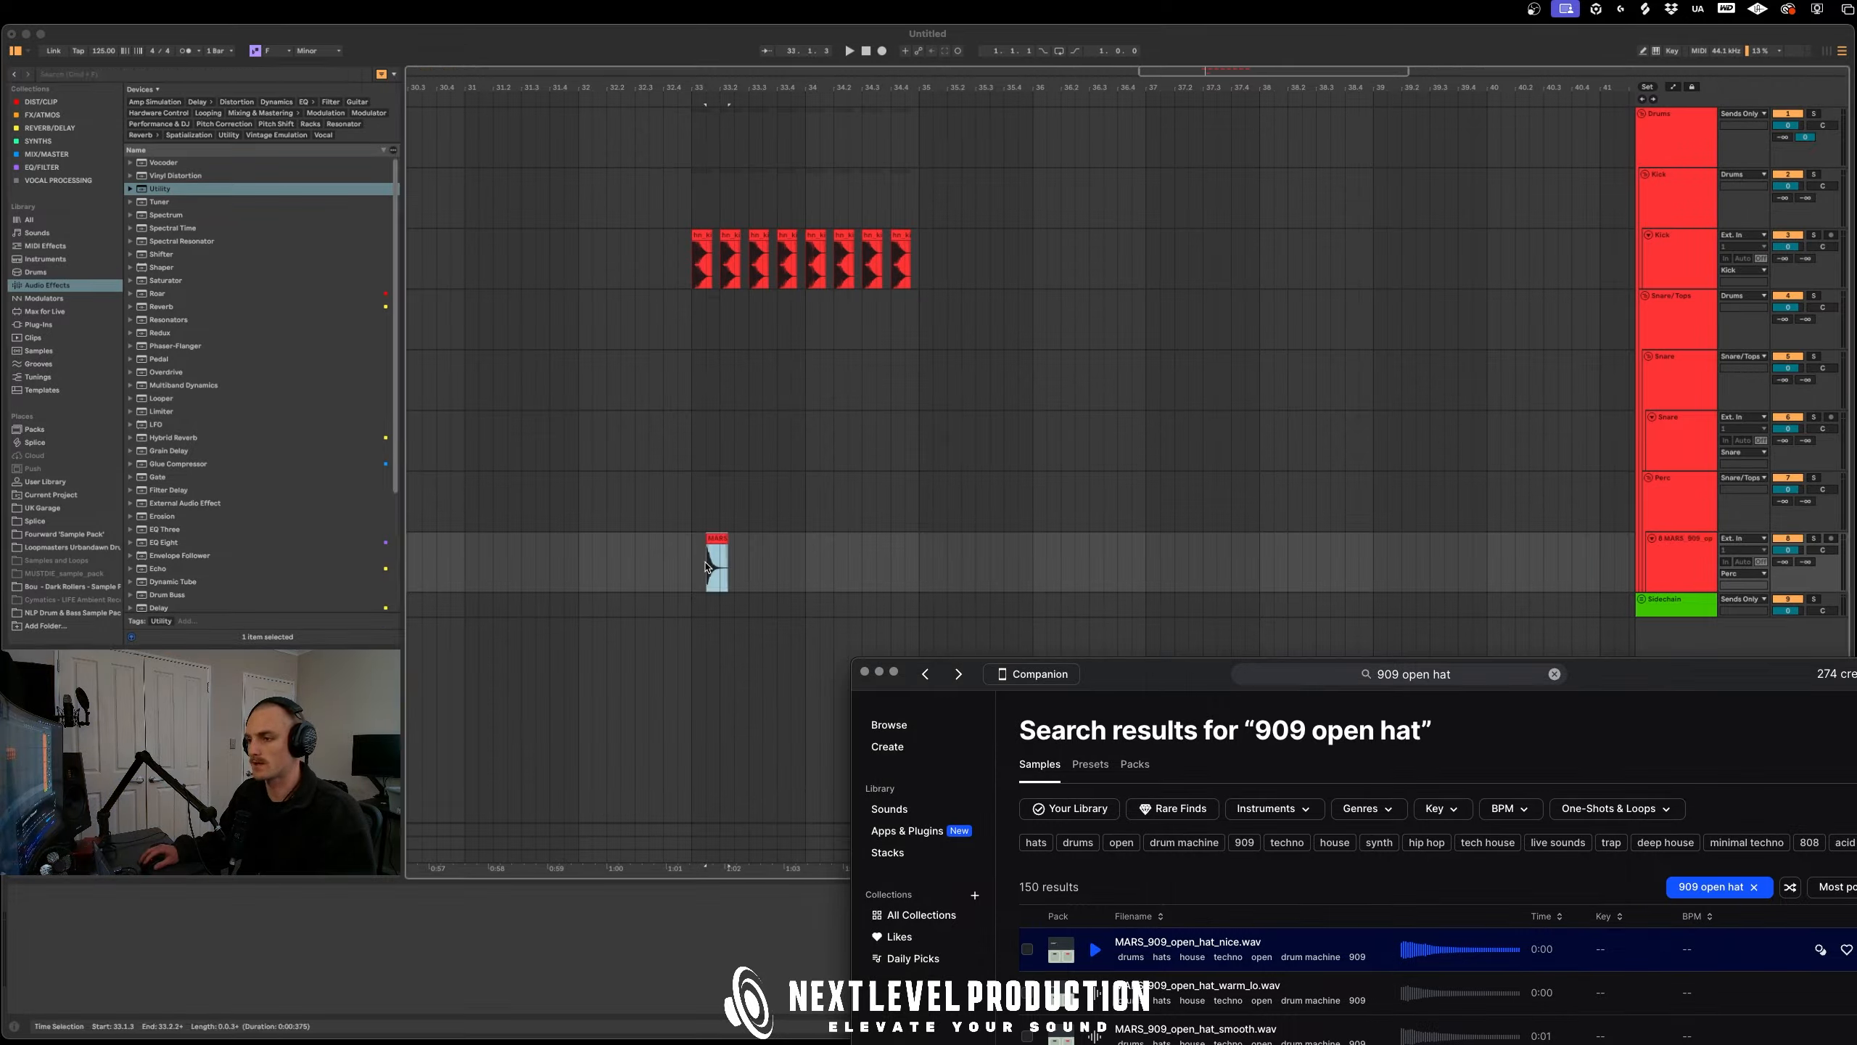
{"action": "left_click", "coordinate": [865, 672]}
Trim the open hat clip to end at 33.2.1 and duplicate the one-beat range from 33.1.1 seven times to fill two bars
{"action": "scroll", "coordinate": [695, 552], "scroll_direction": "up", "scroll_amount": 5}
{"action": "scroll", "coordinate": [785, 427], "scroll_direction": "left", "scroll_amount": 3}
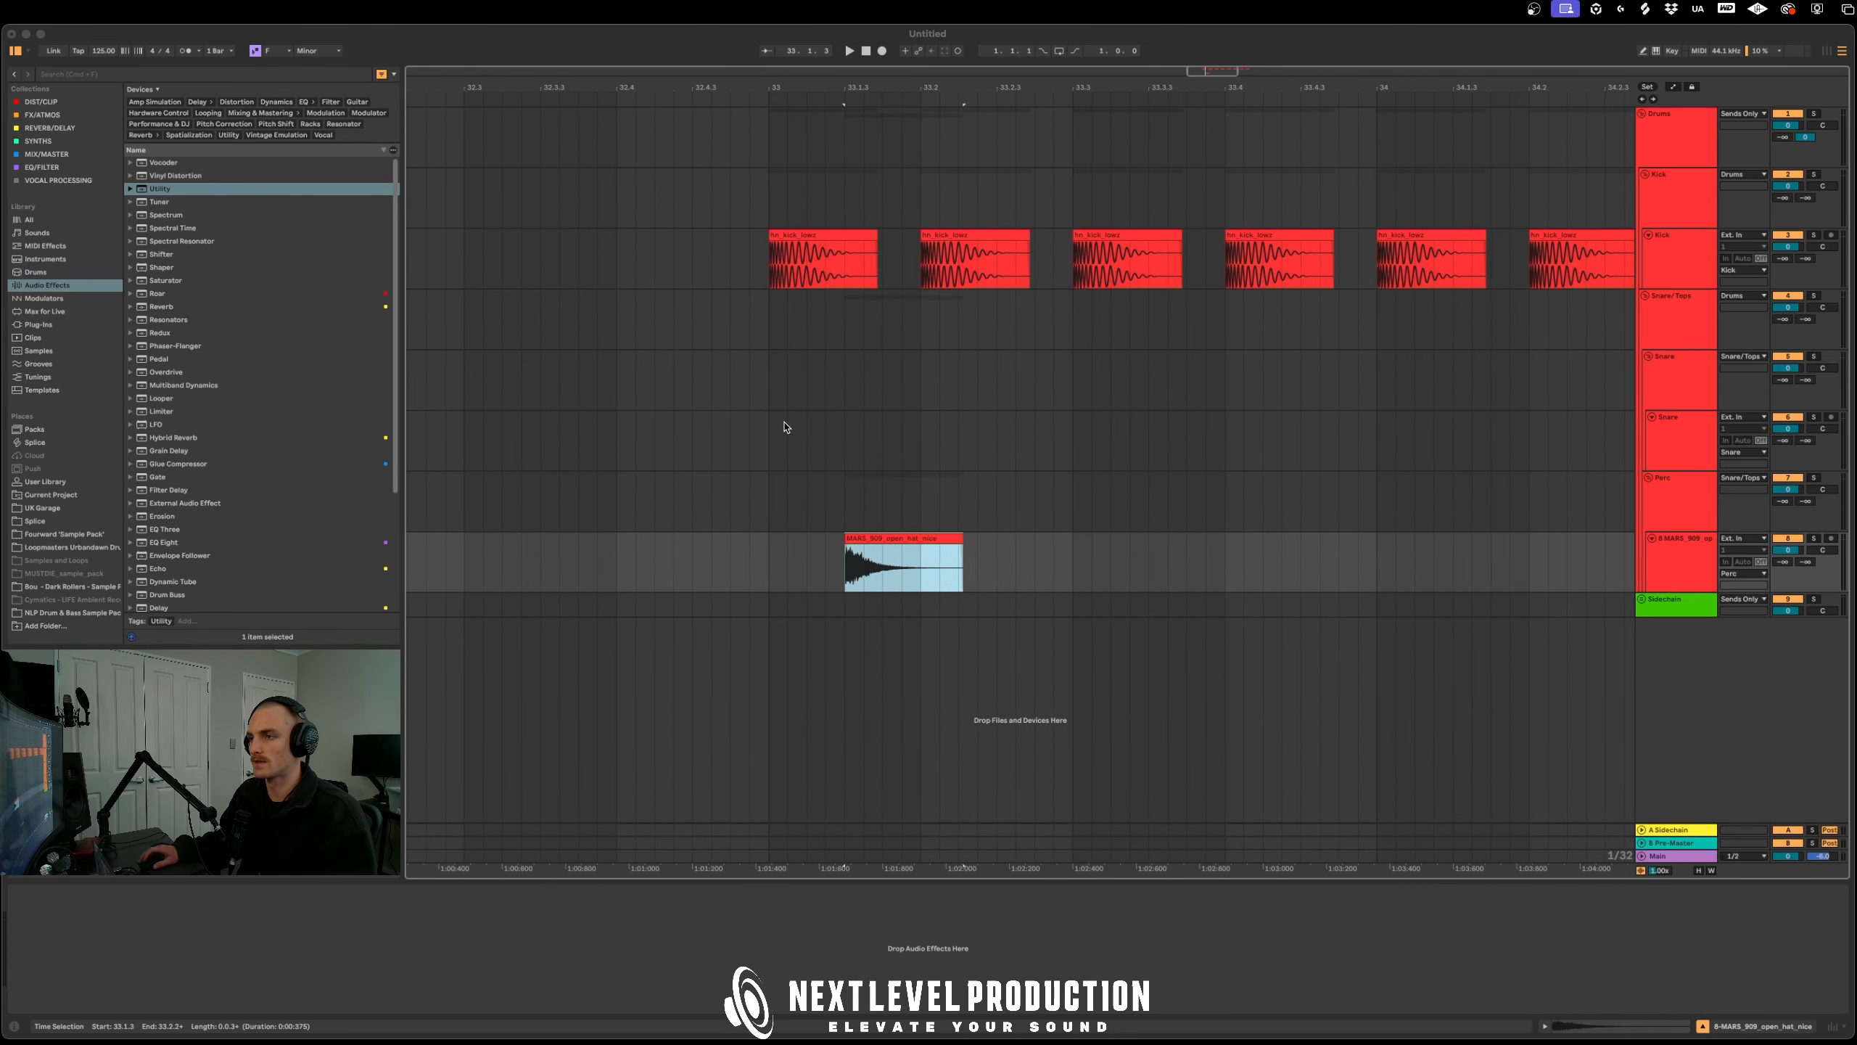
{"action": "left_click", "coordinate": [771, 313]}
{"action": "left_click", "coordinate": [920, 316]}
{"action": "left_click", "coordinate": [877, 538]}
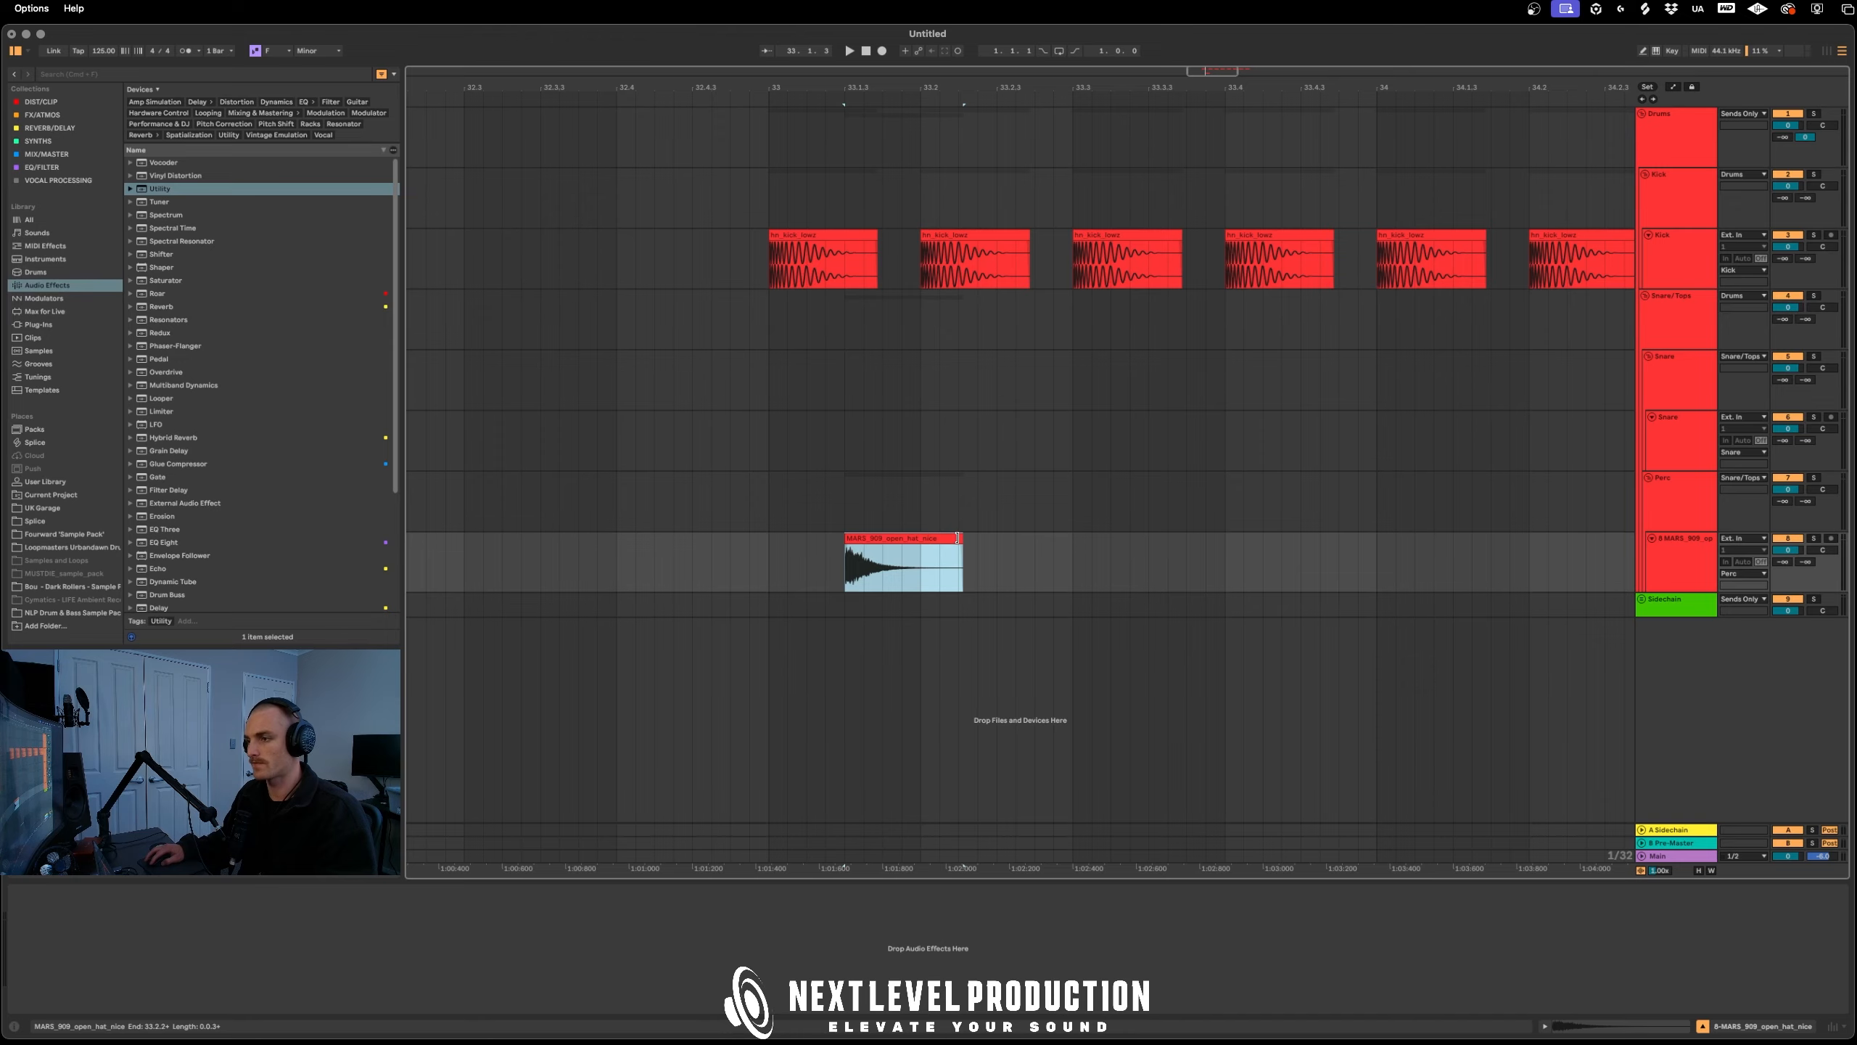
{"action": "left_click_drag", "start_coordinate": [962, 567], "coordinate": [761, 561]}
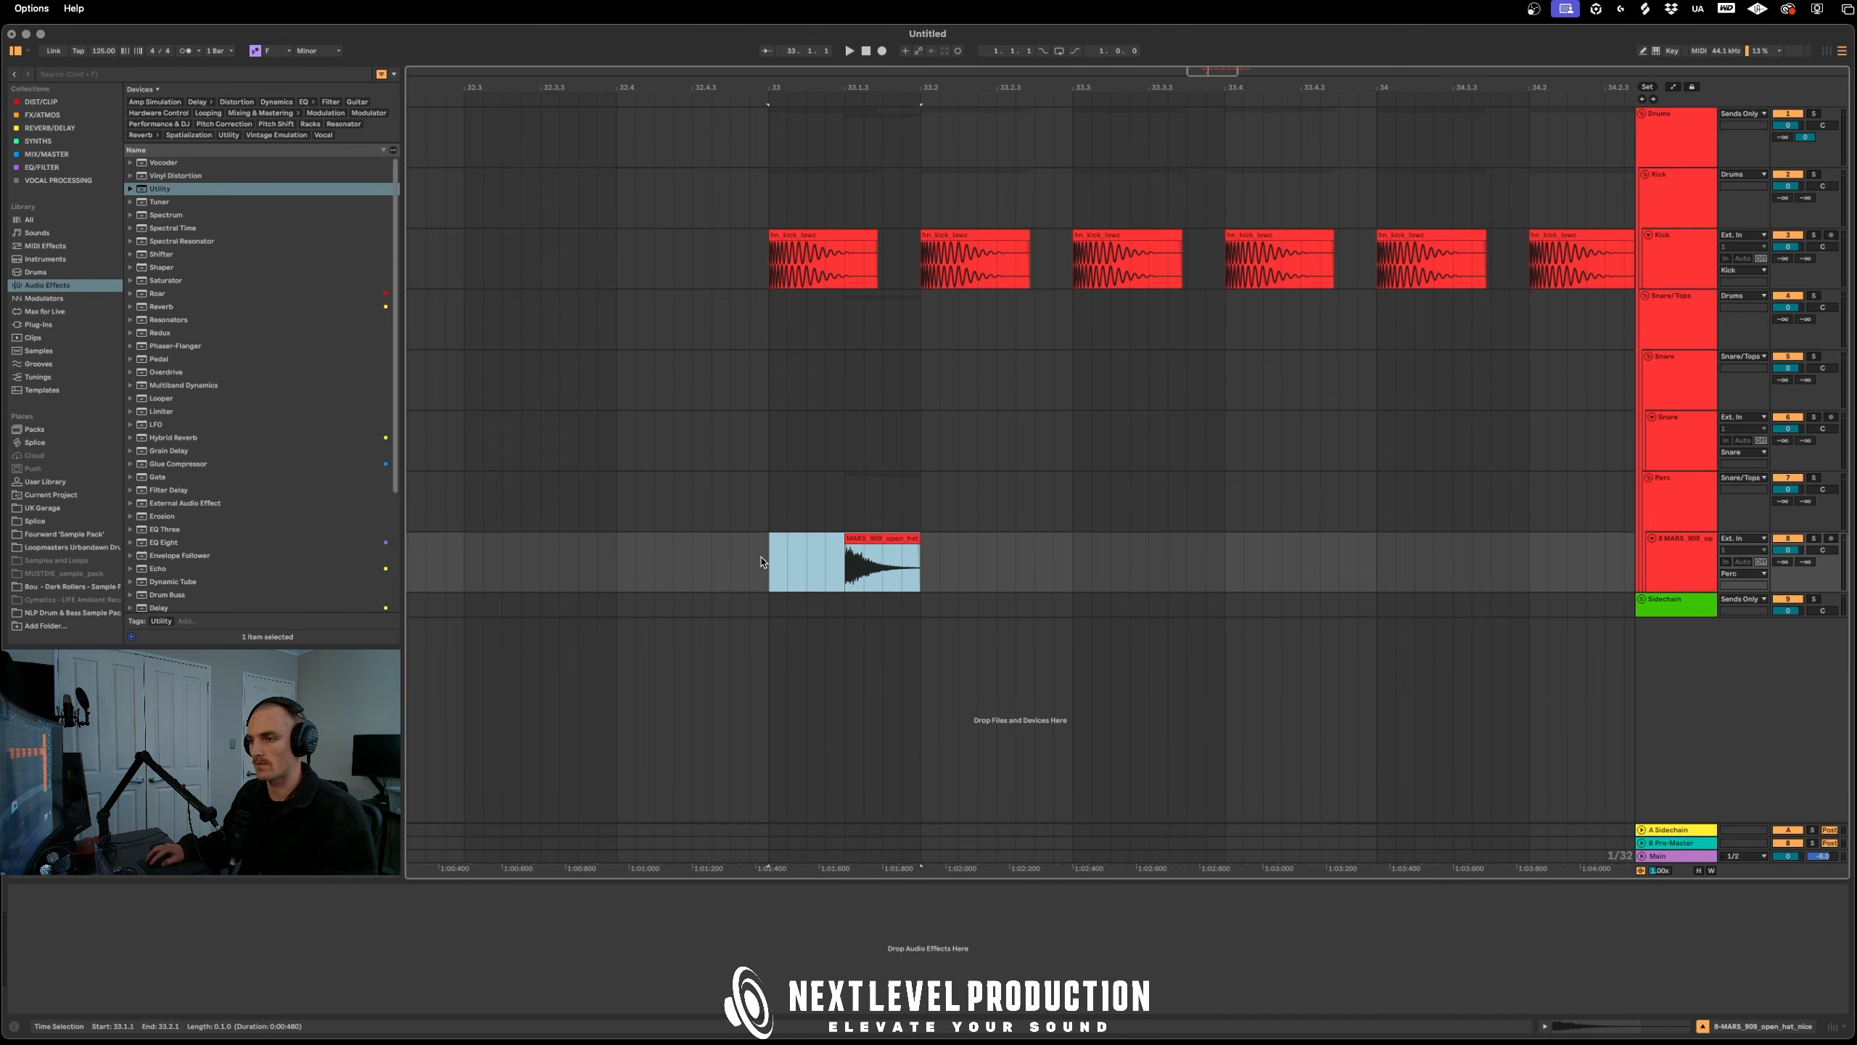
{"action": "key", "text": "super+d"}
{"action": "key", "text": "minus"}
{"action": "key", "text": "super+d"}
{"action": "key", "text": "super+d"}
{"action": "key", "text": "super+d"}
{"action": "key", "text": "super+d"}
{"action": "key", "text": "super+d"}
{"action": "key", "text": "super+d"}
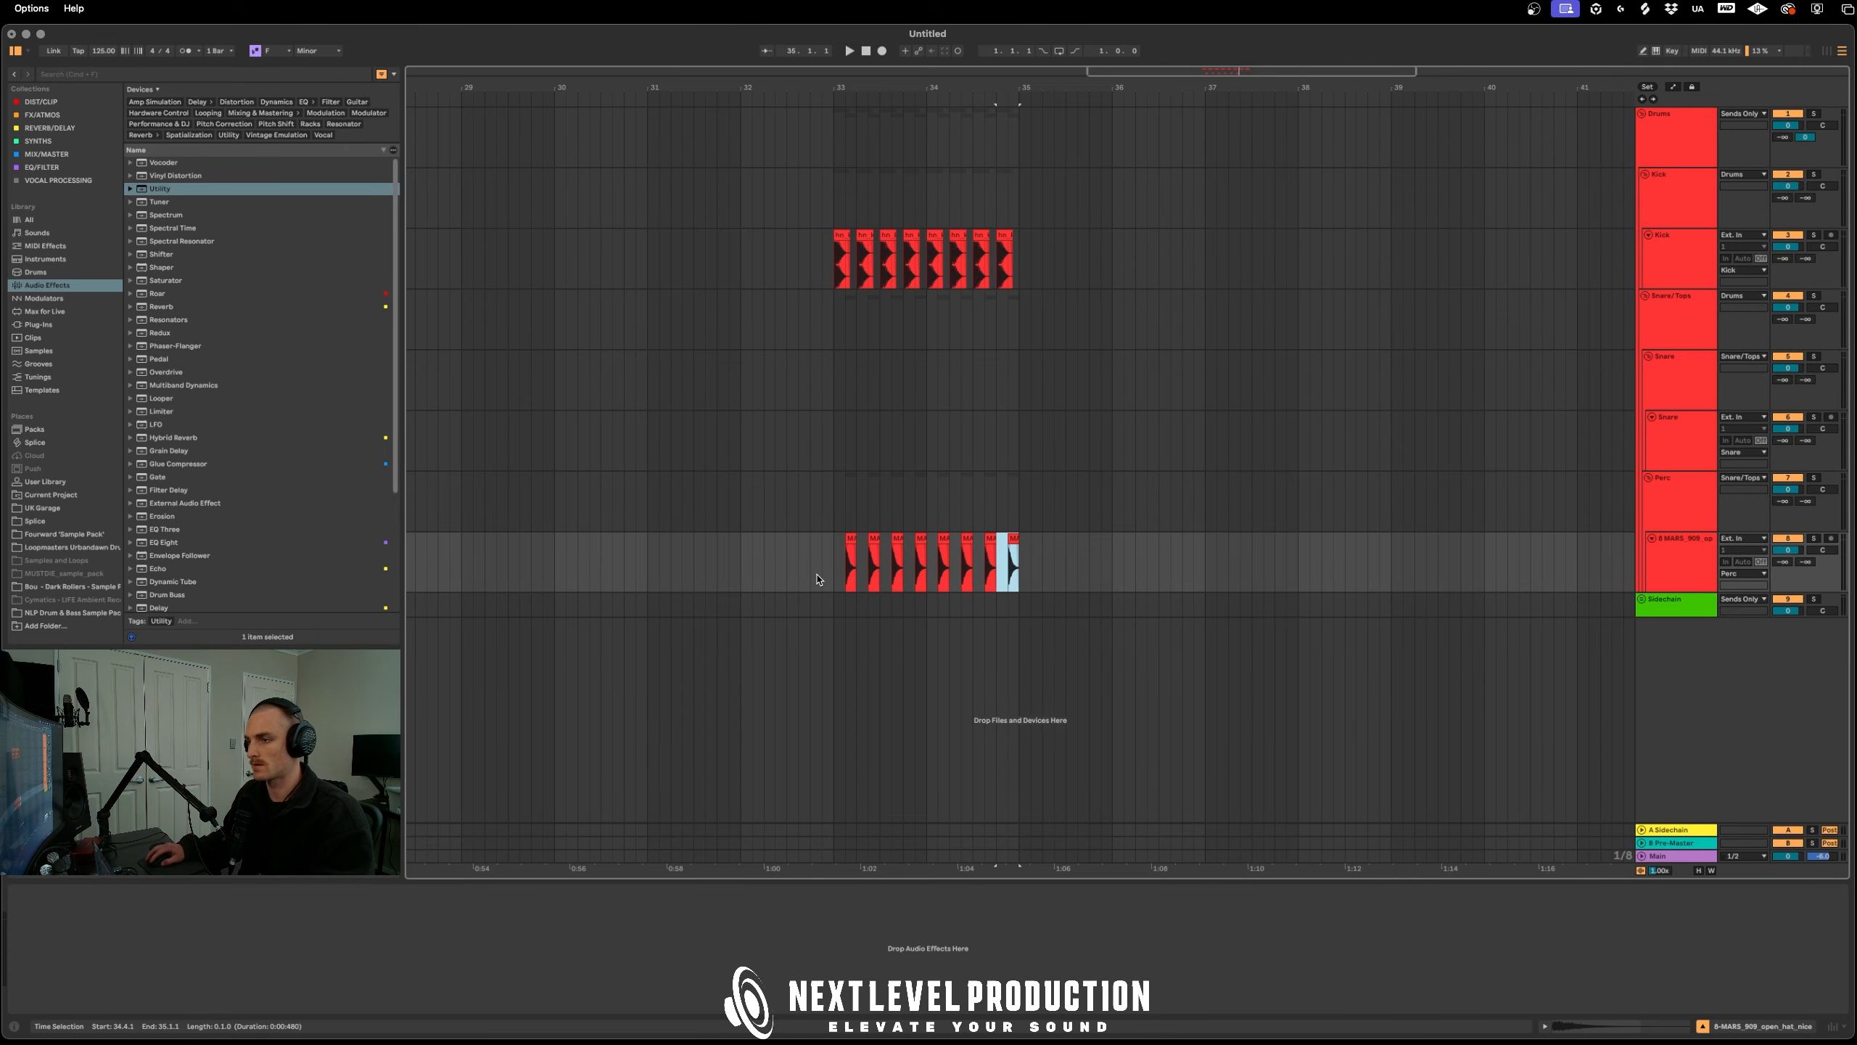
Play the kick and open hat pattern from bar 33 and lower the open hat track's volume
{"action": "left_click", "coordinate": [833, 575]}
{"action": "key", "text": "space"}
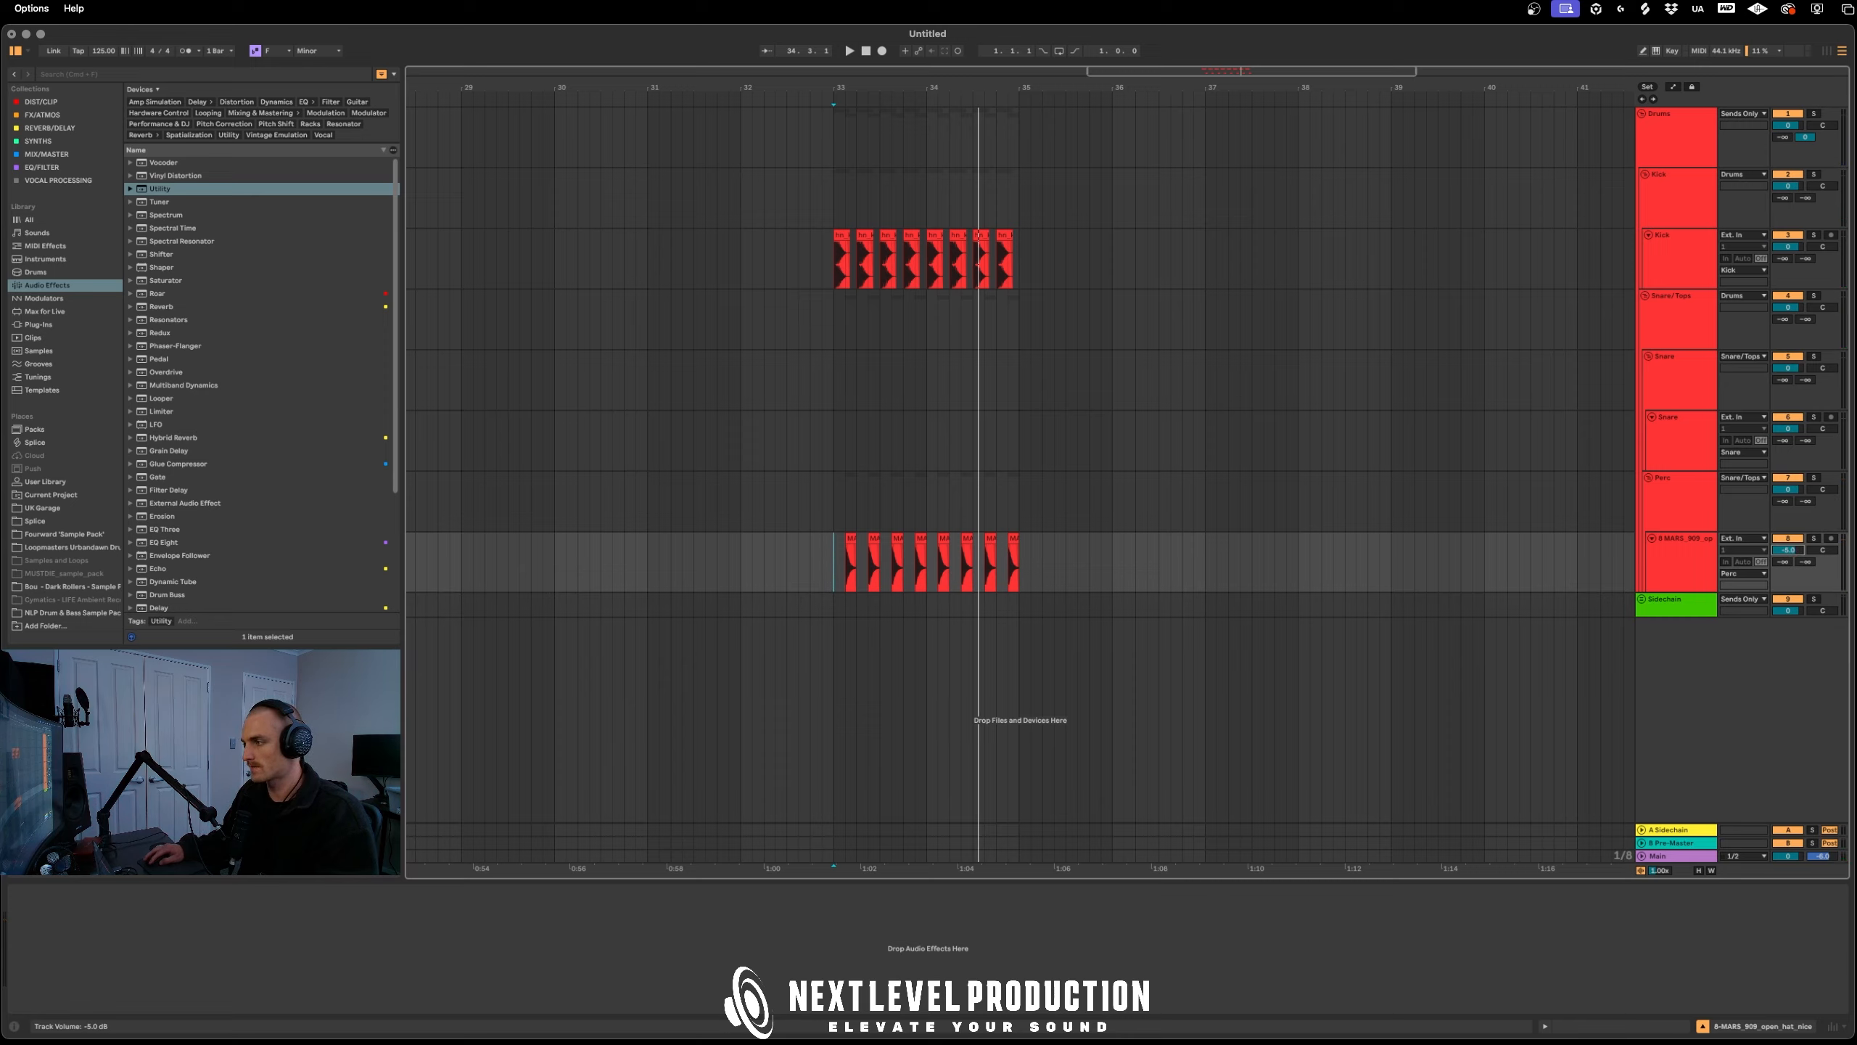
{"action": "key", "text": "space"}
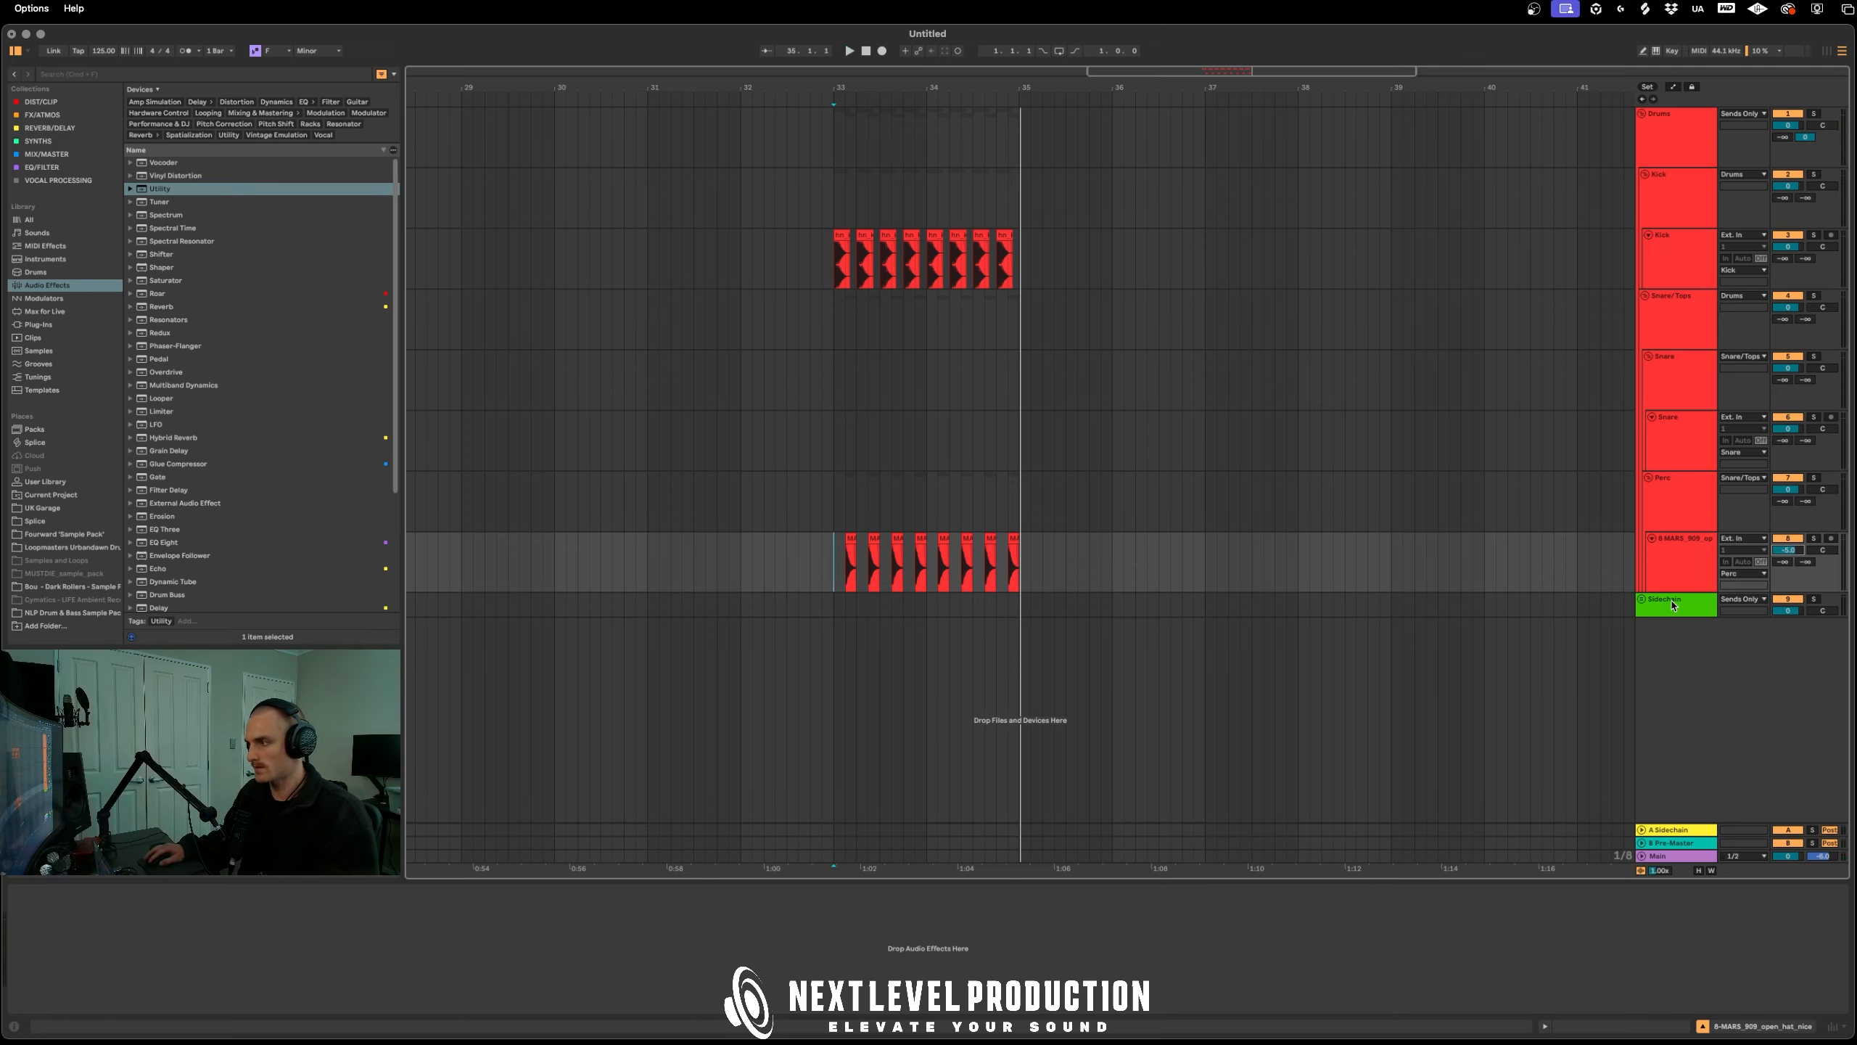
Insert a new audio track below the open hat track inside the Perc group
{"action": "left_click", "coordinate": [1681, 512]}
{"action": "left_click", "coordinate": [1692, 575]}
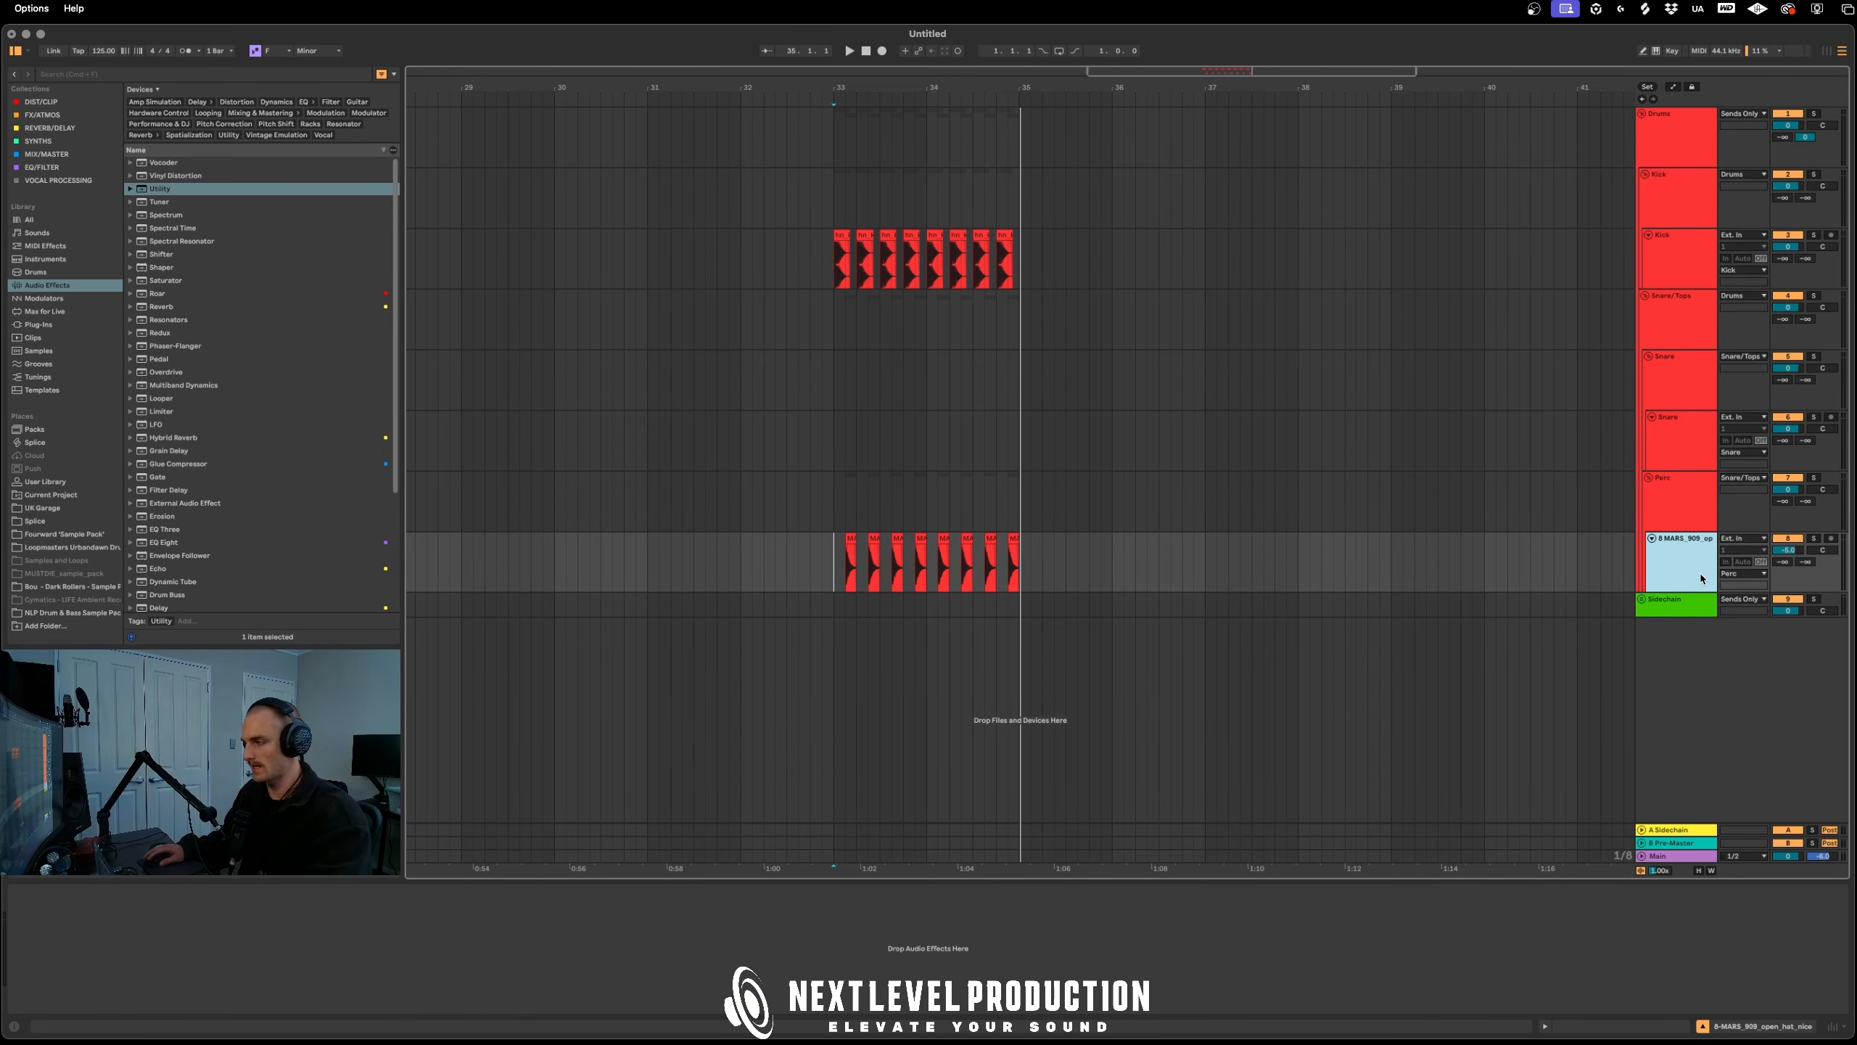
{"action": "key", "text": "super+t"}
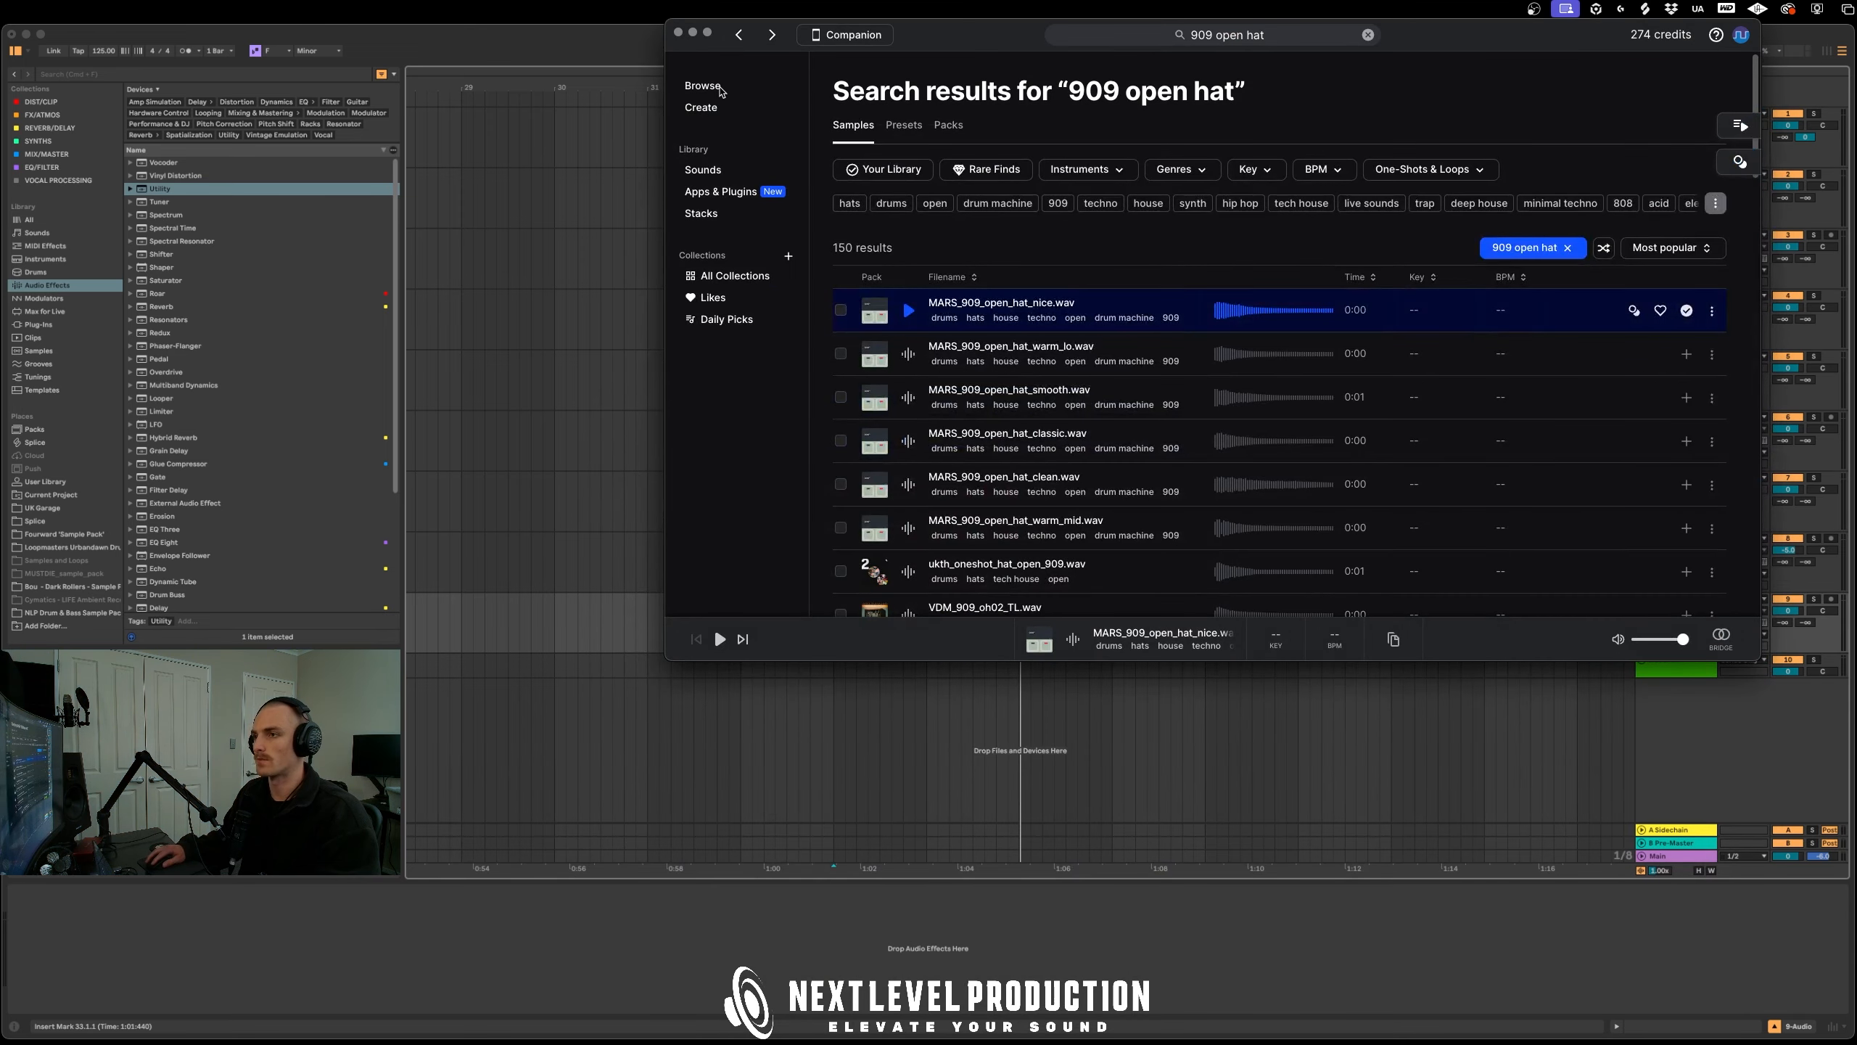
Switch to Splice and search for "clap"
{"action": "left_click", "coordinate": [720, 89]}
{"action": "left_click", "coordinate": [1060, 34]}
{"action": "type", "text": "clap"}
{"action": "key", "text": "Return"}
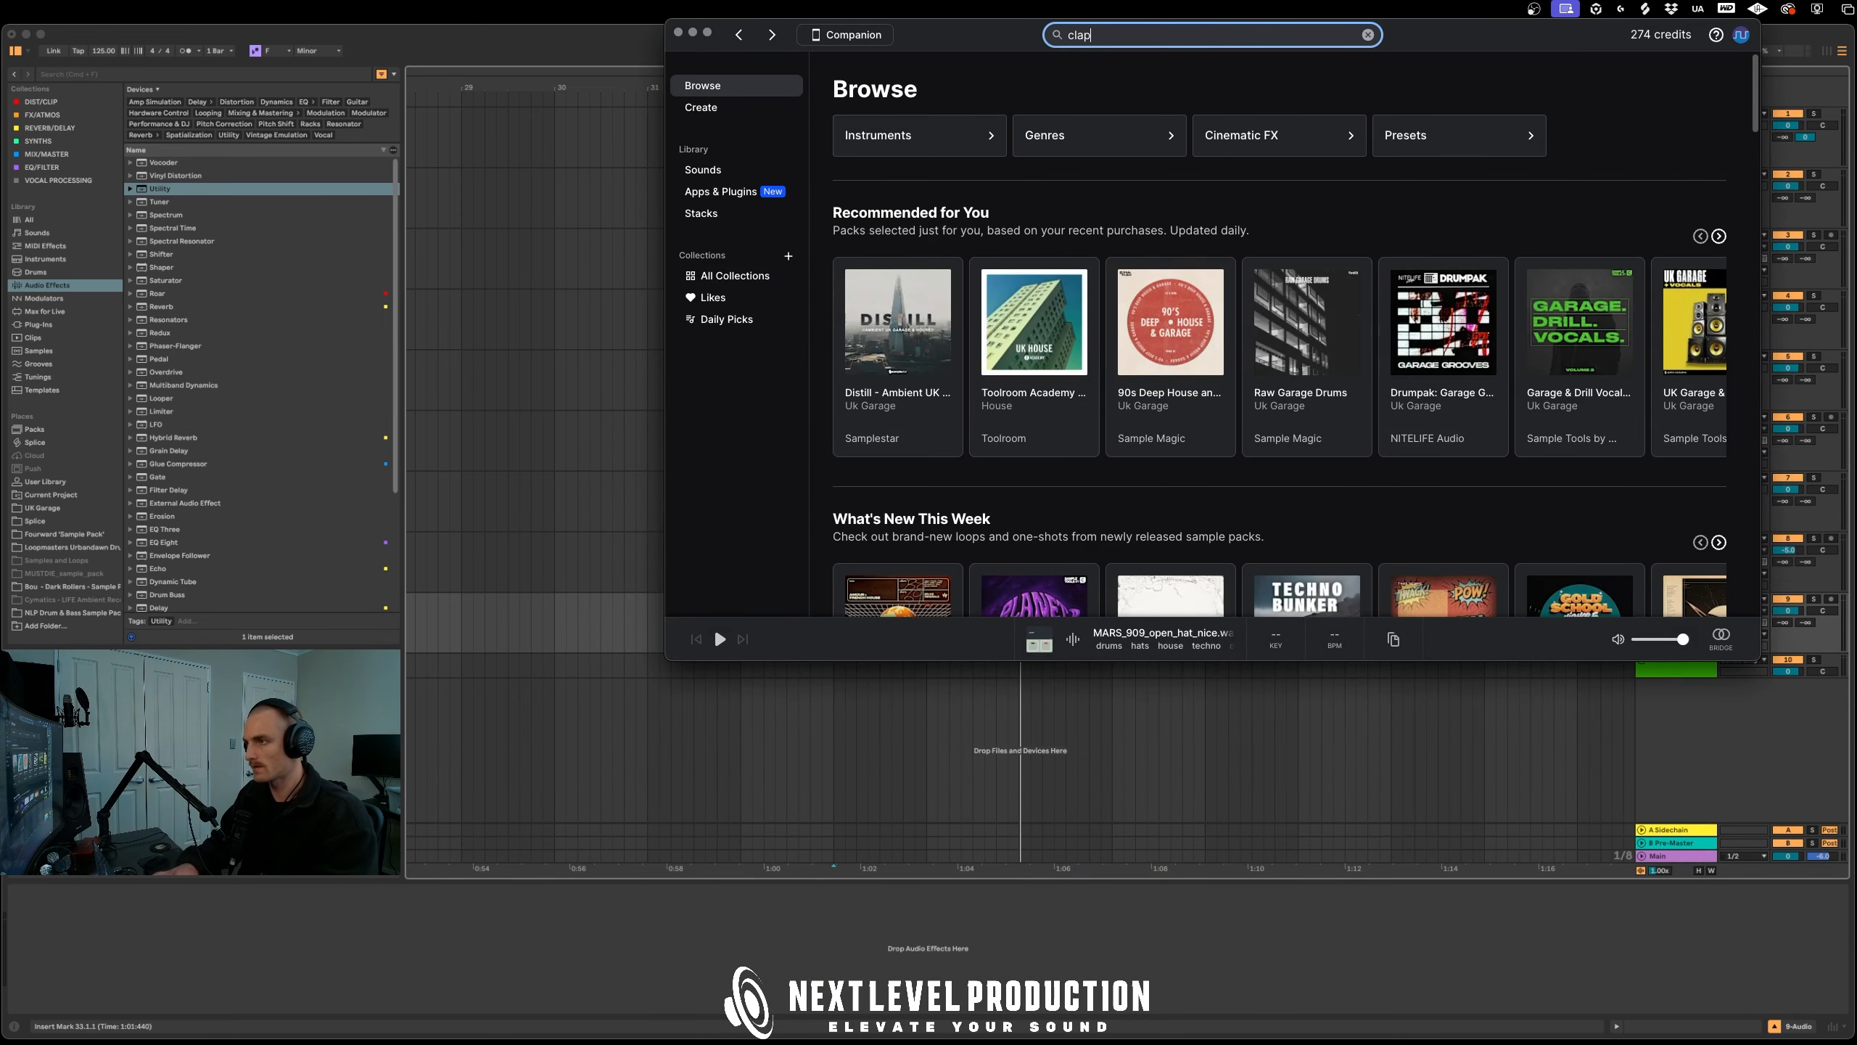
{"action": "left_click_drag", "start_coordinate": [988, 36], "coordinate": [995, 77]}
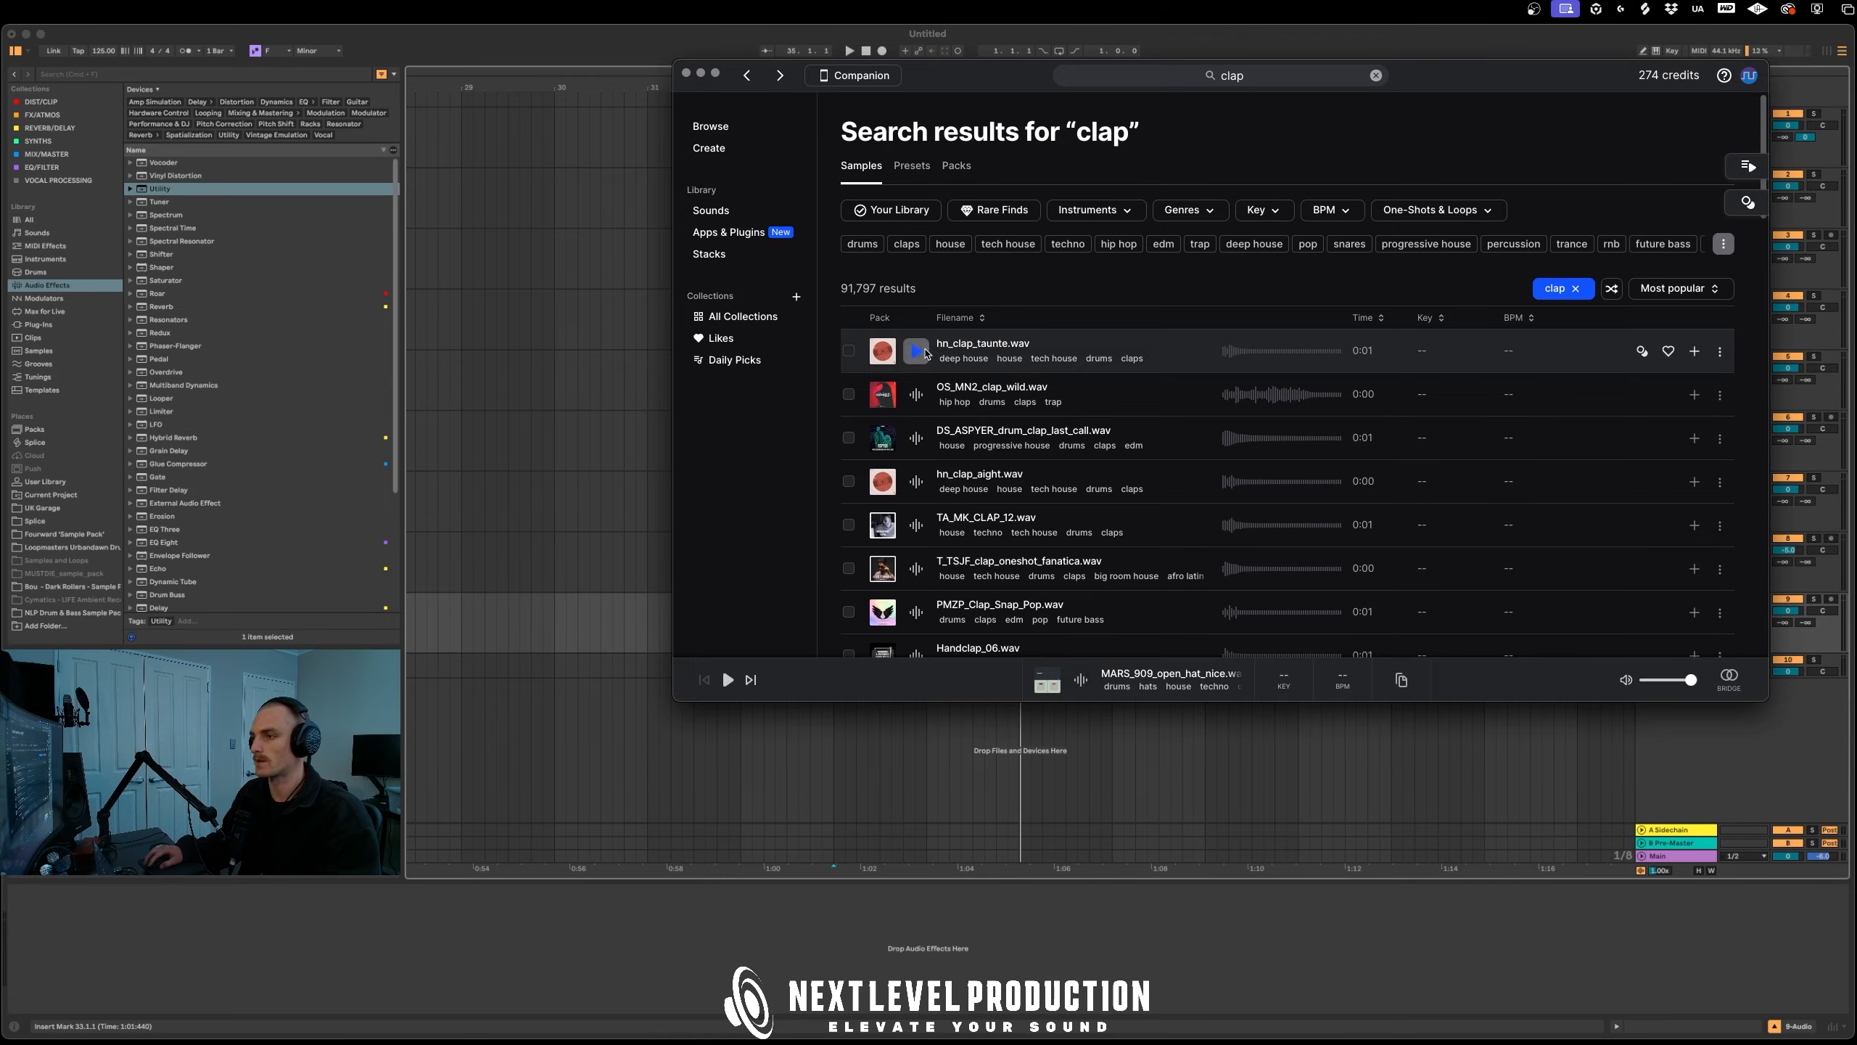
Audition the first few clap samples and add hn_clap_taunte.wav to the library
{"action": "left_click", "coordinate": [916, 350]}
{"action": "key", "text": "Down"}
{"action": "key", "text": "Down"}
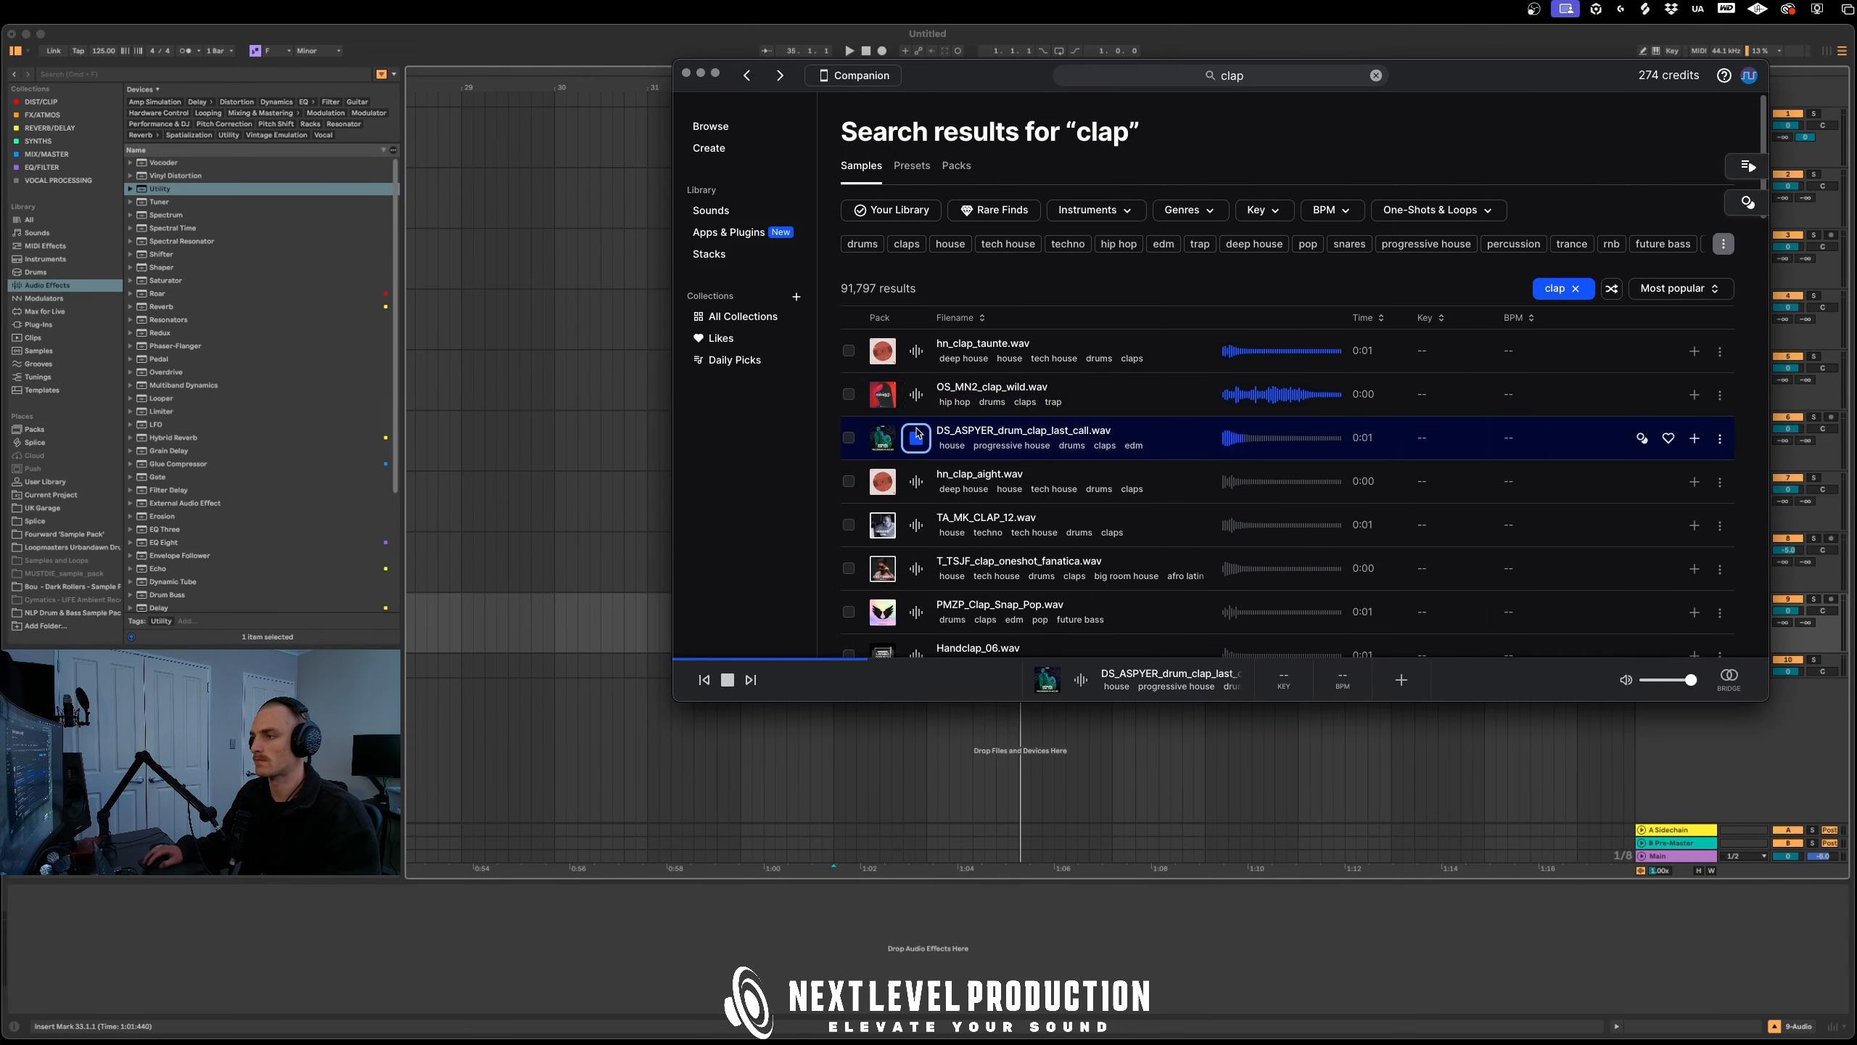
{"action": "key", "text": "Up"}
{"action": "left_click", "coordinate": [915, 481]}
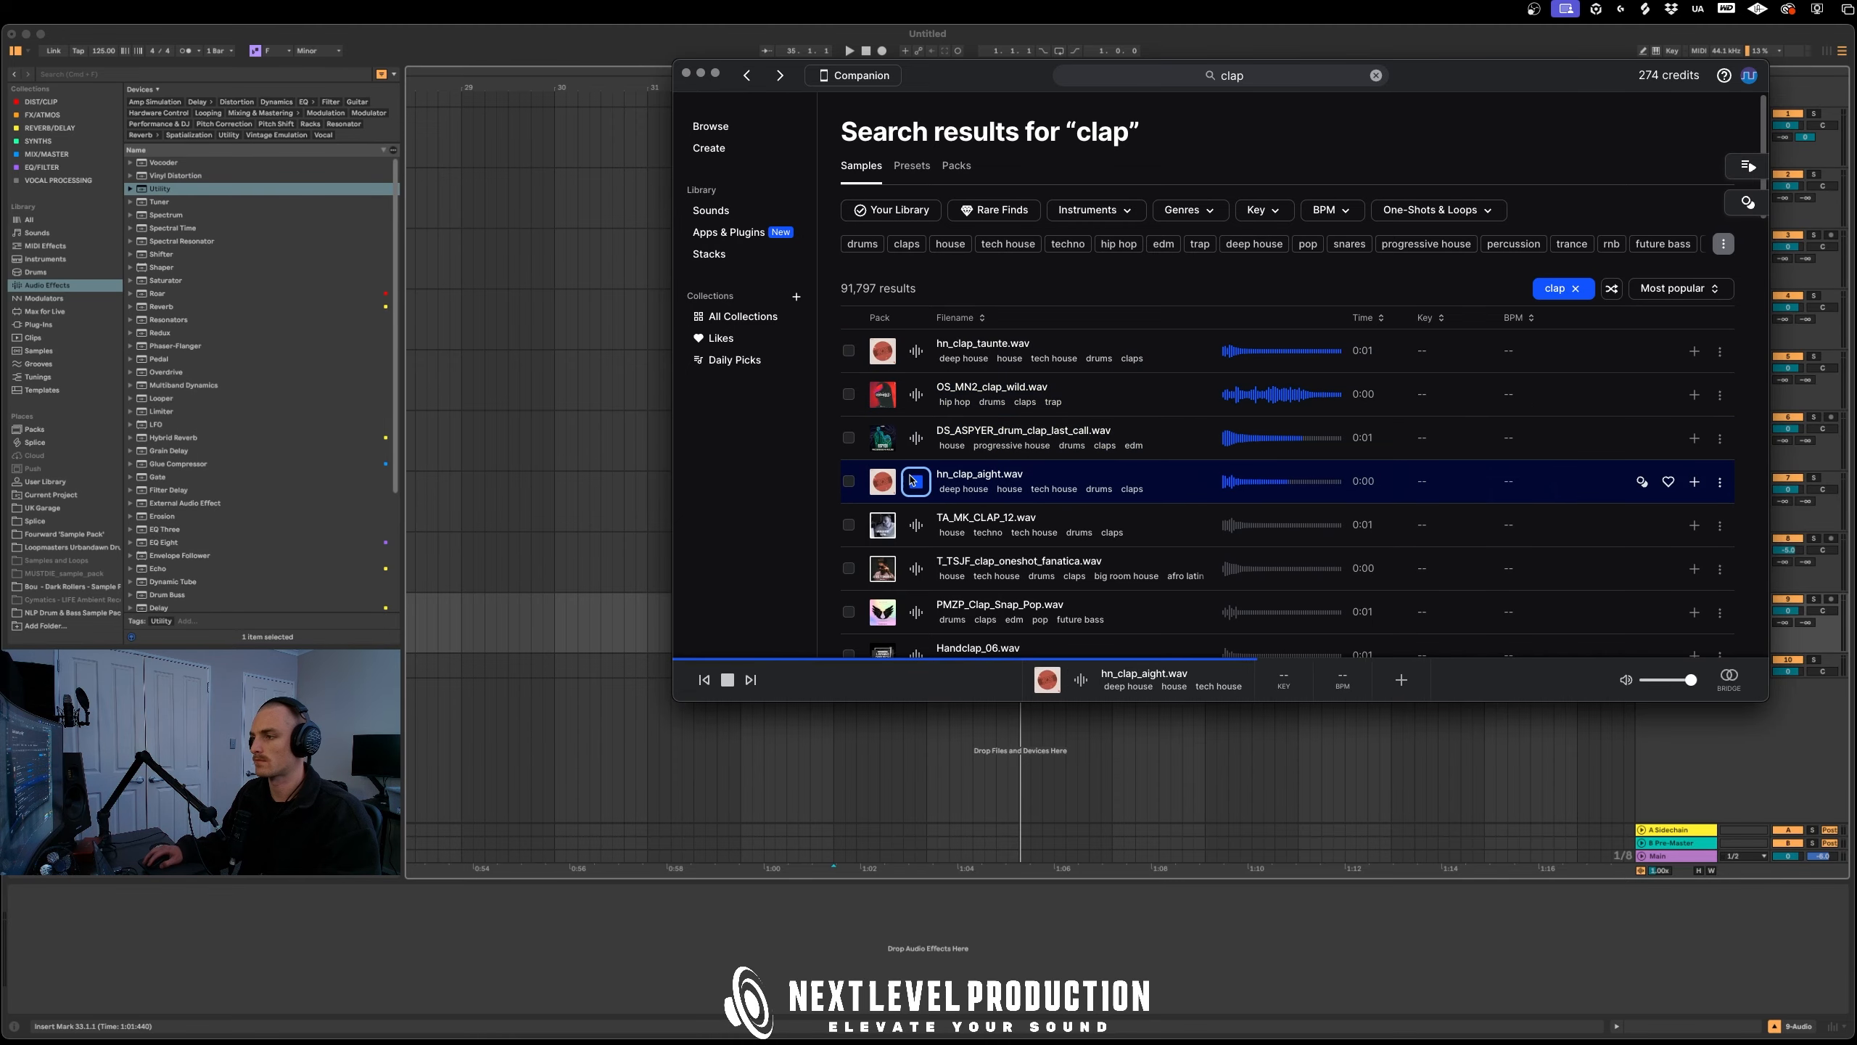
{"action": "left_click", "coordinate": [916, 351]}
{"action": "left_click", "coordinate": [1694, 350]}
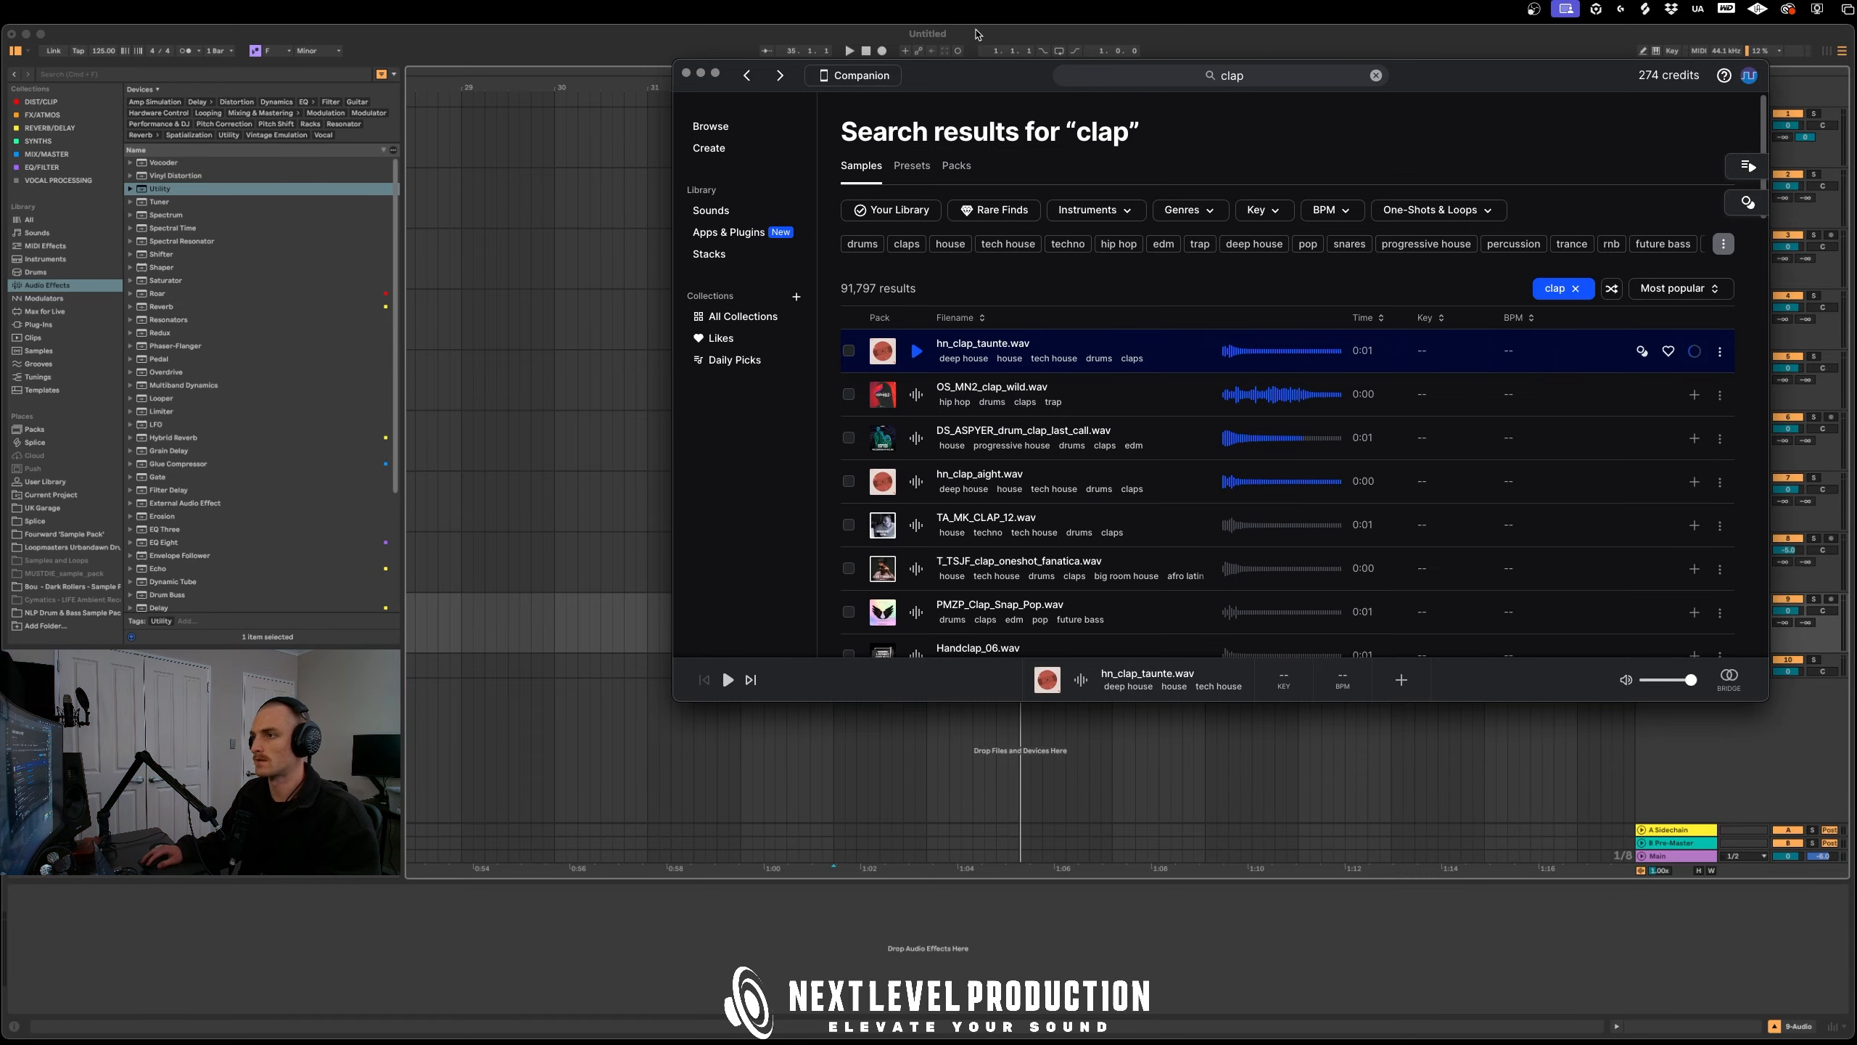
Place hn_clap_taunte.wav on the new audio track and move the clip to beat 33.2
{"action": "left_click_drag", "start_coordinate": [974, 79], "coordinate": [1610, 112]}
{"action": "left_click_drag", "start_coordinate": [1518, 383], "coordinate": [848, 629]}
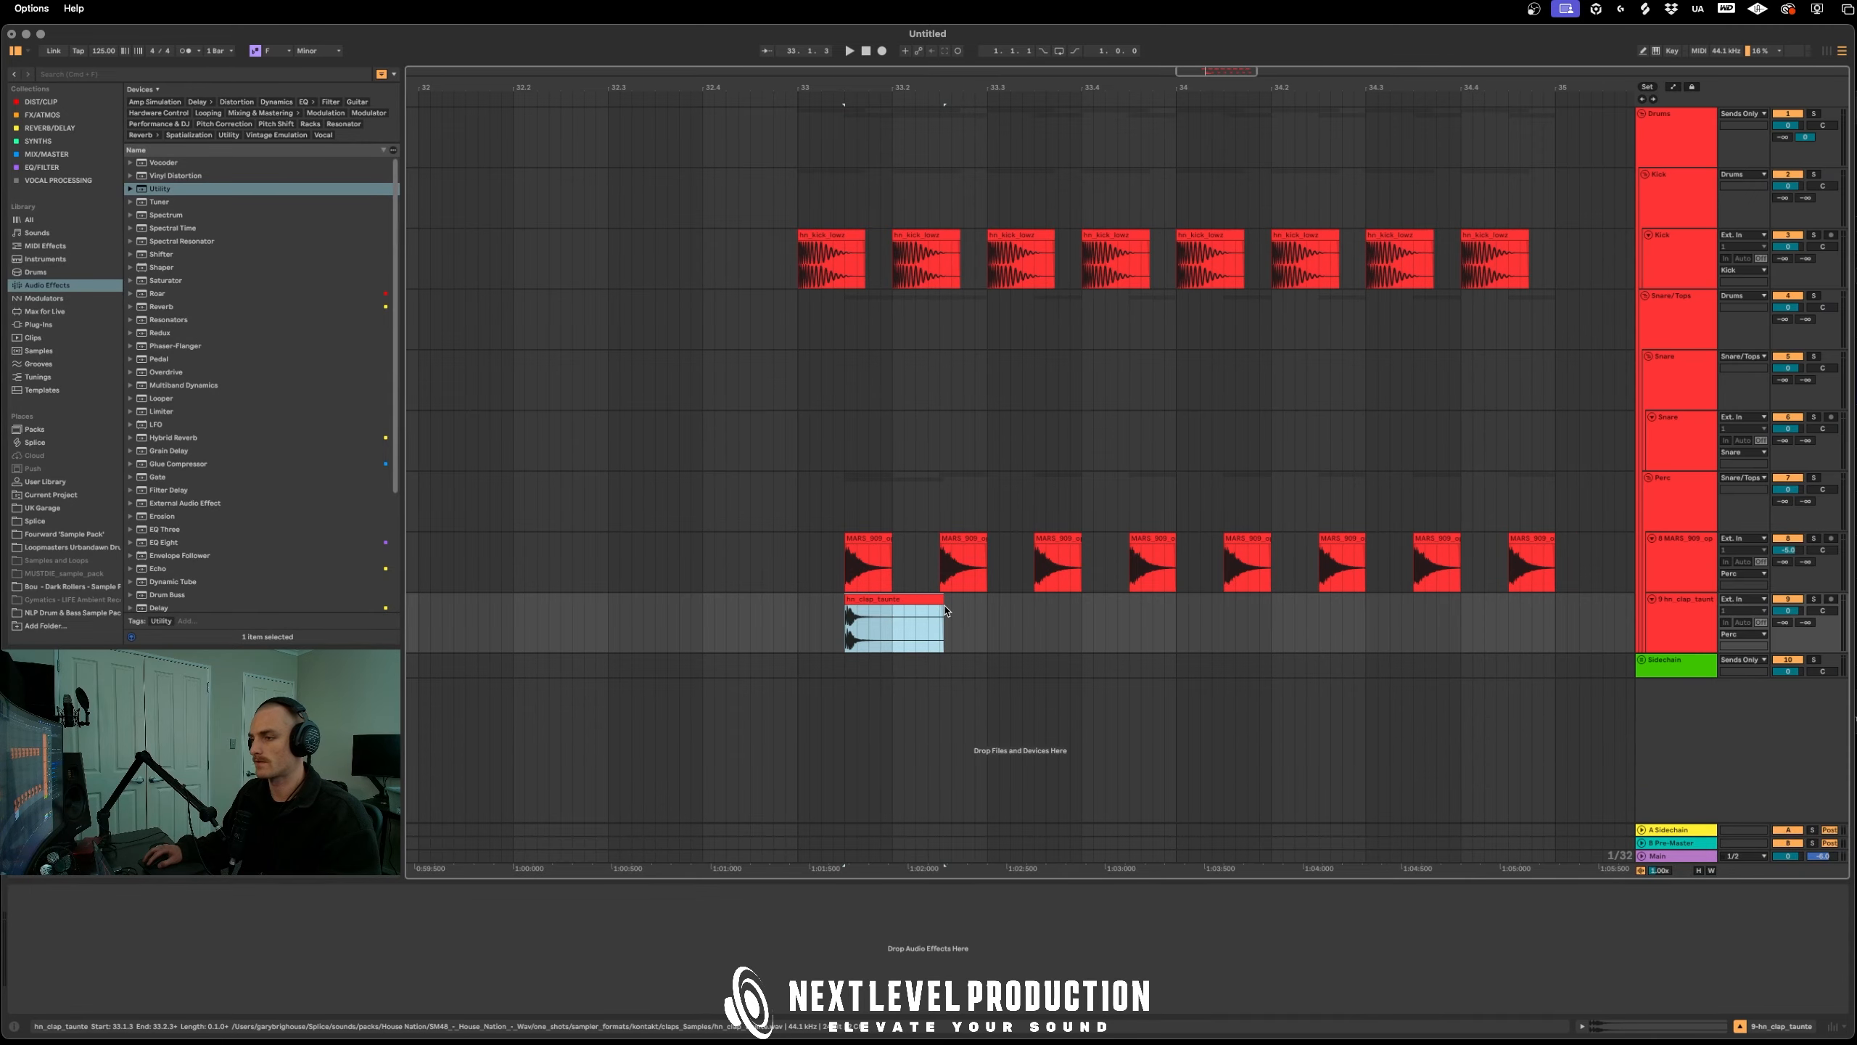
{"action": "left_click_drag", "start_coordinate": [896, 599], "coordinate": [943, 607]}
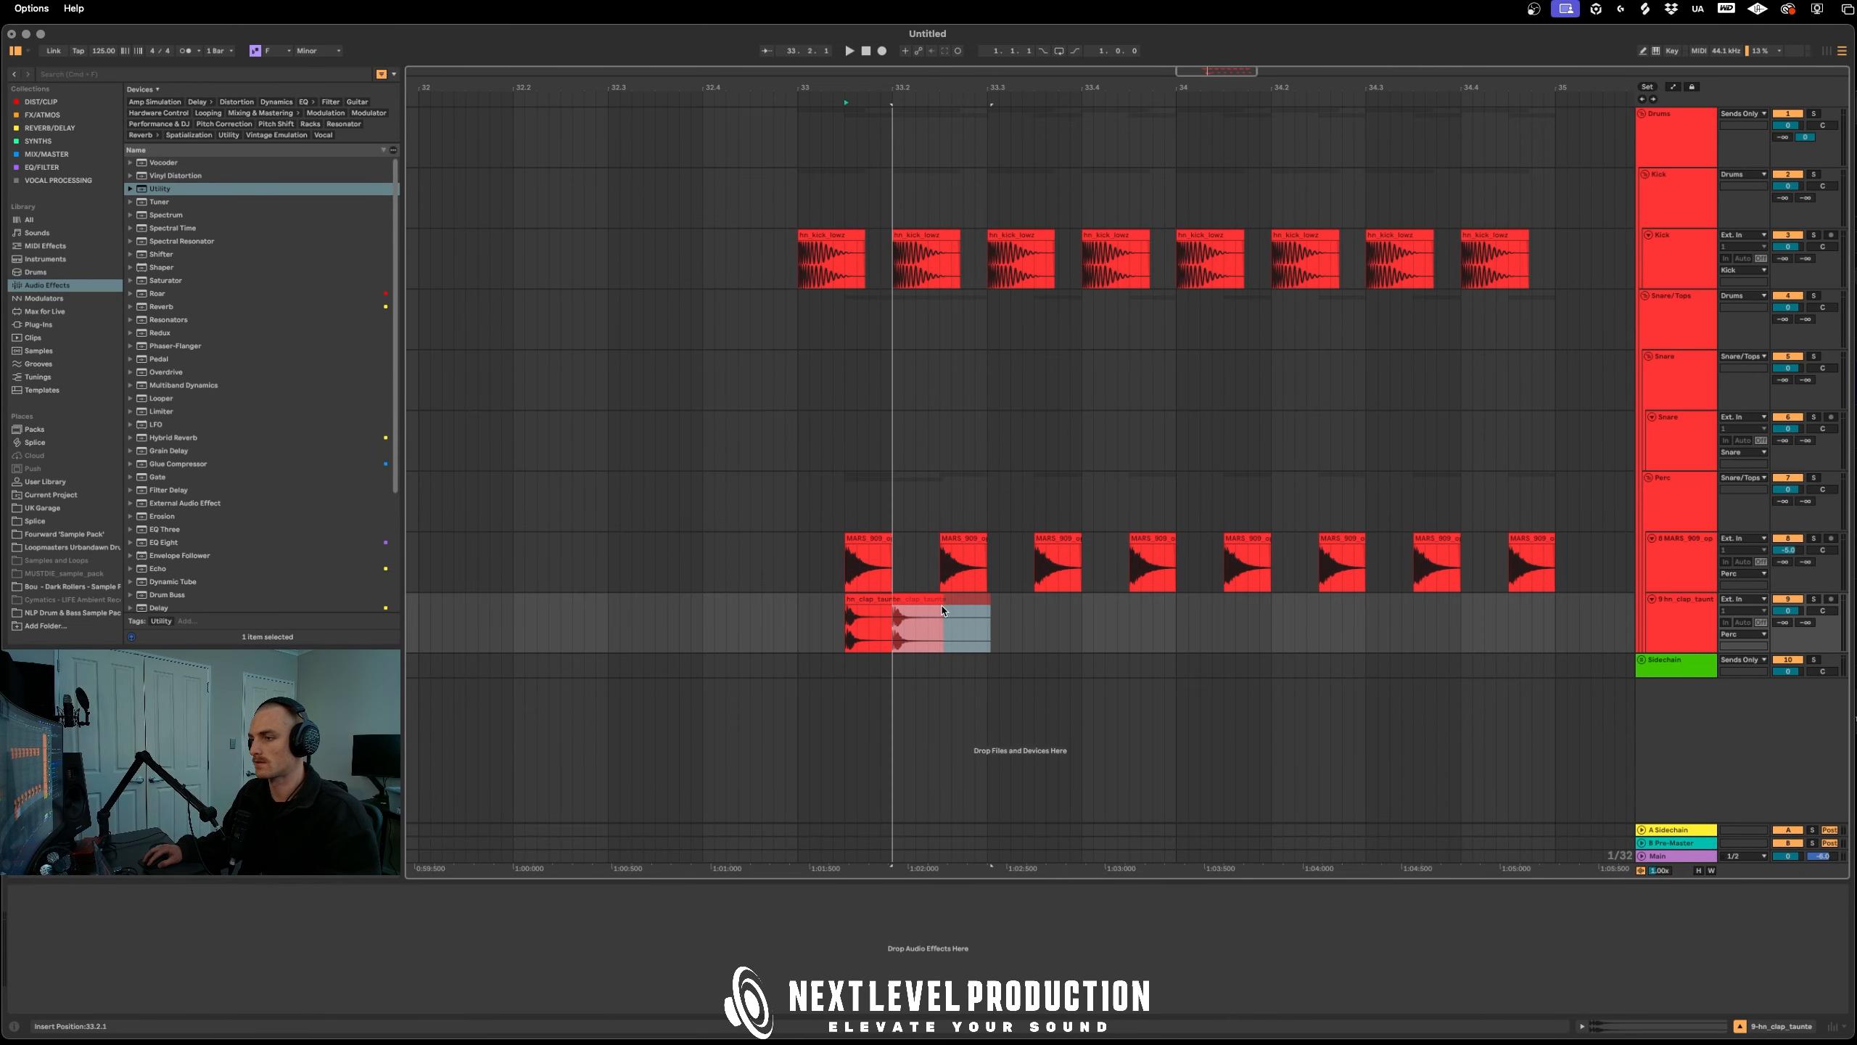
Trim the clap clip to end at beat 33.3 and duplicate the two-beat range from 33.1.1 three times
{"action": "left_click", "coordinate": [990, 605]}
{"action": "left_click", "coordinate": [986, 599]}
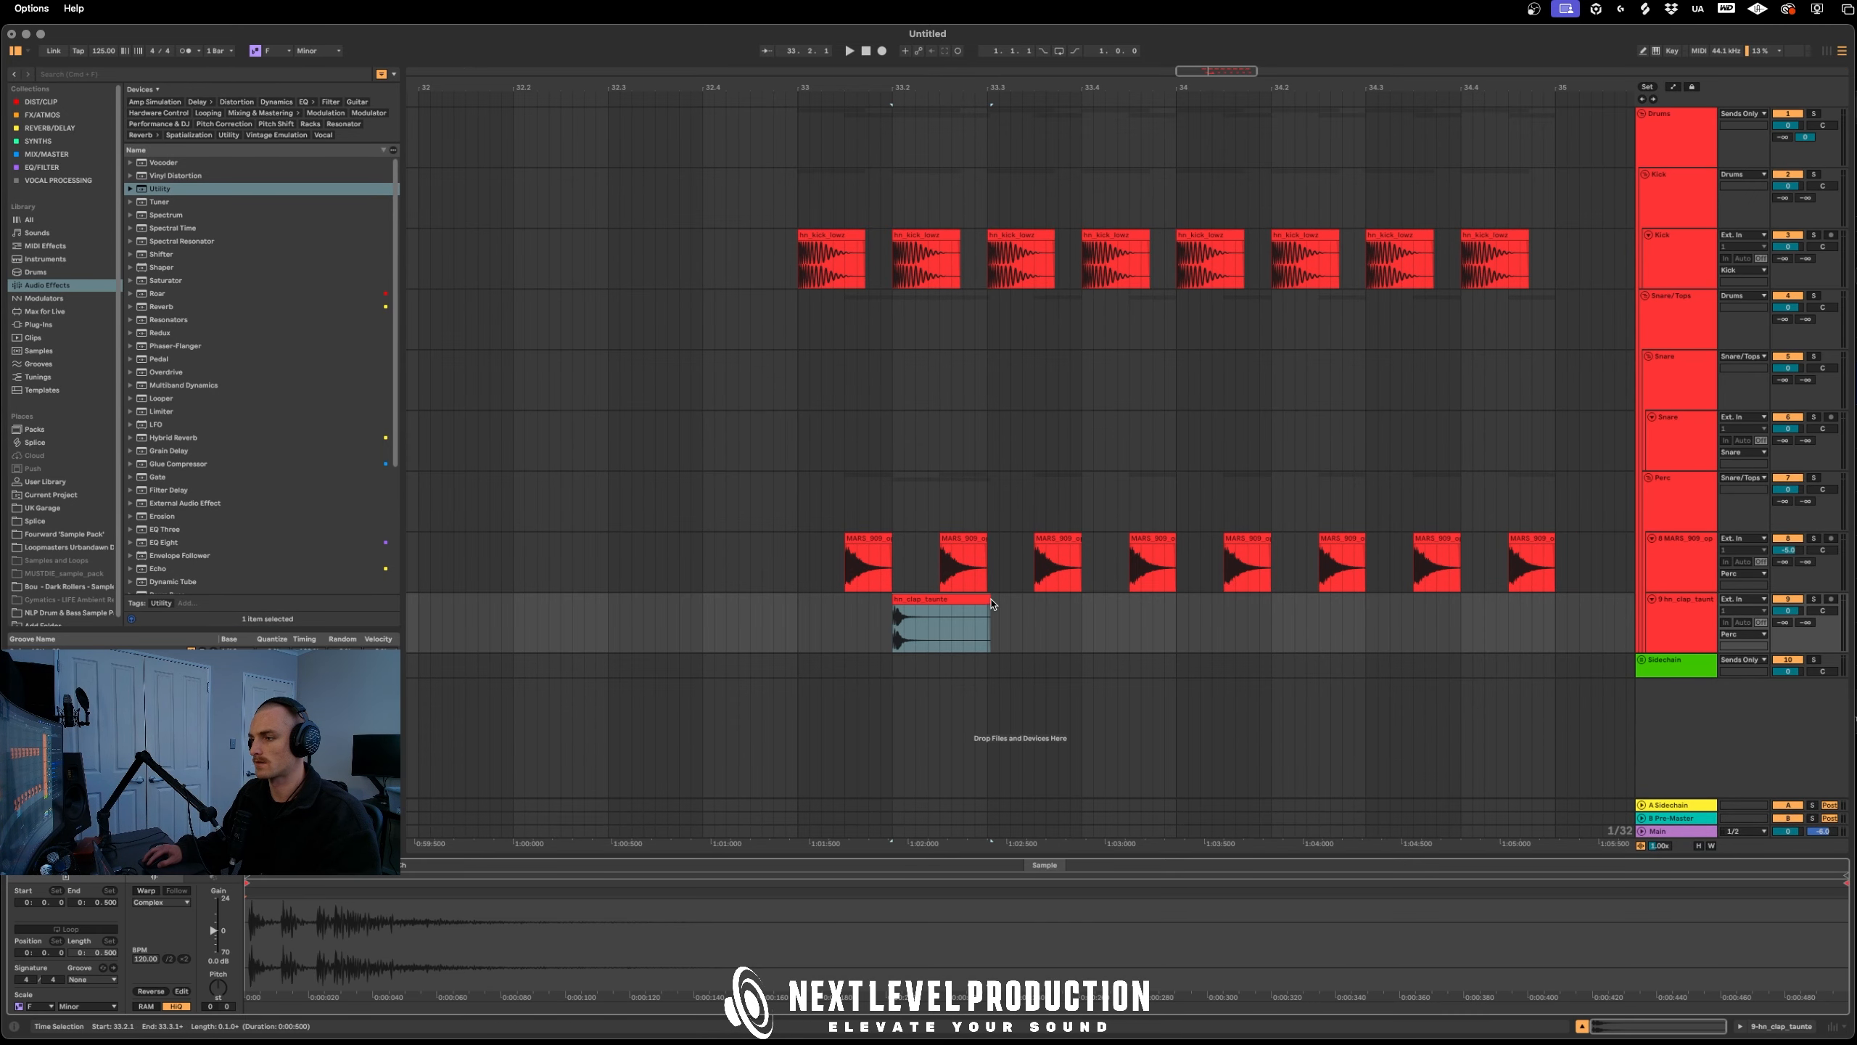
{"action": "left_click_drag", "start_coordinate": [989, 600], "coordinate": [798, 629]}
{"action": "key", "text": "super+d"}
{"action": "key", "text": "super+d"}
{"action": "key", "text": "super+d"}
Play the beat from bar 33 and open the device chain of the A-Sidechain track
{"action": "key", "text": "space"}
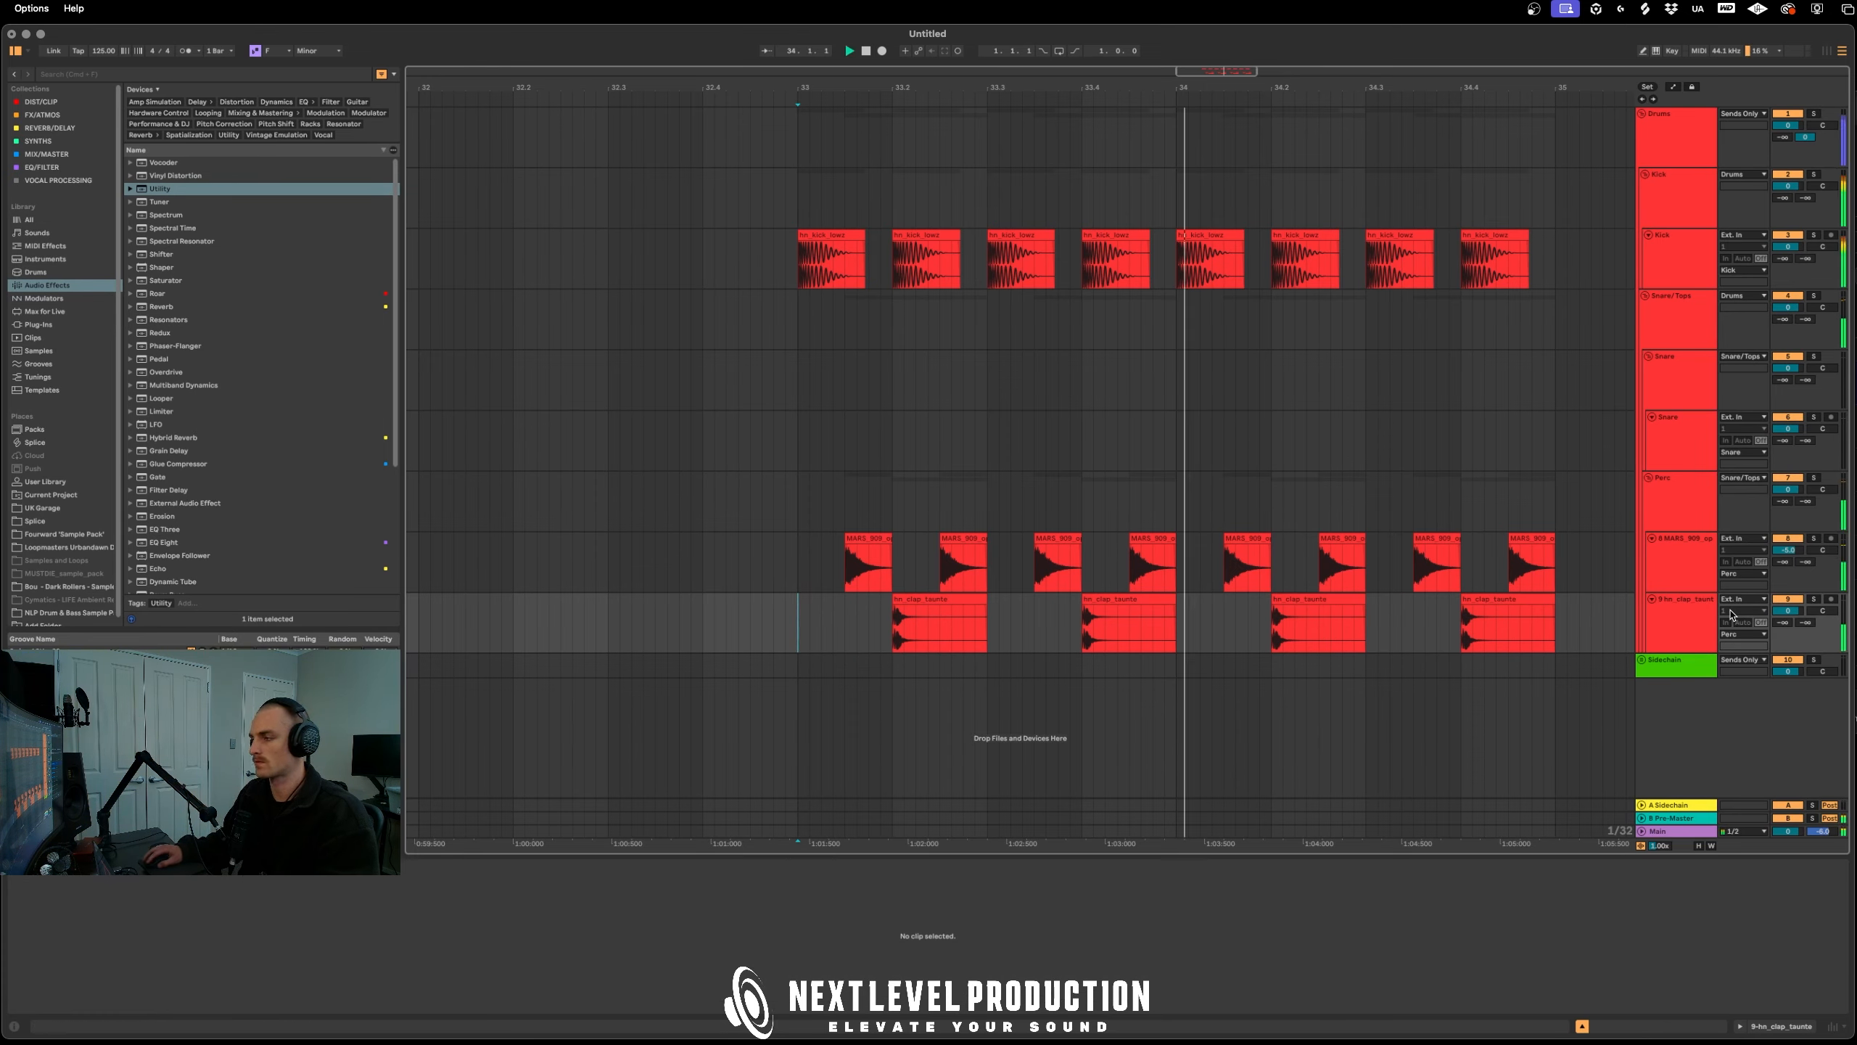
{"action": "left_click", "coordinate": [1670, 523]}
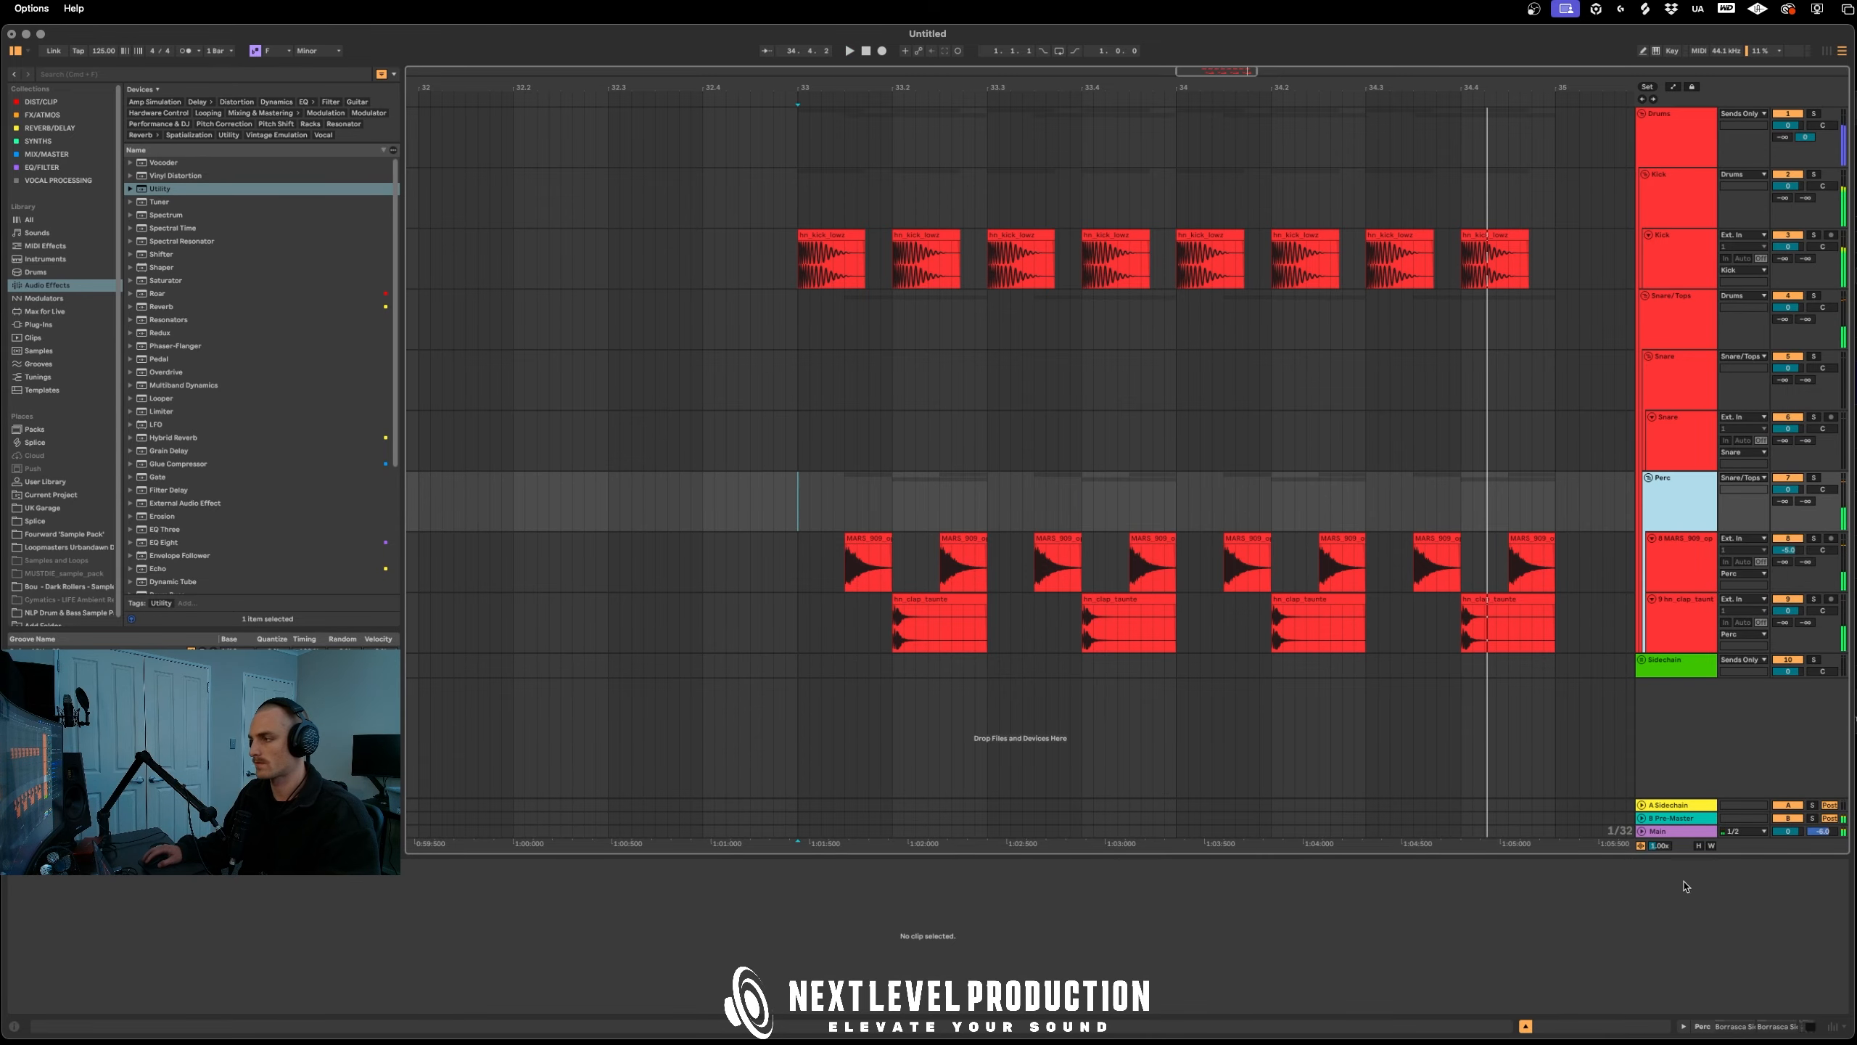
{"action": "left_click", "coordinate": [1683, 811]}
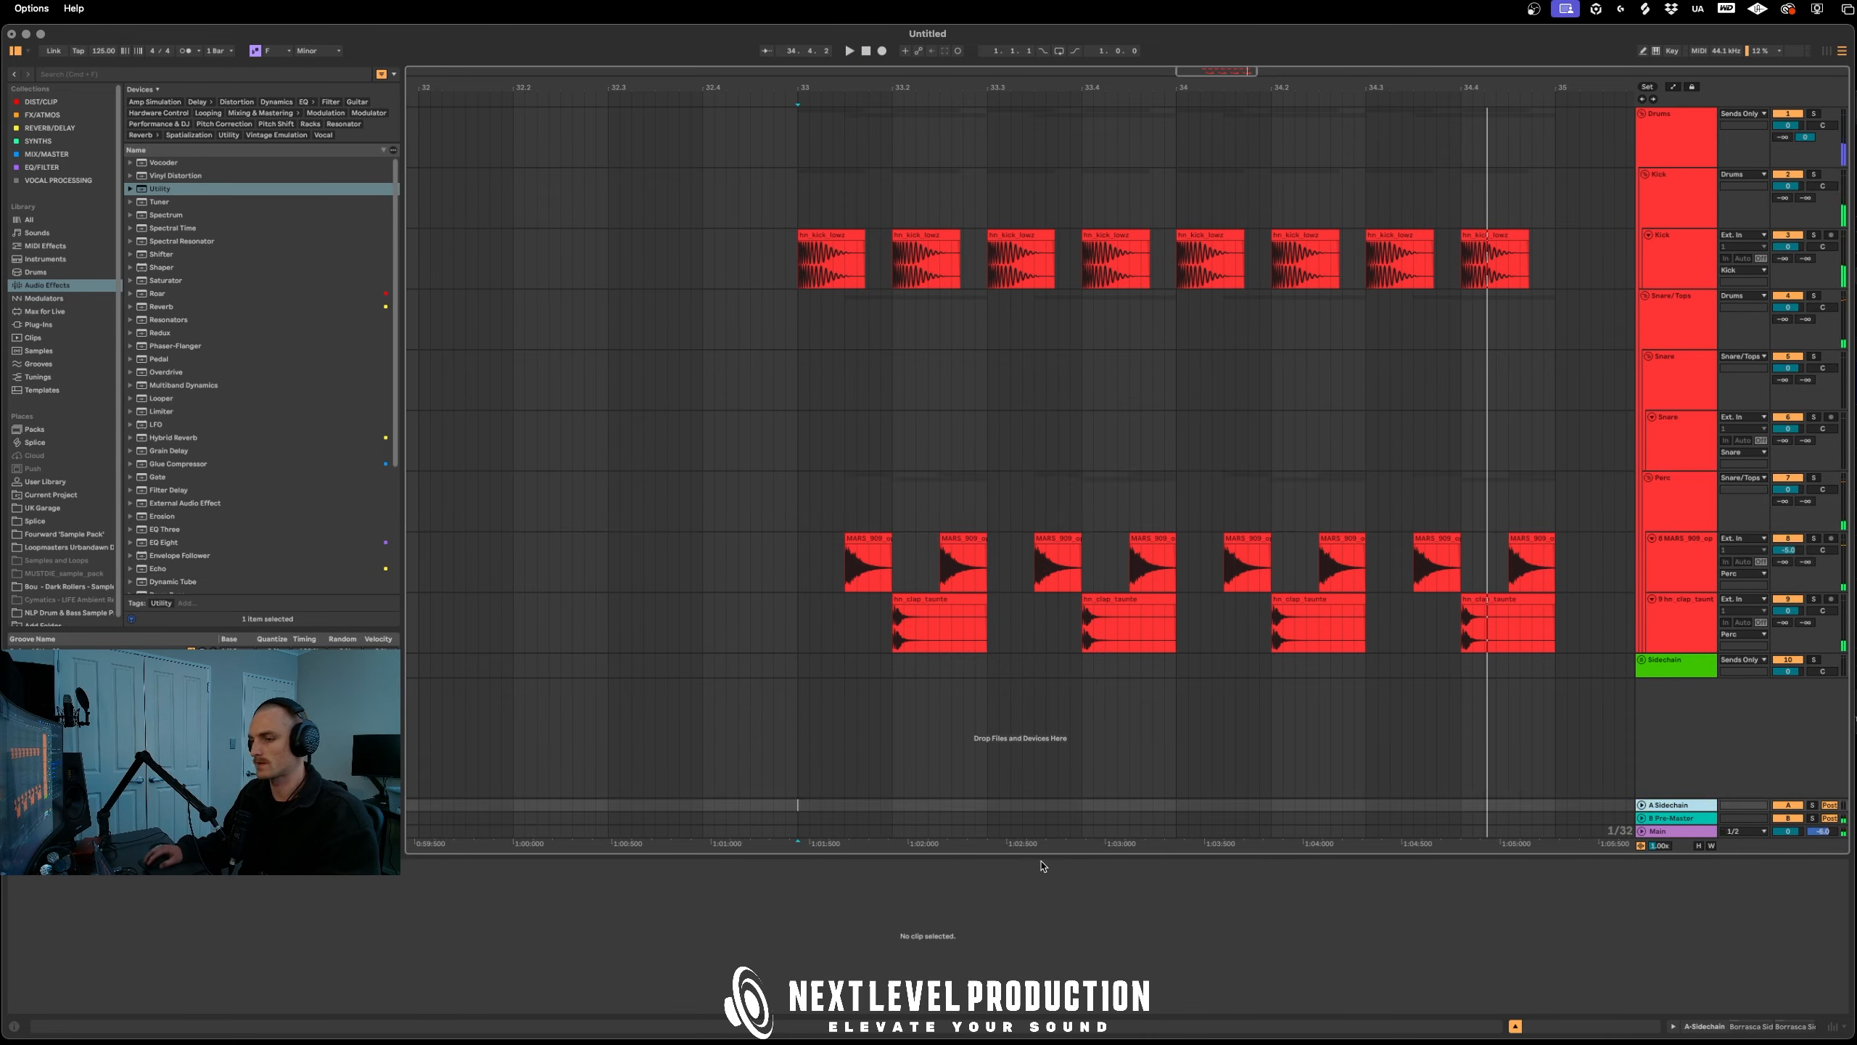
{"action": "double_click", "coordinate": [1698, 805]}
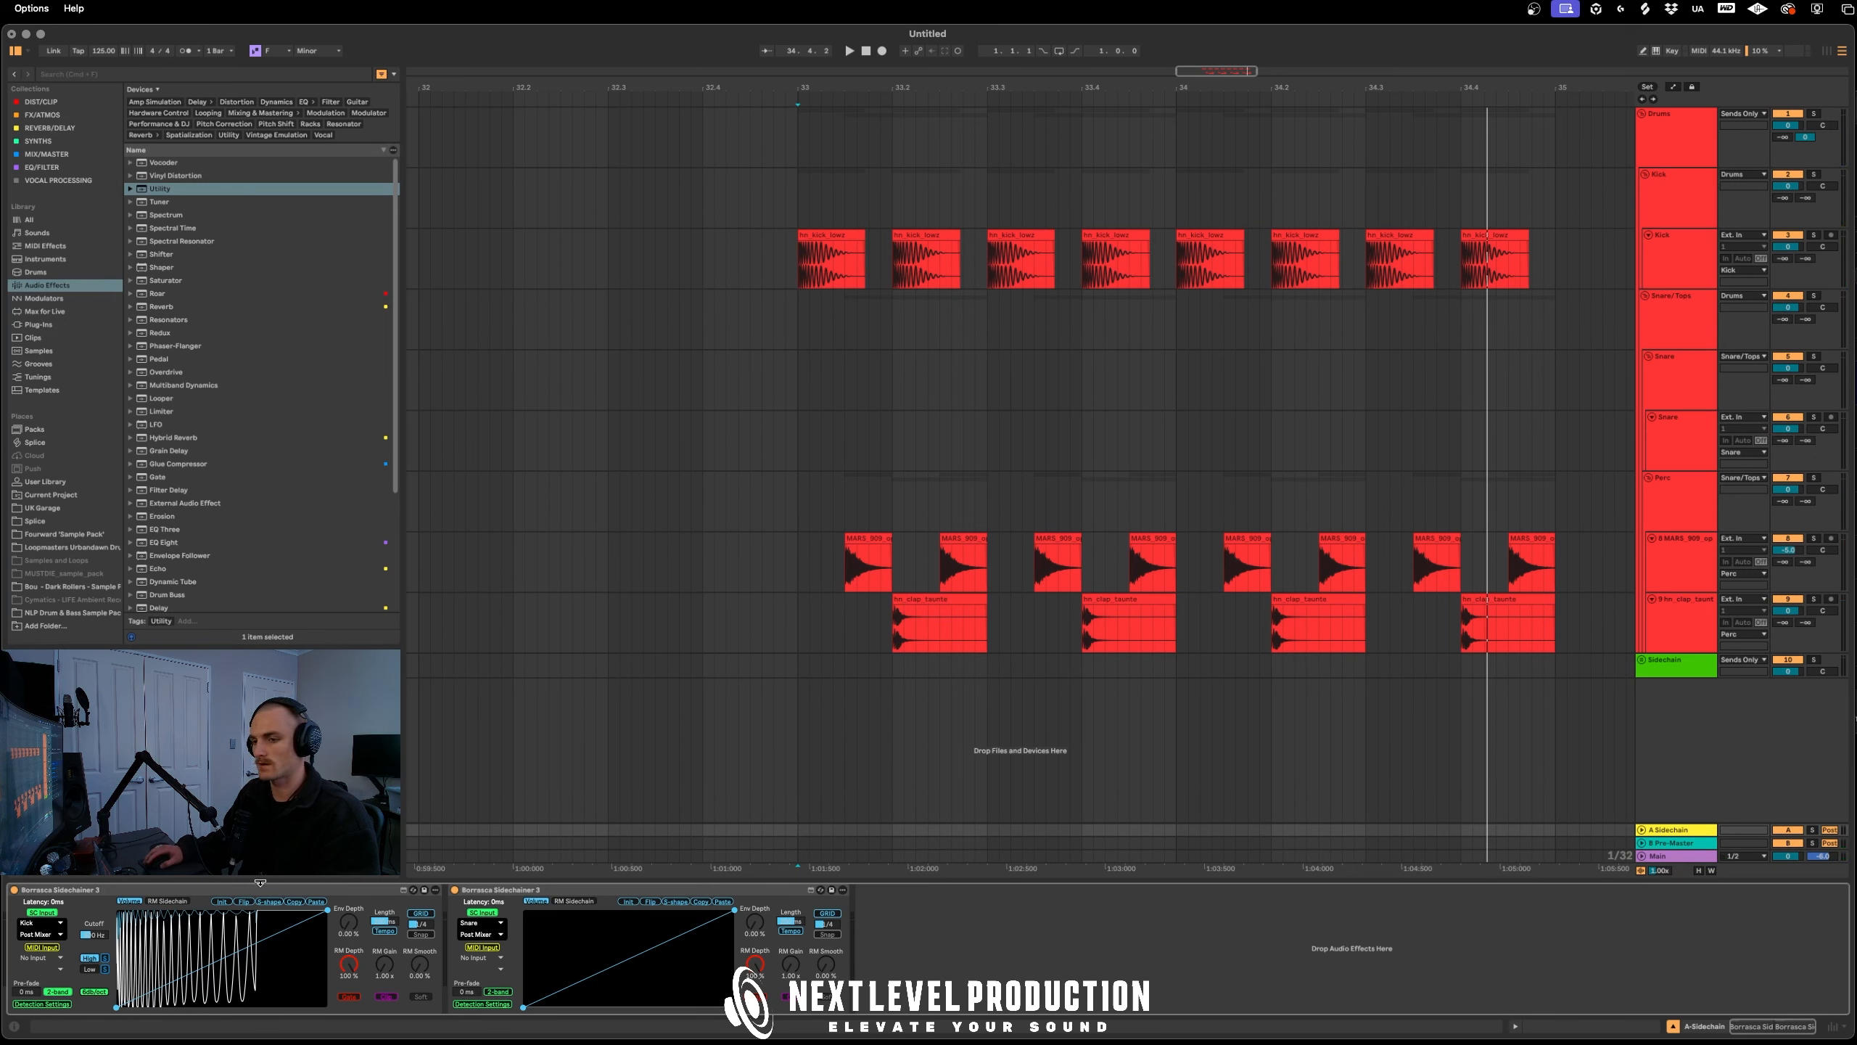
Play the beat and lower RM Depth on the Snare/Tops group's Borrasca Sidechainer to 0%
{"action": "key", "text": "space"}
{"action": "key", "text": "minus"}
{"action": "key", "text": "minus"}
{"action": "key", "text": "minus"}
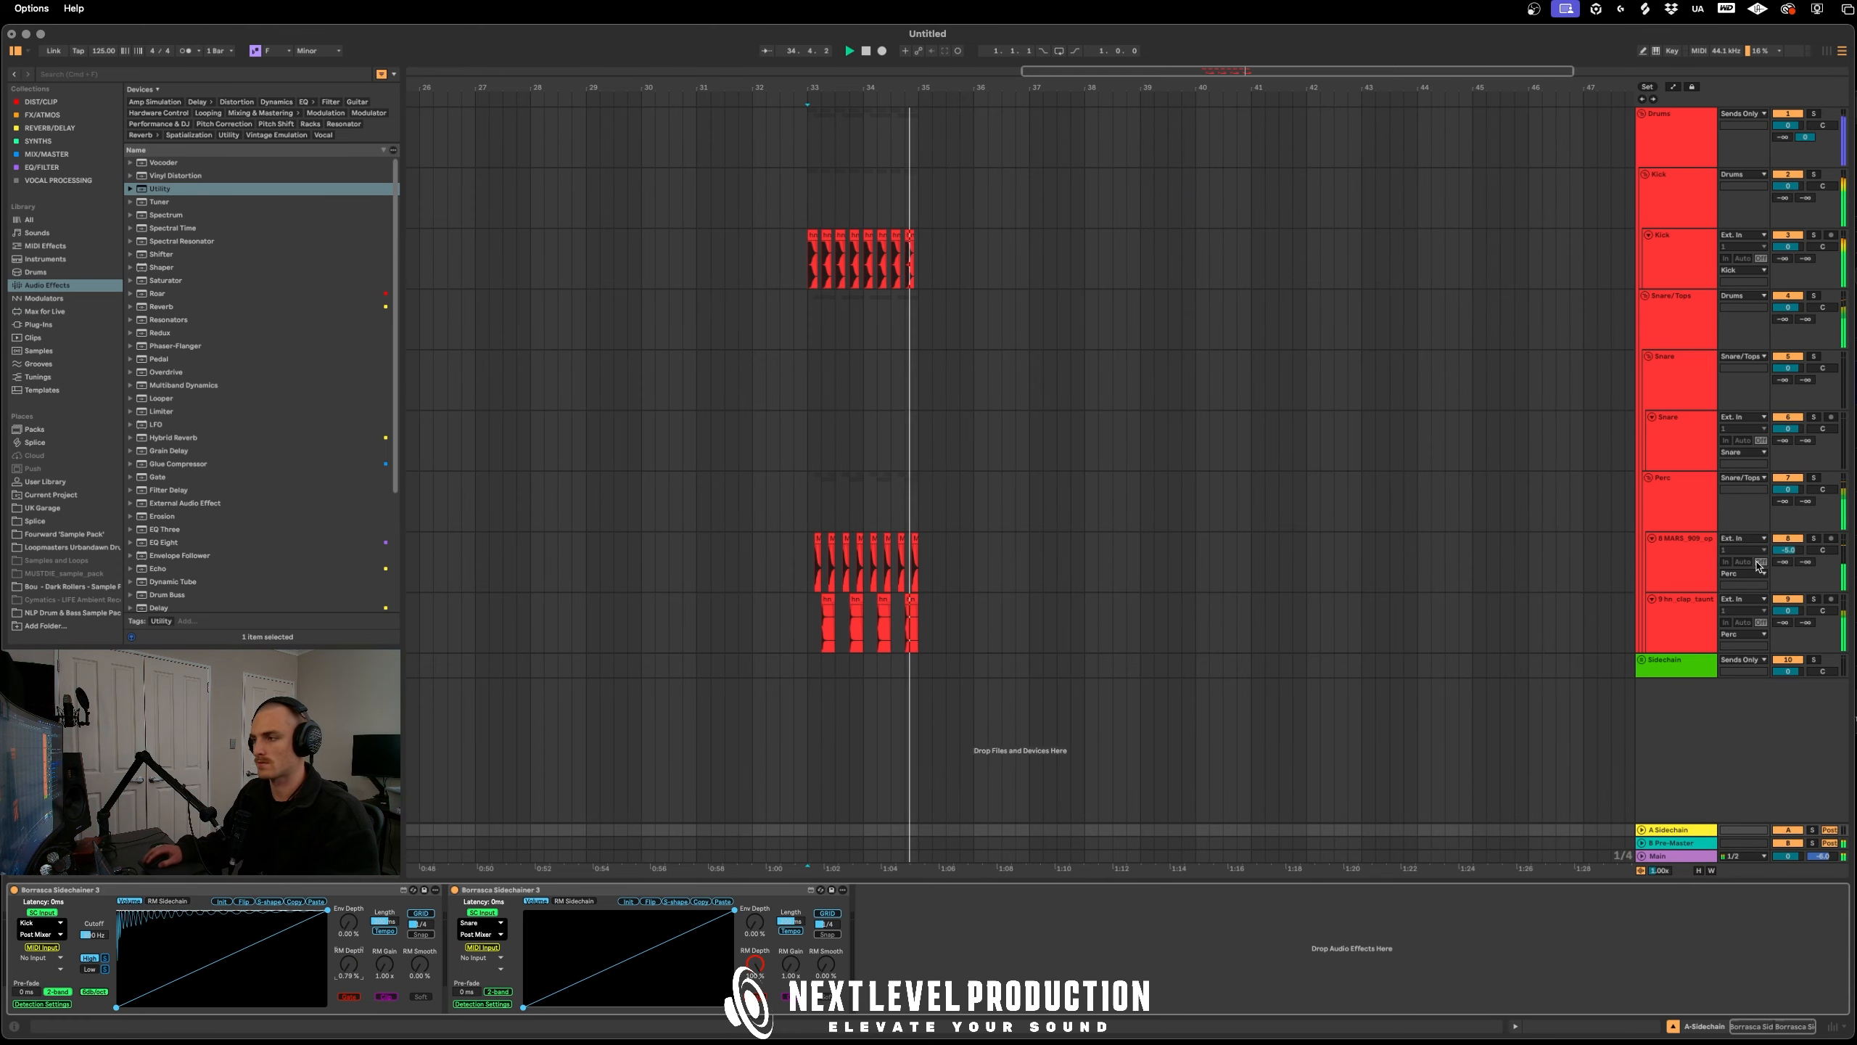
{"action": "left_click", "coordinate": [1670, 329]}
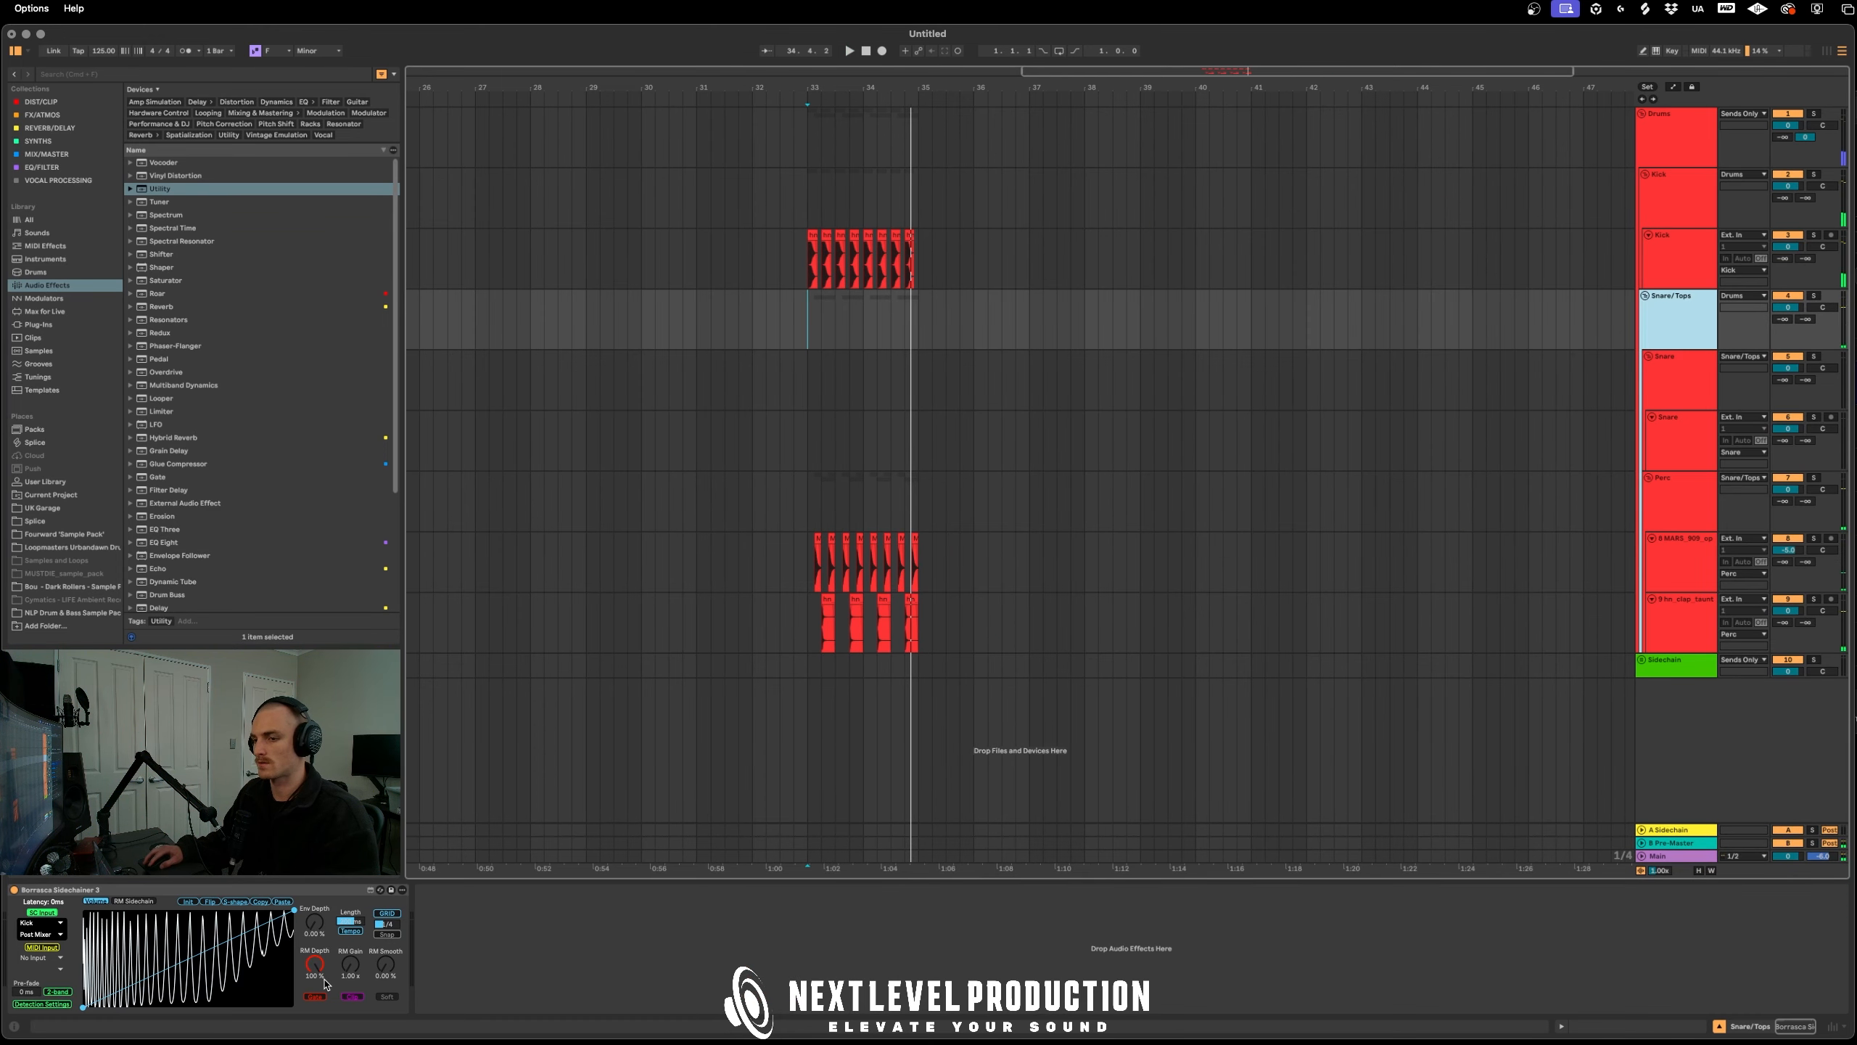
{"action": "left_click_drag", "start_coordinate": [316, 968], "coordinate": [316, 1010]}
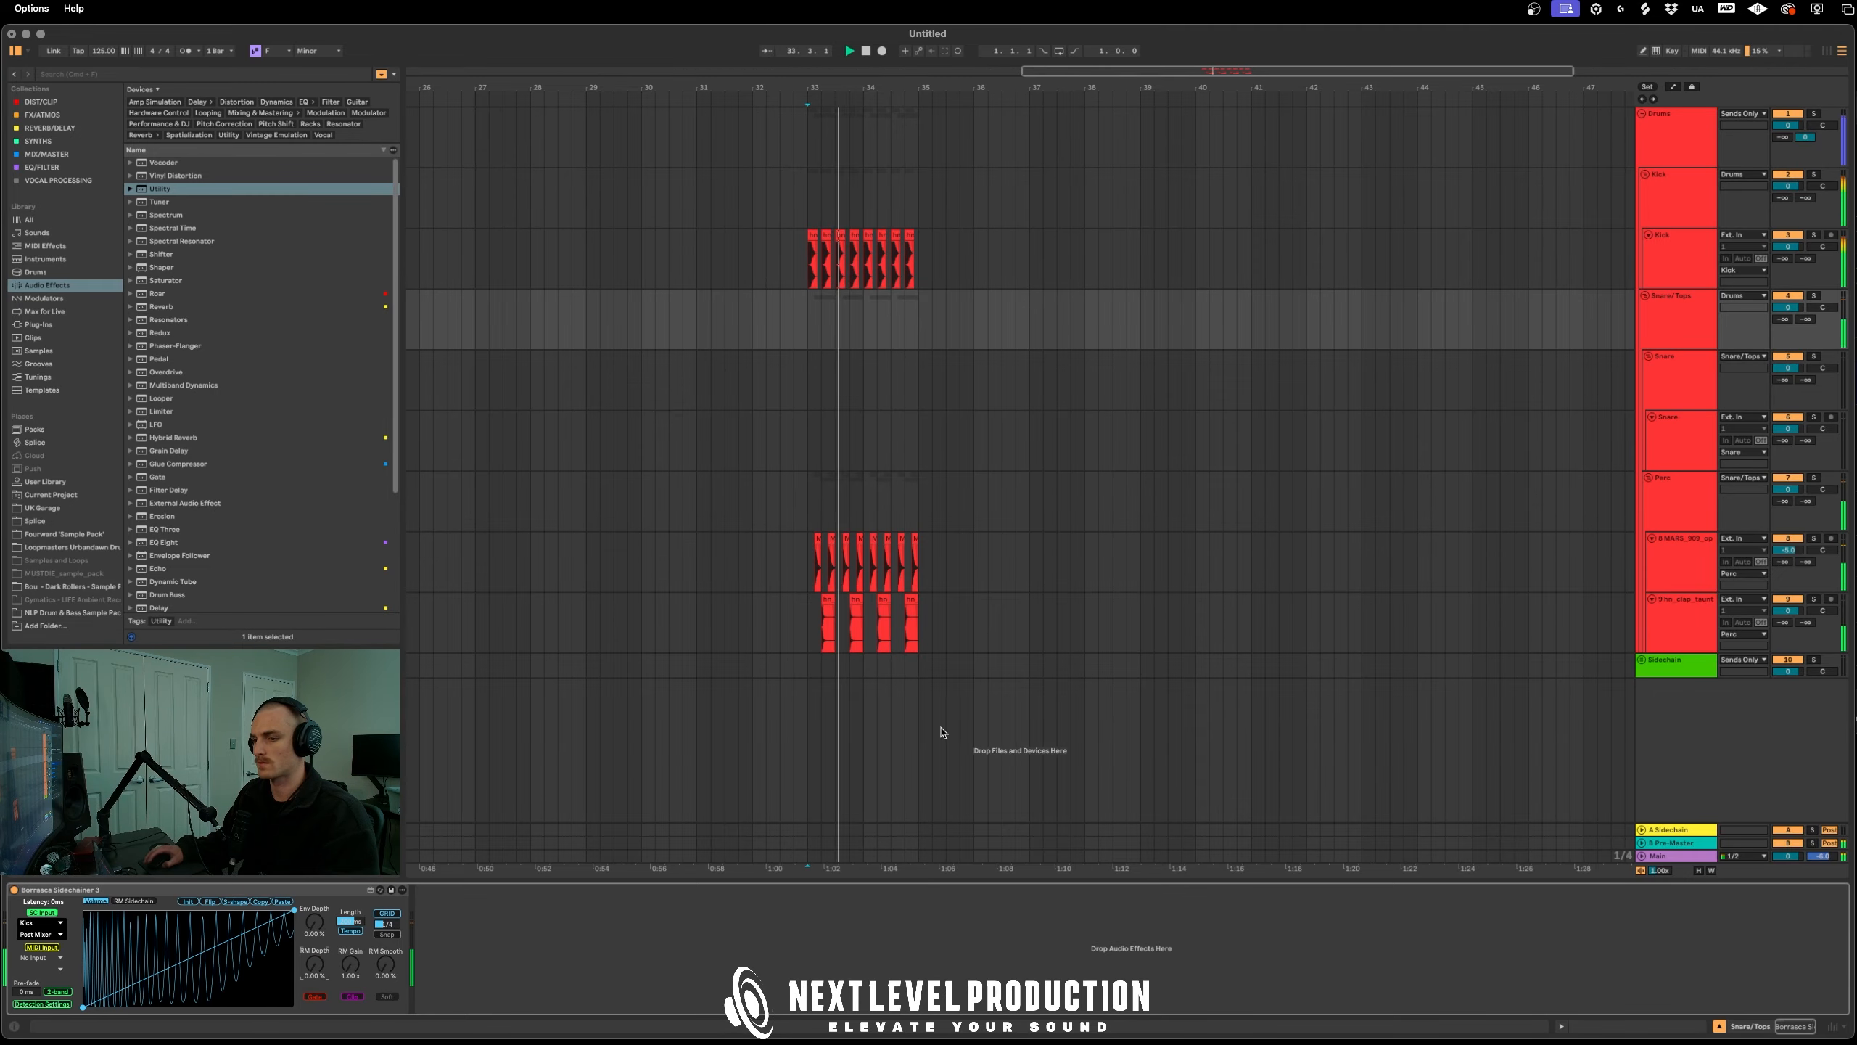
On the A-Sidechain track's kick-triggered sidechainer, set RM Depth and RM Smooth to 100% and play back the beat
{"action": "left_click", "coordinate": [1674, 830]}
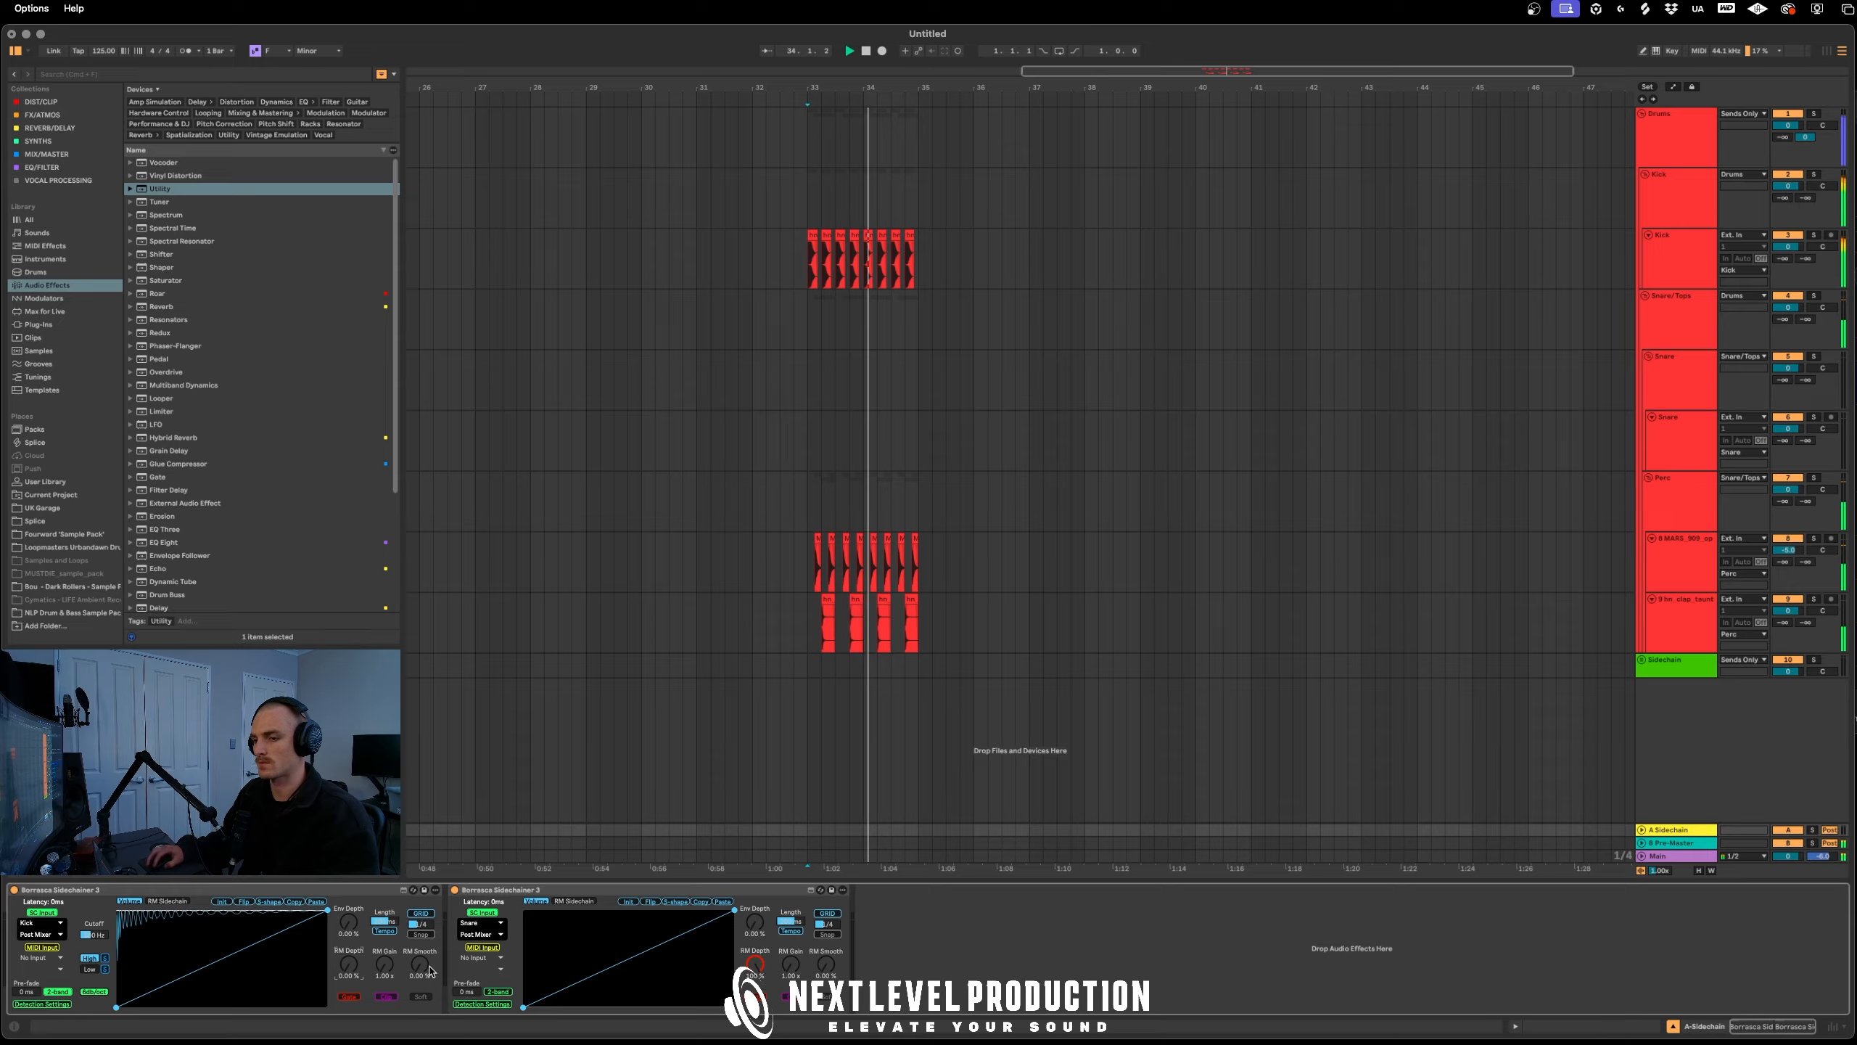
{"action": "left_click", "coordinate": [87, 968]}
{"action": "key", "text": "space"}
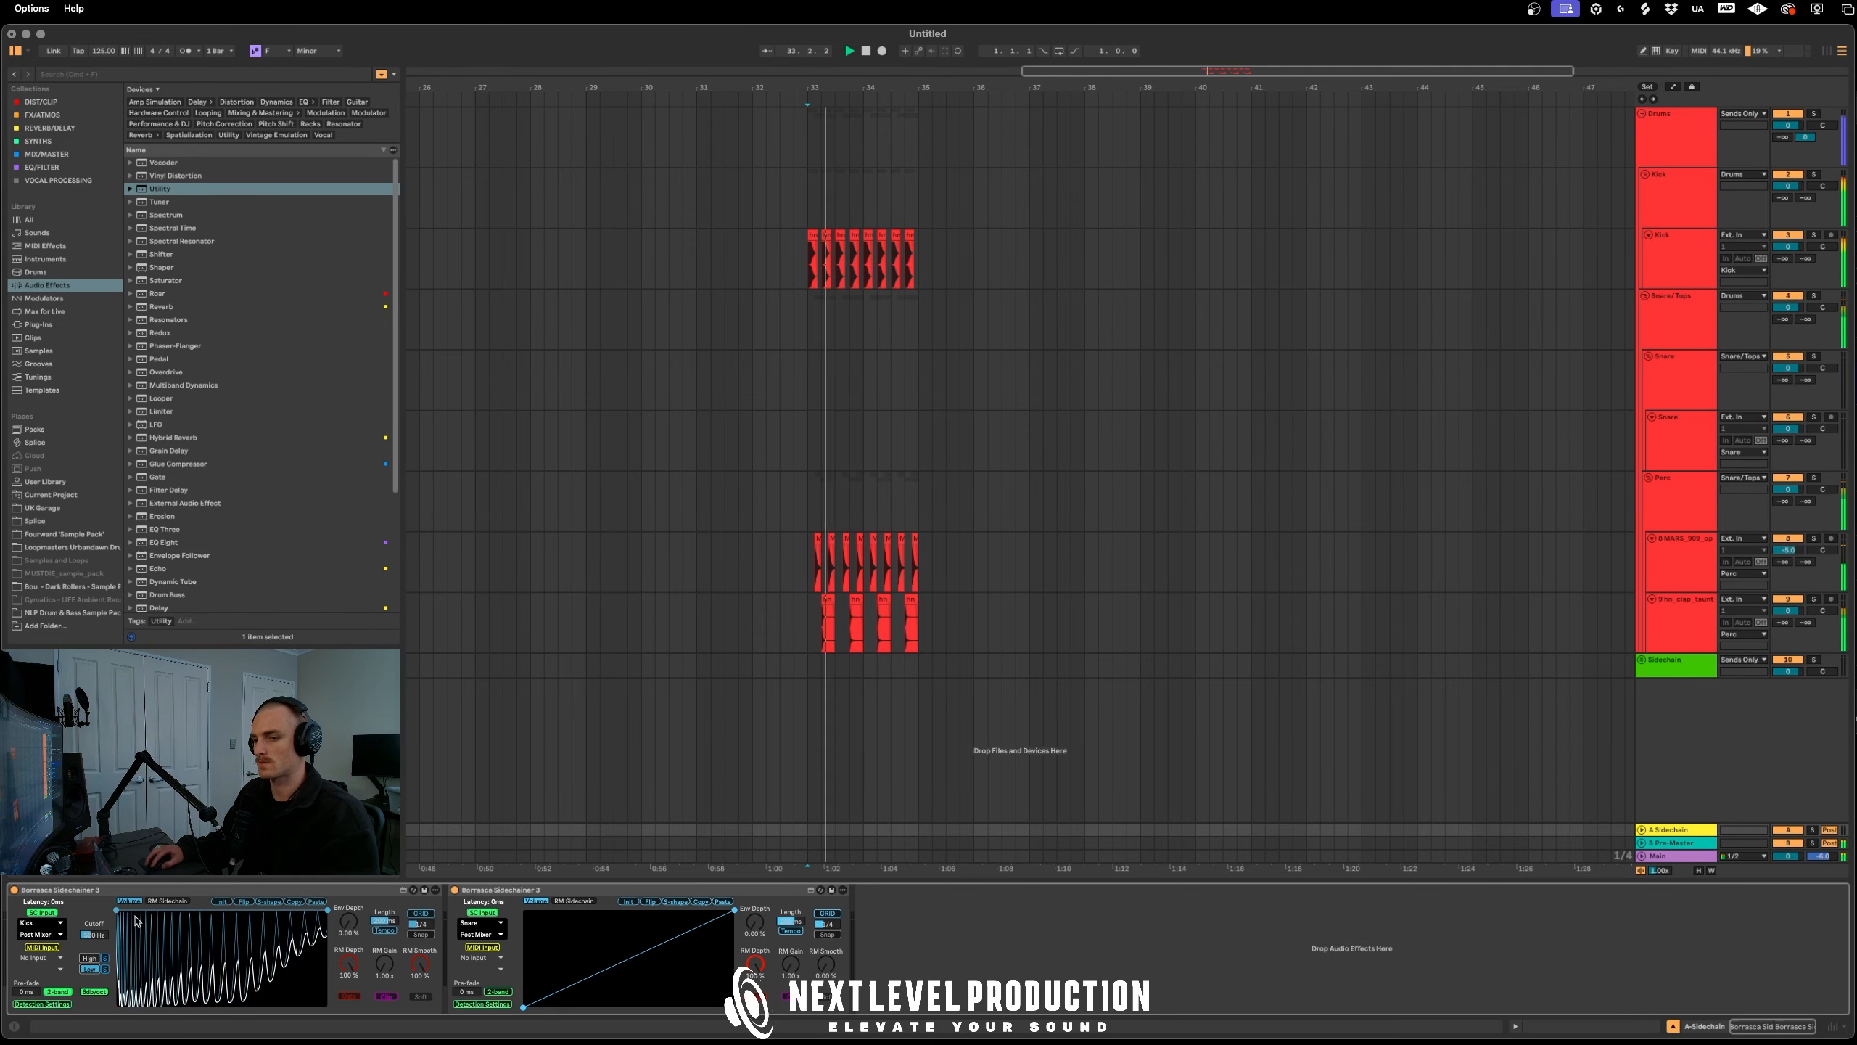
{"action": "key", "text": "space"}
Turn off the kick-triggered sidechainer on both the Snare/Tops group and the Perc group
{"action": "left_click", "coordinate": [1673, 505]}
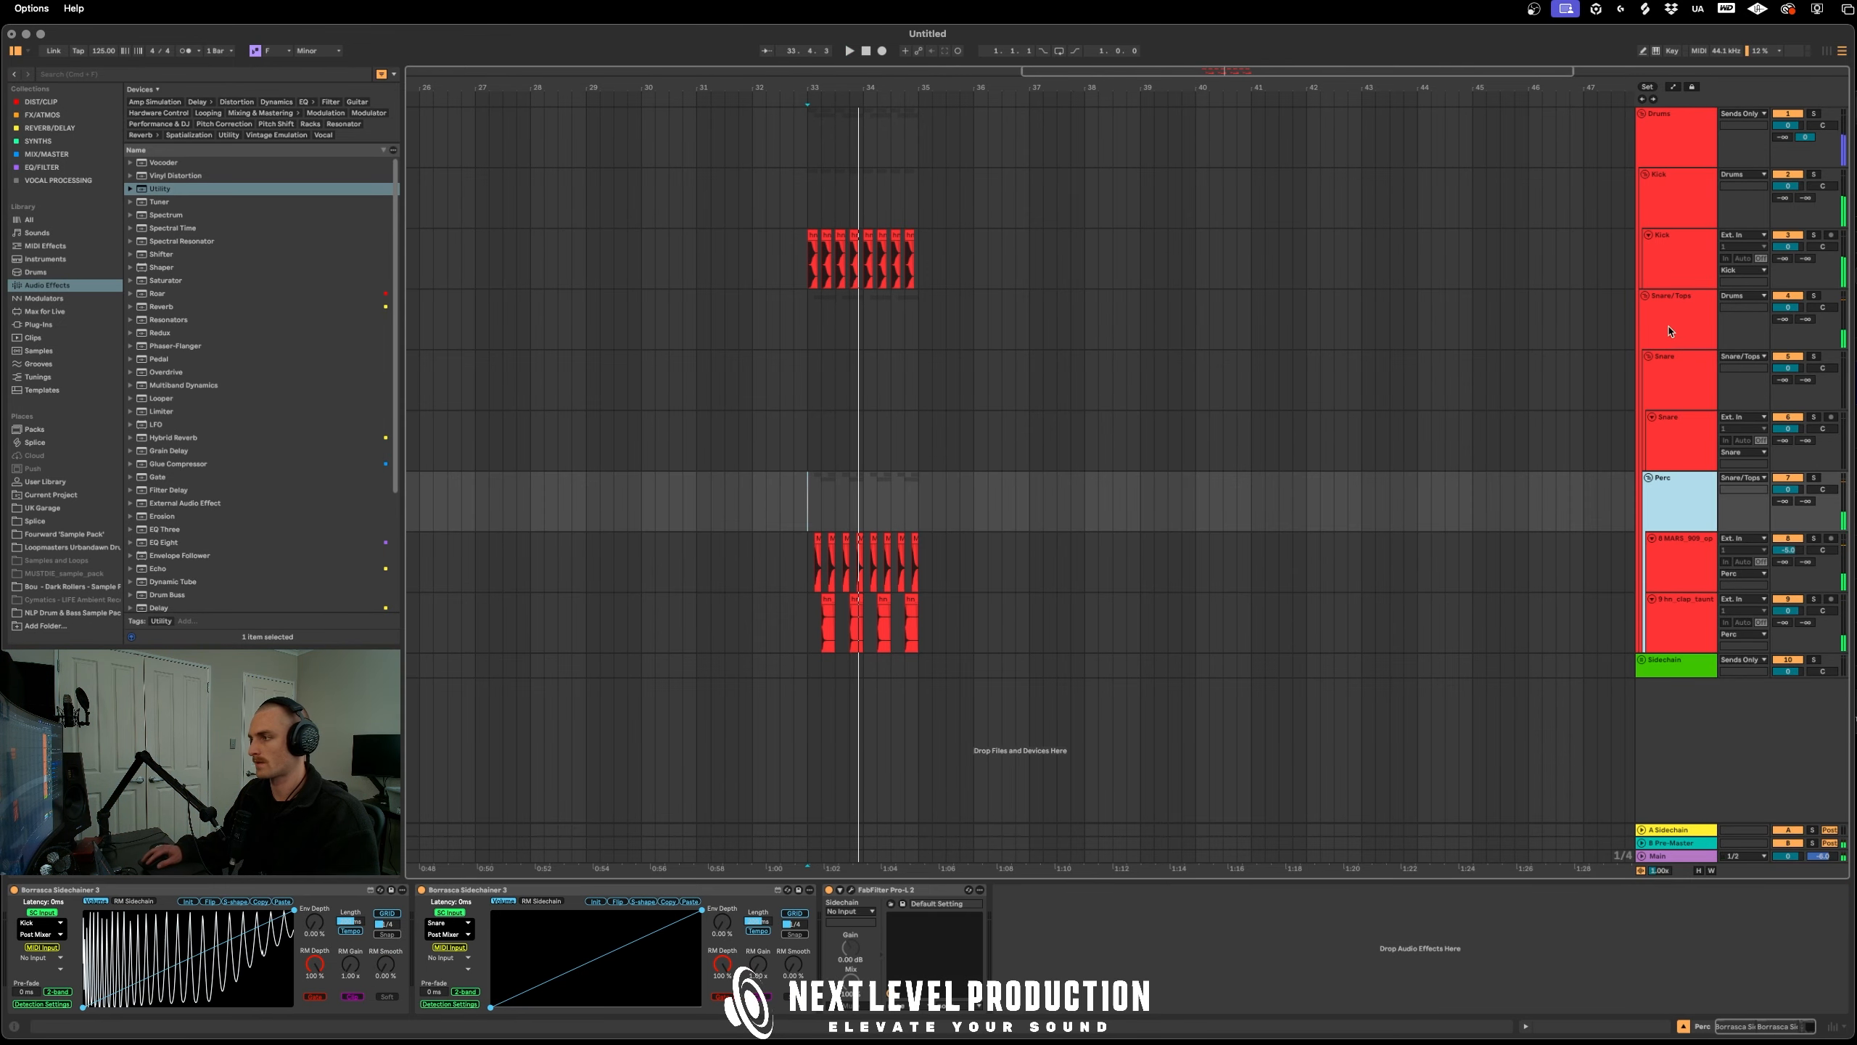
{"action": "left_click", "coordinate": [1672, 332]}
{"action": "left_click", "coordinate": [14, 890]}
{"action": "key", "text": "space"}
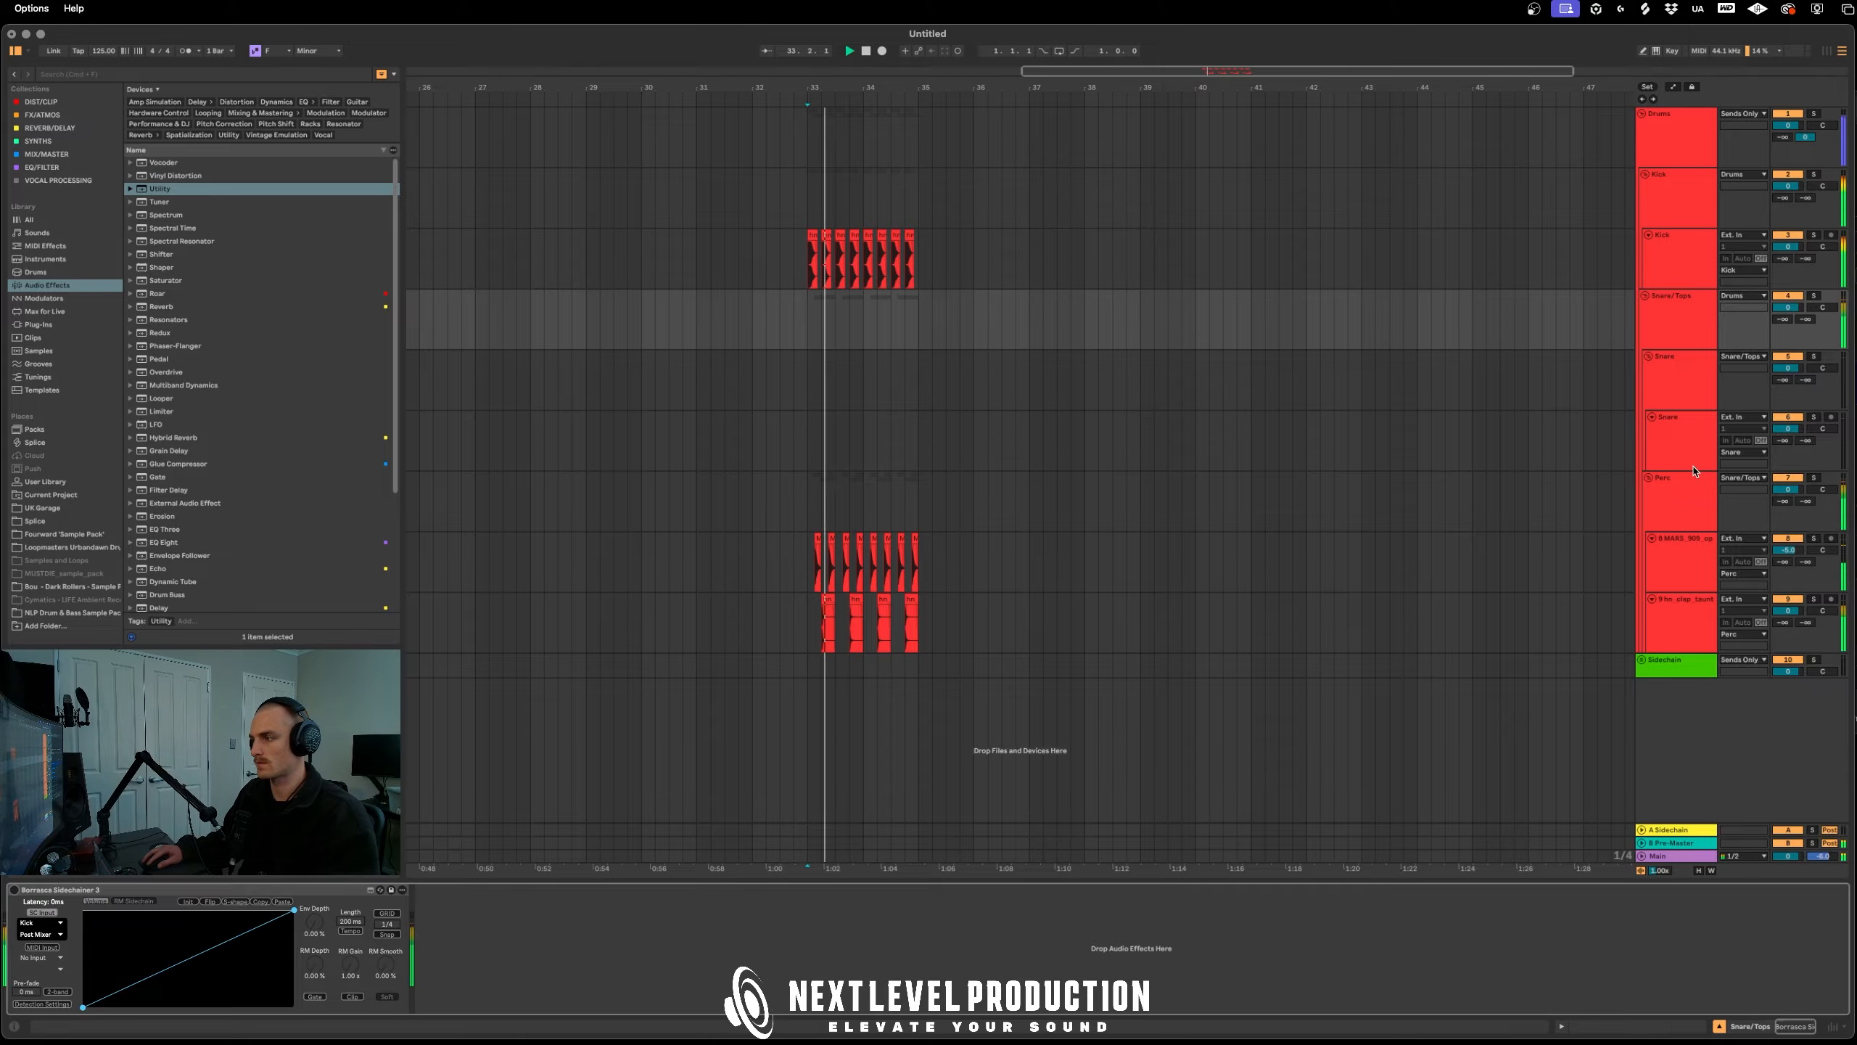
{"action": "left_click", "coordinate": [1673, 505]}
{"action": "left_click", "coordinate": [14, 890]}
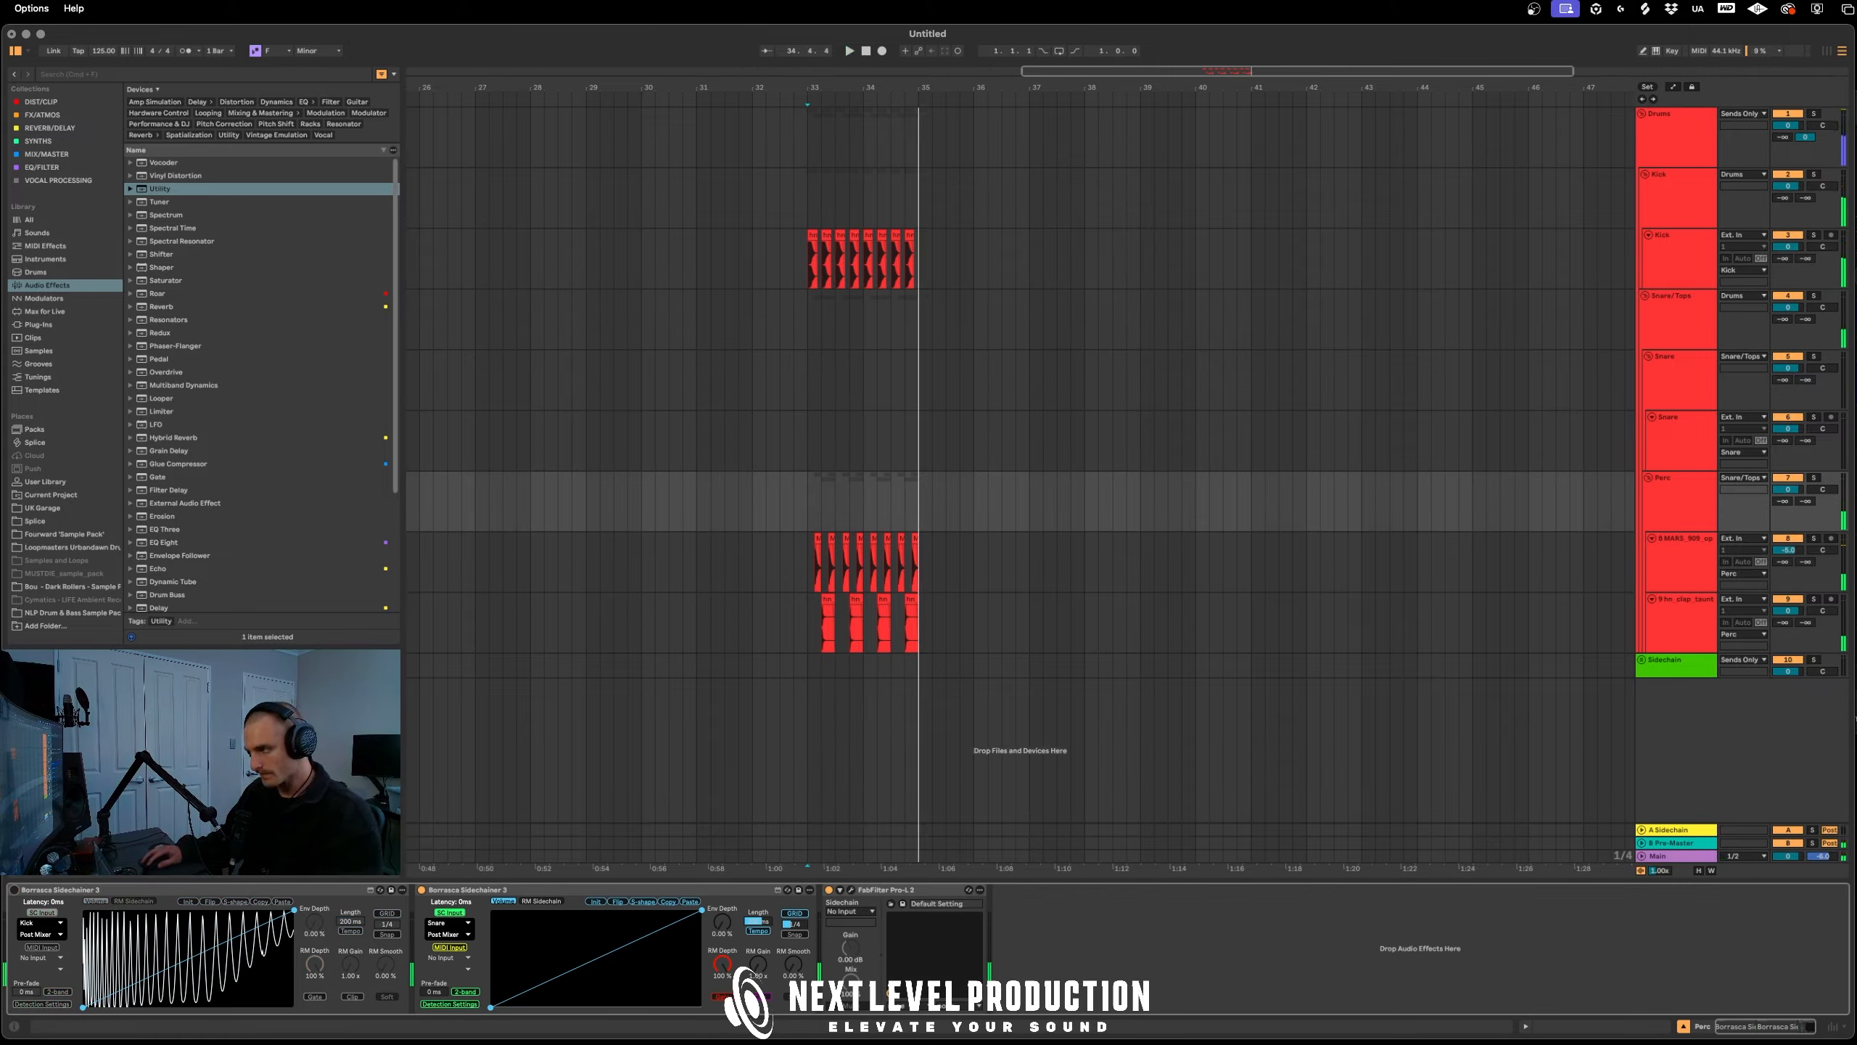
Play the beat from bar 33 and check the device chains of the clap and 909 open hat tracks
{"action": "key", "text": "space"}
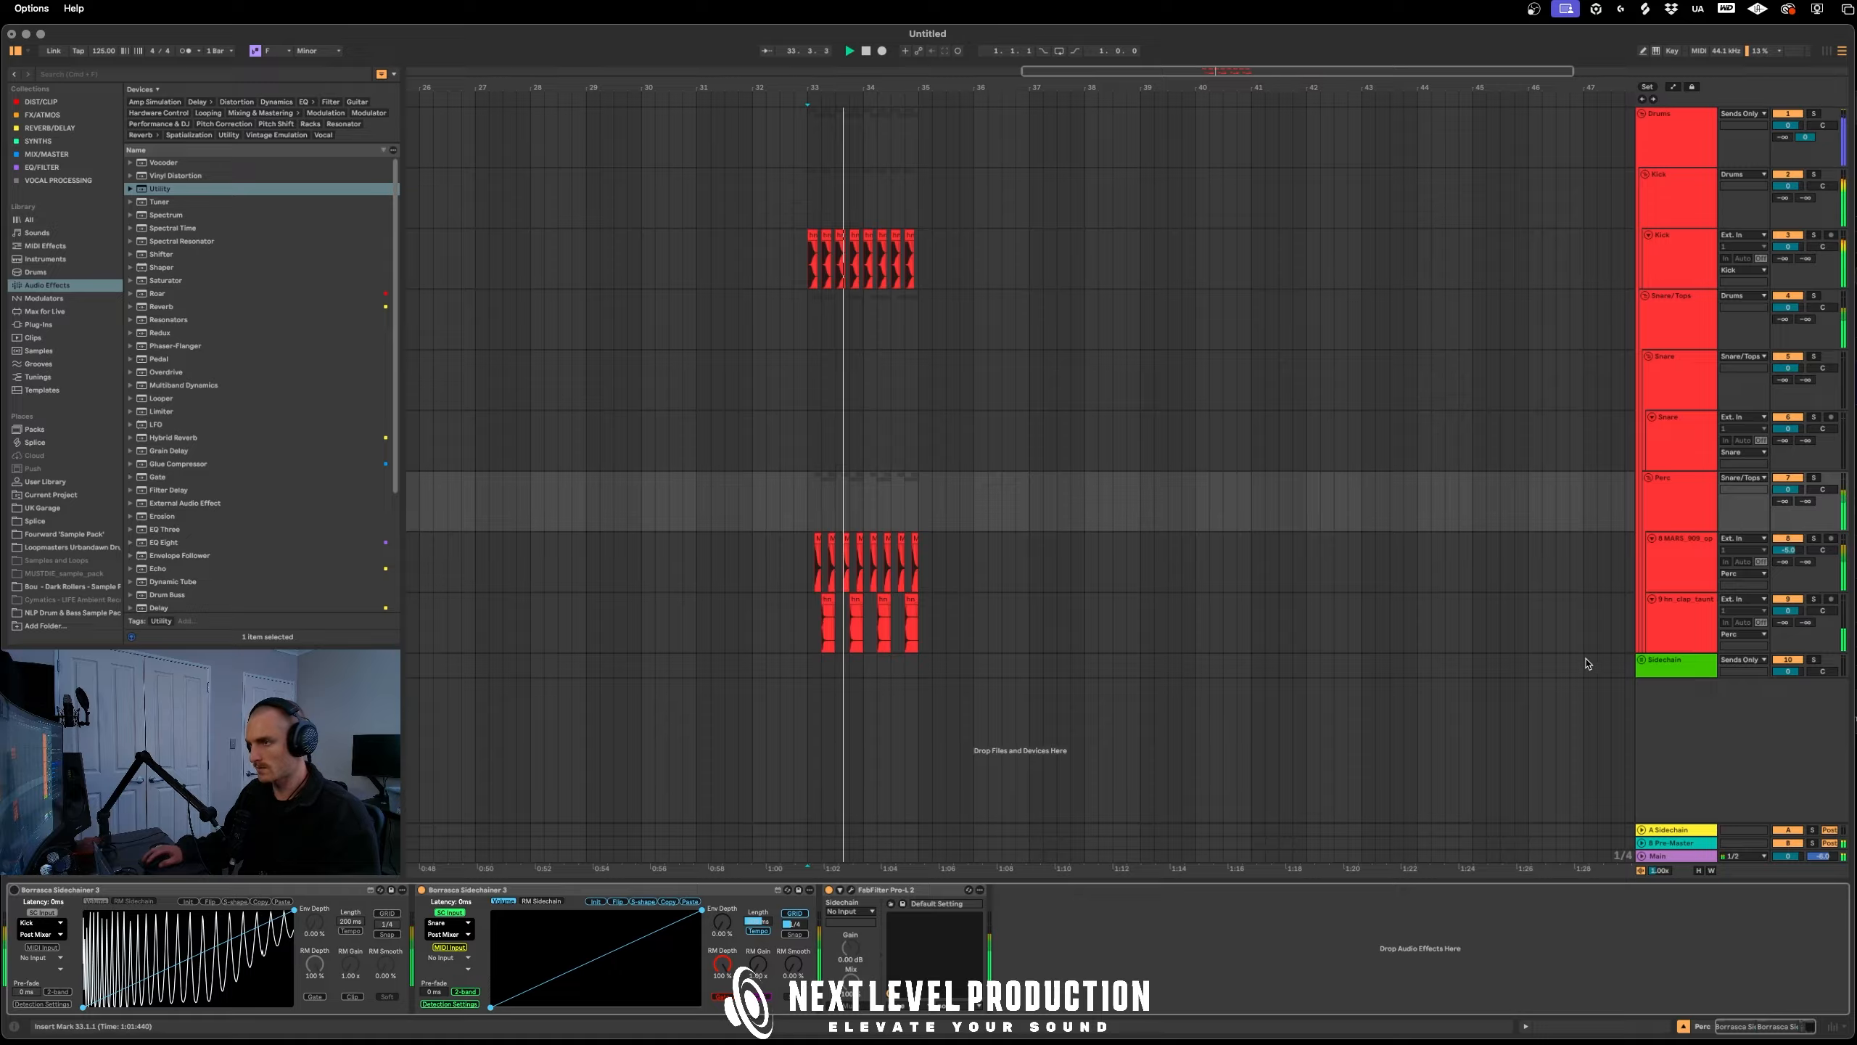
{"action": "key", "text": "Down"}
{"action": "key", "text": "Down"}
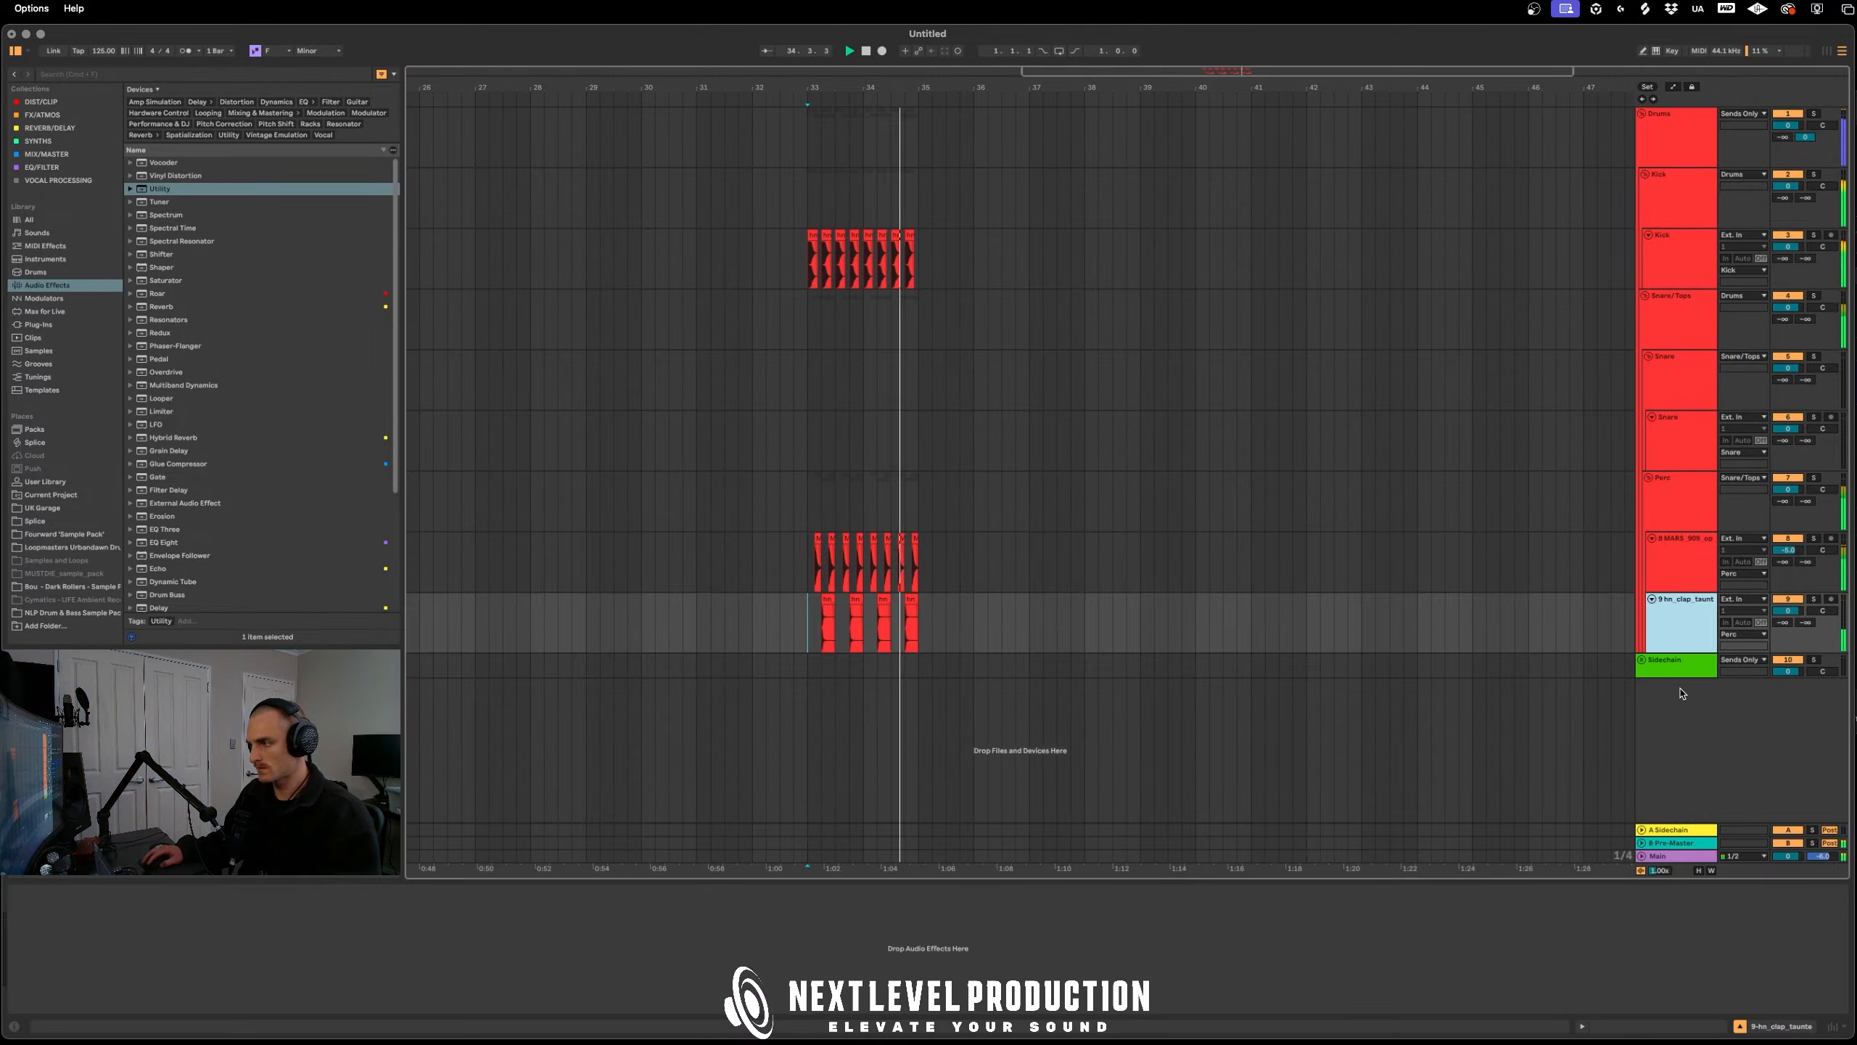
{"action": "left_click", "coordinate": [1492, 539]}
{"action": "left_click", "coordinate": [808, 575]}
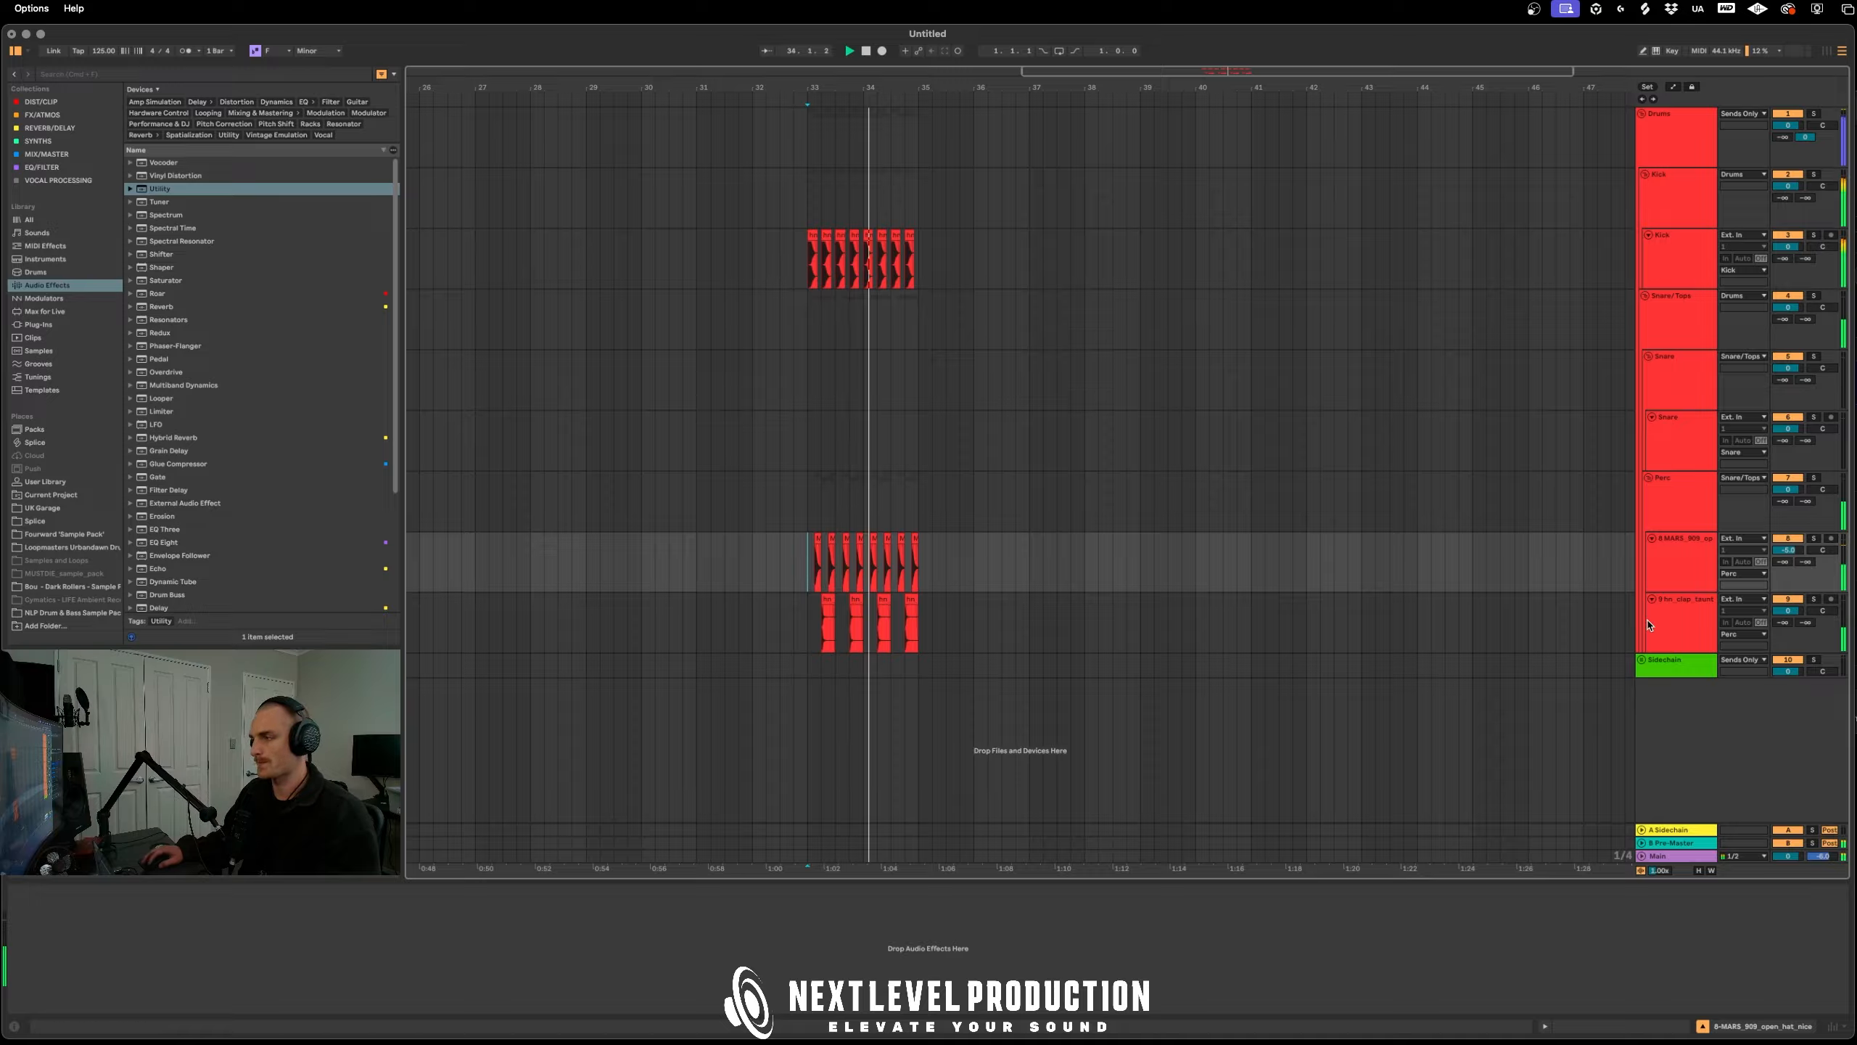
{"action": "left_click", "coordinate": [1222, 622]}
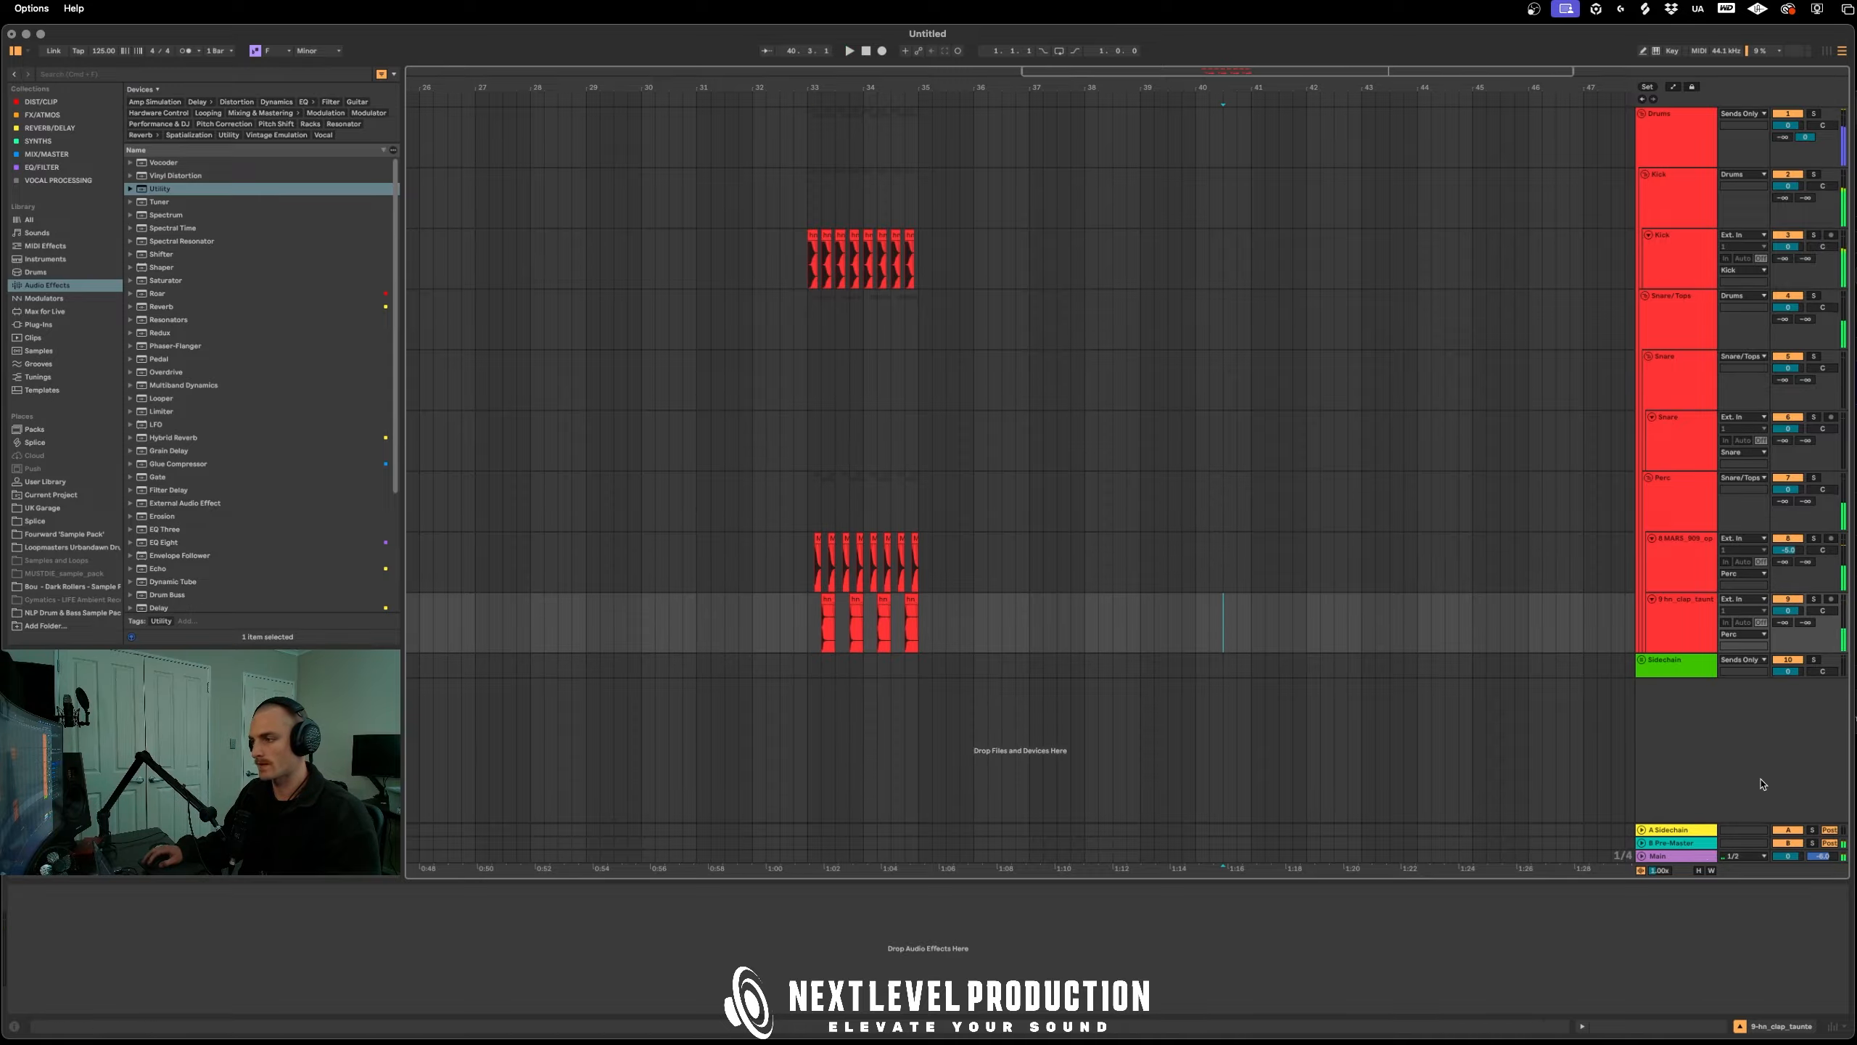
Examine the kick sidechainer's curve and settings on the A-Sidechain track during playback
{"action": "left_click", "coordinate": [1685, 831]}
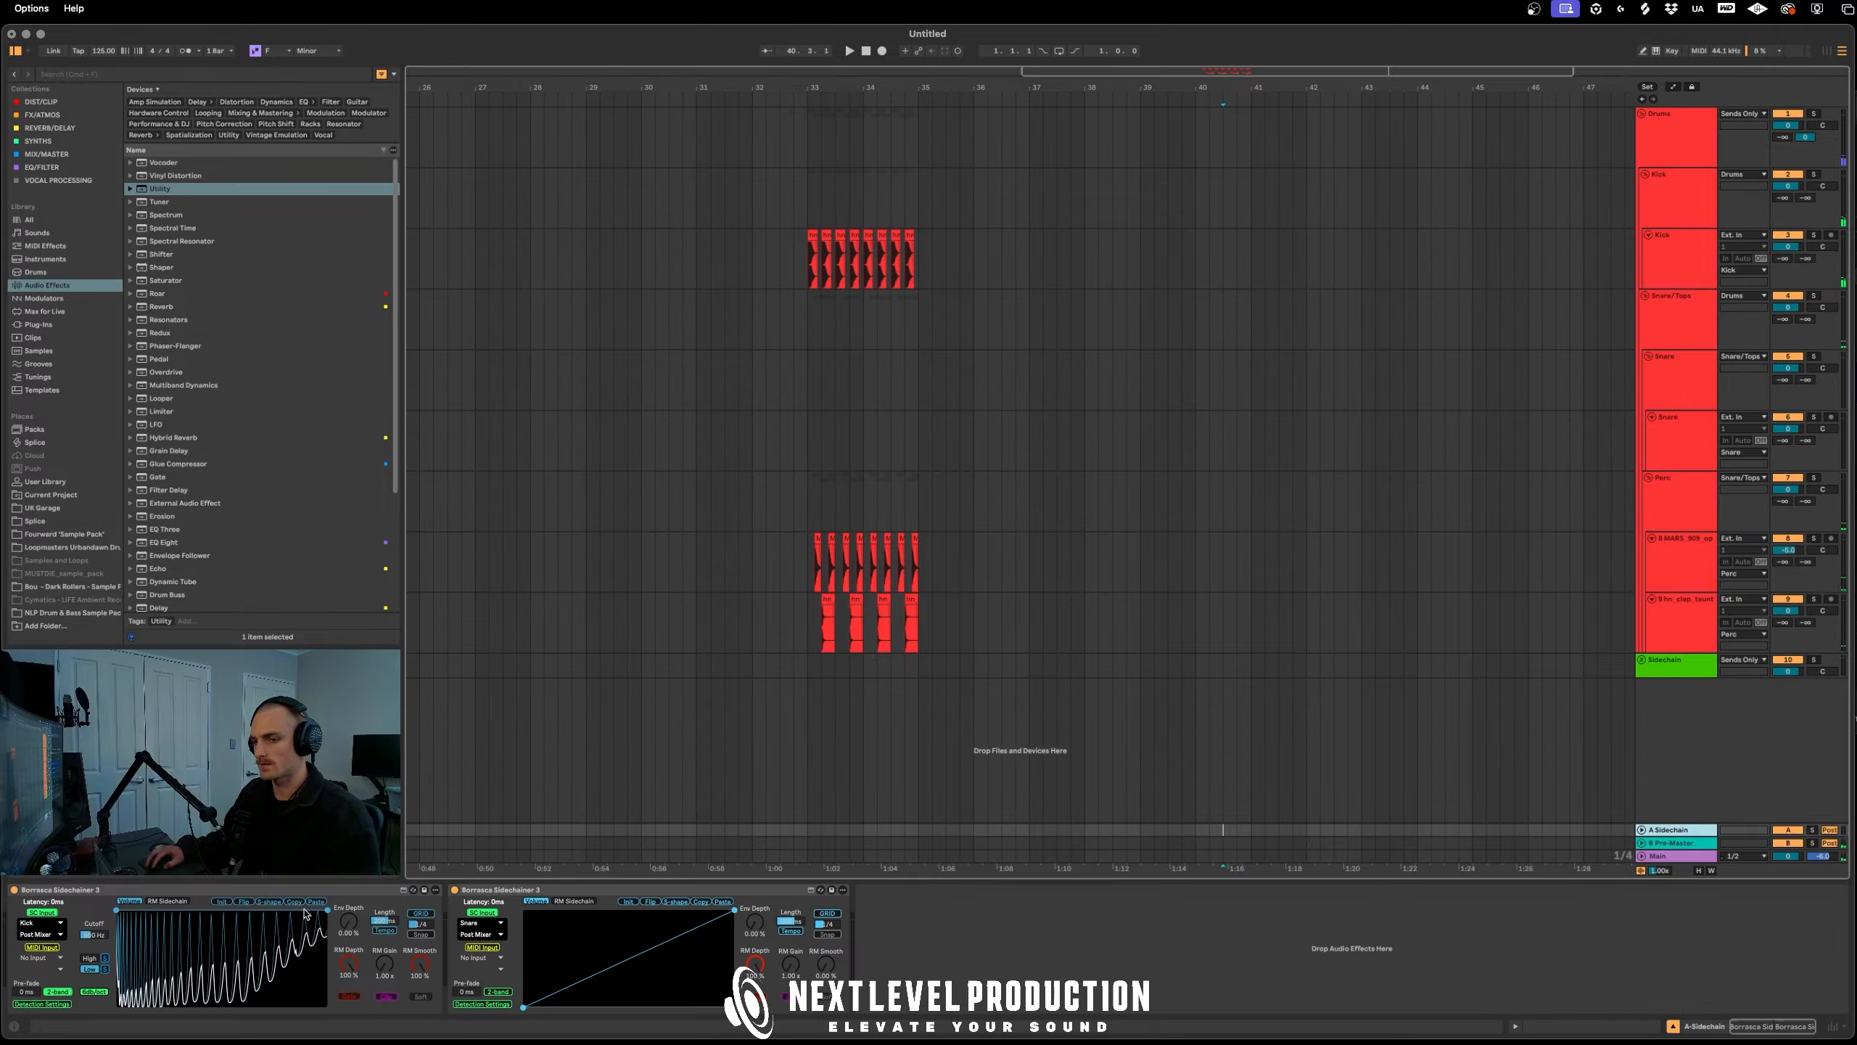
{"action": "left_click", "coordinate": [169, 903]}
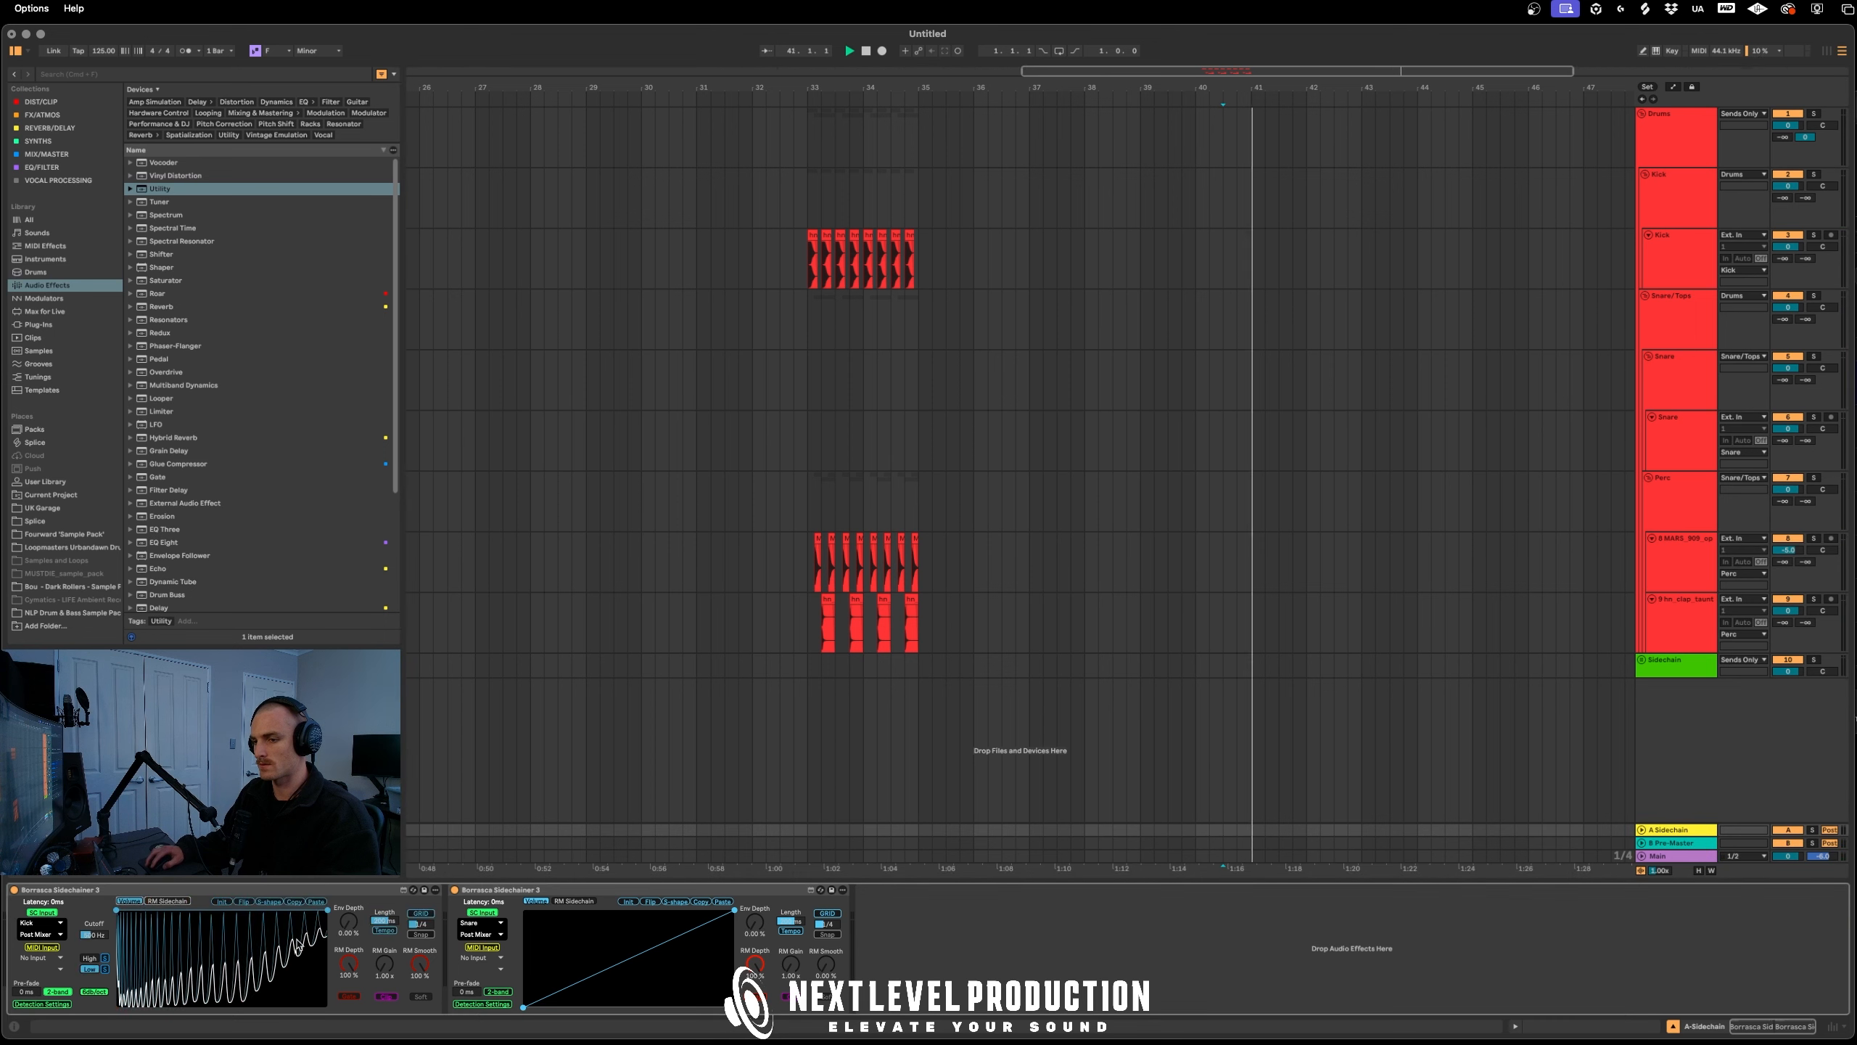
{"action": "mouse_move", "coordinate": [345, 949]}
{"action": "left_mouse_down"}
{"action": "mouse_move", "coordinate": [349, 965]}
{"action": "mouse_move", "coordinate": [361, 948]}
{"action": "left_mouse_up"}
{"action": "left_click", "coordinate": [971, 408]}
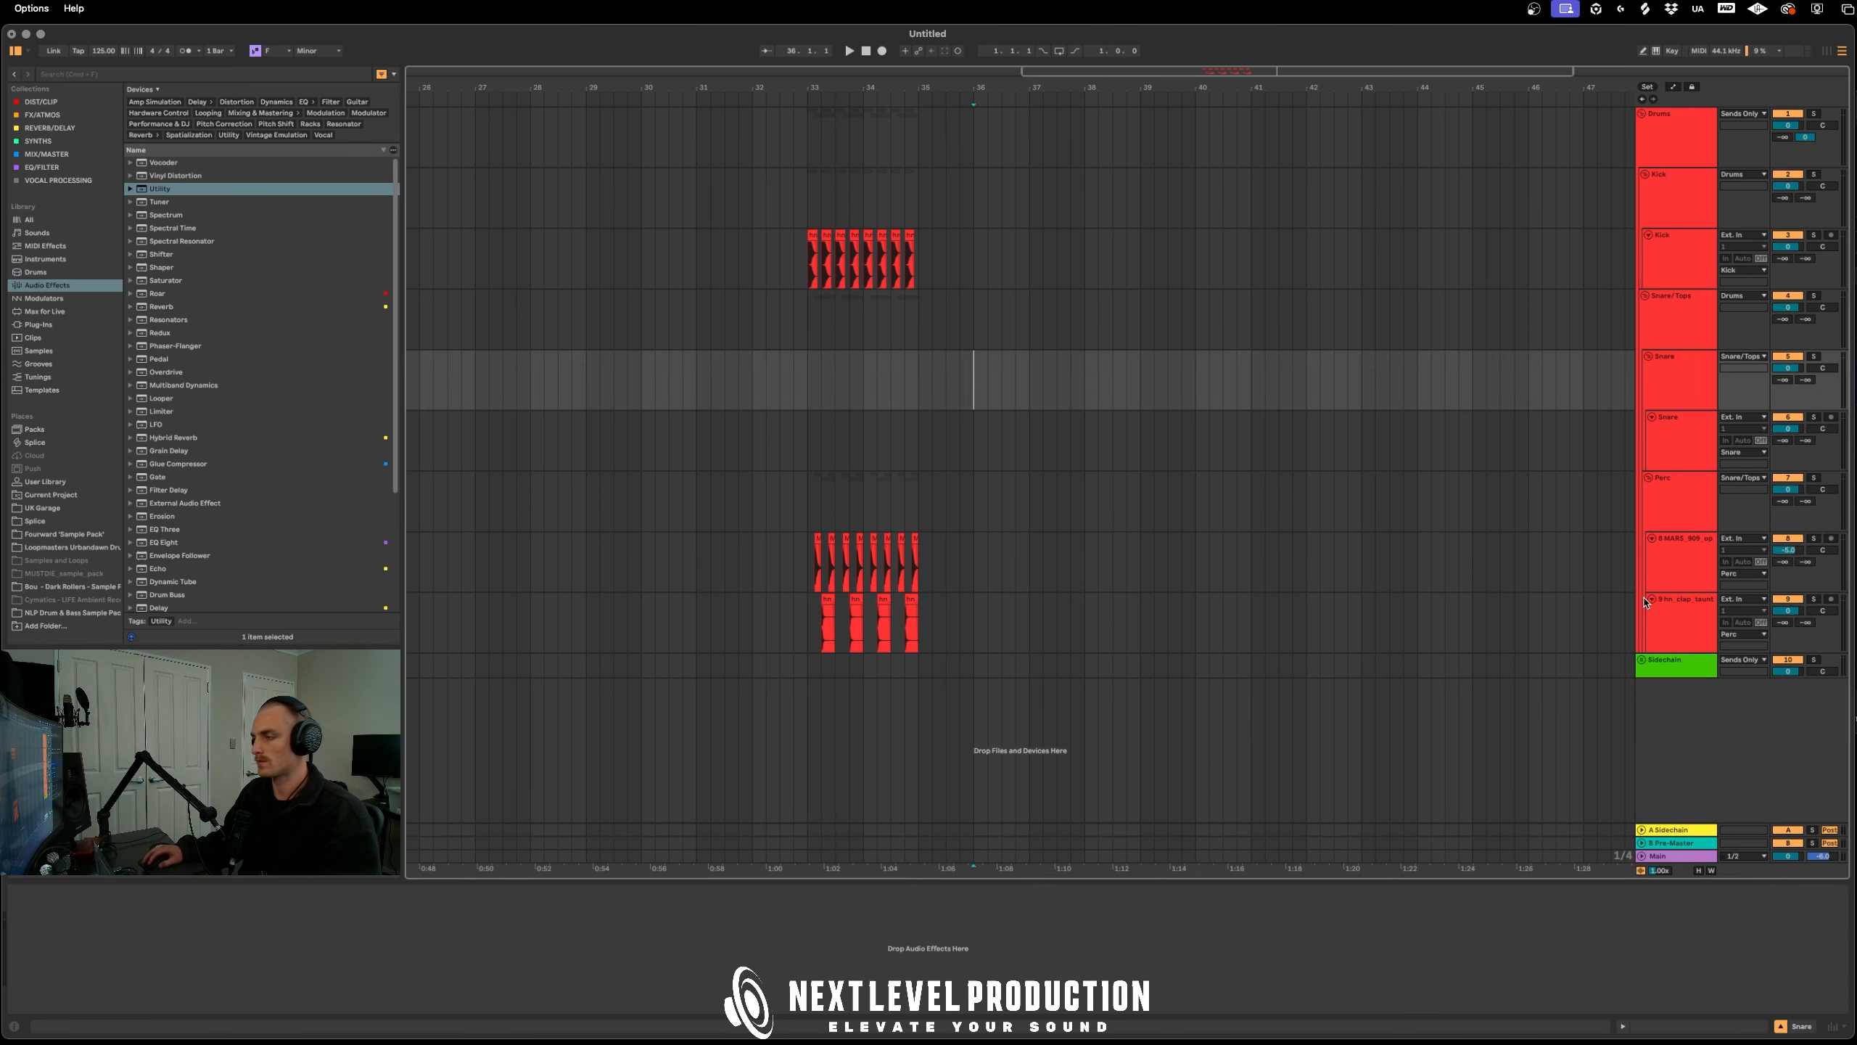
Switch to Splice, browse the Percussion instrument category and filter its samples by house
{"action": "key", "text": "super+Tab"}
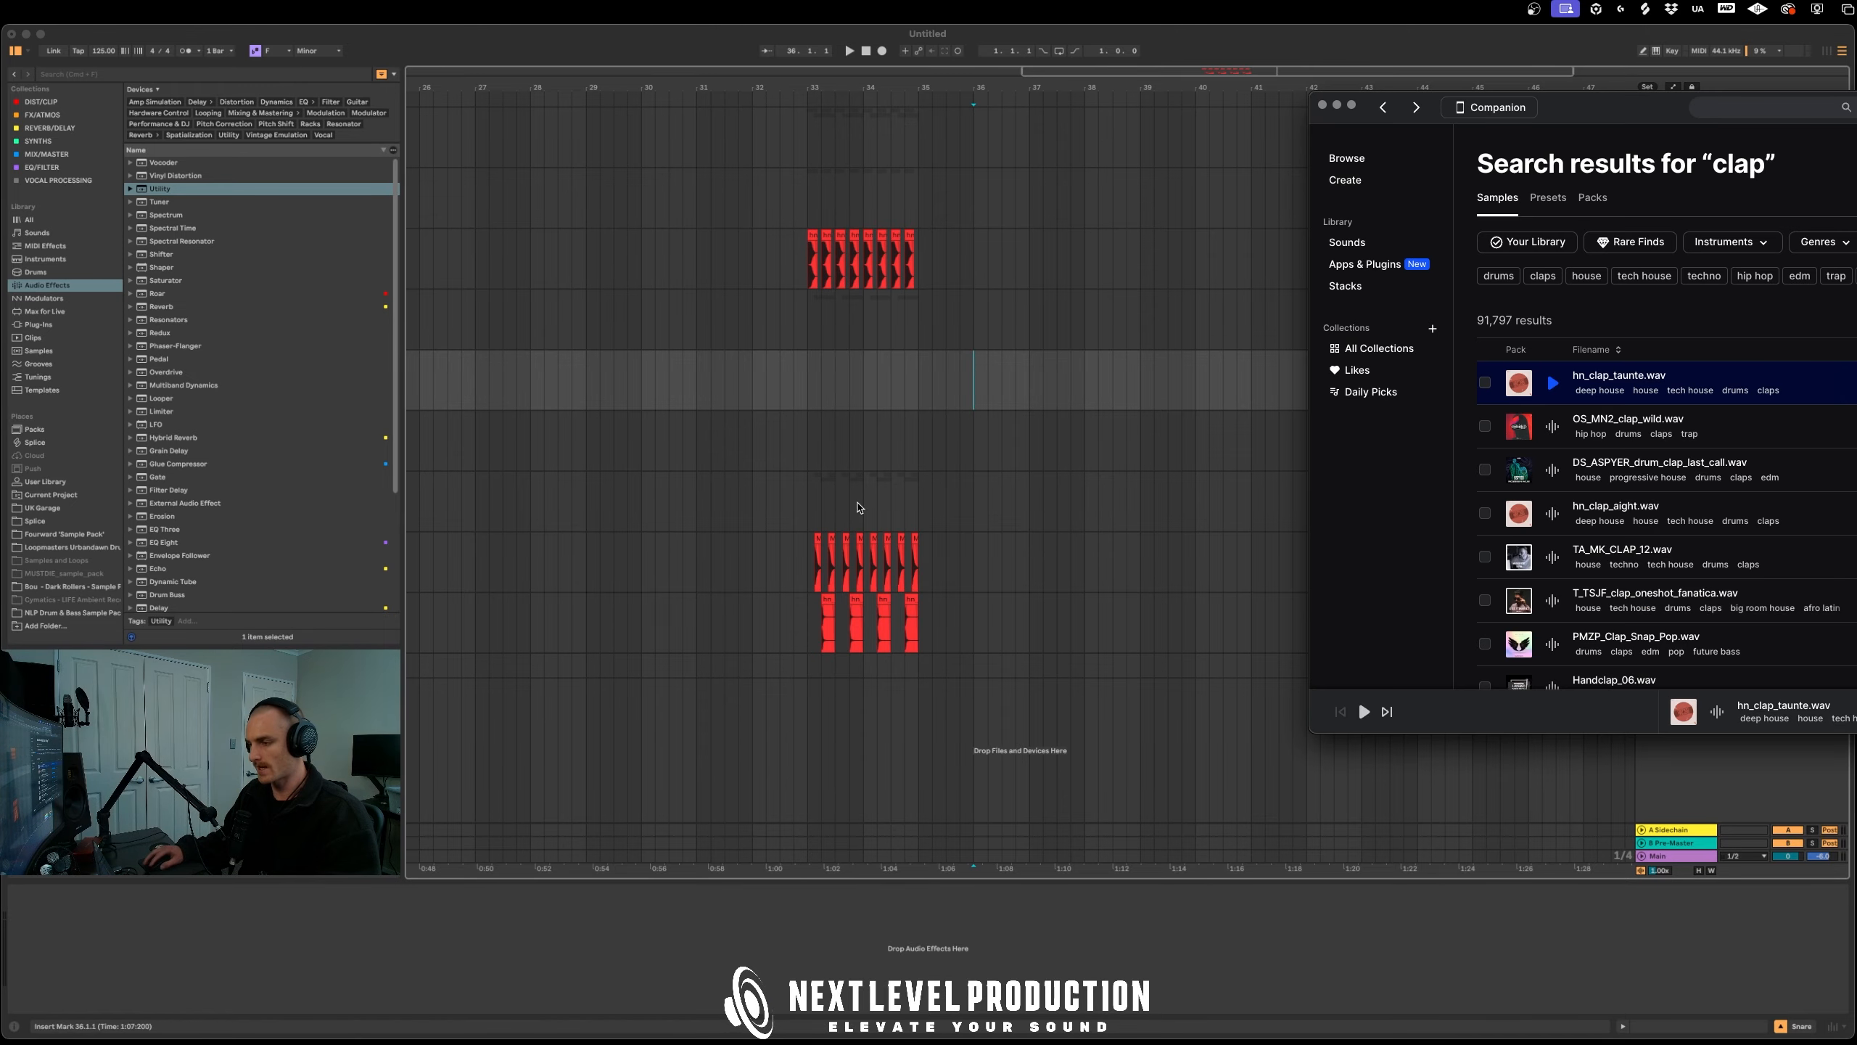
{"action": "left_click_drag", "start_coordinate": [1683, 111], "coordinate": [1032, 120]}
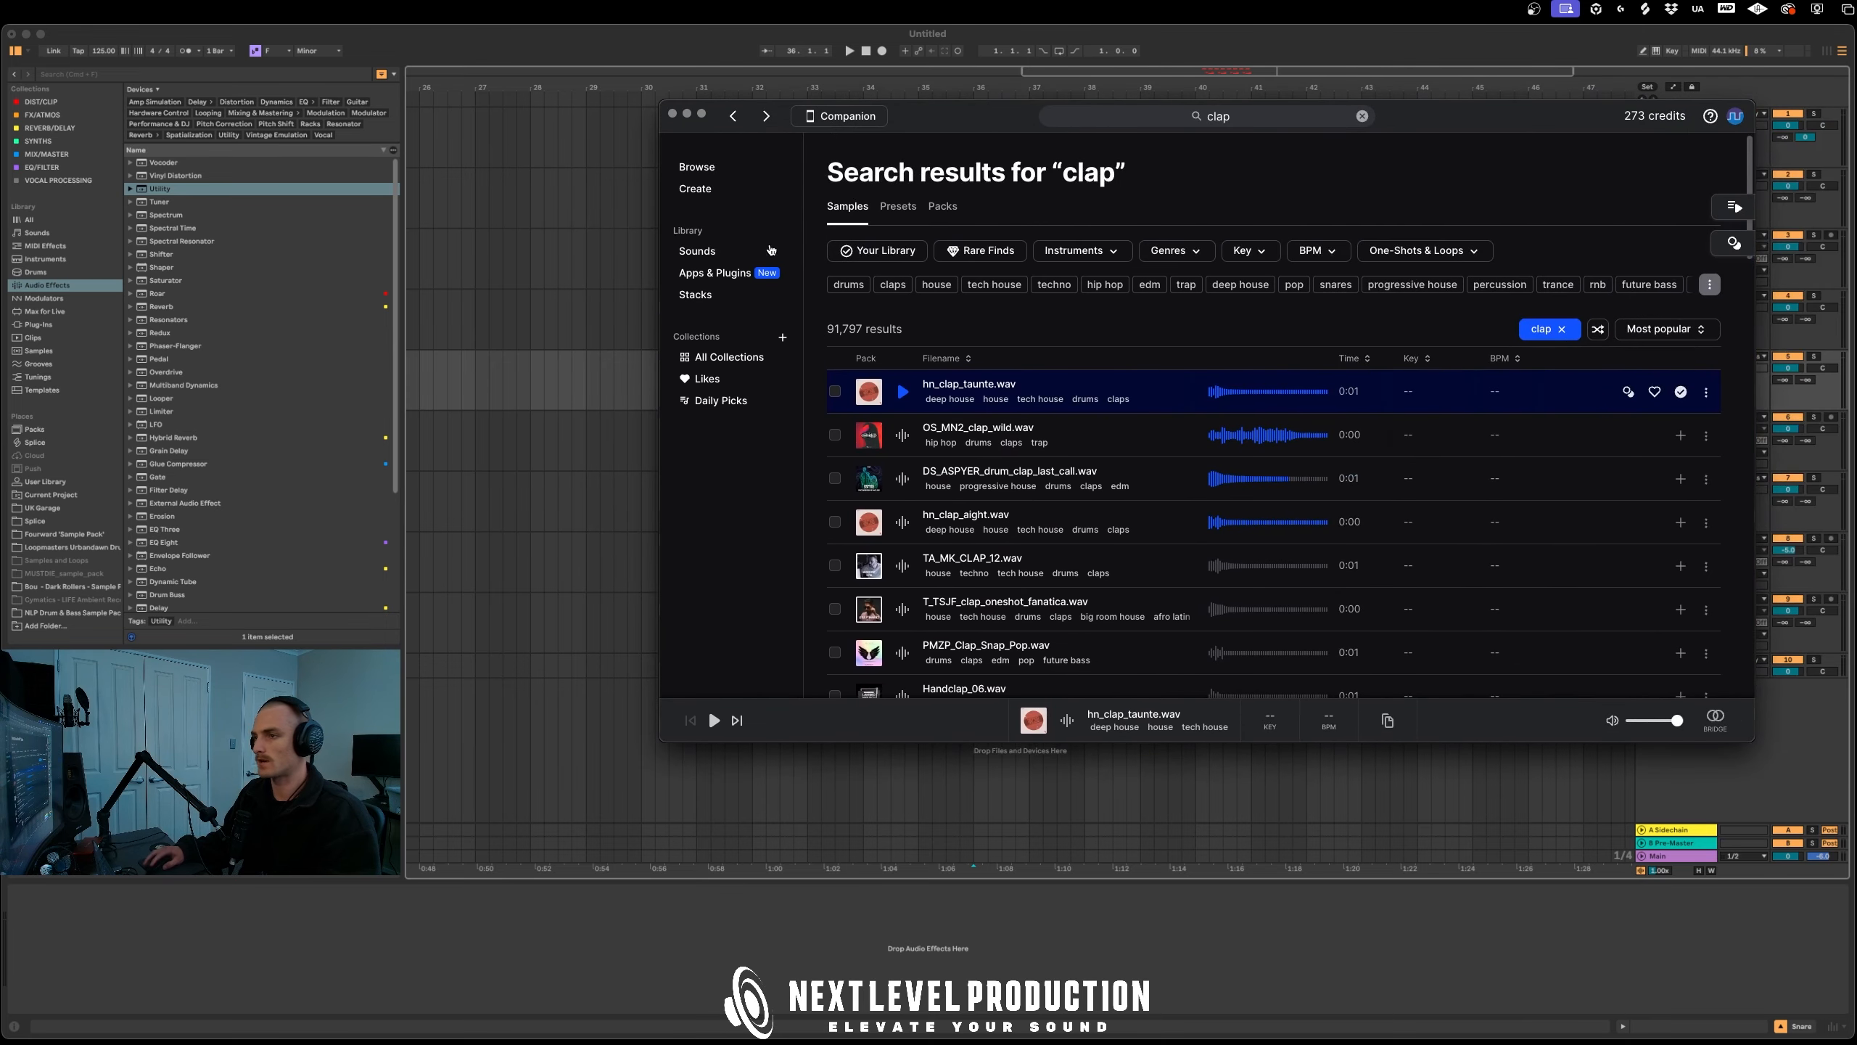
{"action": "left_click", "coordinate": [708, 258]}
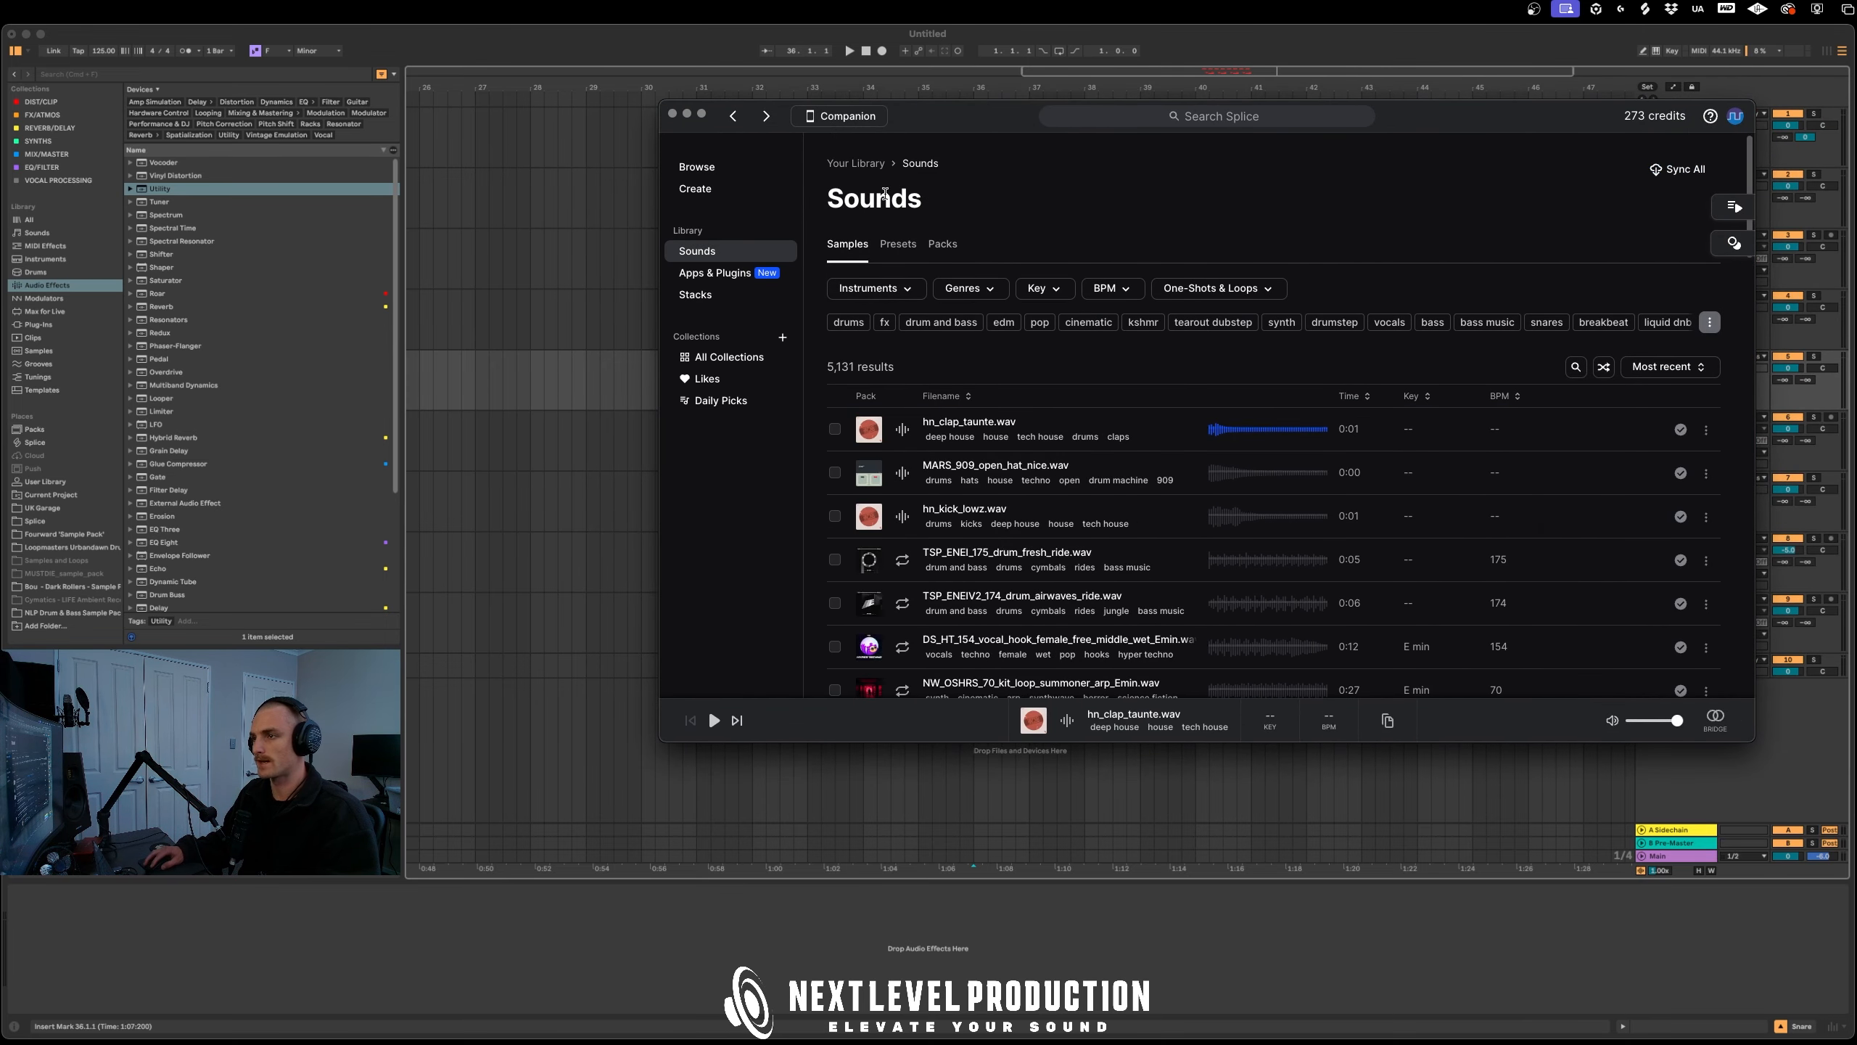
{"action": "left_click", "coordinate": [730, 169]}
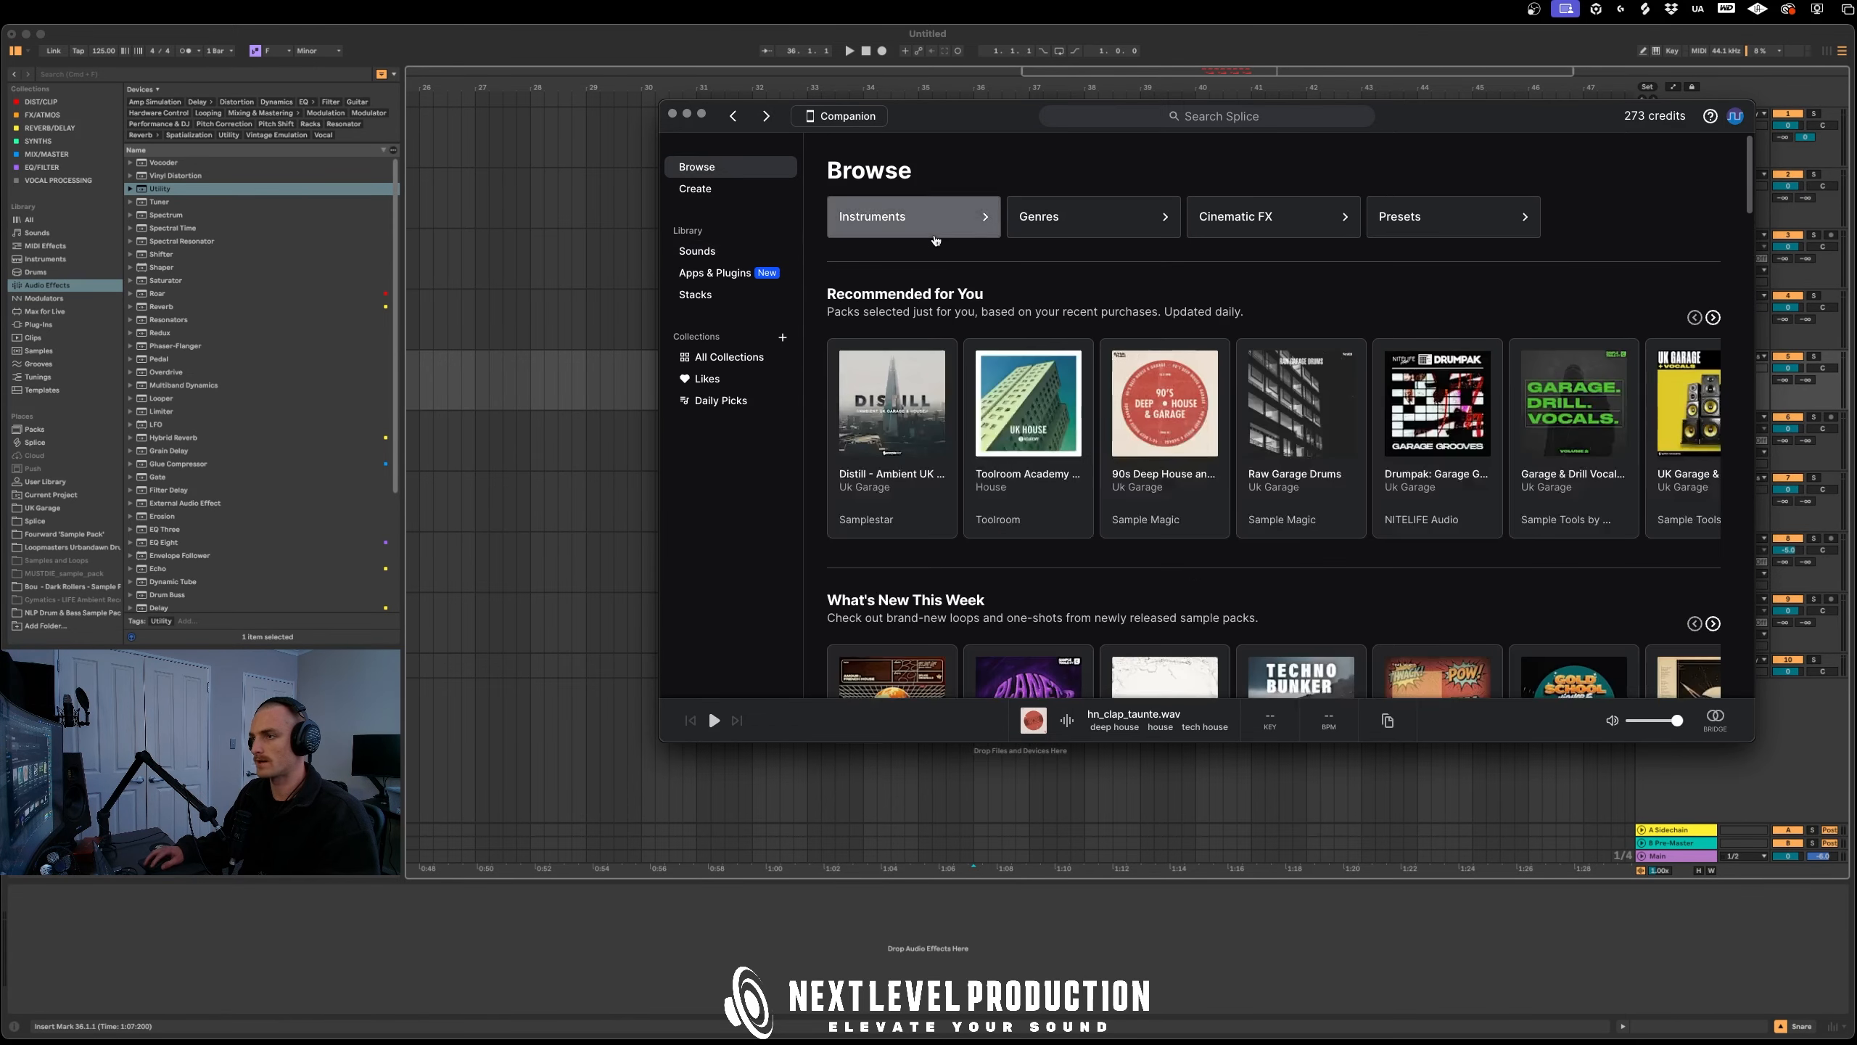
{"action": "left_click", "coordinate": [906, 216]}
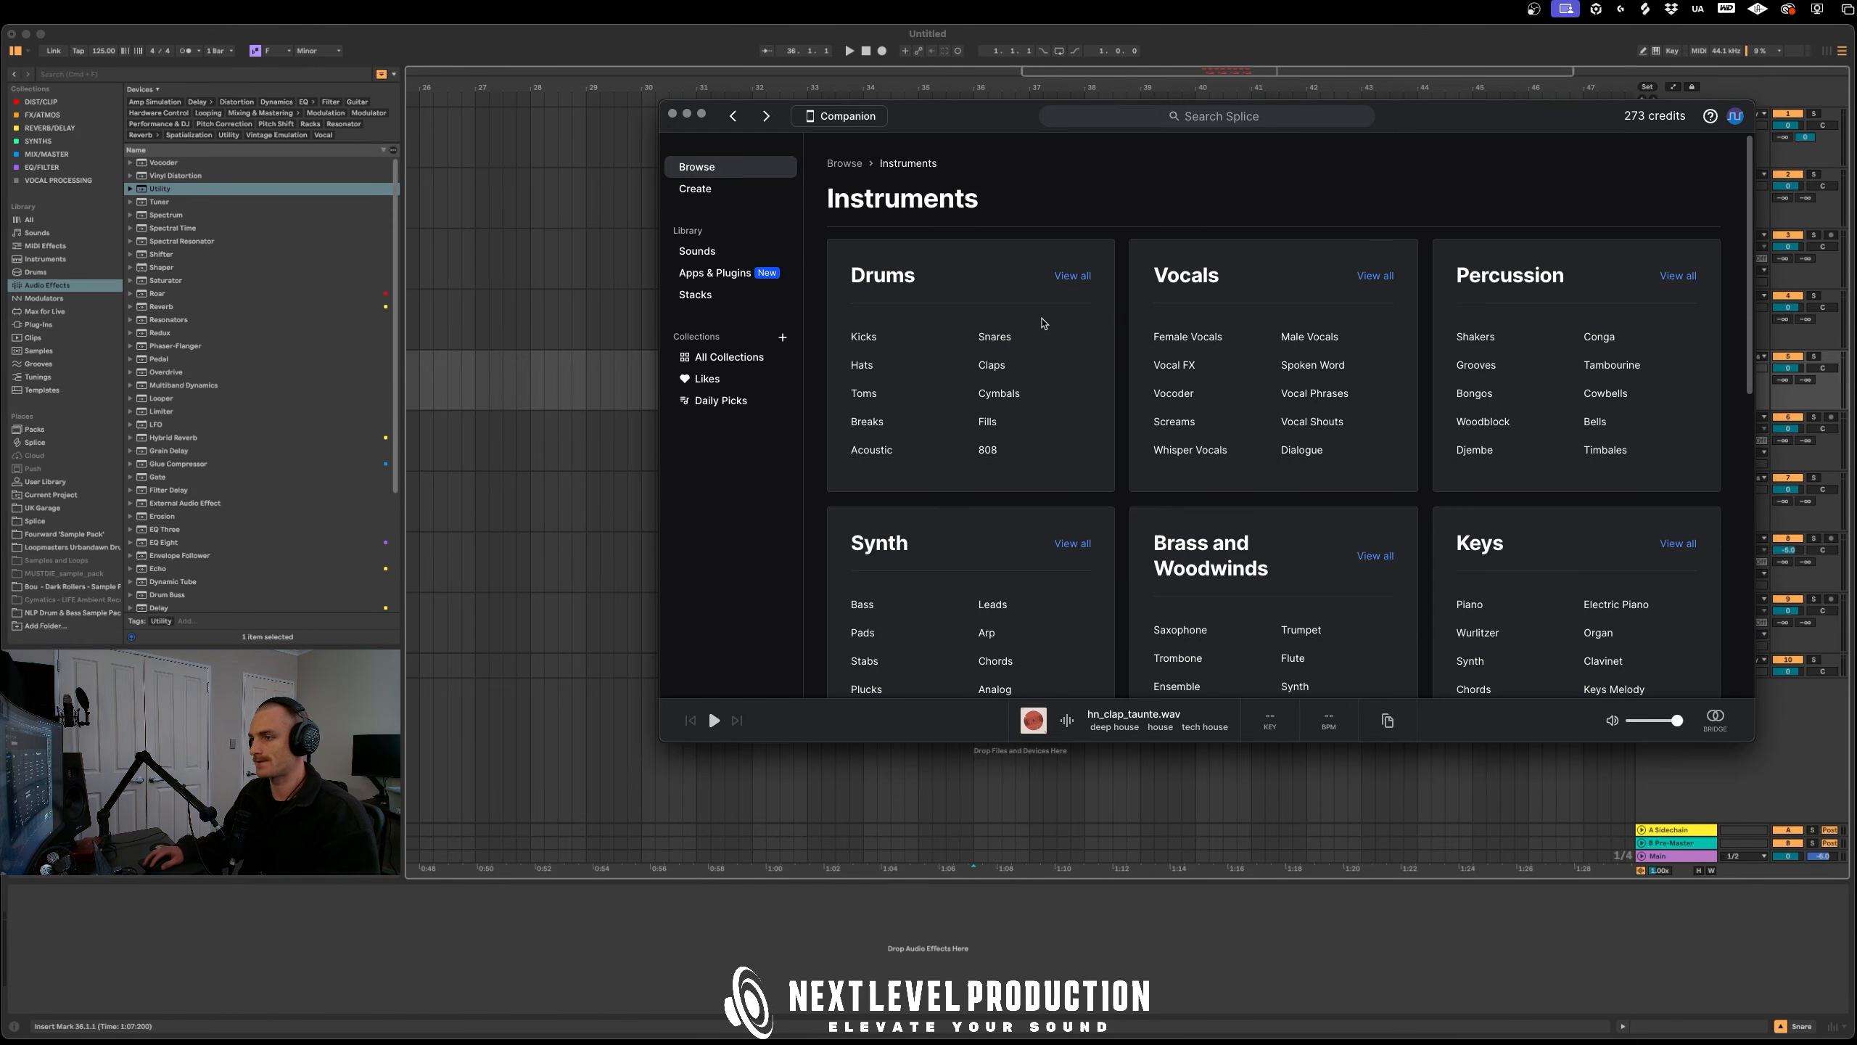
{"action": "left_click", "coordinate": [1678, 276]}
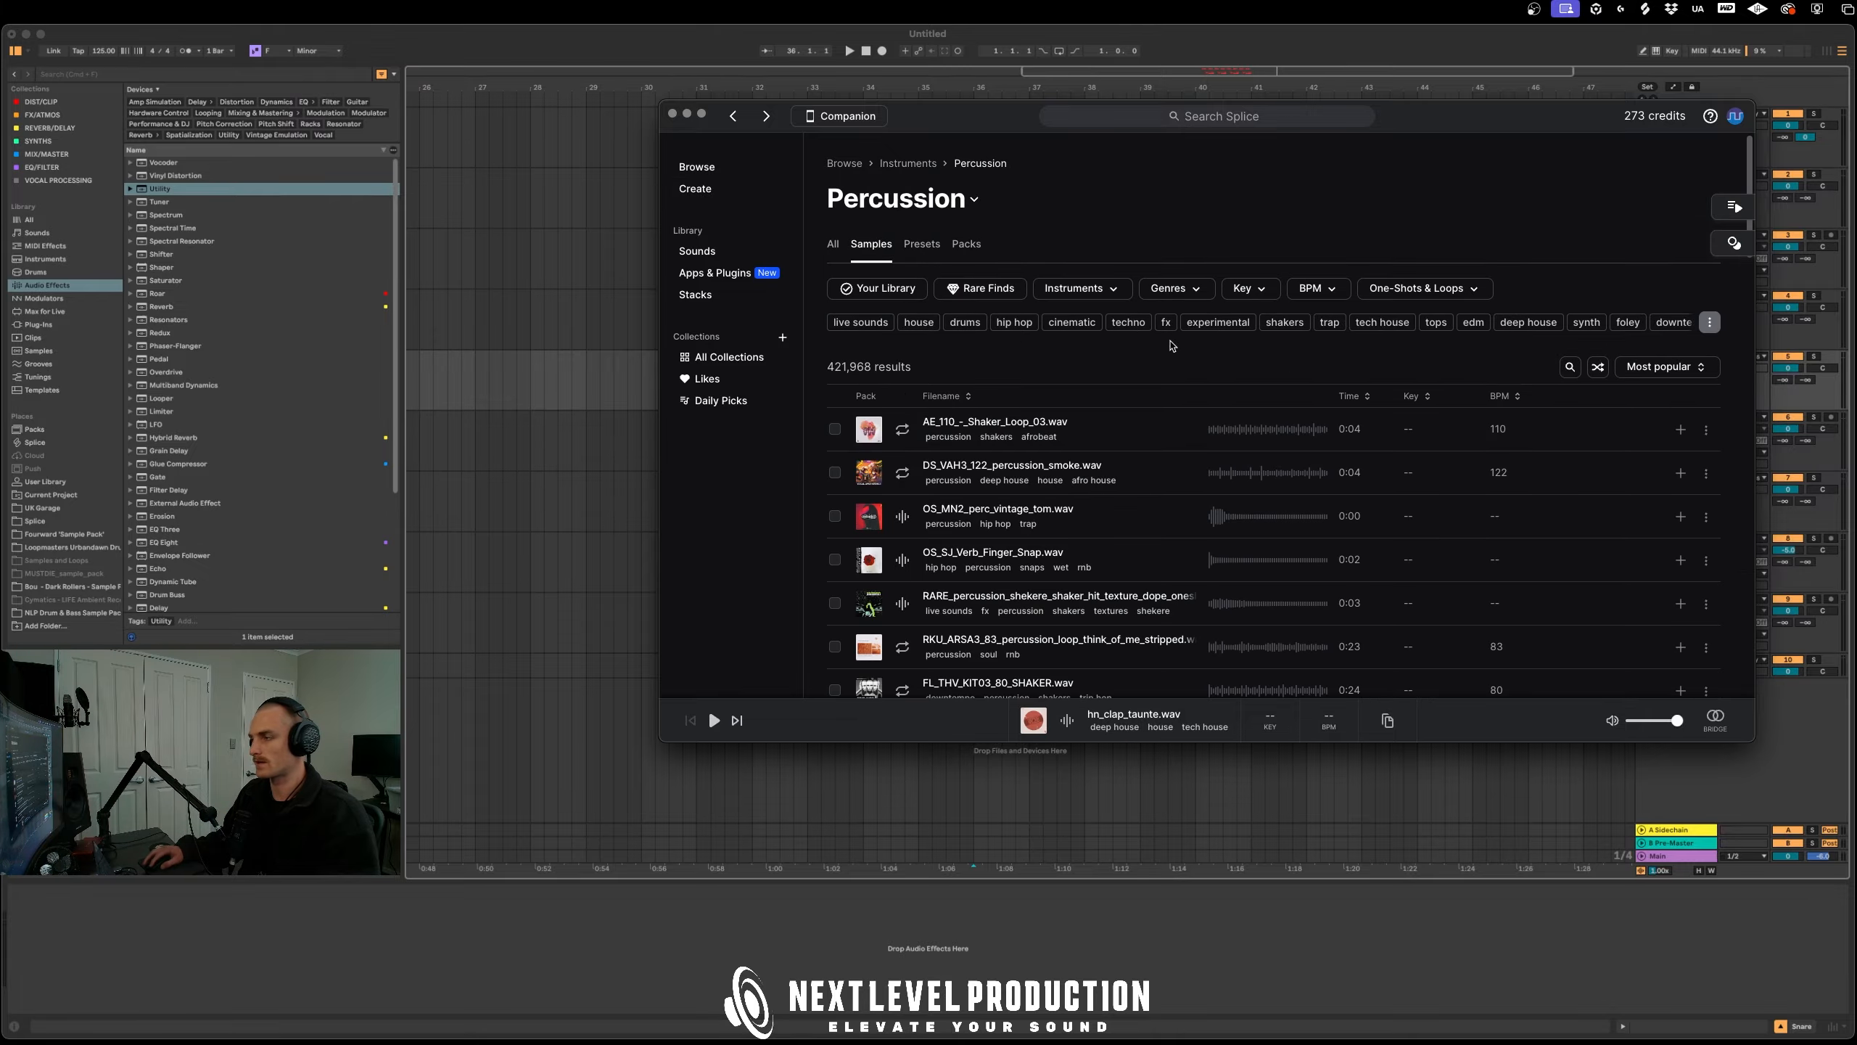
{"action": "left_click", "coordinate": [919, 322]}
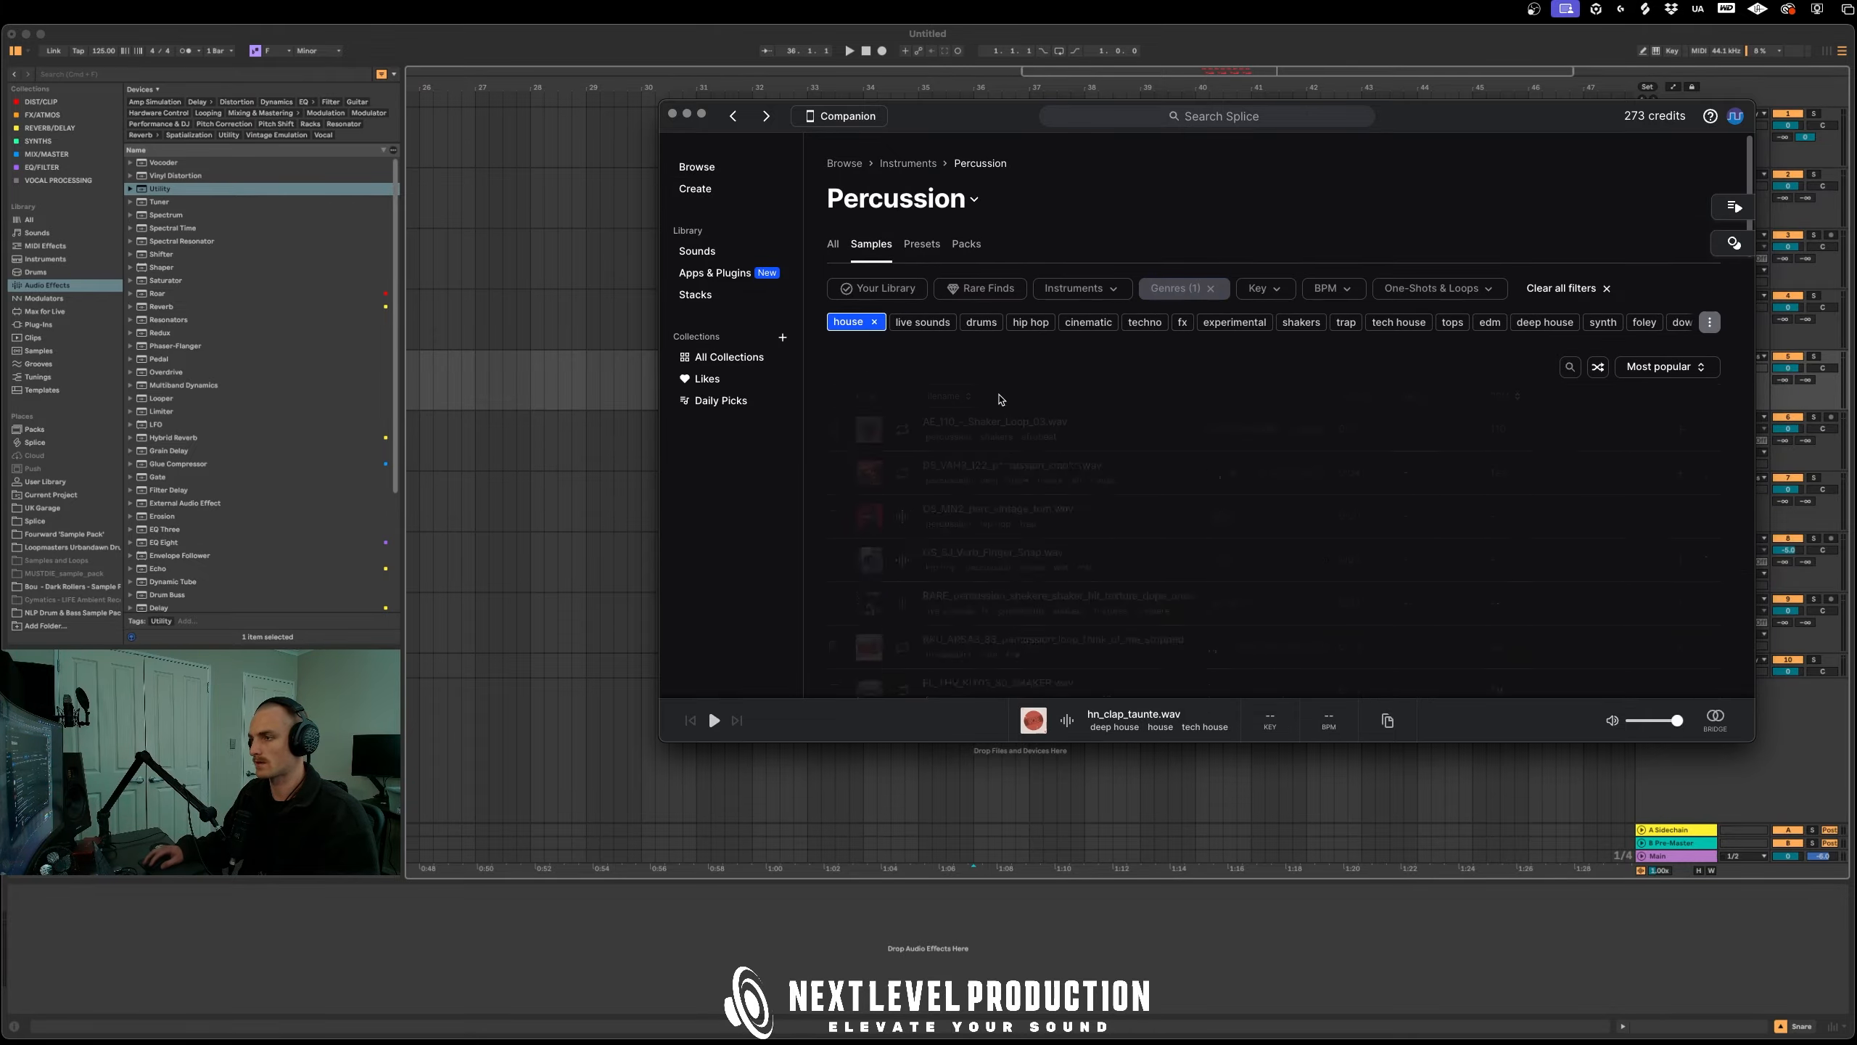
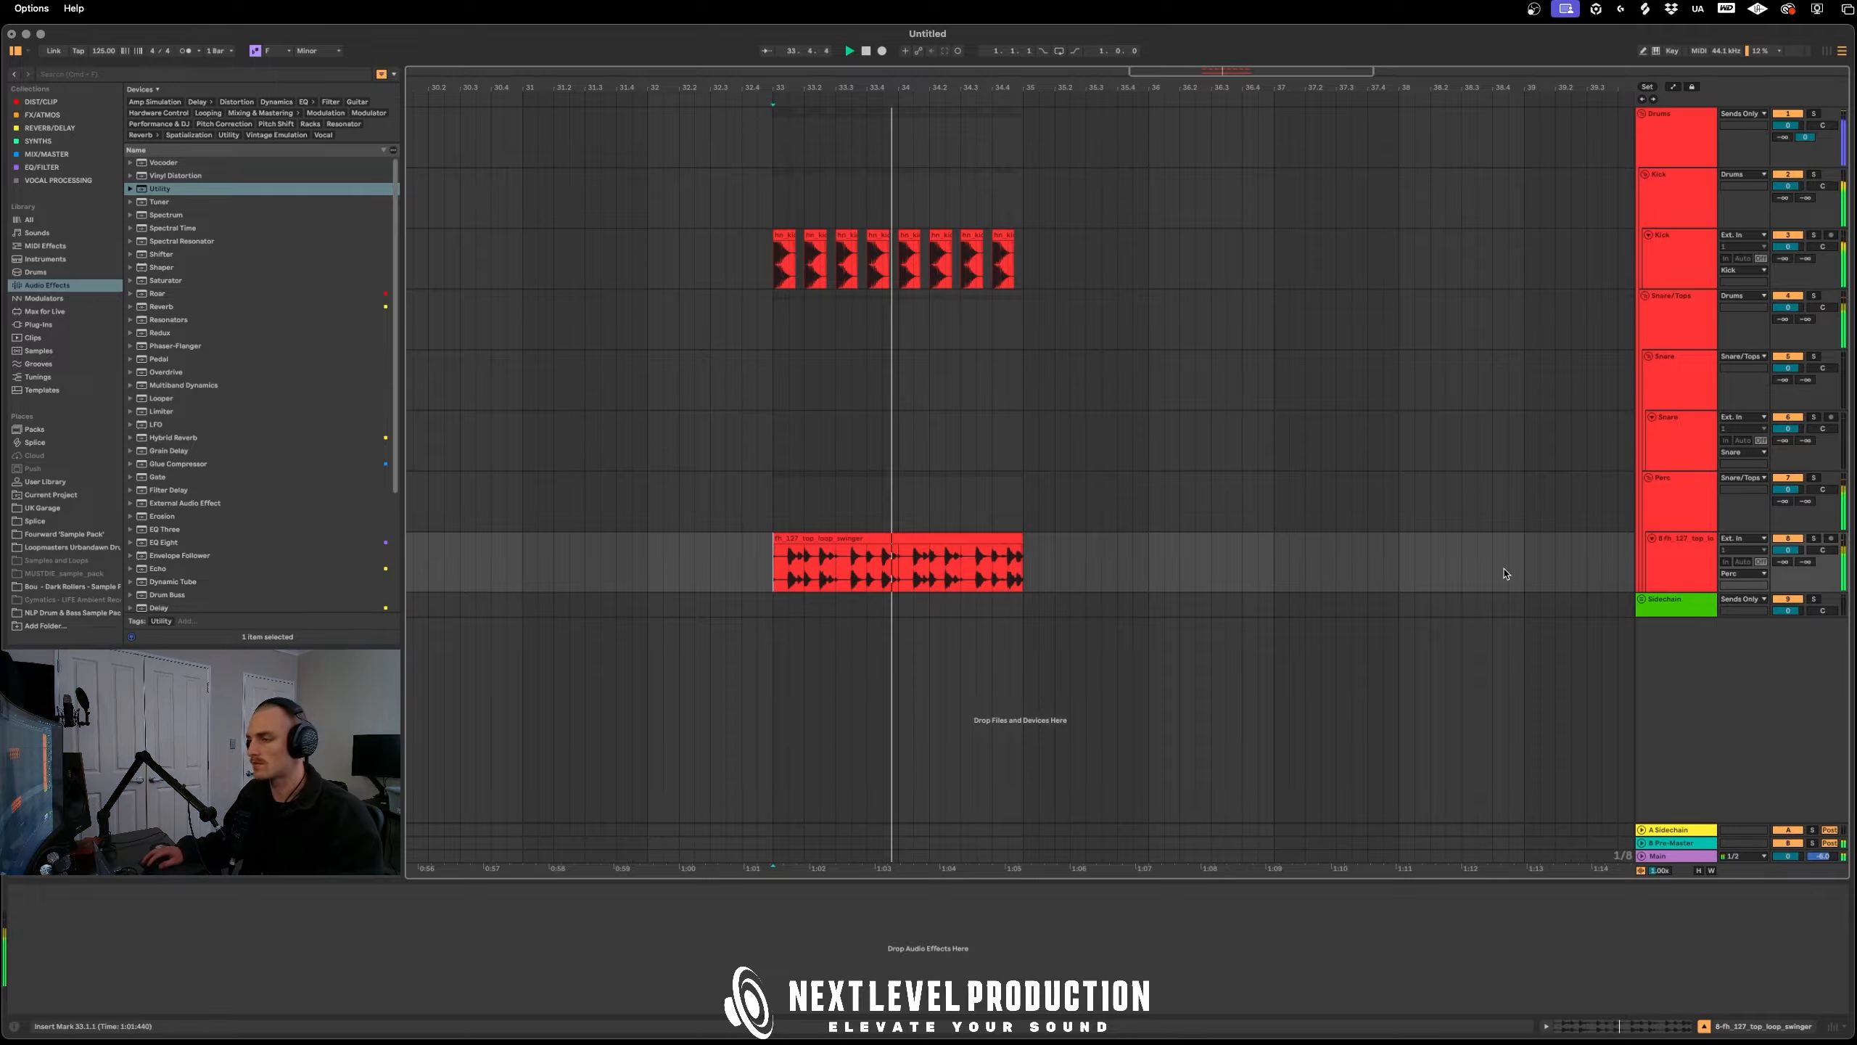
Lower the volume of the top loop track slightly while playing it together with the kick
{"action": "left_click_drag", "start_coordinate": [1788, 550], "coordinate": [1788, 560]}
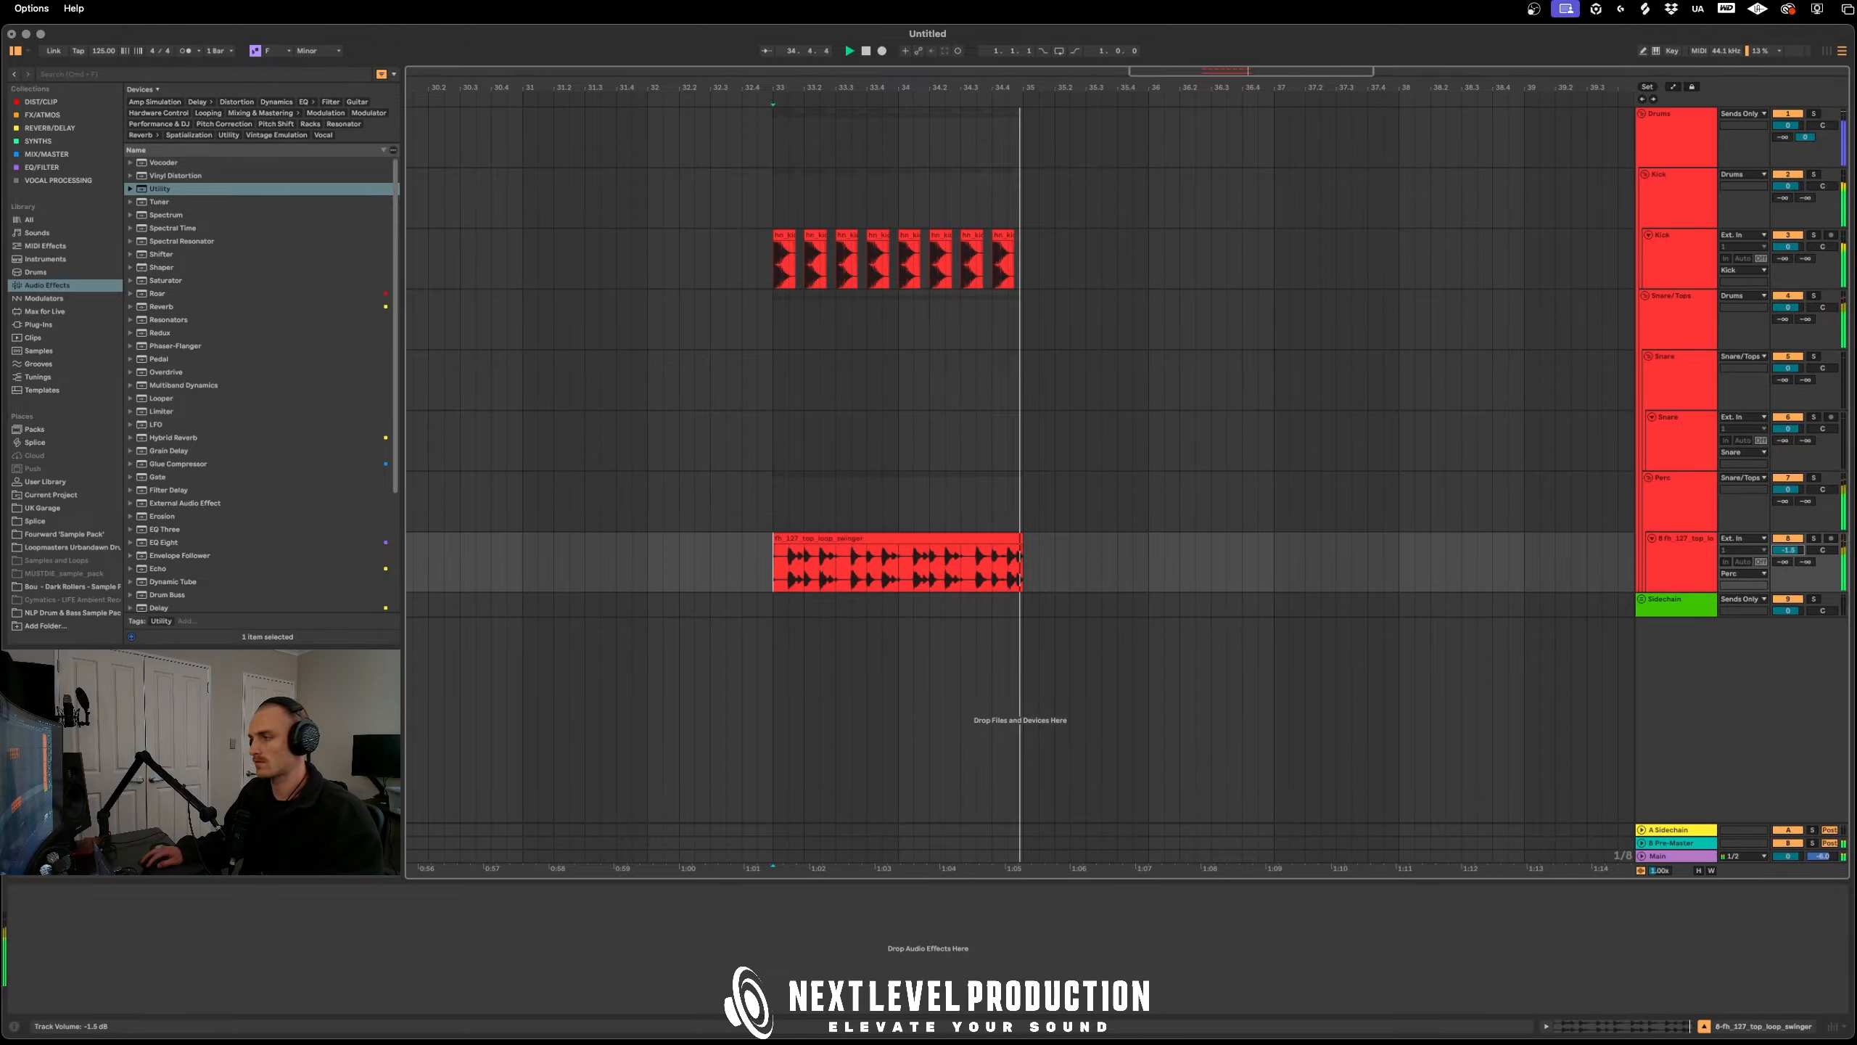
{"action": "key", "text": "space"}
{"action": "key", "text": "space"}
{"action": "scroll", "coordinate": [974, 615], "scroll_direction": "down", "scroll_amount": 3}
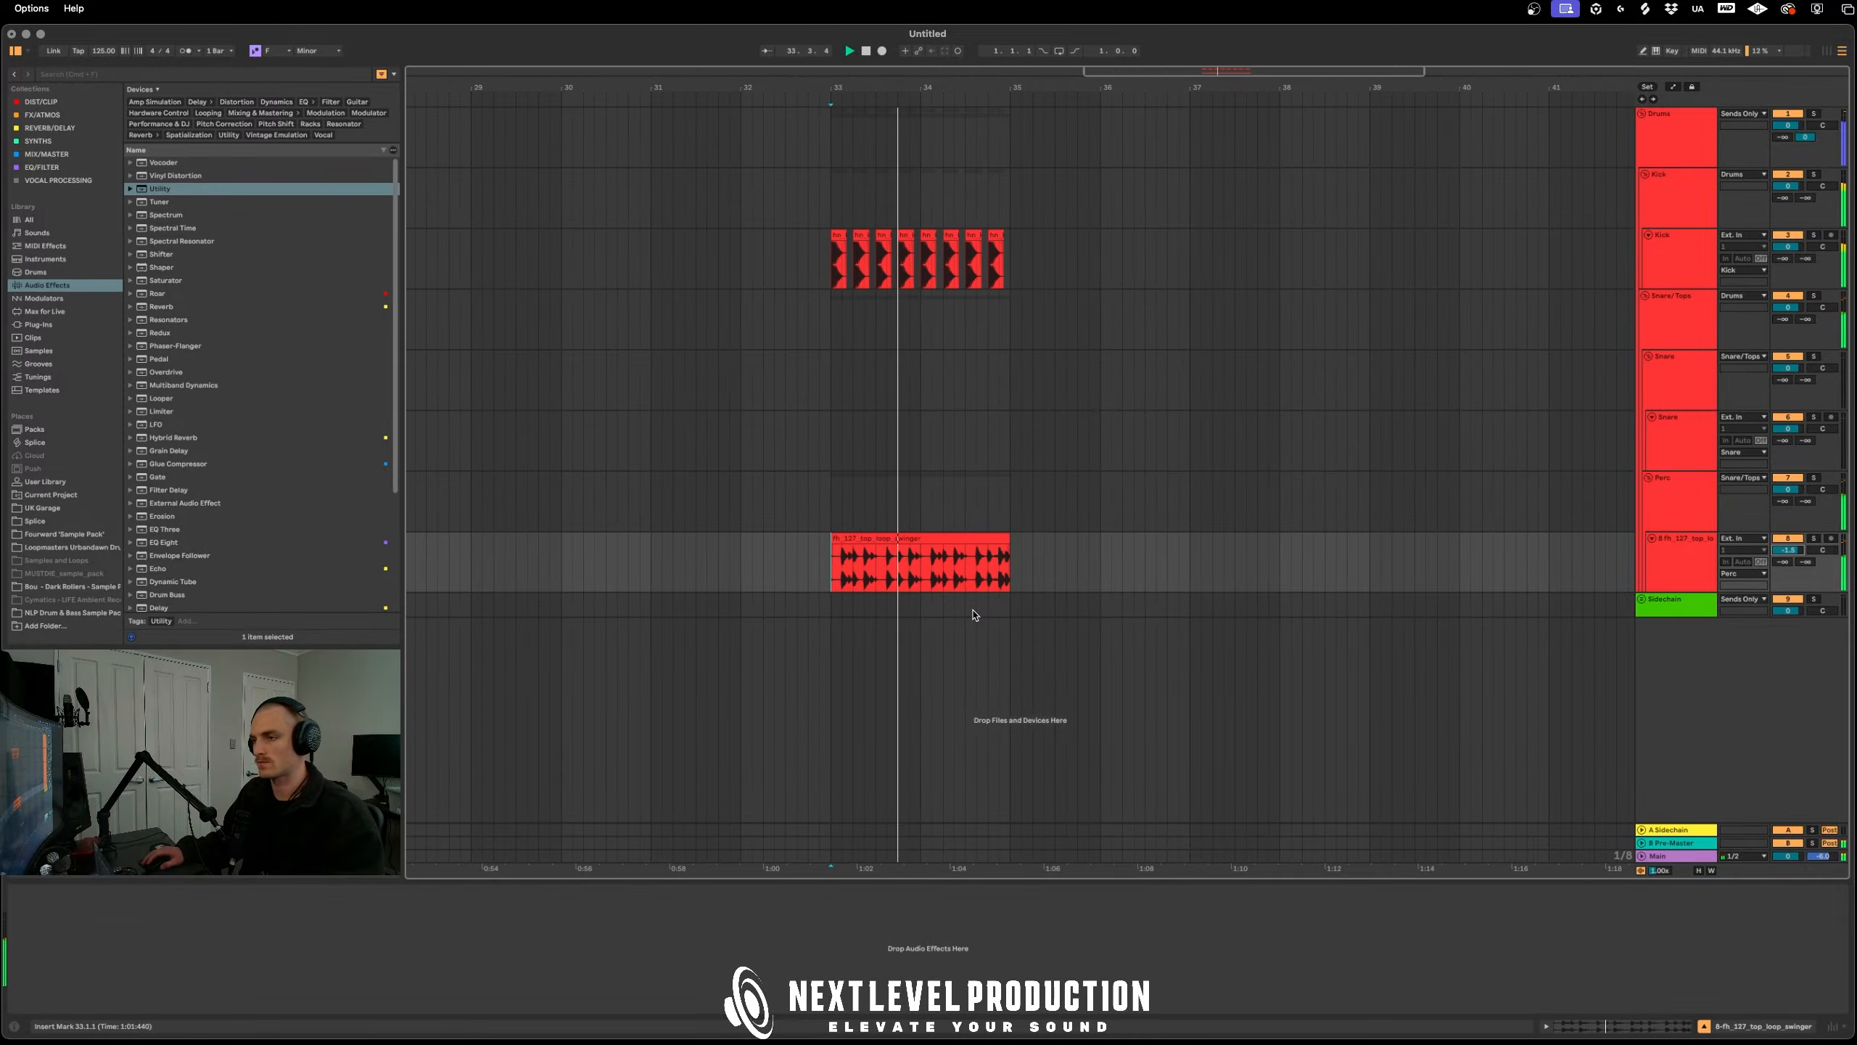
{"action": "left_click", "coordinate": [999, 571]}
{"action": "key", "text": "space"}
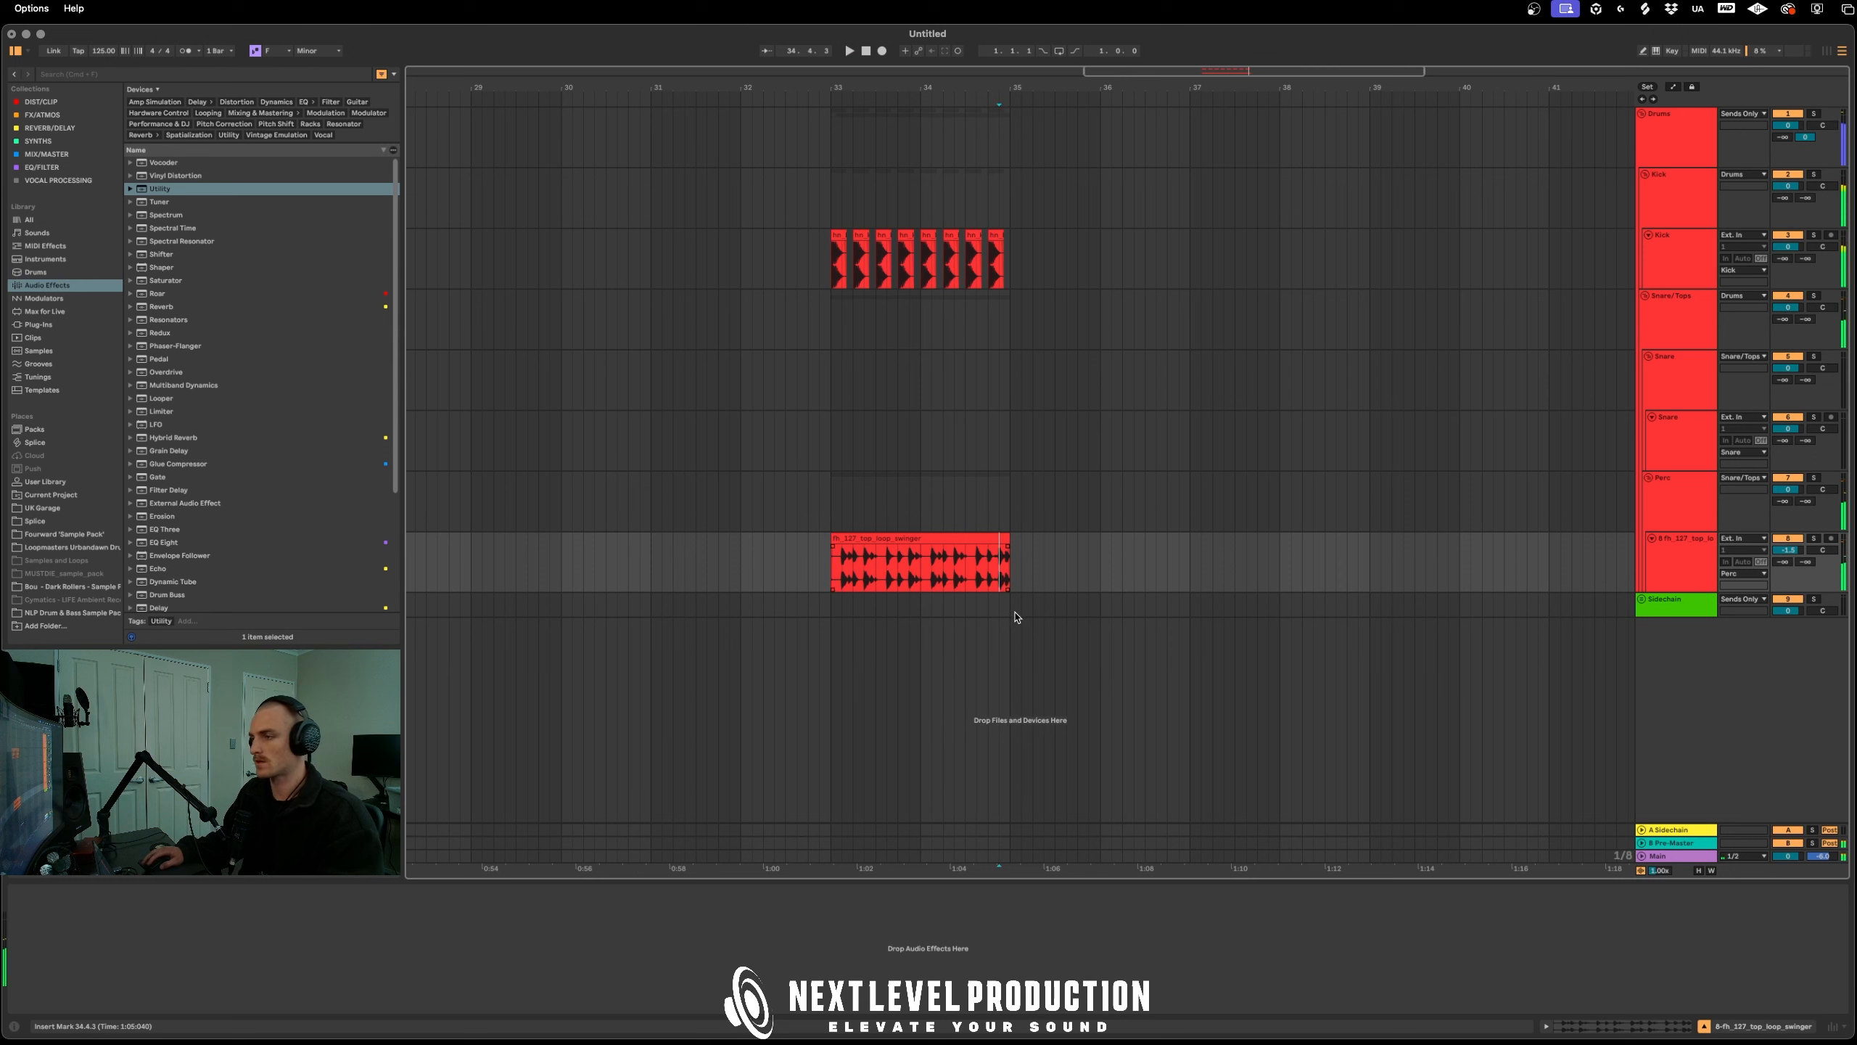
Select the two-bar kick and top loop section from bar 33 and duplicate it three times up to bar 41
{"action": "left_click", "coordinate": [968, 538]}
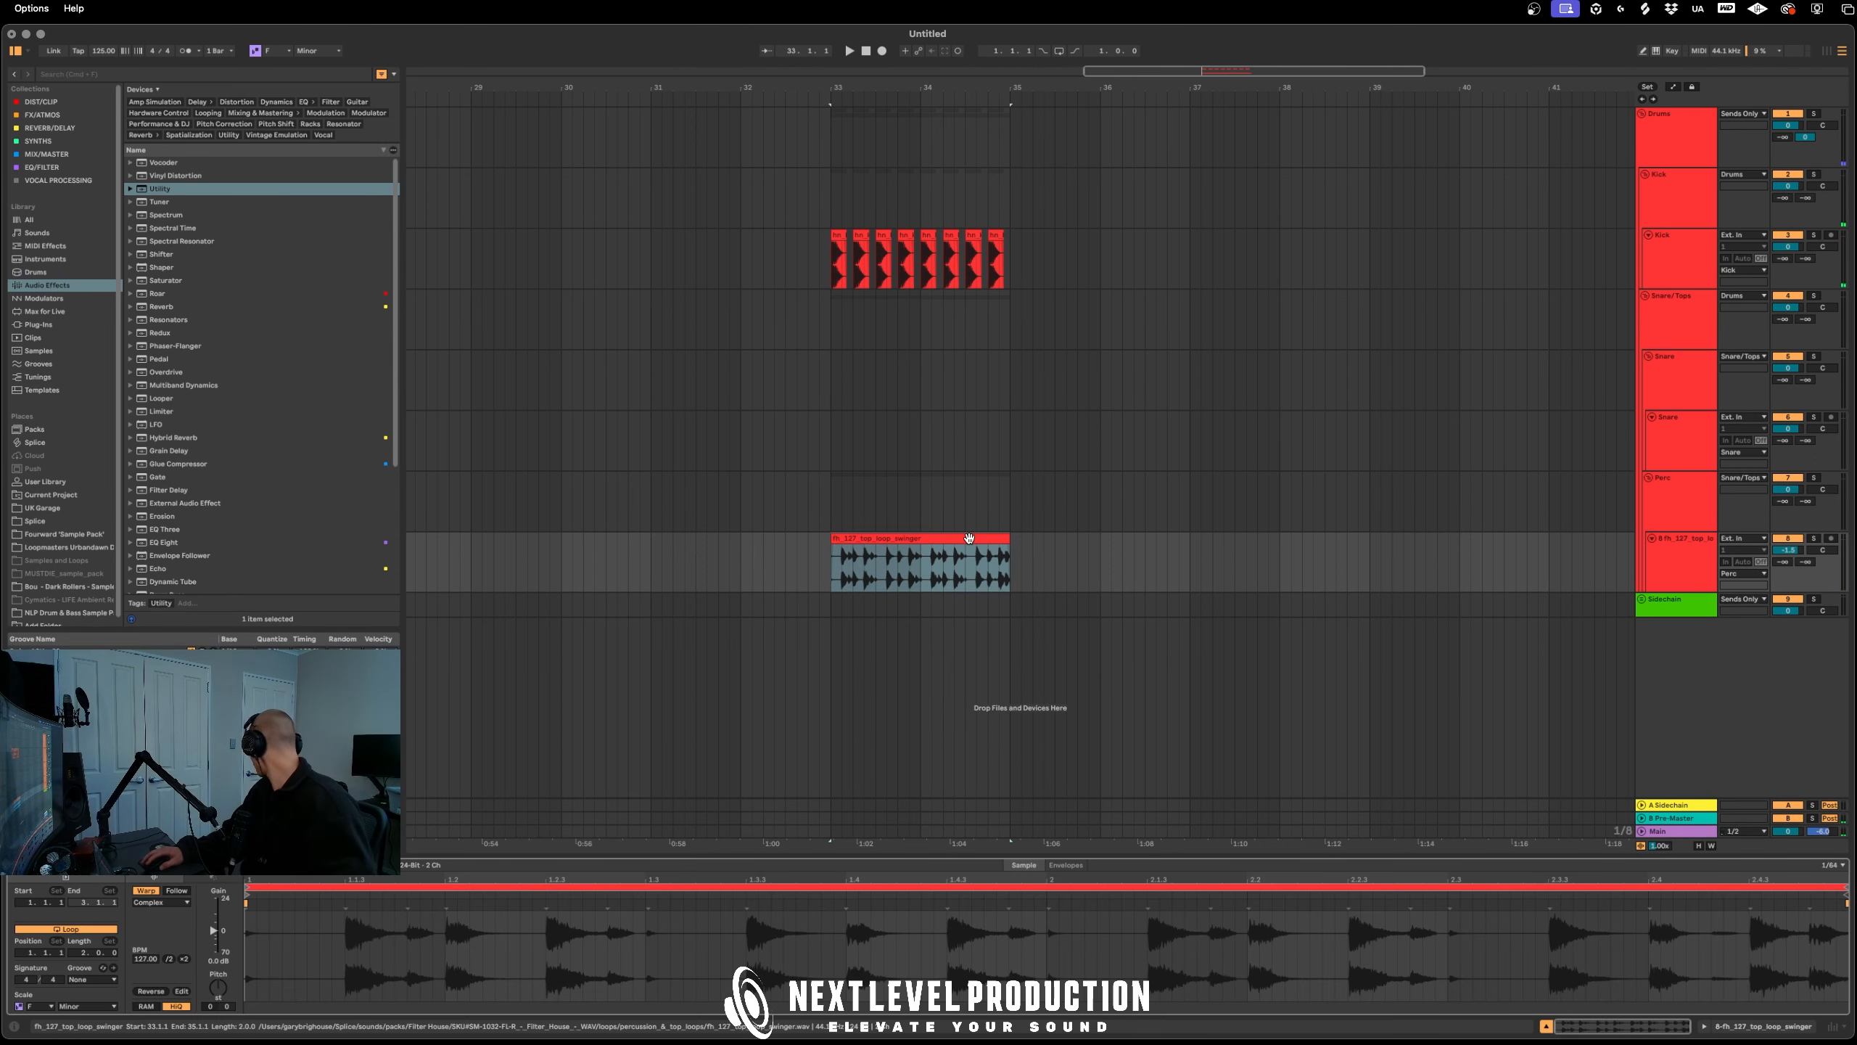
{"action": "left_click", "coordinate": [1002, 573]}
{"action": "scroll", "coordinate": [994, 573], "scroll_direction": "down", "scroll_amount": 1}
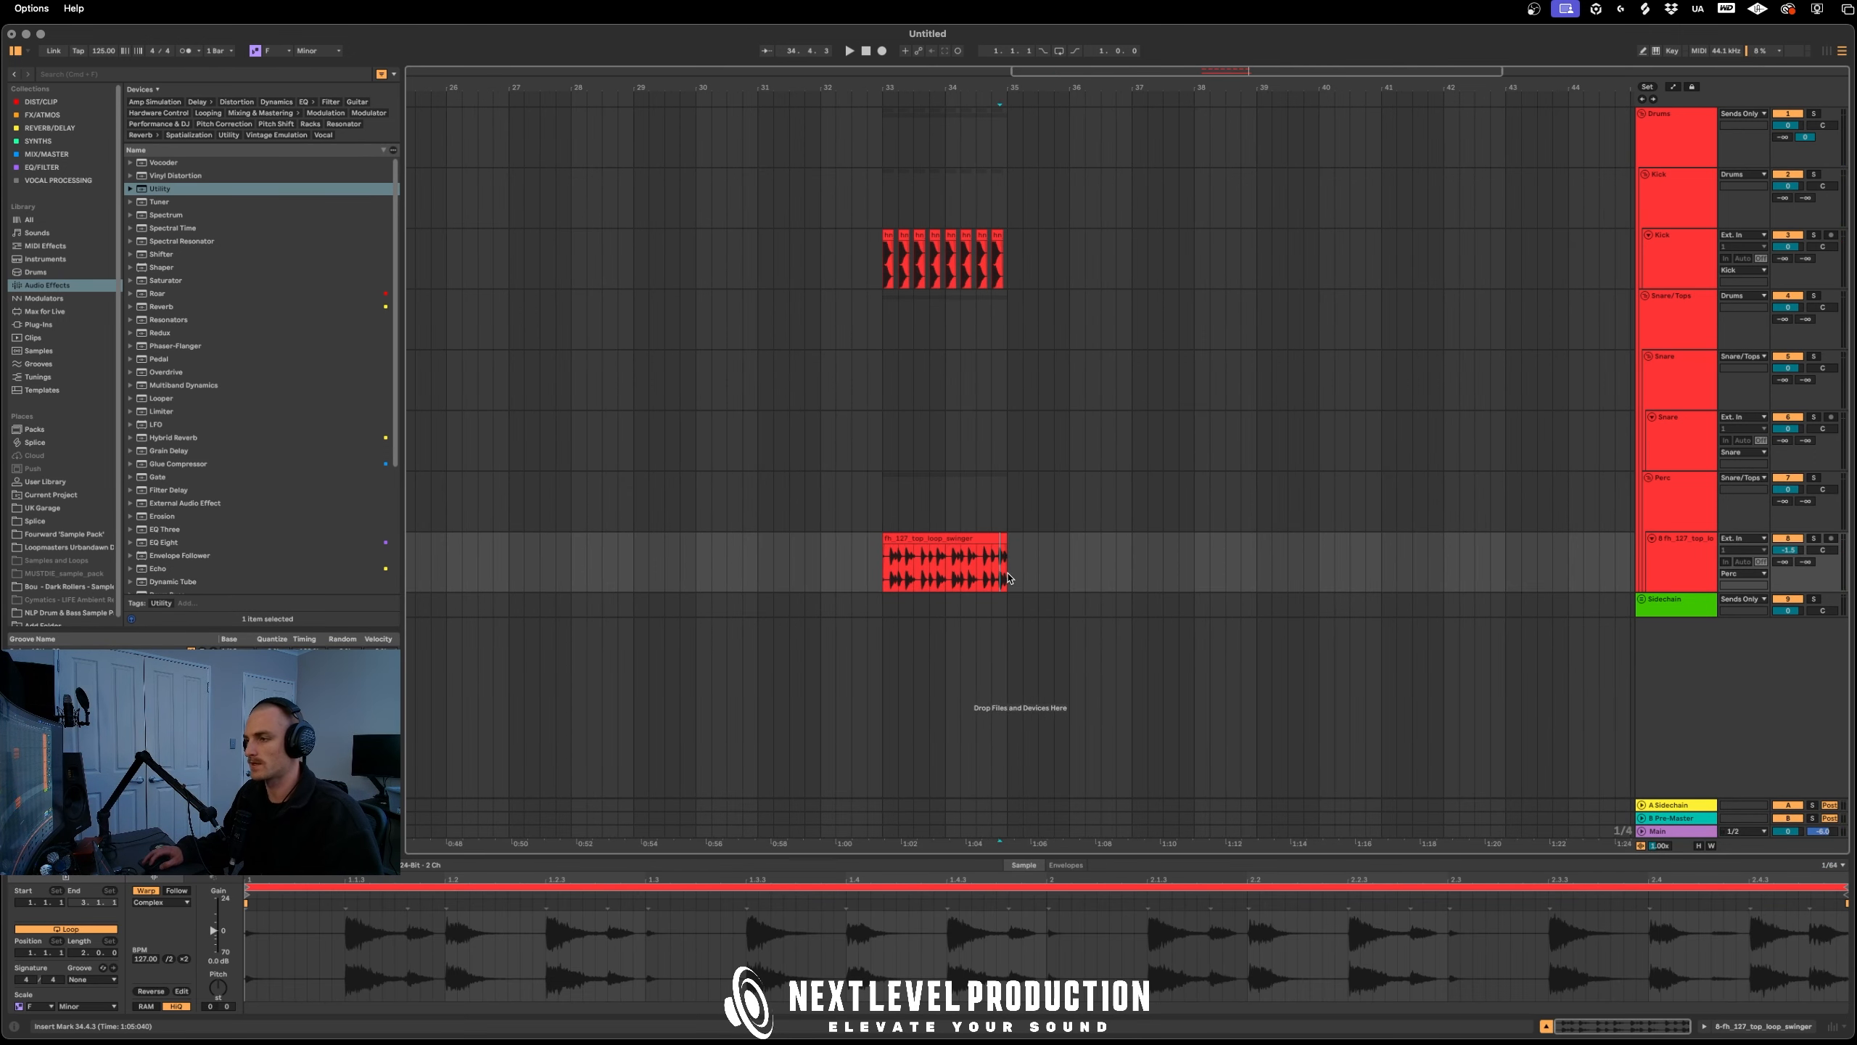
{"action": "left_click_drag", "start_coordinate": [1008, 579], "coordinate": [879, 273]}
{"action": "key", "text": "ctrl+d"}
{"action": "key", "text": "ctrl+d"}
{"action": "key", "text": "super+d"}
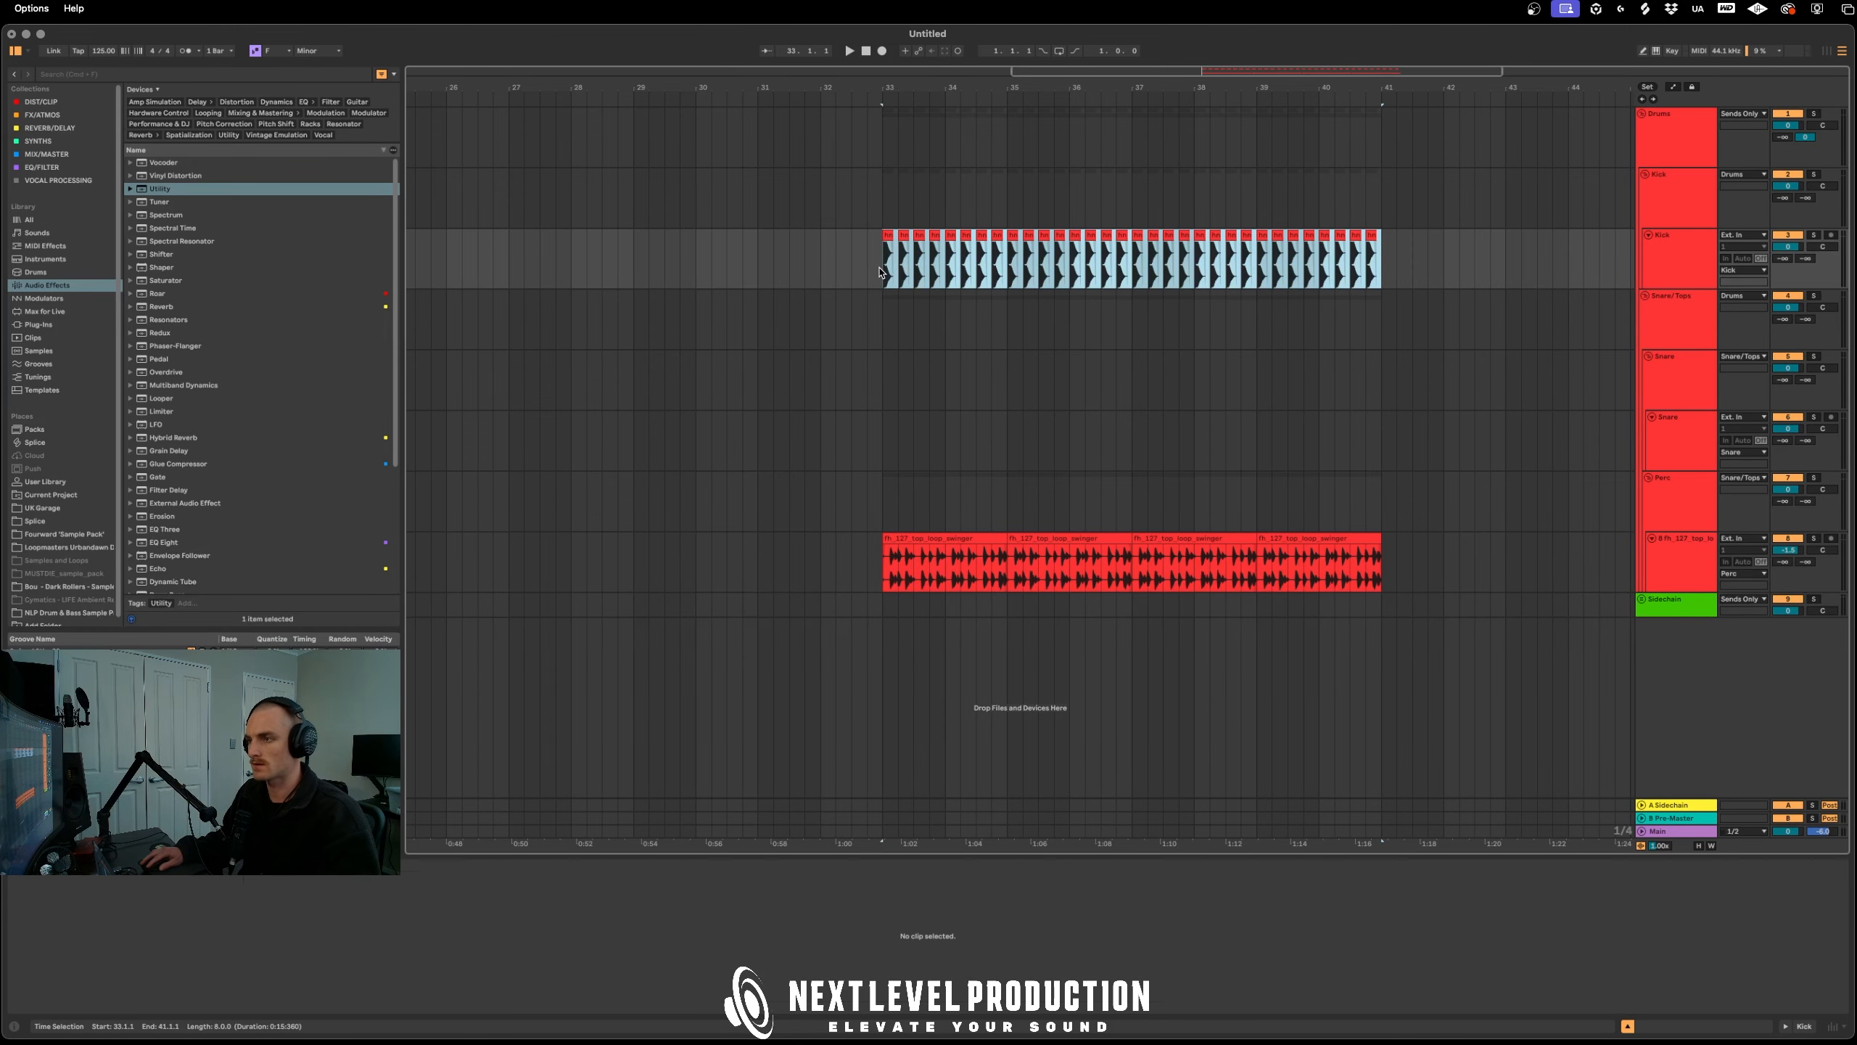
Duplicate the whole eight-bar kick and top loop section once more, extending the beat to bar 49
{"action": "scroll", "coordinate": [894, 316], "scroll_direction": "down", "scroll_amount": 5}
{"action": "left_click", "coordinate": [1190, 380]}
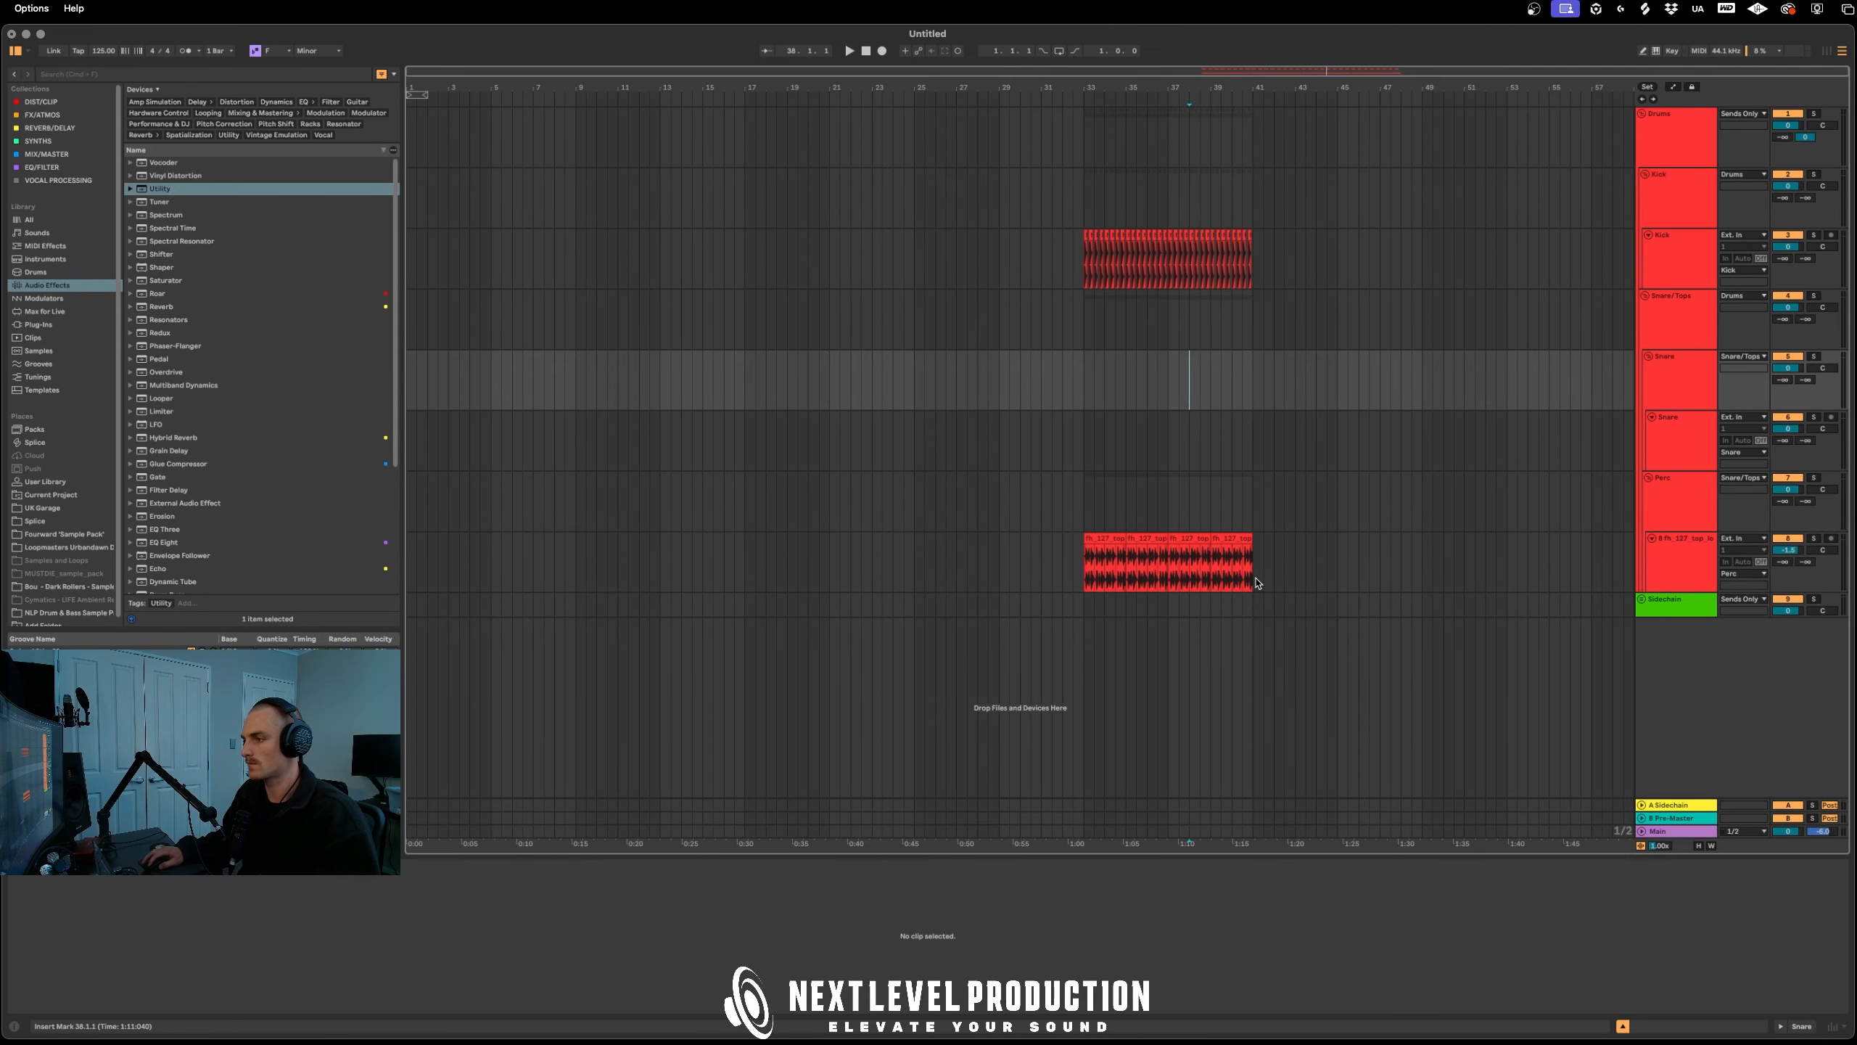
{"action": "left_click_drag", "start_coordinate": [1256, 580], "coordinate": [1071, 273]}
{"action": "key", "text": "super+d"}
Play the extended beat, then stop it and place the insert marker at bar 33 on the Perc group
{"action": "key", "text": "space"}
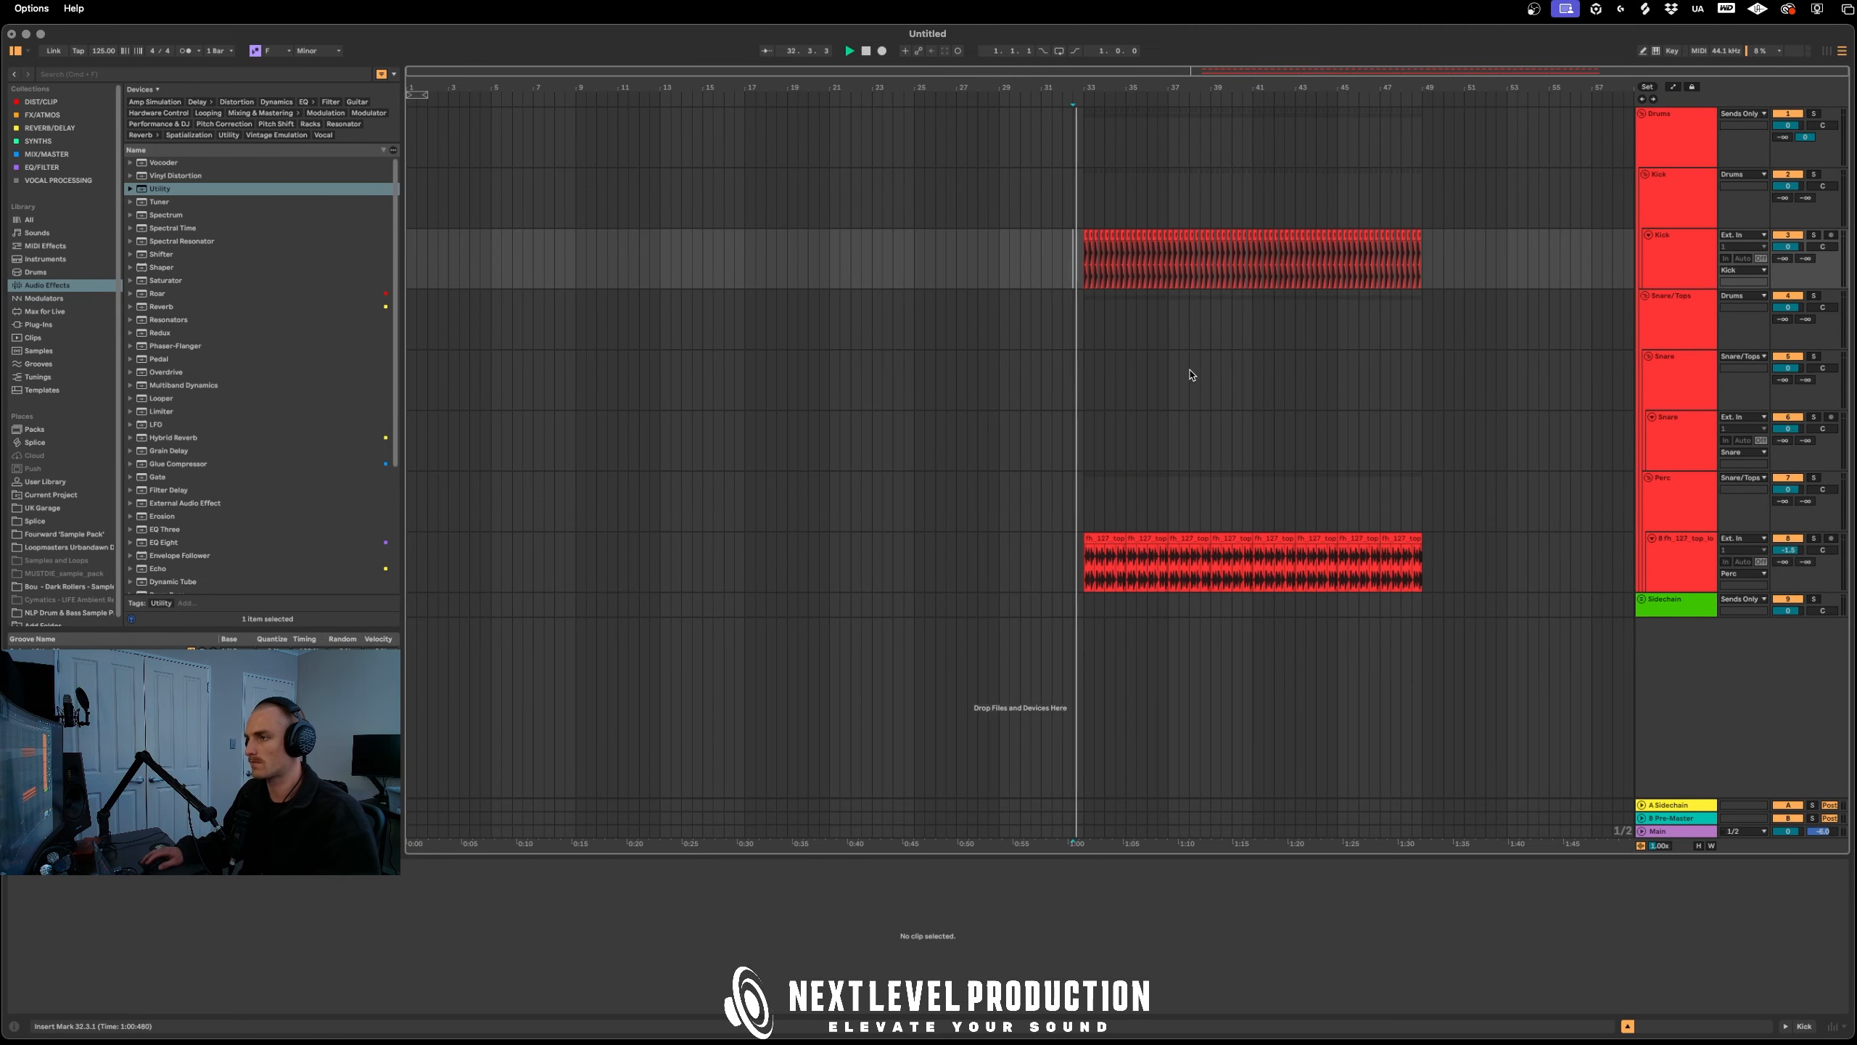
{"action": "left_click", "coordinate": [1682, 564]}
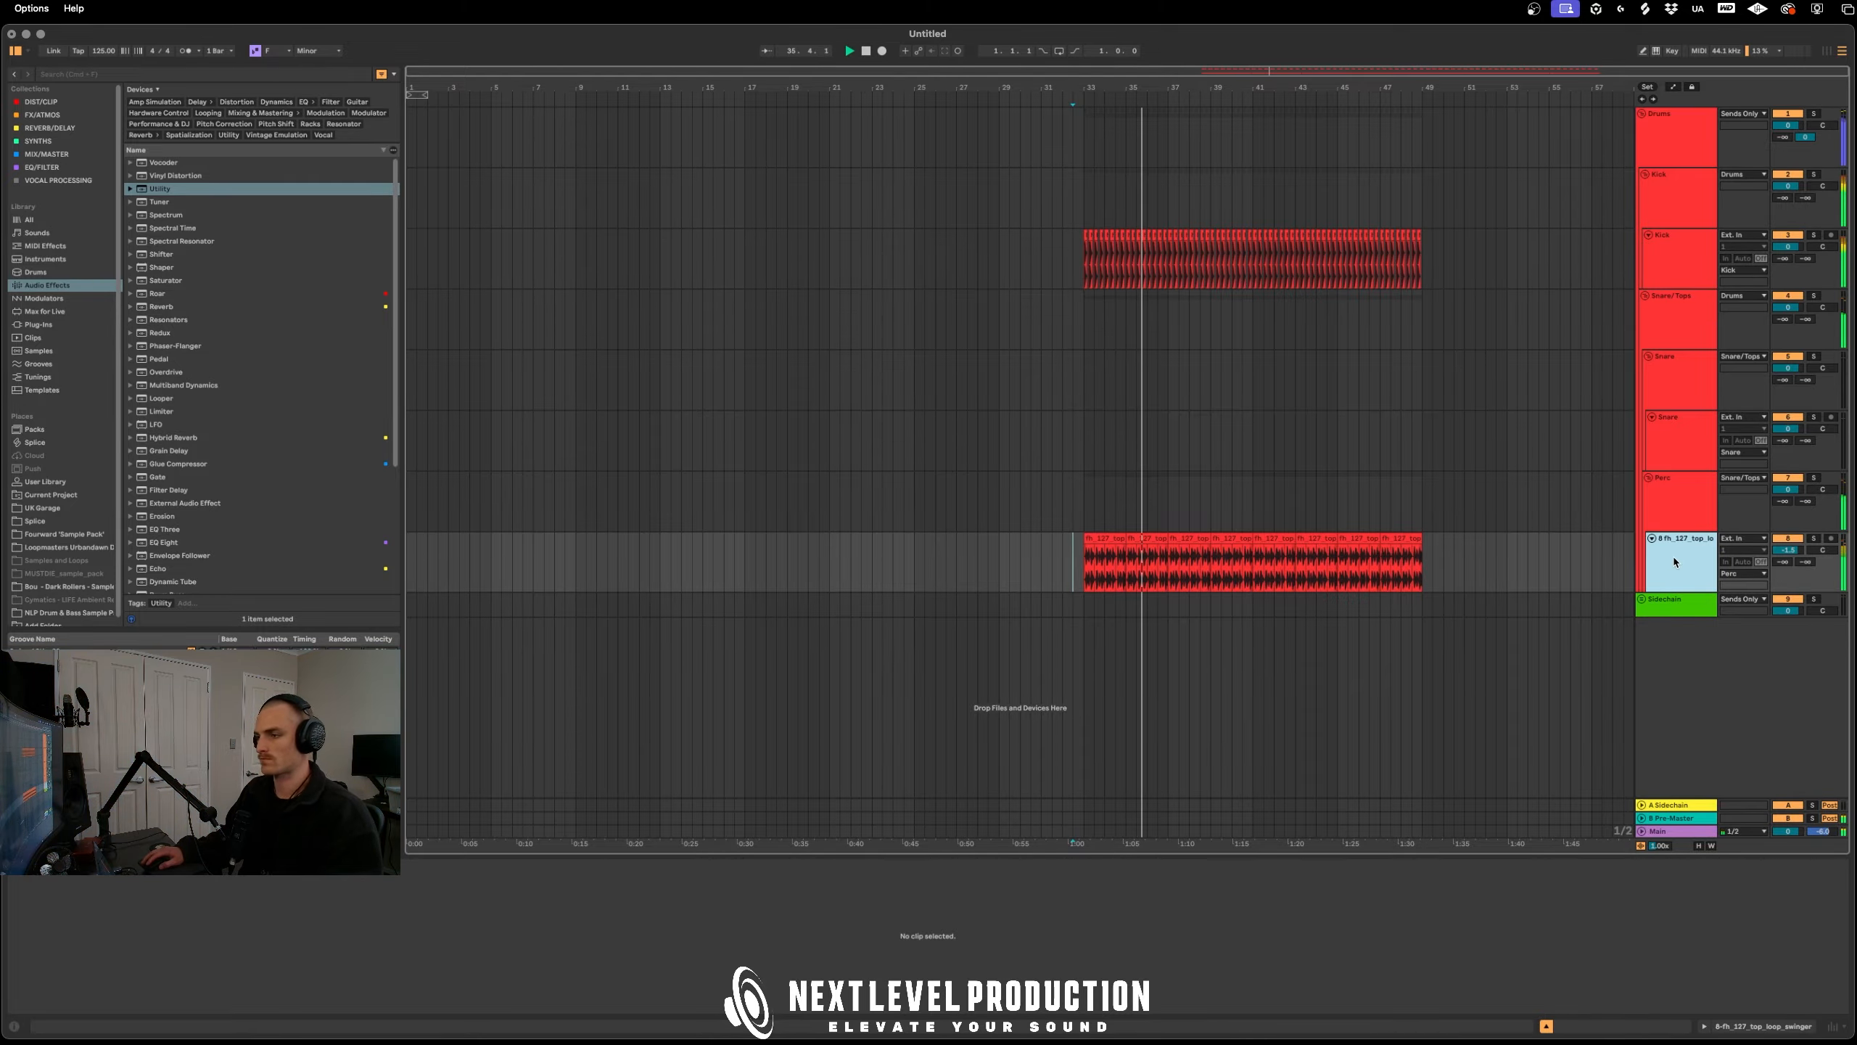
{"action": "left_click", "coordinate": [1668, 616]}
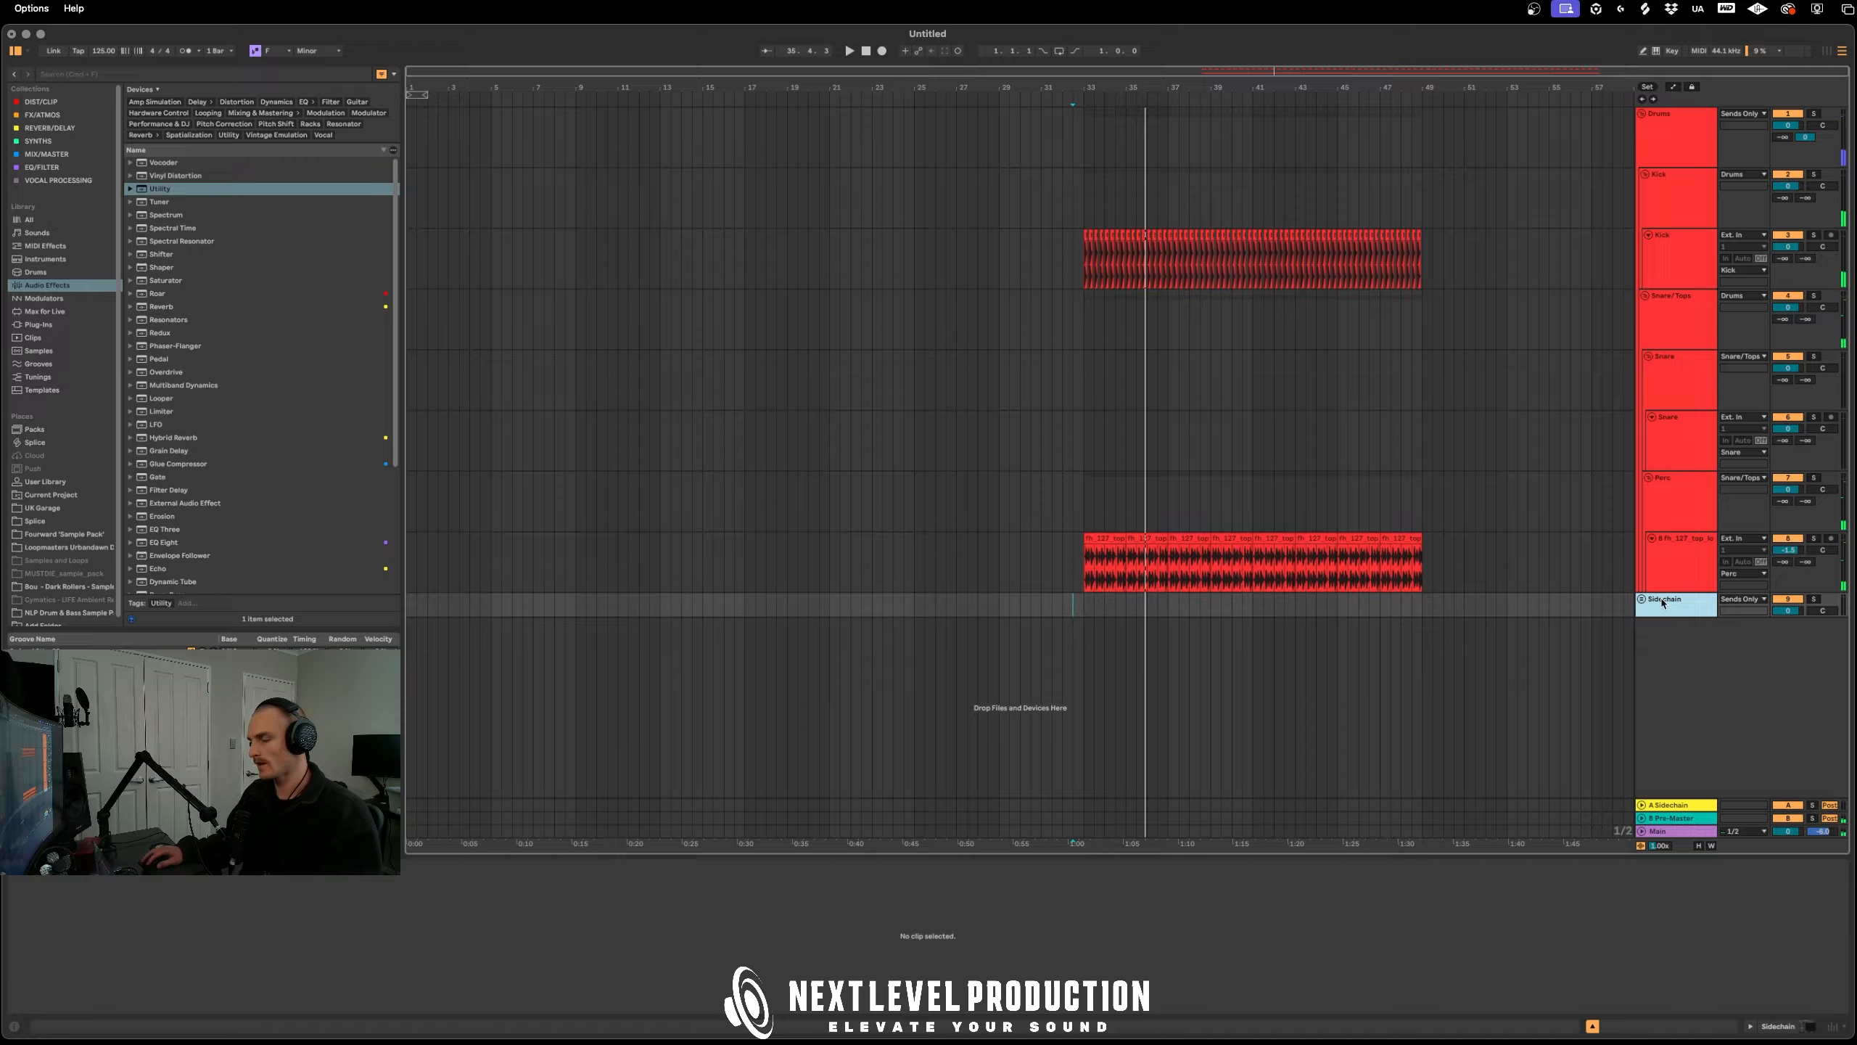
{"action": "scroll", "coordinate": [1375, 512], "scroll_direction": "up", "scroll_amount": 3}
{"action": "scroll", "coordinate": [960, 471], "scroll_direction": "down", "scroll_amount": 3}
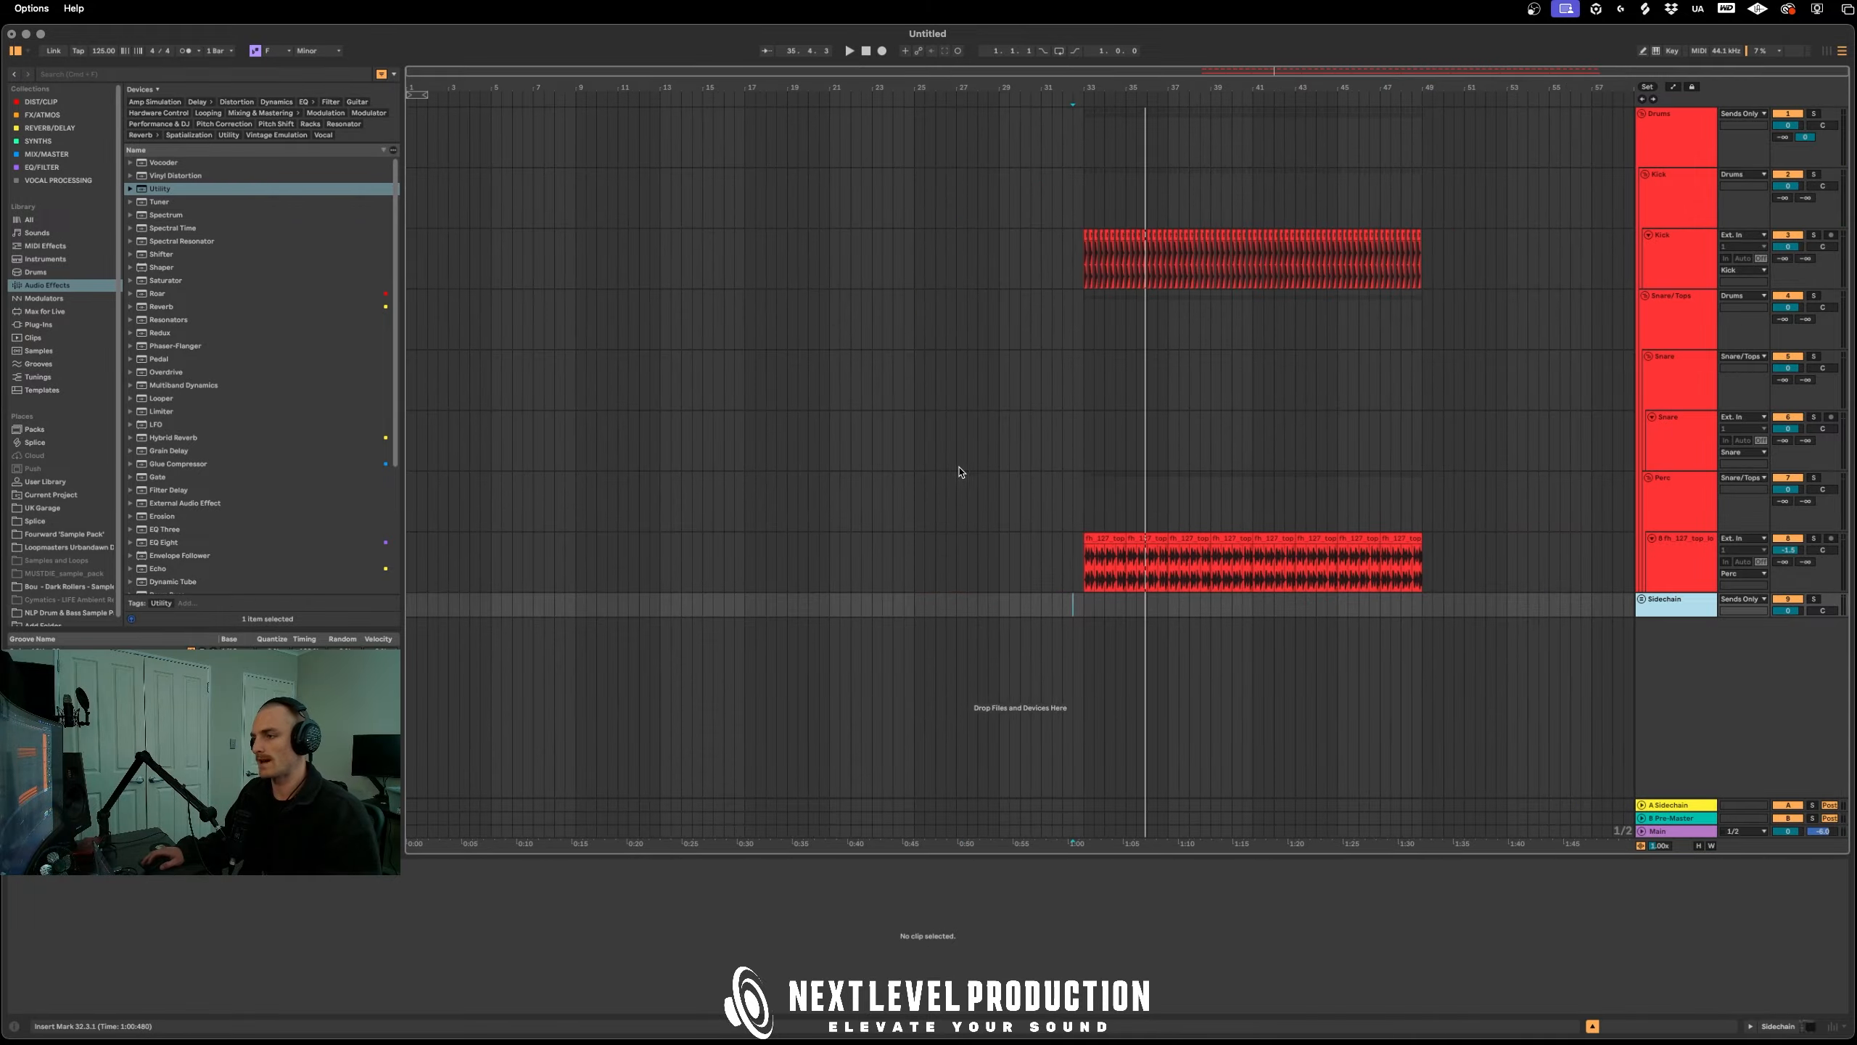
{"action": "left_click", "coordinate": [1085, 505]}
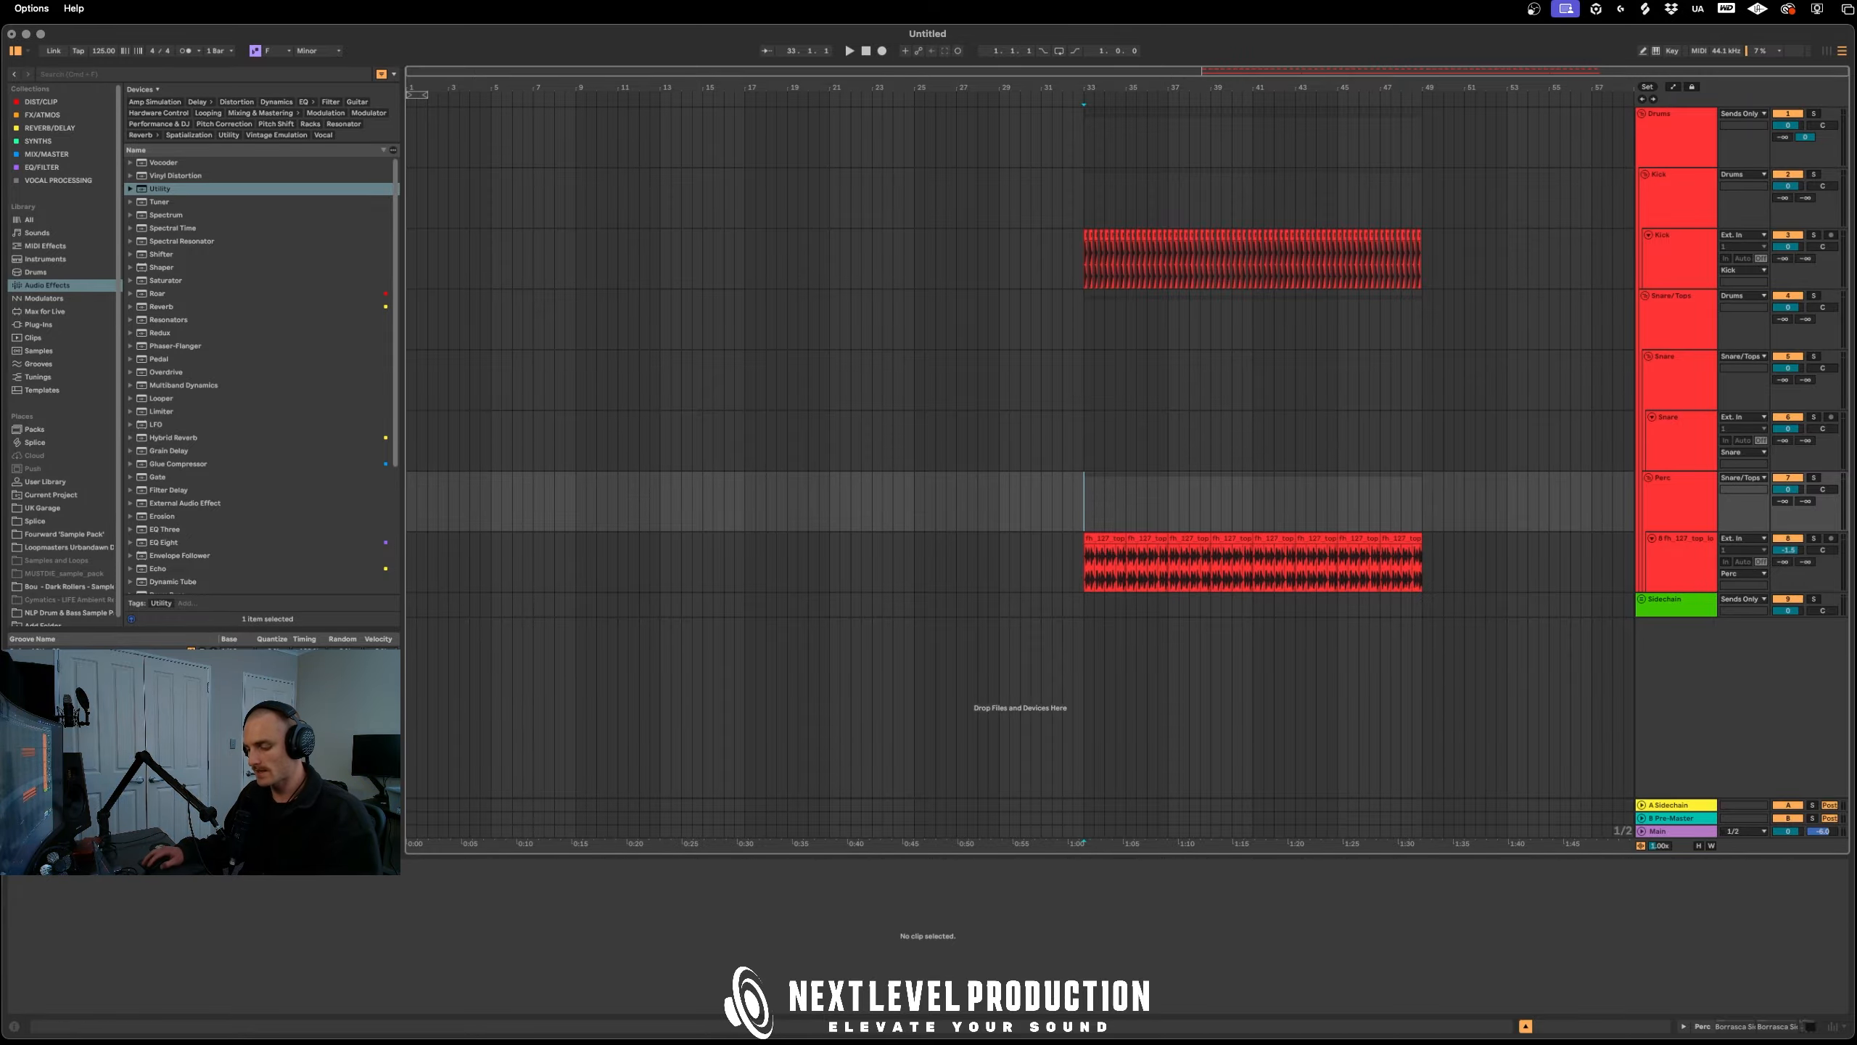
Switch to Splice and browse the genre list to open the House samples
{"action": "key", "text": "super+Tab"}
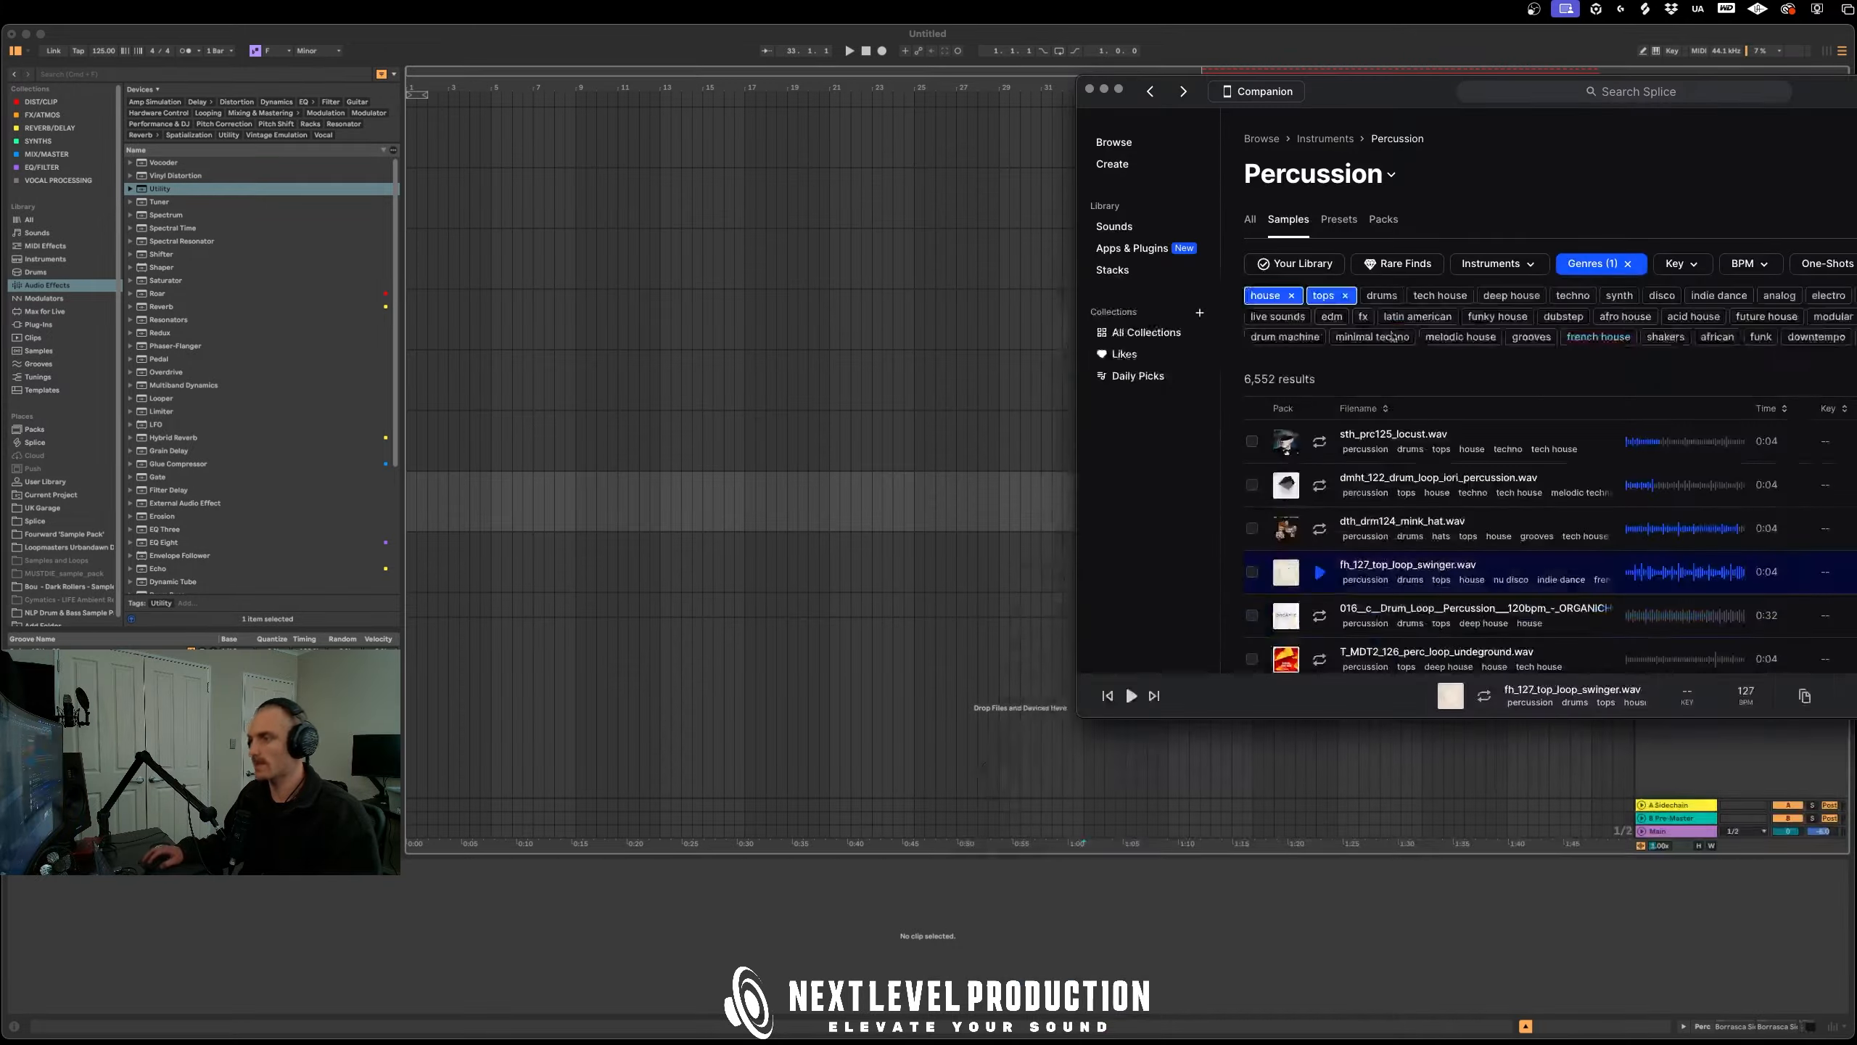
{"action": "left_click_drag", "start_coordinate": [1401, 99], "coordinate": [986, 117]}
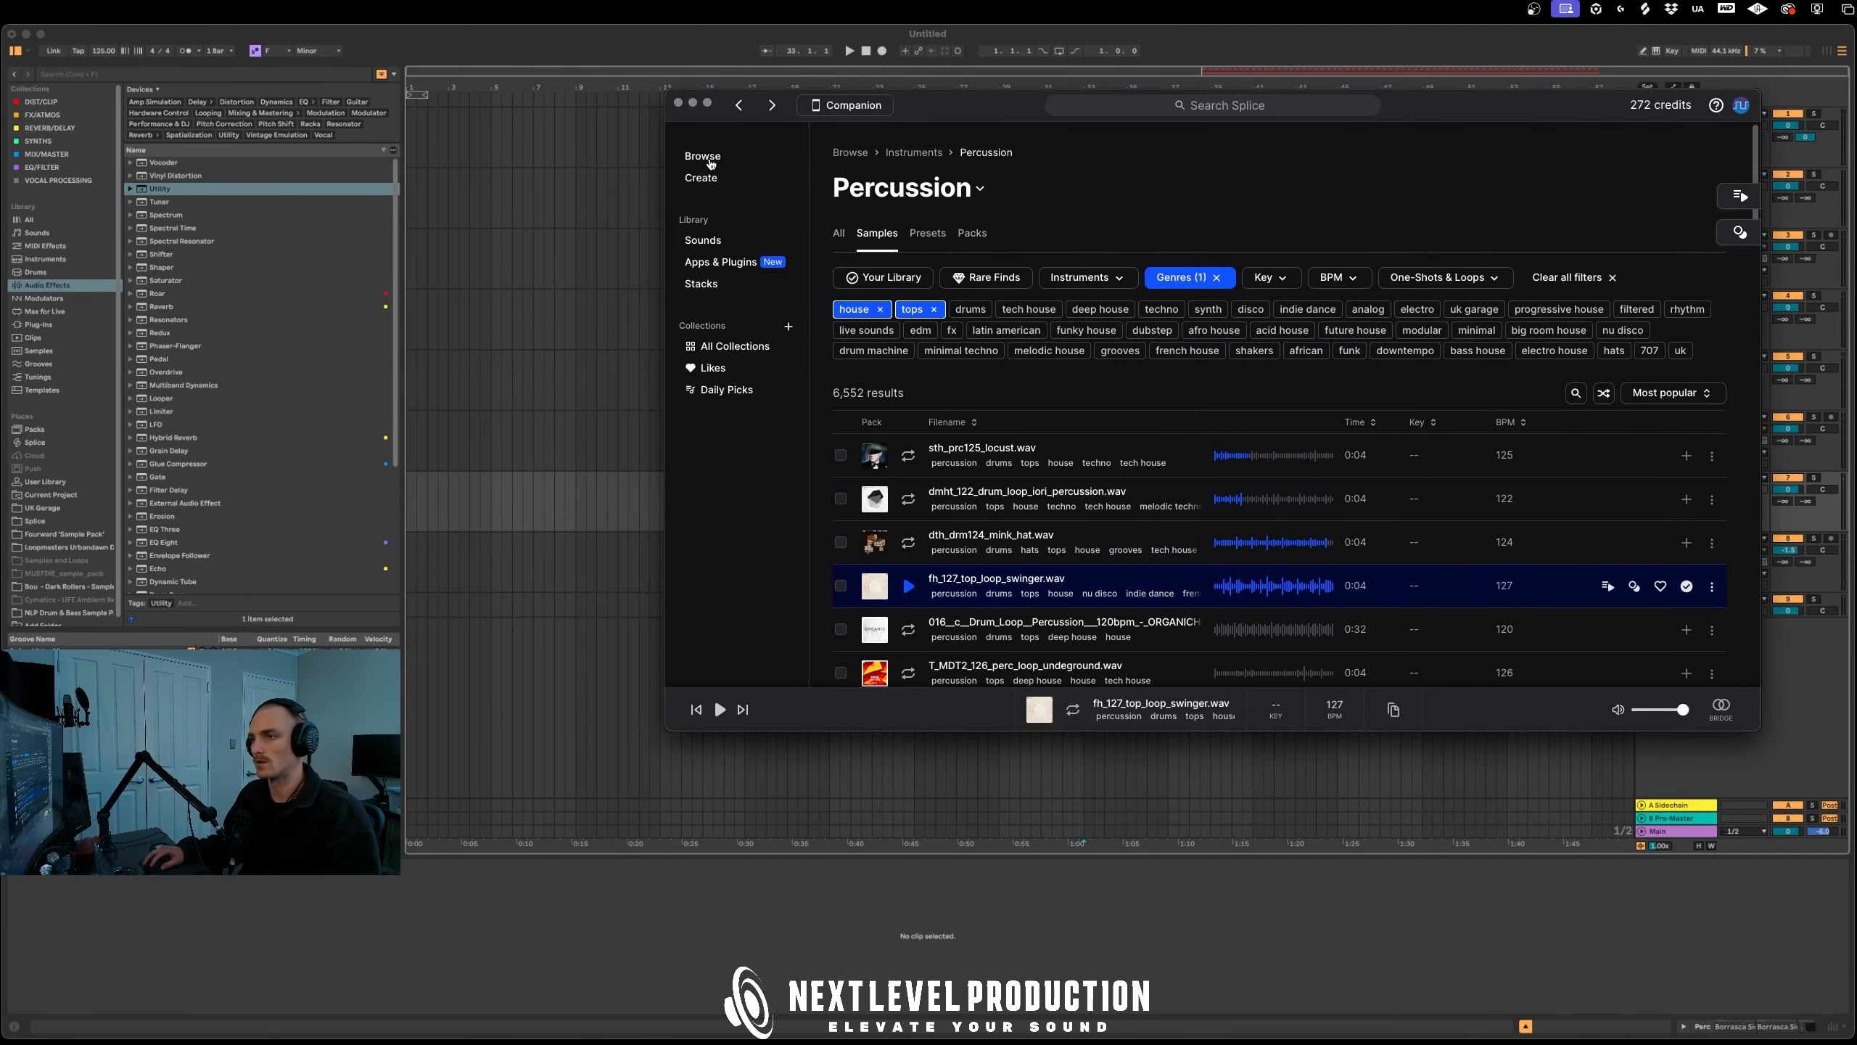
{"action": "left_click", "coordinate": [708, 158]}
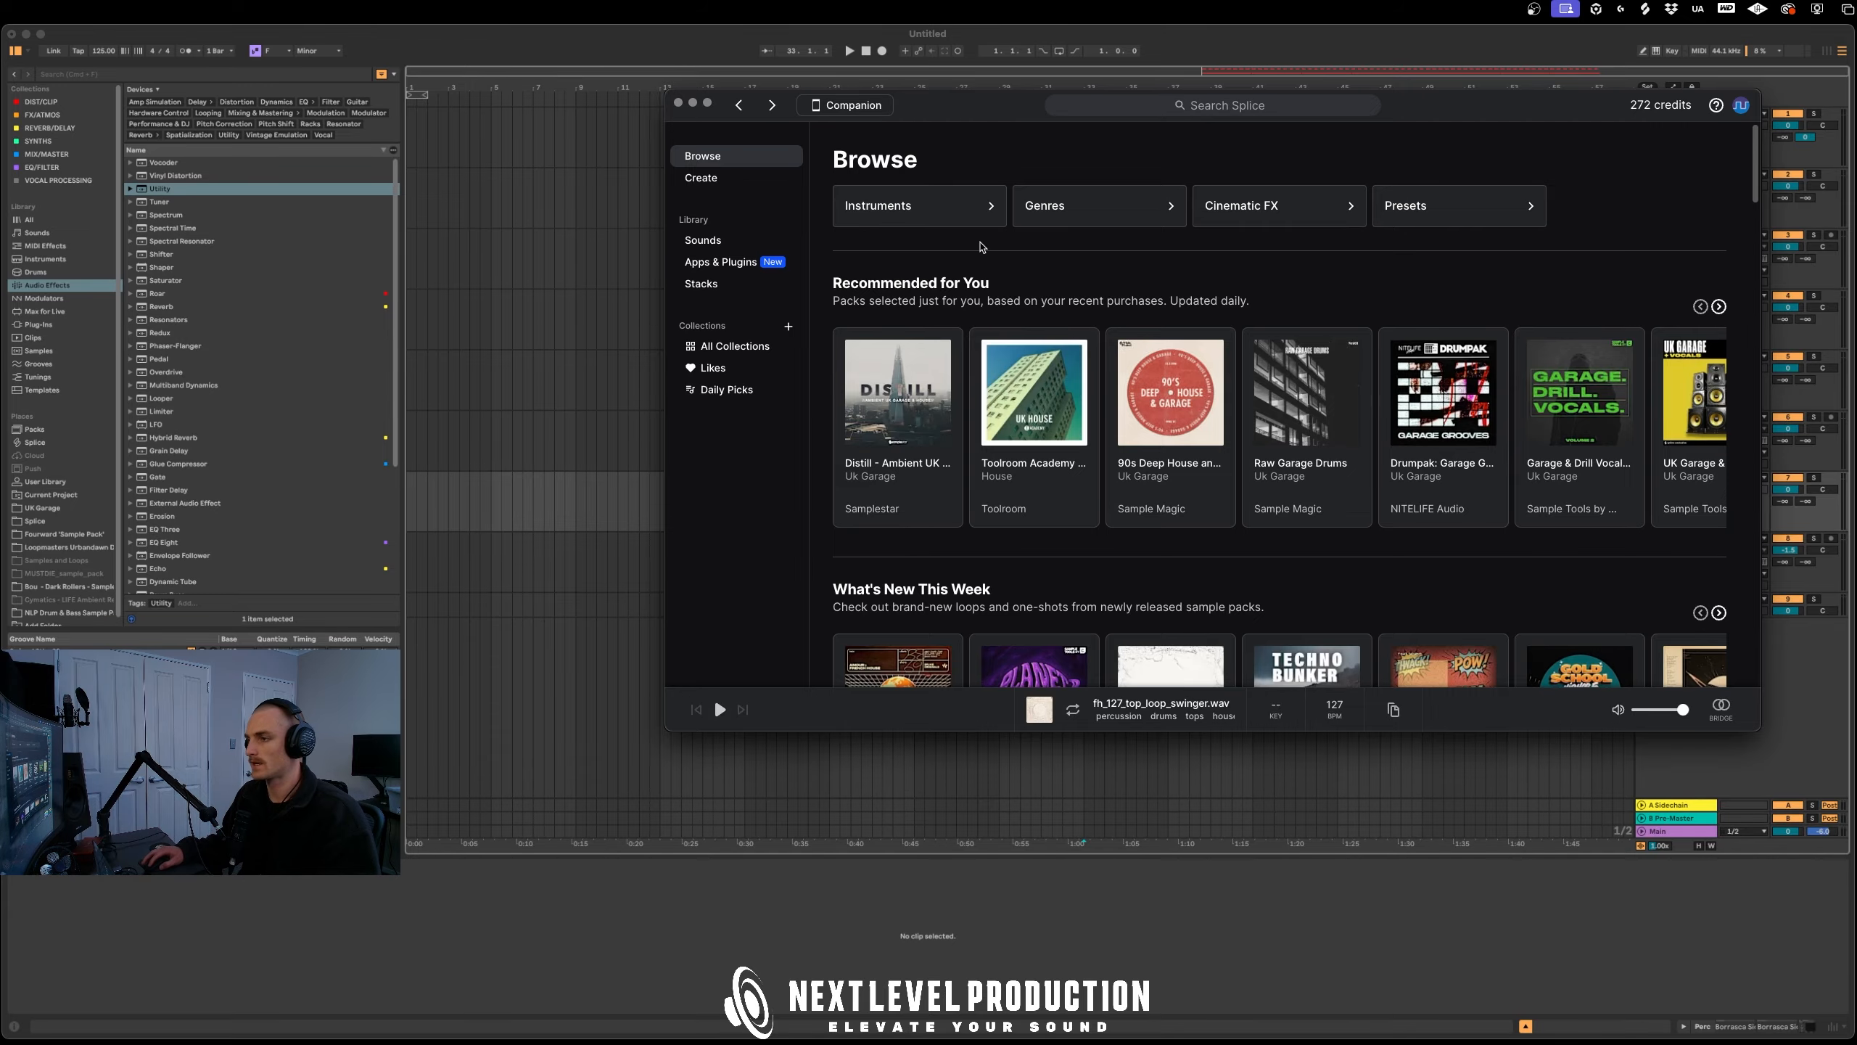
{"action": "left_click", "coordinate": [936, 205]}
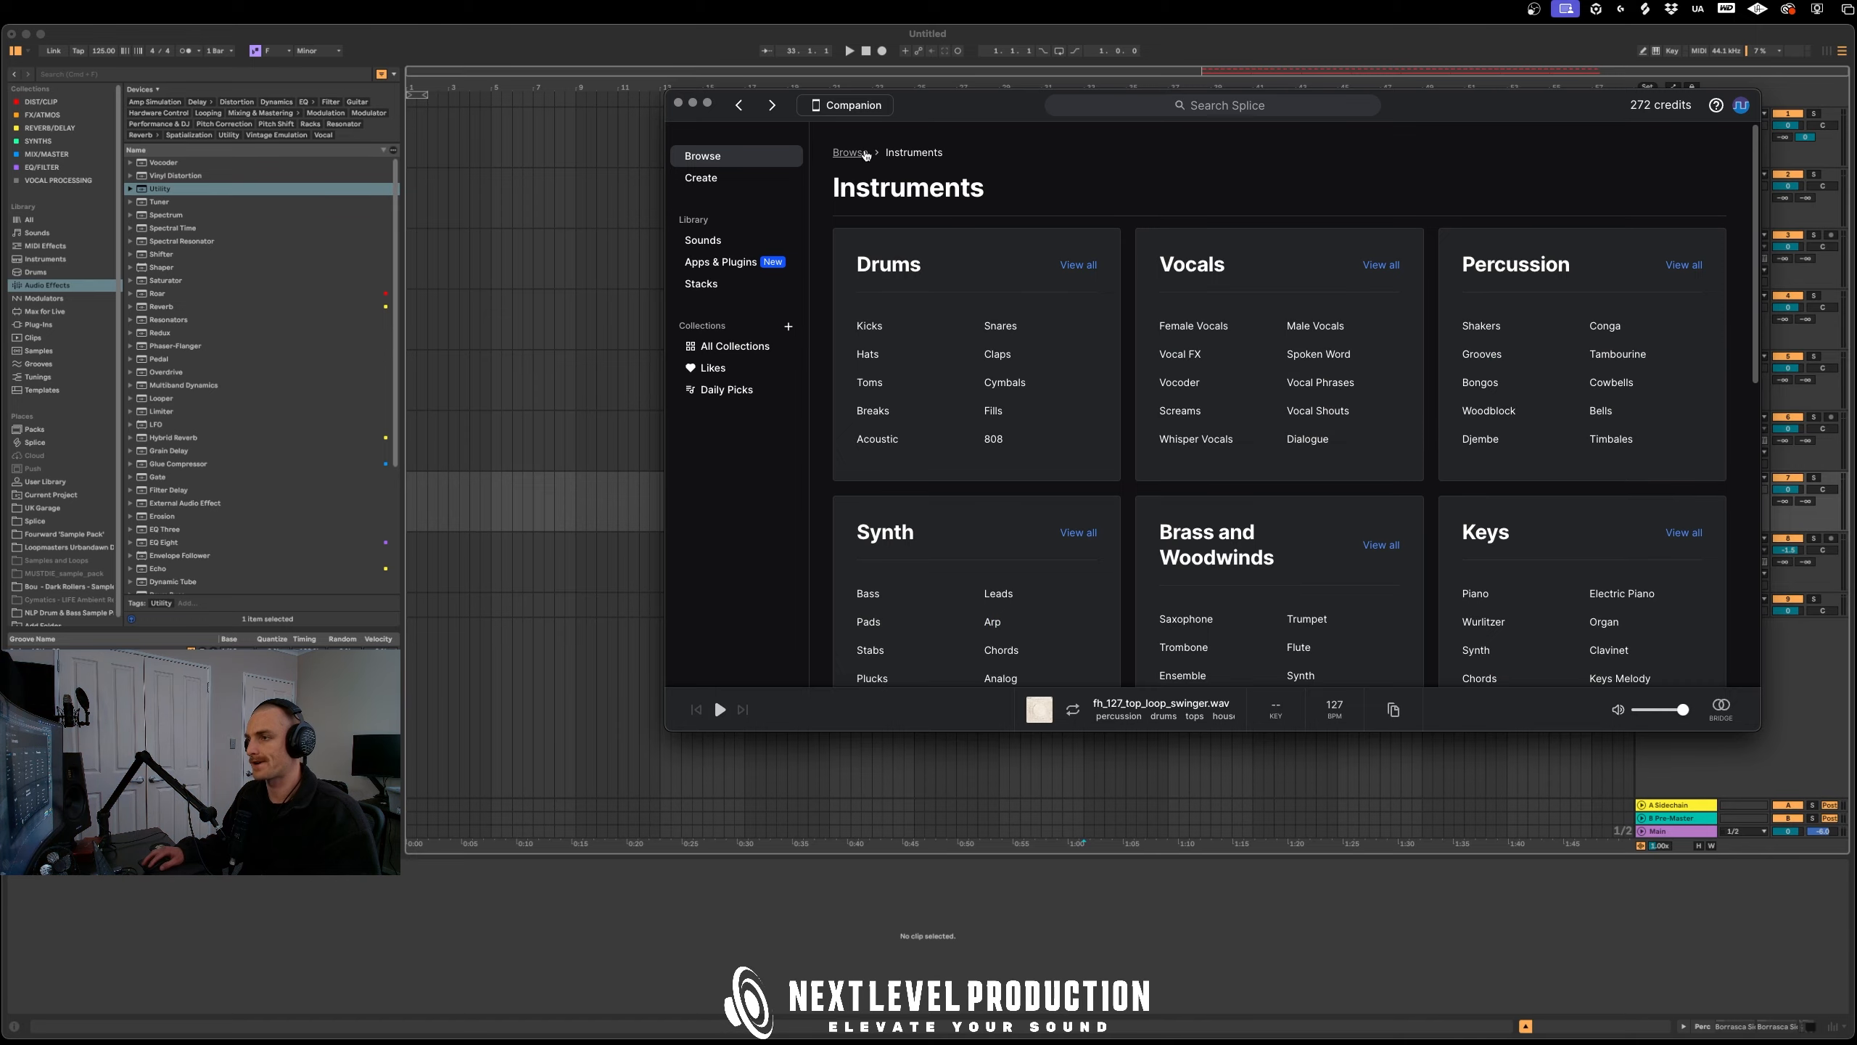
{"action": "left_click", "coordinate": [864, 154]}
{"action": "left_click", "coordinate": [1097, 206]}
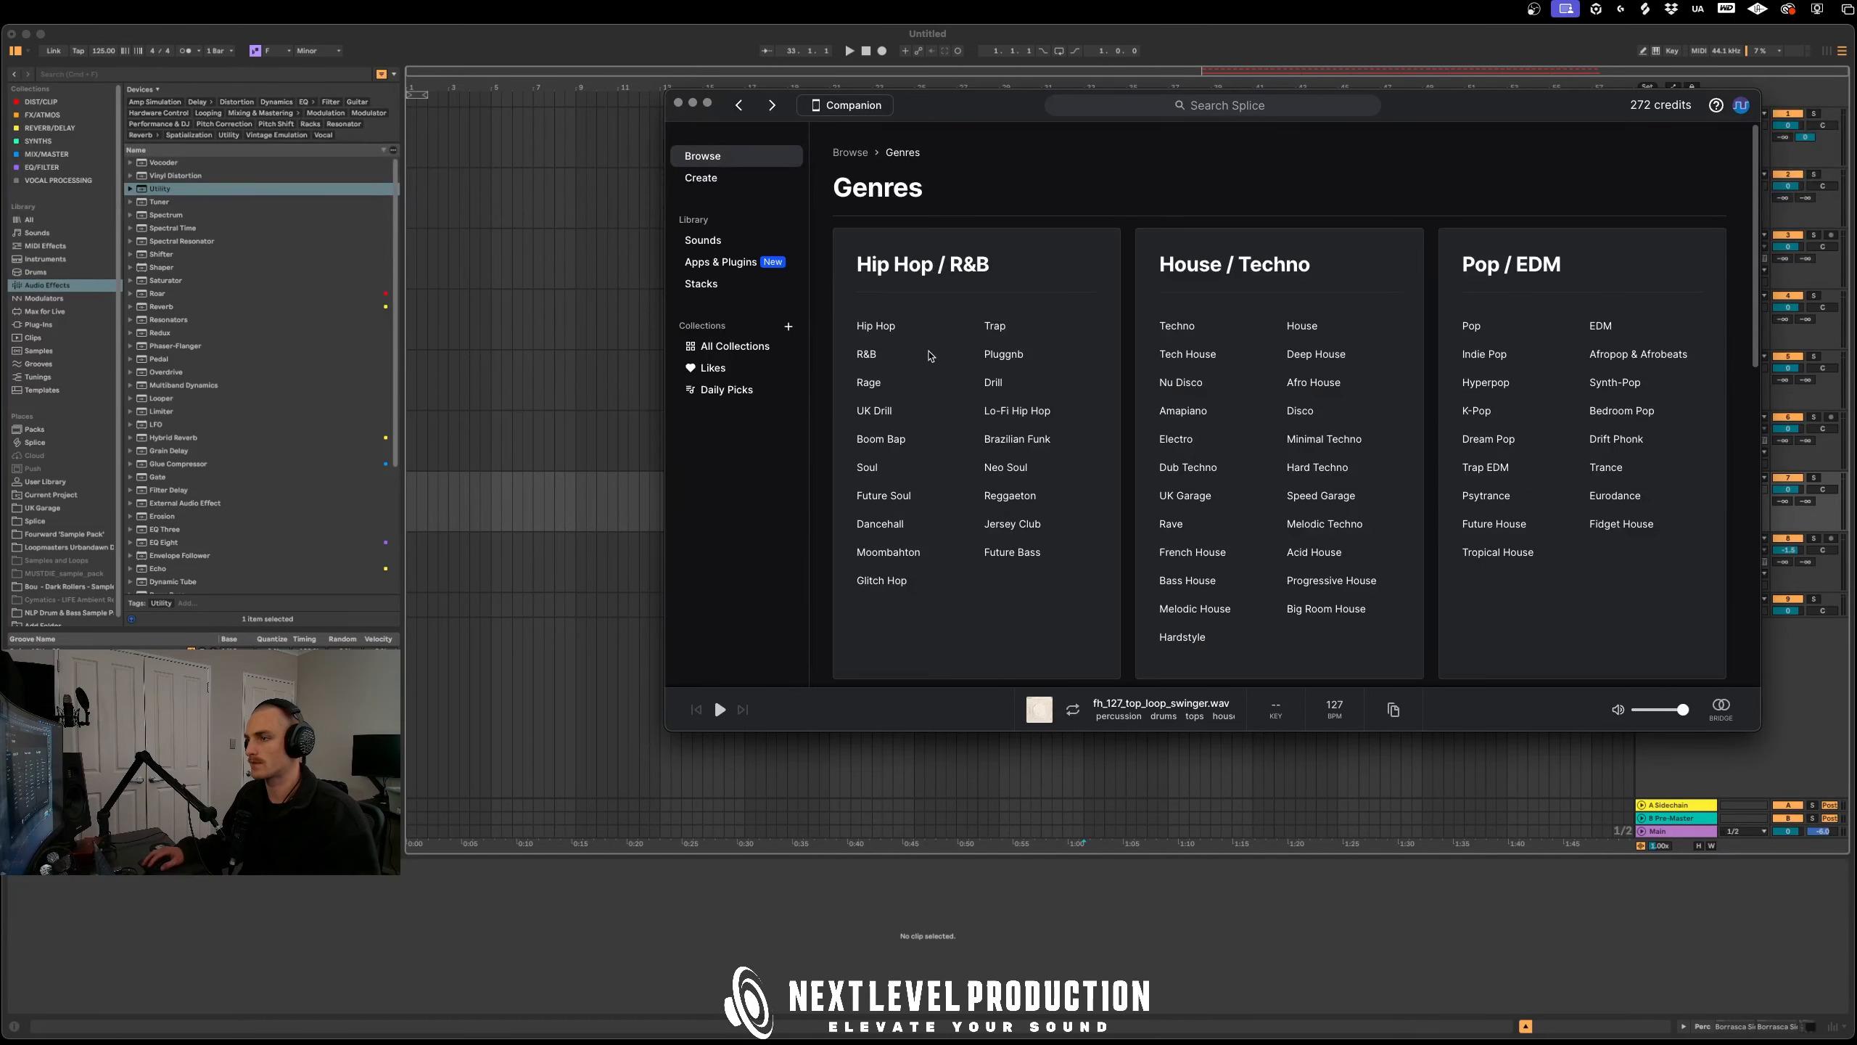
{"action": "left_click", "coordinate": [1303, 326]}
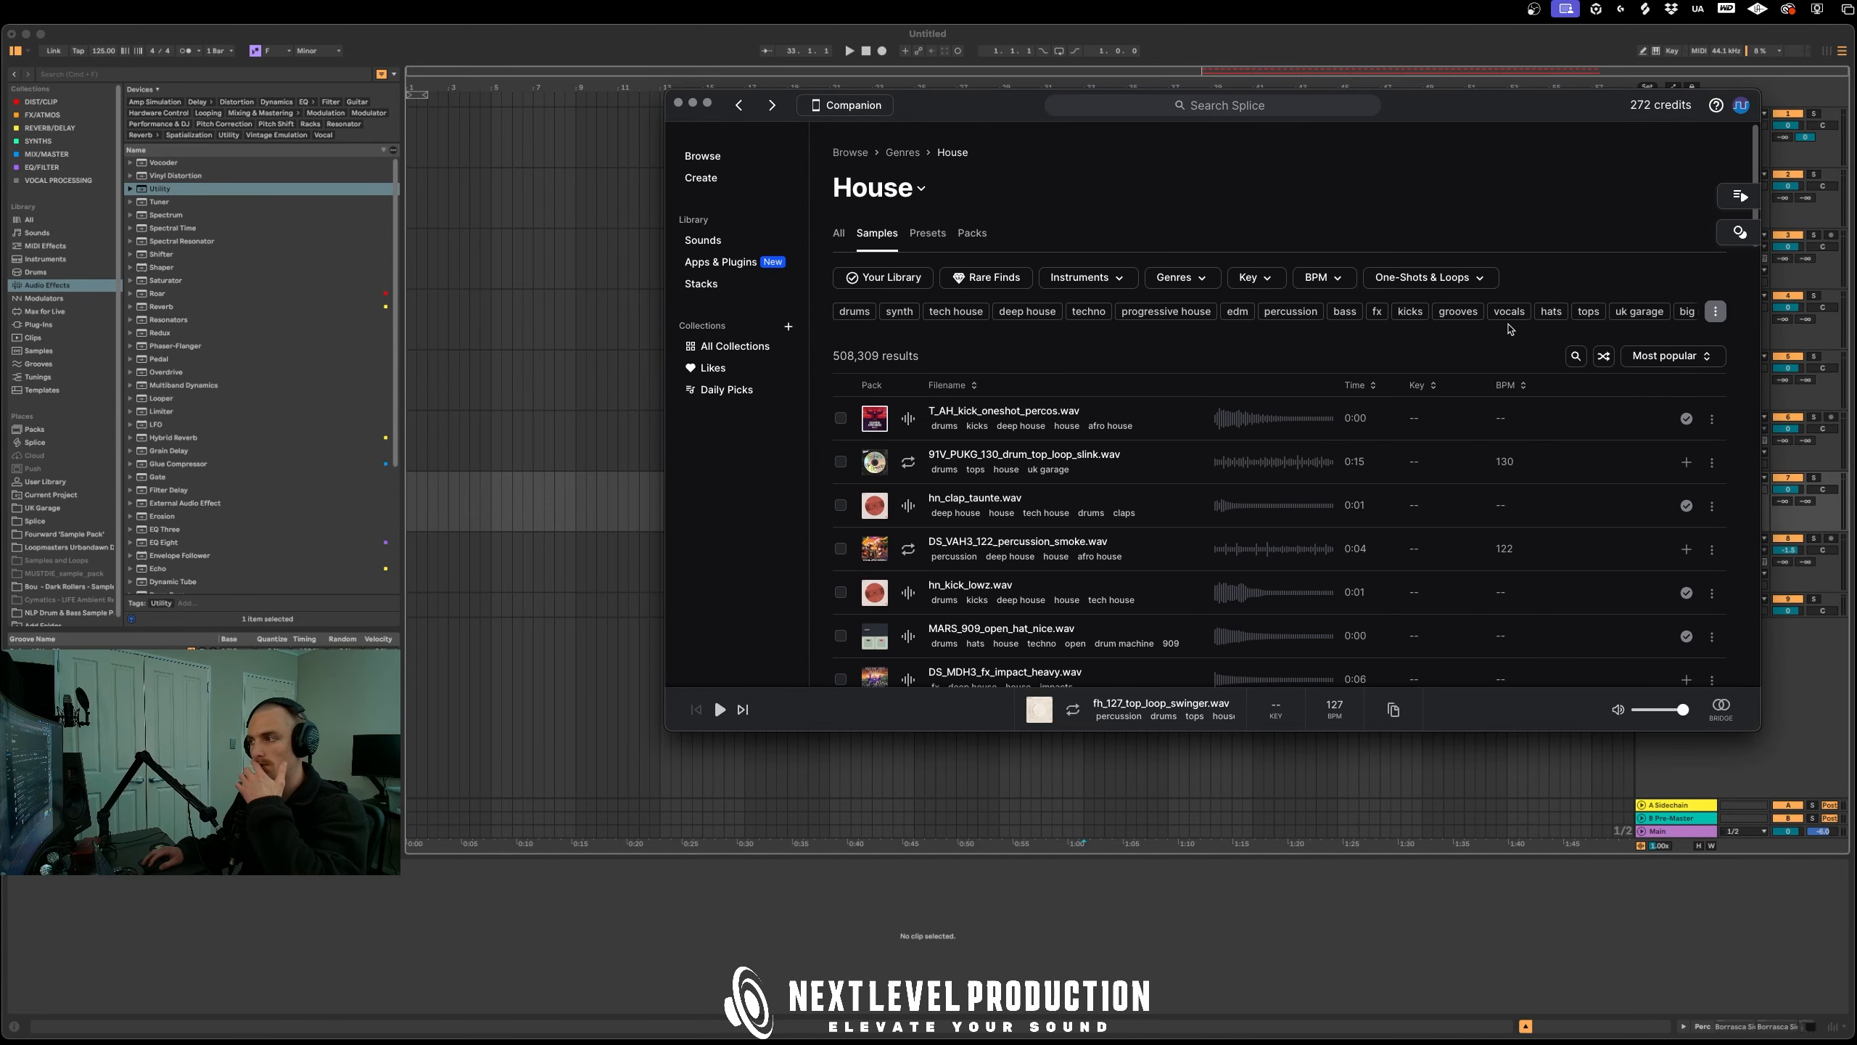
Filter the House samples by the chords tag, then preview and download ph_125_piano_loop_gforce_Gmin.wav
{"action": "left_click", "coordinate": [1715, 311]}
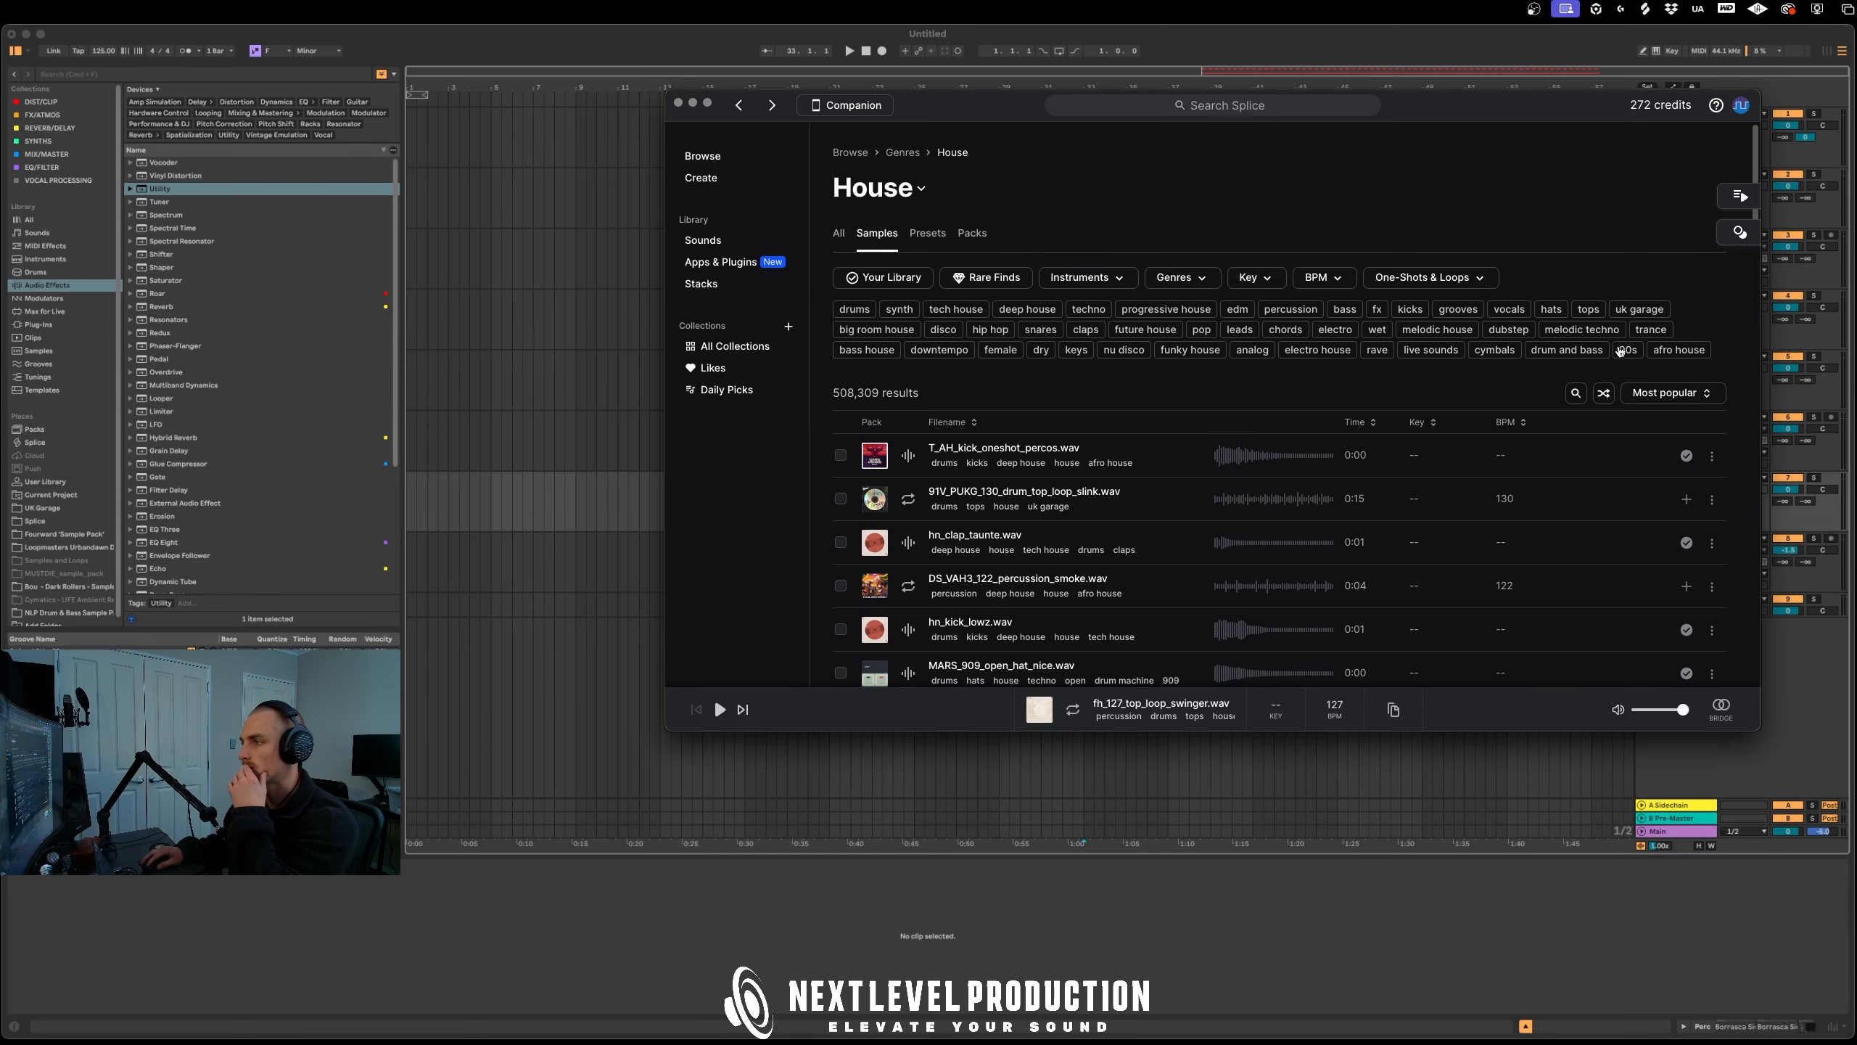
{"action": "left_click", "coordinate": [1312, 350]}
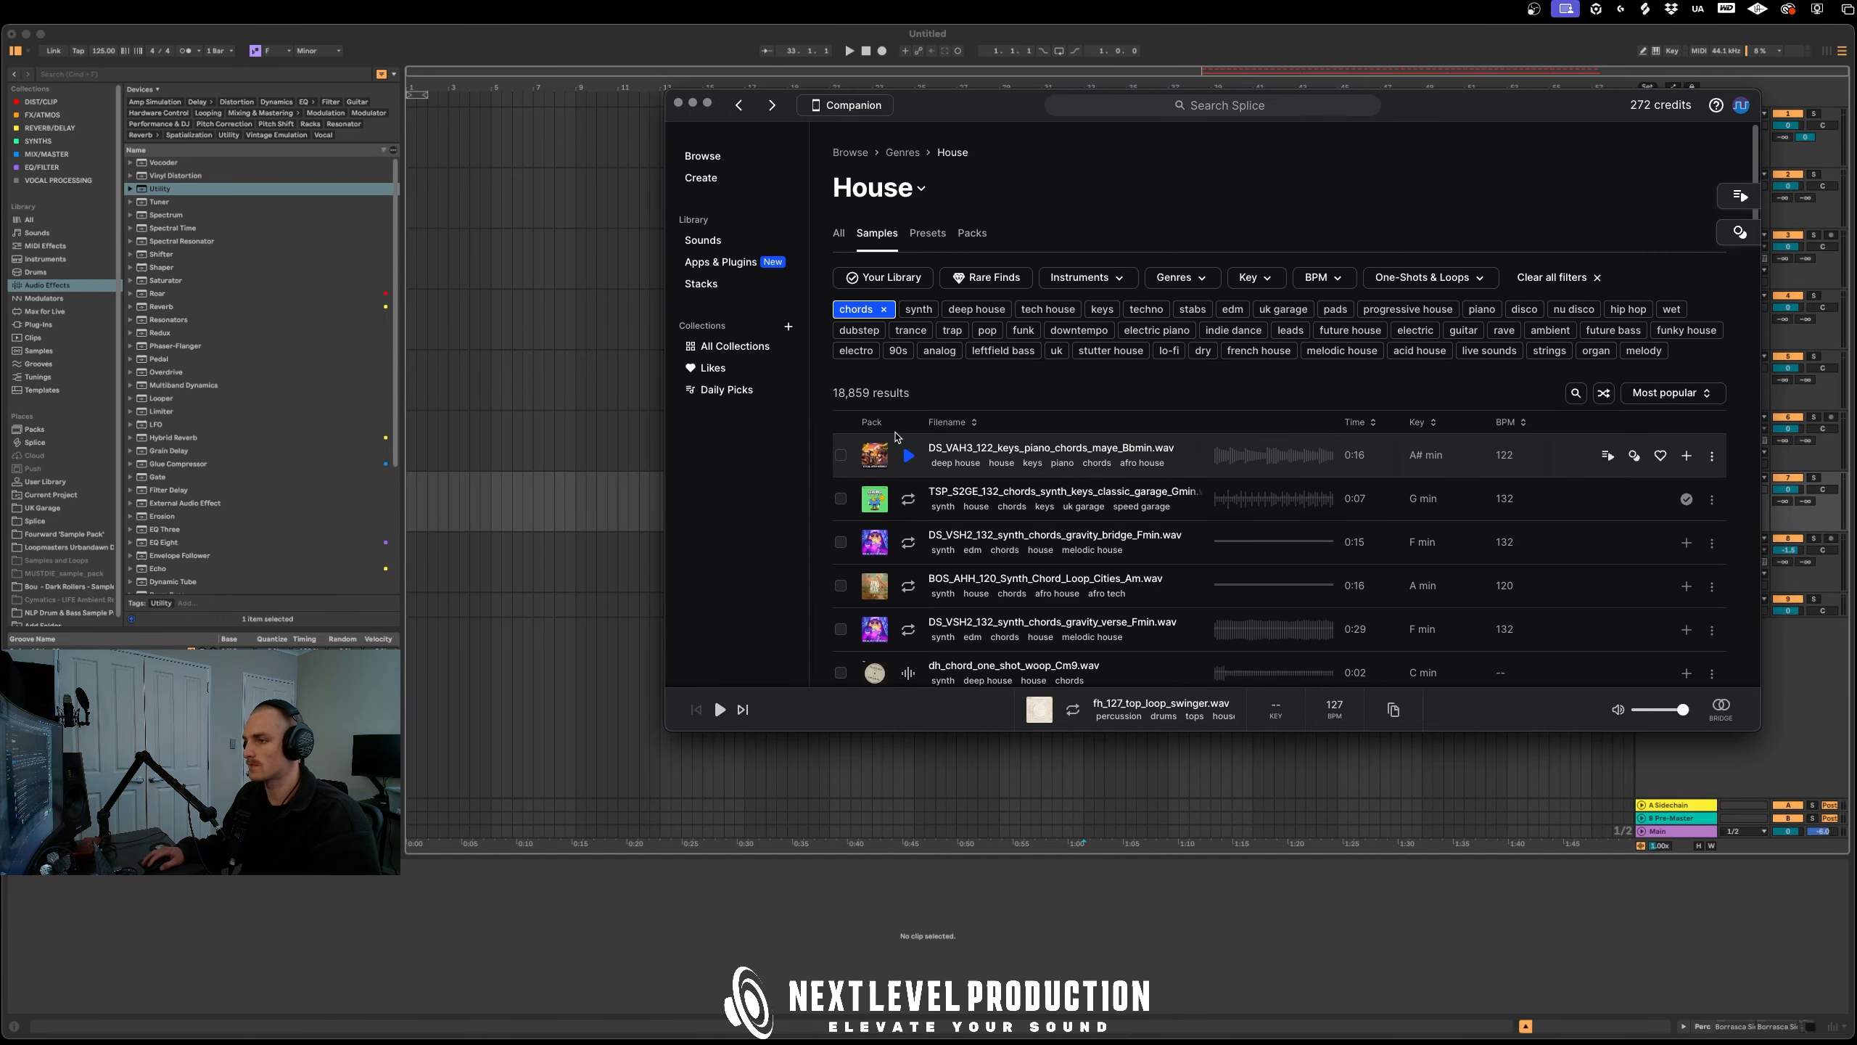
{"action": "scroll", "coordinate": [950, 439], "scroll_direction": "down", "scroll_amount": 5}
{"action": "left_click", "coordinate": [909, 318]}
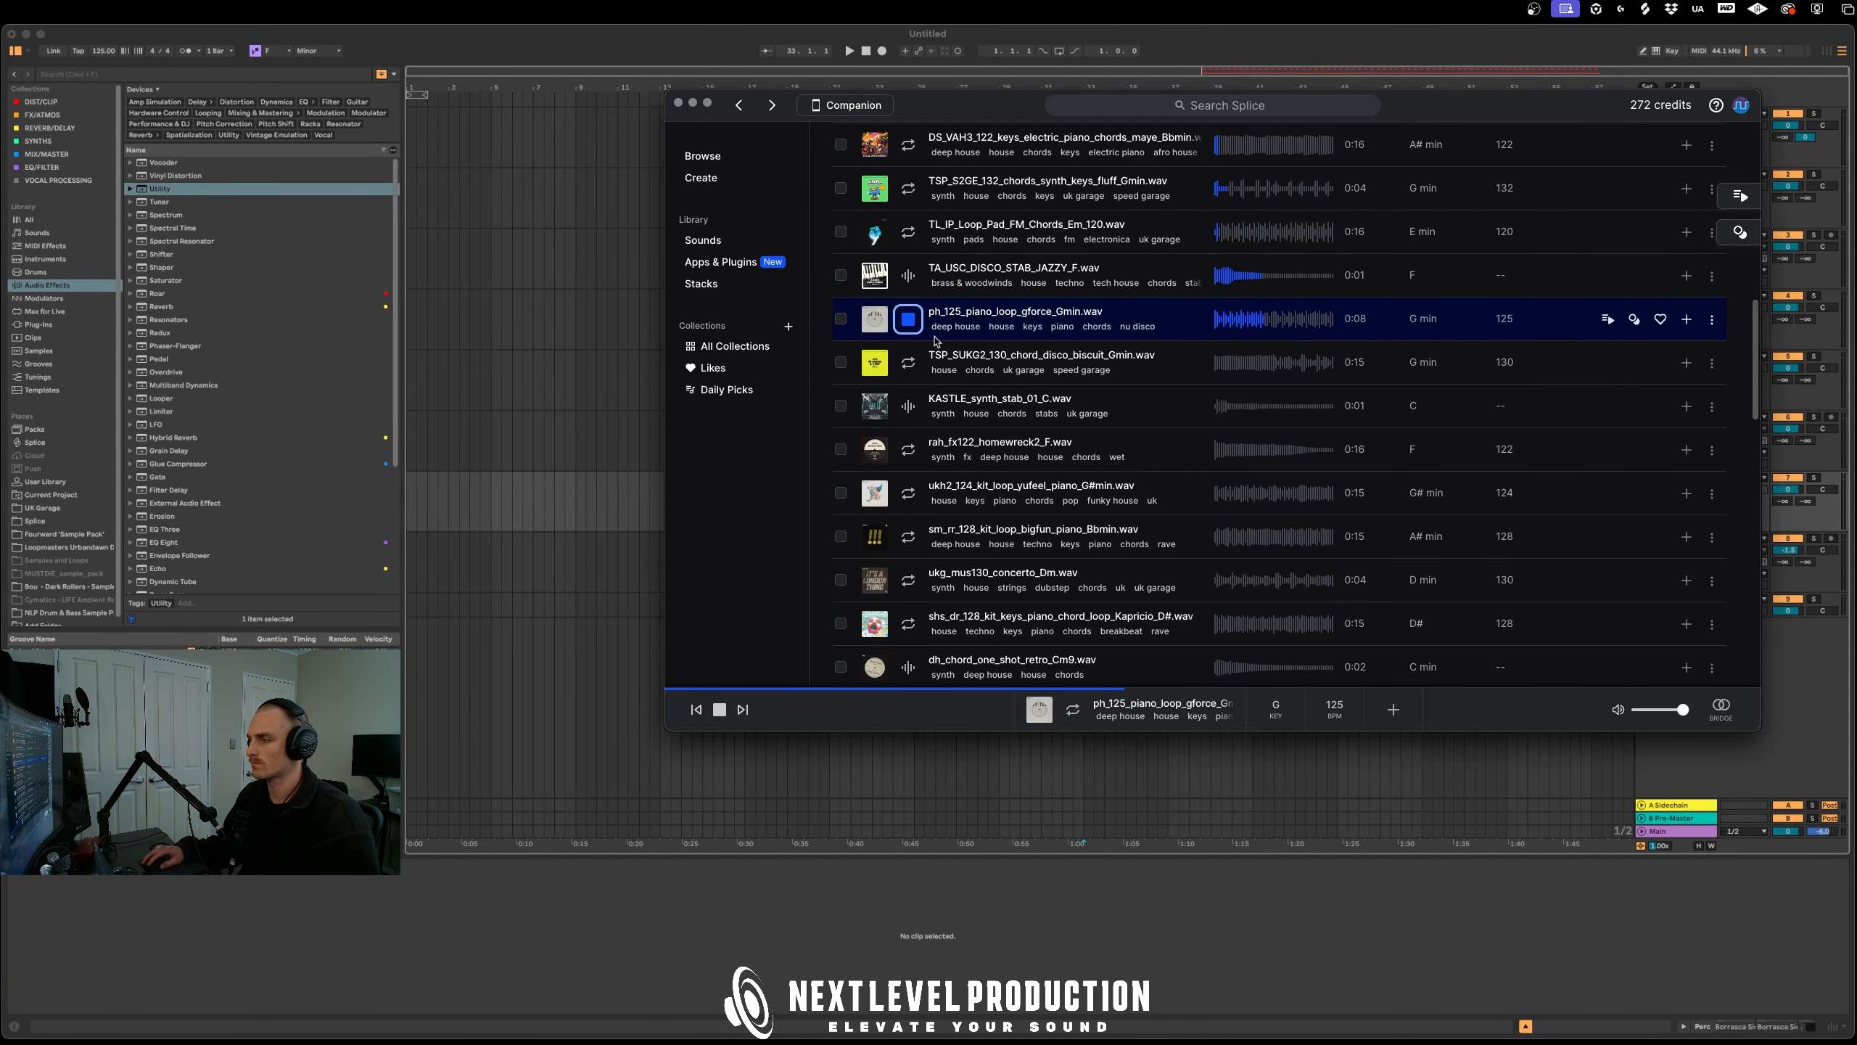
{"action": "left_click_drag", "start_coordinate": [954, 109], "coordinate": [394, 161]}
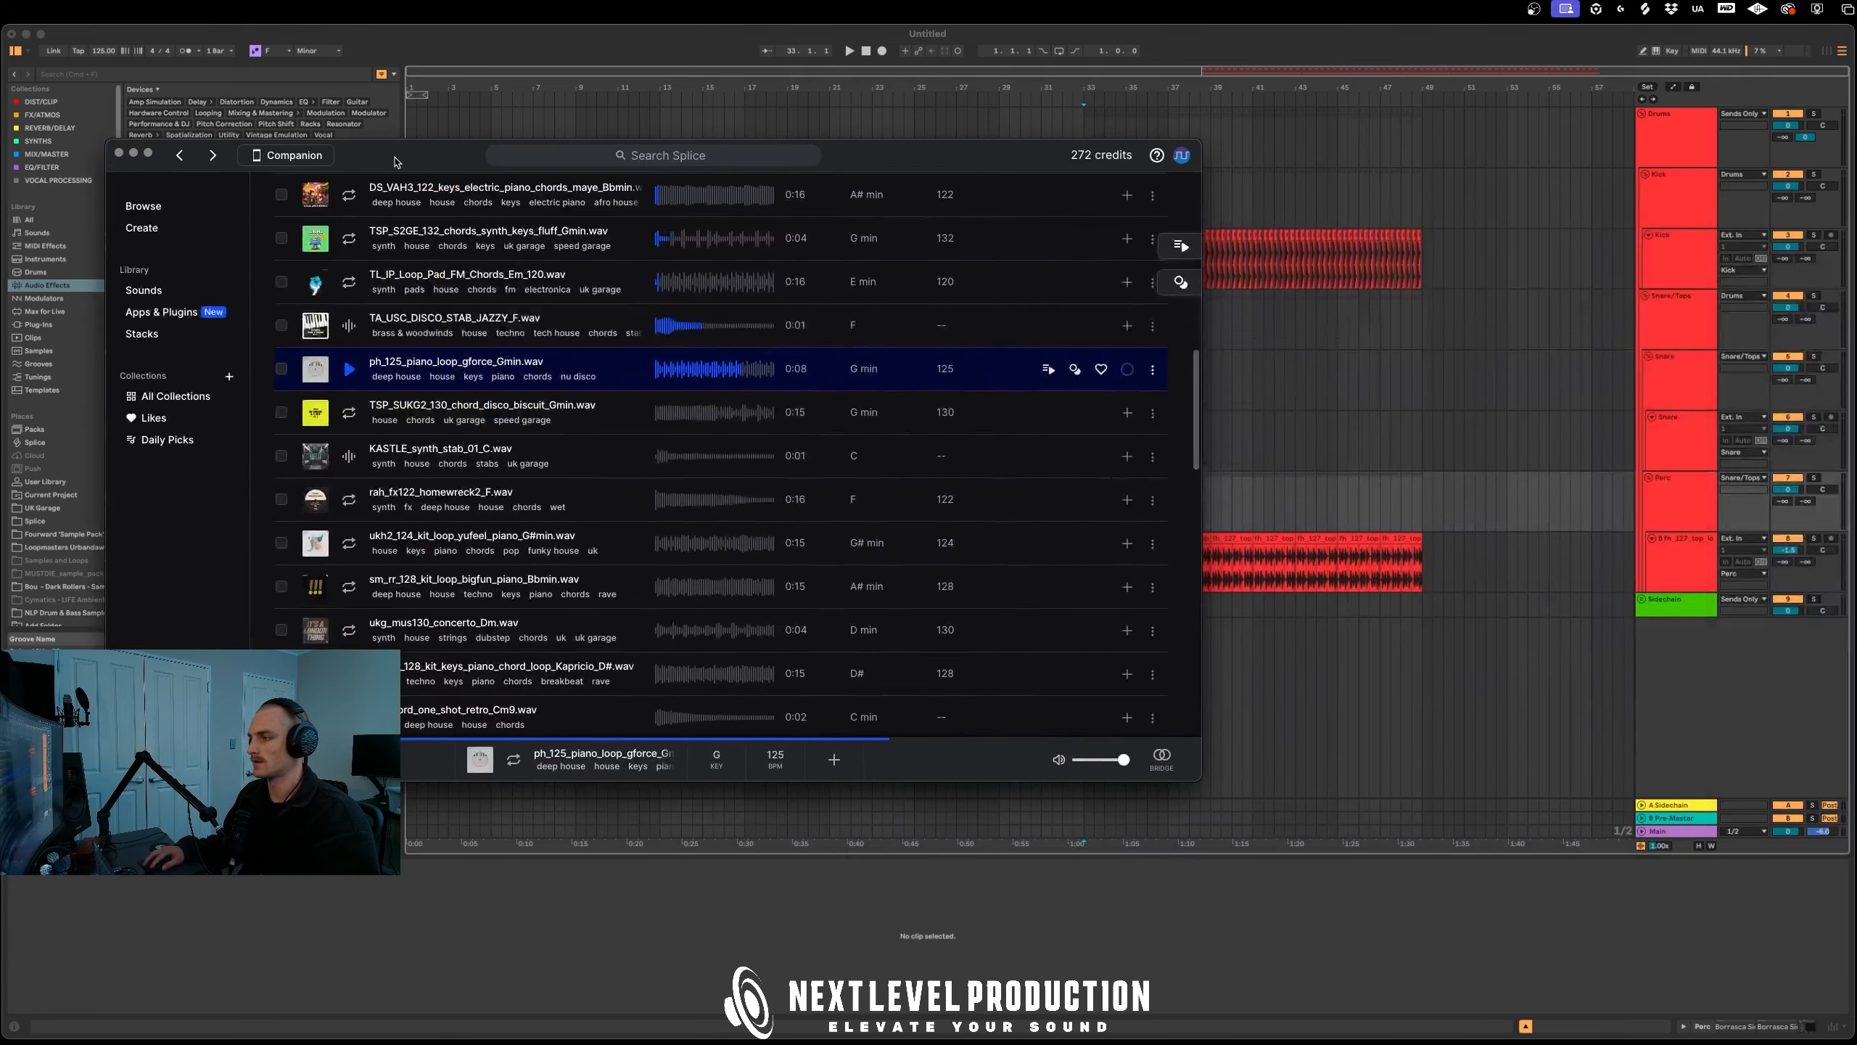
Switch to Ableton Live, unfold the Sidechain group and insert a new audio track below the Serum 2 track
{"action": "left_click", "coordinate": [1666, 633]}
{"action": "left_click", "coordinate": [1642, 600]}
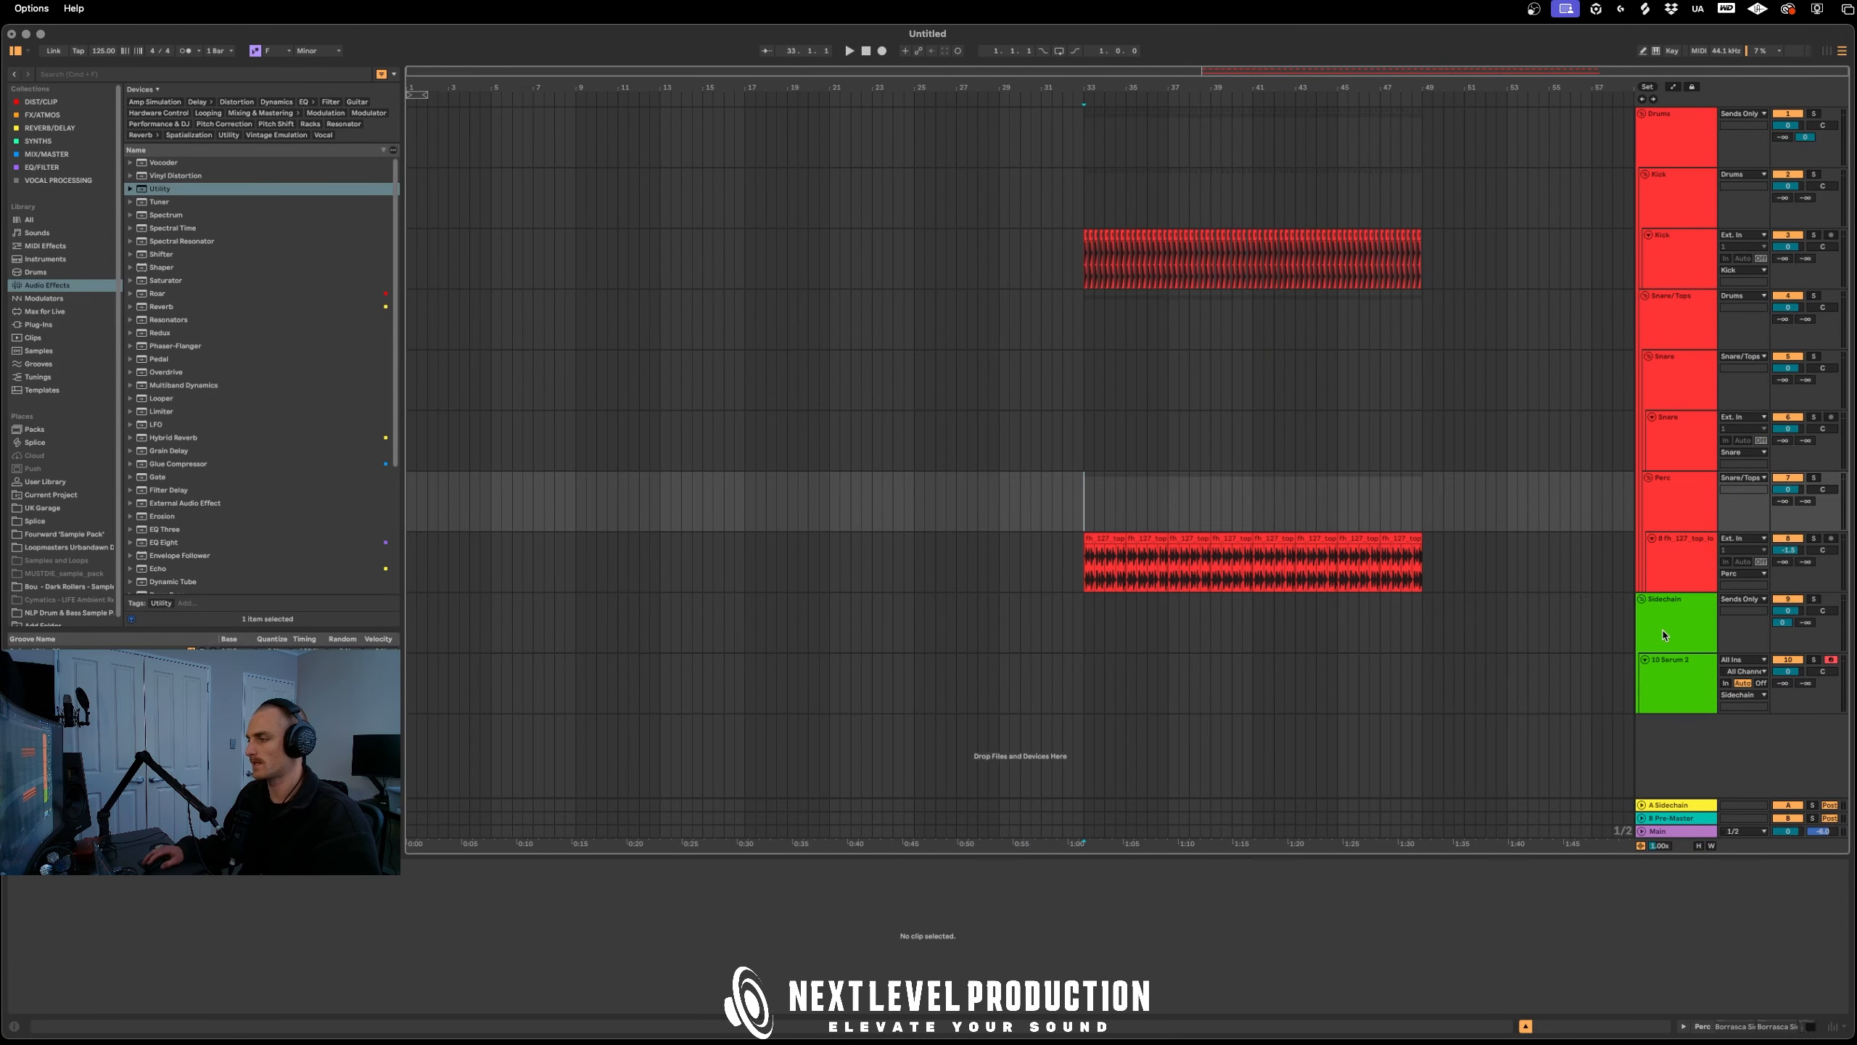
{"action": "key", "text": "Down"}
{"action": "key", "text": "Down"}
{"action": "key", "text": "Down"}
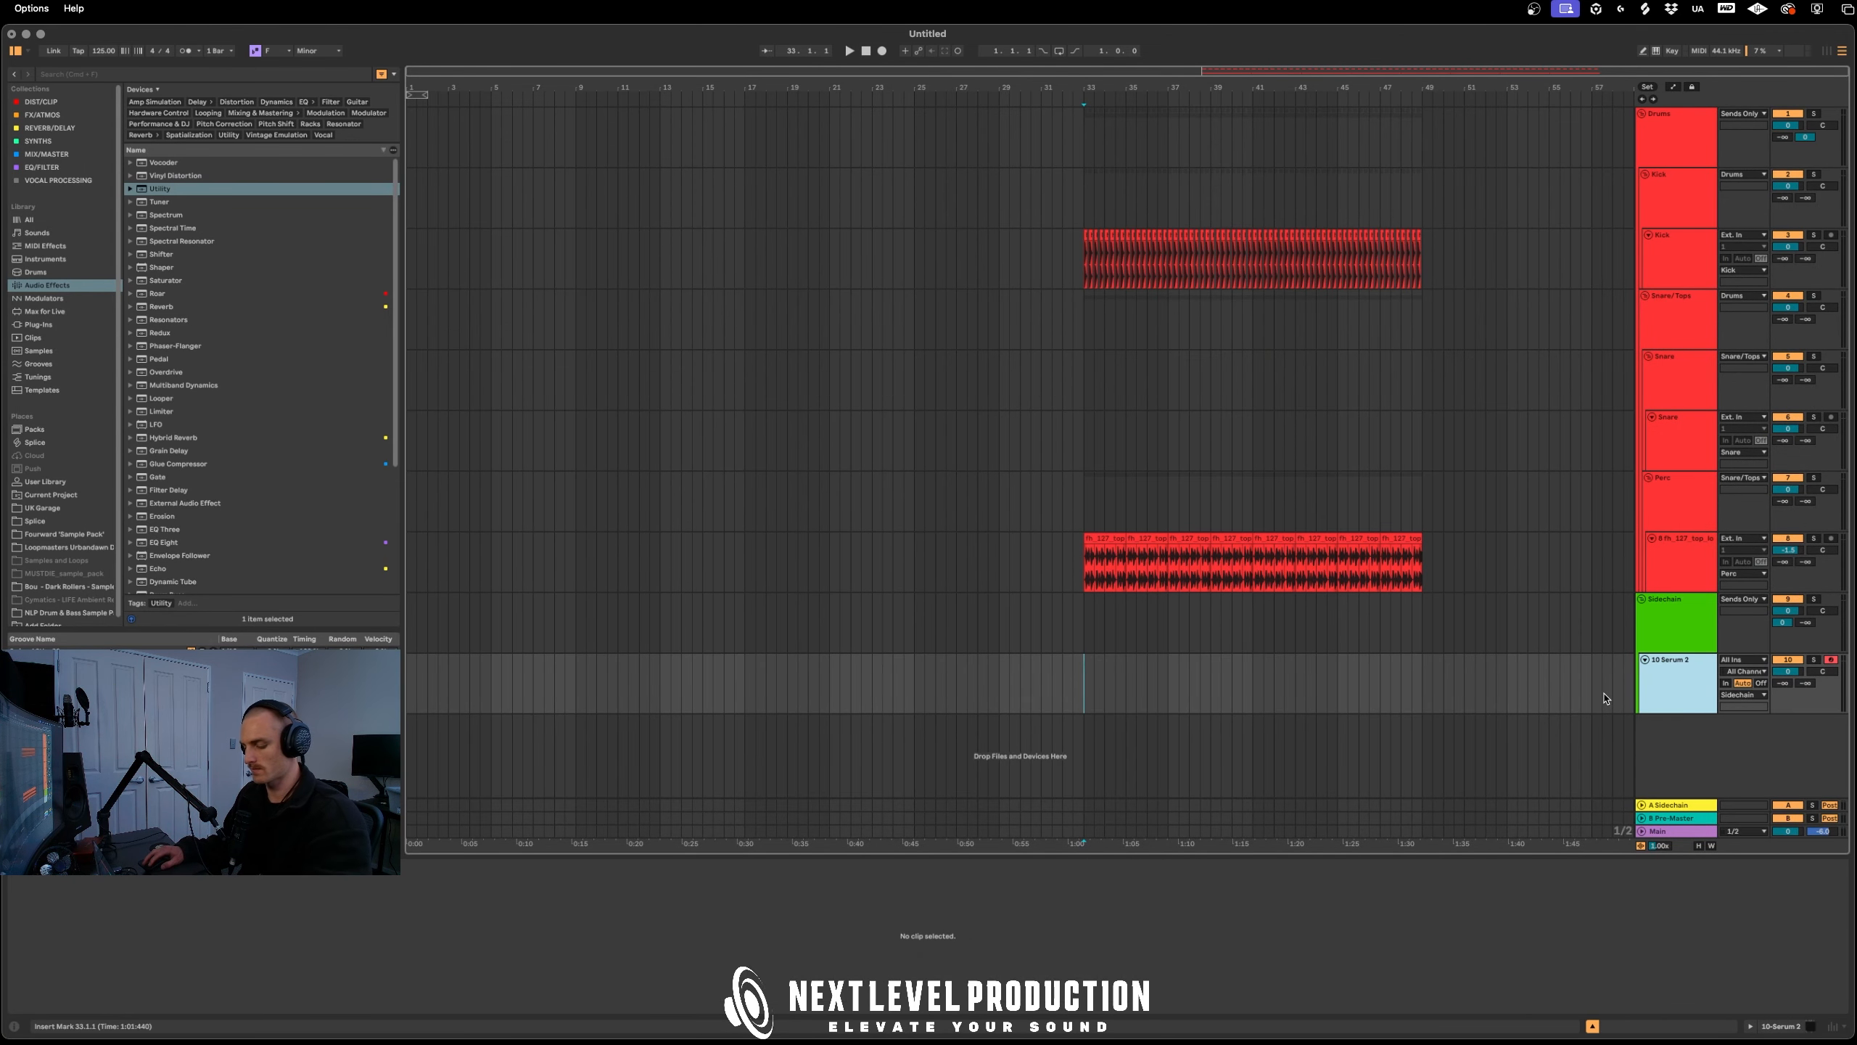
{"action": "key", "text": "super+t"}
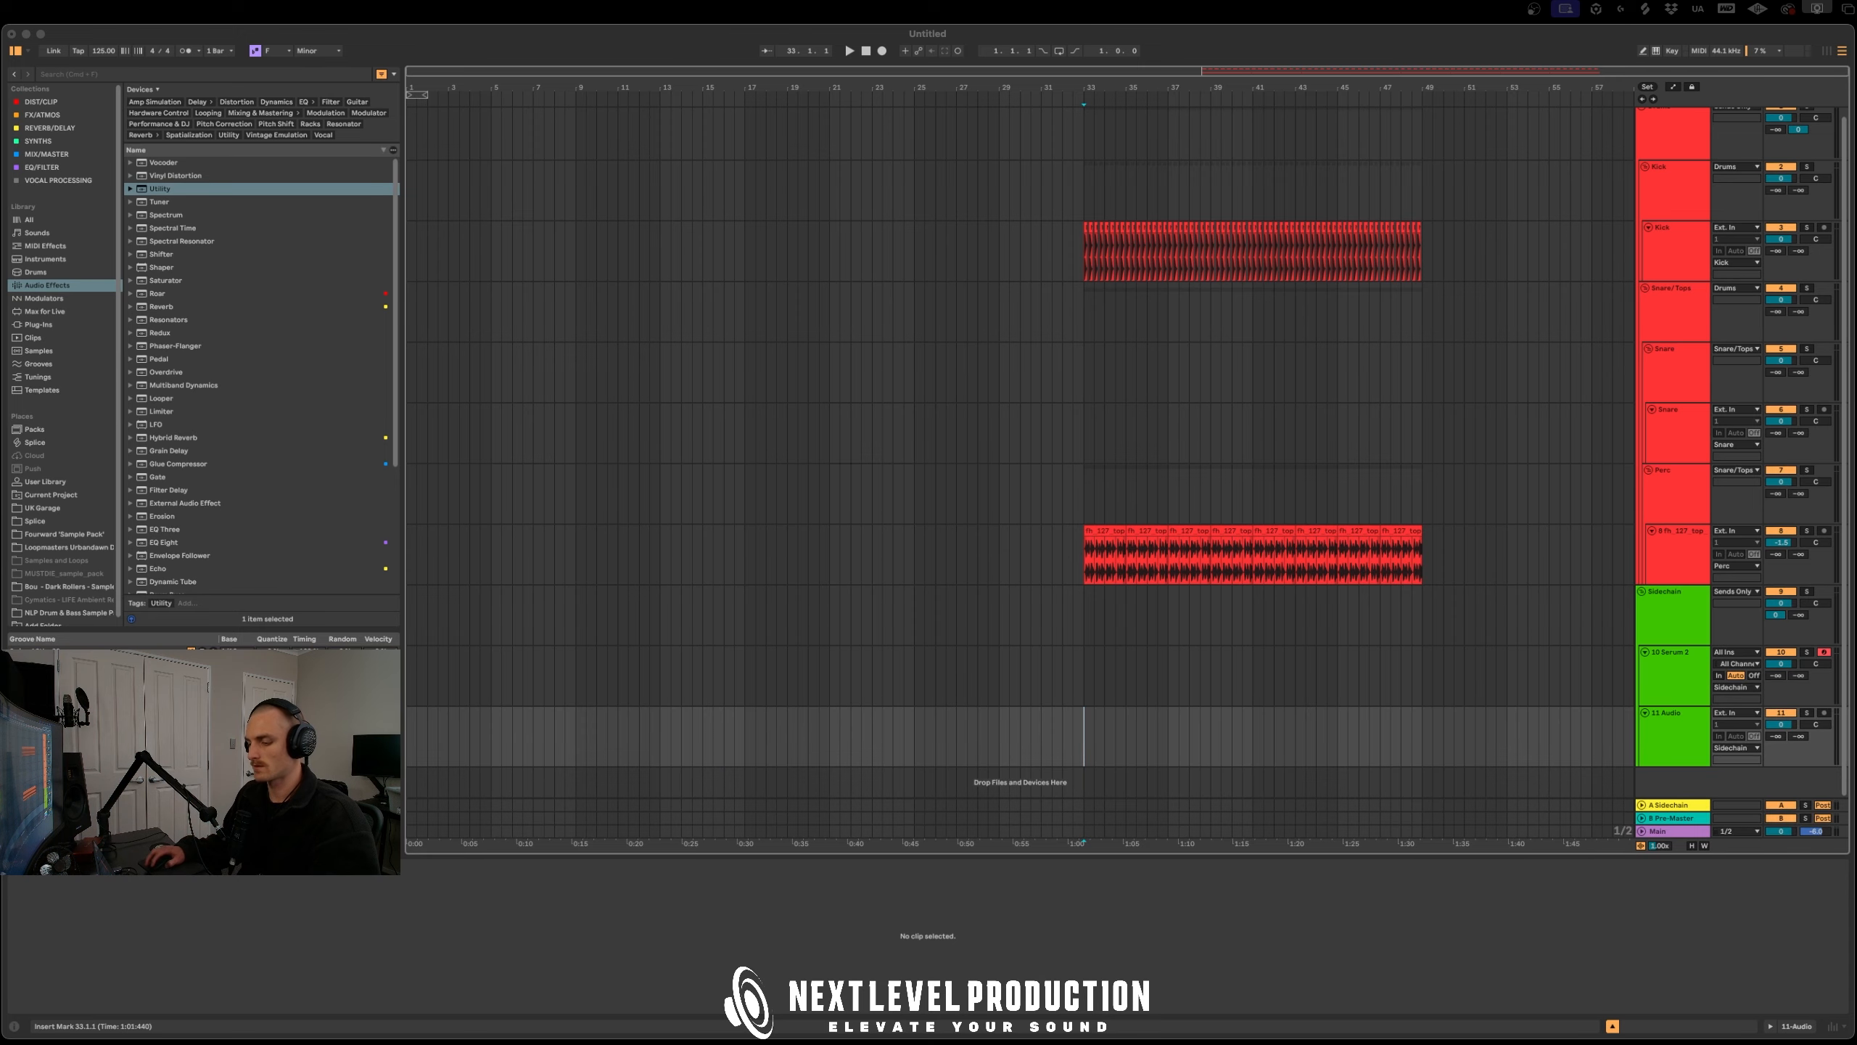
Bring ph_125_piano_loop_gforce_Gmin.wav from Splice onto the new audio track, starting the clip at bar 33
{"action": "key", "text": "super+Tab"}
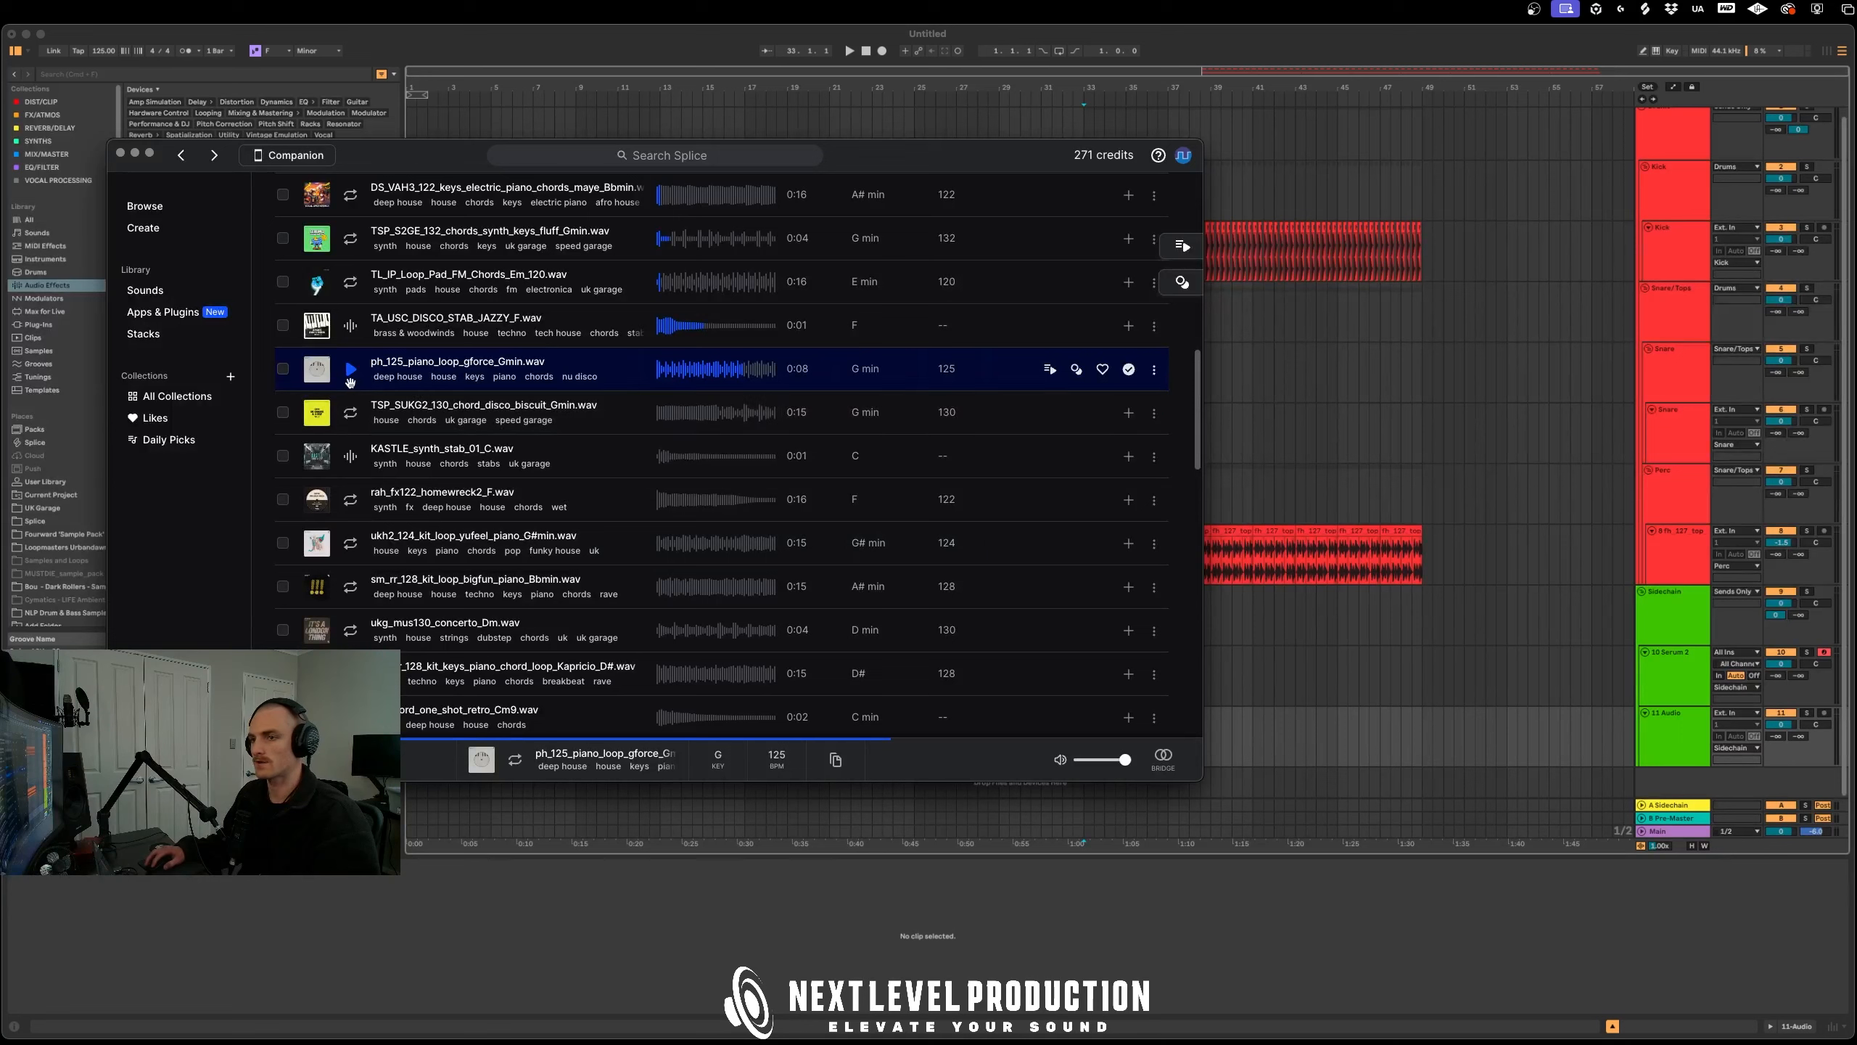
{"action": "left_click_drag", "start_coordinate": [322, 374], "coordinate": [1305, 737]}
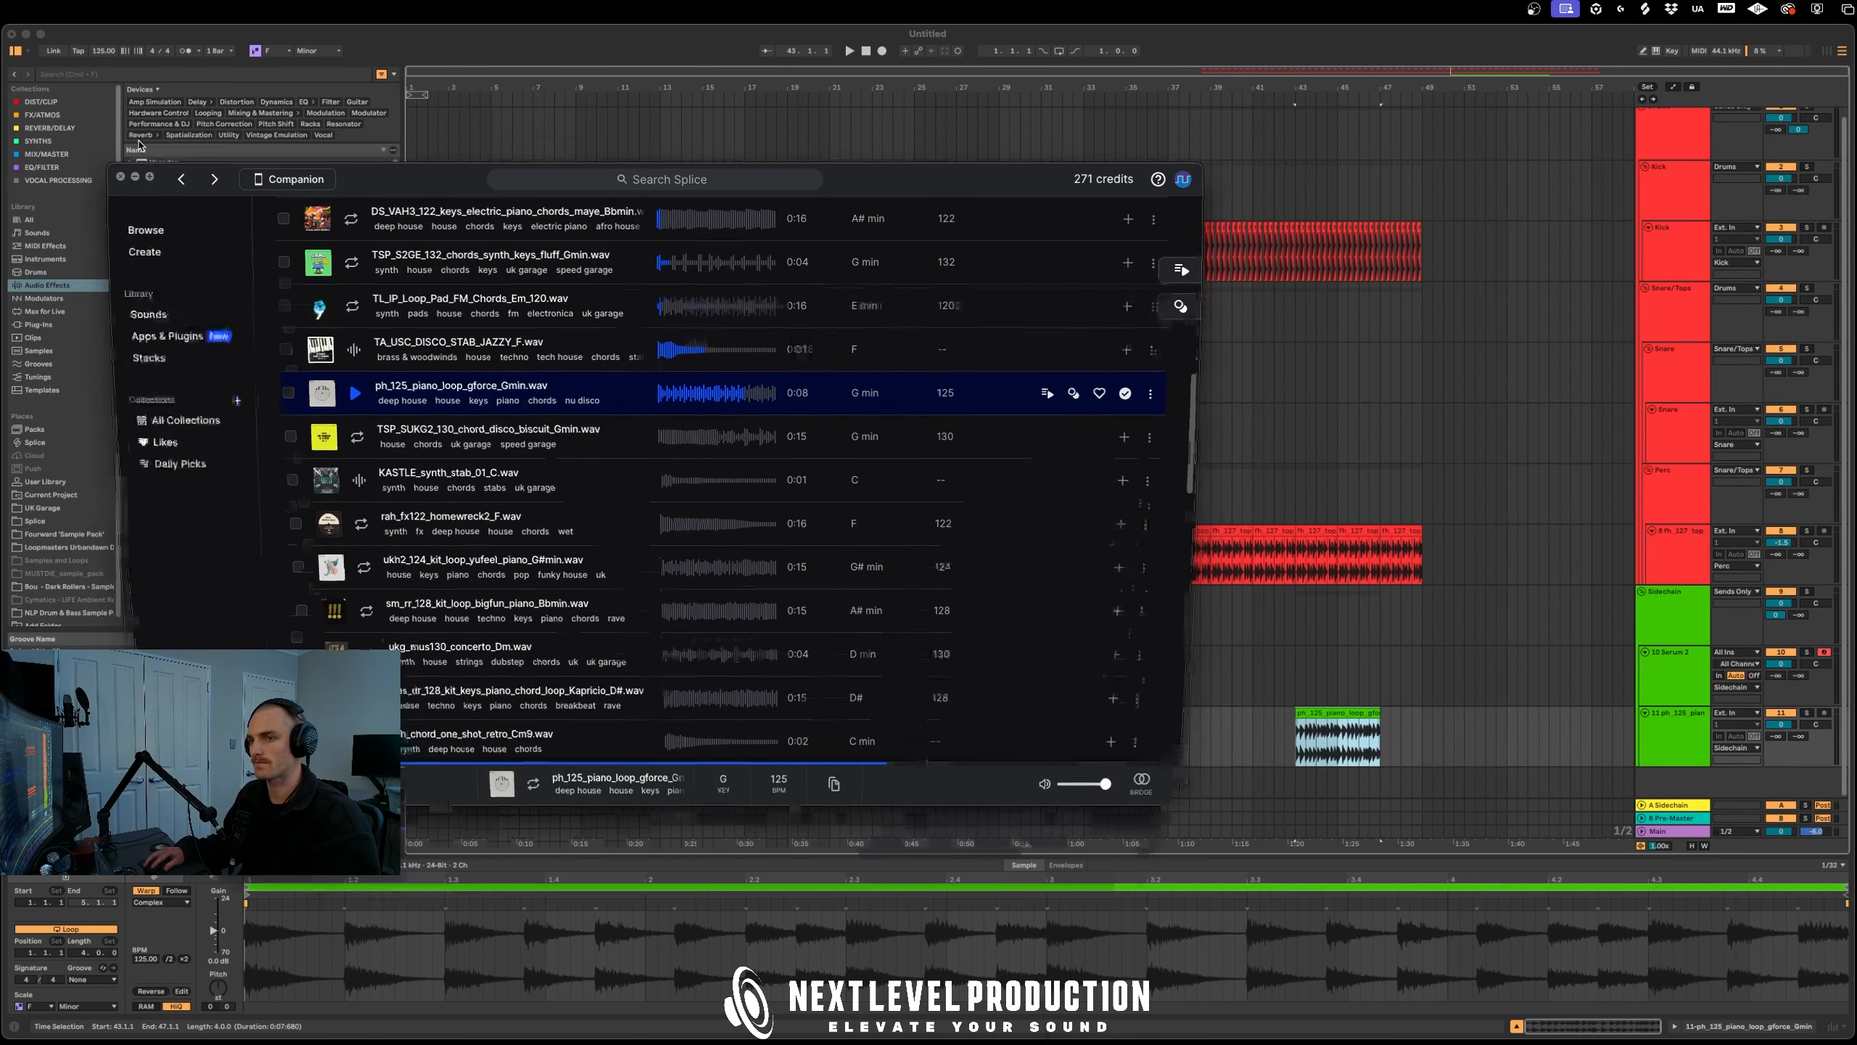
{"action": "left_click", "coordinate": [1296, 704]}
{"action": "left_click_drag", "start_coordinate": [1323, 732], "coordinate": [1119, 735]}
Duplicate the four-bar piano loop three times up to bar 49 and place the insert marker back at its start
{"action": "key", "text": "super+d"}
{"action": "key", "text": "super+d"}
{"action": "key", "text": "super+d"}
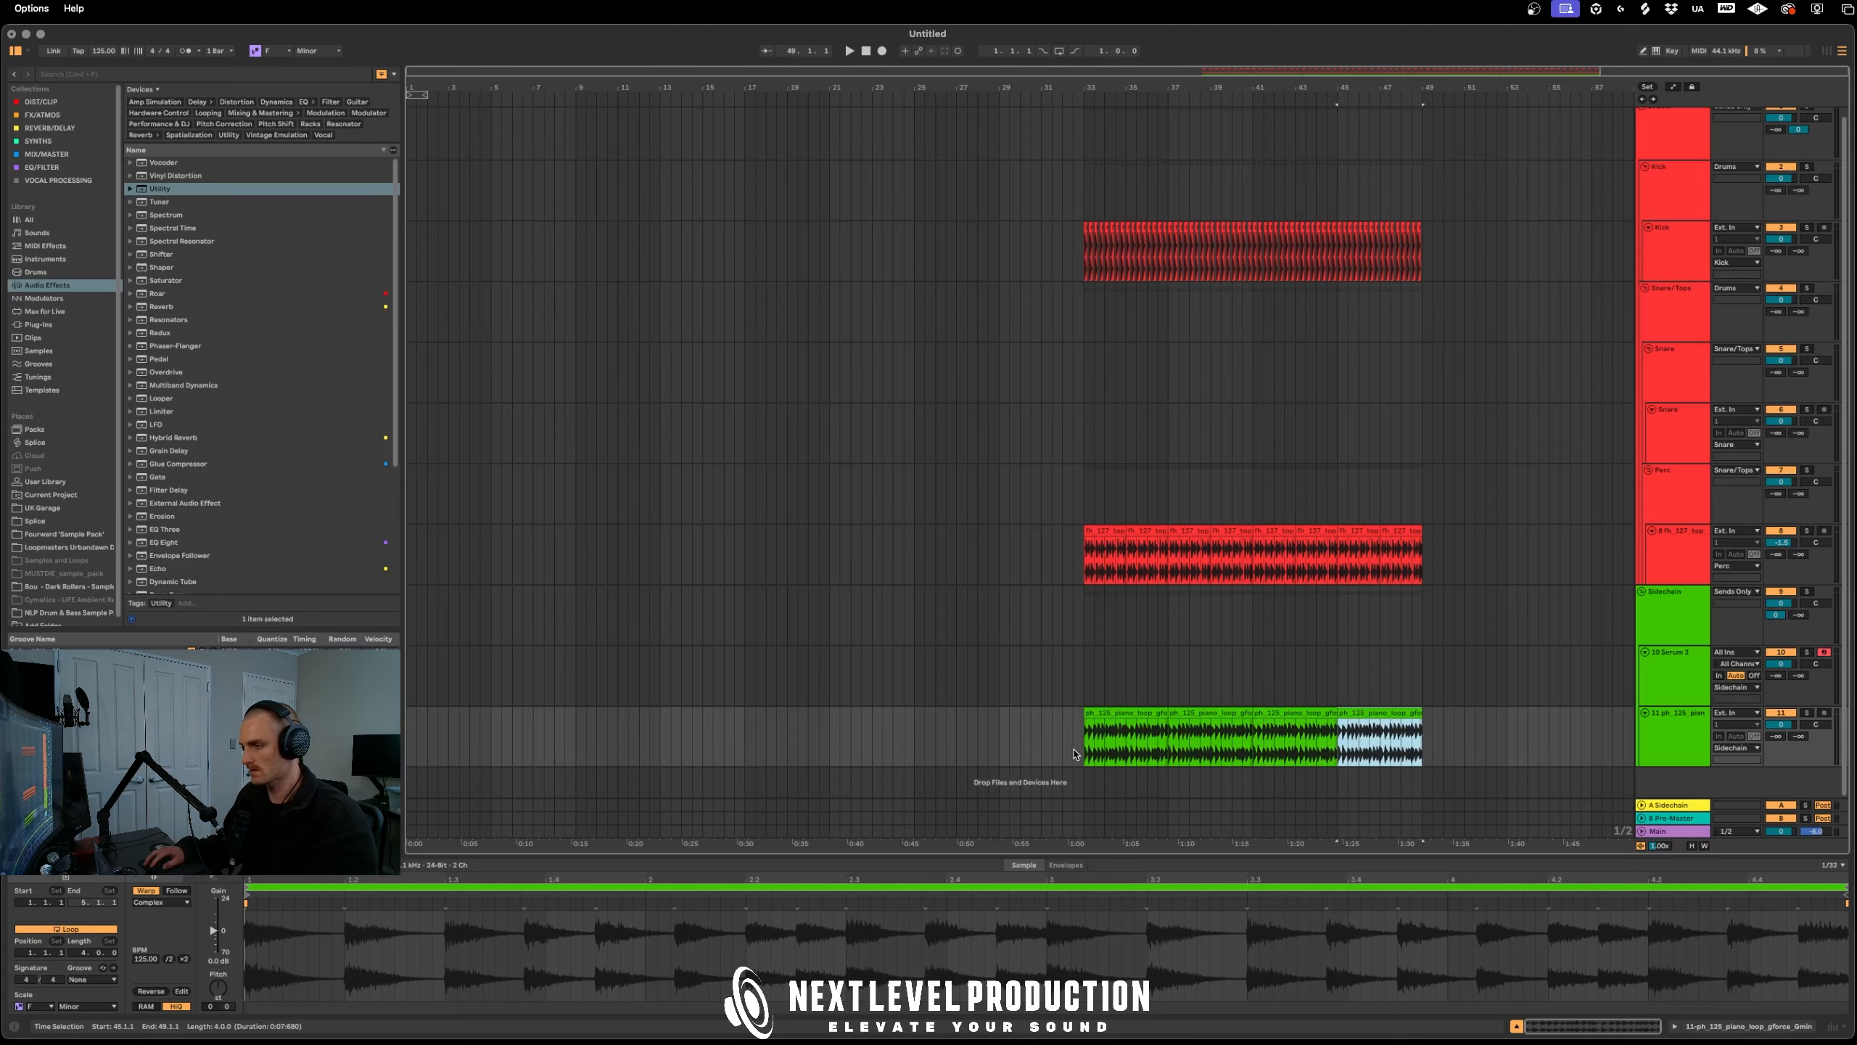
{"action": "left_click", "coordinate": [1078, 748]}
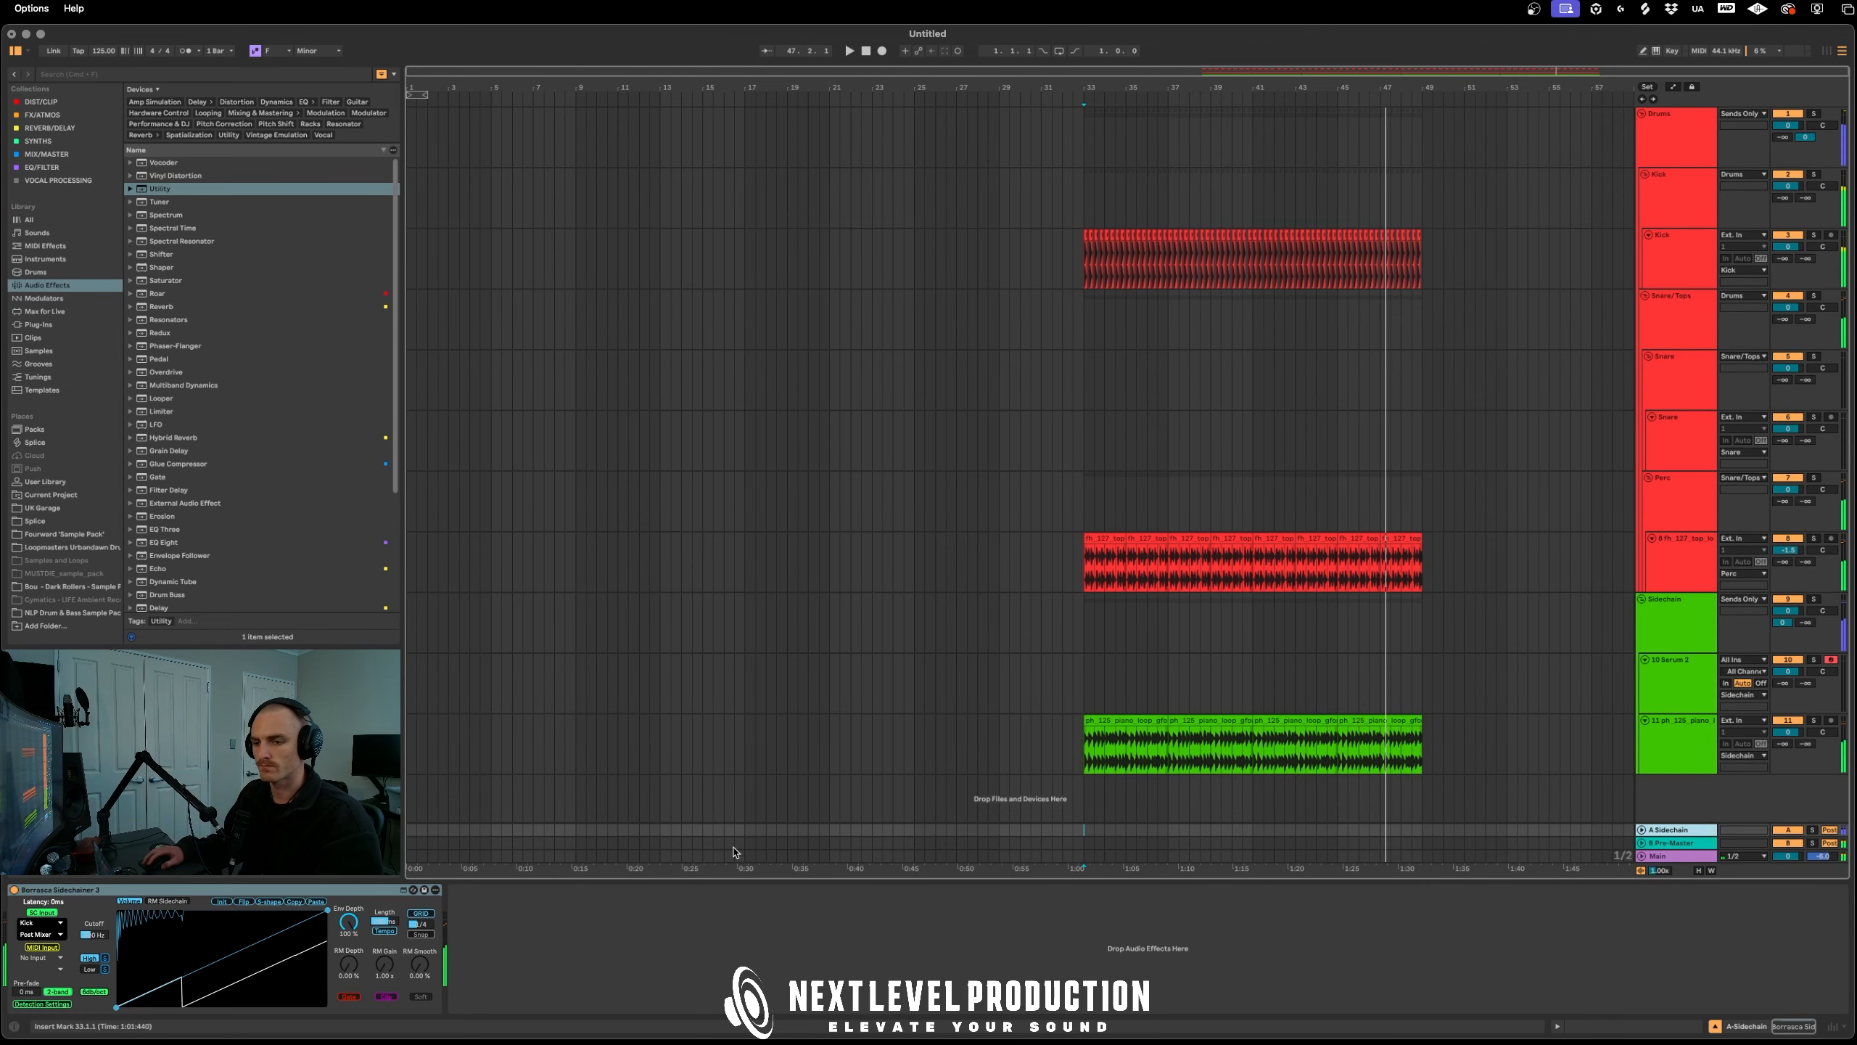
During playback, set the Borrasca Sidechainer on the Sidechain return to Env Depth 0%, RM Depth 100% and RM Smooth 100%
{"action": "key", "text": "space"}
{"action": "key", "text": "space"}
{"action": "left_click", "coordinate": [351, 923]}
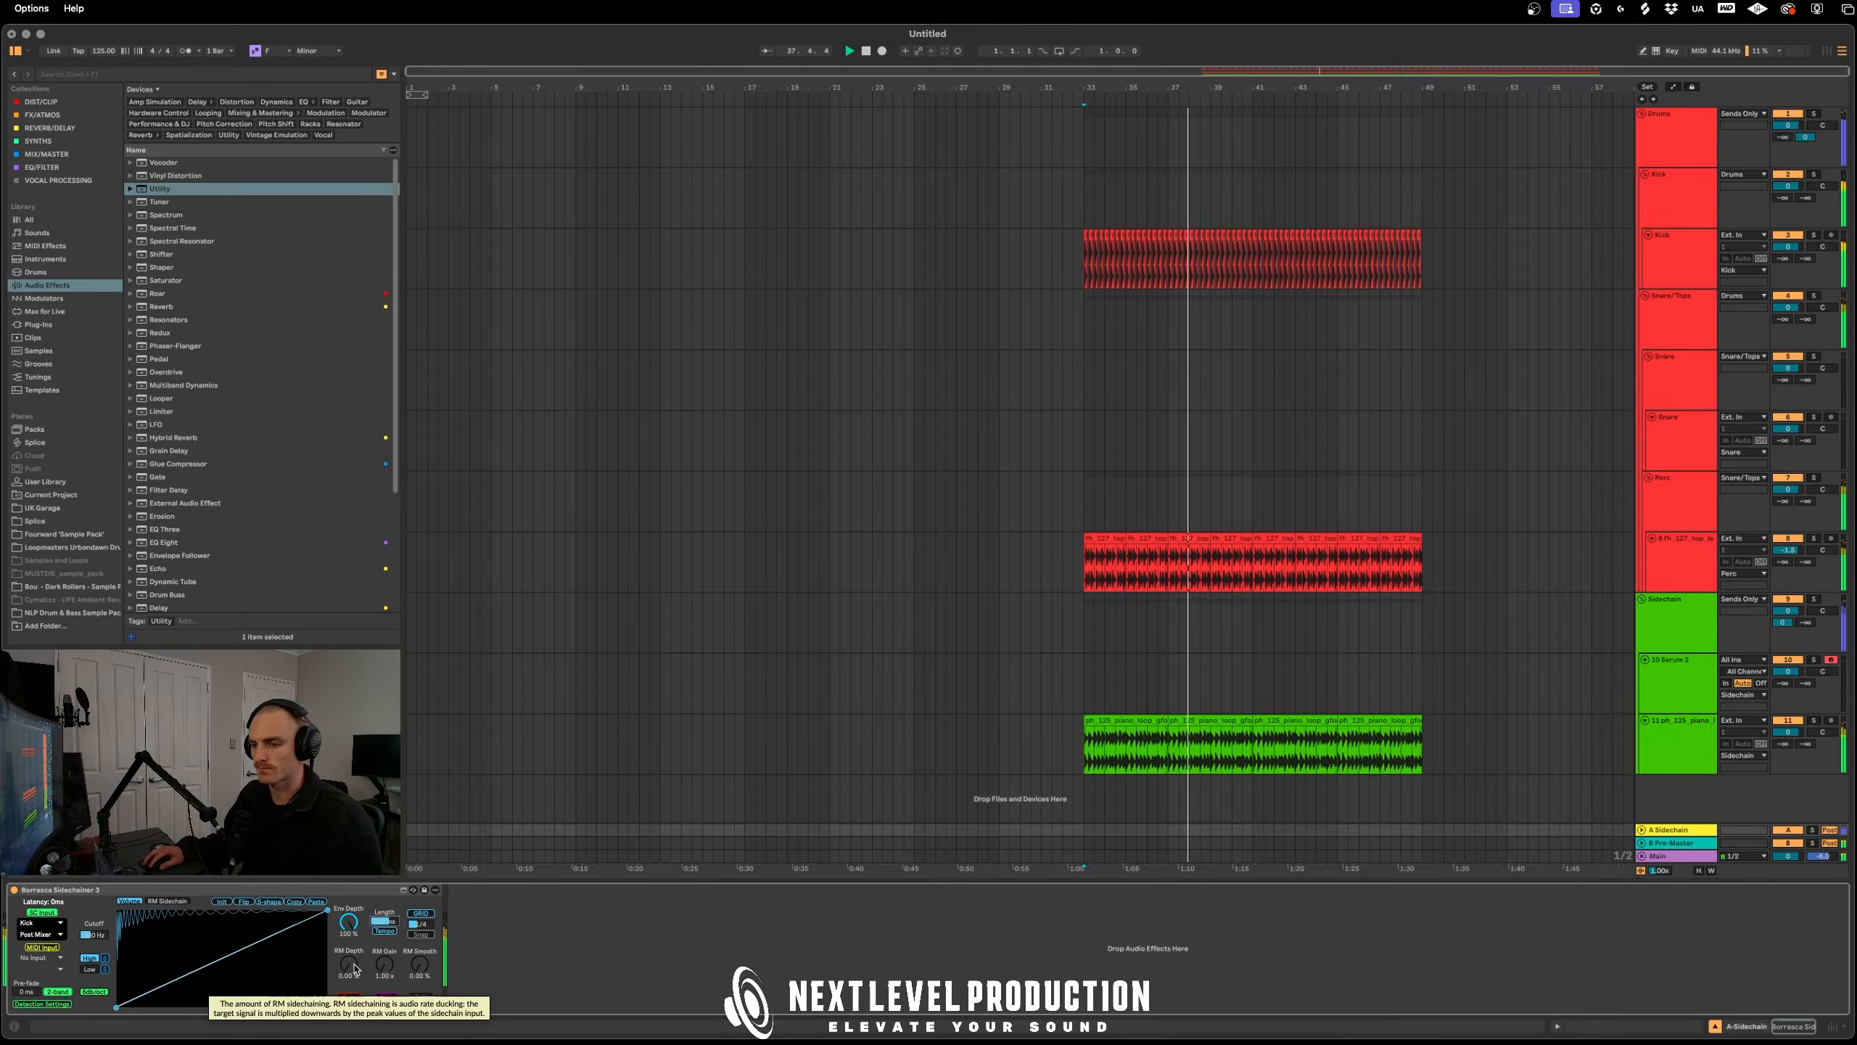
{"action": "left_click_drag", "start_coordinate": [358, 970], "coordinate": [424, 892]}
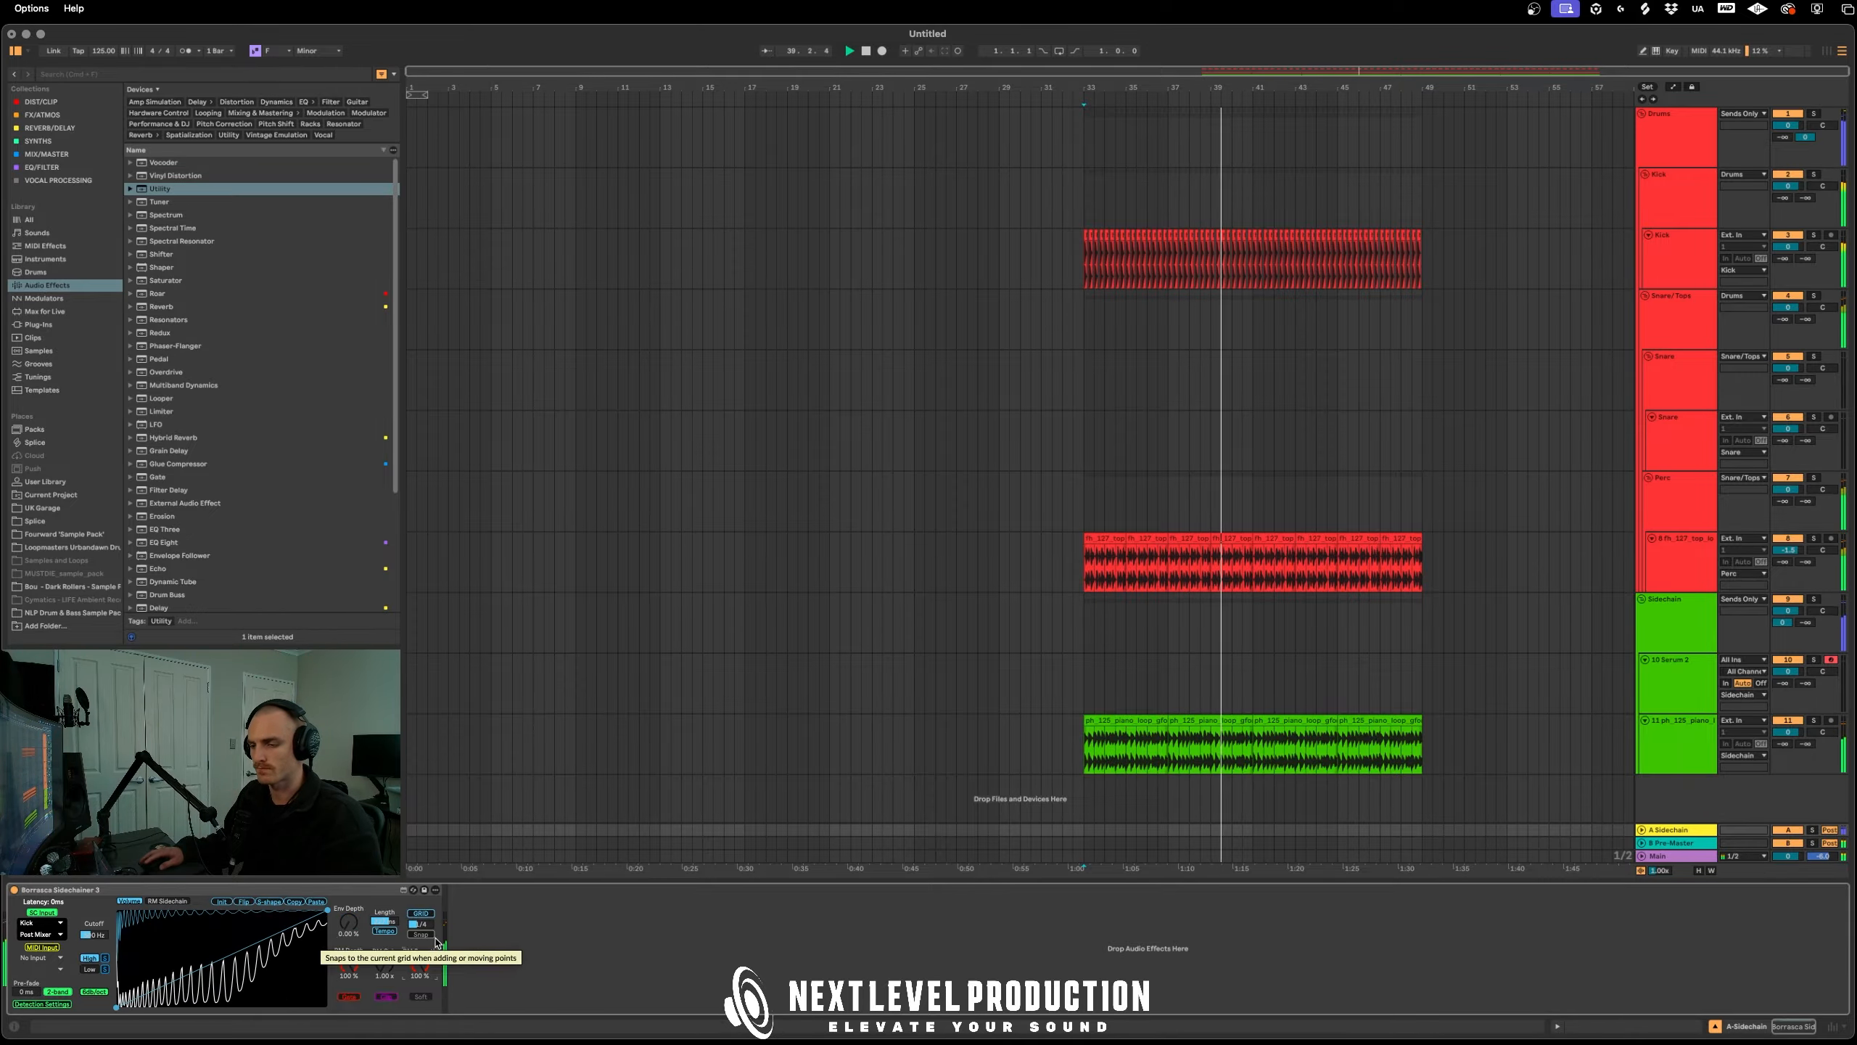
{"action": "left_click", "coordinate": [92, 969]}
{"action": "left_click_drag", "start_coordinate": [353, 964], "coordinate": [352, 891]}
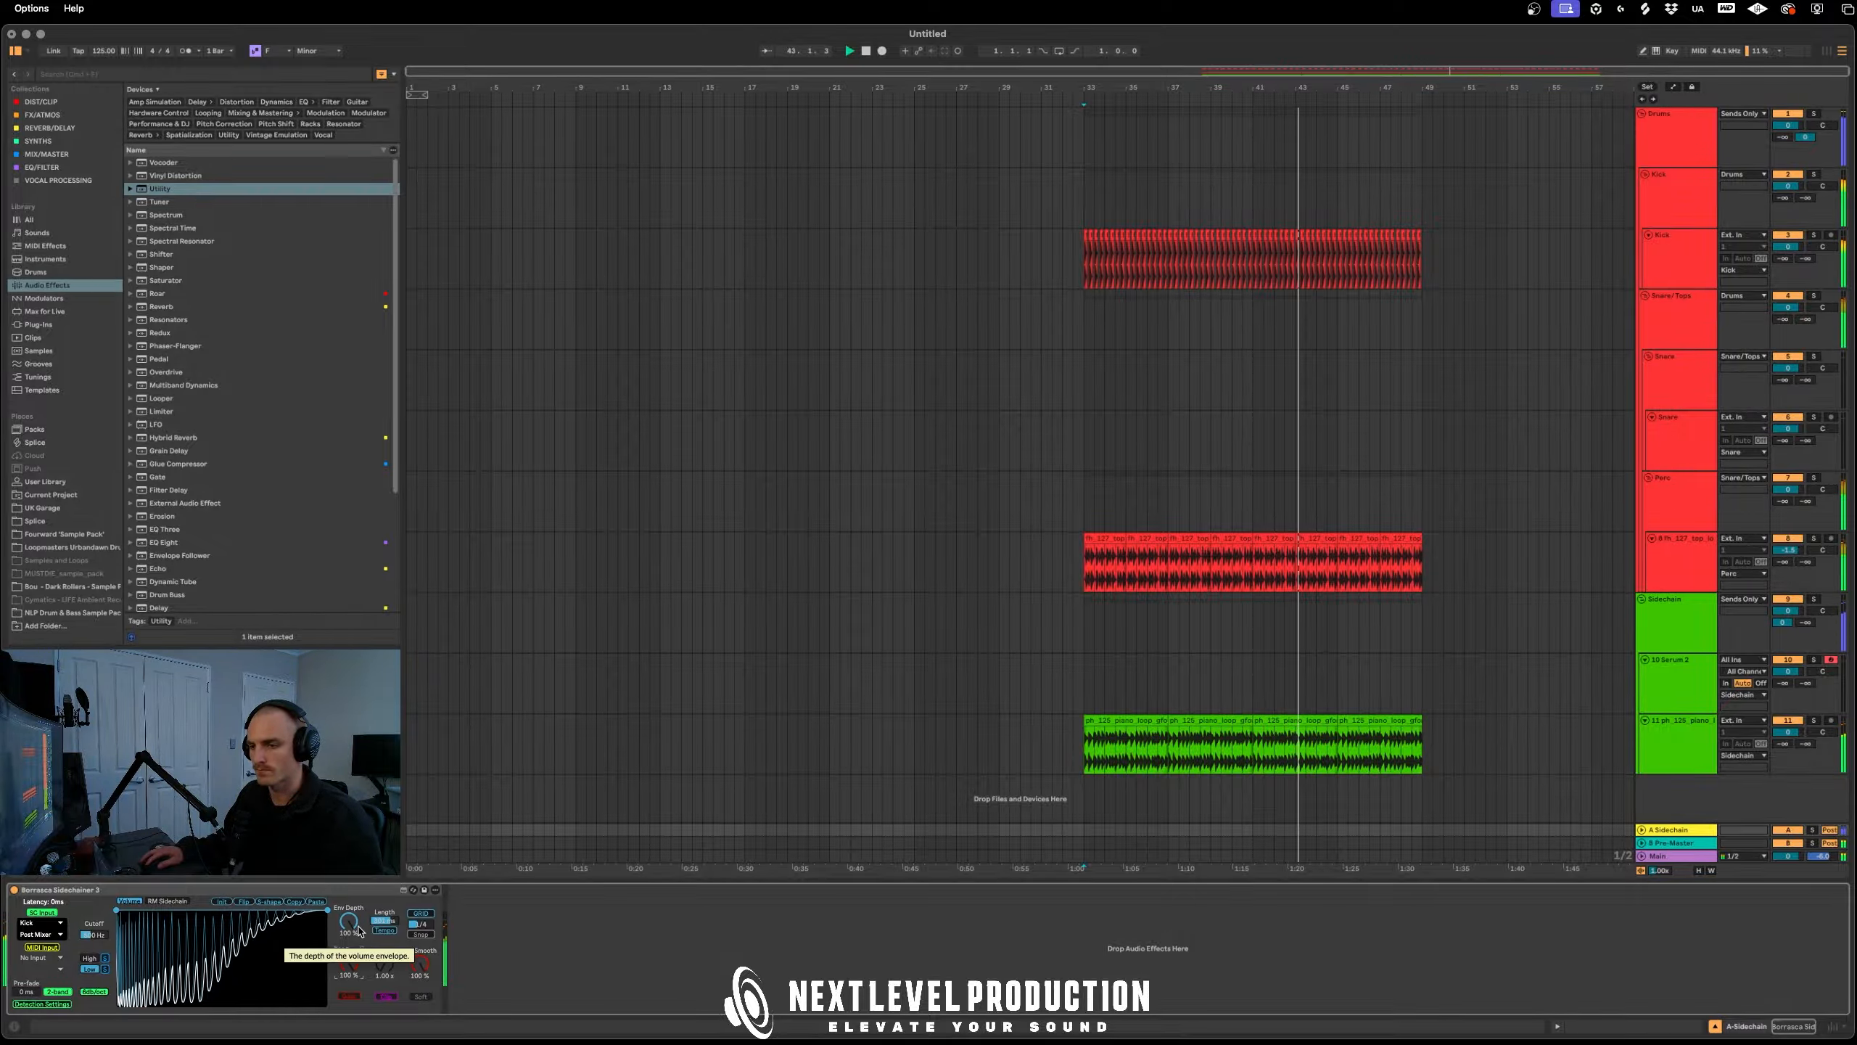
{"action": "left_click_drag", "start_coordinate": [351, 933], "coordinate": [351, 1006]}
{"action": "key", "text": "space"}
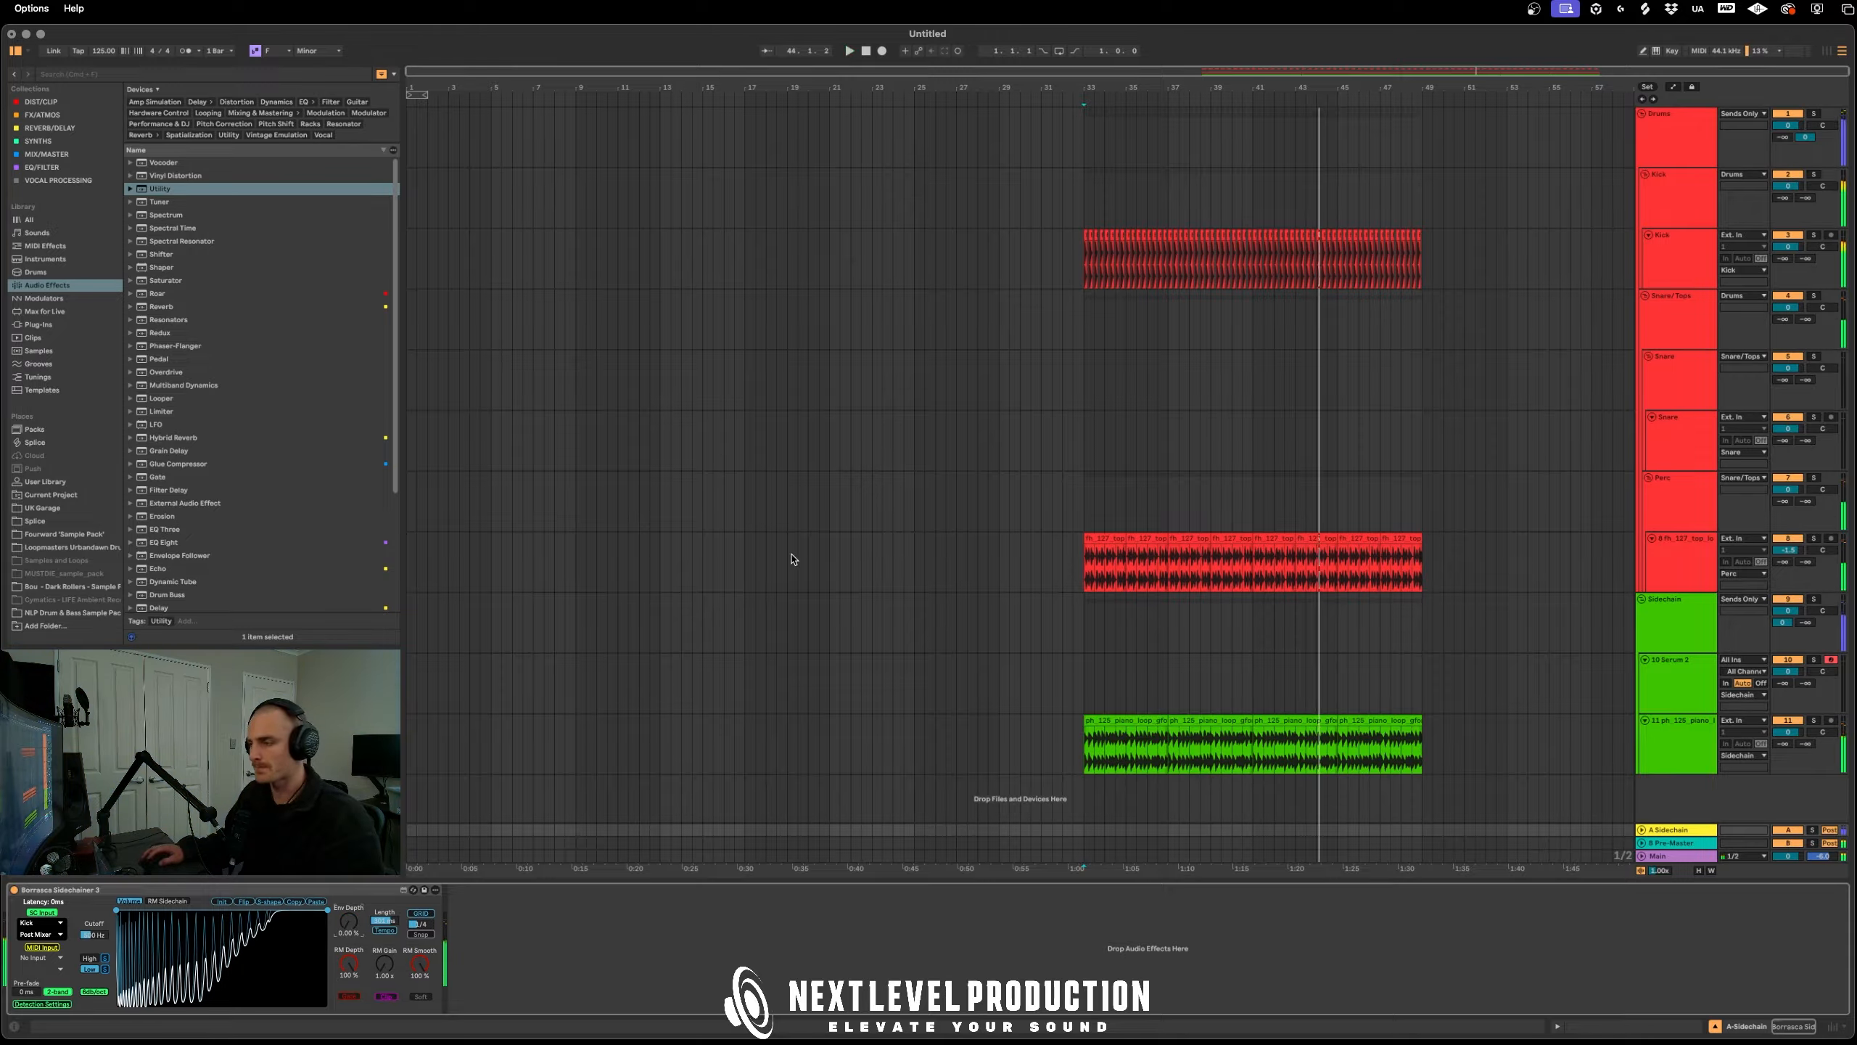
Select the Sidechain group, find Compressor among the audio effects and add it after FabFilter Pro-L 2
{"action": "left_click", "coordinate": [1223, 554]}
{"action": "left_click", "coordinate": [1688, 630]}
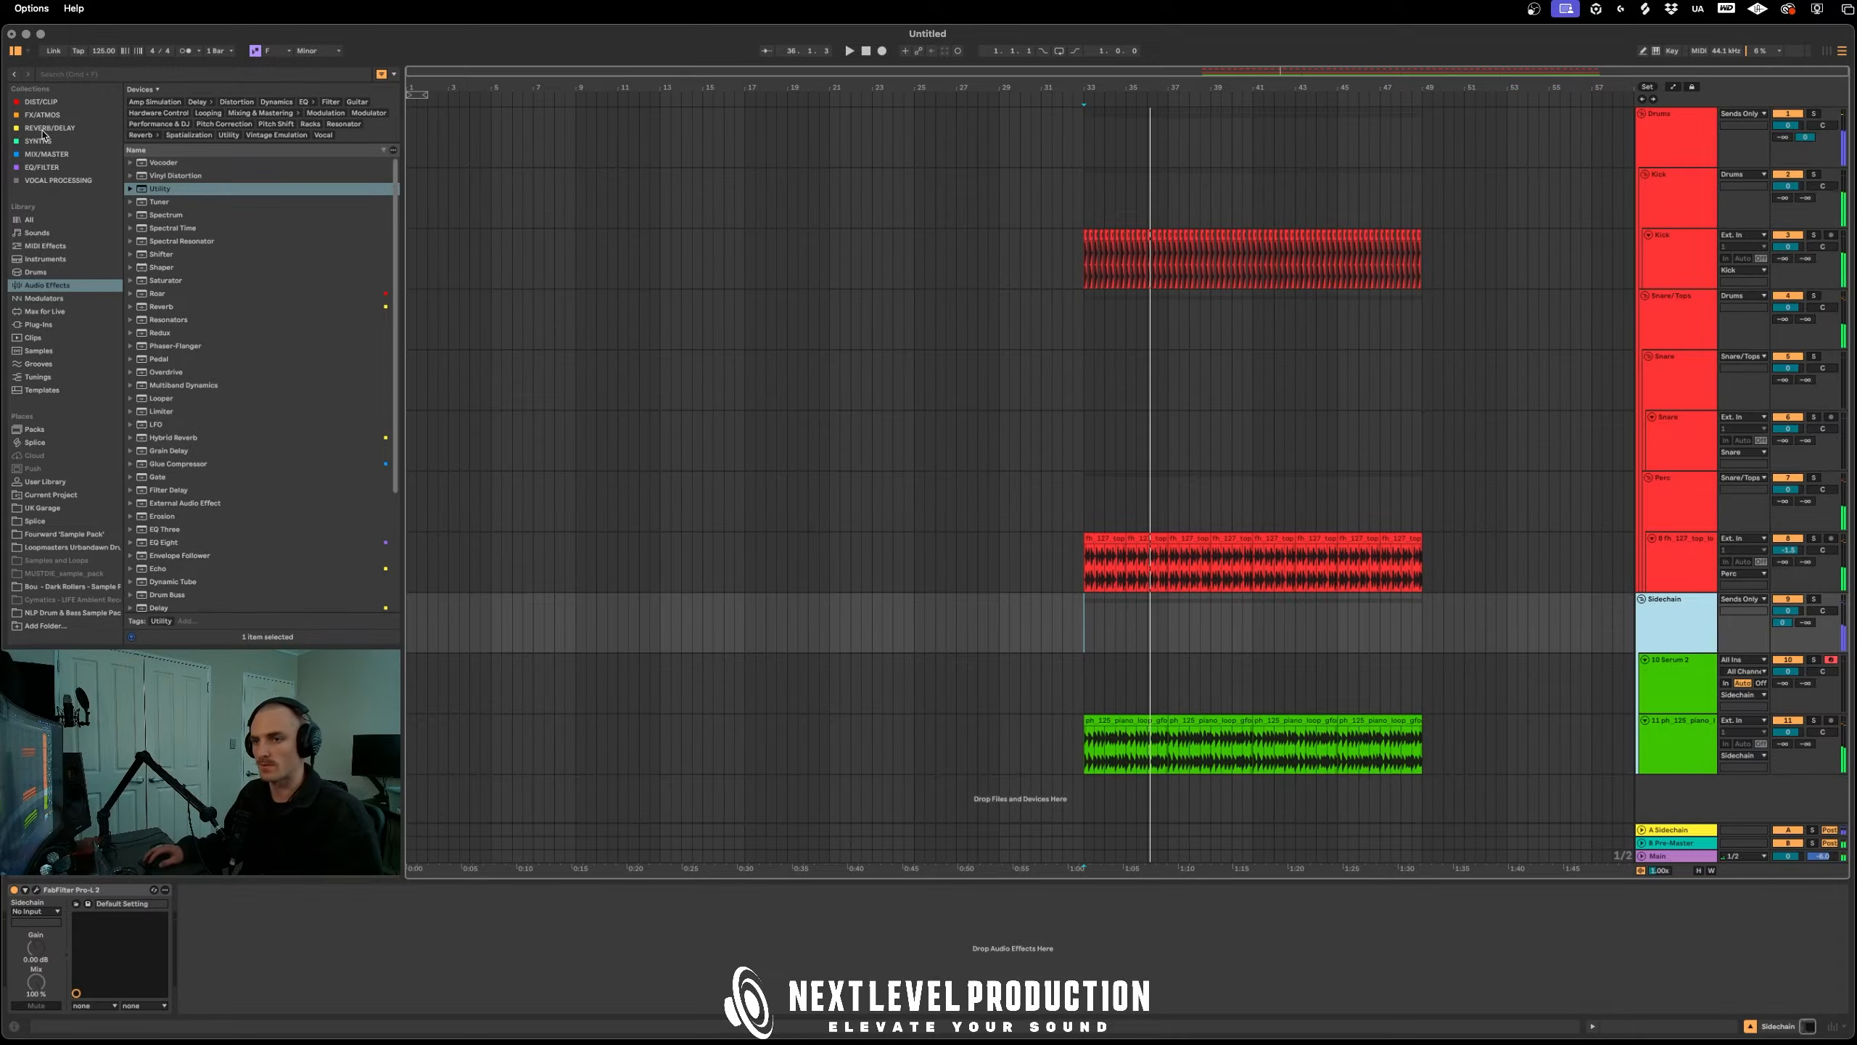
{"action": "left_click", "coordinate": [29, 298]}
{"action": "left_click", "coordinate": [44, 284]}
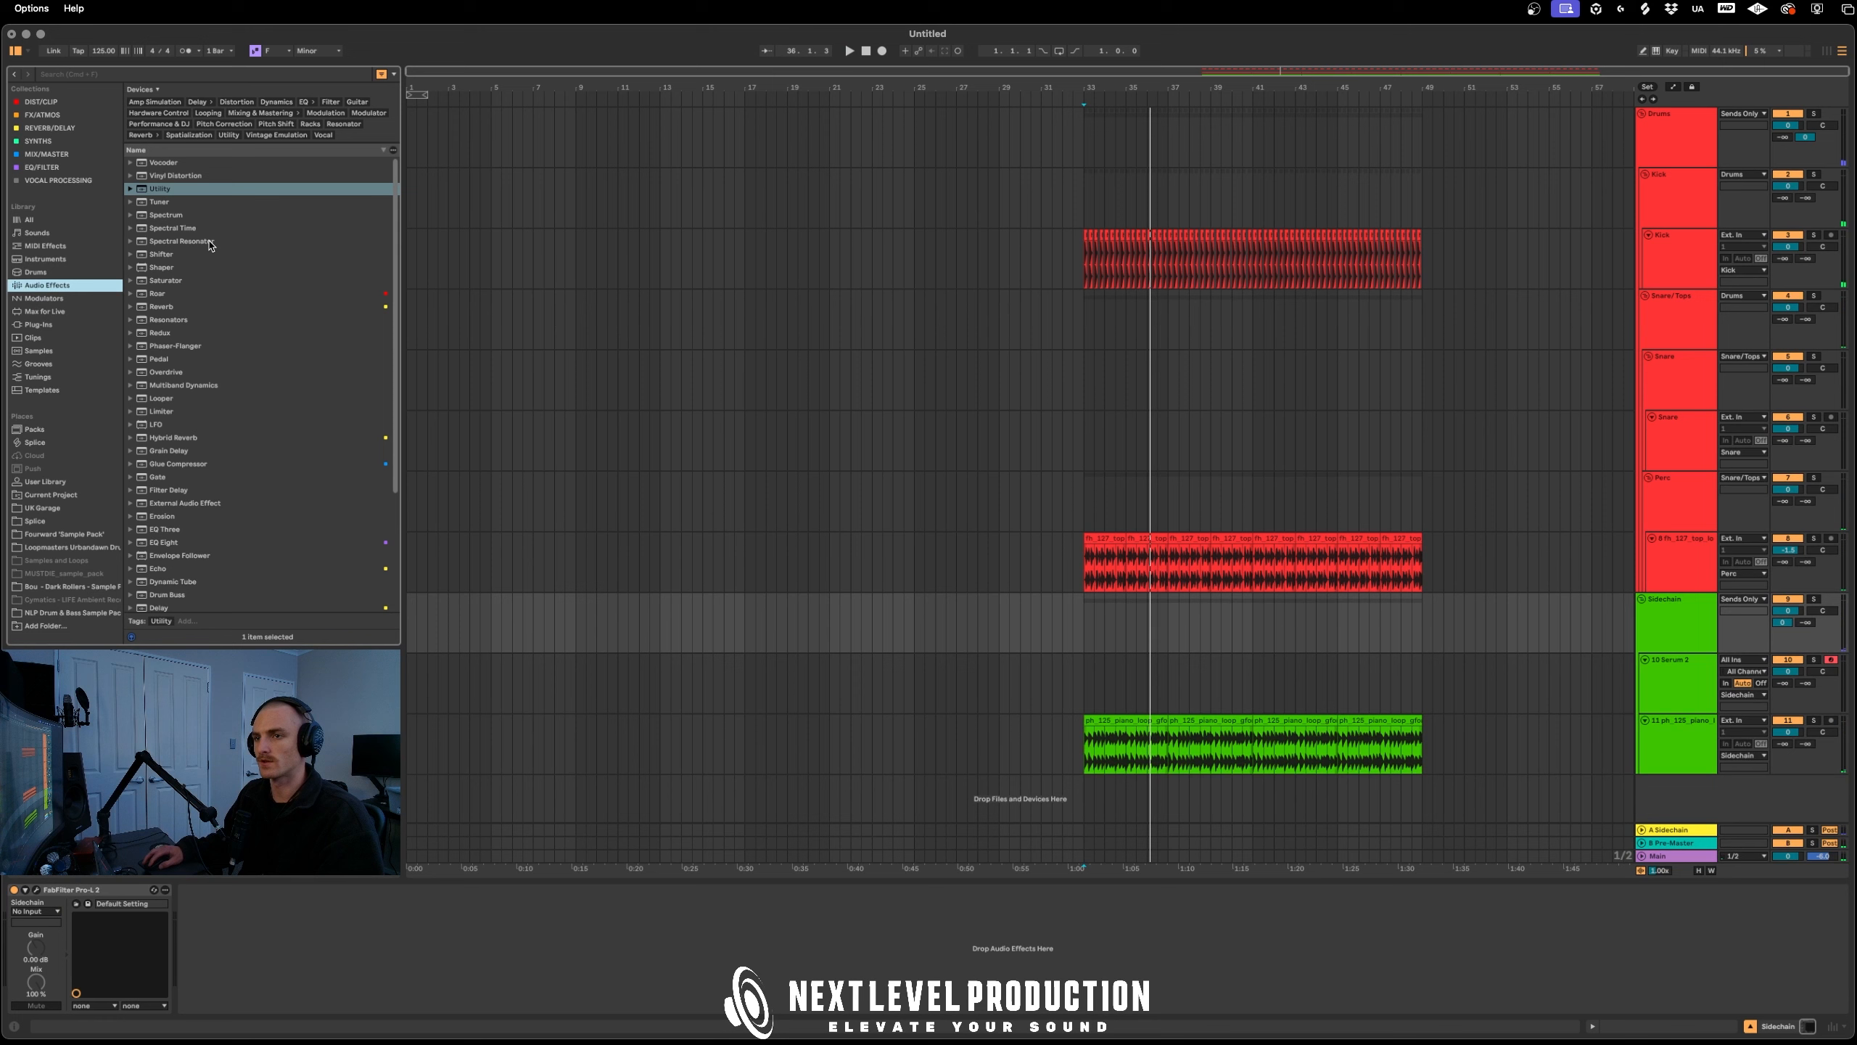
{"action": "left_click", "coordinate": [43, 312]}
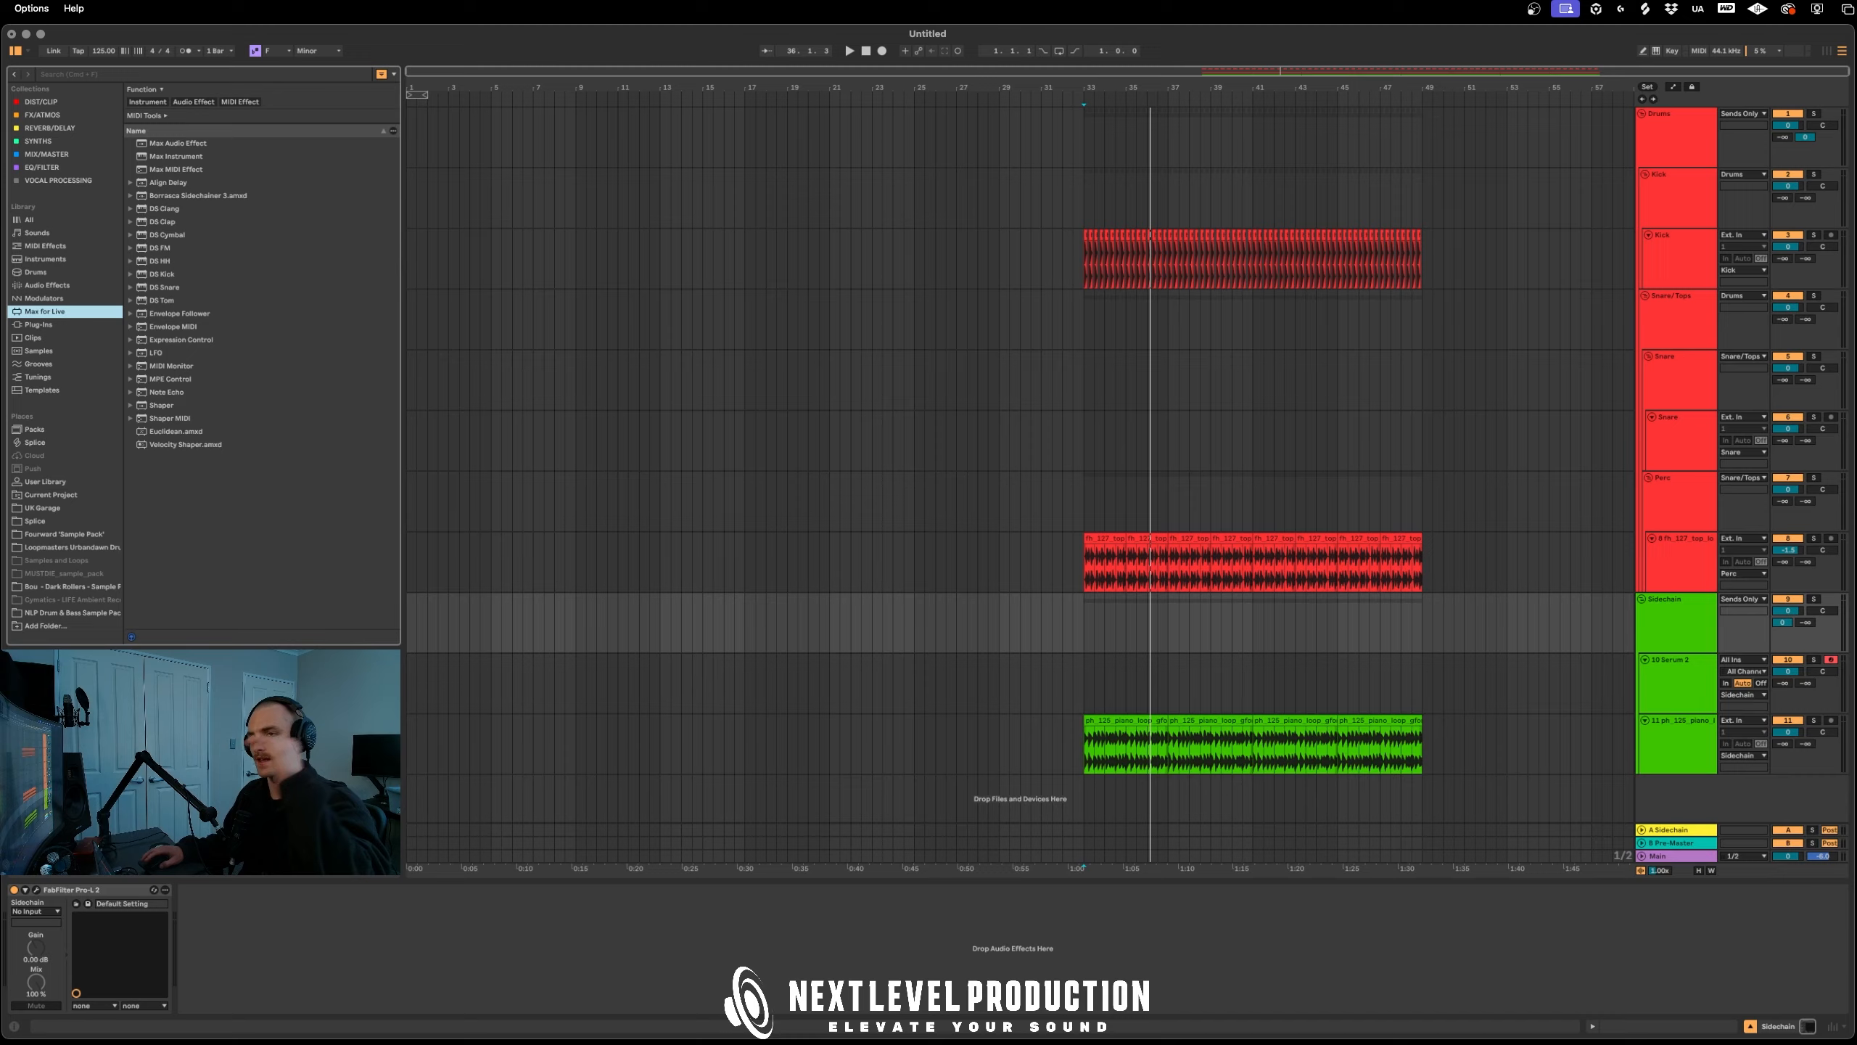
{"action": "left_click", "coordinate": [65, 285]}
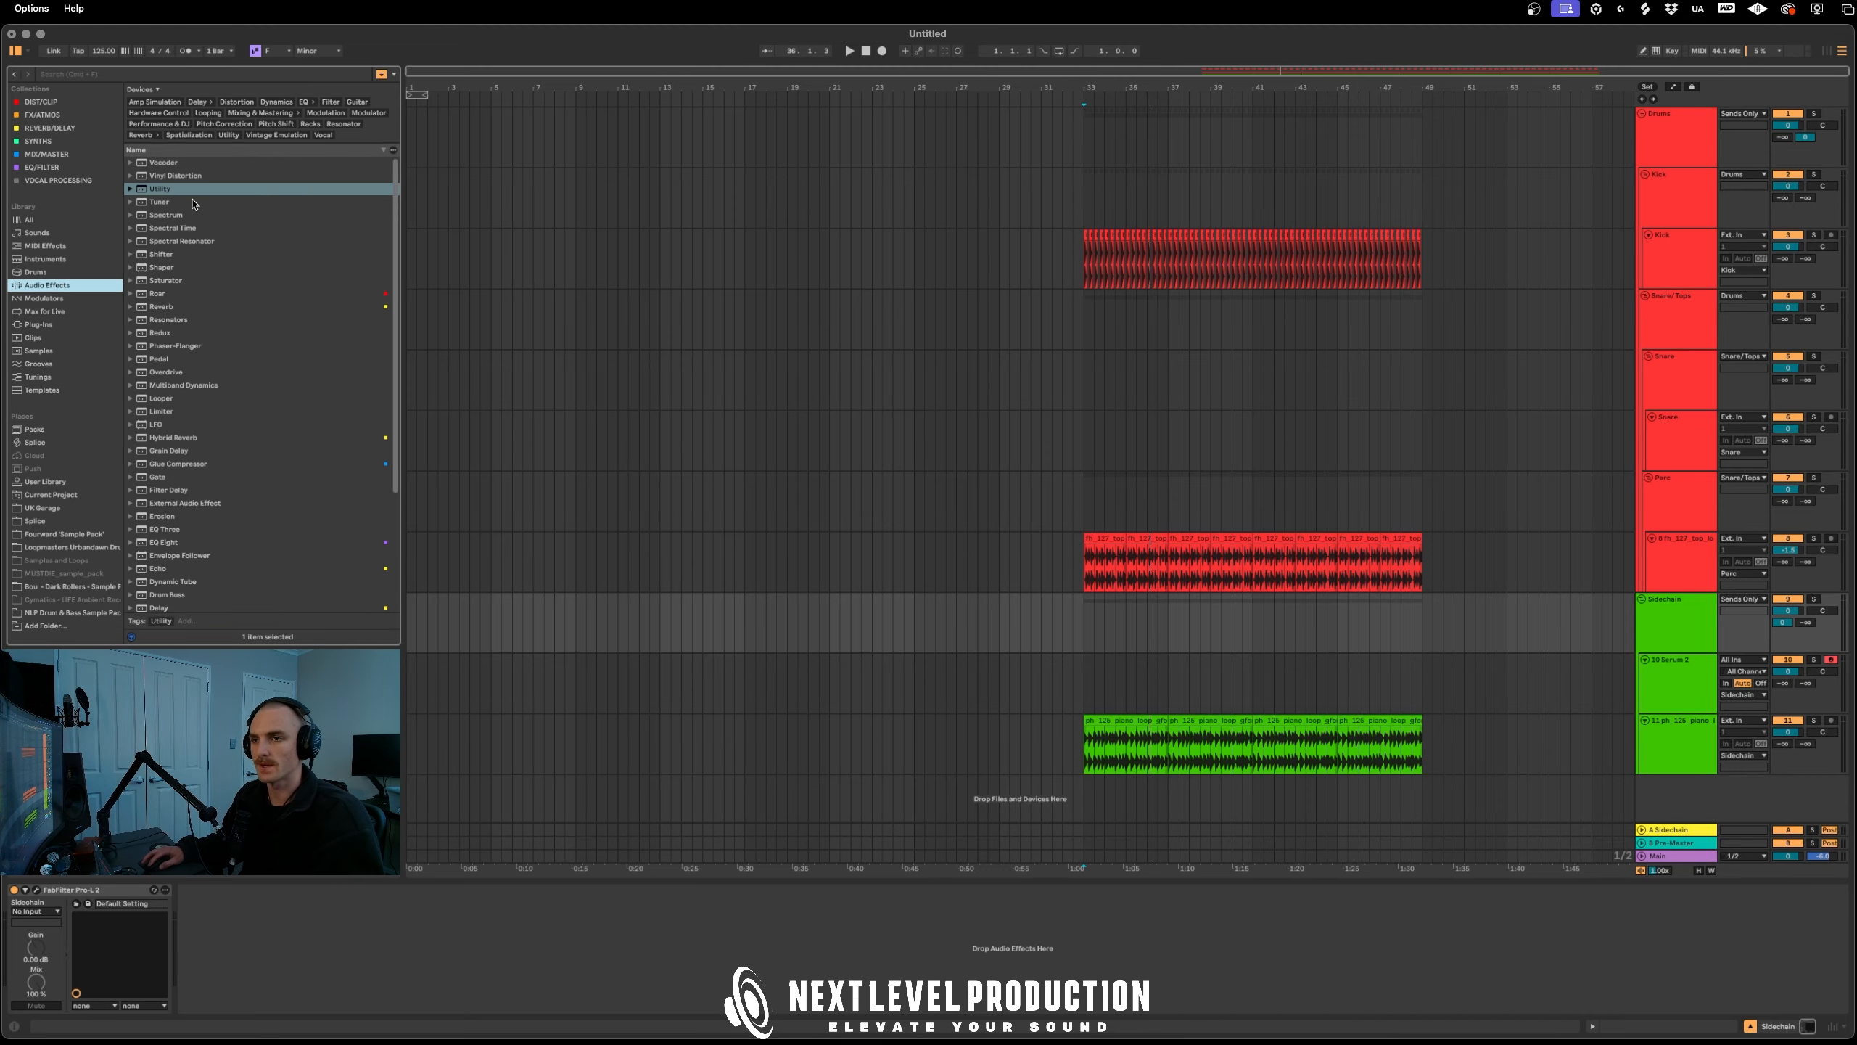
{"action": "scroll", "coordinate": [176, 403], "scroll_direction": "down", "scroll_amount": 5}
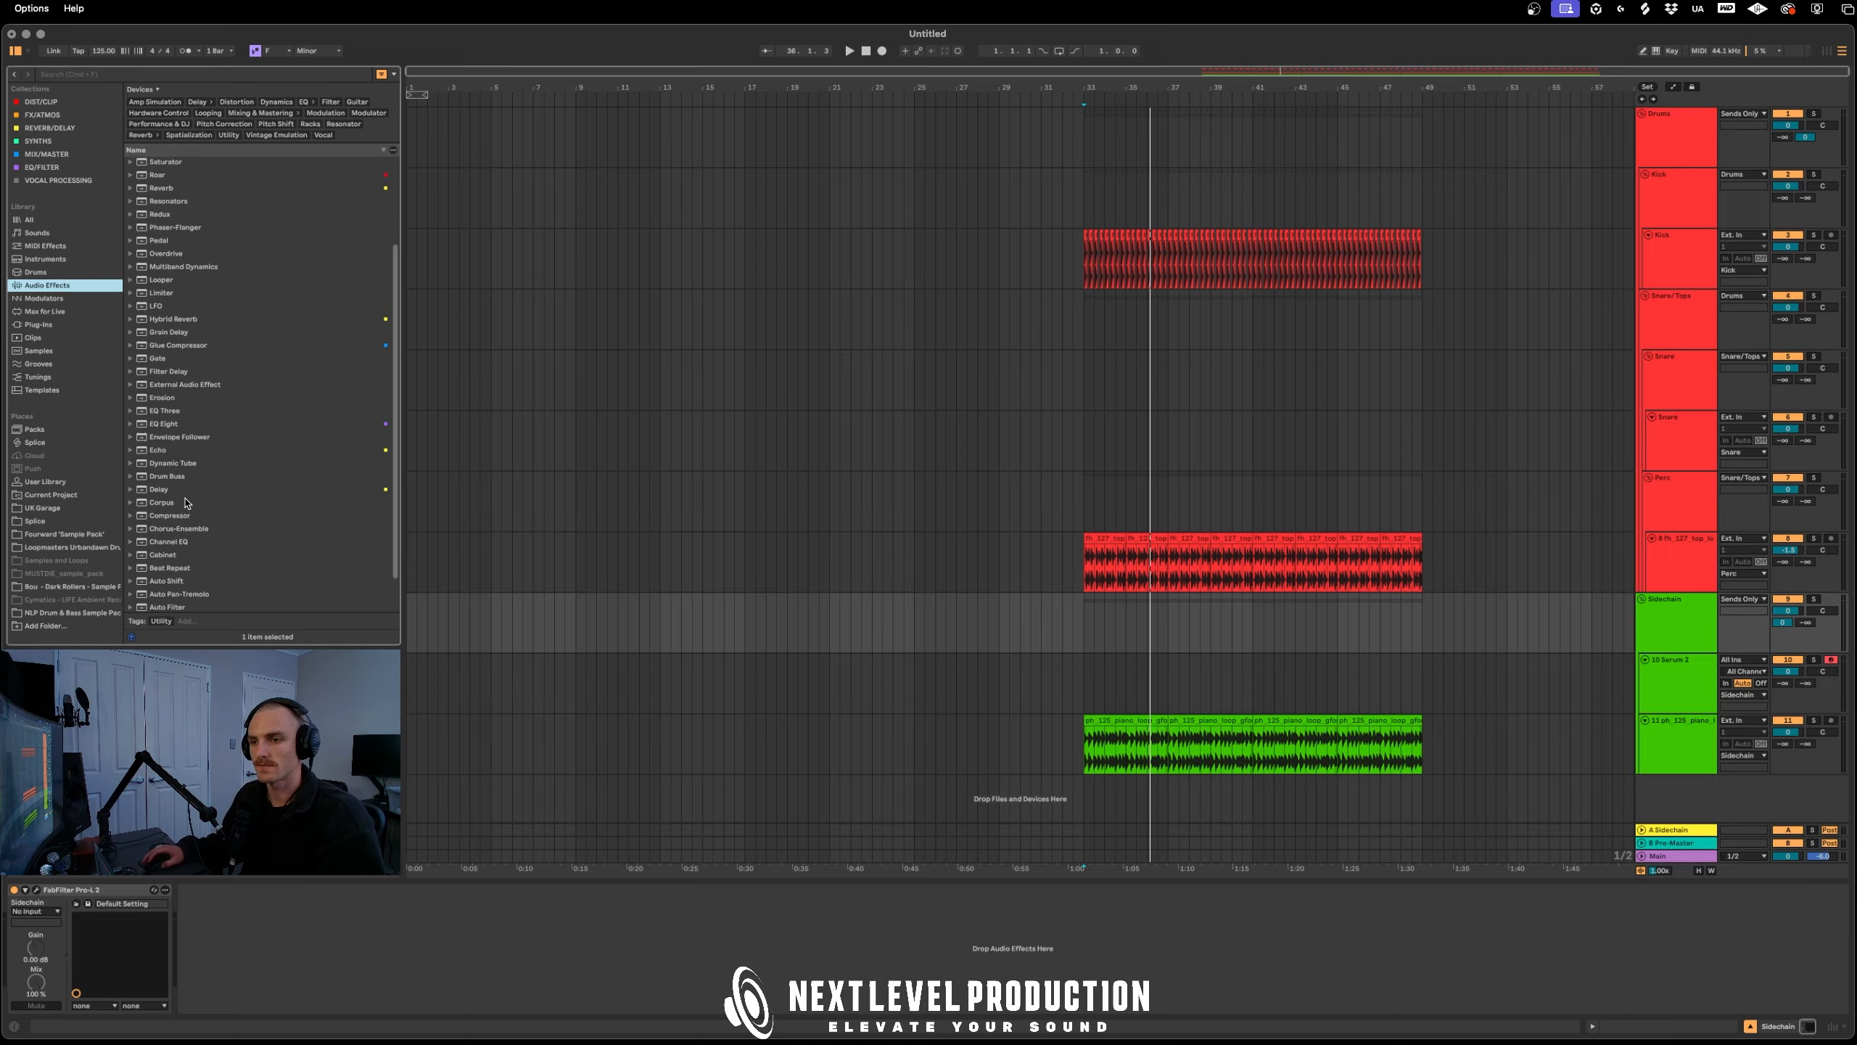
{"action": "left_click", "coordinate": [168, 518]}
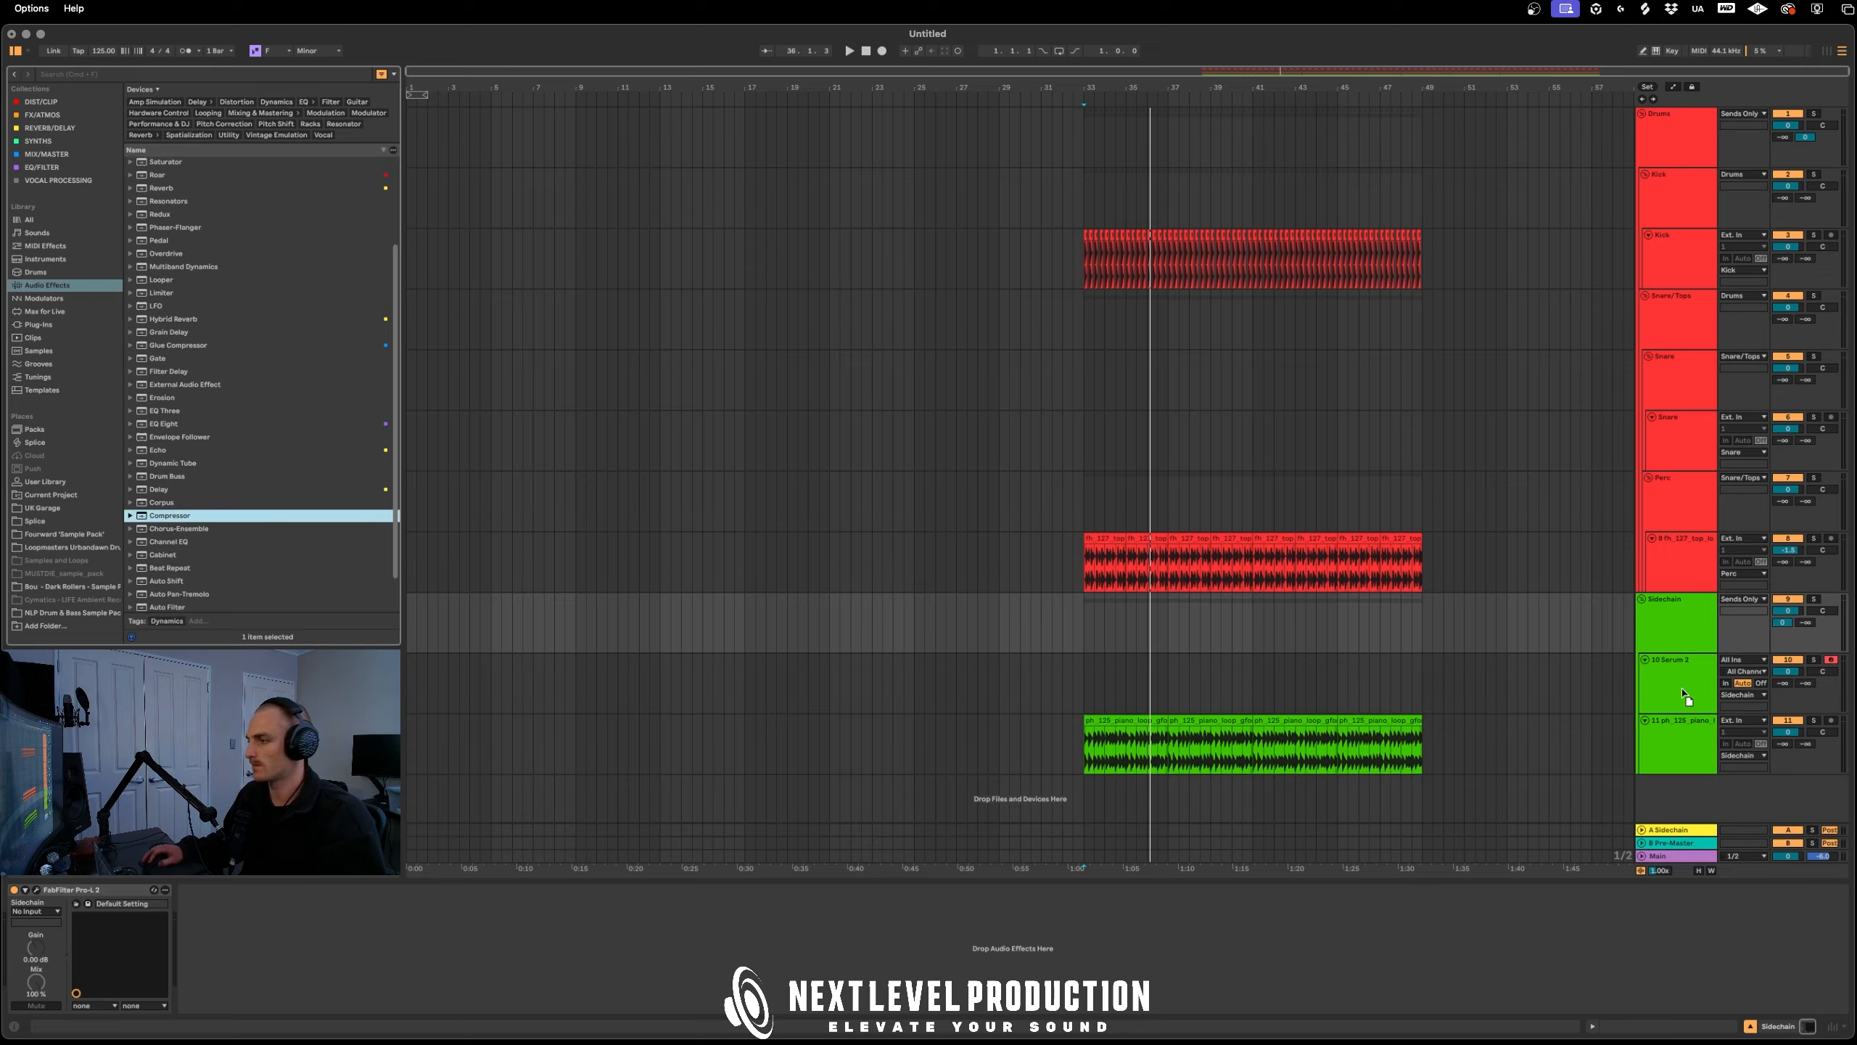
{"action": "left_click_drag", "start_coordinate": [1669, 629], "coordinate": [1097, 978]}
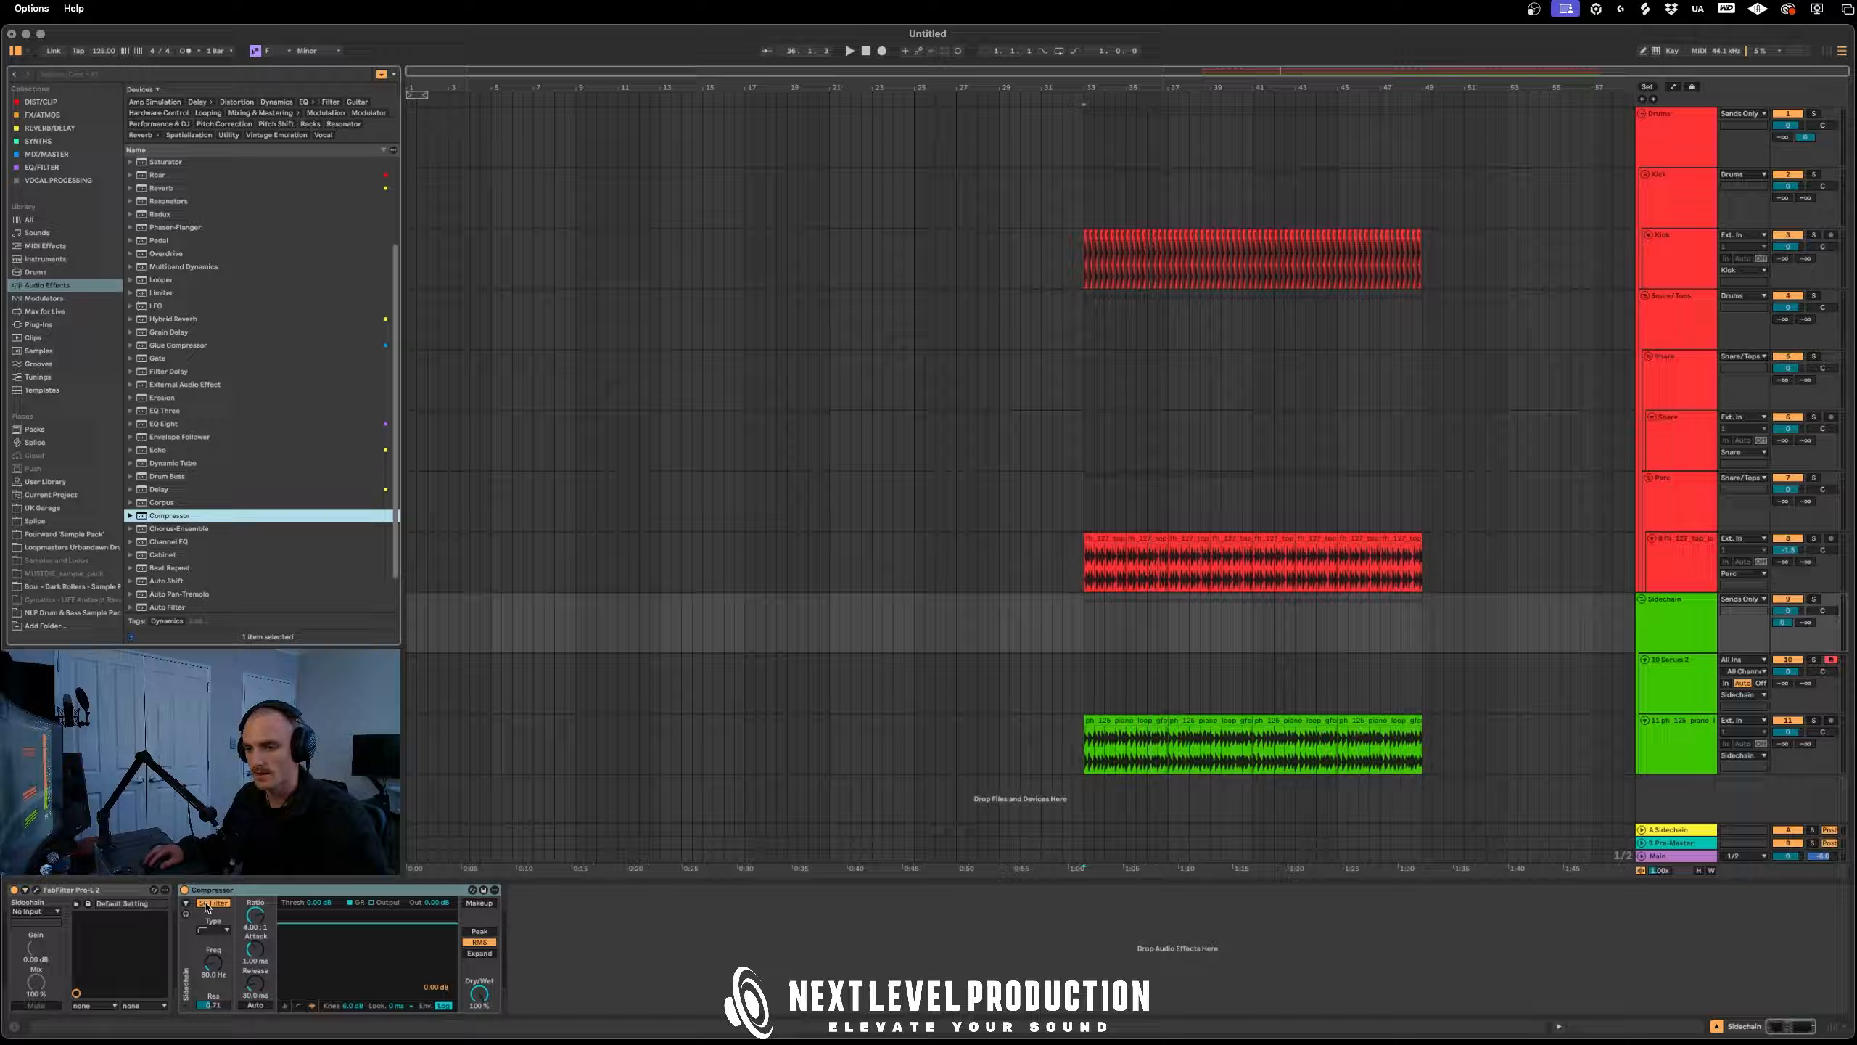
Expand the Compressor's sidechain section, enable the external input and choose Kick, Post FX as its source
{"action": "left_click", "coordinate": [205, 904]}
{"action": "left_click", "coordinate": [186, 914]}
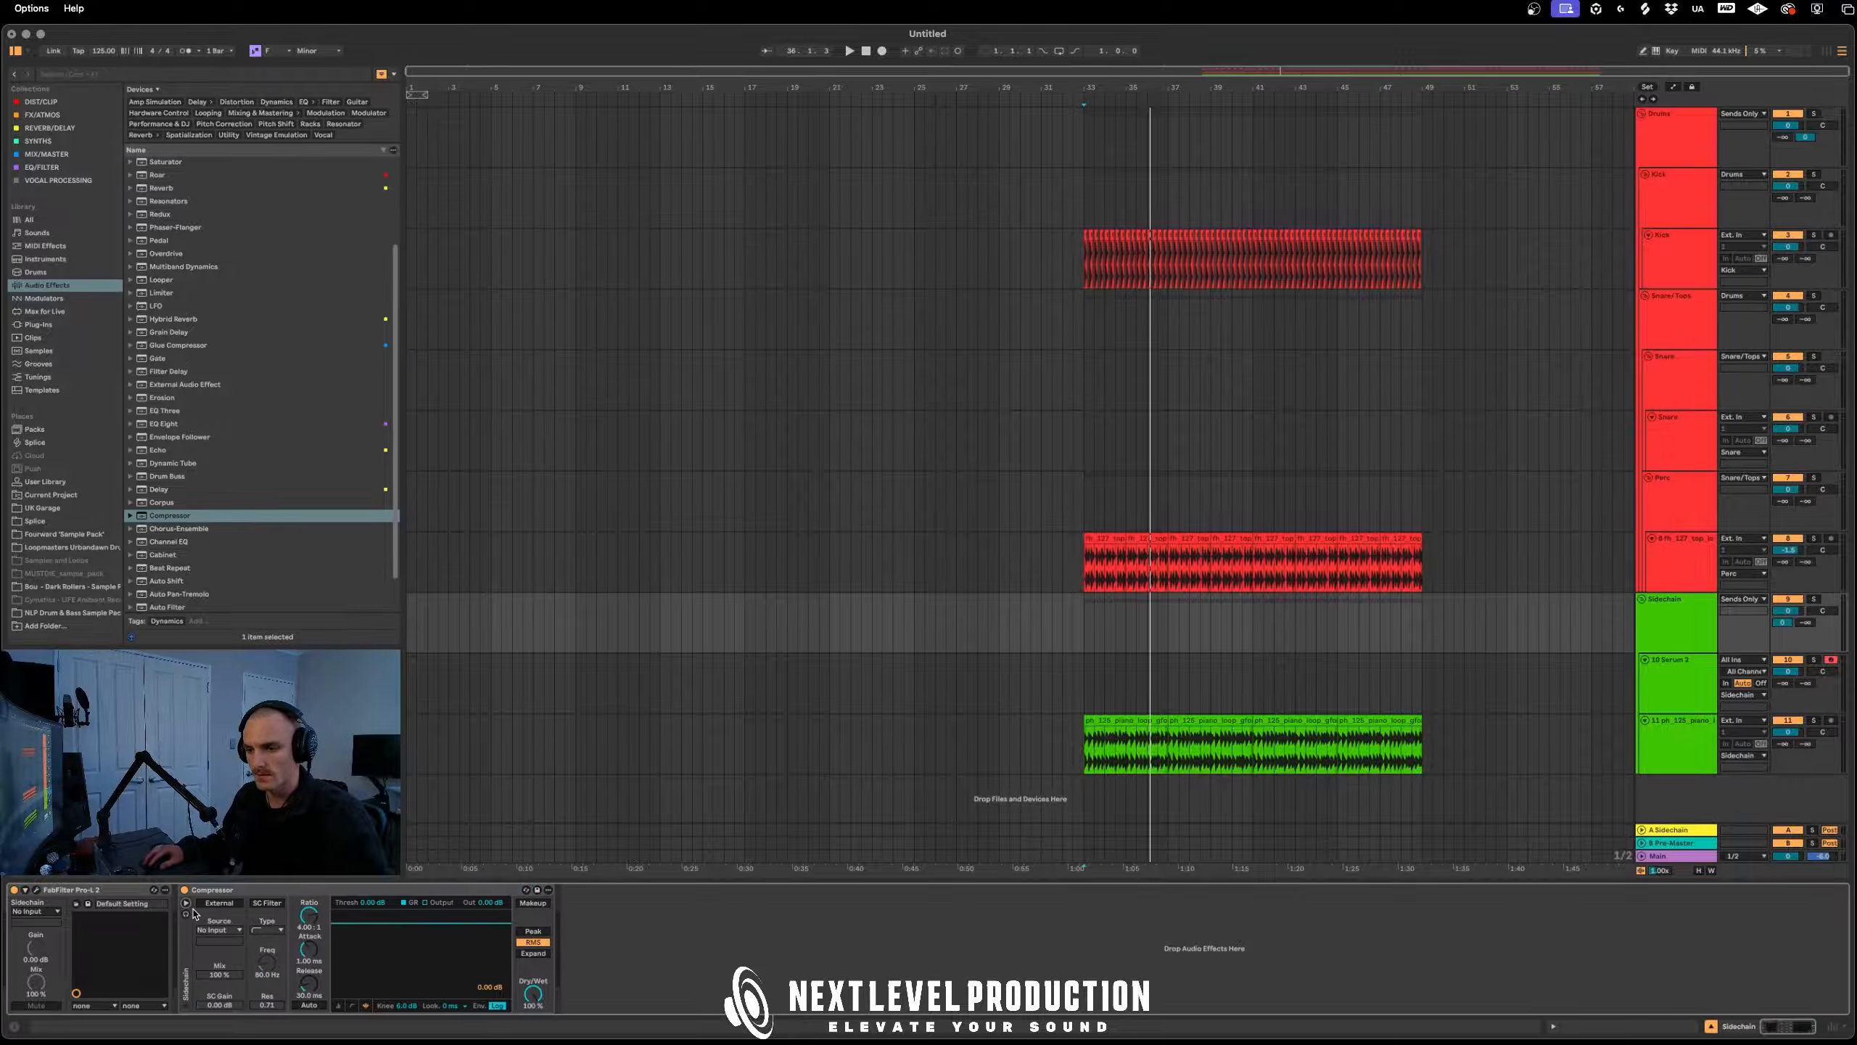
{"action": "left_click", "coordinate": [216, 904]}
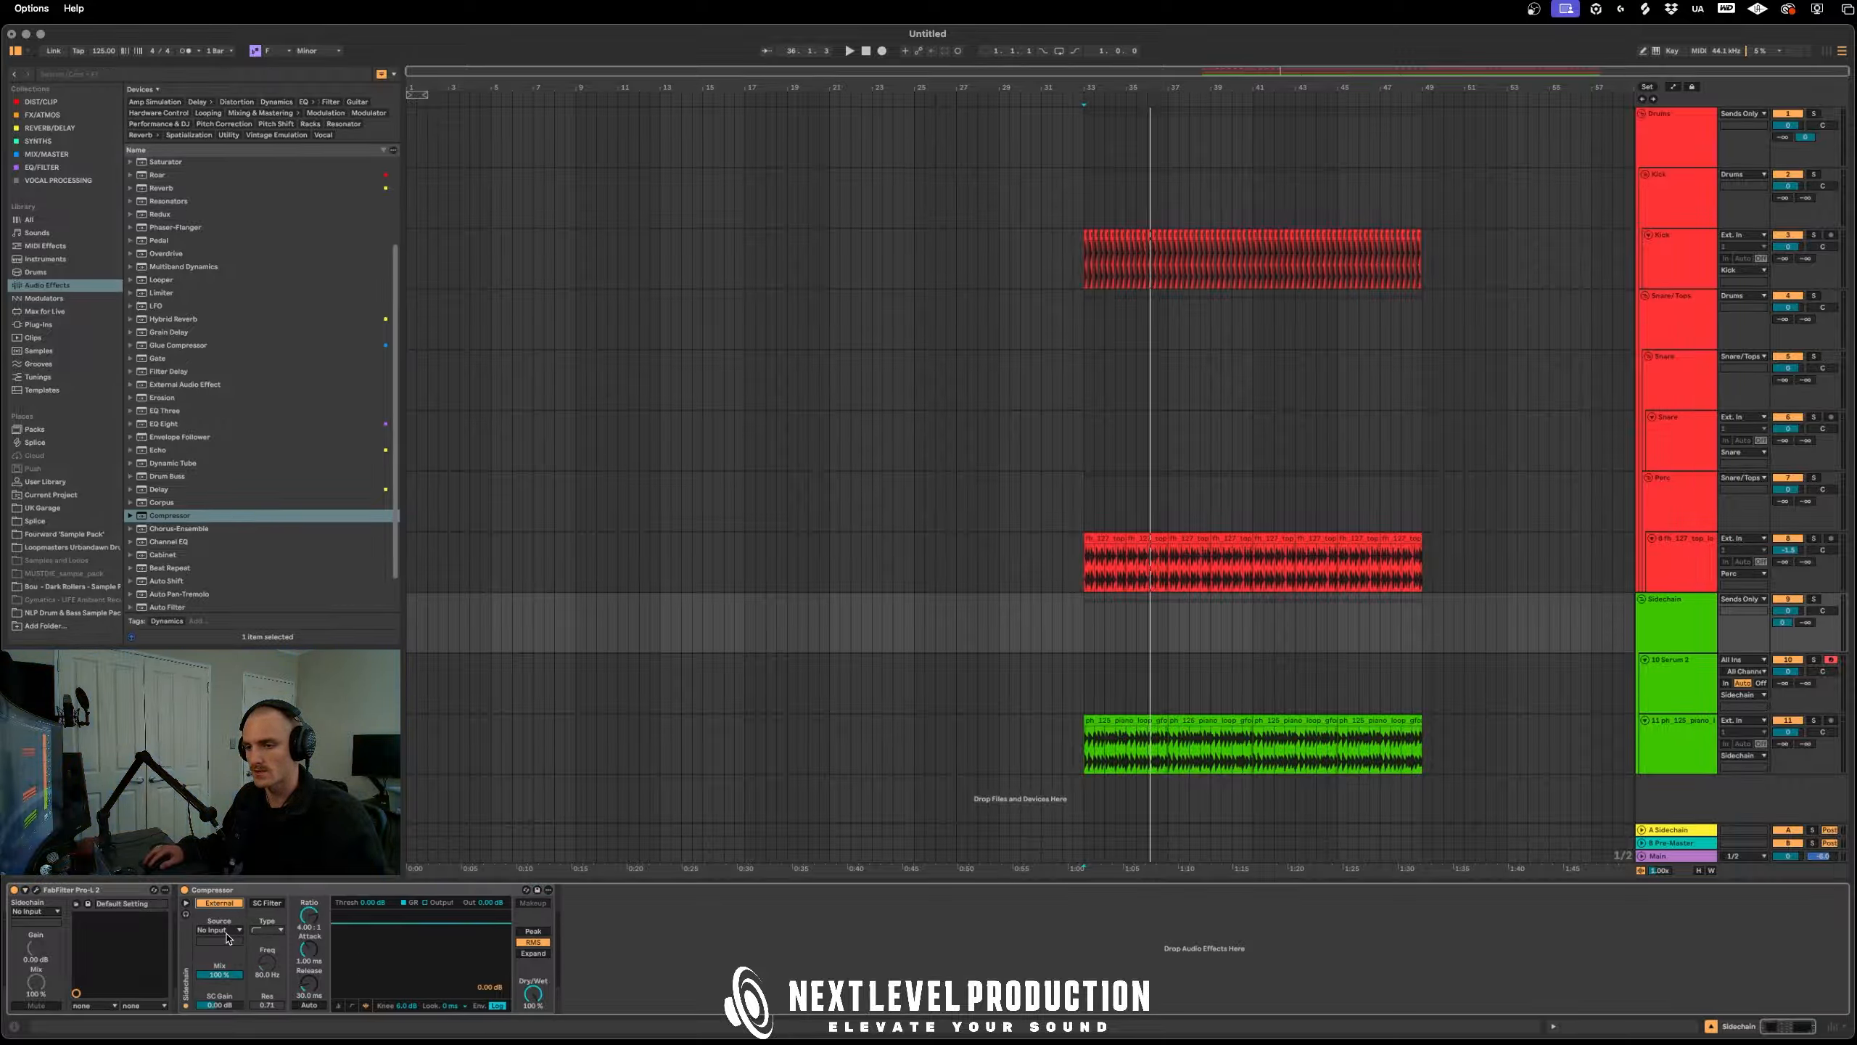
{"action": "left_click", "coordinate": [218, 930]}
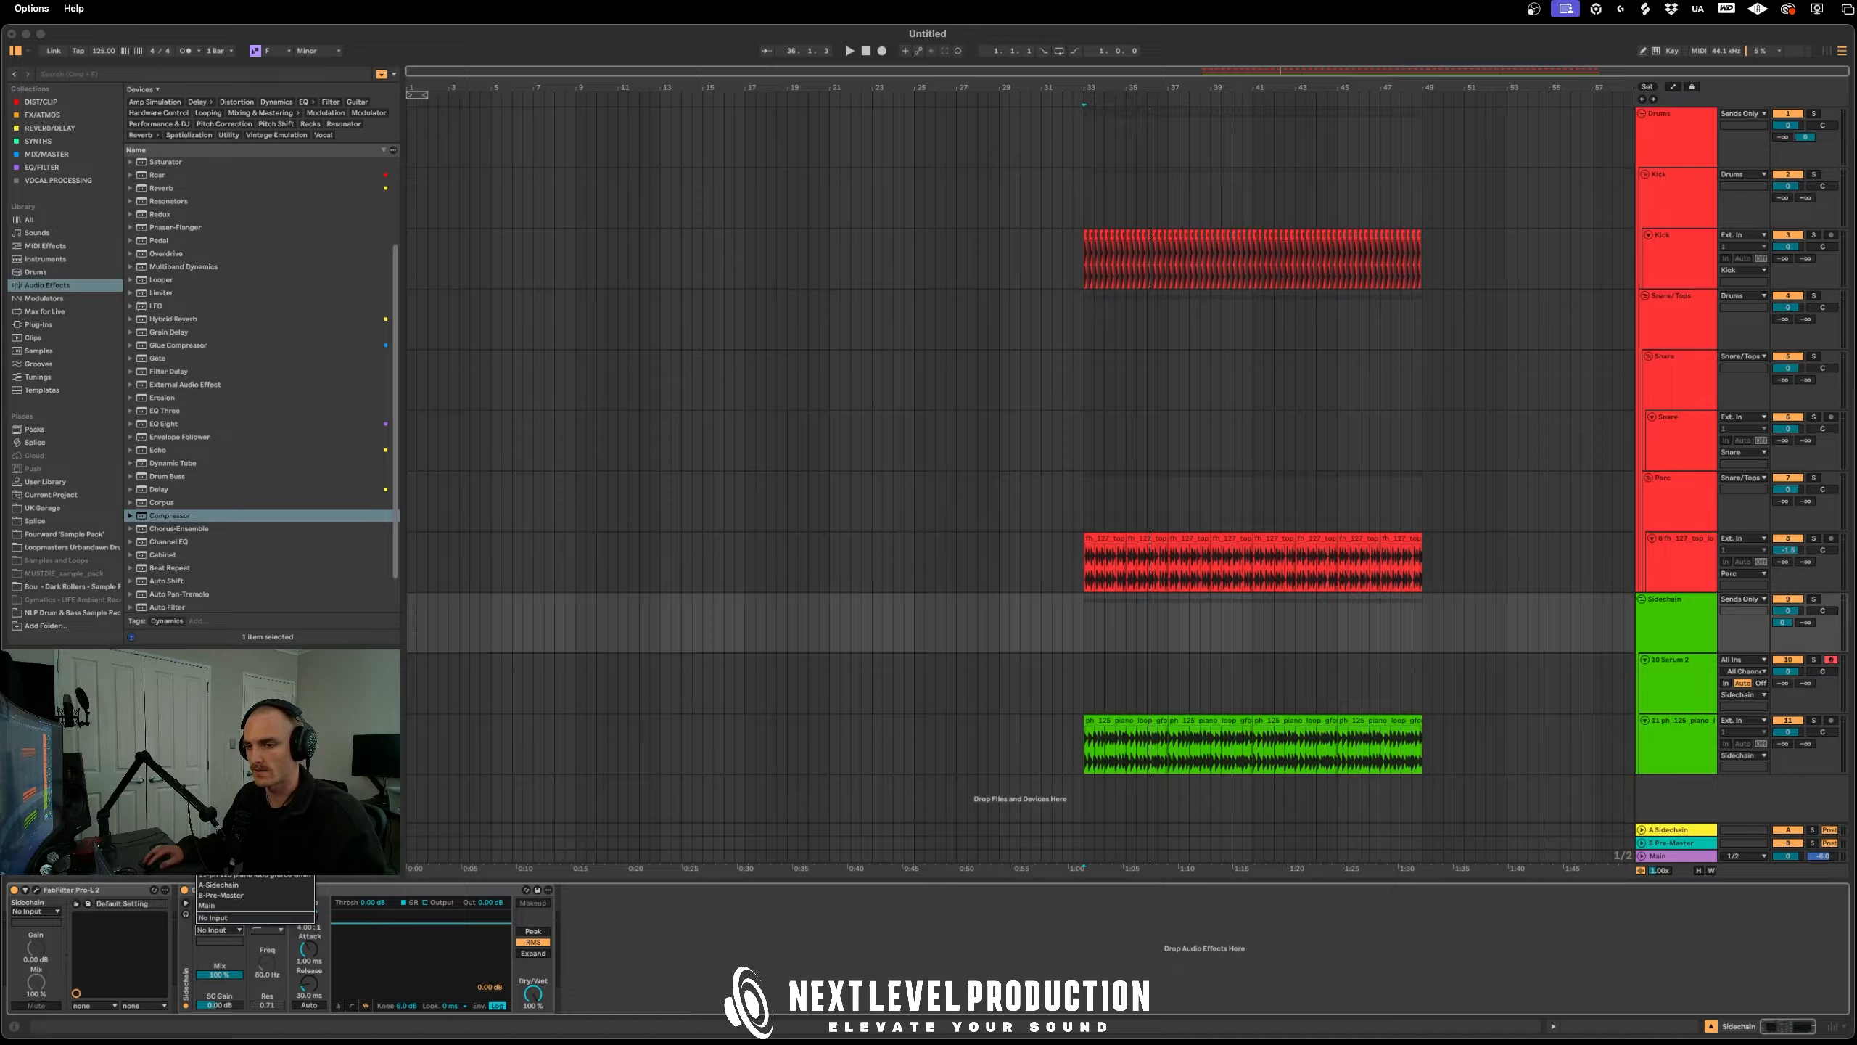
{"action": "left_click", "coordinate": [254, 919]}
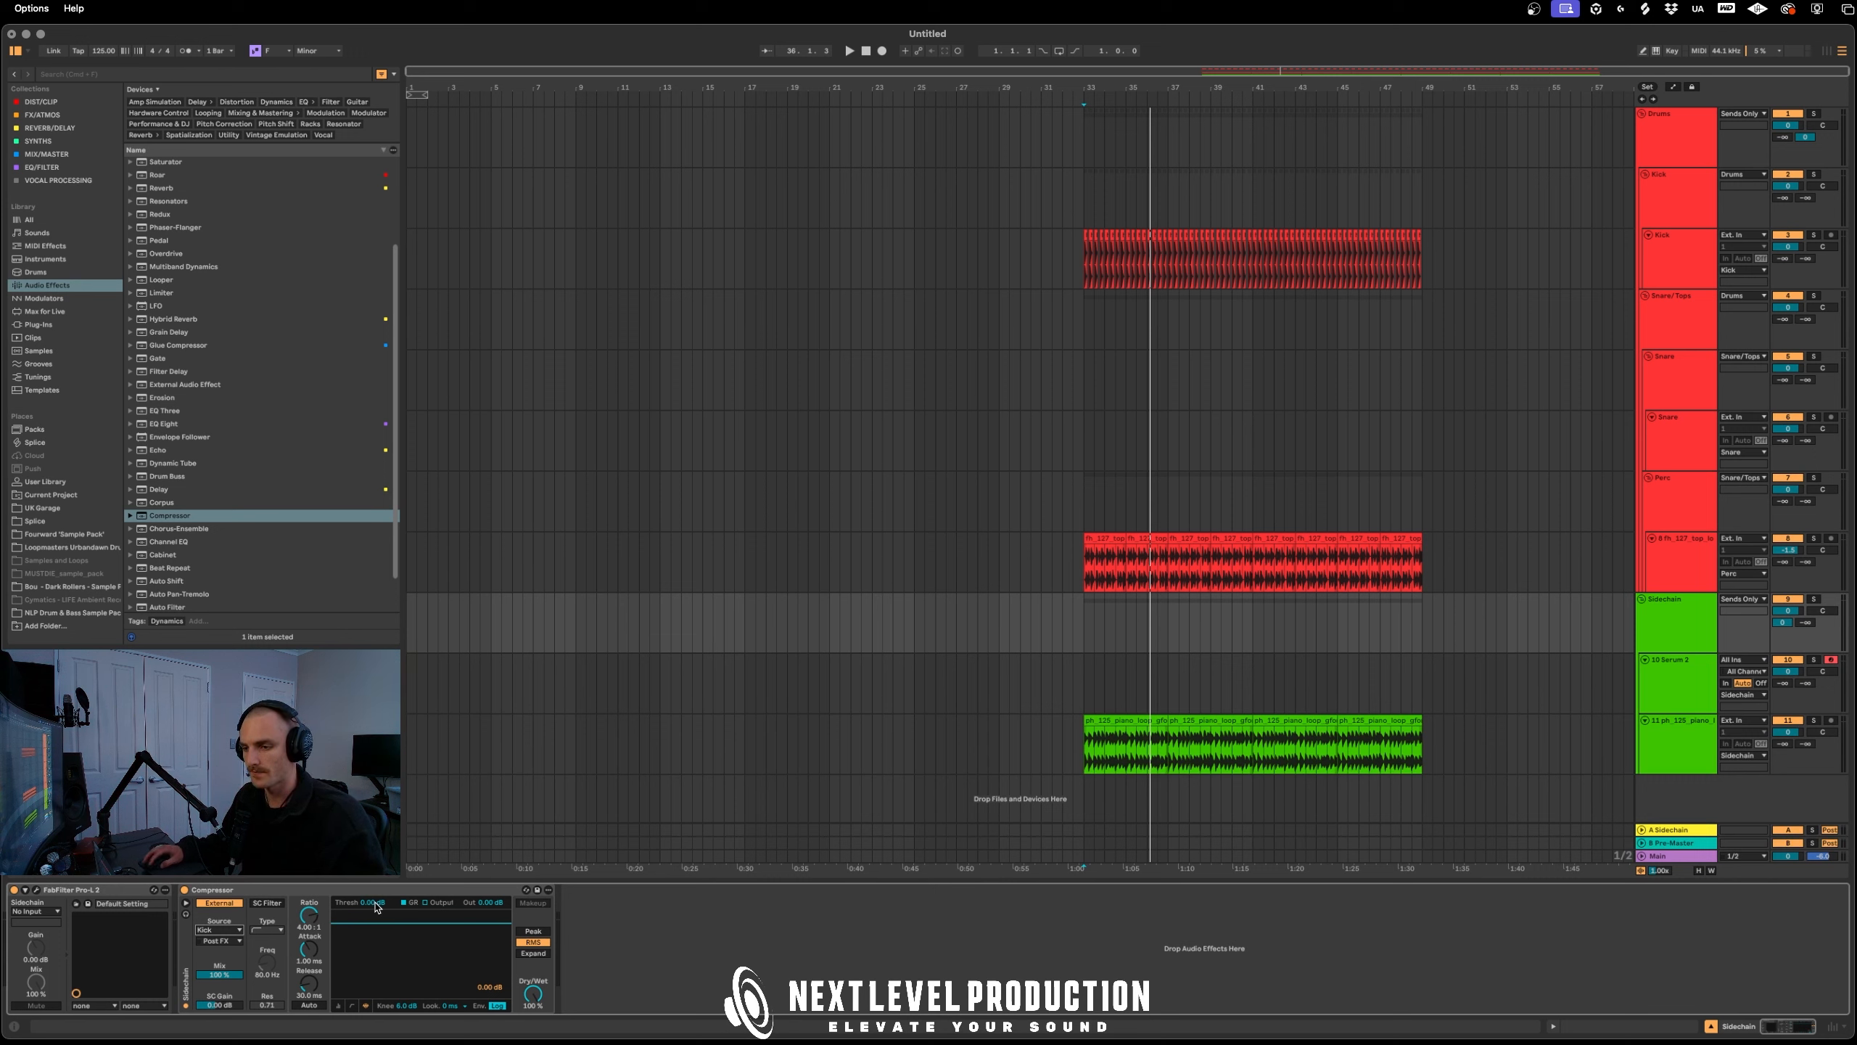
Set the Compressor's threshold to -13.1 dB and release to about 49 ms, shorten its attack, and compare Peak with RMS detection, keeping RMS
{"action": "left_click_drag", "start_coordinate": [375, 902], "coordinate": [373, 898]}
{"action": "key", "text": "space"}
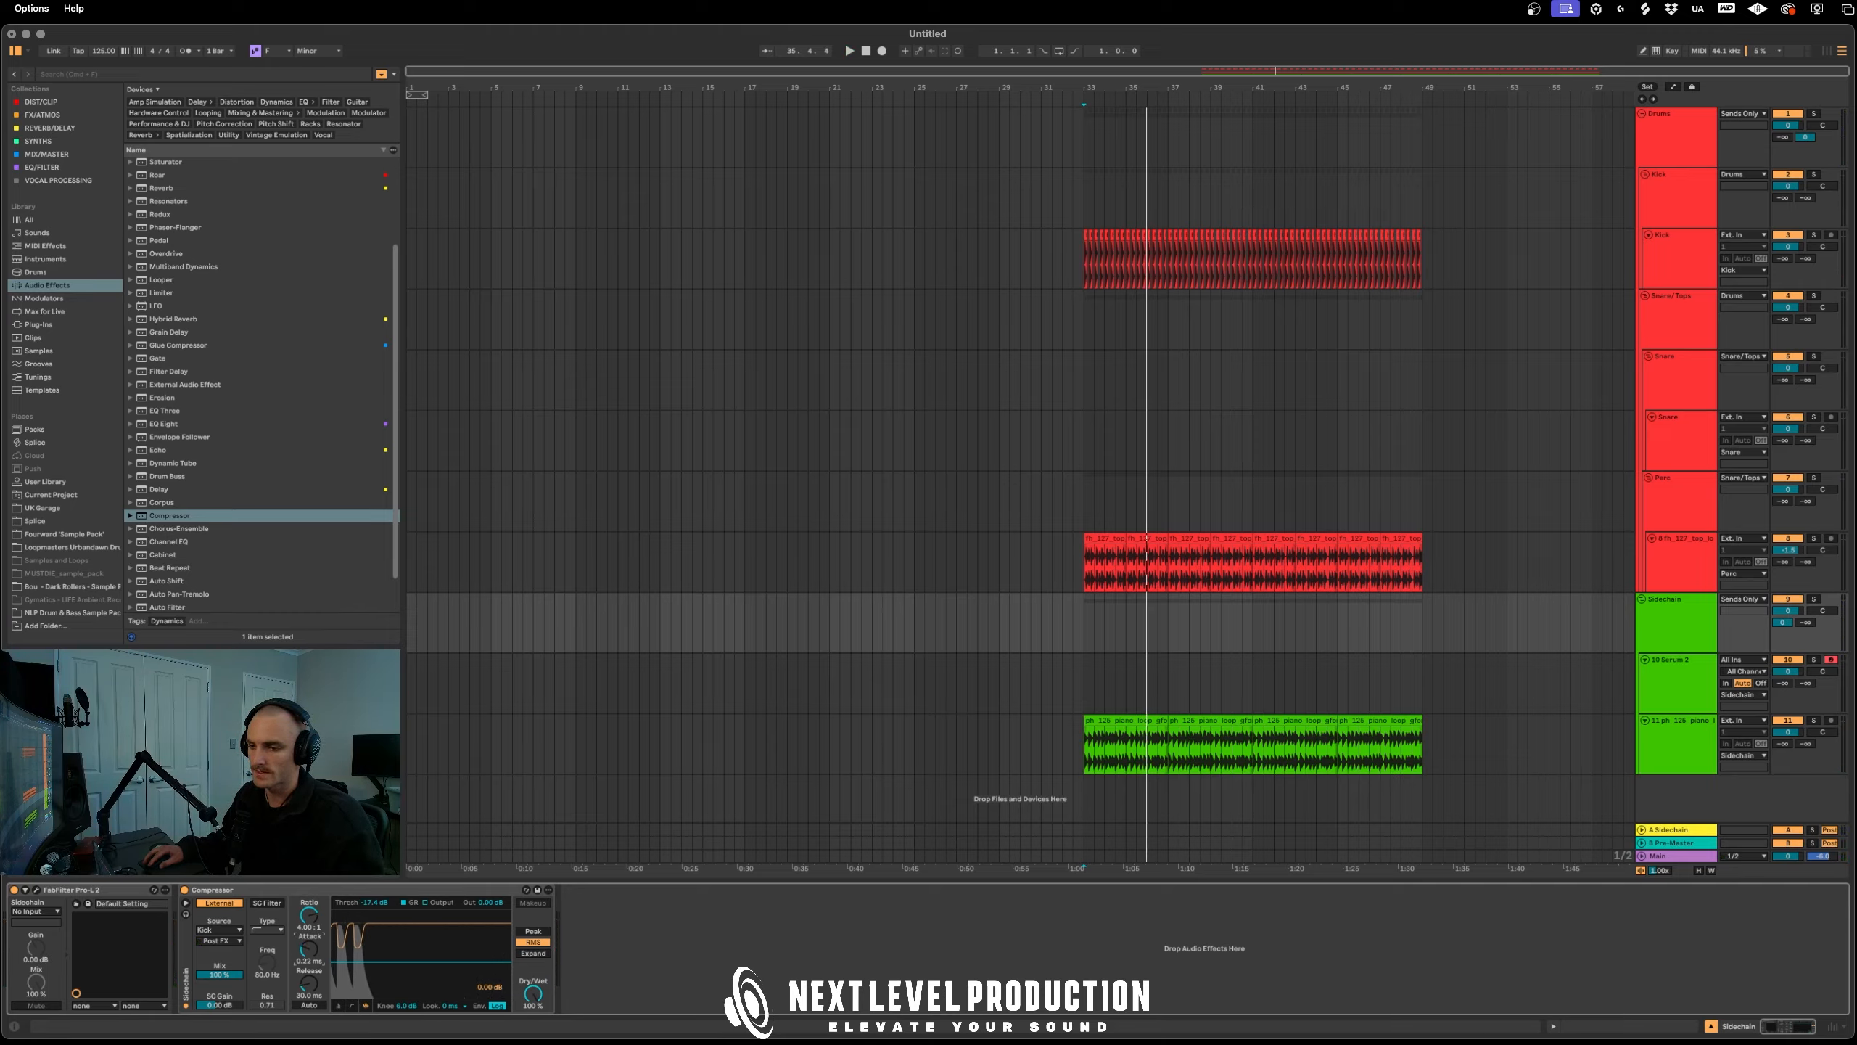
{"action": "left_click_drag", "start_coordinate": [362, 902], "coordinate": [362, 900]}
{"action": "left_click_drag", "start_coordinate": [308, 983], "coordinate": [308, 974]}
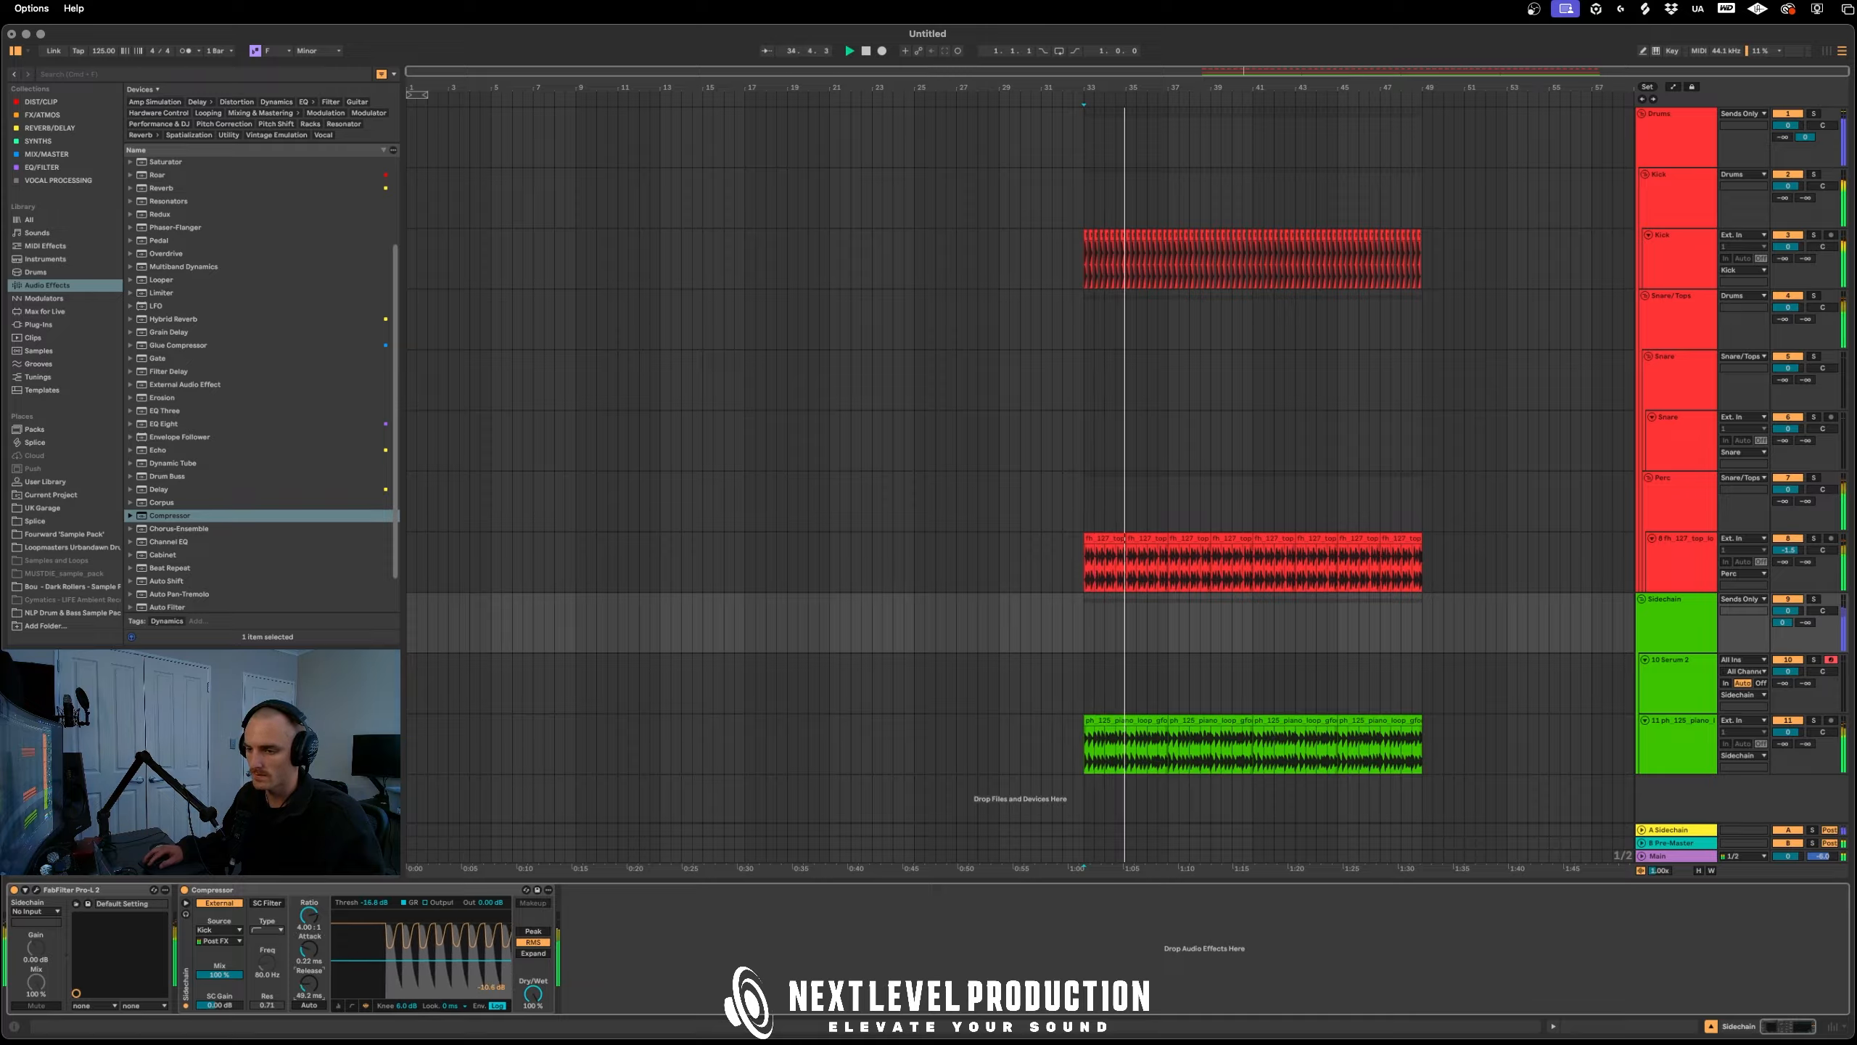
{"action": "left_click_drag", "start_coordinate": [362, 902], "coordinate": [383, 904]}
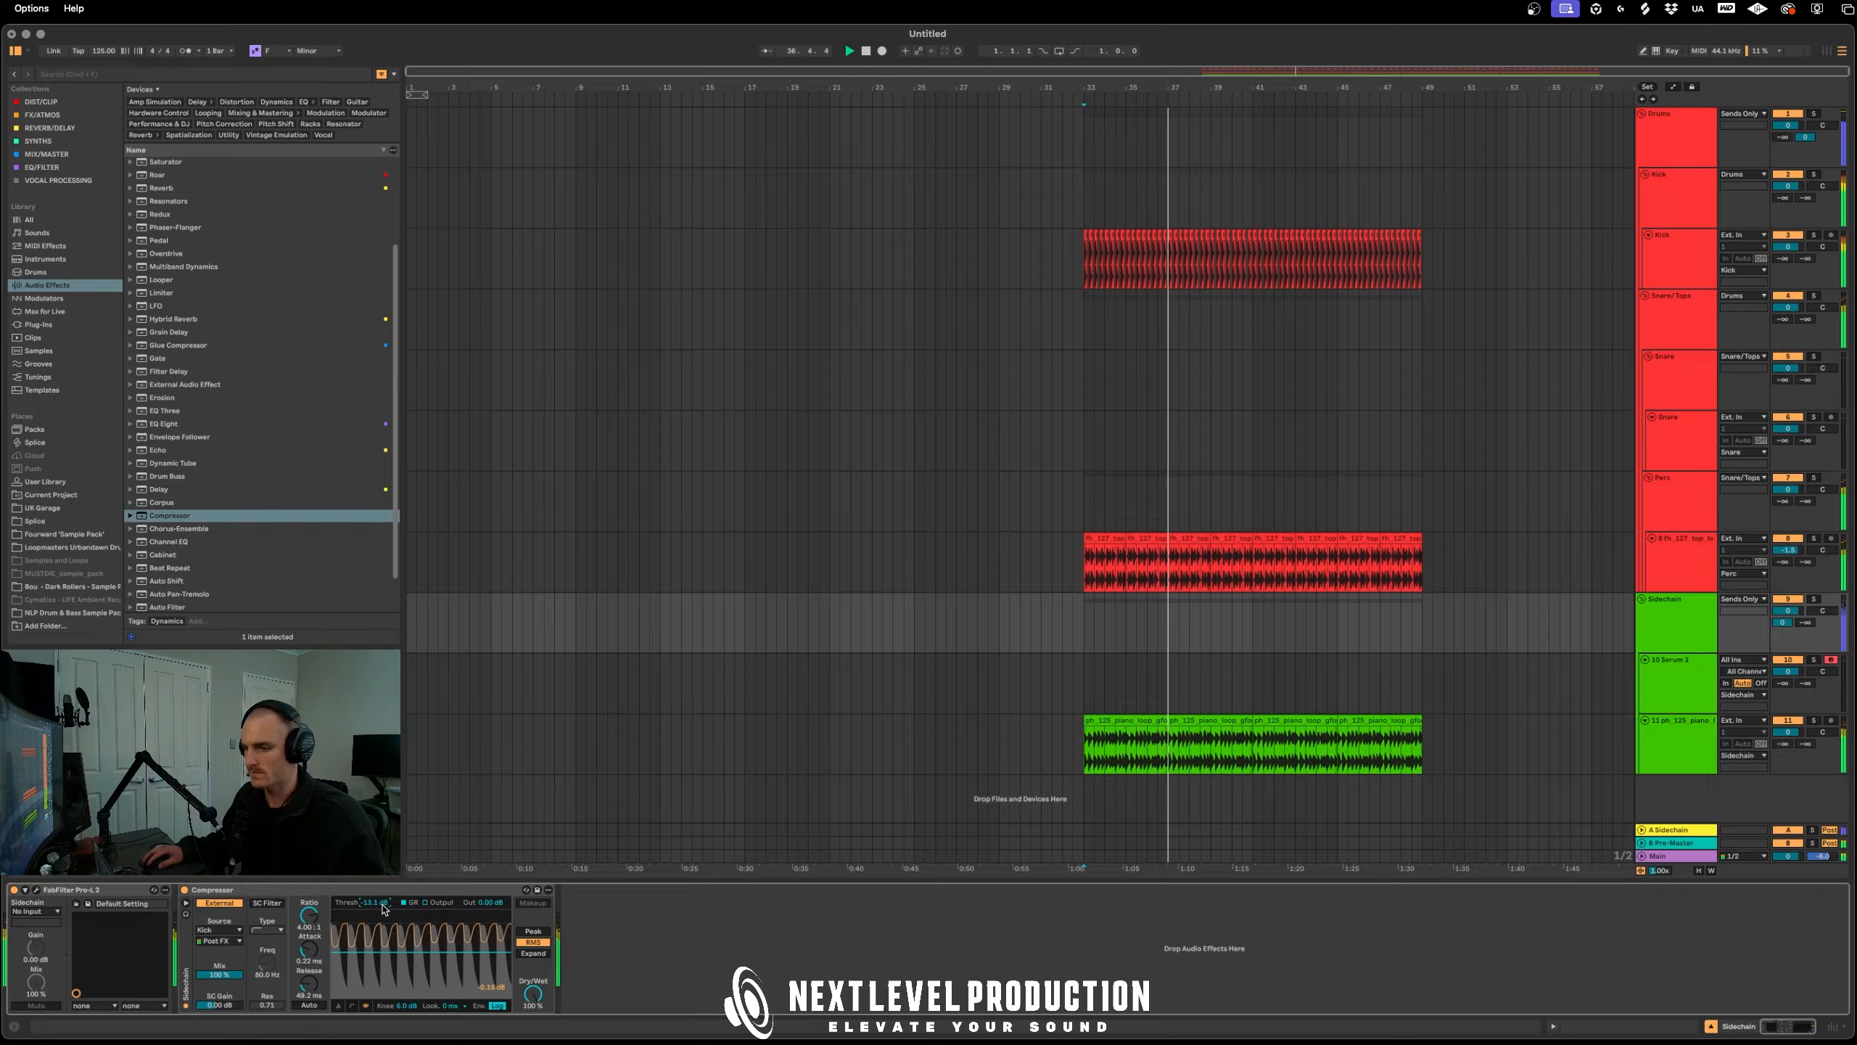
{"action": "left_click", "coordinate": [537, 933]}
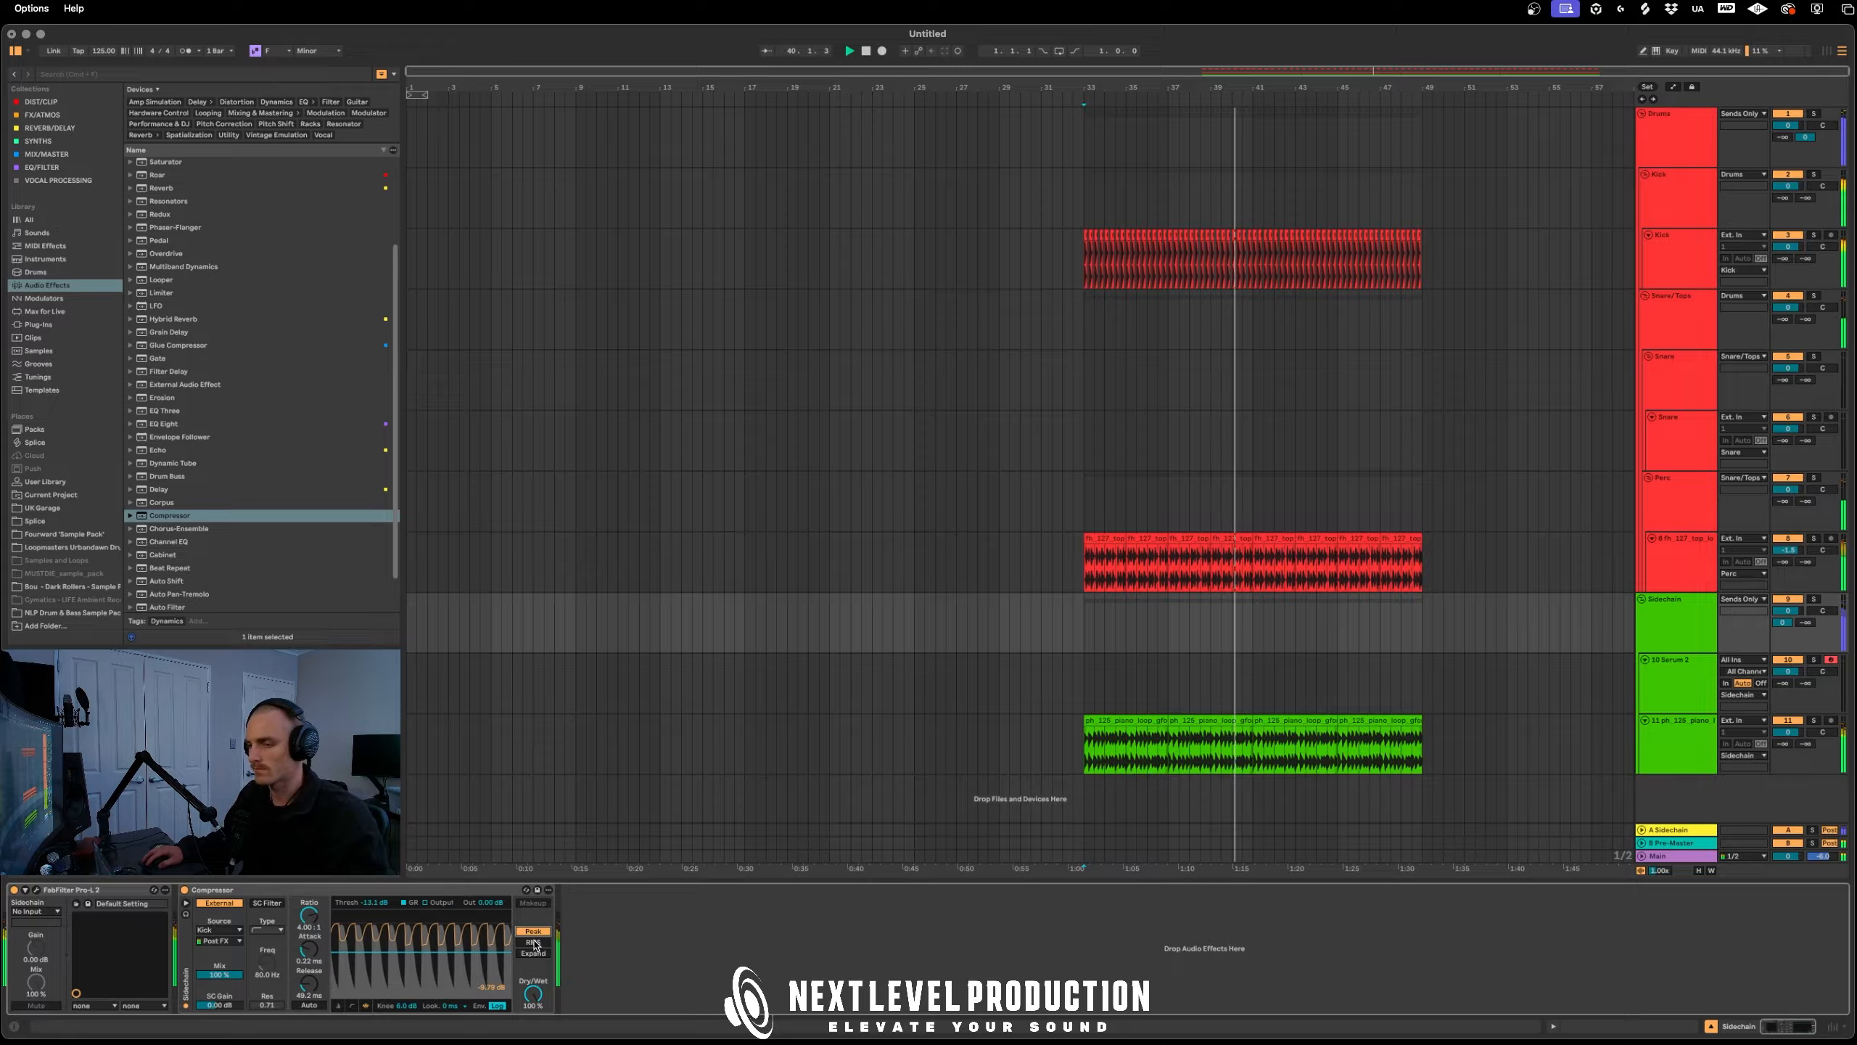
{"action": "left_click", "coordinate": [534, 943]}
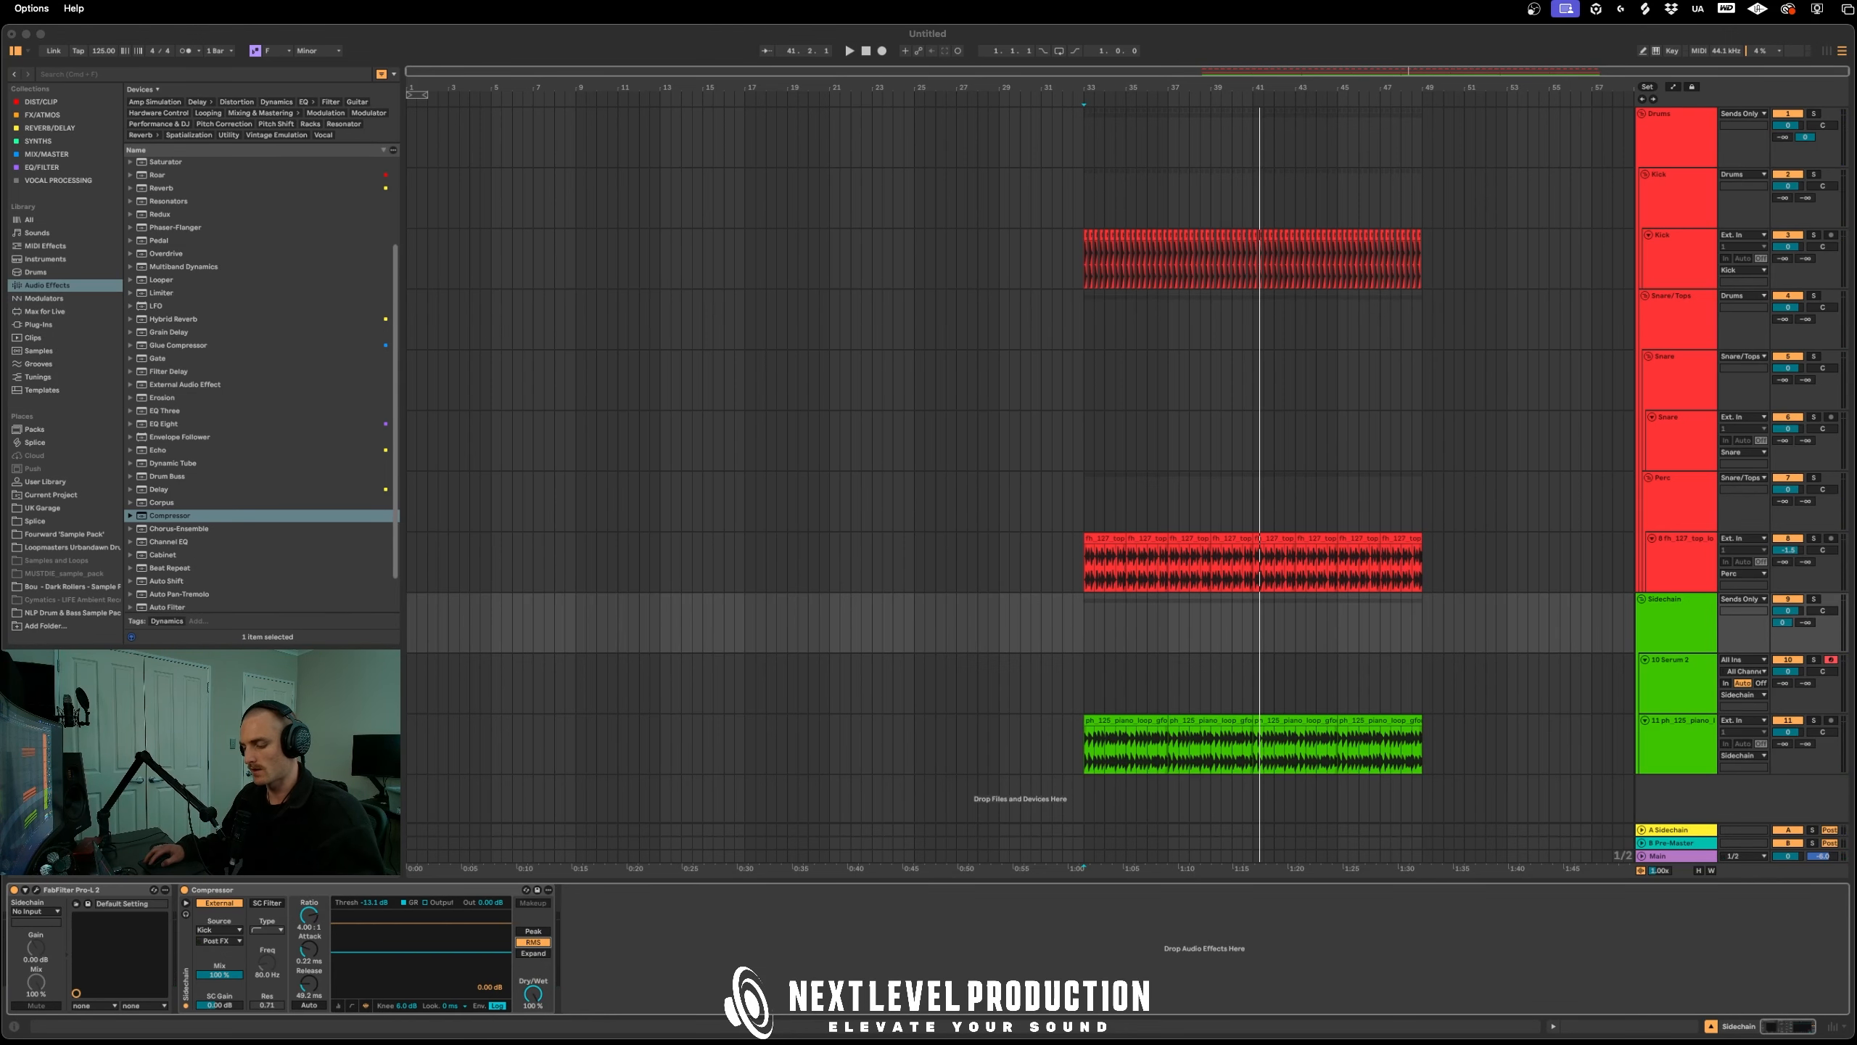
Switch to Splice, open the piano loop's Piano House pack, filter its samples by bass and audition ph_125_bass_loop_gforce_Gmin.wav
{"action": "key", "text": "super+Tab"}
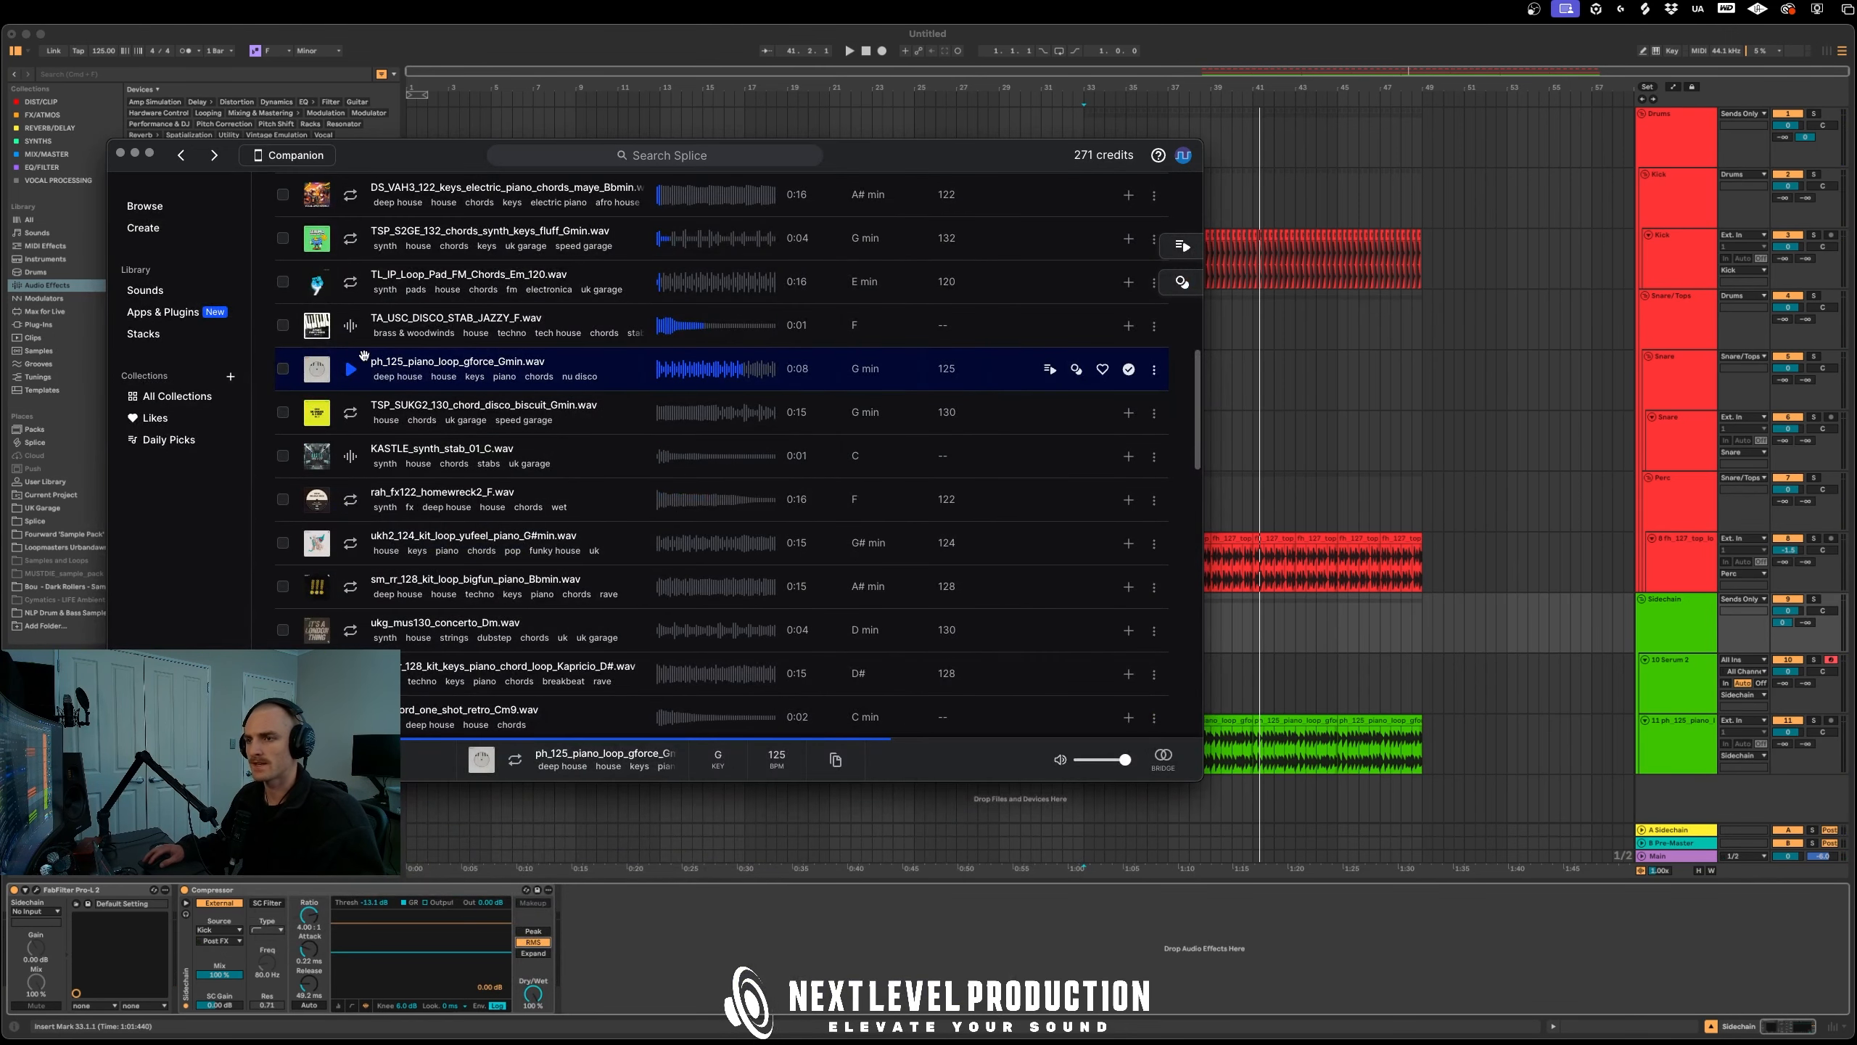
{"action": "left_click", "coordinate": [317, 368]}
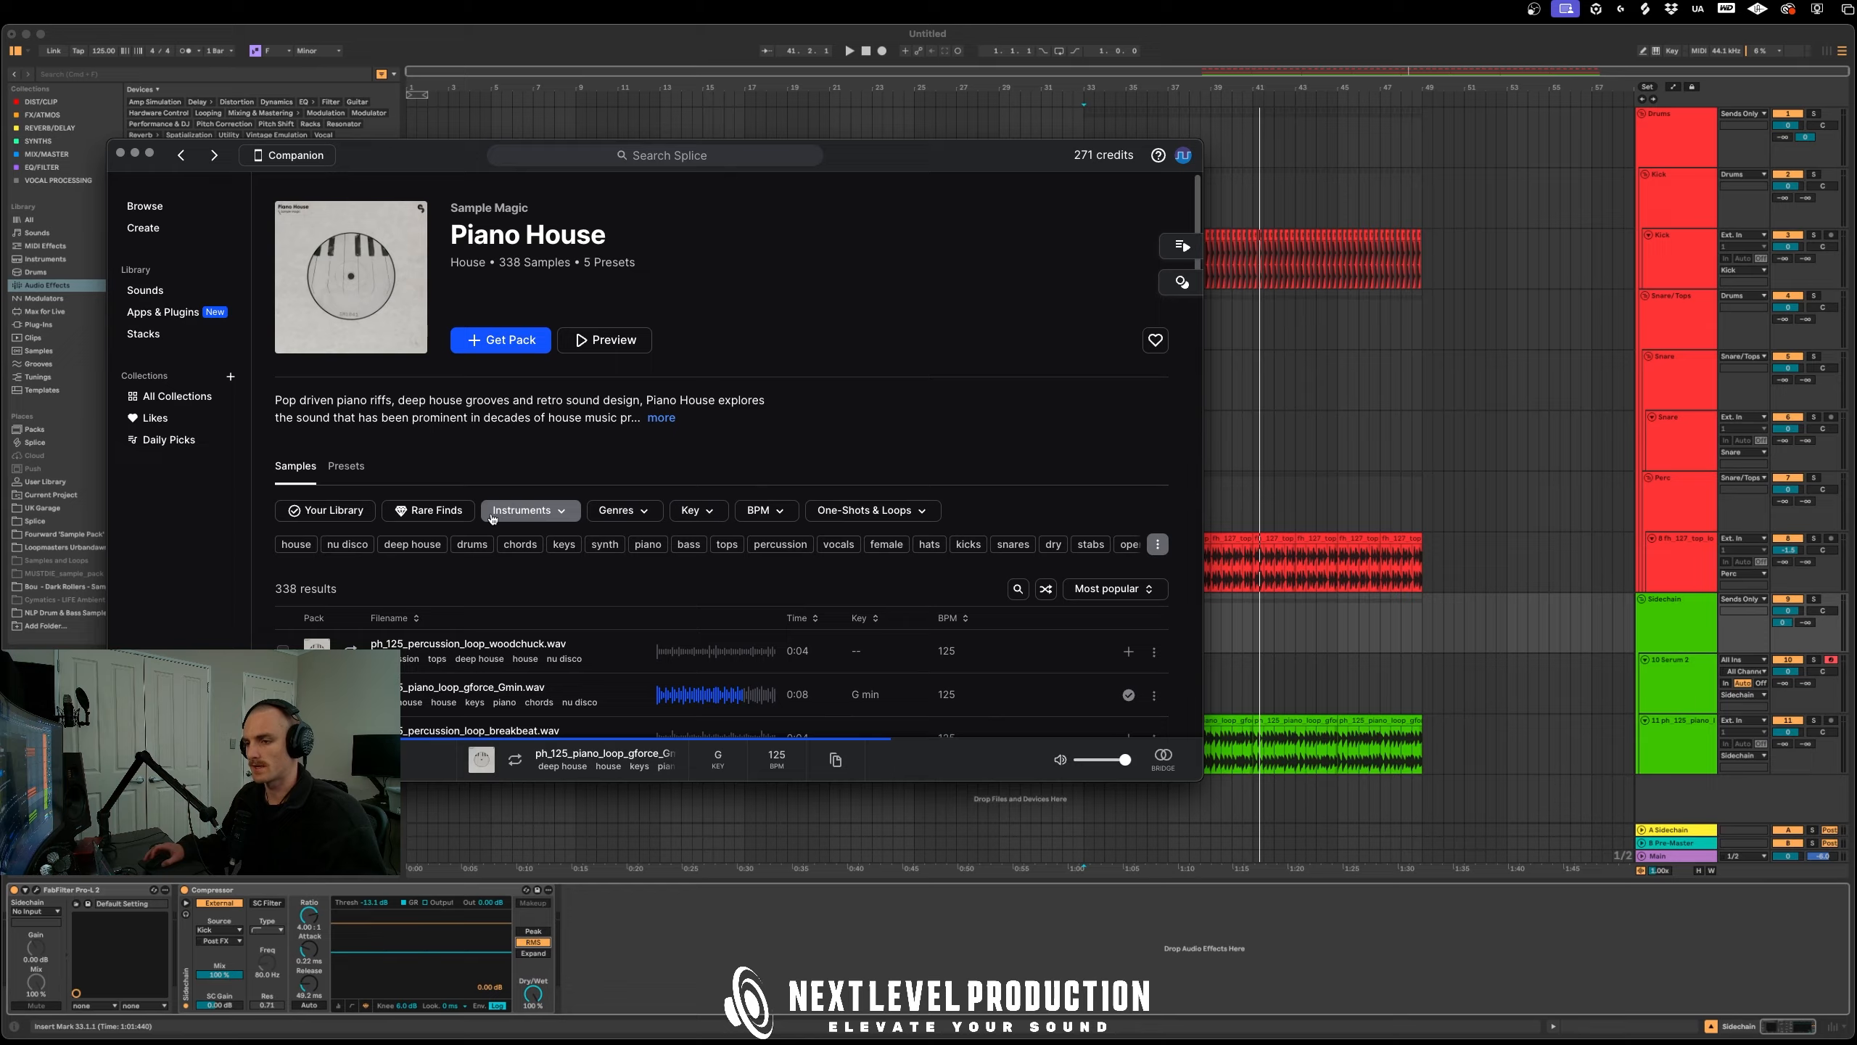
{"action": "scroll", "coordinate": [713, 517], "scroll_direction": "down", "scroll_amount": 2}
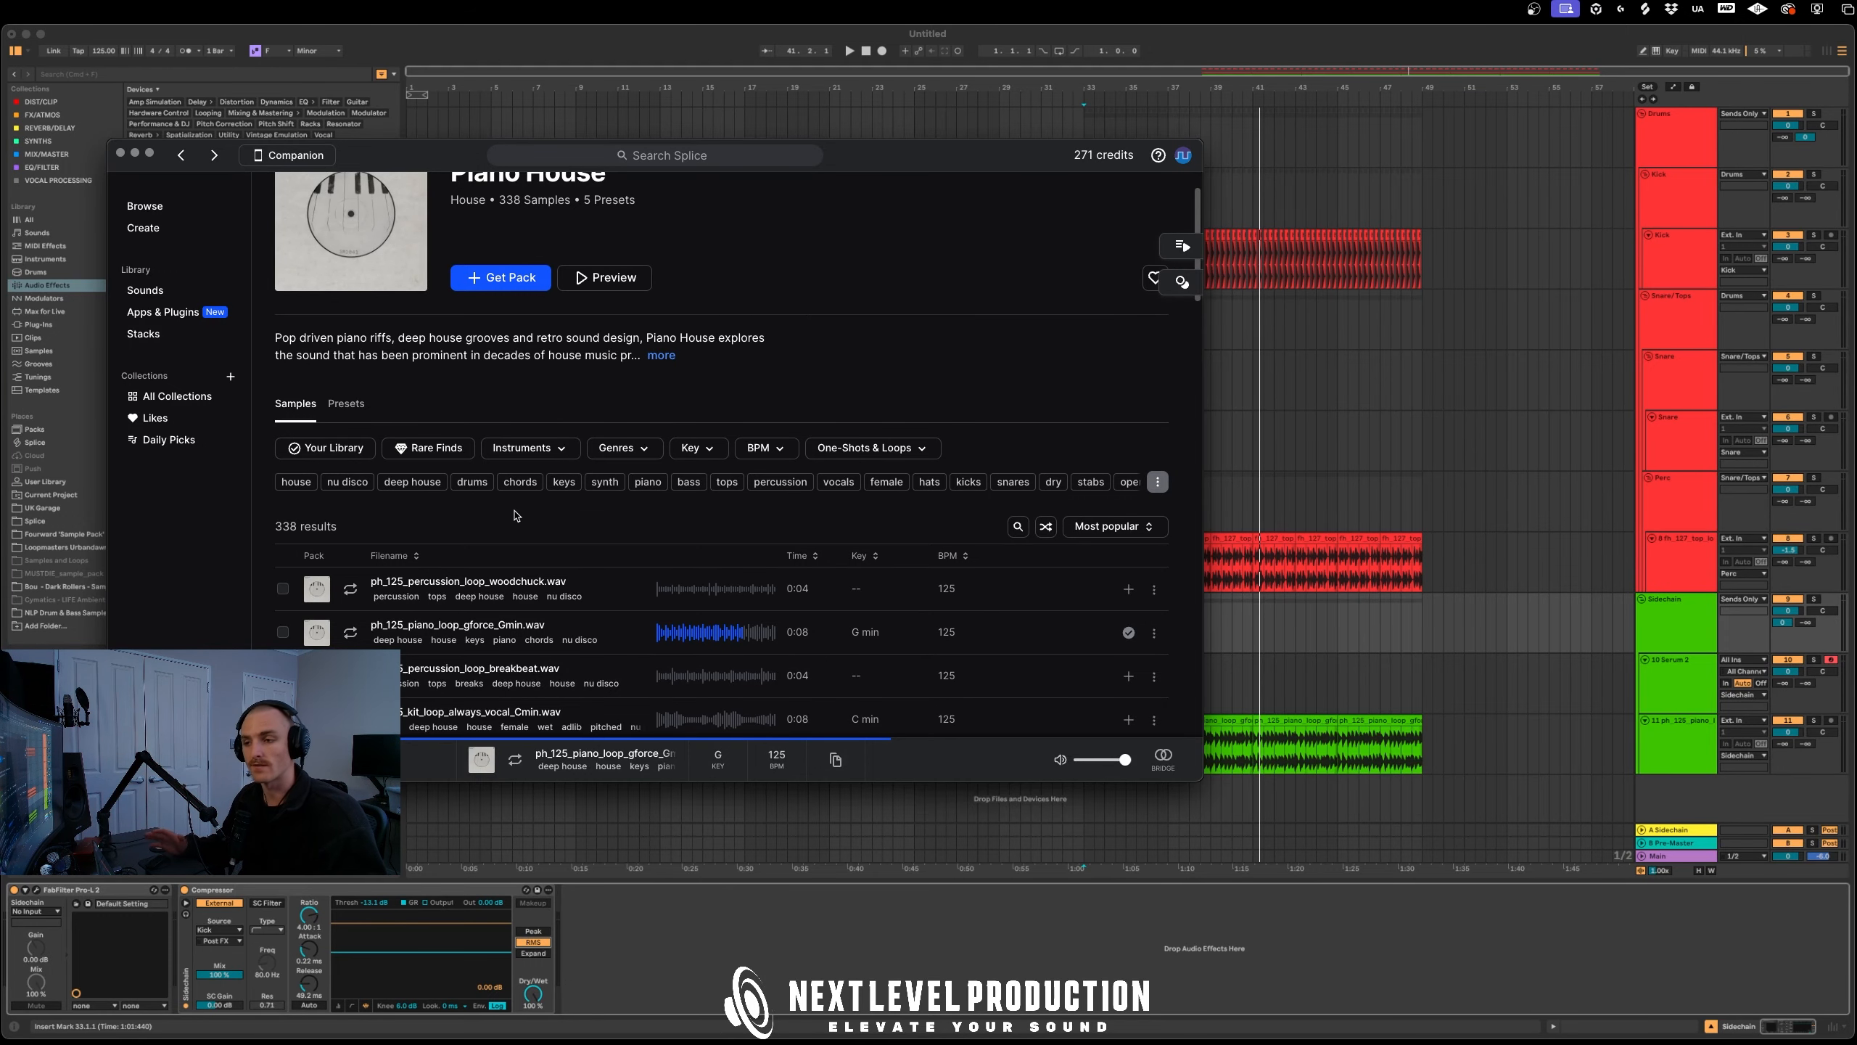
{"action": "scroll", "coordinate": [515, 515], "scroll_direction": "down", "scroll_amount": 4}
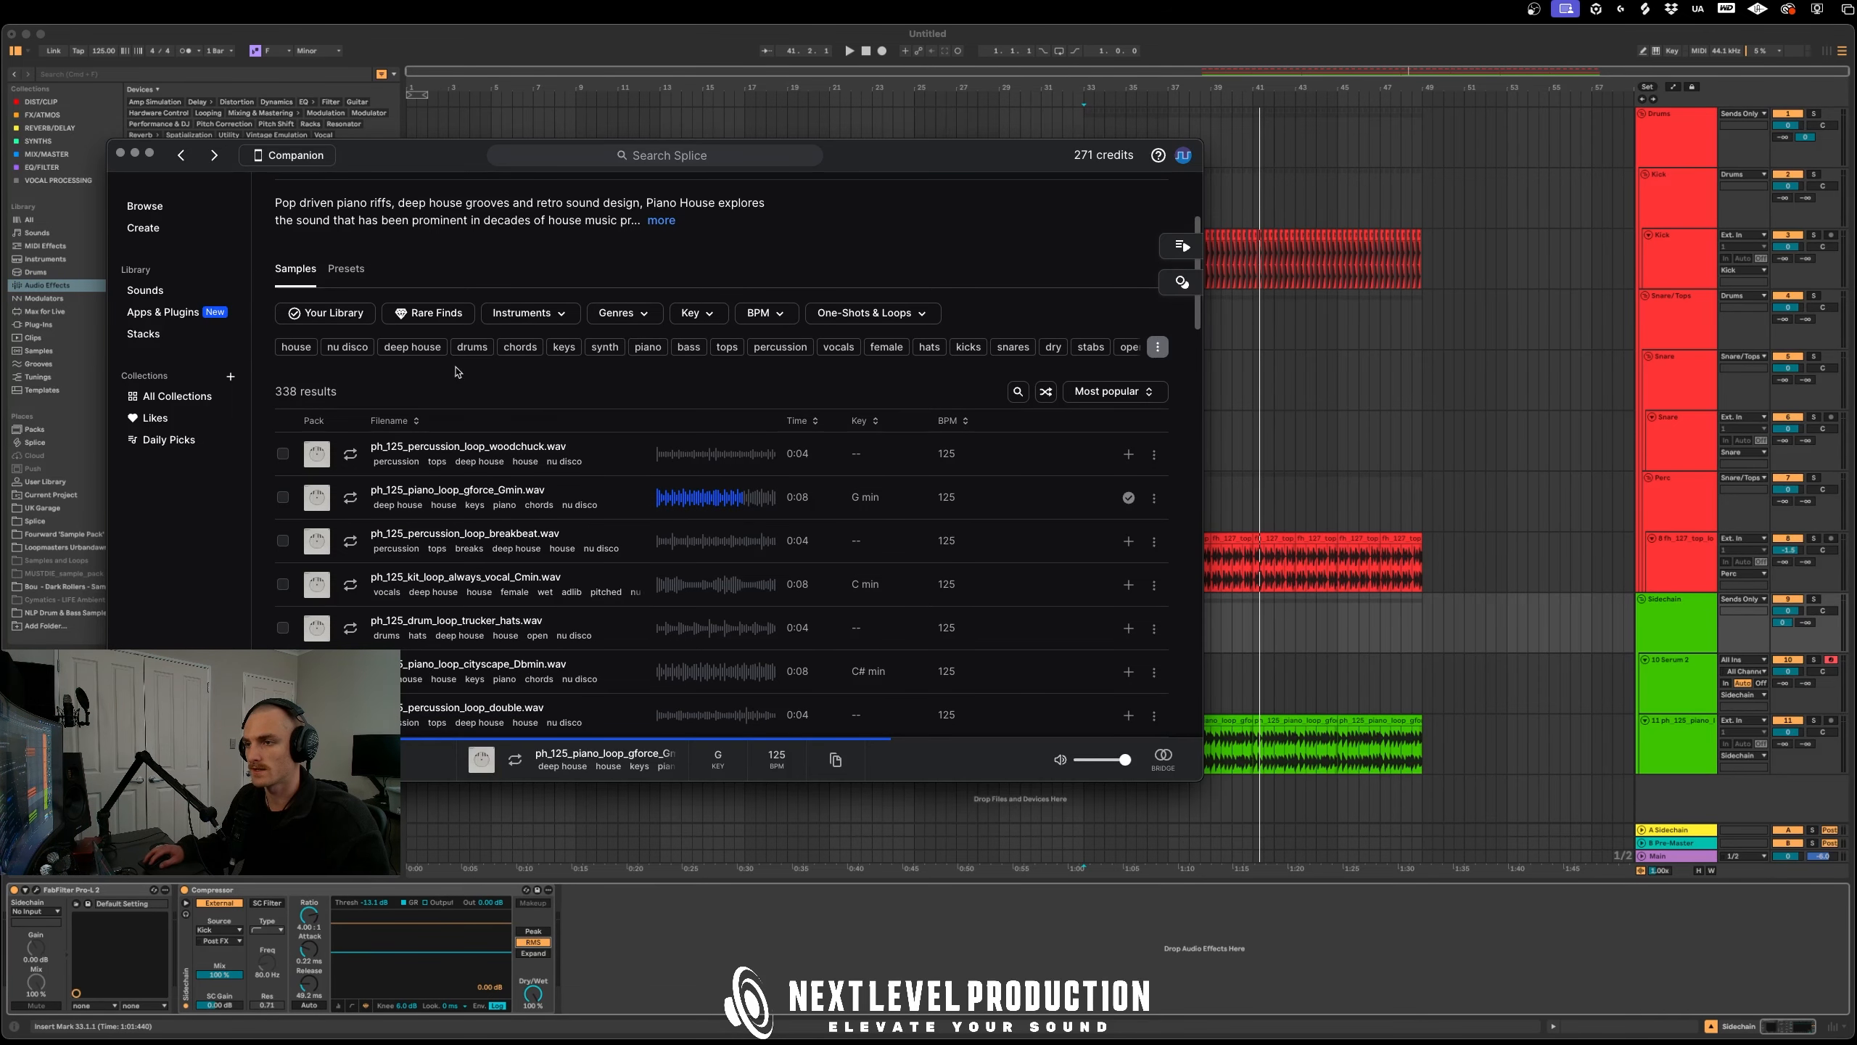
{"action": "left_click", "coordinate": [688, 347]}
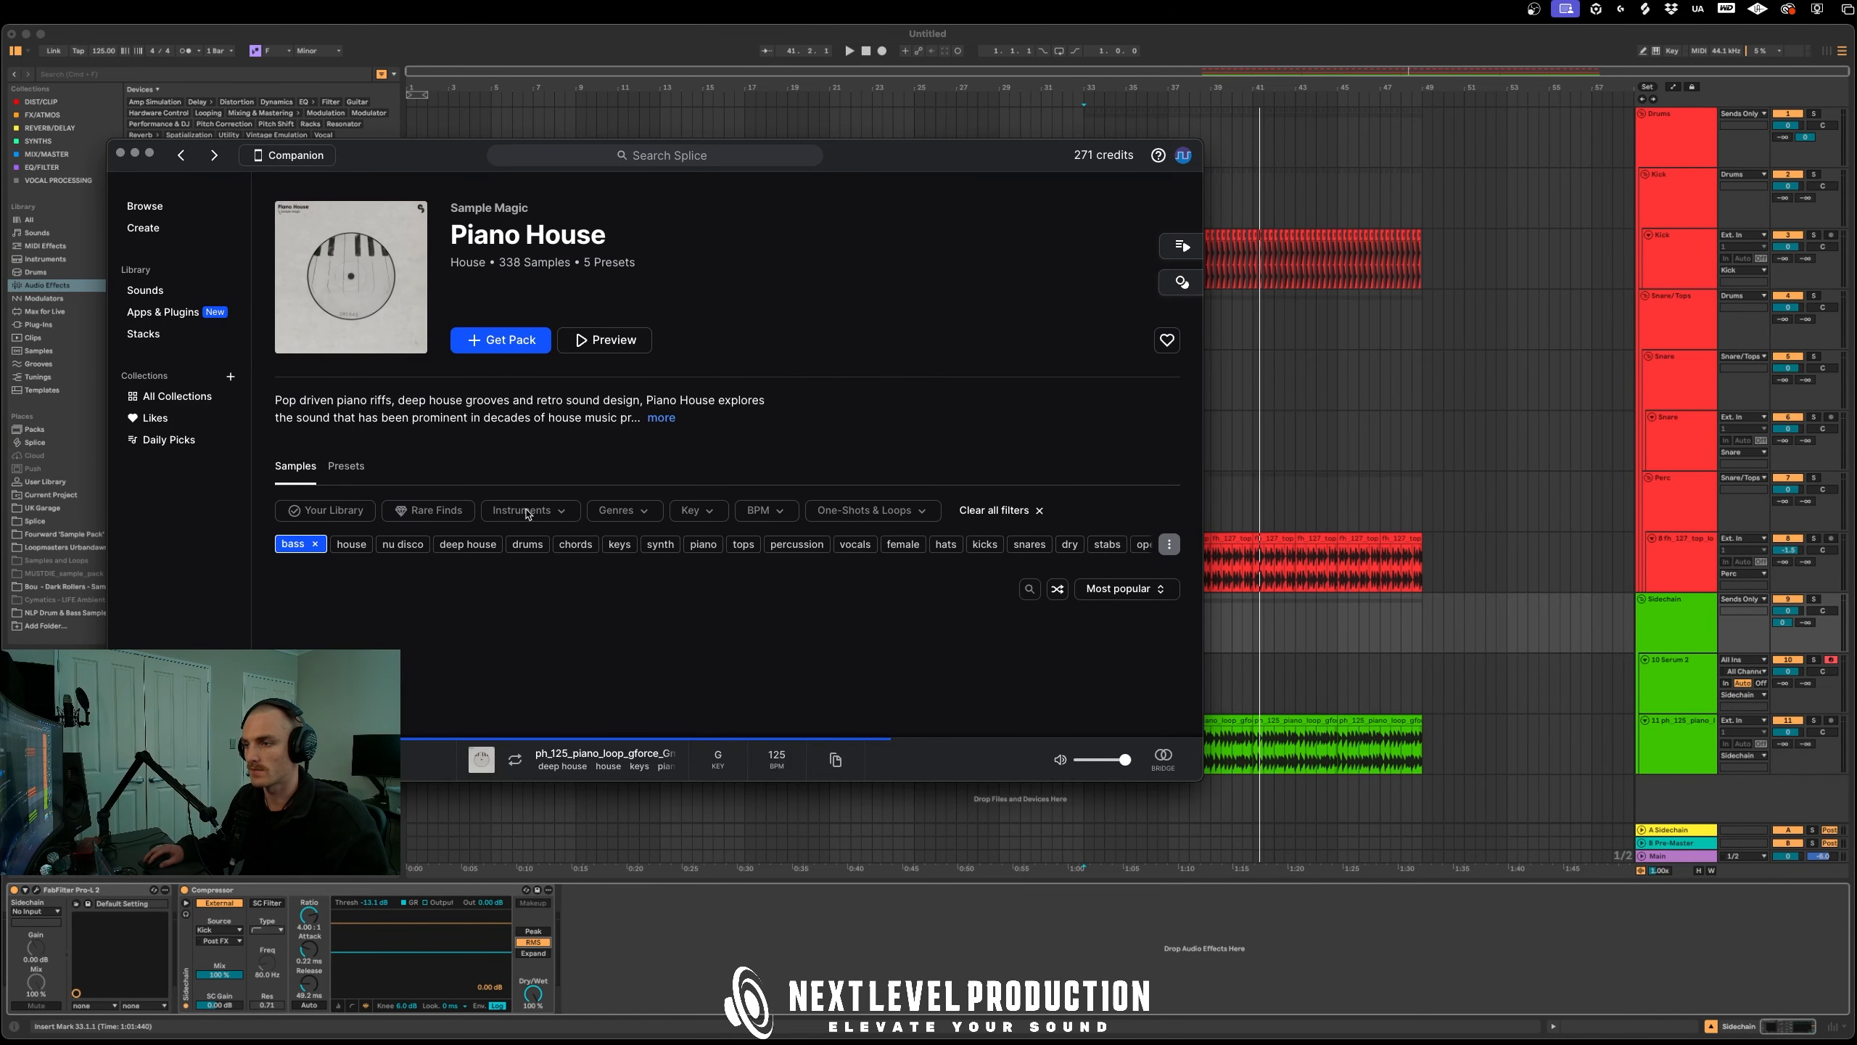
{"action": "scroll", "coordinate": [530, 536], "scroll_direction": "down", "scroll_amount": 4}
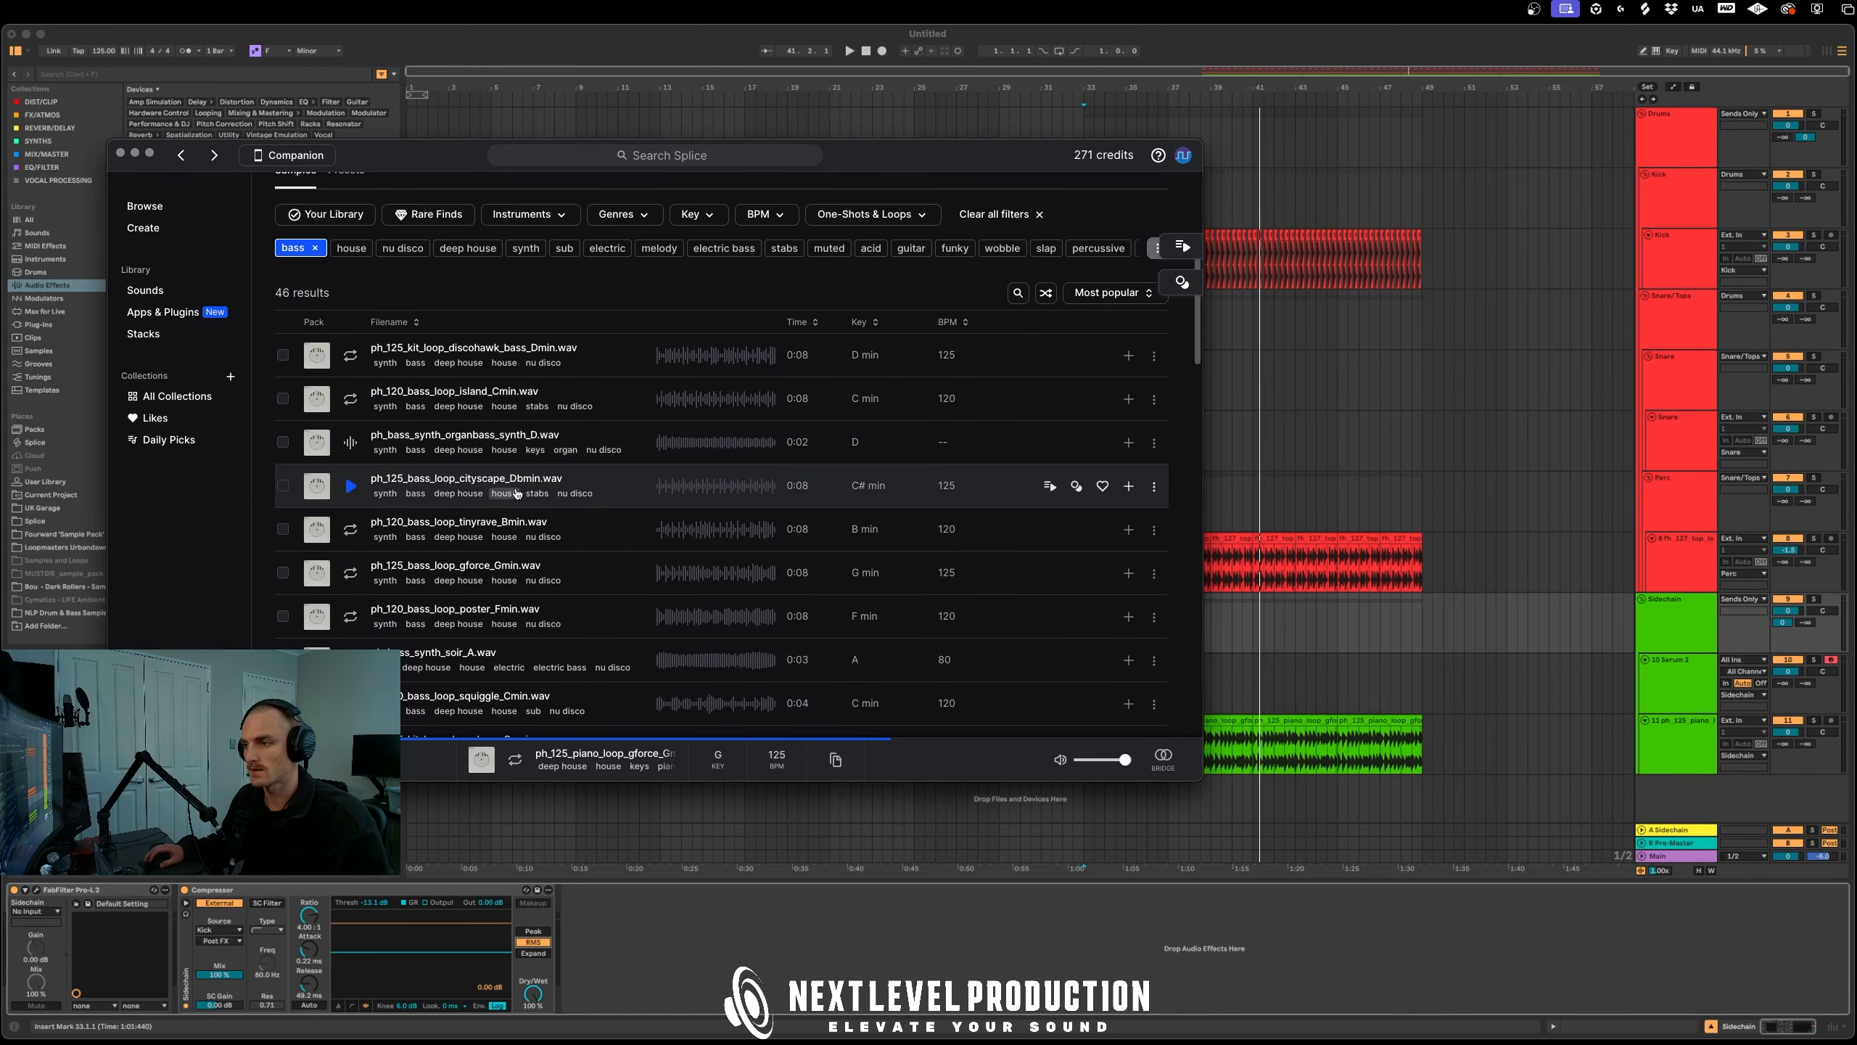
{"action": "left_click", "coordinate": [350, 574]}
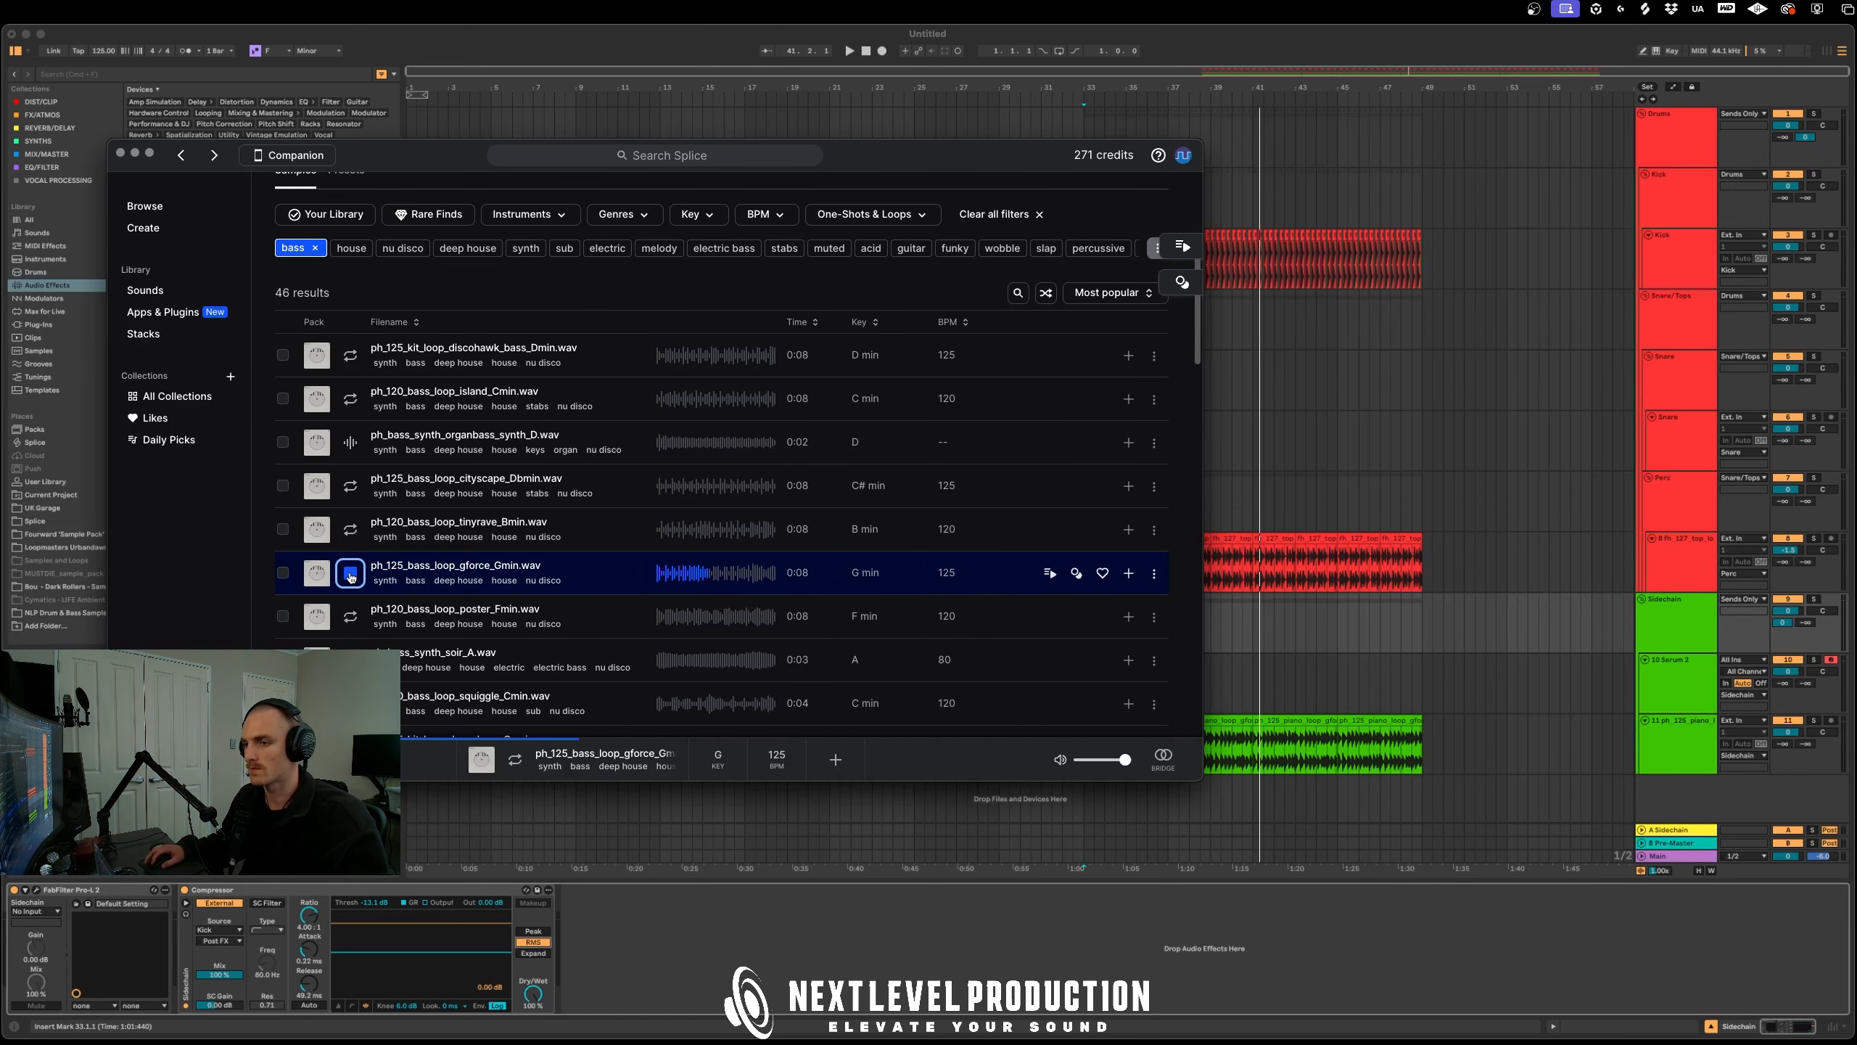
{"action": "left_click", "coordinate": [350, 575]}
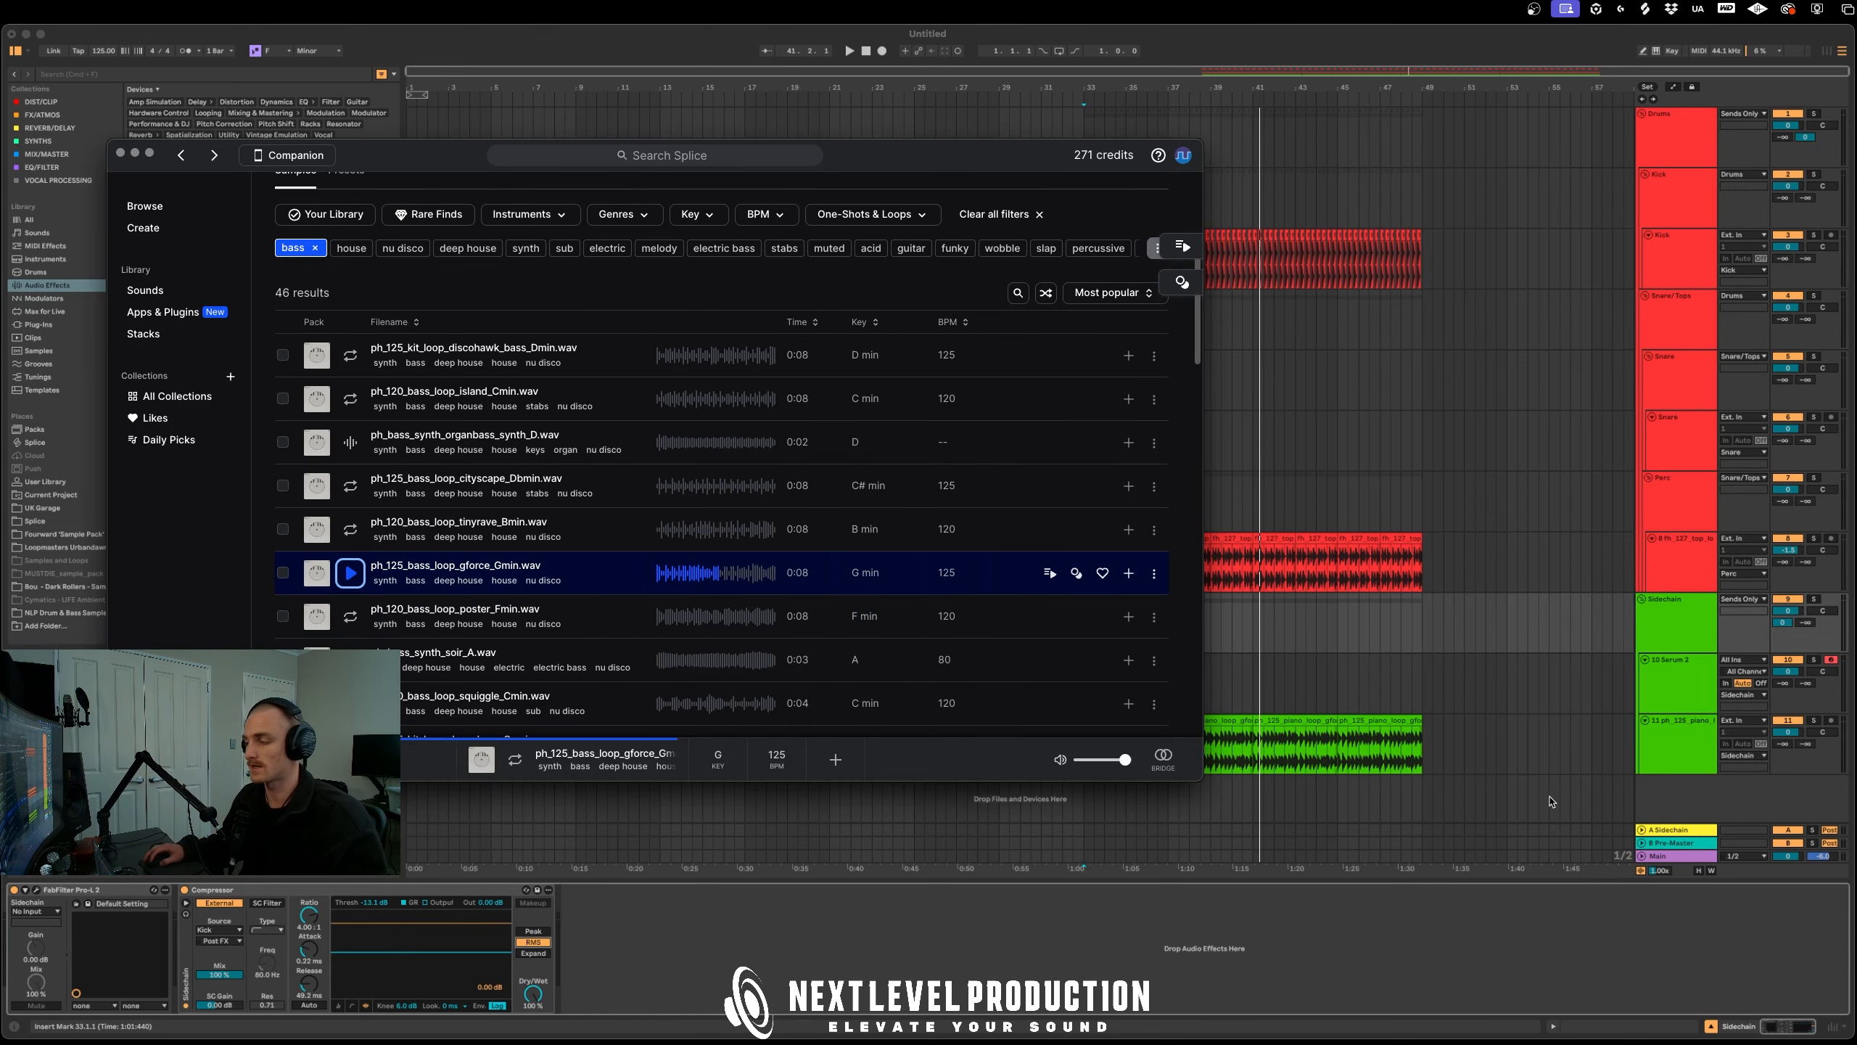
Return to Ableton Live and add an audio track below the piano loop track in the Sidechain group
{"action": "left_click", "coordinate": [1672, 745]}
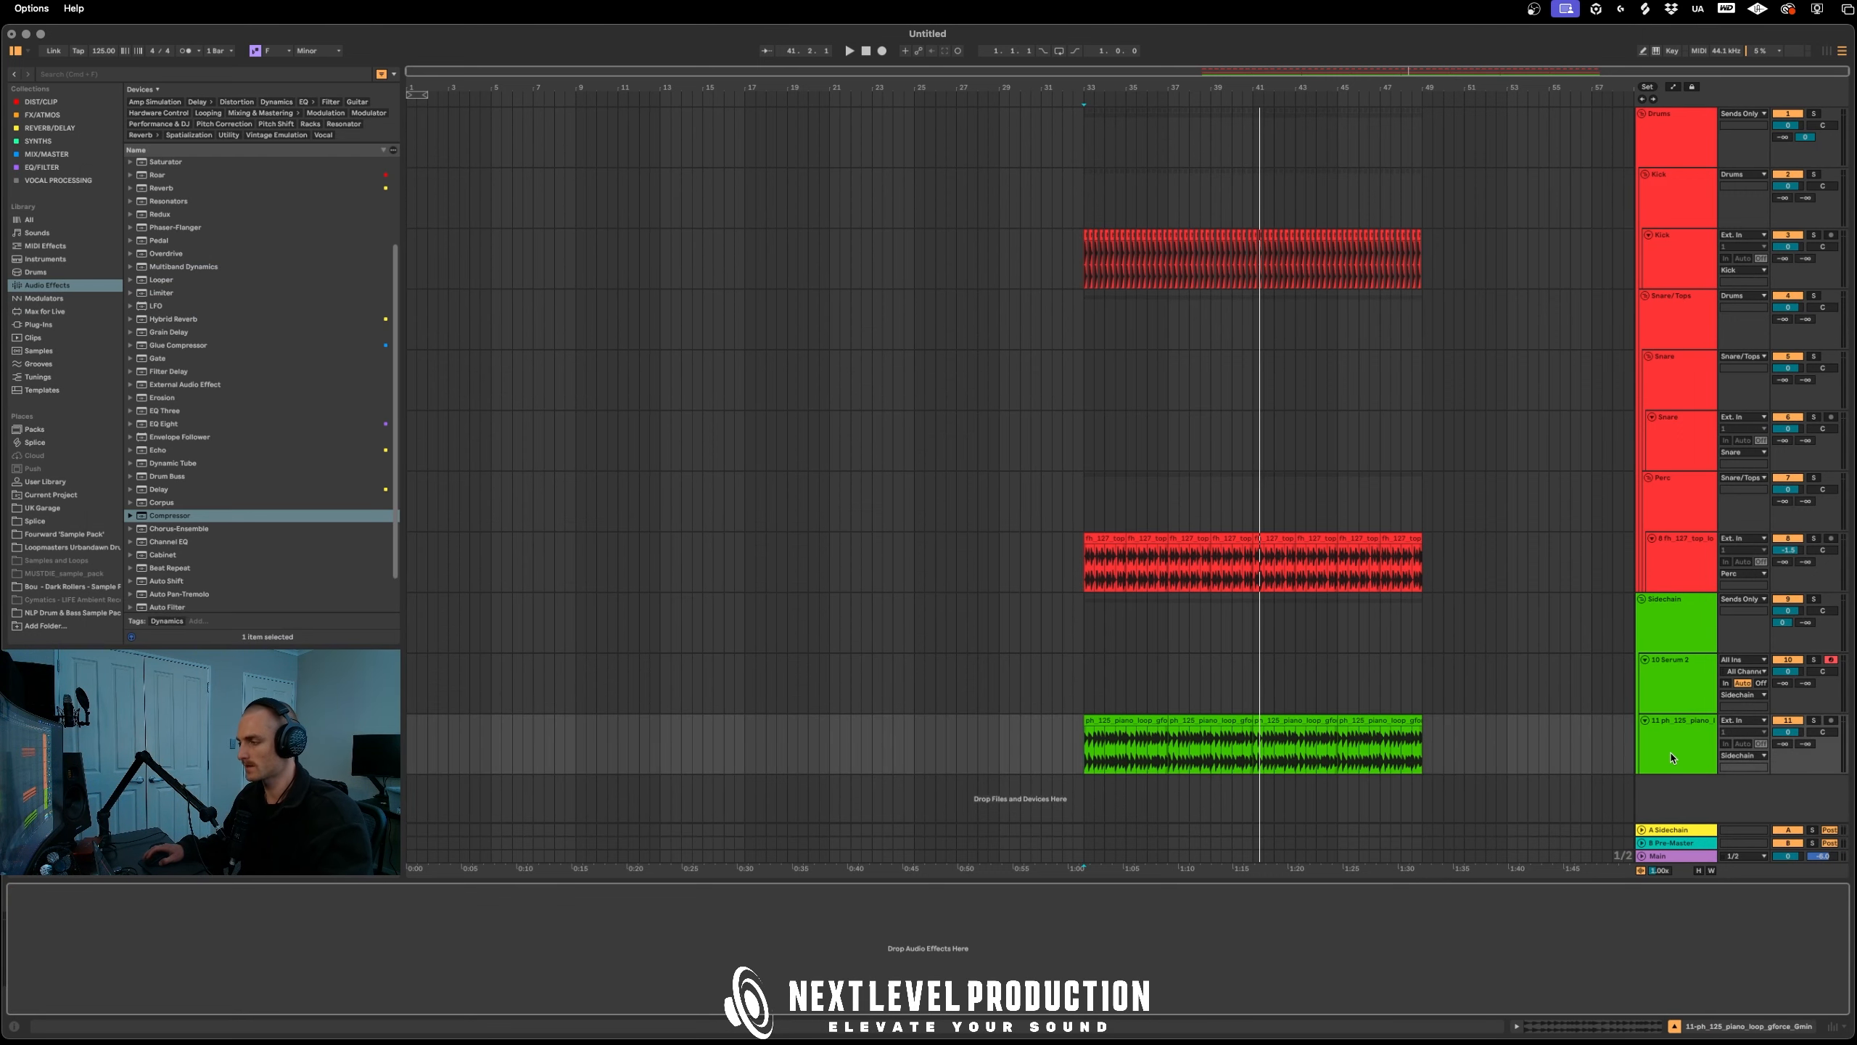
{"action": "left_click", "coordinate": [1673, 753]}
{"action": "key", "text": "super+t"}
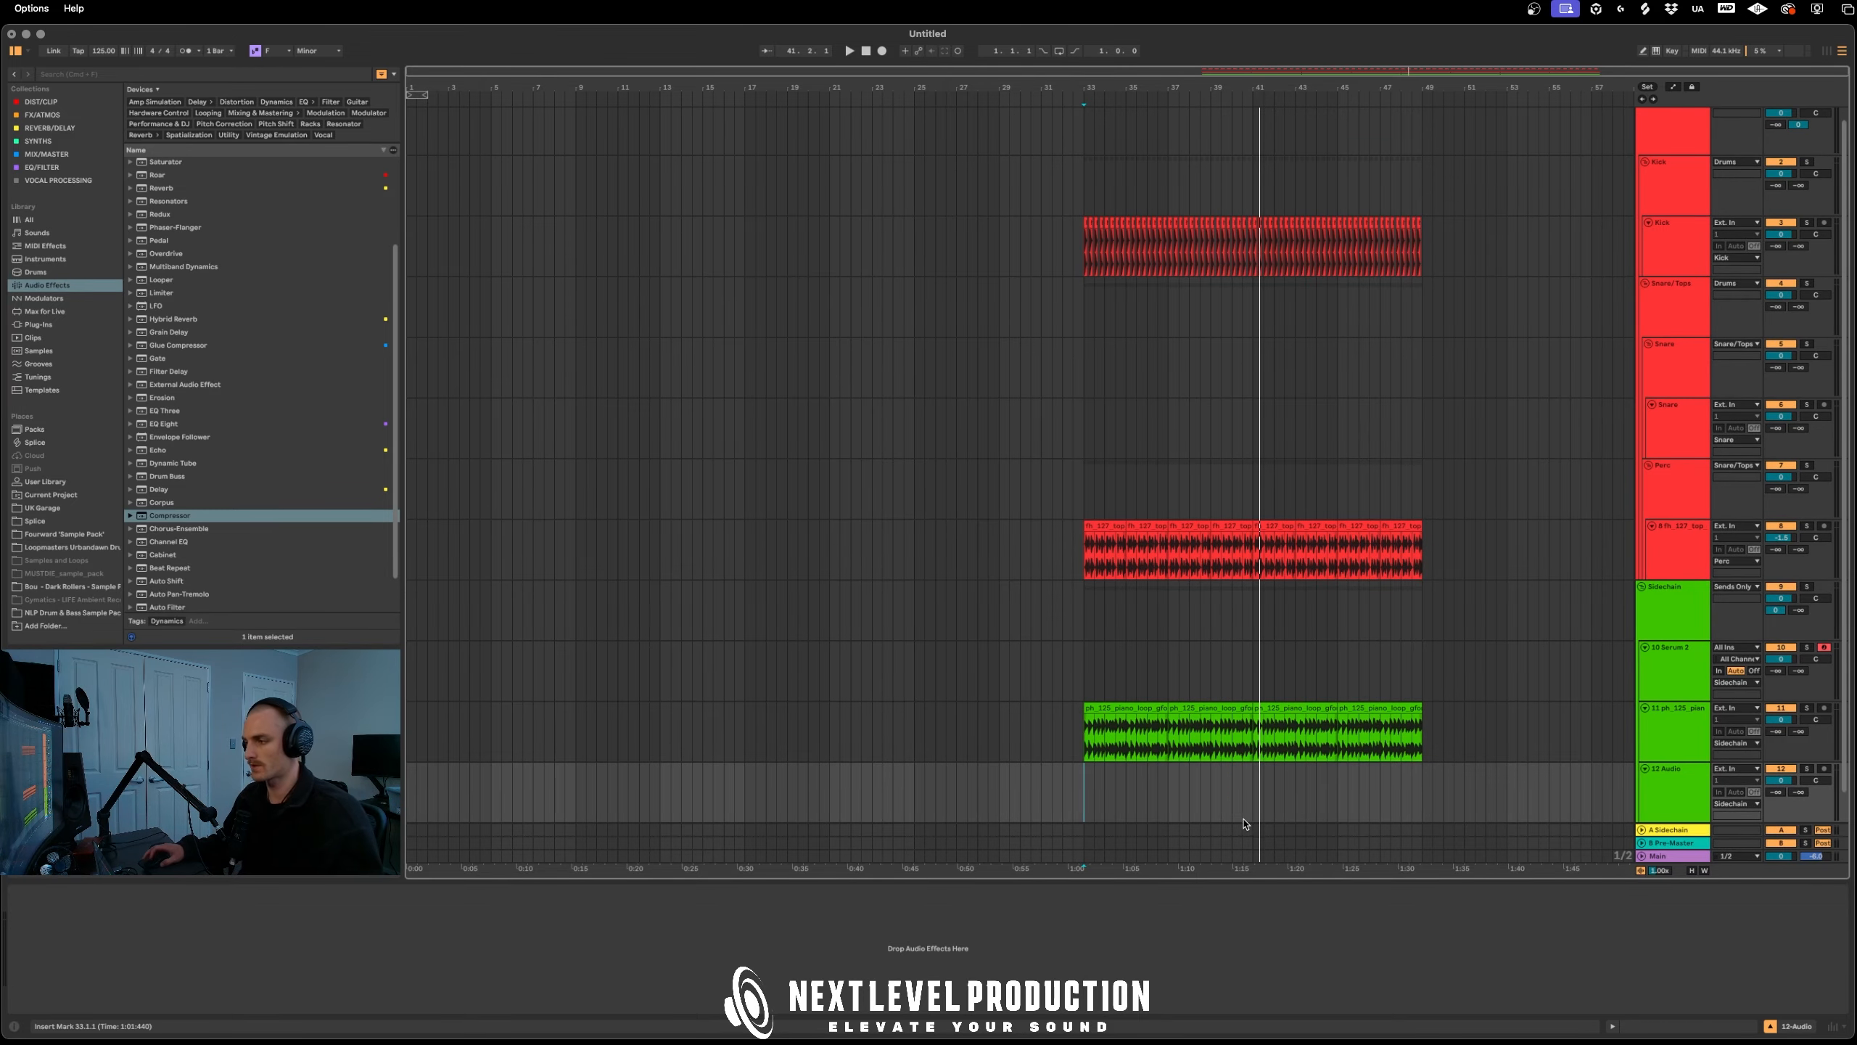
{"action": "scroll", "coordinate": [1246, 824], "scroll_direction": "down", "scroll_amount": 1}
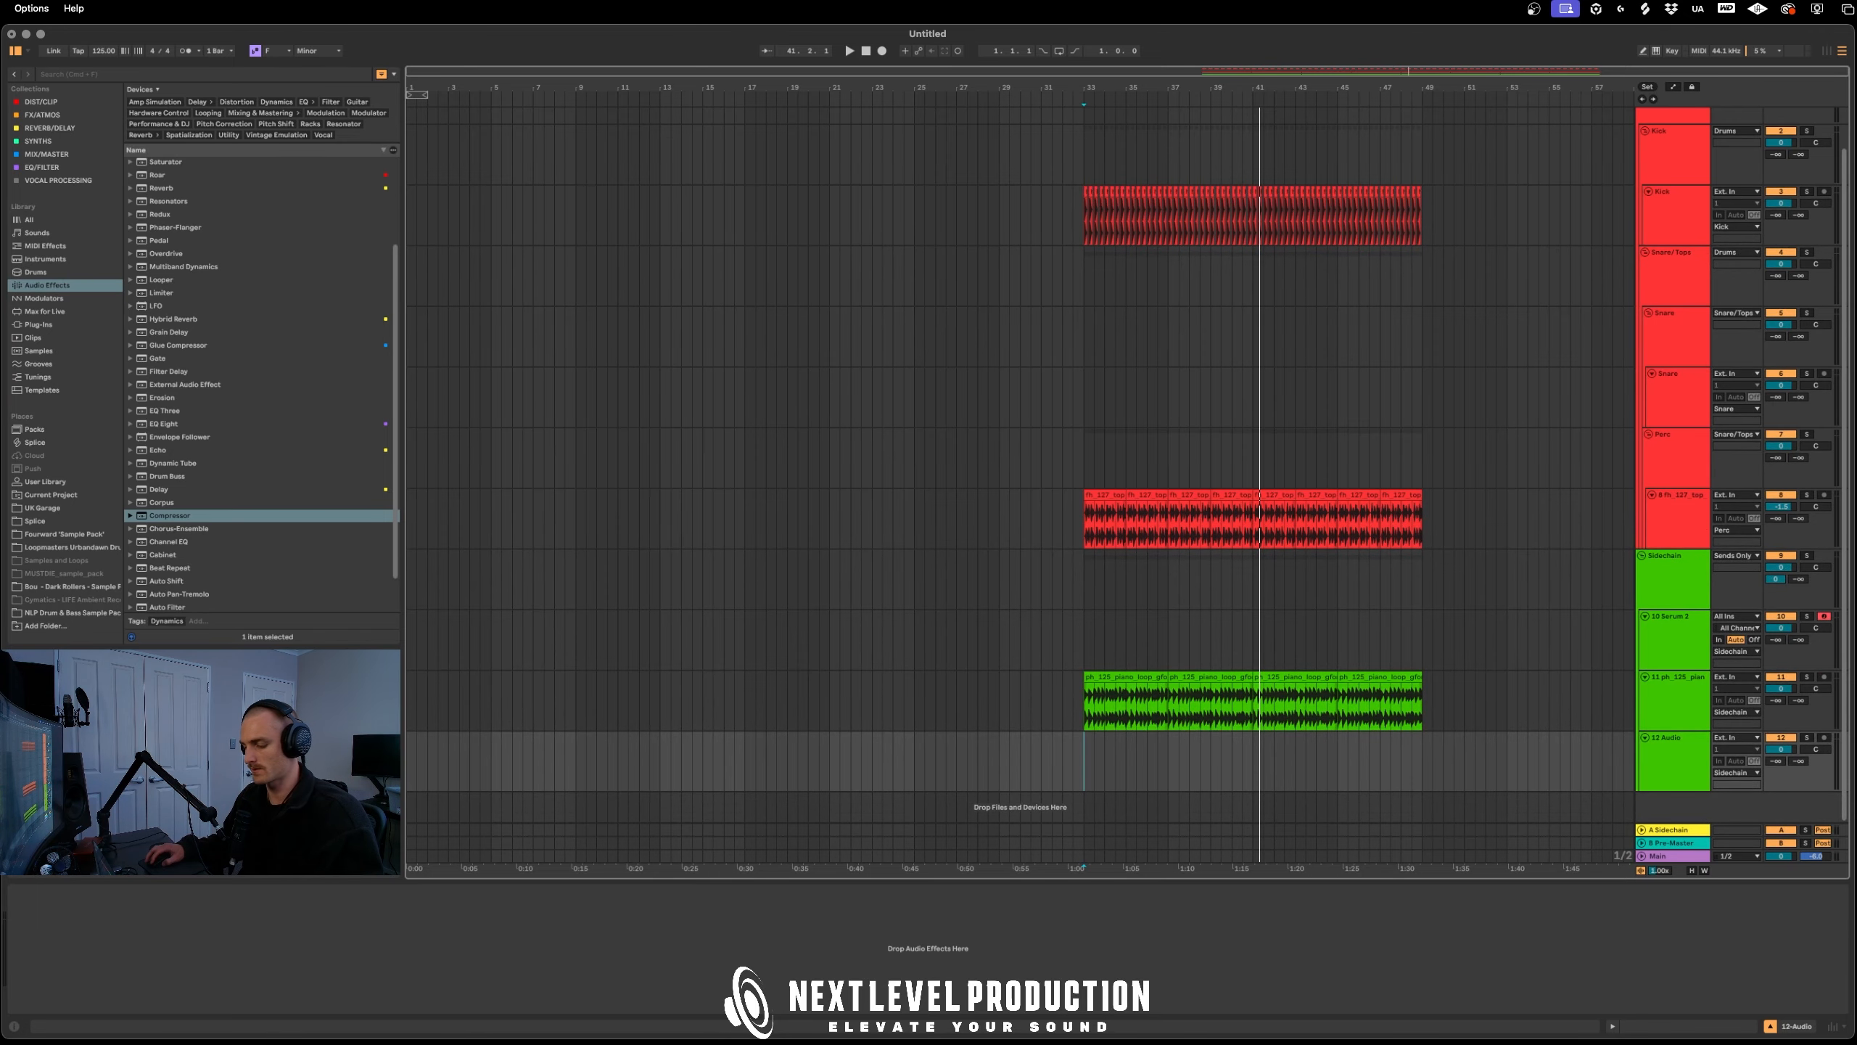
Get ph_125_bass_loop_gforce_Gmin.wav from Splice and place it at bar 33 on the new audio track in Ableton Live
{"action": "key", "text": "super+Tab"}
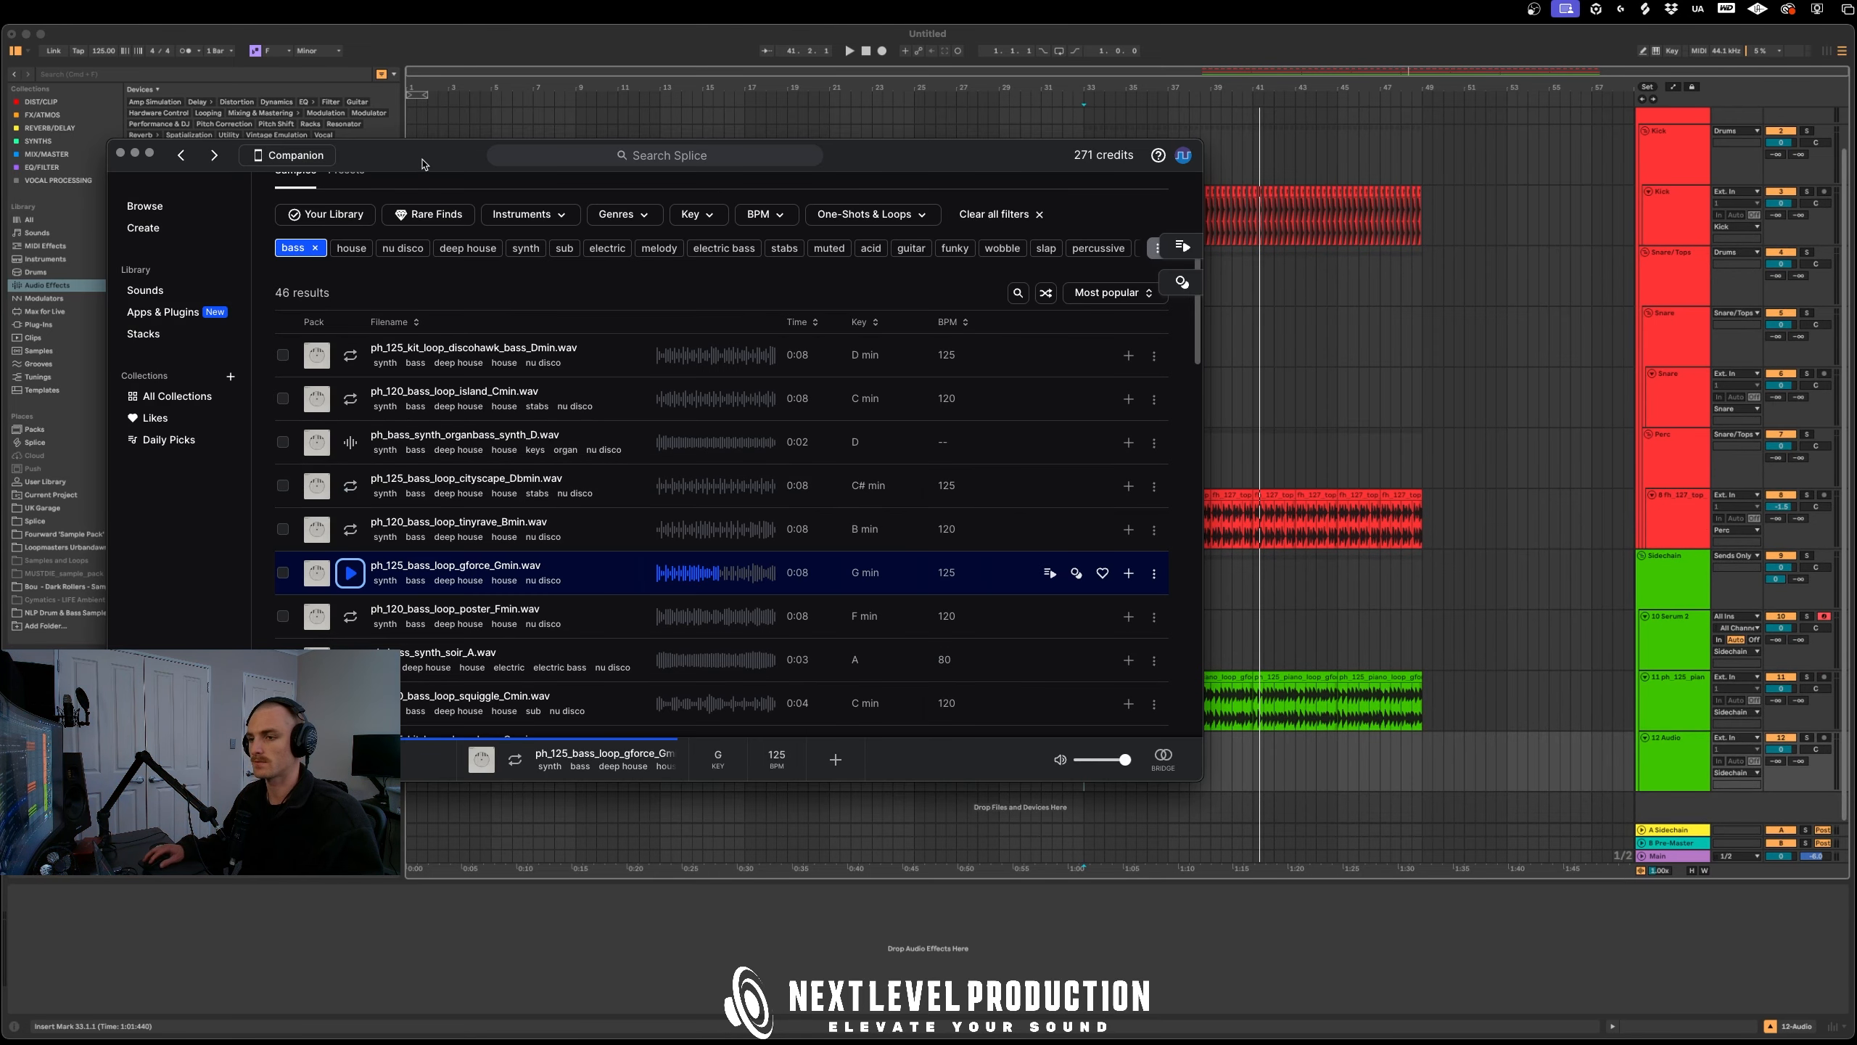
{"action": "left_click_drag", "start_coordinate": [423, 162], "coordinate": [283, 131]}
{"action": "left_click_drag", "start_coordinate": [178, 541], "coordinate": [310, 581]}
{"action": "left_click", "coordinate": [999, 542]}
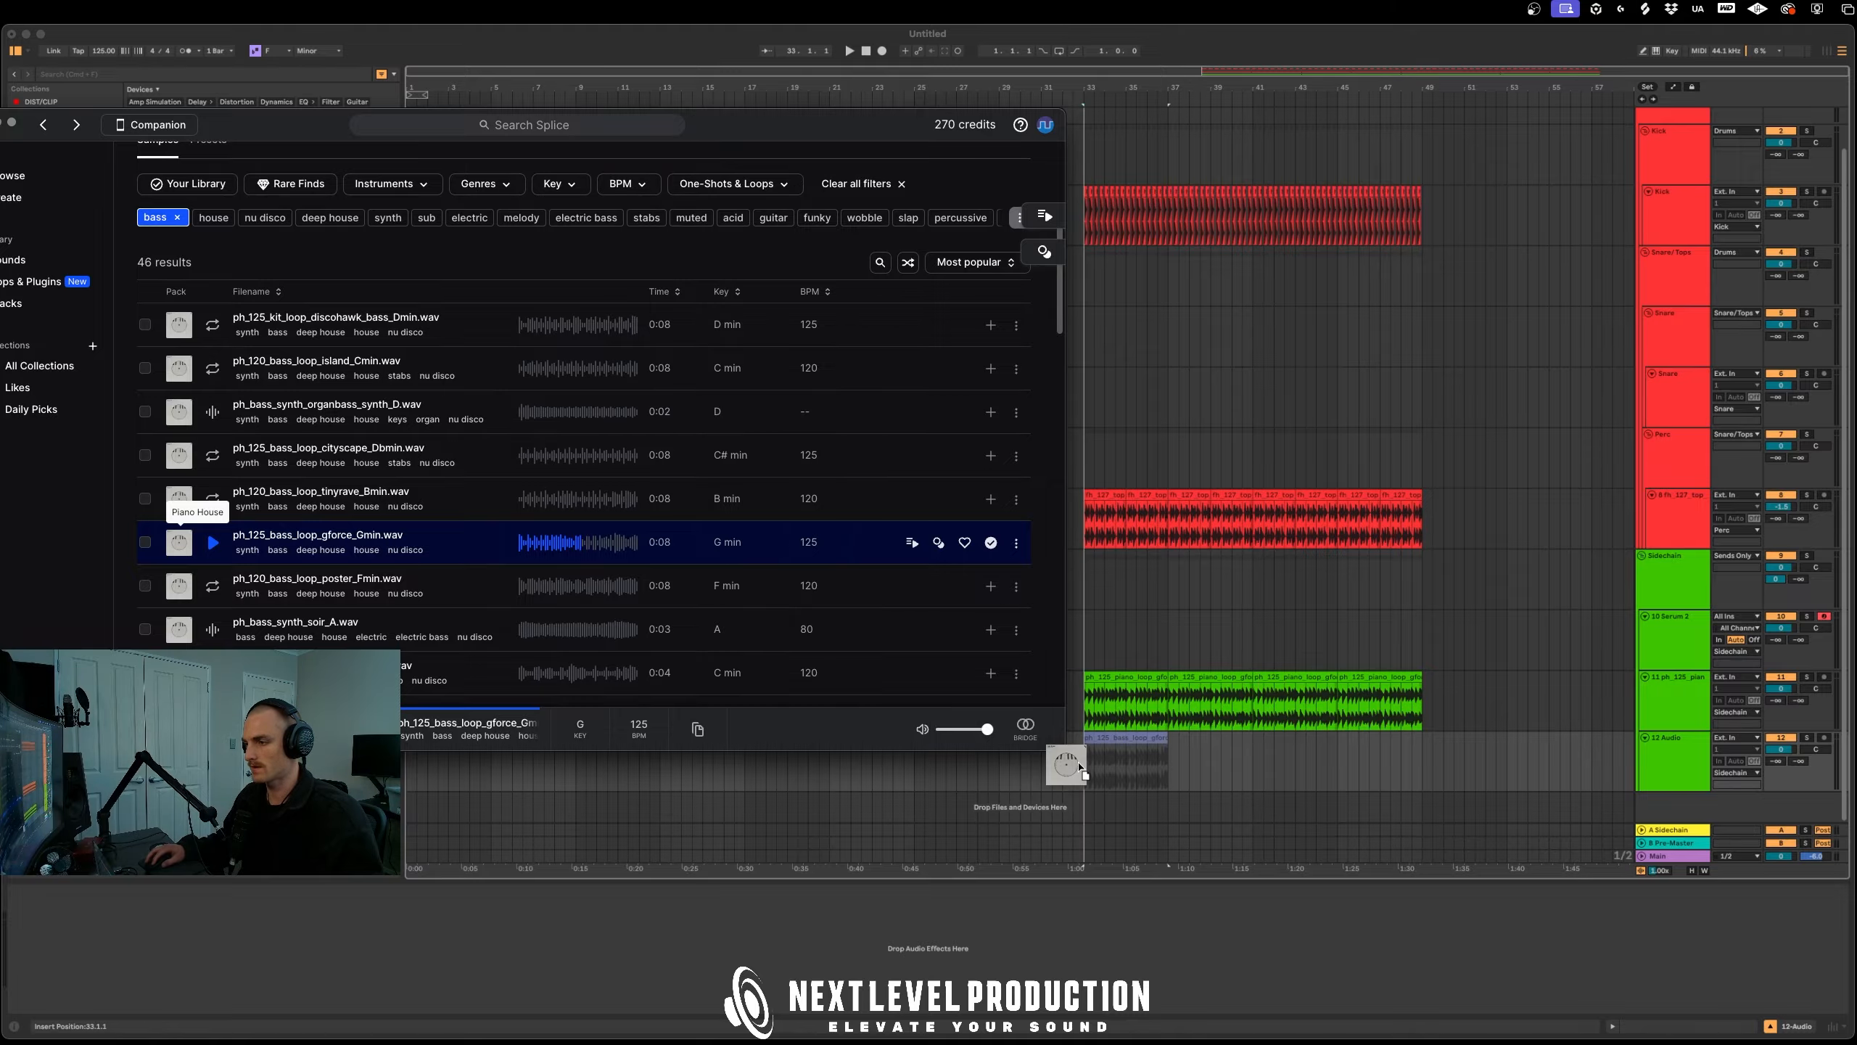
{"action": "left_click", "coordinate": [6, 124]}
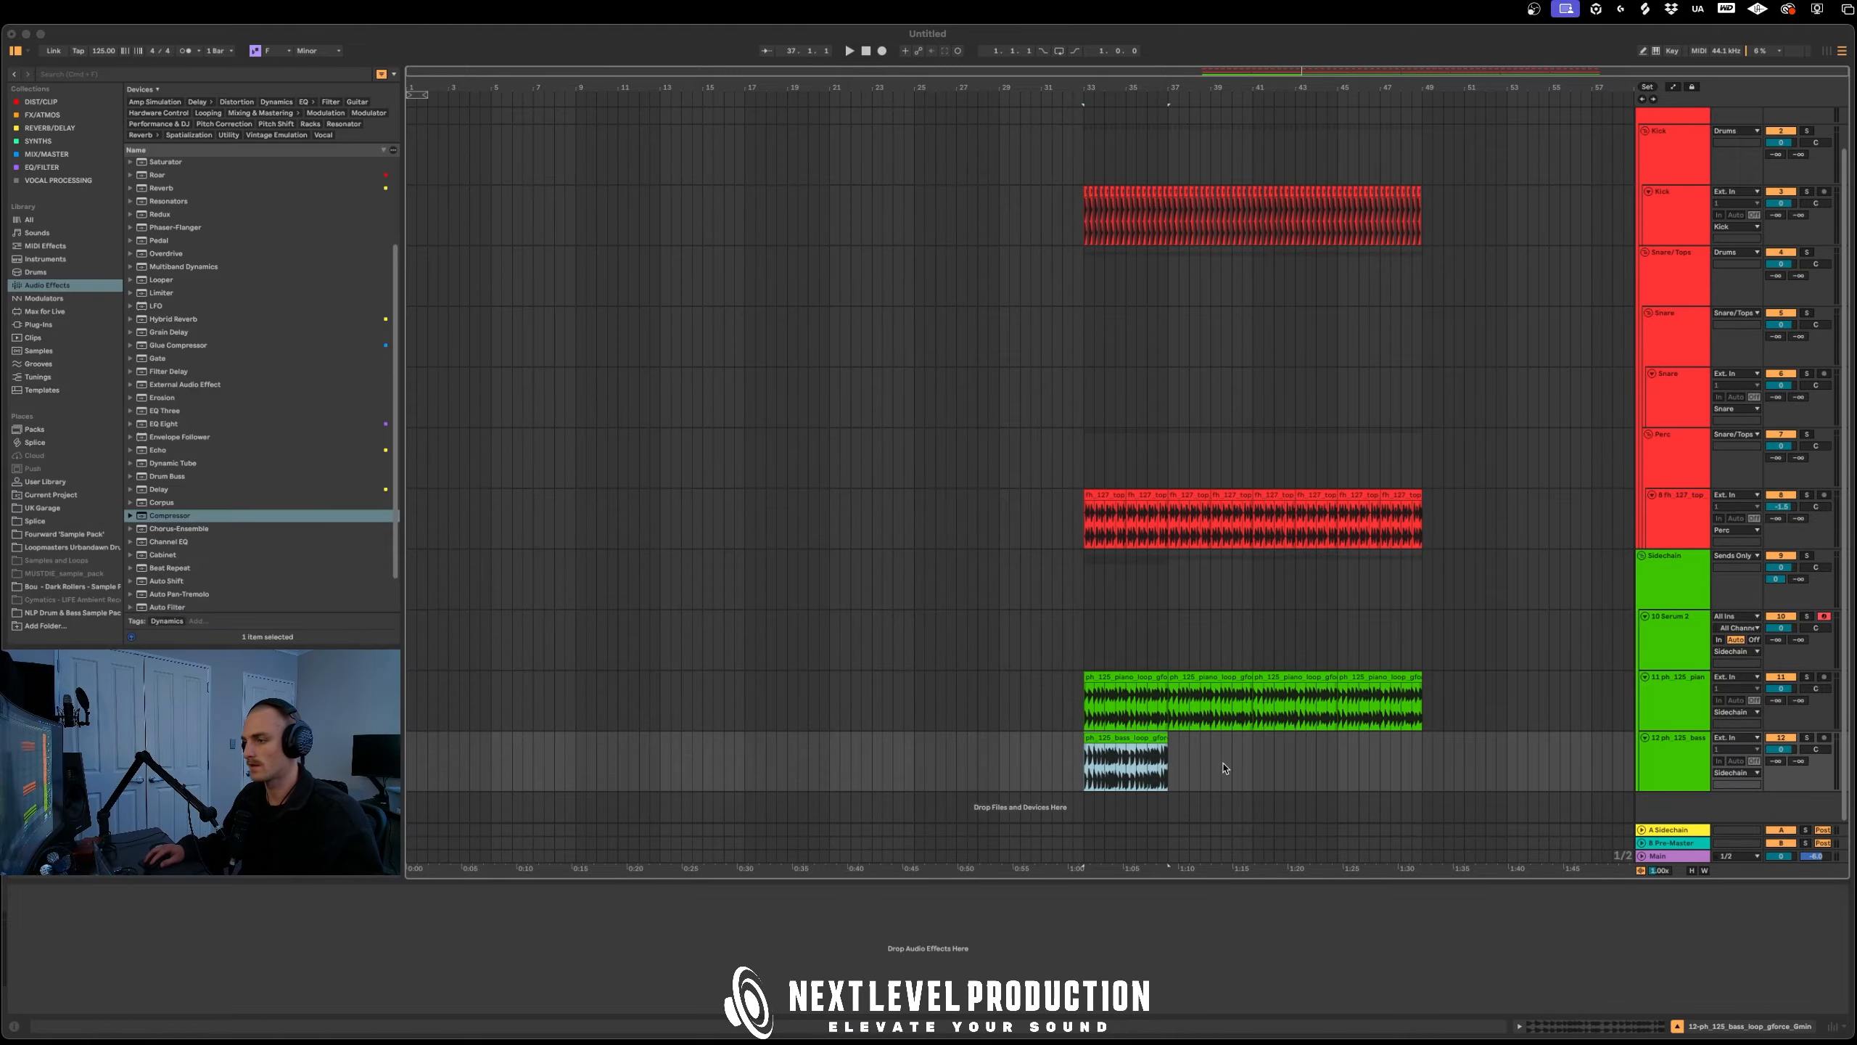
Duplicate the four-bar bass loop three times up to bar 49 and place the insert marker back at its start
{"action": "key", "text": "super+d"}
{"action": "key", "text": "super+d"}
{"action": "key", "text": "super+d"}
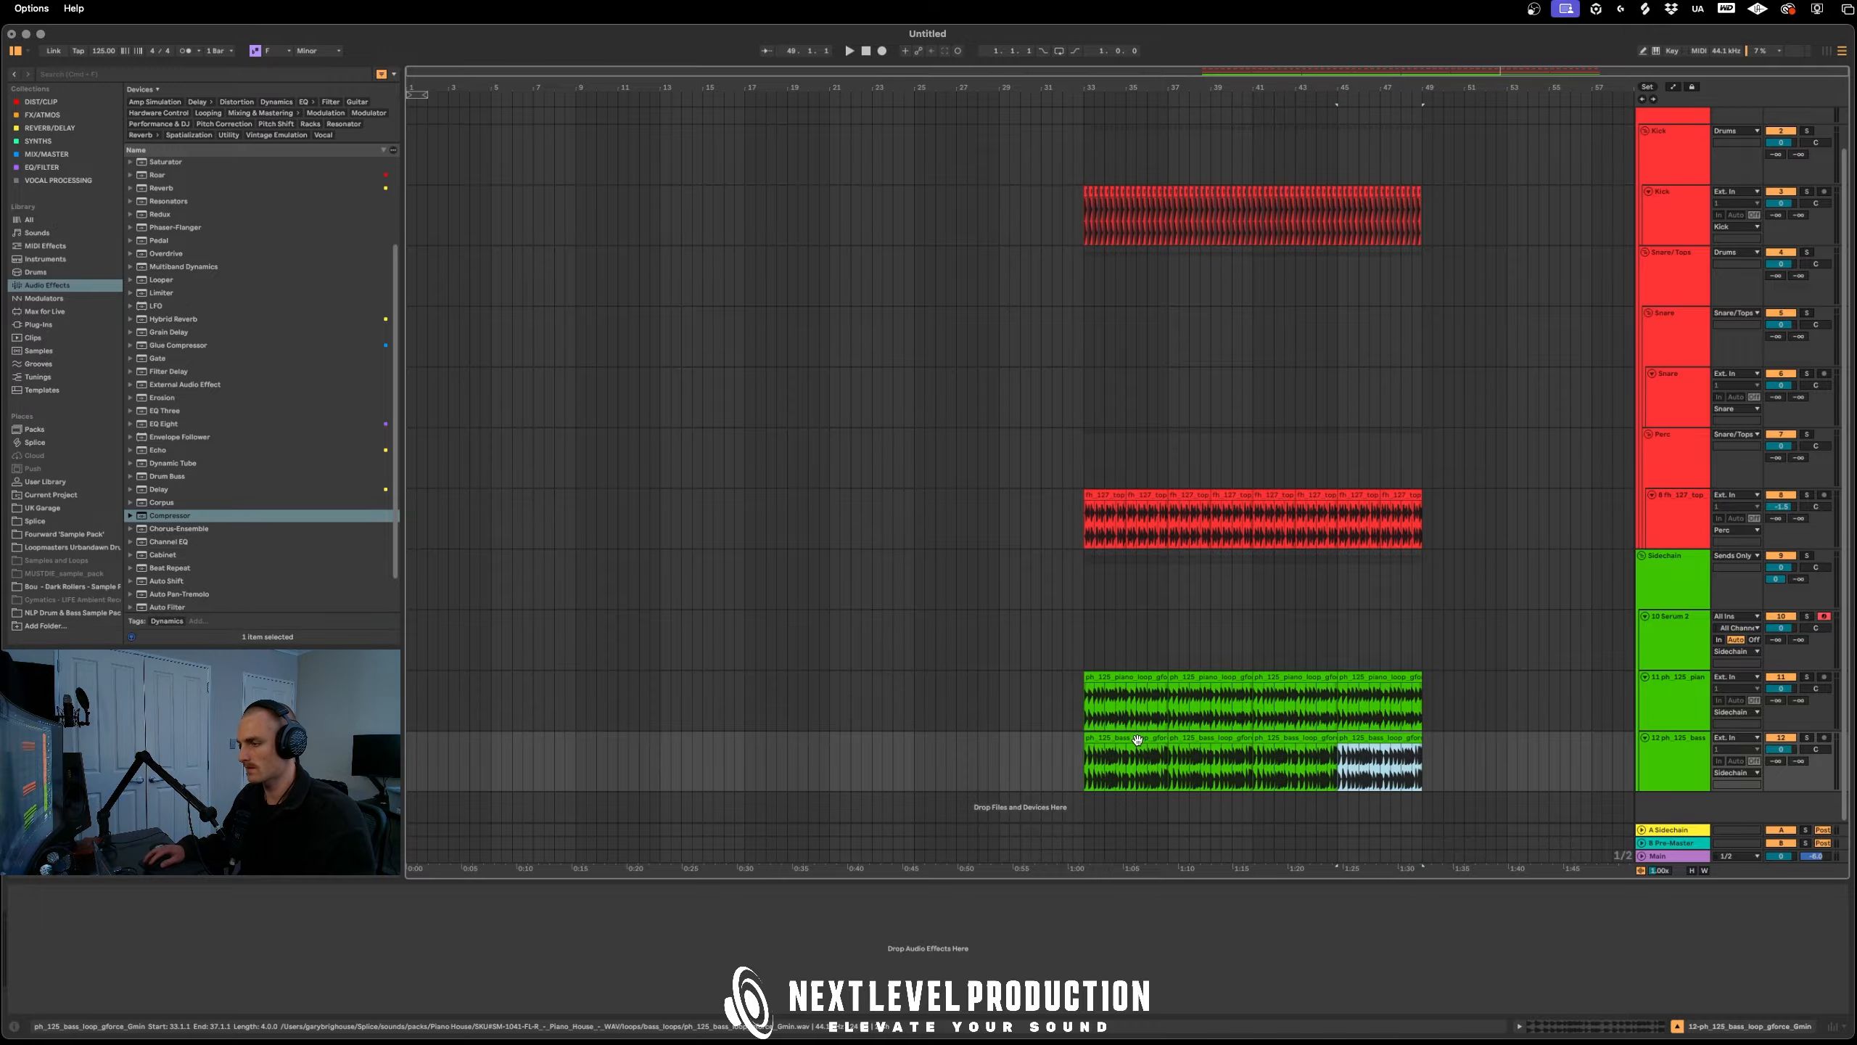
{"action": "left_click", "coordinate": [1119, 761]}
Play the arrangement, lower the bass loop track's volume and solo that track
{"action": "key", "text": "space"}
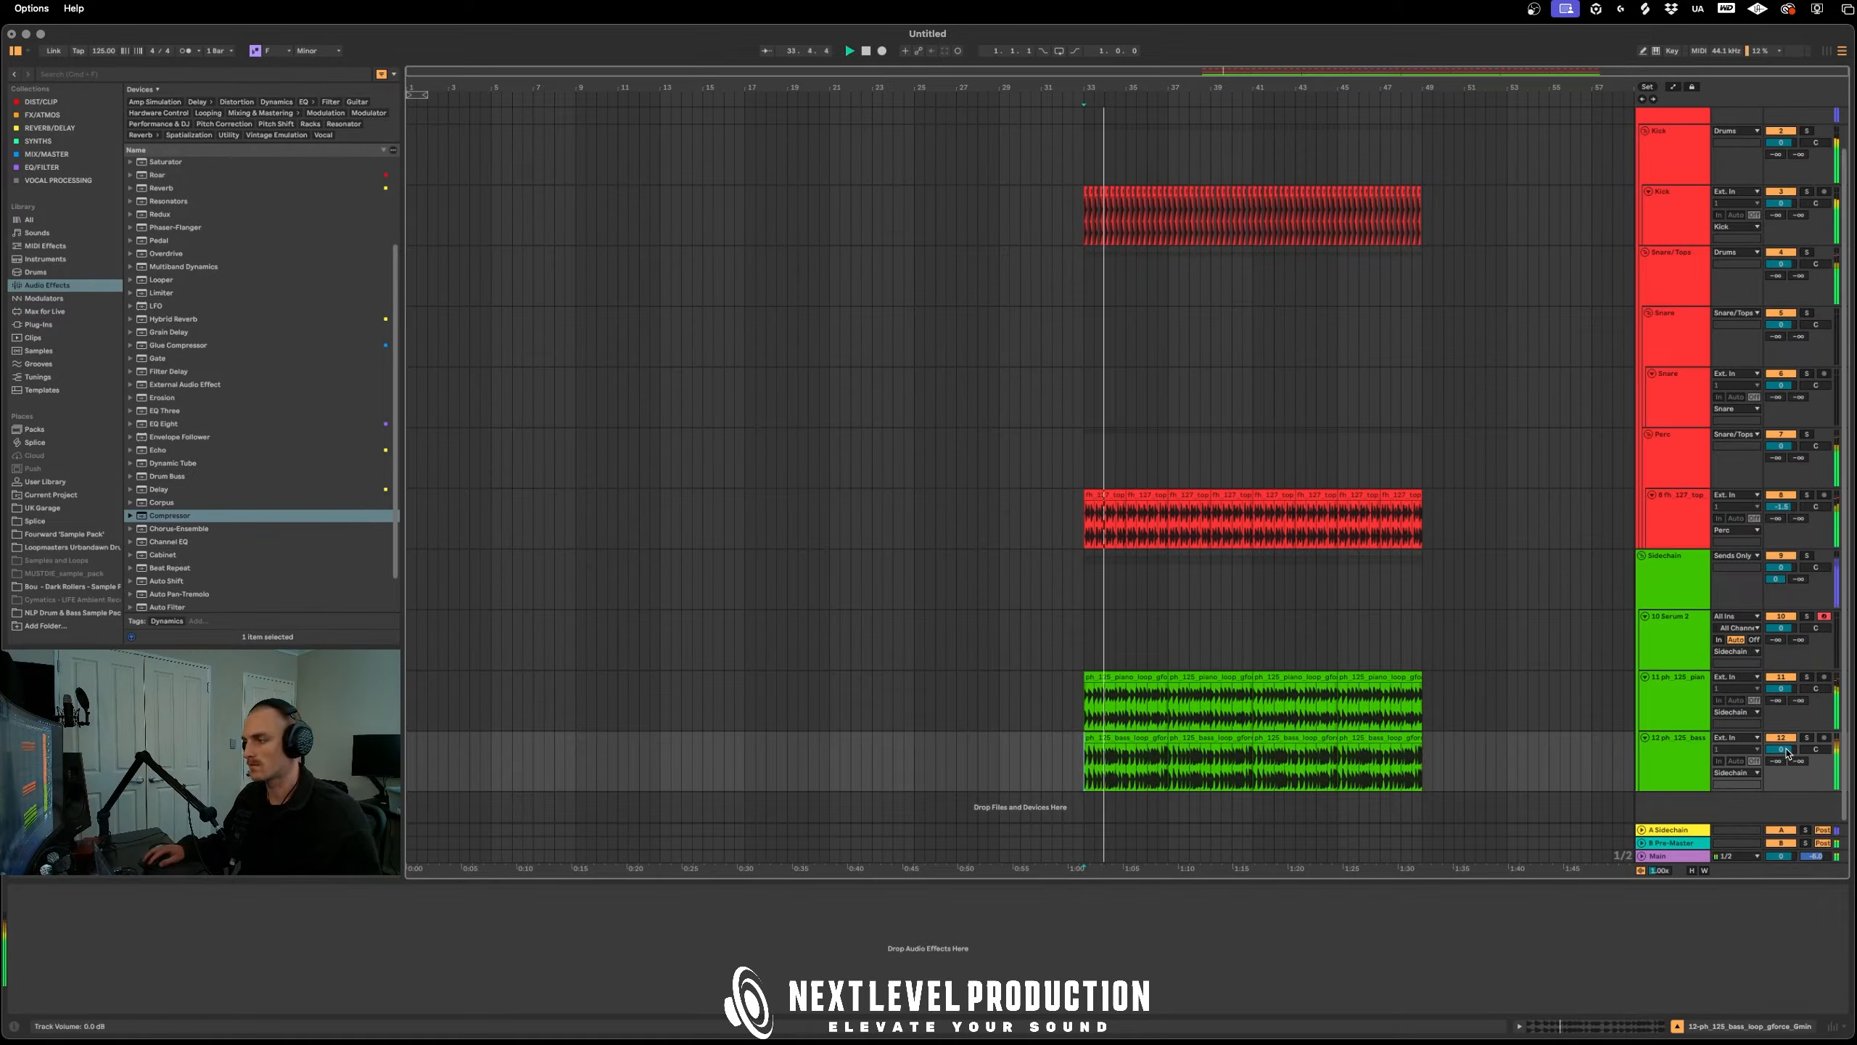
{"action": "left_click_drag", "start_coordinate": [1786, 753], "coordinate": [1785, 756]}
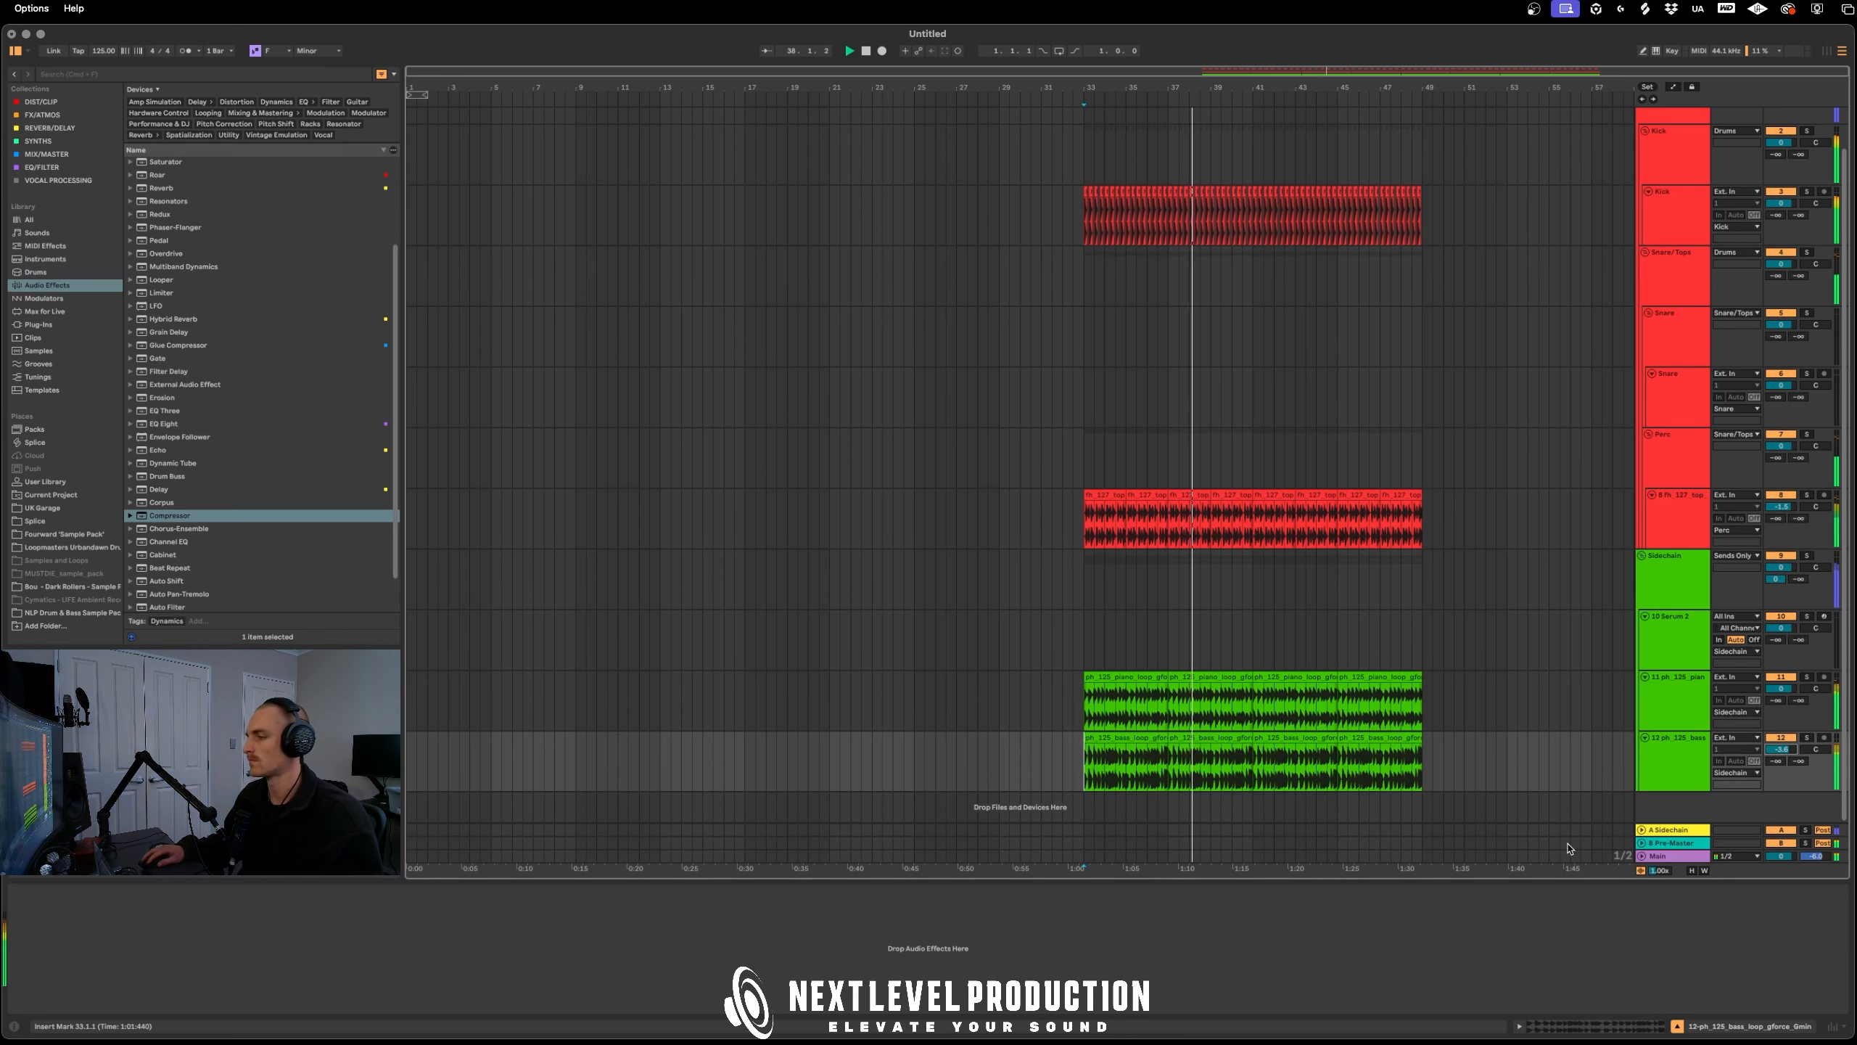
{"action": "left_click", "coordinate": [1674, 753]}
{"action": "left_click", "coordinate": [1806, 737]}
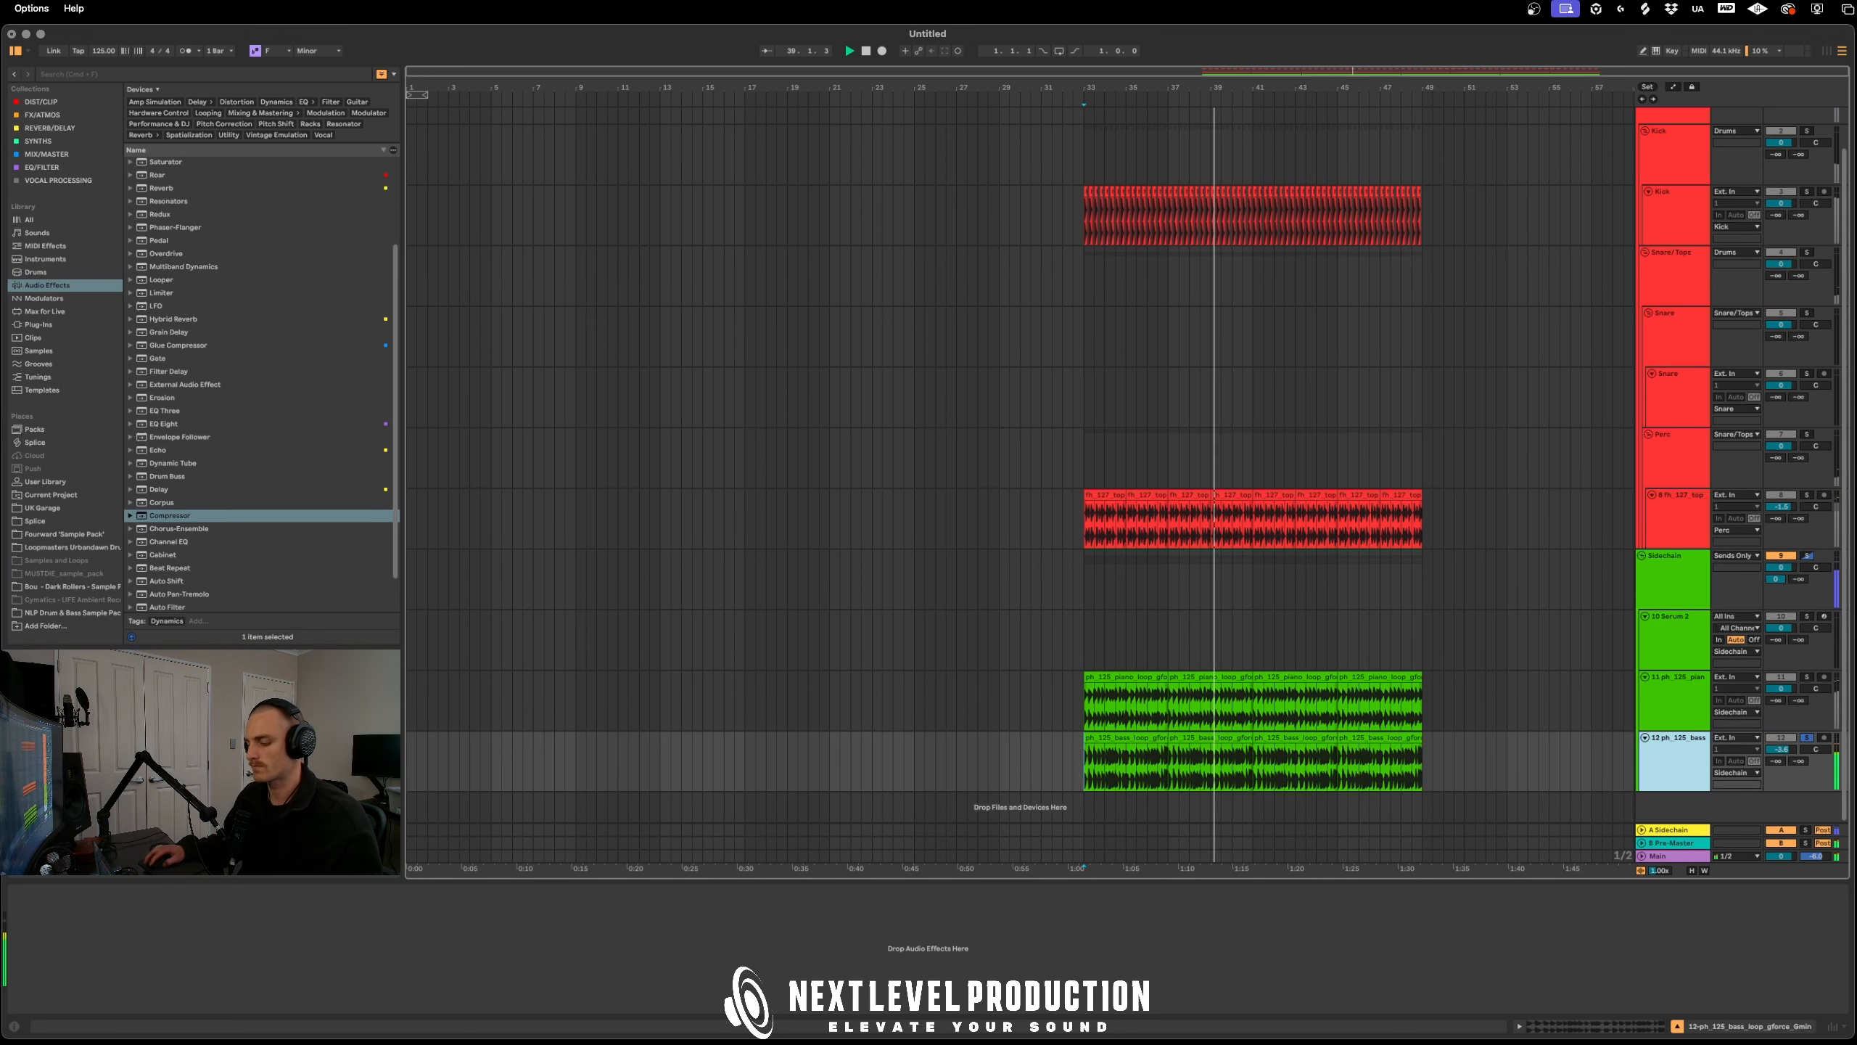
Switch to Splice, filter the Piano House bass samples to G minor and audition the retrobrite and gforce loops
{"action": "key", "text": "super+Tab"}
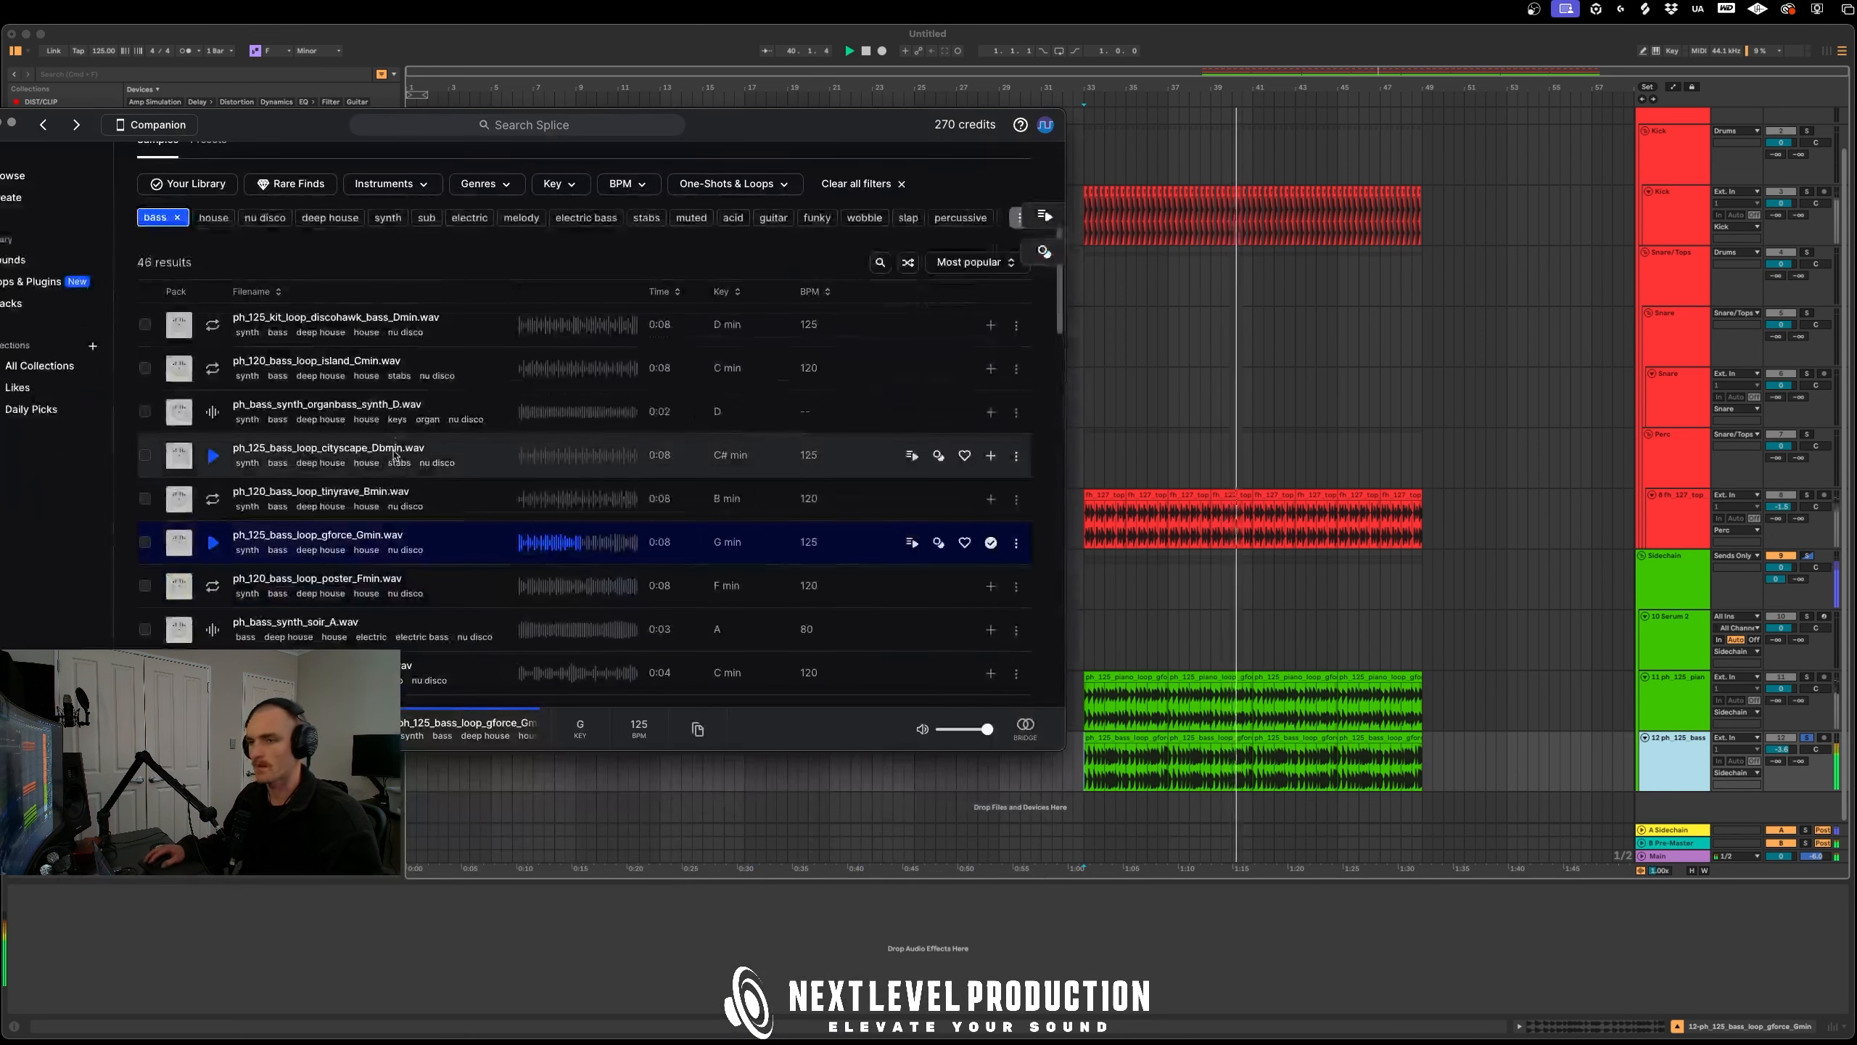
{"action": "scroll", "coordinate": [320, 596], "scroll_direction": "down", "scroll_amount": 5}
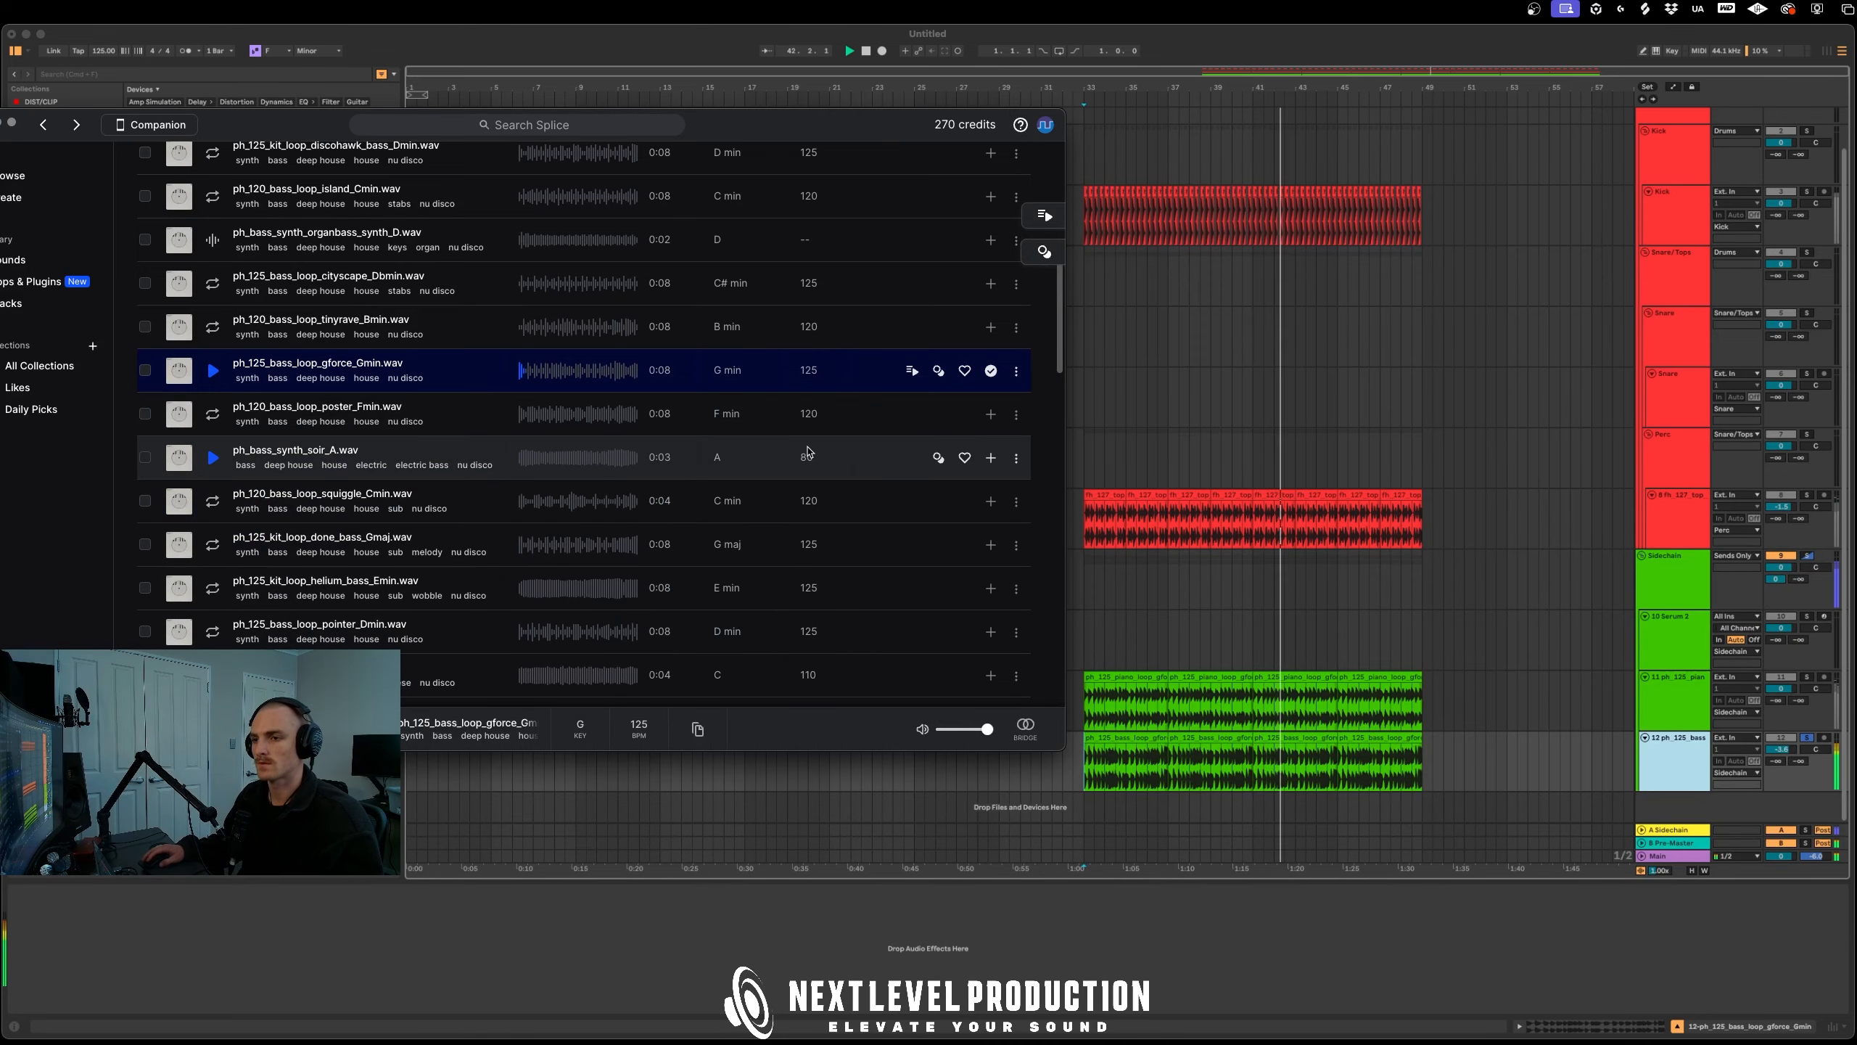
{"action": "key", "text": "super+Tab"}
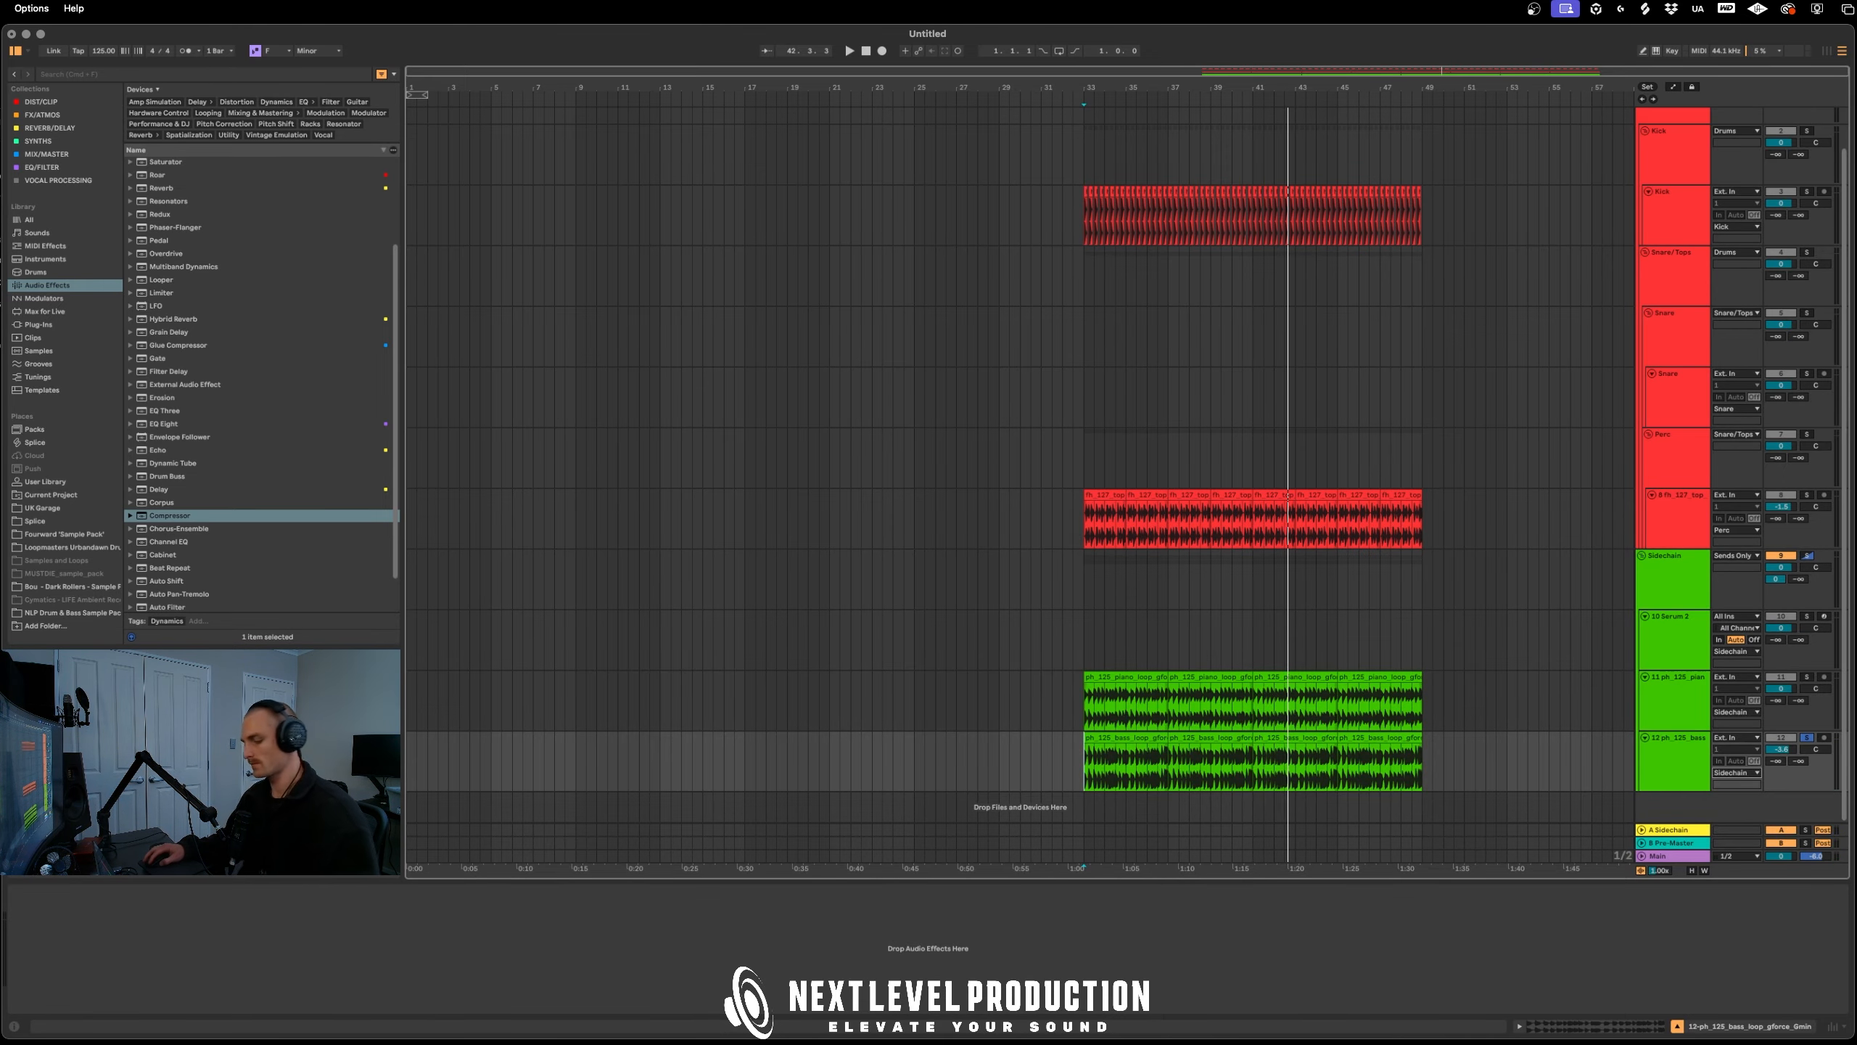
{"action": "key", "text": "super+Tab"}
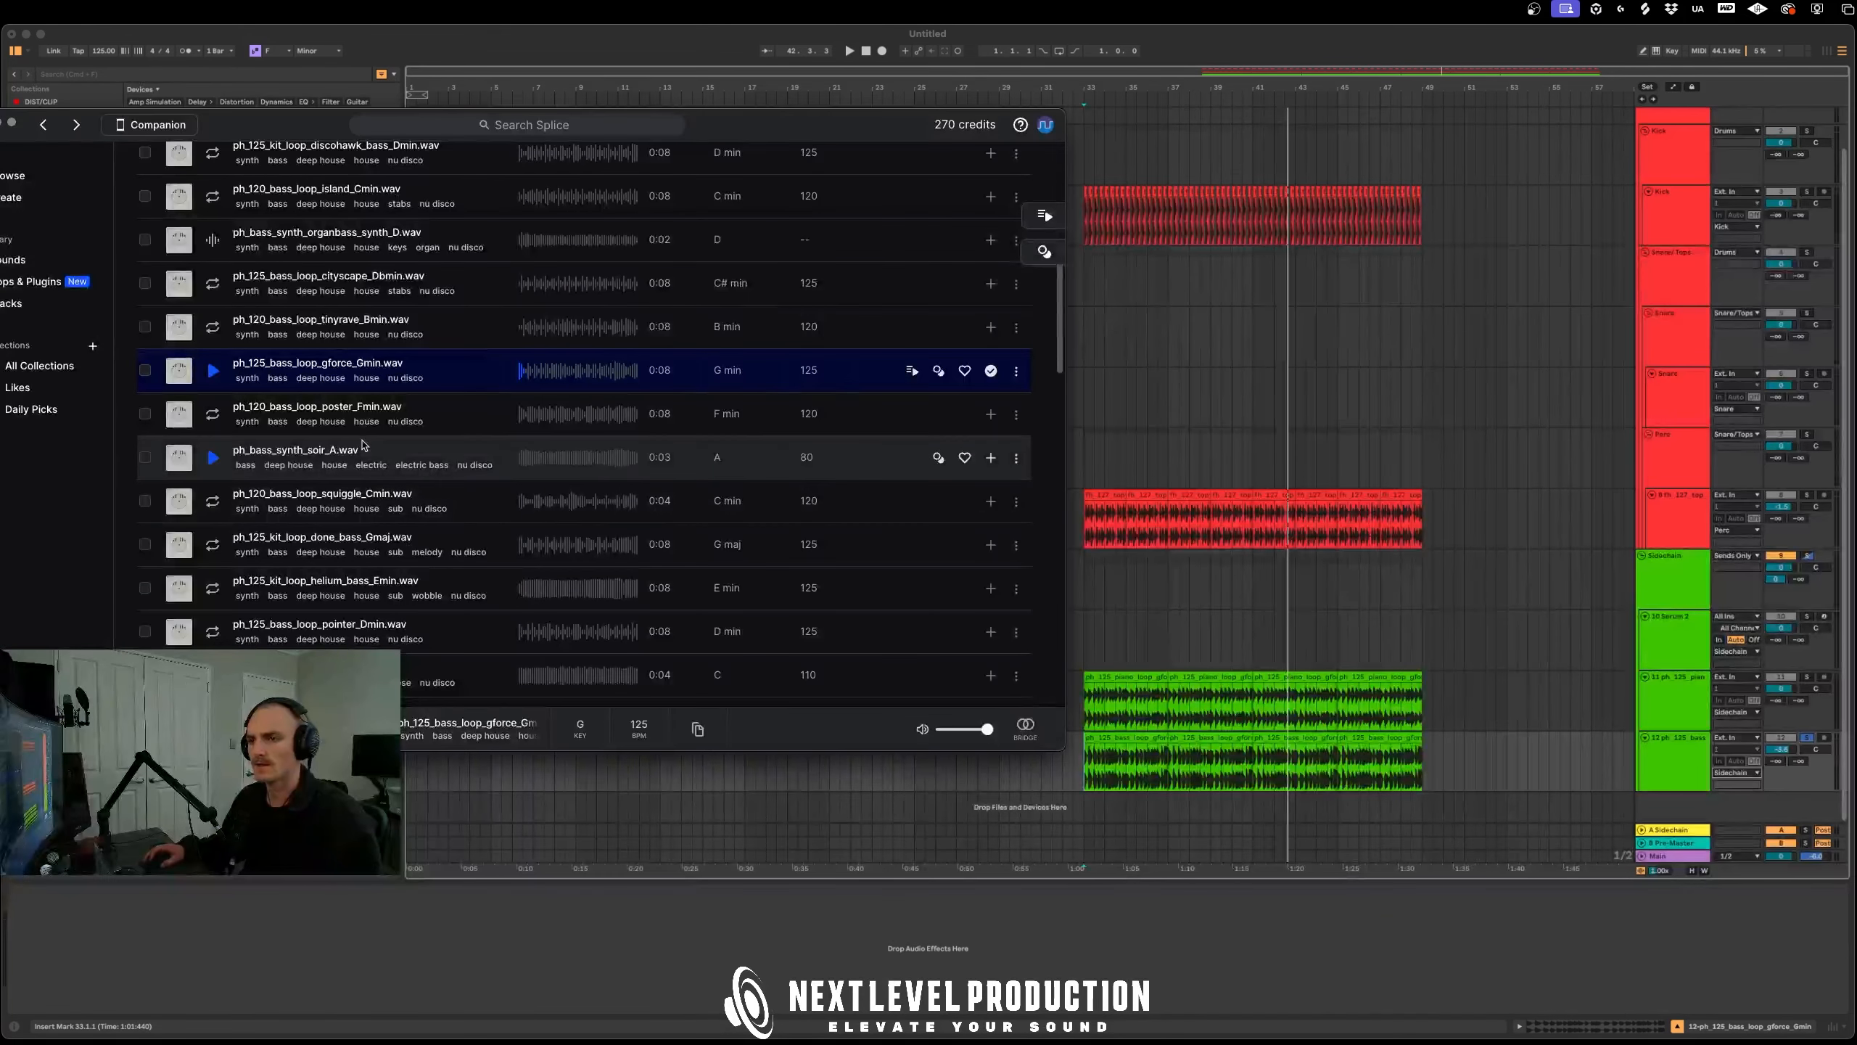
{"action": "scroll", "coordinate": [373, 450], "scroll_direction": "up", "scroll_amount": 6}
{"action": "left_click", "coordinate": [589, 485]}
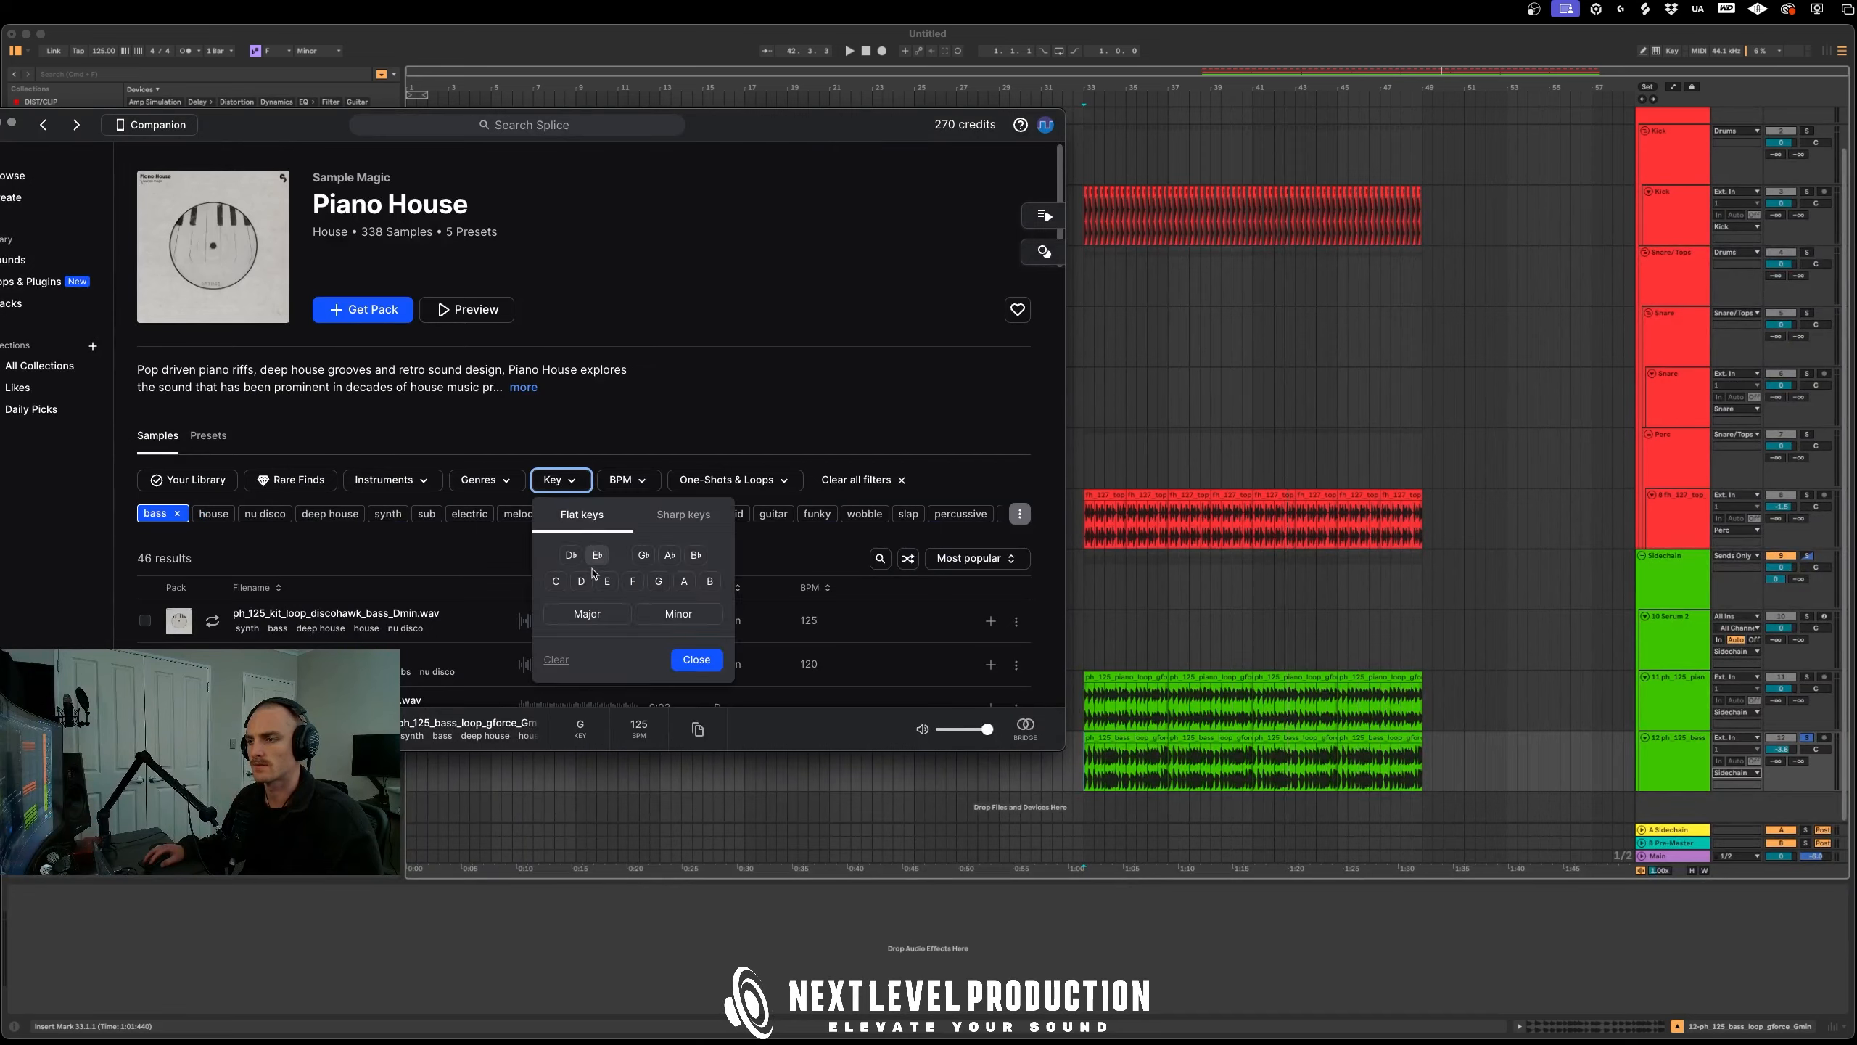
{"action": "left_click", "coordinate": [660, 582]}
{"action": "left_click", "coordinate": [678, 613]}
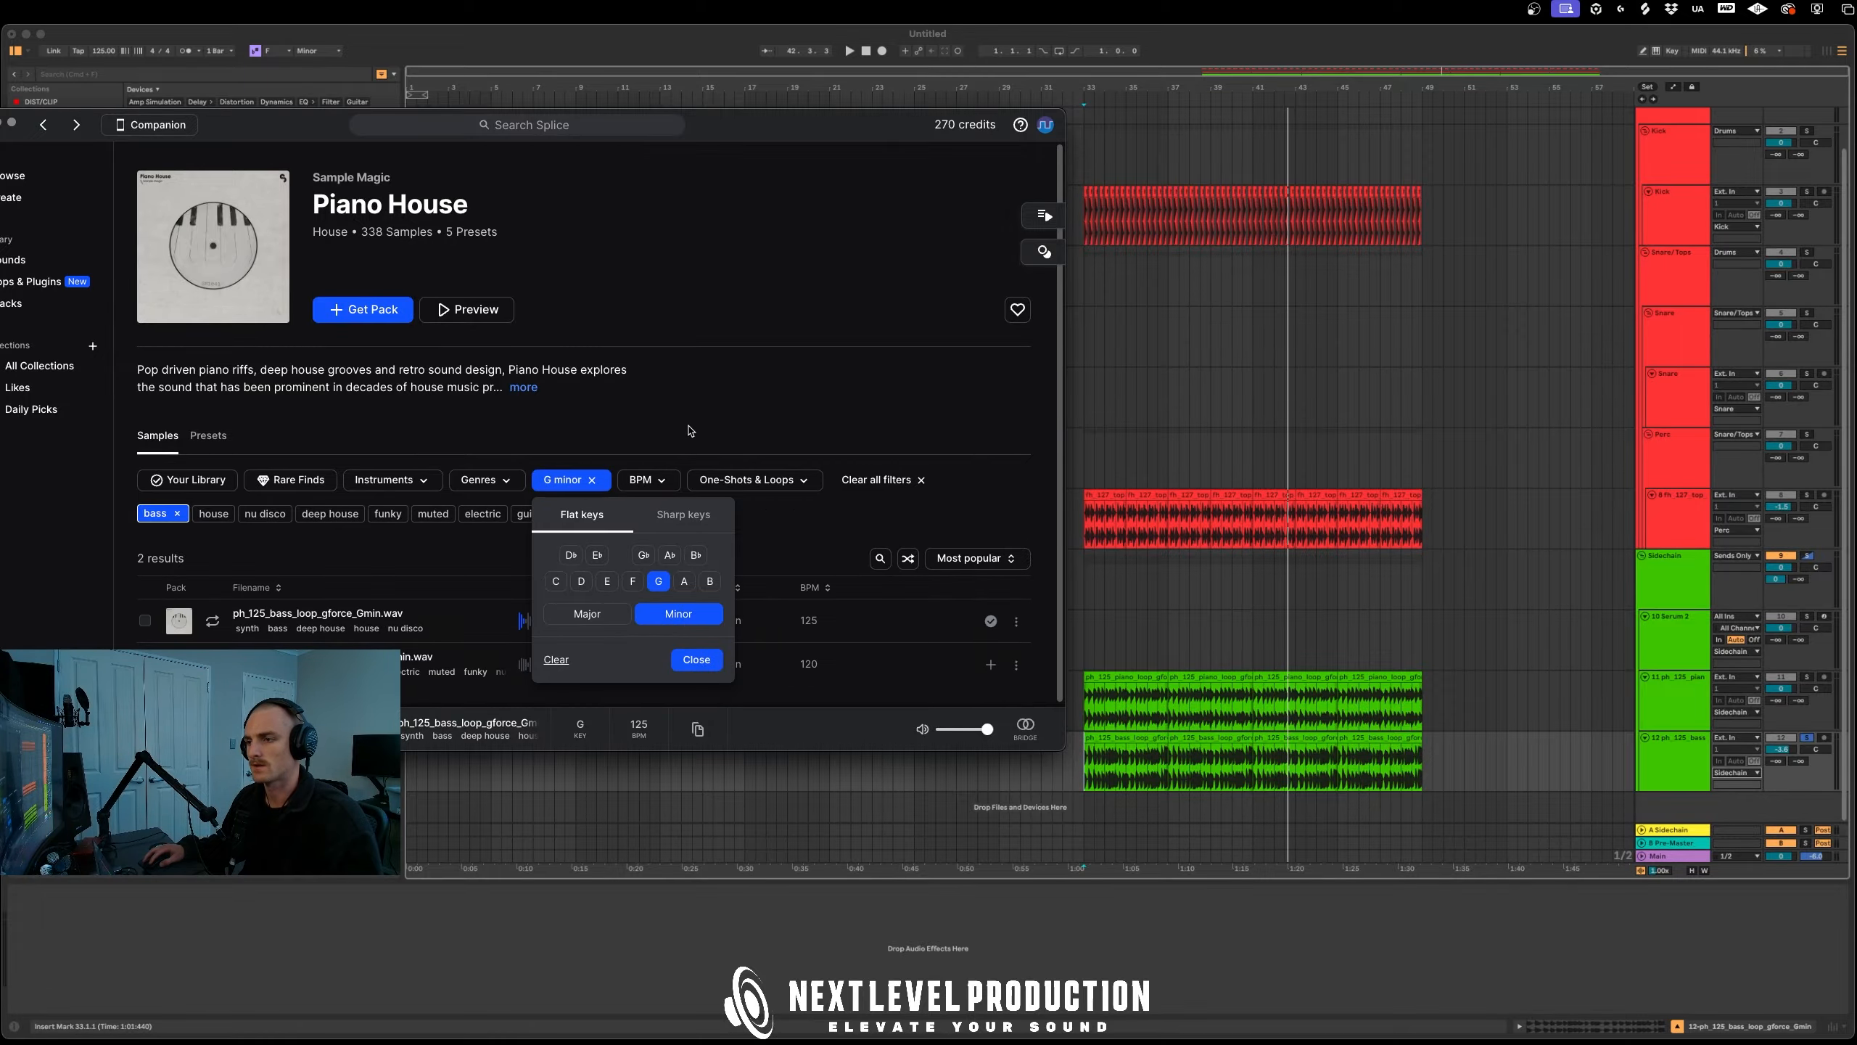
{"action": "left_click", "coordinate": [454, 578]}
{"action": "left_click", "coordinate": [206, 663]}
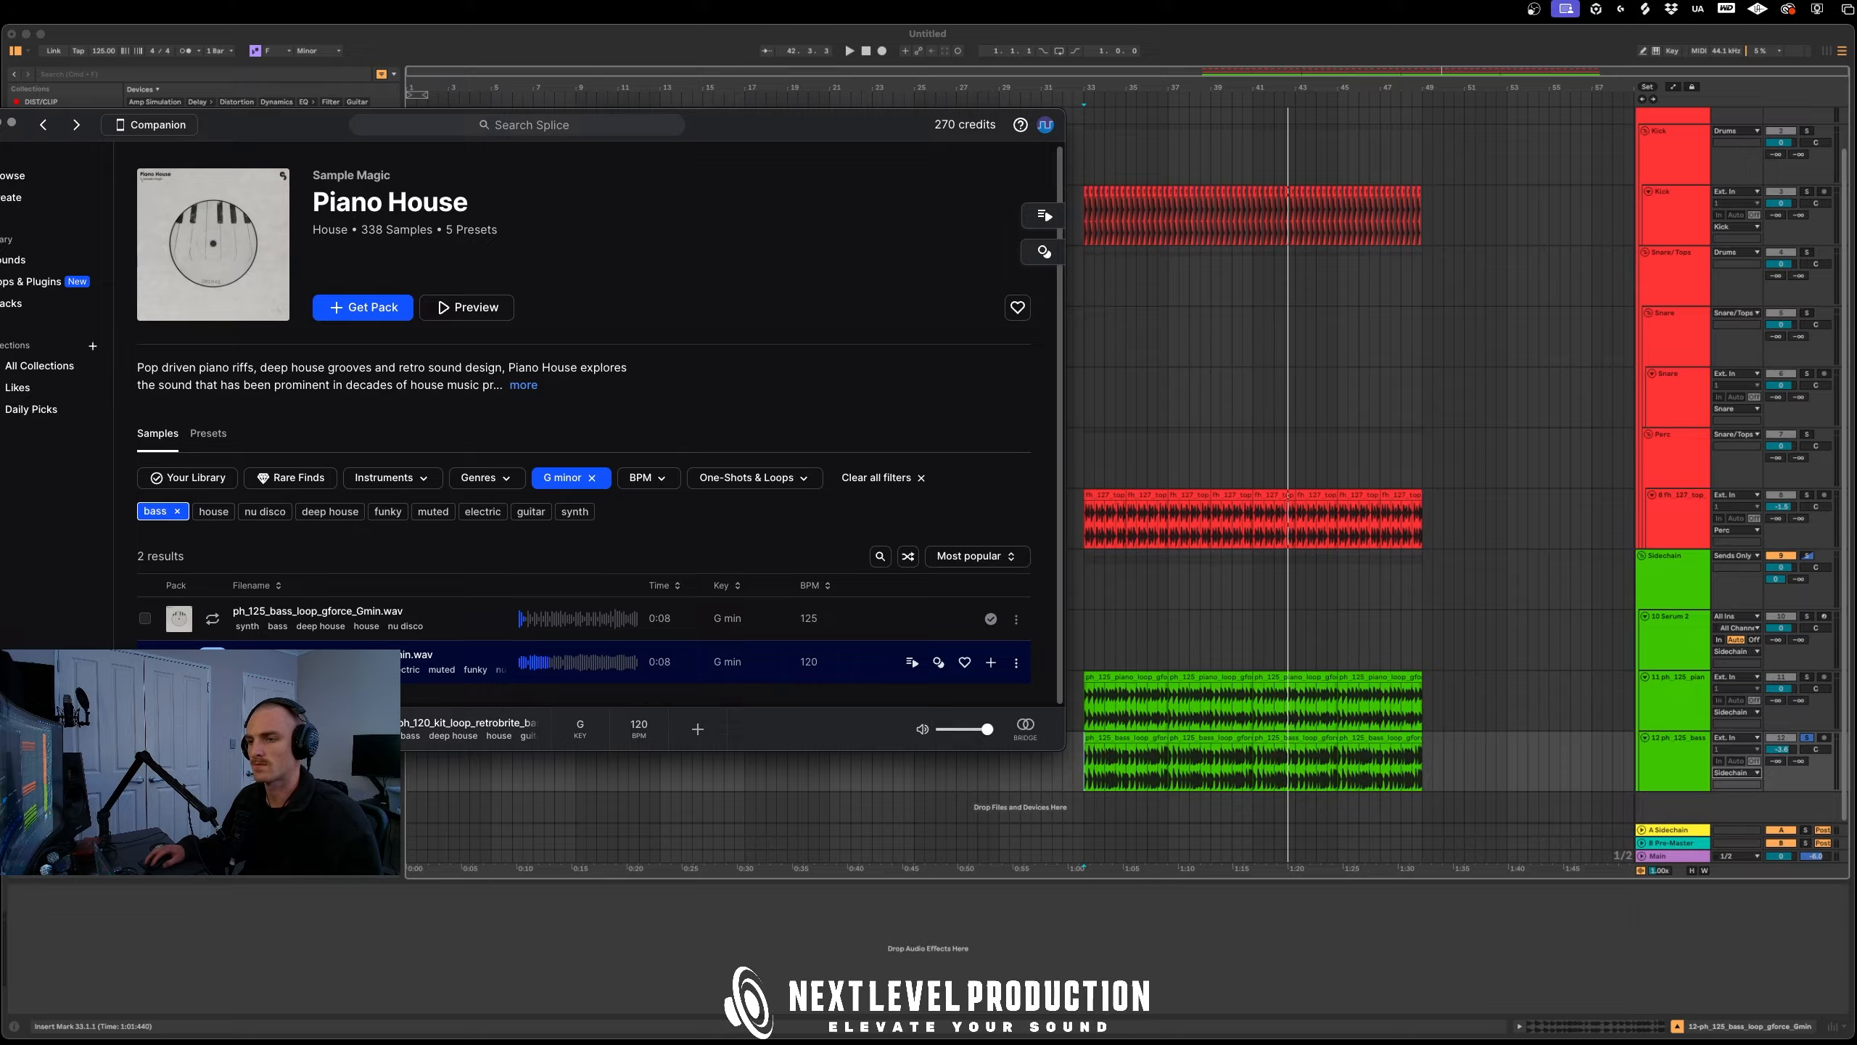
{"action": "left_click", "coordinate": [213, 618]}
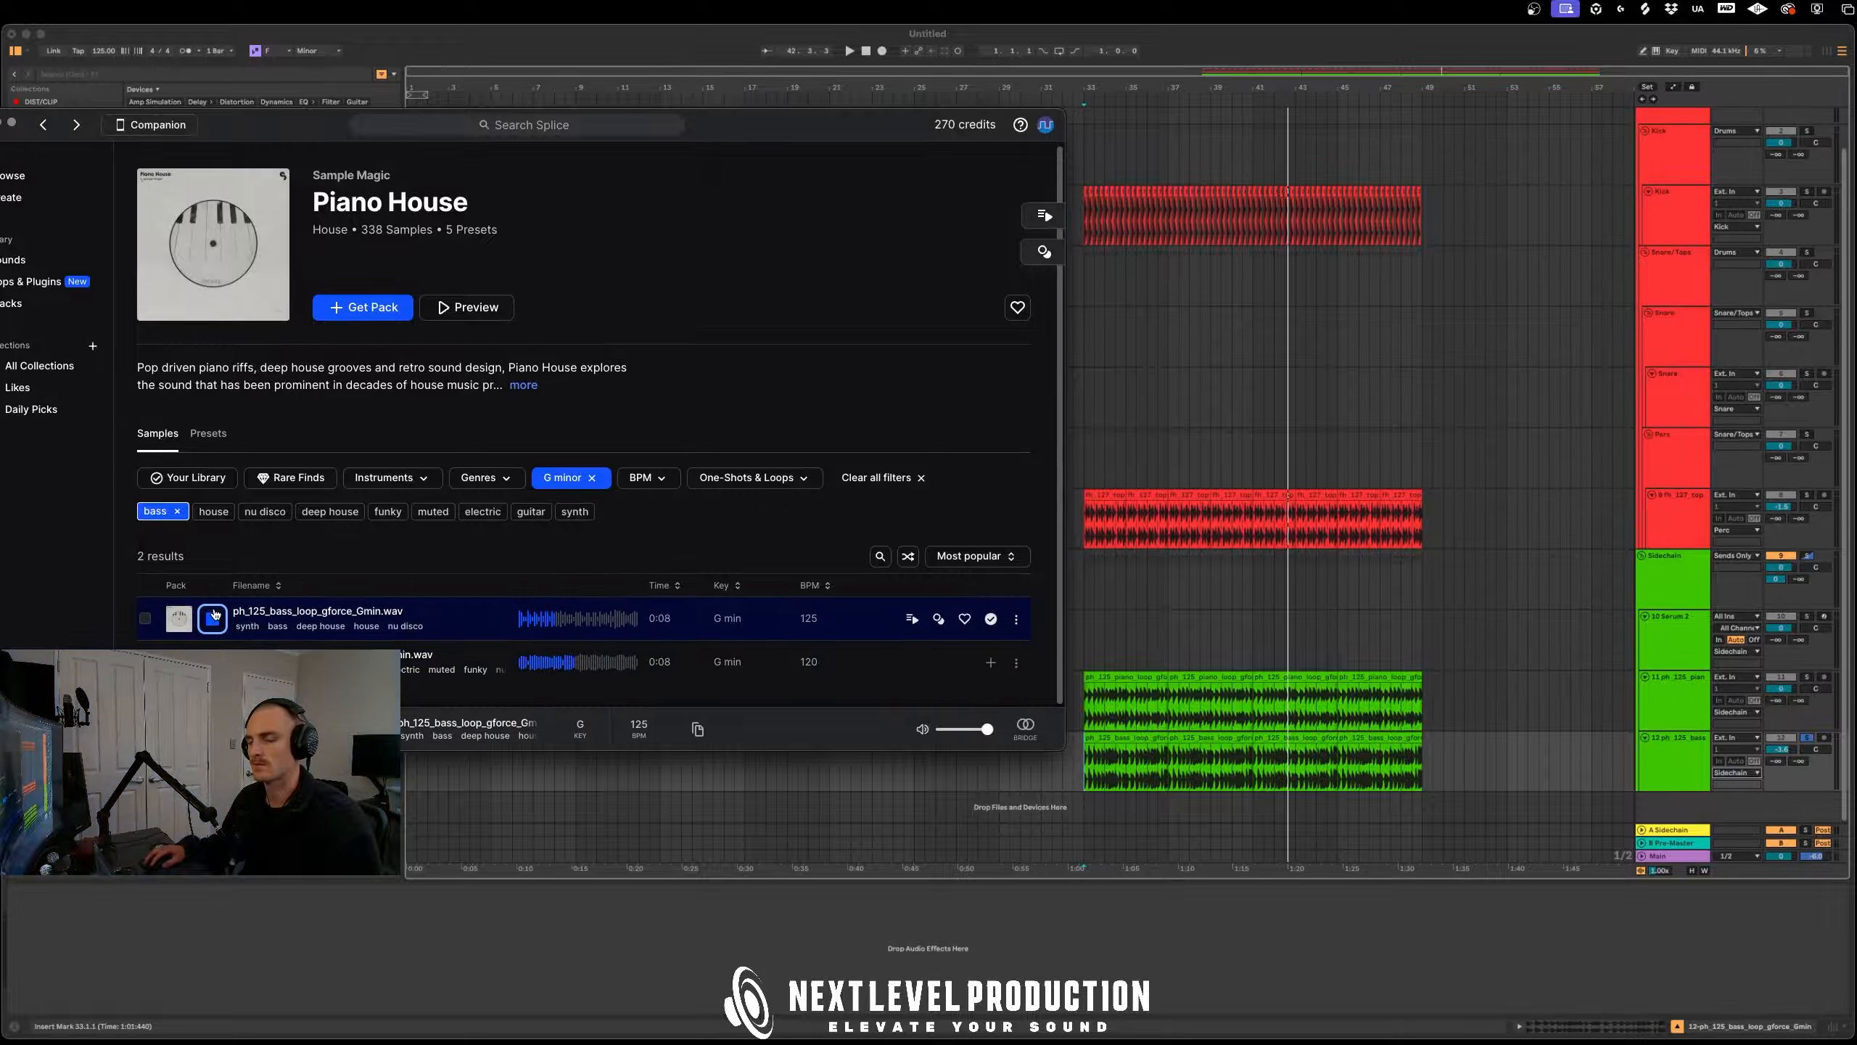
Clear the bass and G minor filters in Splice and open the full Bass collection among the browsable instruments
{"action": "left_click", "coordinate": [177, 511]}
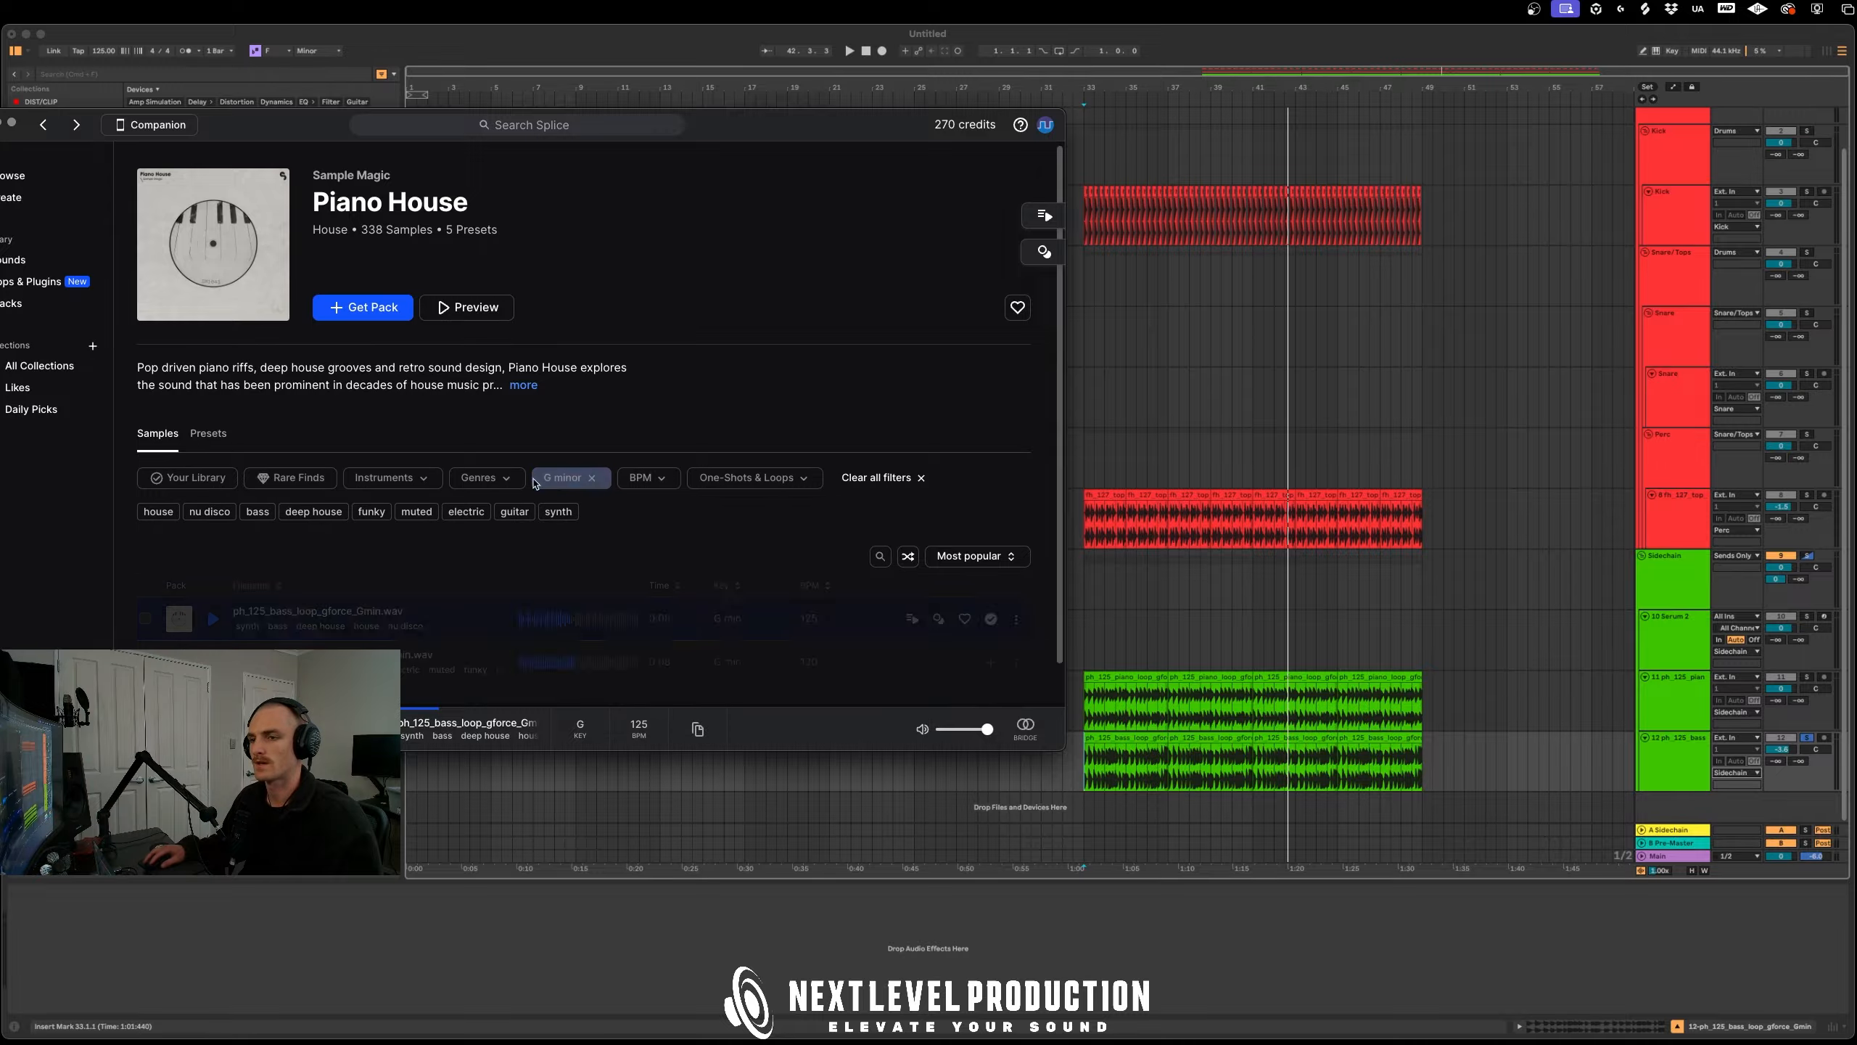
{"action": "left_click", "coordinate": [535, 480]}
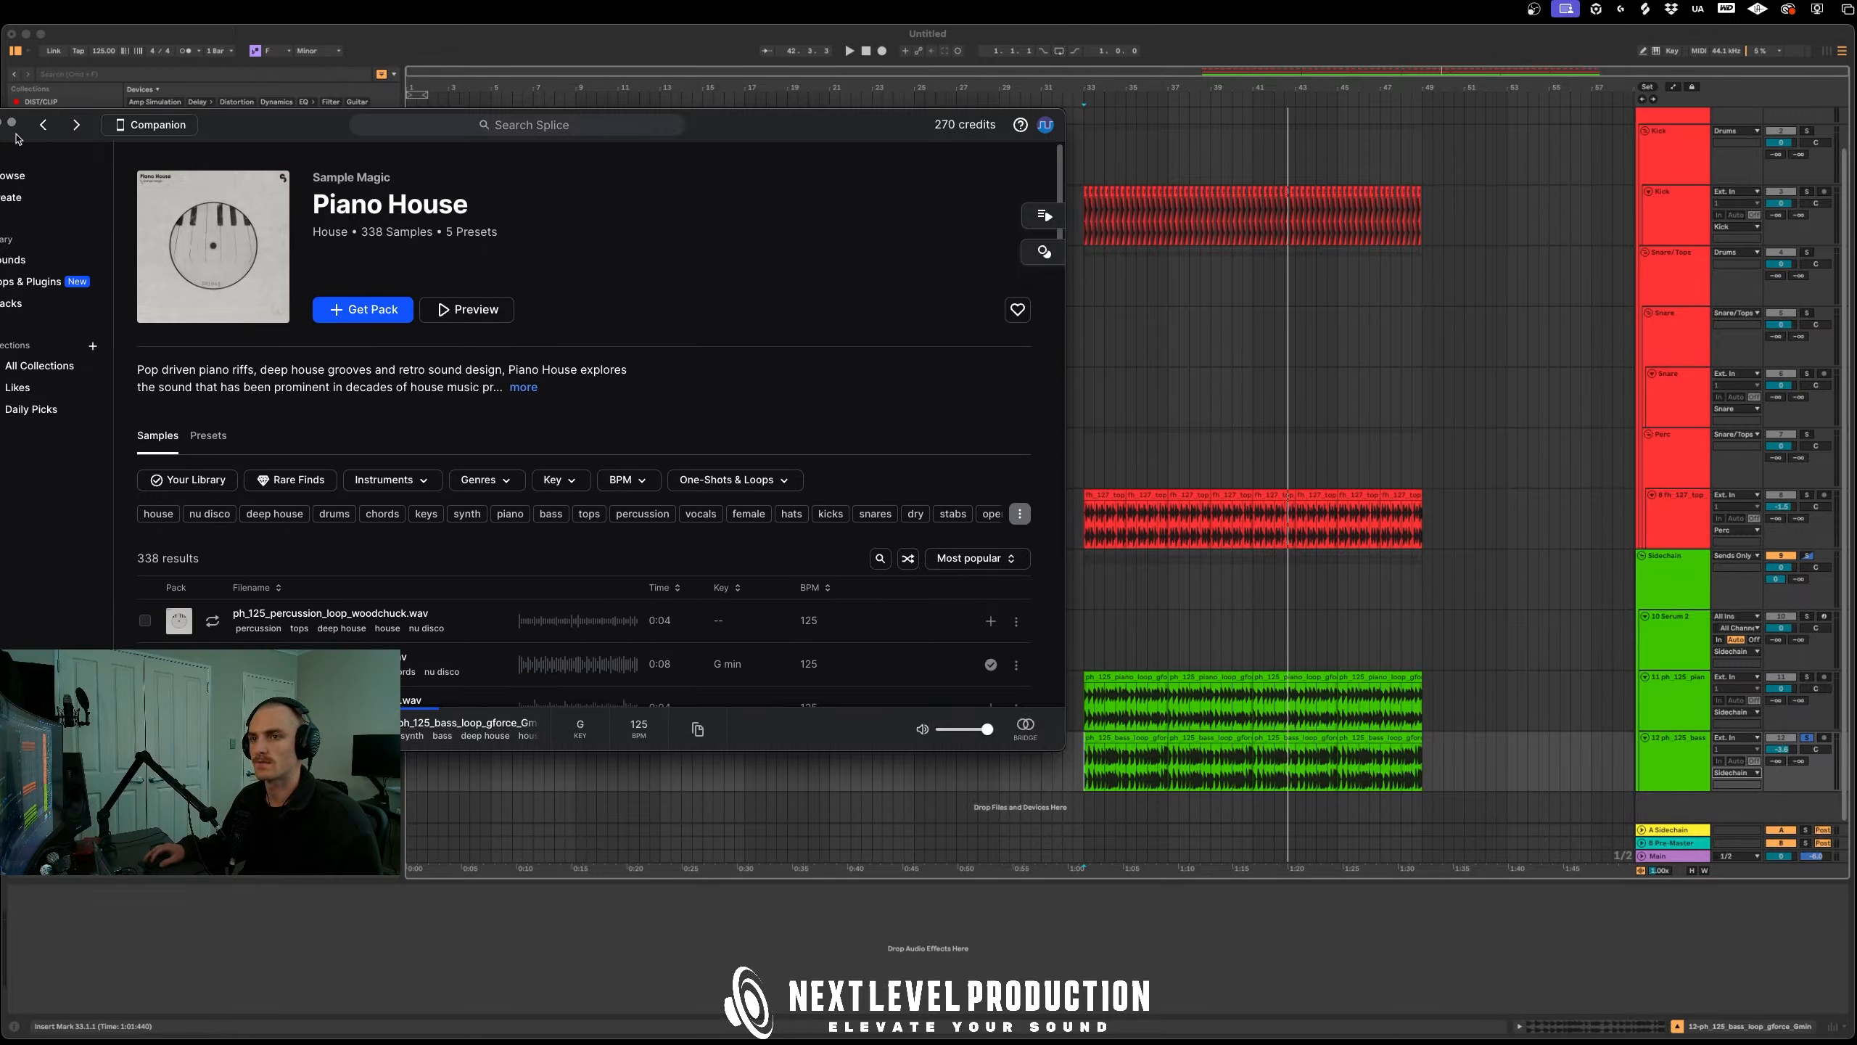
{"action": "left_click", "coordinate": [14, 175]}
{"action": "left_click", "coordinate": [237, 229]}
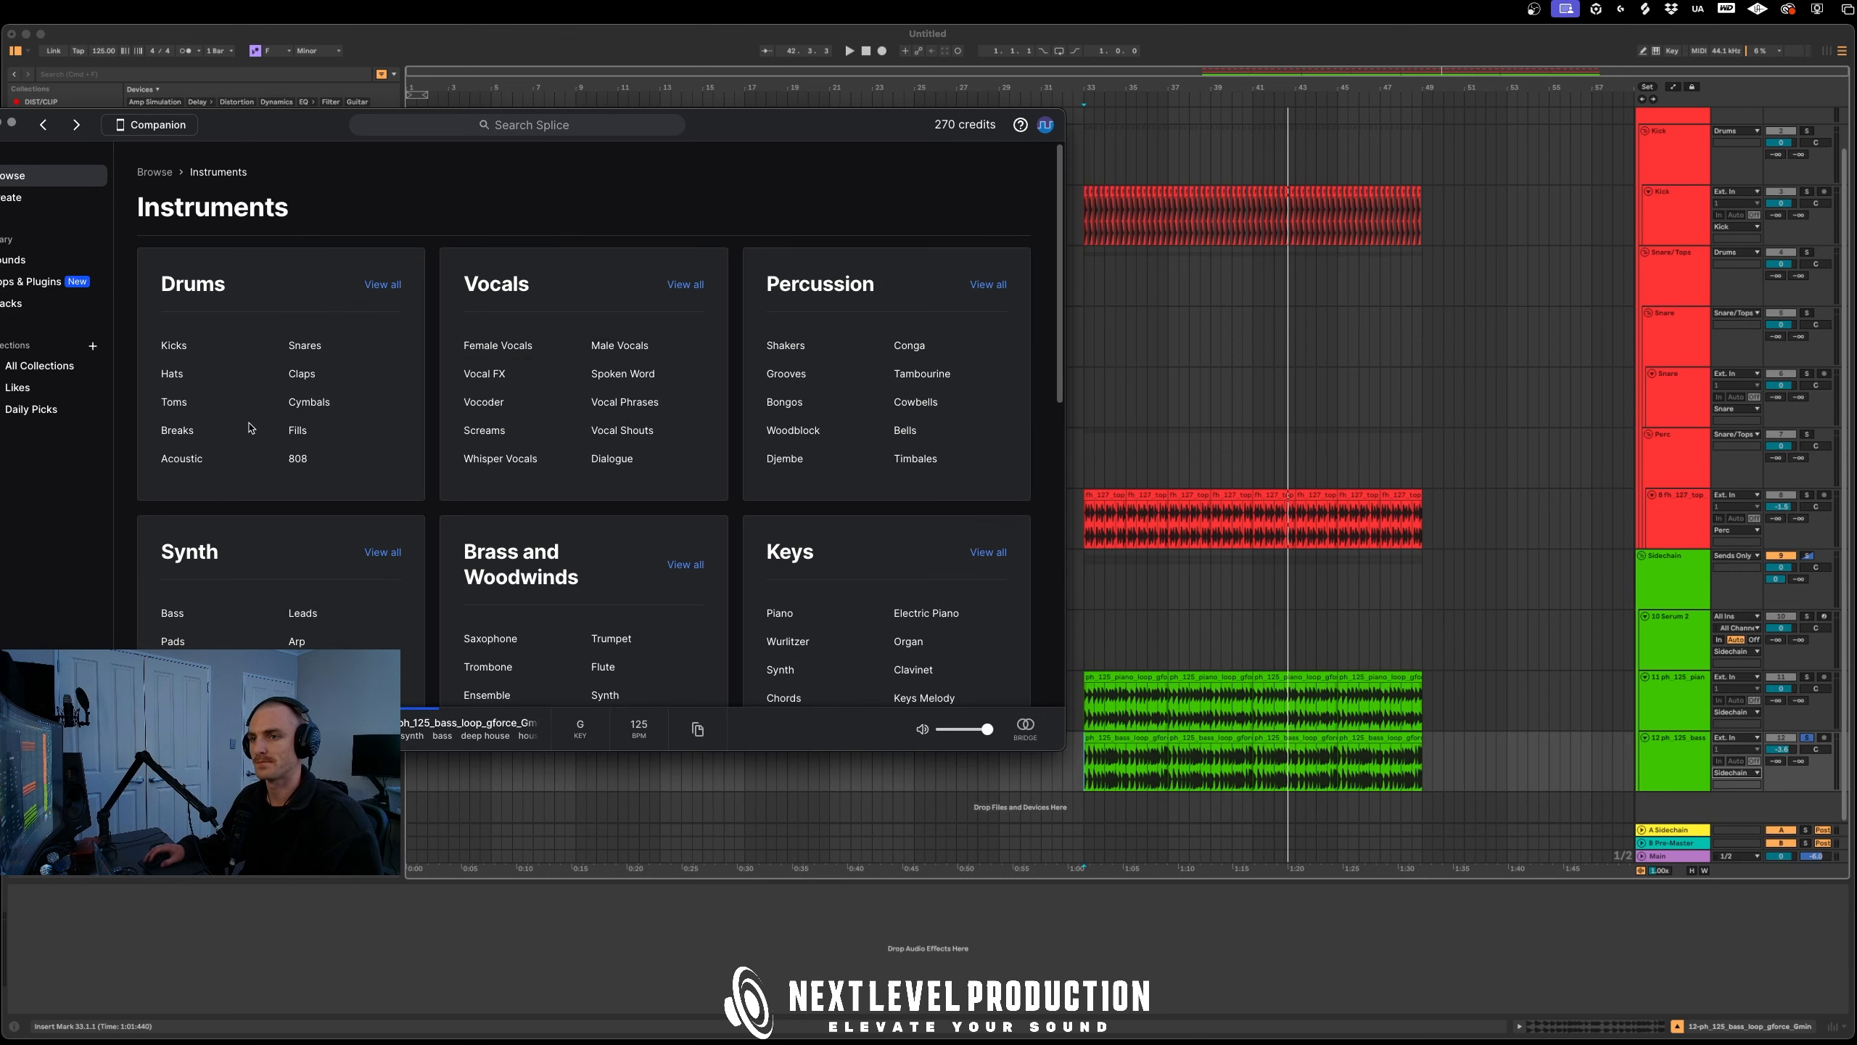
{"action": "scroll", "coordinate": [310, 505], "scroll_direction": "down", "scroll_amount": 4}
{"action": "scroll", "coordinate": [493, 553], "scroll_direction": "down", "scroll_amount": 2}
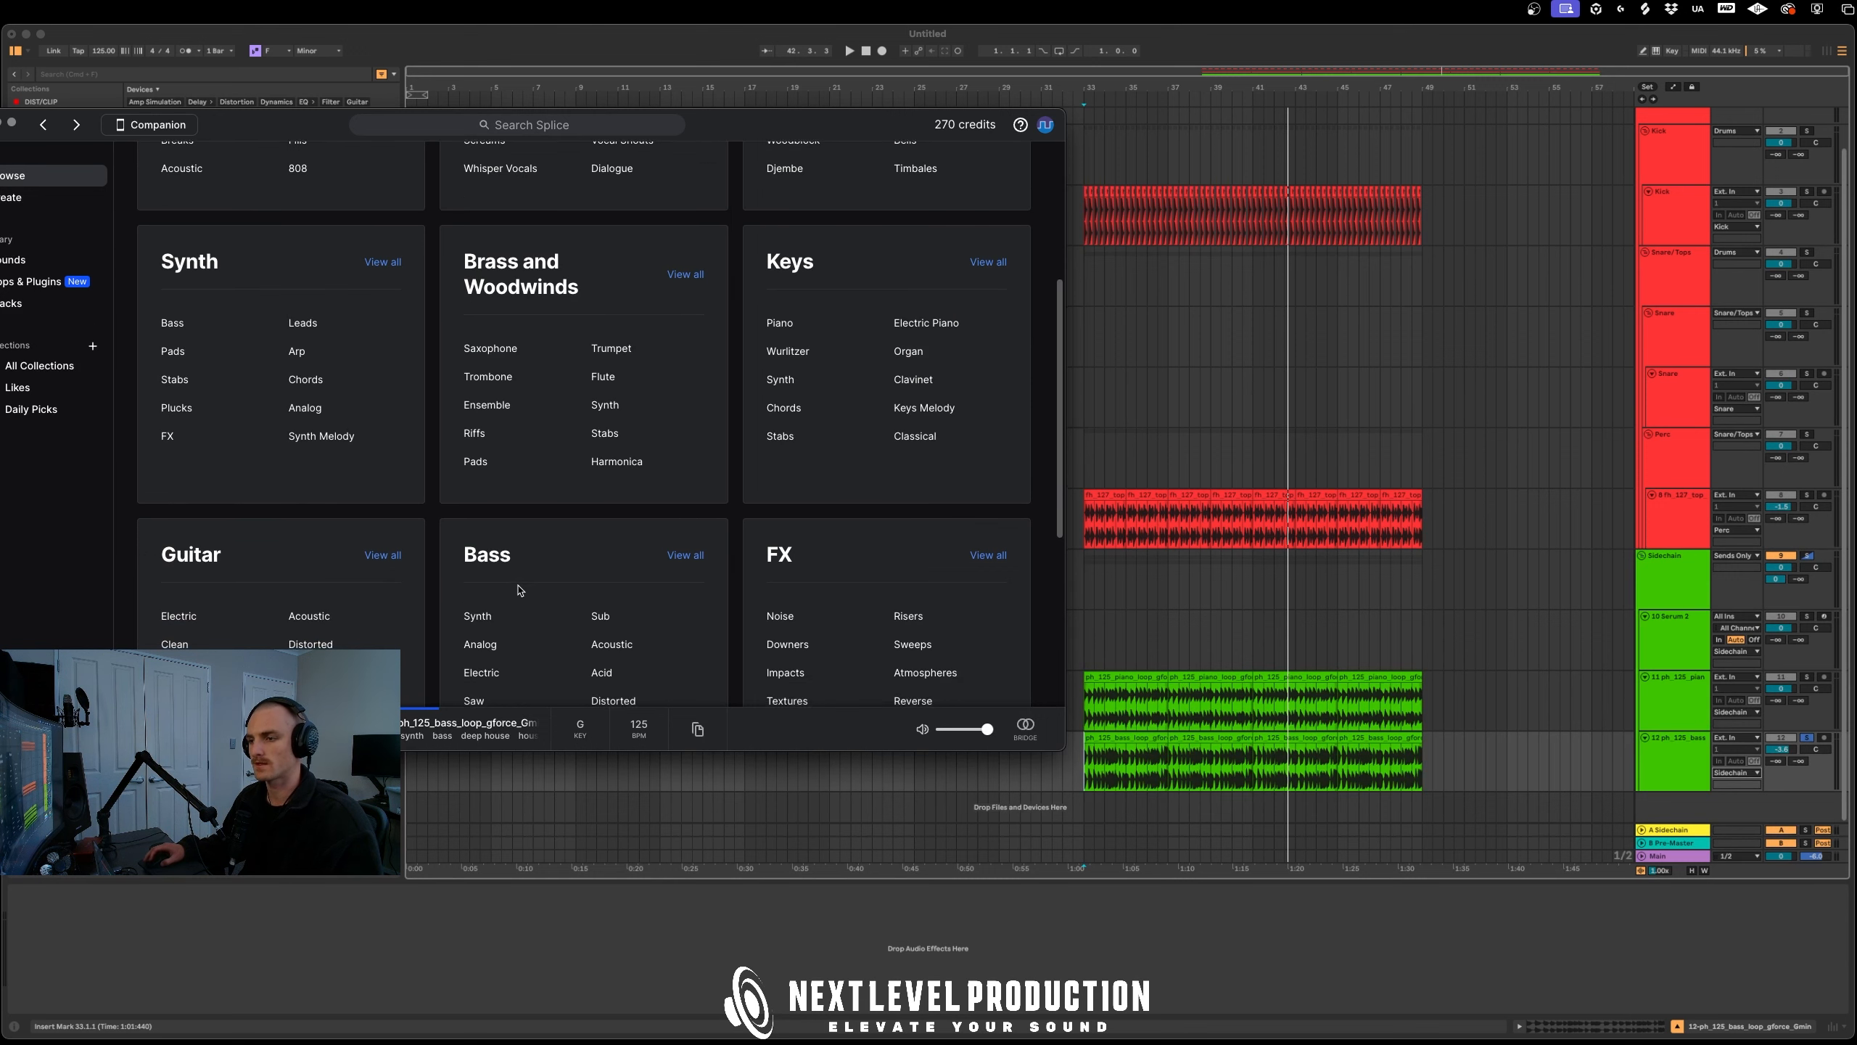
{"action": "left_click", "coordinate": [685, 462]}
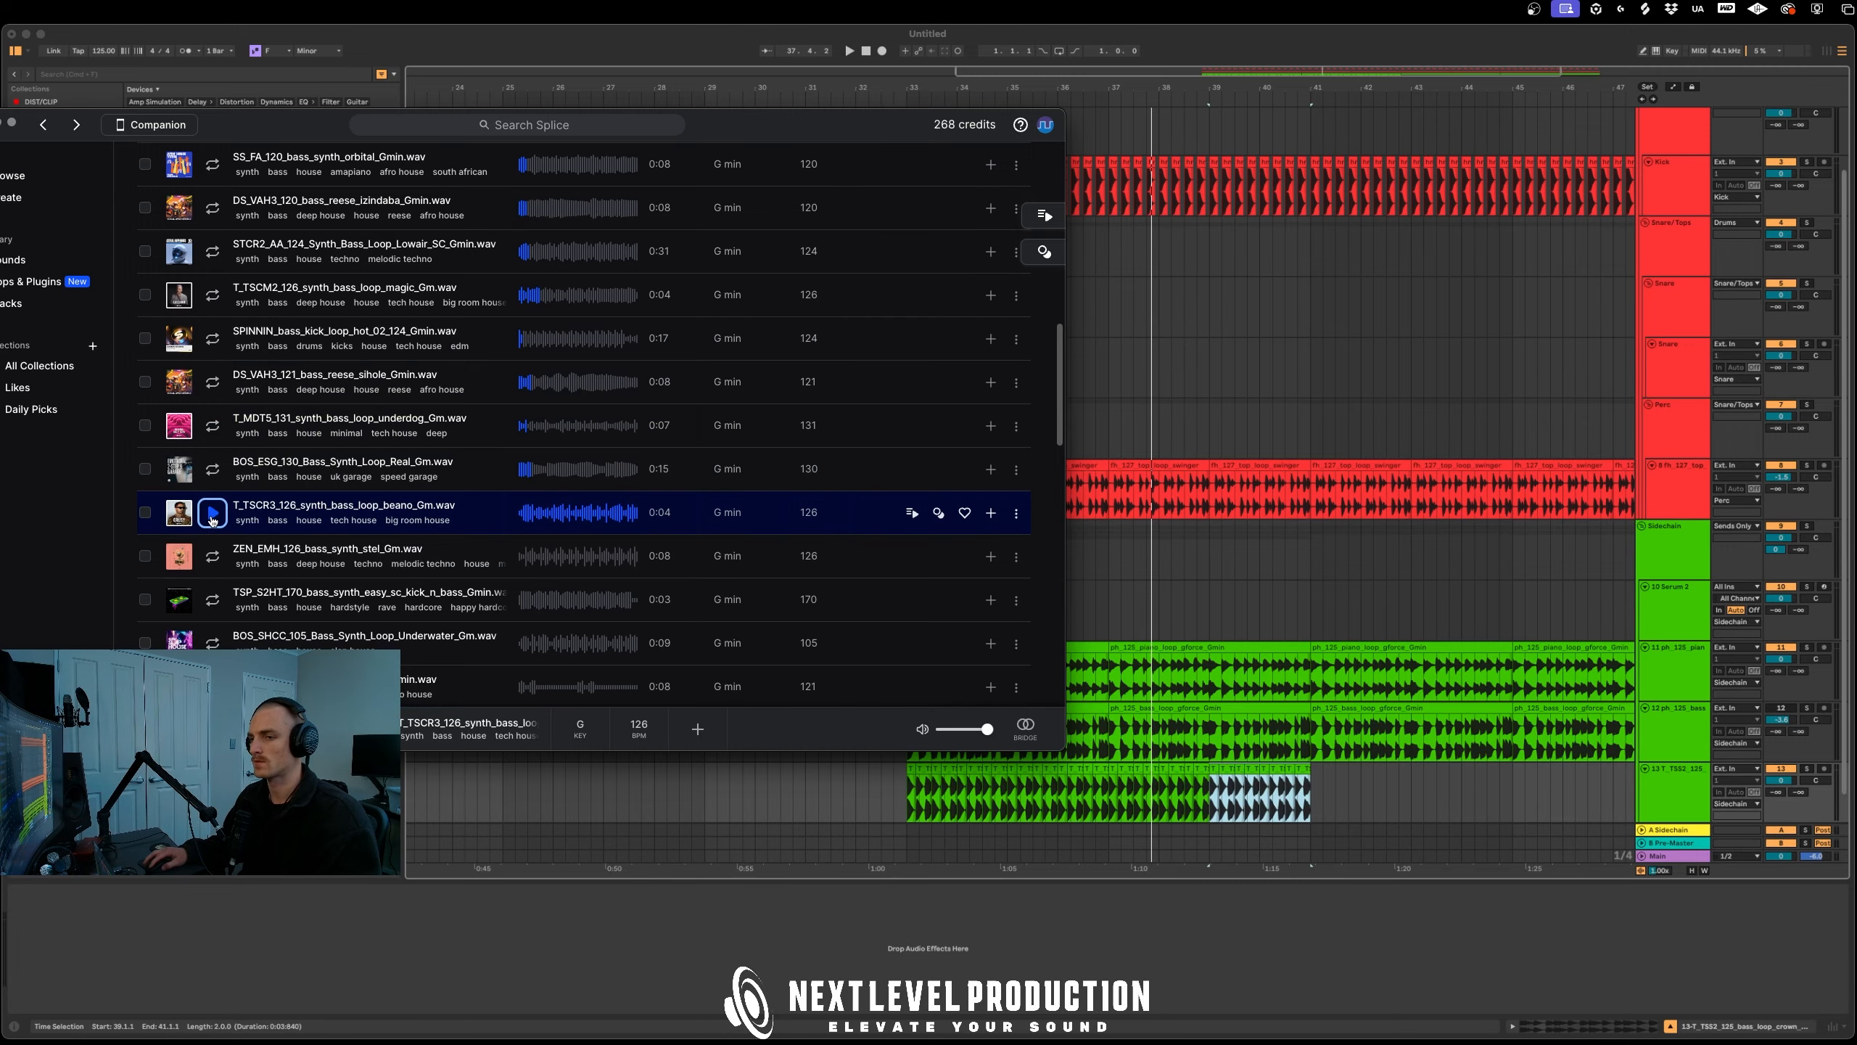
Get T_TSCR3_126_synth_bass_loop_beano_Gm.wav from Splice, place it at bar 33 on track 13 in Ableton Live and play it
{"action": "left_click", "coordinate": [991, 513]}
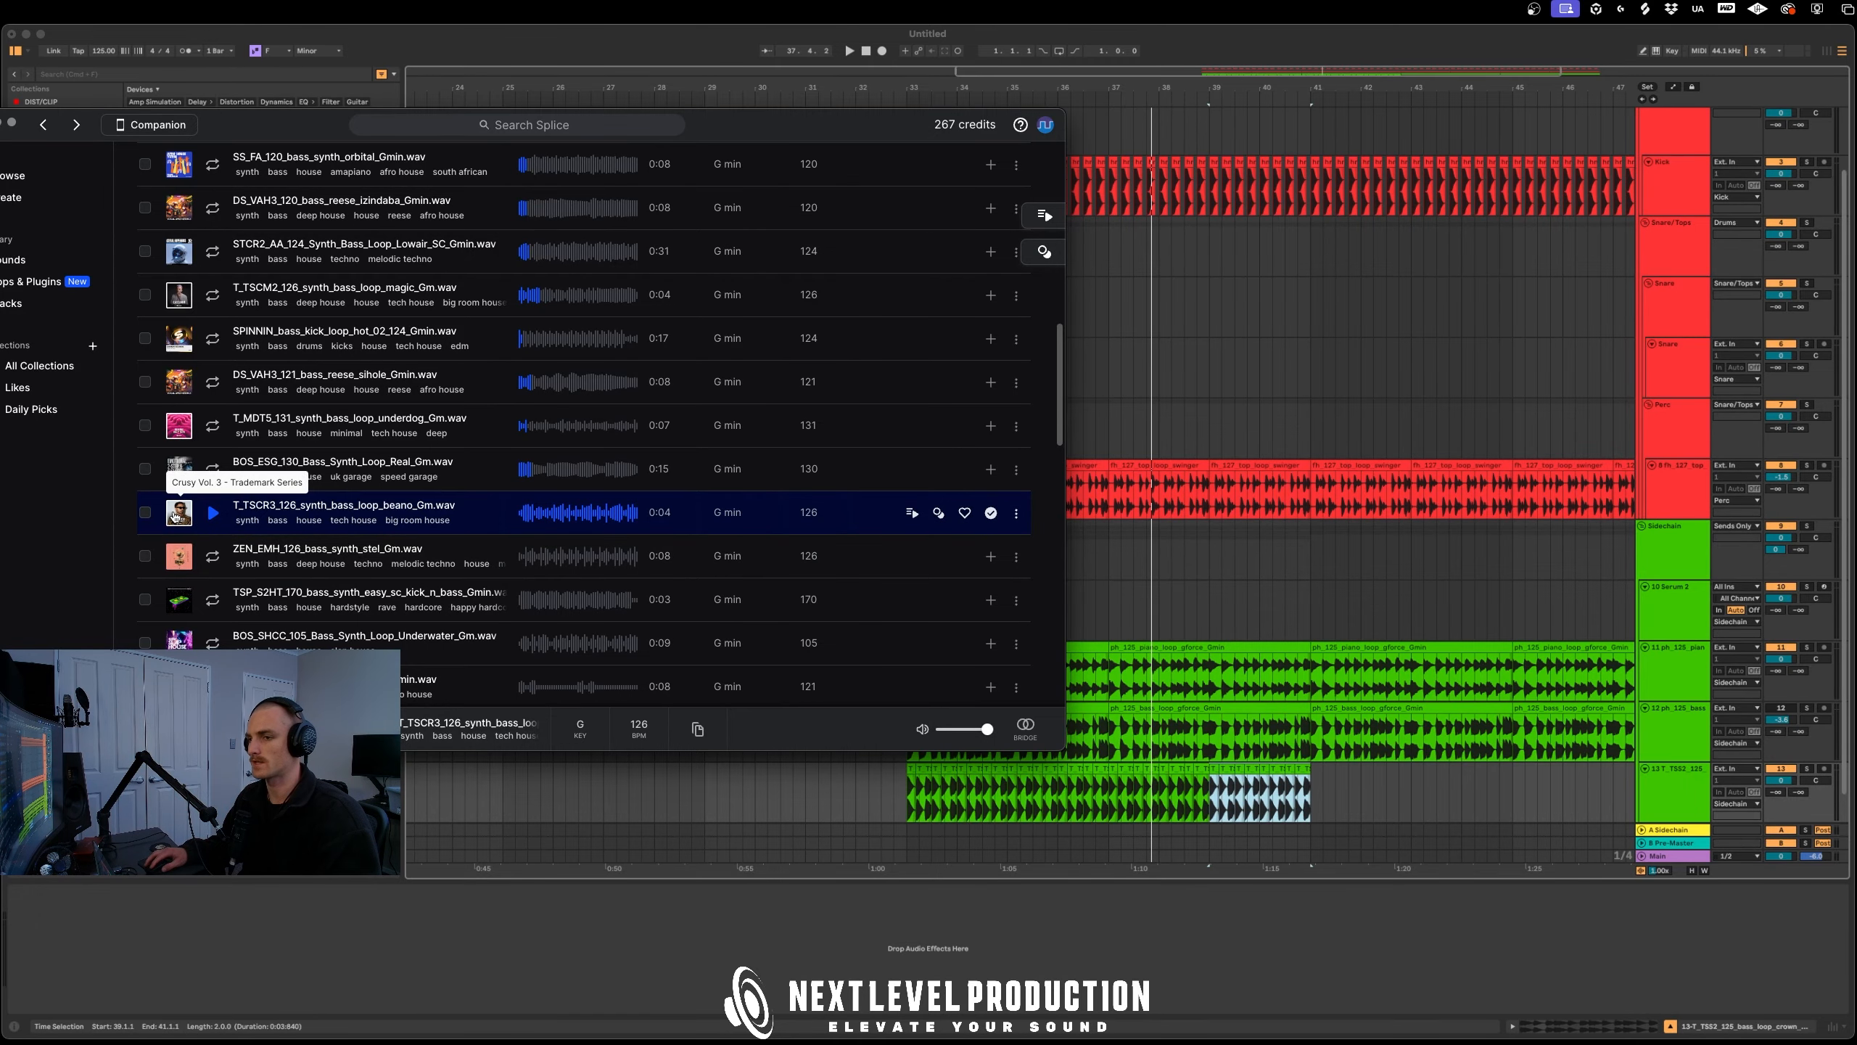
{"action": "left_click_drag", "start_coordinate": [174, 516], "coordinate": [907, 790]}
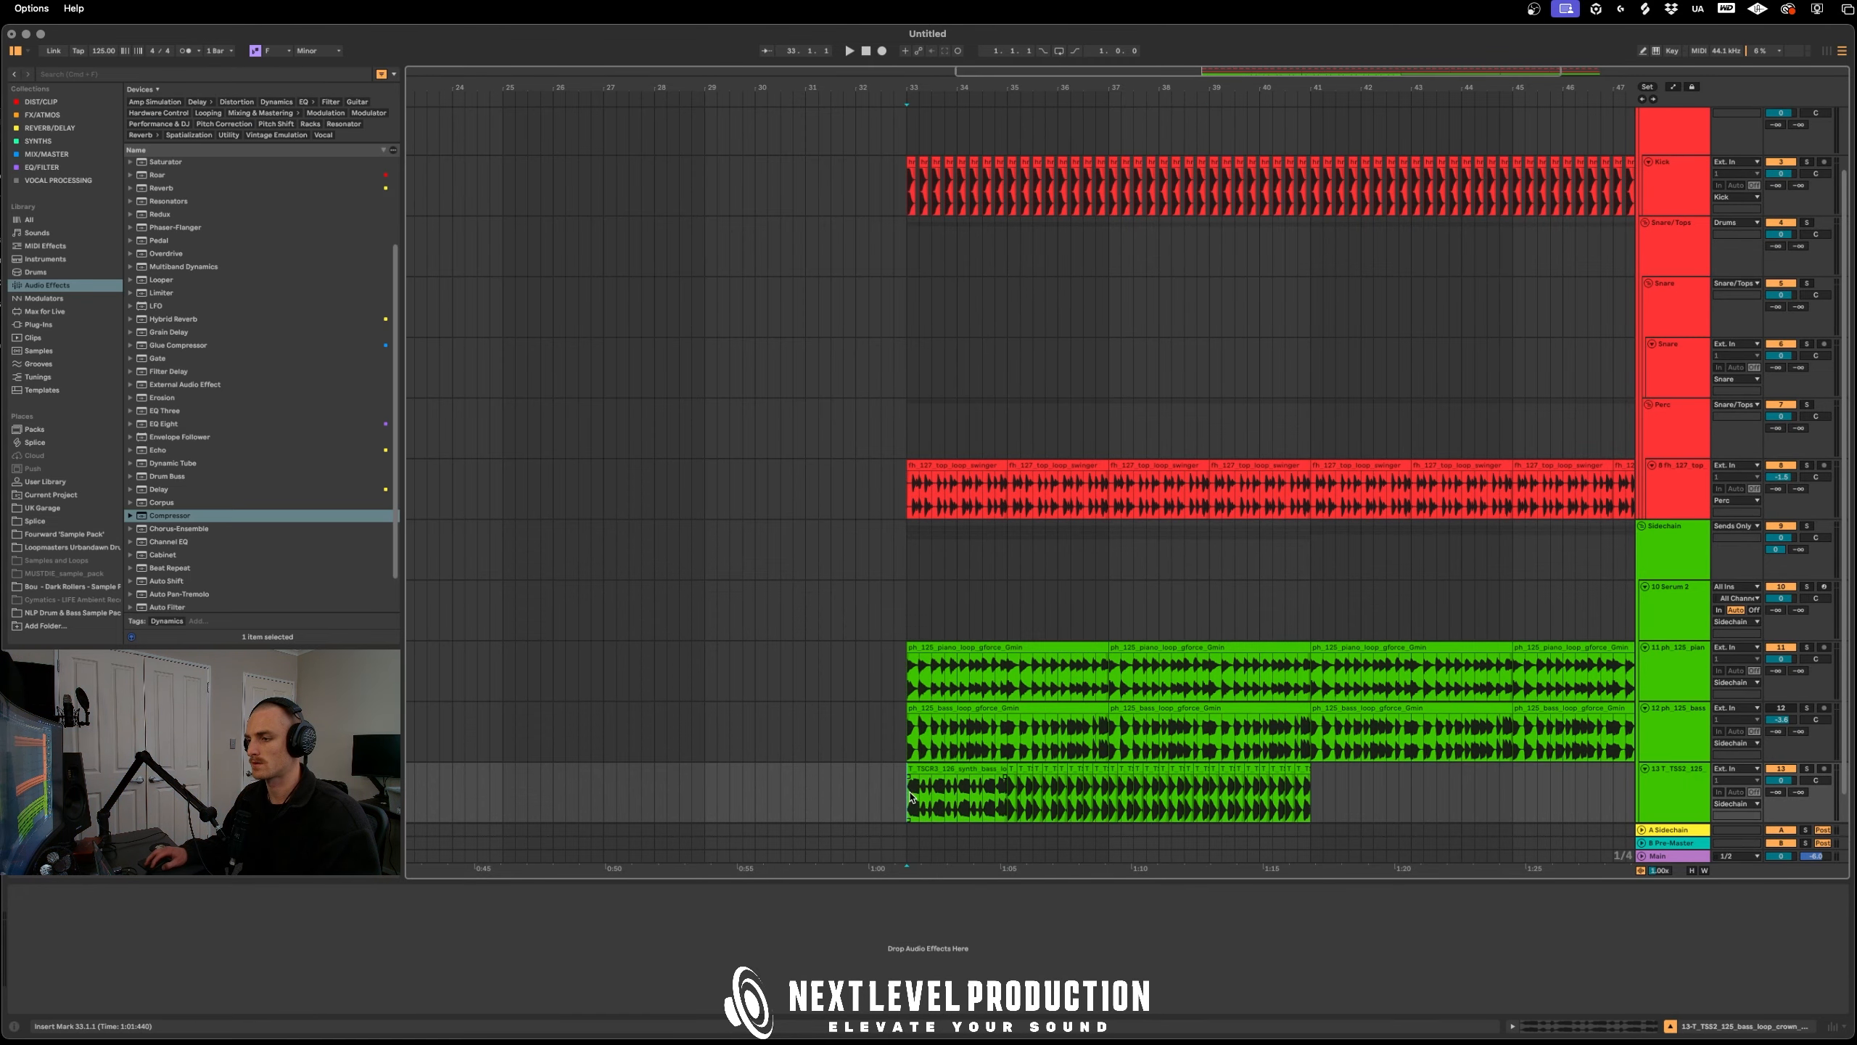
{"action": "key", "text": "space"}
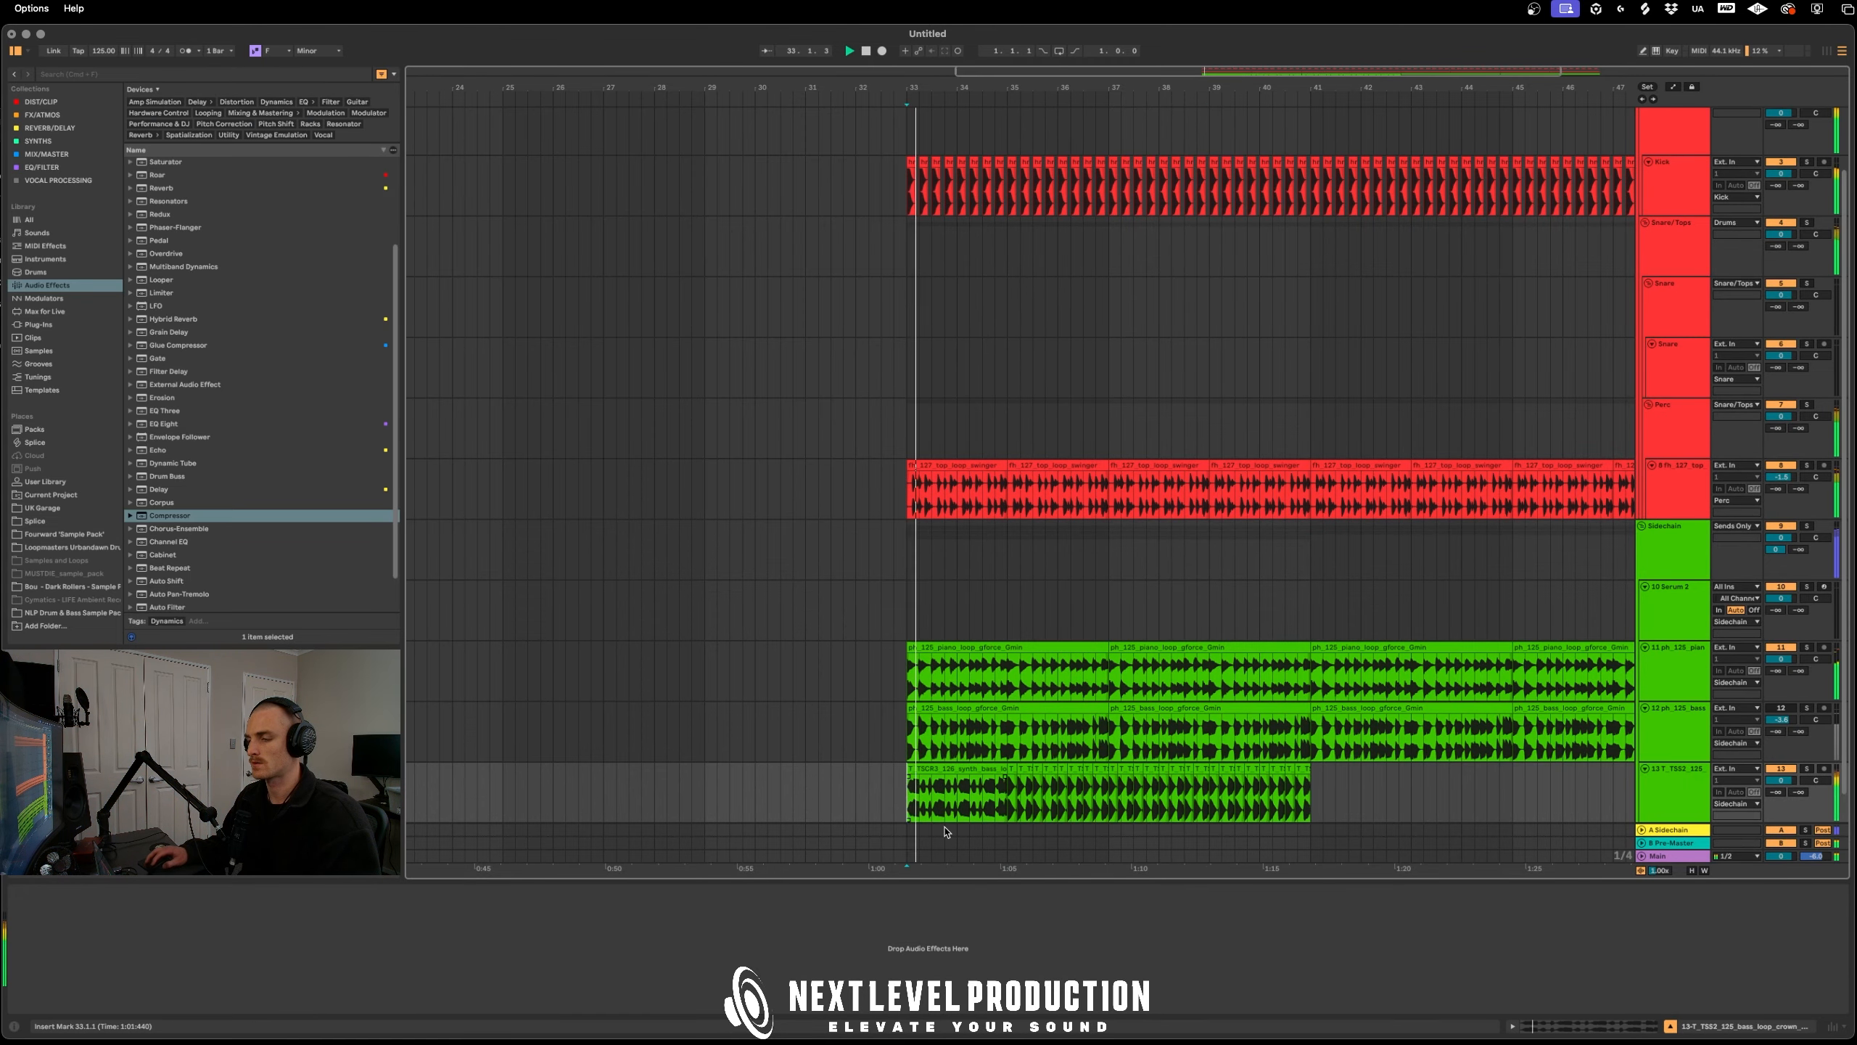
Stop playback and duplicate the two-bar beano bass loop seven times to fill track 13 up to bar 49
{"action": "left_click", "coordinate": [1004, 770]}
{"action": "key", "text": "space"}
{"action": "key", "text": "super+d"}
{"action": "key", "text": "super+d"}
{"action": "key", "text": "super+d"}
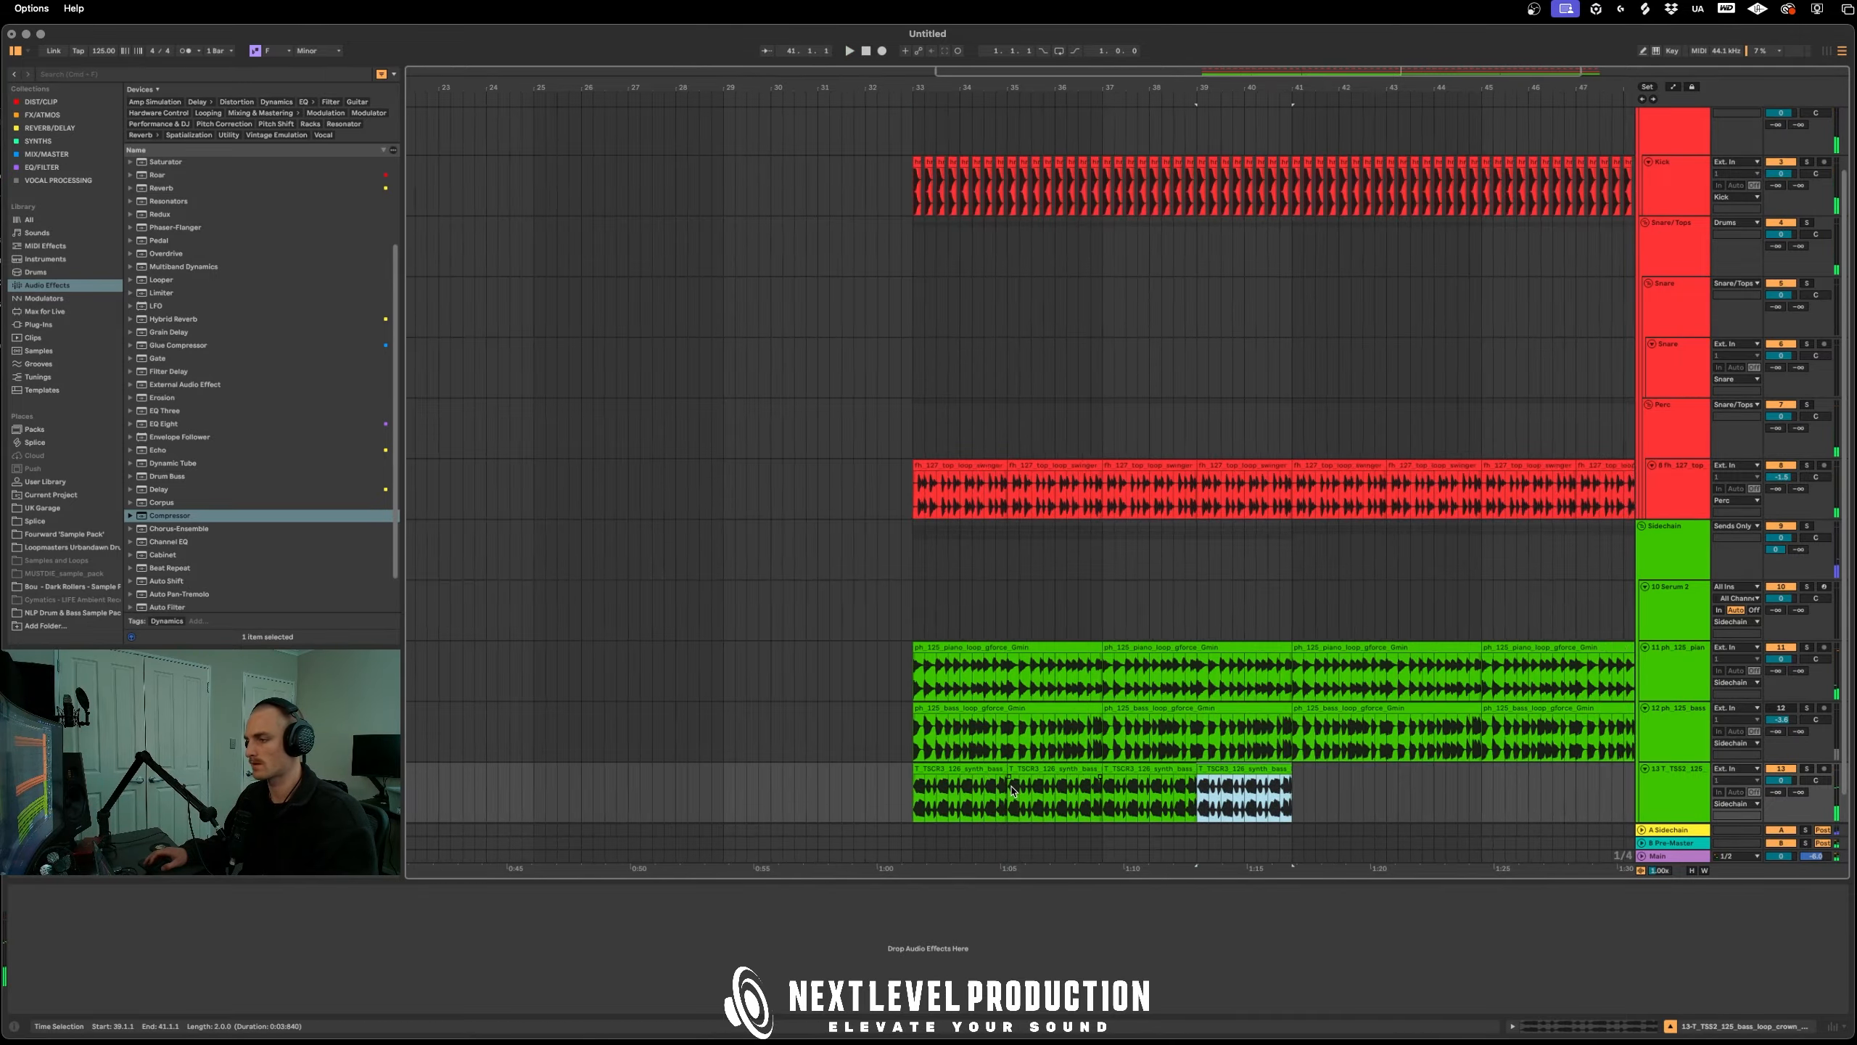
{"action": "key", "text": "minus"}
{"action": "key", "text": "super+d"}
{"action": "key", "text": "super+d"}
{"action": "key", "text": "super+d"}
{"action": "key", "text": "super+d"}
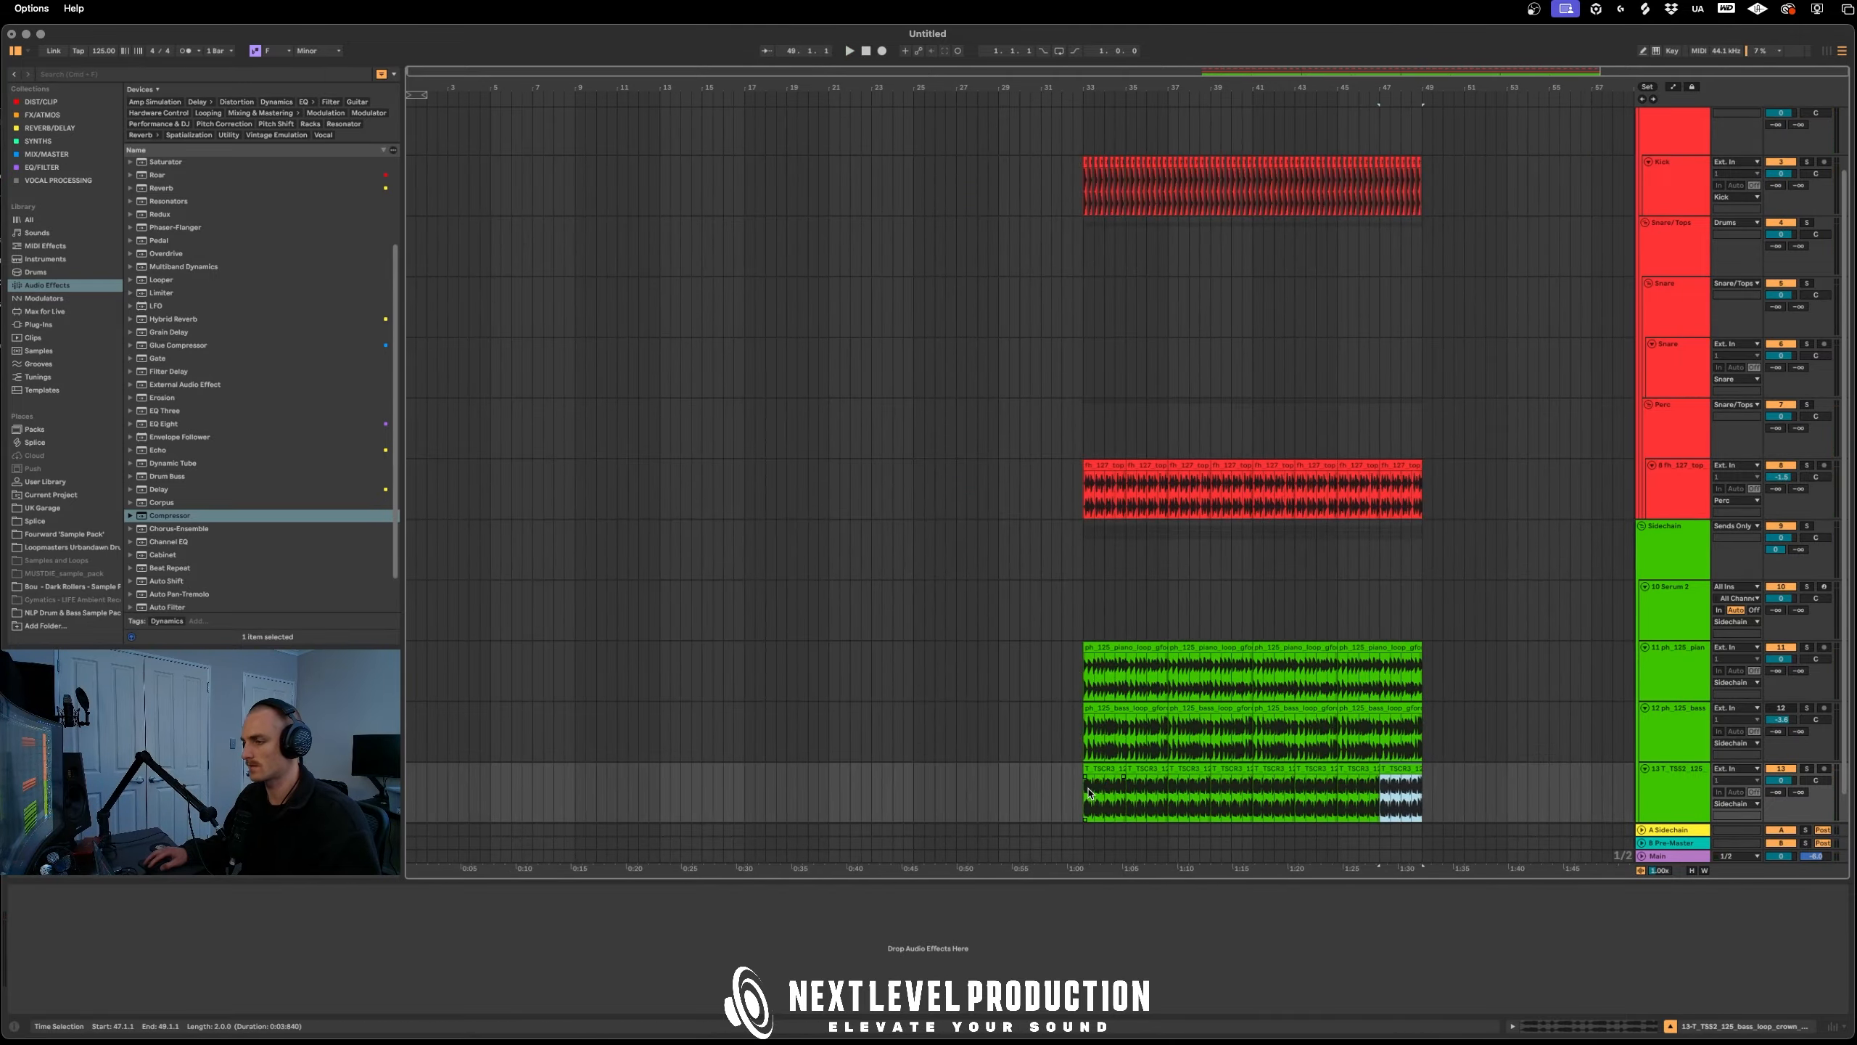
Play the arrangement from bar 33 and listen to the beano bass loop against the drums and piano
{"action": "left_click", "coordinate": [1088, 792]}
{"action": "key", "text": "space"}
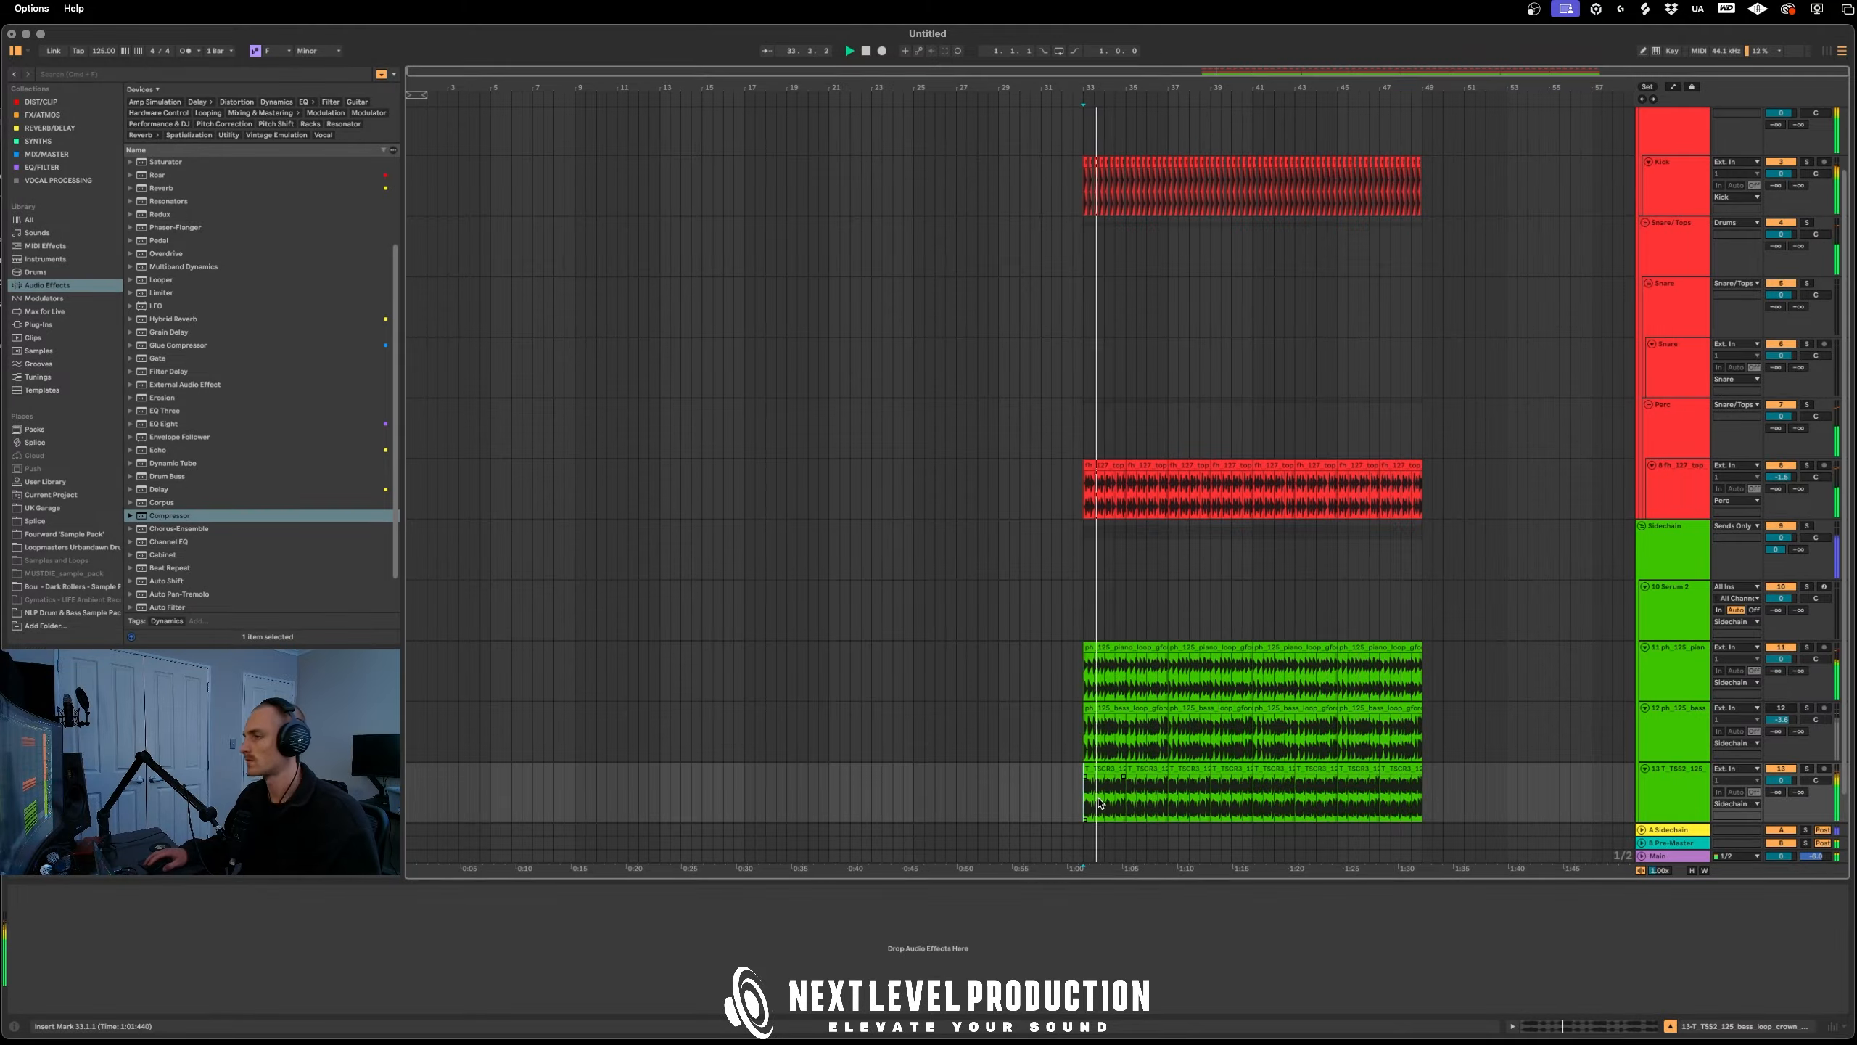
{"action": "scroll", "coordinate": [1663, 677], "scroll_direction": "up", "scroll_amount": 1}
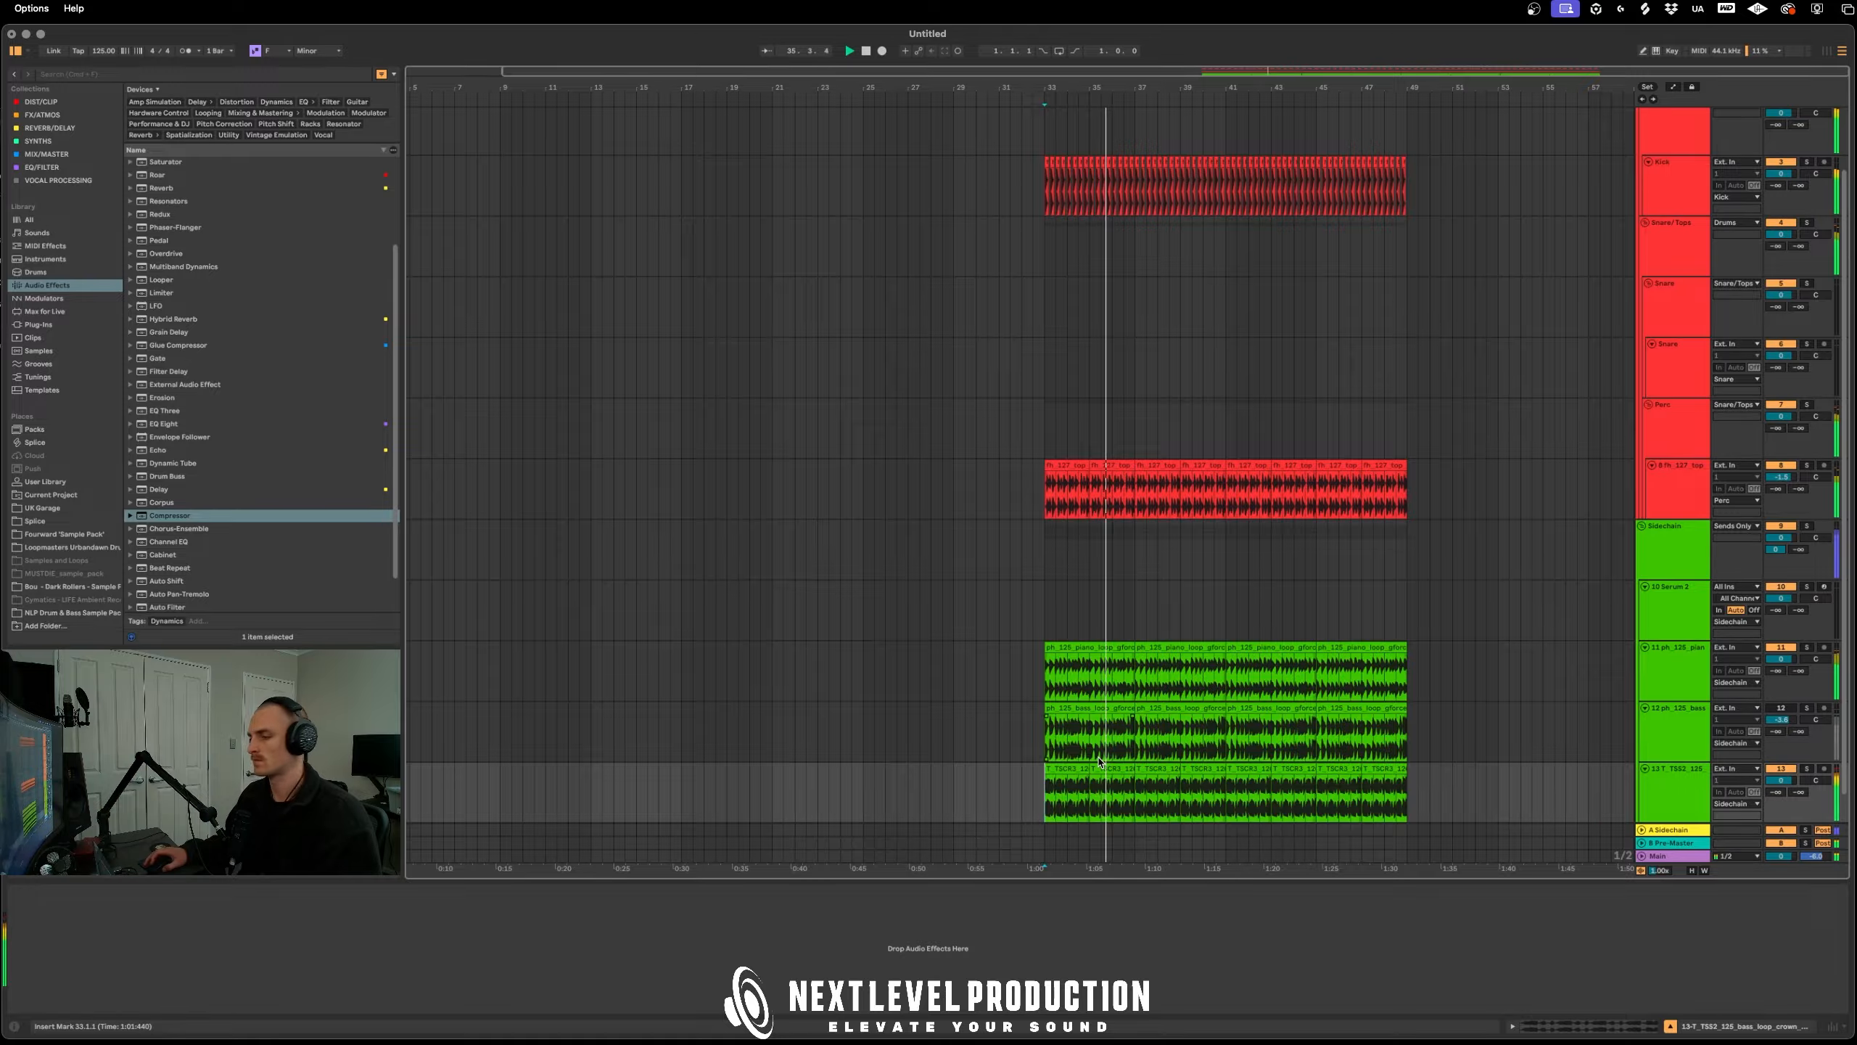
{"action": "scroll", "coordinate": [1099, 762], "scroll_direction": "up", "scroll_amount": 3}
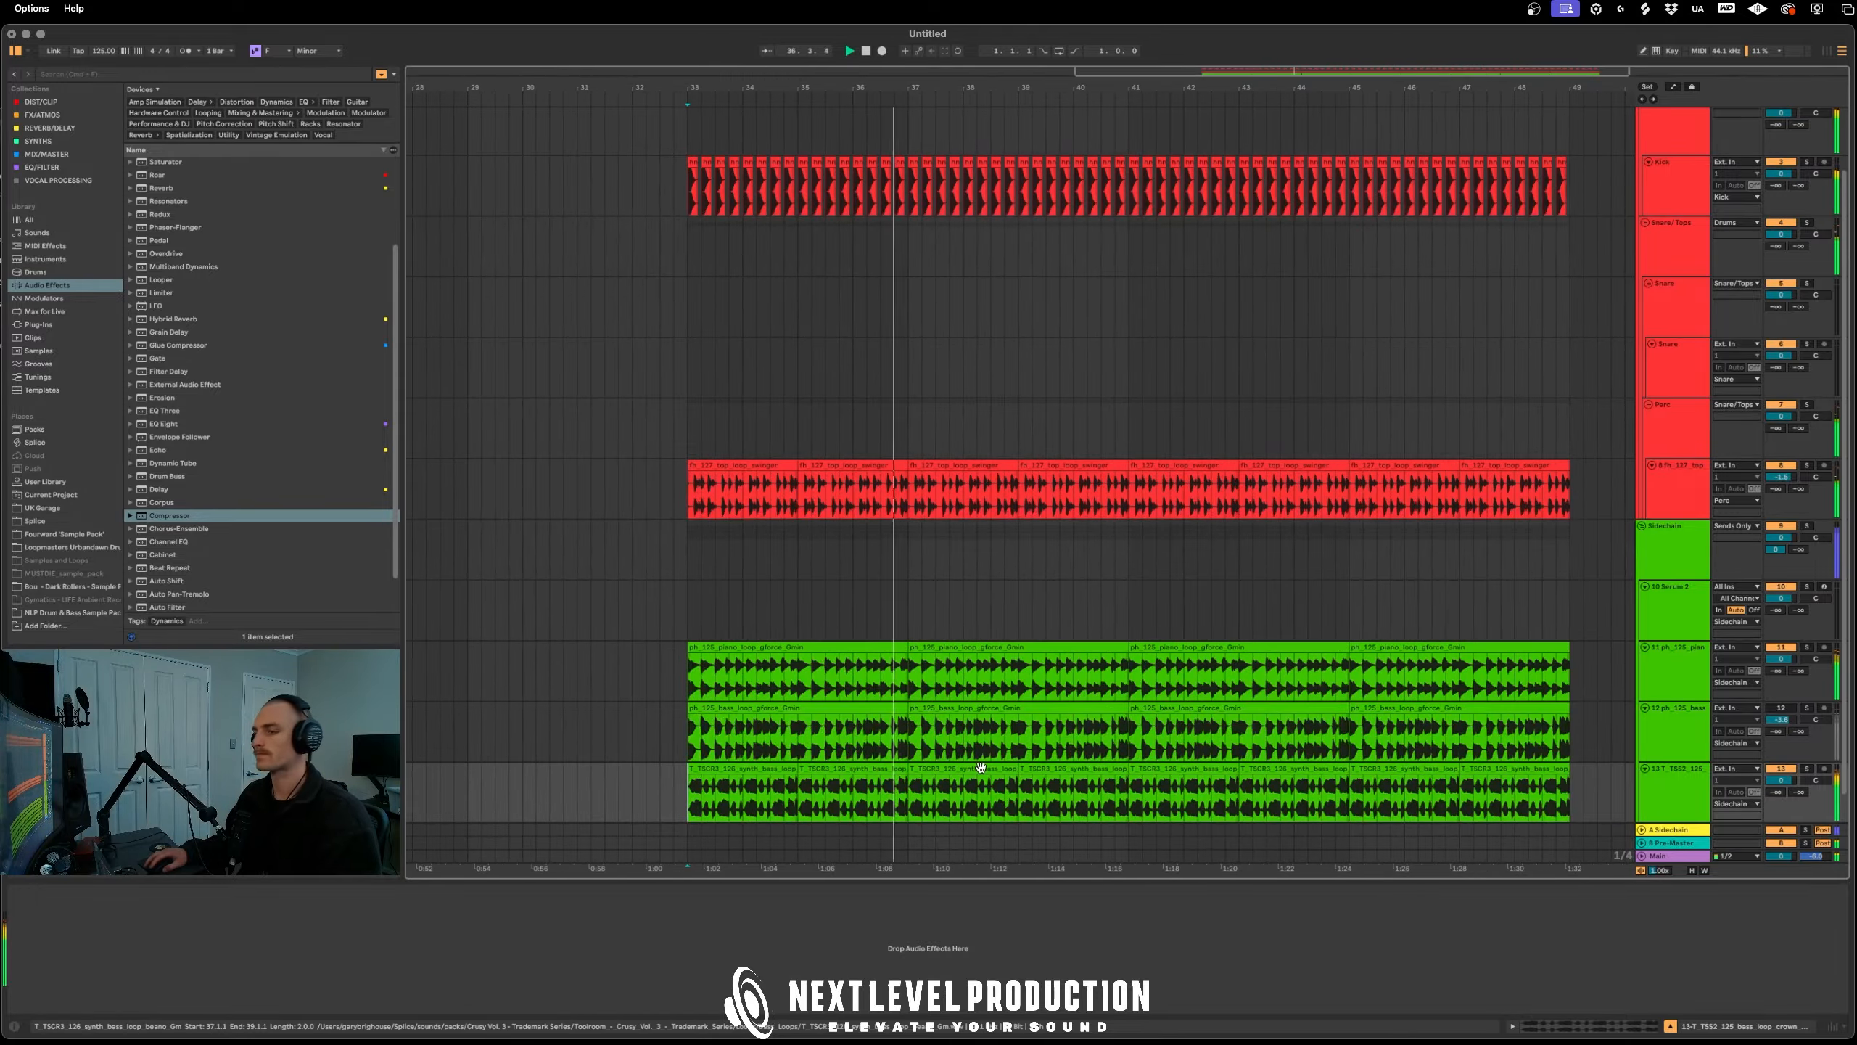
{"action": "scroll", "coordinate": [988, 765], "scroll_direction": "down", "scroll_amount": 2}
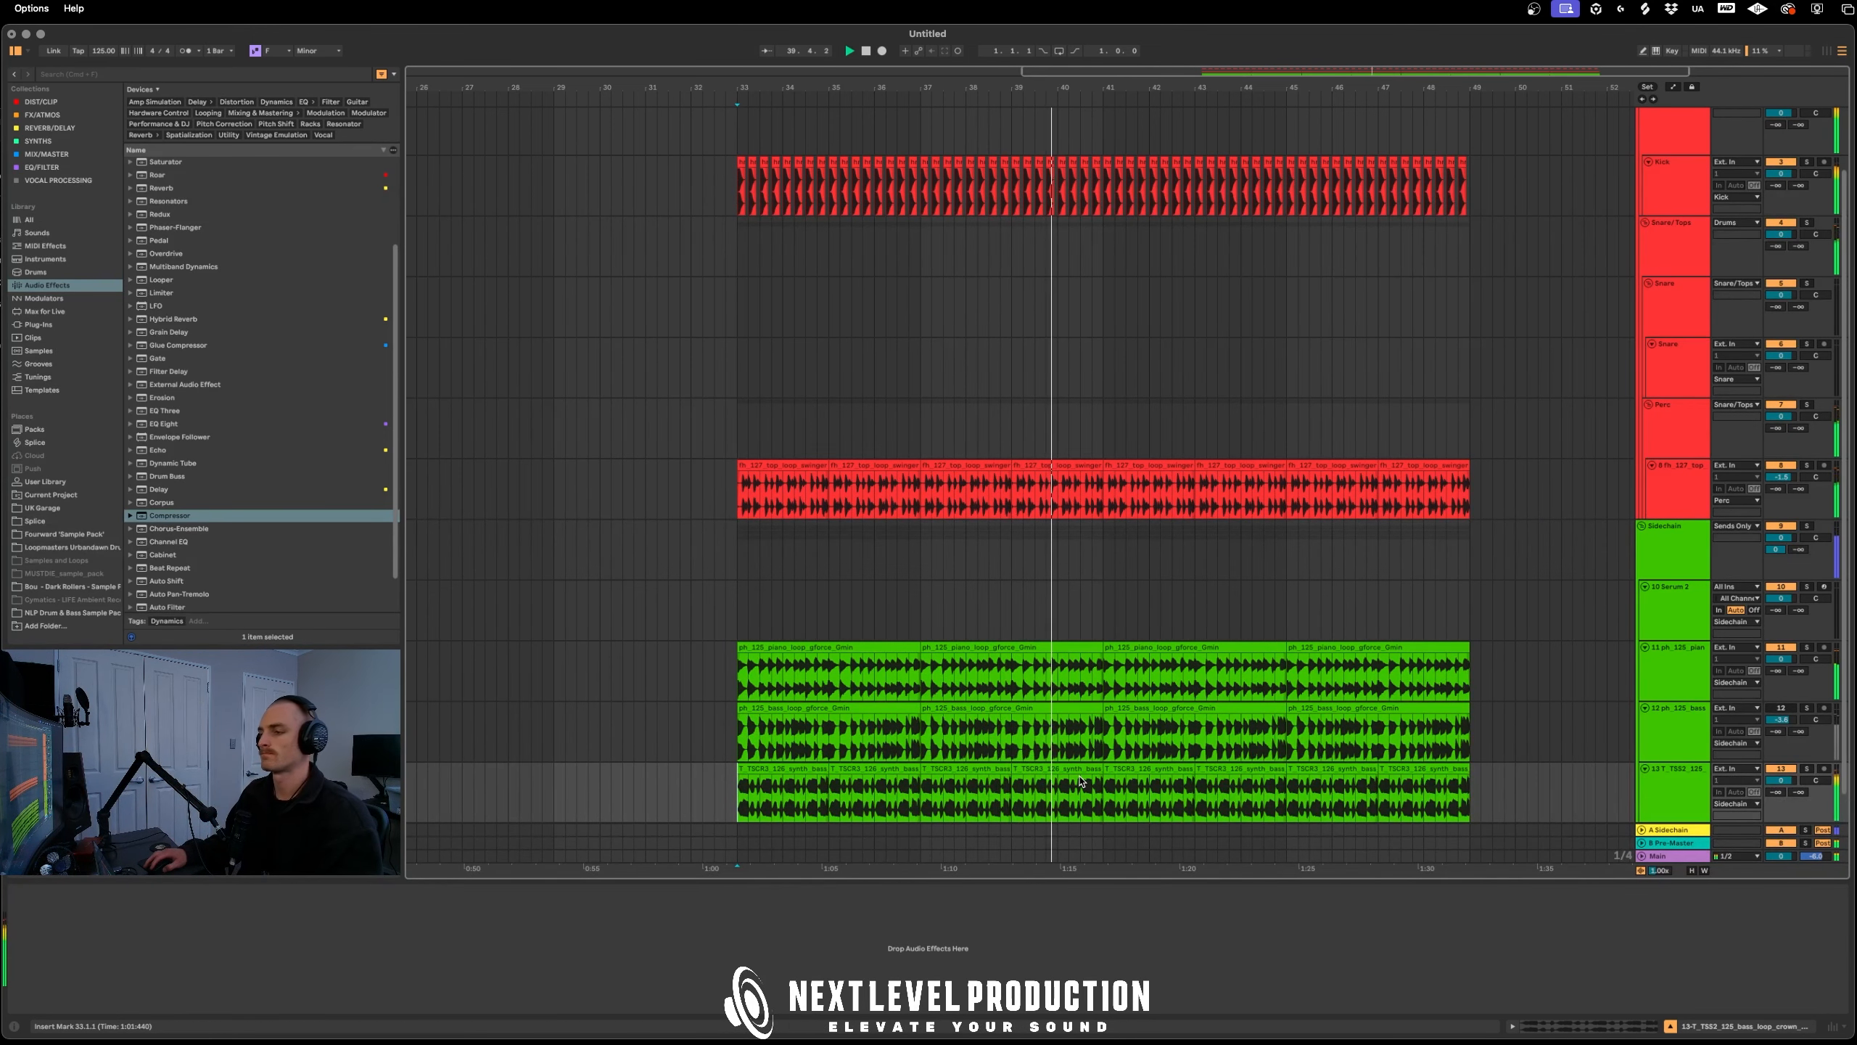
{"action": "scroll", "coordinate": [1187, 758], "scroll_direction": "down", "scroll_amount": 2}
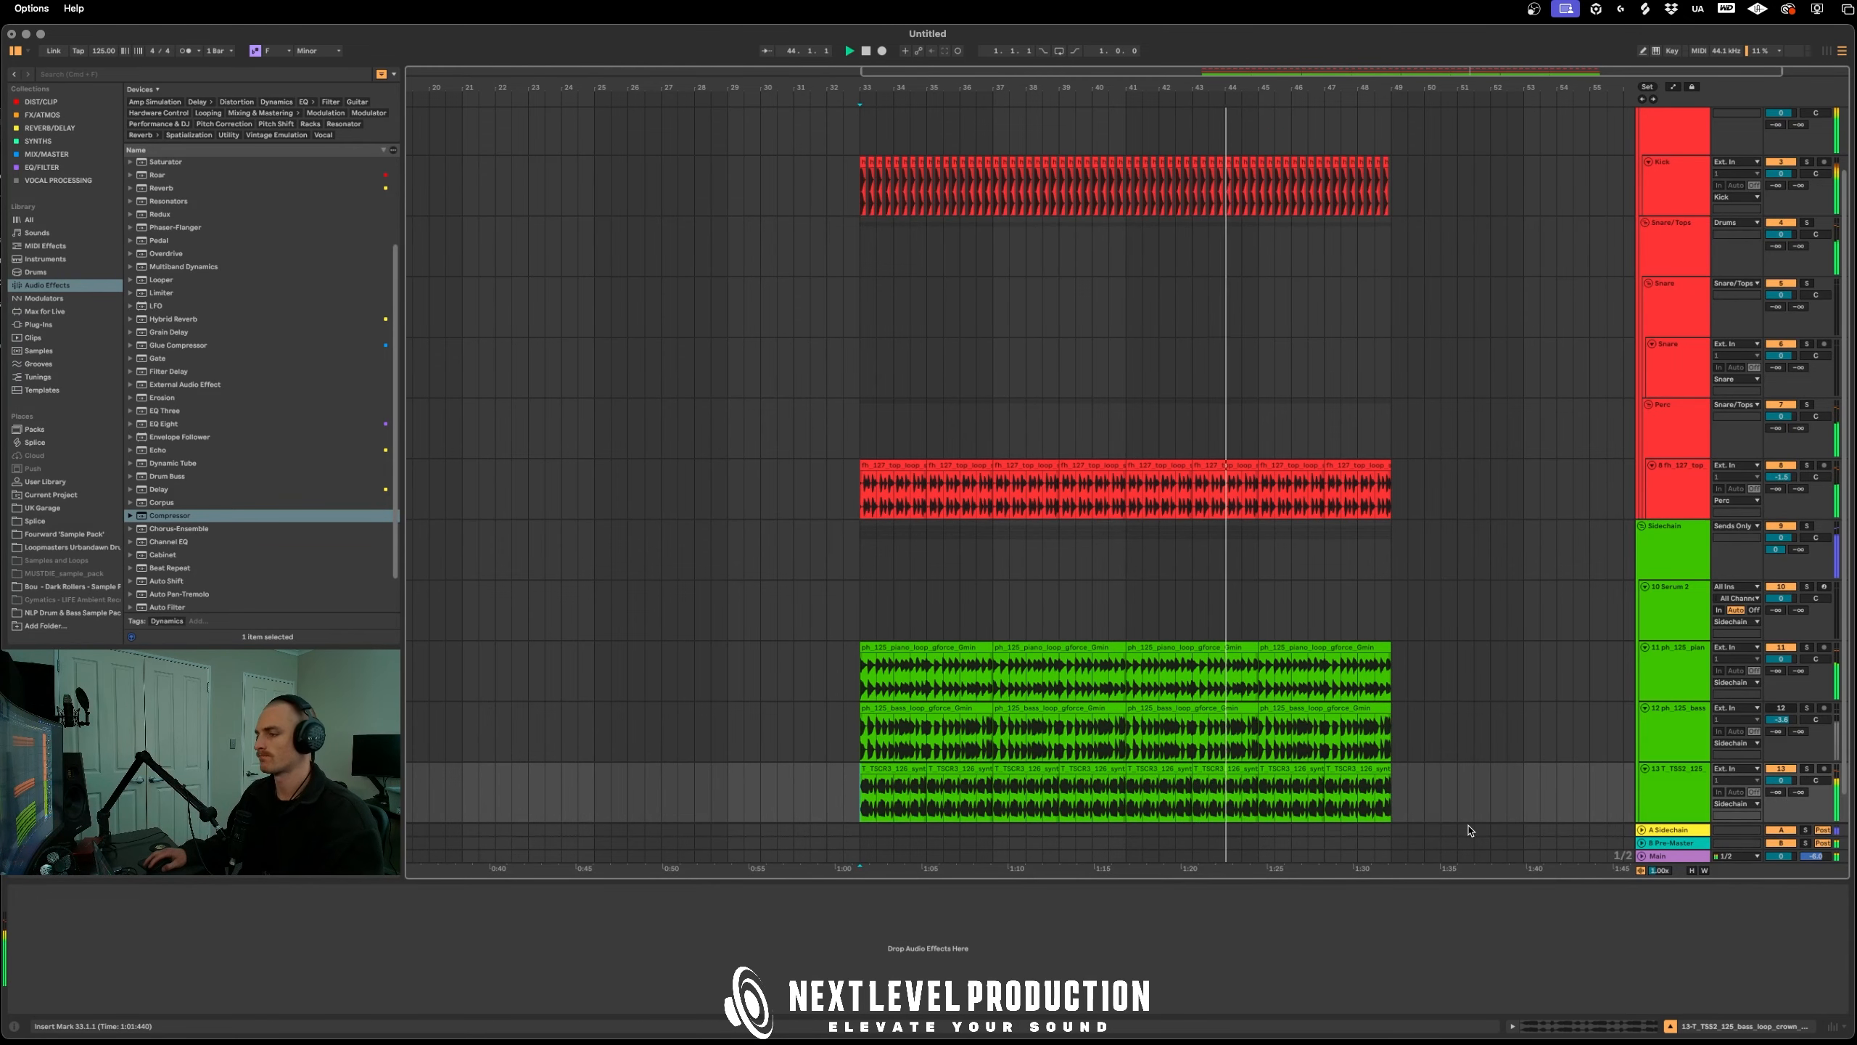
Play the gforce bass loop in solo from bar 33, then unsolo and reactivate its track
{"action": "left_click", "coordinate": [859, 735]}
{"action": "key", "text": "s"}
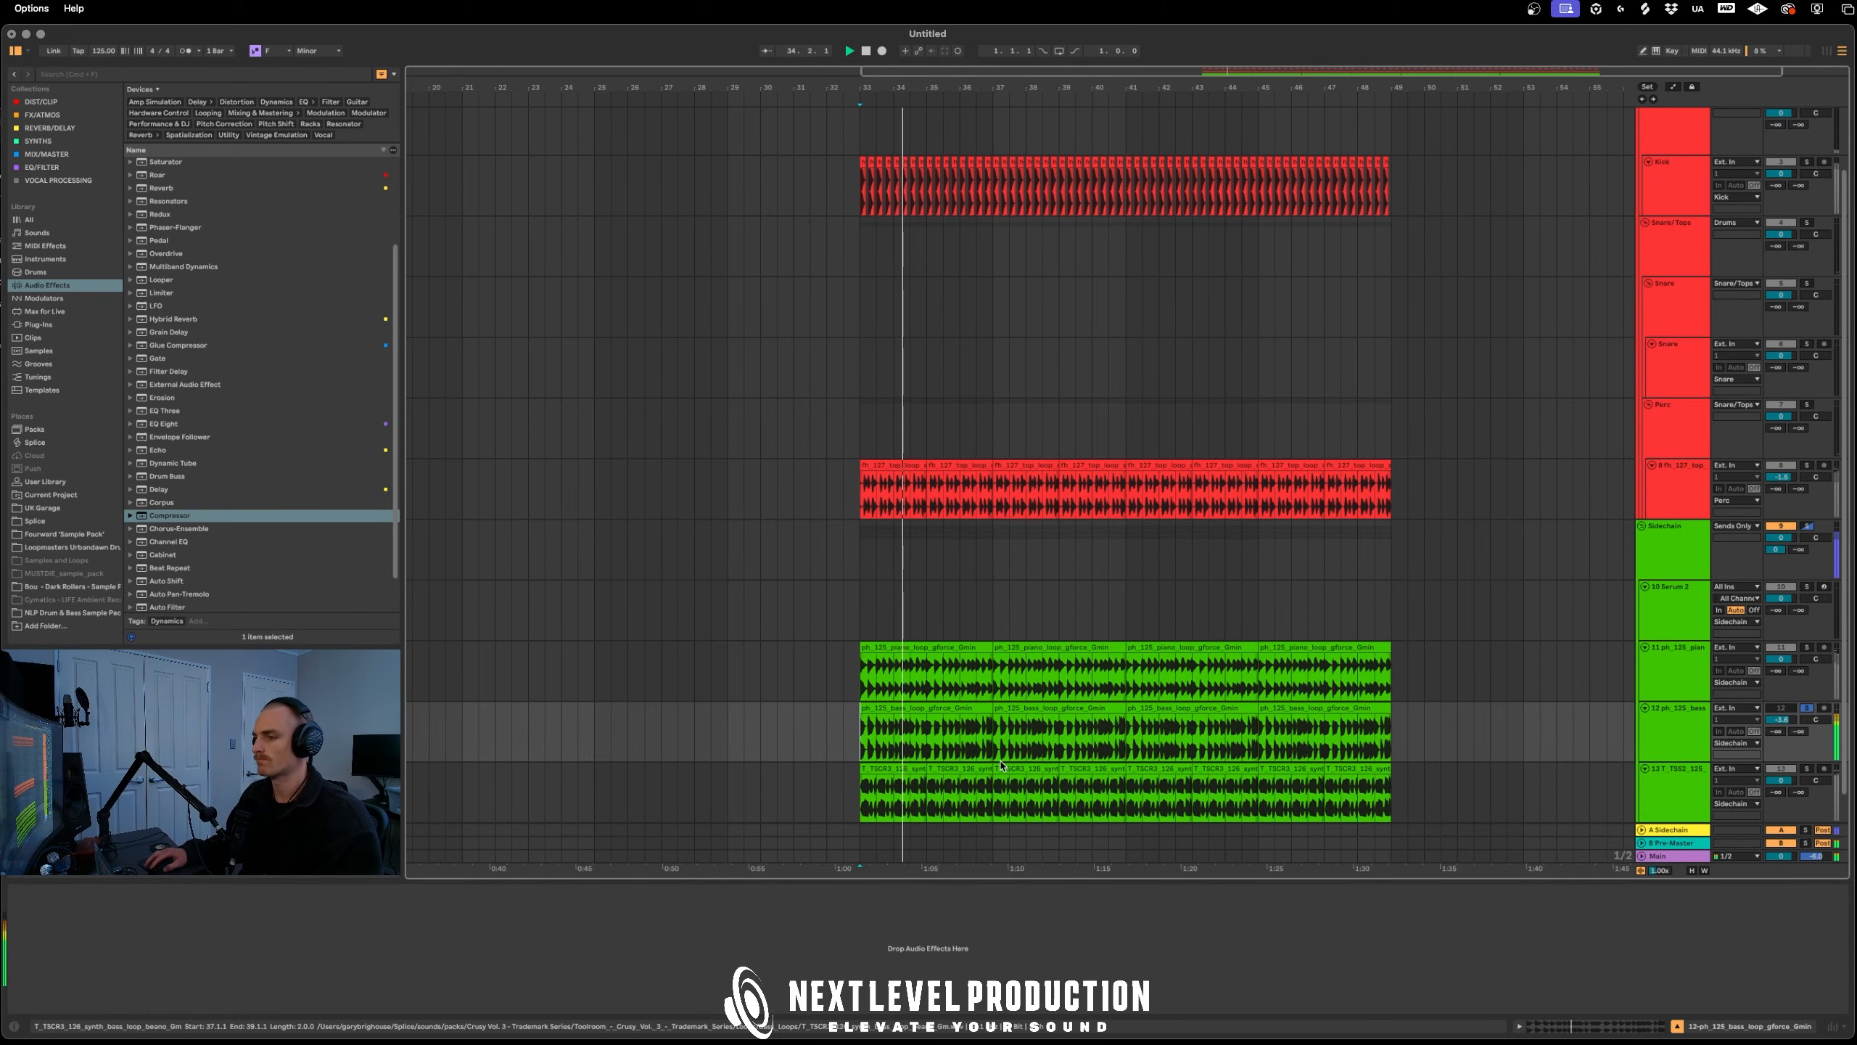
{"action": "key", "text": "s"}
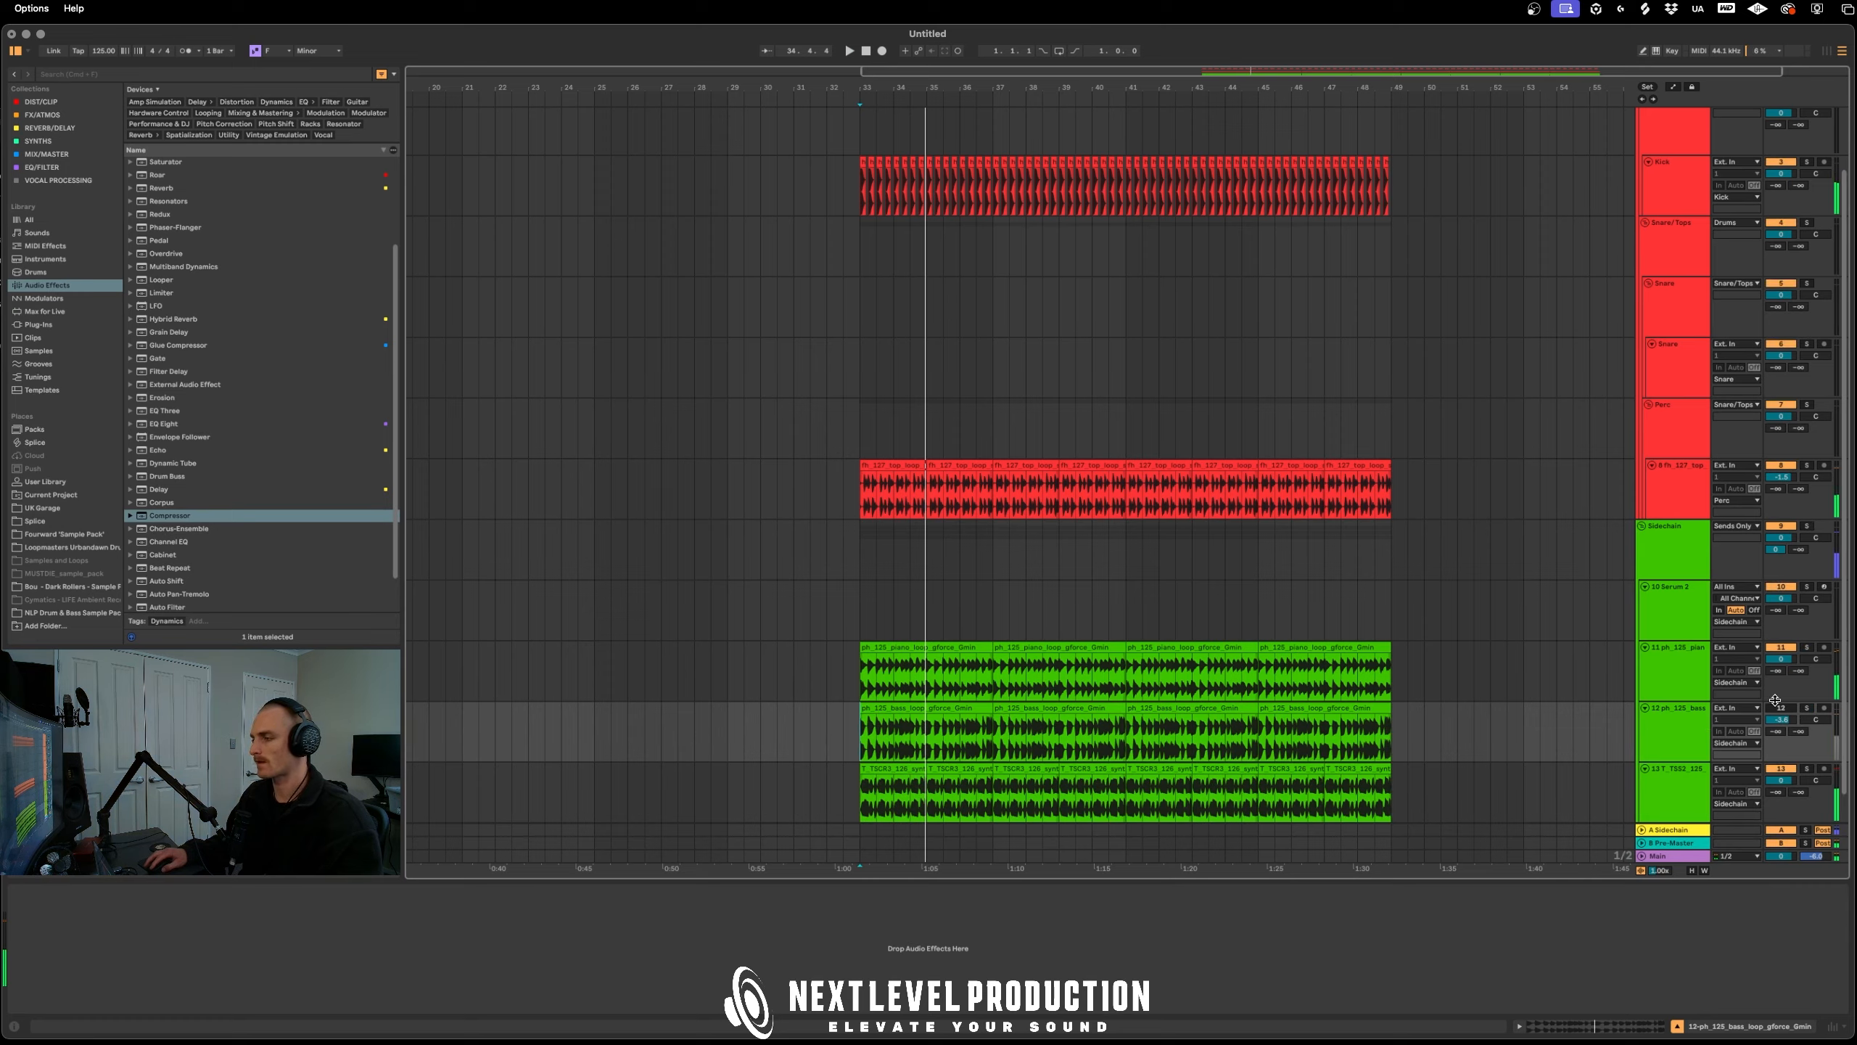
{"action": "left_click", "coordinate": [1676, 713]}
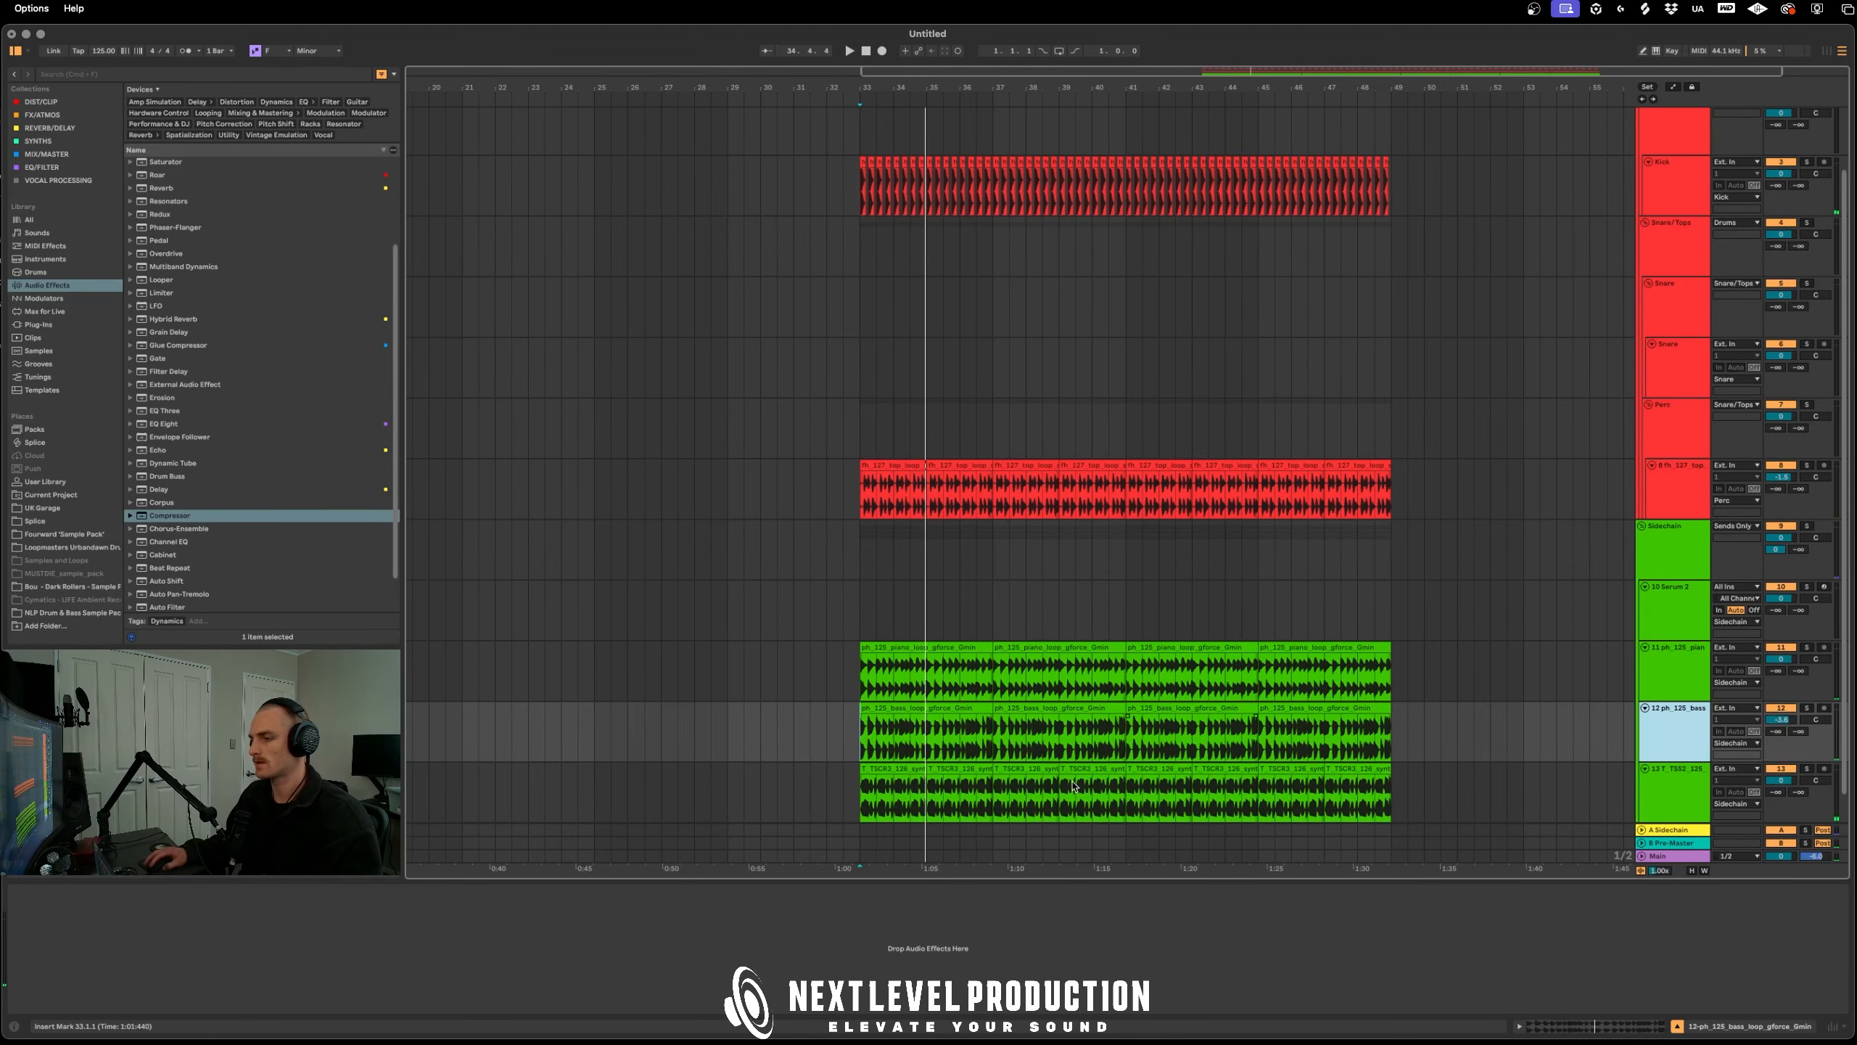
Add an EQ Eight to the gforce bass loop track and make its first band a steep low cut that removes the low end
{"action": "left_click", "coordinate": [81, 76]}
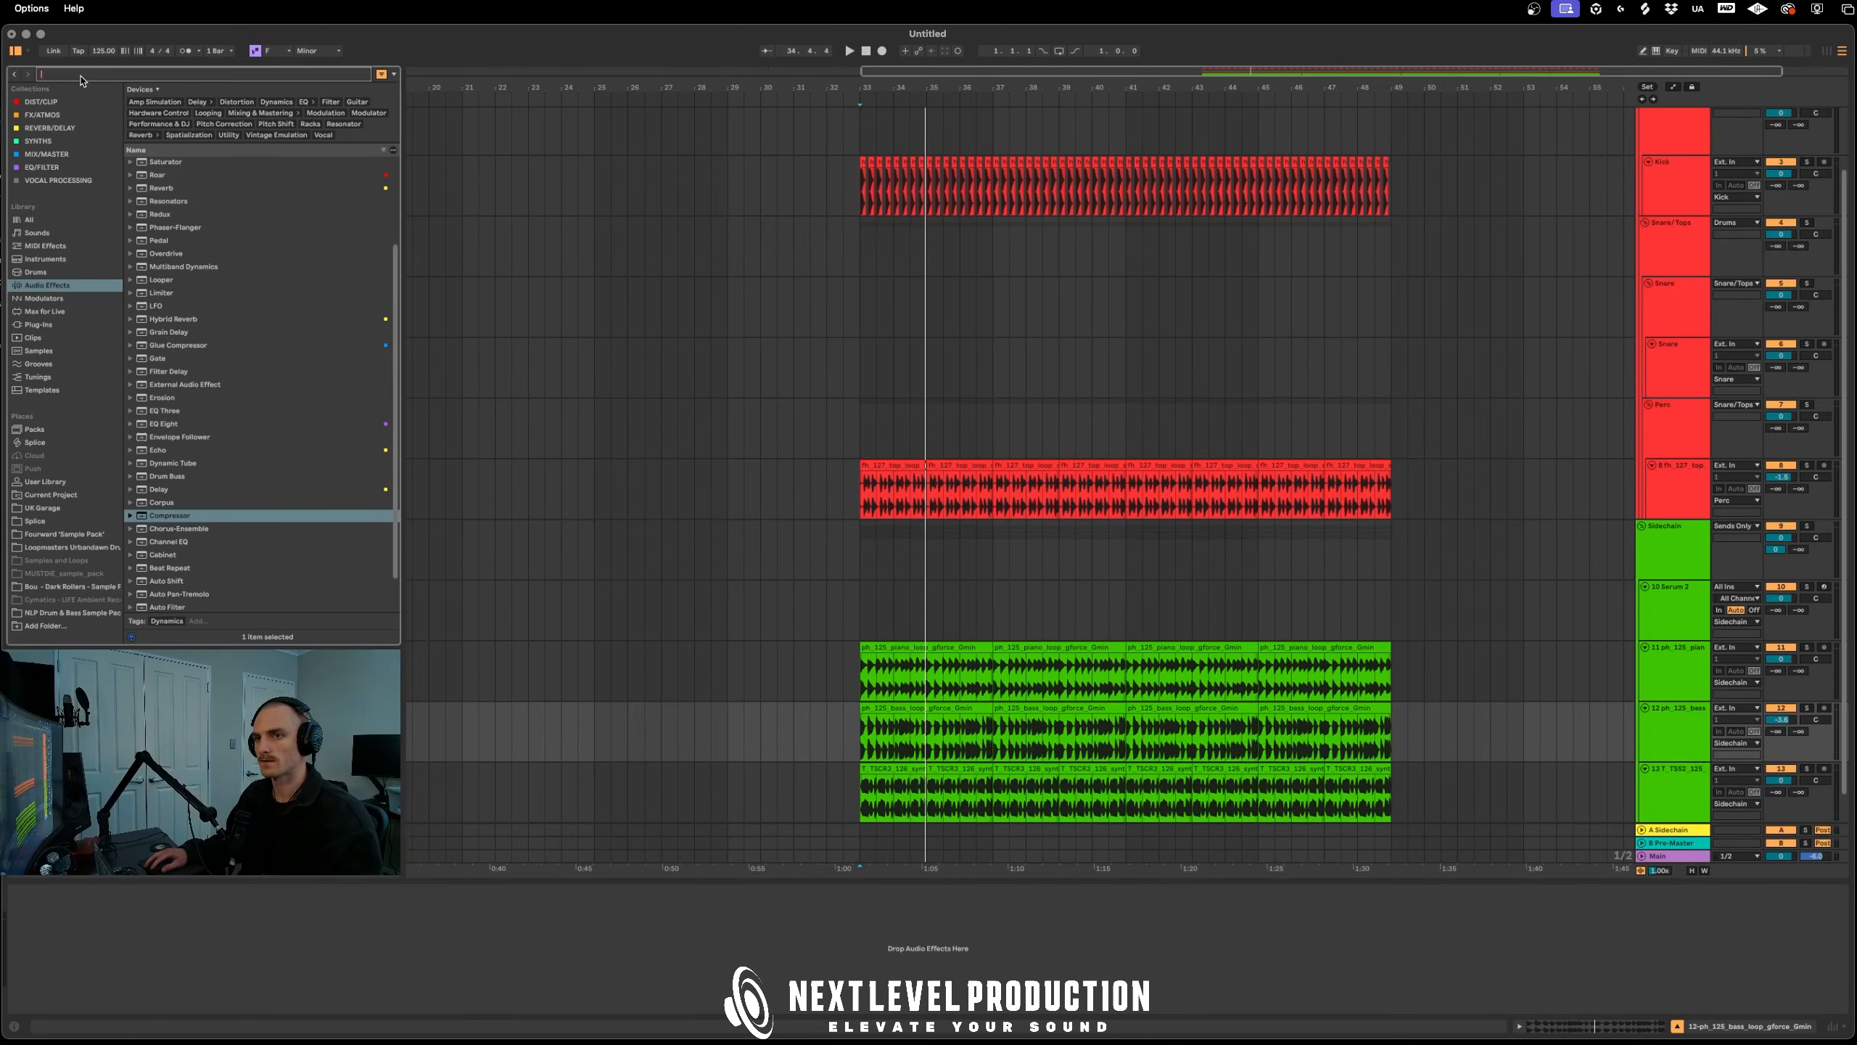
{"action": "type", "text": "eq"}
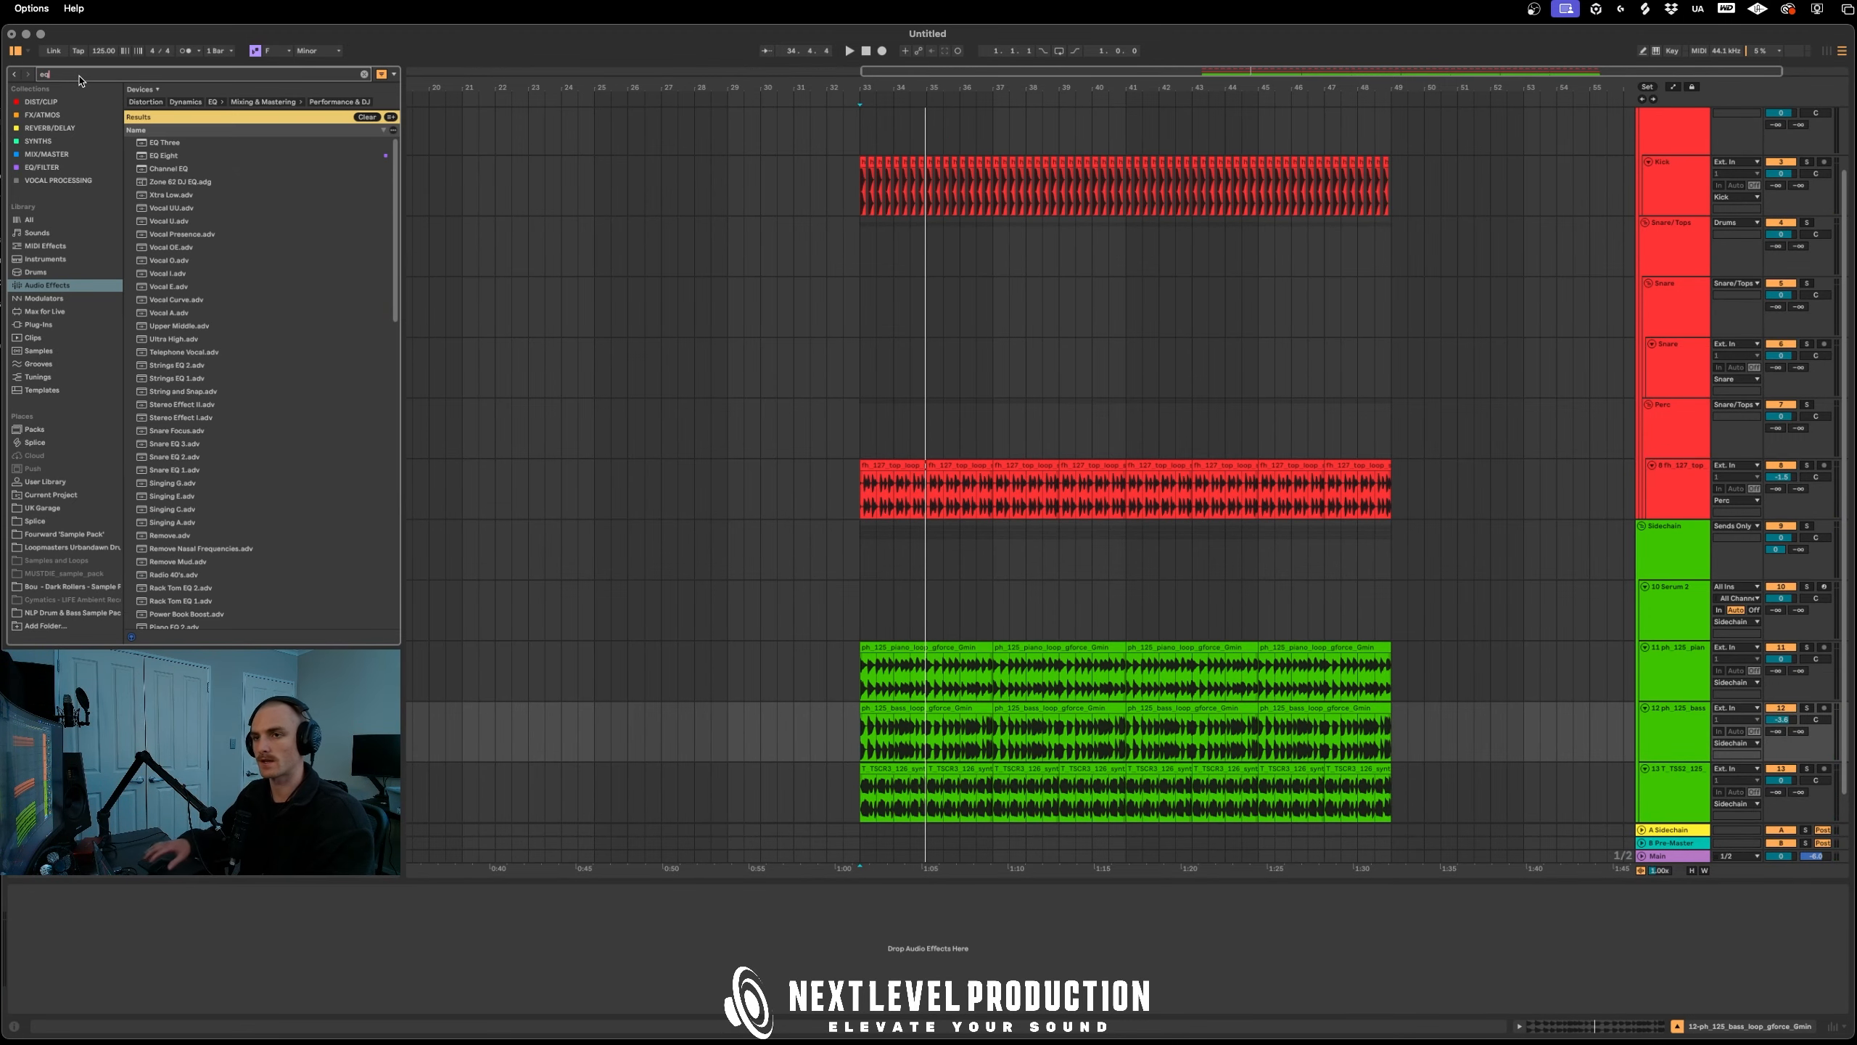
{"action": "left_click", "coordinate": [159, 157]}
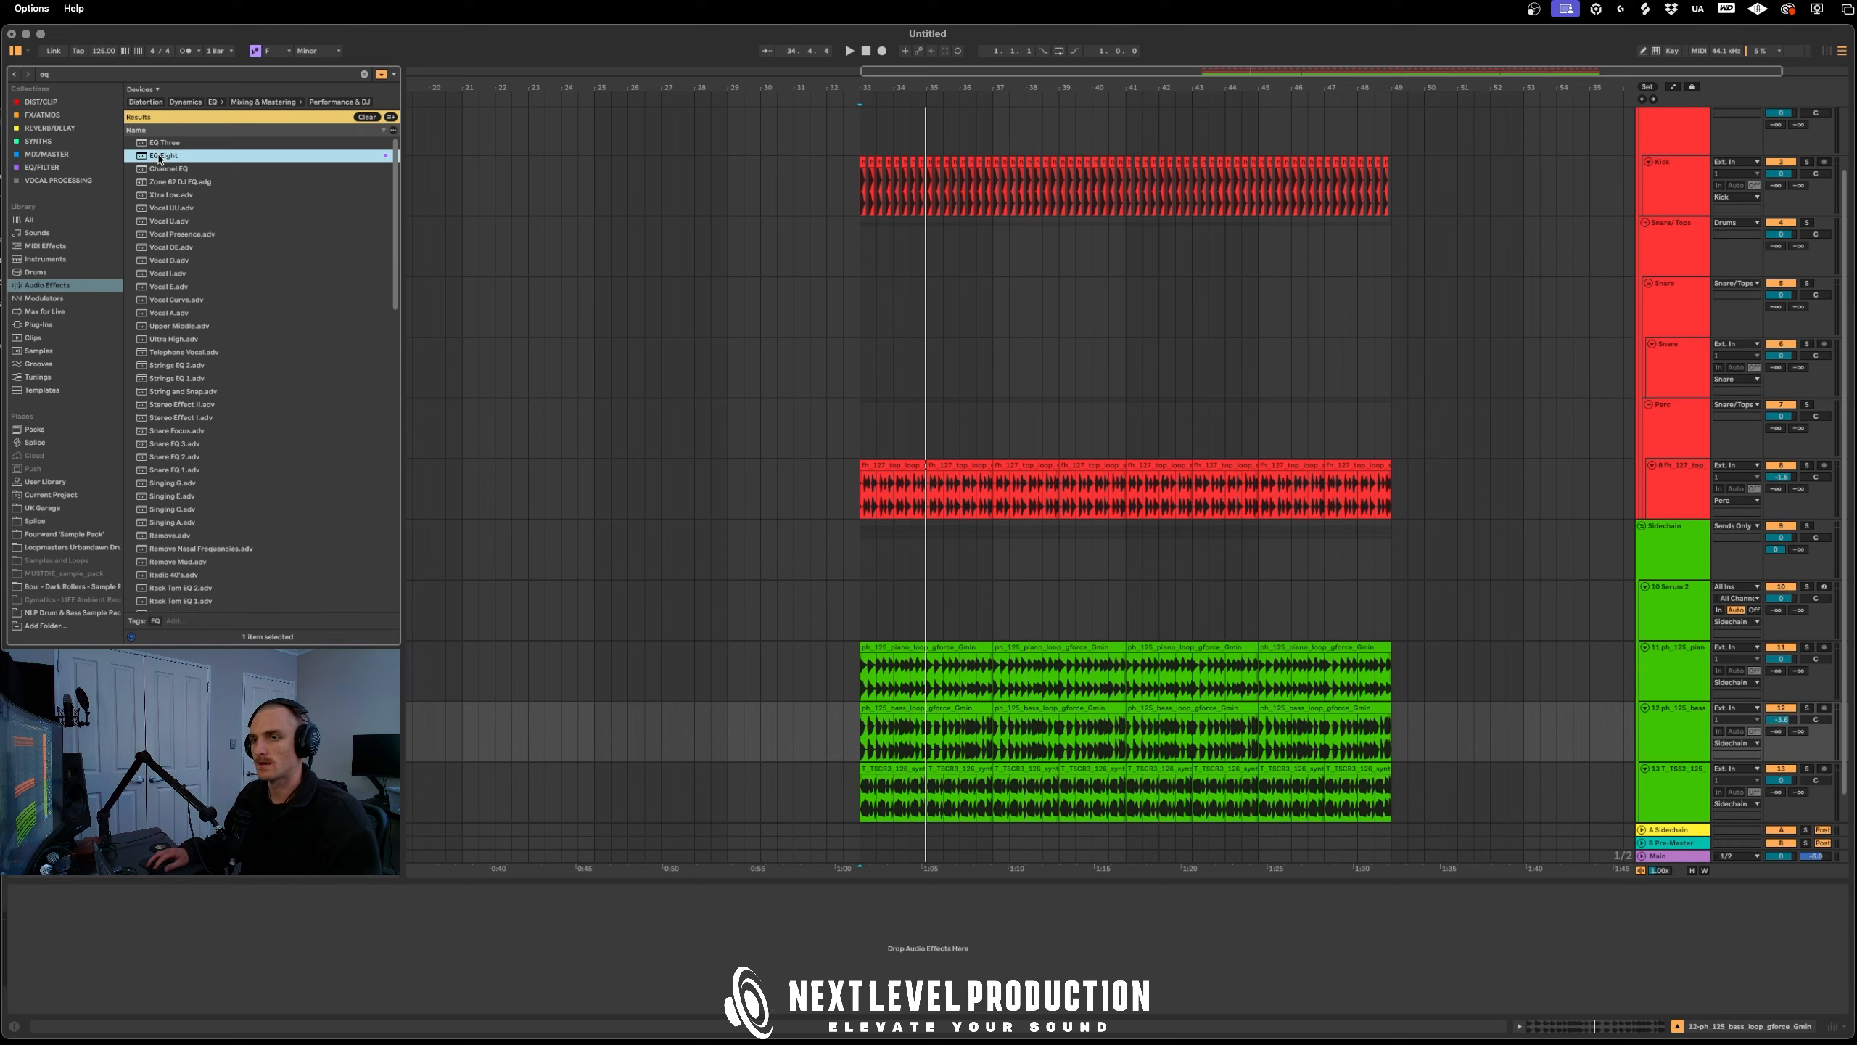
{"action": "left_click_drag", "start_coordinate": [952, 734], "coordinate": [953, 733]}
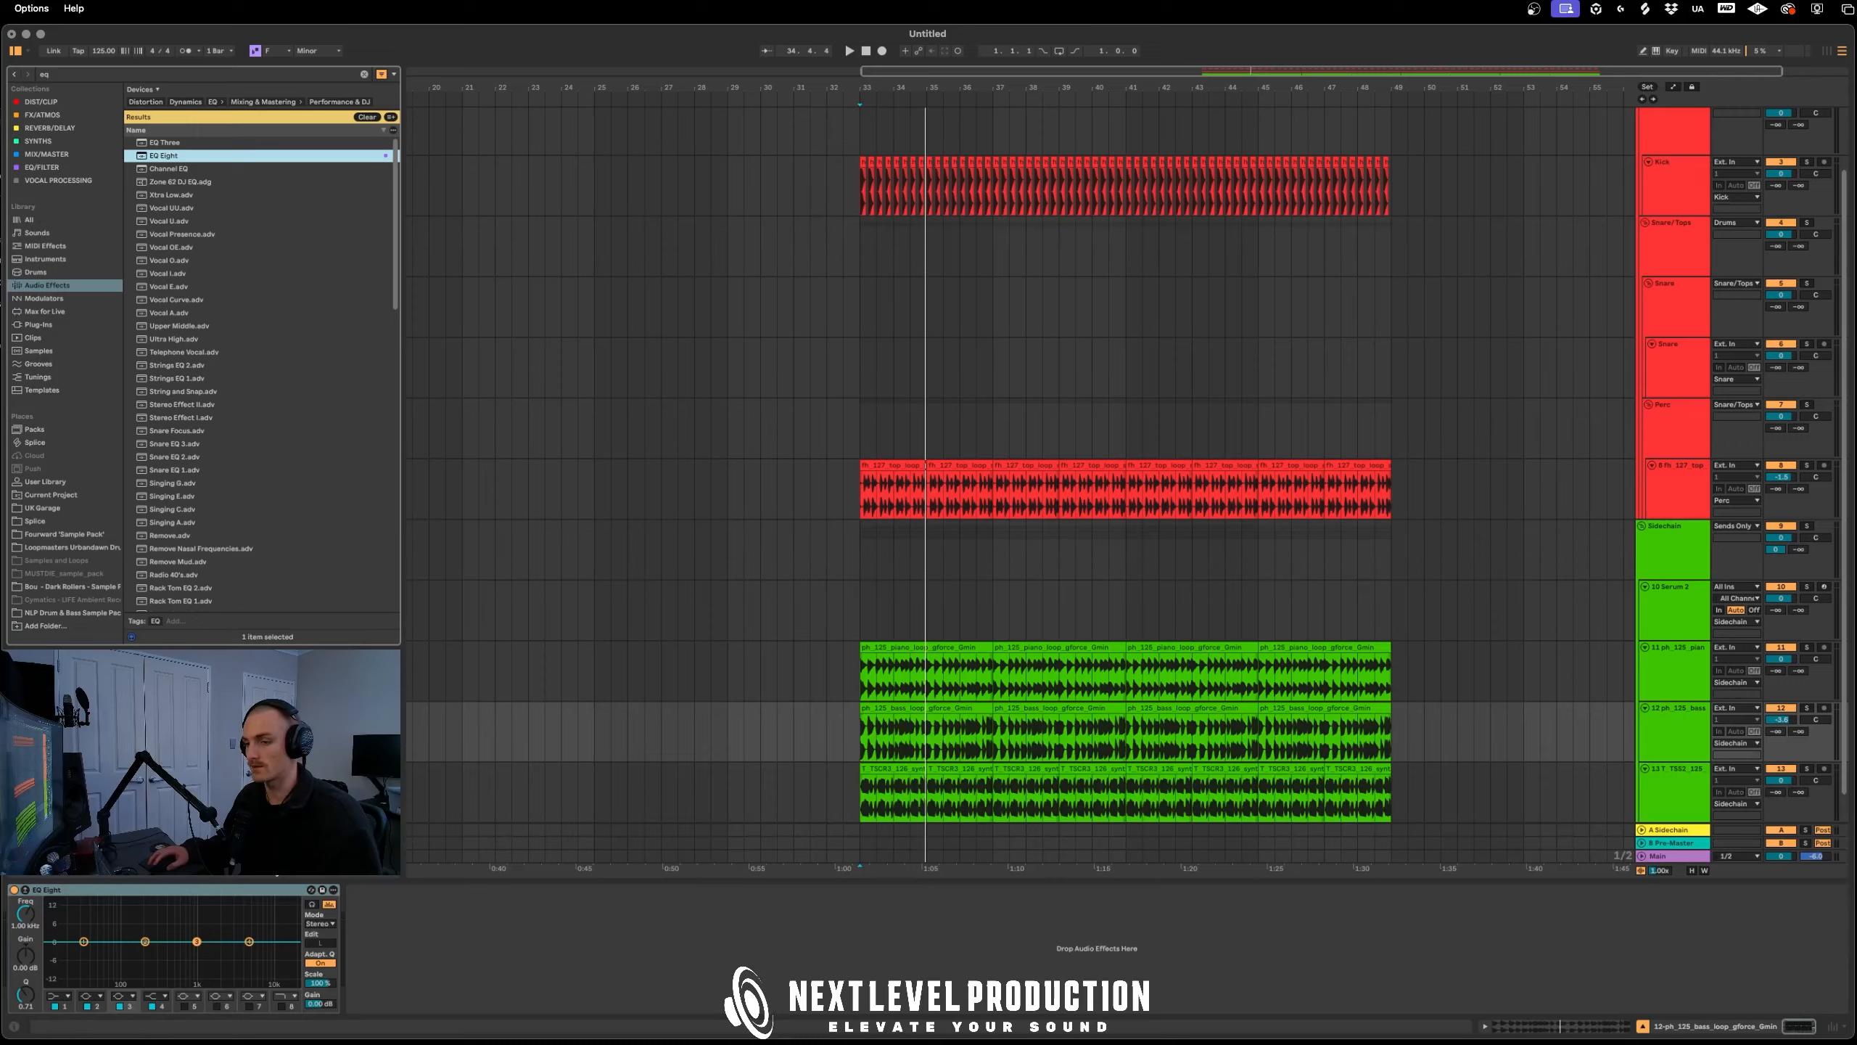
{"action": "left_click", "coordinate": [60, 997]}
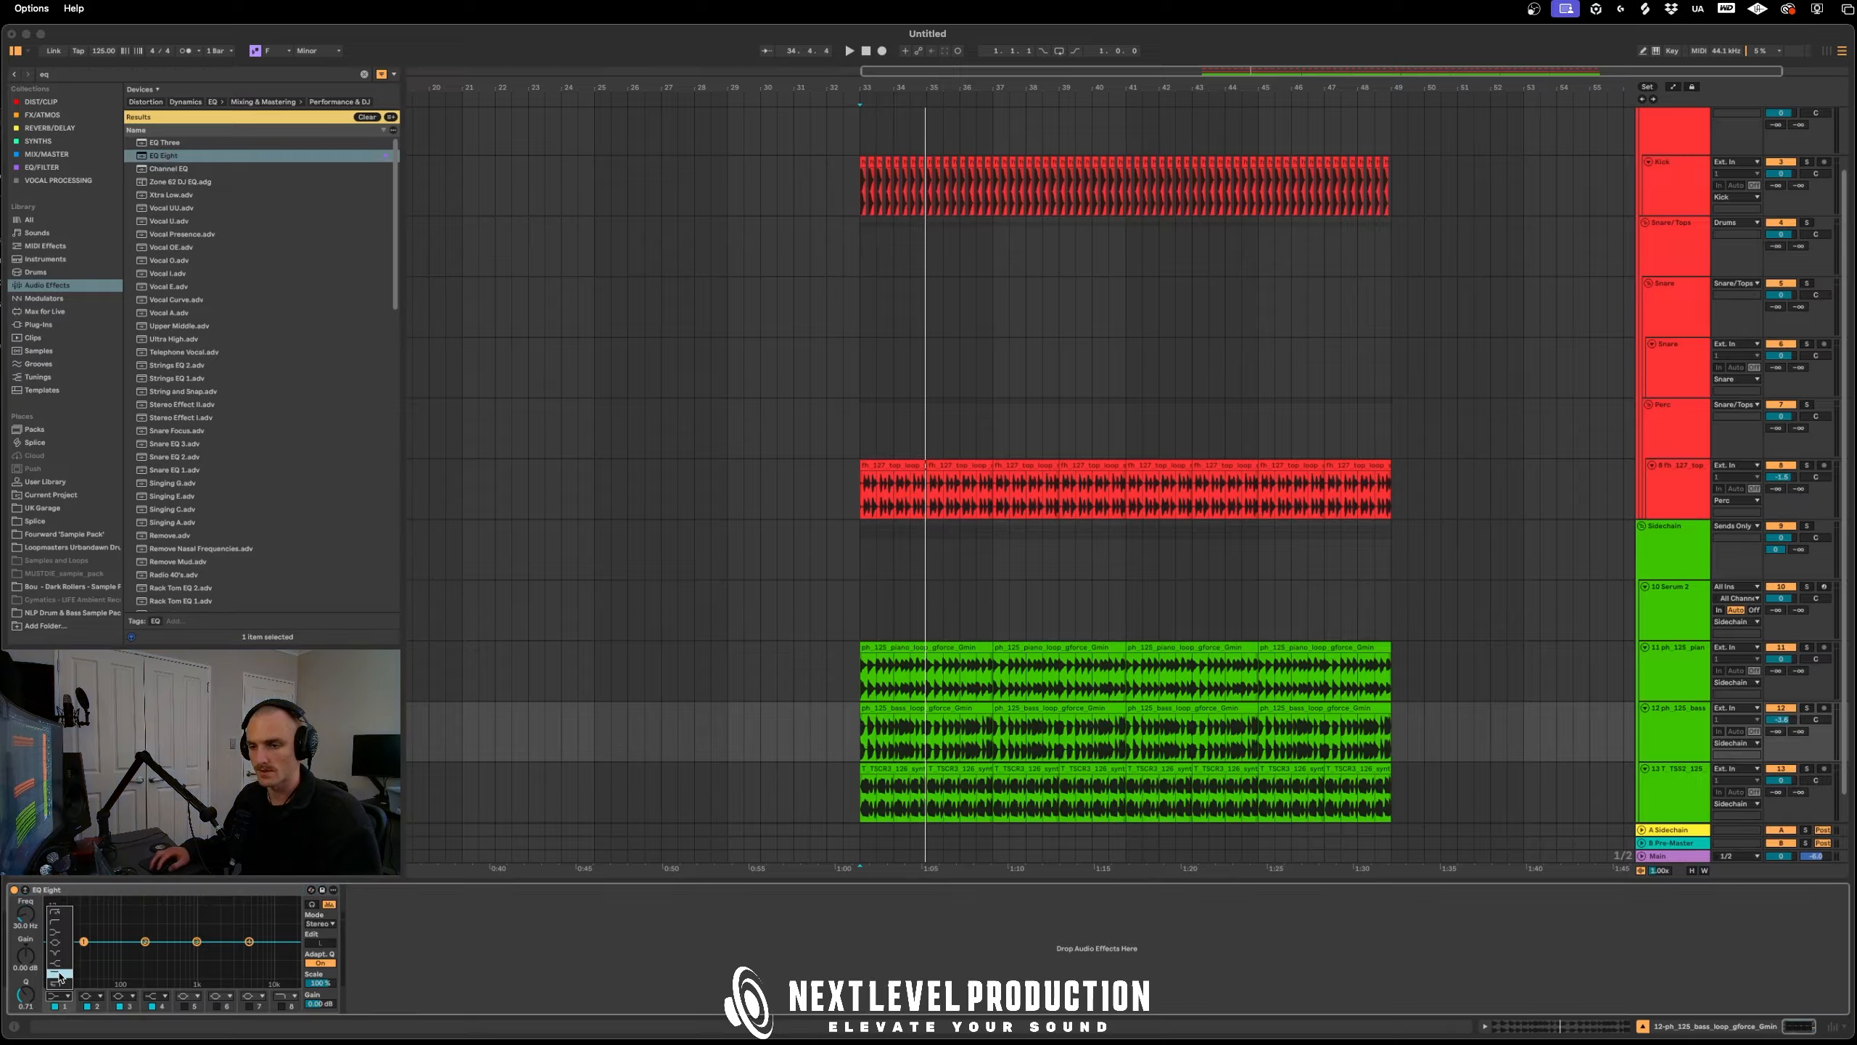
{"action": "left_click", "coordinate": [63, 909]}
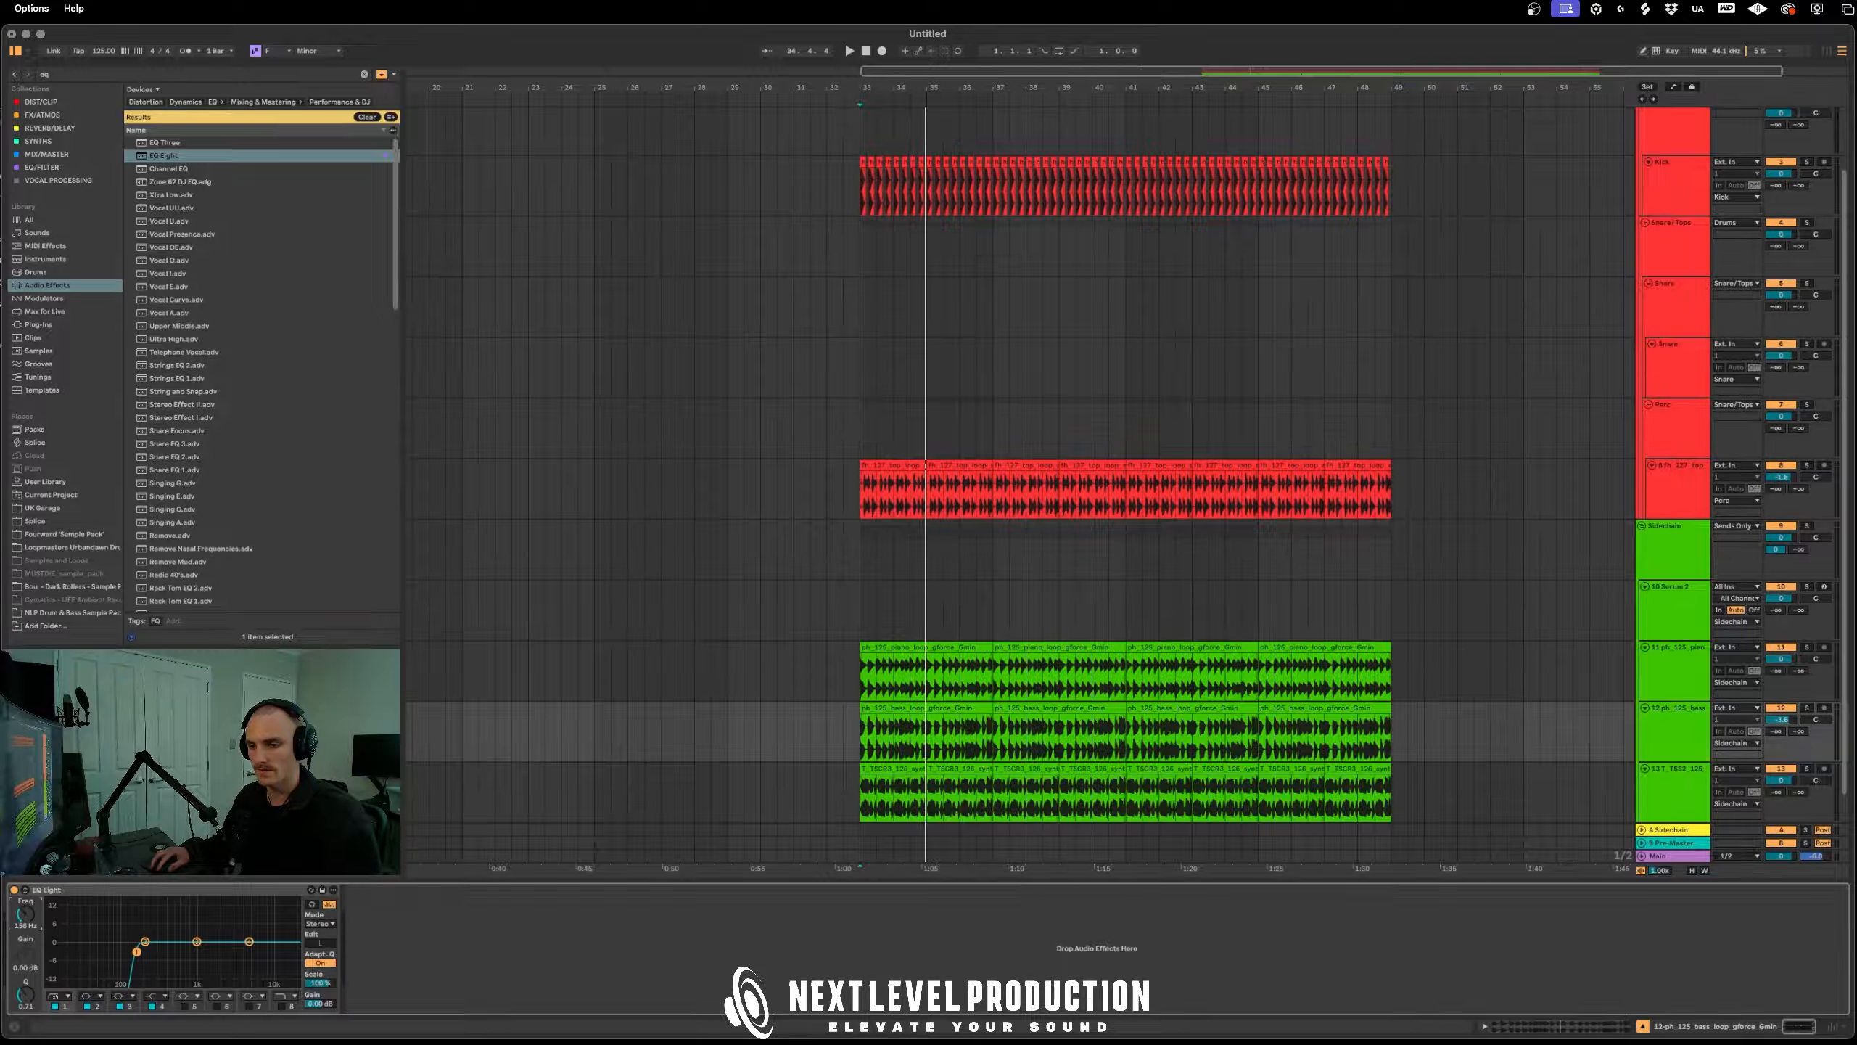
Play the arrangement to adjust the gforce bass track's volume, and clear the device search
{"action": "key", "text": "space"}
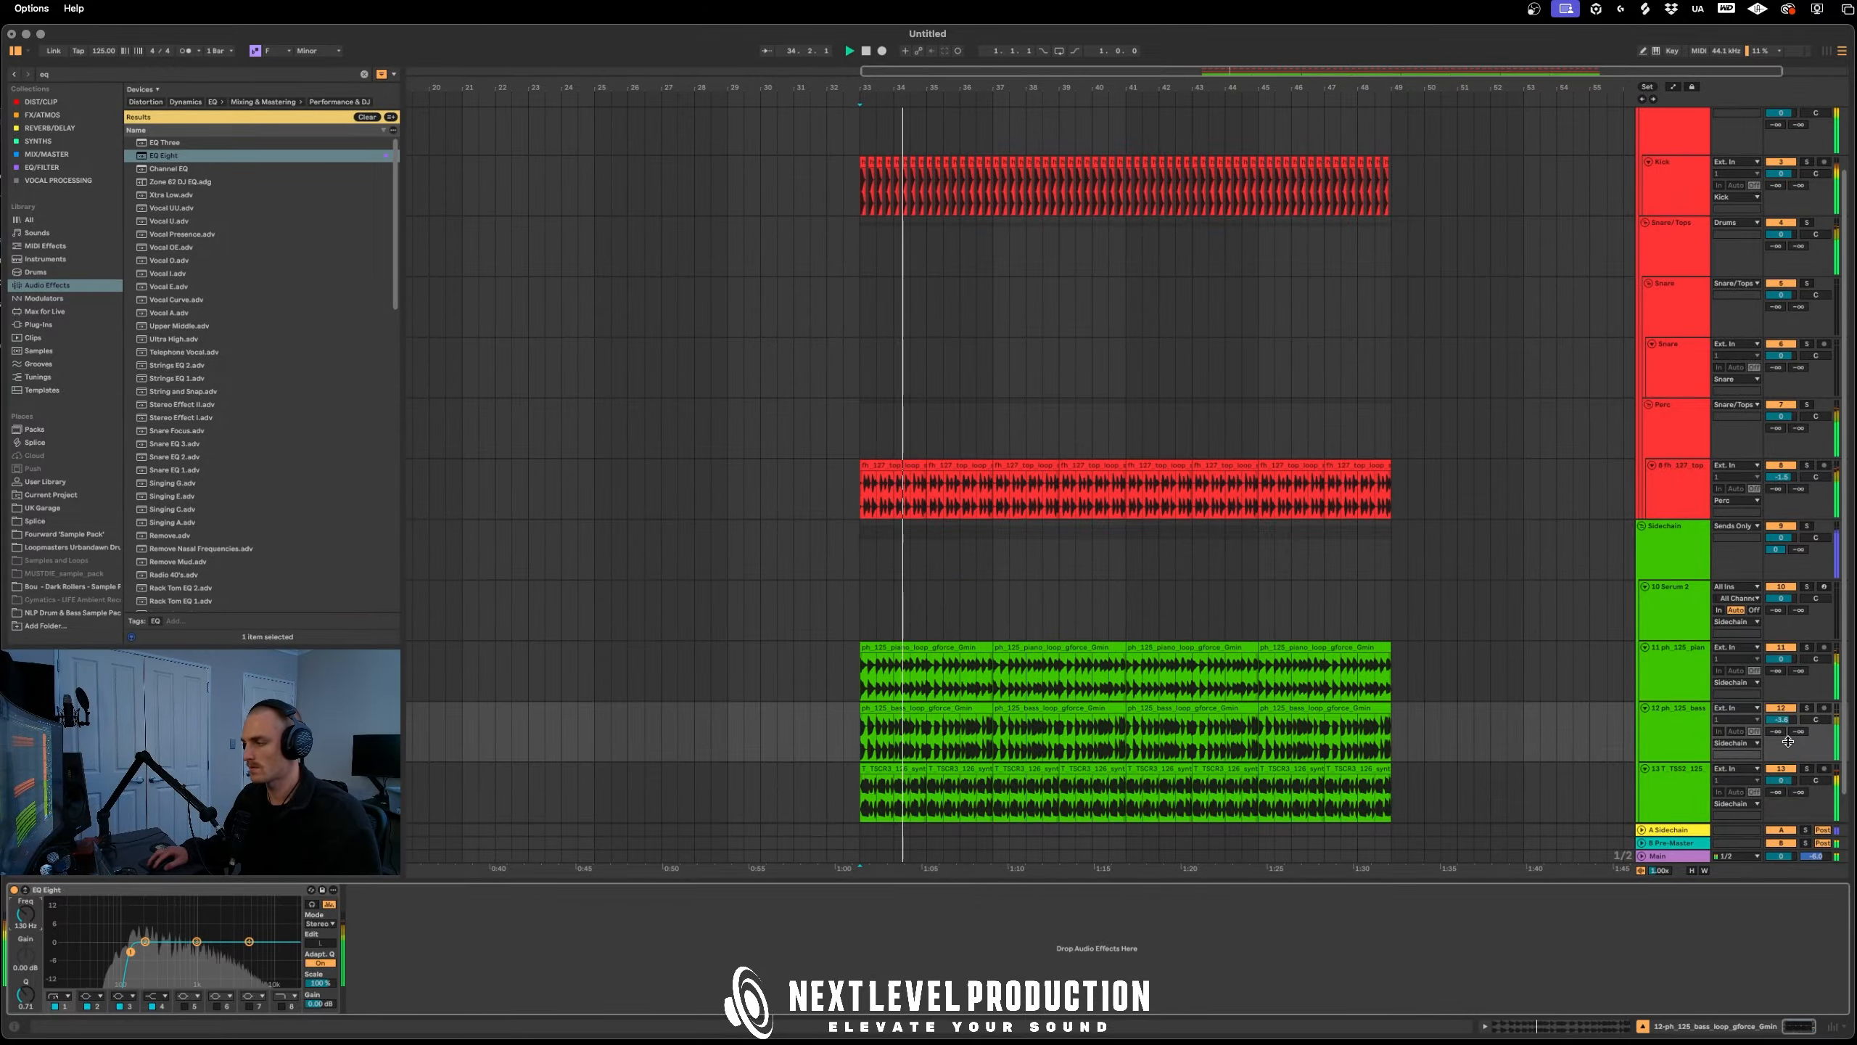
{"action": "left_click", "coordinate": [1782, 719]}
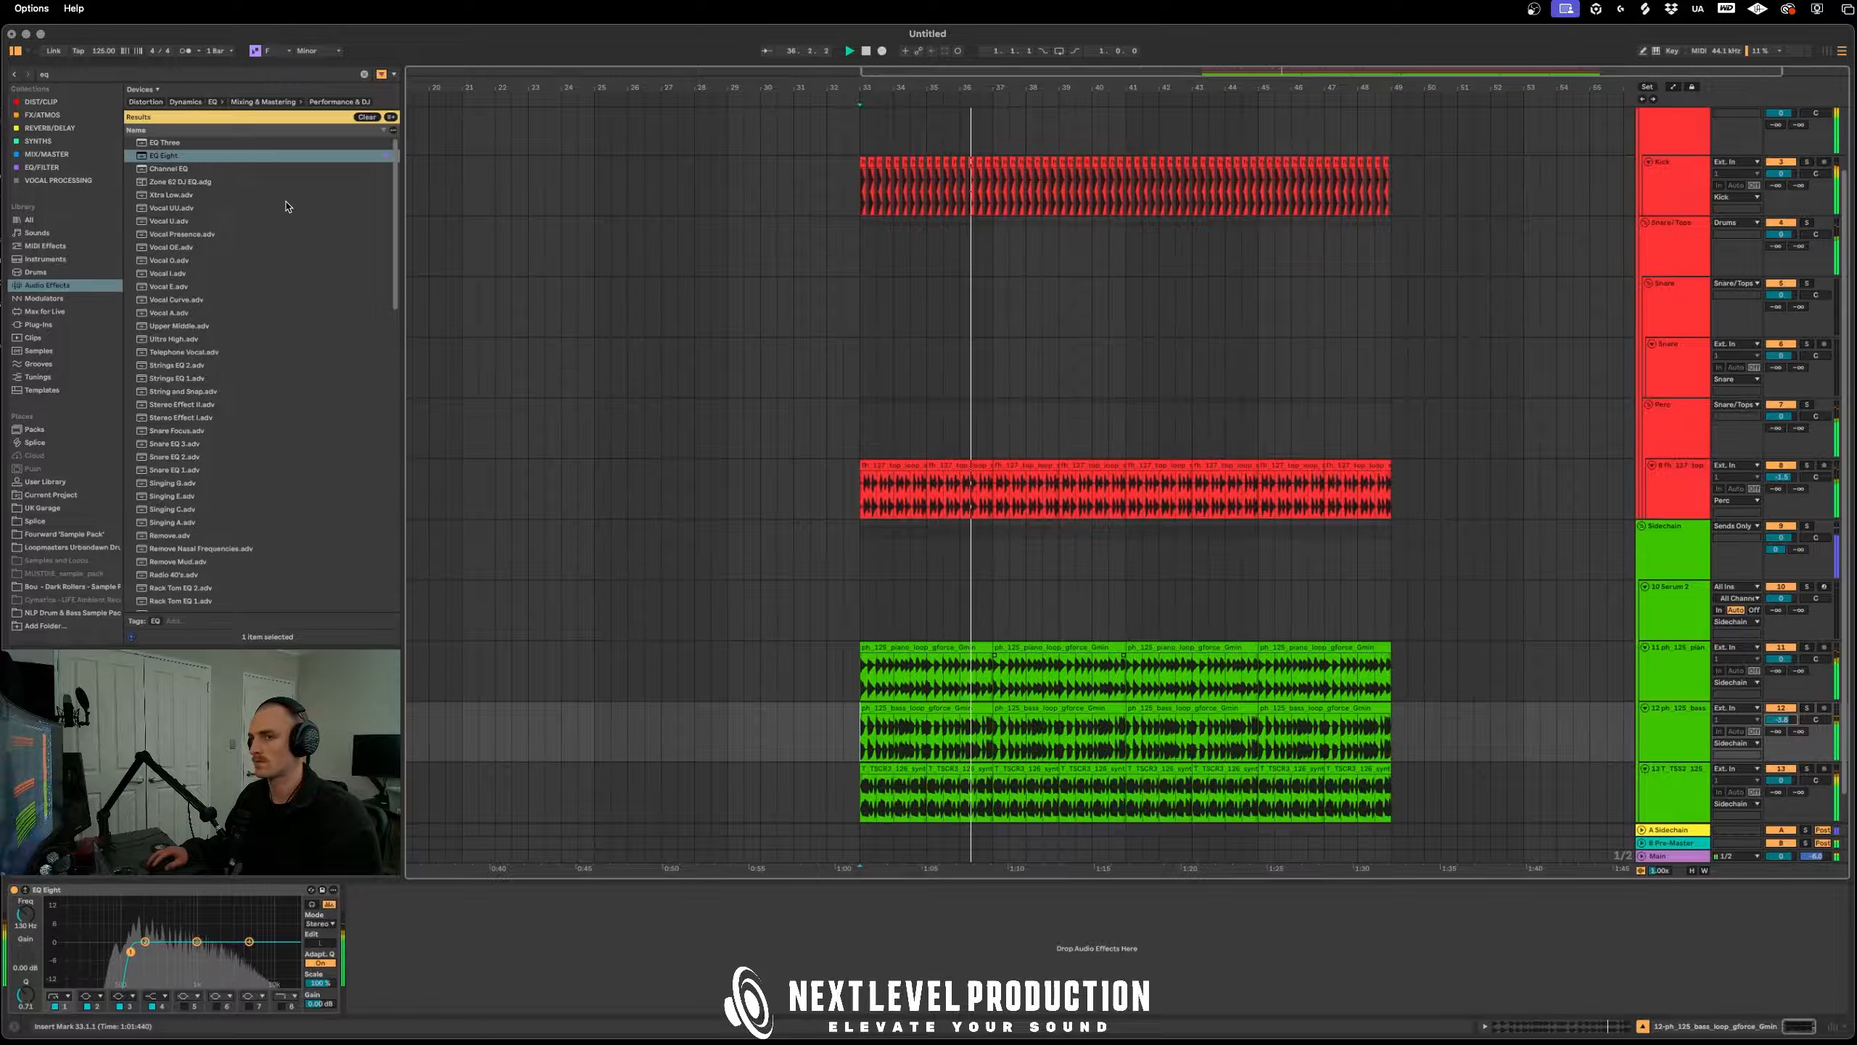
{"action": "left_click", "coordinate": [364, 74]}
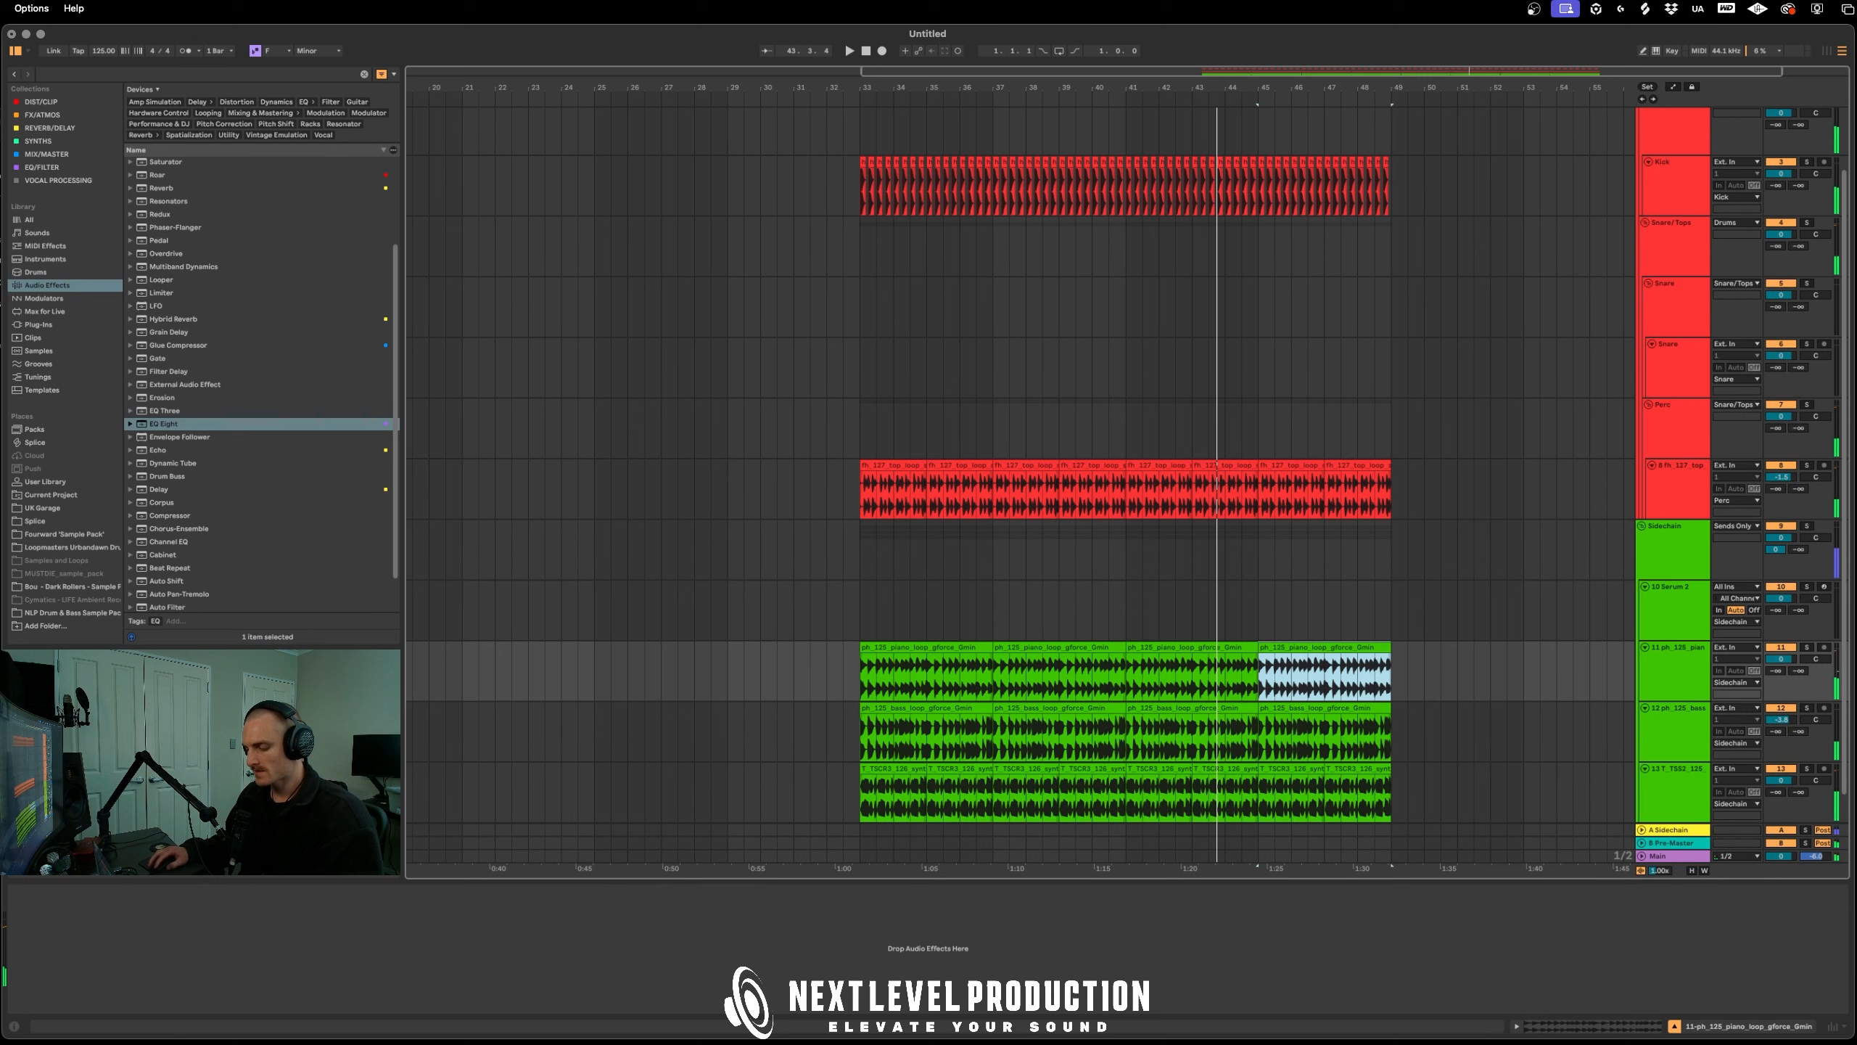
Audition and get ZEN_EMH_126_bass_synth_stel_Gm.wav from Splice, placing it over the beano loop at bar 33 on track 13 in Ableton Live
{"action": "key", "text": "super+Tab"}
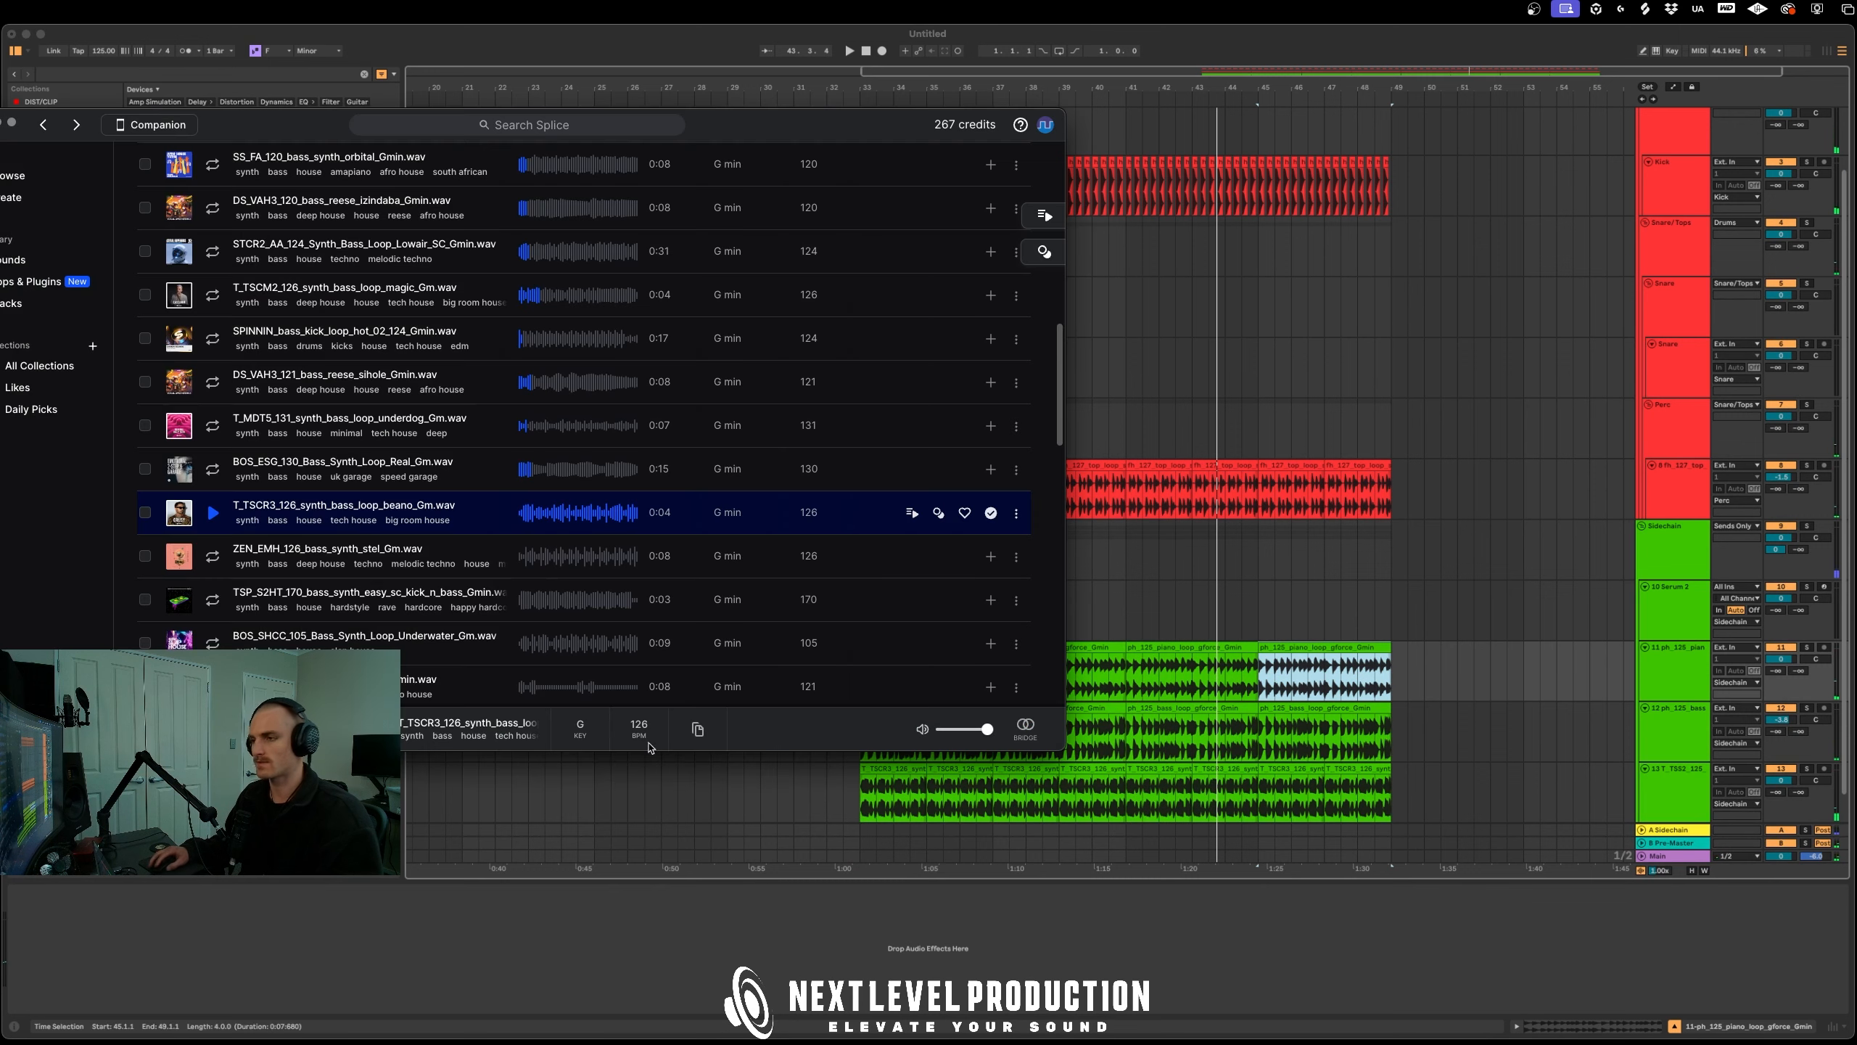
{"action": "left_click", "coordinate": [214, 555]}
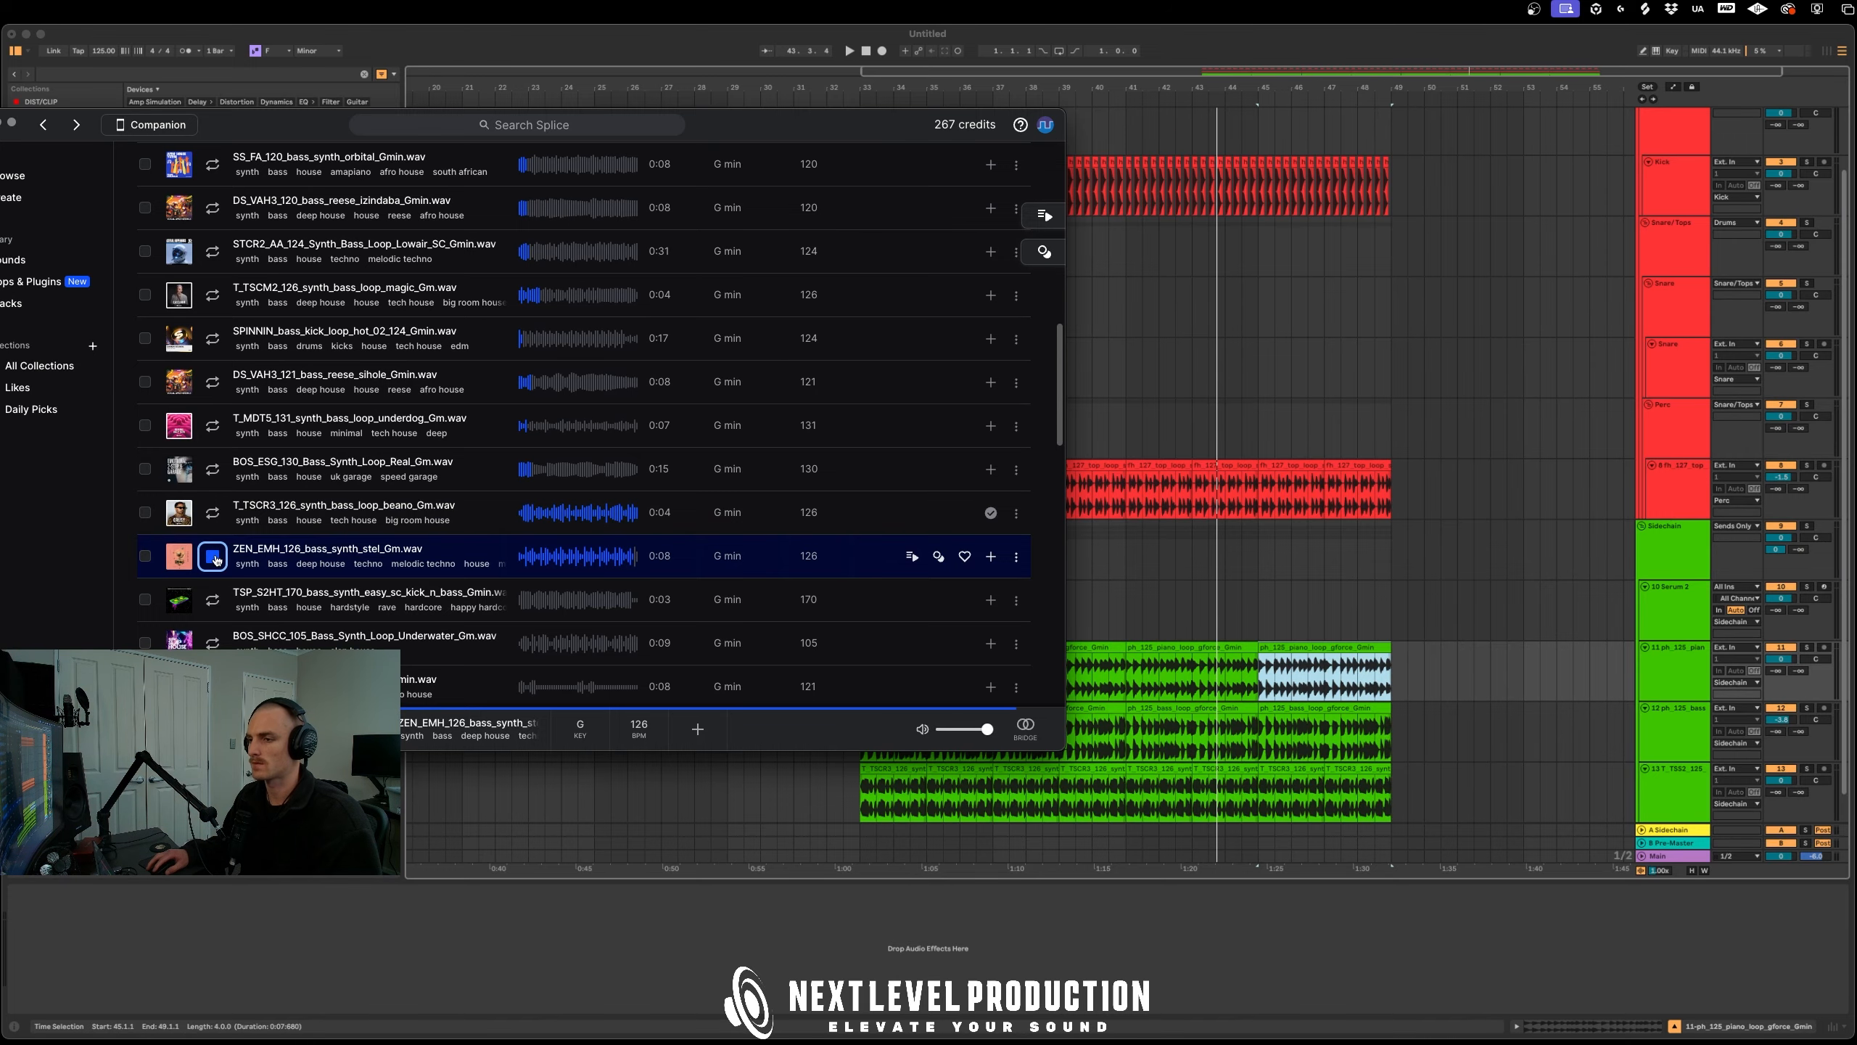
{"action": "left_click", "coordinate": [991, 556]}
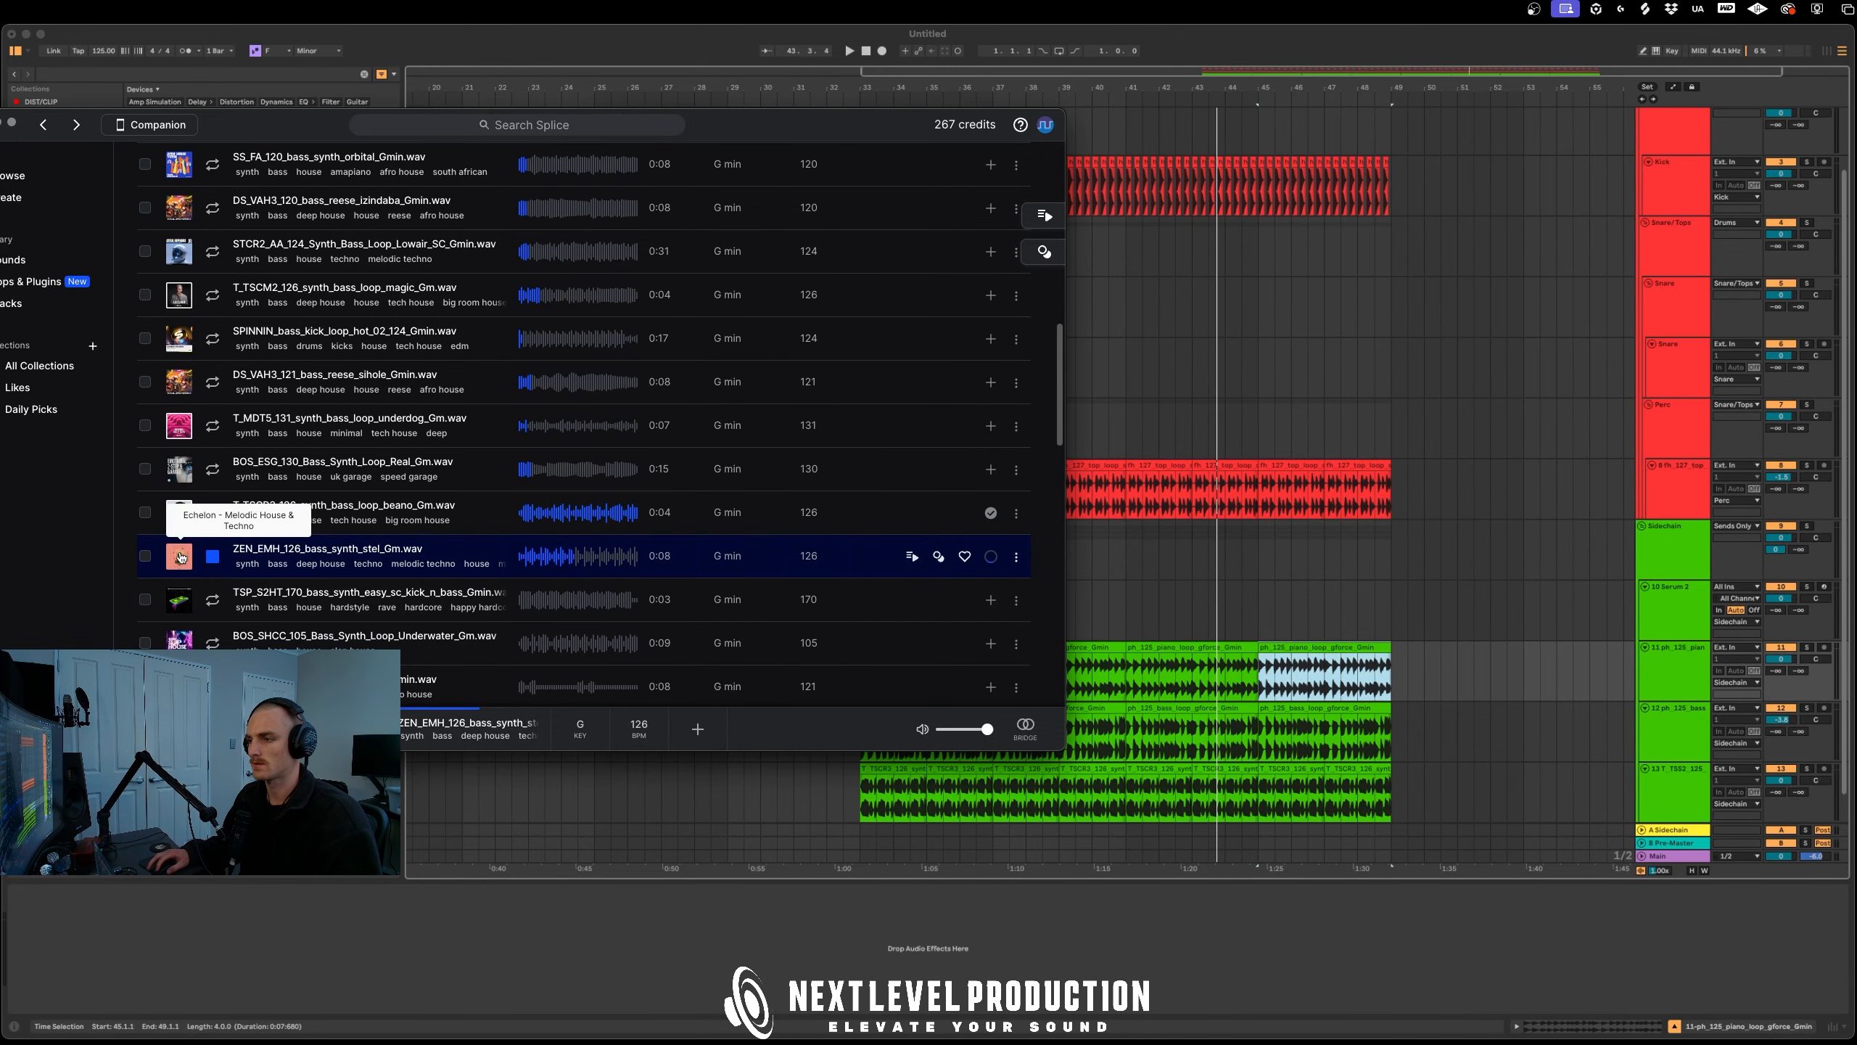
{"action": "left_click_drag", "start_coordinate": [180, 557], "coordinate": [865, 783]}
{"action": "left_click", "coordinate": [866, 784]}
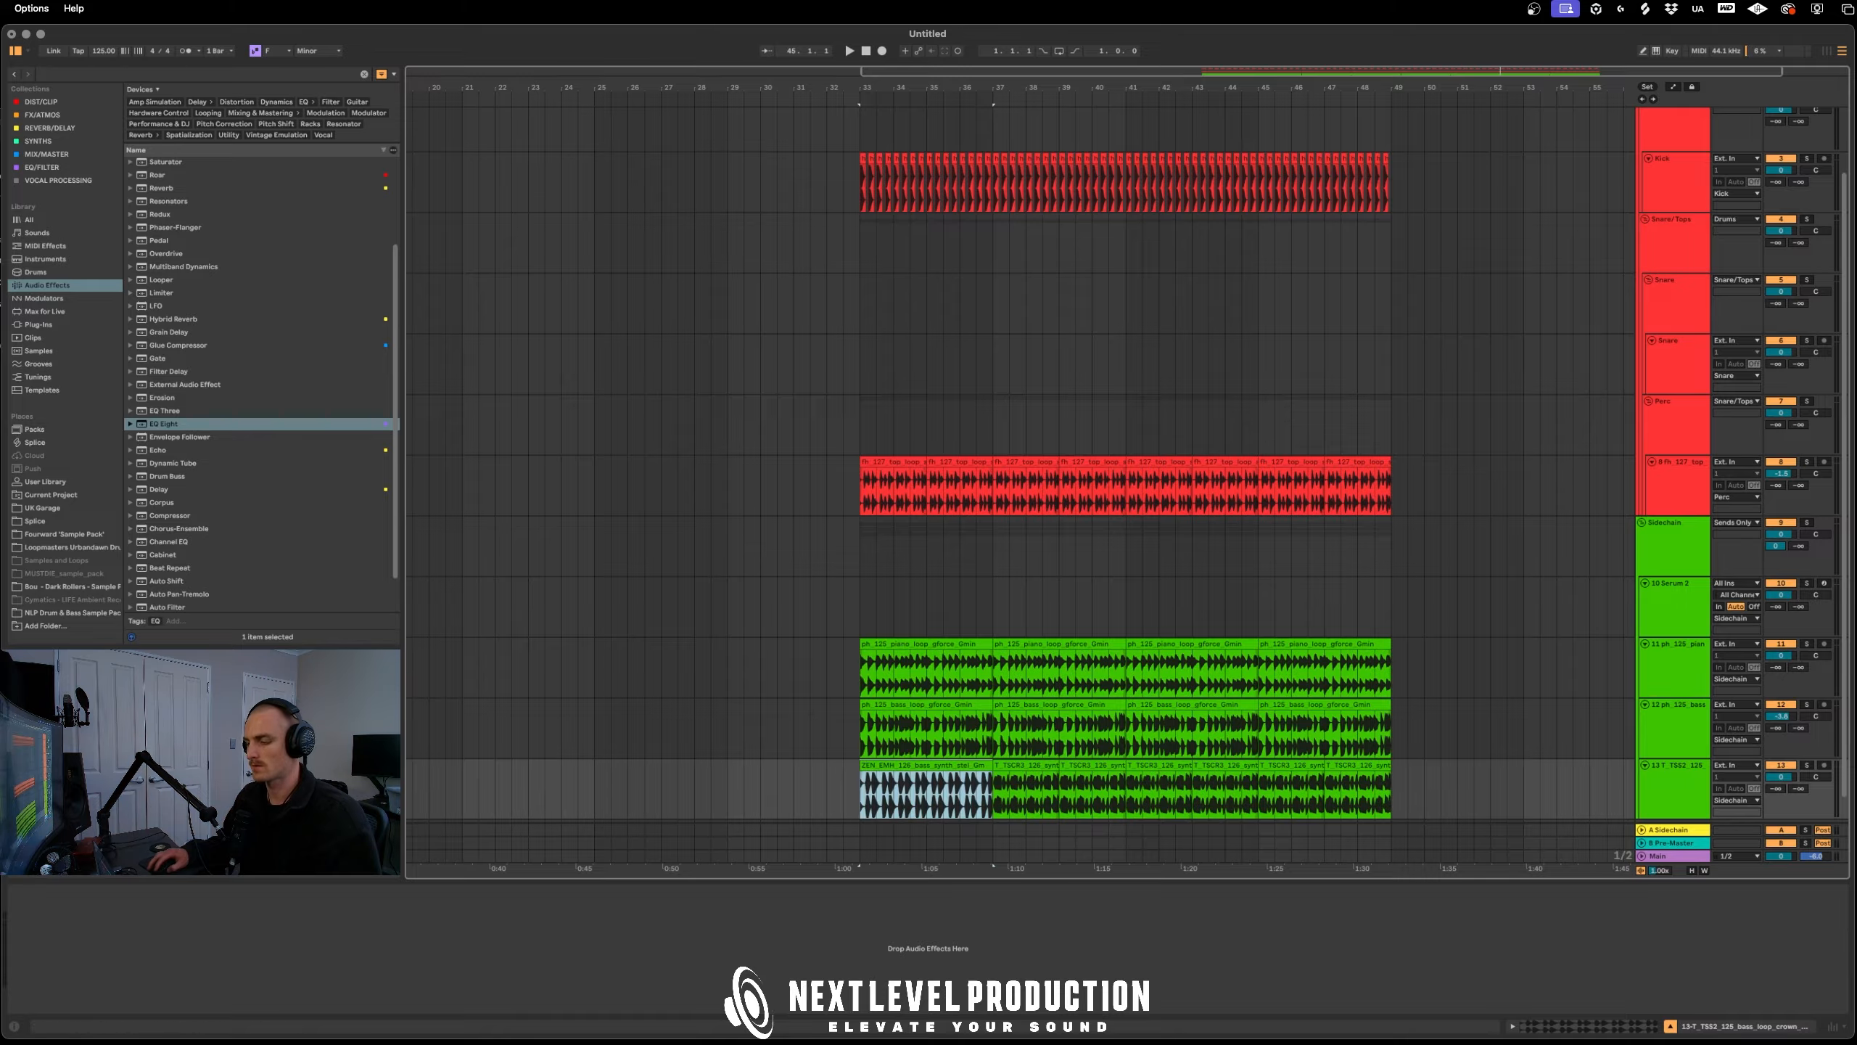
Duplicate the four-bar stel bass loop three times to replace the remaining beano clips up to bar 49
{"action": "key", "text": "super+d"}
{"action": "key", "text": "super+d"}
{"action": "key", "text": "super+d"}
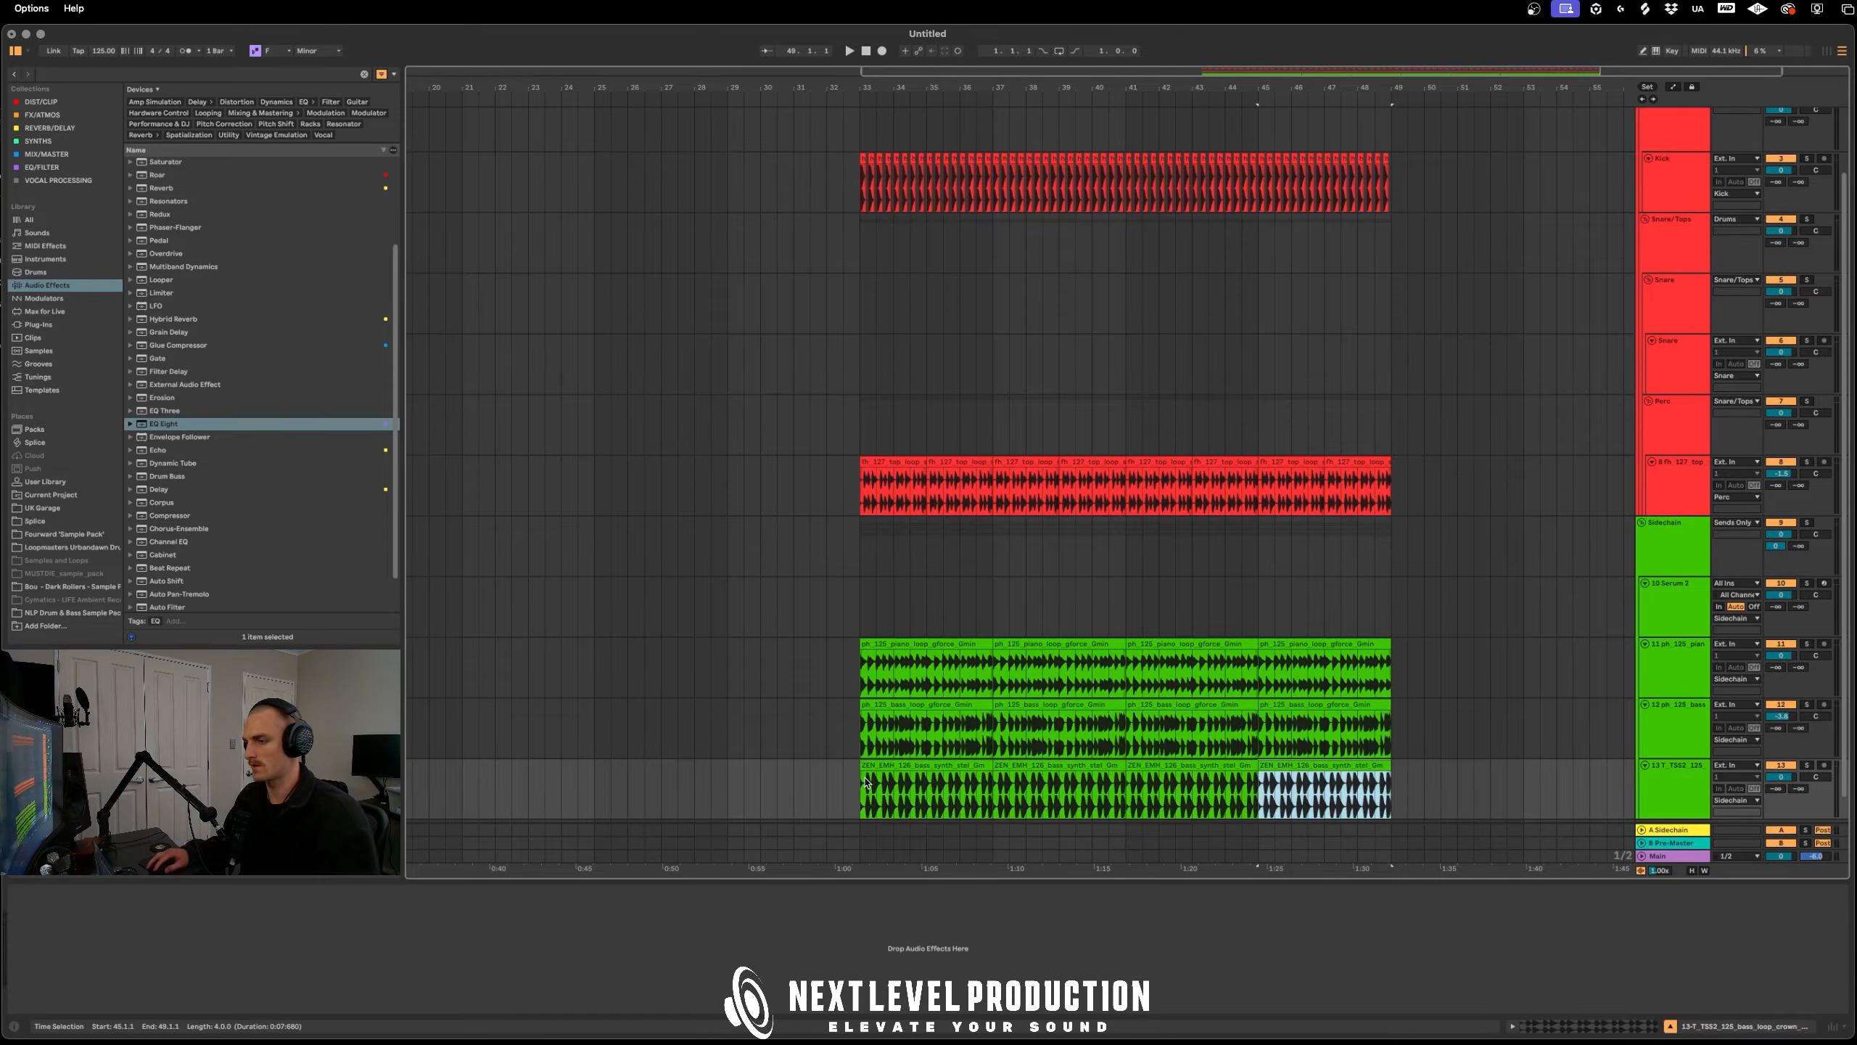
Play the arrangement, select the first stel bass clip and lower the volume of its track
{"action": "key", "text": "space"}
{"action": "left_click", "coordinate": [909, 767]}
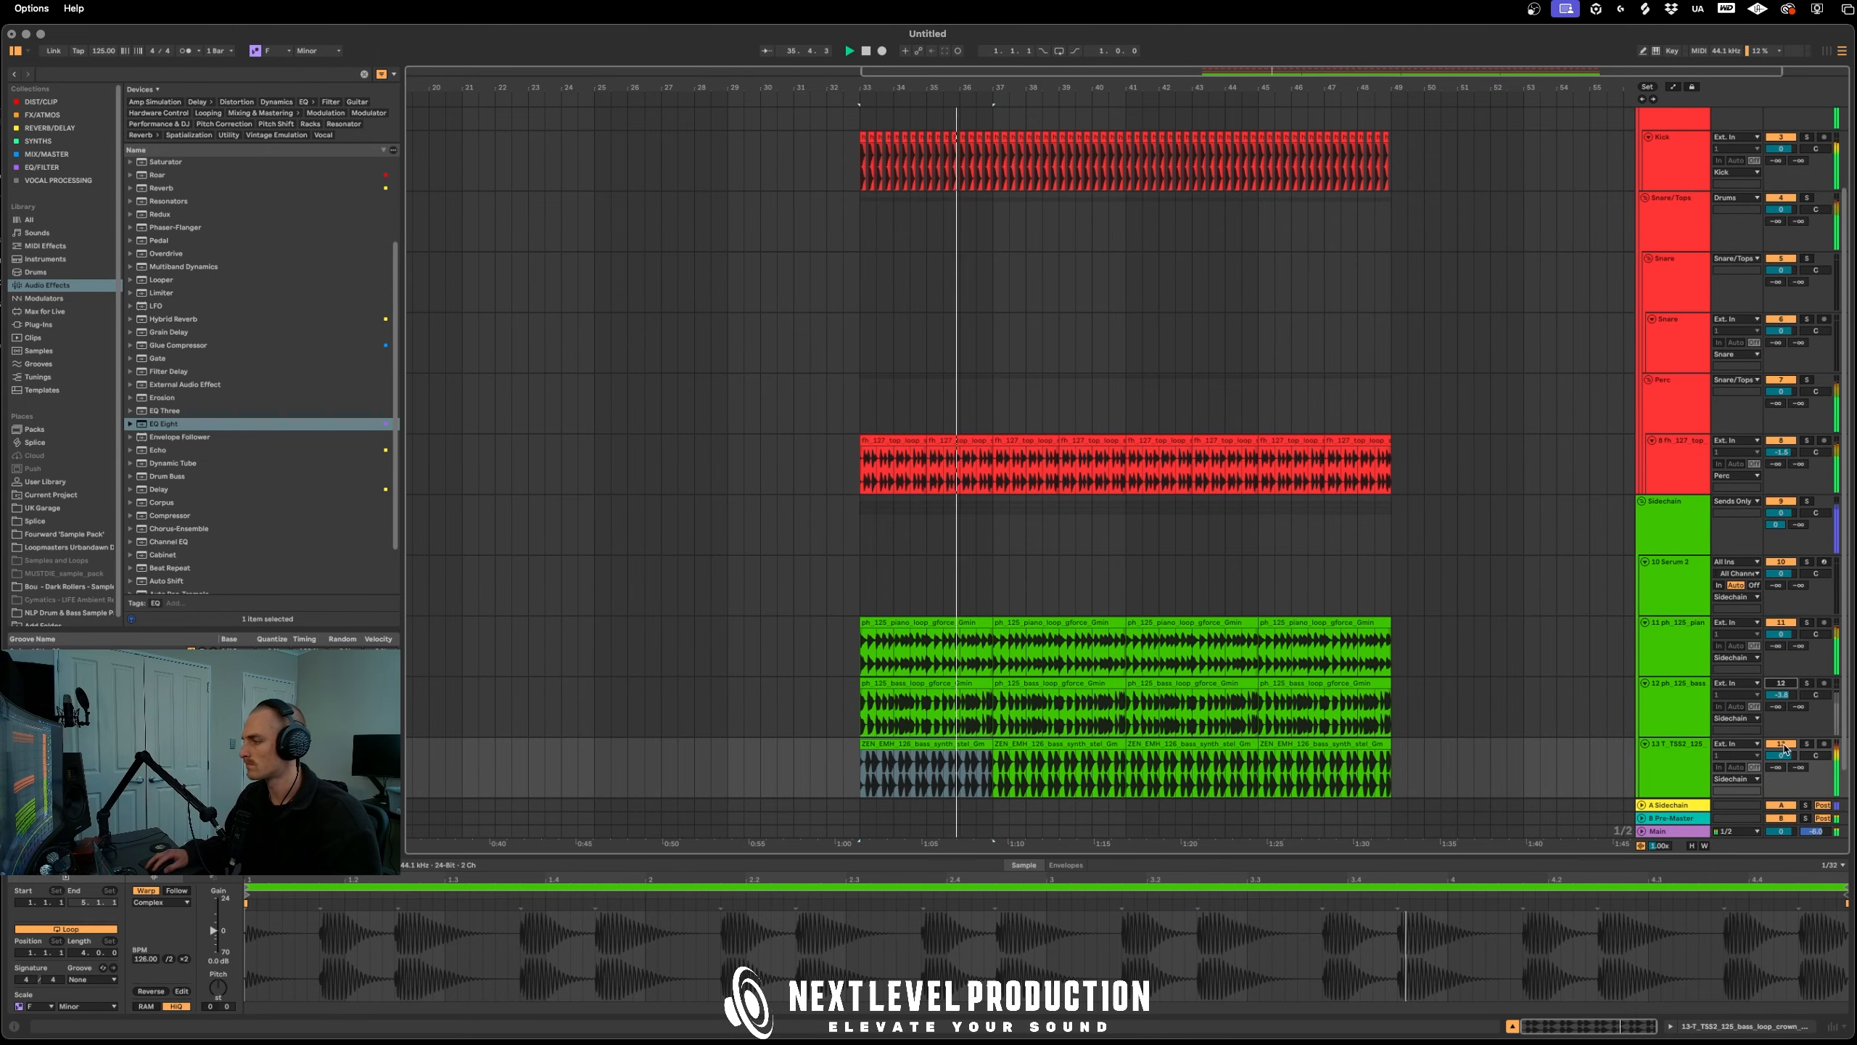
{"action": "left_click_drag", "start_coordinate": [1781, 756], "coordinate": [1787, 771]}
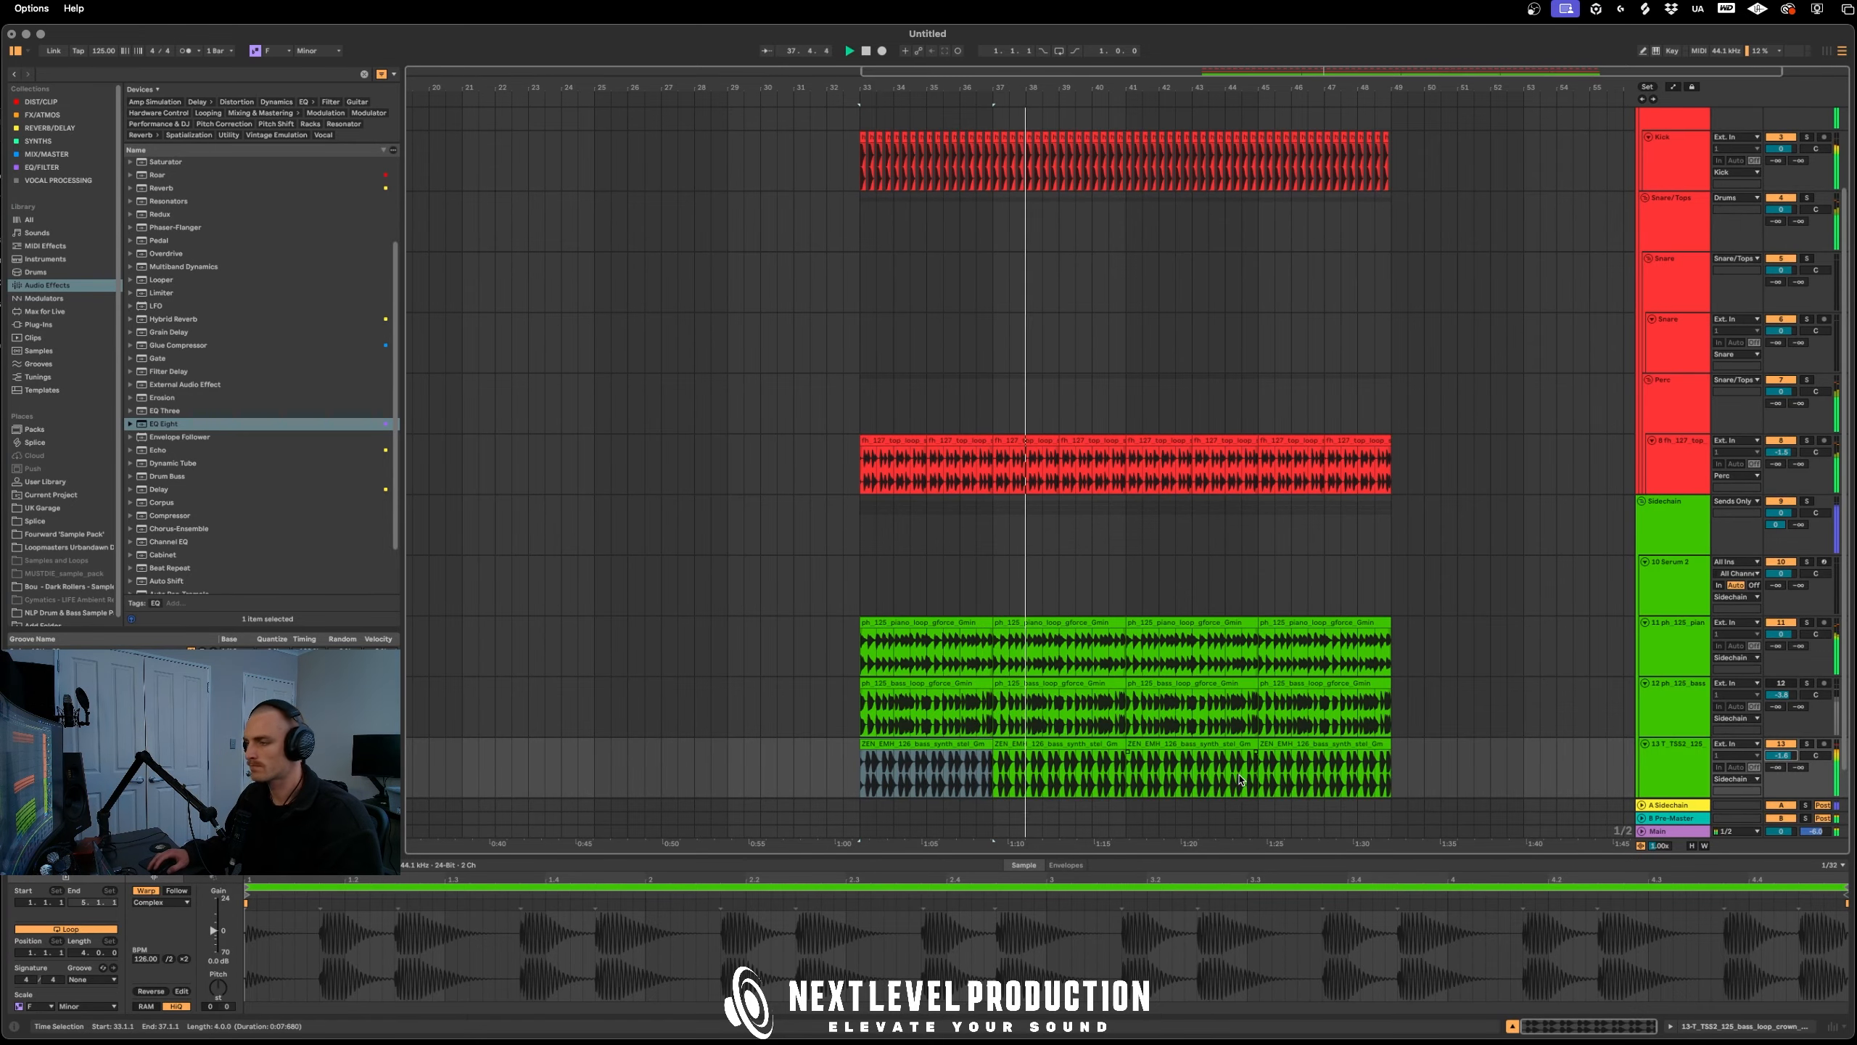
{"action": "scroll", "coordinate": [1286, 763], "scroll_direction": "down", "scroll_amount": 3}
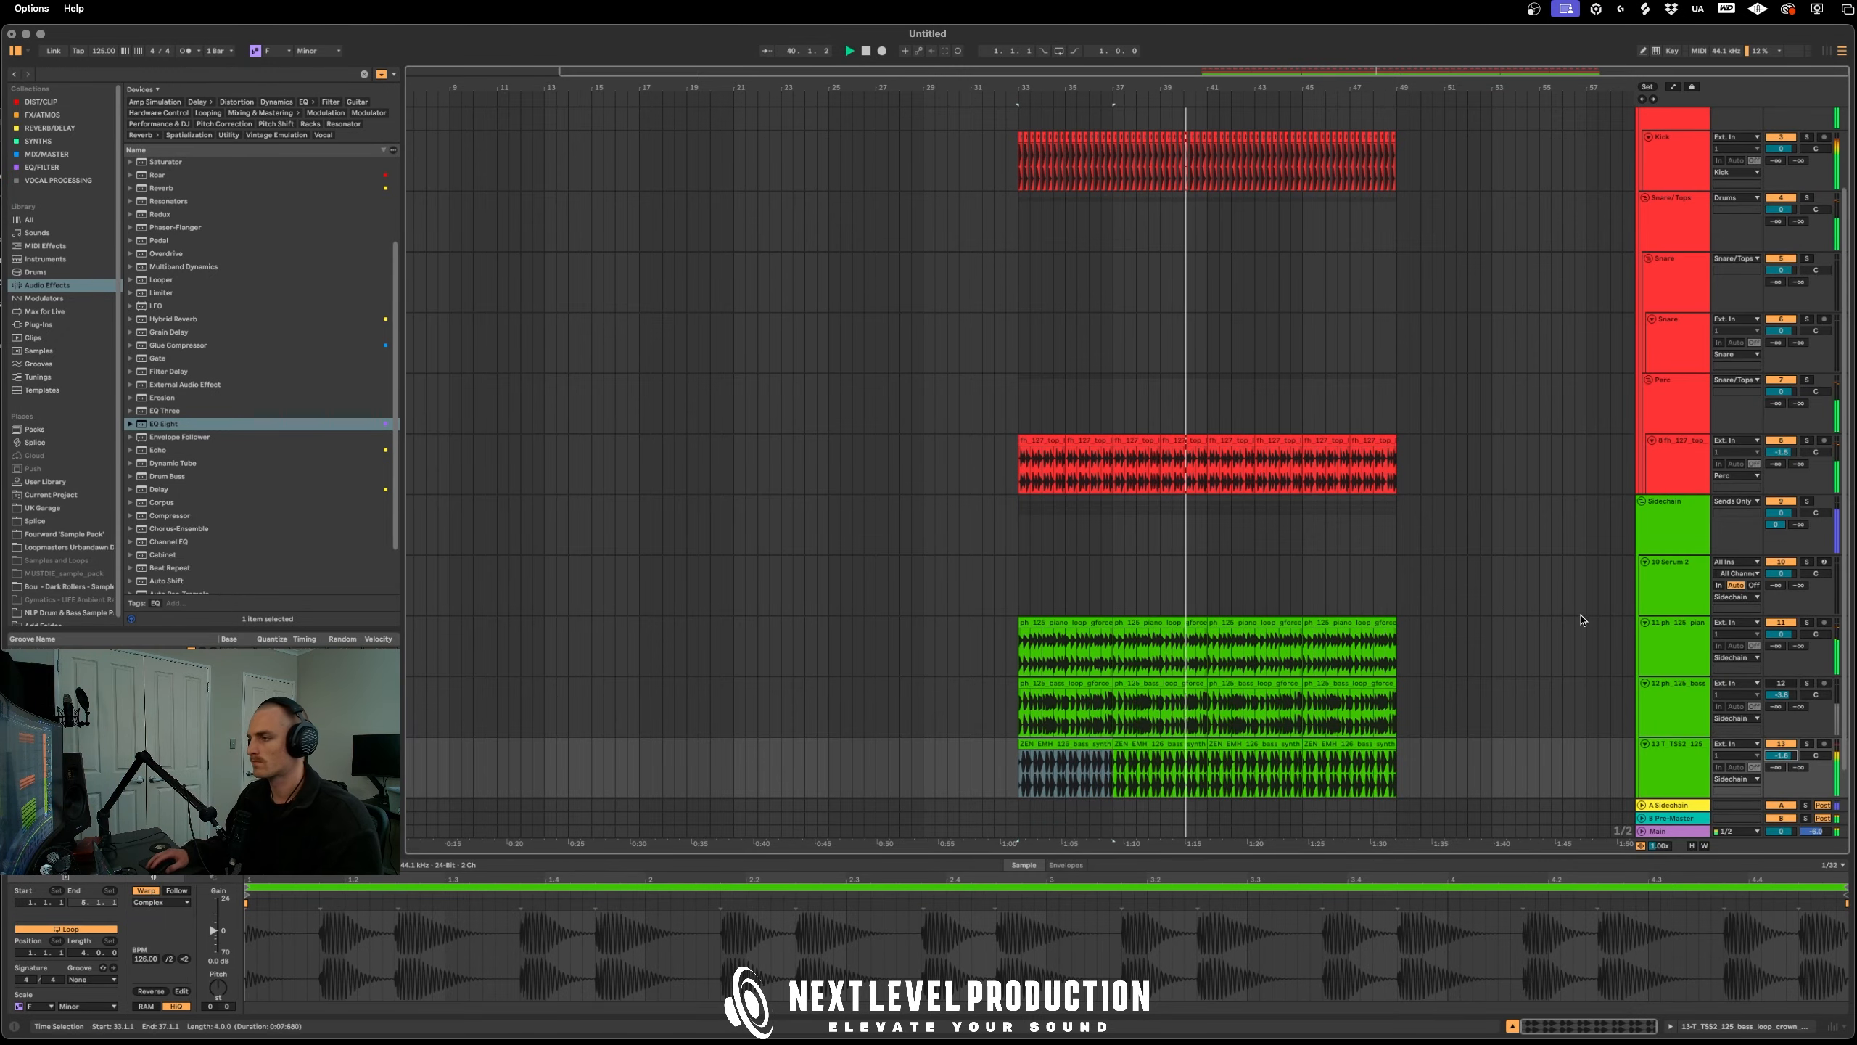
Listen to the drums, piano and layered bass loops playing together, and stop playback
{"action": "left_click", "coordinate": [1675, 452]}
{"action": "left_click", "coordinate": [1673, 404]}
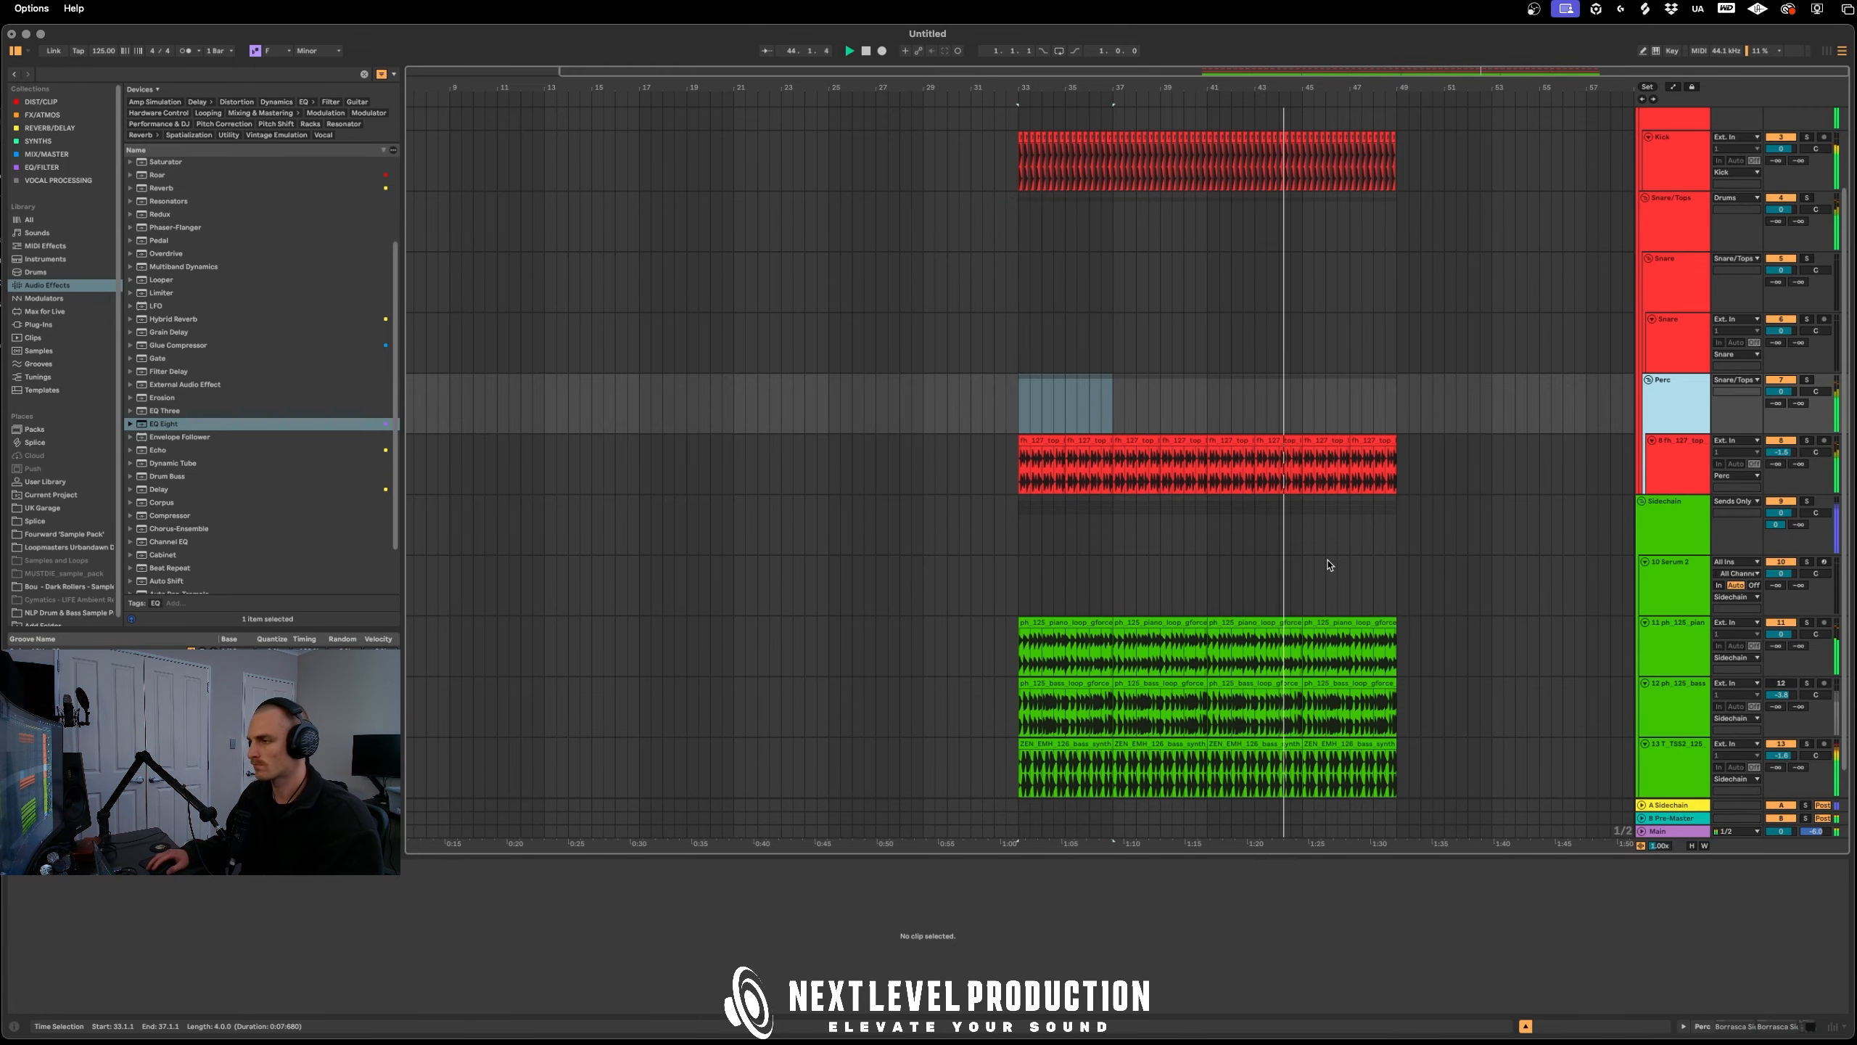
{"action": "left_click", "coordinate": [1206, 593]}
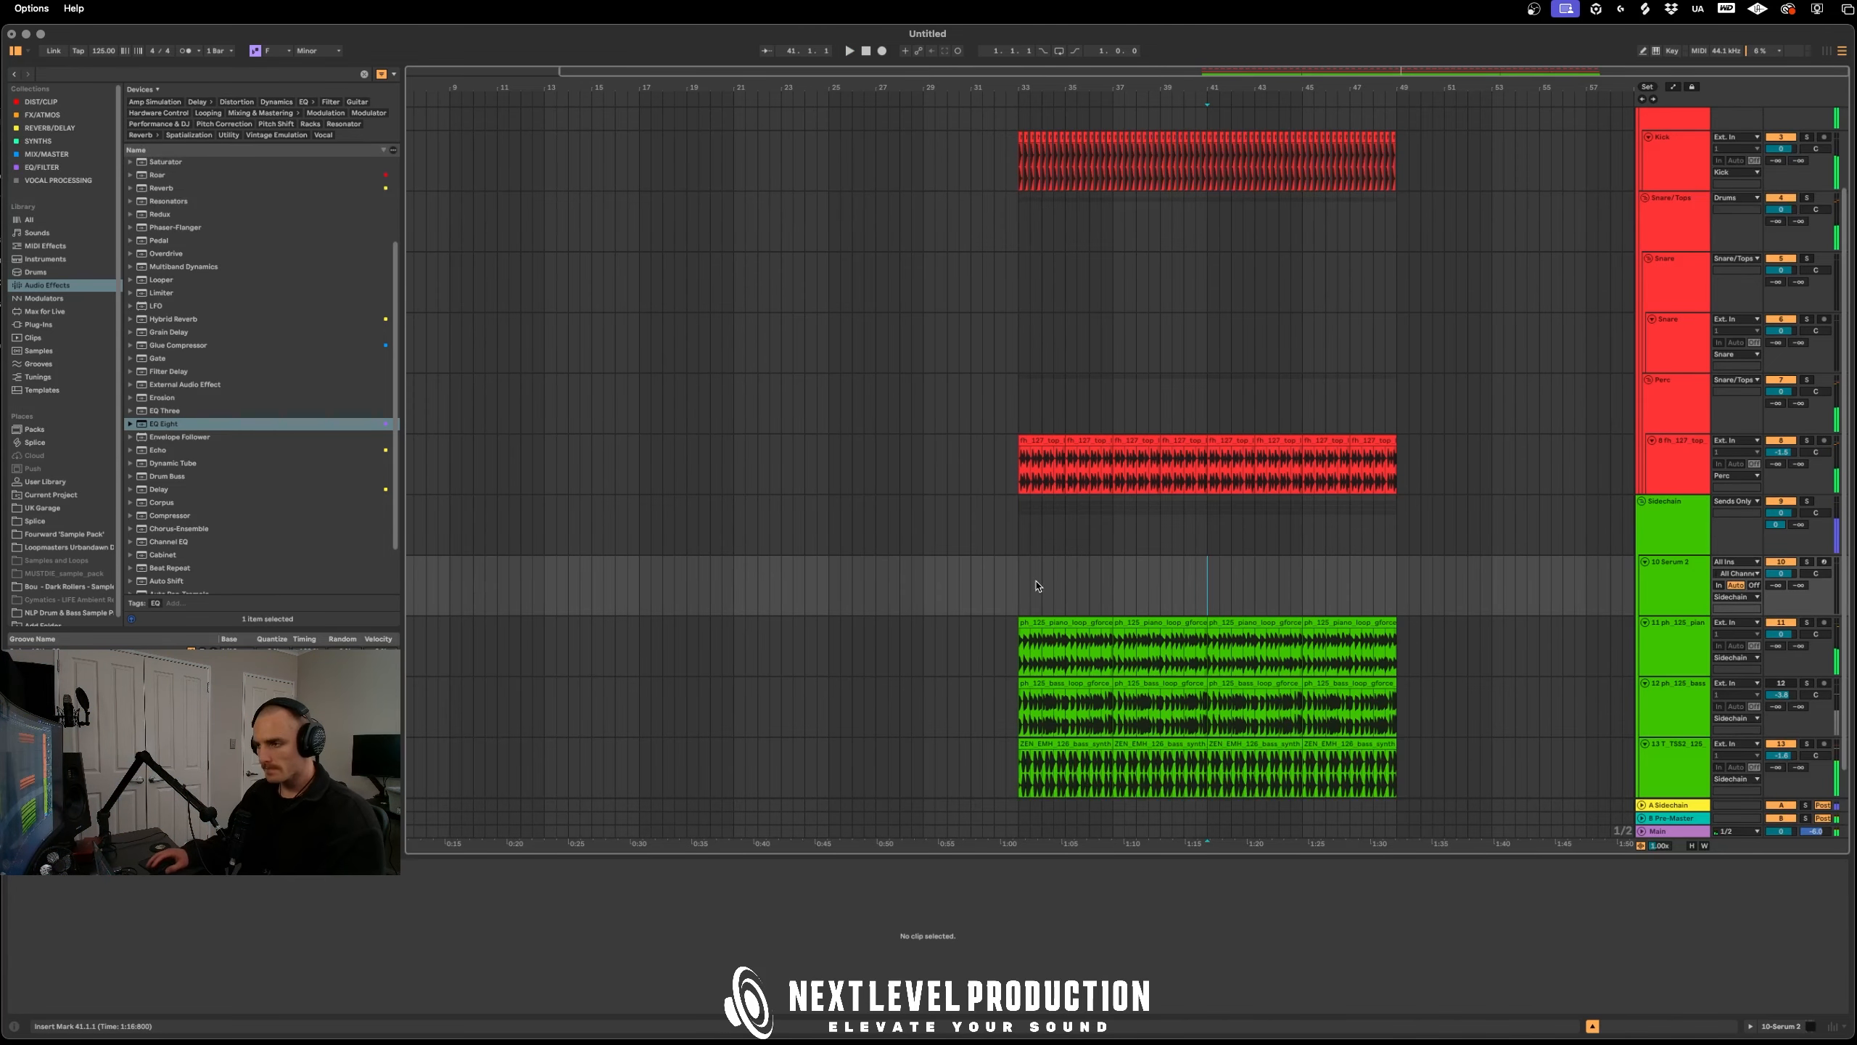
{"action": "key", "text": "space"}
Copy the first four-bar piano clip to bar 17 and duplicate it to fill the piano track up to bar 33
{"action": "scroll", "coordinate": [940, 575], "scroll_direction": "down", "scroll_amount": 2}
{"action": "scroll", "coordinate": [925, 571], "scroll_direction": "down", "scroll_amount": 1}
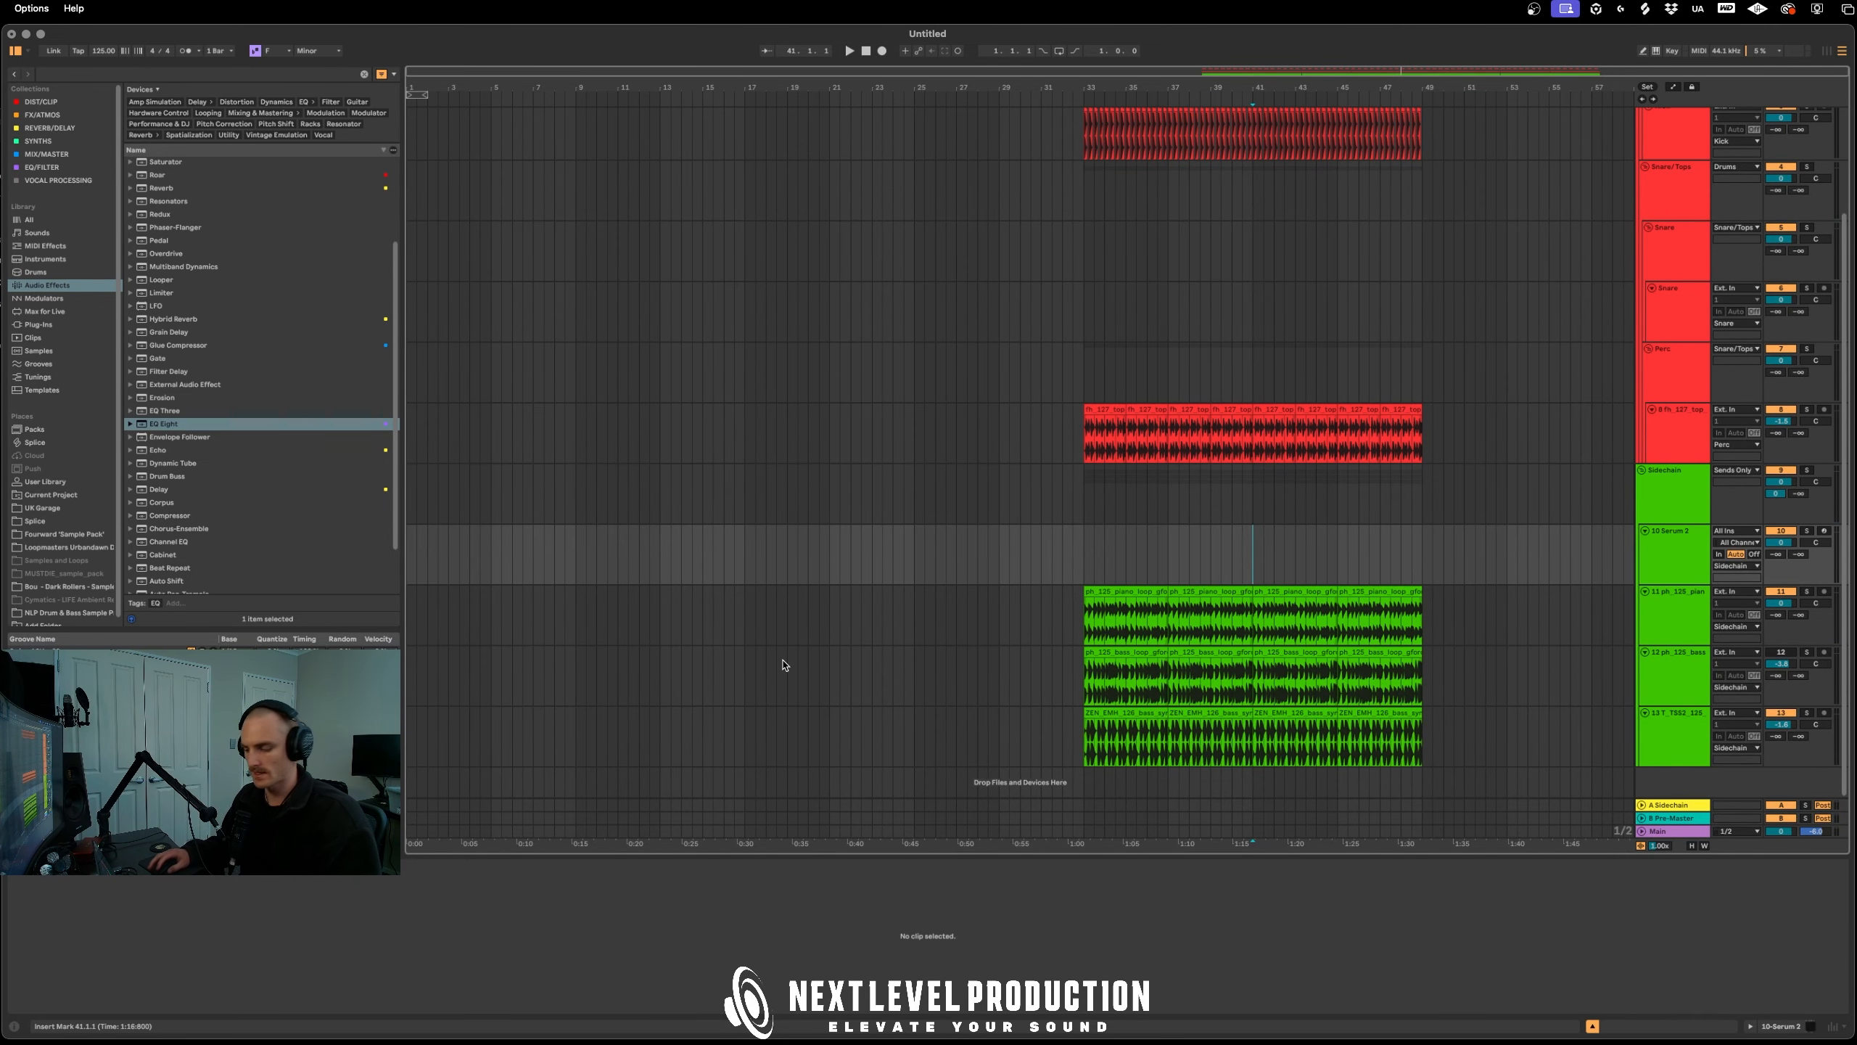
{"action": "left_click", "coordinate": [1130, 610]}
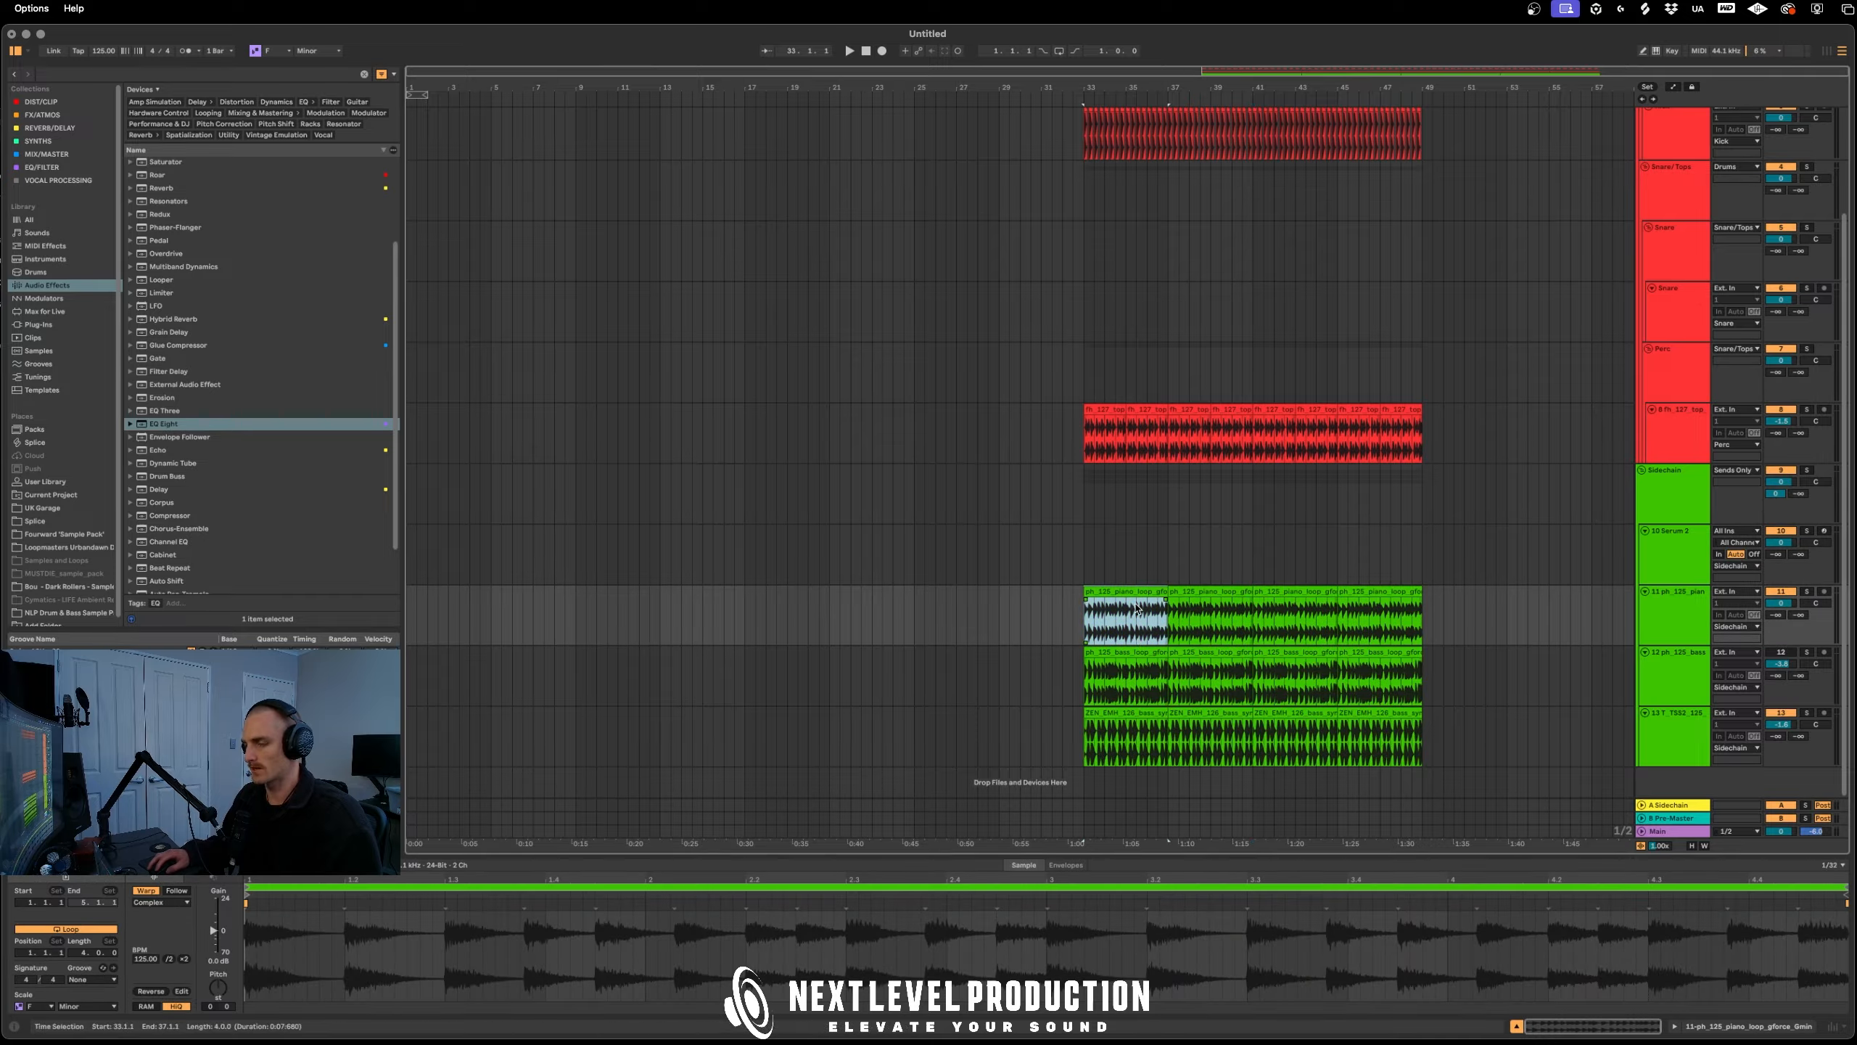
{"action": "left_click_drag", "start_coordinate": [1133, 594], "coordinate": [795, 594]}
{"action": "key", "text": "ctrl+d"}
{"action": "key", "text": "ctrl+d"}
{"action": "key", "text": "ctrl+d"}
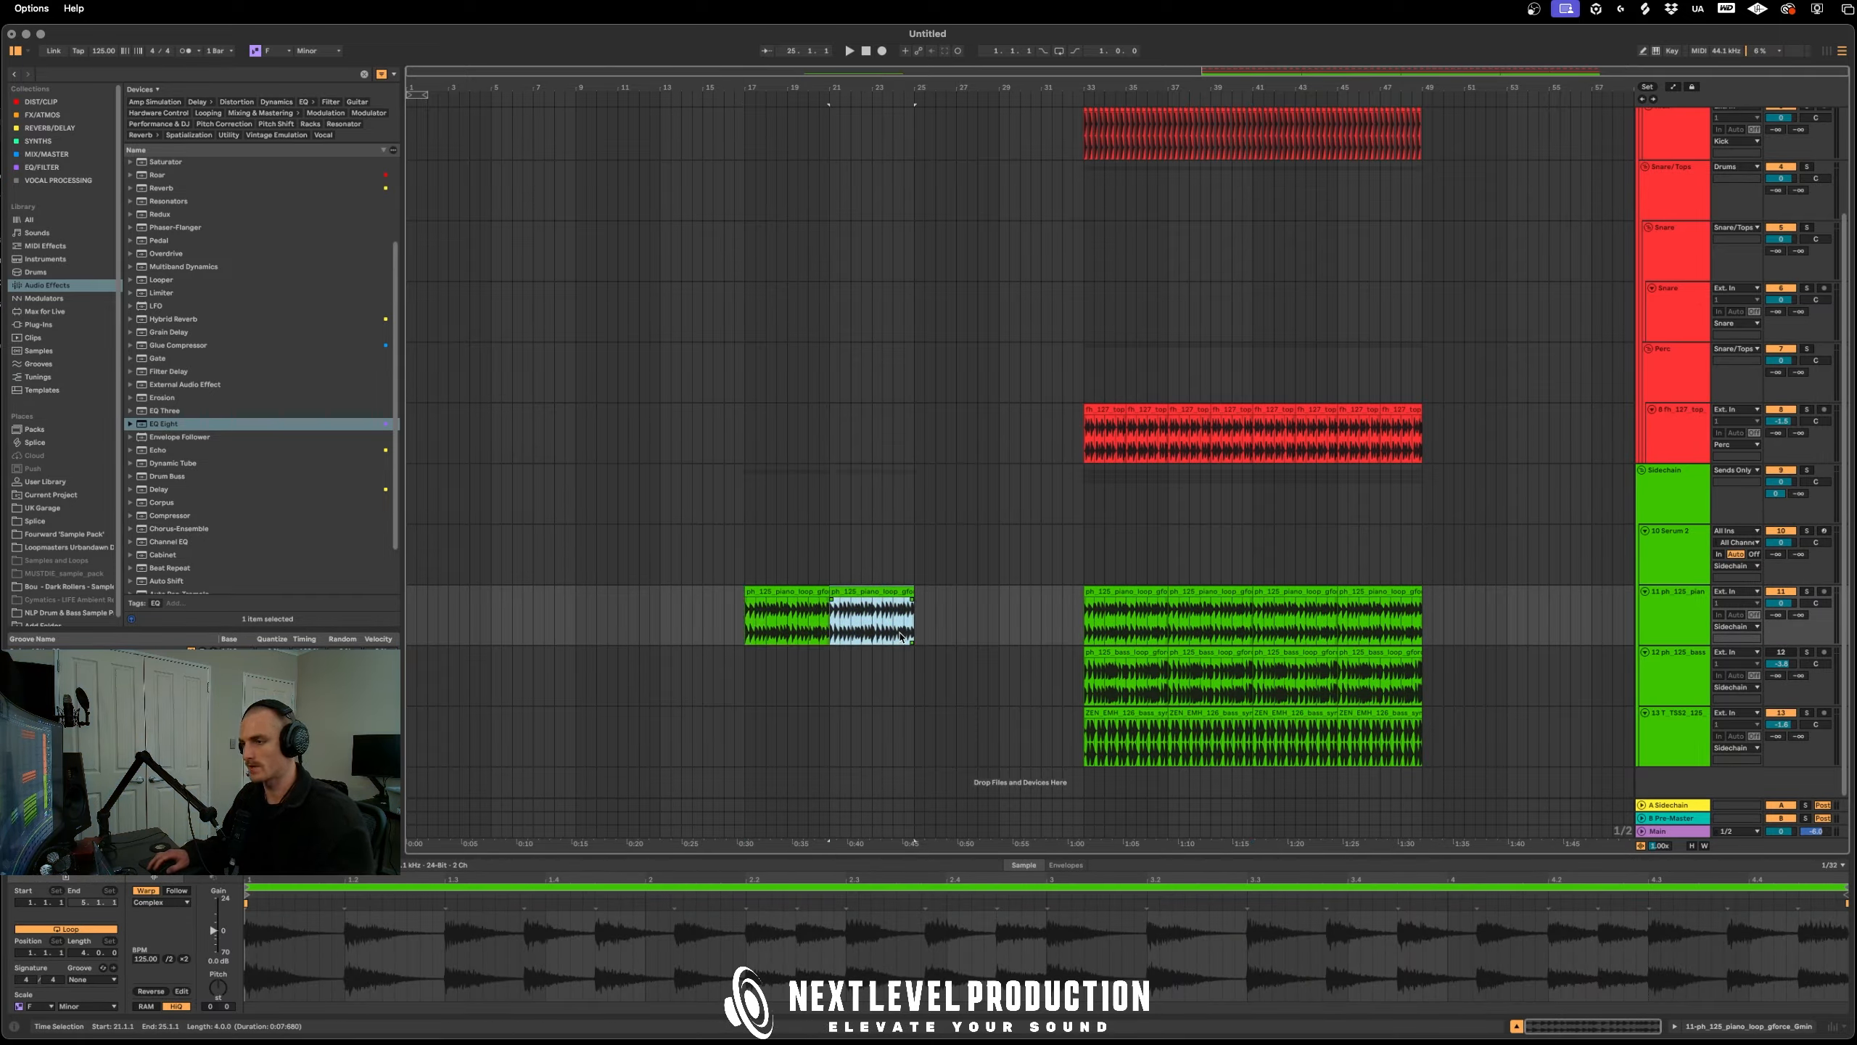
{"action": "left_click", "coordinate": [956, 662]}
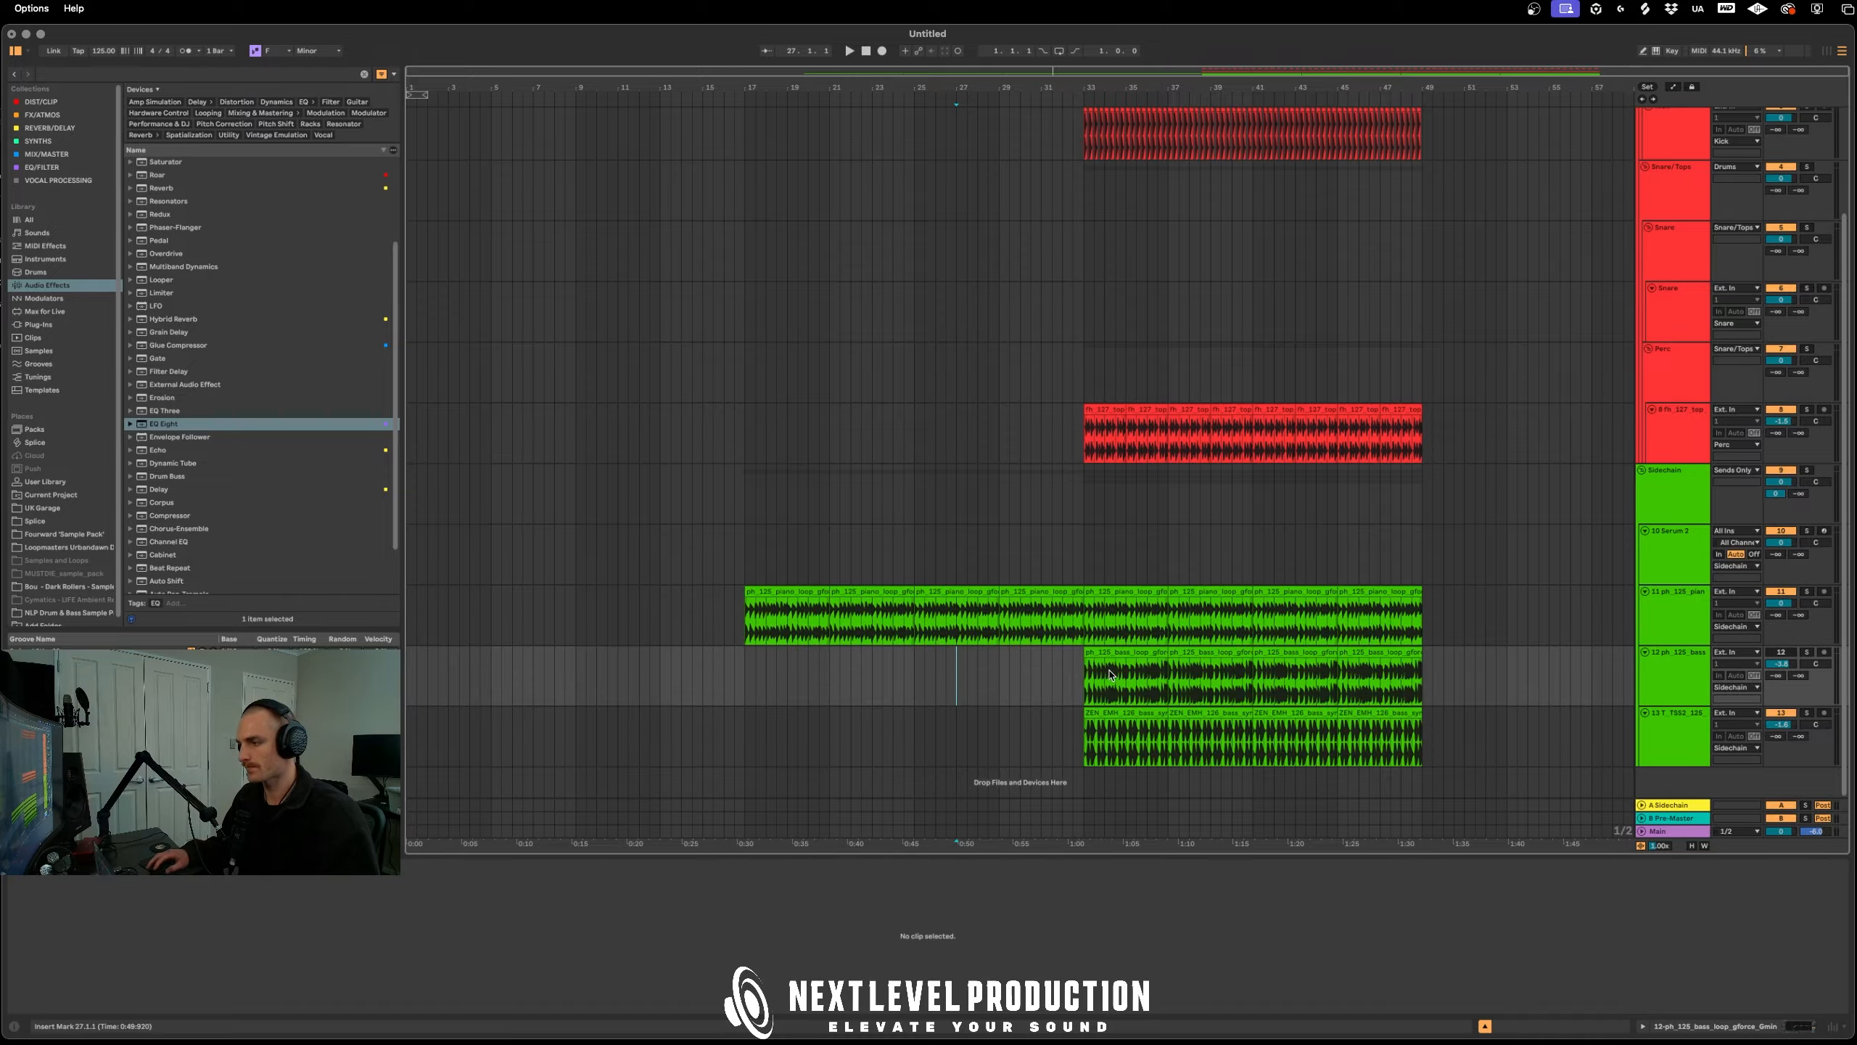
{"action": "left_click", "coordinate": [1137, 662]}
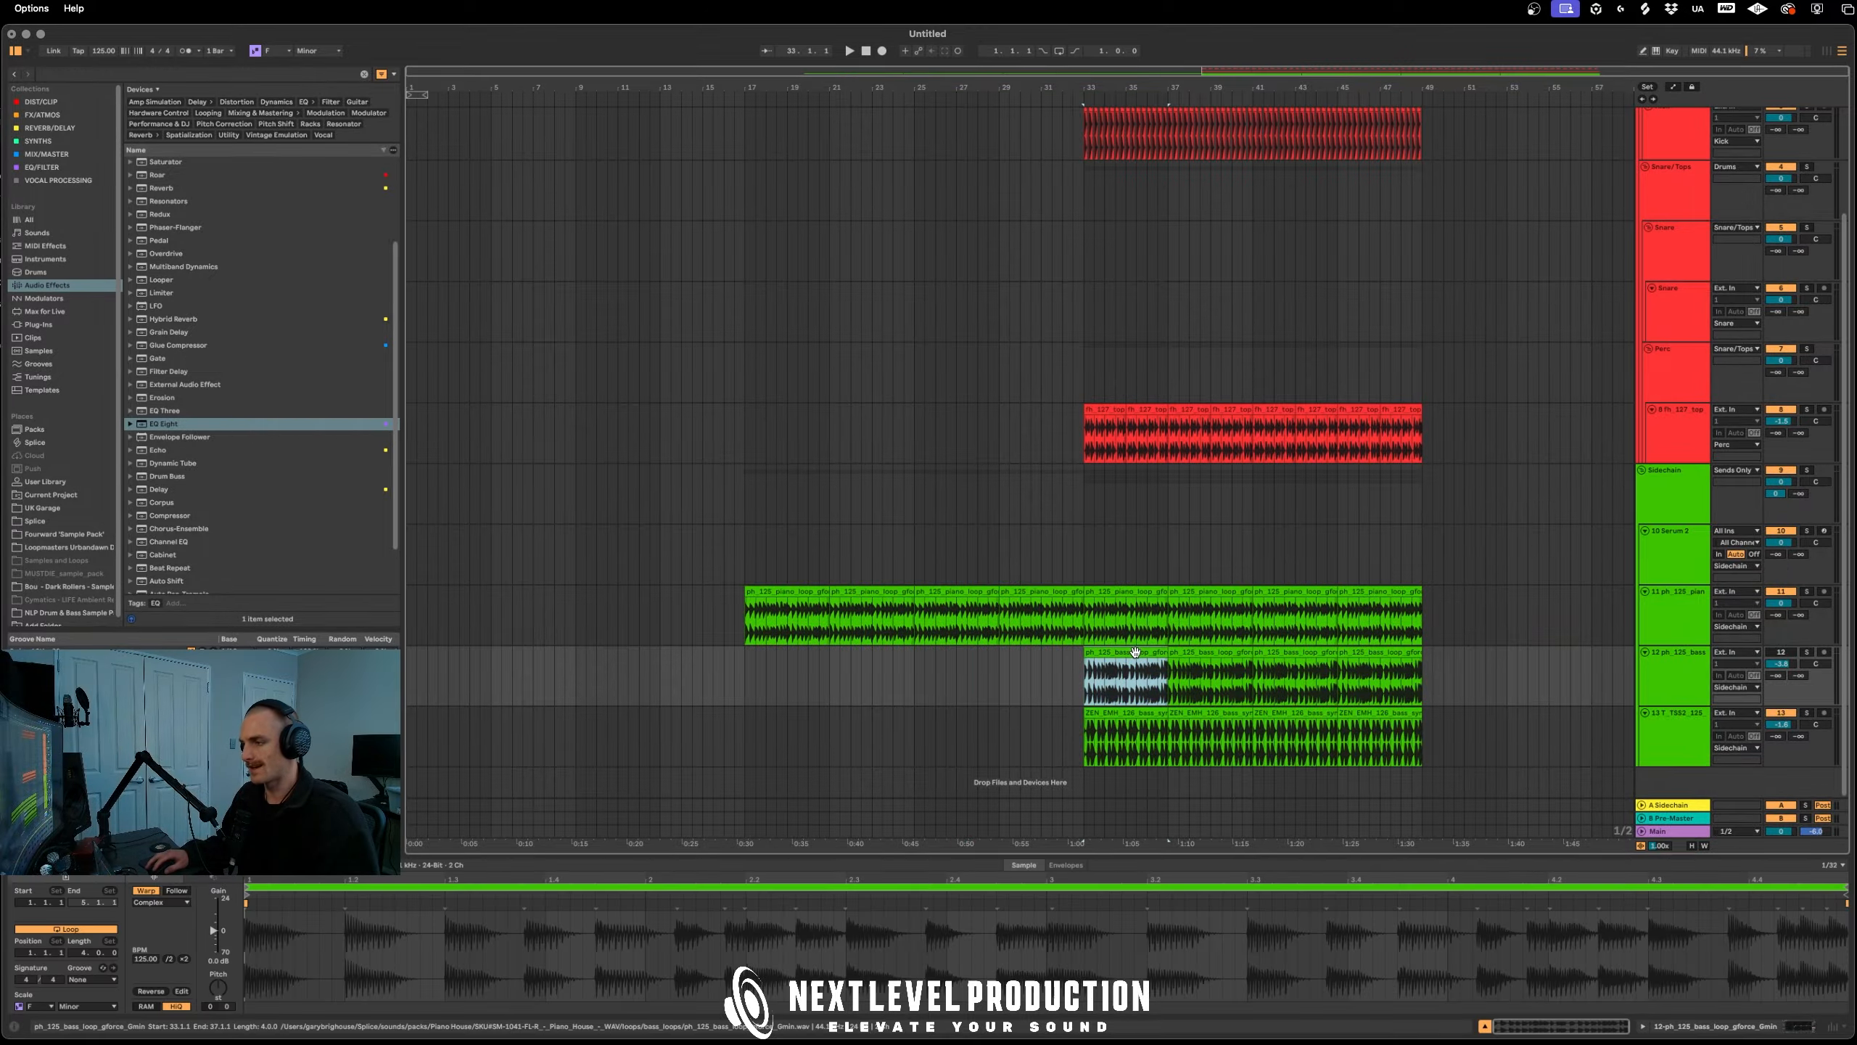
{"action": "left_click", "coordinate": [787, 680]}
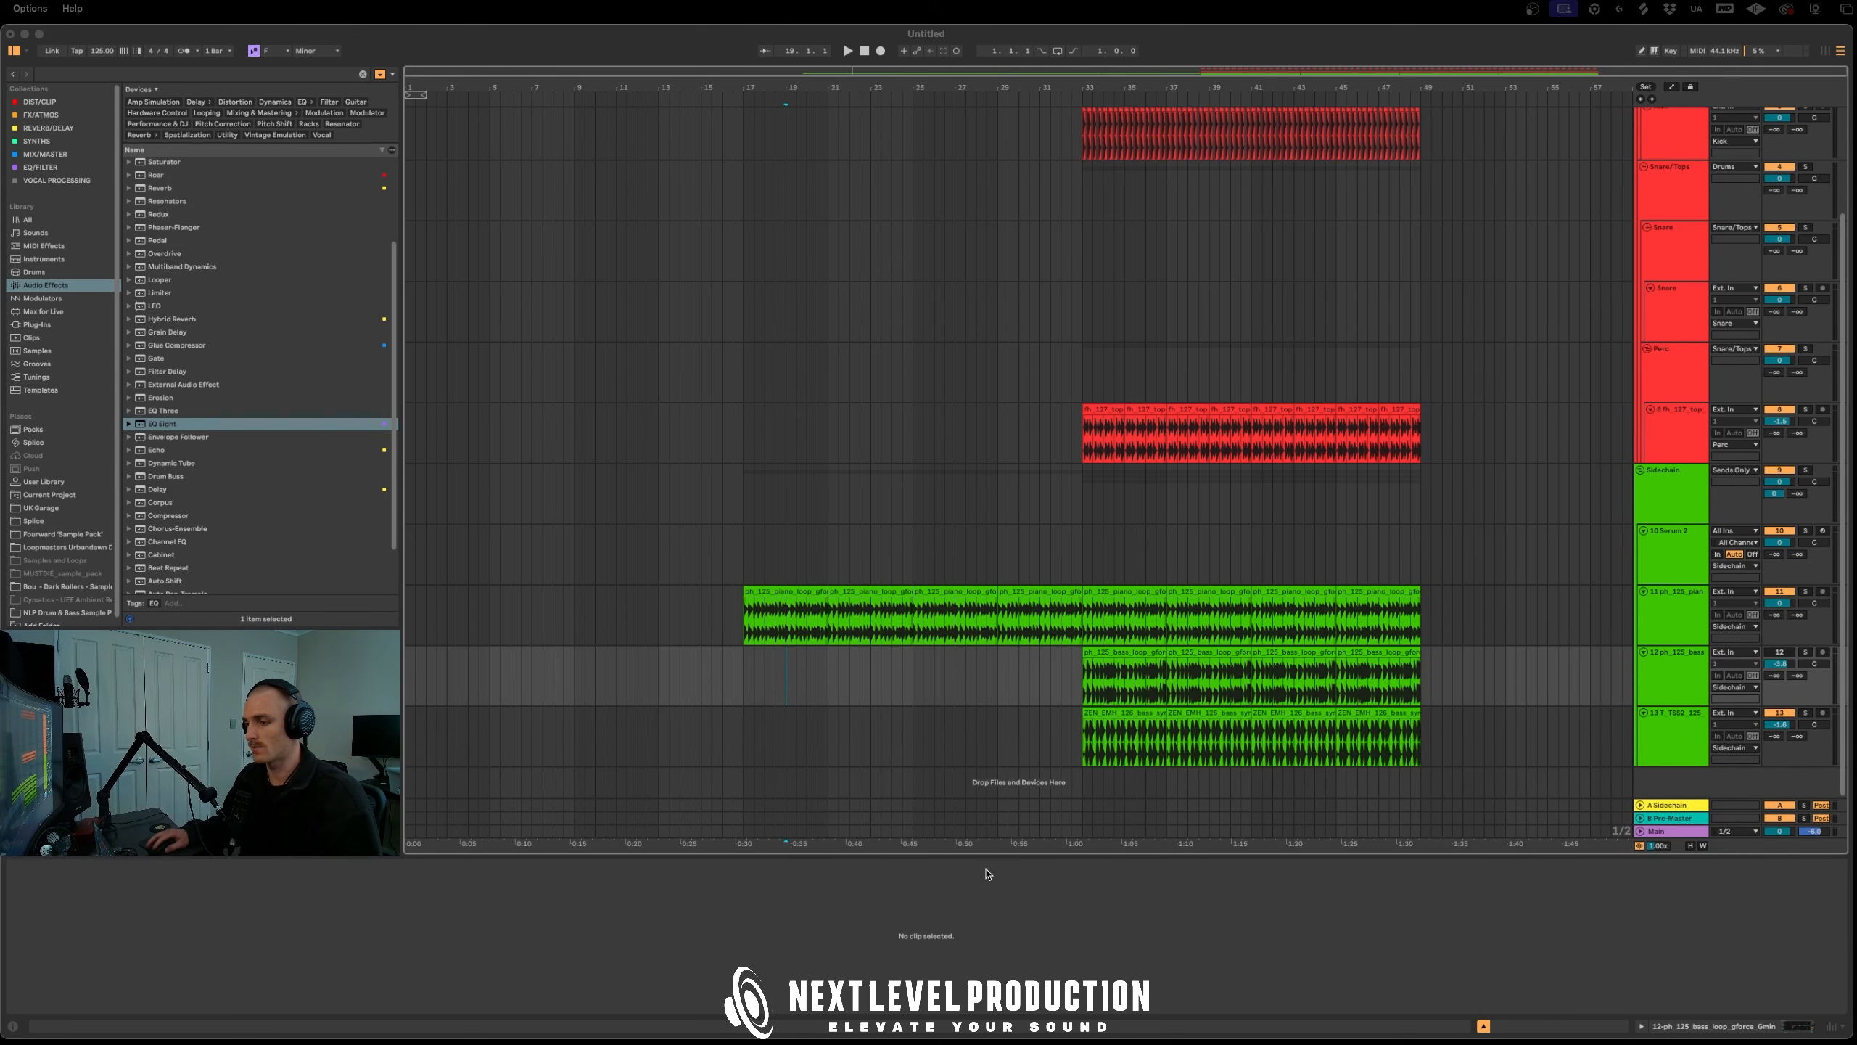
Switch to Splice and open the Risers samples within the FX instrument category
{"action": "key", "text": "super+Tab"}
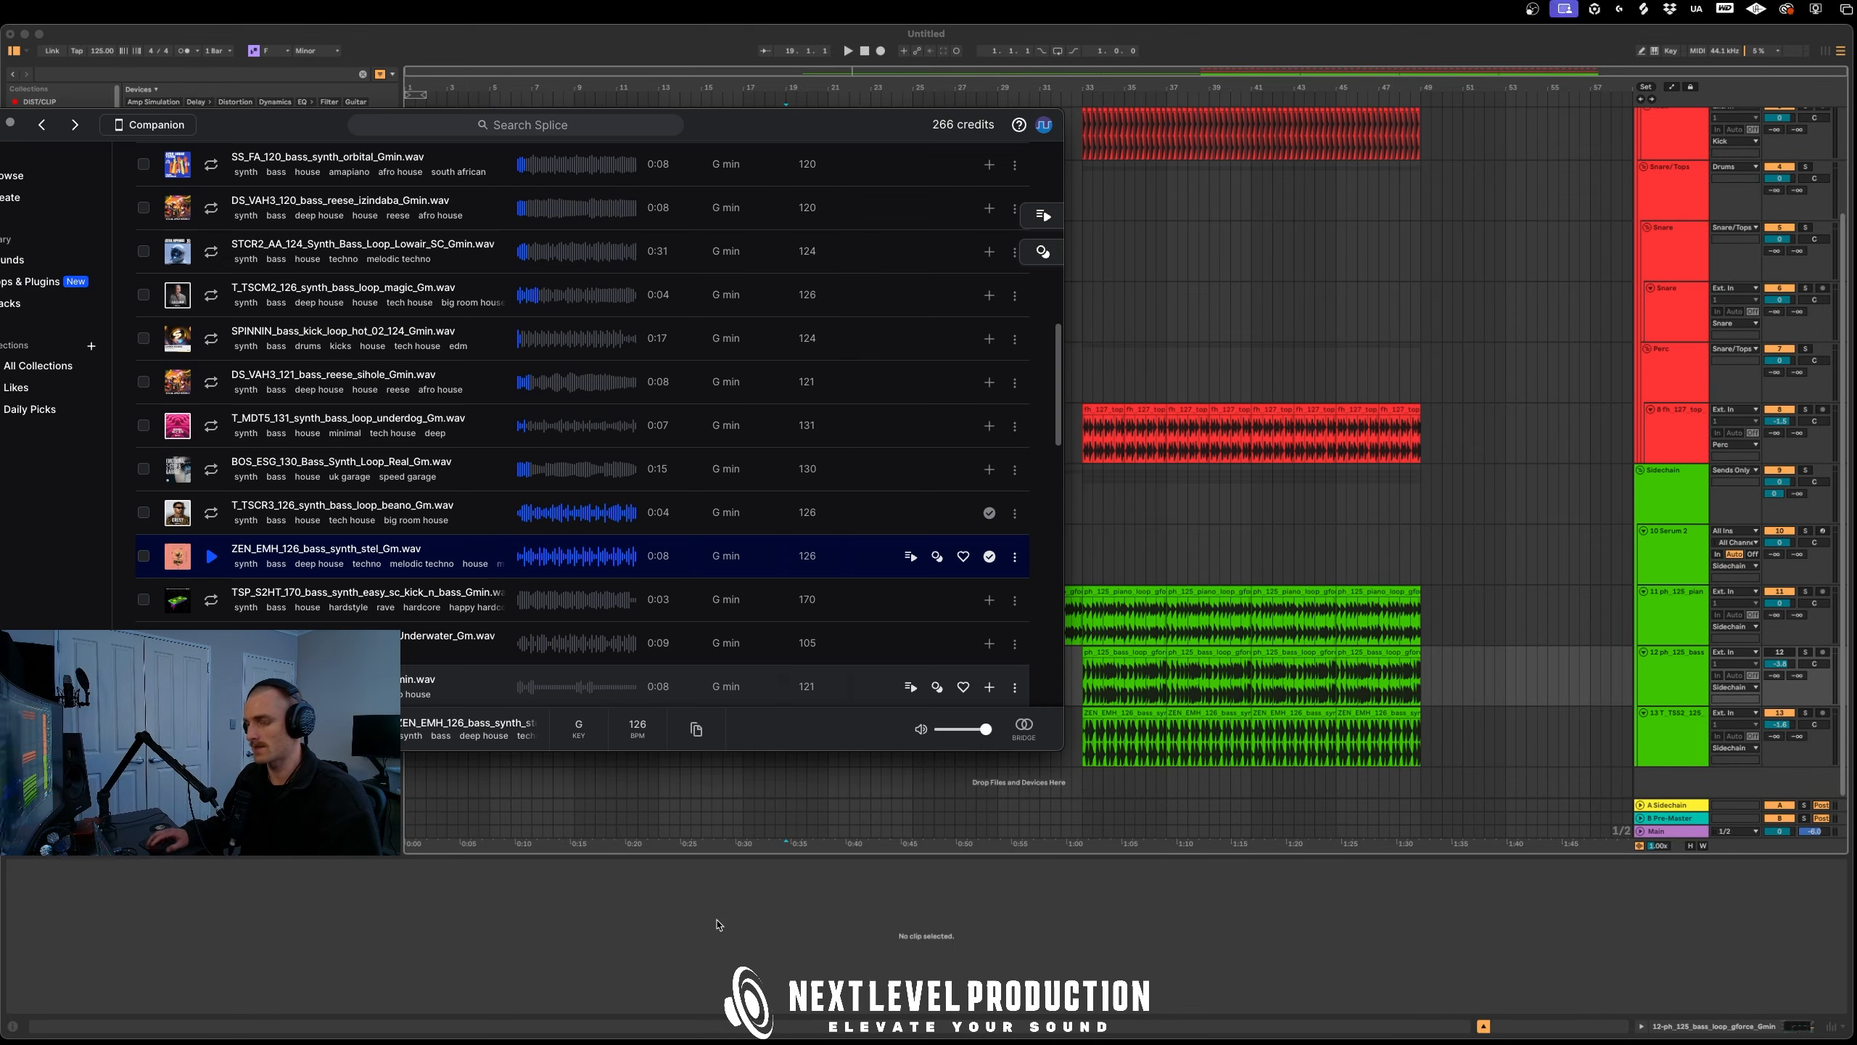
{"action": "left_click", "coordinate": [29, 180]}
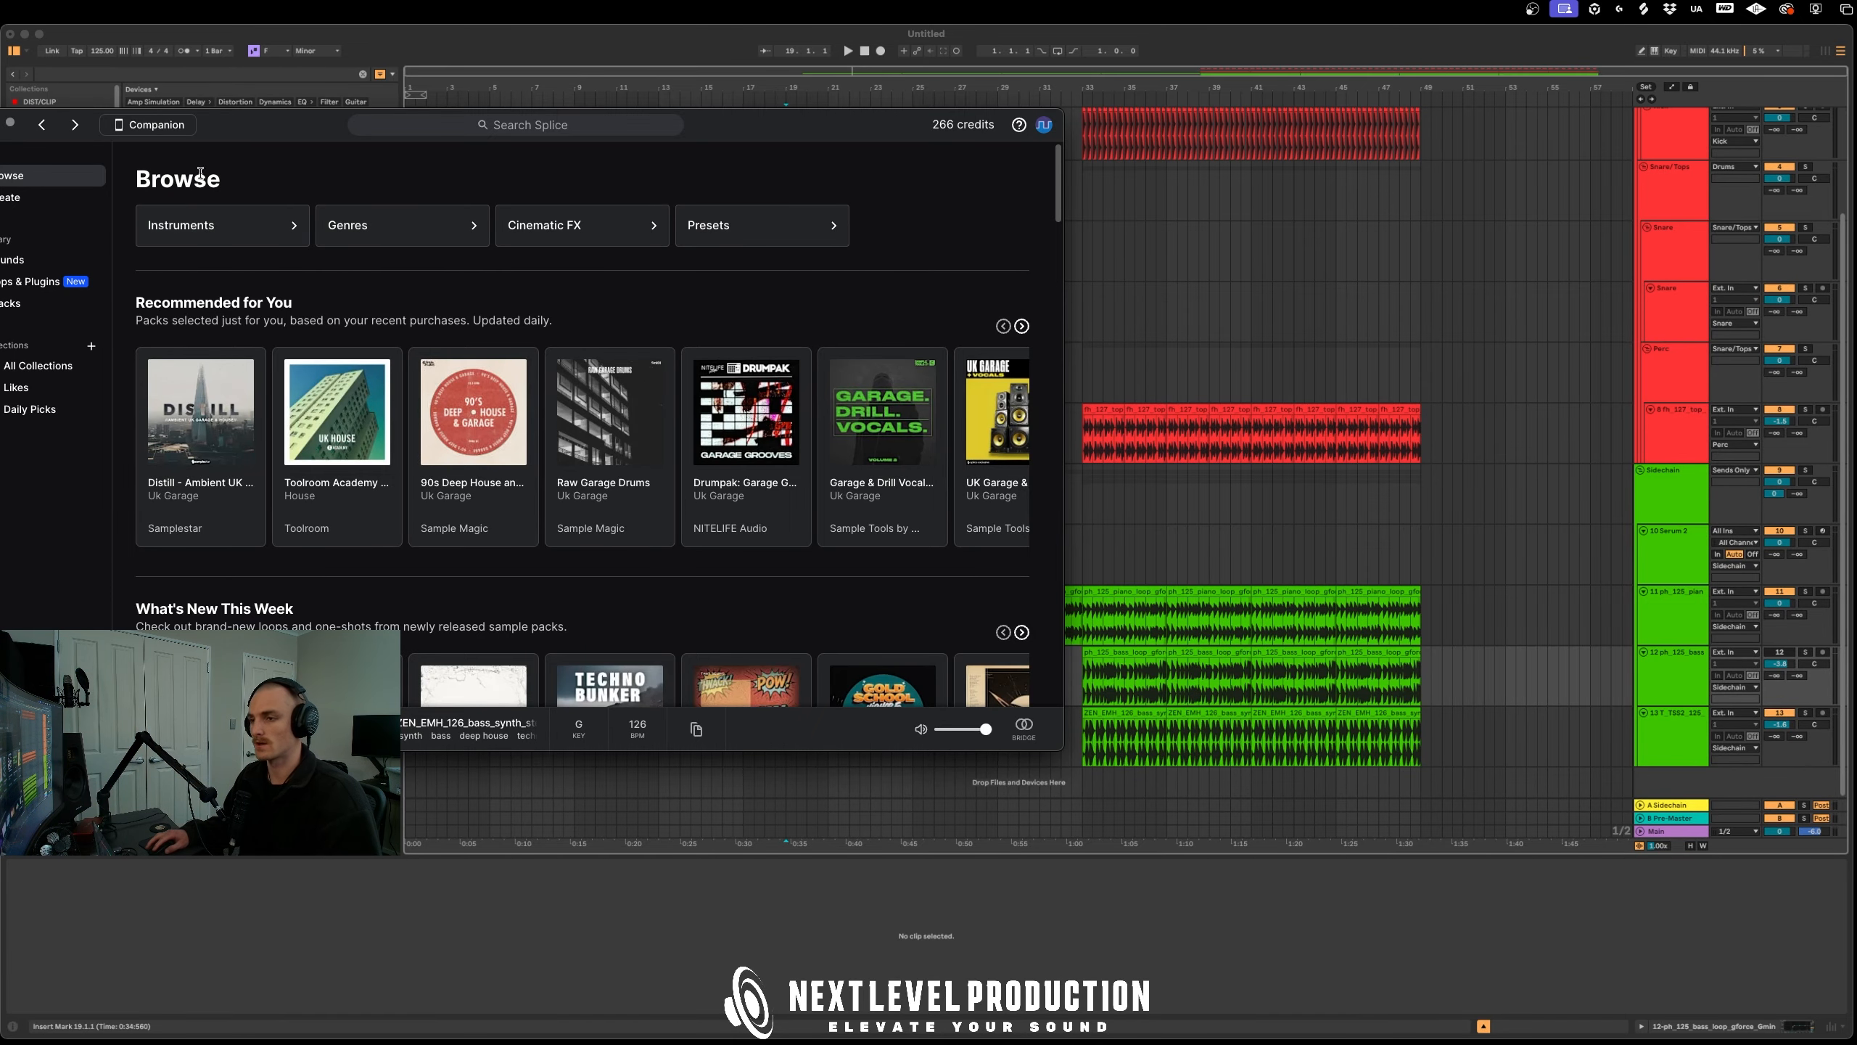
{"action": "left_click_drag", "start_coordinate": [265, 124], "coordinate": [826, 137]}
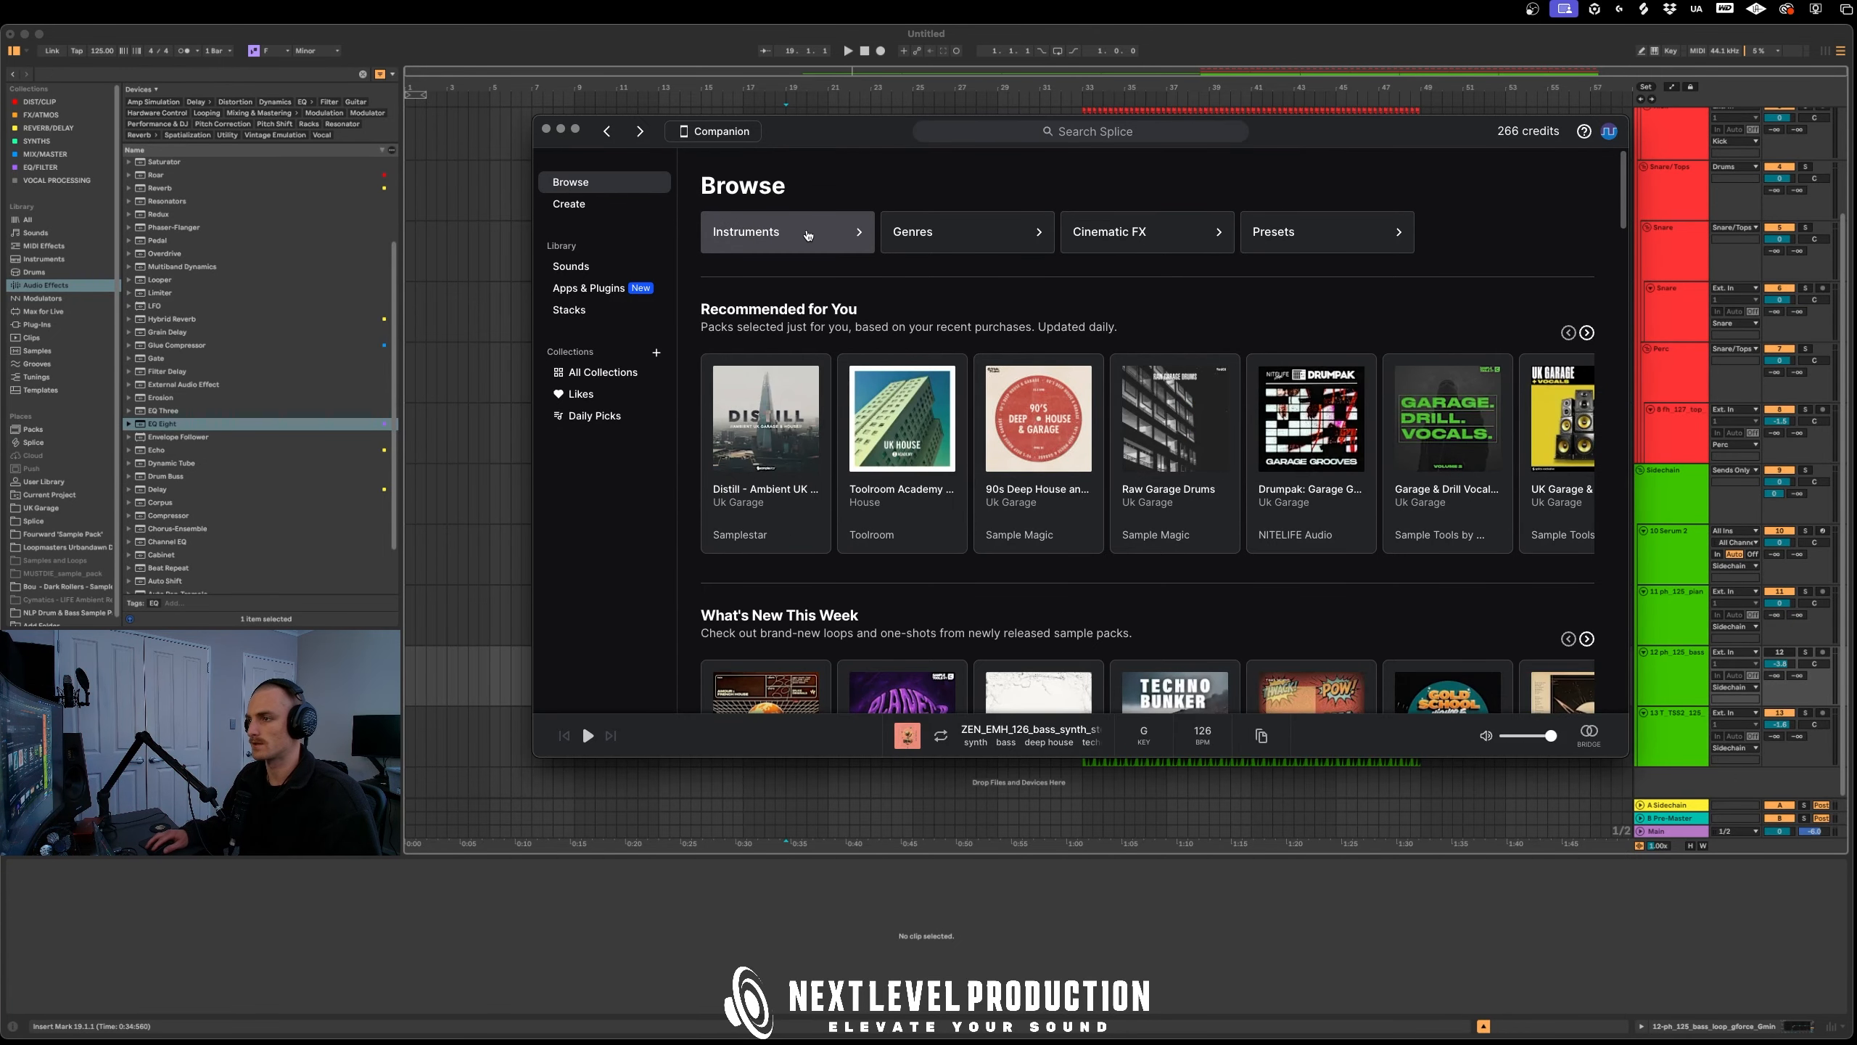
{"action": "left_click", "coordinate": [784, 232]}
{"action": "scroll", "coordinate": [942, 516], "scroll_direction": "down", "scroll_amount": 10}
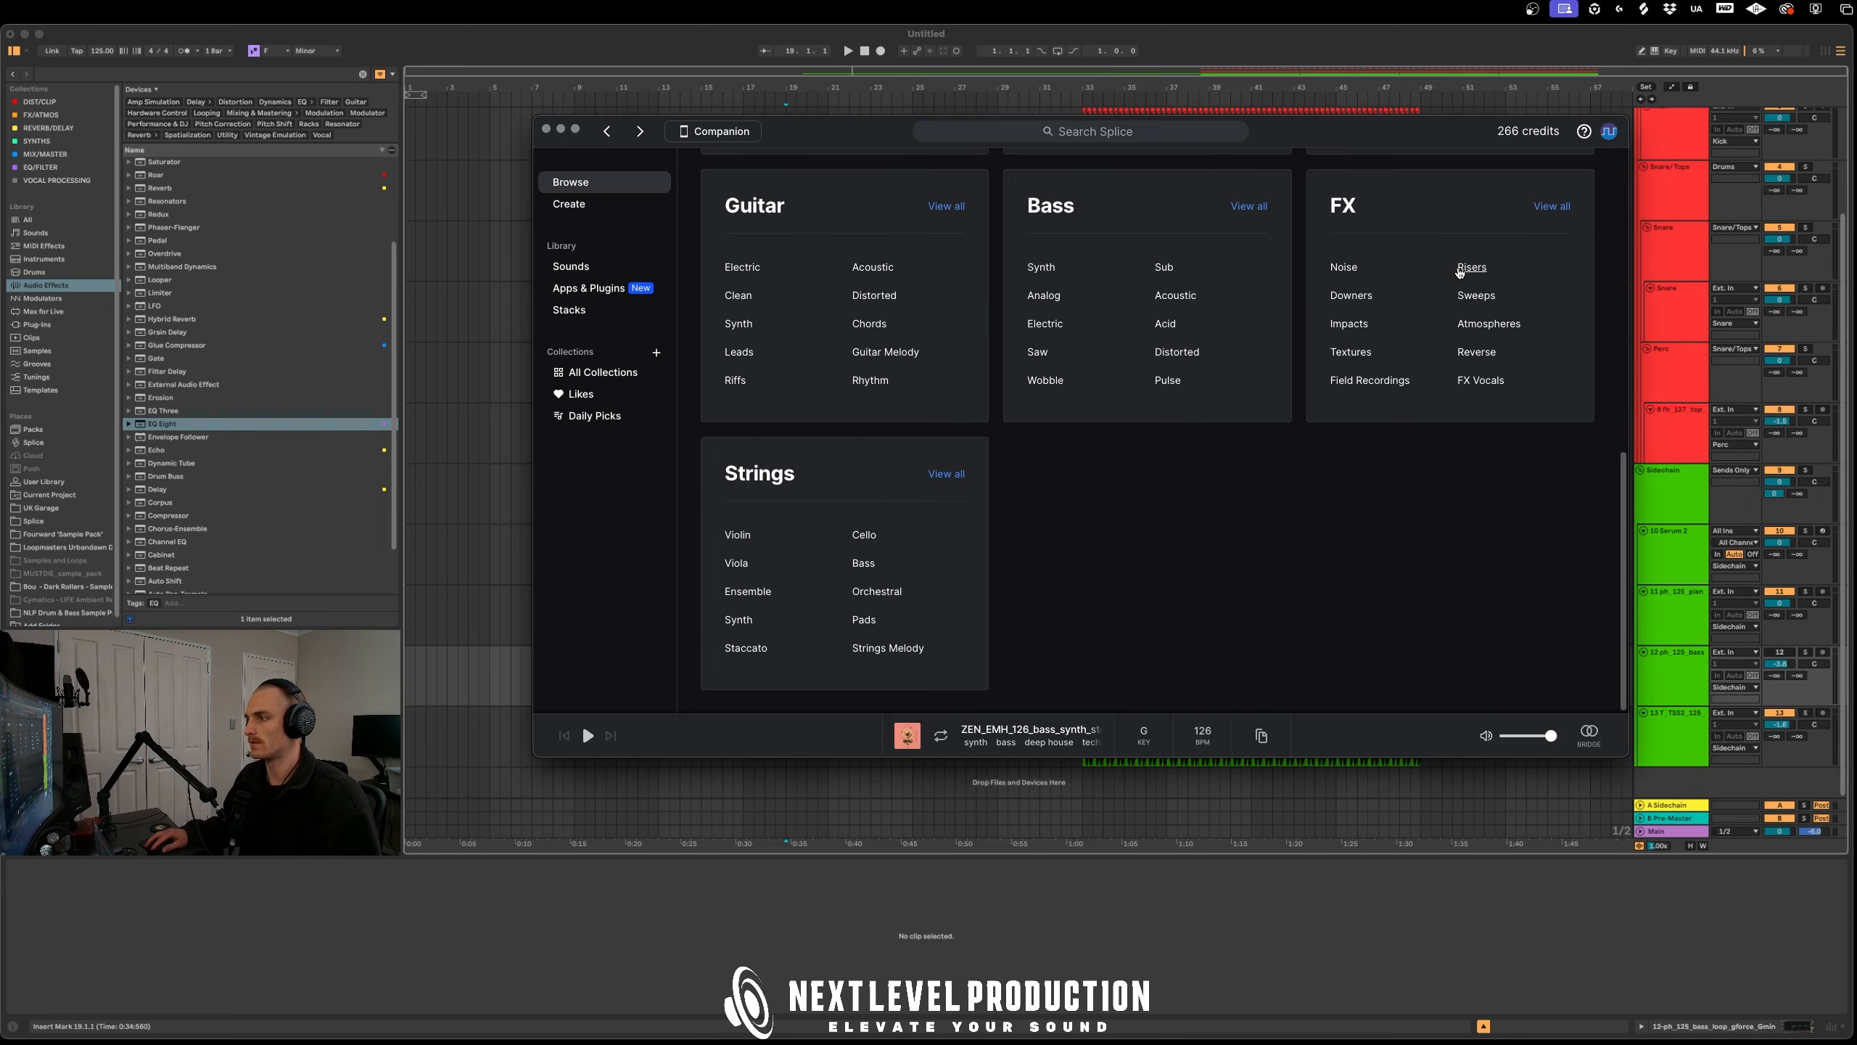
{"action": "left_click", "coordinate": [1470, 267]}
{"action": "left_click_drag", "start_coordinate": [866, 135], "coordinate": [922, 127]}
{"action": "scroll", "coordinate": [839, 645], "scroll_direction": "up", "scroll_amount": 4}
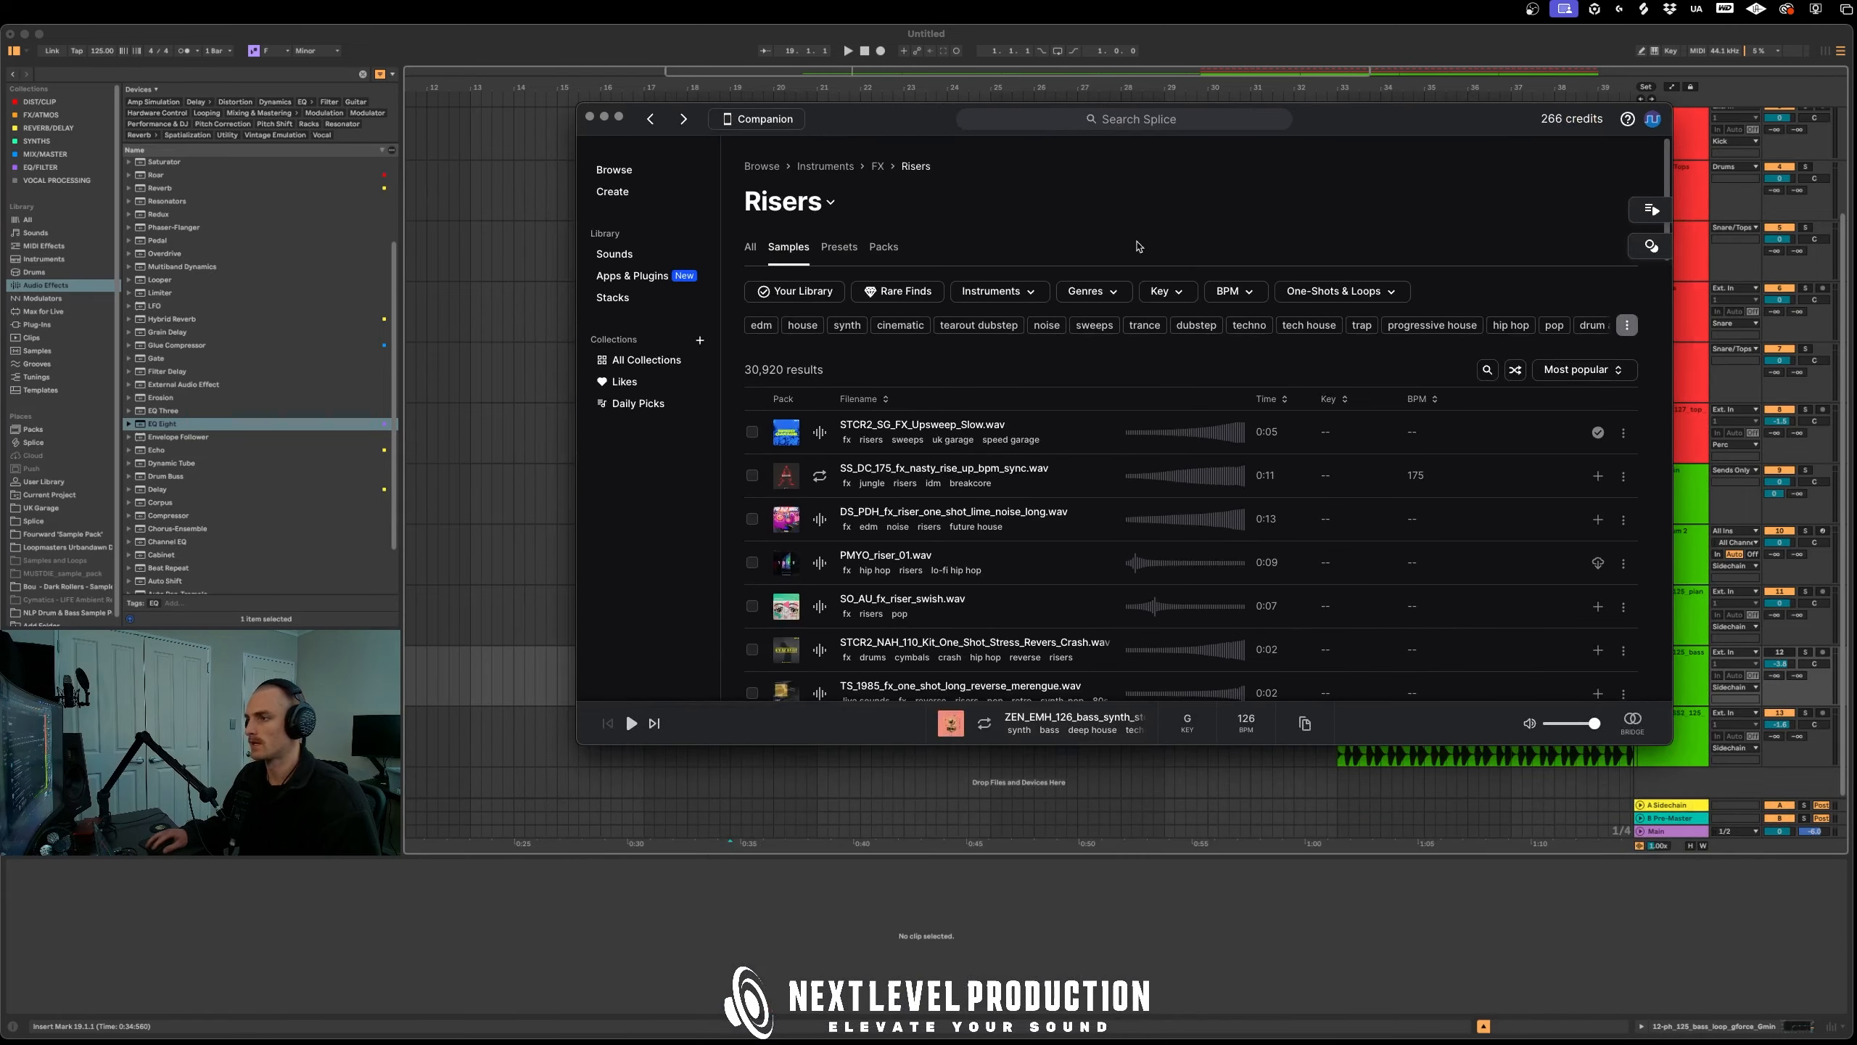
Filter the riser samples to the key of G minor
{"action": "left_click", "coordinate": [1156, 292]}
{"action": "left_click", "coordinate": [1266, 392]}
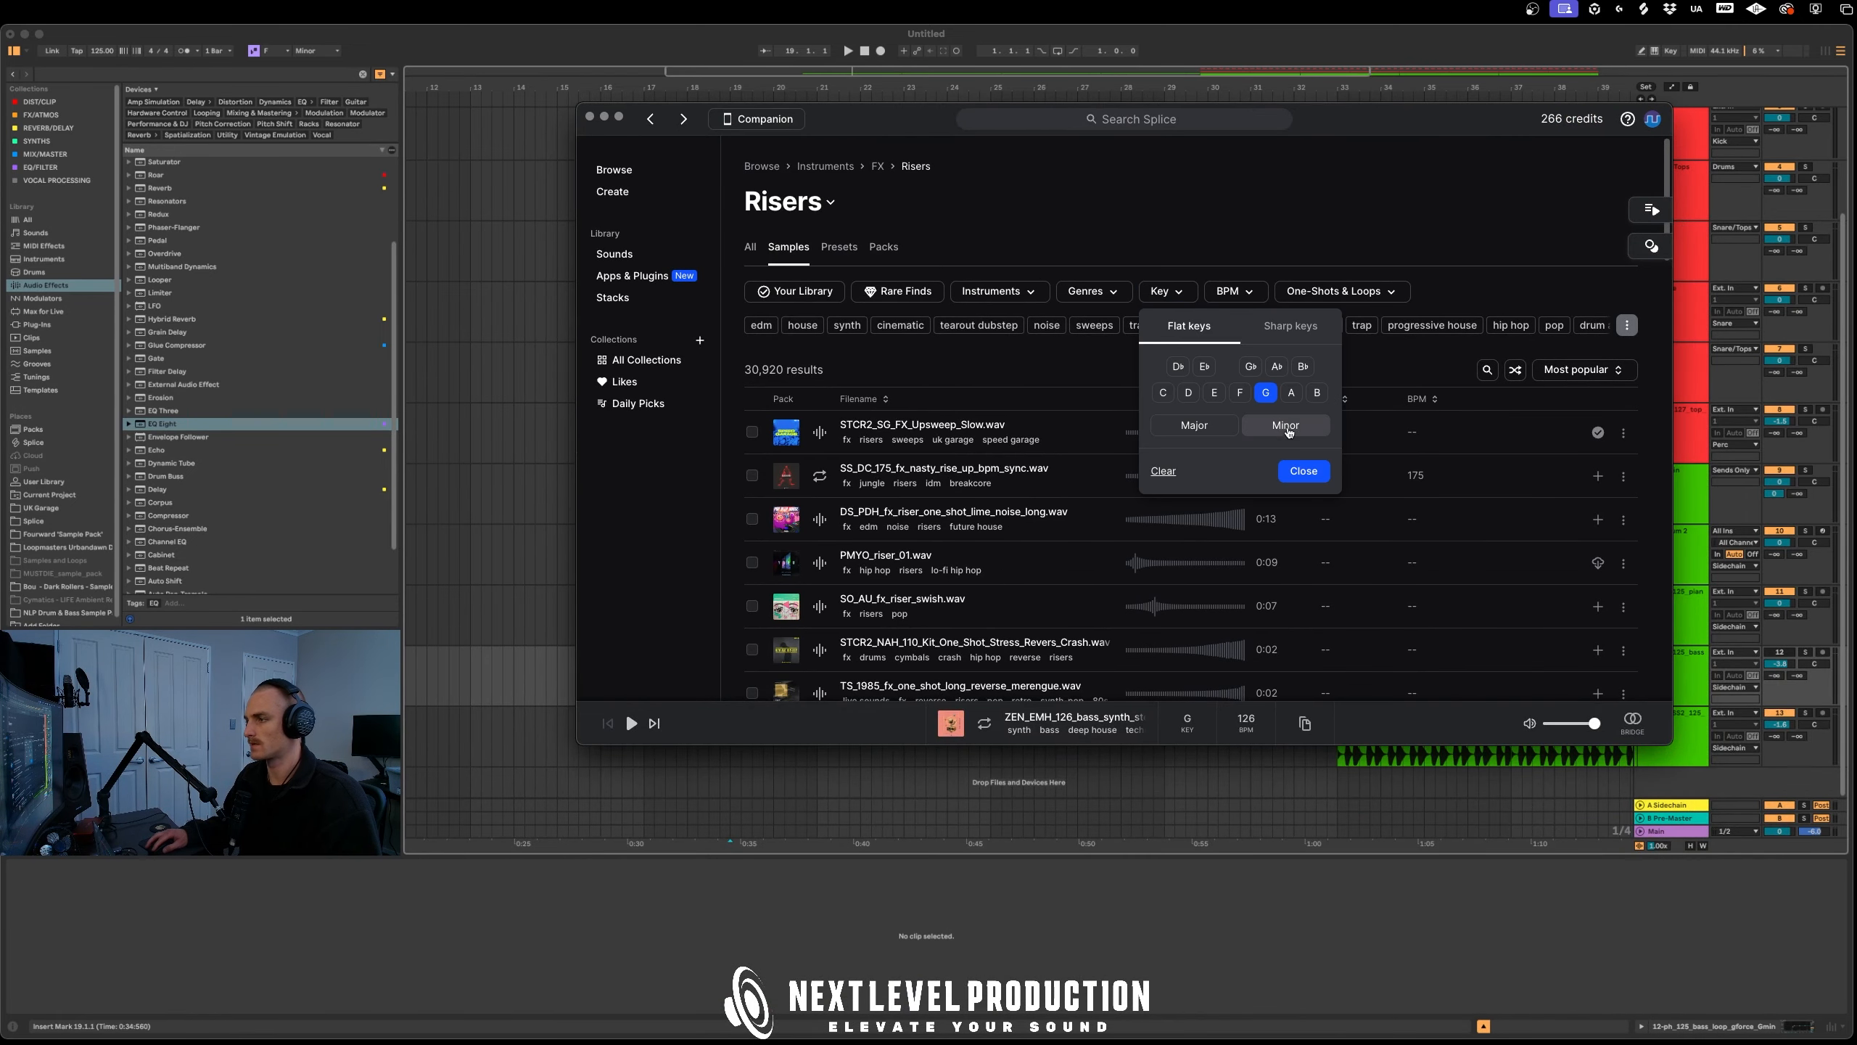
{"action": "left_click", "coordinate": [1297, 432]}
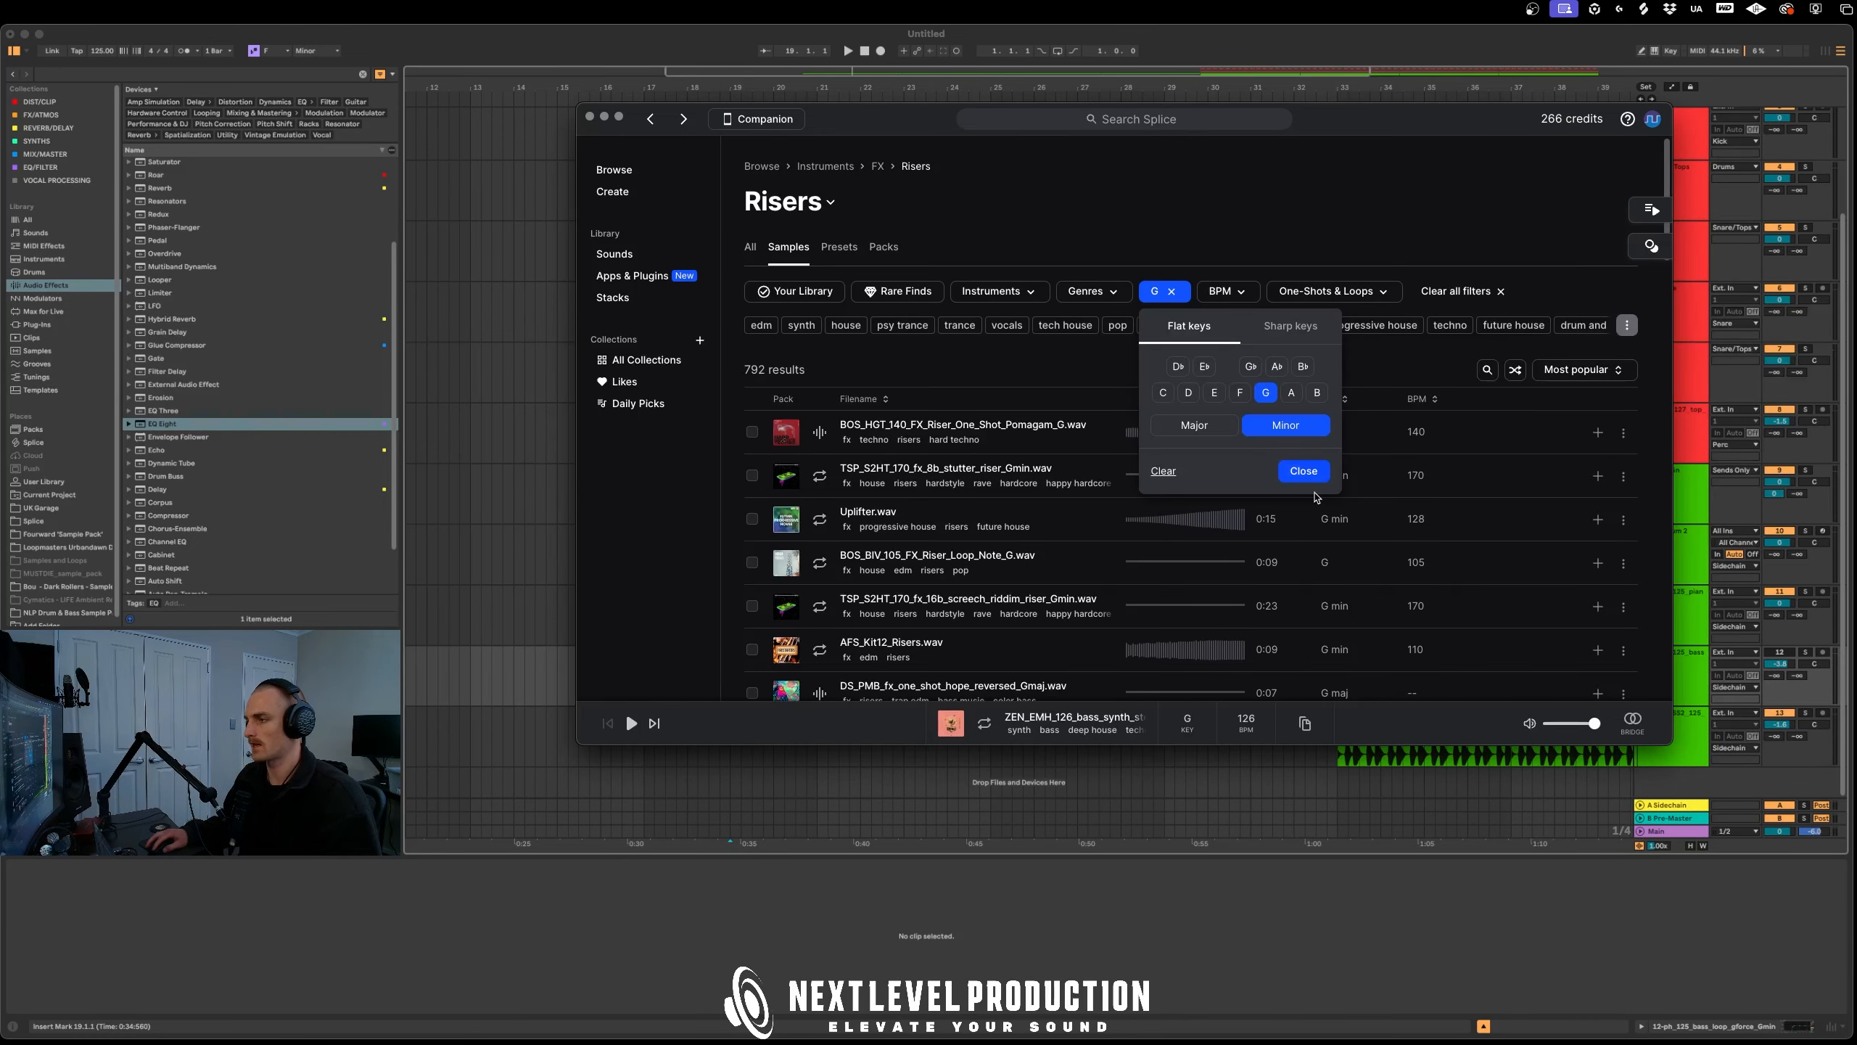
{"action": "left_click", "coordinate": [1303, 474]}
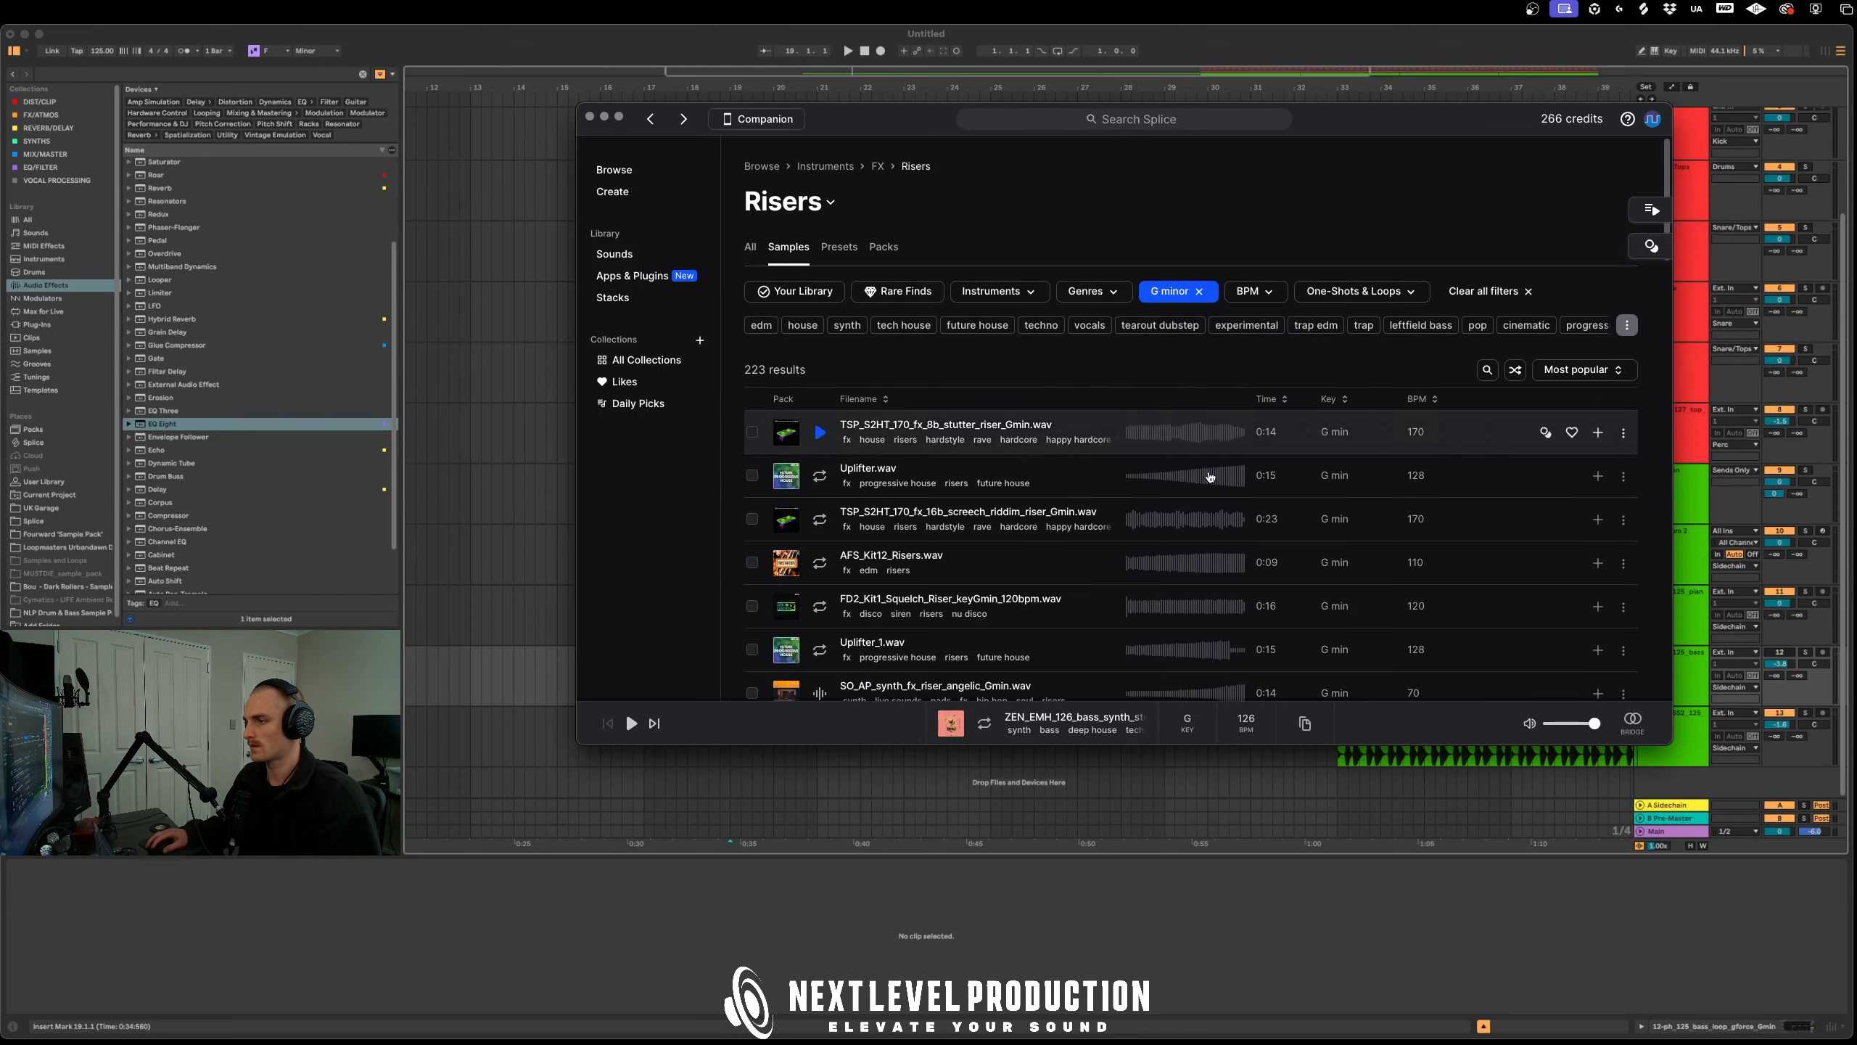
Audition TSP_S2HT_170_fx_8b_stutter_riser_Gmin.wav and Uplifter.wav
{"action": "left_click", "coordinate": [820, 436]}
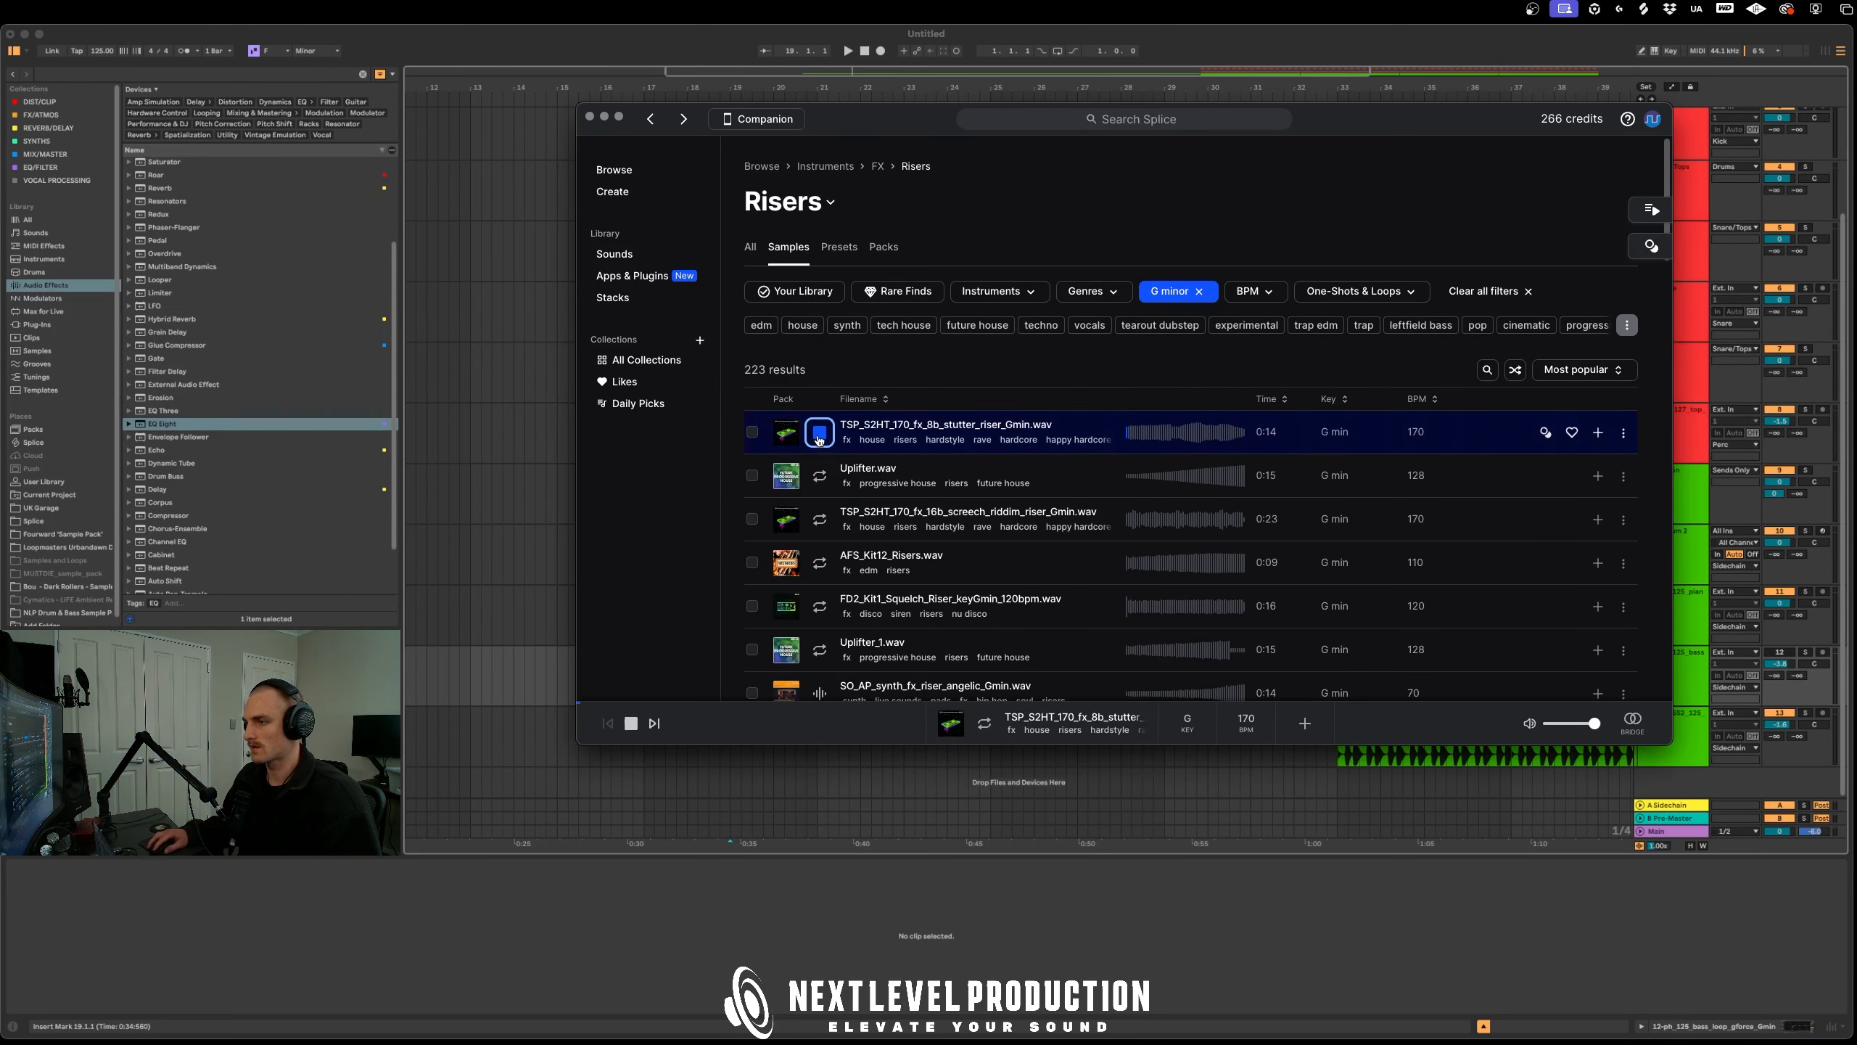
{"action": "left_click", "coordinate": [825, 481]}
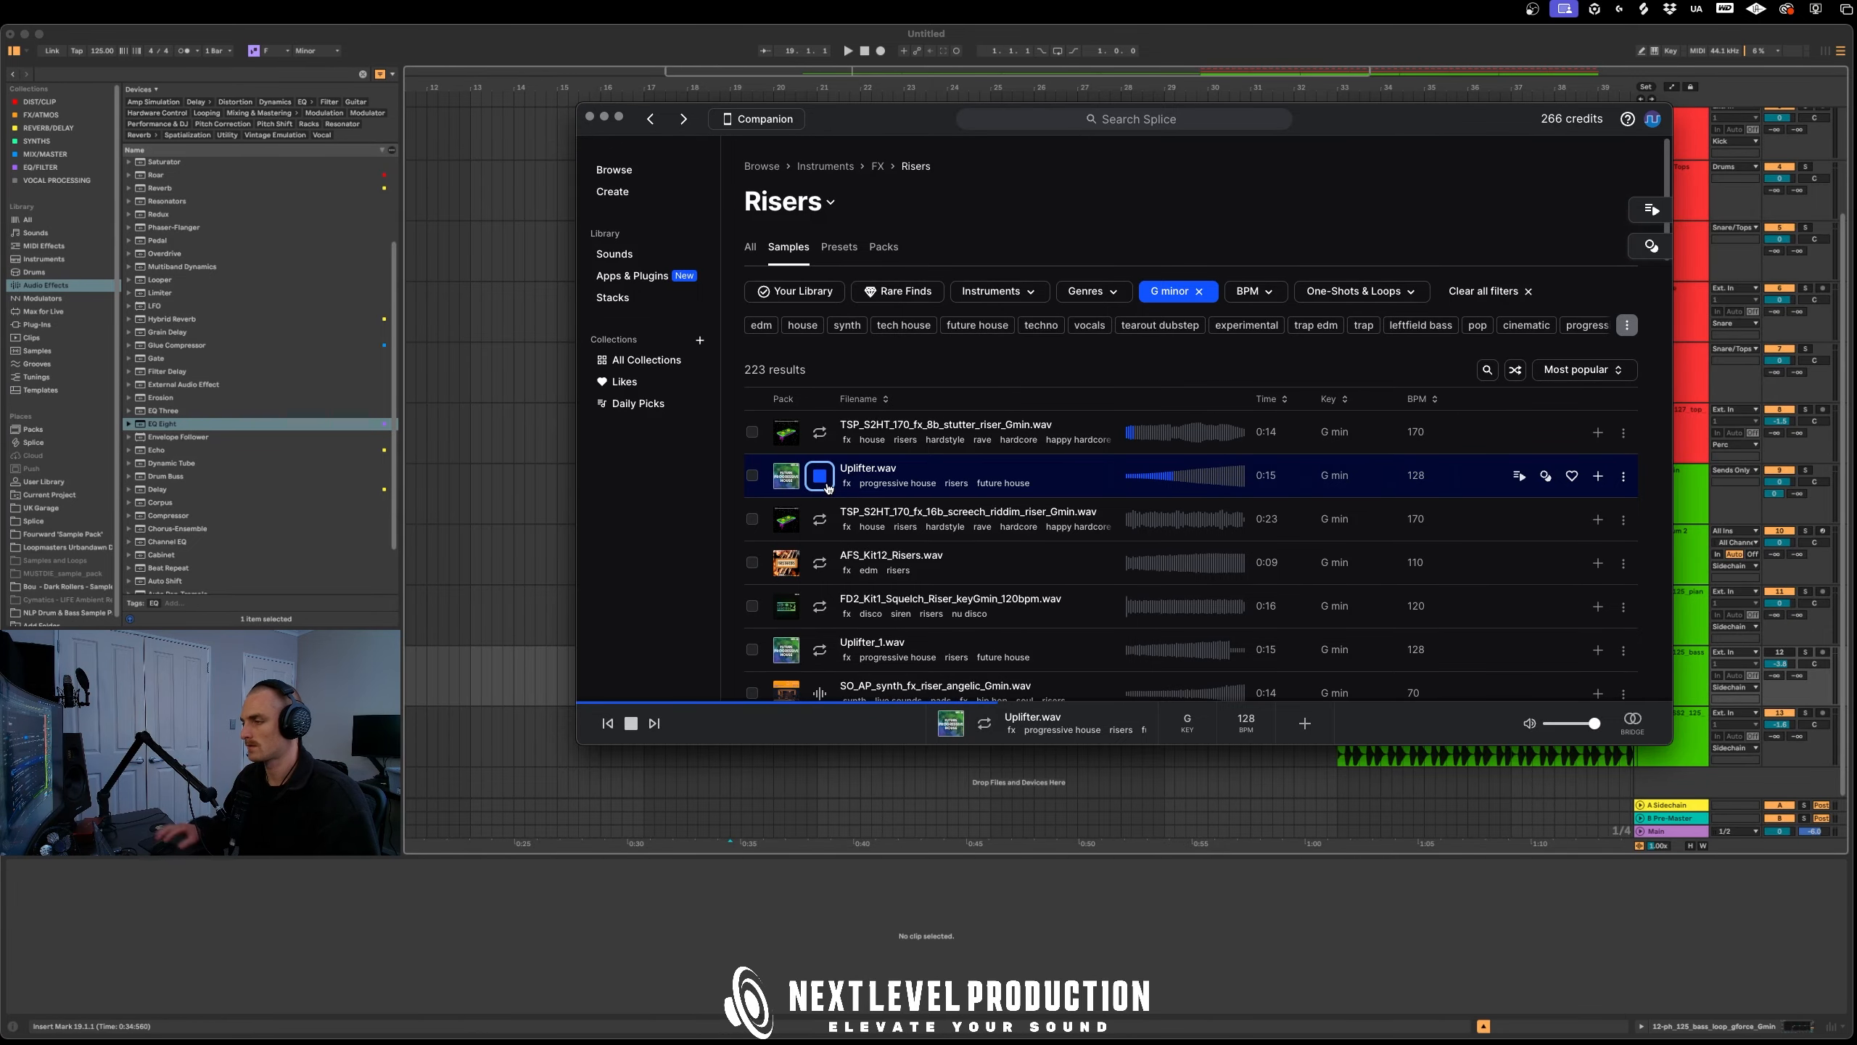
{"action": "left_click_drag", "start_coordinate": [943, 139], "coordinate": [523, 174]}
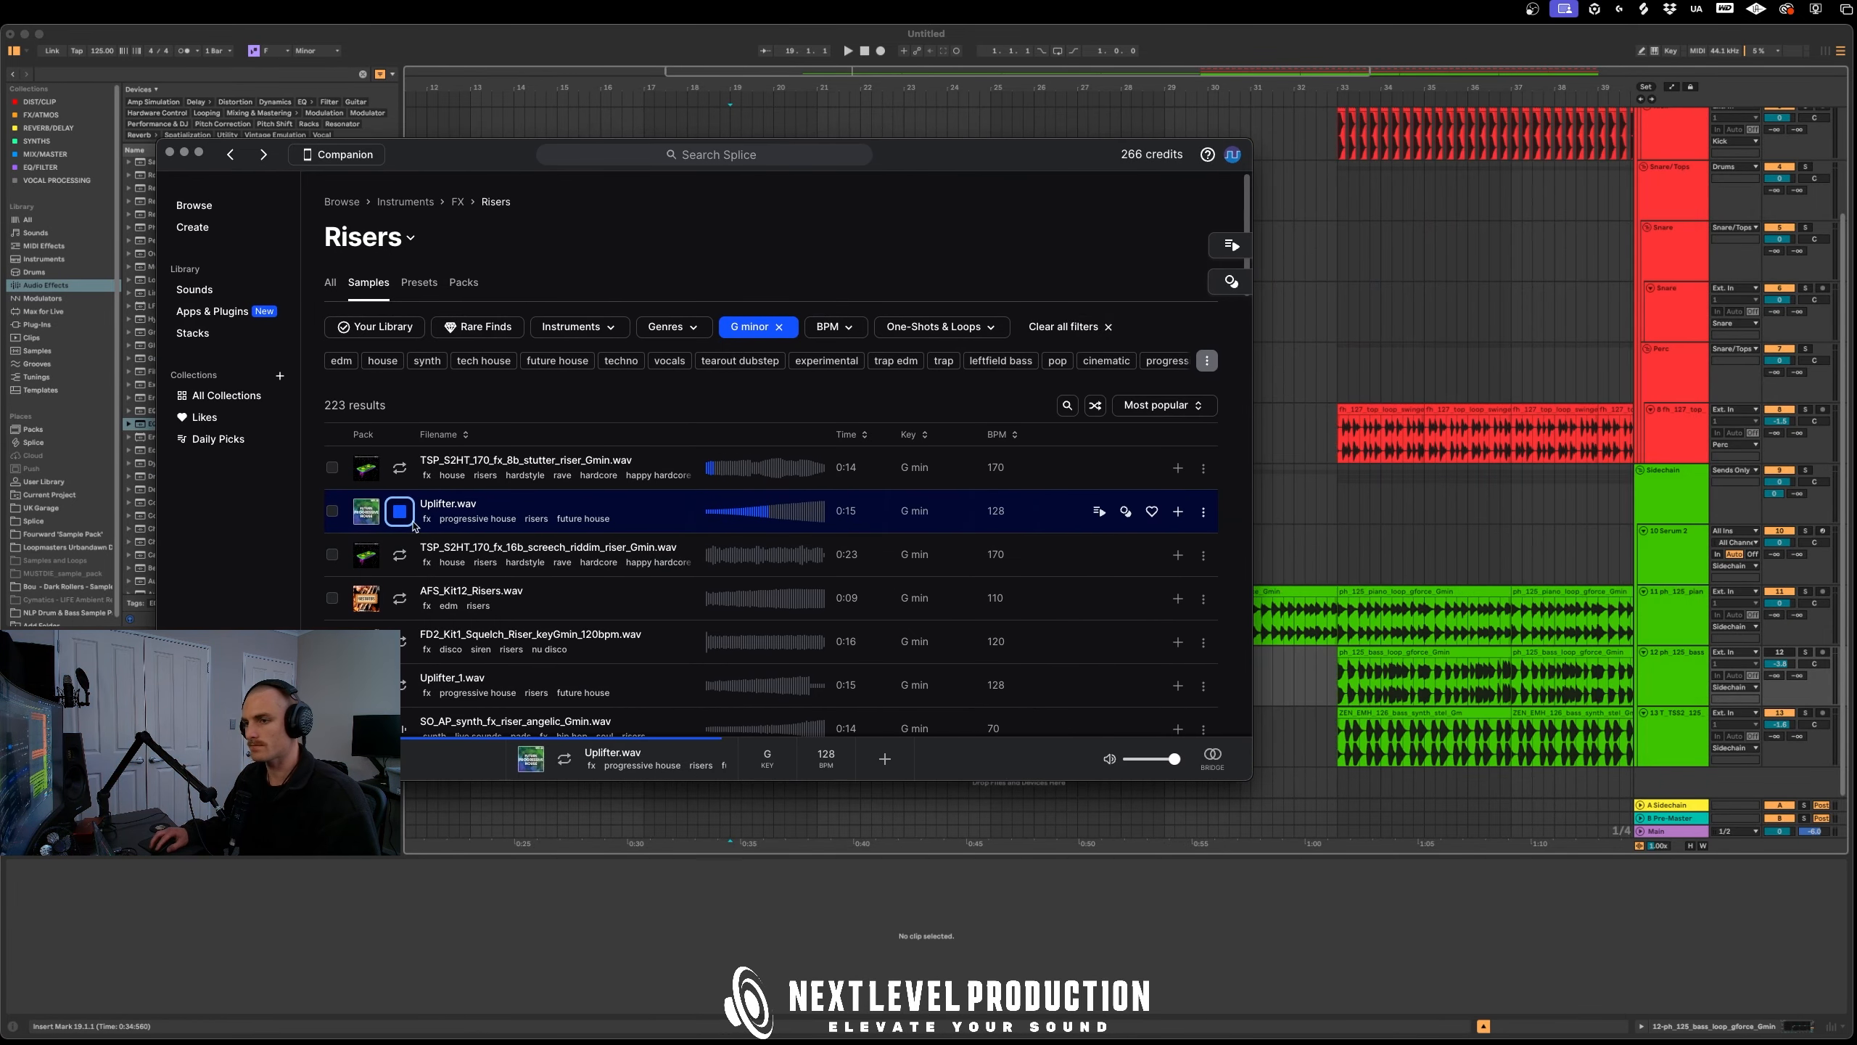
Return to Ableton Live and insert a new audio track directly below the Serum 2 track
{"action": "left_click", "coordinate": [1671, 744]}
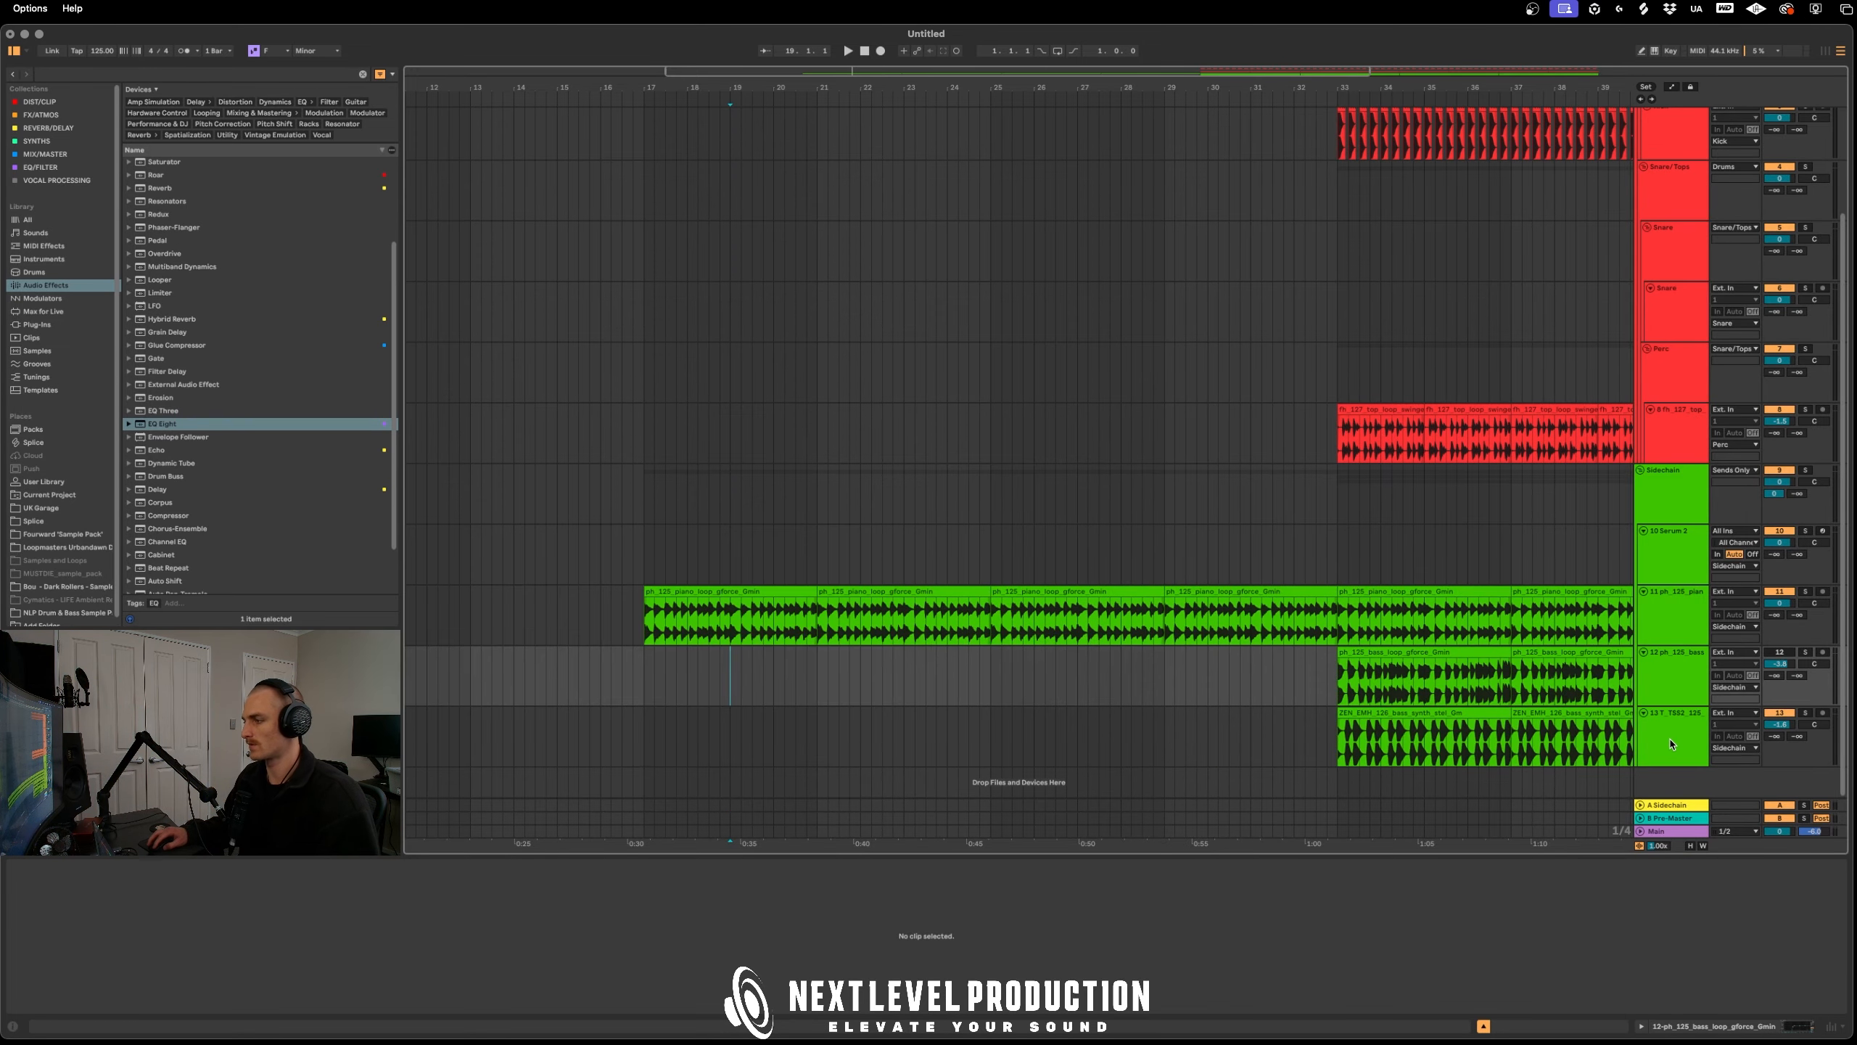
{"action": "left_click", "coordinate": [1666, 559]}
{"action": "key", "text": "super+t"}
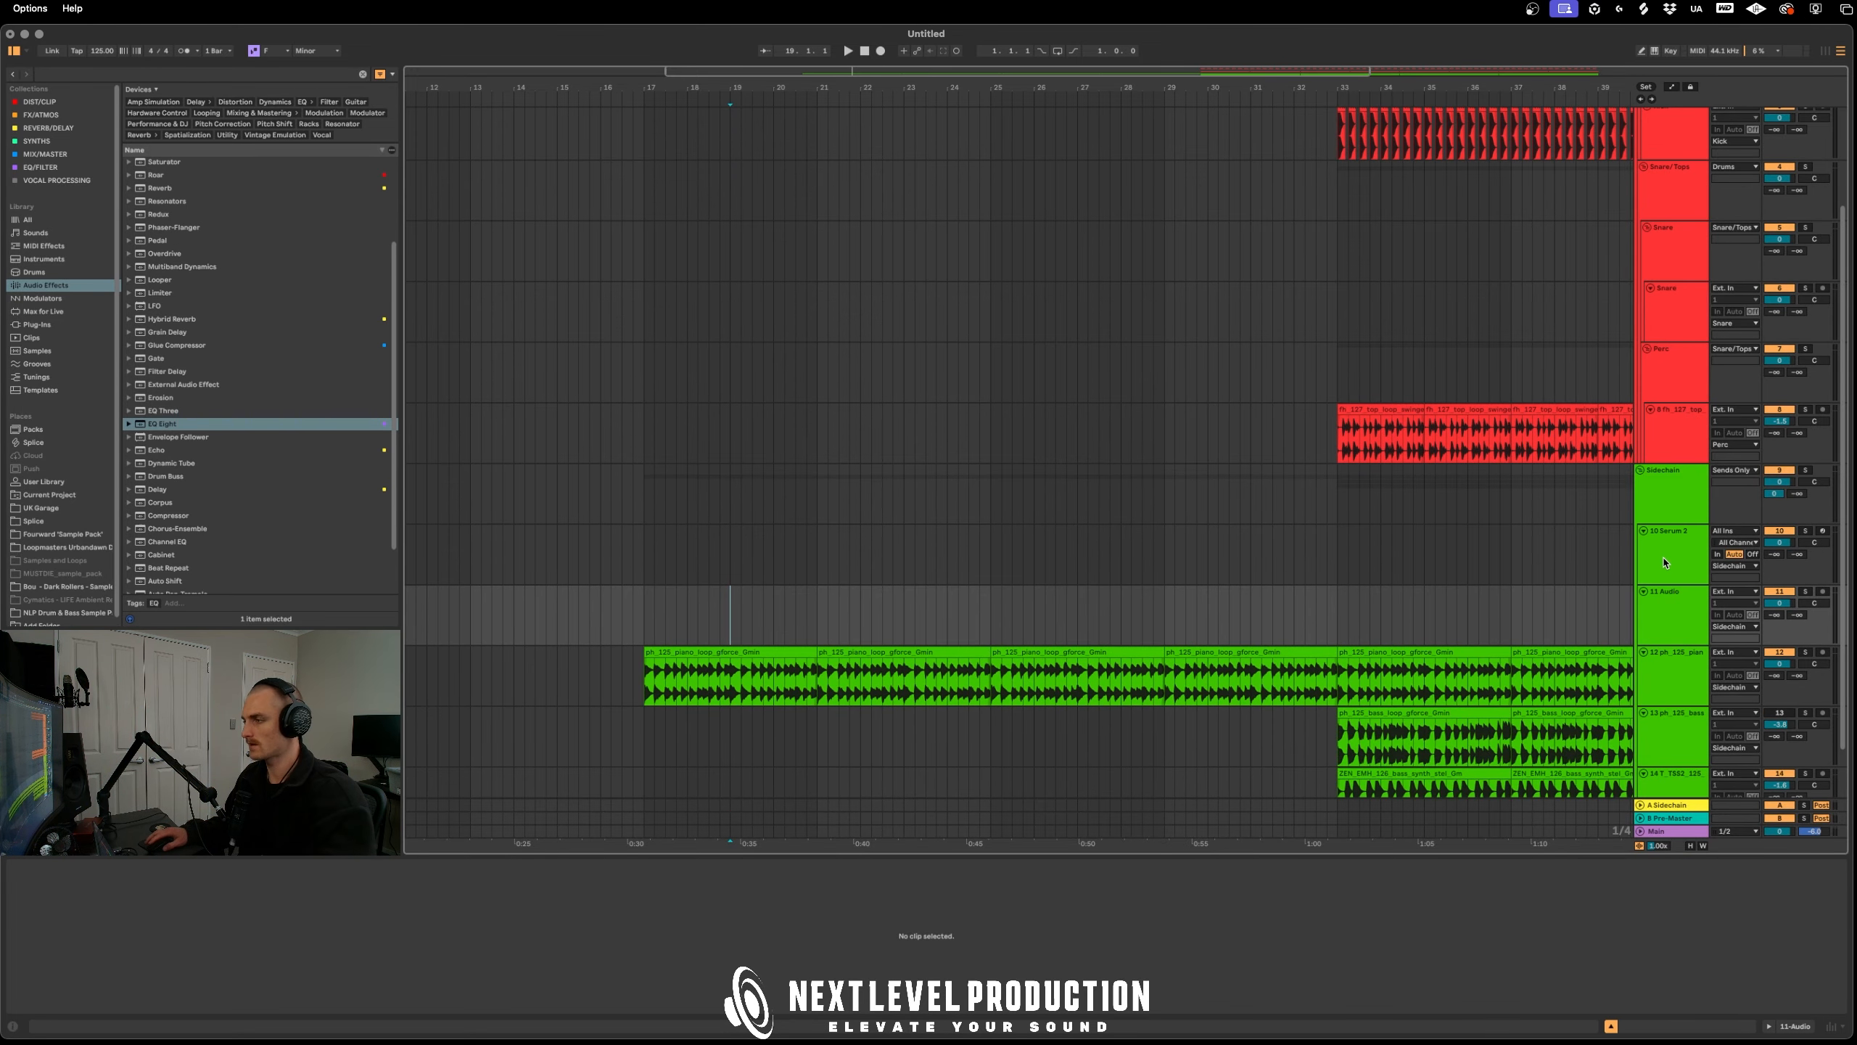
Bring Uplifter.wav from Splice onto the new audio track in Ableton Live and position it from bar 24 to bar 32
{"action": "key", "text": "super+Tab"}
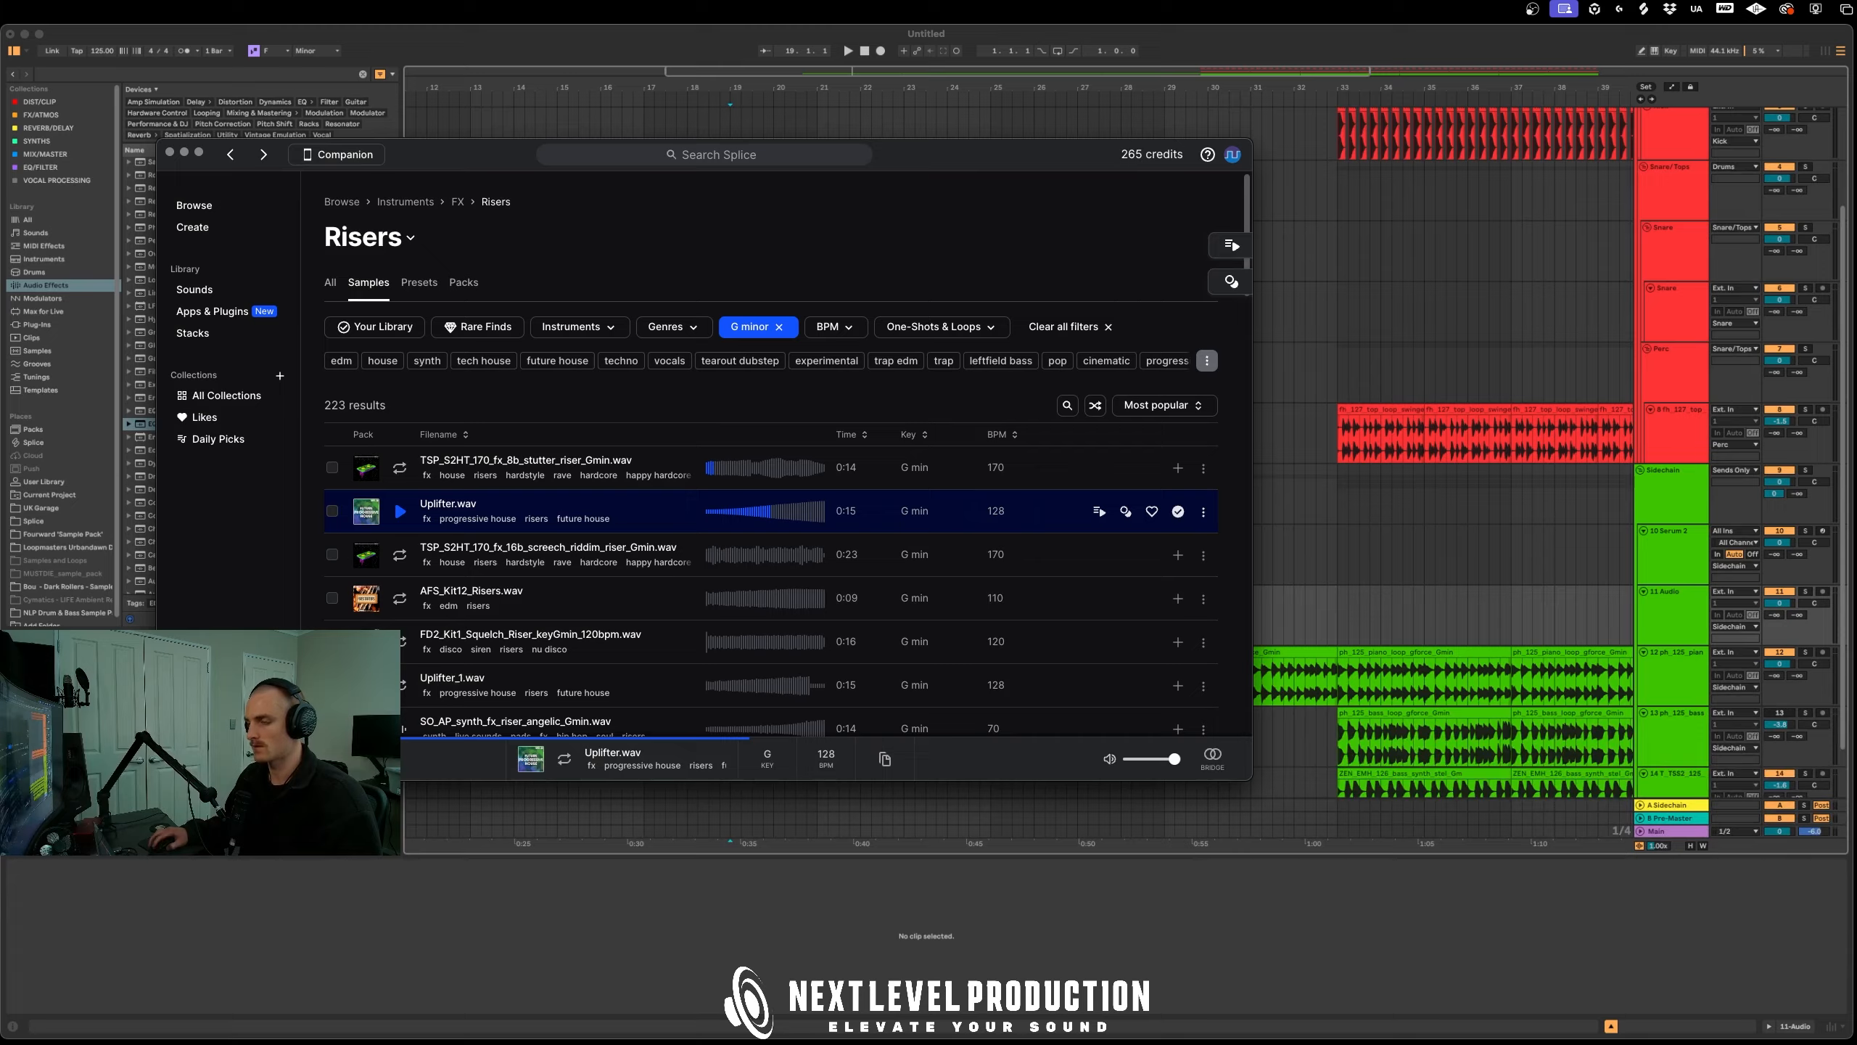
{"action": "left_click_drag", "start_coordinate": [504, 162], "coordinate": [1294, 126]}
{"action": "left_click_drag", "start_coordinate": [1222, 468], "coordinate": [830, 616]}
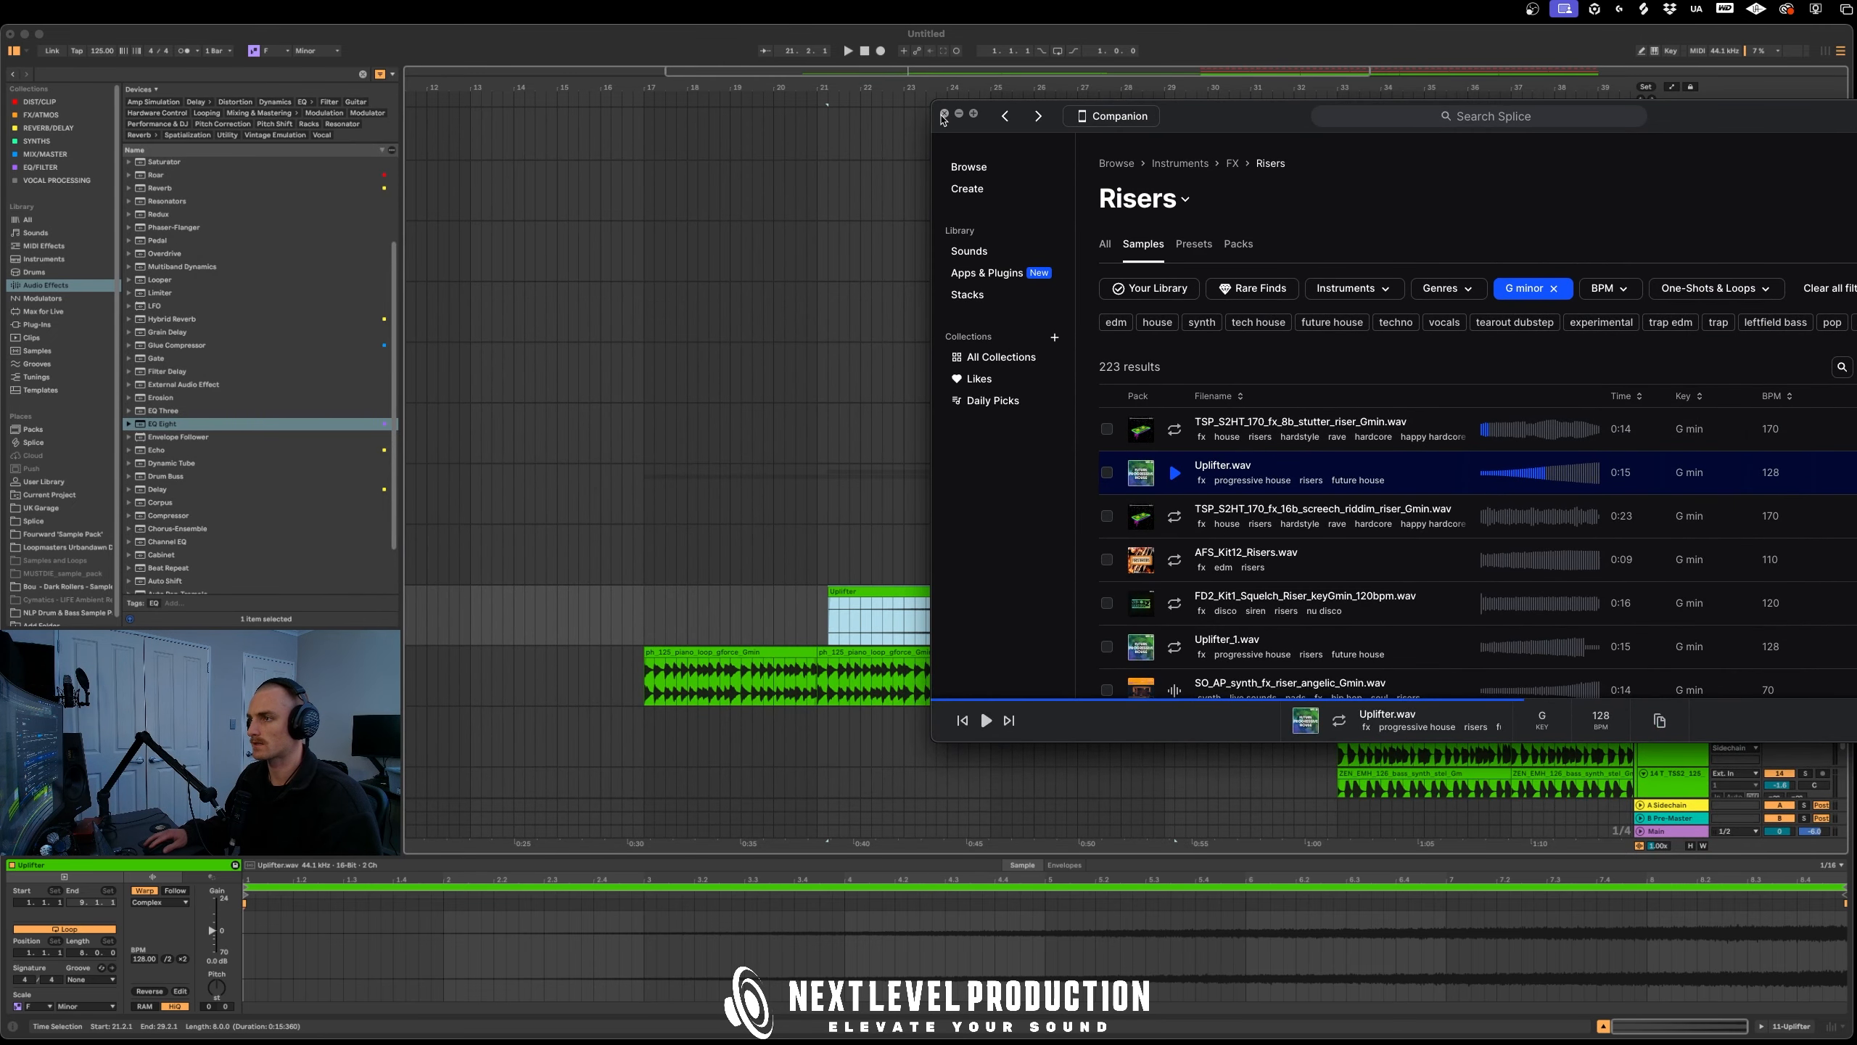
{"action": "left_click", "coordinate": [944, 114]}
{"action": "left_click_drag", "start_coordinate": [1146, 592], "coordinate": [1250, 607]}
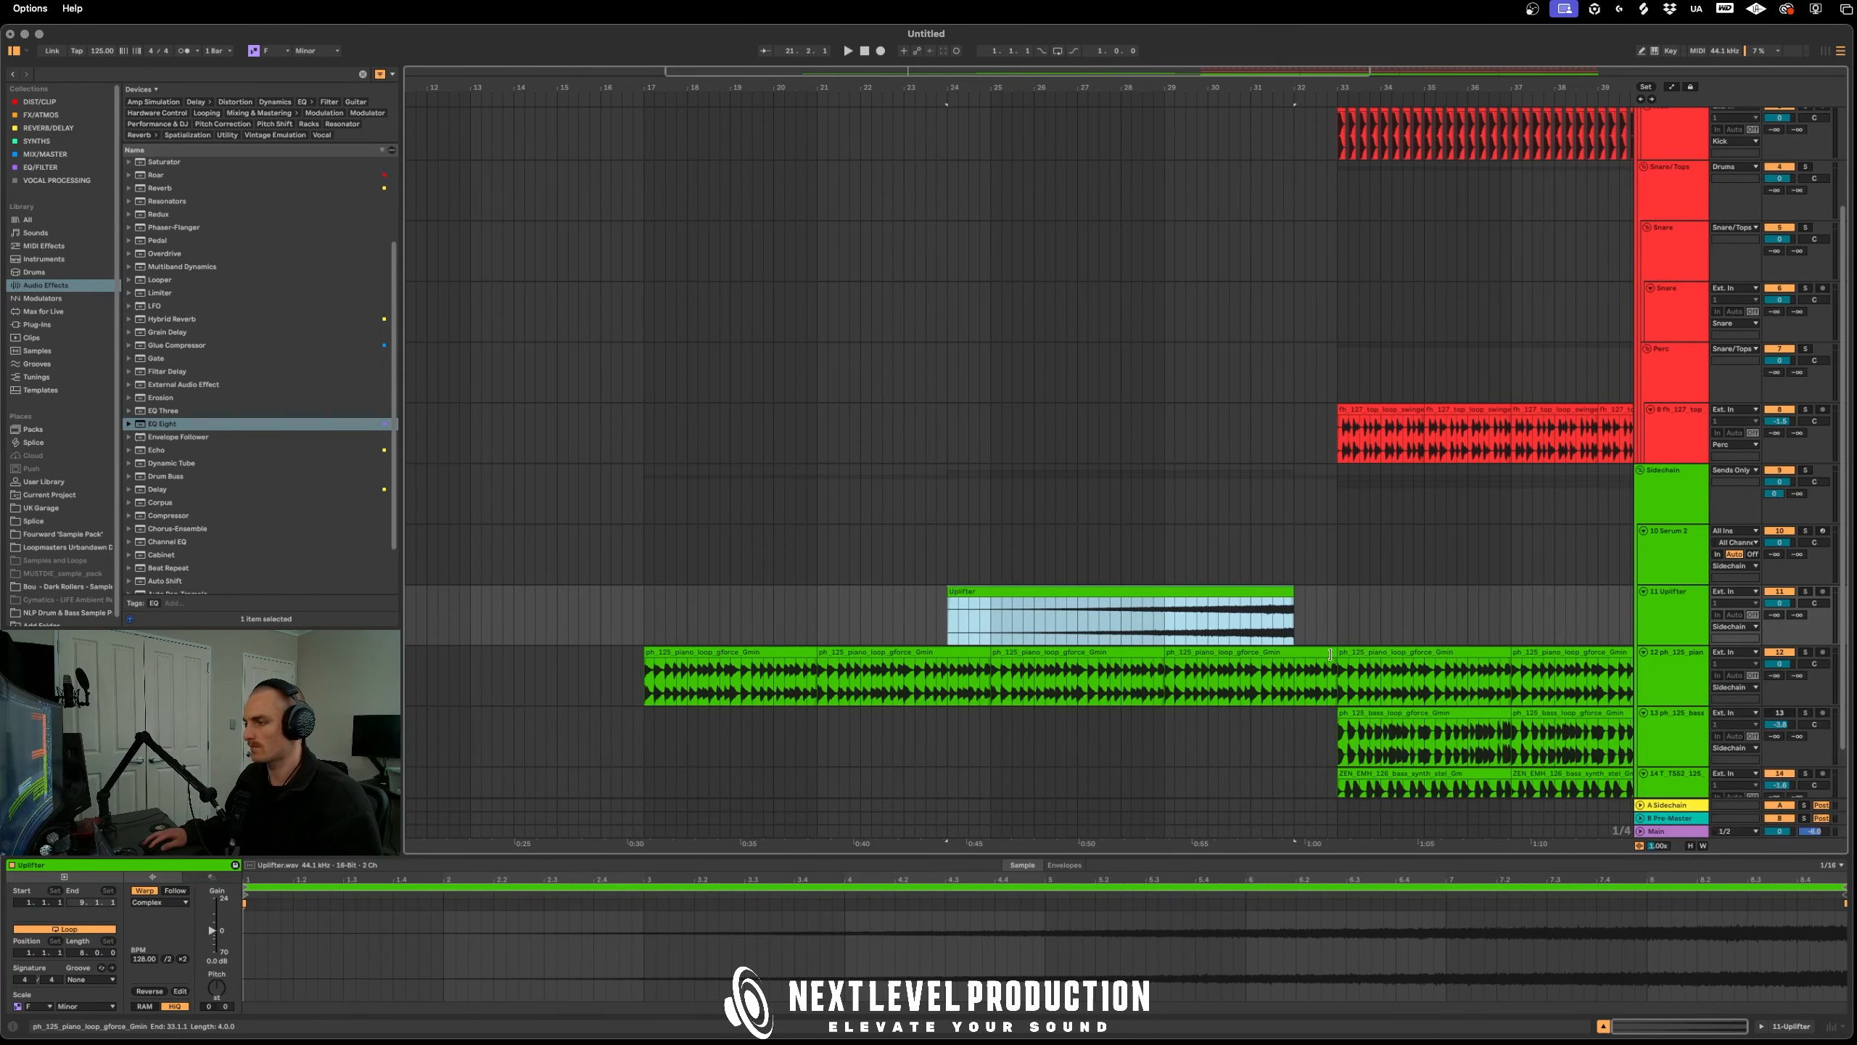
Trim the end of the last piano clip before bar 33 back to bar 32, leaving a one-bar gap
{"action": "left_click_drag", "start_coordinate": [1329, 654], "coordinate": [1294, 655]}
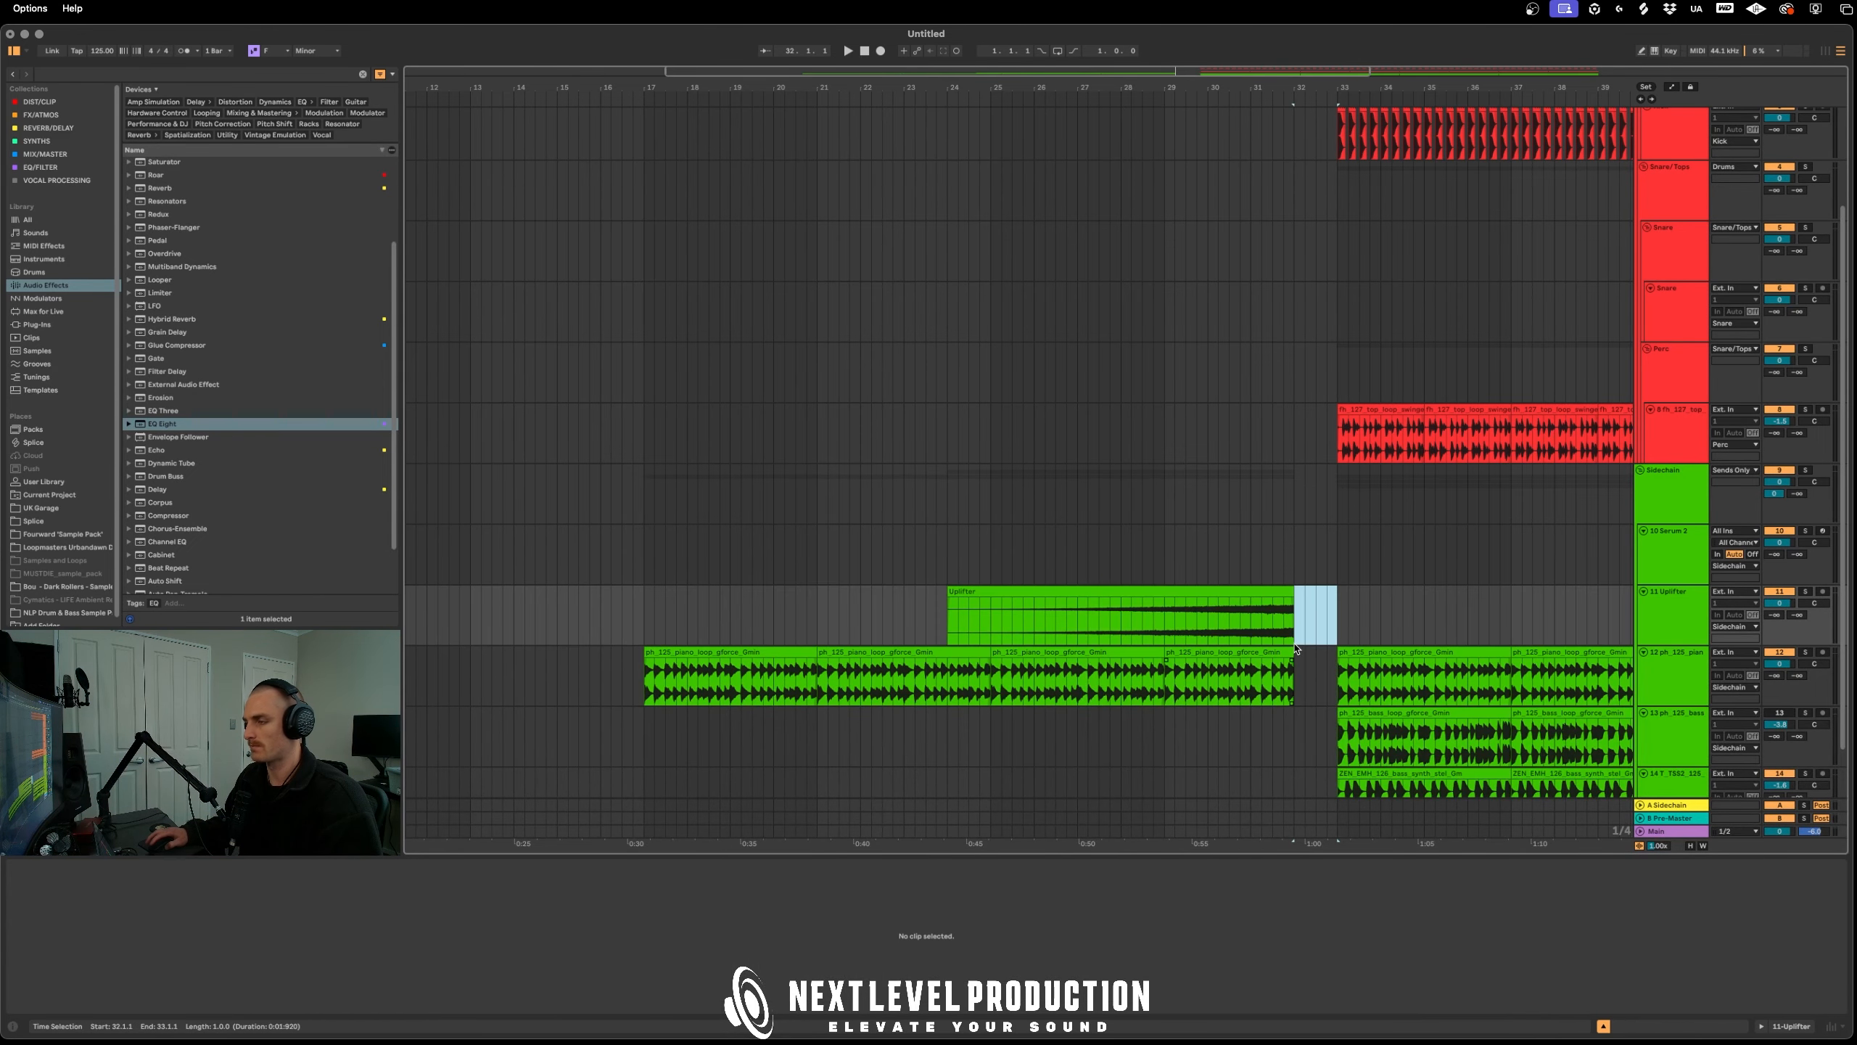
{"action": "key", "text": "w"}
{"action": "scroll", "coordinate": [1024, 579], "scroll_direction": "down", "scroll_amount": 1}
{"action": "left_click", "coordinate": [1071, 555]}
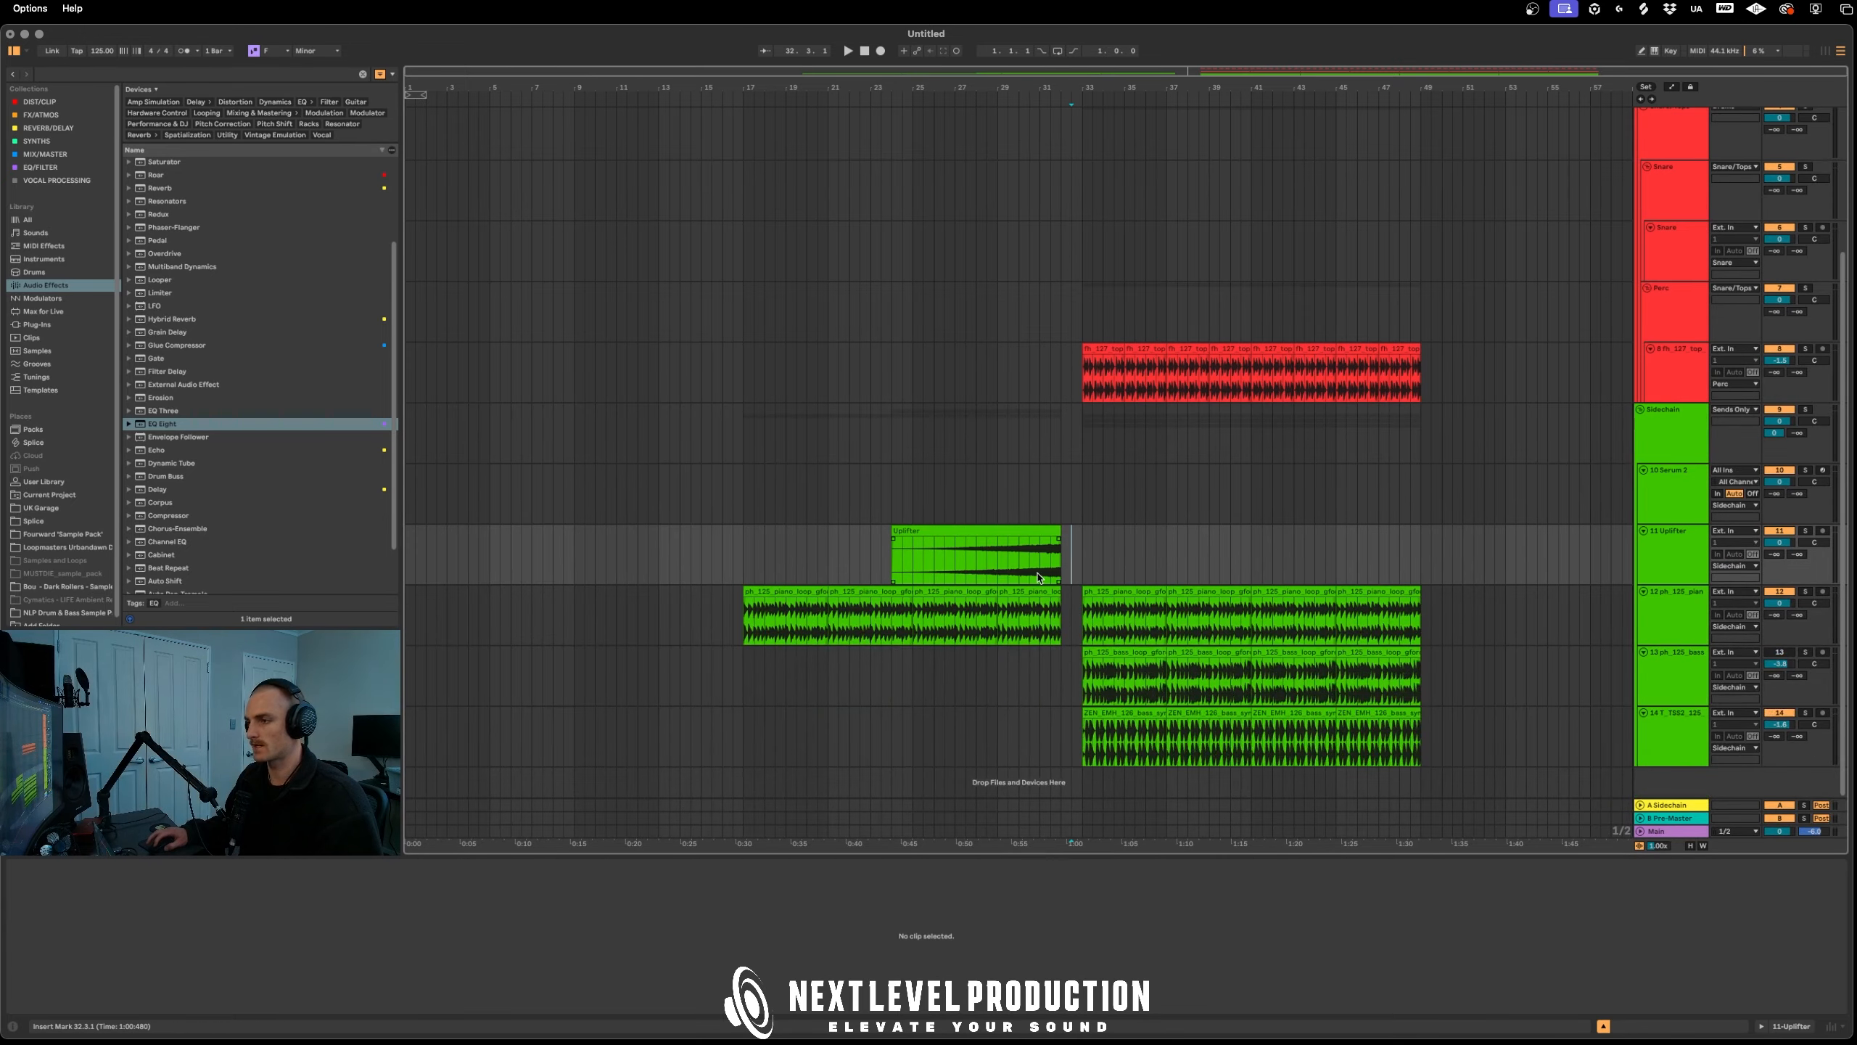
Insert an audio track below the Uplifter track and switch back to Splice
{"action": "left_click", "coordinate": [1668, 557]}
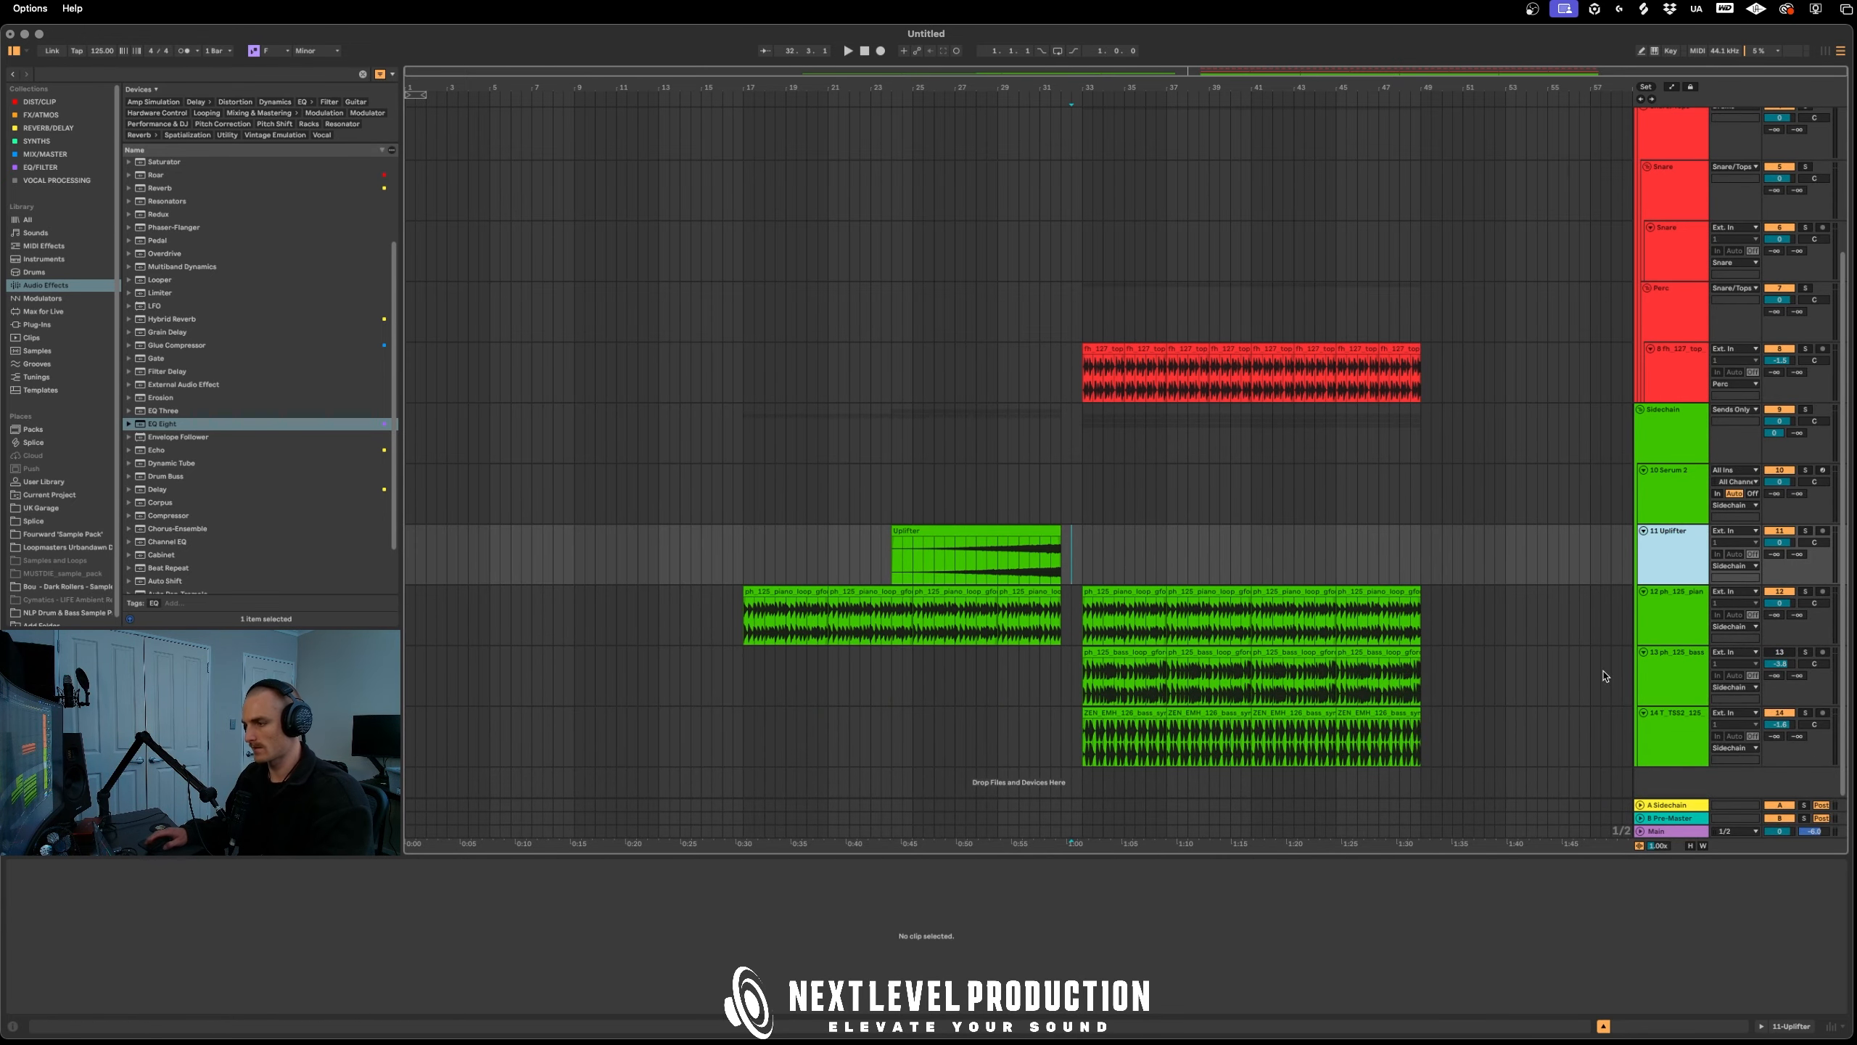
{"action": "key", "text": "super+t"}
{"action": "key", "text": "super+Tab"}
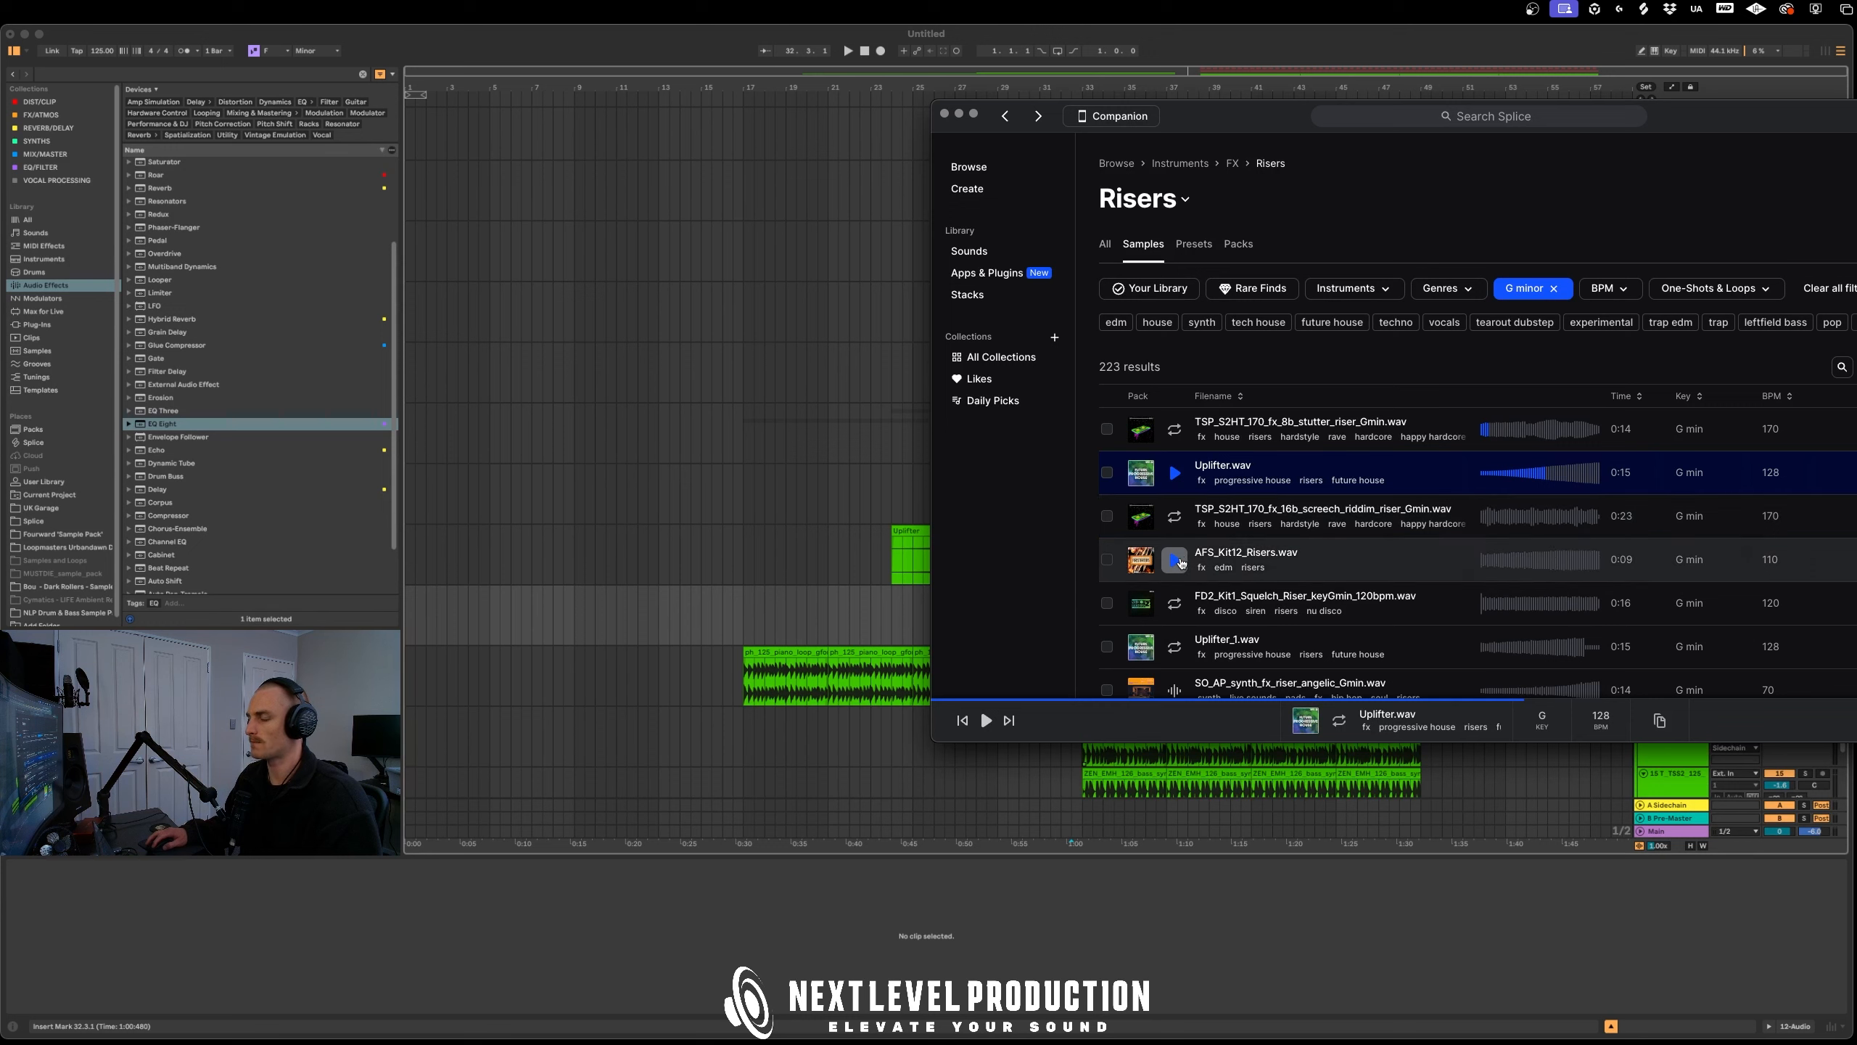
Audition AFS_Kit12_Risers.wav, FD2_Kit1_Squelch_Riser_keyGmin_120bpm.wav and Uplifter_1.wav
{"action": "left_click", "coordinate": [1176, 560]}
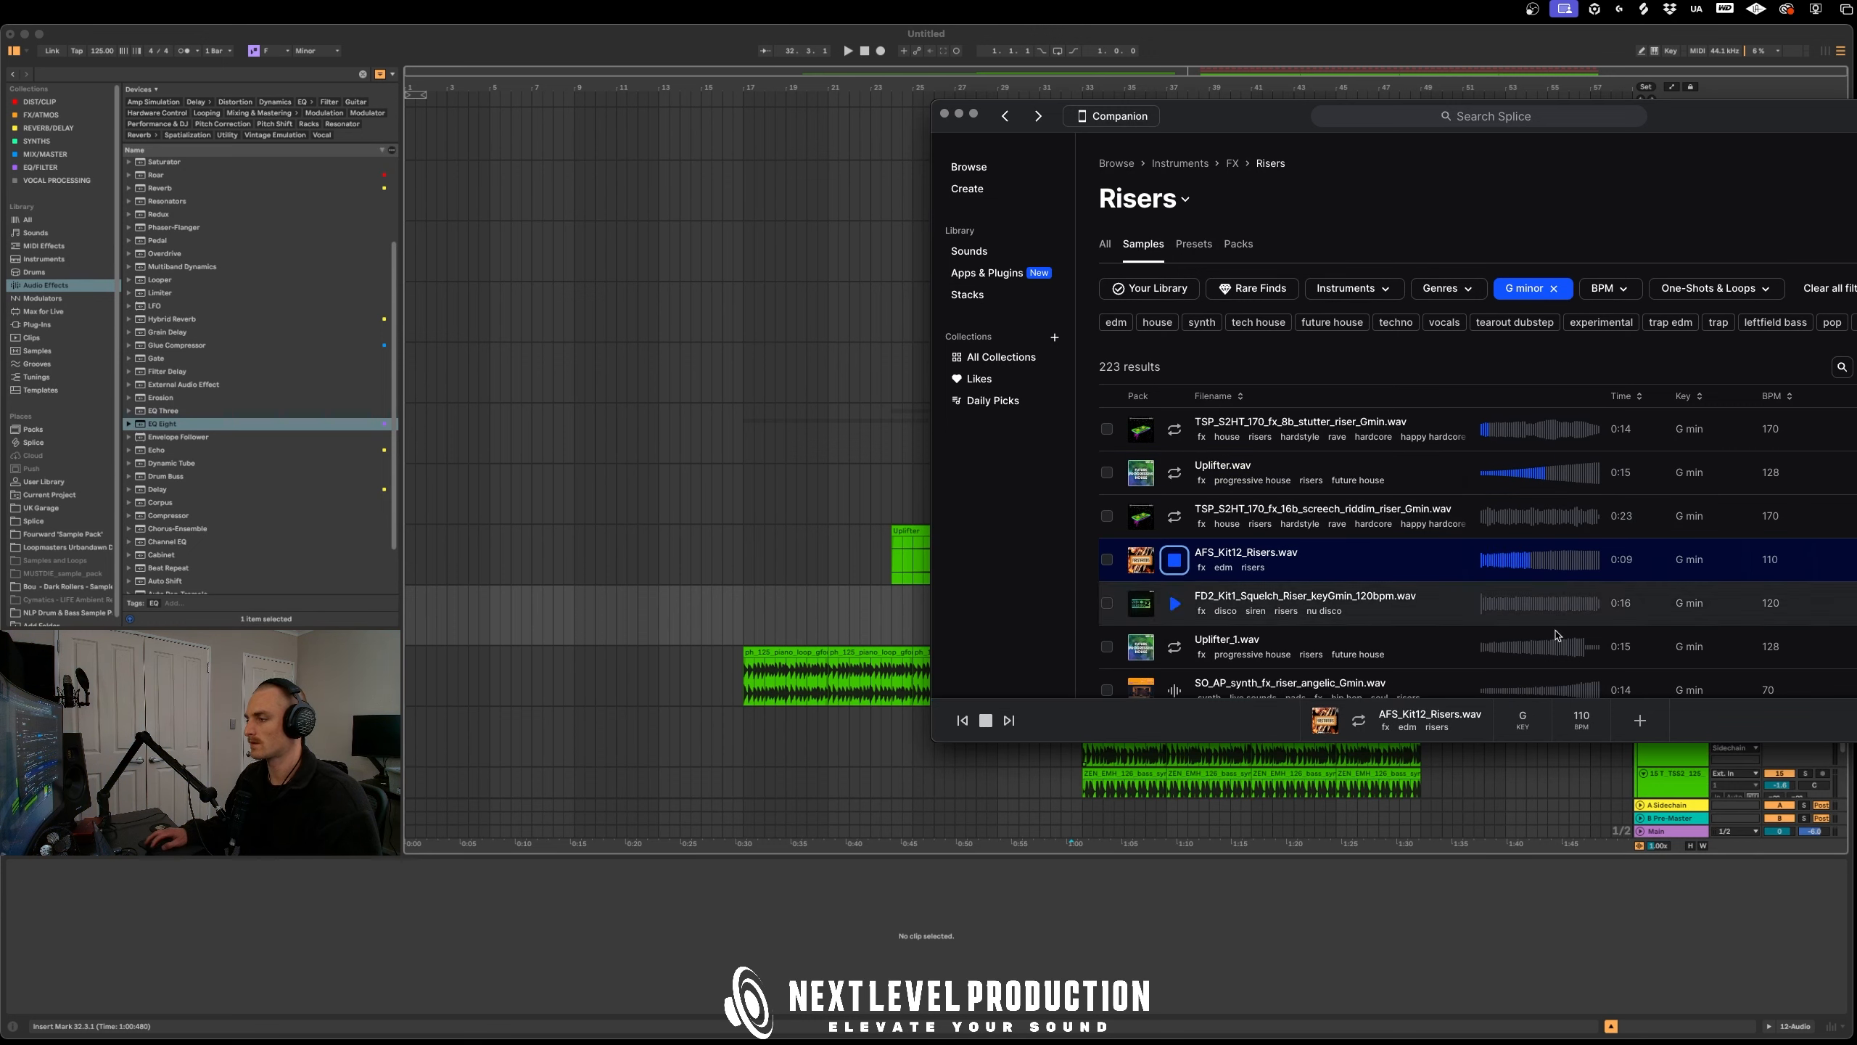
{"action": "key", "text": "Down"}
{"action": "key", "text": "Down"}
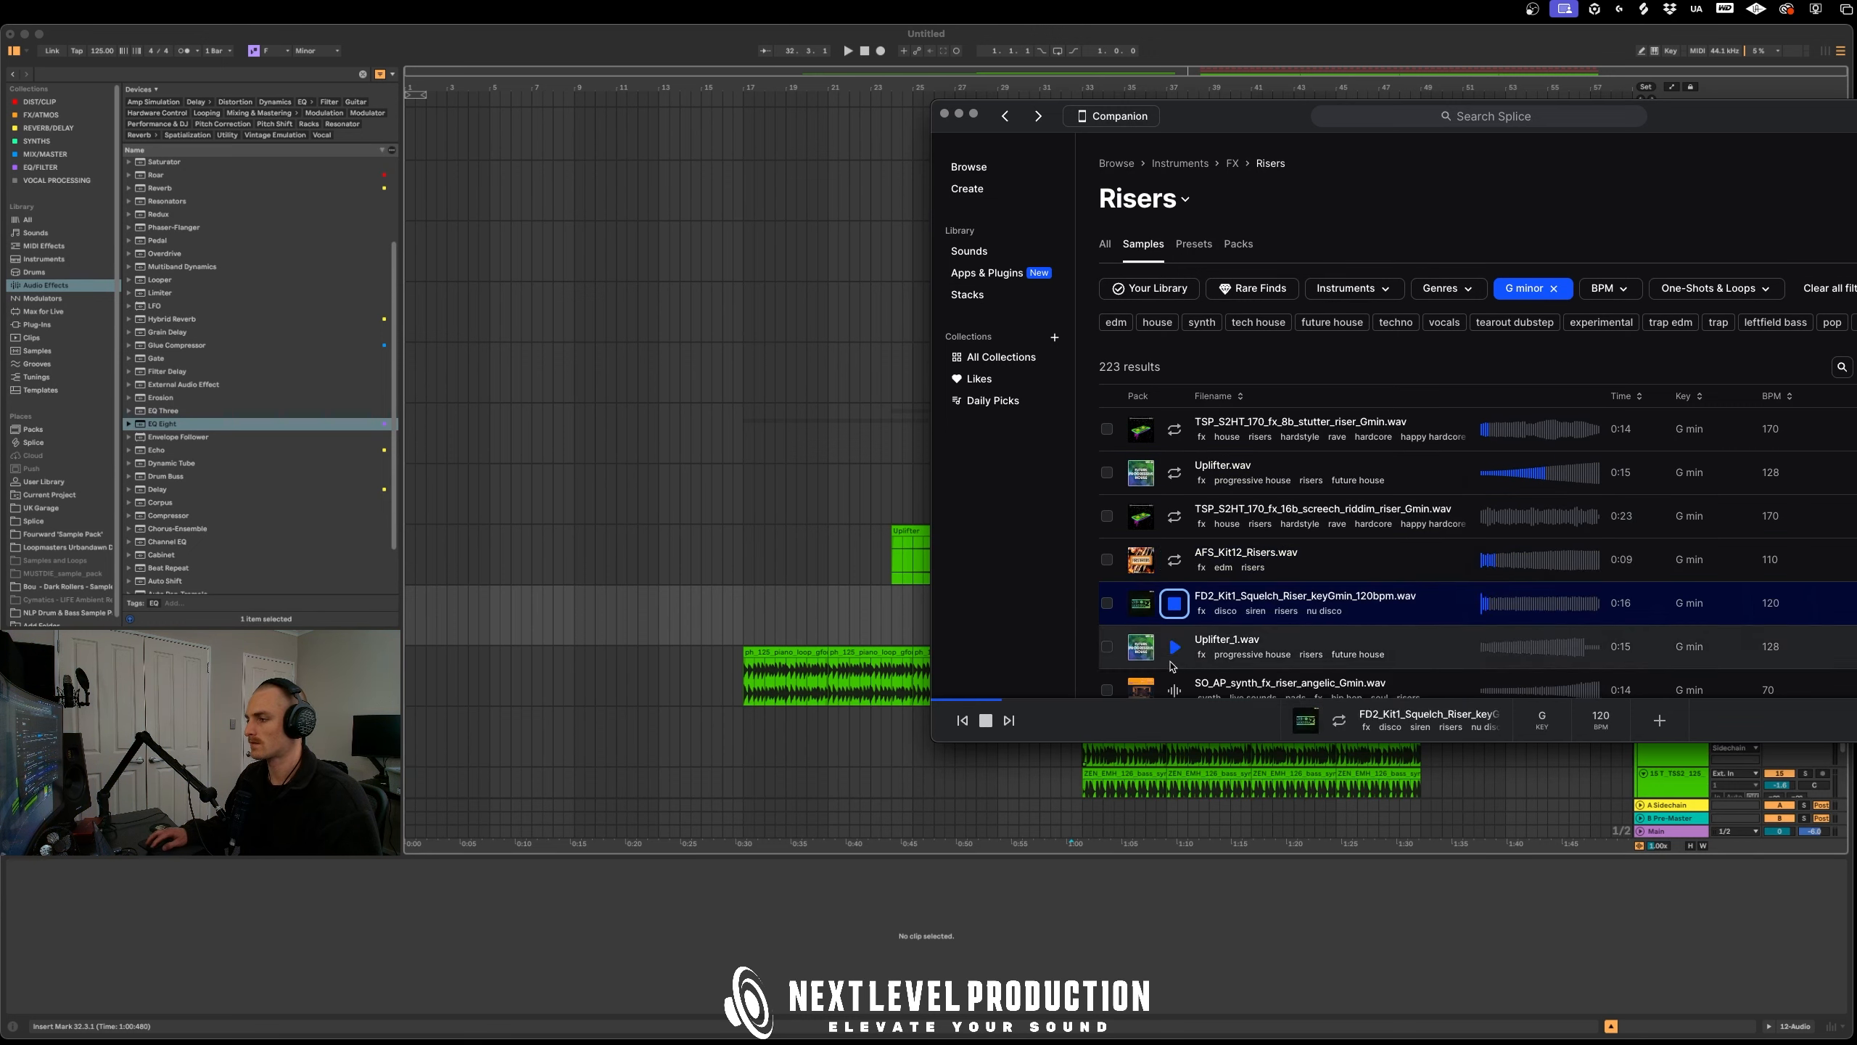
{"action": "scroll", "coordinate": [1221, 617], "scroll_direction": "down", "scroll_amount": 3}
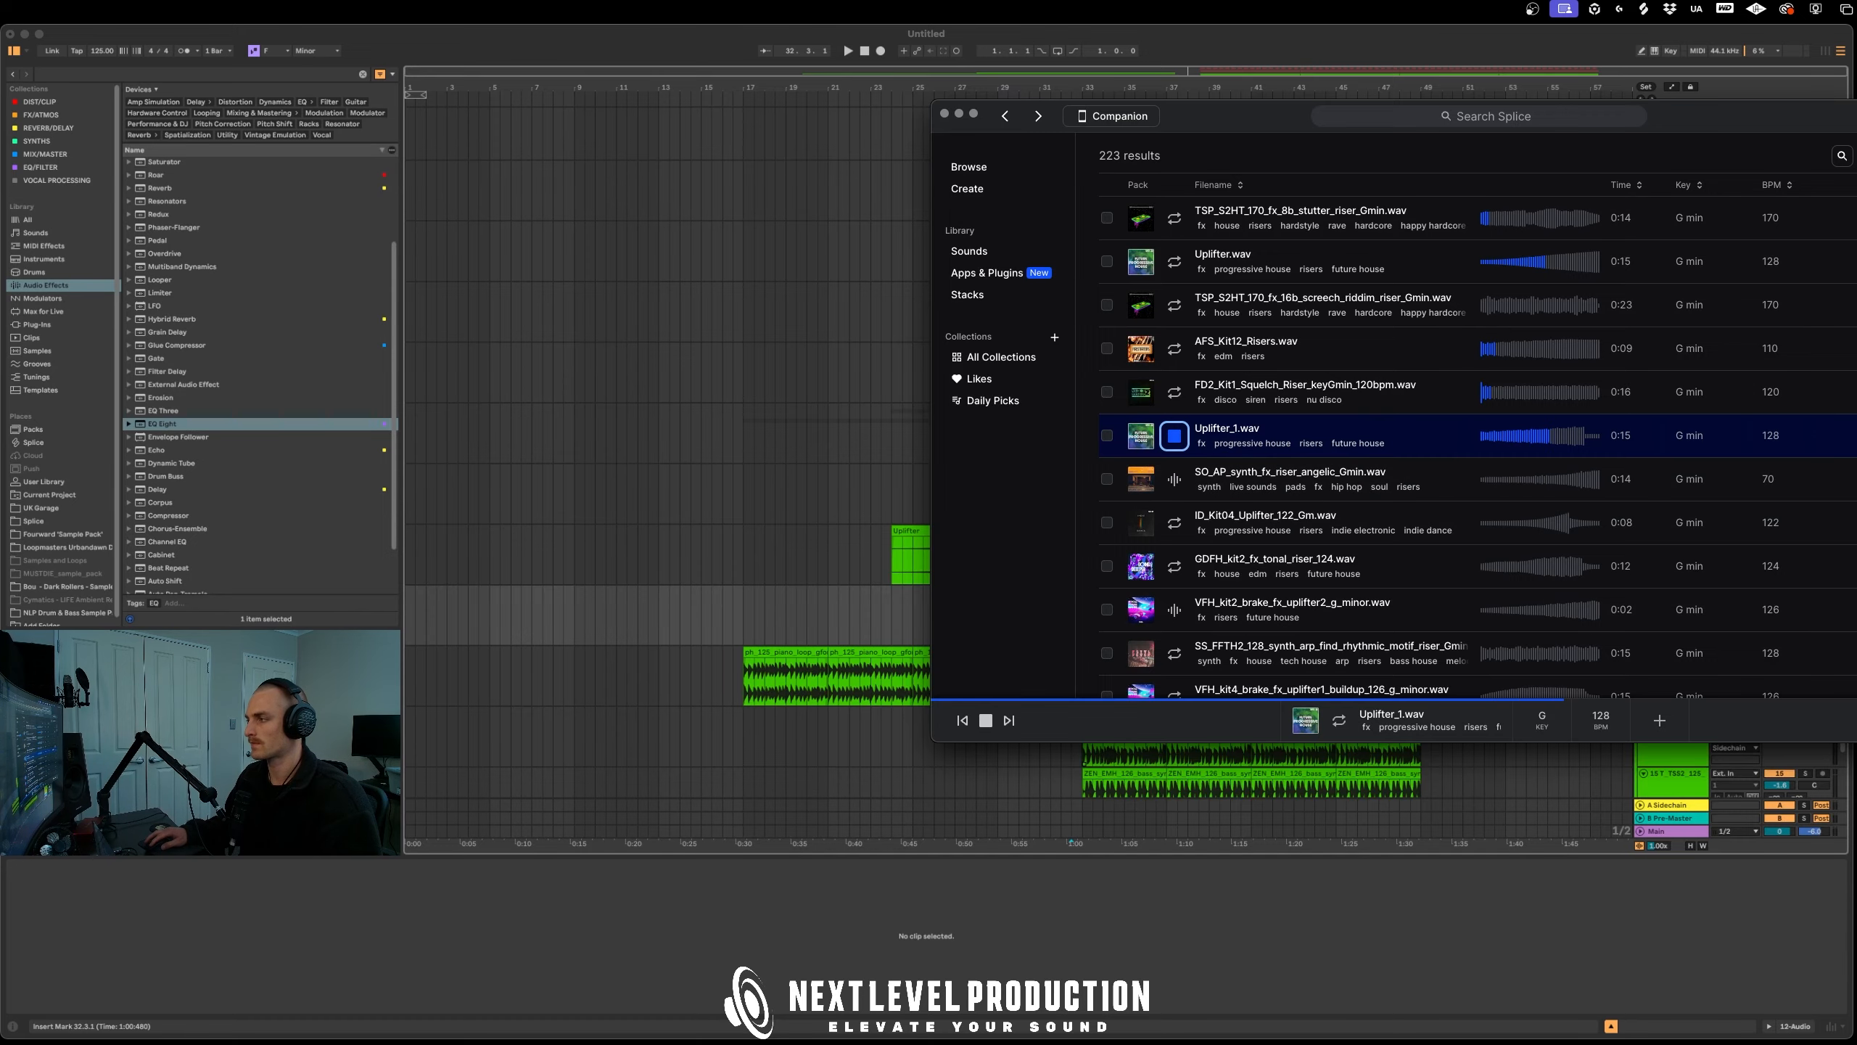
Place Uplifter_1.wav on the new Ableton Live track at bar 25 and trim the Uplifter clip above to start there
{"action": "left_click_drag", "start_coordinate": [1228, 120], "coordinate": [1385, 129]}
{"action": "left_click_drag", "start_coordinate": [1297, 443], "coordinate": [910, 606]}
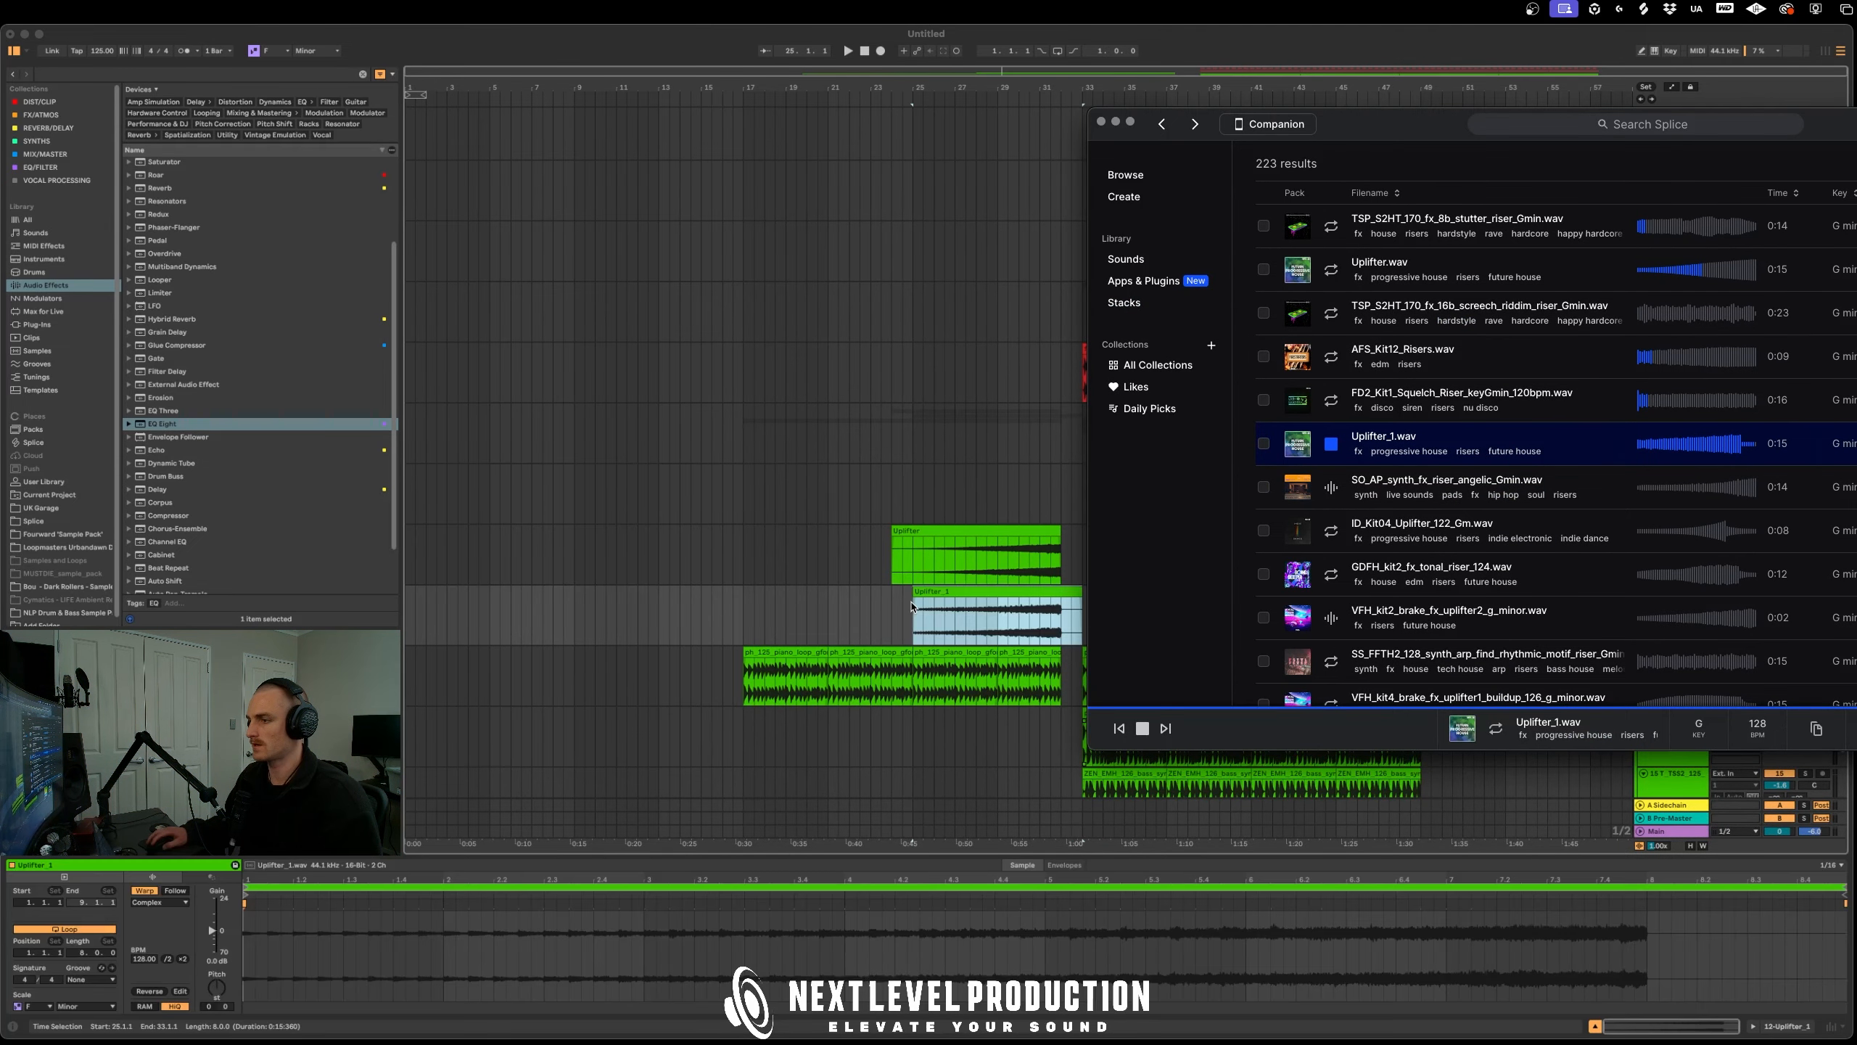
{"action": "left_click", "coordinate": [1116, 121]}
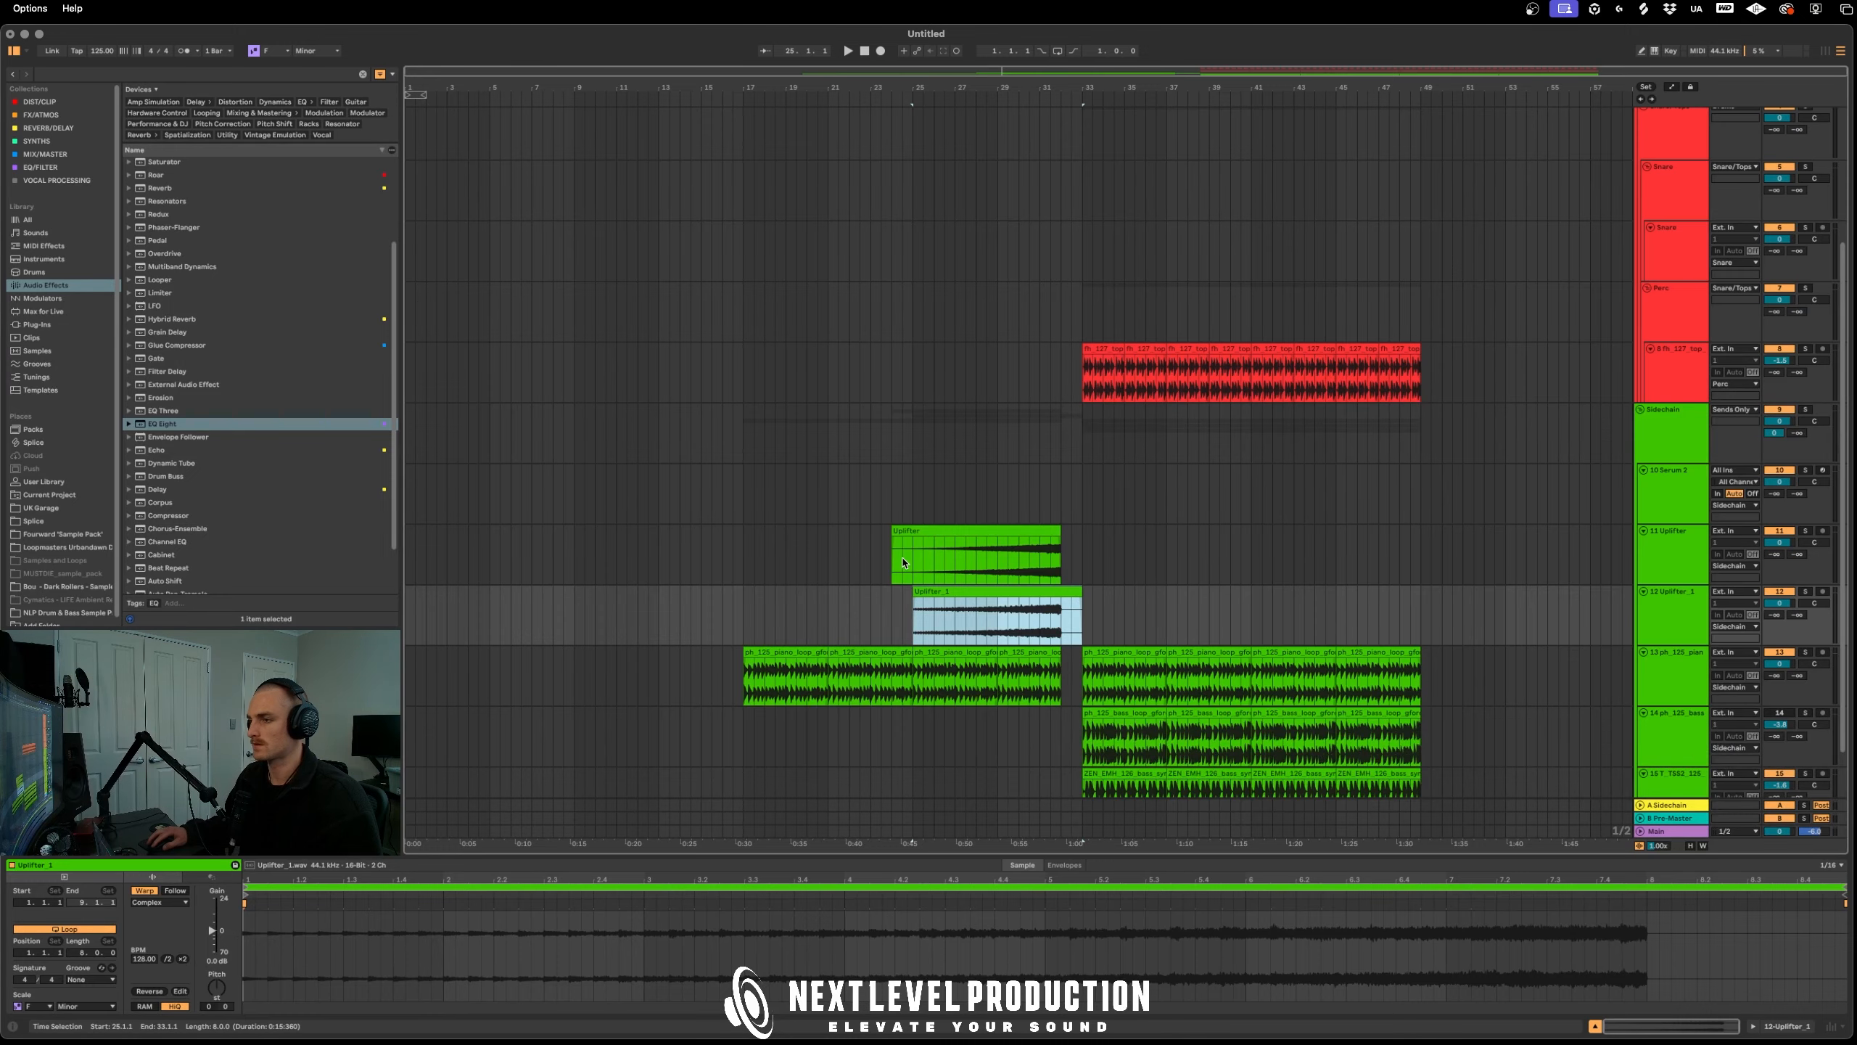
{"action": "left_click_drag", "start_coordinate": [894, 533], "coordinate": [914, 533]}
Insert another audio track between the Uplifter and Uplifter_1 tracks
{"action": "left_click", "coordinate": [1102, 555]}
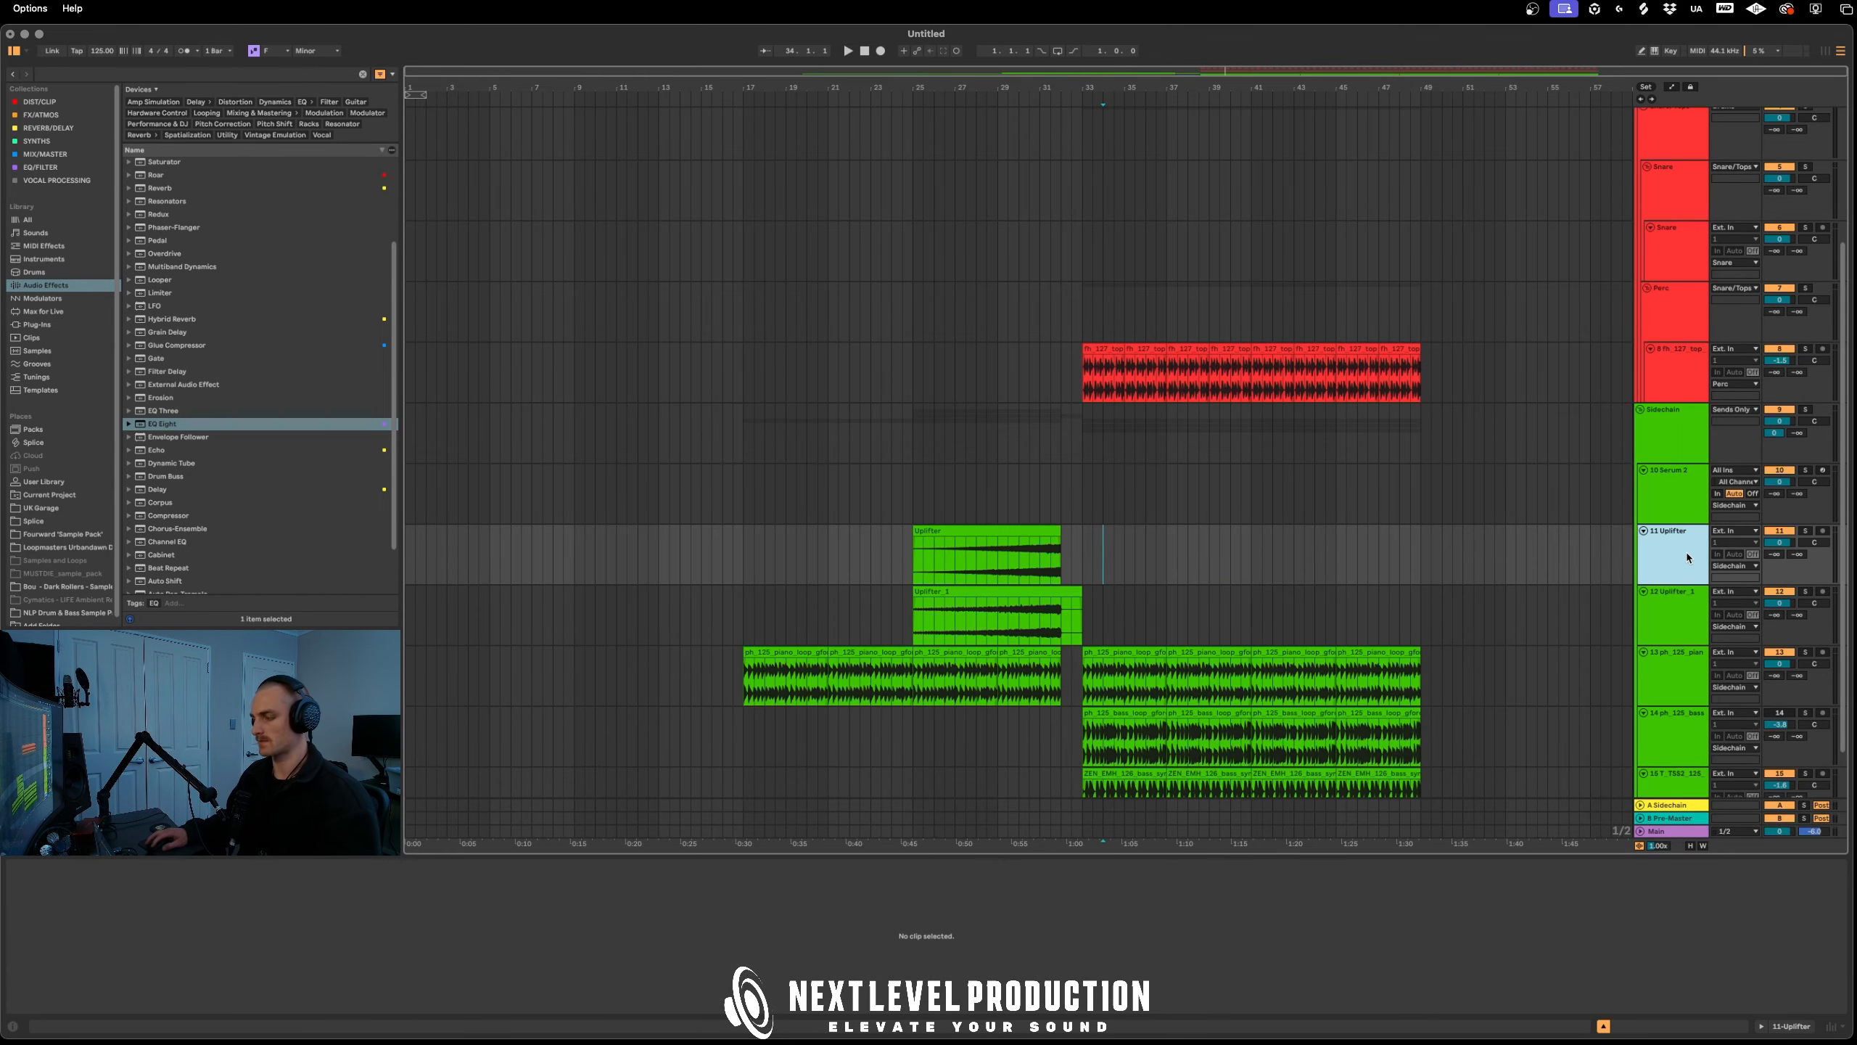
{"action": "key", "text": "super+t"}
{"action": "scroll", "coordinate": [1531, 600], "scroll_direction": "down", "scroll_amount": 2}
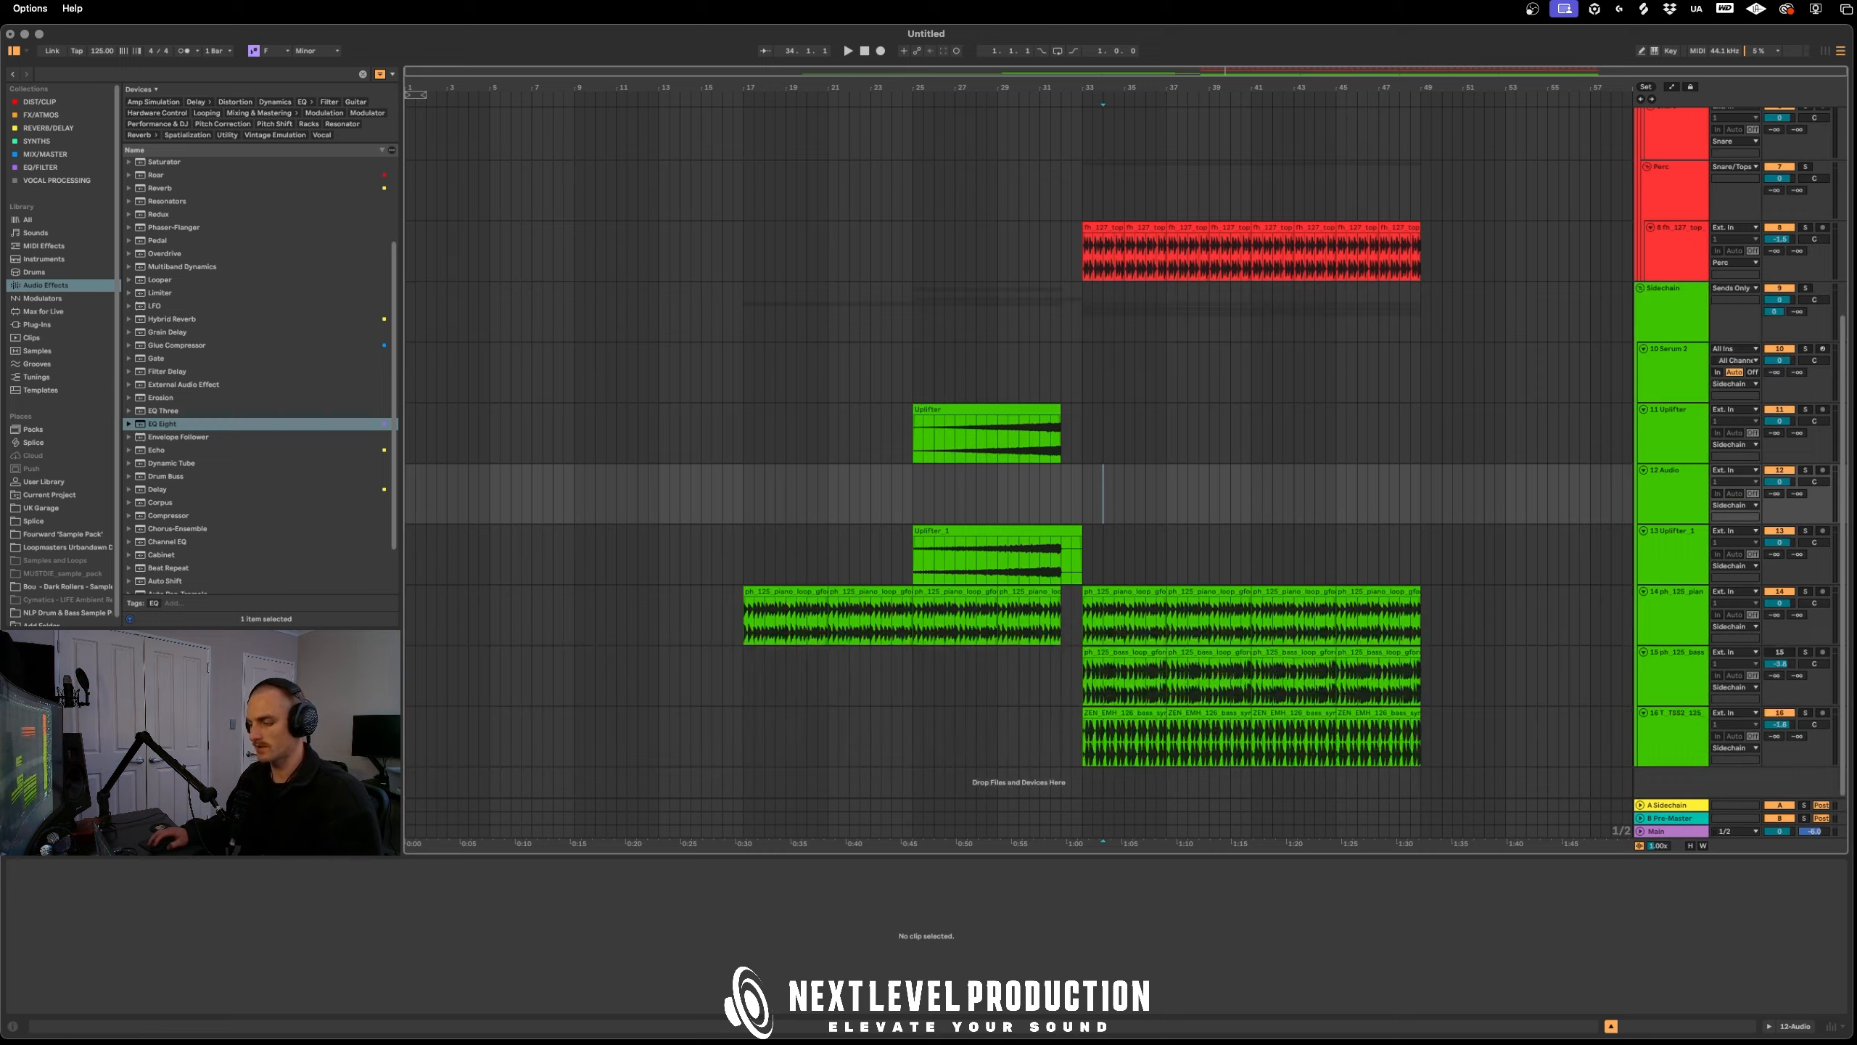
Switch to Splice and search the sample library for "snare roll"
{"action": "key", "text": "super+Tab"}
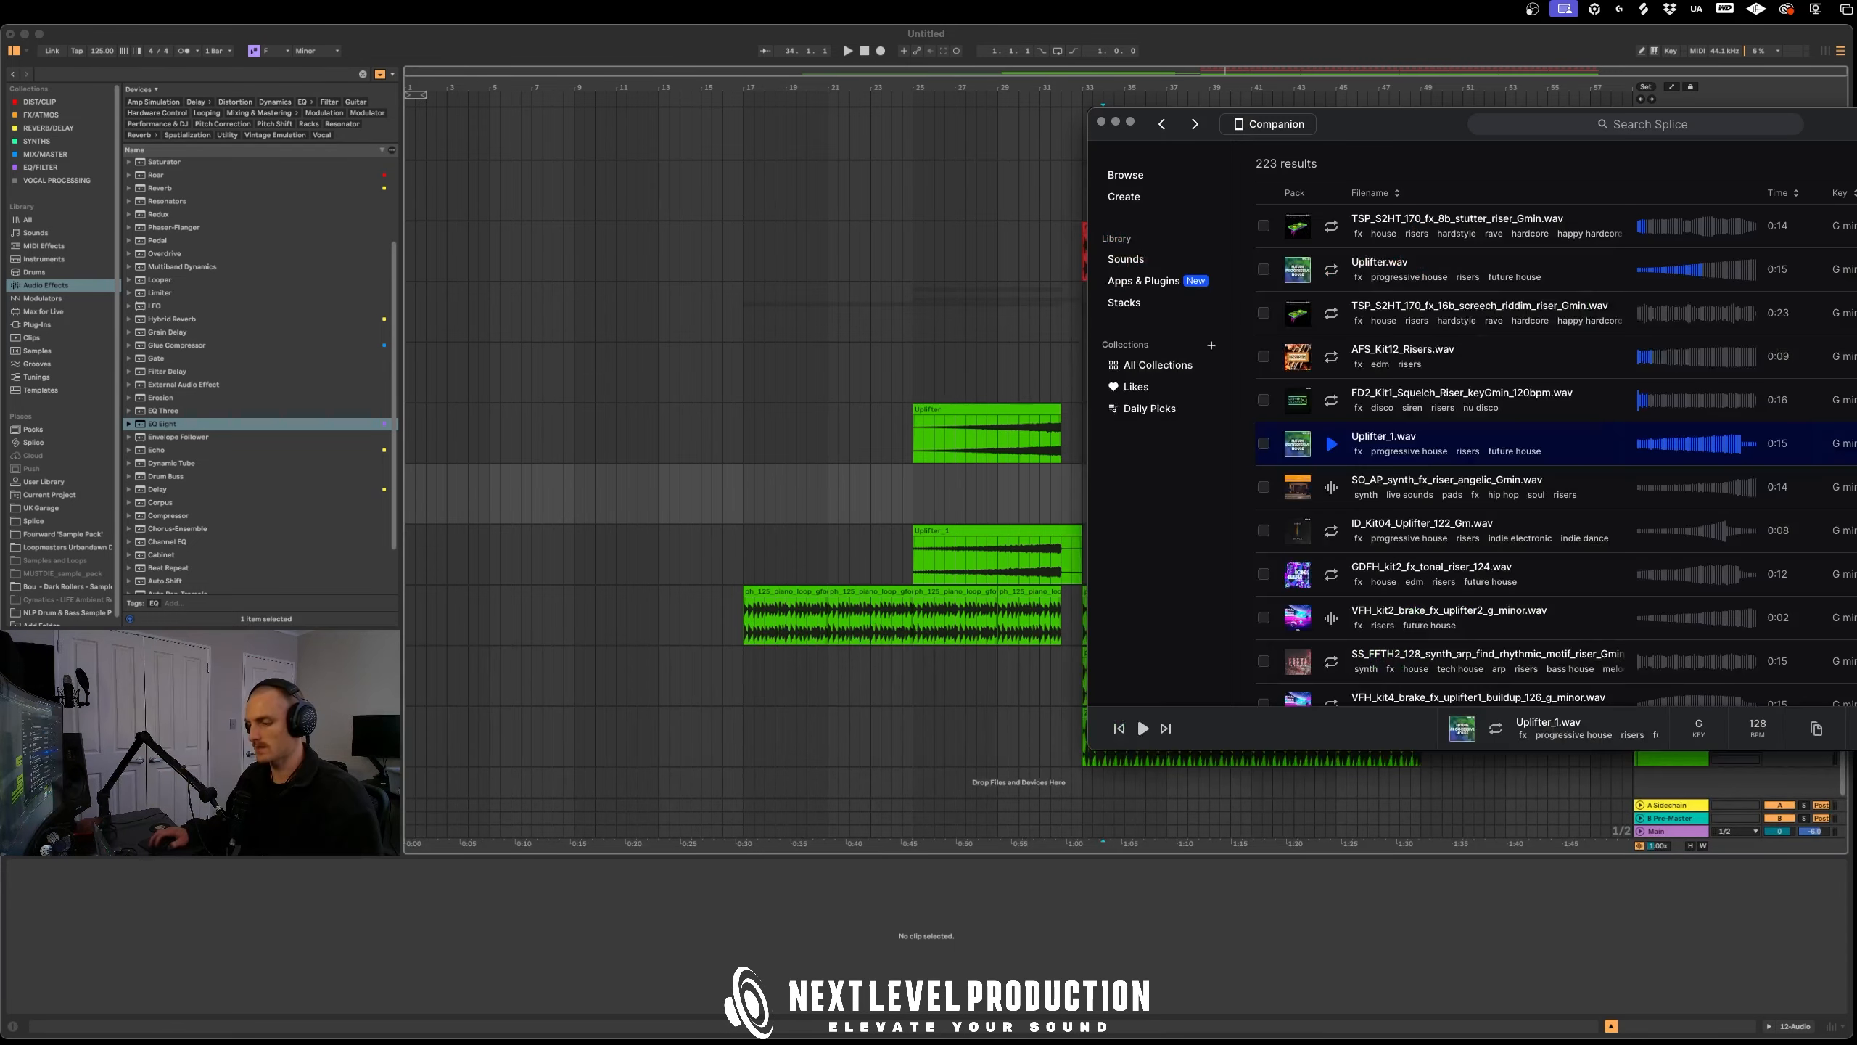
{"action": "left_click", "coordinate": [1166, 176]}
{"action": "left_click", "coordinate": [1638, 124]}
{"action": "type", "text": "snar"}
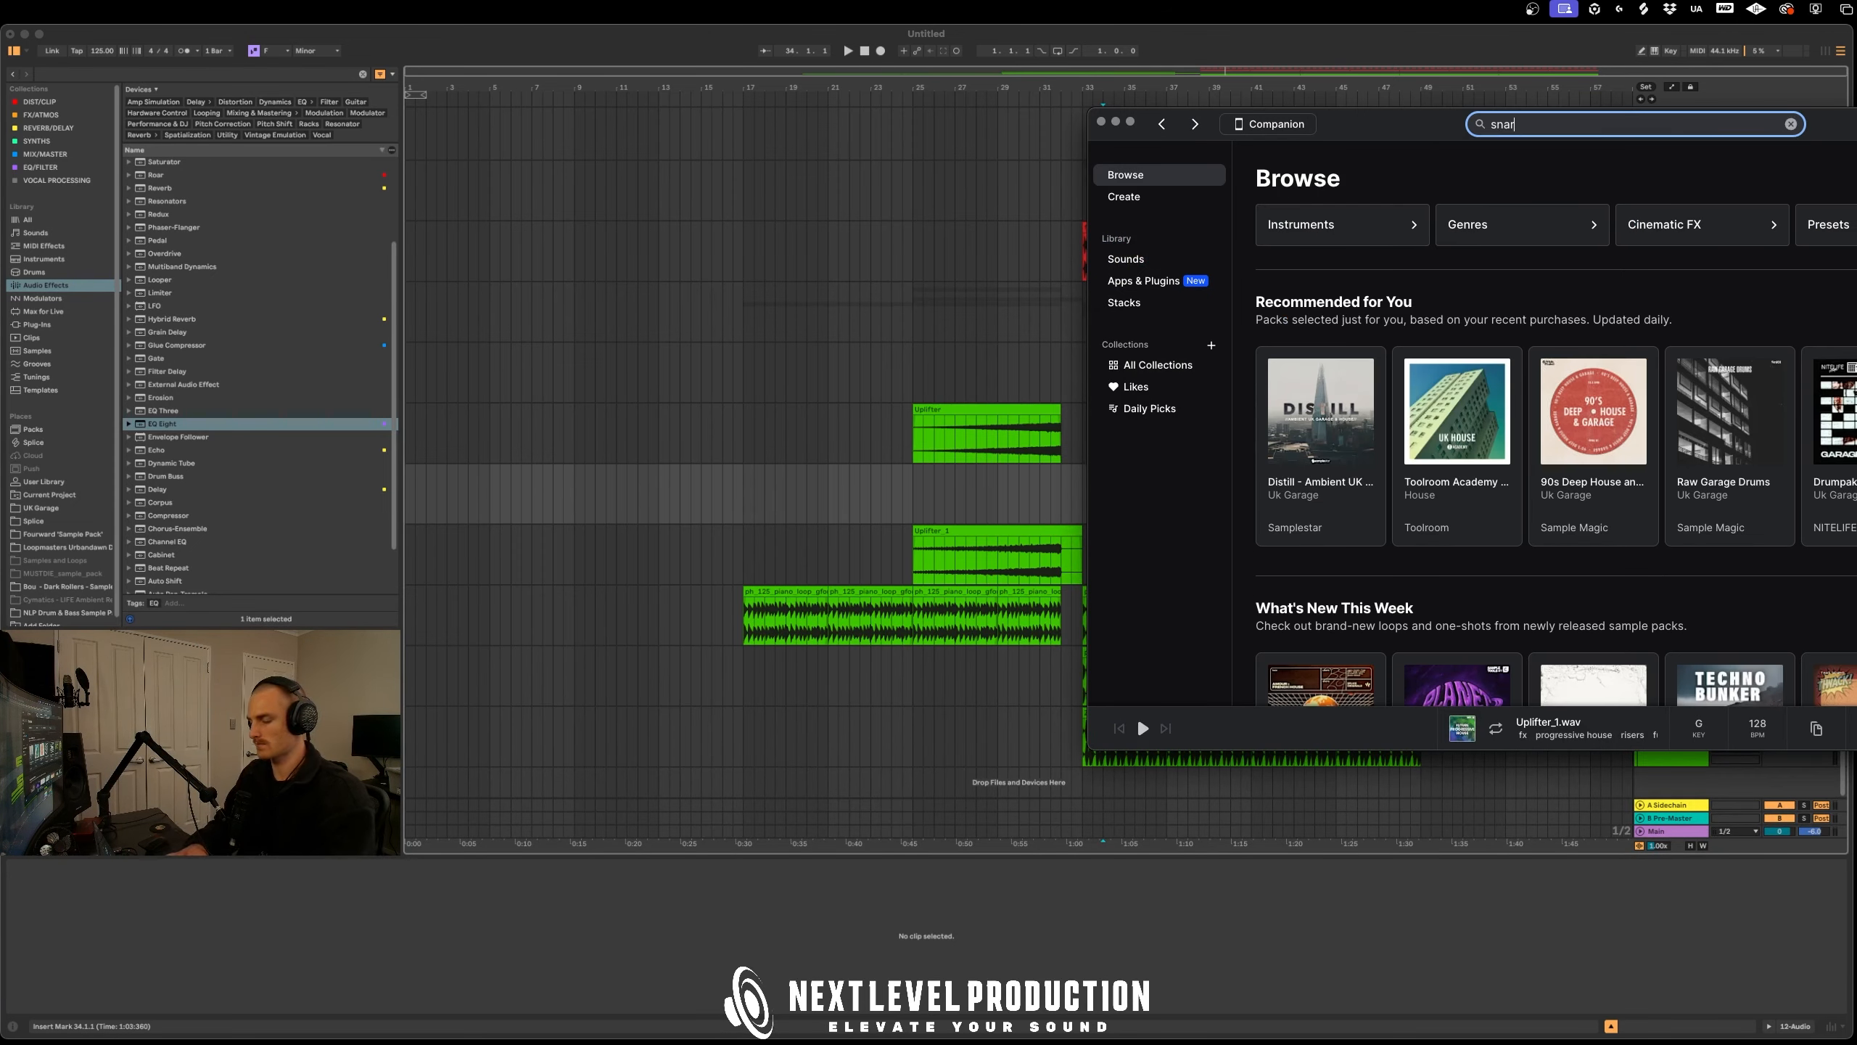
{"action": "type", "text": "e roll"}
{"action": "key", "text": "Return"}
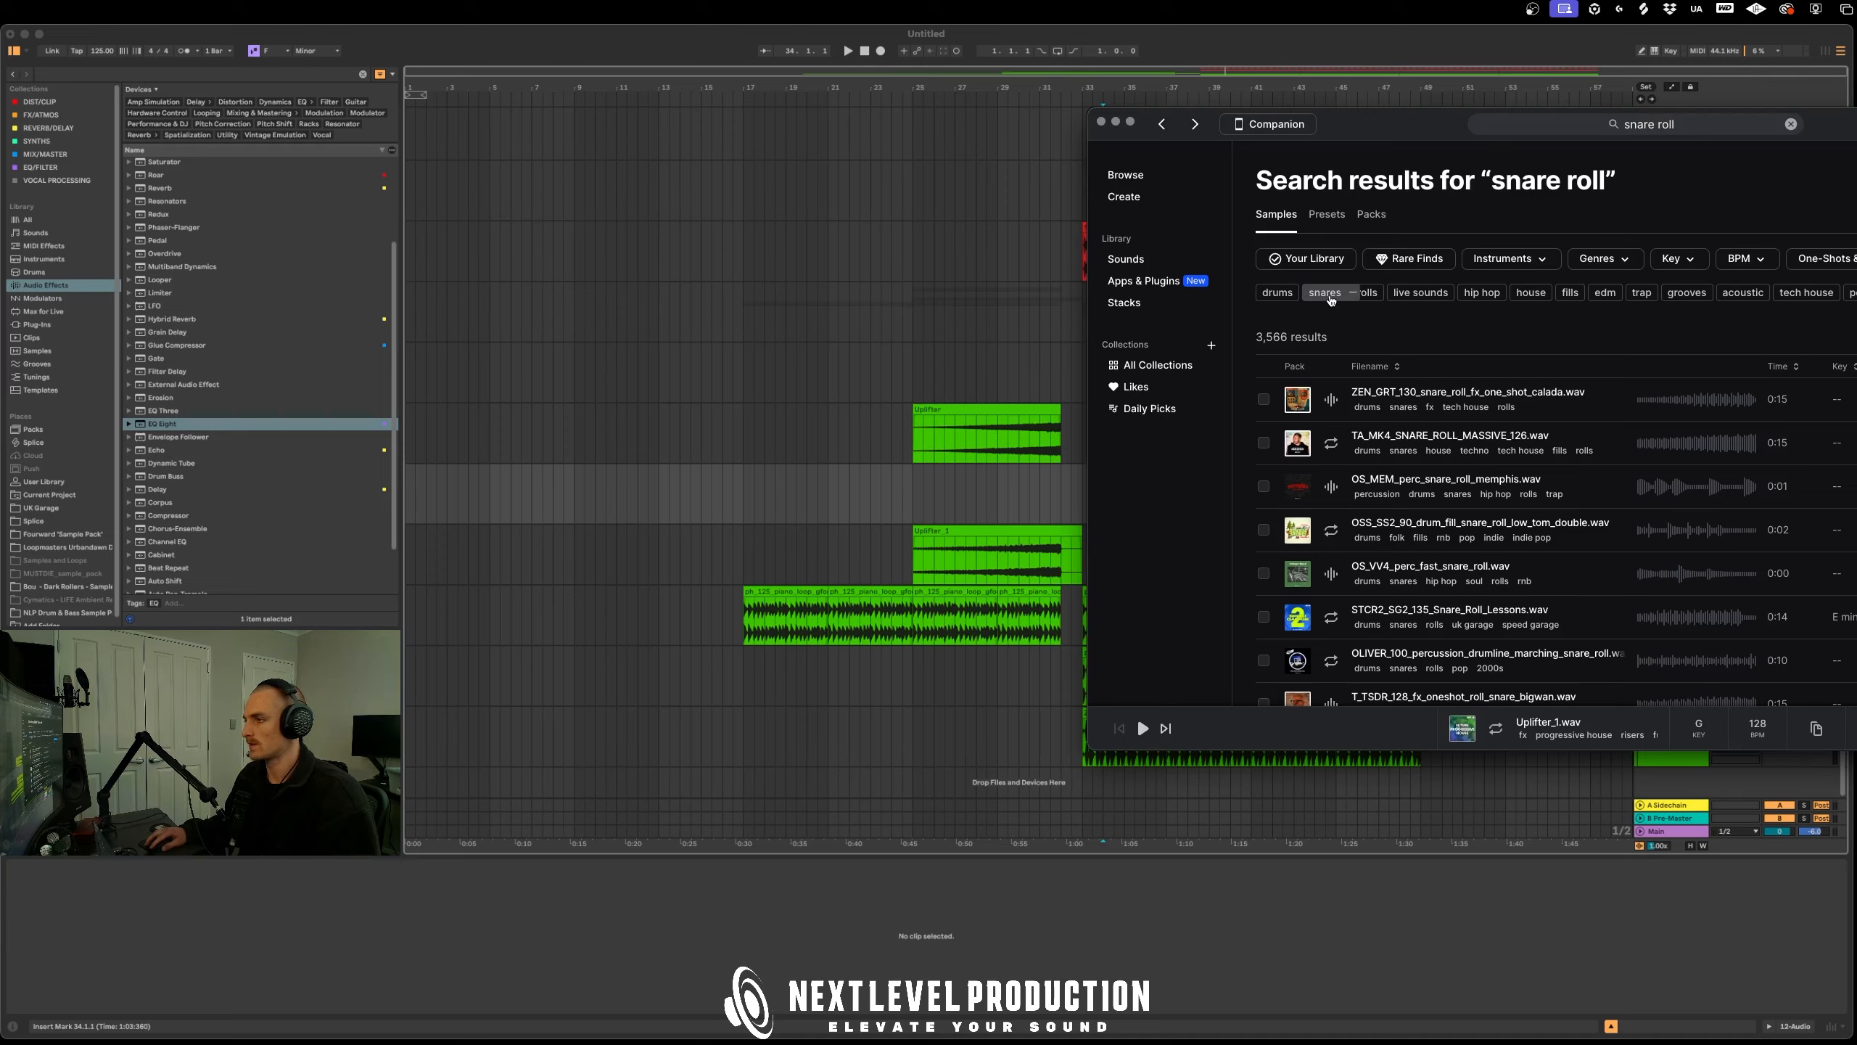
Filter the snare roll results by the snares and rolls tags and the house genre
{"action": "left_click", "coordinate": [1331, 302]}
{"action": "left_click", "coordinate": [1377, 294]}
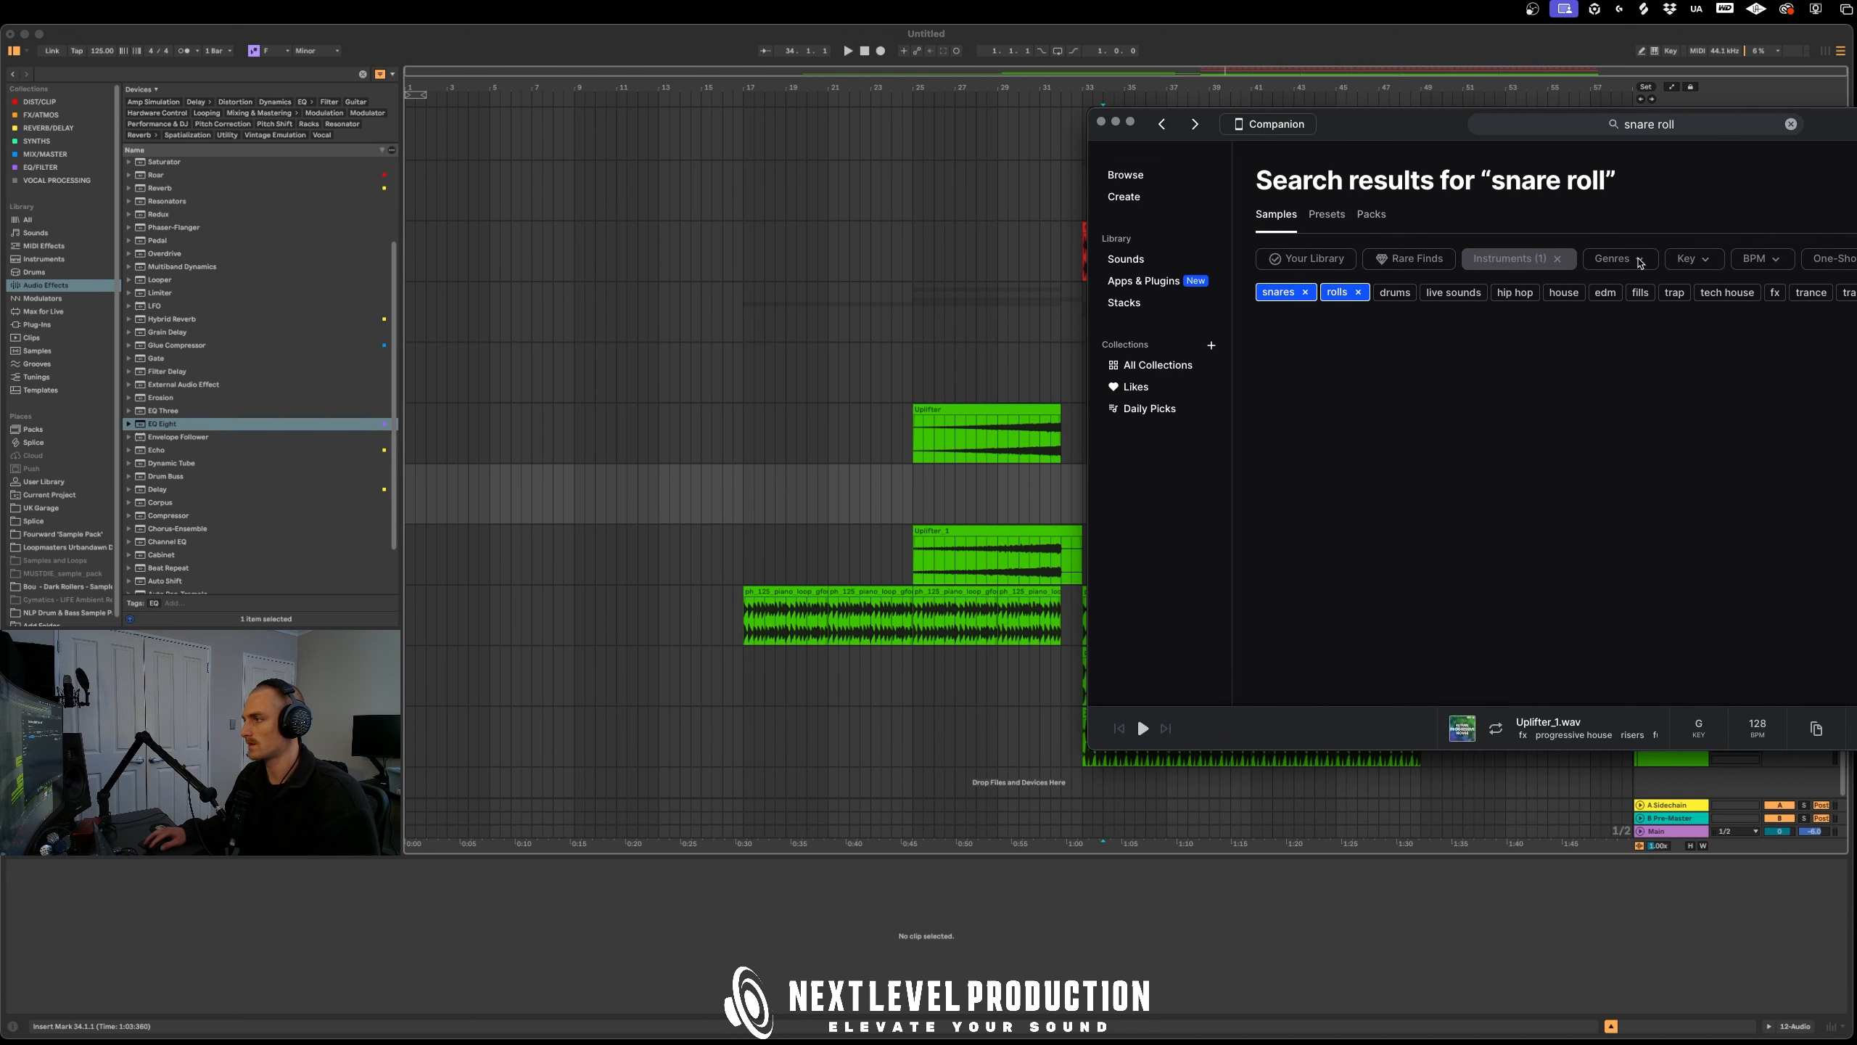
{"action": "left_click", "coordinate": [1629, 260]}
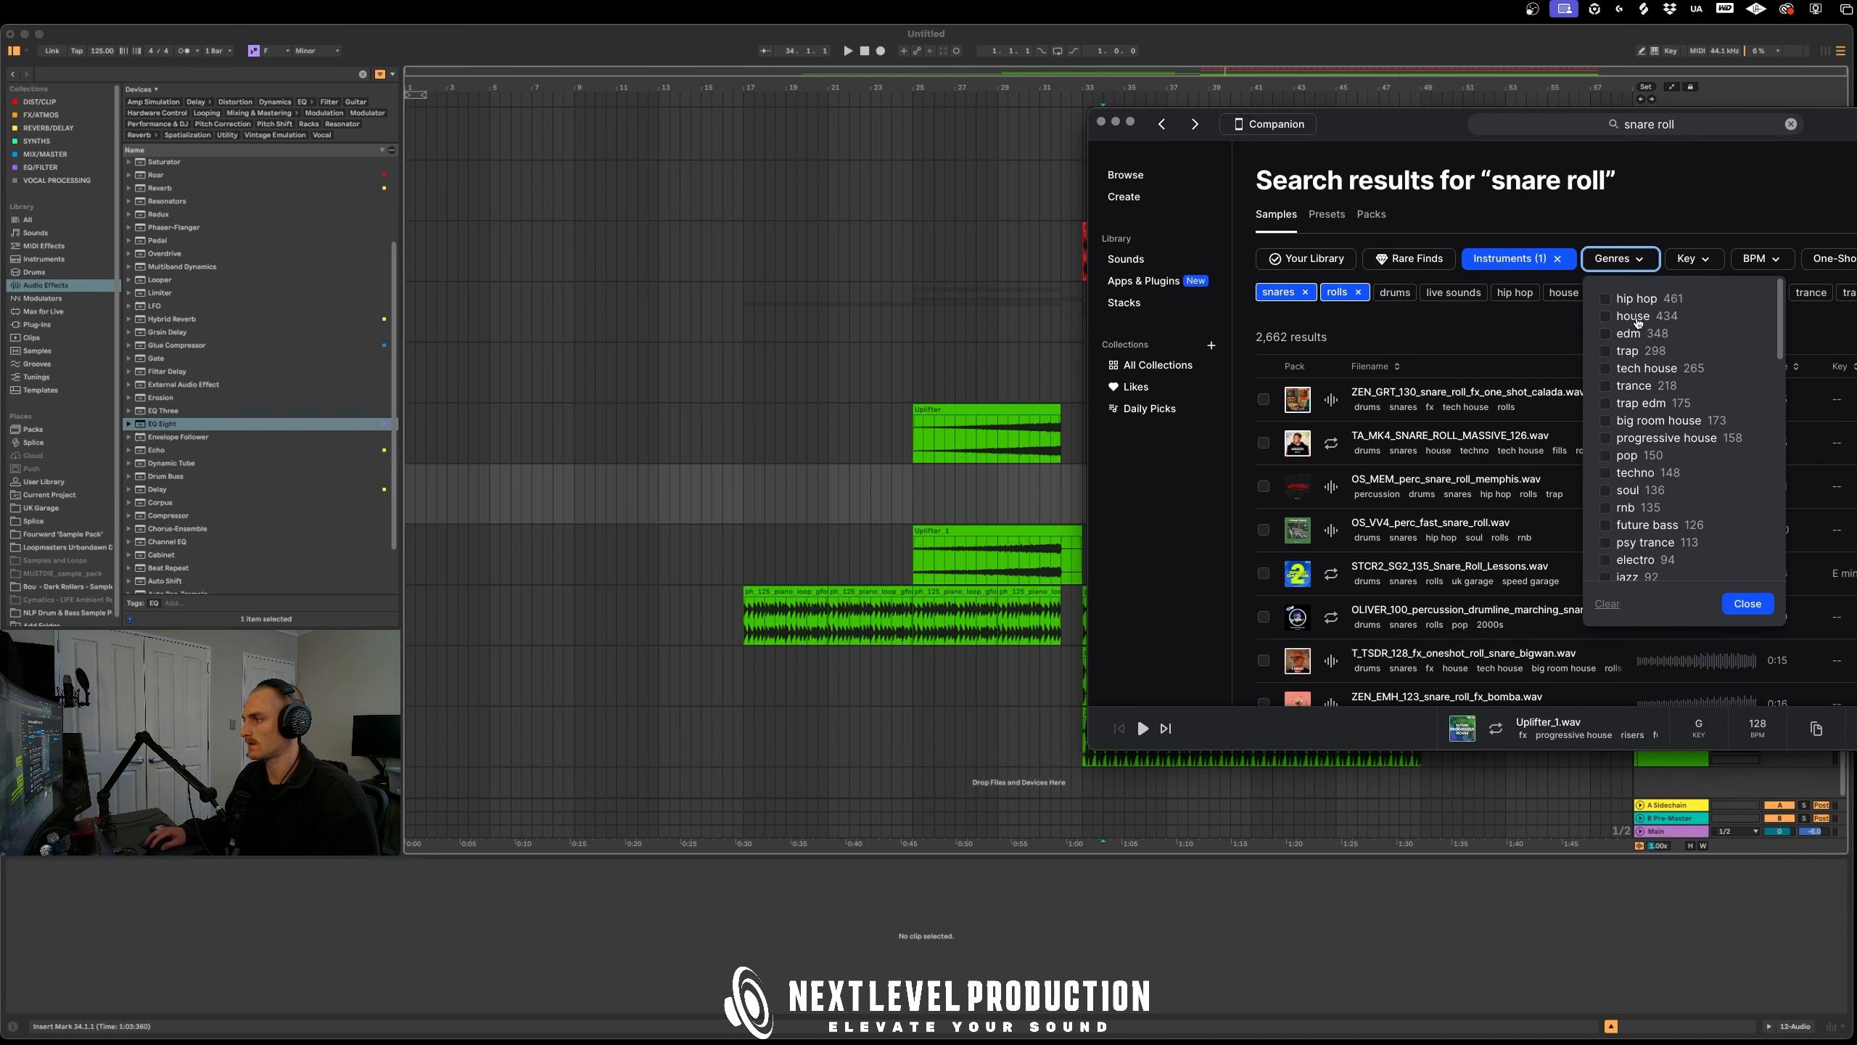
{"action": "left_click", "coordinate": [1637, 316]}
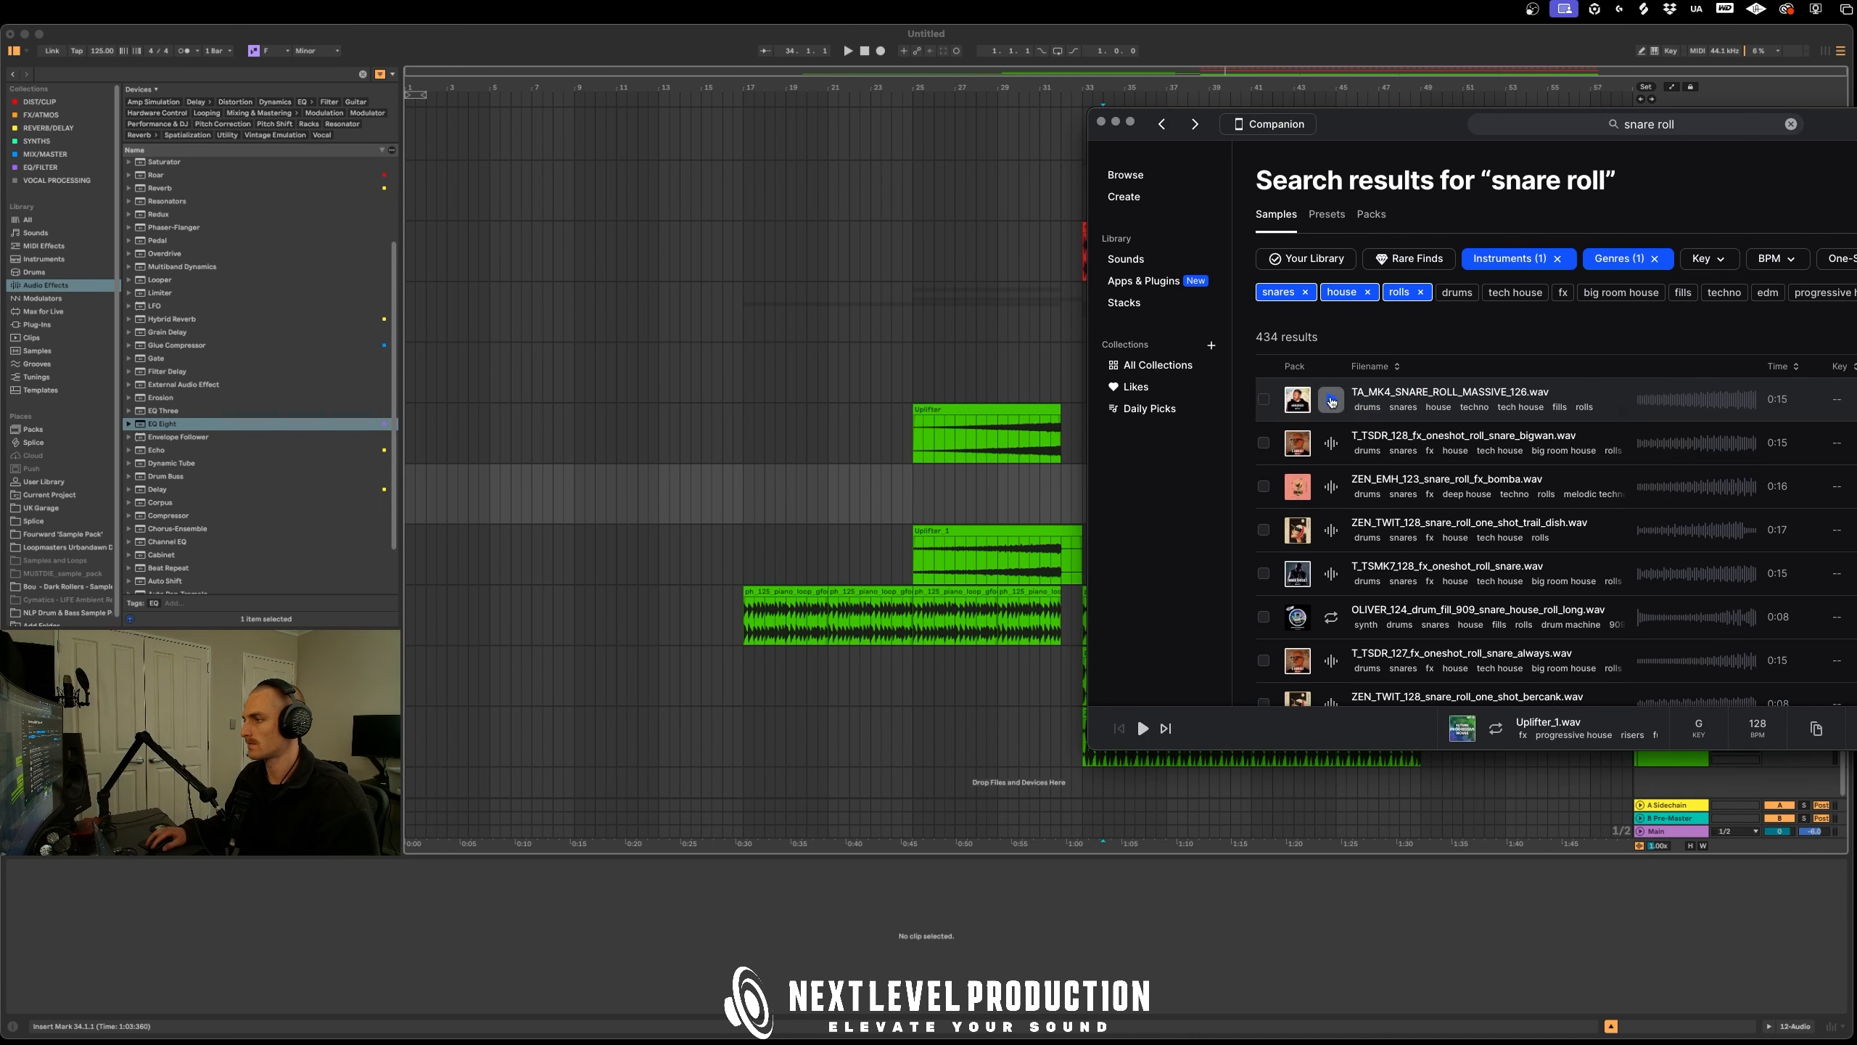
Audition TA_MK4_SNARE_ROLL_MASSIVE_126.wav and place it on the empty Ableton Live track between the two uplifters at bar 25
{"action": "left_click", "coordinate": [1331, 401]}
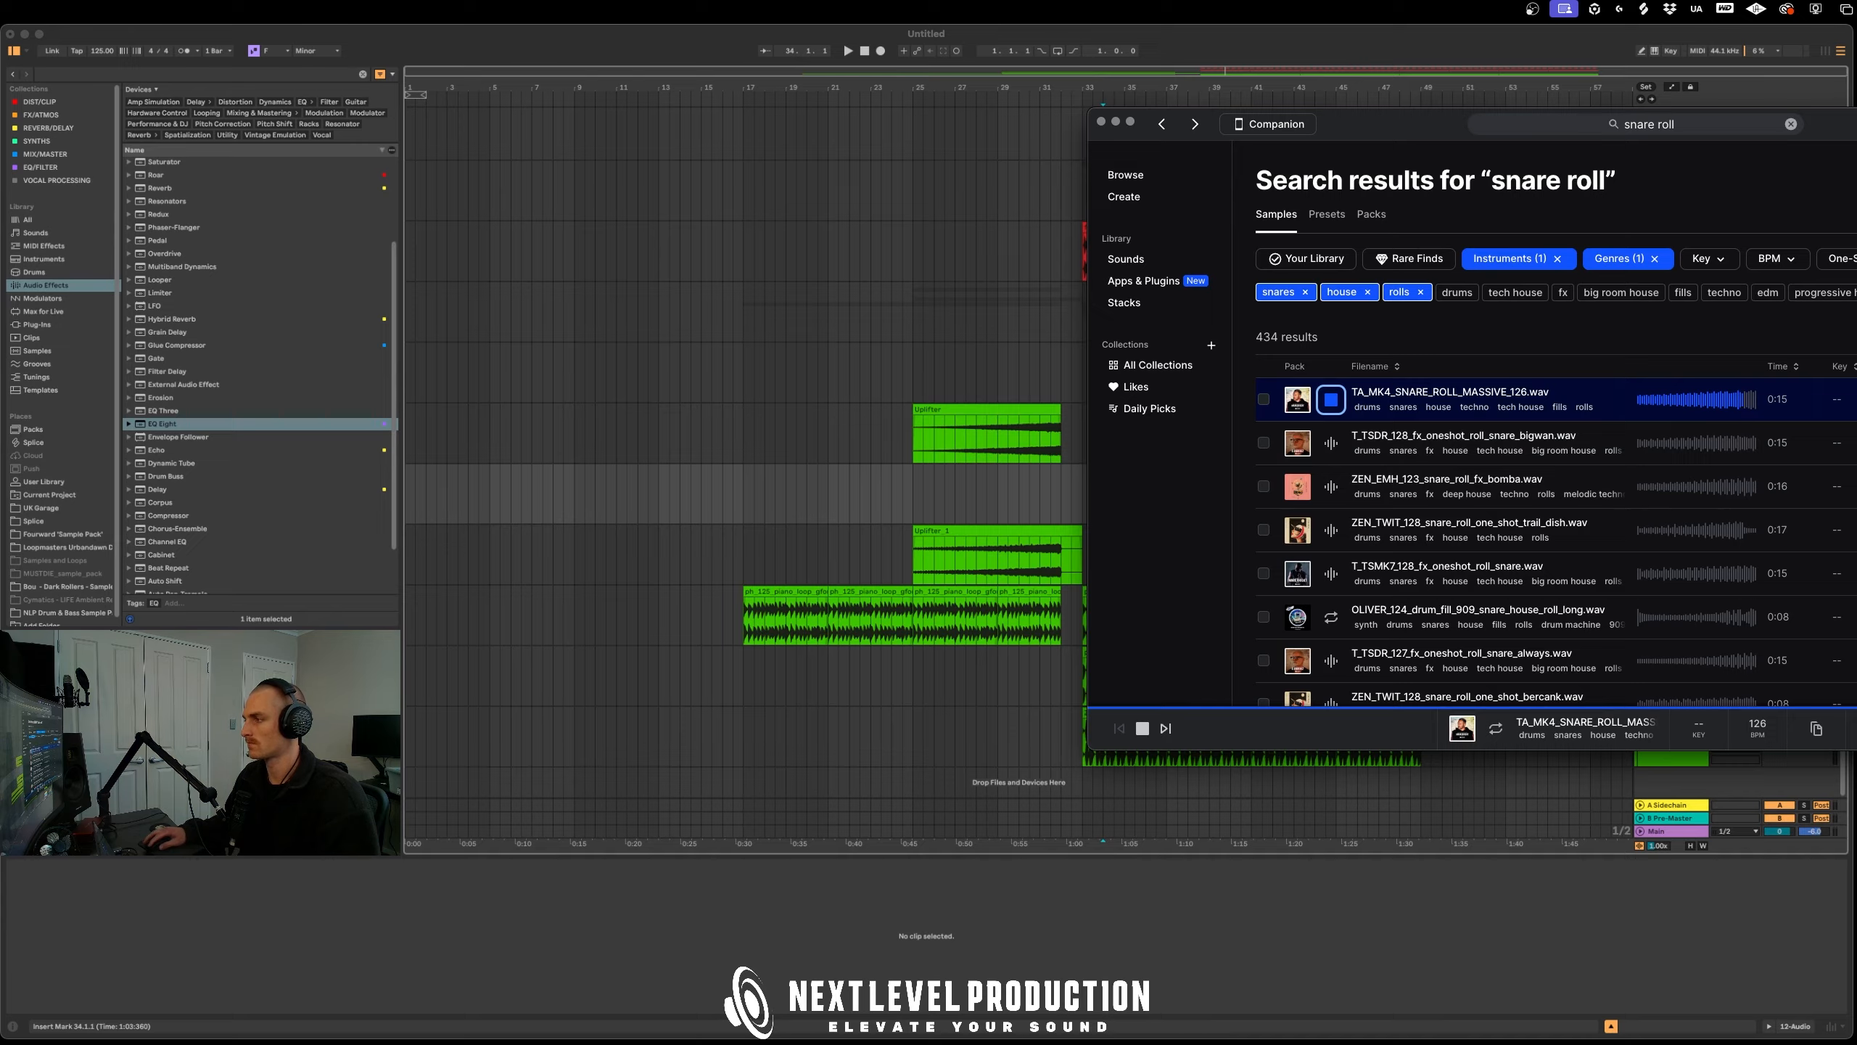
{"action": "left_click", "coordinate": [1282, 417]}
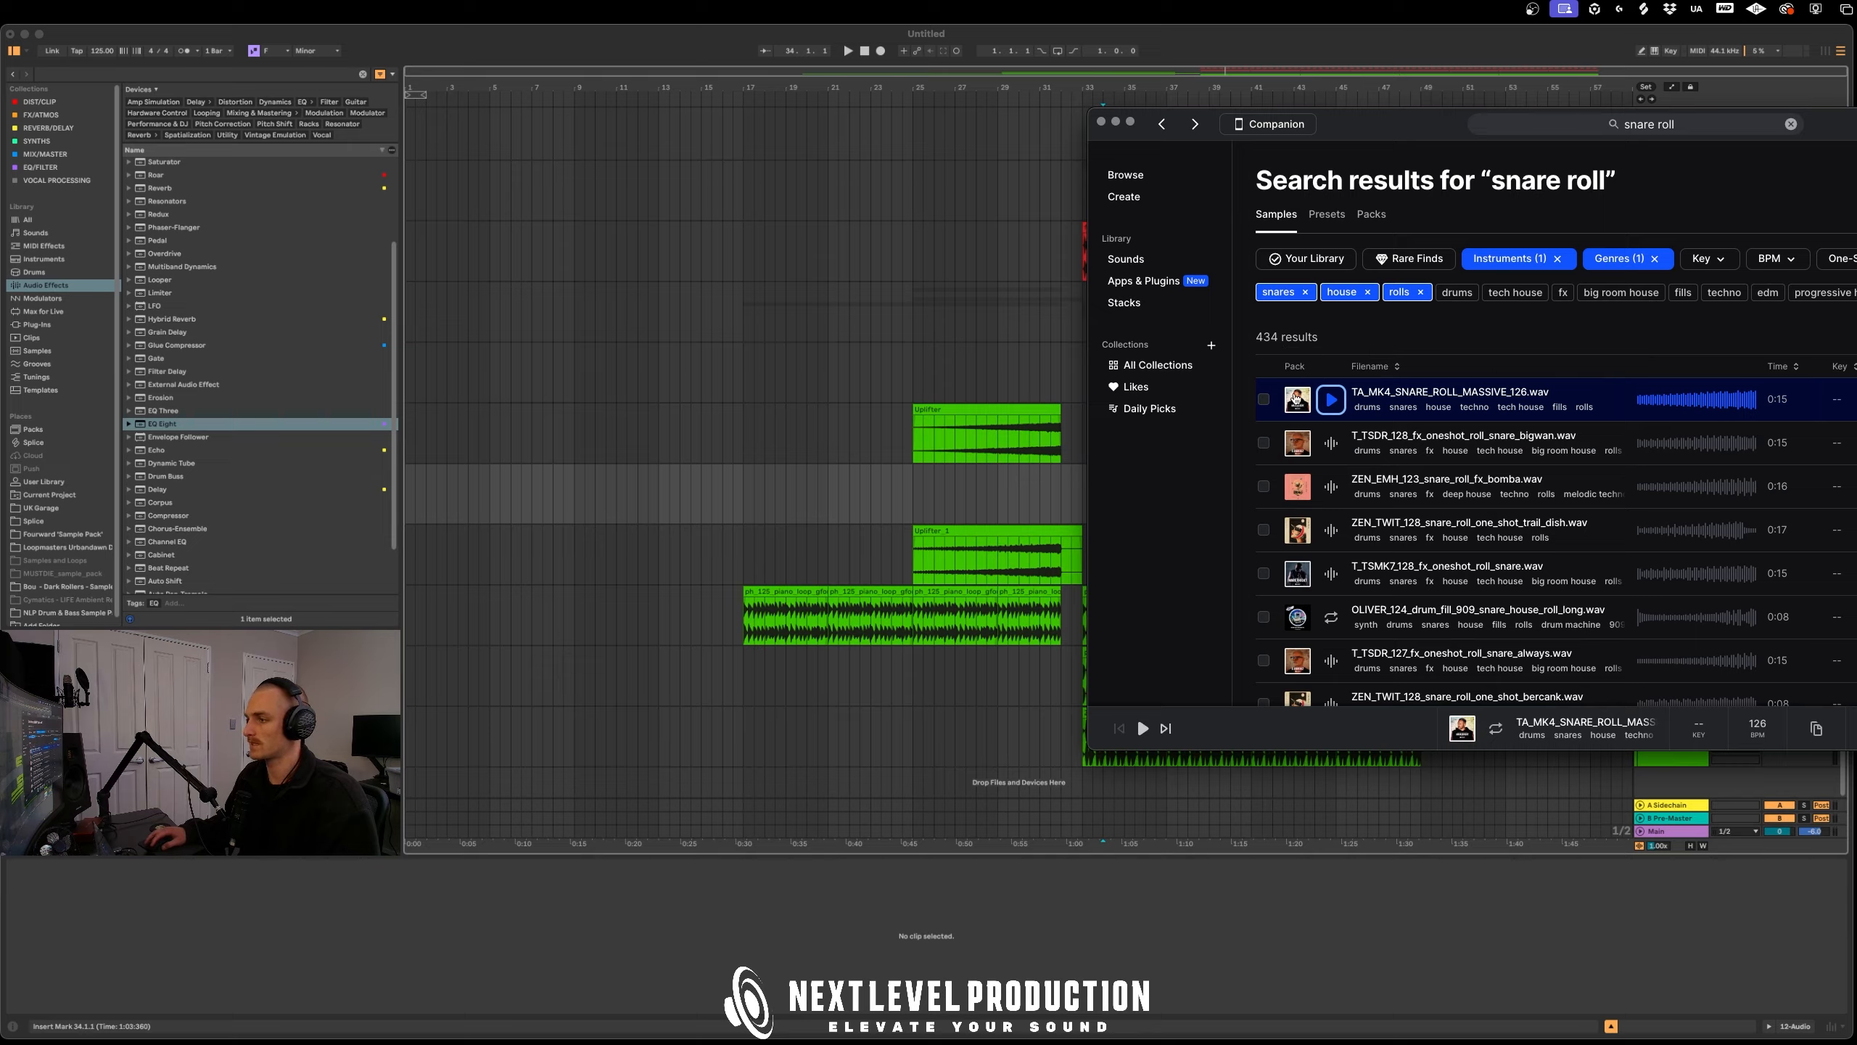
{"action": "left_click_drag", "start_coordinate": [1298, 404], "coordinate": [923, 503]}
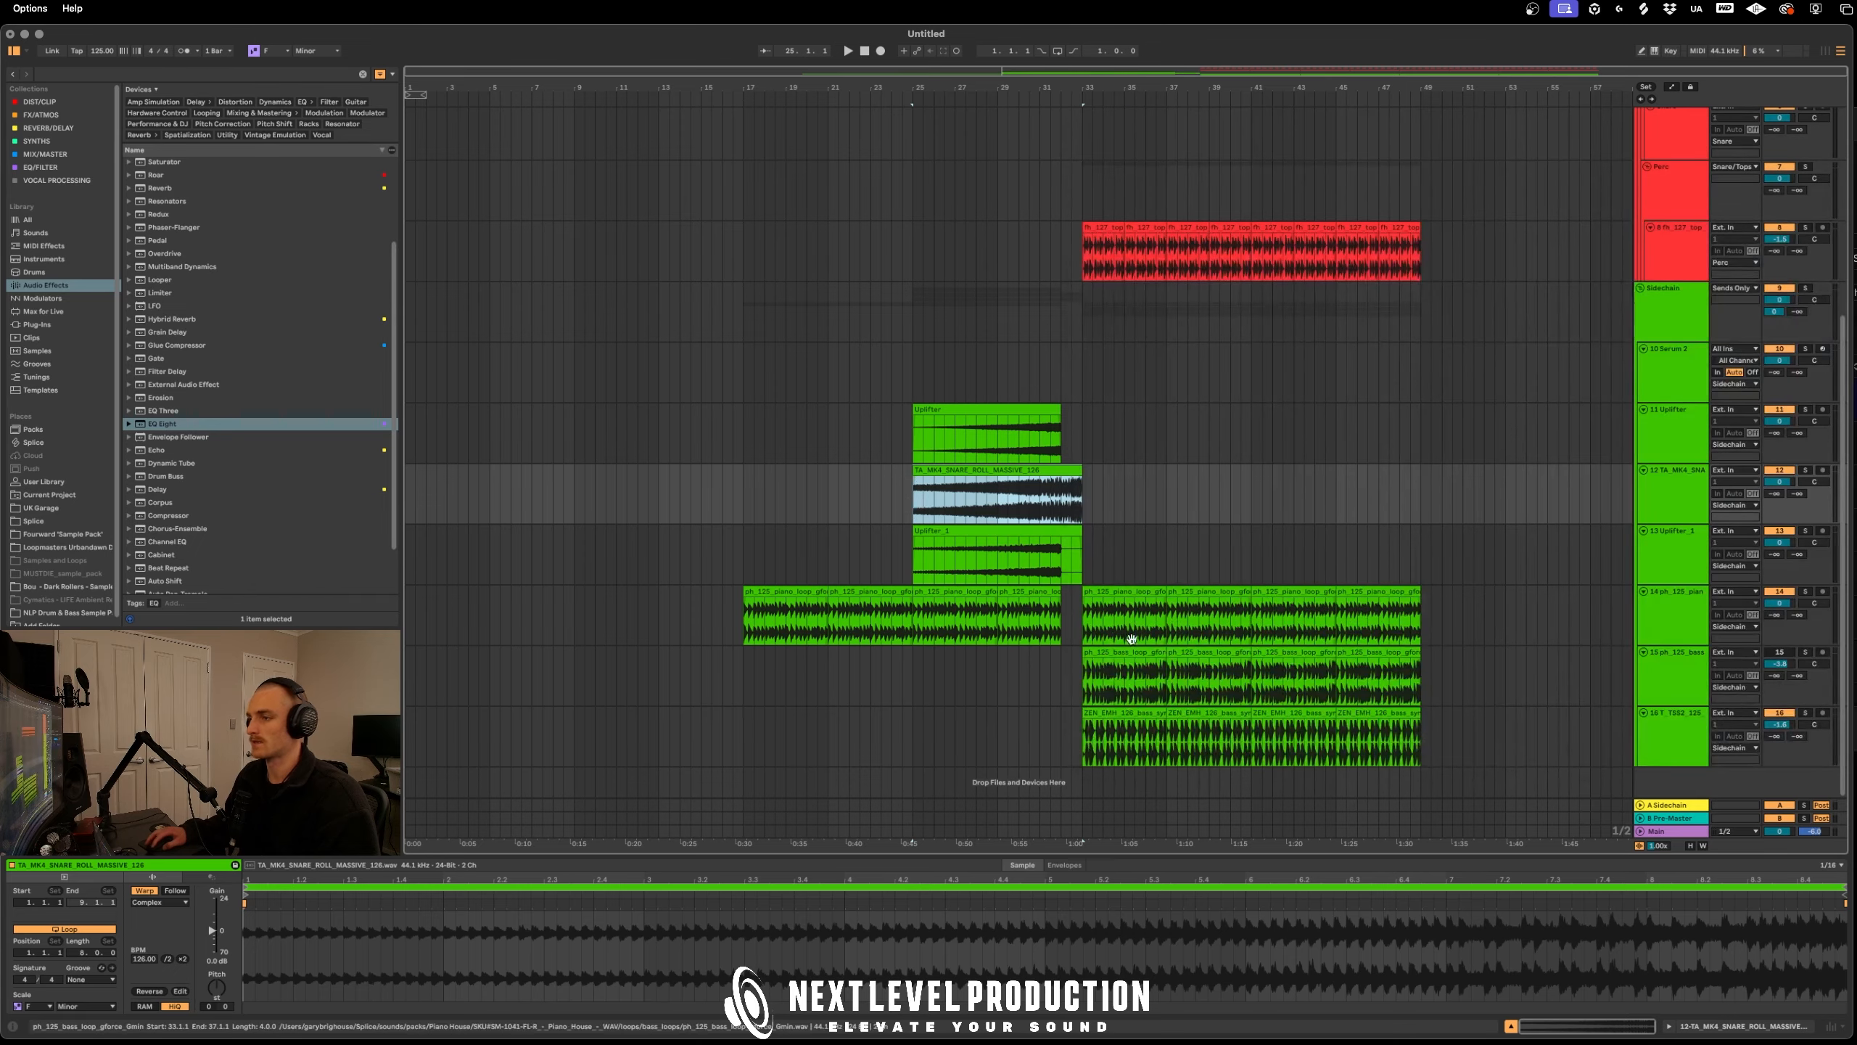
{"action": "left_click", "coordinate": [1120, 574]}
{"action": "left_click", "coordinate": [1081, 550]}
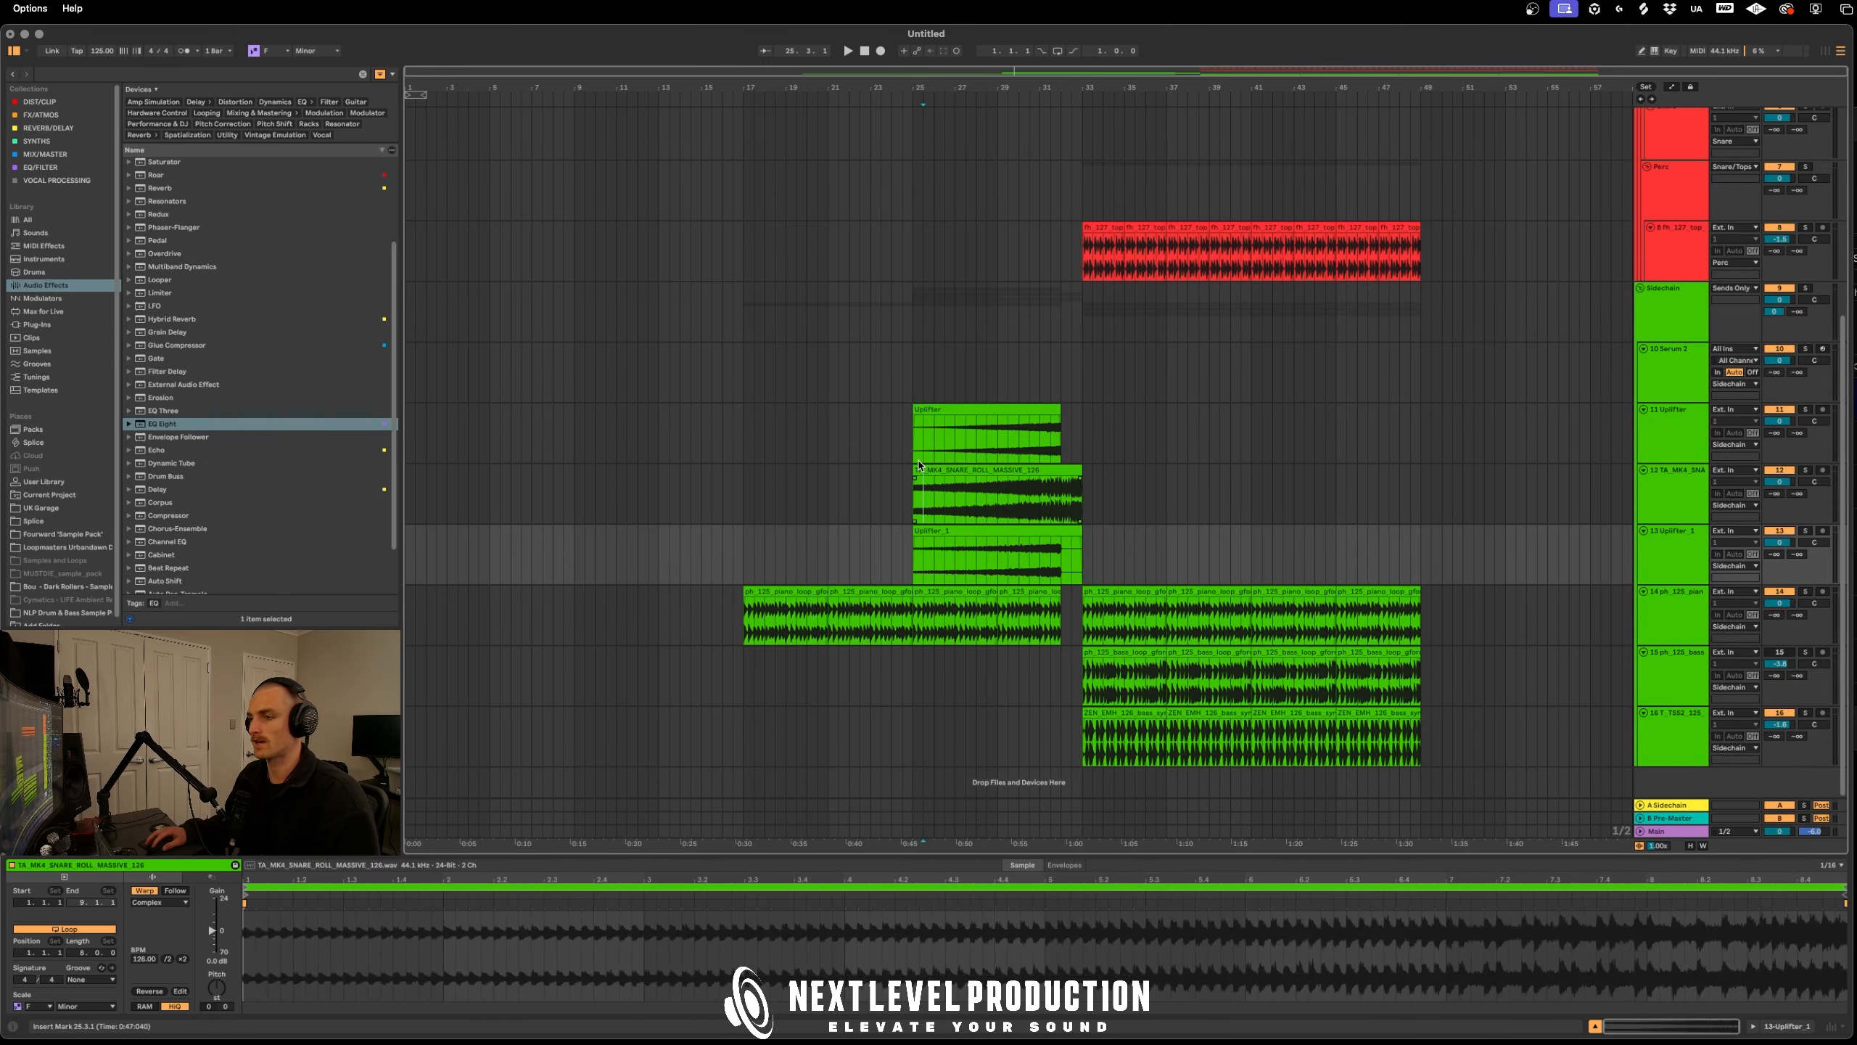
Lower the volume of the Uplifter, snare roll and Uplifter_1 tracks together and play back the build-up
{"action": "left_click", "coordinate": [980, 410]}
{"action": "left_click", "coordinate": [1669, 410]}
{"action": "left_click", "coordinate": [1671, 530], "text": "shift"}
{"action": "left_click_drag", "start_coordinate": [1779, 420], "coordinate": [1782, 422]}
{"action": "key", "text": "space"}
{"action": "left_click", "coordinate": [1155, 494]}
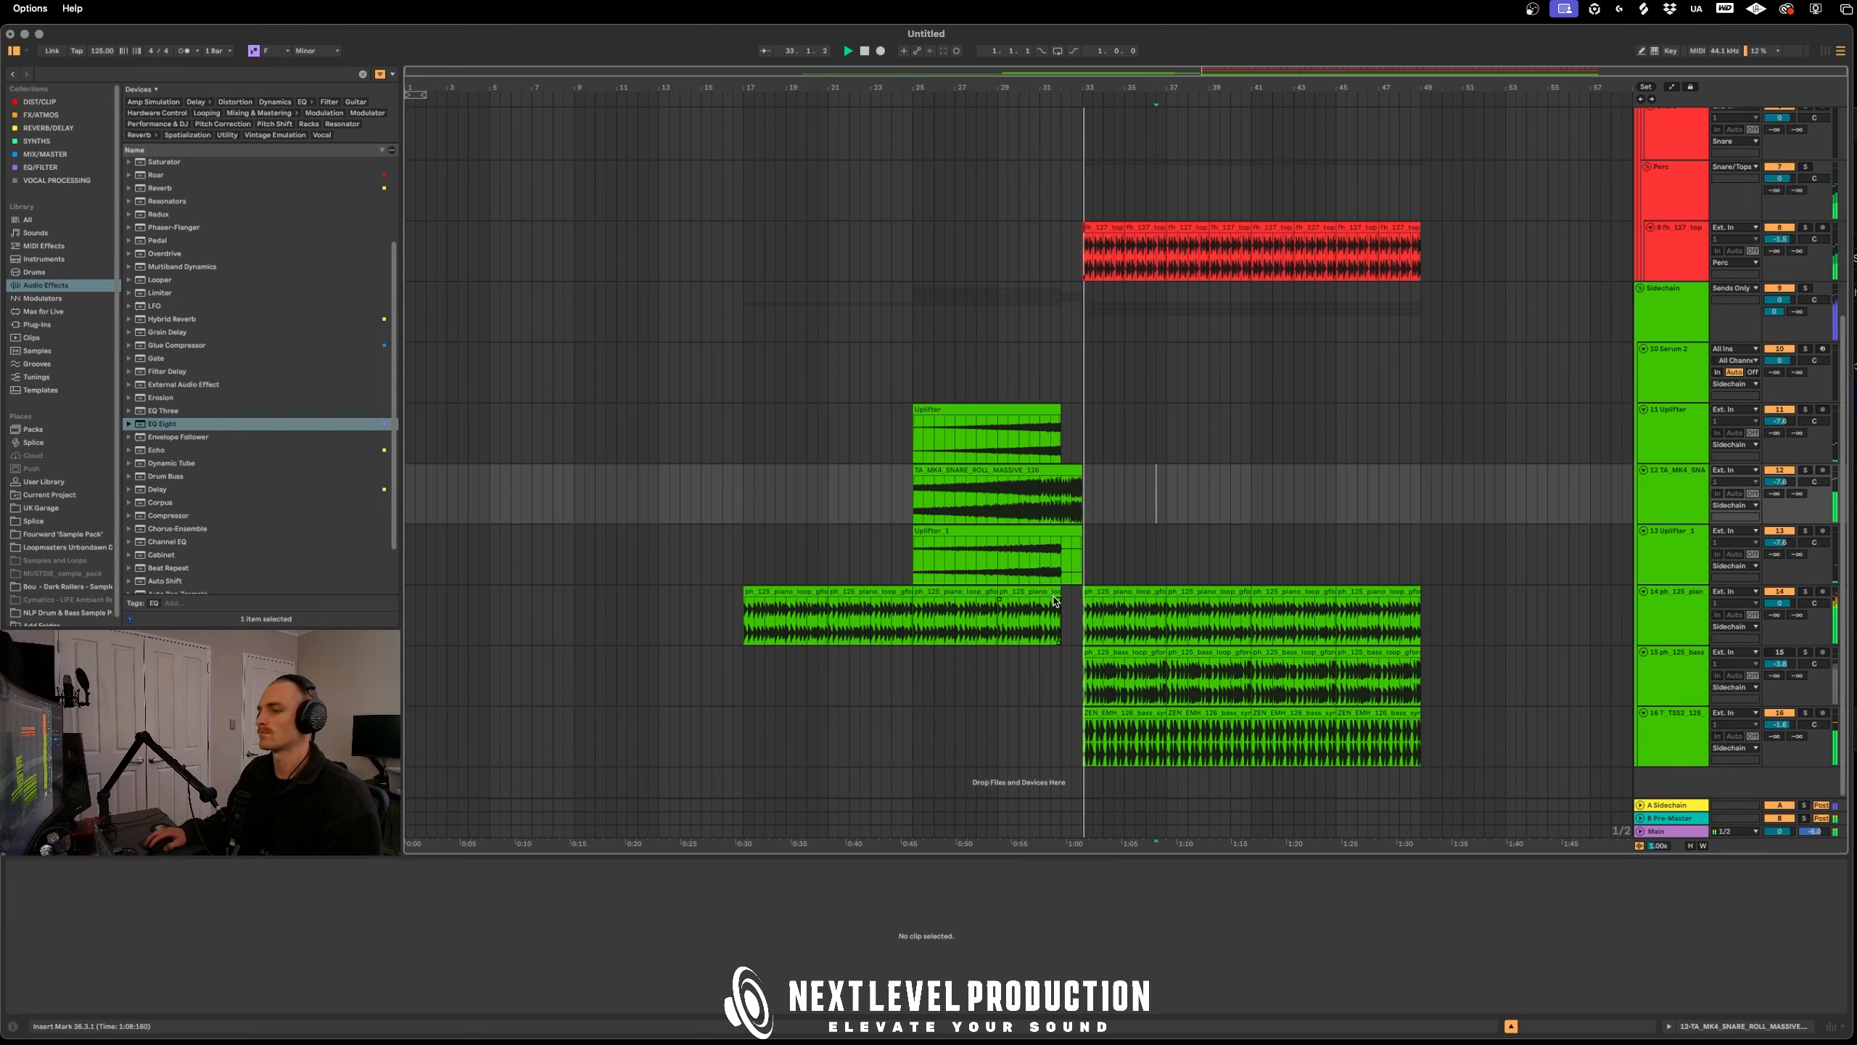
Extend the build-up piano loop to bar 33 to close the gap before the drop, and stop playback
{"action": "left_click_drag", "start_coordinate": [1058, 597], "coordinate": [1083, 596]}
{"action": "left_click", "coordinate": [1137, 496]}
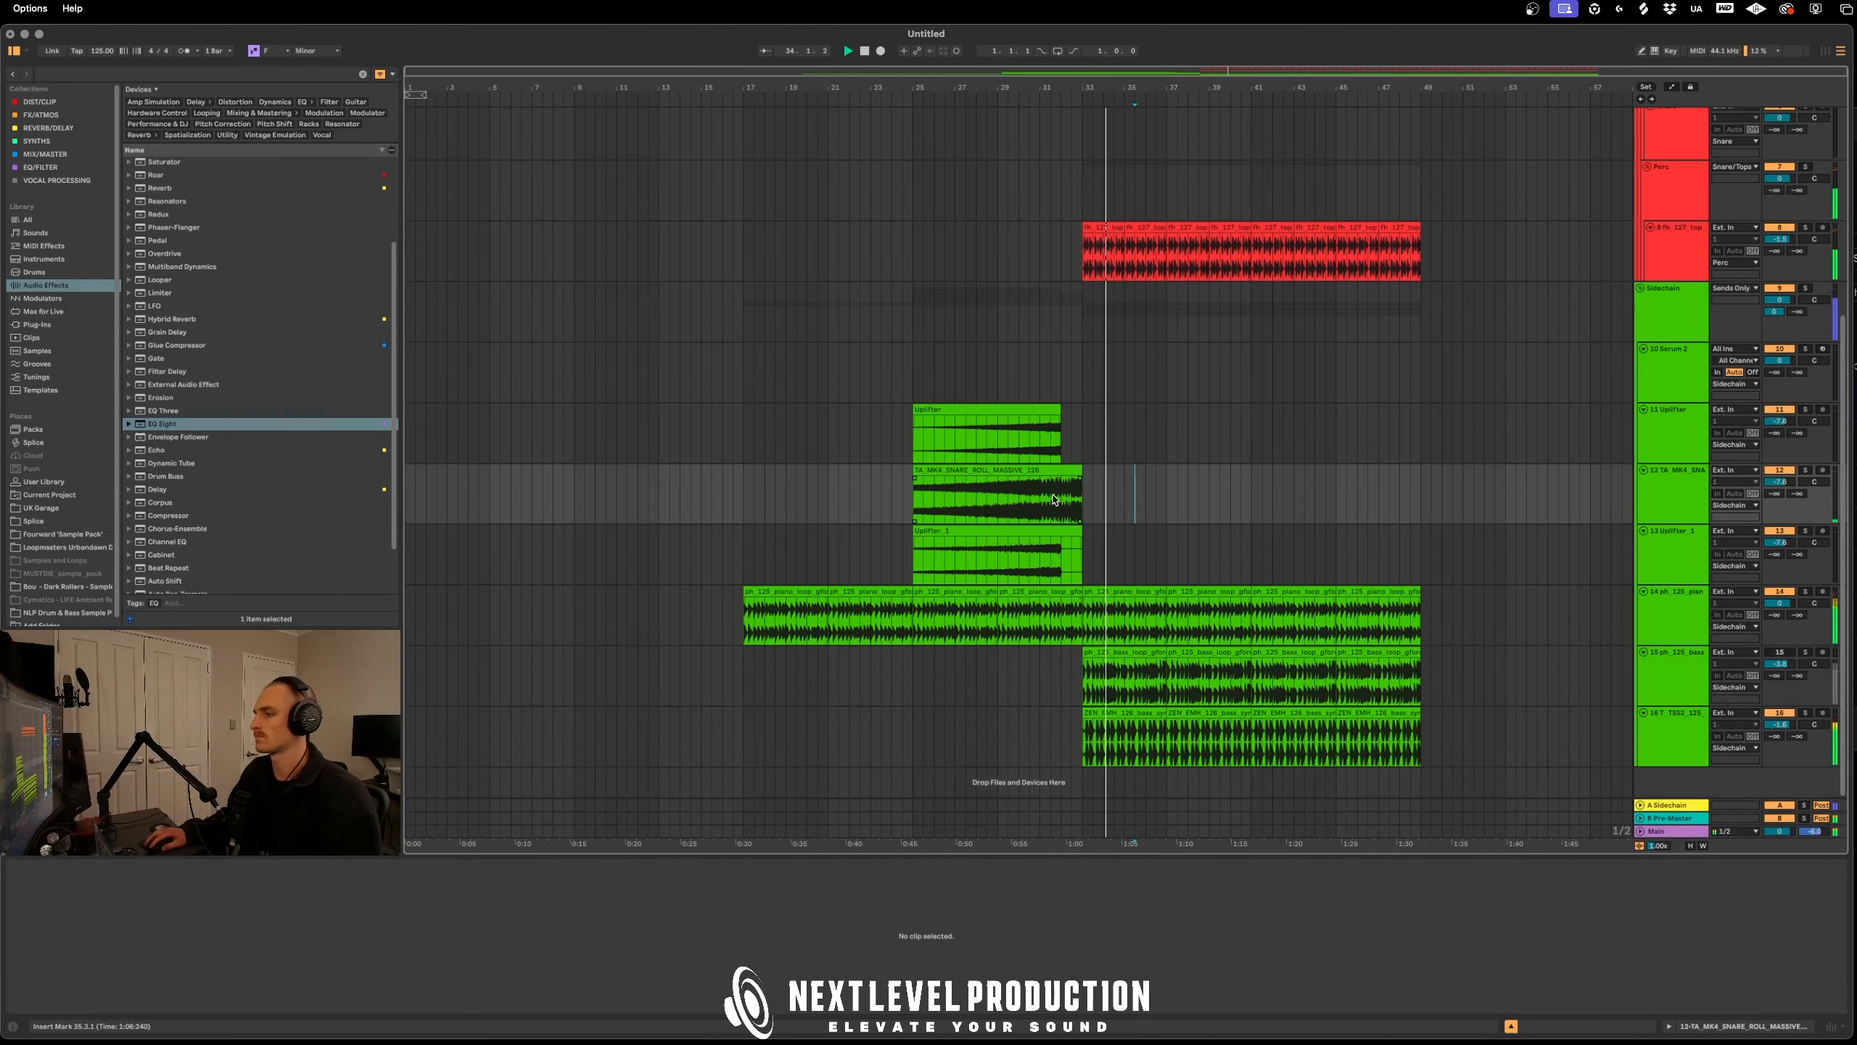
{"action": "key", "text": "space"}
{"action": "left_click", "coordinate": [1104, 441]}
{"action": "left_click", "coordinate": [1053, 451]}
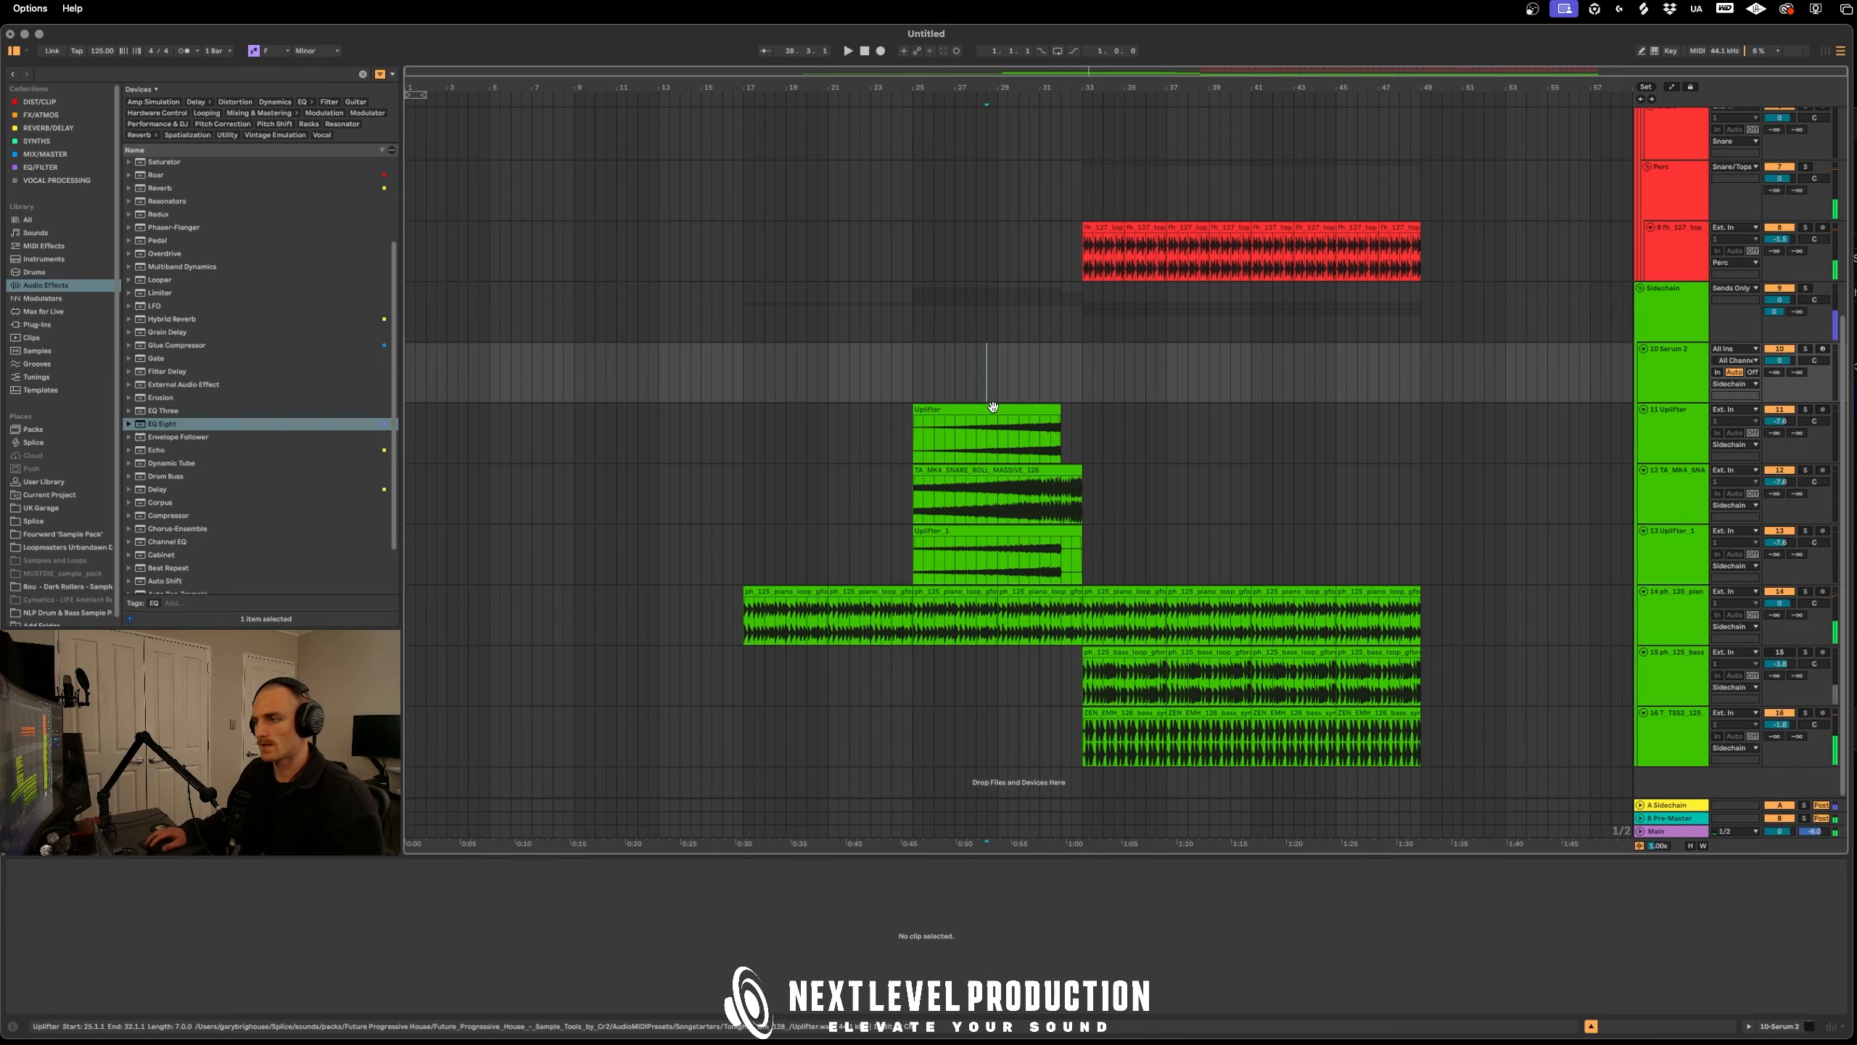
{"action": "left_click", "coordinate": [977, 572]}
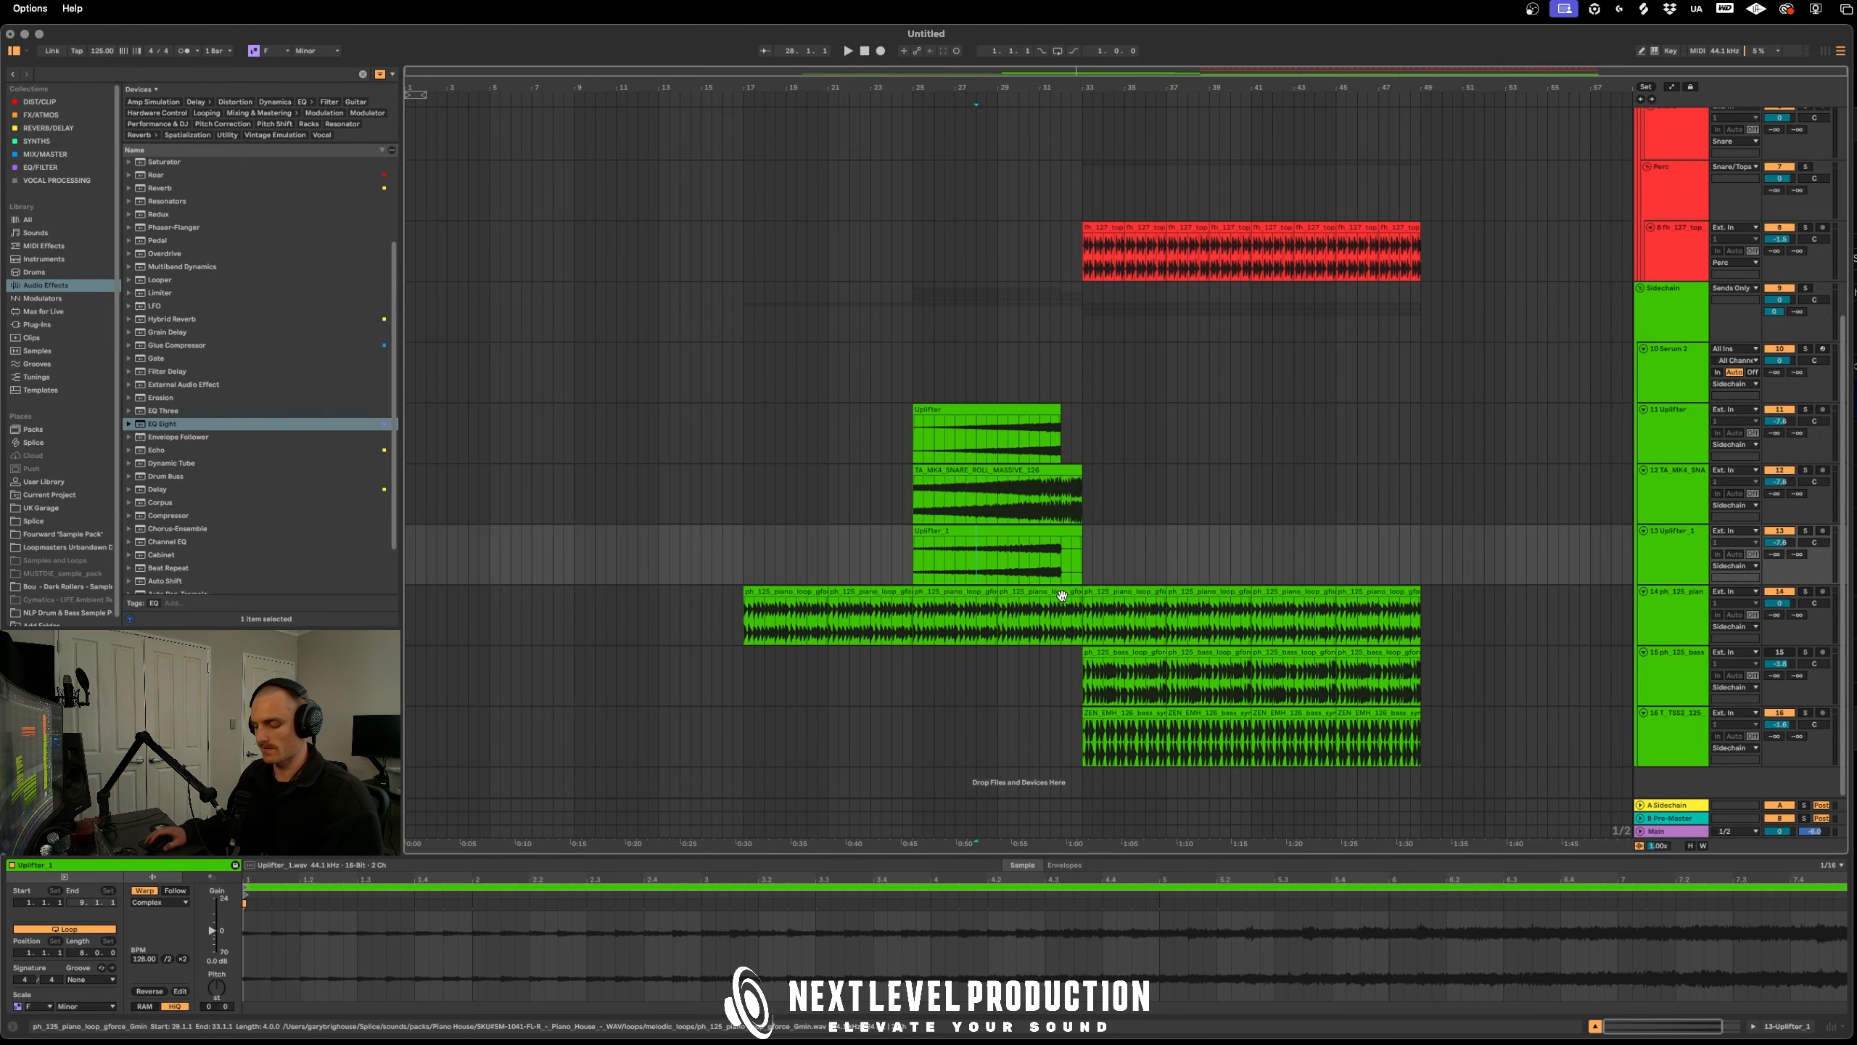
Place a reversed copy of the Uplifter clip on its track at bar 33 and play it from there
{"action": "scroll", "coordinate": [1024, 597], "scroll_direction": "up", "scroll_amount": 5}
{"action": "scroll", "coordinate": [1022, 522], "scroll_direction": "up", "scroll_amount": 5}
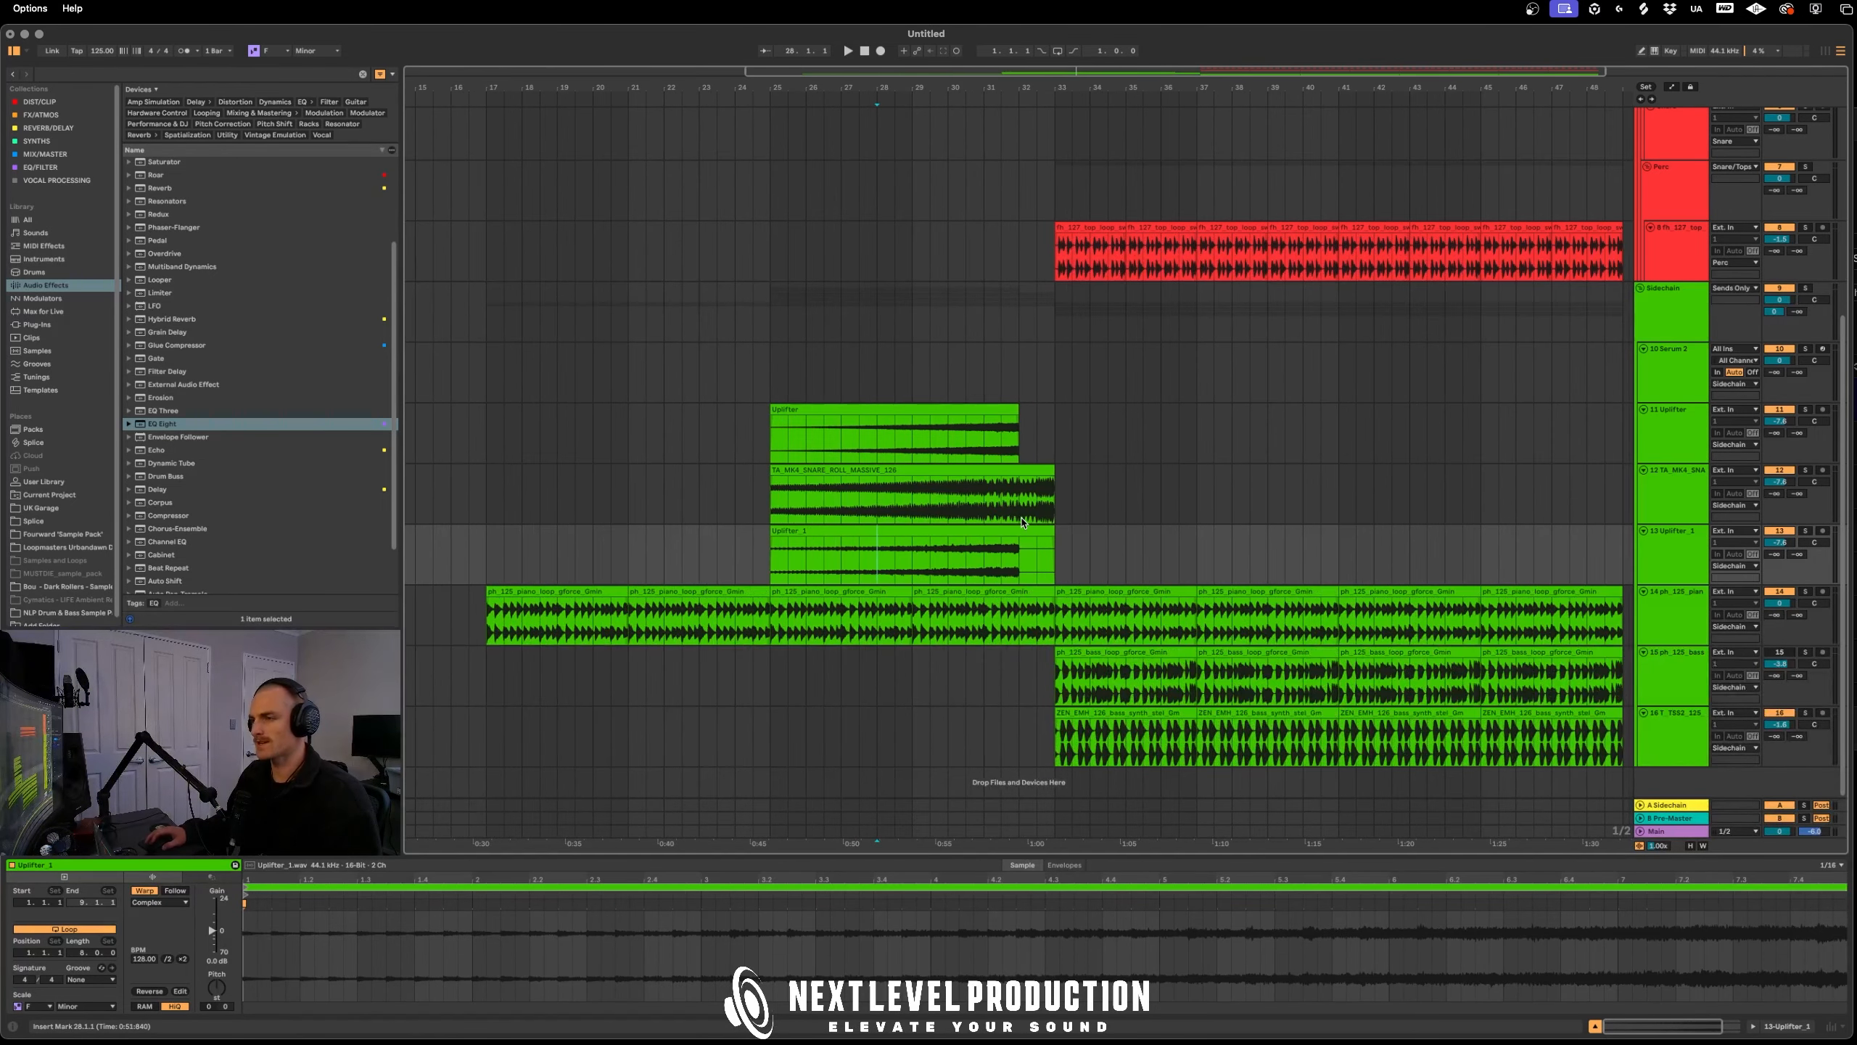
{"action": "left_click_drag", "start_coordinate": [1006, 412], "coordinate": [1247, 426]}
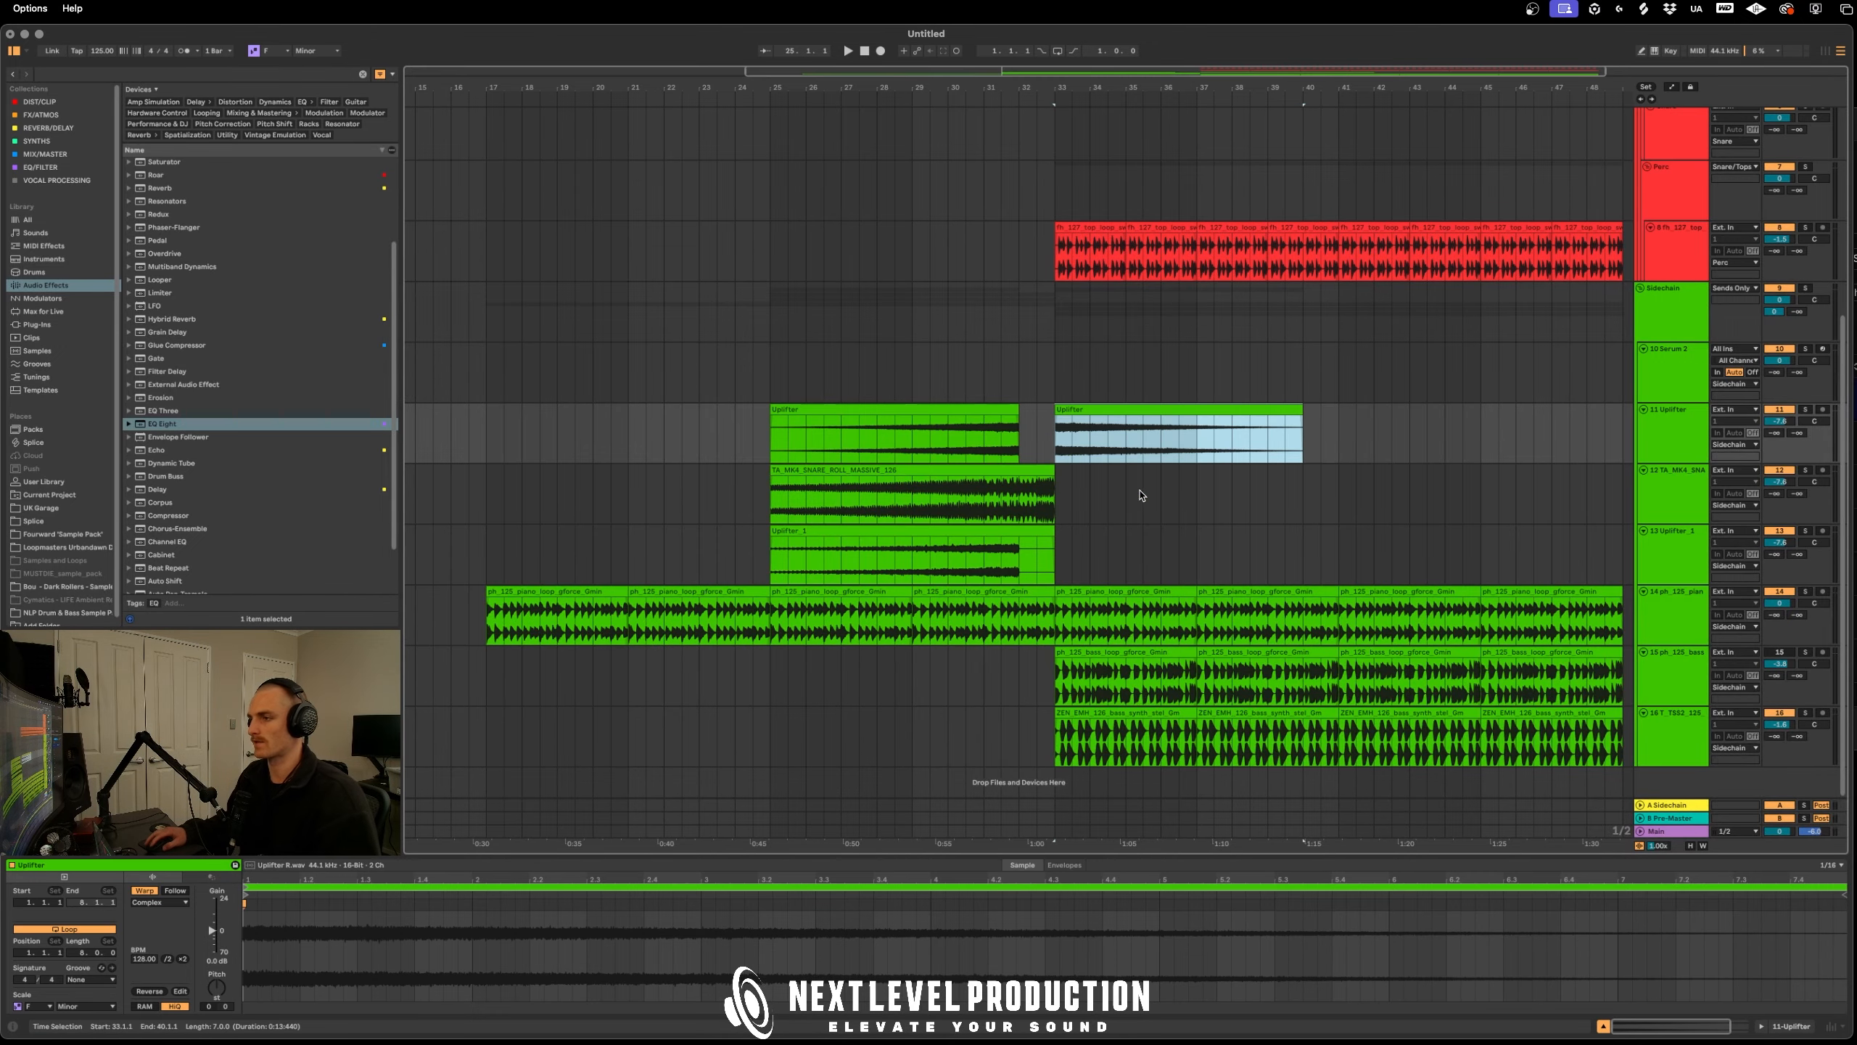
{"action": "left_click", "coordinate": [1053, 446]}
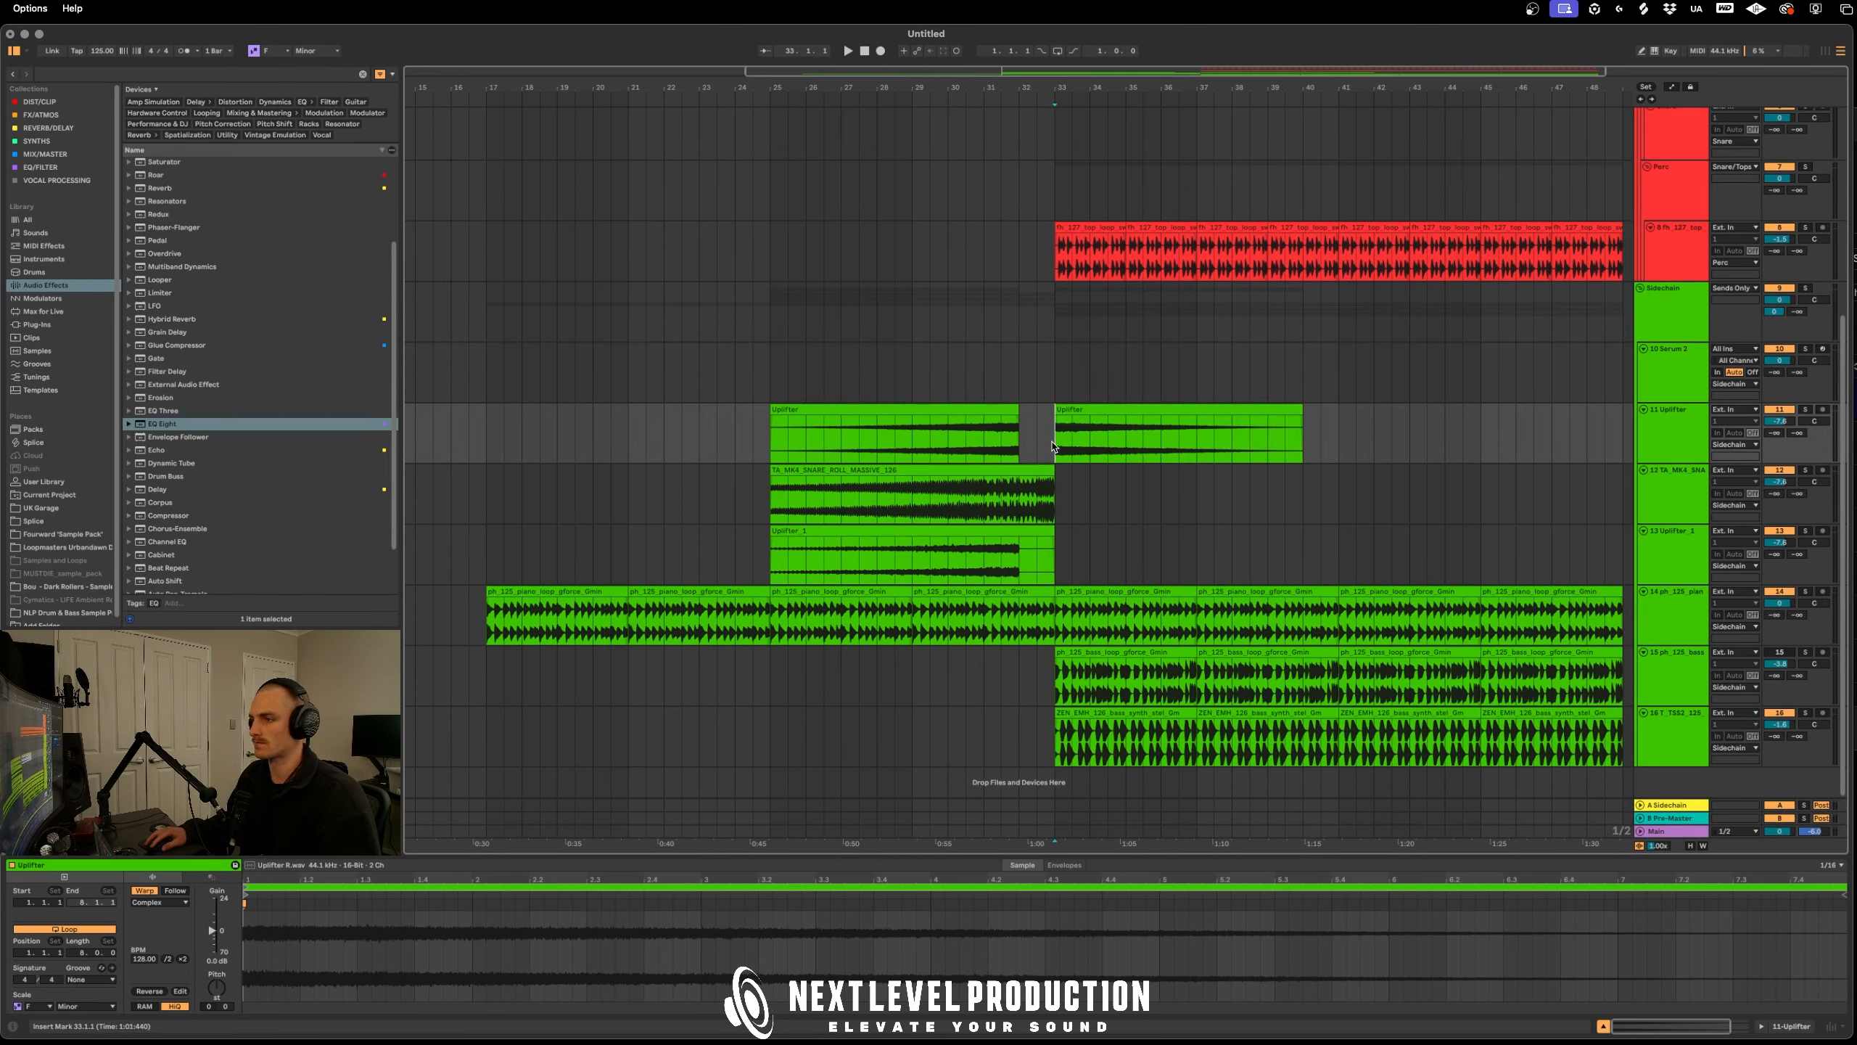
{"action": "left_click", "coordinate": [768, 438]}
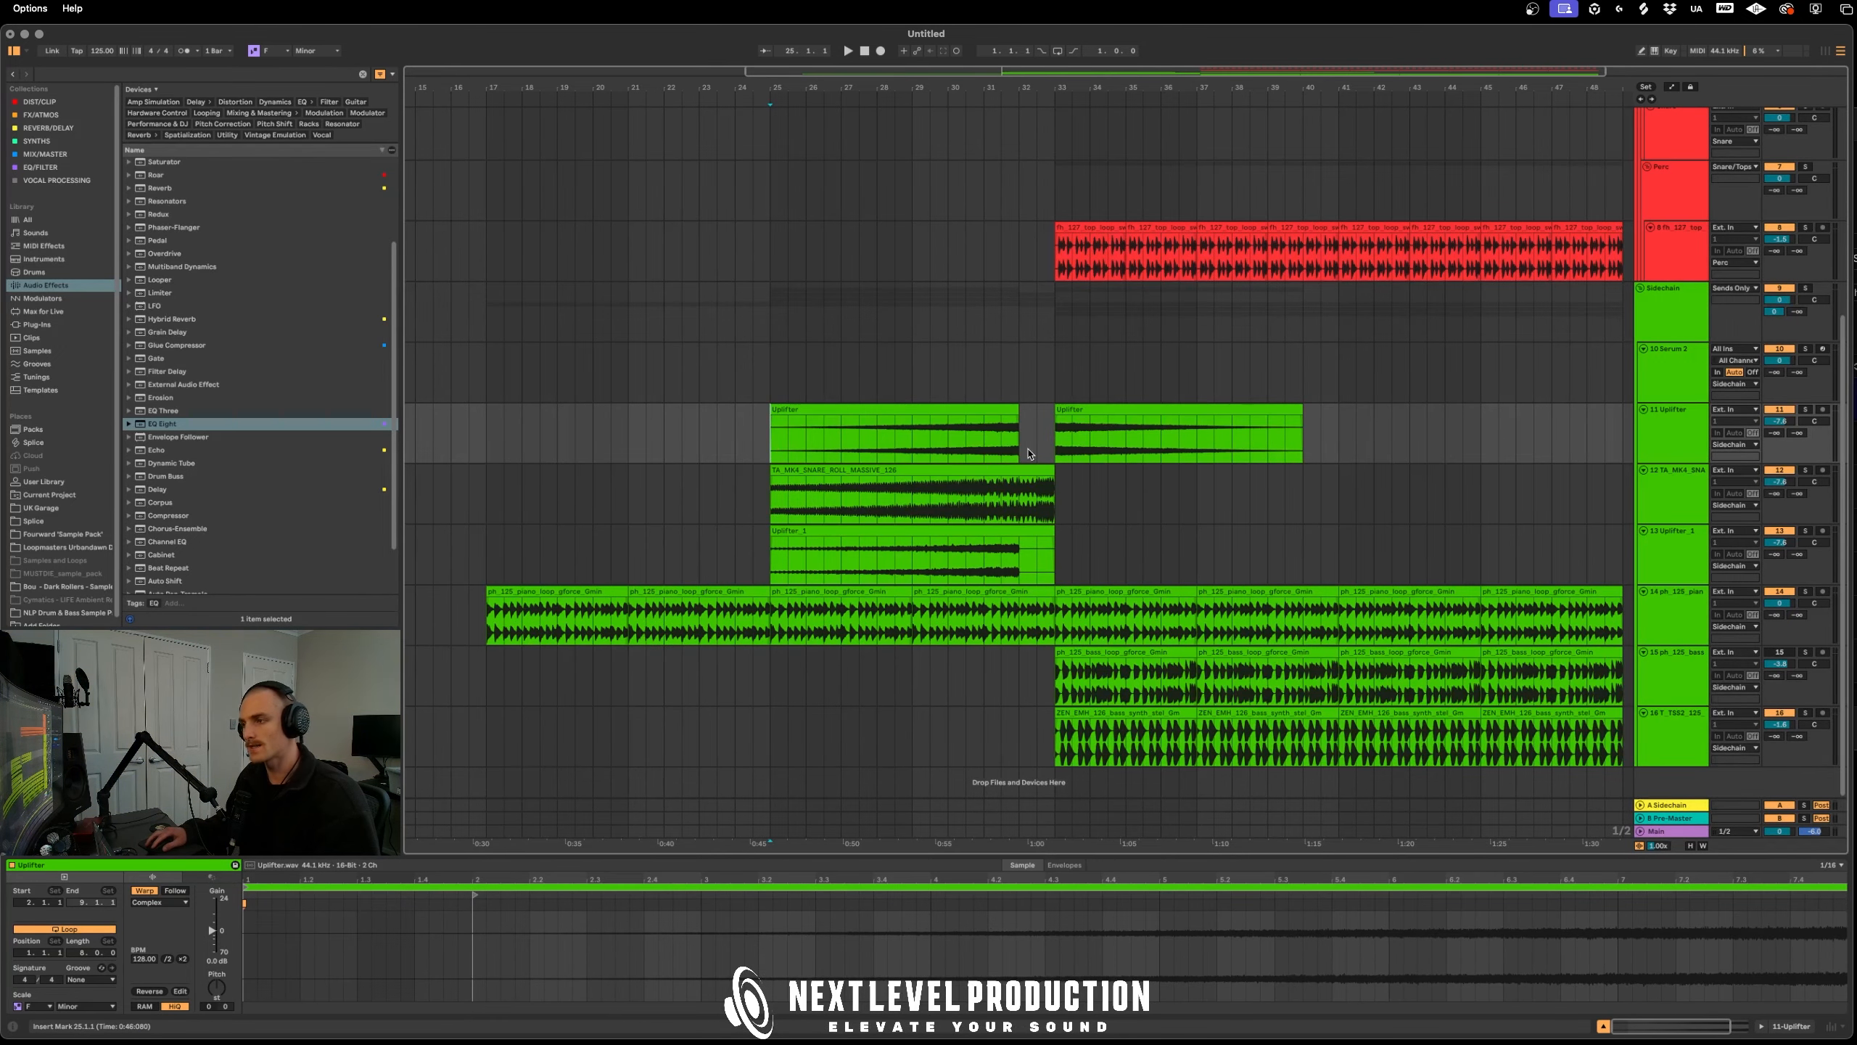
{"action": "left_click", "coordinate": [1055, 441]}
{"action": "key", "text": "space"}
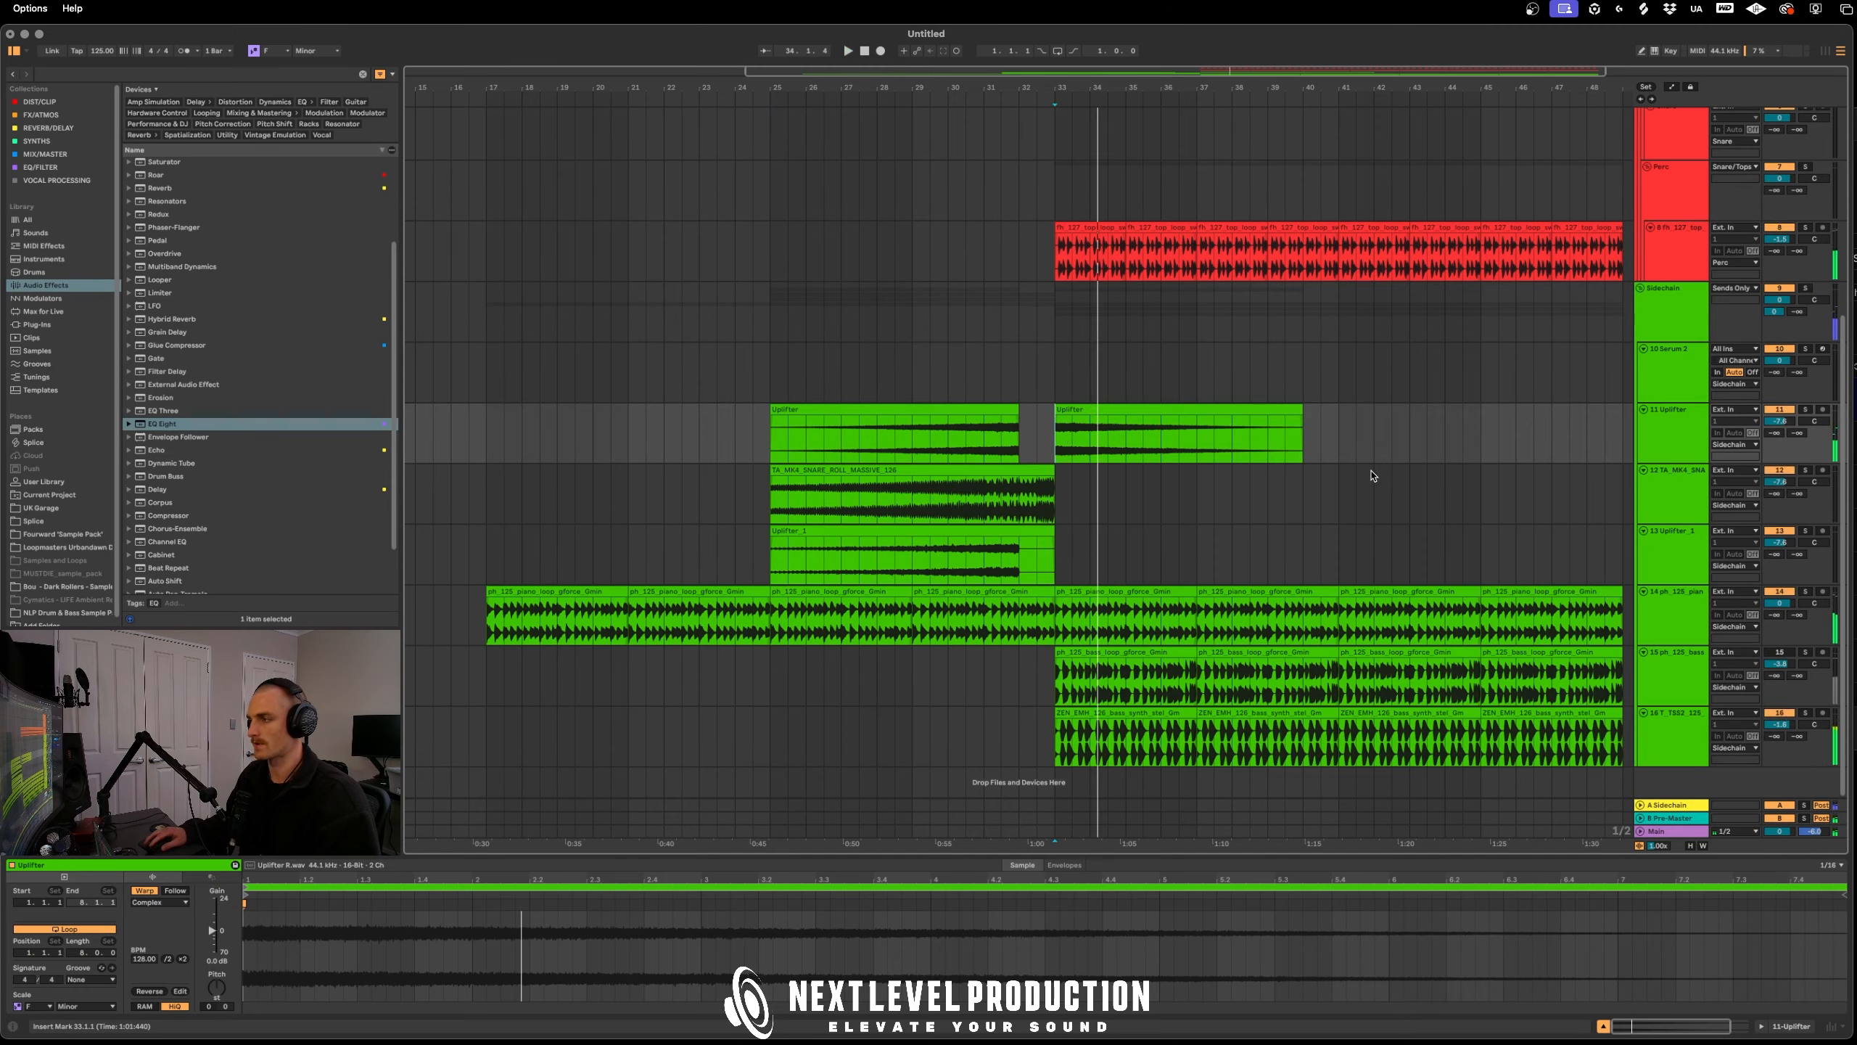
Play the build-up into the drop from about bar 29 and raise the snare roll track's volume
{"action": "left_click", "coordinate": [1006, 324]}
{"action": "left_click", "coordinate": [937, 380]}
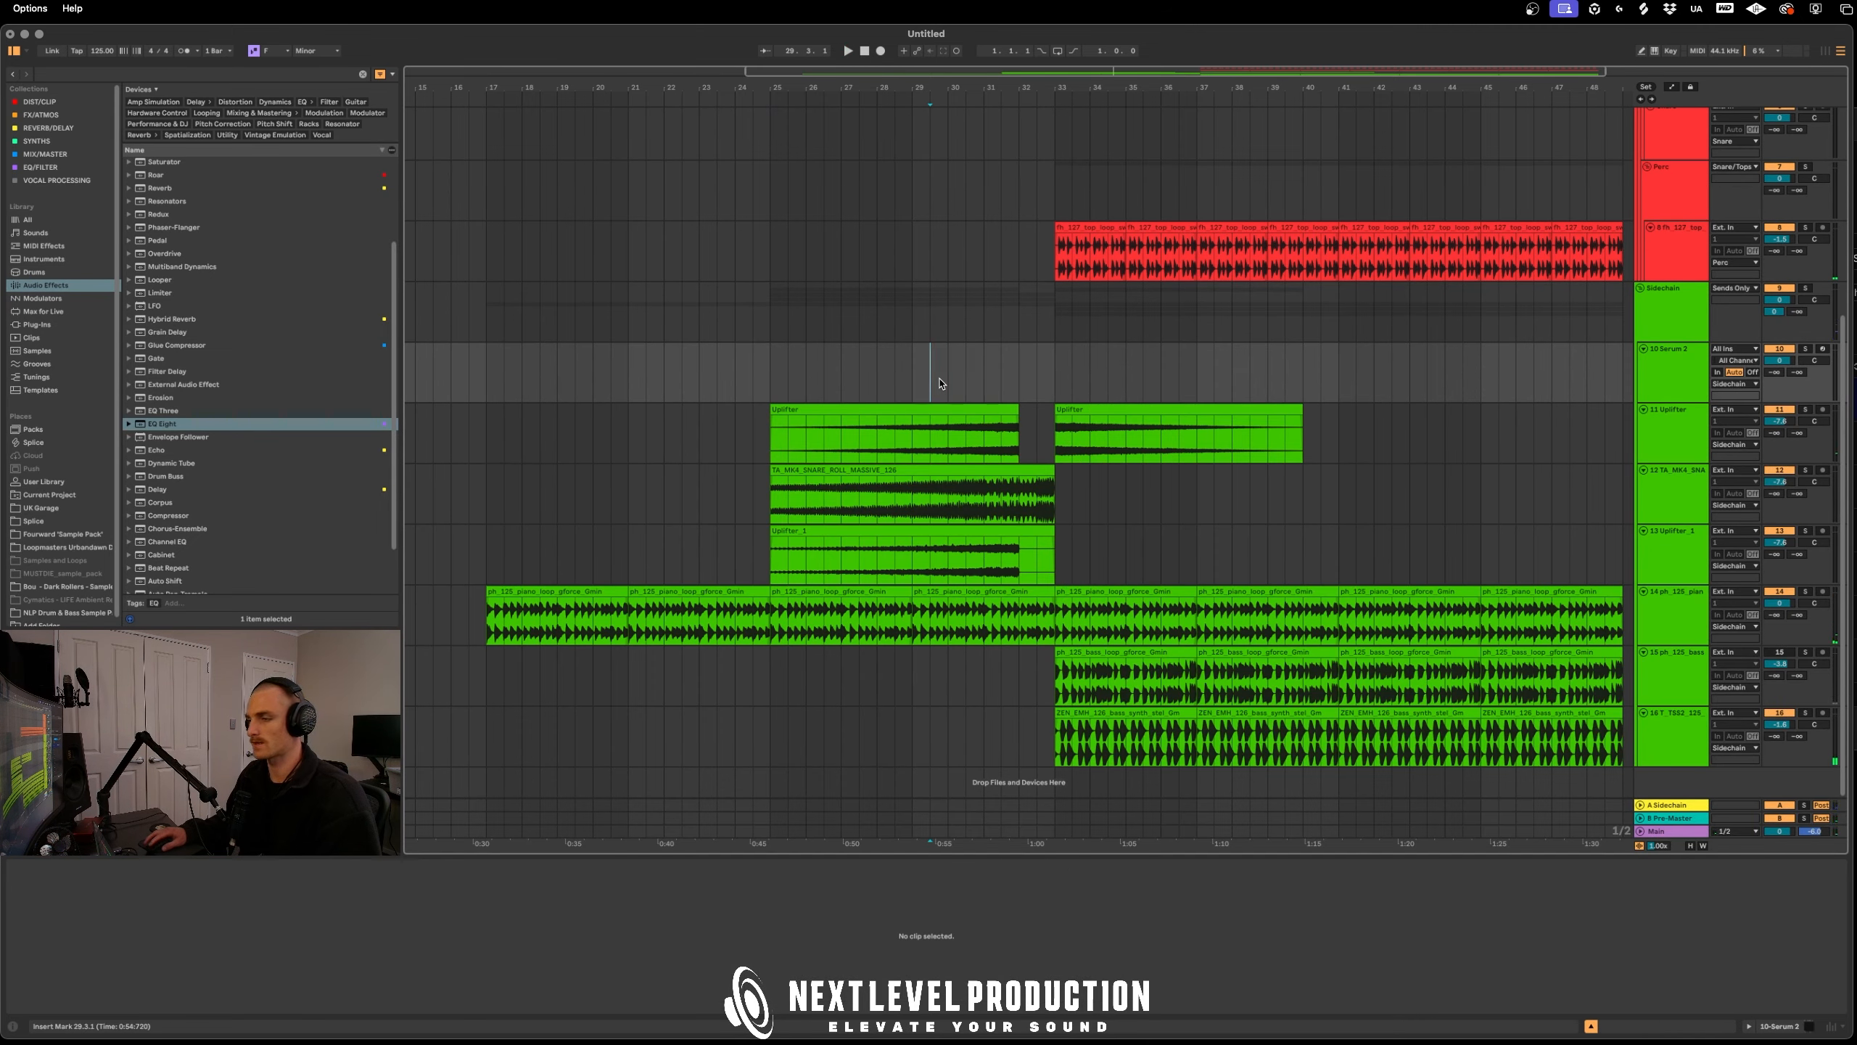
{"action": "key", "text": "space"}
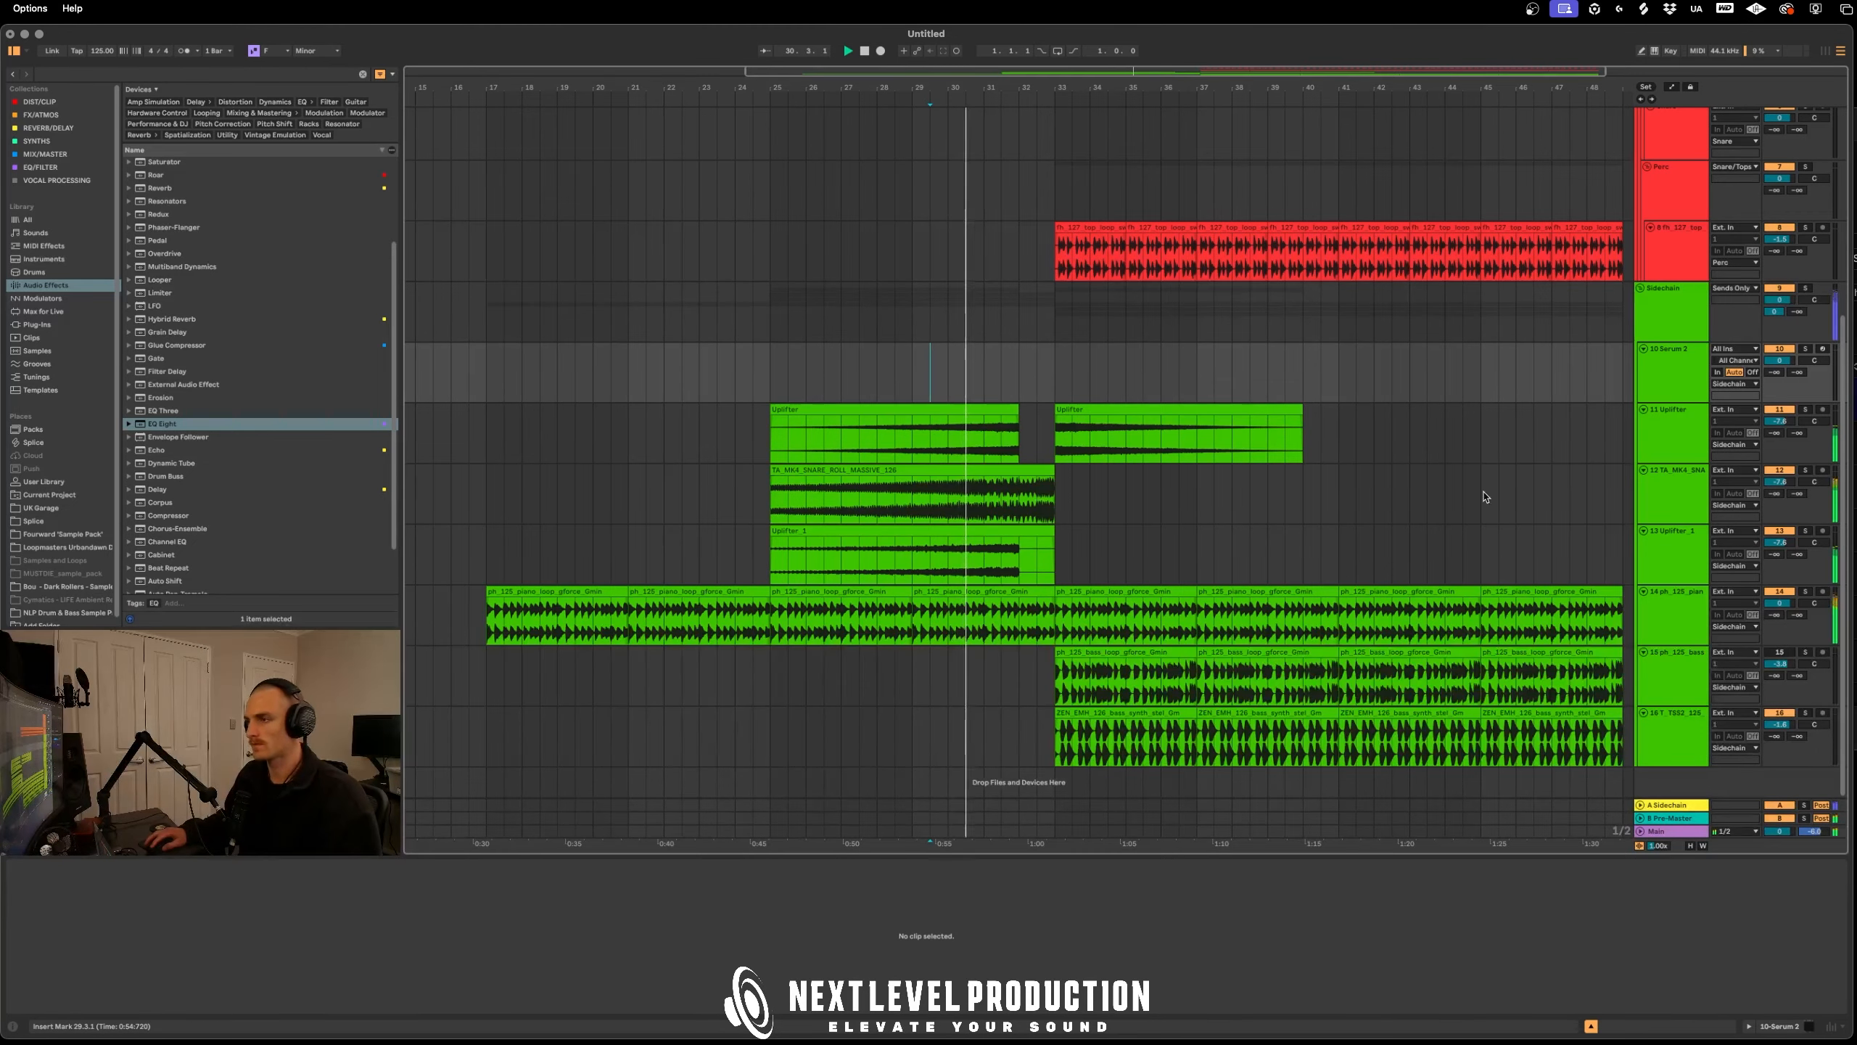
{"action": "left_click_drag", "start_coordinate": [1779, 482], "coordinate": [1779, 465]}
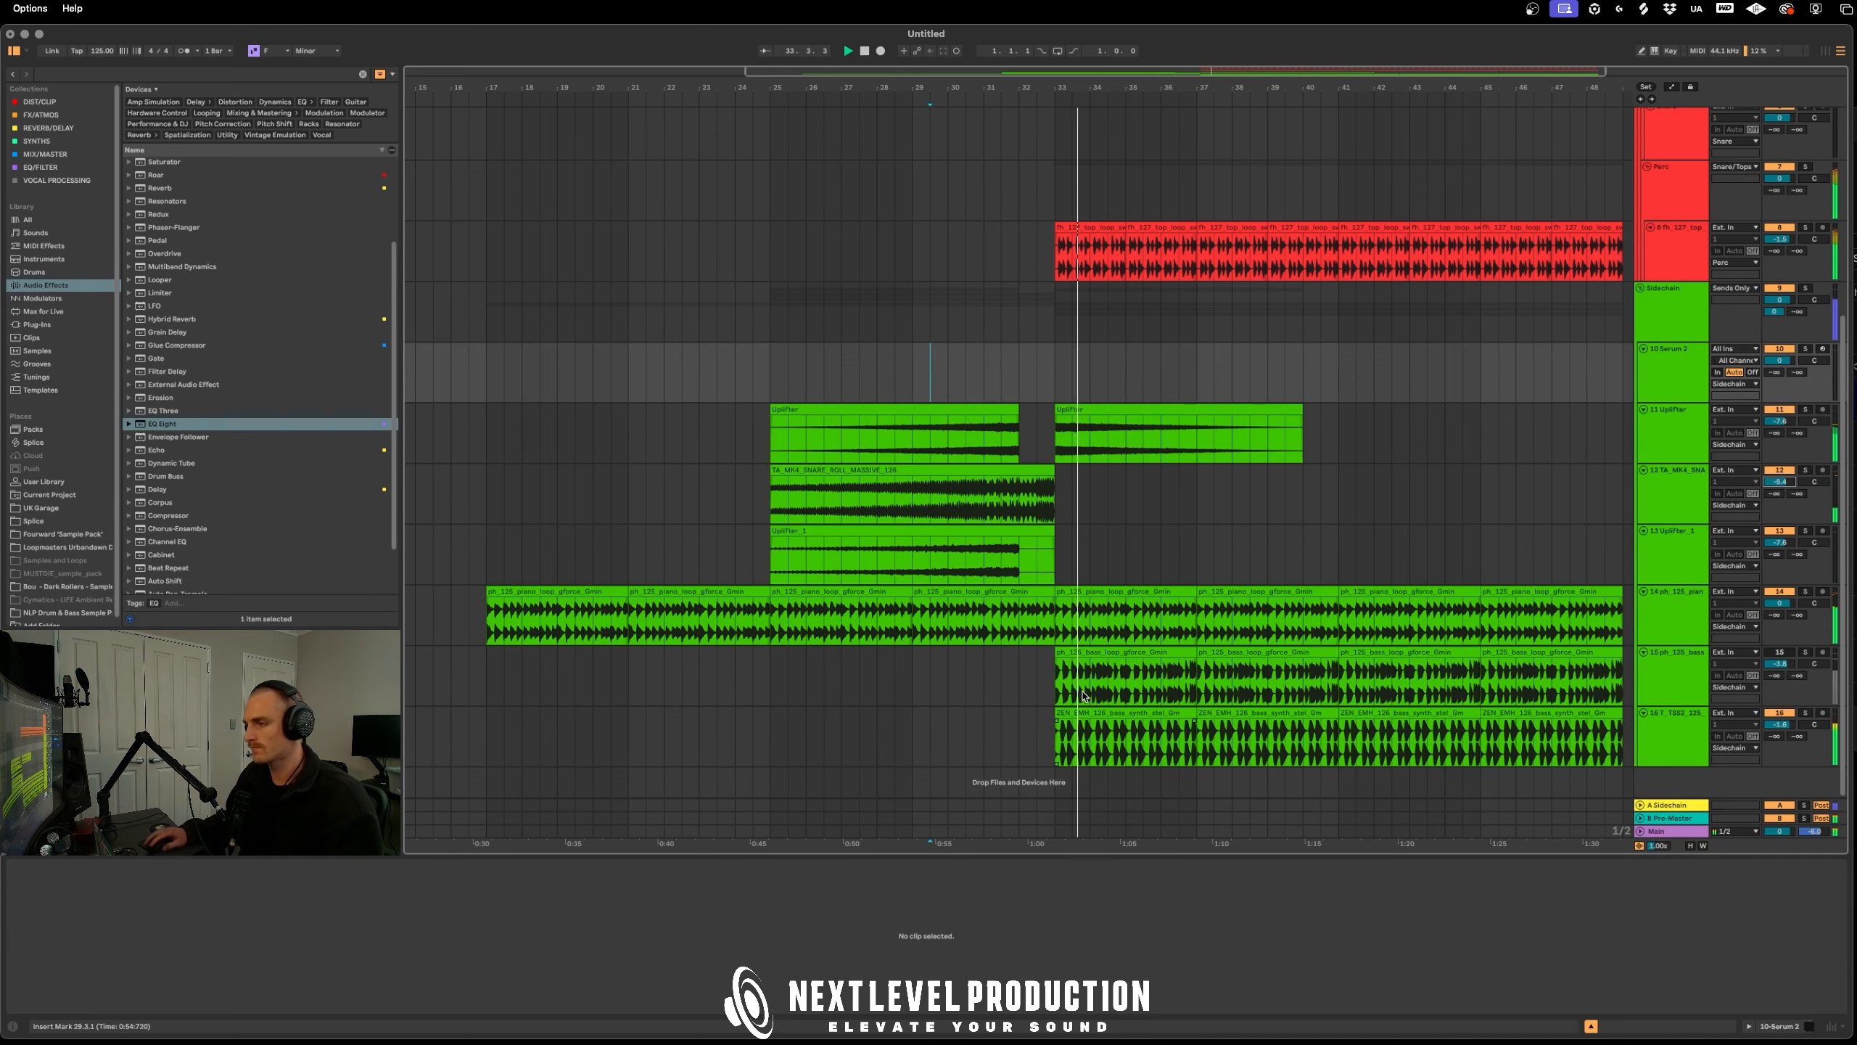
{"action": "scroll", "coordinate": [978, 604], "scroll_direction": "down", "scroll_amount": 2}
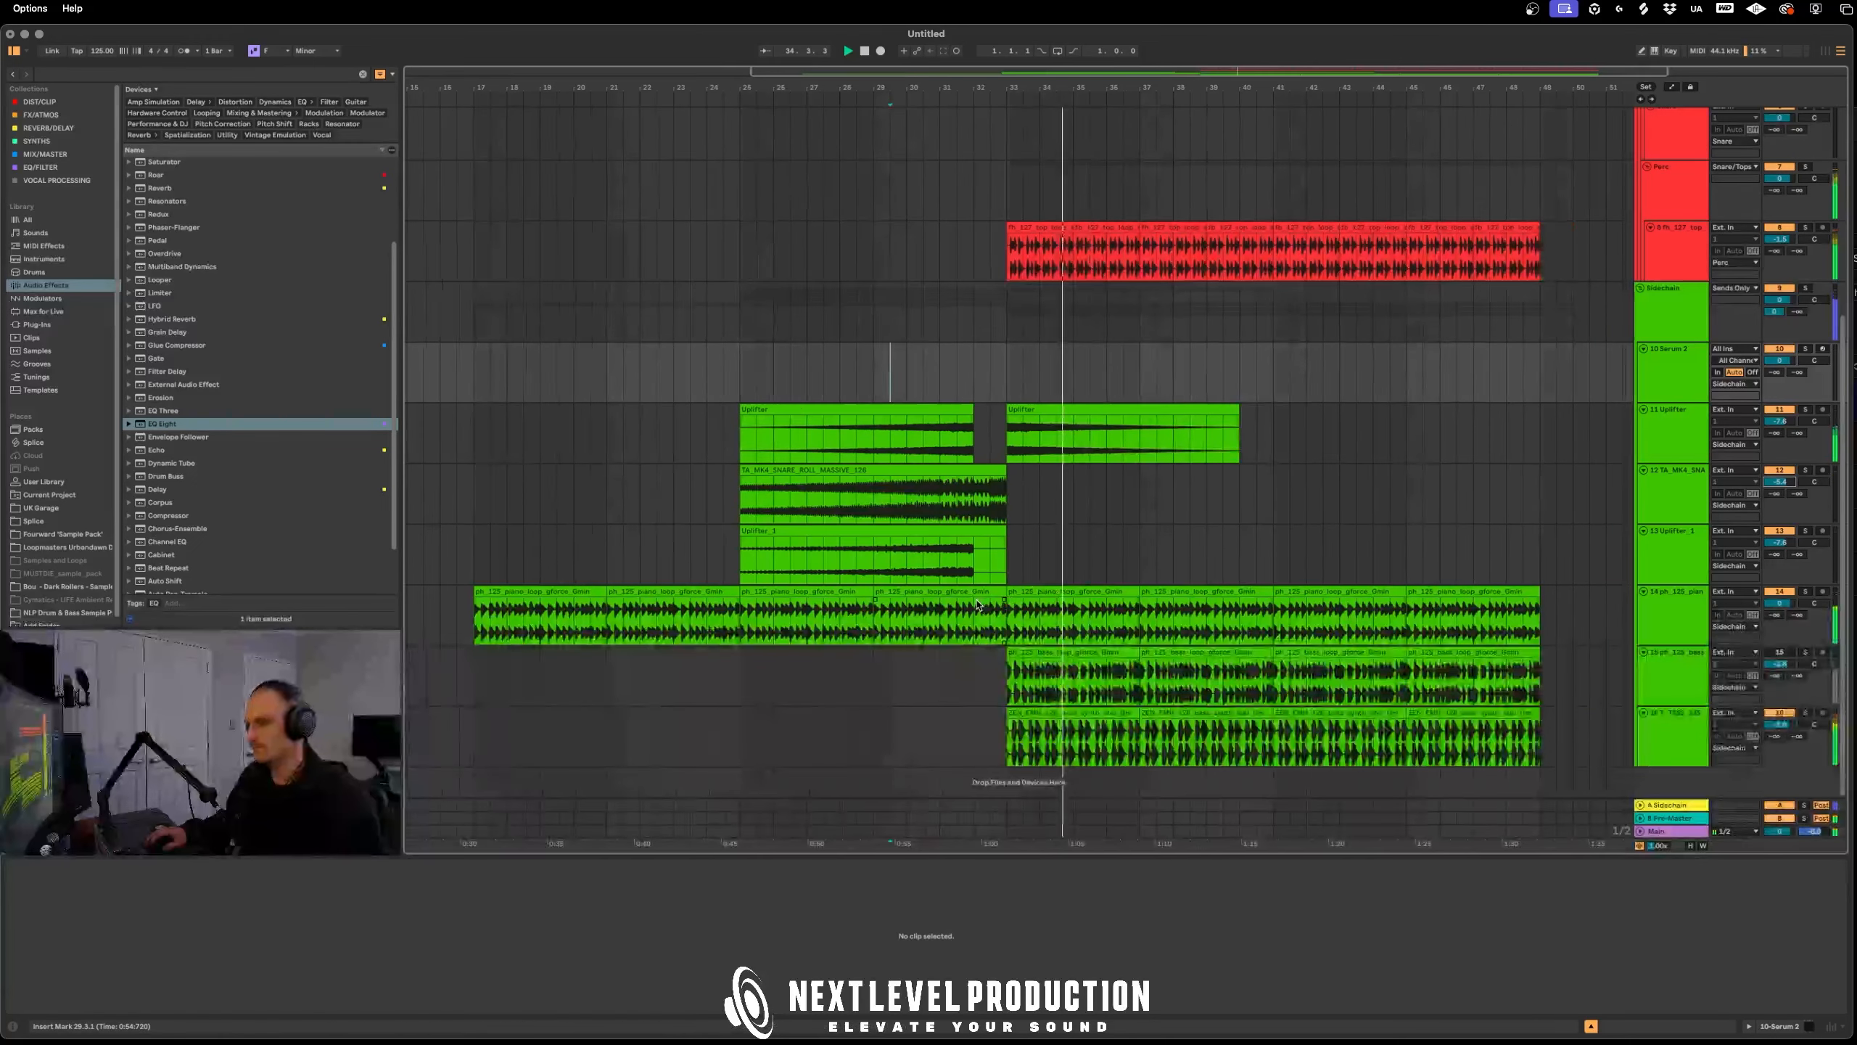
{"action": "scroll", "coordinate": [1038, 618], "scroll_direction": "down", "scroll_amount": 3}
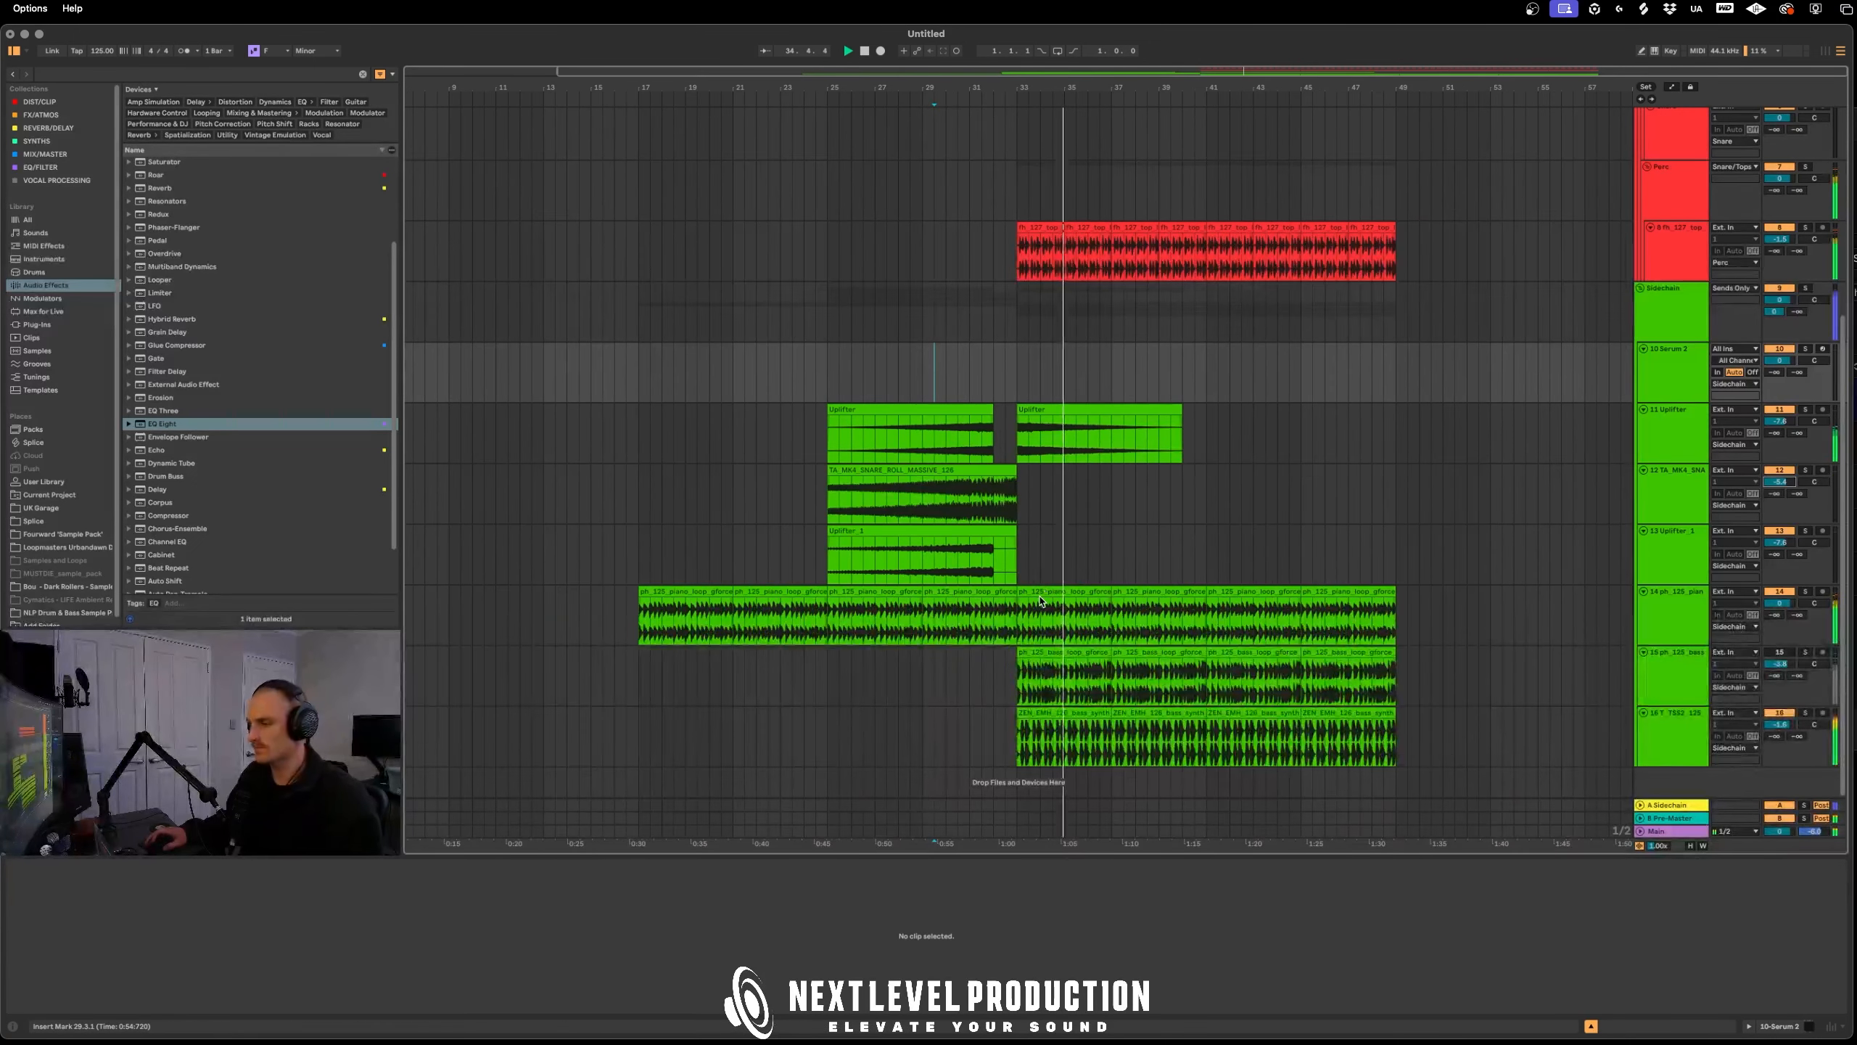
{"action": "left_click", "coordinate": [1092, 637]}
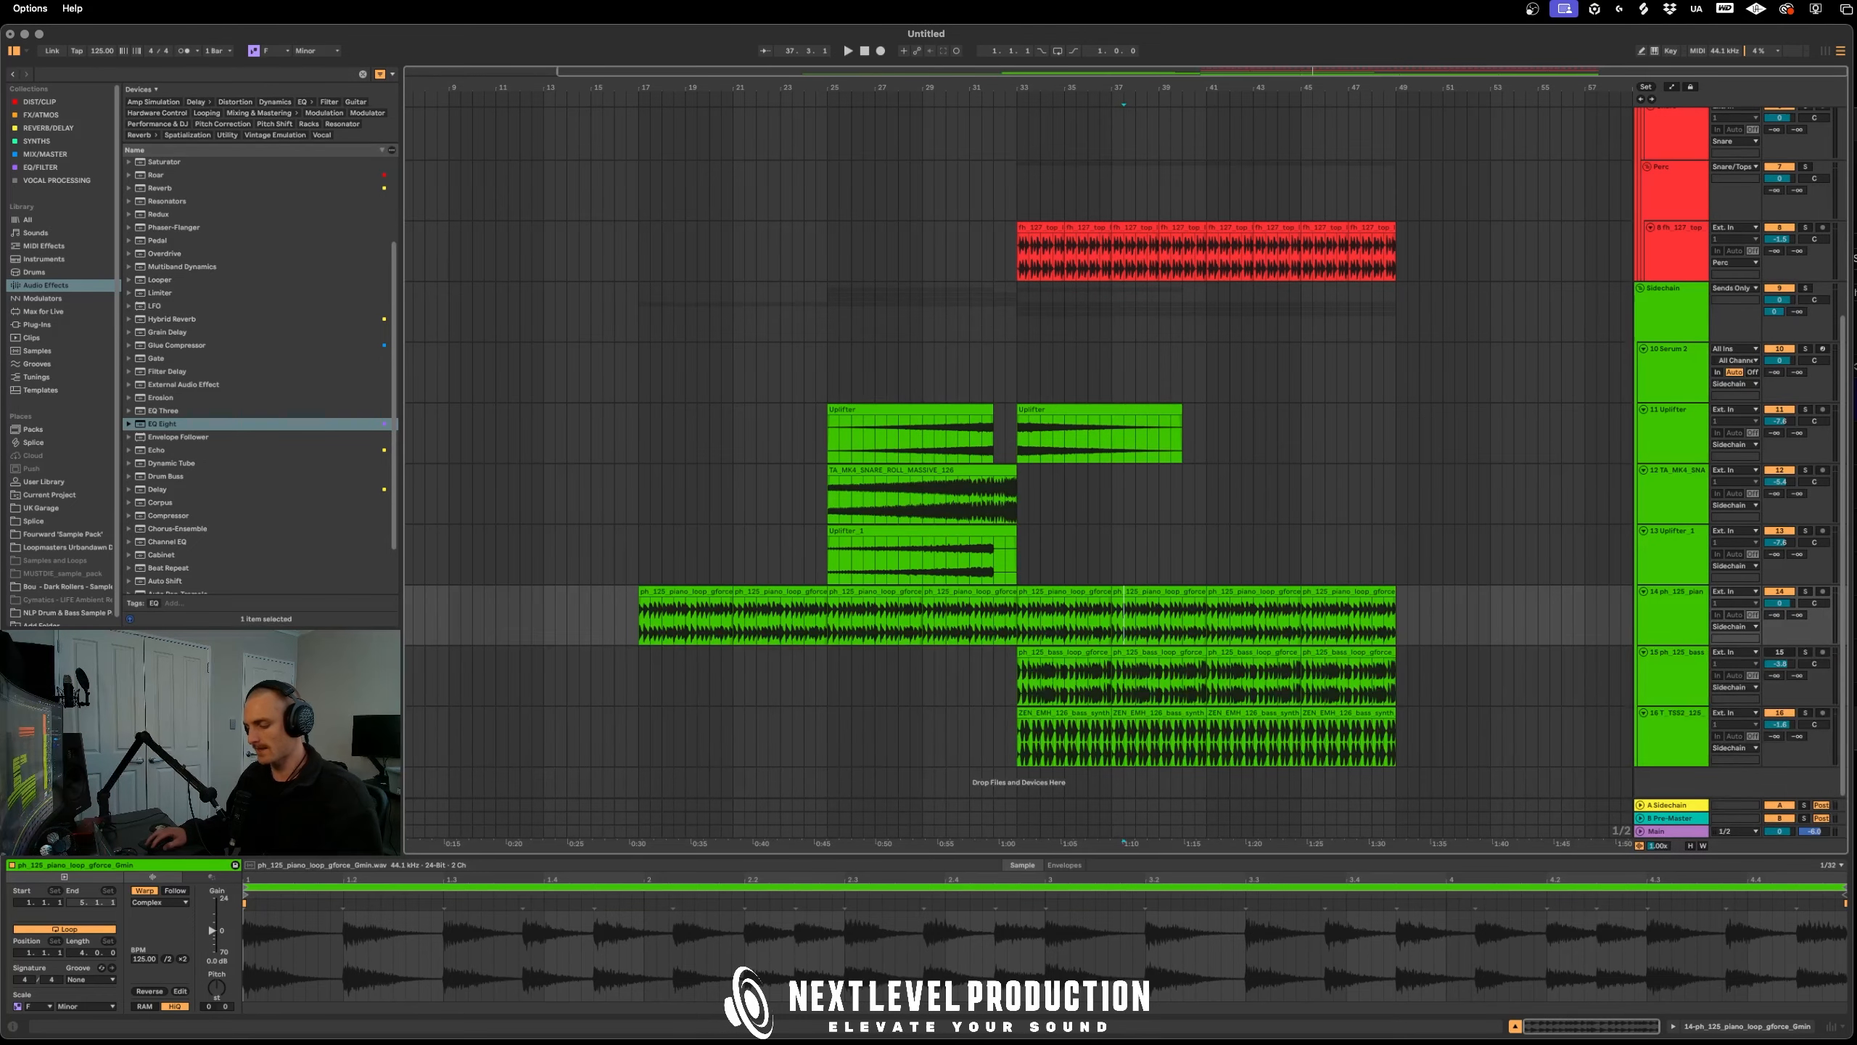
Switch to Splice, bring its whole window into view and browse the instrument categories to the Strings samples
{"action": "key", "text": "super+Tab"}
{"action": "left_click_drag", "start_coordinate": [1373, 127], "coordinate": [945, 102]}
{"action": "left_click", "coordinate": [1382, 68]}
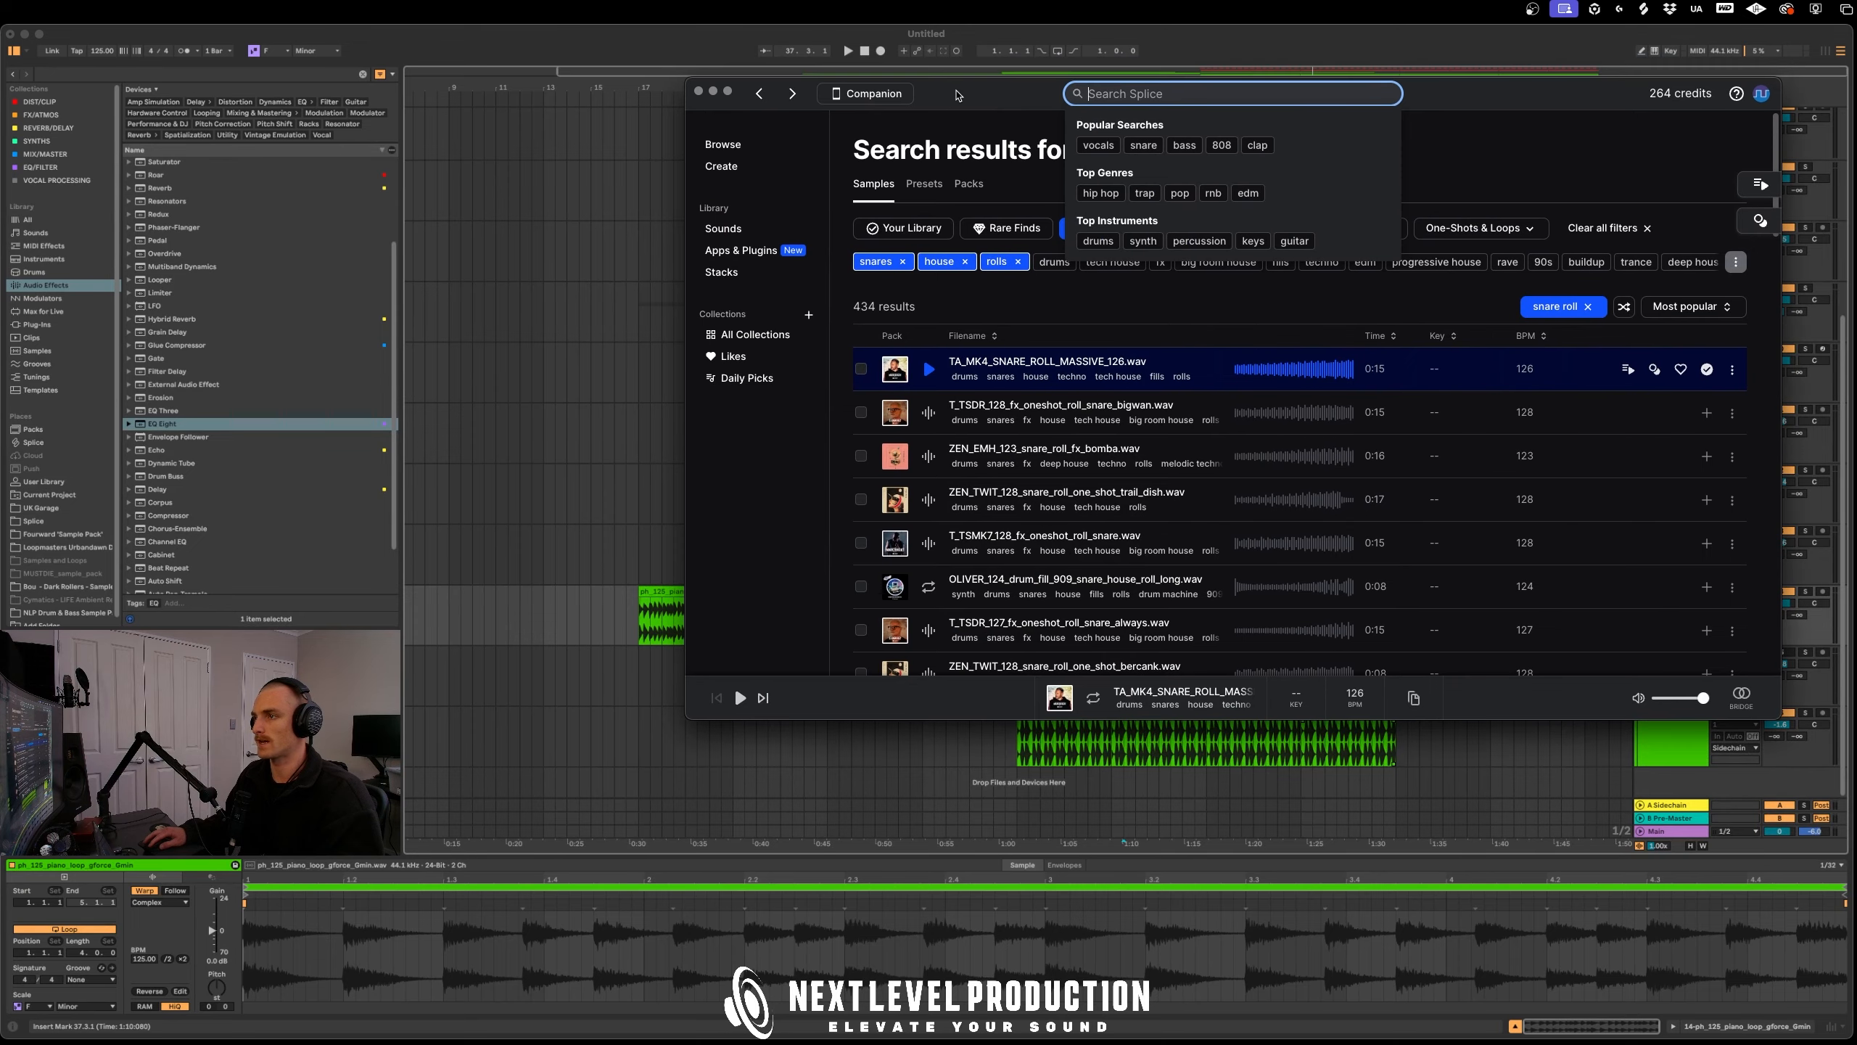
{"action": "left_click", "coordinate": [724, 145]}
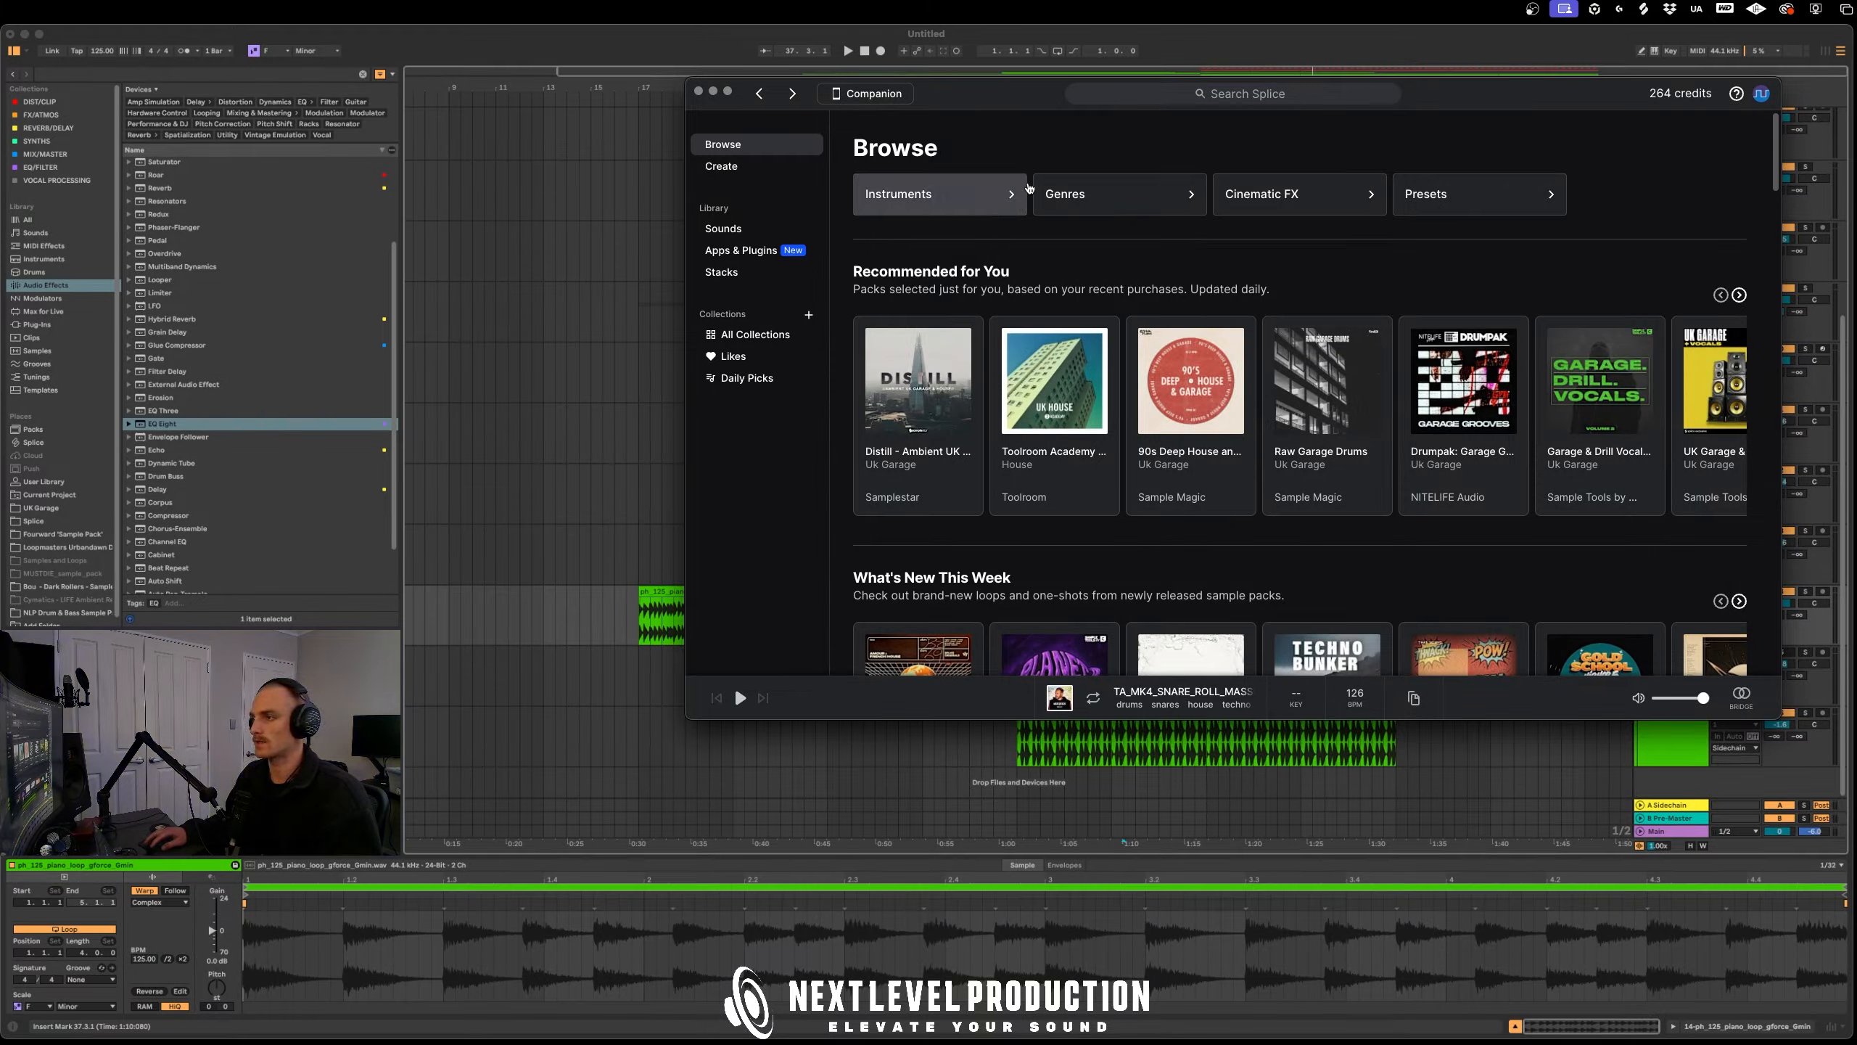
{"action": "left_click", "coordinate": [1259, 93]}
{"action": "type", "text": "s"}
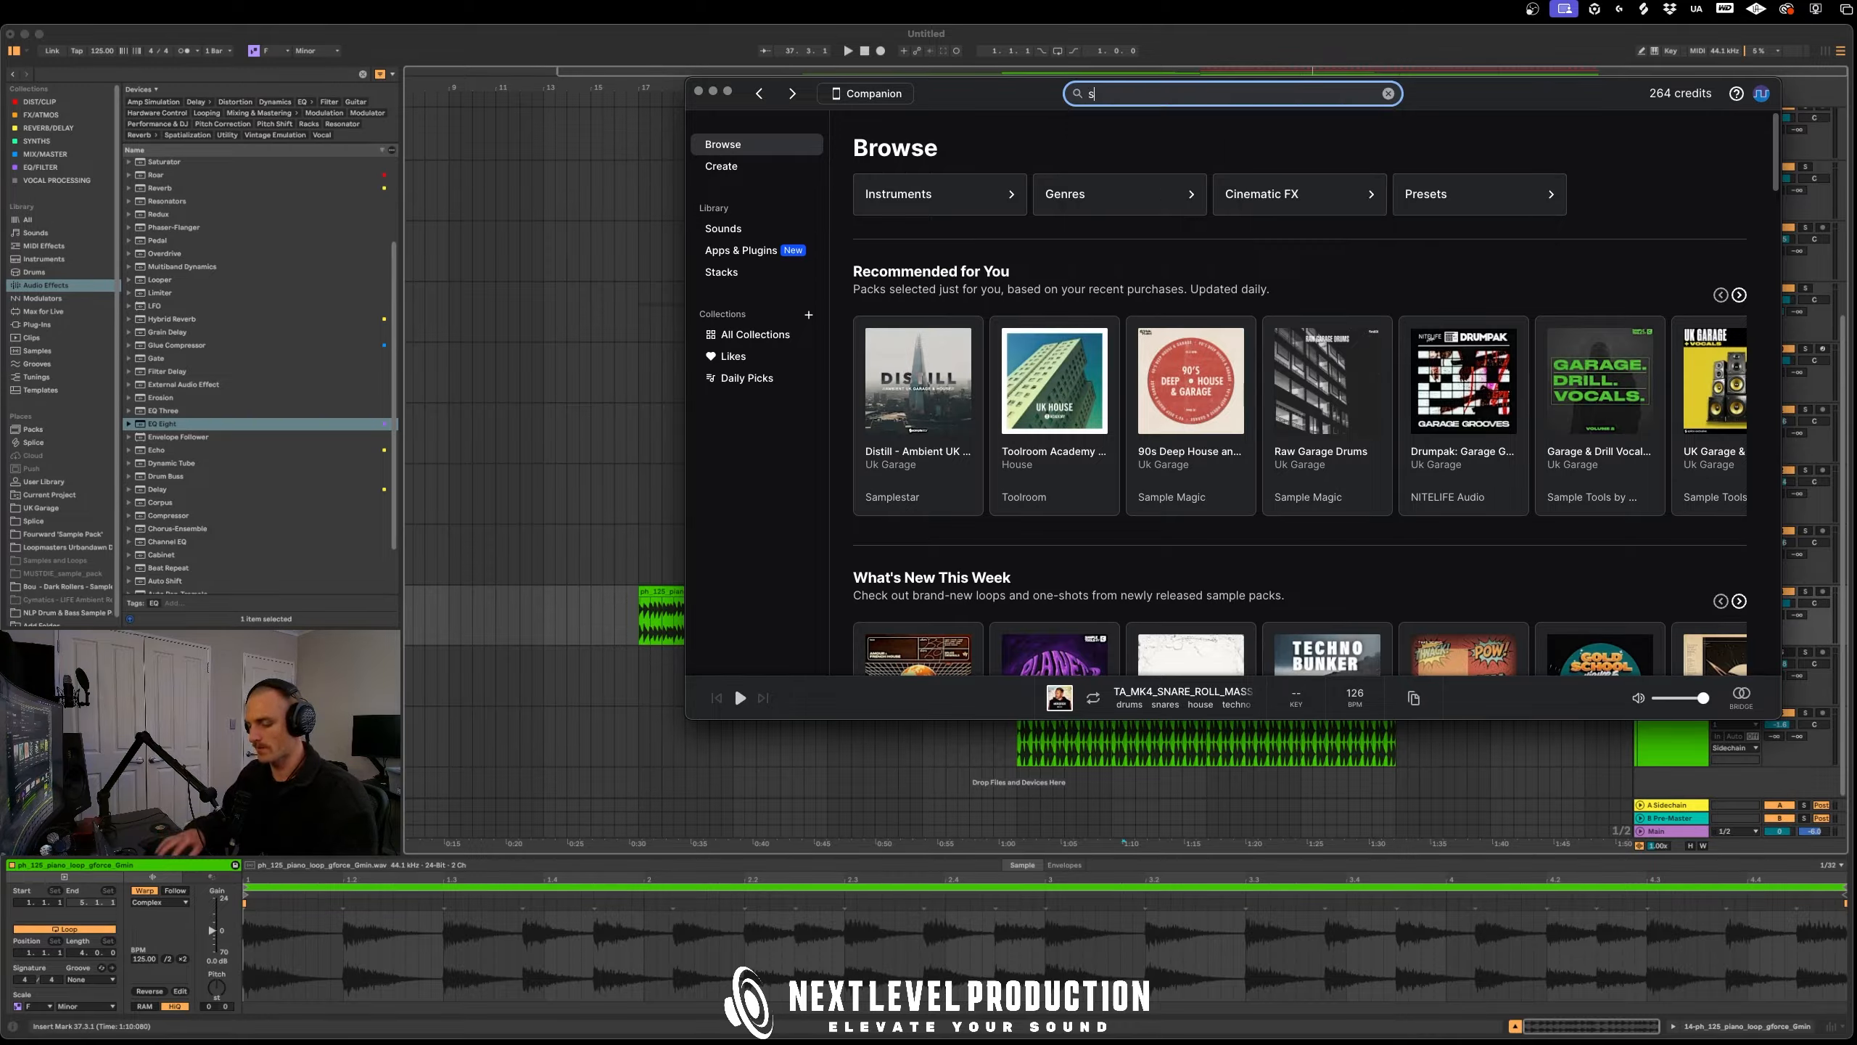
{"action": "key", "text": "BackSpace"}
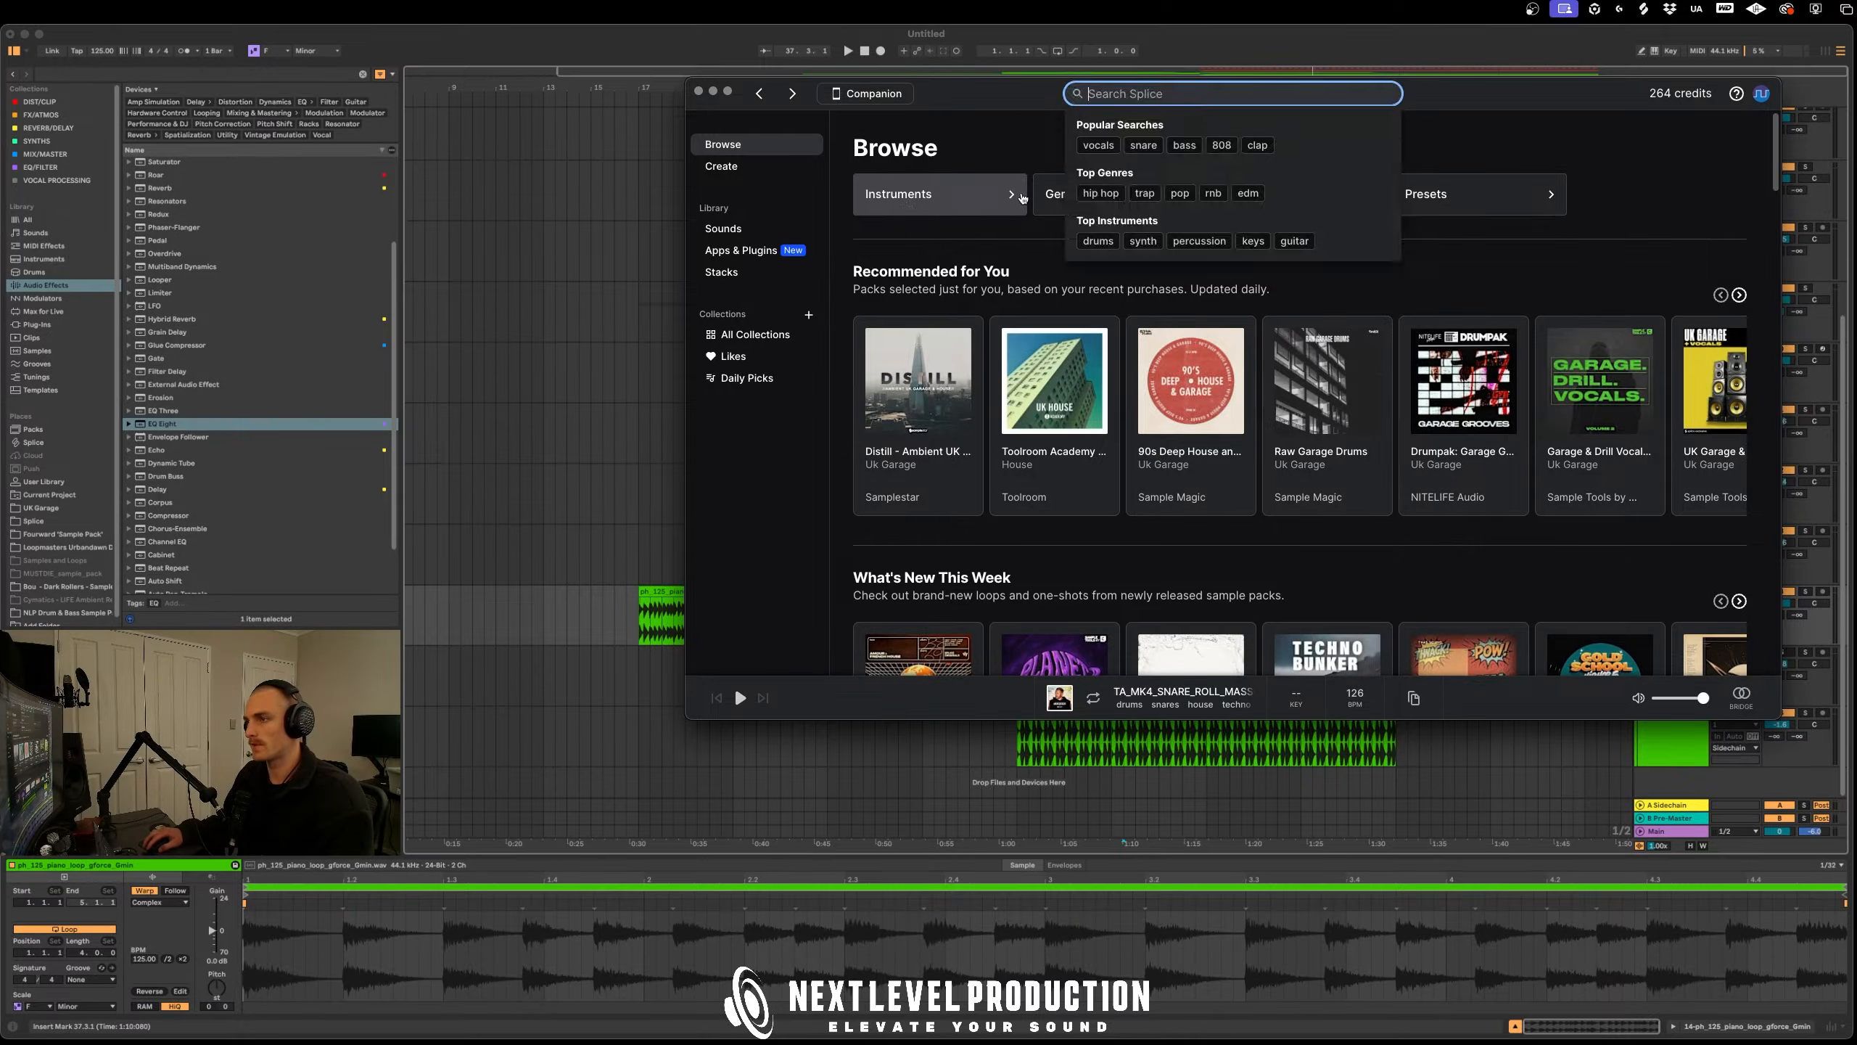
{"action": "left_click", "coordinate": [940, 190]}
{"action": "scroll", "coordinate": [1377, 334], "scroll_direction": "down", "scroll_amount": 5}
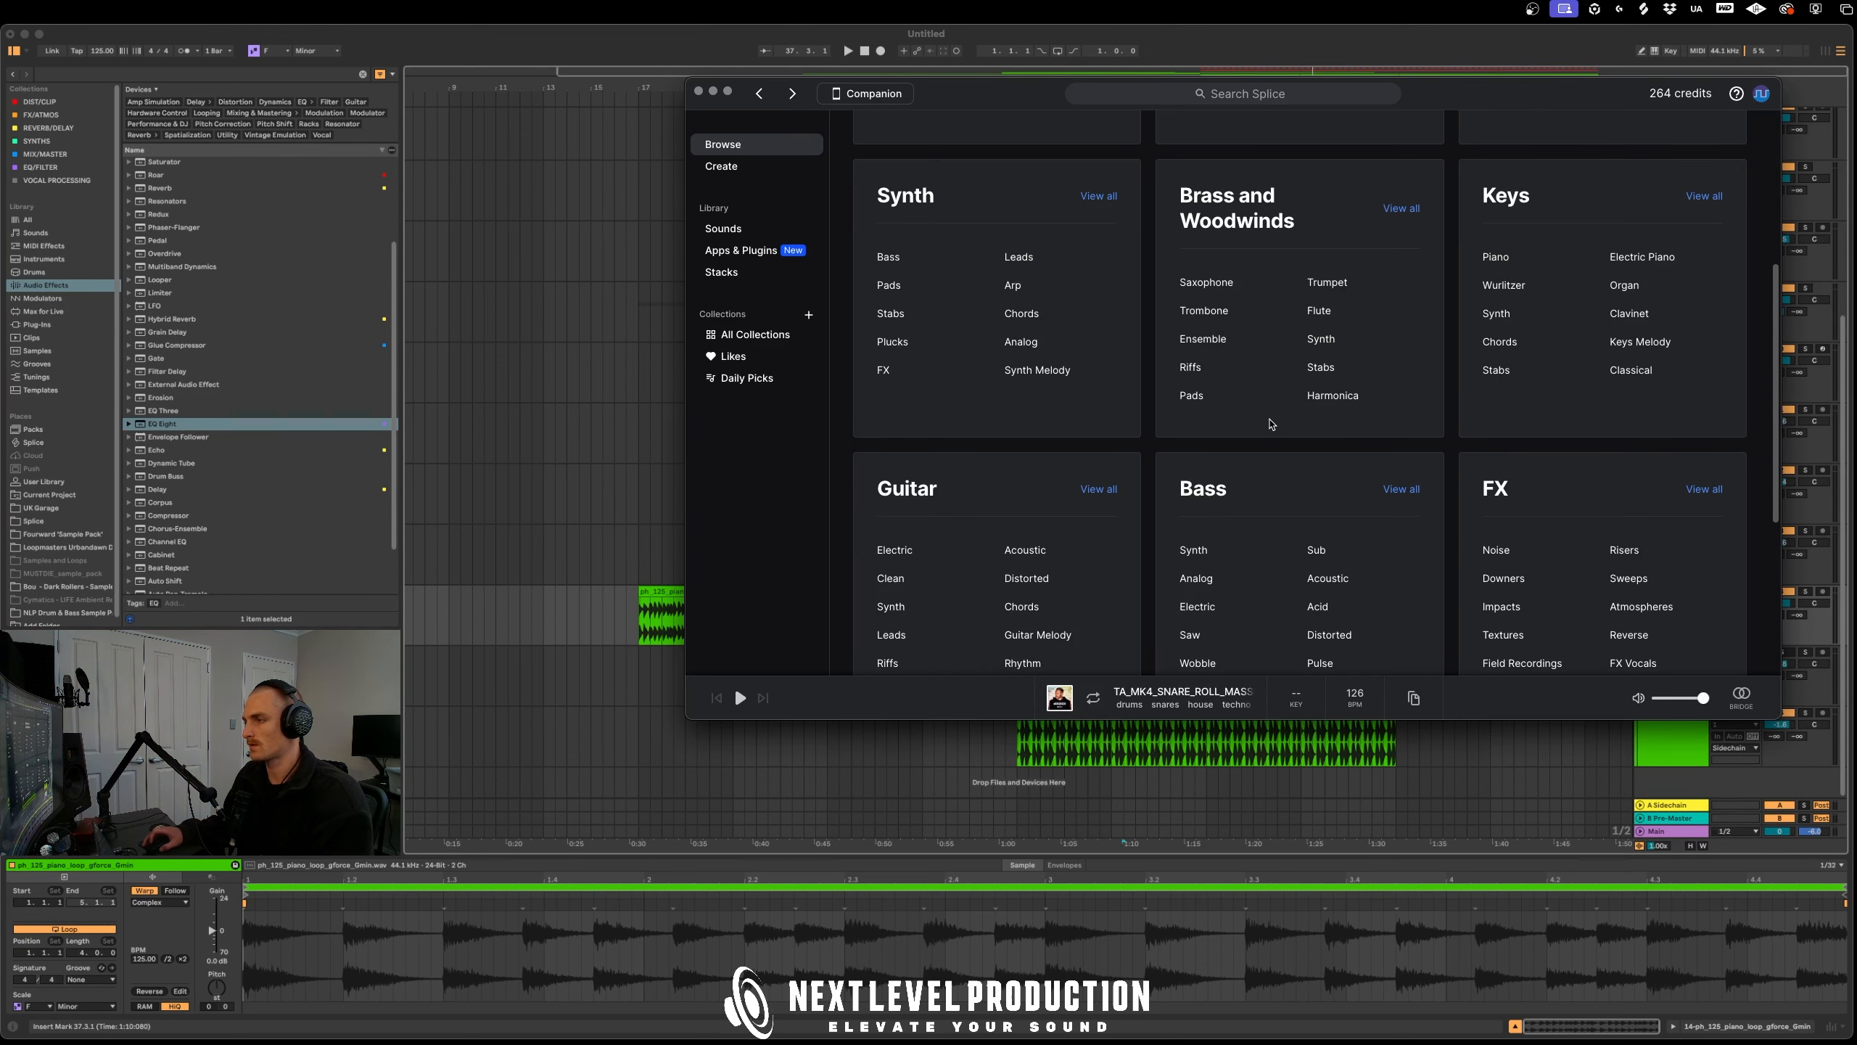
{"action": "scroll", "coordinate": [1271, 424], "scroll_direction": "down", "scroll_amount": 5}
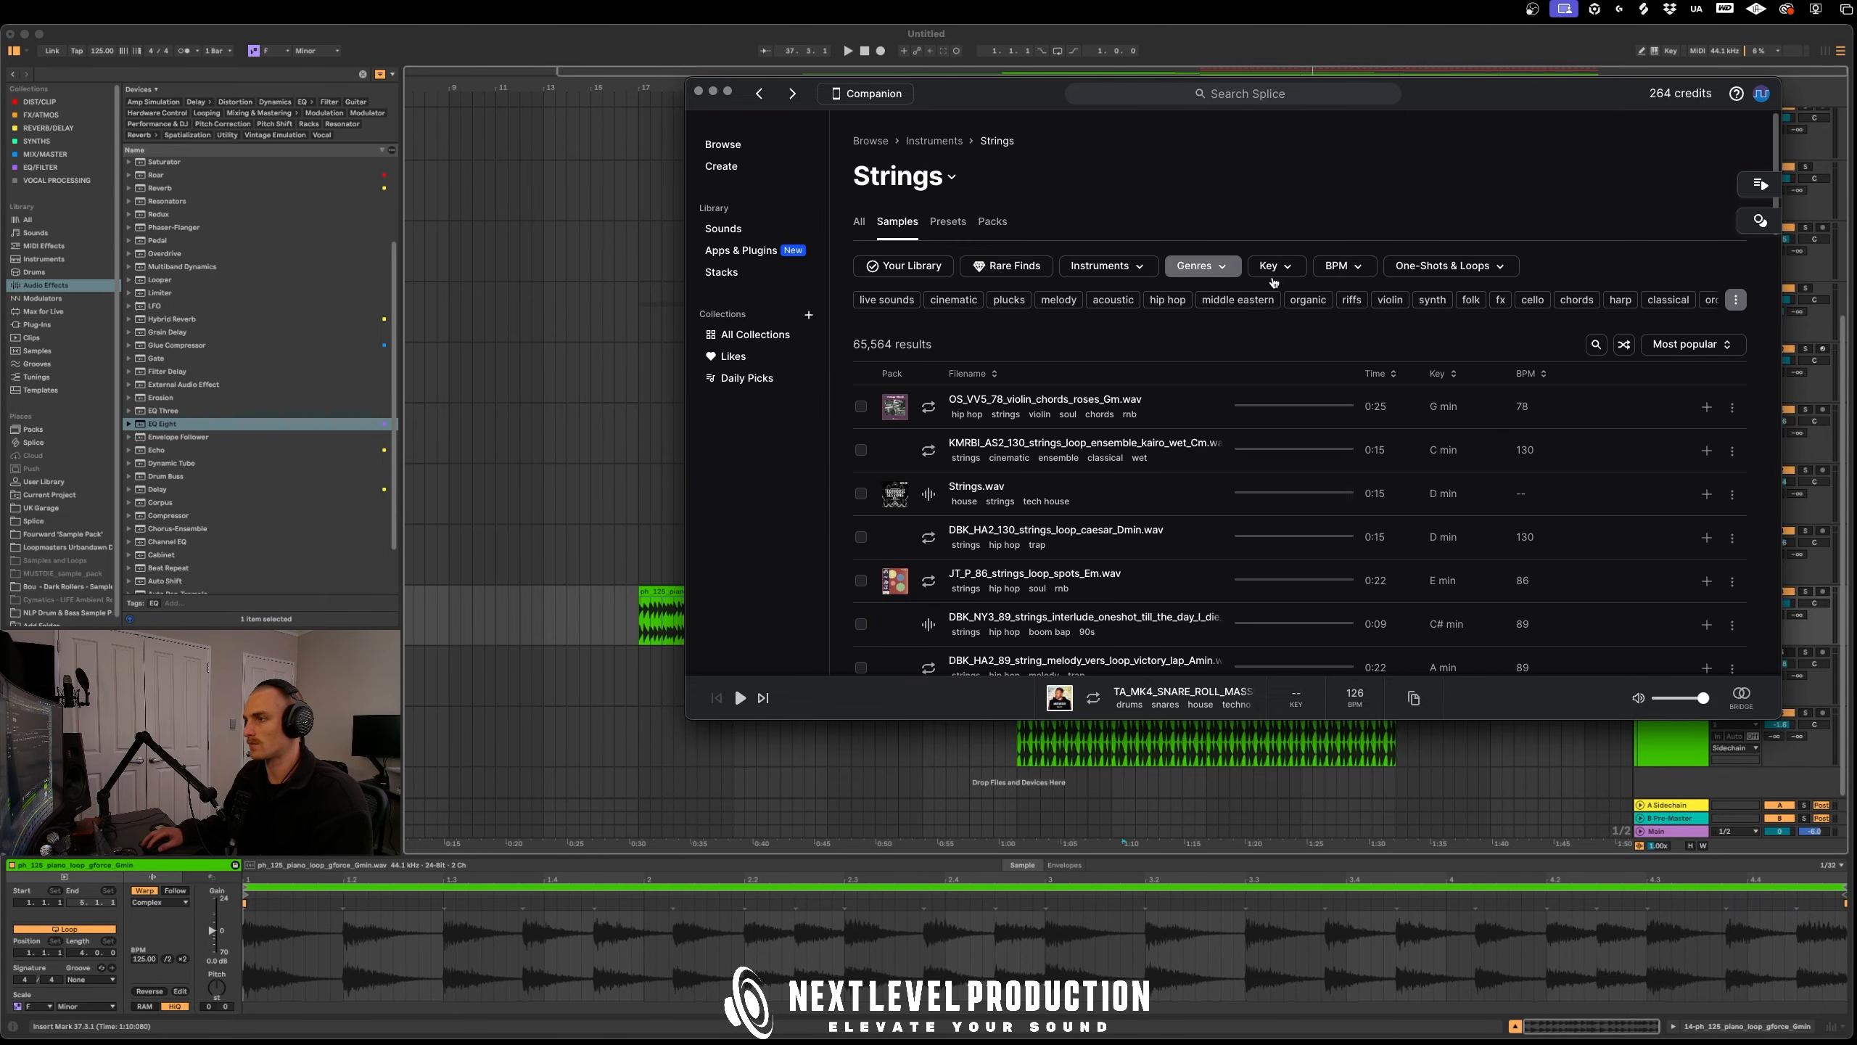
Filter the string samples to the key of G minor and audition OS_VV5_78_violin_chords_roses_Gm.wav
{"action": "left_click", "coordinate": [1277, 269]}
{"action": "left_click", "coordinate": [1375, 367]}
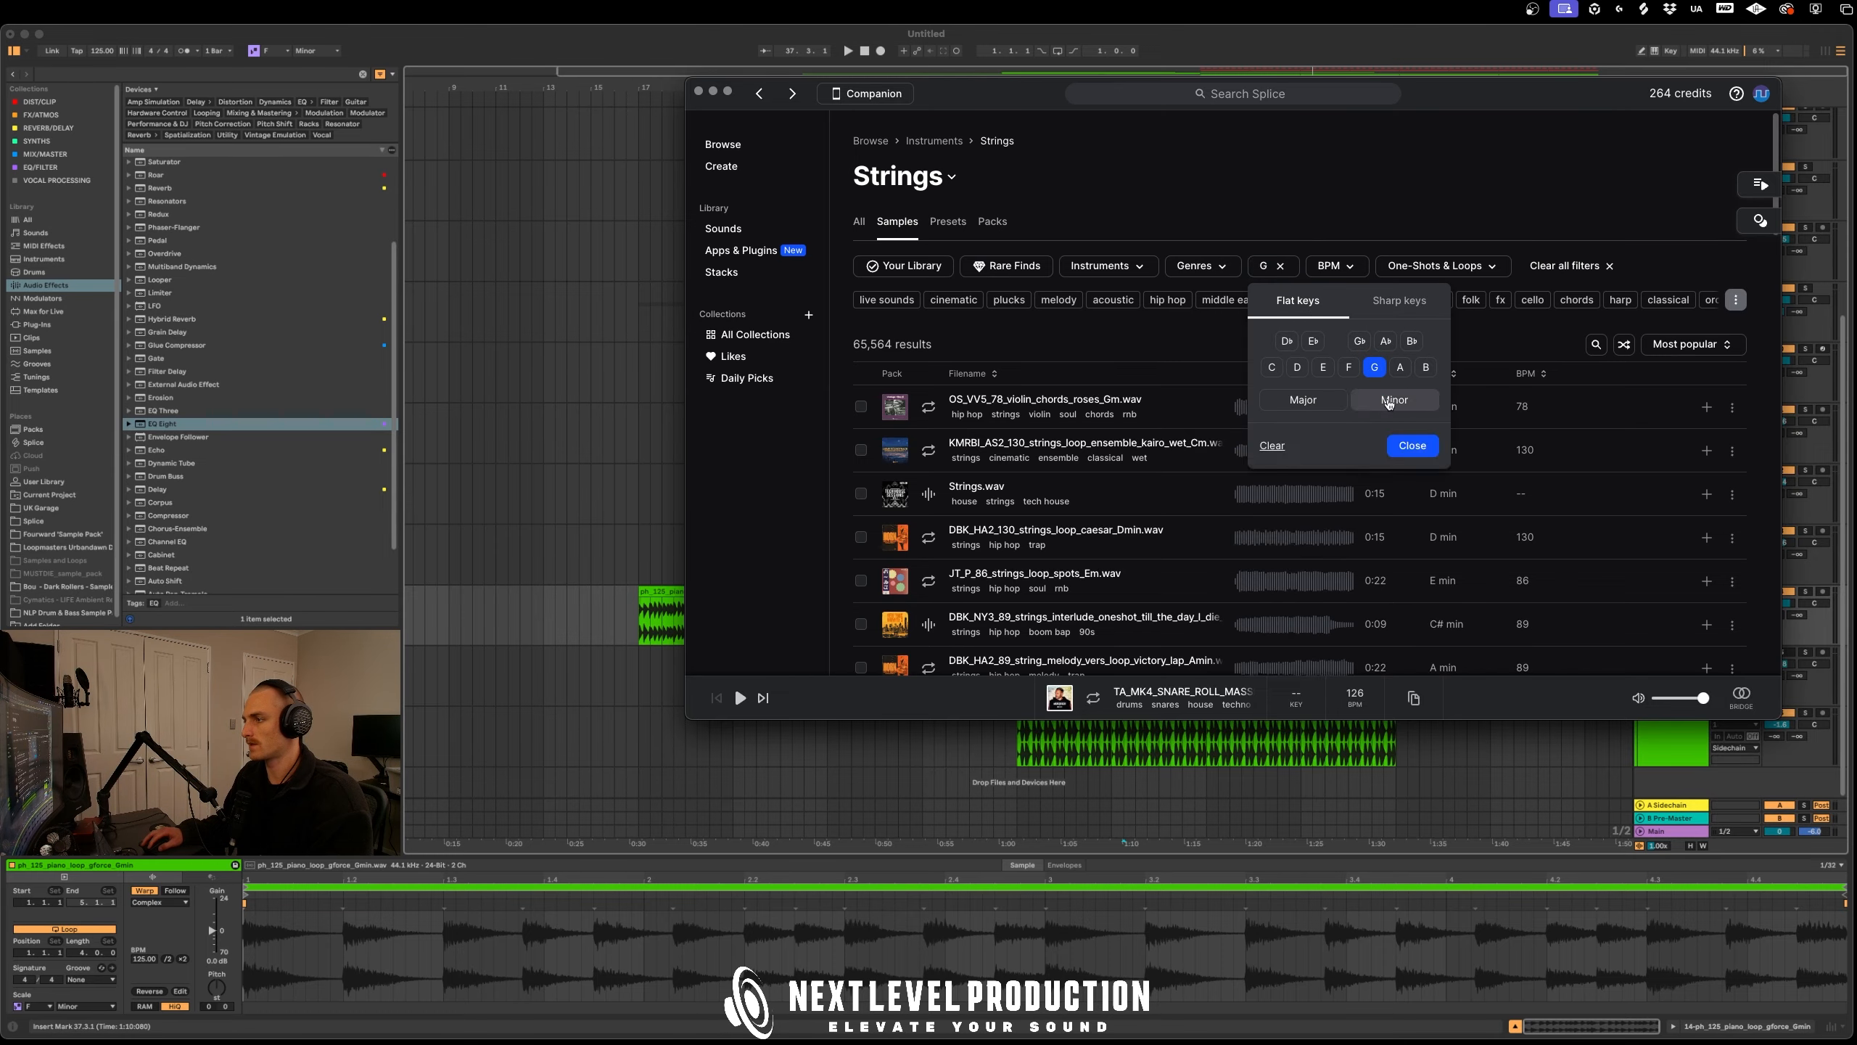
{"action": "left_click", "coordinate": [1393, 402]}
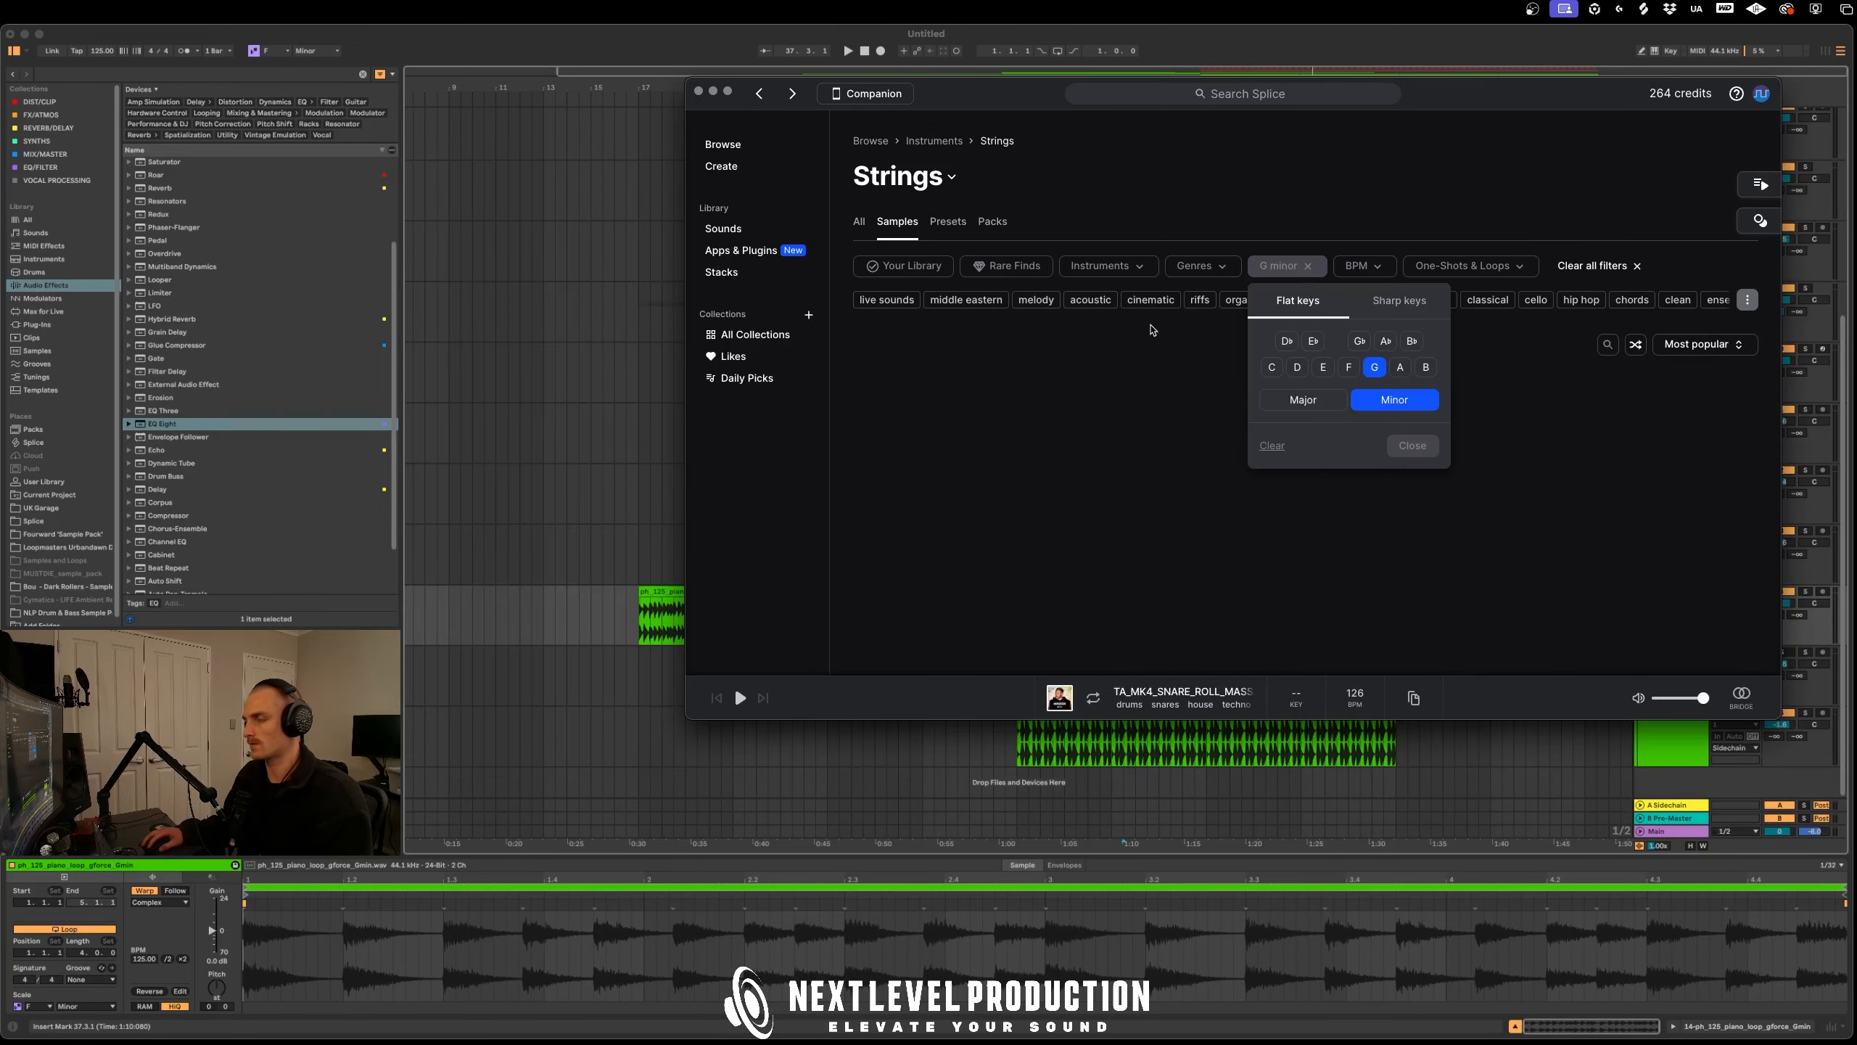
{"action": "left_click", "coordinate": [1141, 344]}
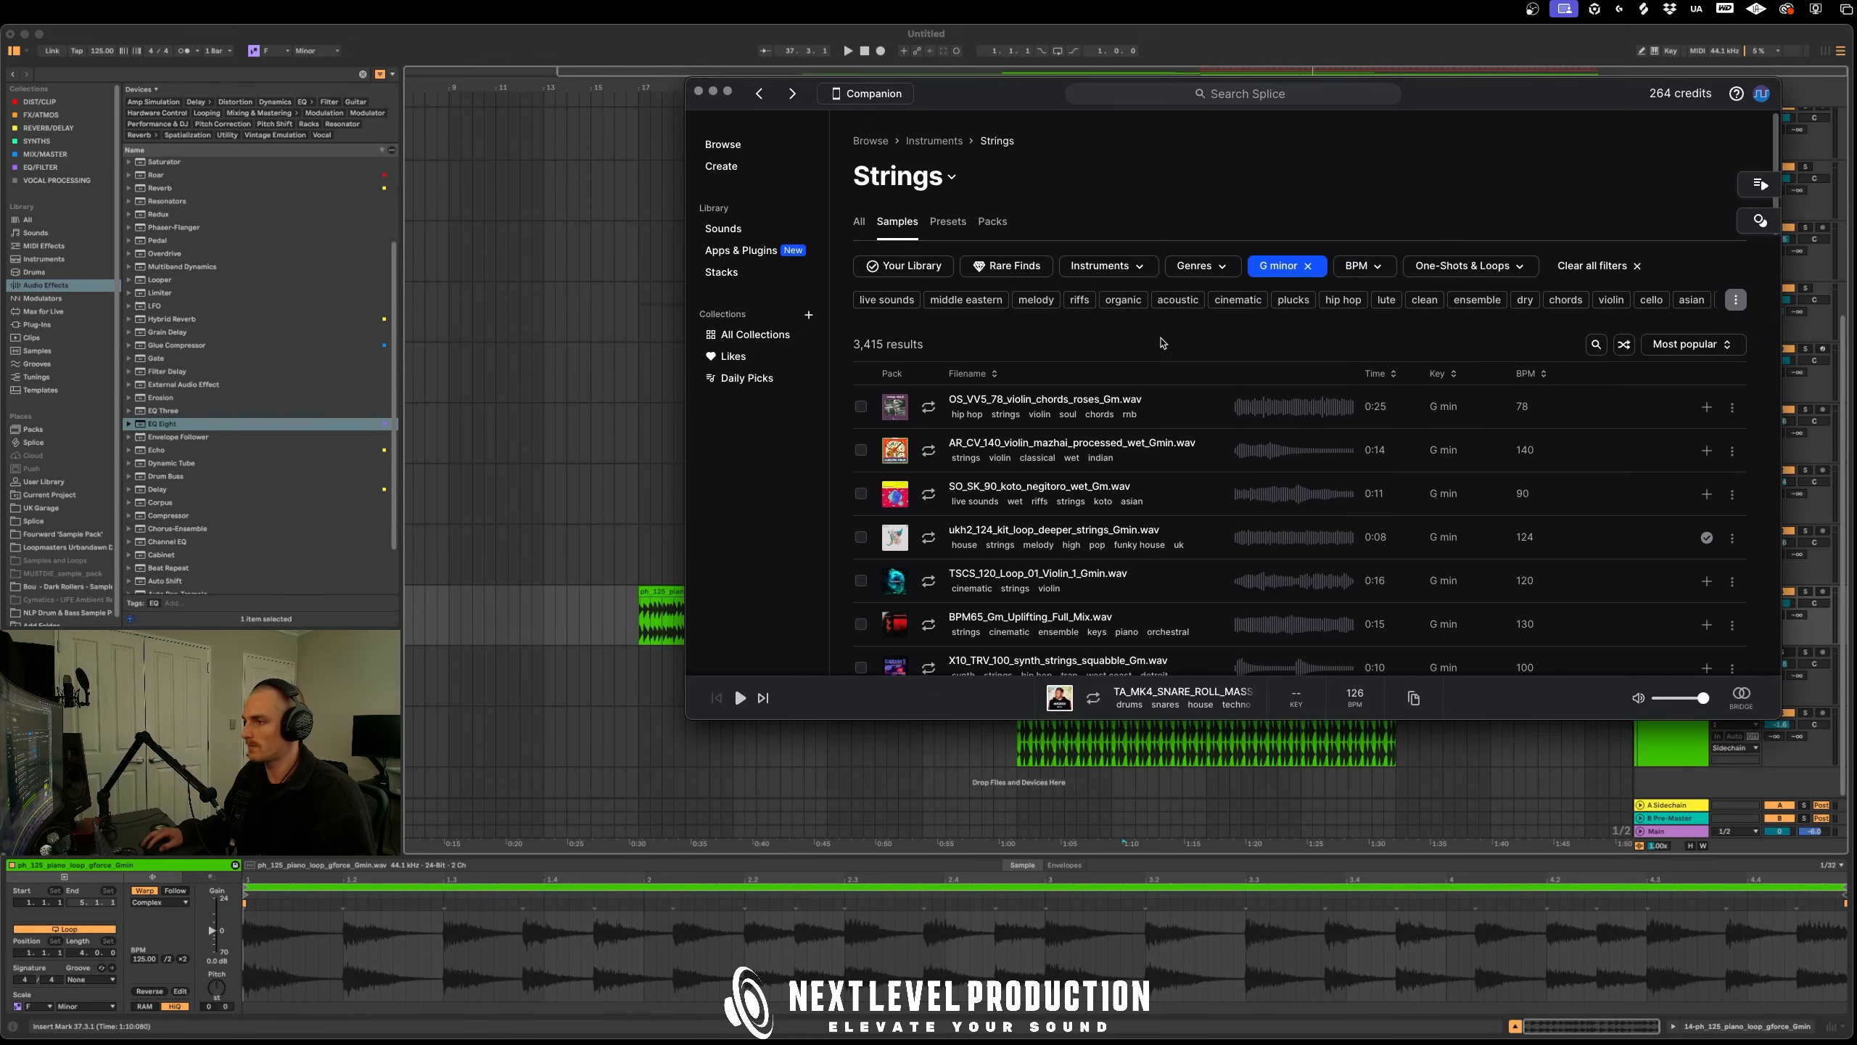
{"action": "left_click", "coordinate": [928, 407]}
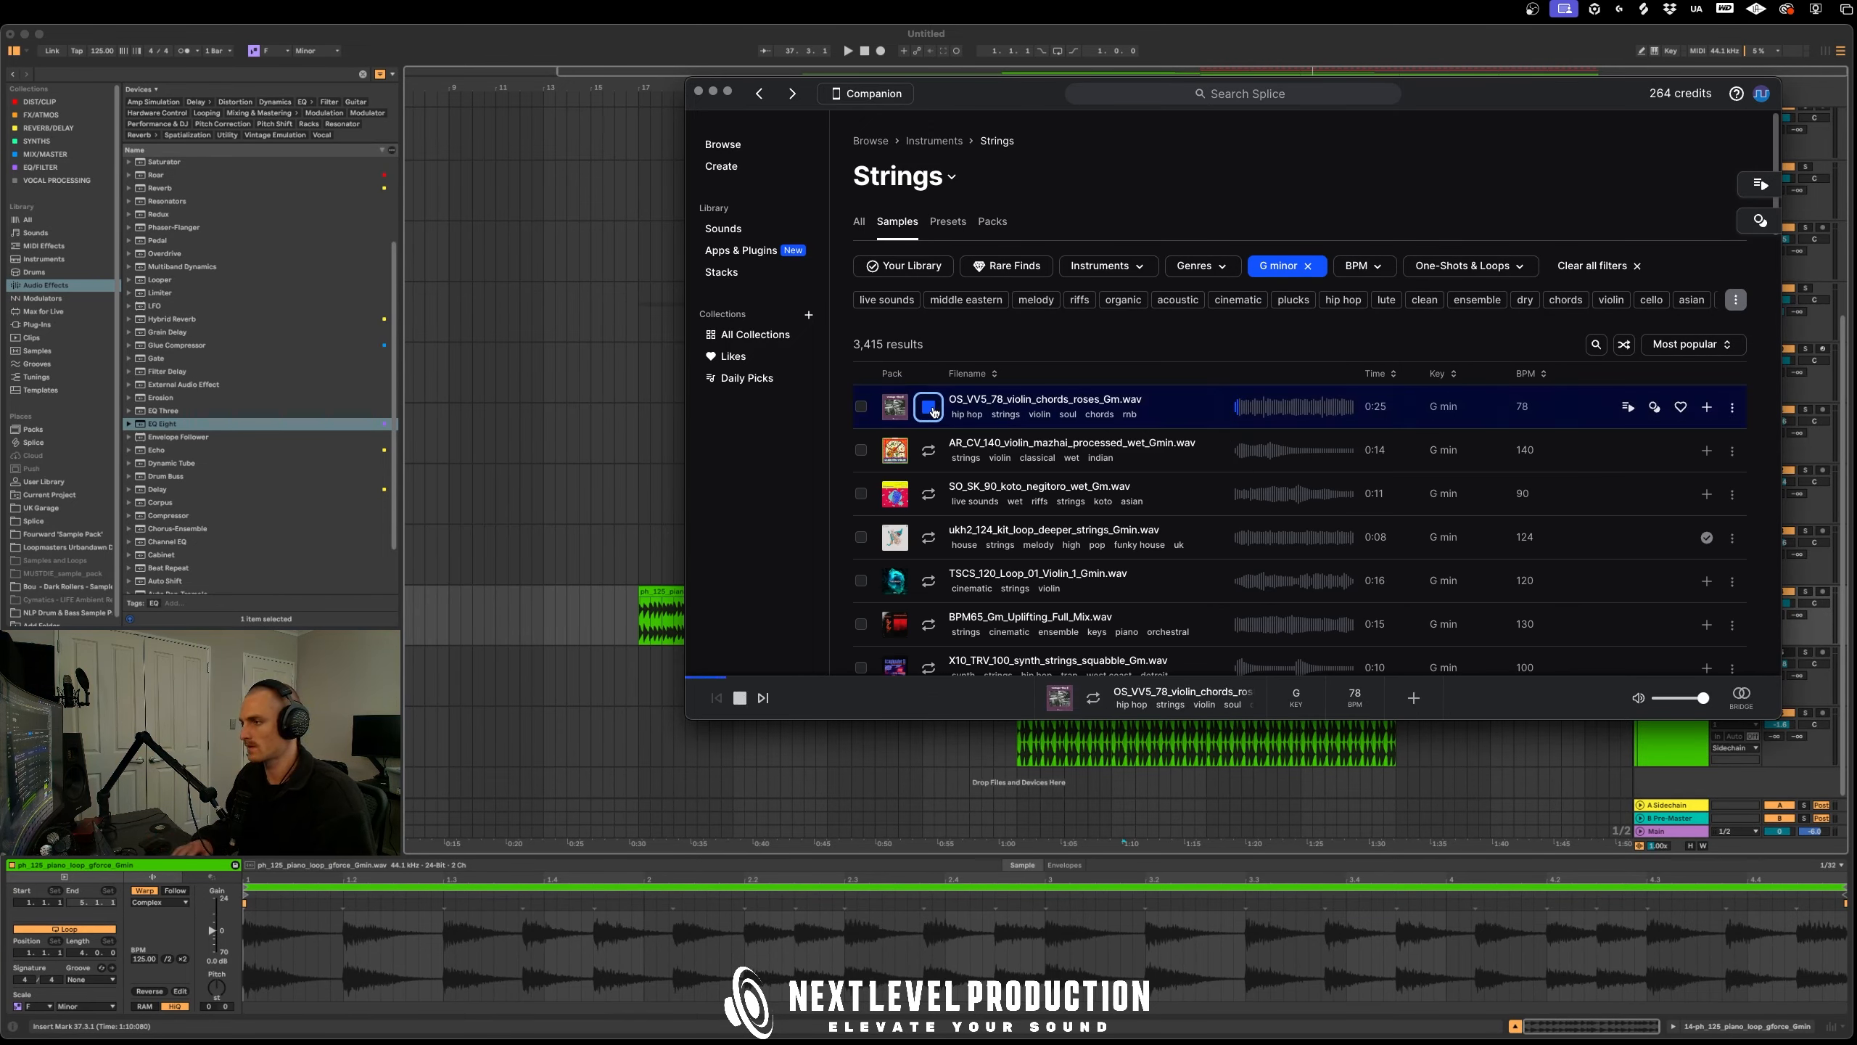
Audition the next G minor string samples down to ukh2_124_kit_loop_deeper_strings_Gmin.wav
{"action": "key", "text": "Down"}
{"action": "key", "text": "Down"}
{"action": "key", "text": "Down"}
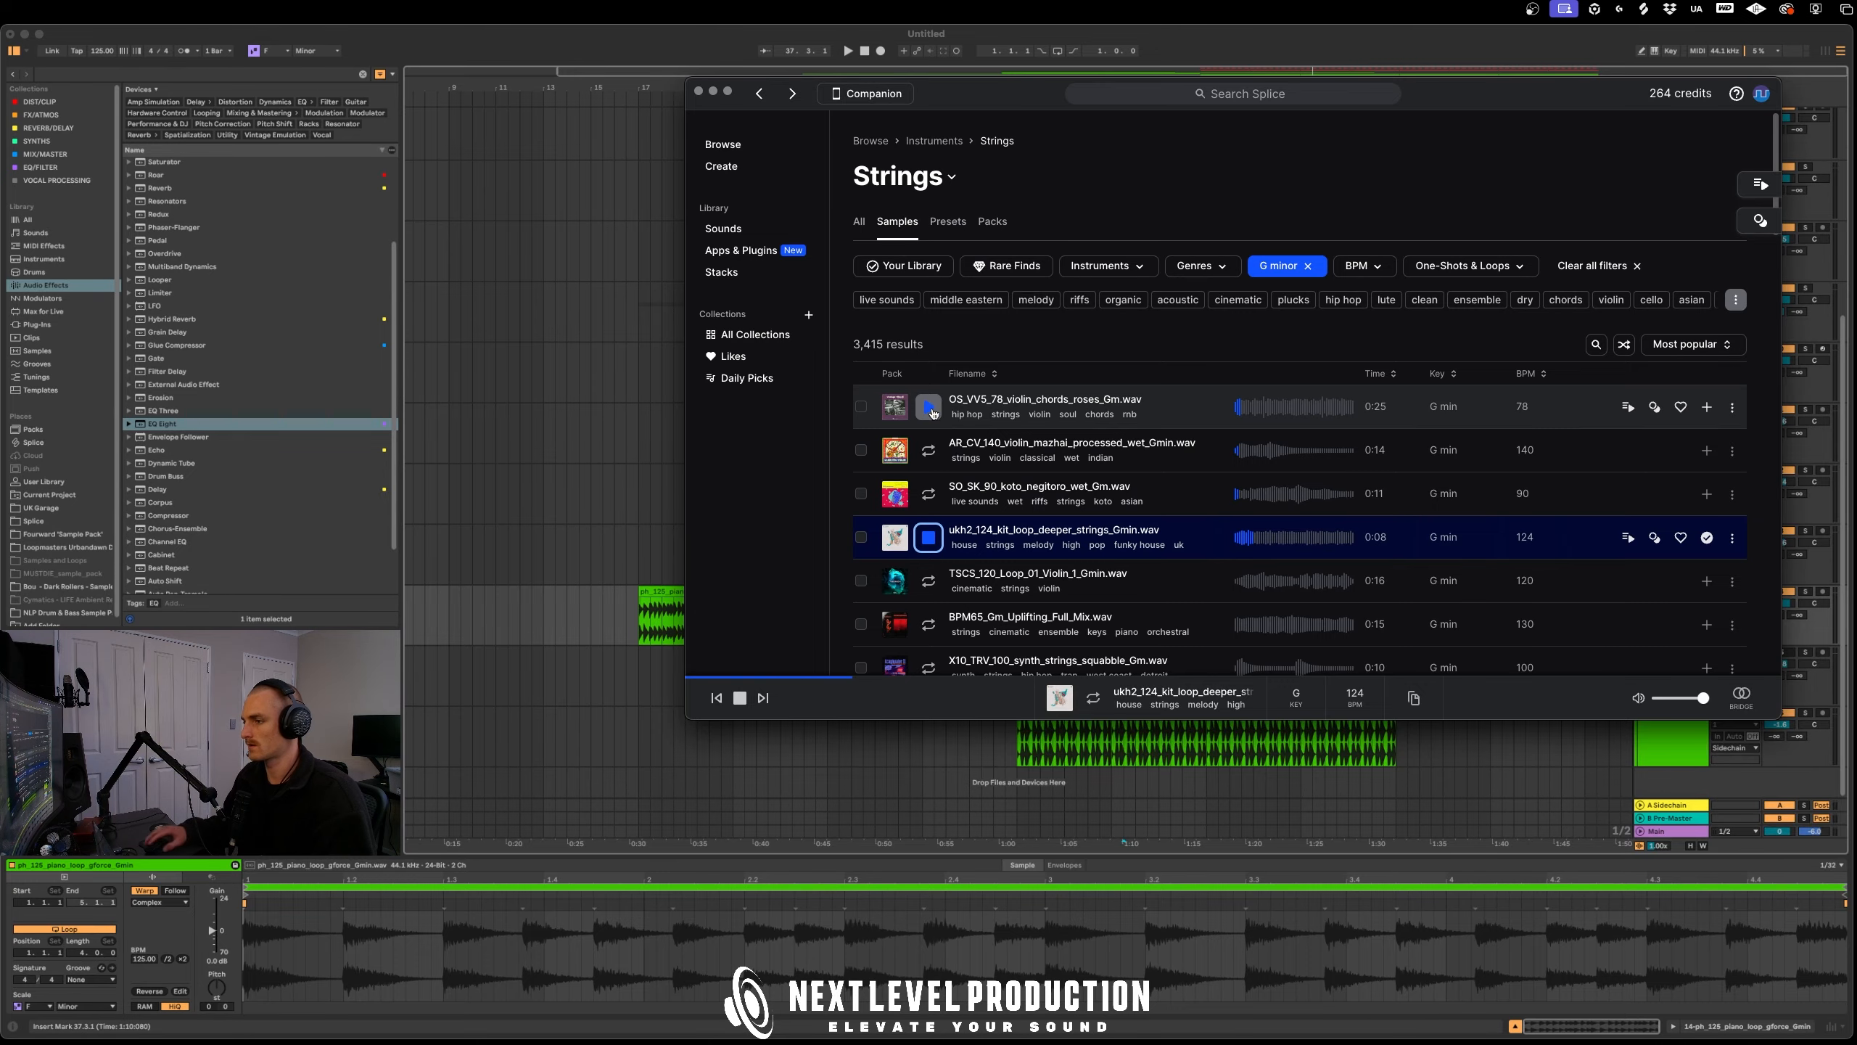
Insert an audio track below the piano track in Ableton Live and place the ukh2_124_kit_loop_deeper_strings_Gmin loop from Splice on it at bar 33
{"action": "left_click_drag", "start_coordinate": [965, 95], "coordinate": [104, 221]}
{"action": "left_click", "coordinate": [1664, 610]}
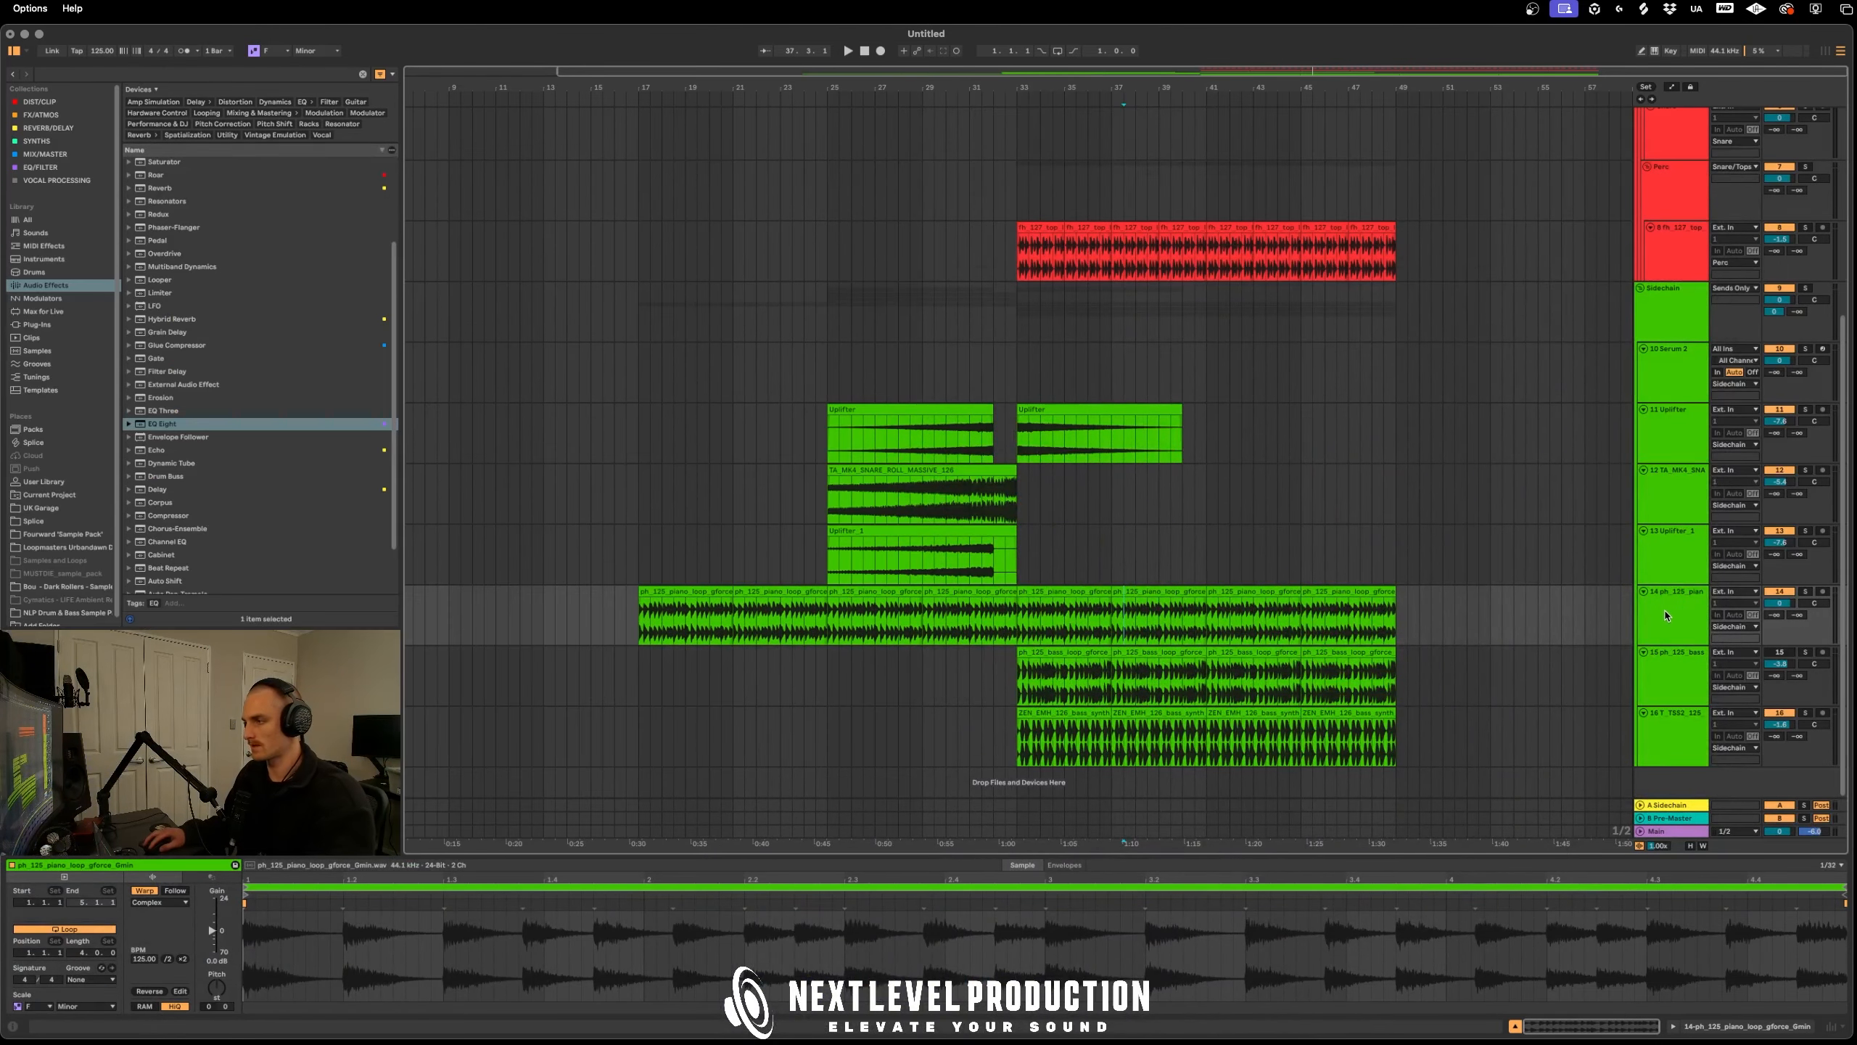
{"action": "key", "text": "super+t"}
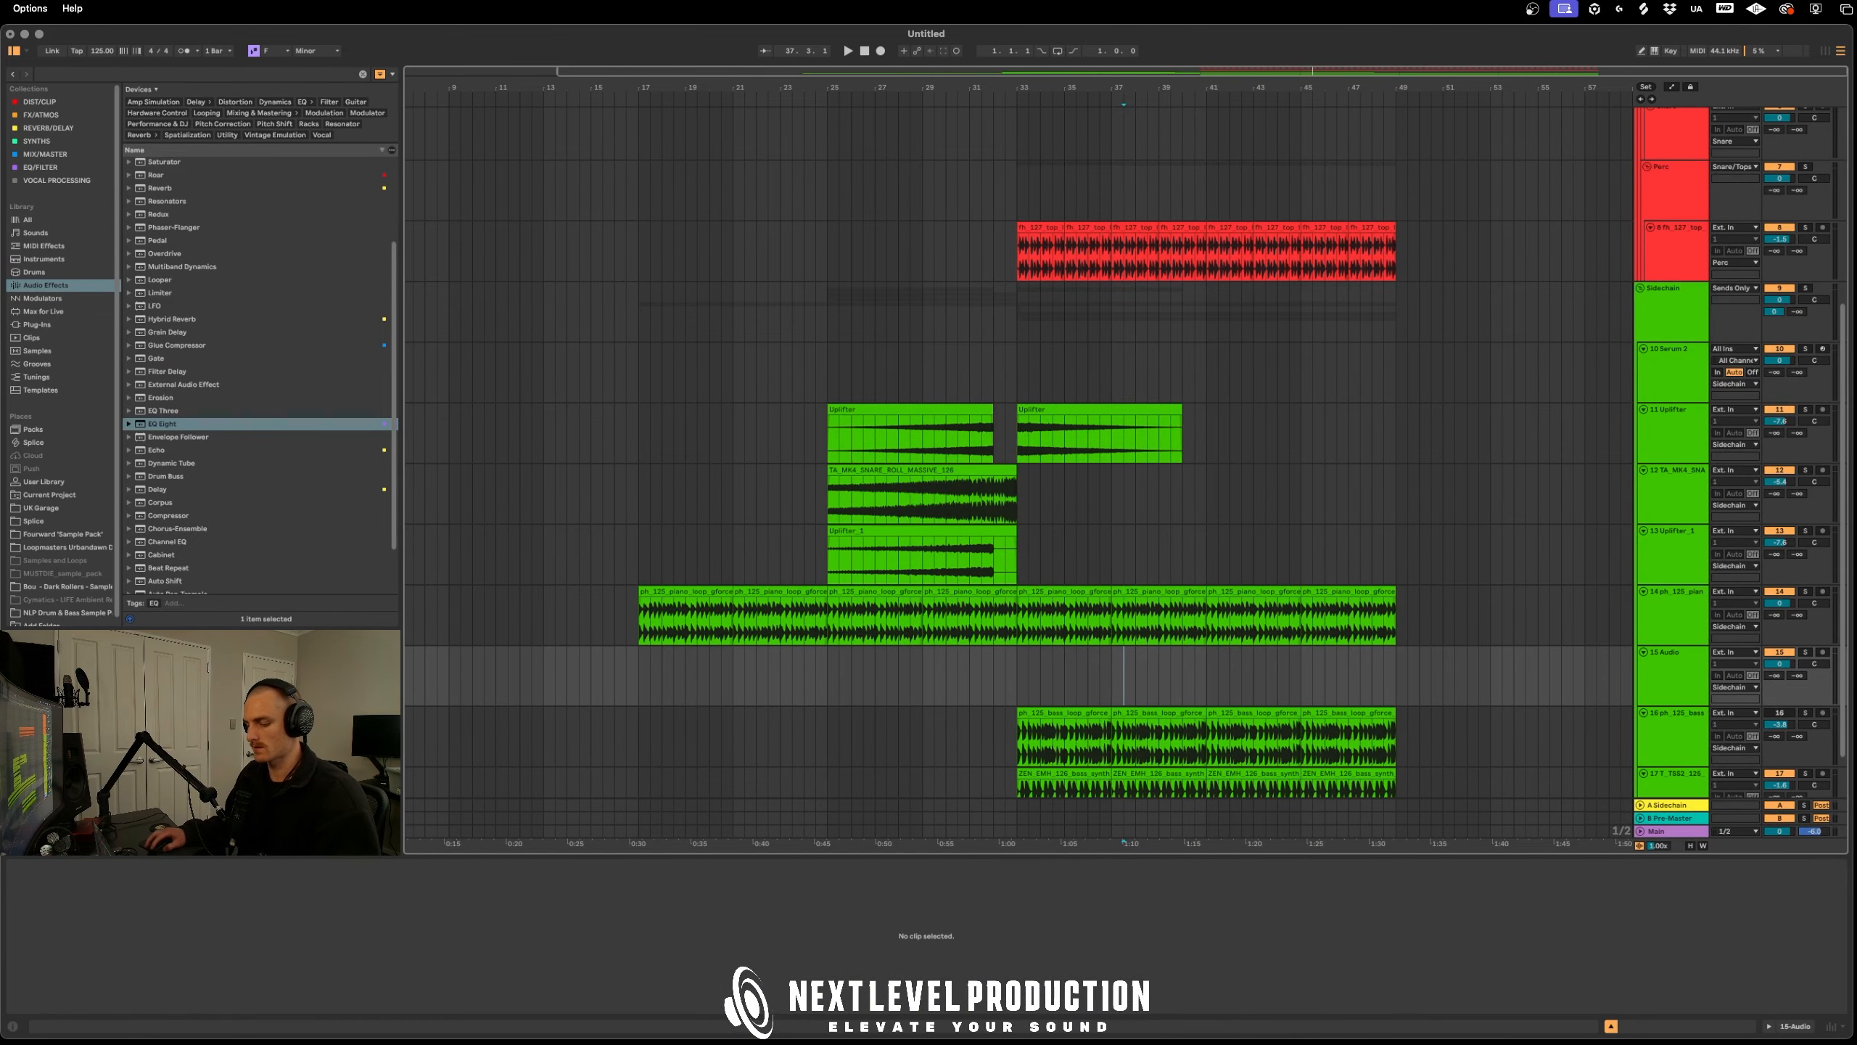
{"action": "key", "text": "super+Tab"}
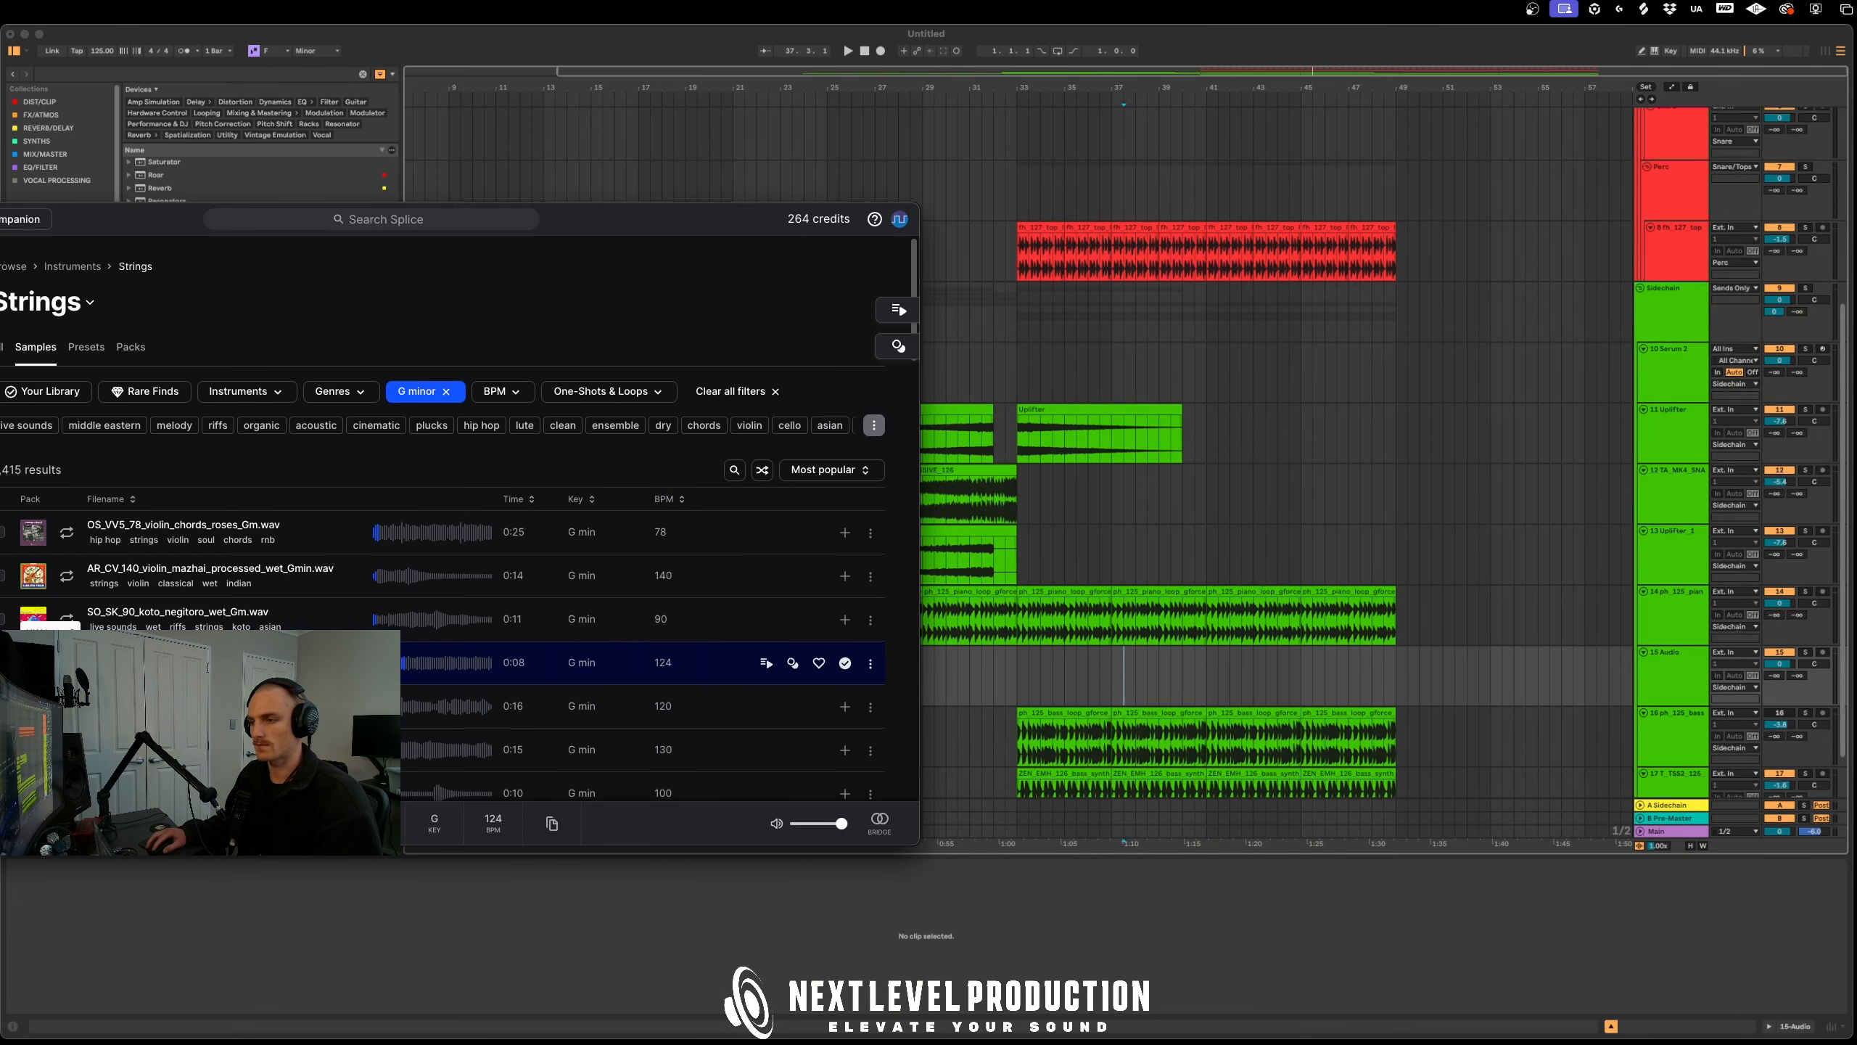
{"action": "left_click_drag", "start_coordinate": [439, 662], "coordinate": [1023, 669]}
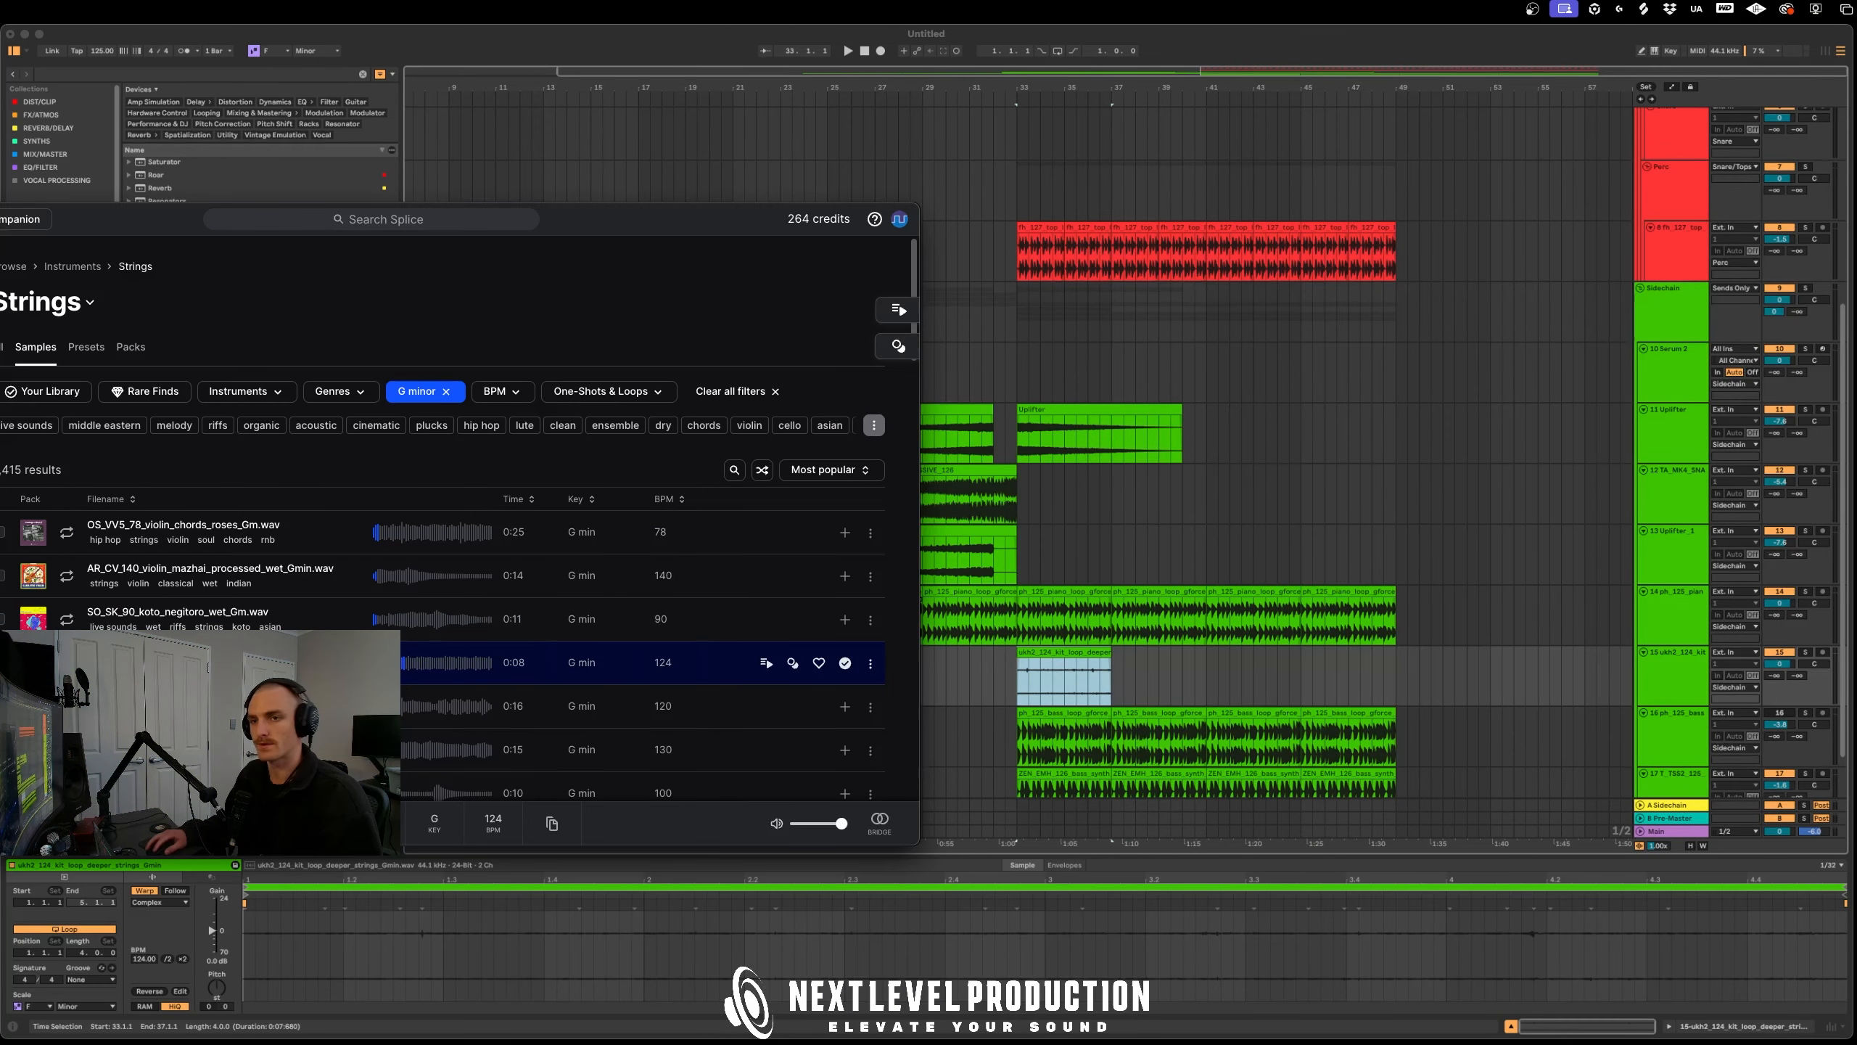
{"action": "key", "text": "super+Tab"}
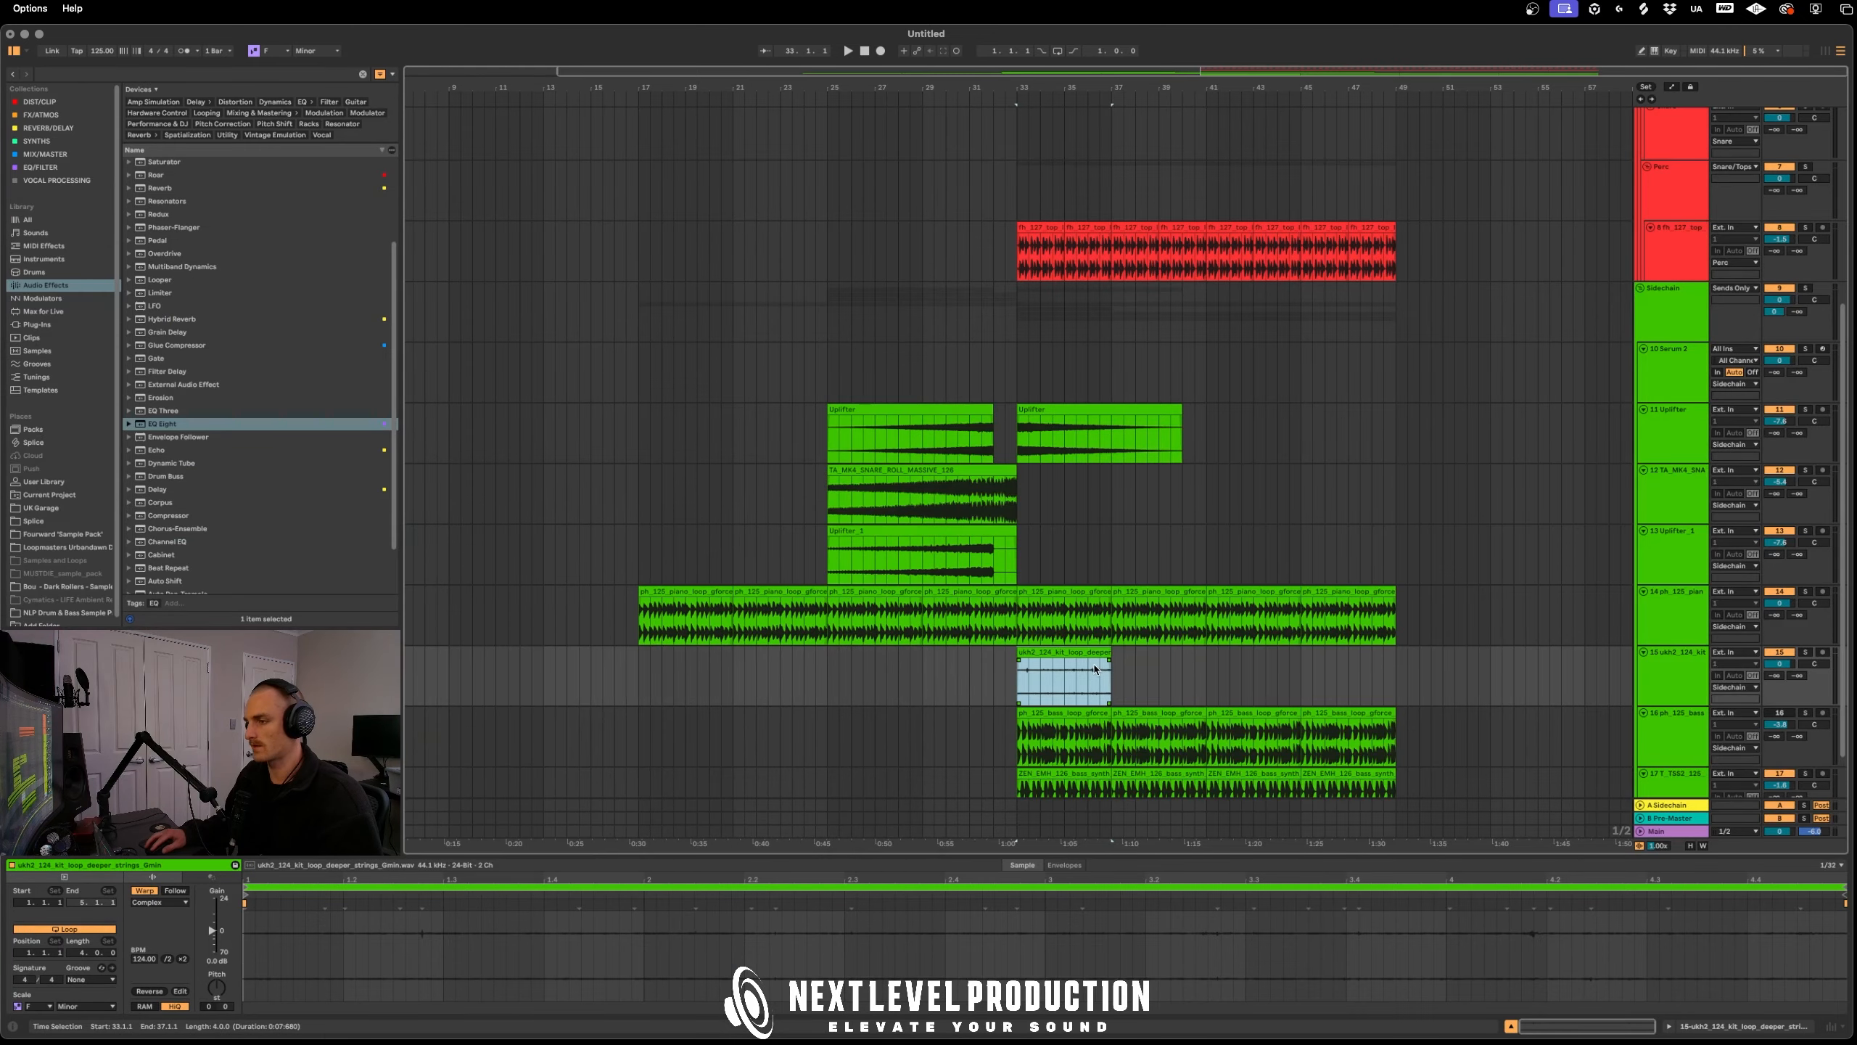
Duplicate the strings loop three times to fill its track up to bar 49 and play it from bar 33
{"action": "key", "text": "ctrl+d"}
{"action": "key", "text": "ctrl+d"}
{"action": "key", "text": "ctrl+d"}
{"action": "left_click", "coordinate": [1004, 697]}
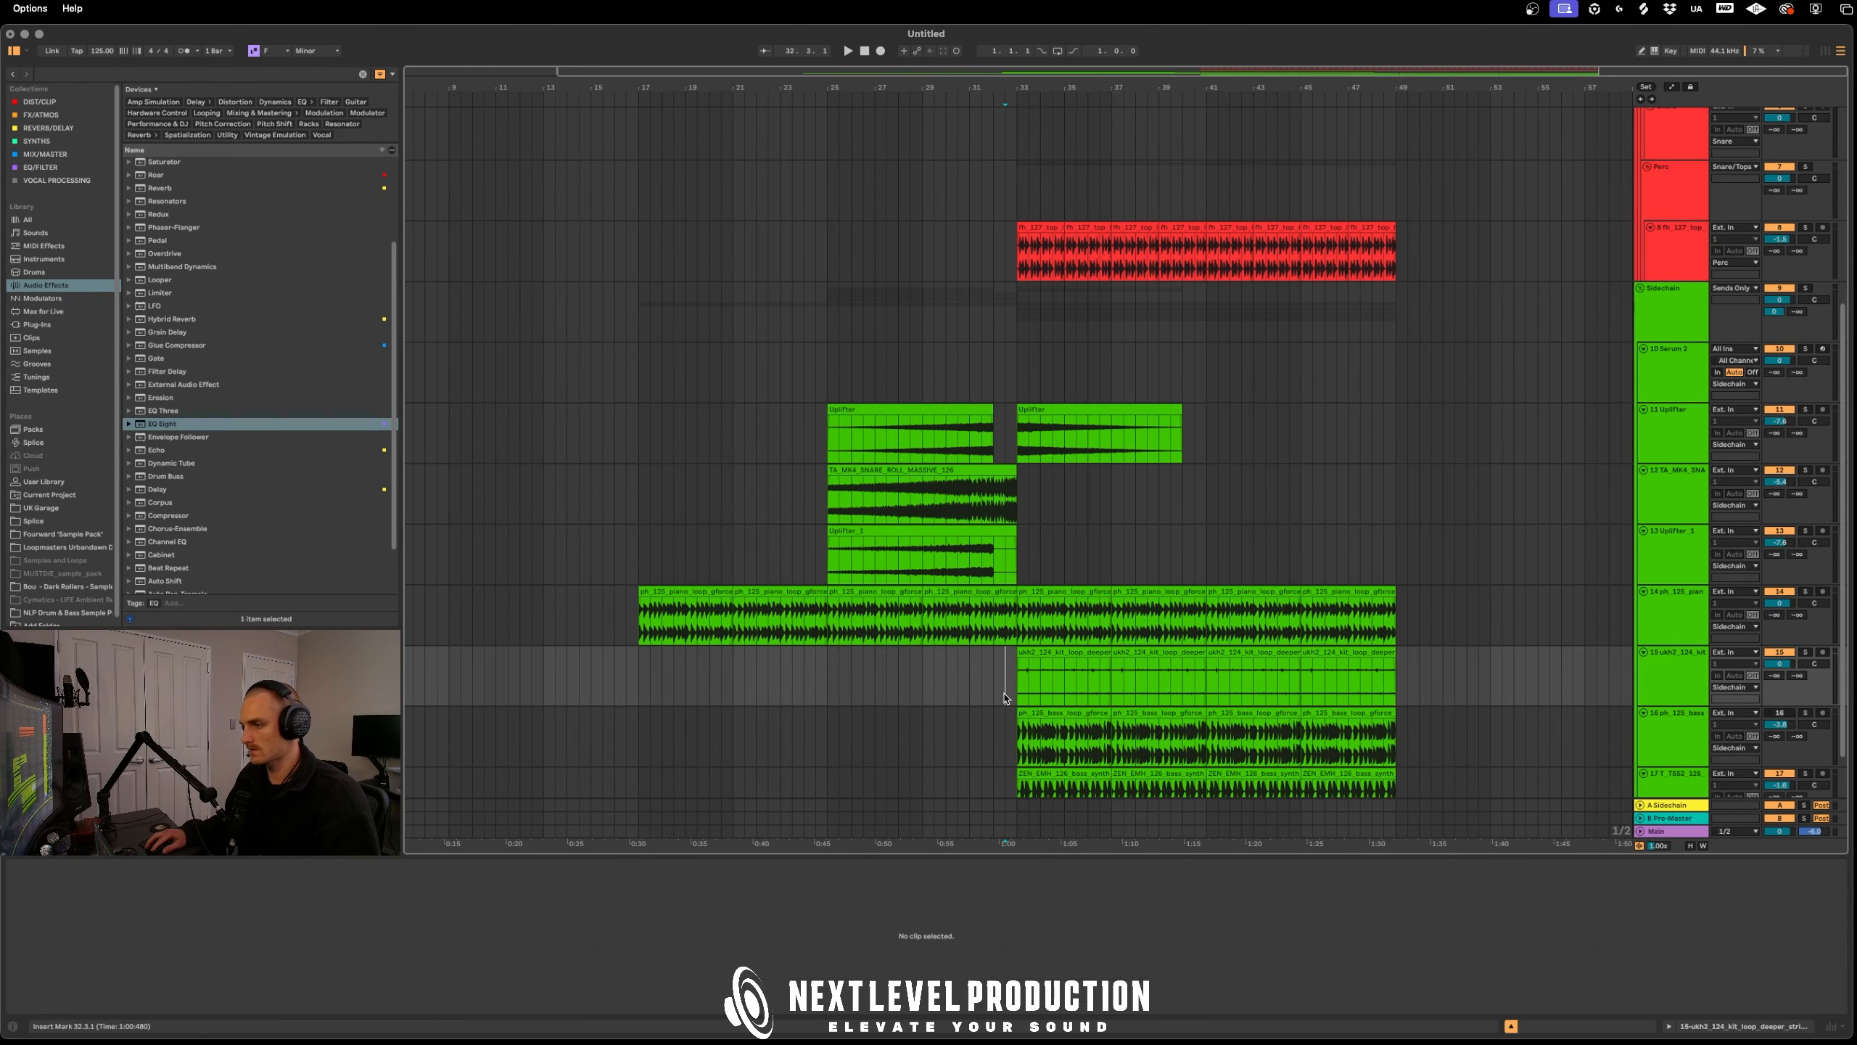
{"action": "left_click", "coordinate": [1027, 686]}
{"action": "key", "text": "space"}
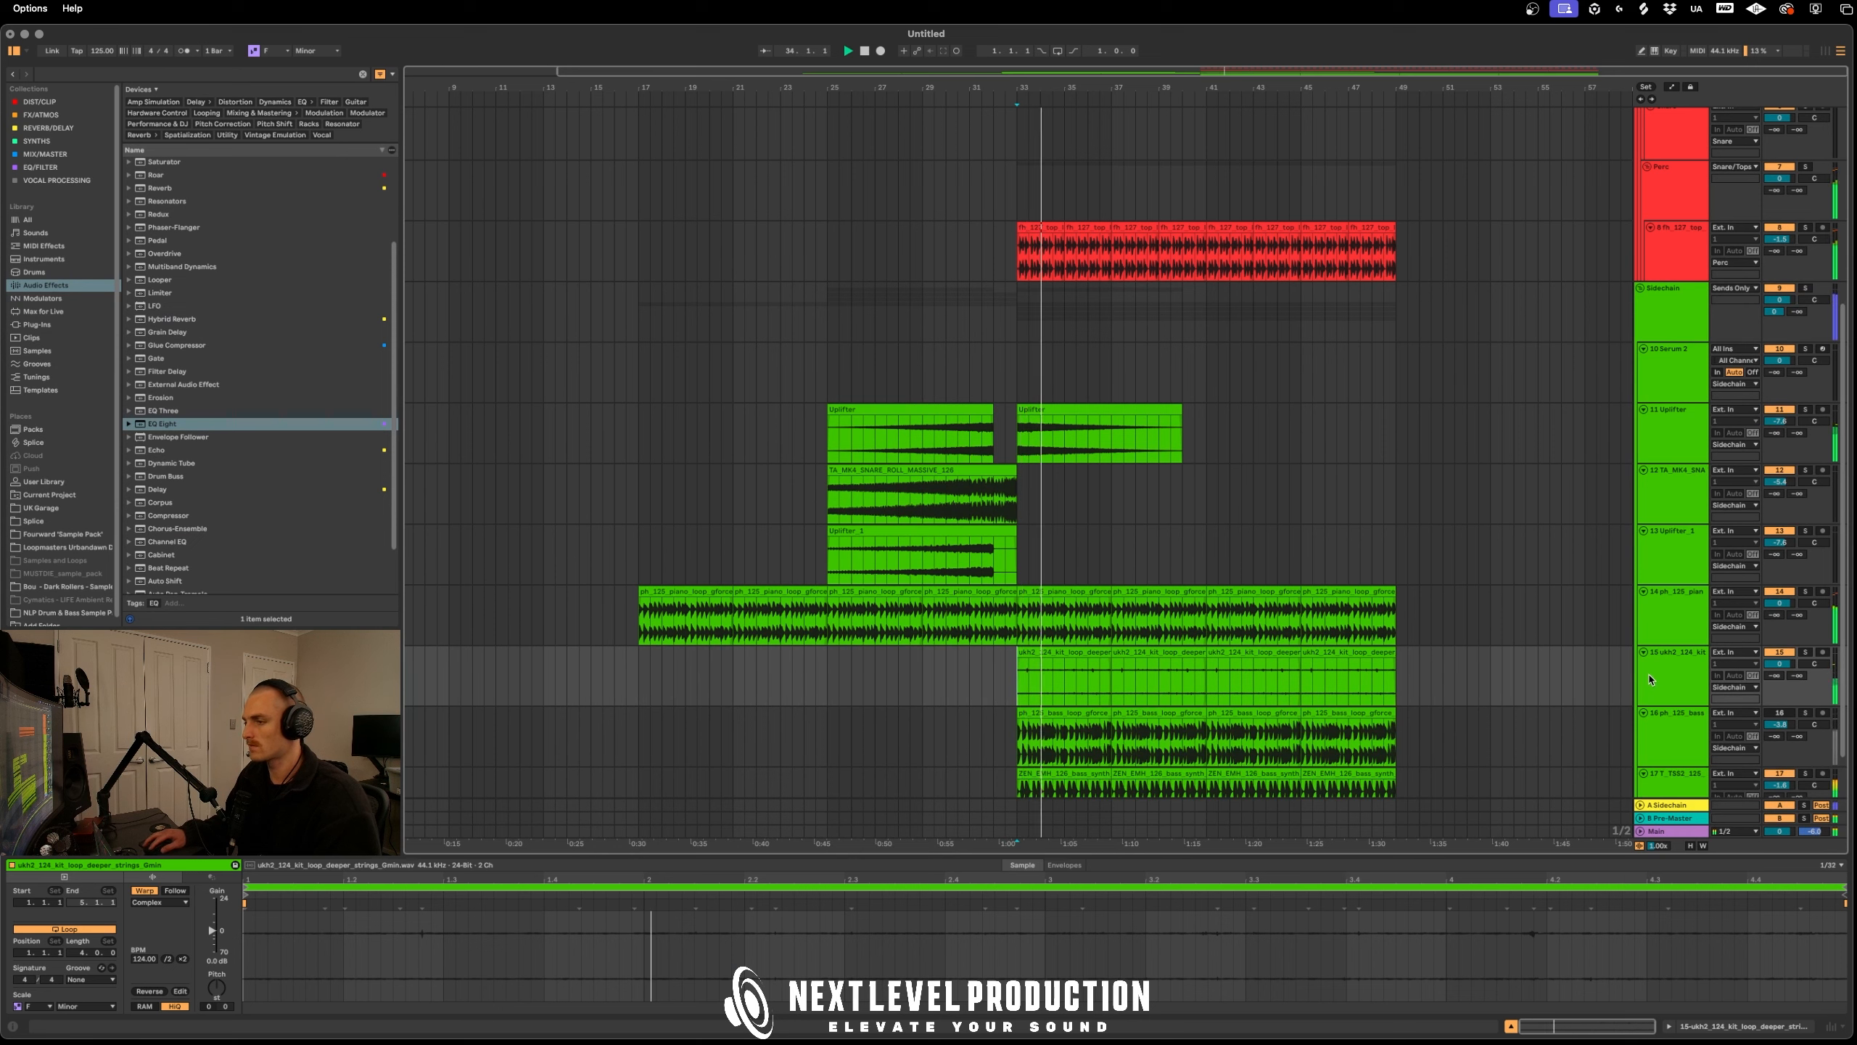
{"action": "key", "text": "space"}
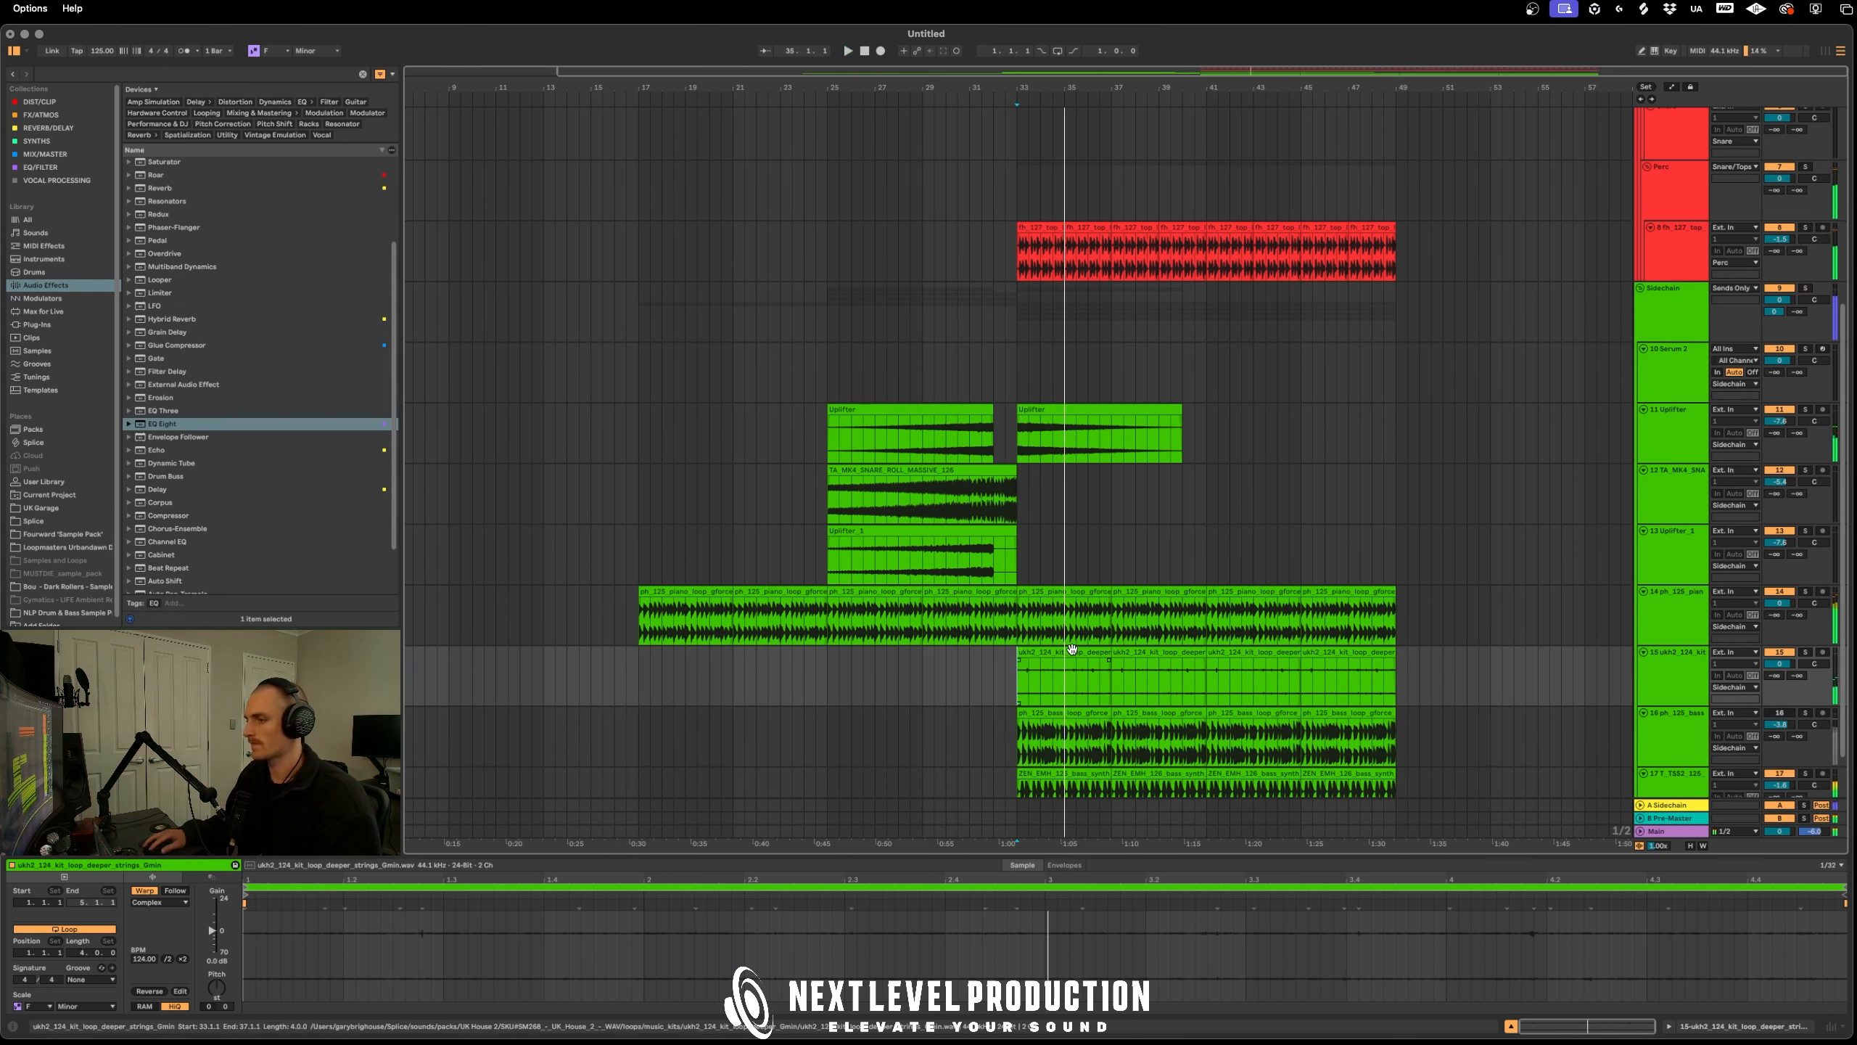
Transpose the first strings clip up 12 semitones and play it from bar 33
{"action": "left_click", "coordinate": [1070, 651]}
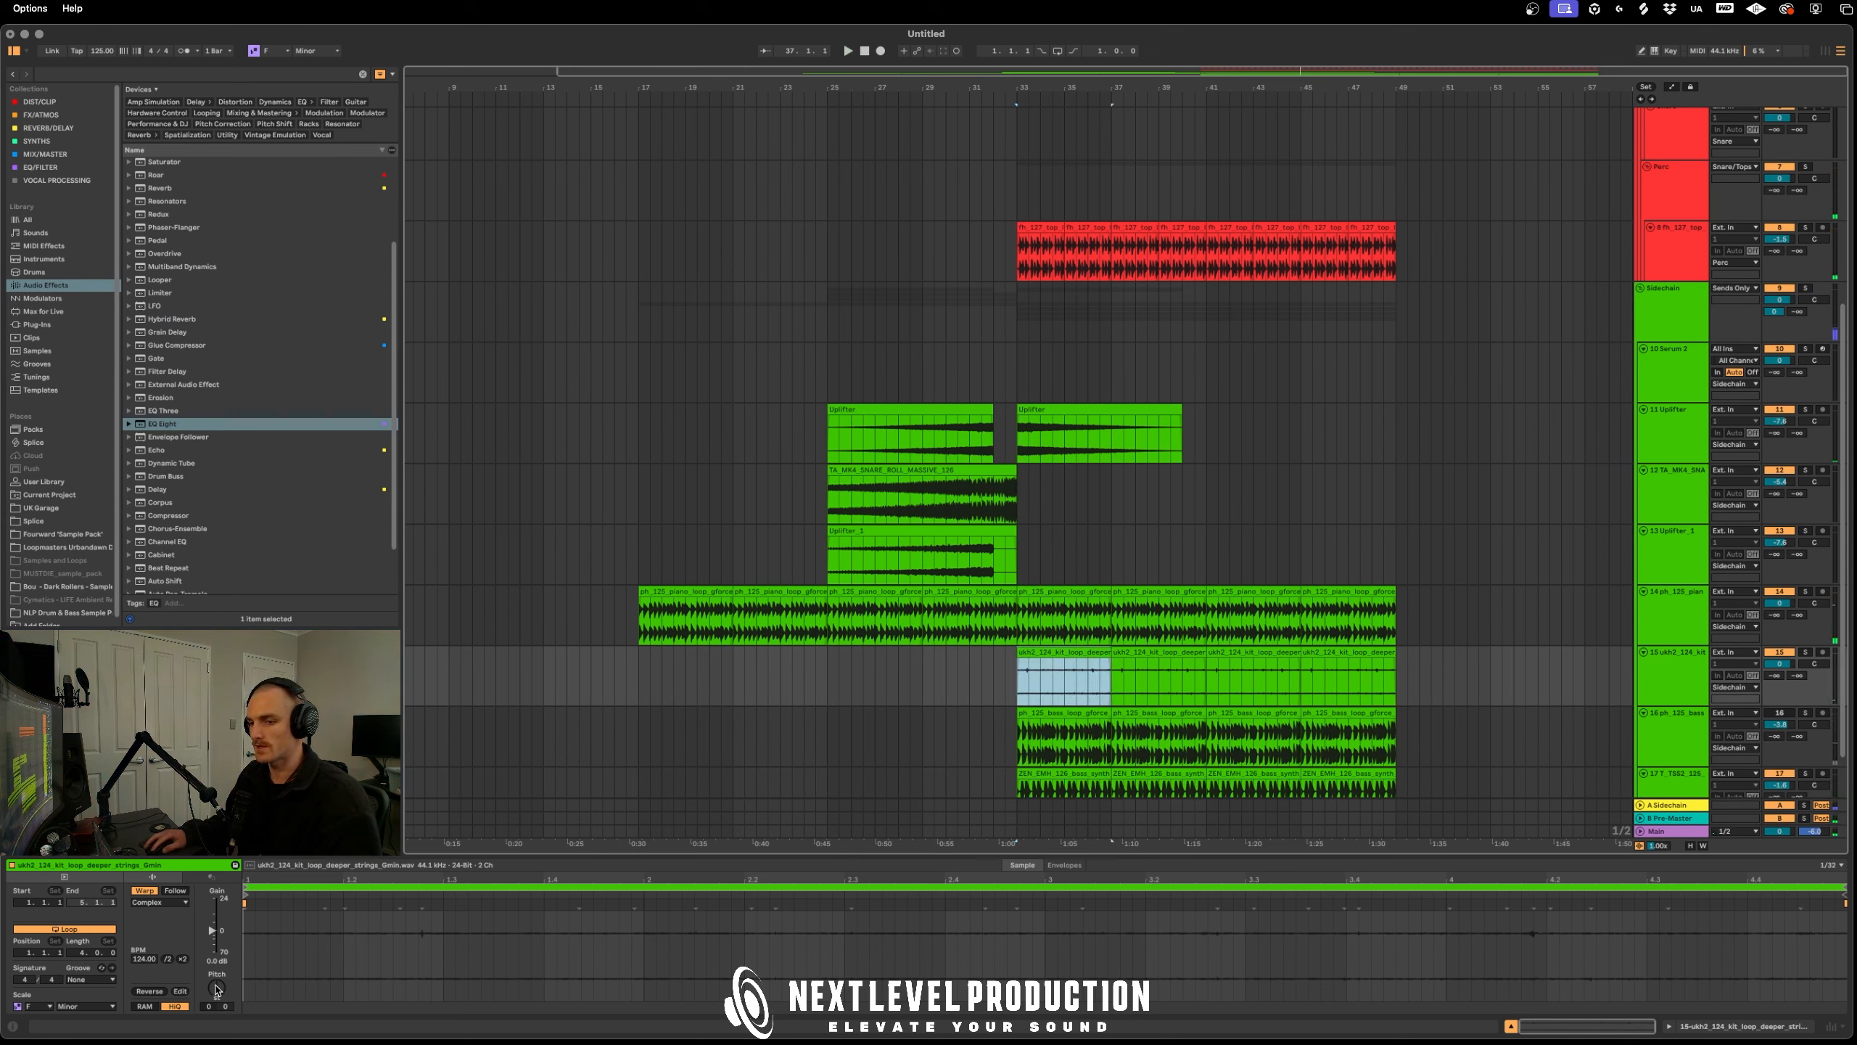
{"action": "left_click_drag", "start_coordinate": [218, 991], "coordinate": [217, 977]}
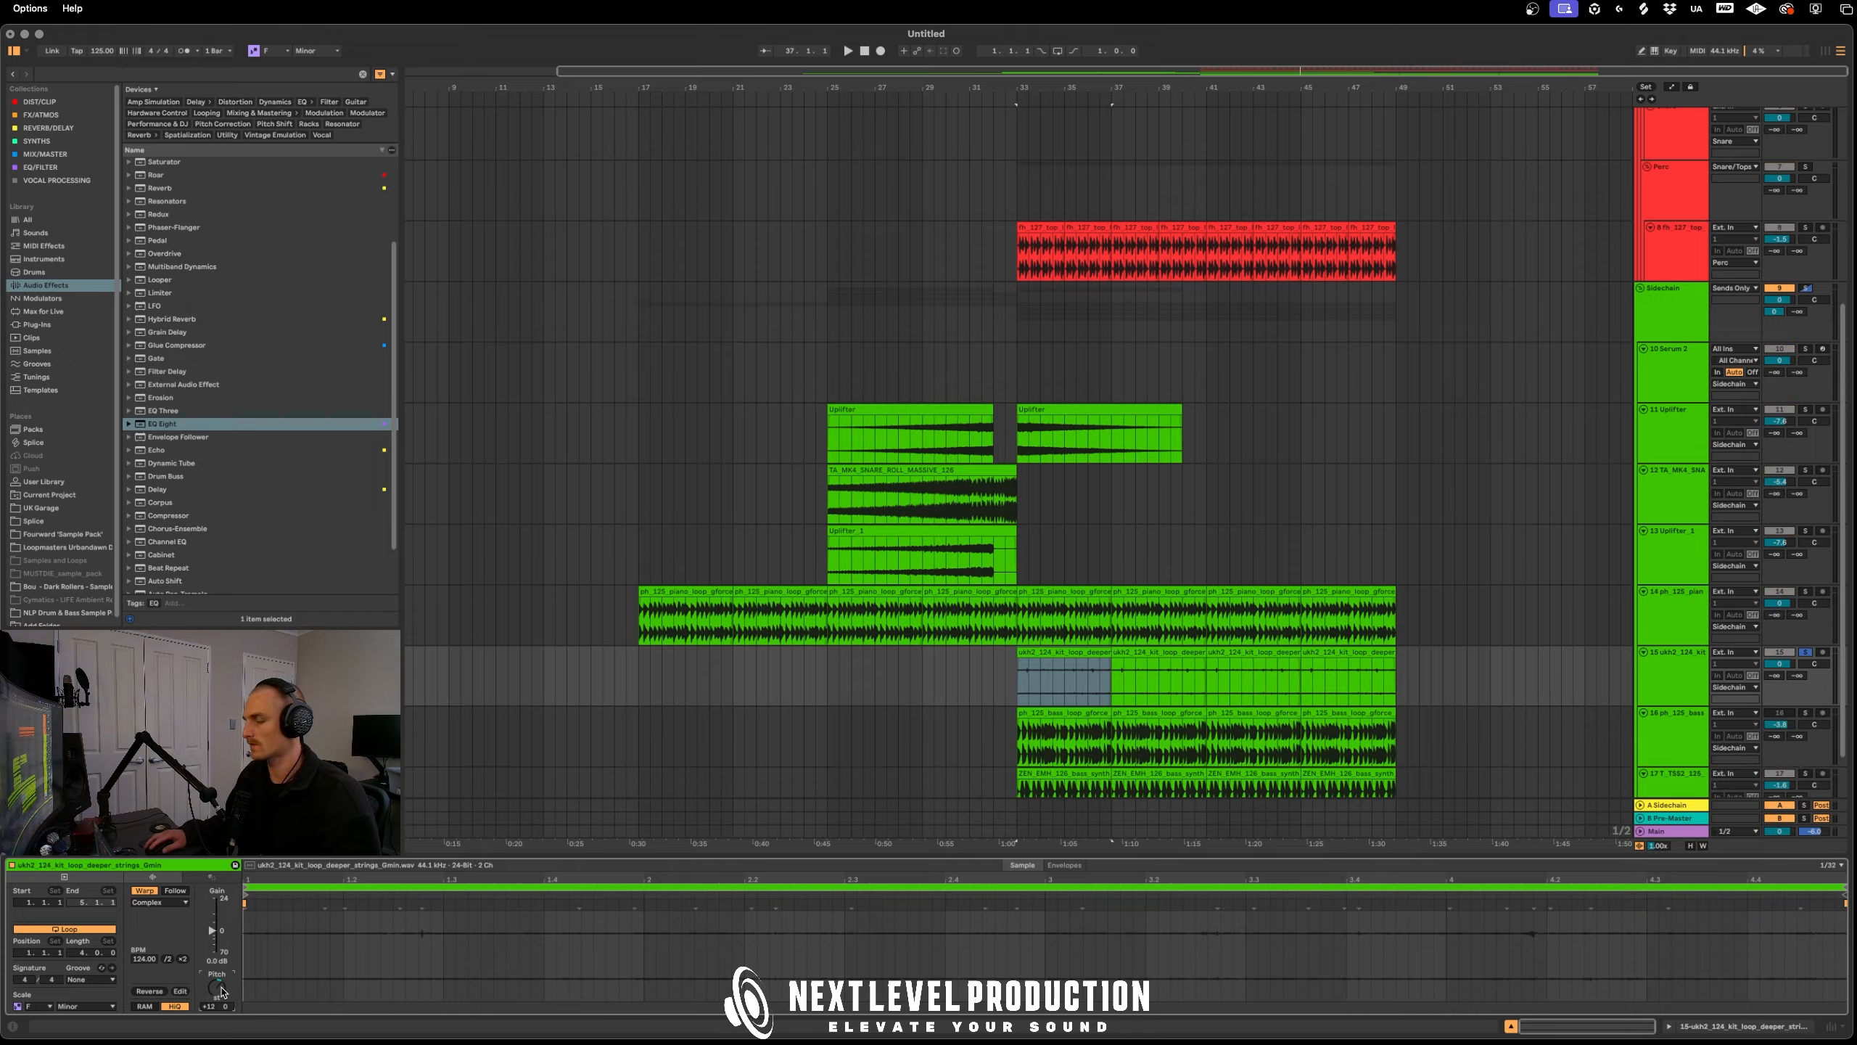
{"action": "key", "text": "space"}
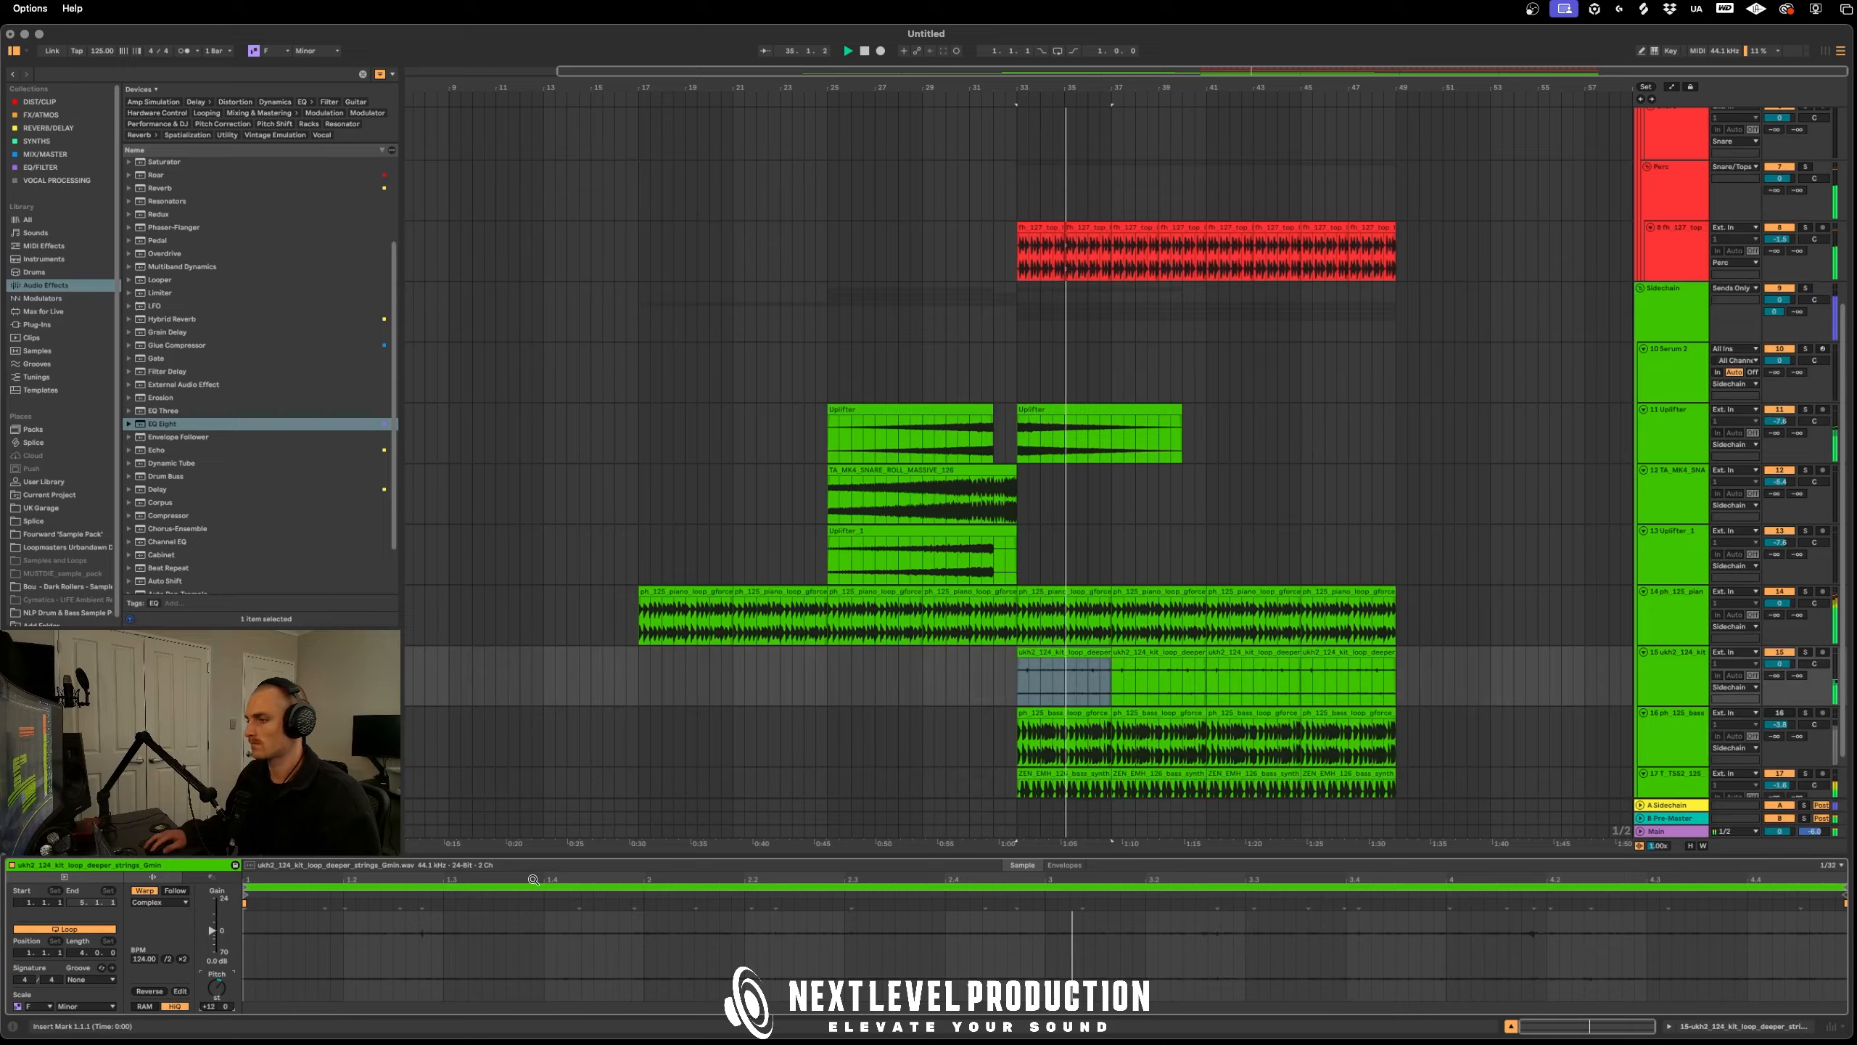
Stop playback and replace the remaining strings clips up to bar 49 with three duplicates of the transposed first clip
{"action": "left_click", "coordinate": [1070, 651]}
{"action": "key", "text": "space"}
{"action": "key", "text": "super+d"}
{"action": "key", "text": "super+d"}
{"action": "key", "text": "super+d"}
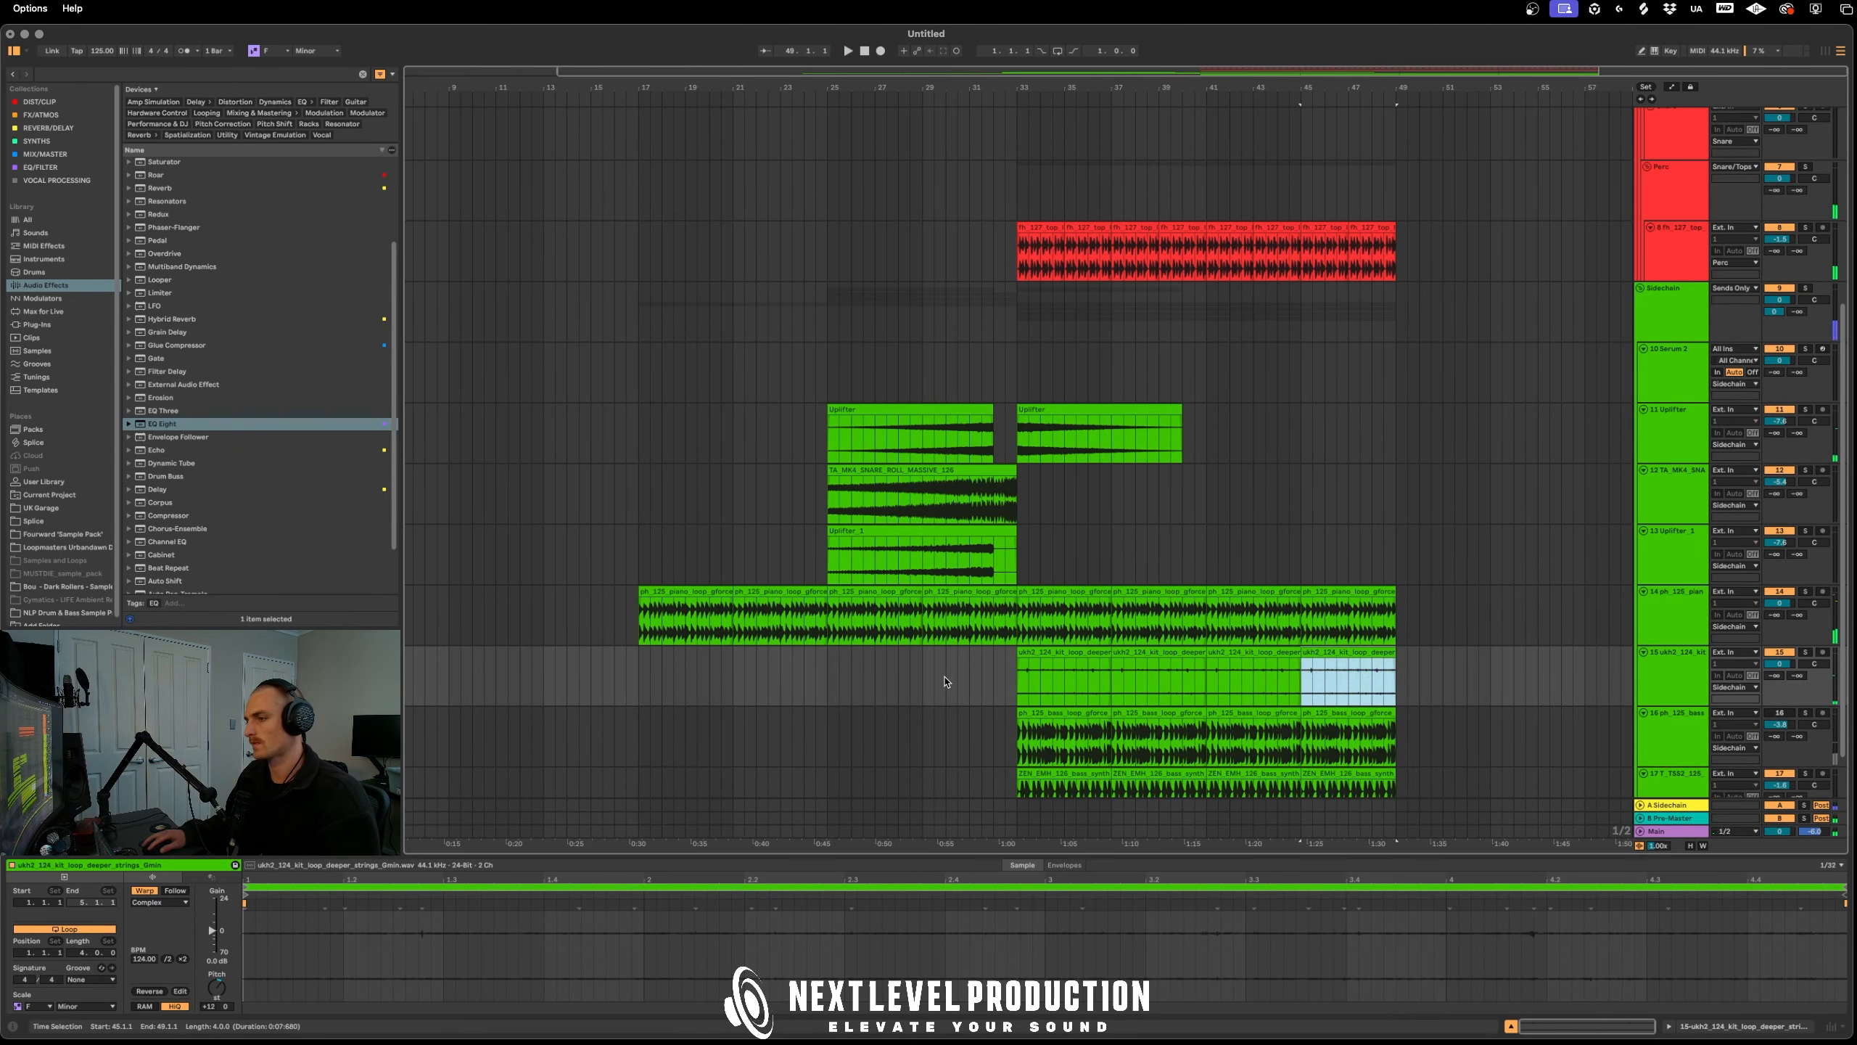
Play the arrangement from about bar 30 to check the strings coming in at the drop
{"action": "left_click", "coordinate": [944, 682]}
{"action": "key", "text": "space"}
{"action": "left_click", "coordinate": [1054, 679]}
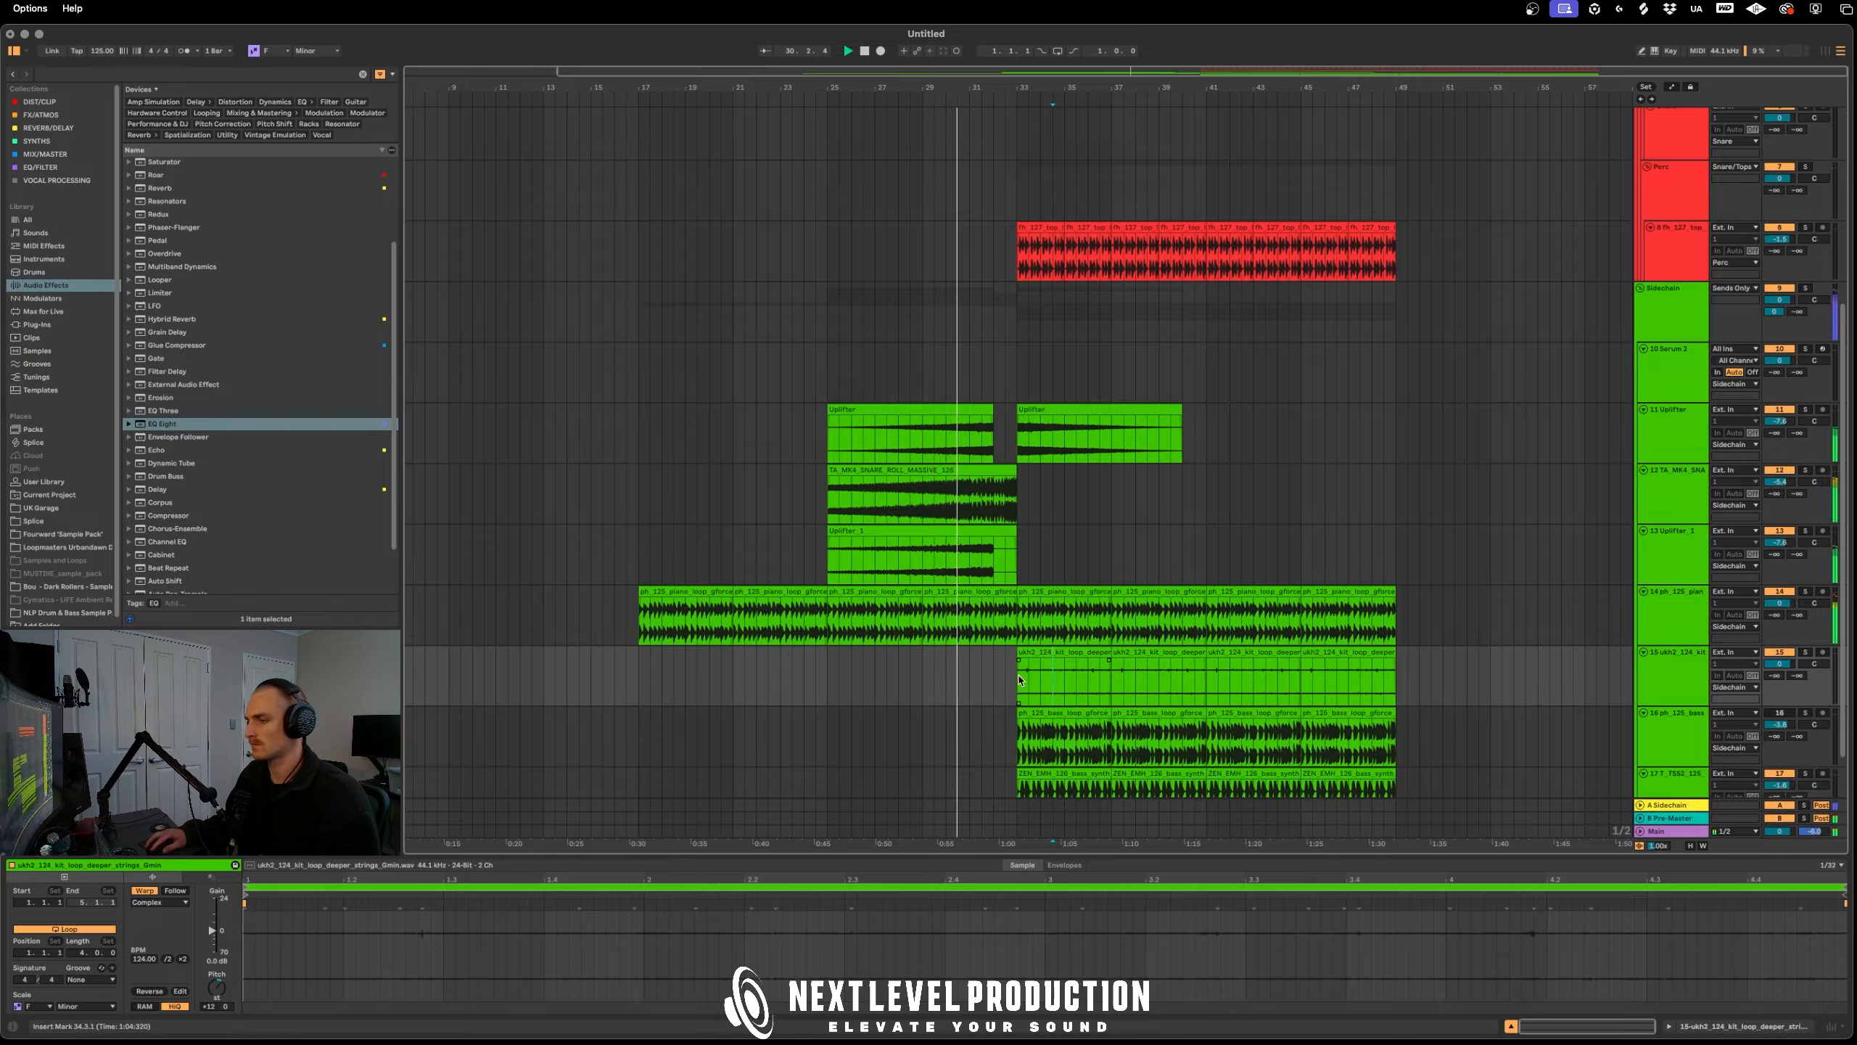
{"action": "scroll", "coordinate": [983, 461], "scroll_direction": "up", "scroll_amount": 2}
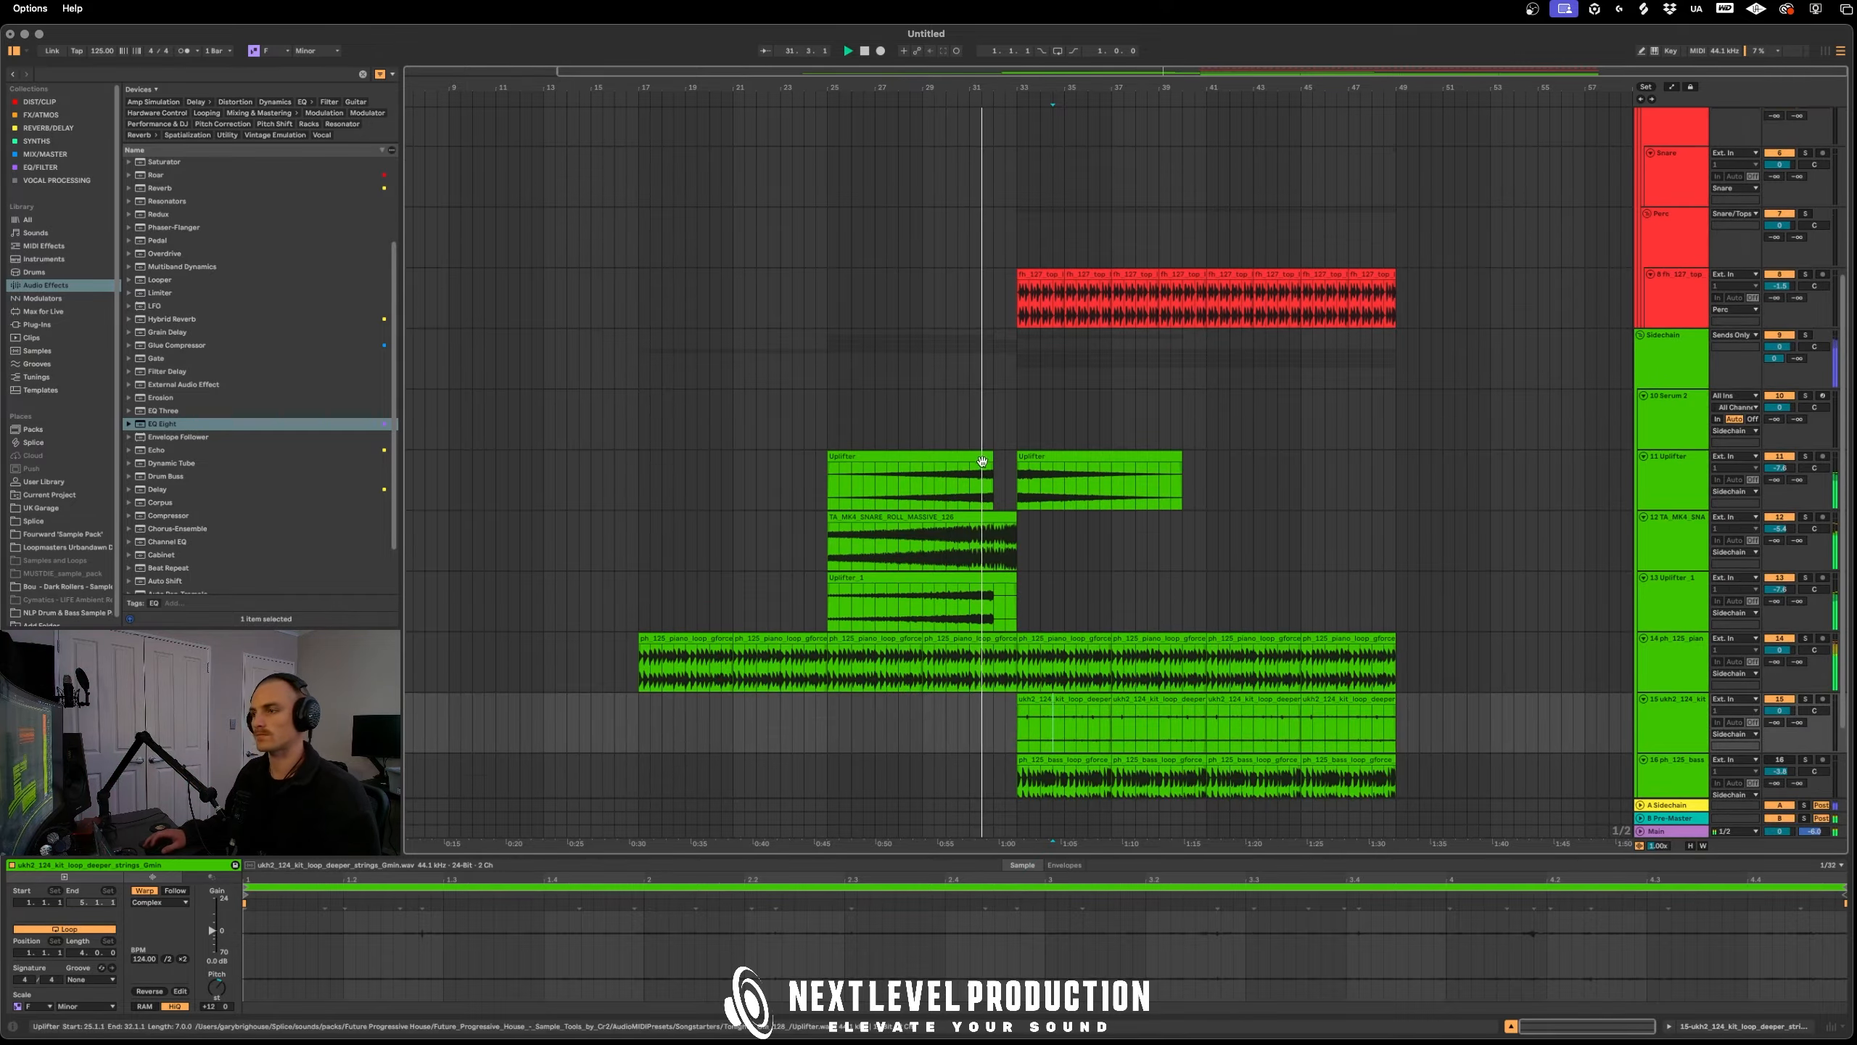
Switch to Splice, browse the G minor strings samples, and download 91V_RSH_80_strings_support_high_melody_Gm.wav
{"action": "scroll", "coordinate": [982, 457], "scroll_direction": "up", "scroll_amount": 5}
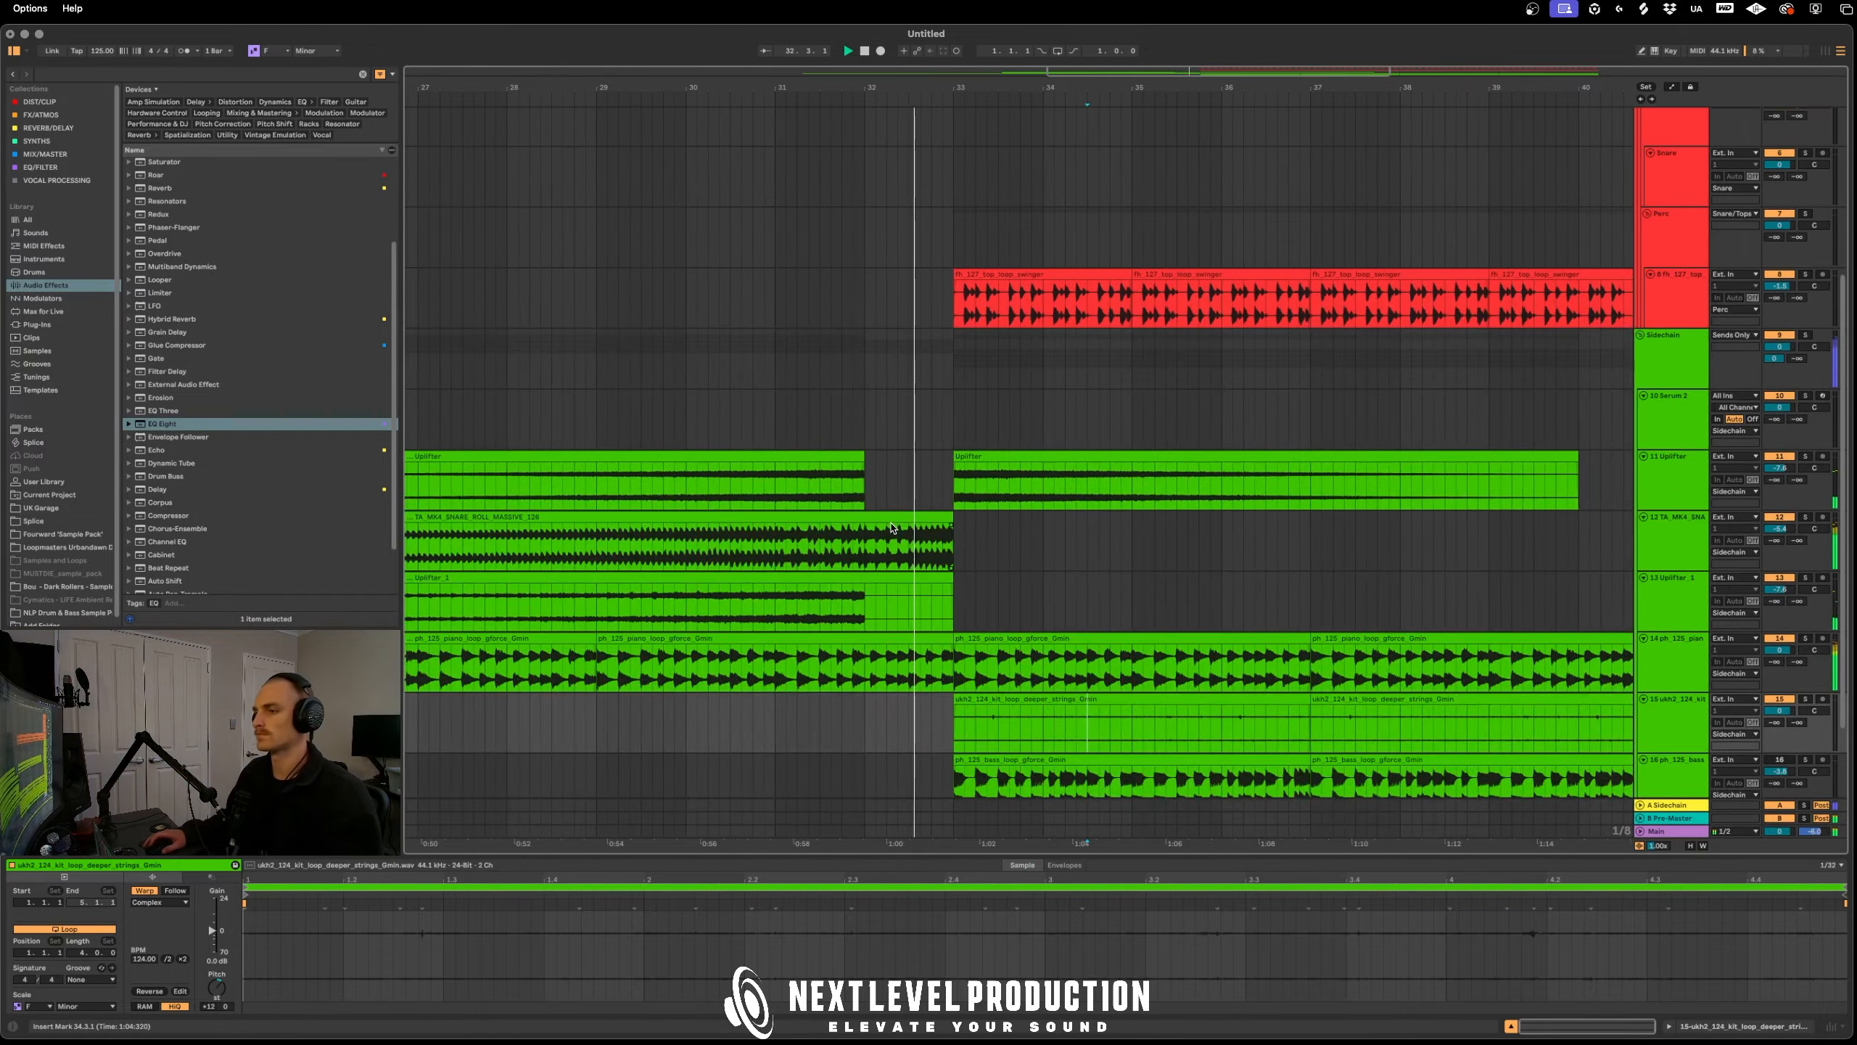
{"action": "scroll", "coordinate": [1013, 589], "scroll_direction": "down", "scroll_amount": 5}
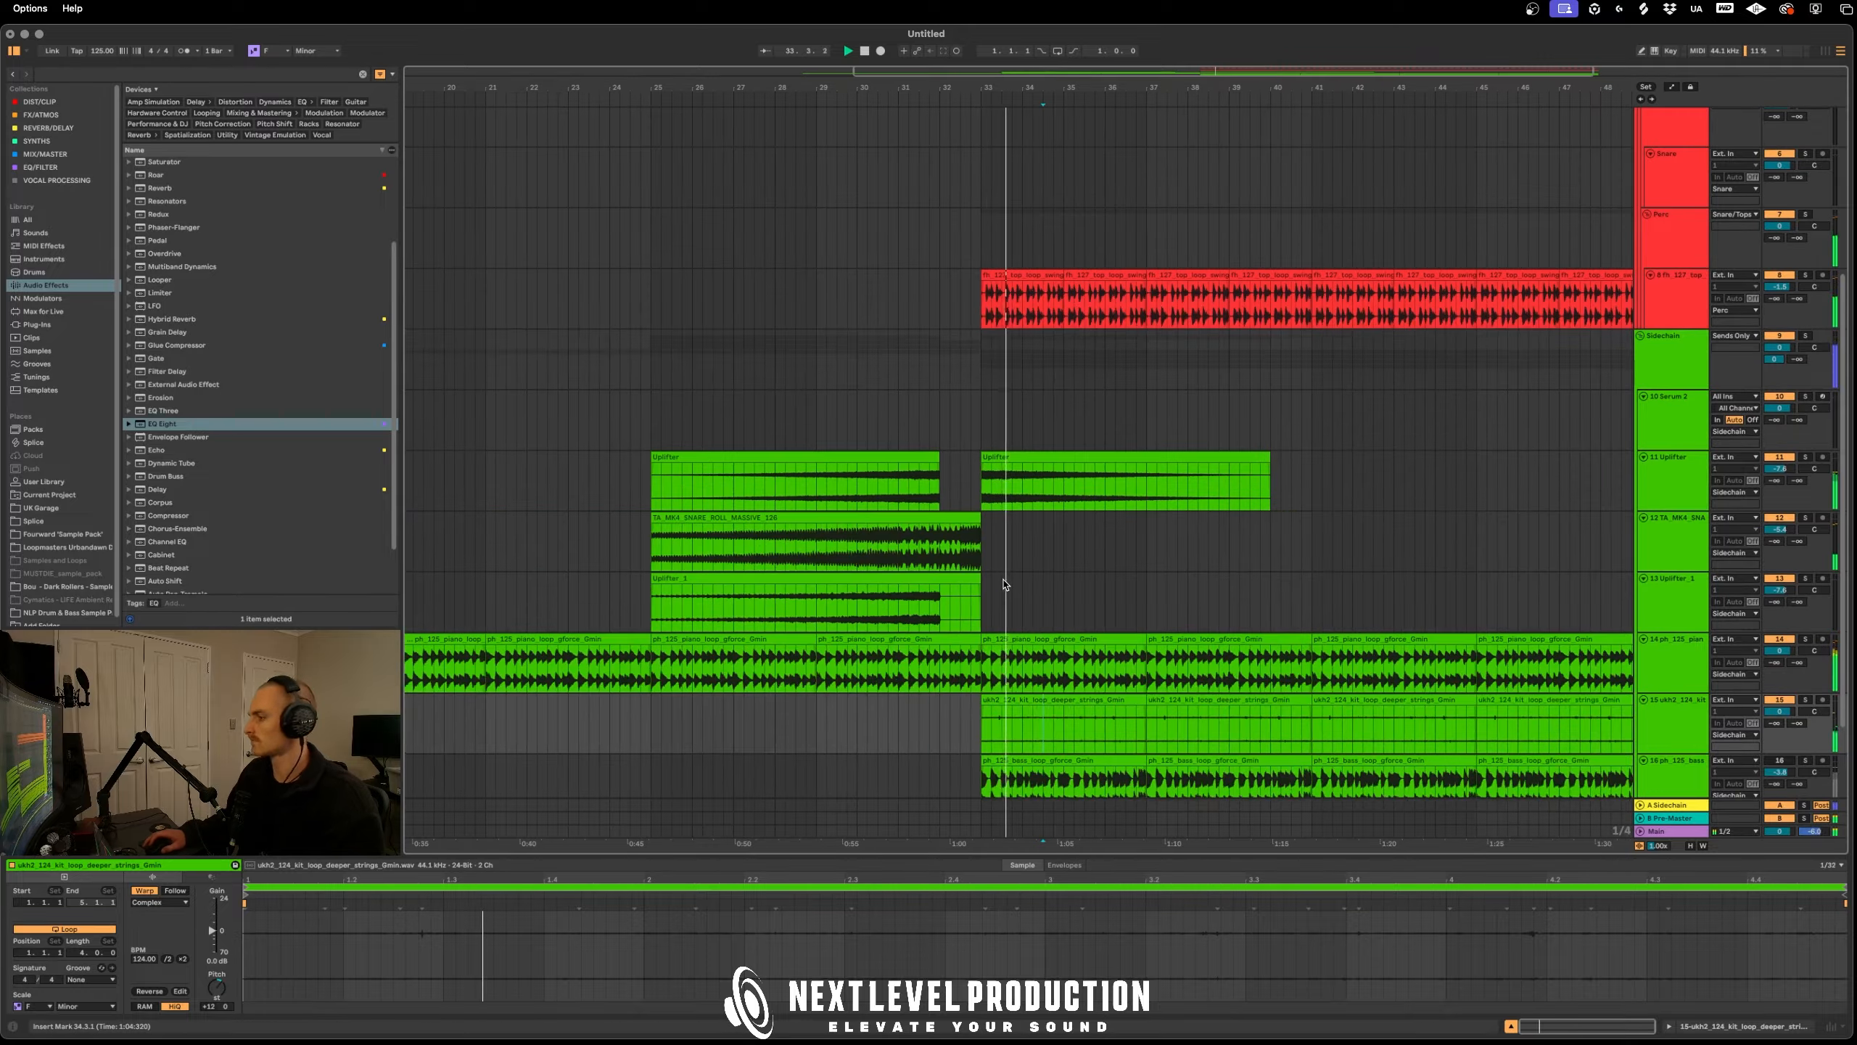
{"action": "scroll", "coordinate": [1005, 582], "scroll_direction": "down", "scroll_amount": 8}
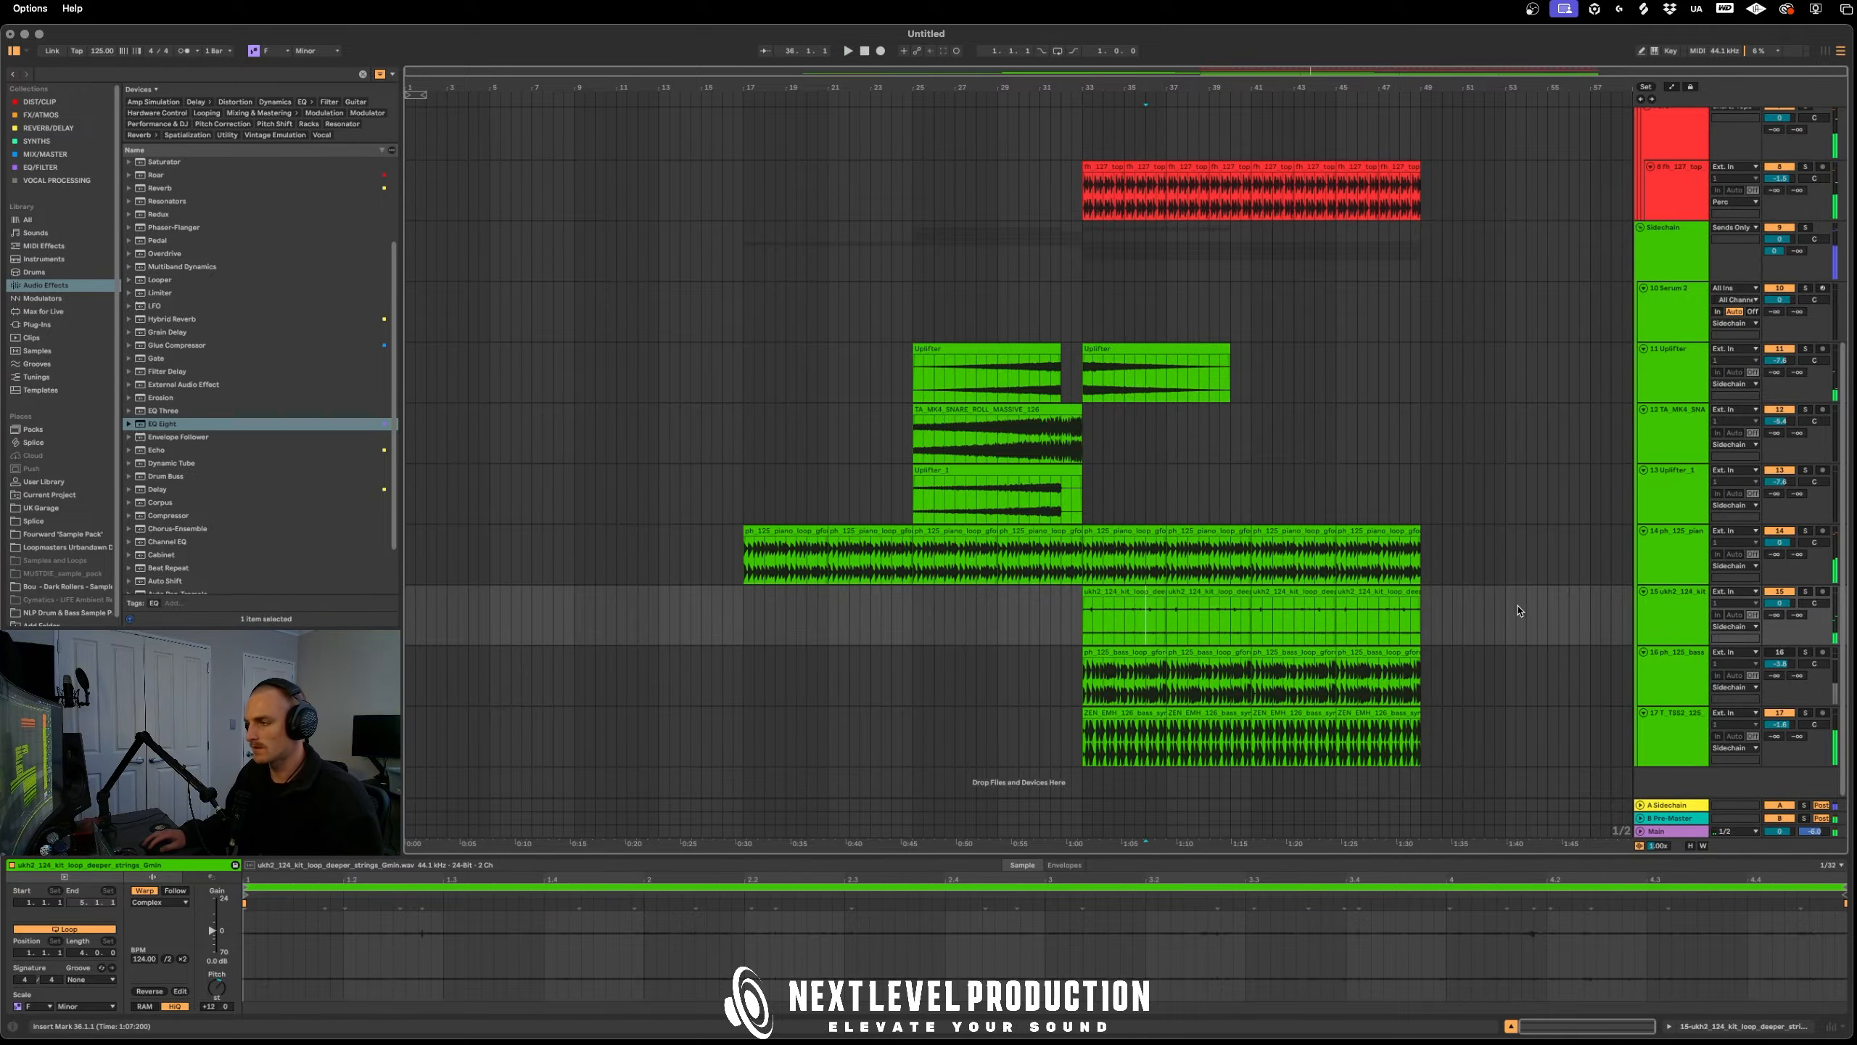
{"action": "left_click", "coordinate": [1673, 611]}
{"action": "left_click", "coordinate": [827, 1028]}
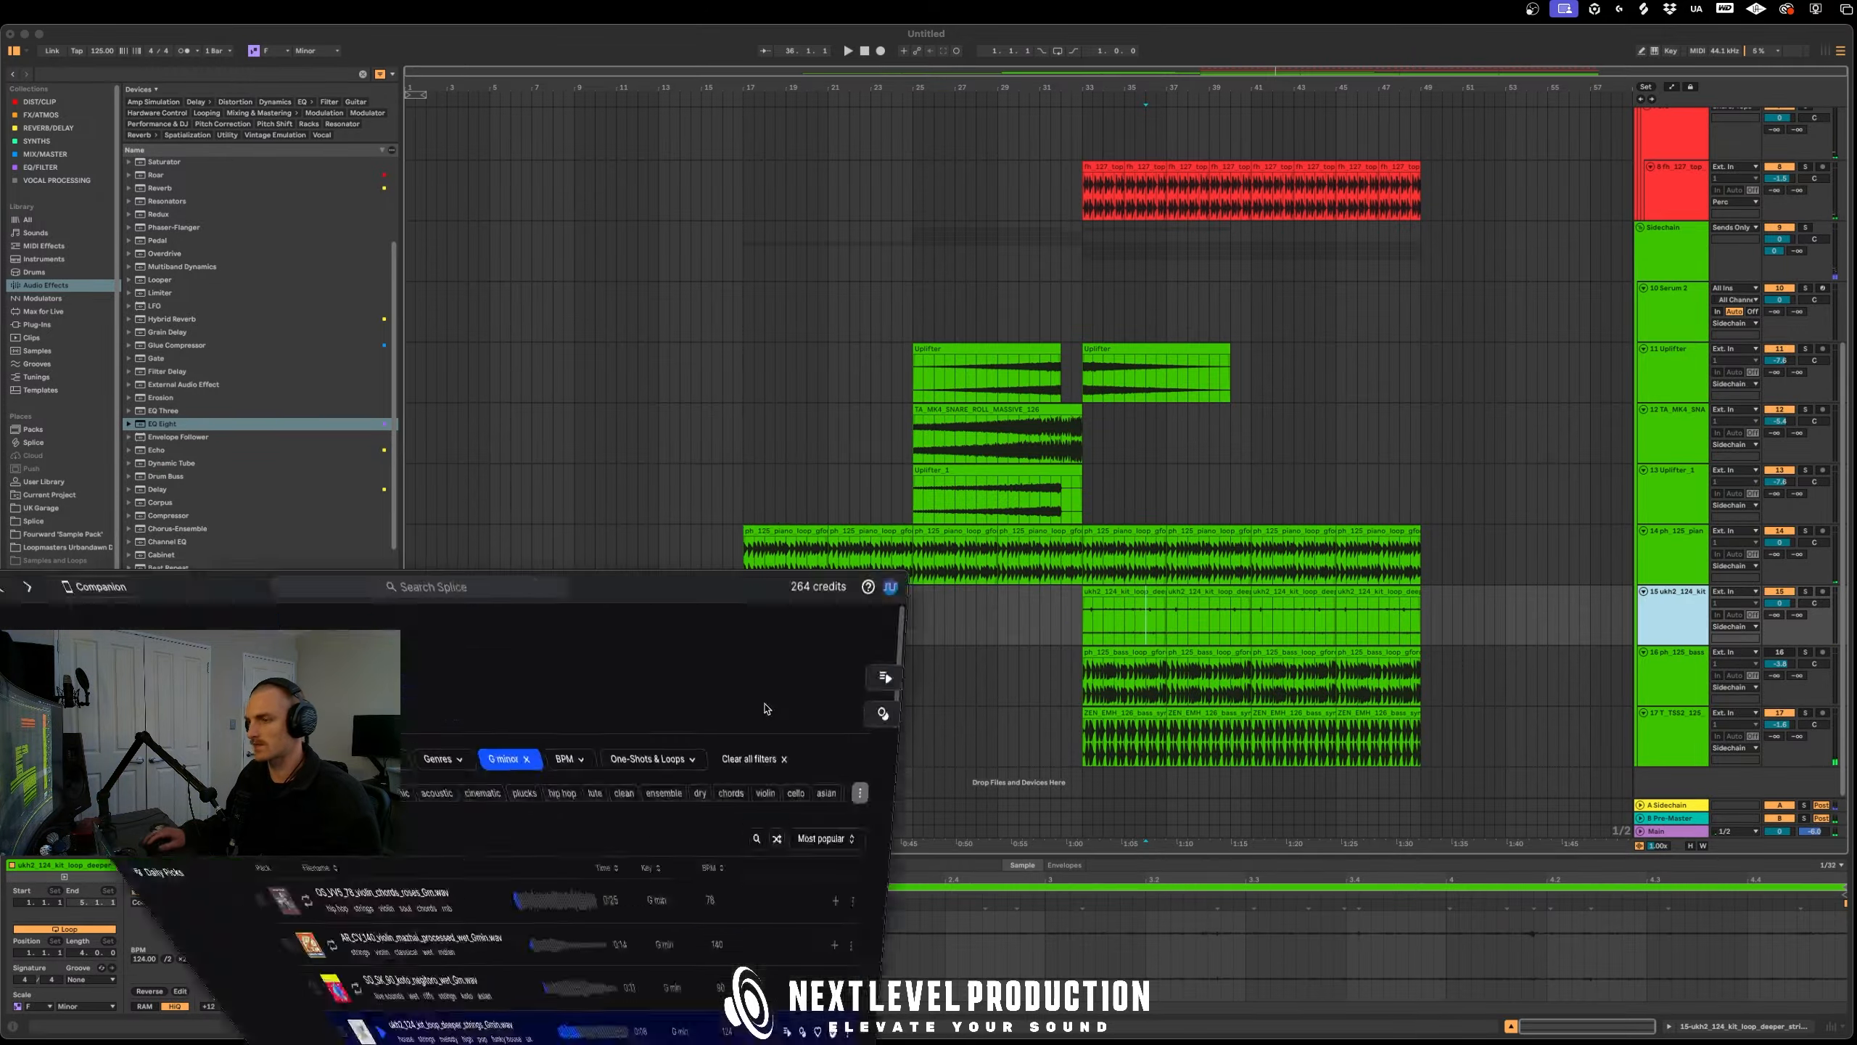
{"action": "left_click_drag", "start_coordinate": [159, 222], "coordinate": [847, 120]}
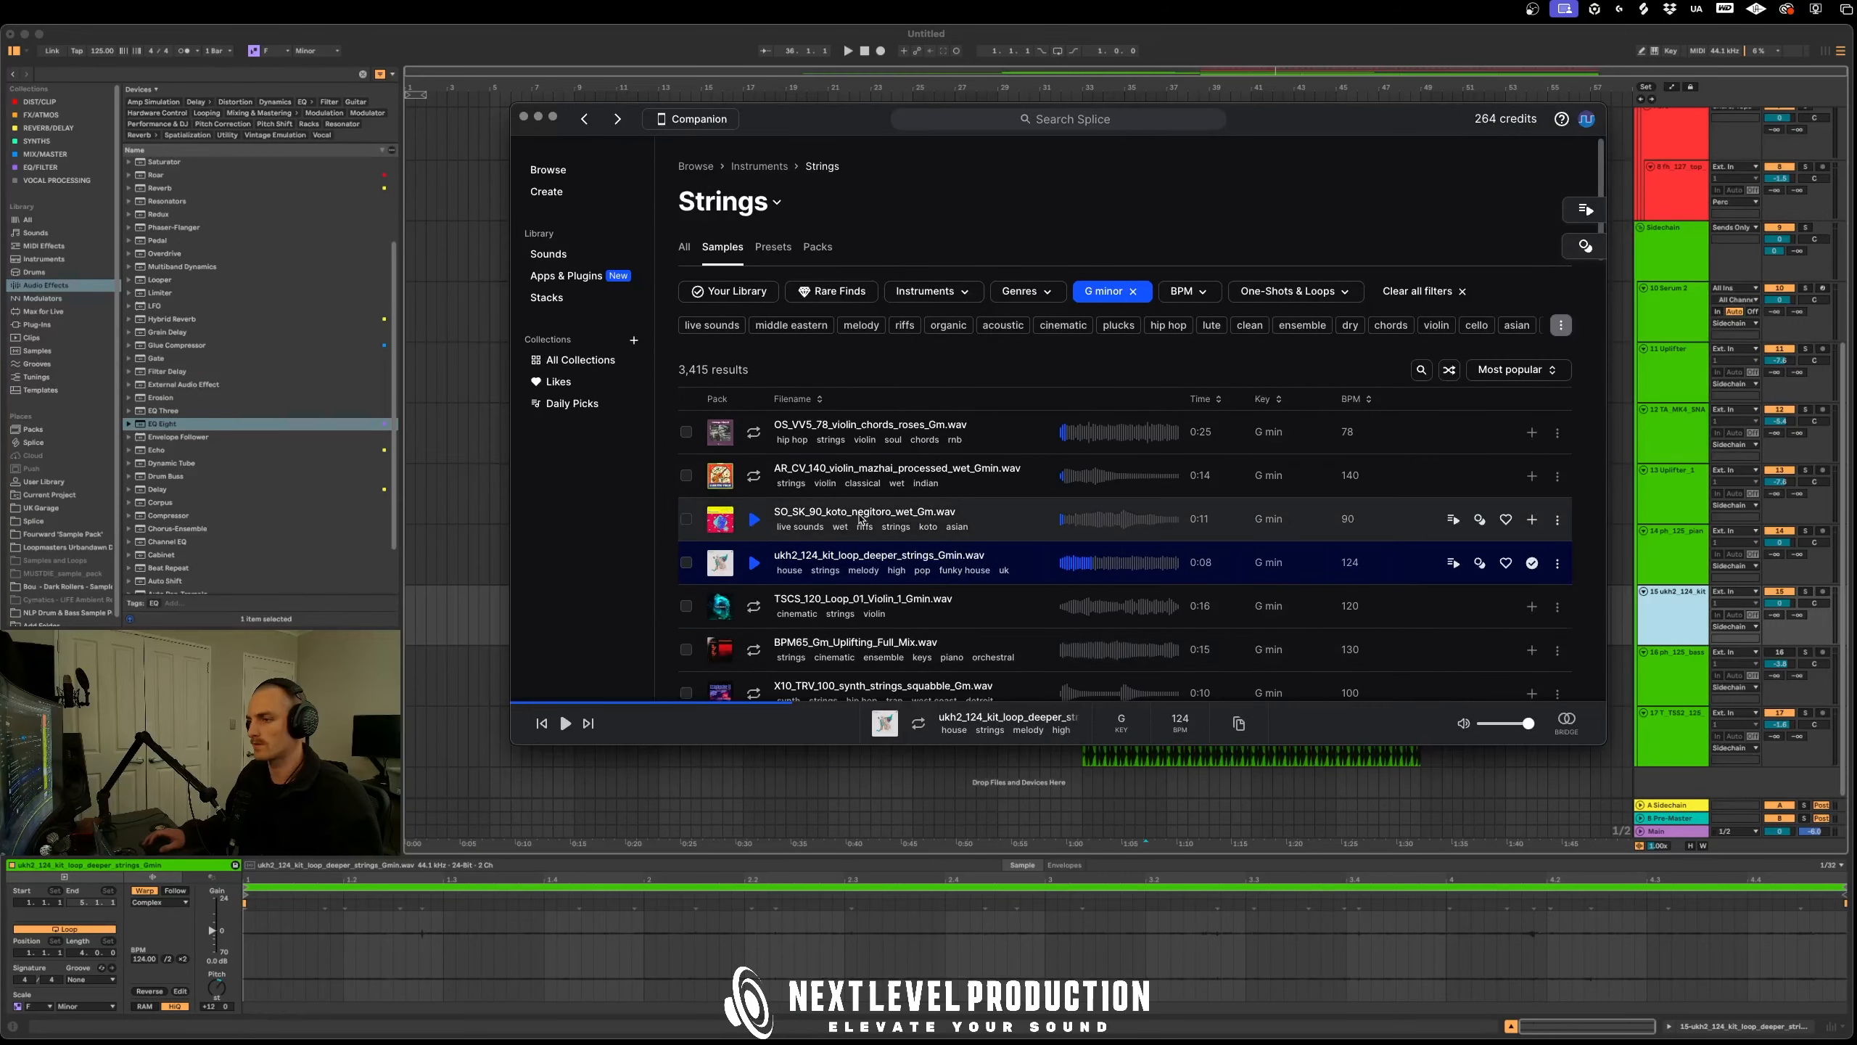
{"action": "scroll", "coordinate": [951, 513], "scroll_direction": "down", "scroll_amount": 3}
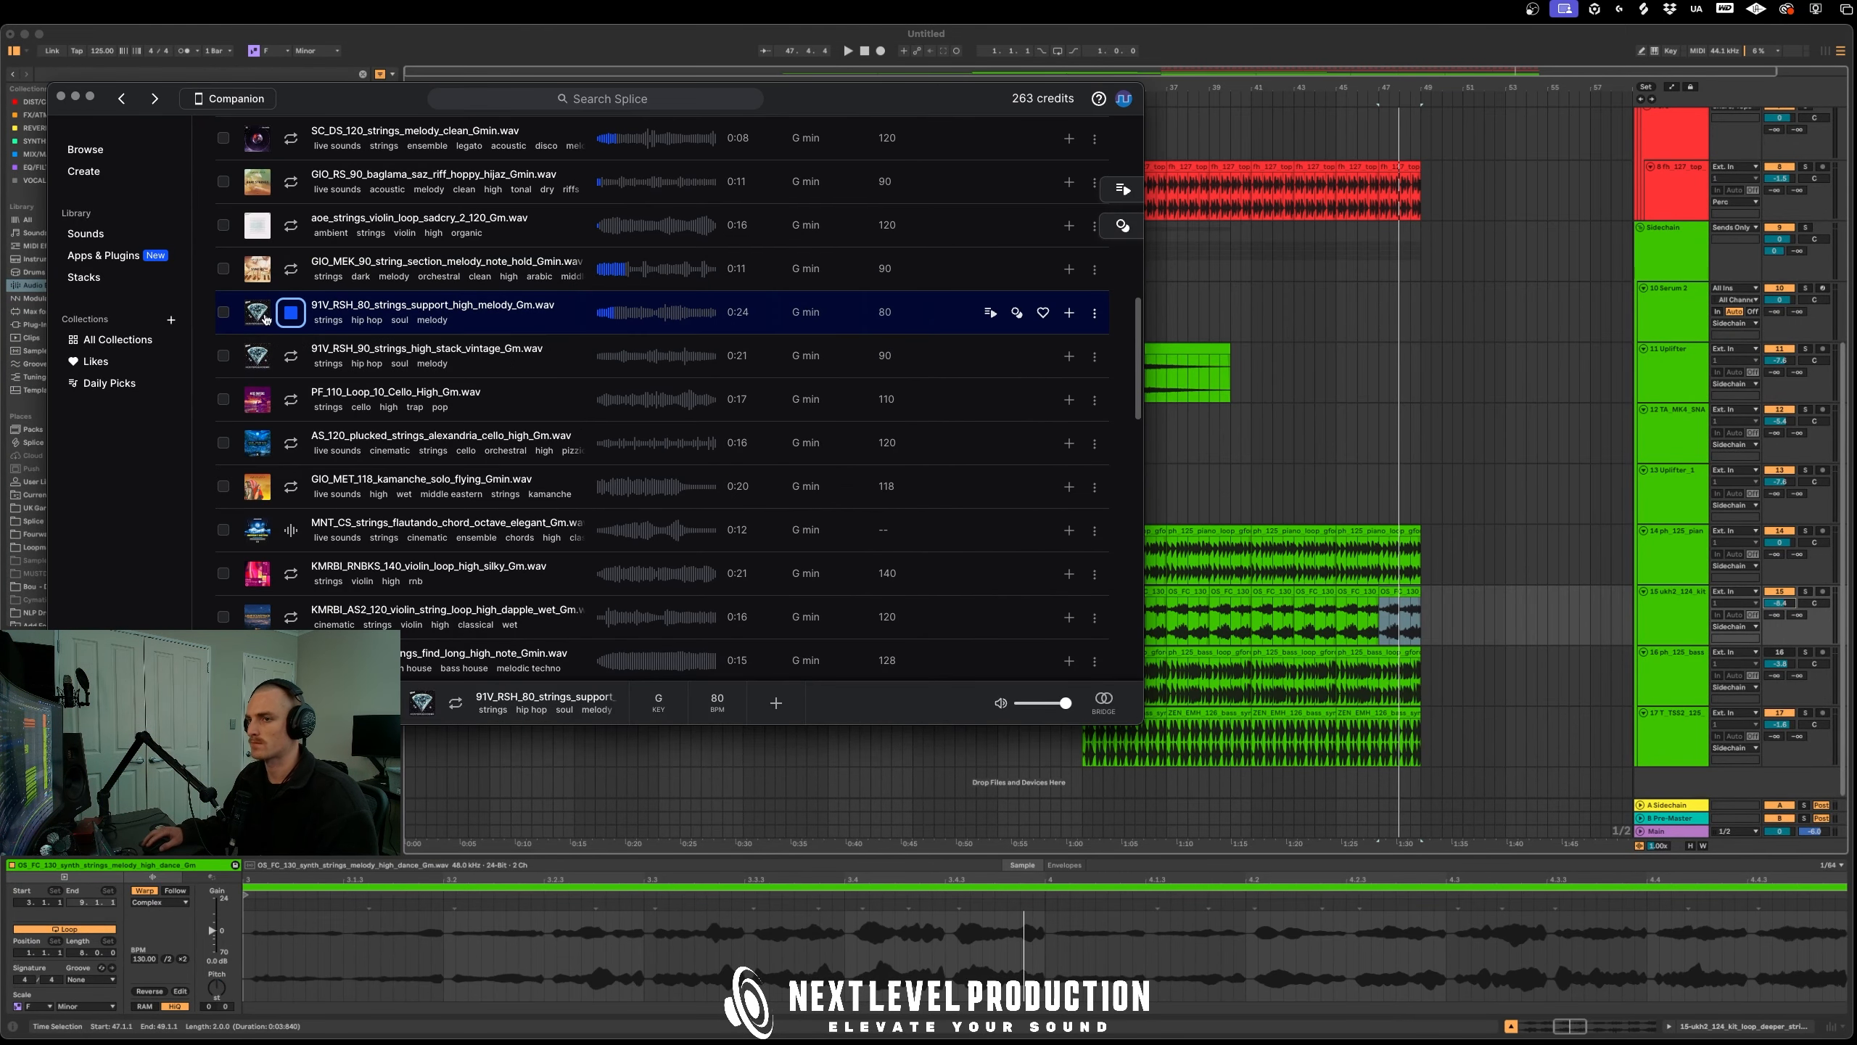
{"action": "left_click", "coordinate": [1071, 311]}
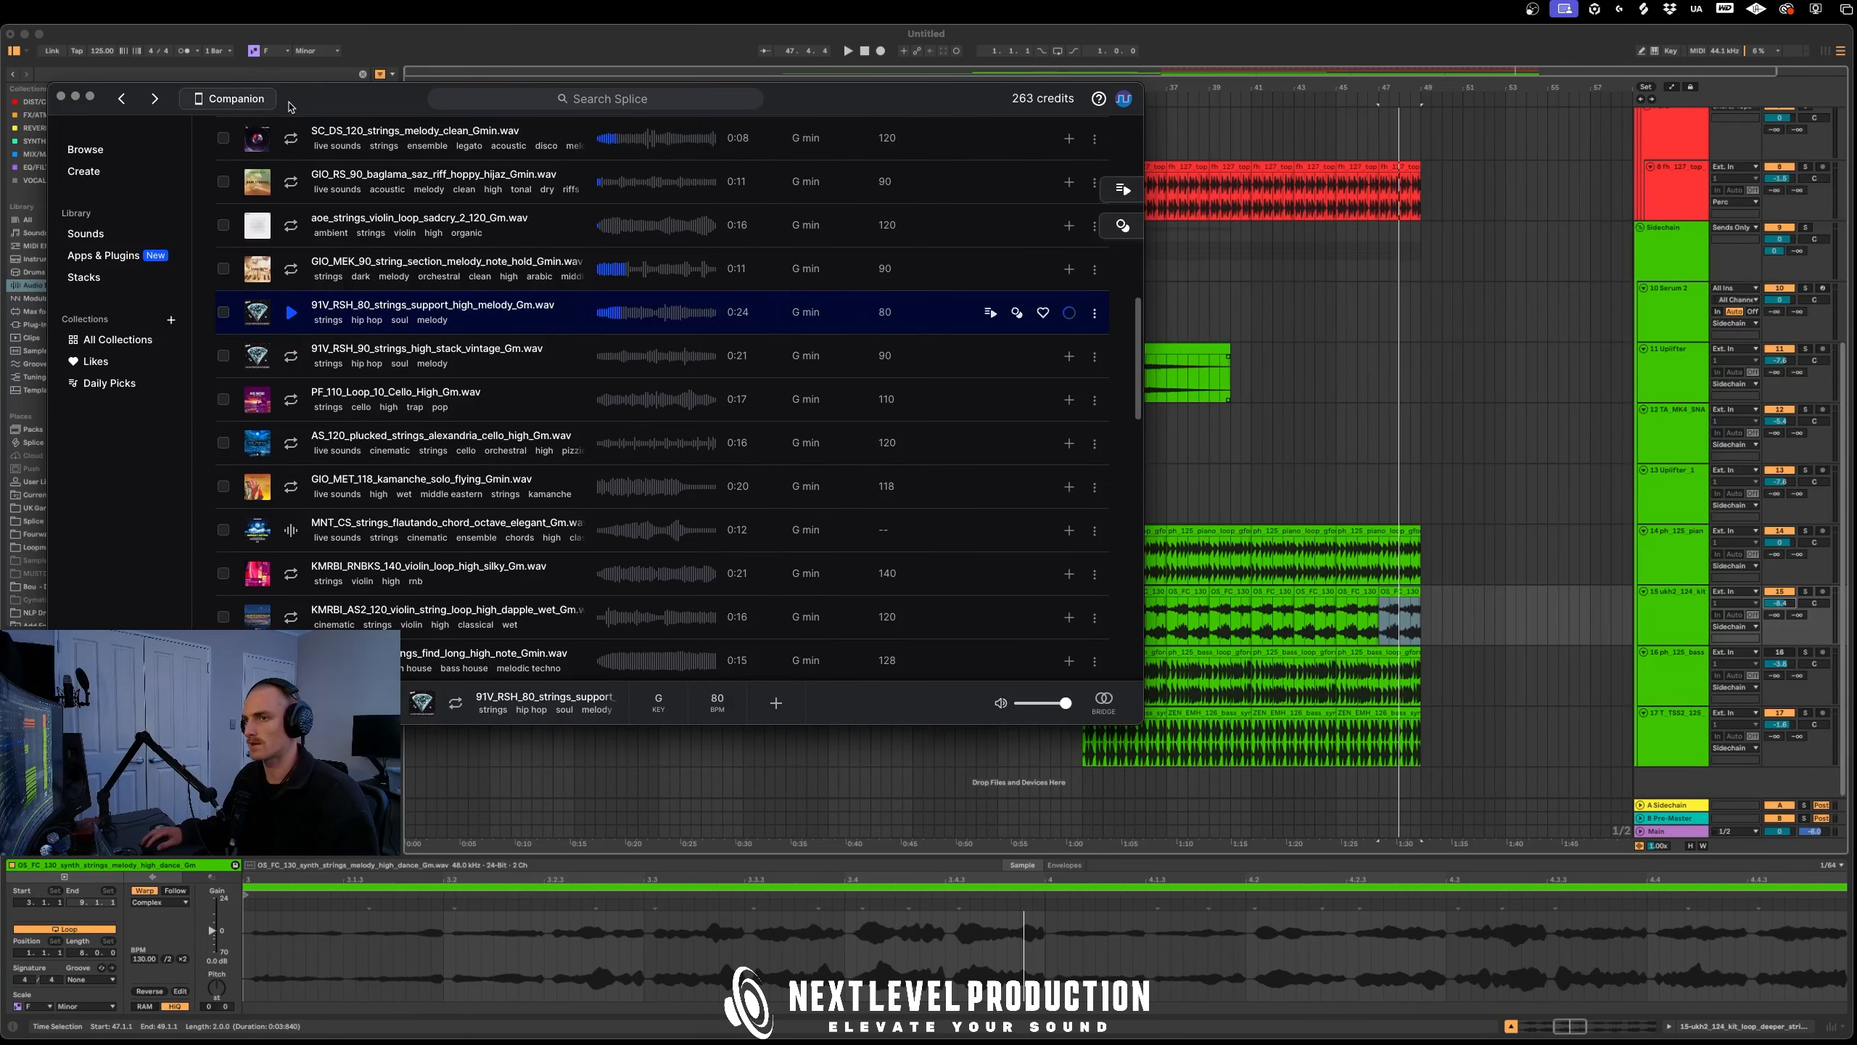
Place the downloaded strings sample at bar 33 on the strings track in Ableton Live and audition its opening
{"action": "left_click_drag", "start_coordinate": [256, 317], "coordinate": [1114, 626]}
{"action": "left_click", "coordinate": [1086, 623]}
{"action": "key", "text": "space"}
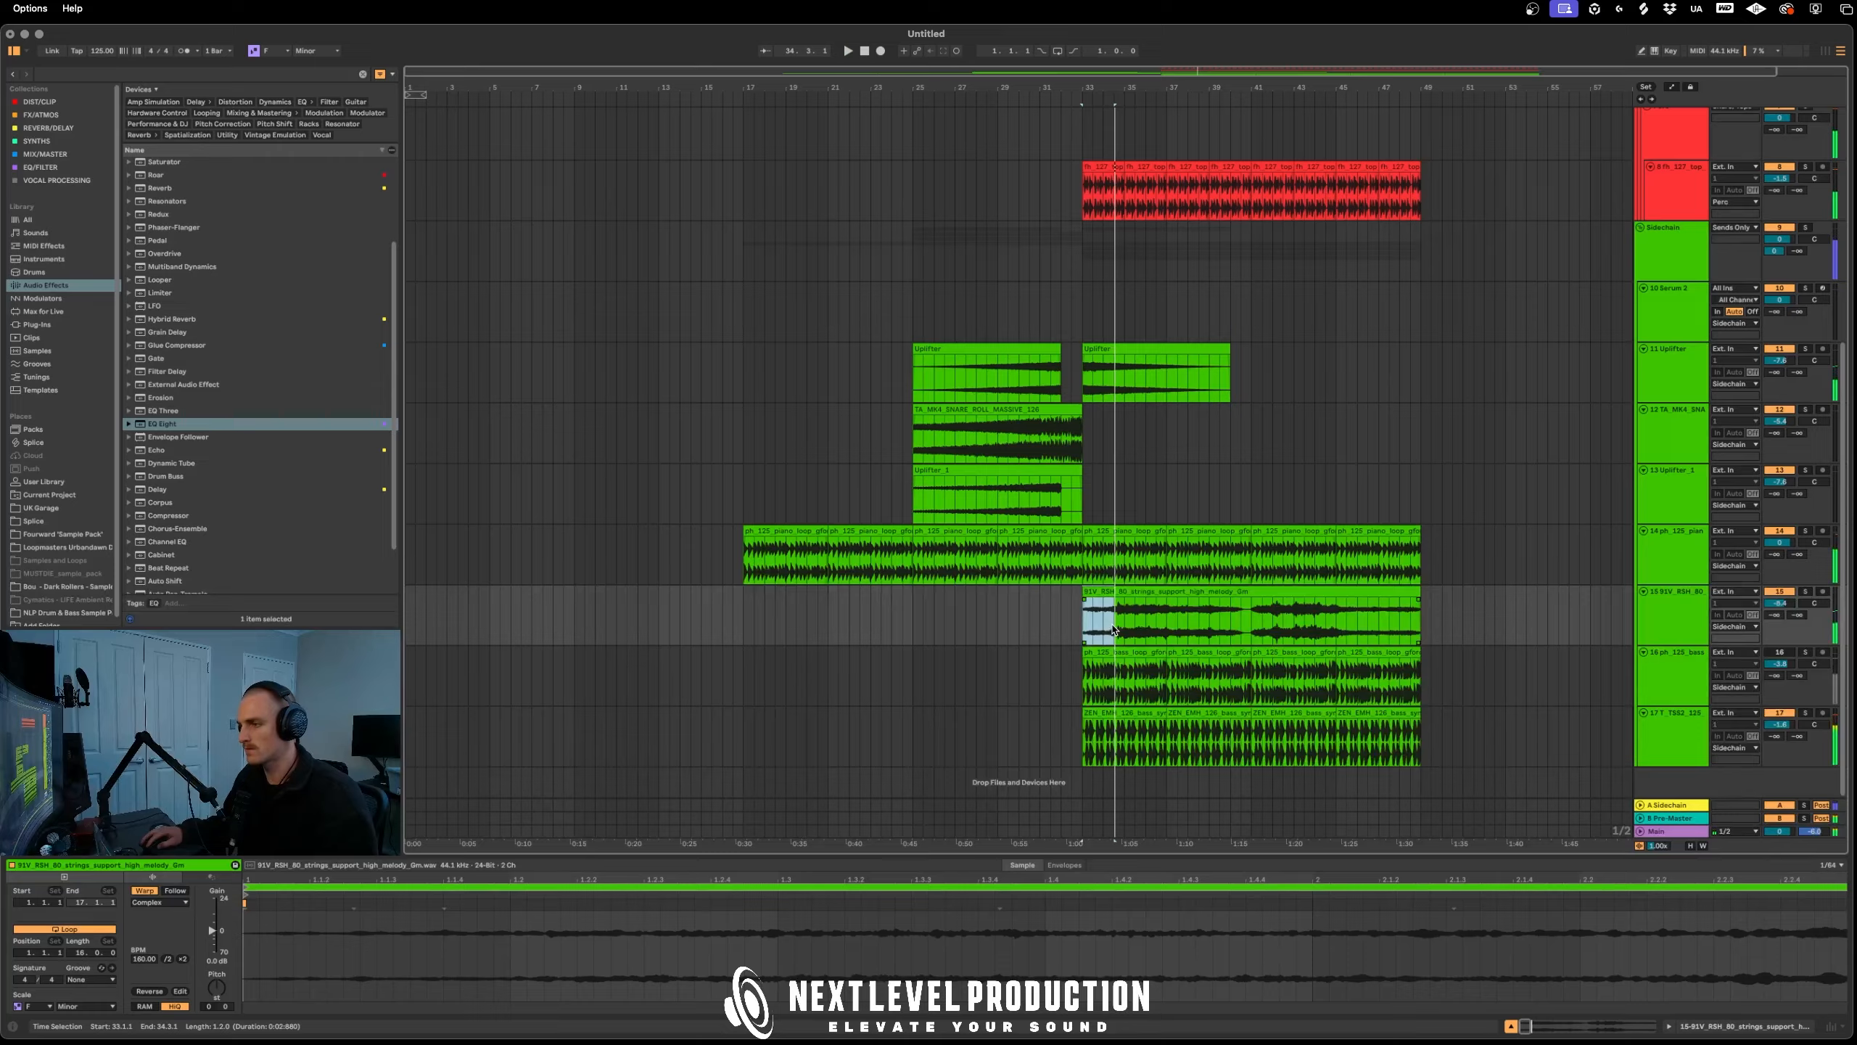
{"action": "key", "text": "space"}
Repeatedly duplicate the strings clip's opening section from 33.1.1 to 34.3.1 to fill the drop up to bar 49
{"action": "key", "text": "super+d"}
{"action": "key", "text": "super+d"}
{"action": "key", "text": "super+d"}
{"action": "key", "text": "super+d"}
{"action": "key", "text": "super+d"}
{"action": "key", "text": "super+d"}
{"action": "key", "text": "super+d"}
{"action": "key", "text": "super+d"}
{"action": "key", "text": "super+d"}
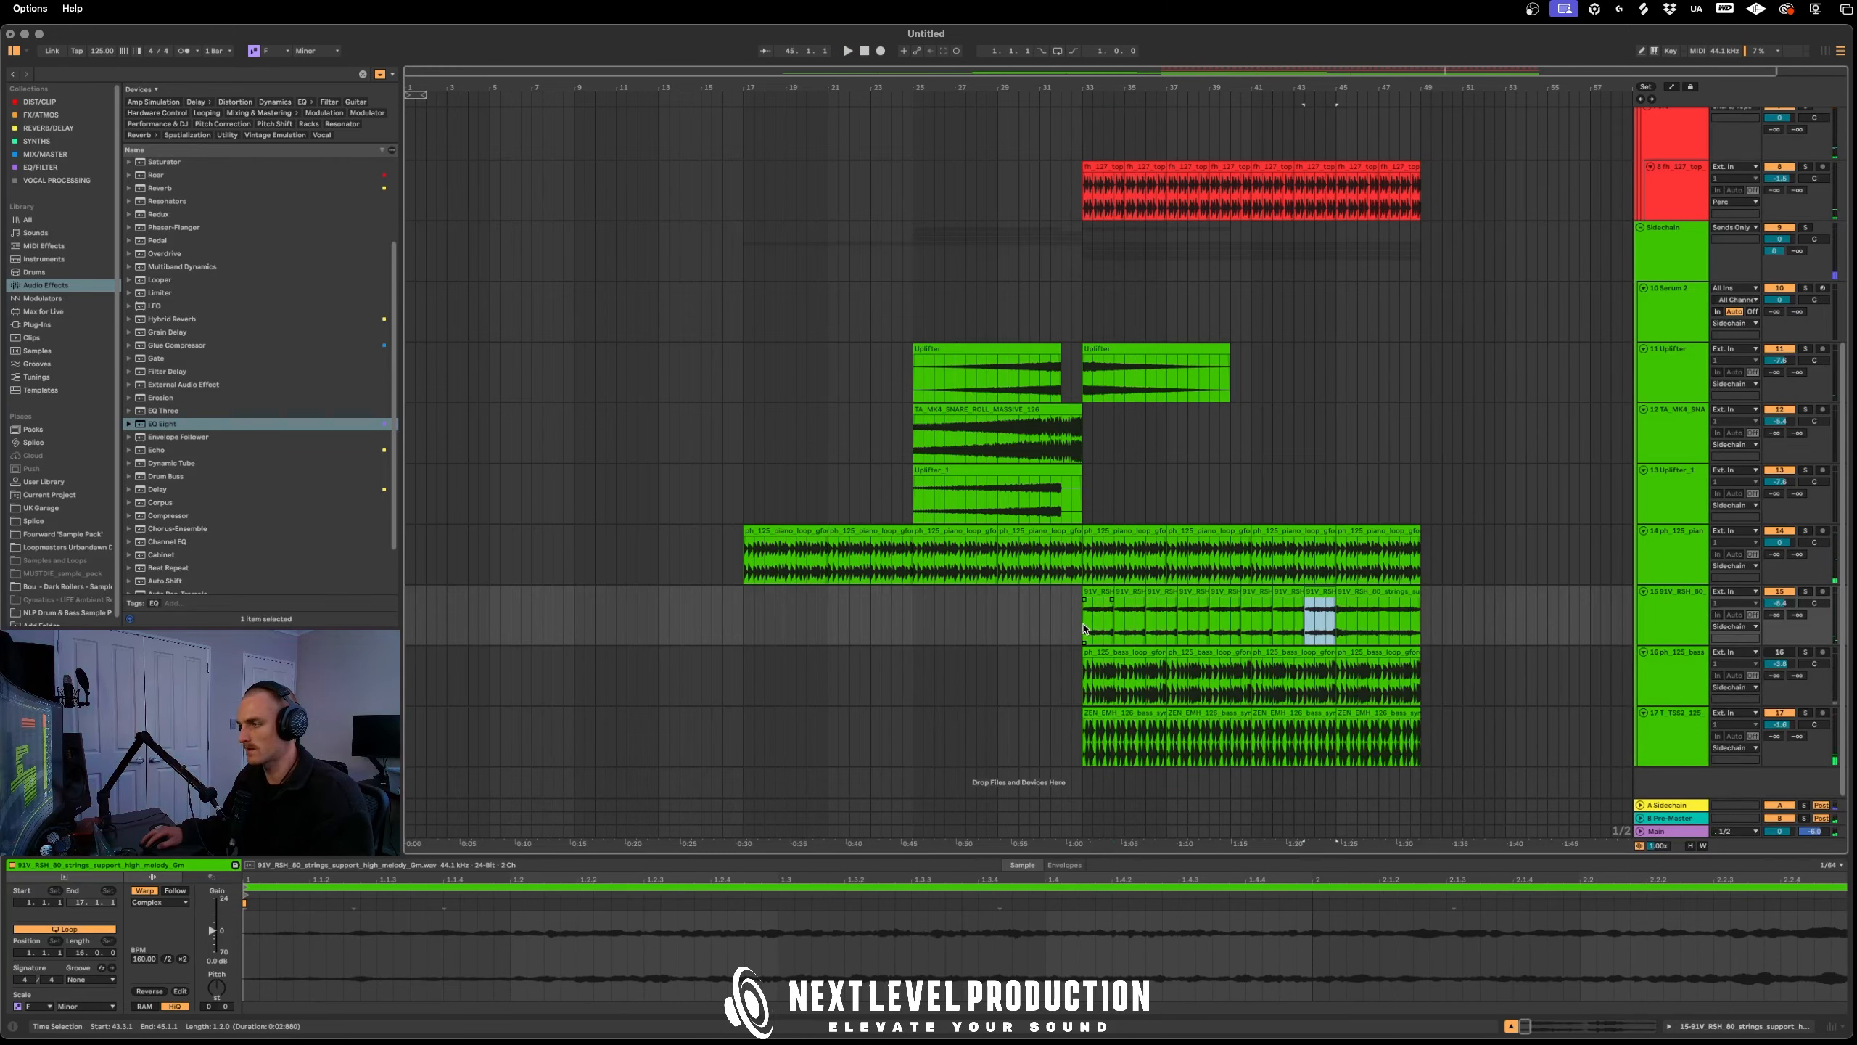
{"action": "key", "text": "space"}
{"action": "left_click", "coordinate": [1410, 618]}
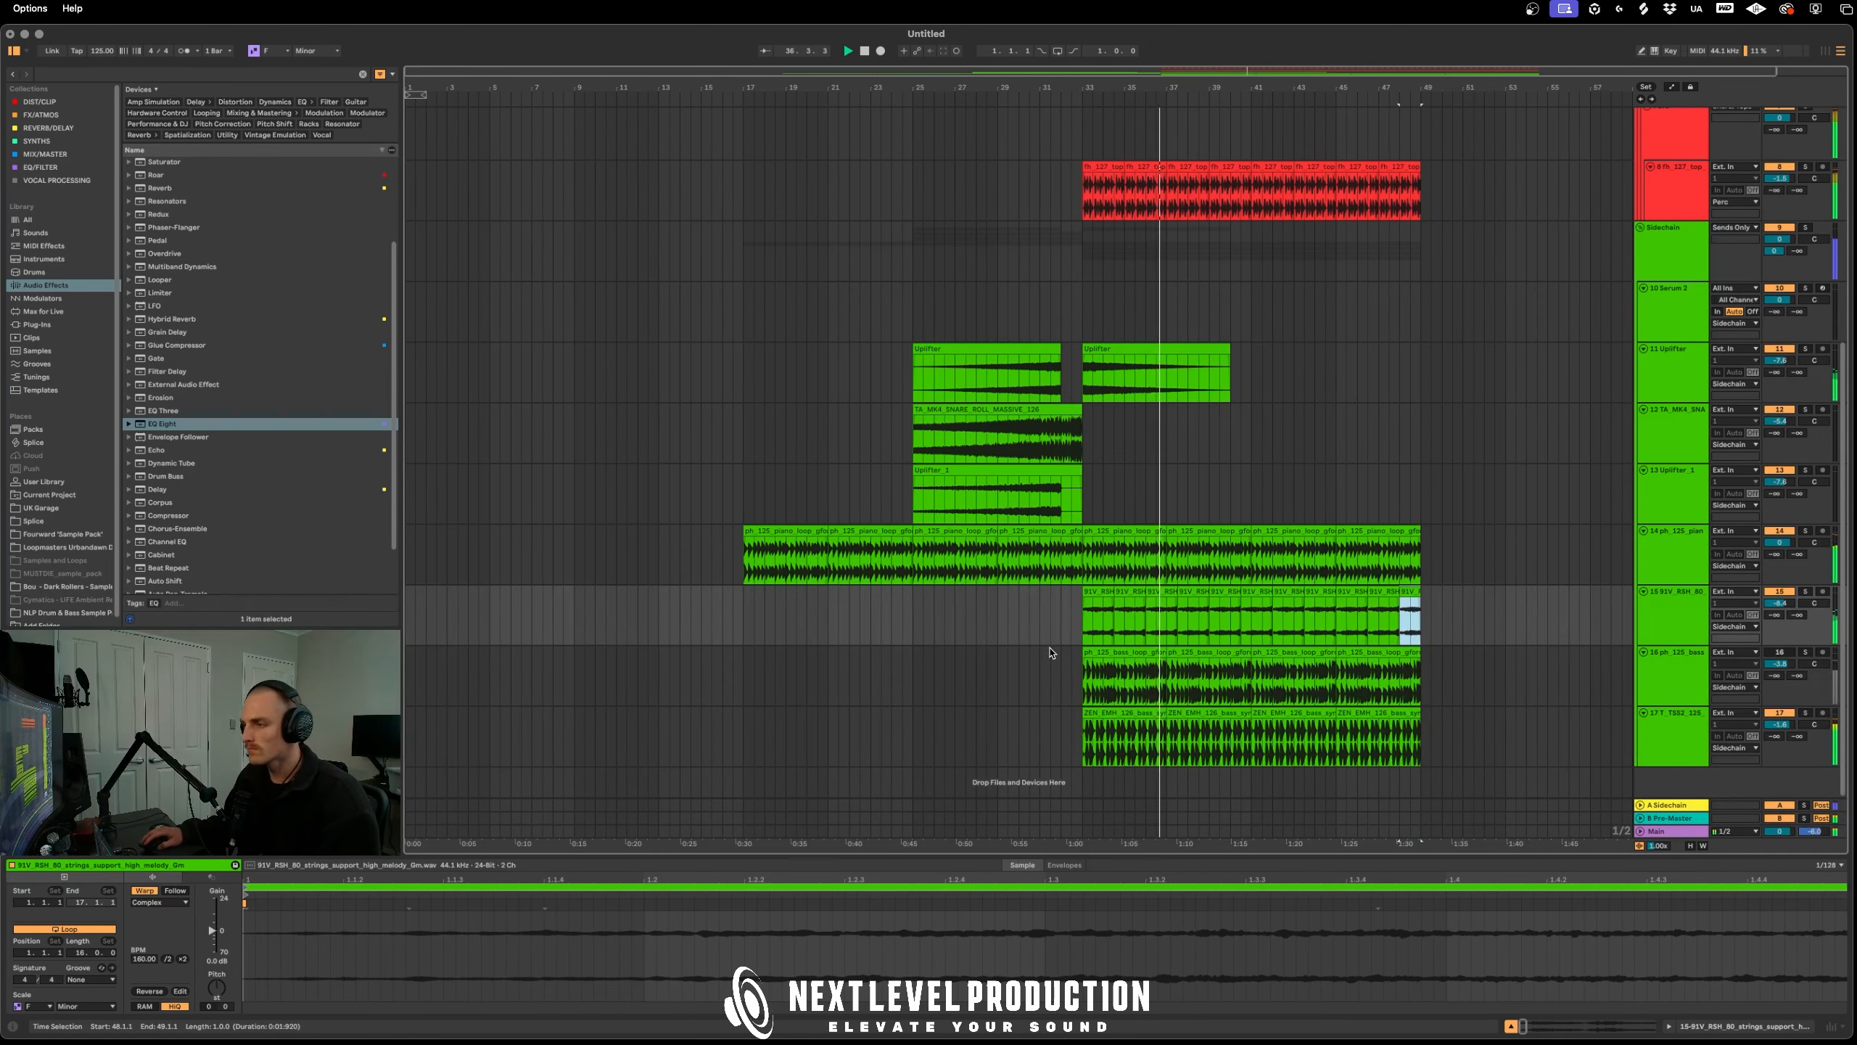
Solo the second uplifter track below the snare roll and audition its clip from several points in the build-up
{"action": "left_click", "coordinate": [1124, 433]}
{"action": "left_click", "coordinate": [1666, 365]}
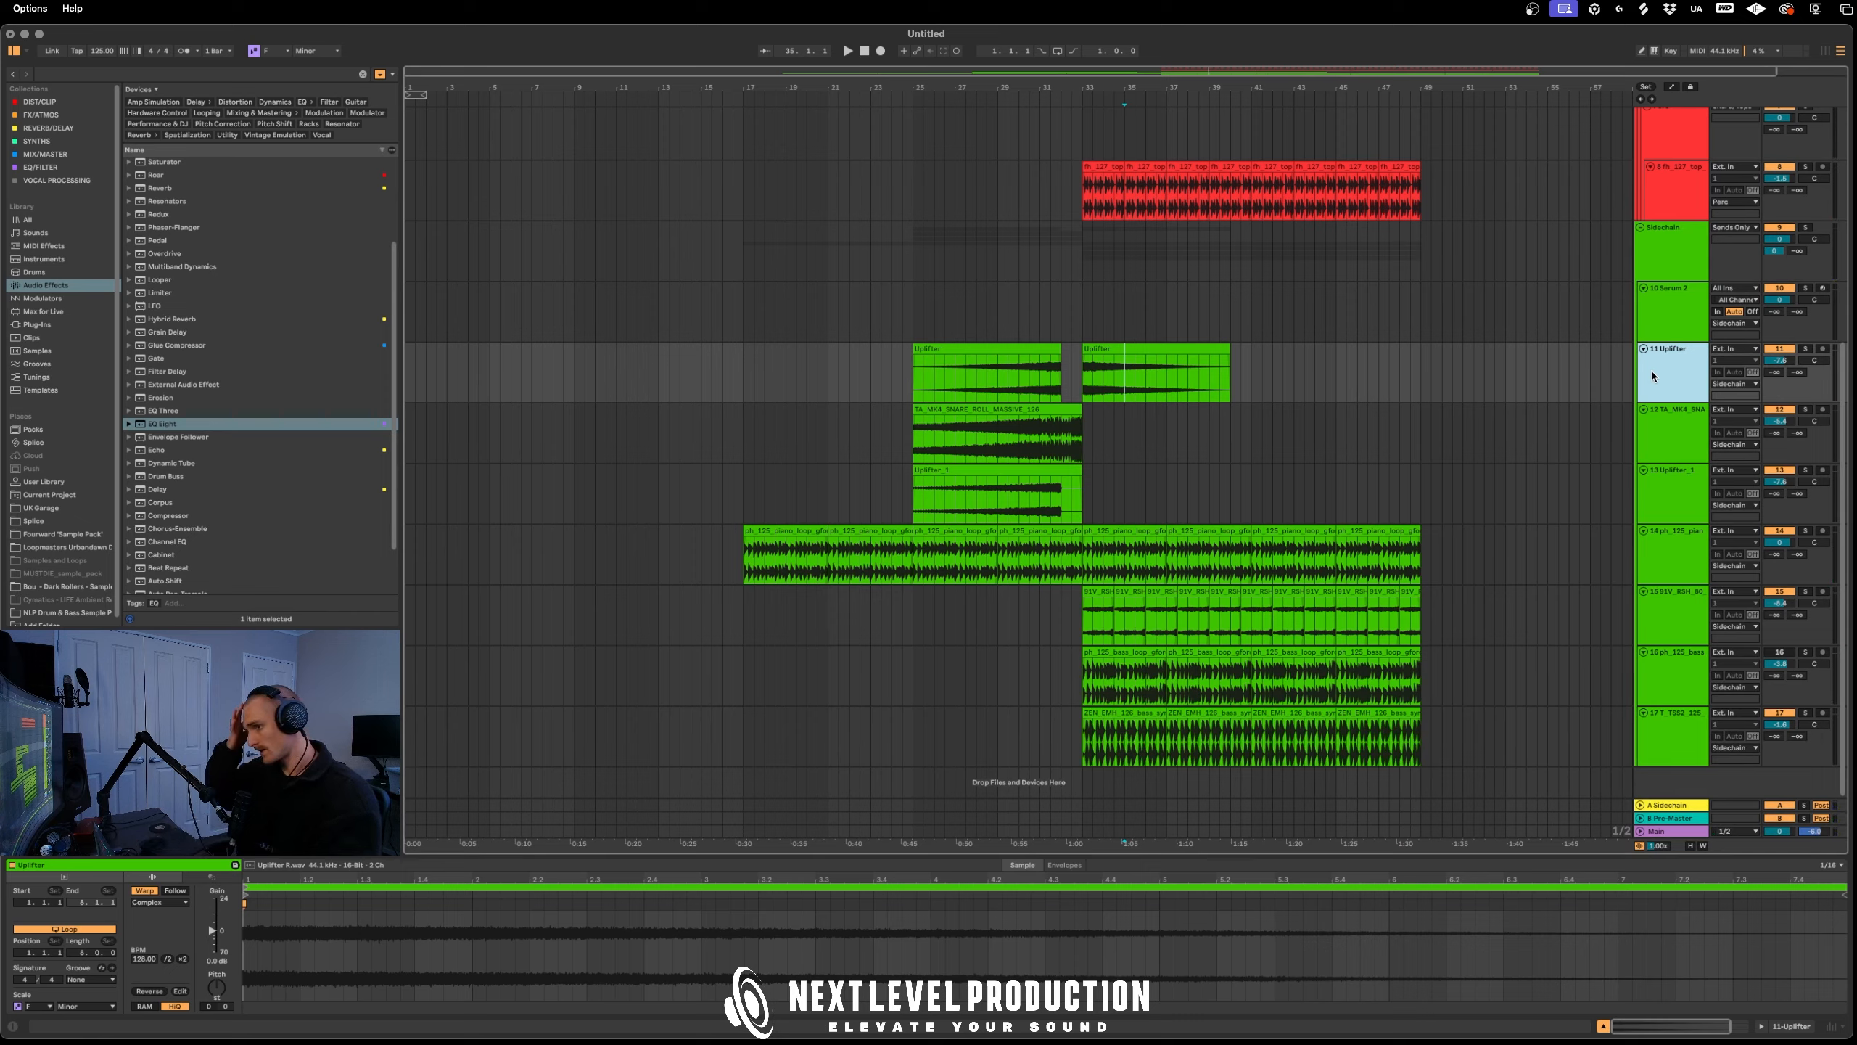
{"action": "left_click", "coordinate": [943, 470]}
{"action": "key", "text": "s"}
{"action": "key", "text": "space"}
{"action": "left_click", "coordinate": [957, 494]}
{"action": "key", "text": "space"}
{"action": "key", "text": "space"}
{"action": "left_click", "coordinate": [1000, 498]}
{"action": "key", "text": "space"}
{"action": "key", "text": "space"}
{"action": "left_click", "coordinate": [1061, 501]}
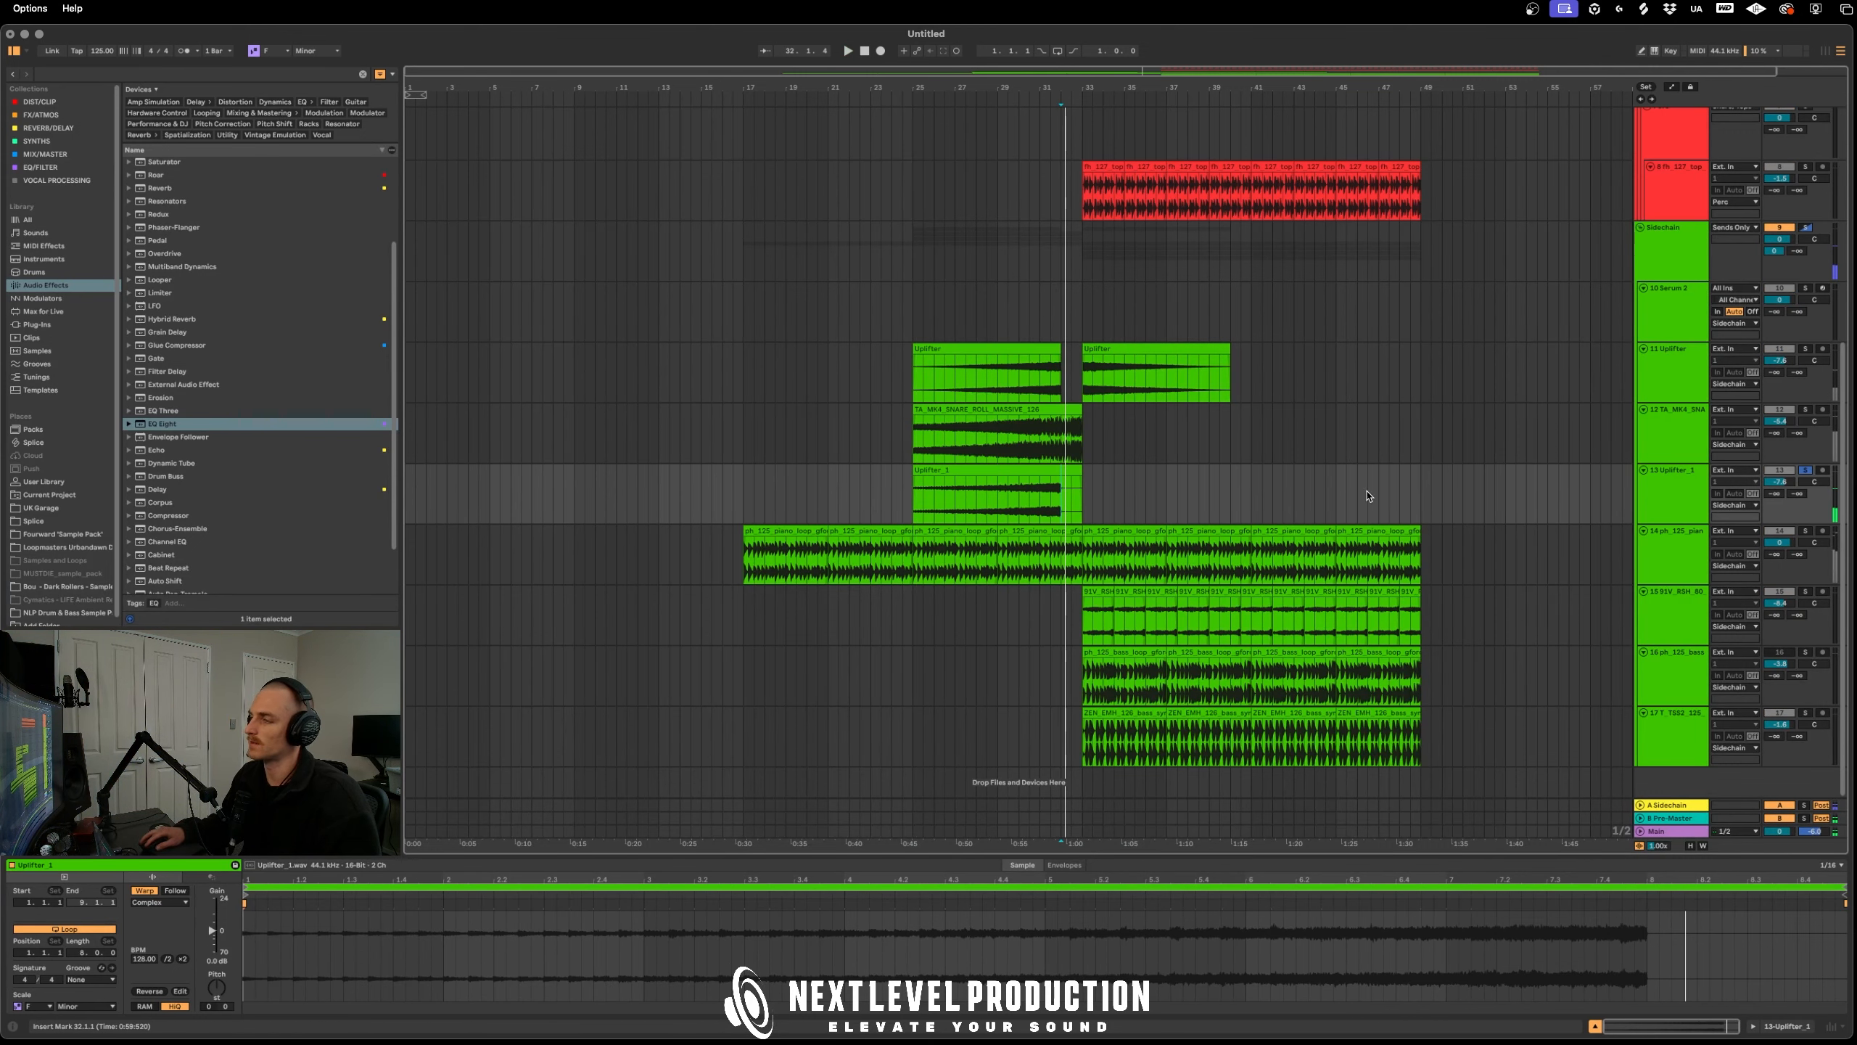
Insert an audio track below the first uplifter track and download 23_Downlift.wav from Splice's Downers samples
{"action": "left_click", "coordinate": [1696, 386]}
{"action": "key", "text": "super+t"}
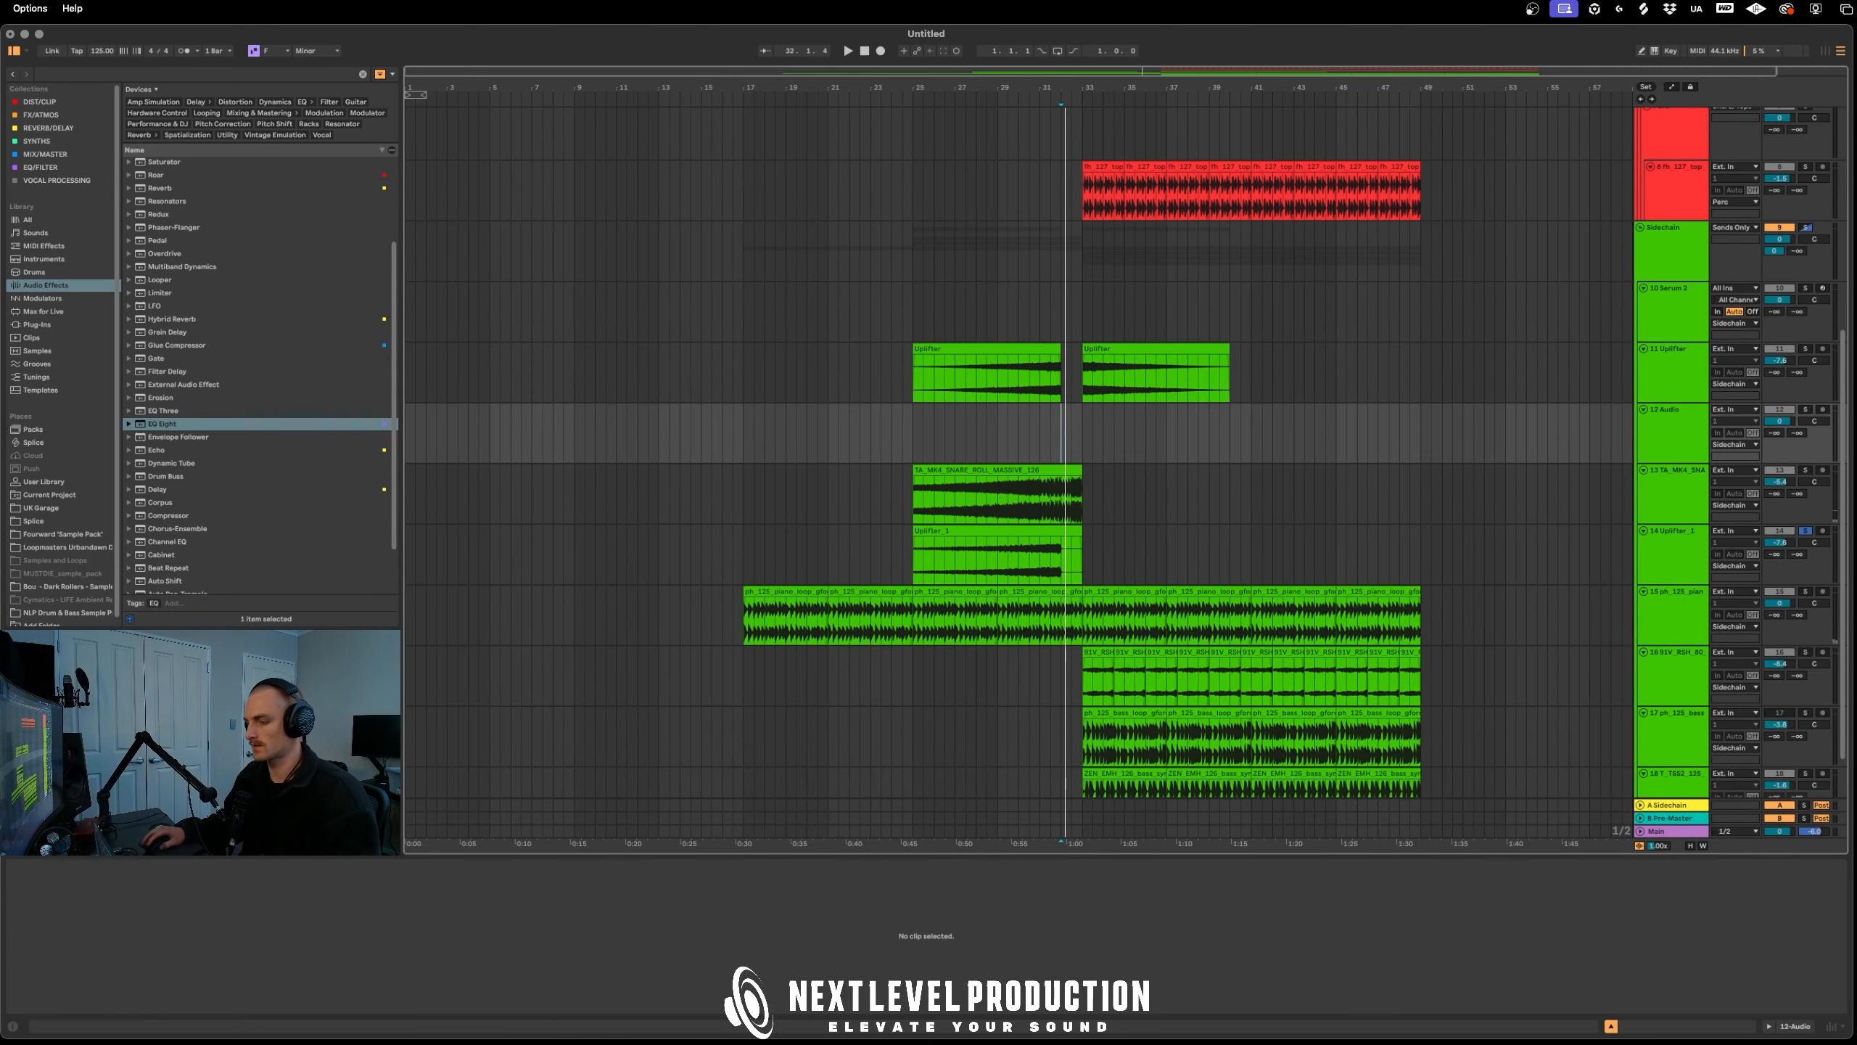
{"action": "key", "text": "super+Tab"}
{"action": "left_click_drag", "start_coordinate": [222, 69], "coordinate": [615, 68]}
{"action": "left_click", "coordinate": [406, 116]}
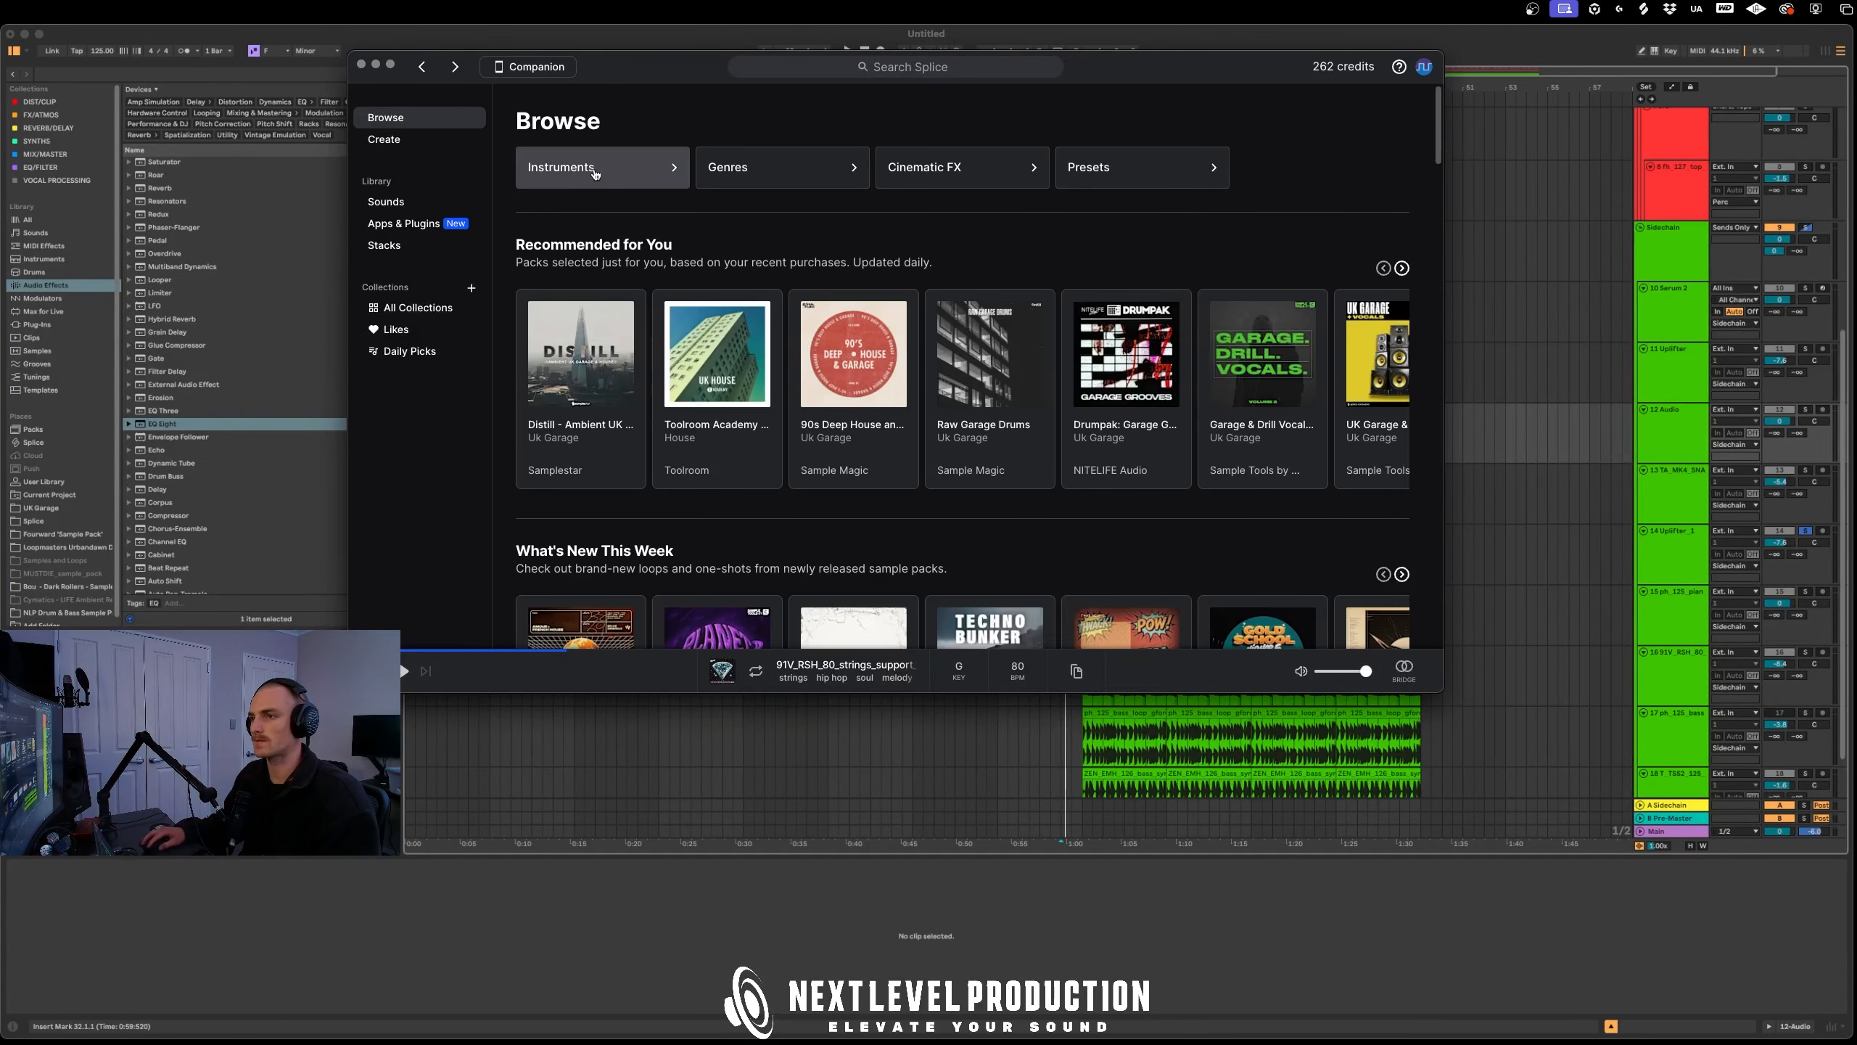
{"action": "left_click", "coordinate": [615, 180]}
{"action": "scroll", "coordinate": [983, 536], "scroll_direction": "down", "scroll_amount": 5}
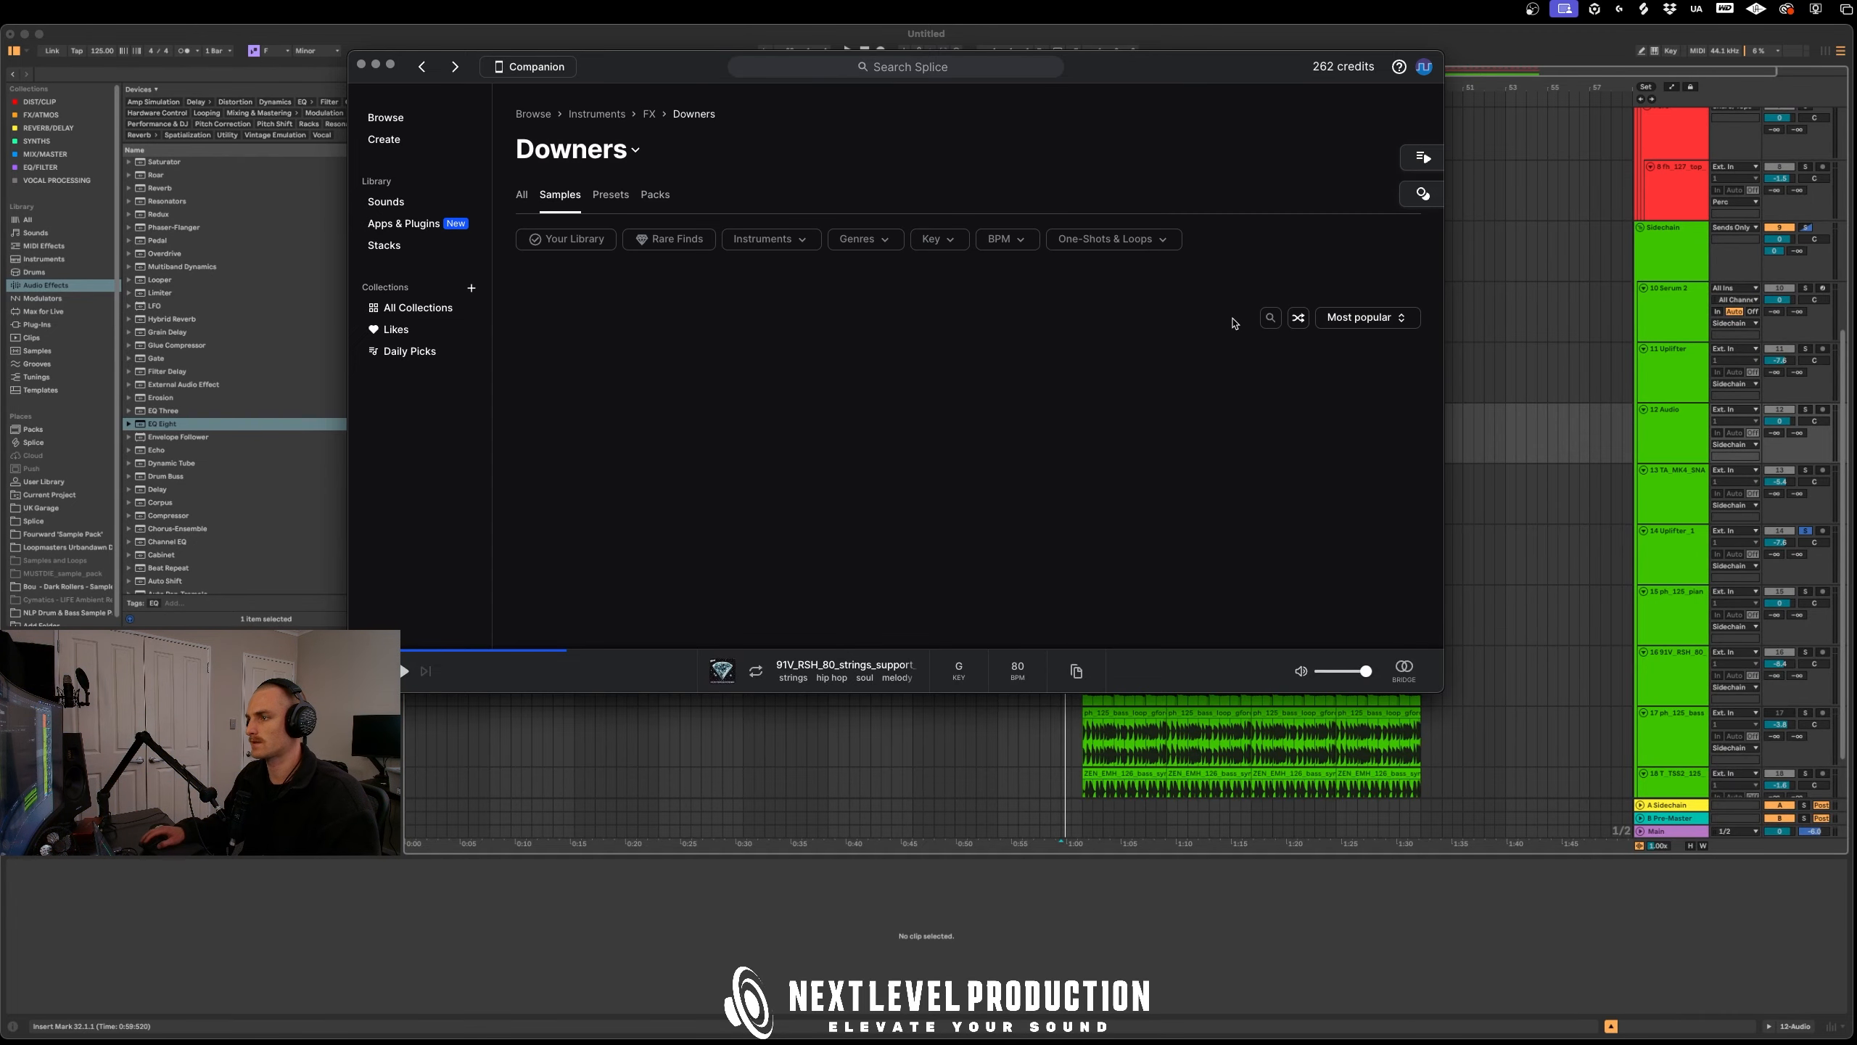
{"action": "left_click", "coordinate": [589, 379]}
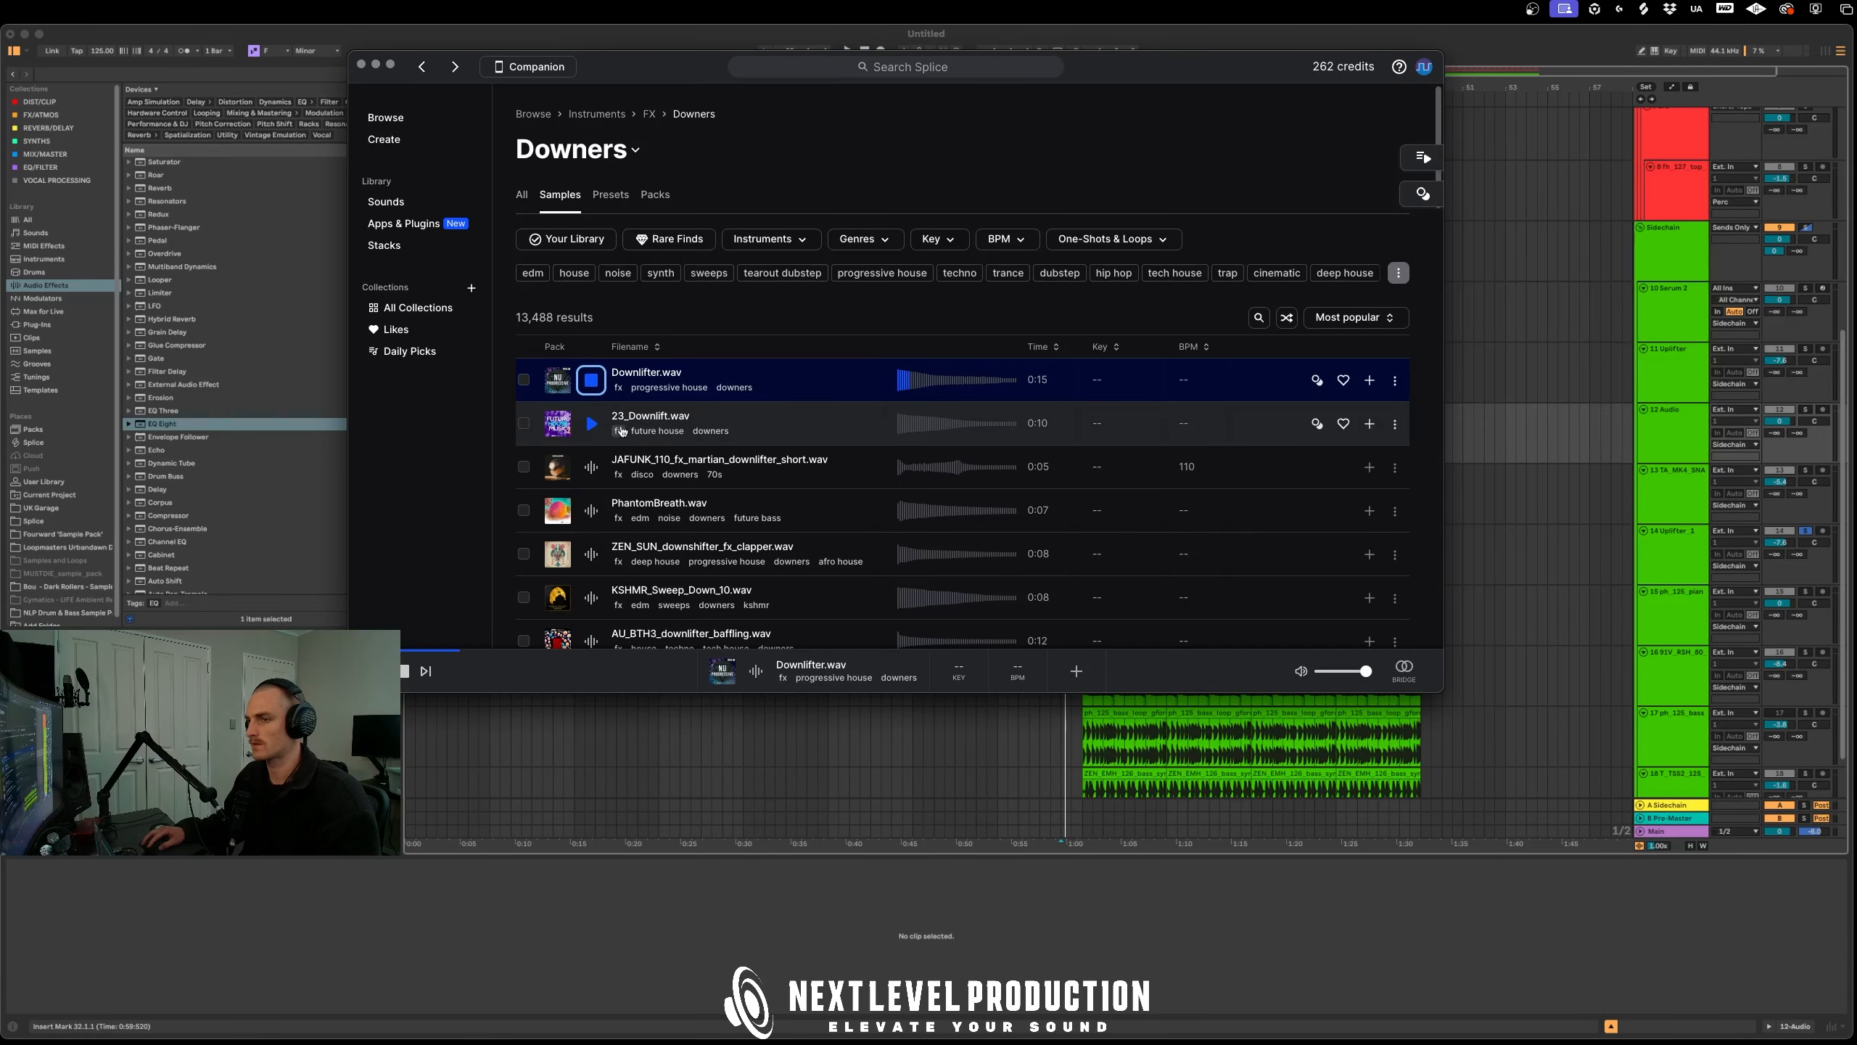
{"action": "left_click", "coordinate": [591, 424]}
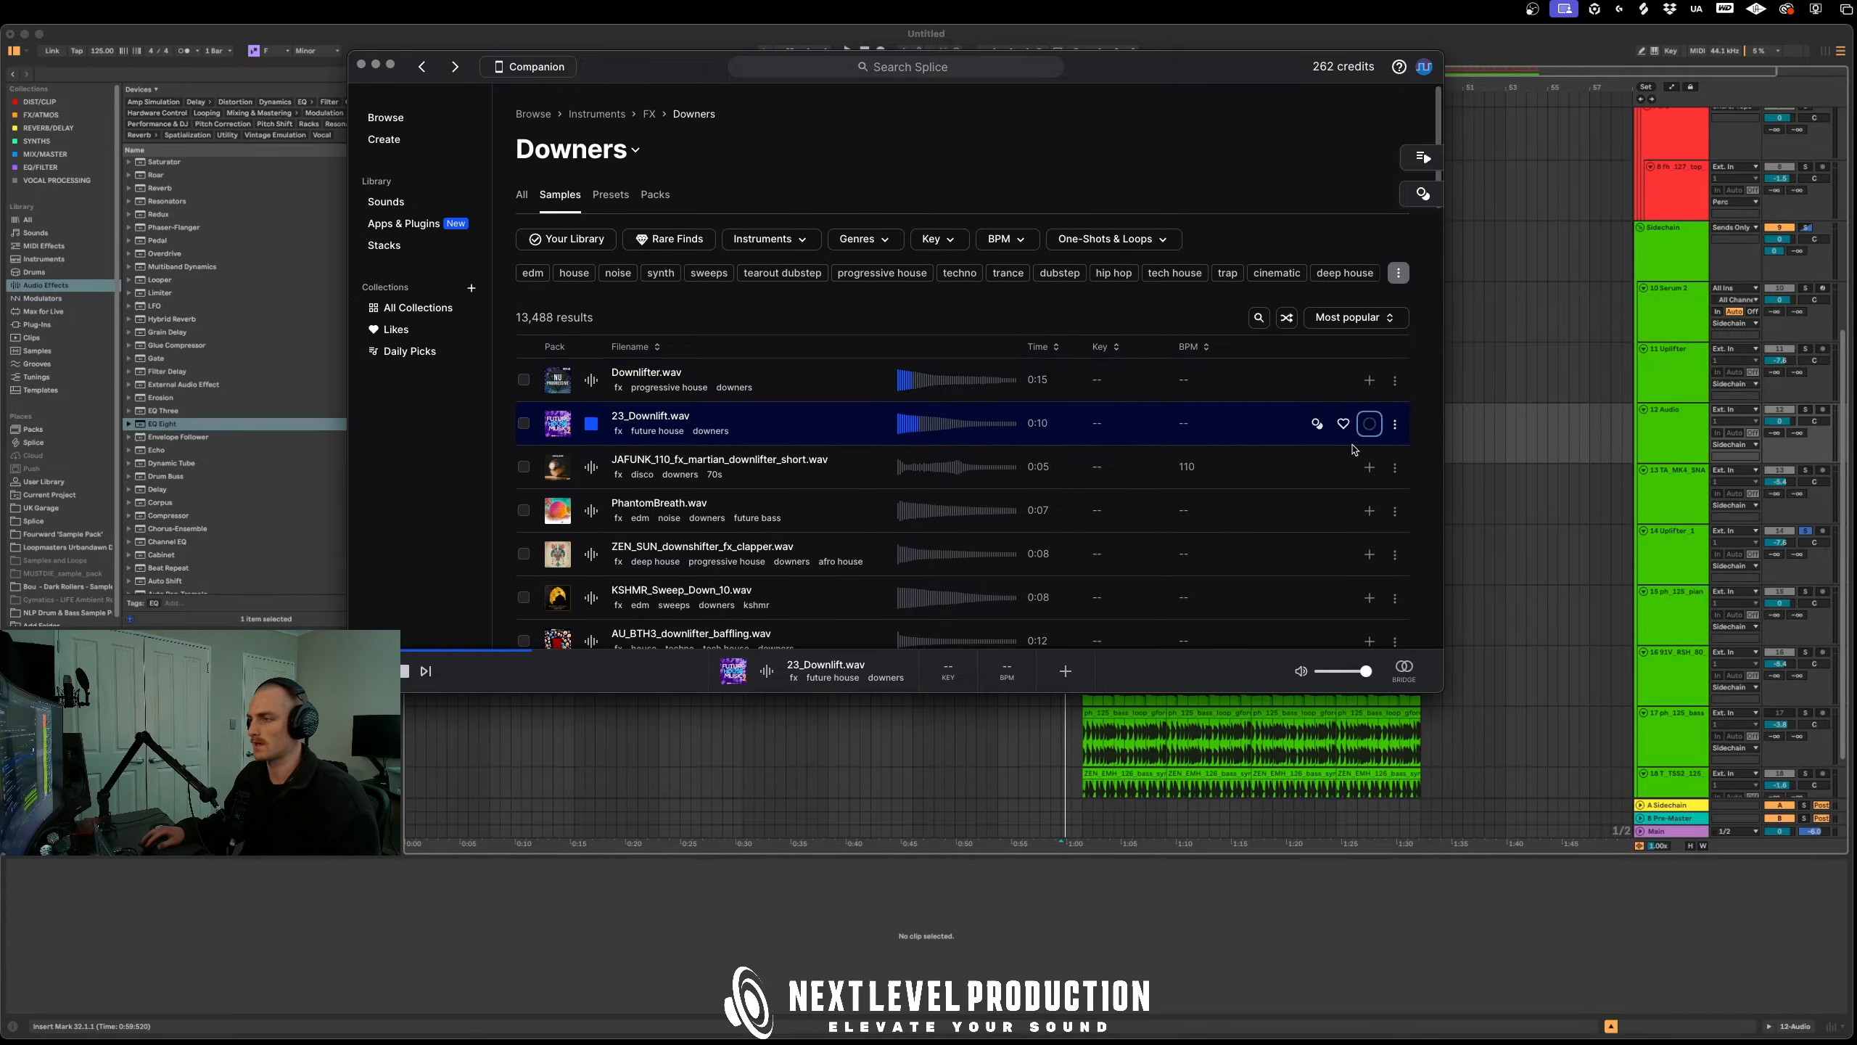
Place 23_Downlift.wav at bar 33 on the new audio track in Ableton Live and raise the clip's gain
{"action": "left_click_drag", "start_coordinate": [693, 82], "coordinate": [248, 51]}
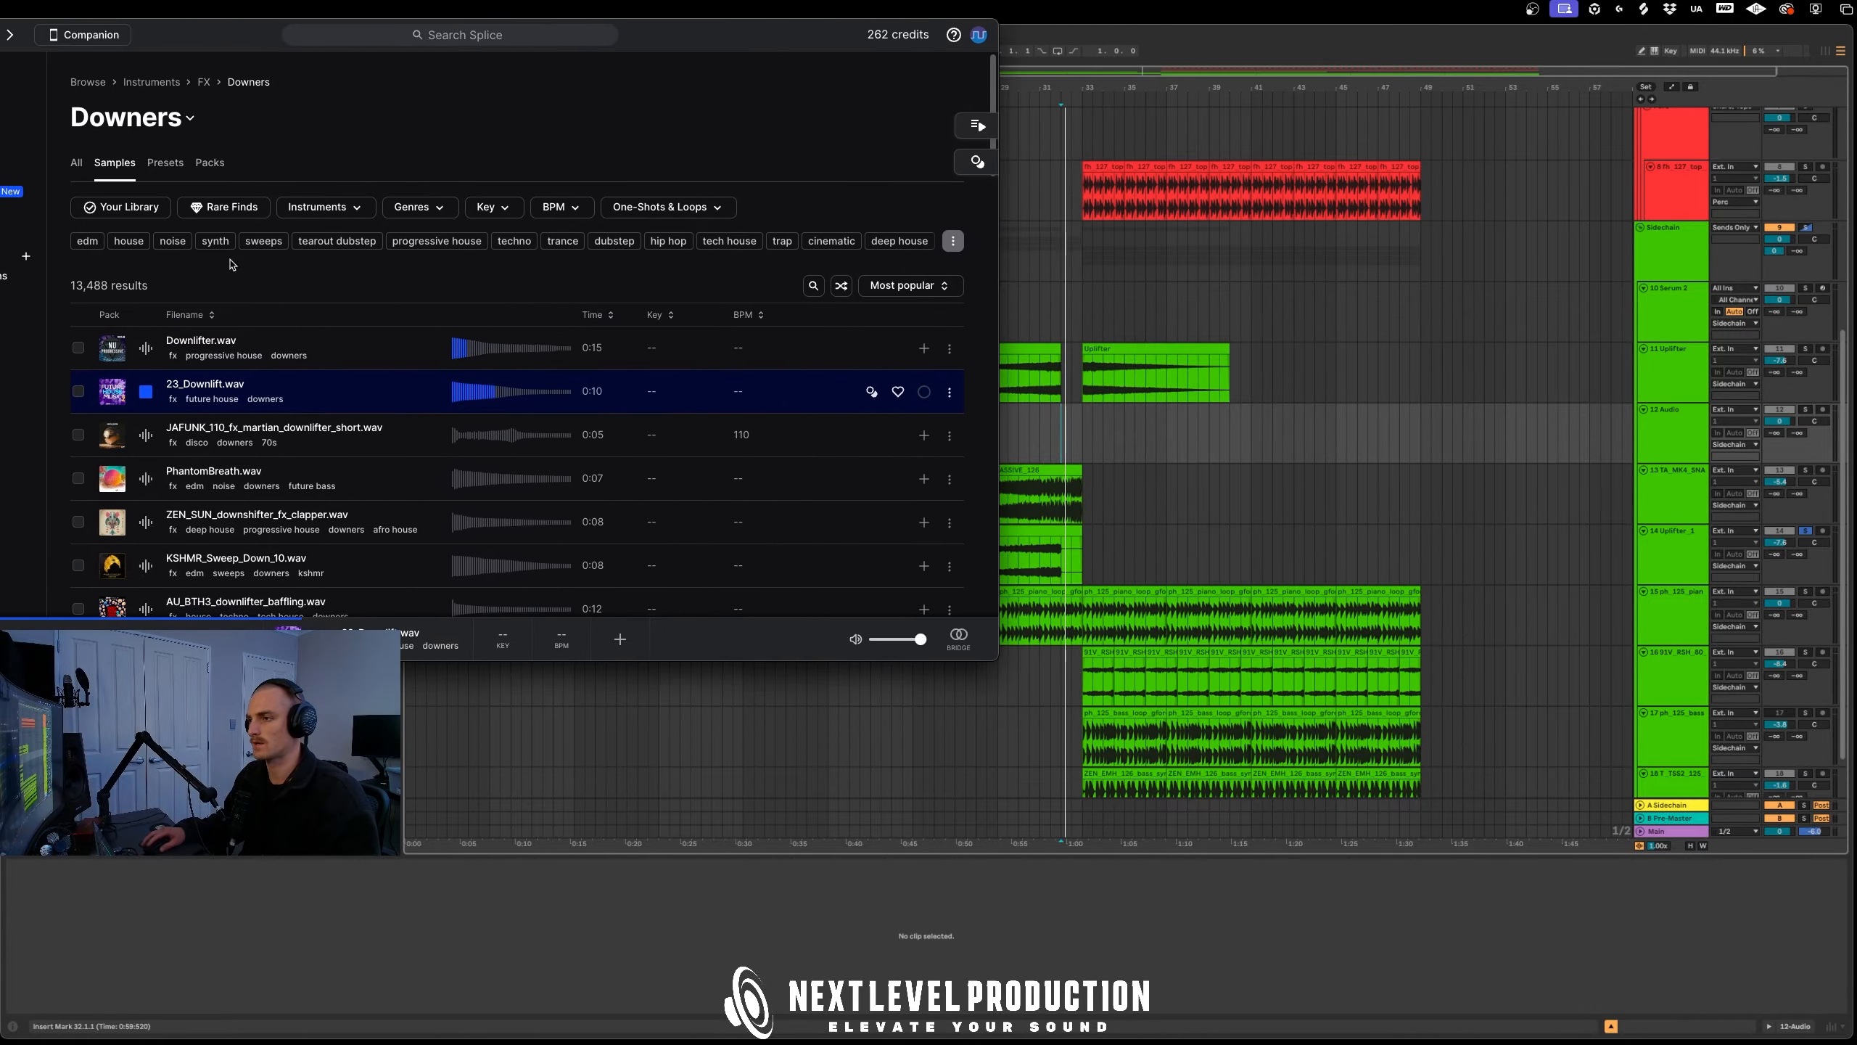
{"action": "left_click_drag", "start_coordinate": [111, 393], "coordinate": [1101, 425]}
{"action": "left_click", "coordinate": [1104, 410]}
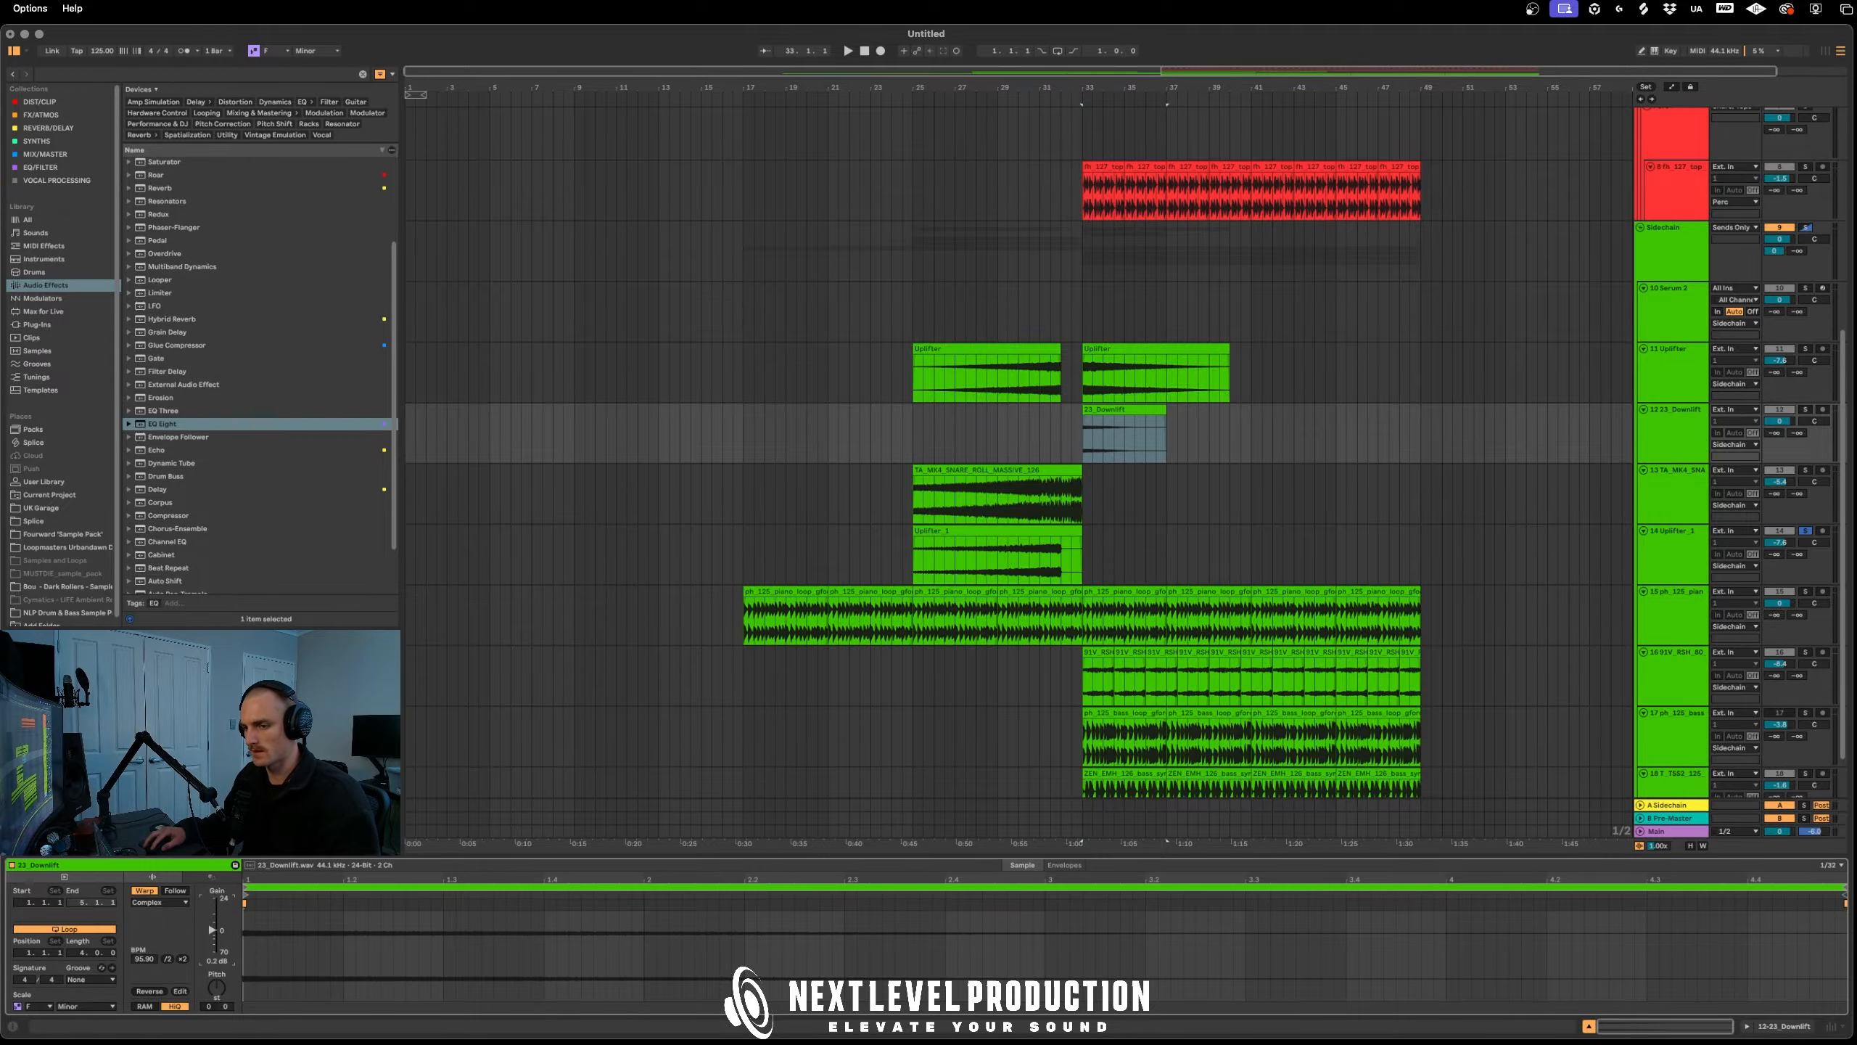
{"action": "left_click_drag", "start_coordinate": [212, 923], "coordinate": [212, 909]}
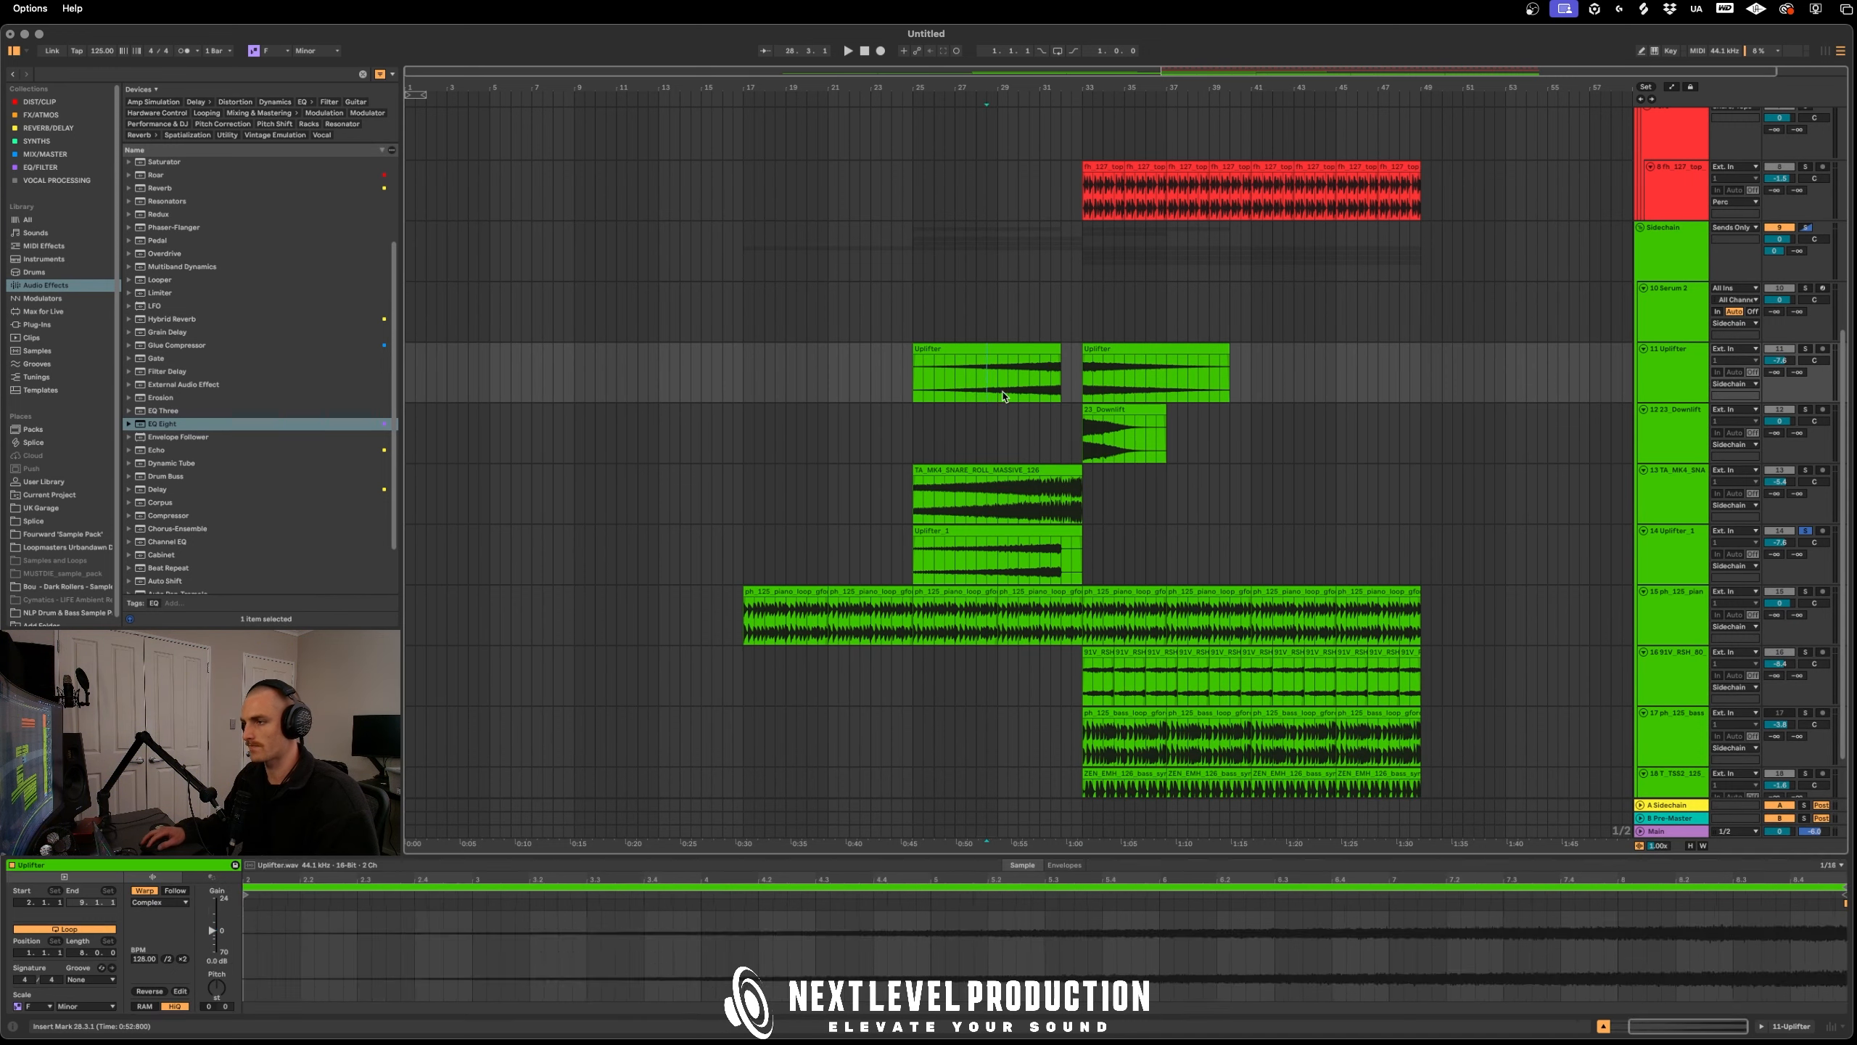
Unsolo the second uplifter track and lower the downlifter track's volume while playing the transition into the drop
{"action": "left_click", "coordinate": [1051, 423]}
{"action": "left_click_drag", "start_coordinate": [1778, 421], "coordinate": [1778, 435]}
{"action": "left_click", "coordinate": [1805, 531]}
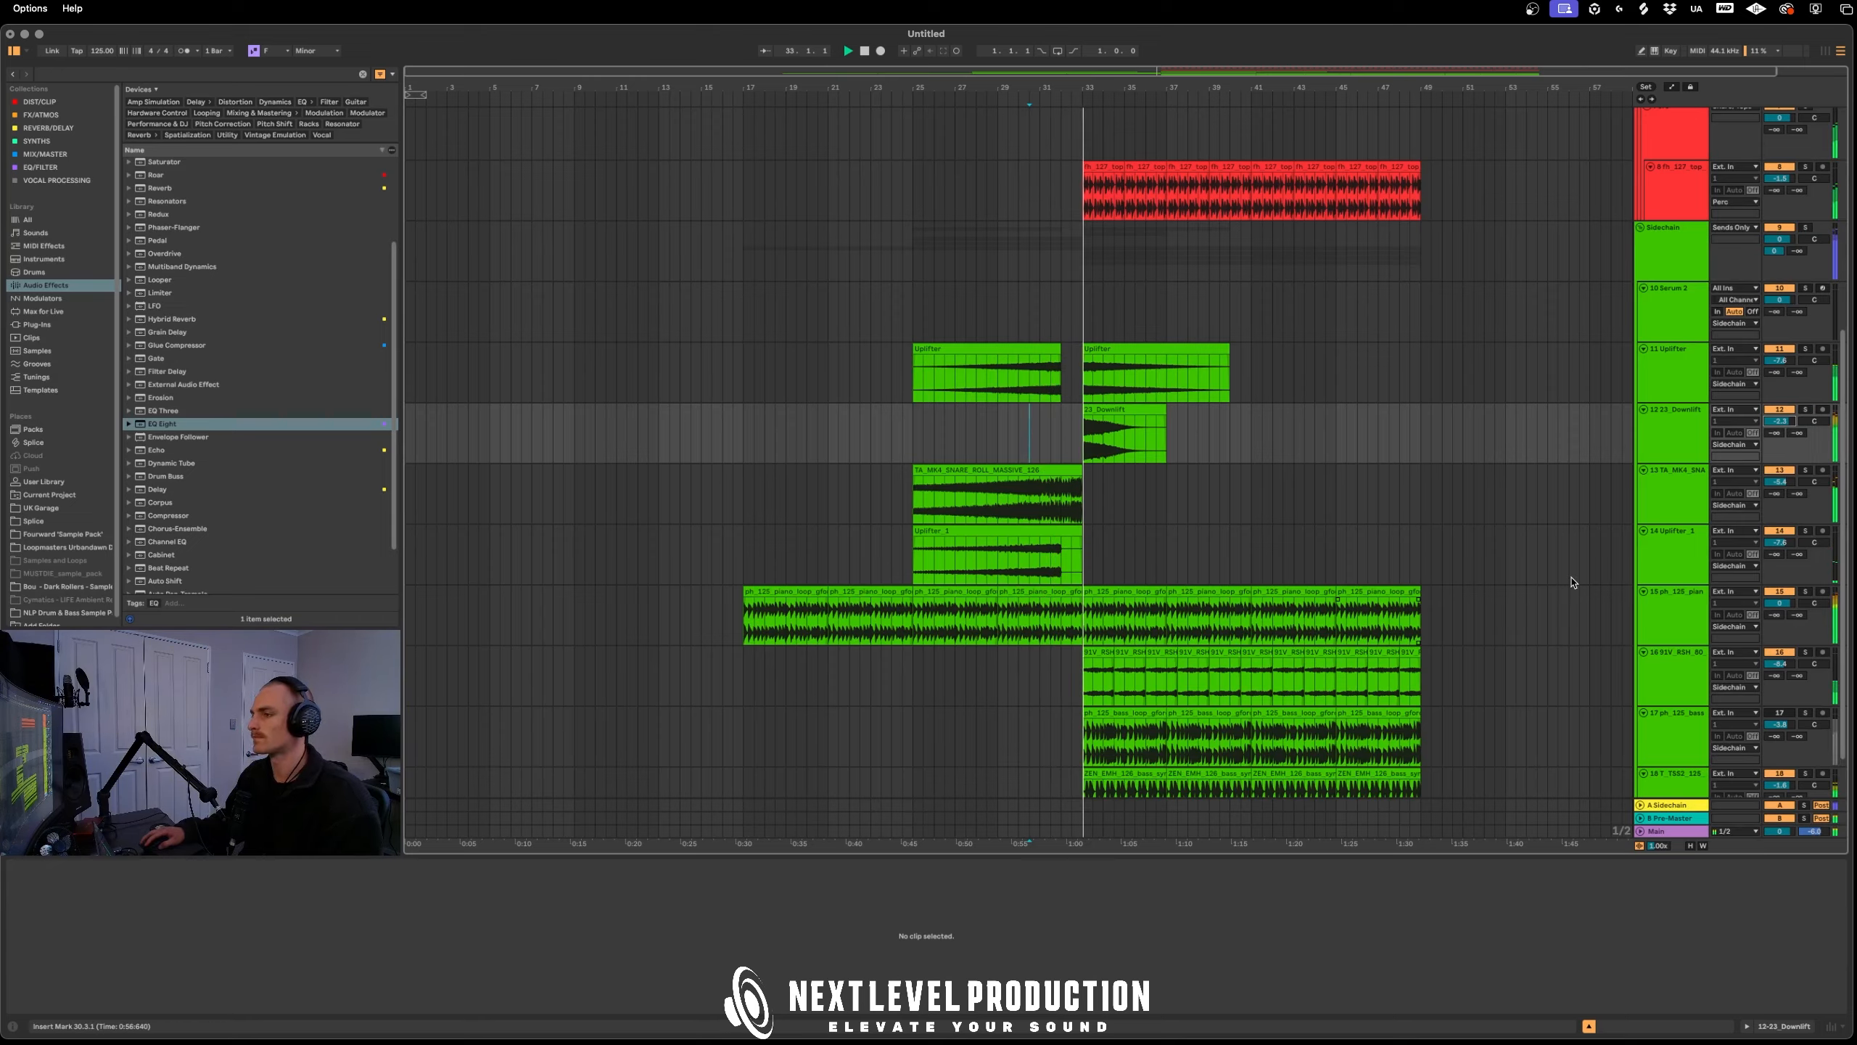
{"action": "left_click_drag", "start_coordinate": [1781, 421], "coordinate": [1789, 428]}
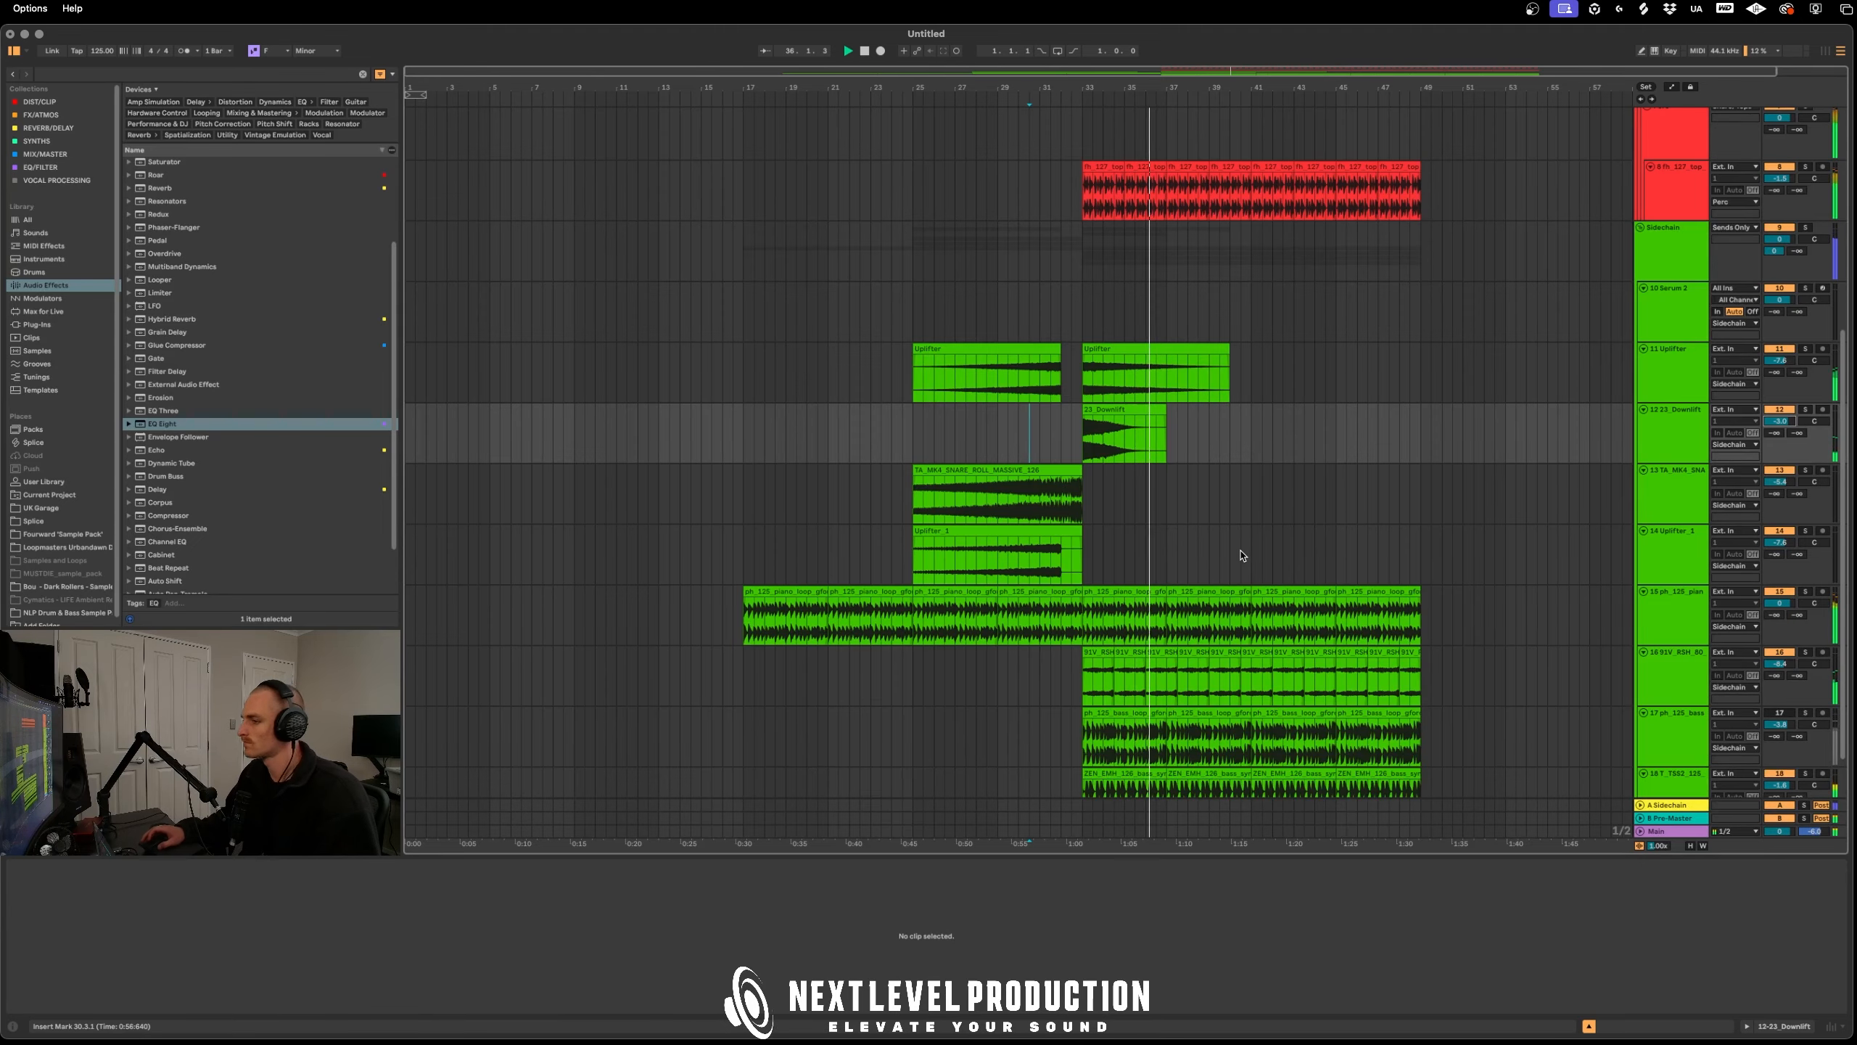
{"action": "scroll", "coordinate": [1231, 531], "scroll_direction": "down", "scroll_amount": 2}
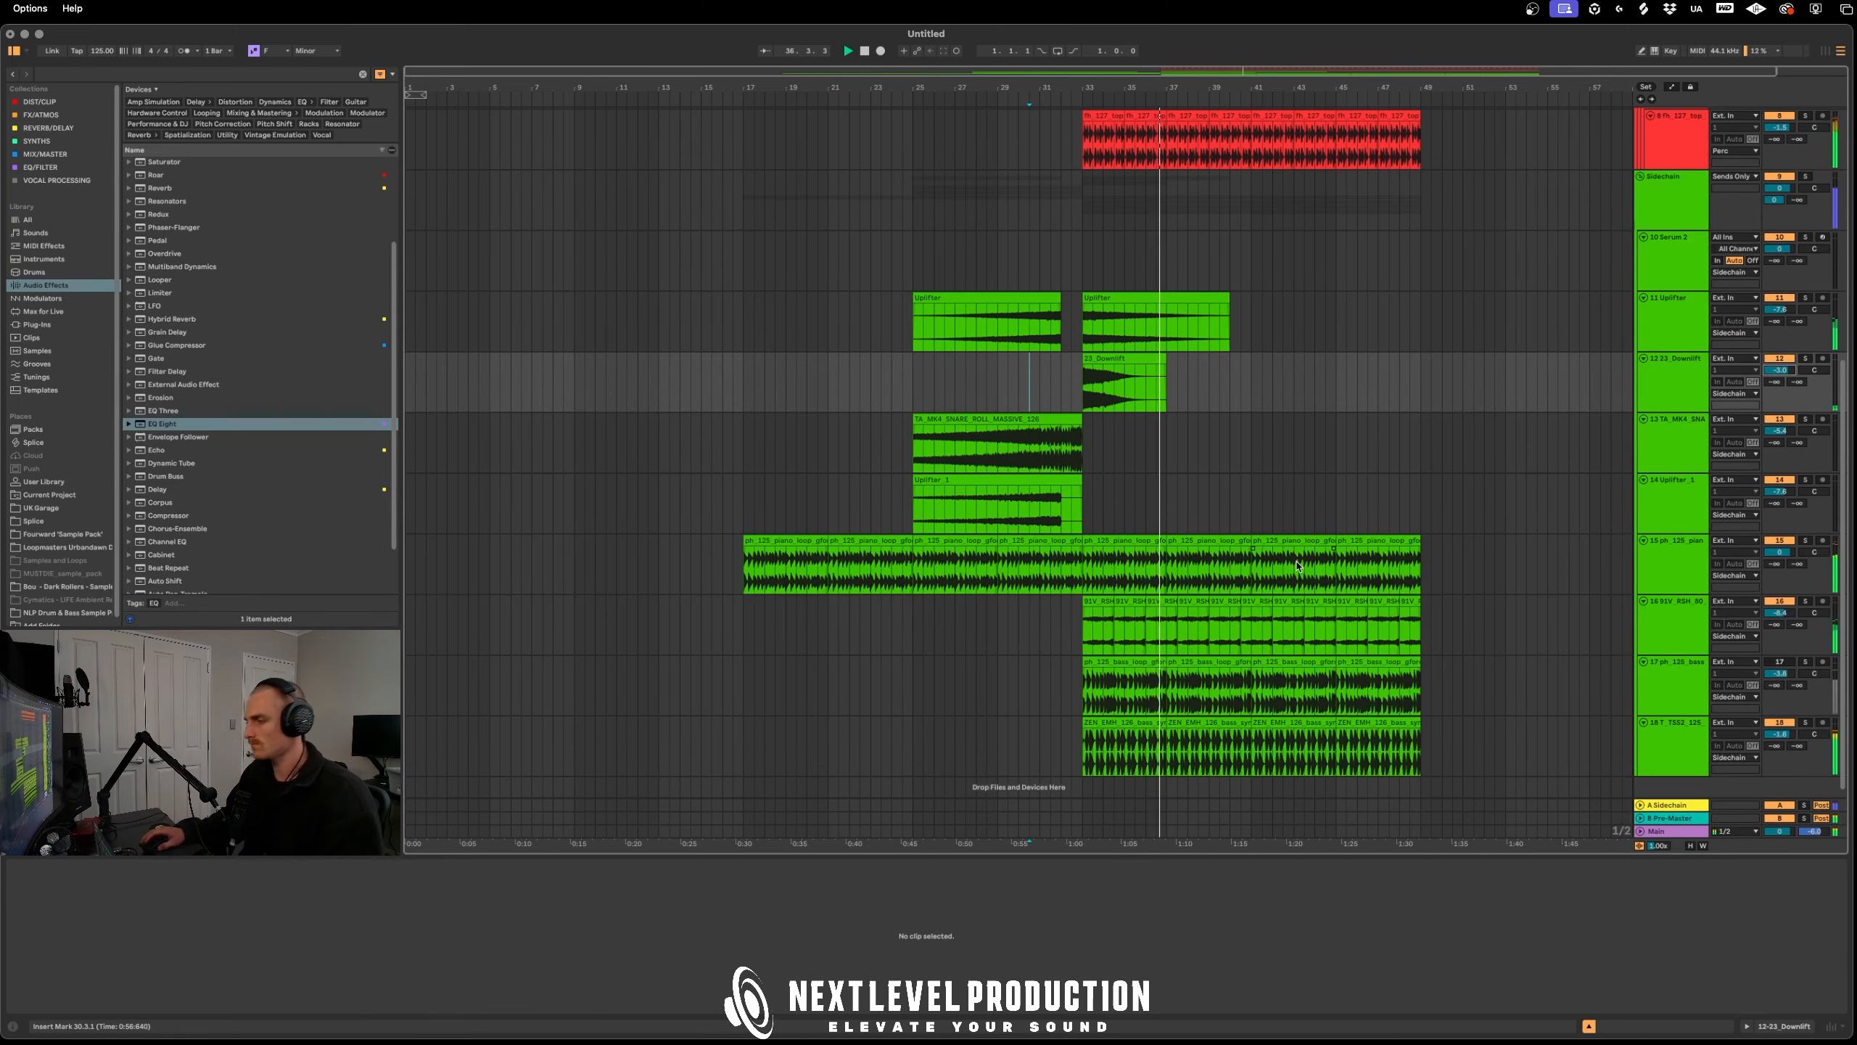
Duplicate the piano loop track and delete the copy's clips before bar 33
{"action": "left_click", "coordinate": [1337, 466]}
{"action": "scroll", "coordinate": [1267, 556], "scroll_direction": "down", "scroll_amount": 1}
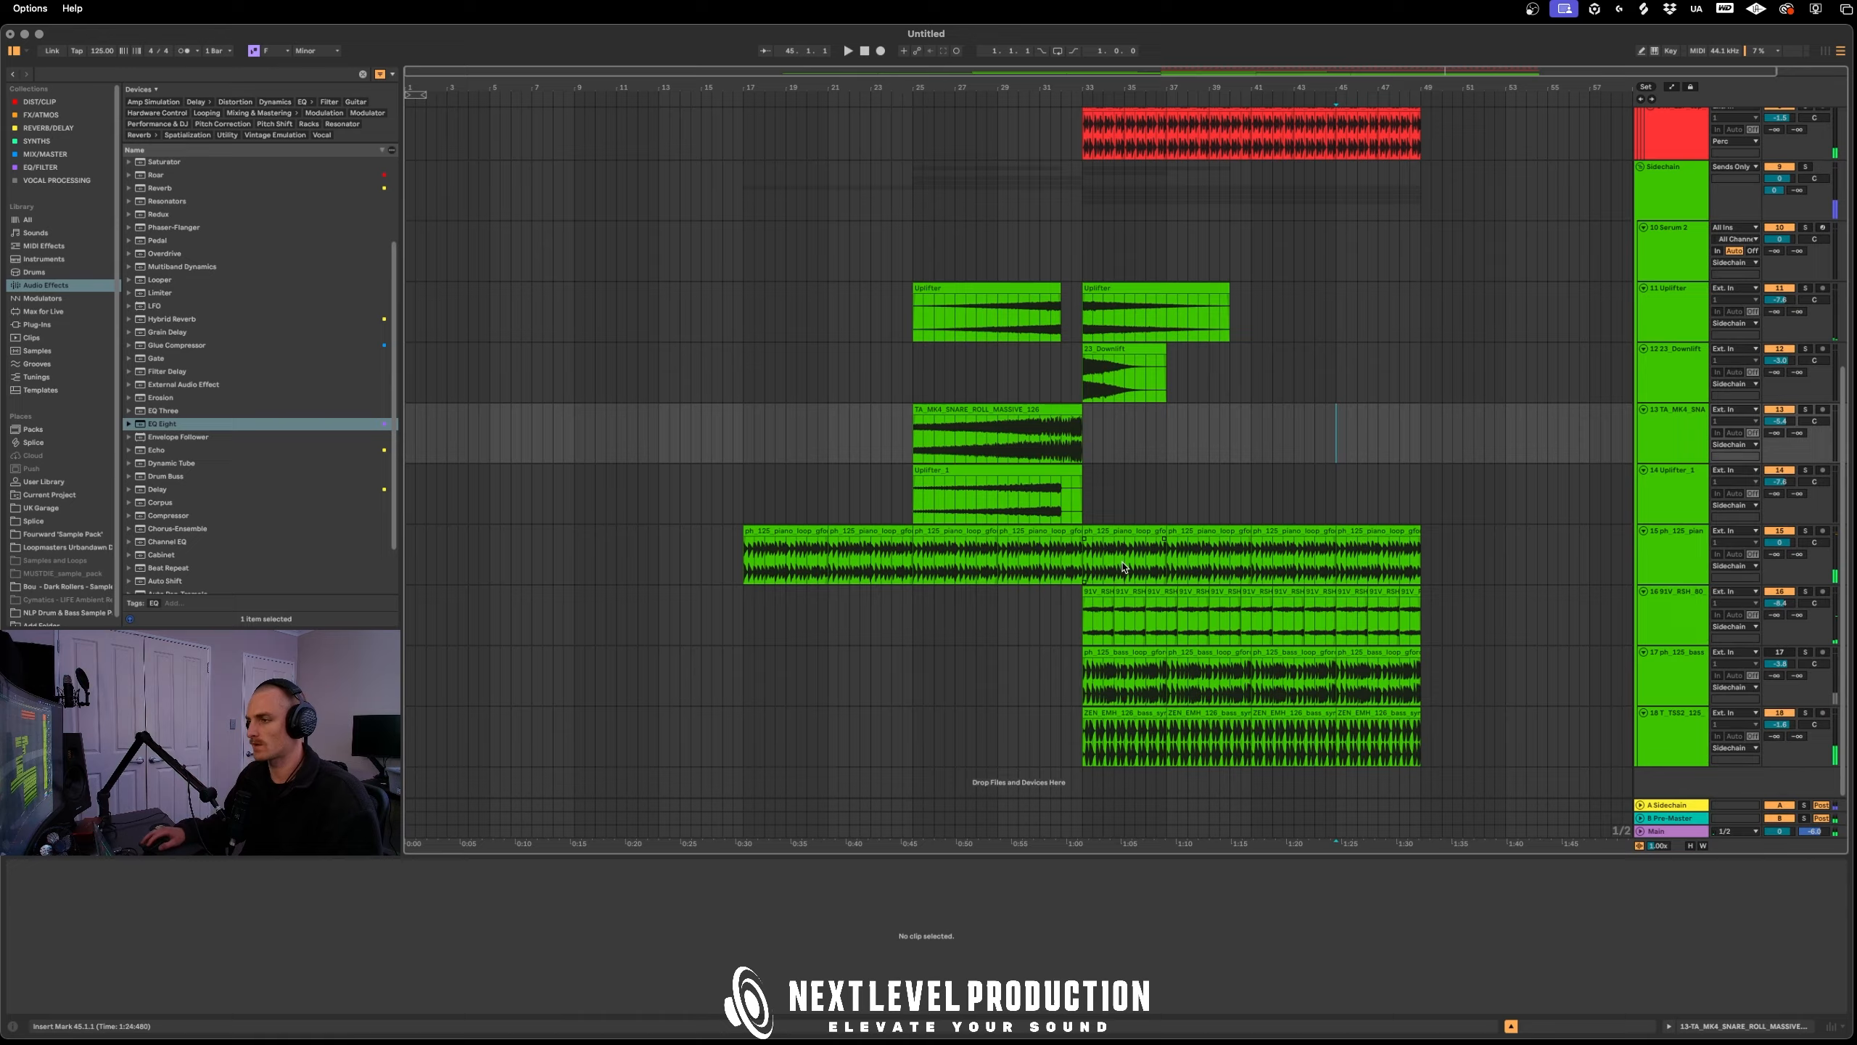
{"action": "left_click", "coordinate": [1669, 571]}
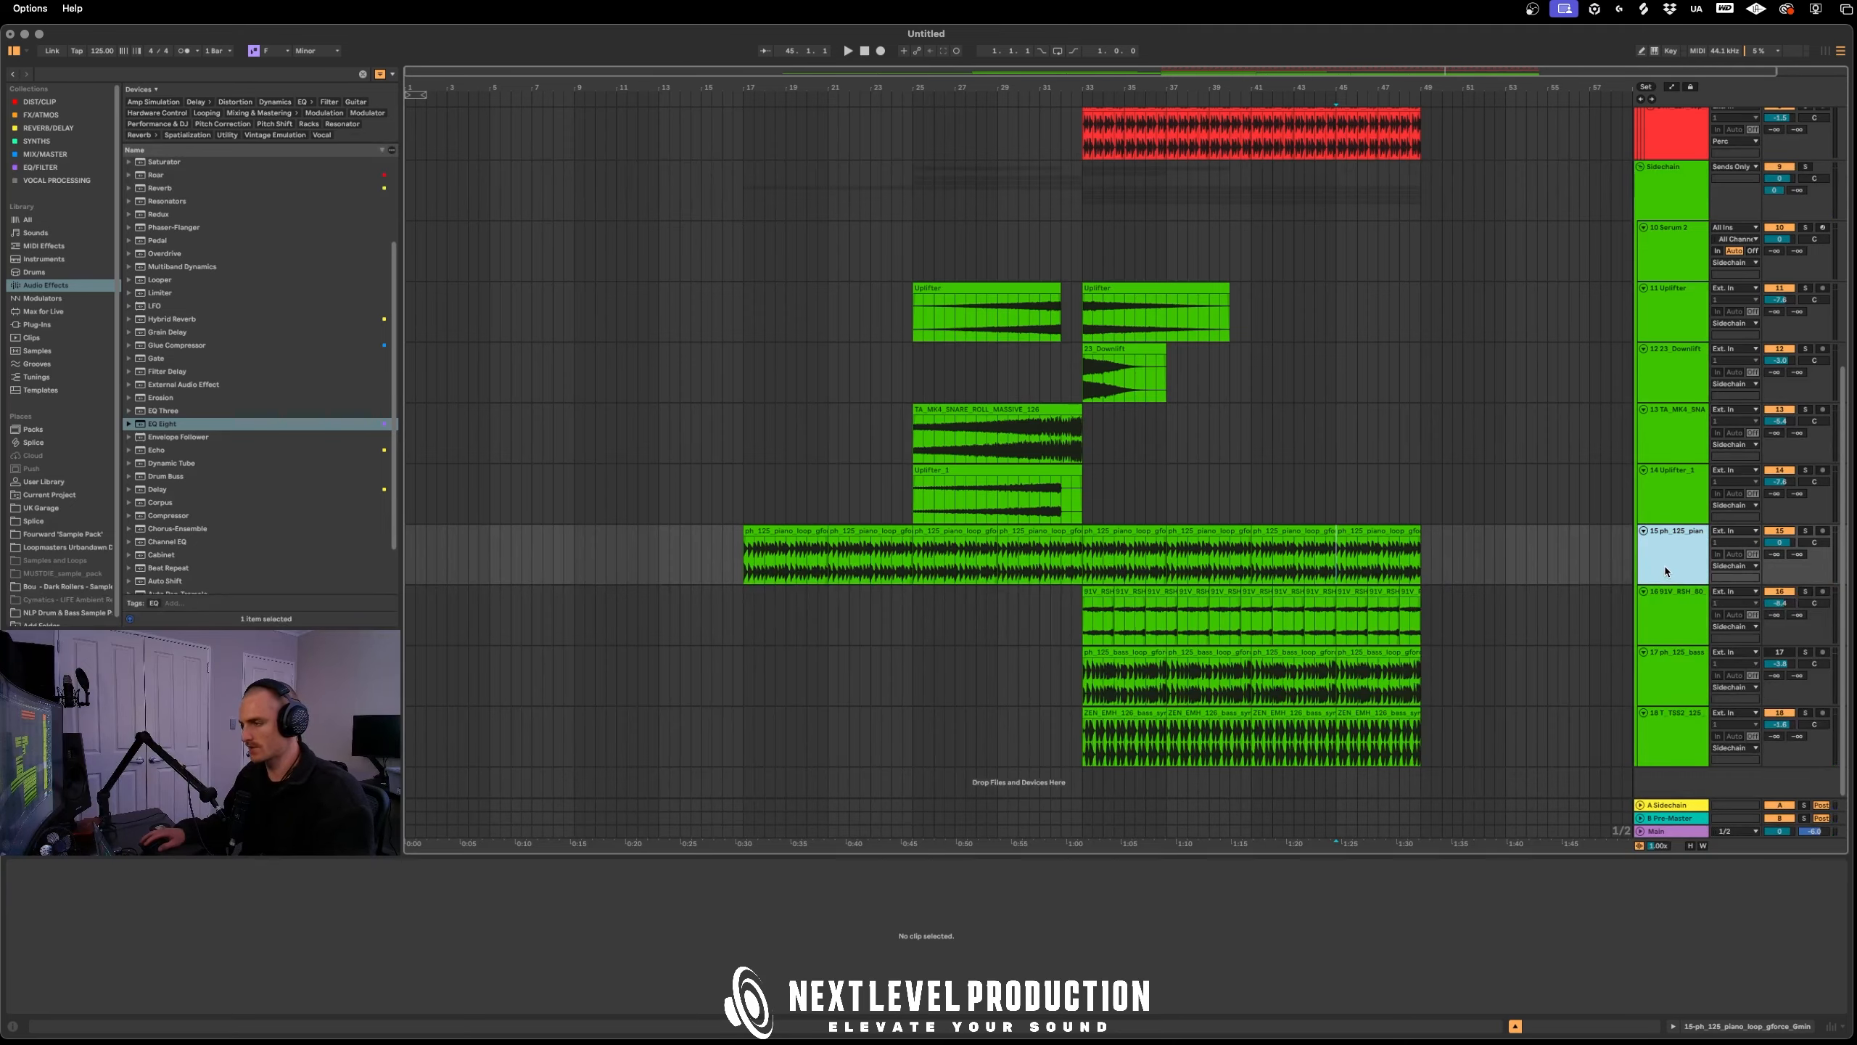
{"action": "key", "text": "super+d"}
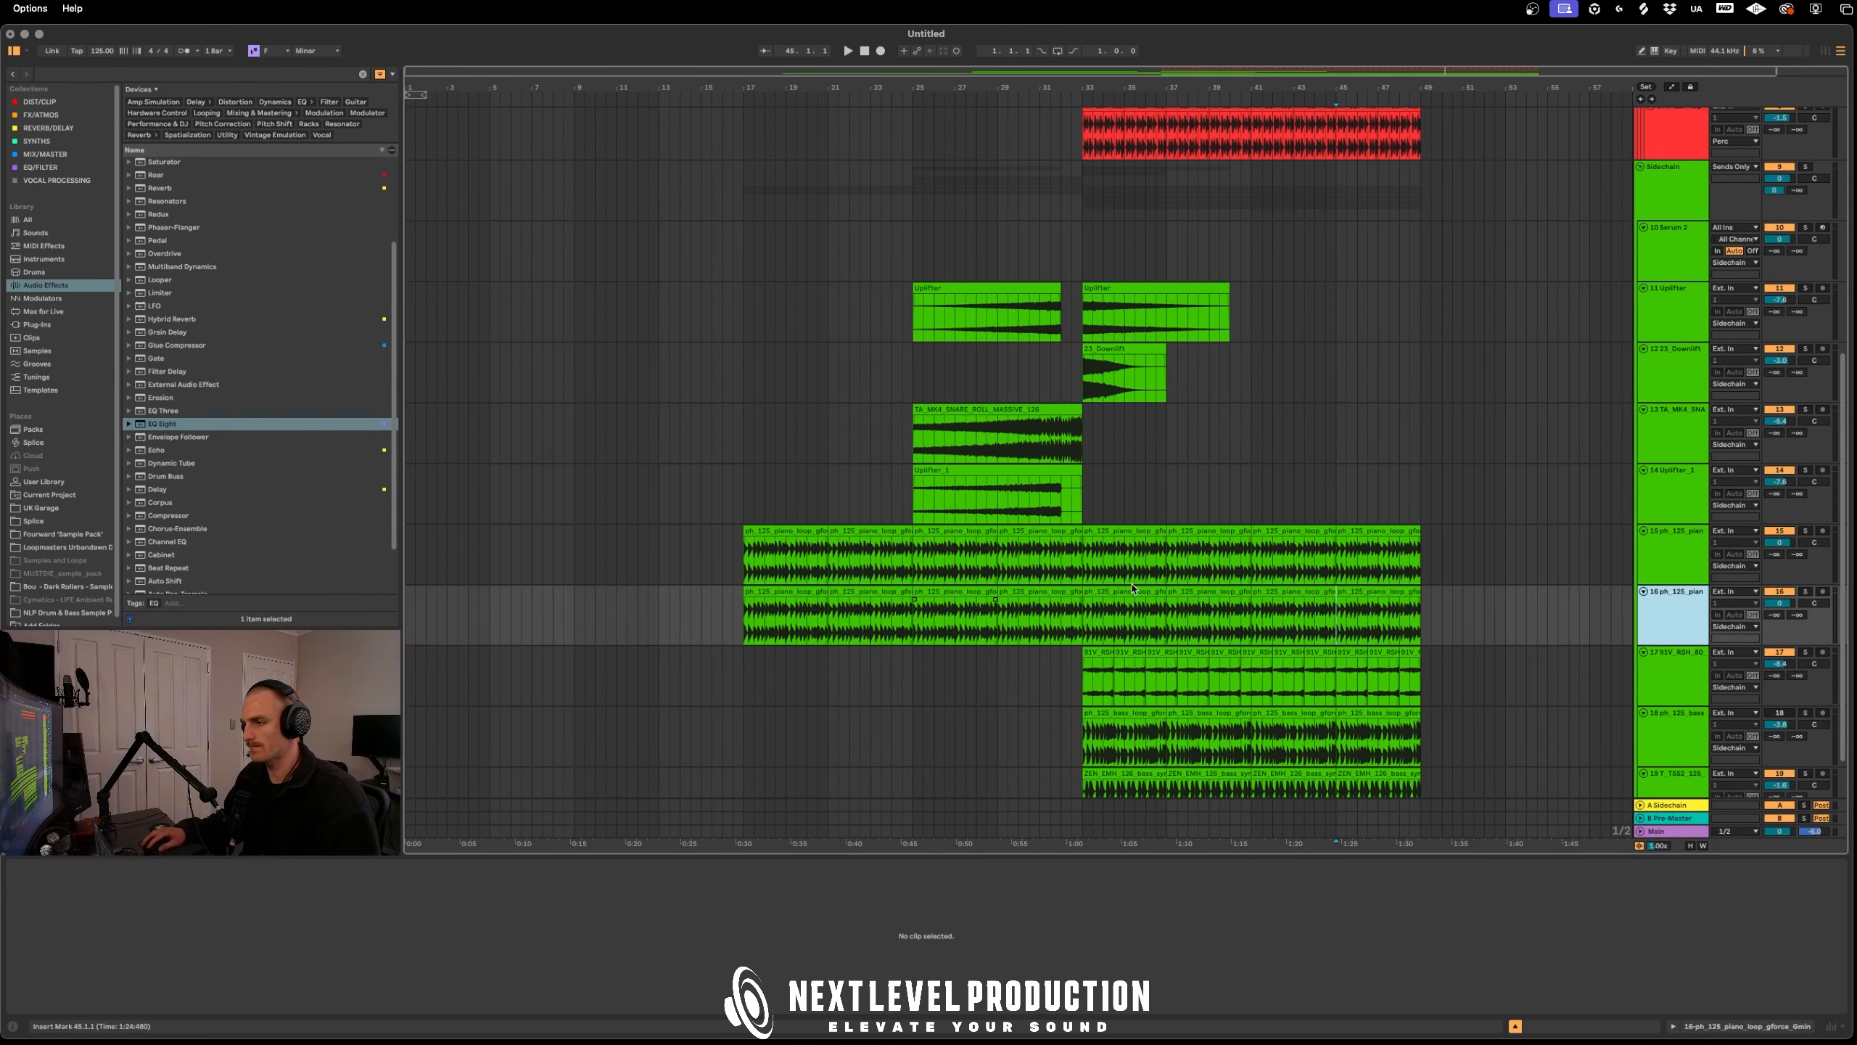
{"action": "left_click_drag", "start_coordinate": [745, 616], "coordinate": [1418, 628]}
{"action": "key", "text": "Delete"}
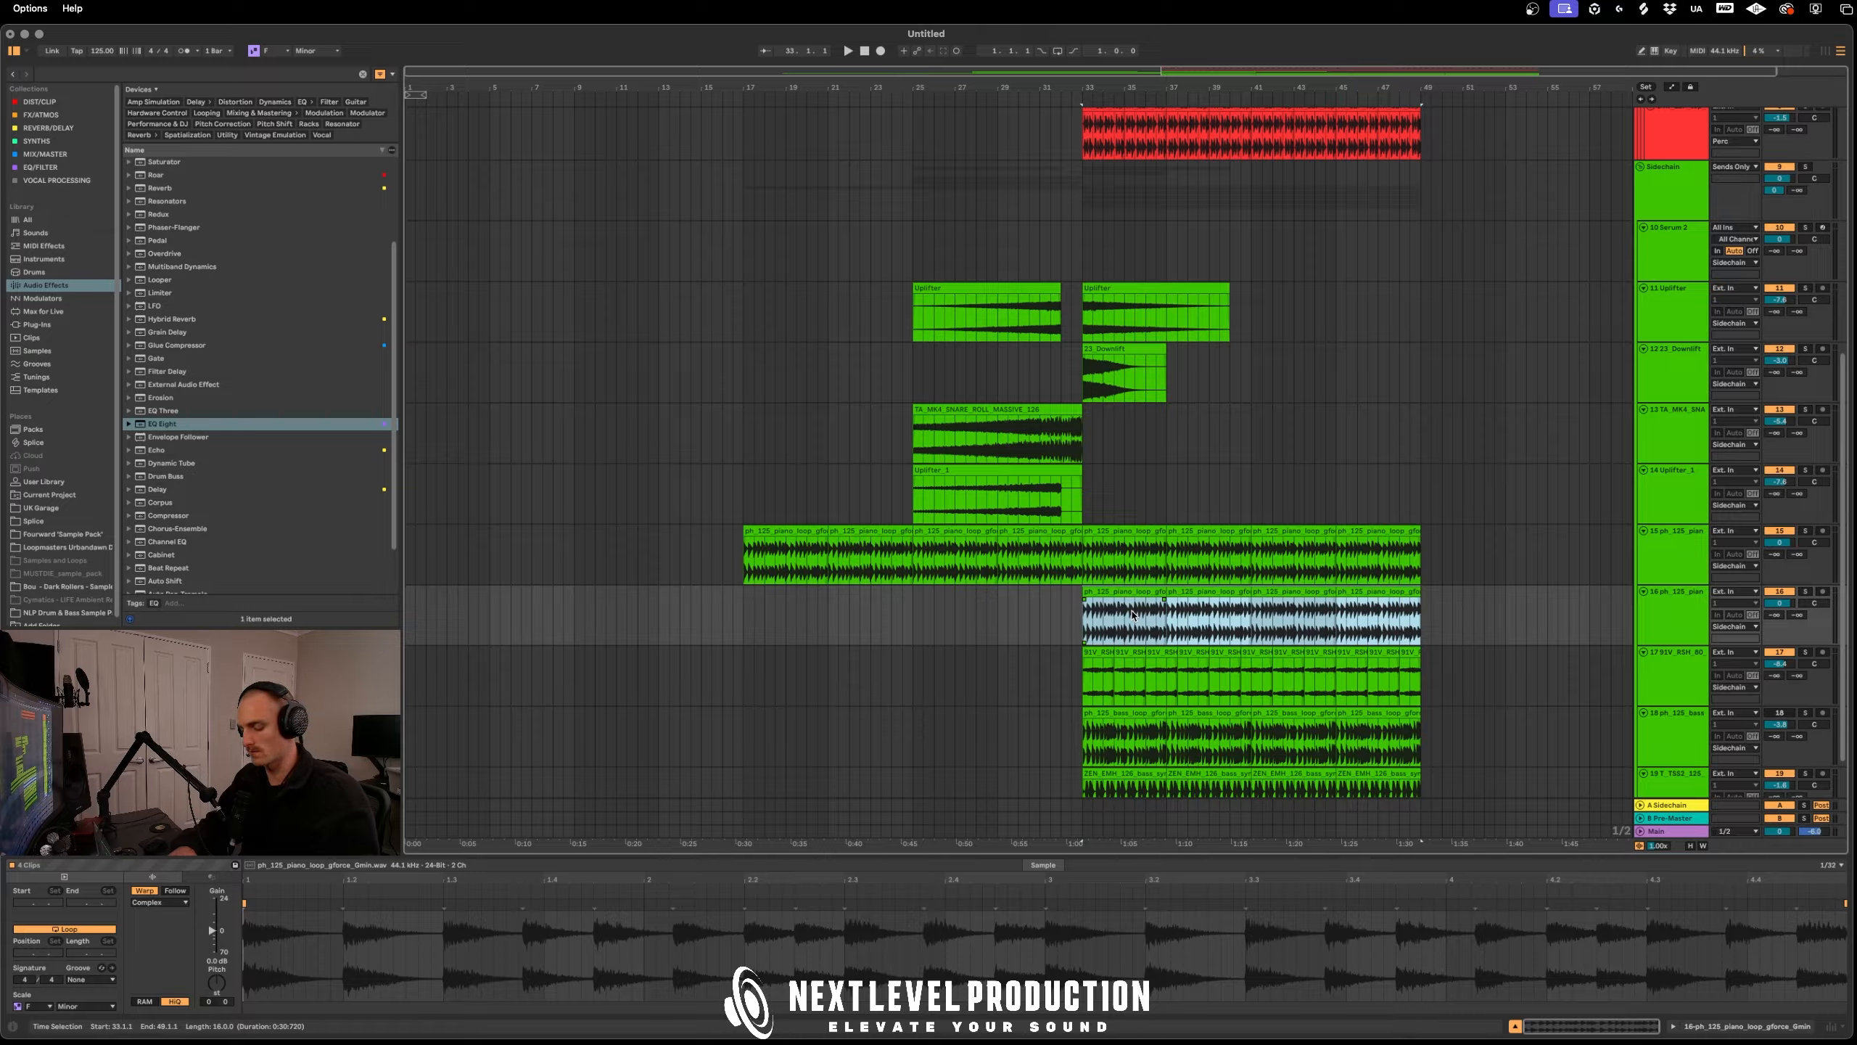
Consolidate the duplicated piano clips from bar 33 to bar 49 into one clip and transpose it up
{"action": "key", "text": "super+j"}
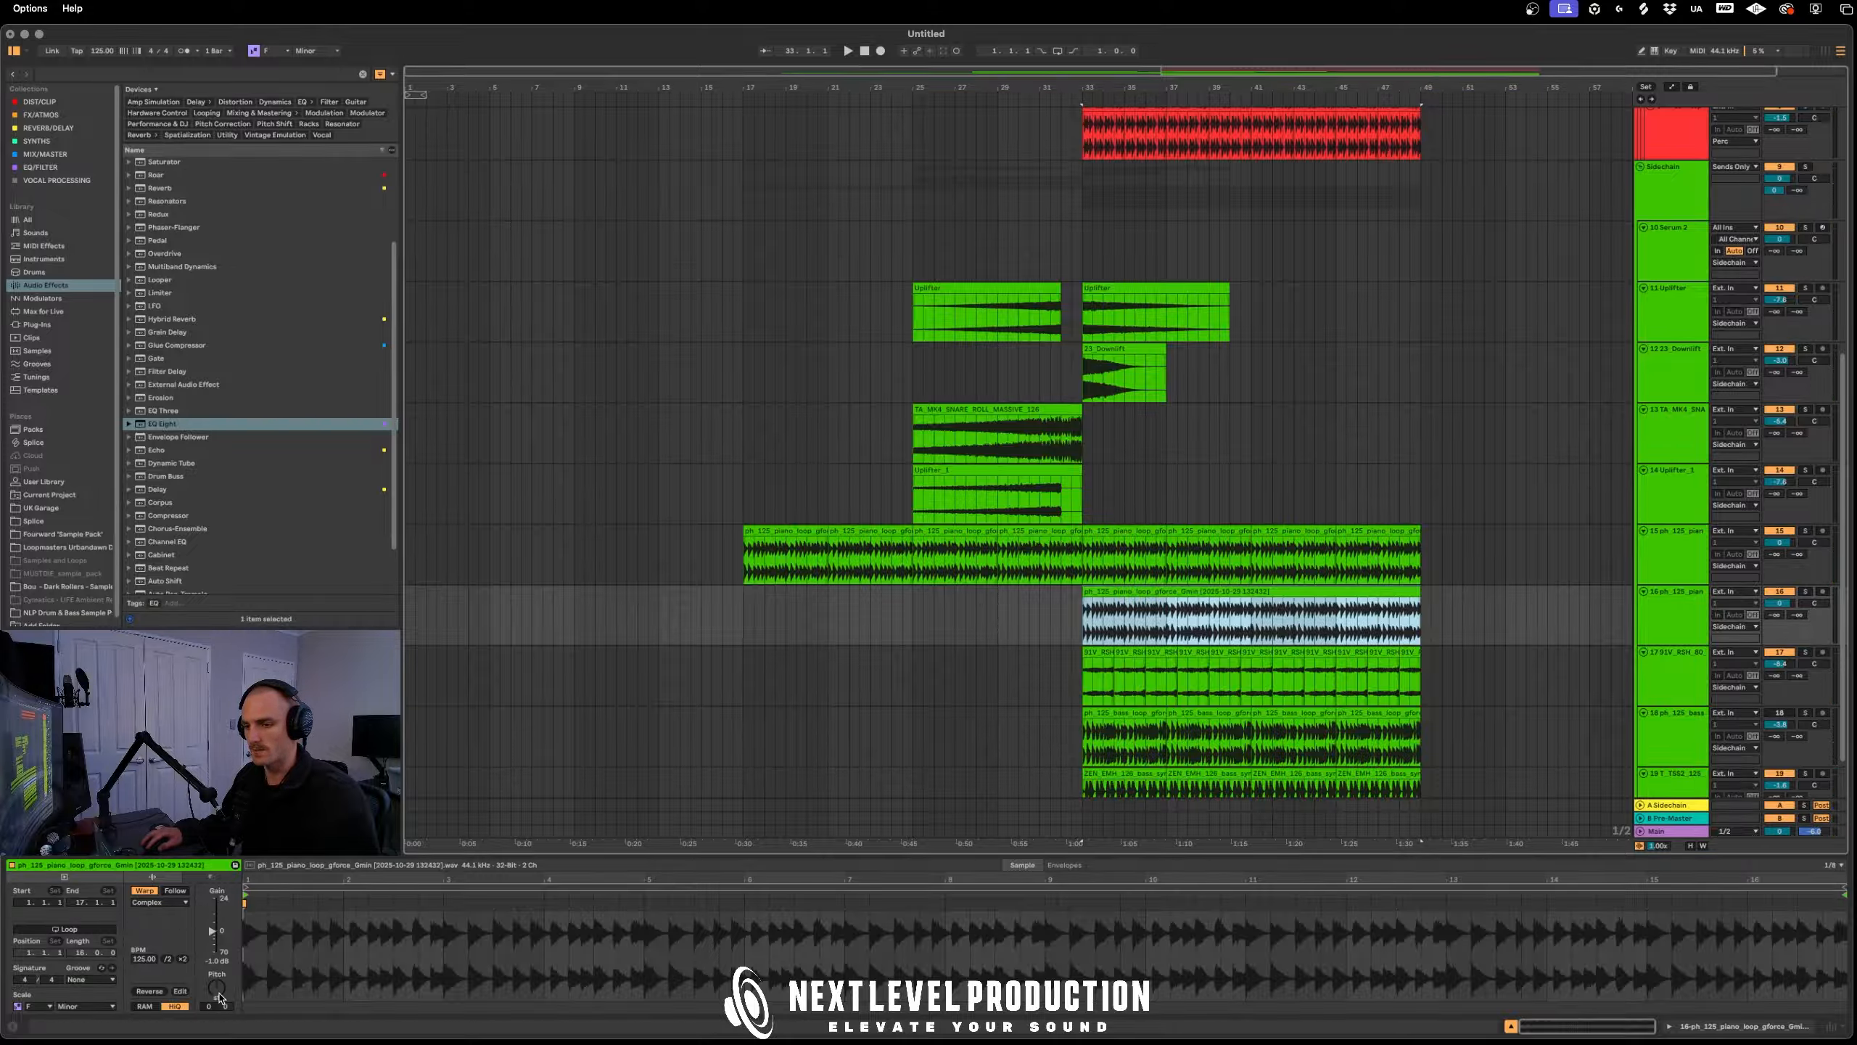
{"action": "left_click_drag", "start_coordinate": [216, 986], "coordinate": [217, 978]}
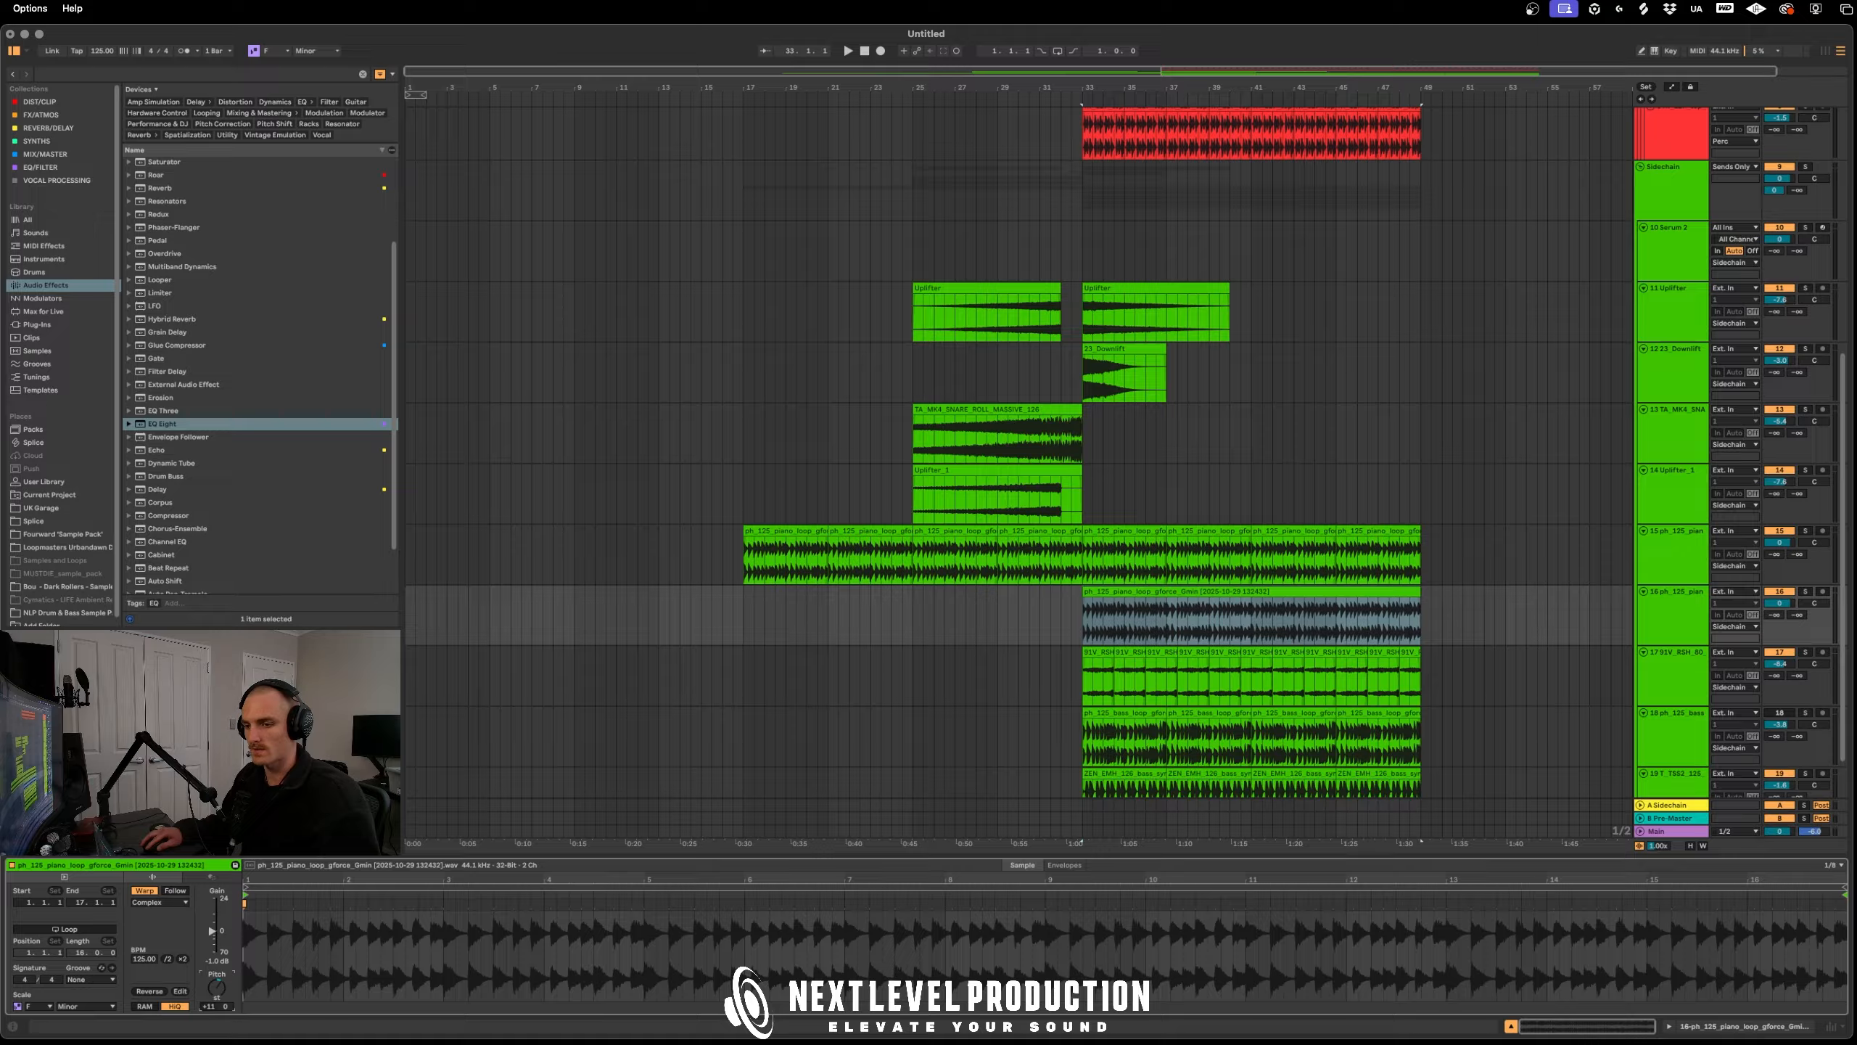
Lower the duplicated piano track's volume during playback and audition the arrangement from several points in the build-up
{"action": "key", "text": "space"}
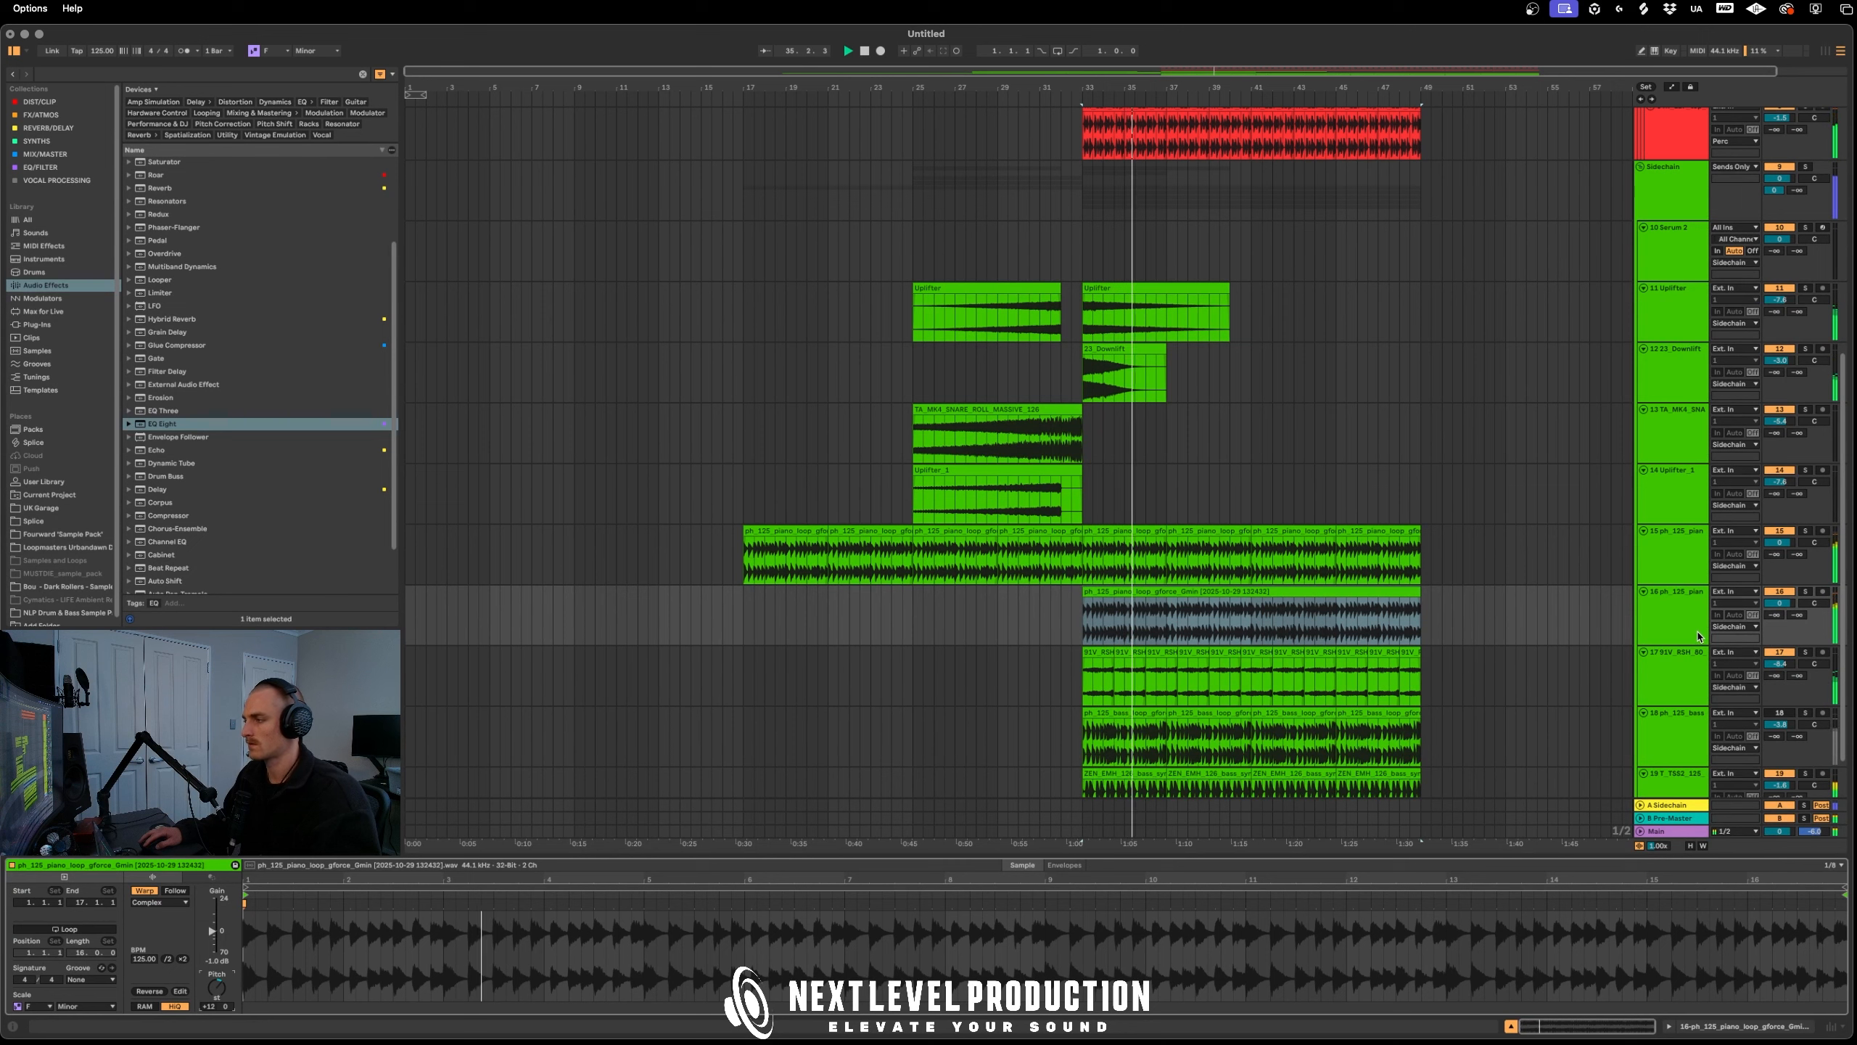
{"action": "left_click_drag", "start_coordinate": [1779, 602], "coordinate": [1780, 609]}
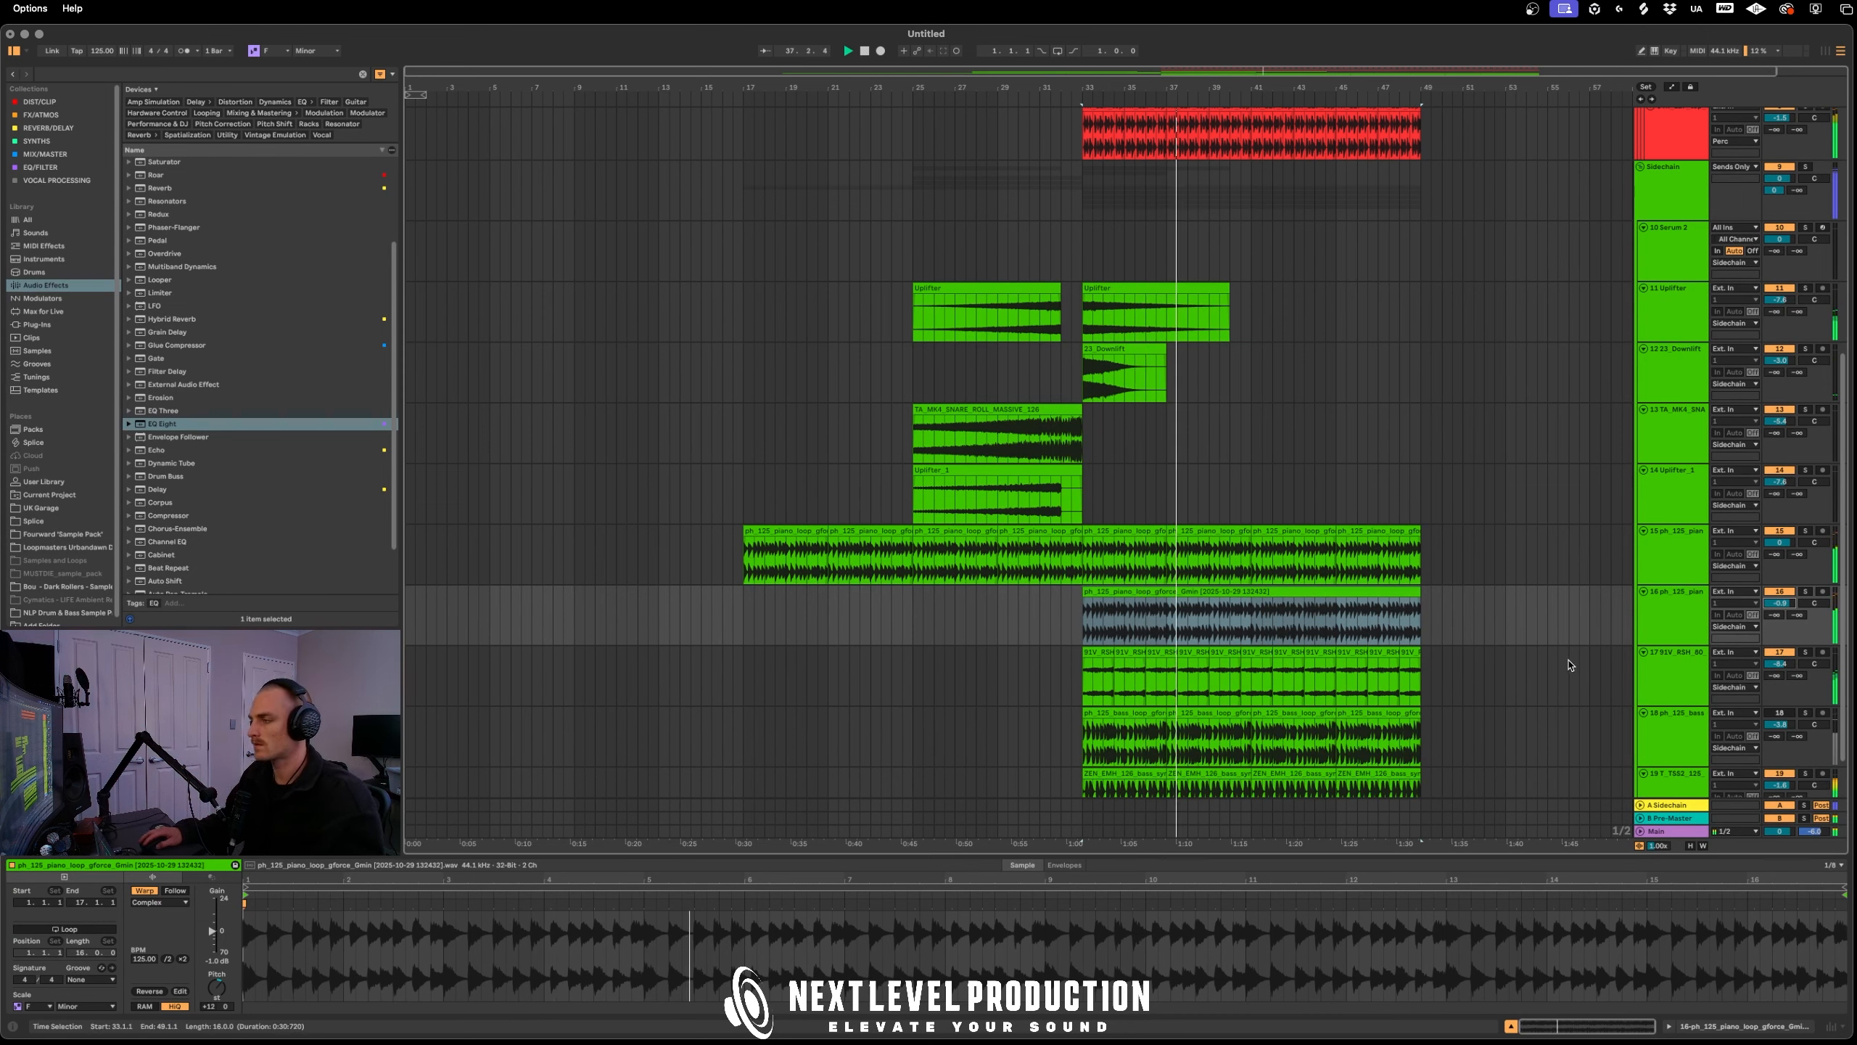
{"action": "left_click", "coordinate": [1518, 616]}
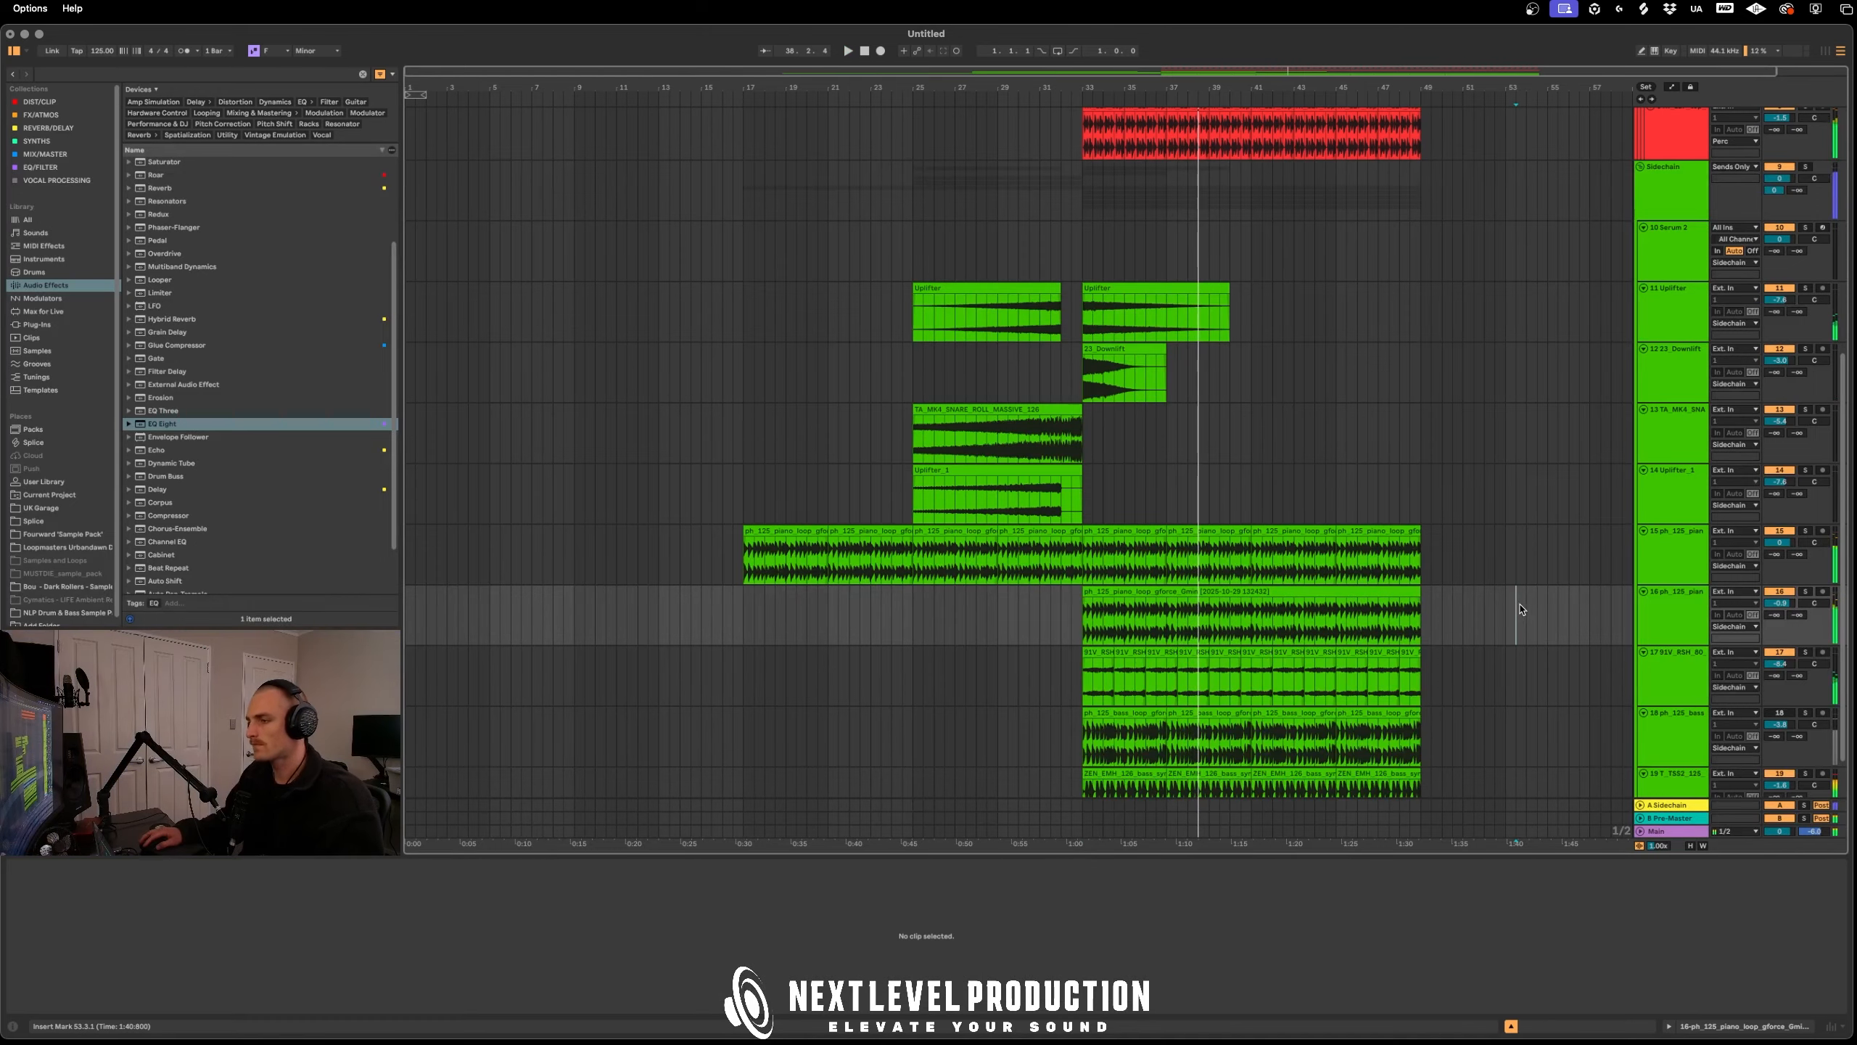
{"action": "left_click", "coordinate": [1039, 616]}
{"action": "key", "text": "space"}
{"action": "key", "text": "space"}
{"action": "left_click", "coordinate": [958, 606]}
{"action": "key", "text": "space"}
{"action": "key", "text": "space"}
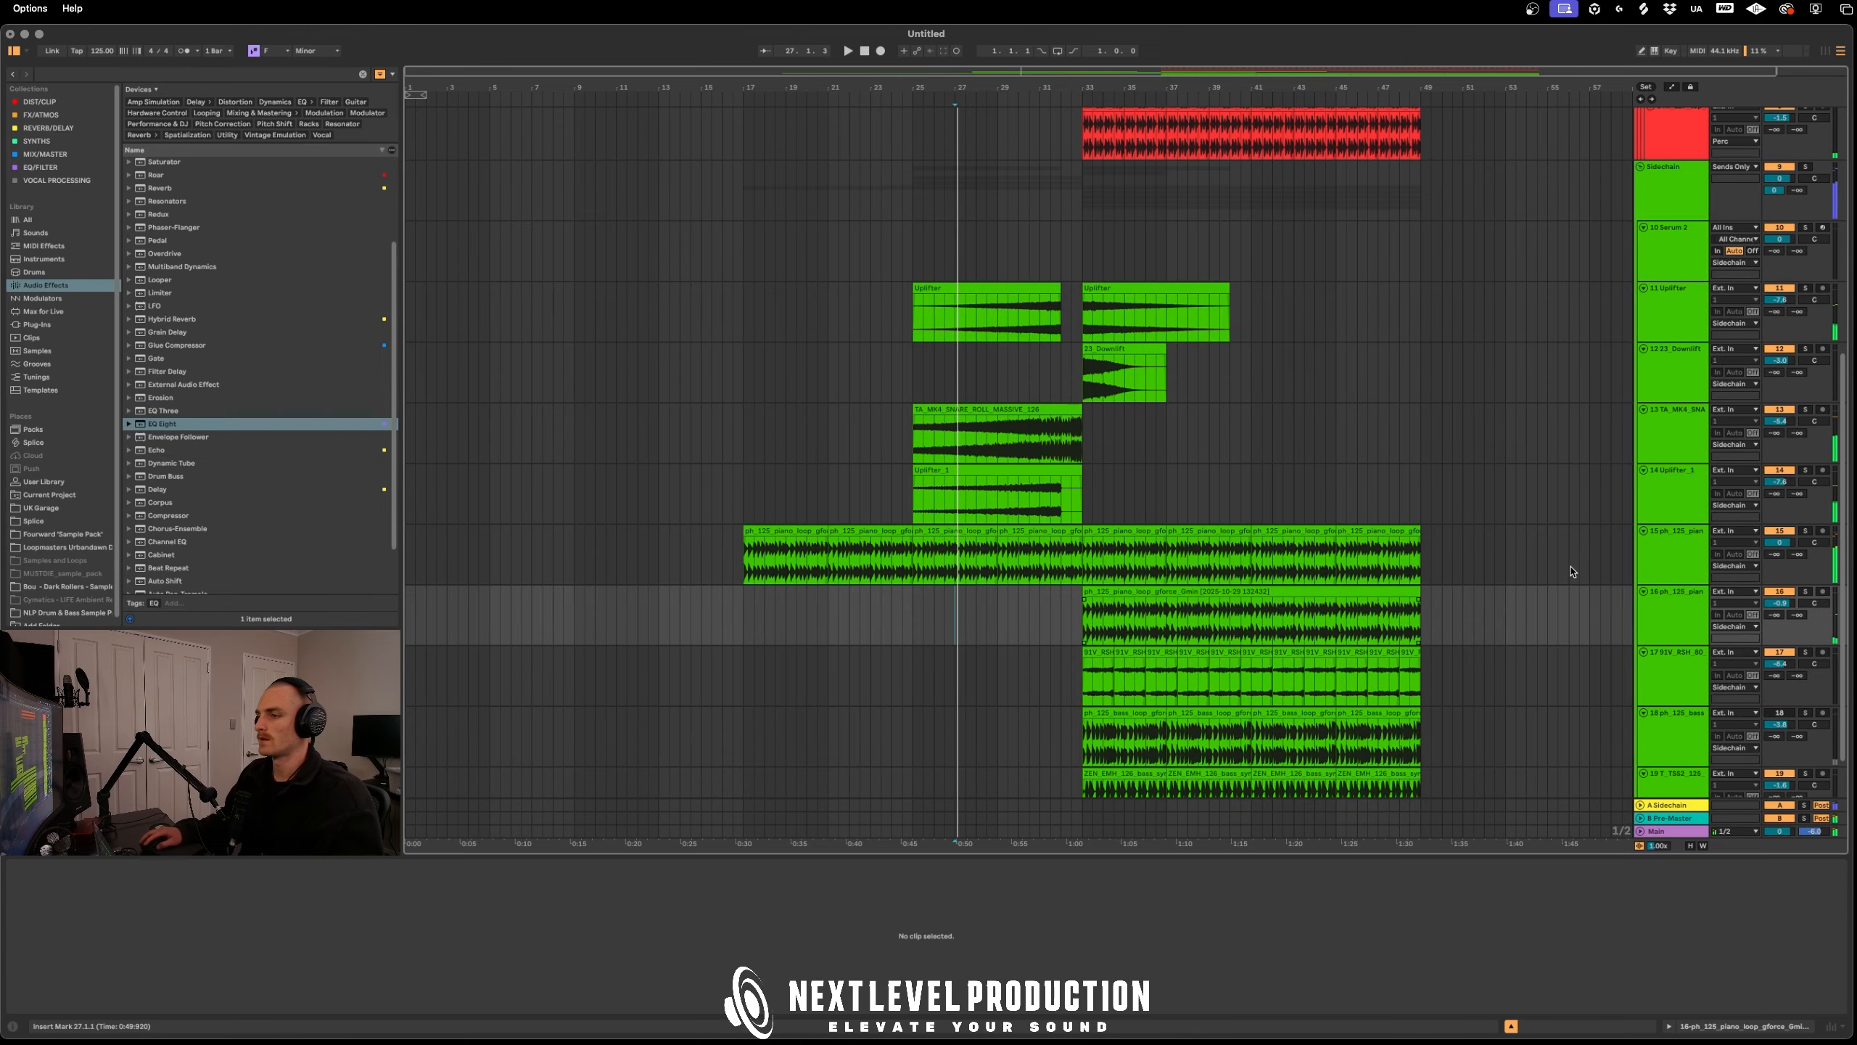
Find the Auto Filter effect in the browser and add it to the original piano loop track
{"action": "double_click", "coordinate": [1672, 559]}
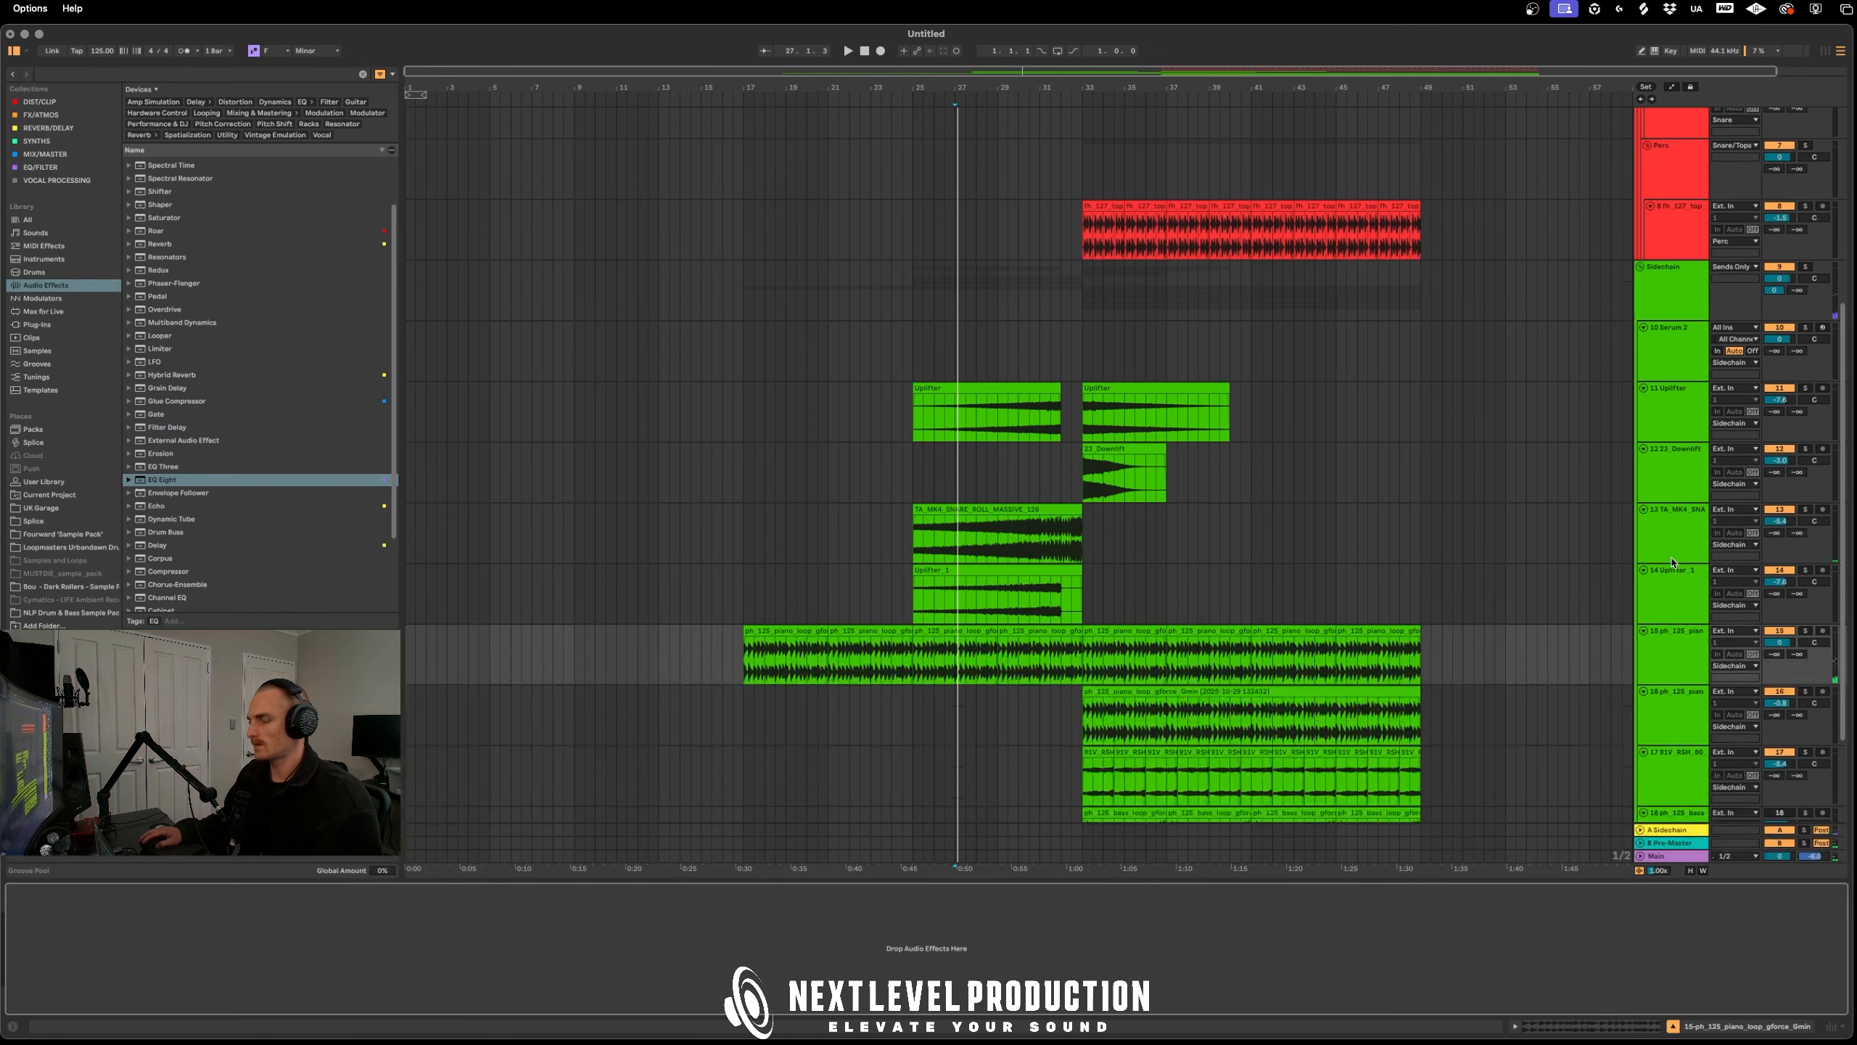
{"action": "left_click", "coordinate": [1672, 641]}
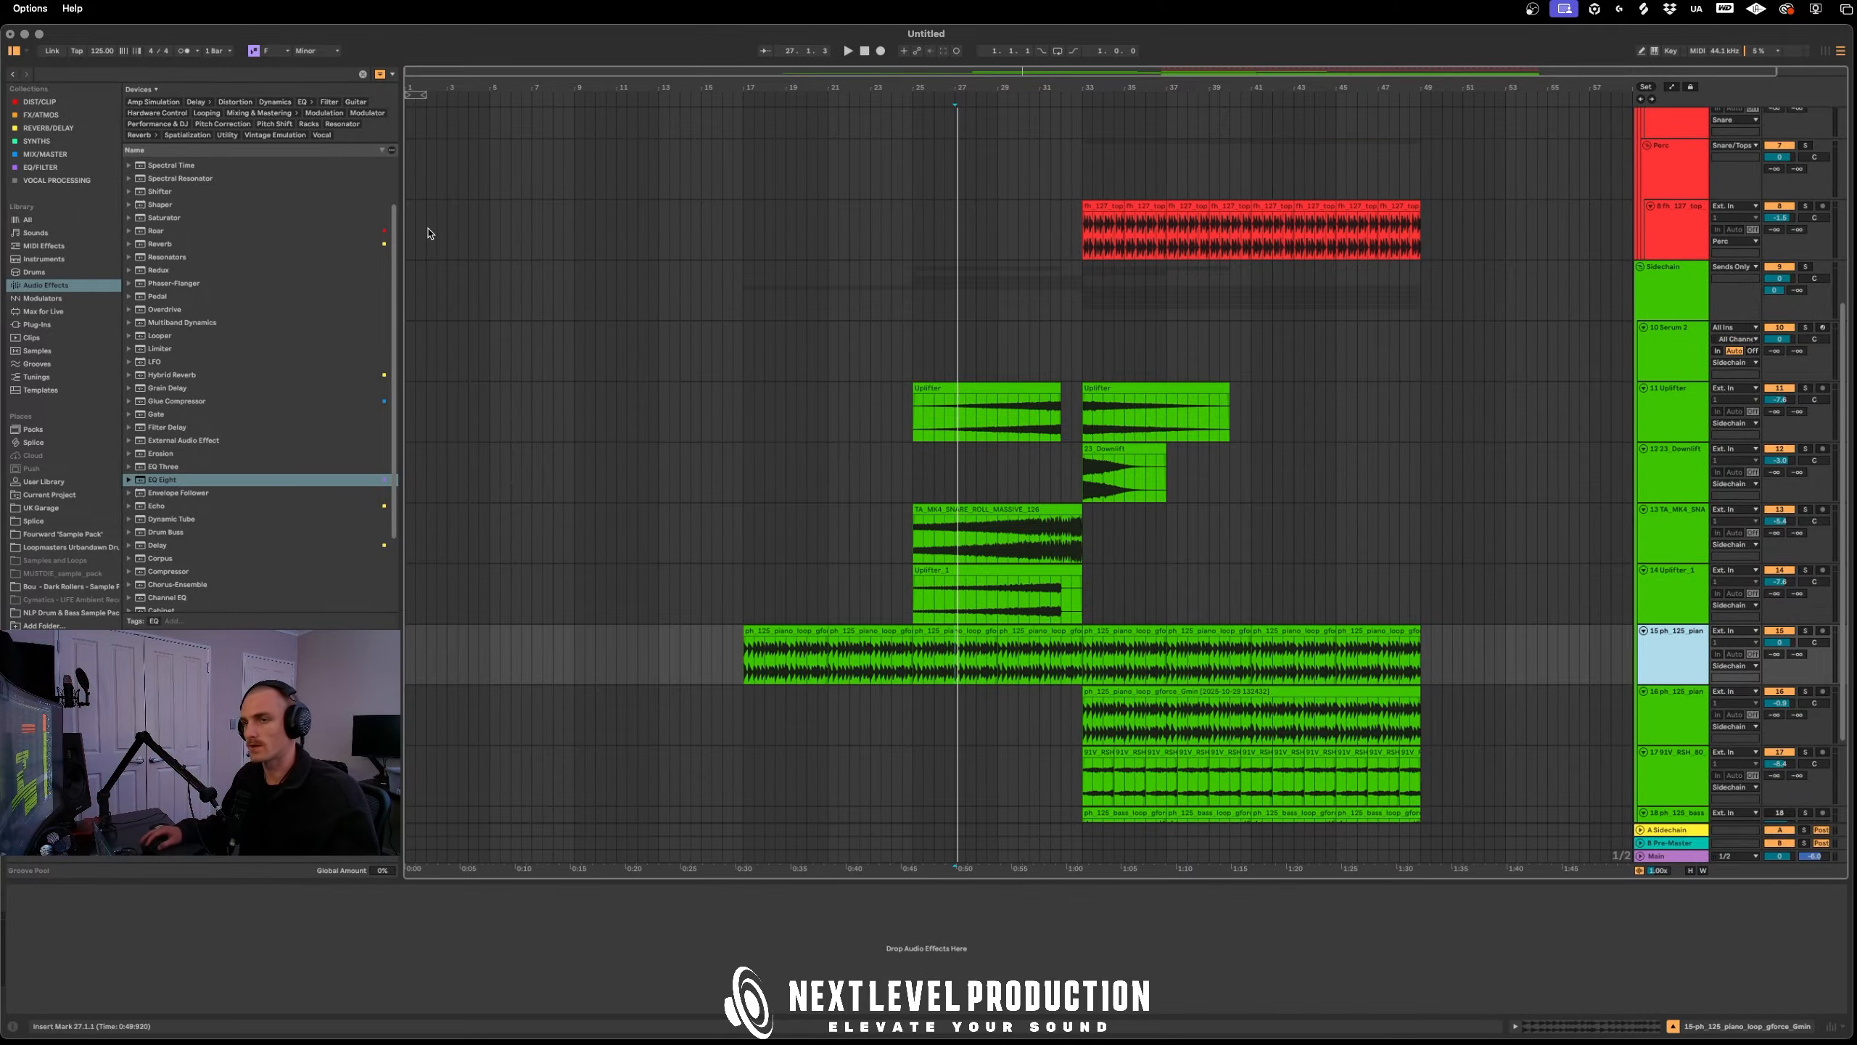
{"action": "left_click", "coordinate": [132, 75]}
{"action": "type", "text": "auto"}
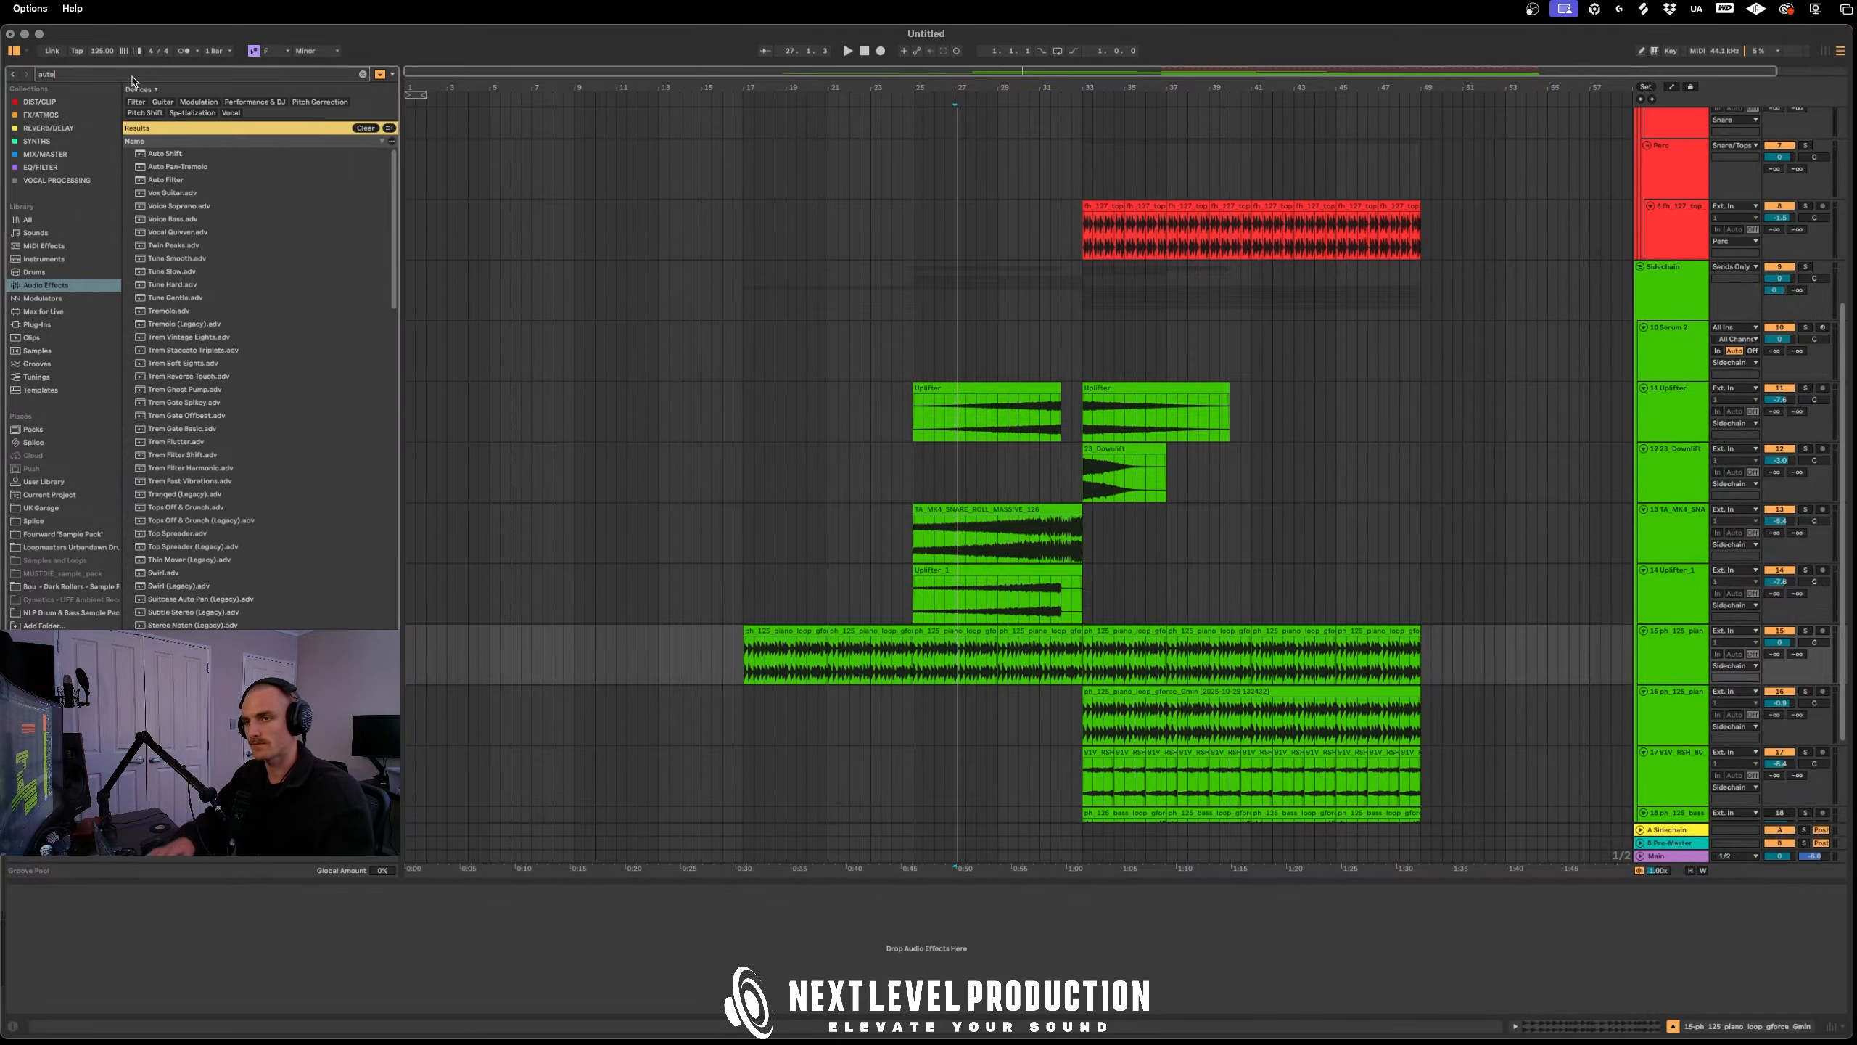
{"action": "left_click_drag", "start_coordinate": [189, 178], "coordinate": [977, 598]}
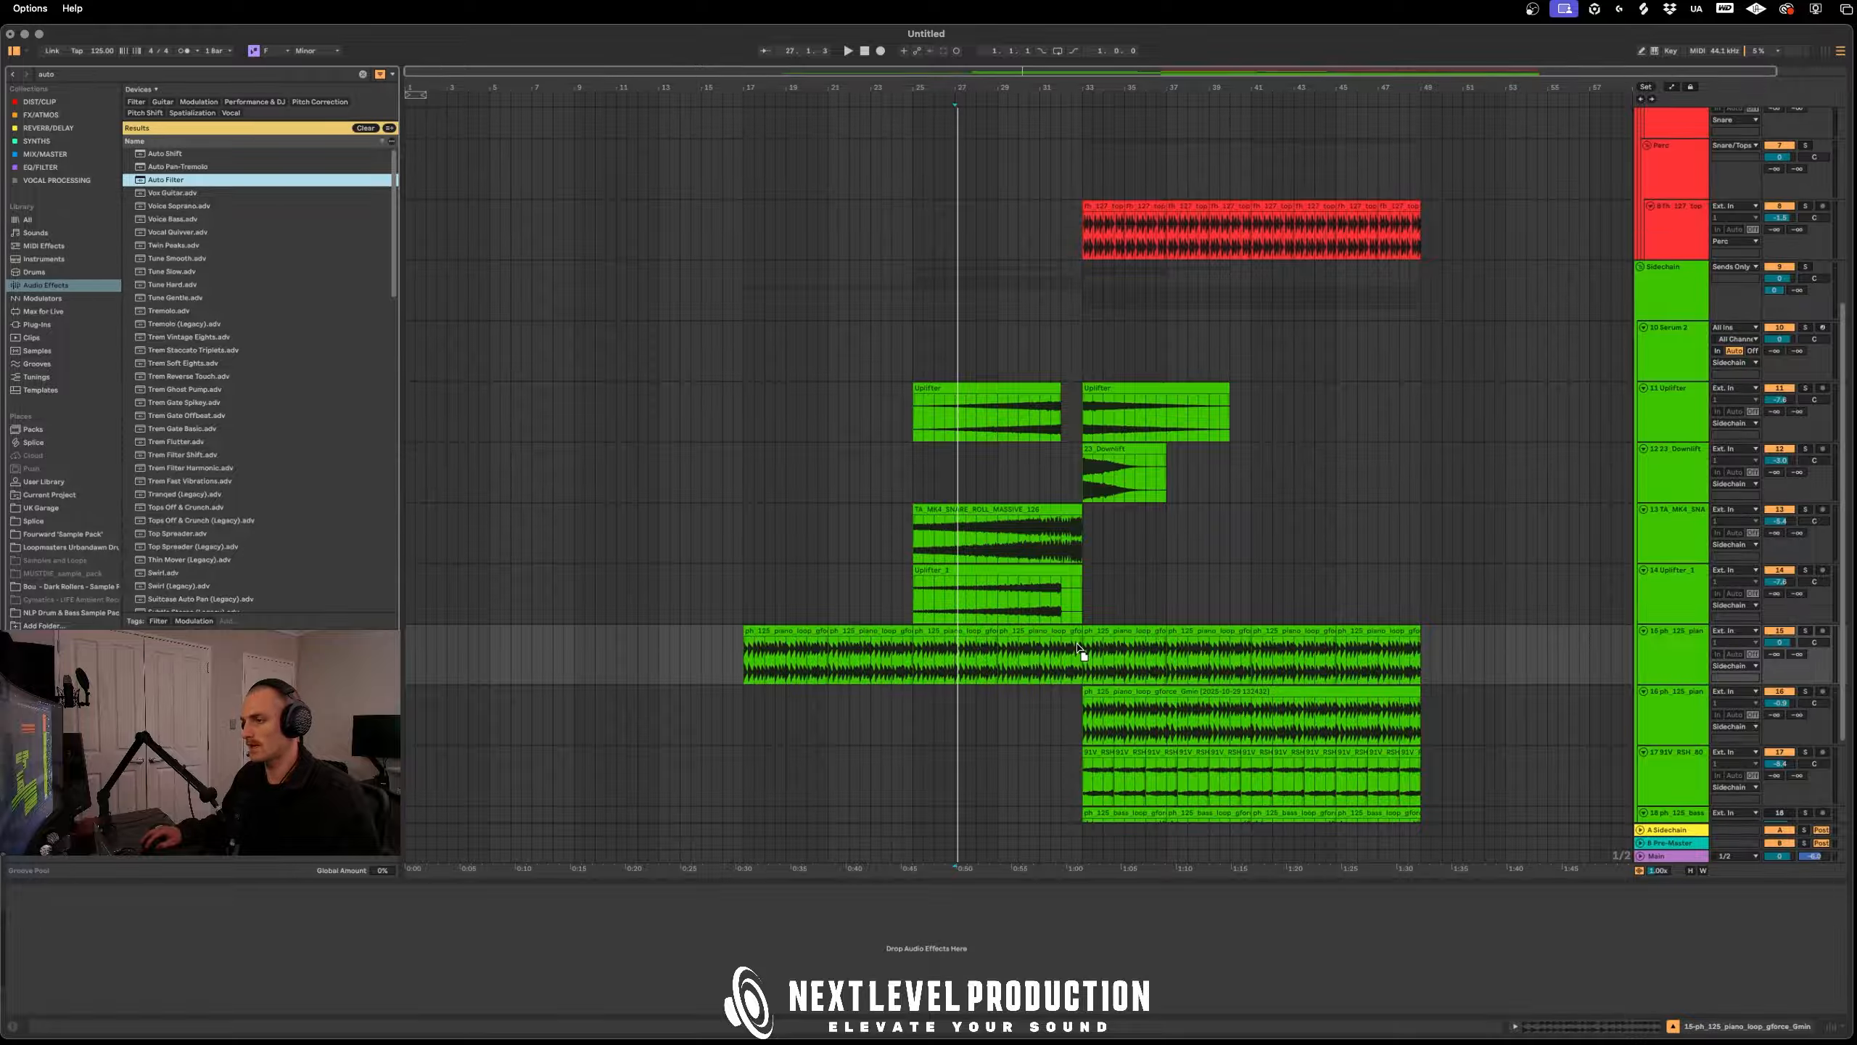
{"action": "left_click_drag", "start_coordinate": [1090, 659], "coordinate": [1083, 653]}
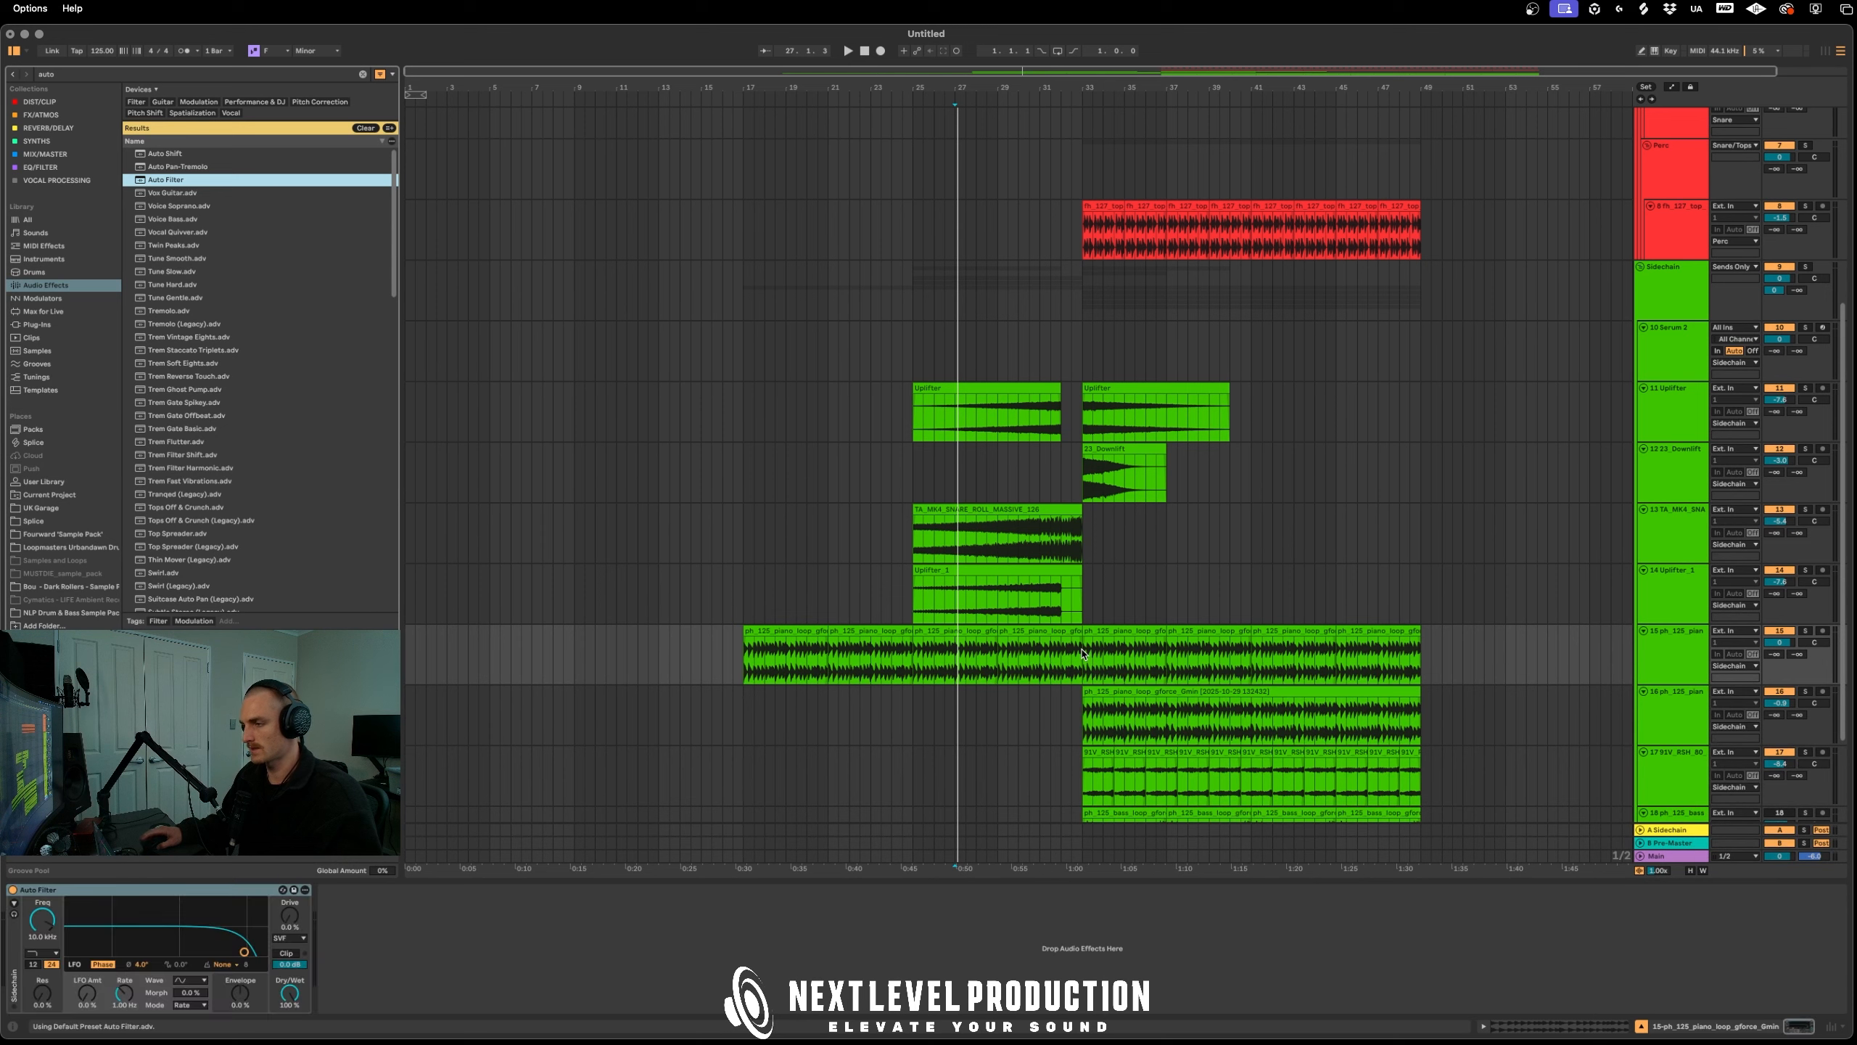
Switch the piano's Auto Filter to high-pass, show the automation lanes and set its frequency to about 178 Hz
{"action": "left_click_drag", "start_coordinate": [65, 926], "coordinate": [65, 878]}
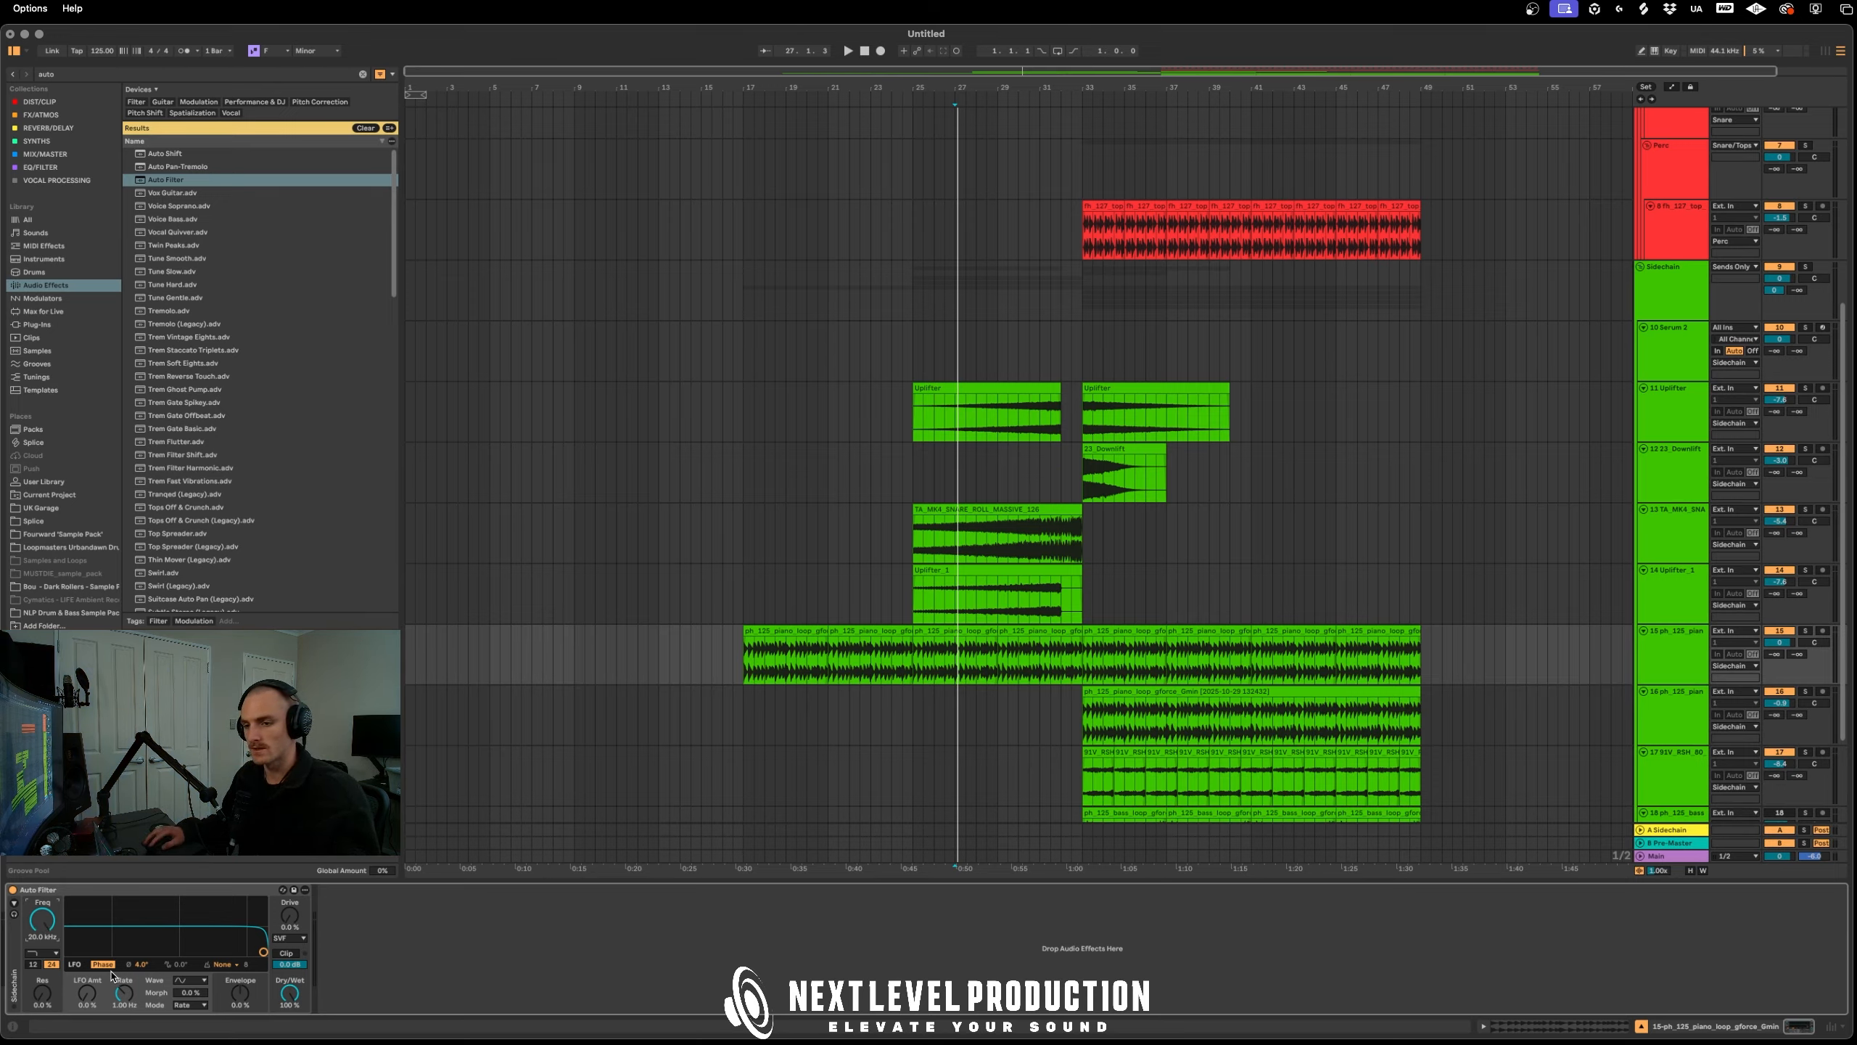
{"action": "left_click", "coordinate": [51, 952]}
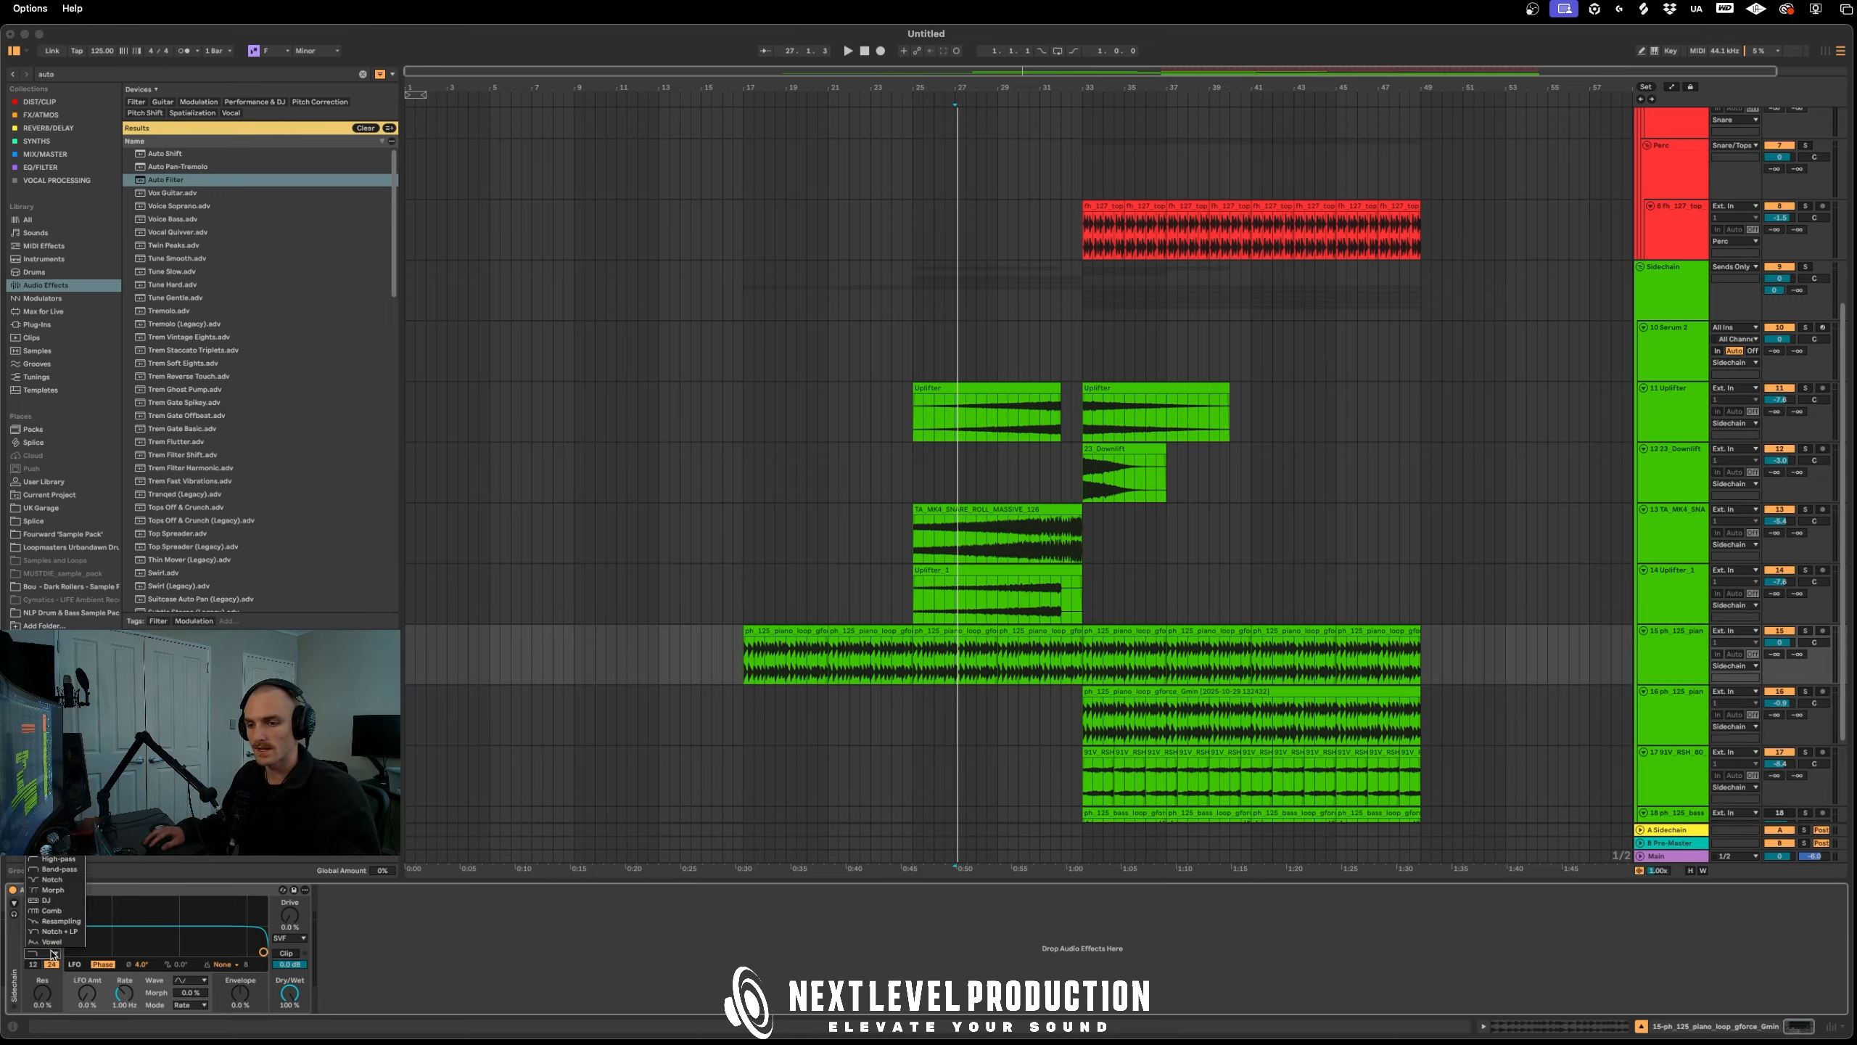
{"action": "left_click", "coordinate": [60, 860]}
{"action": "left_click_drag", "start_coordinate": [42, 924], "coordinate": [41, 1011]}
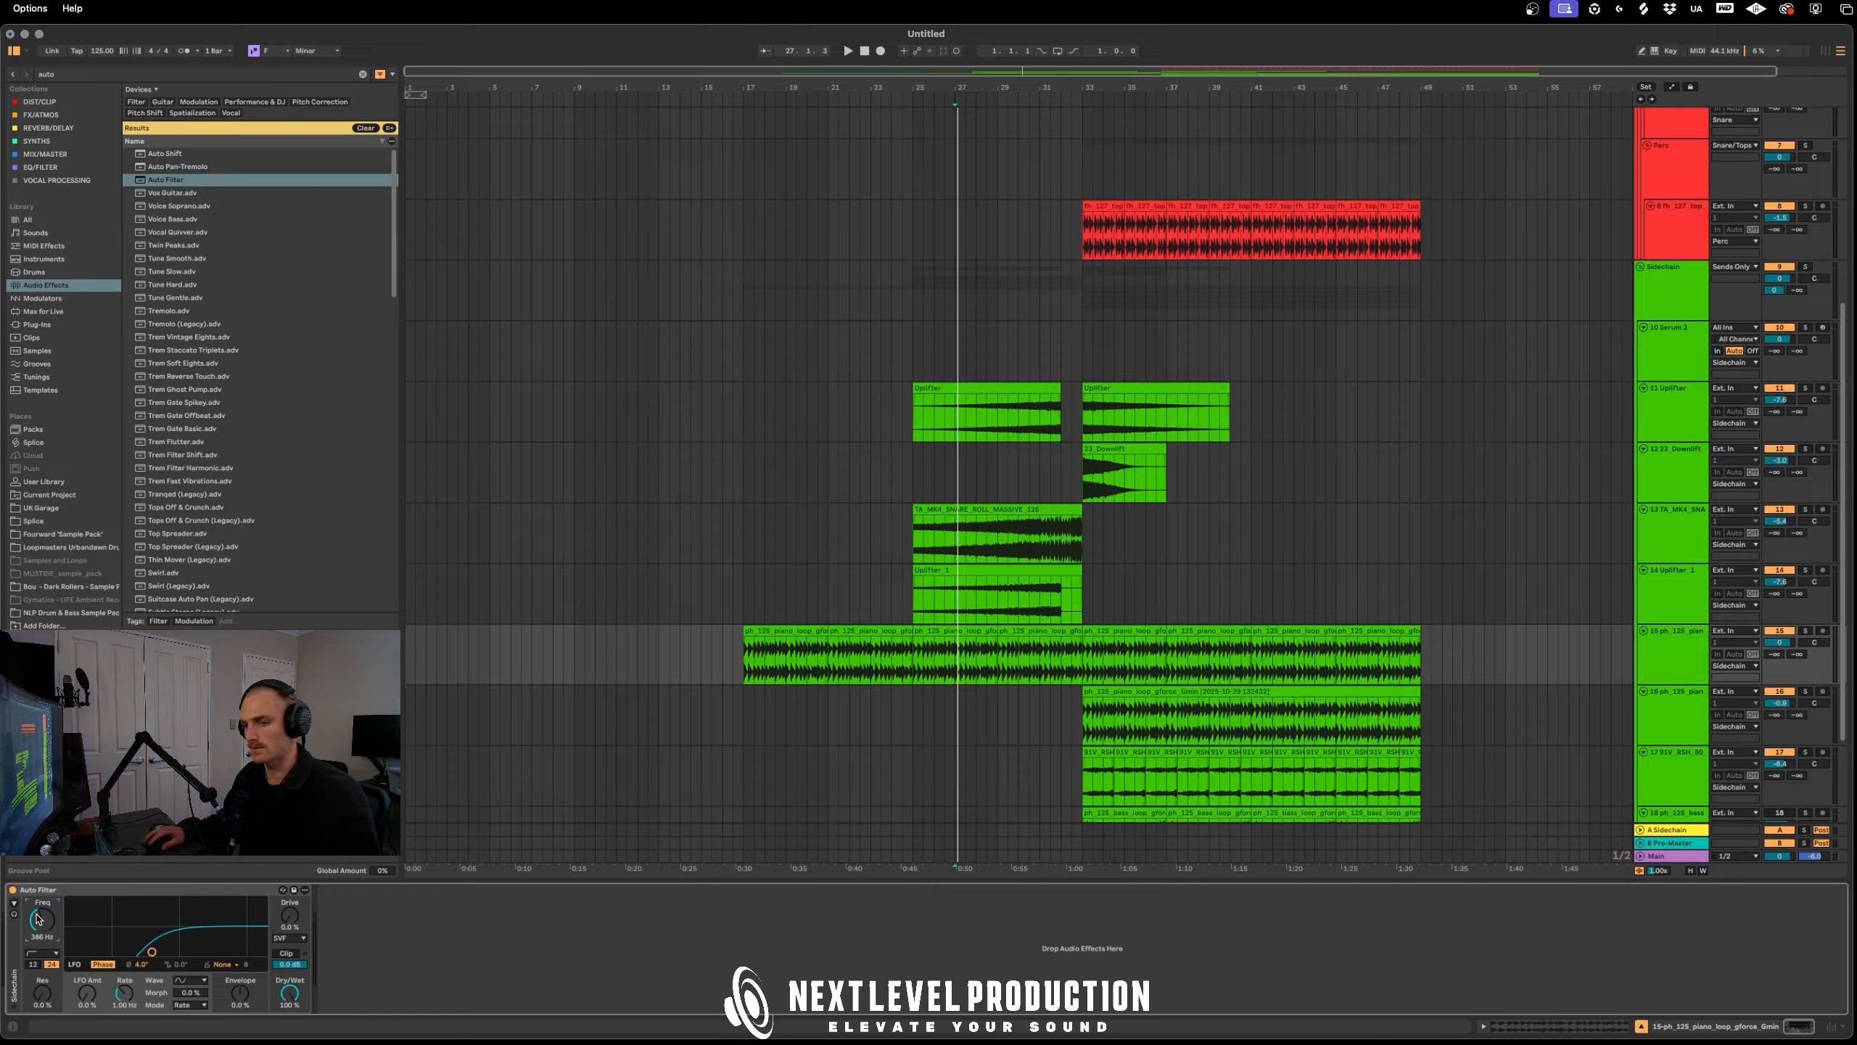
{"action": "key", "text": "a"}
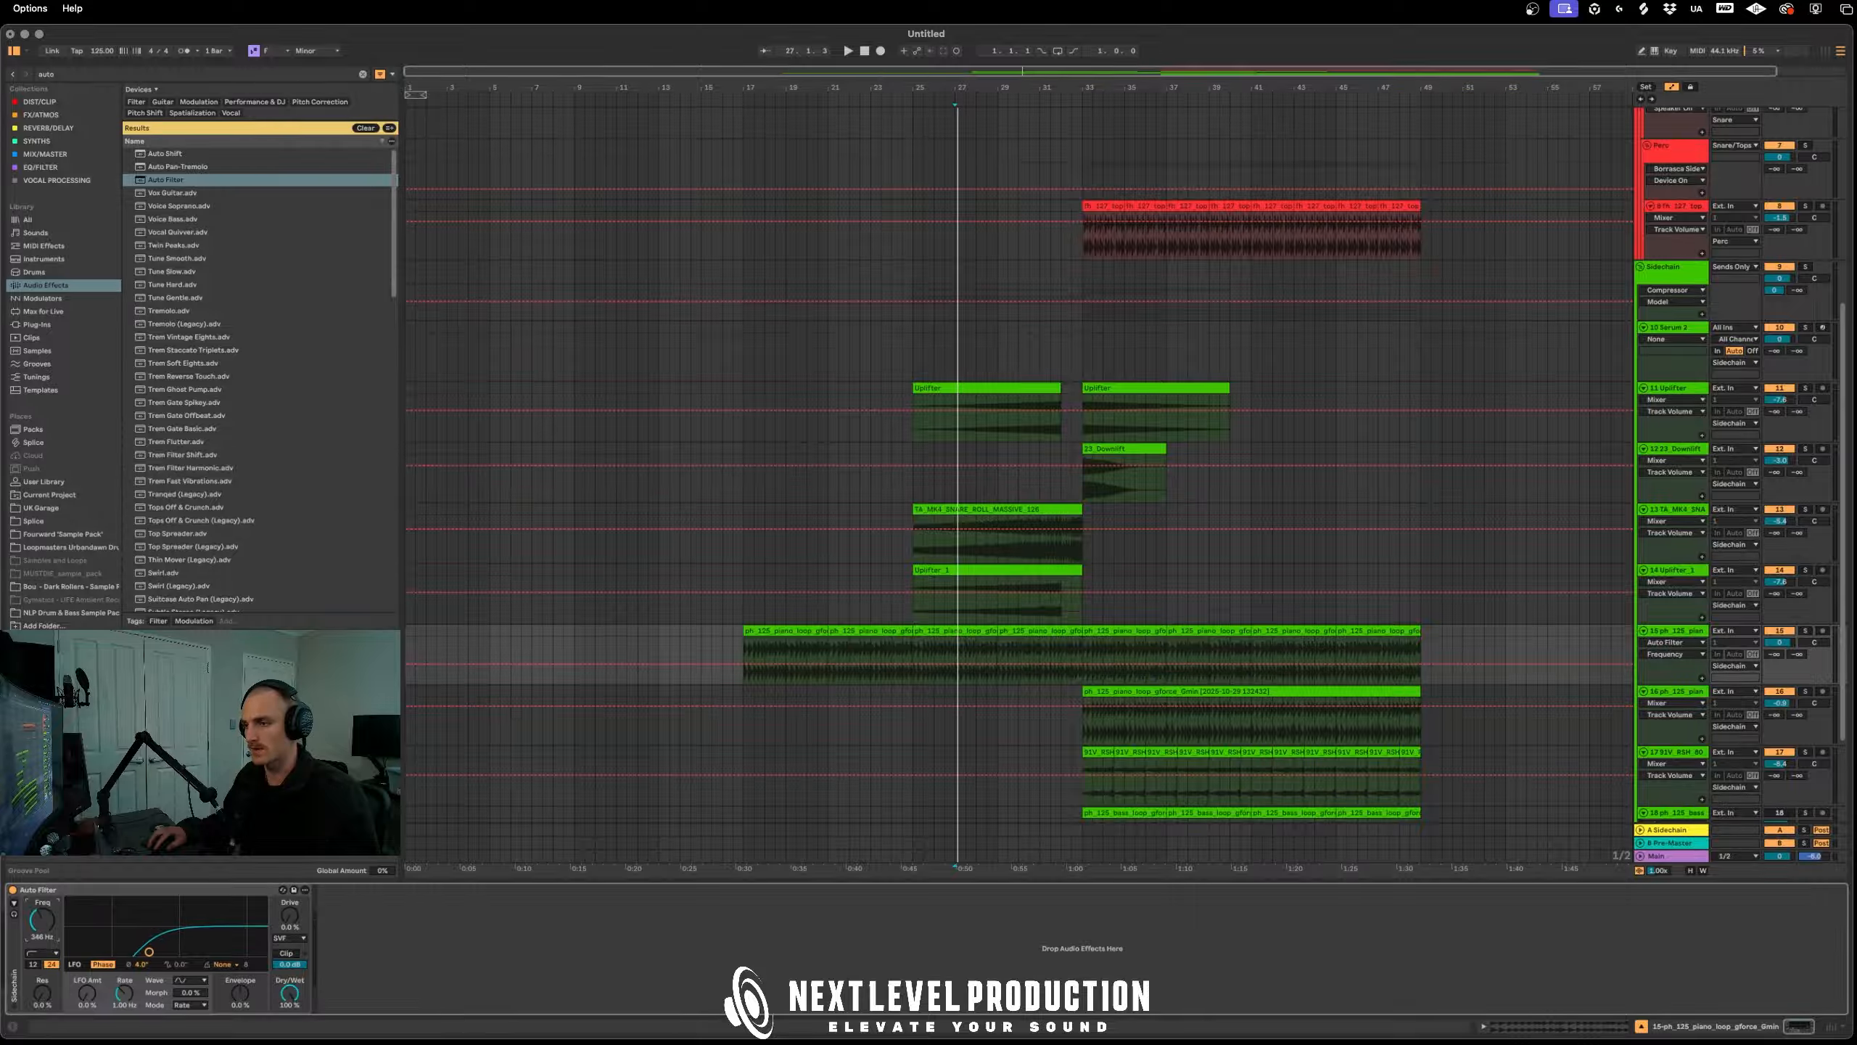
{"action": "left_click_drag", "start_coordinate": [41, 920], "coordinate": [41, 938]}
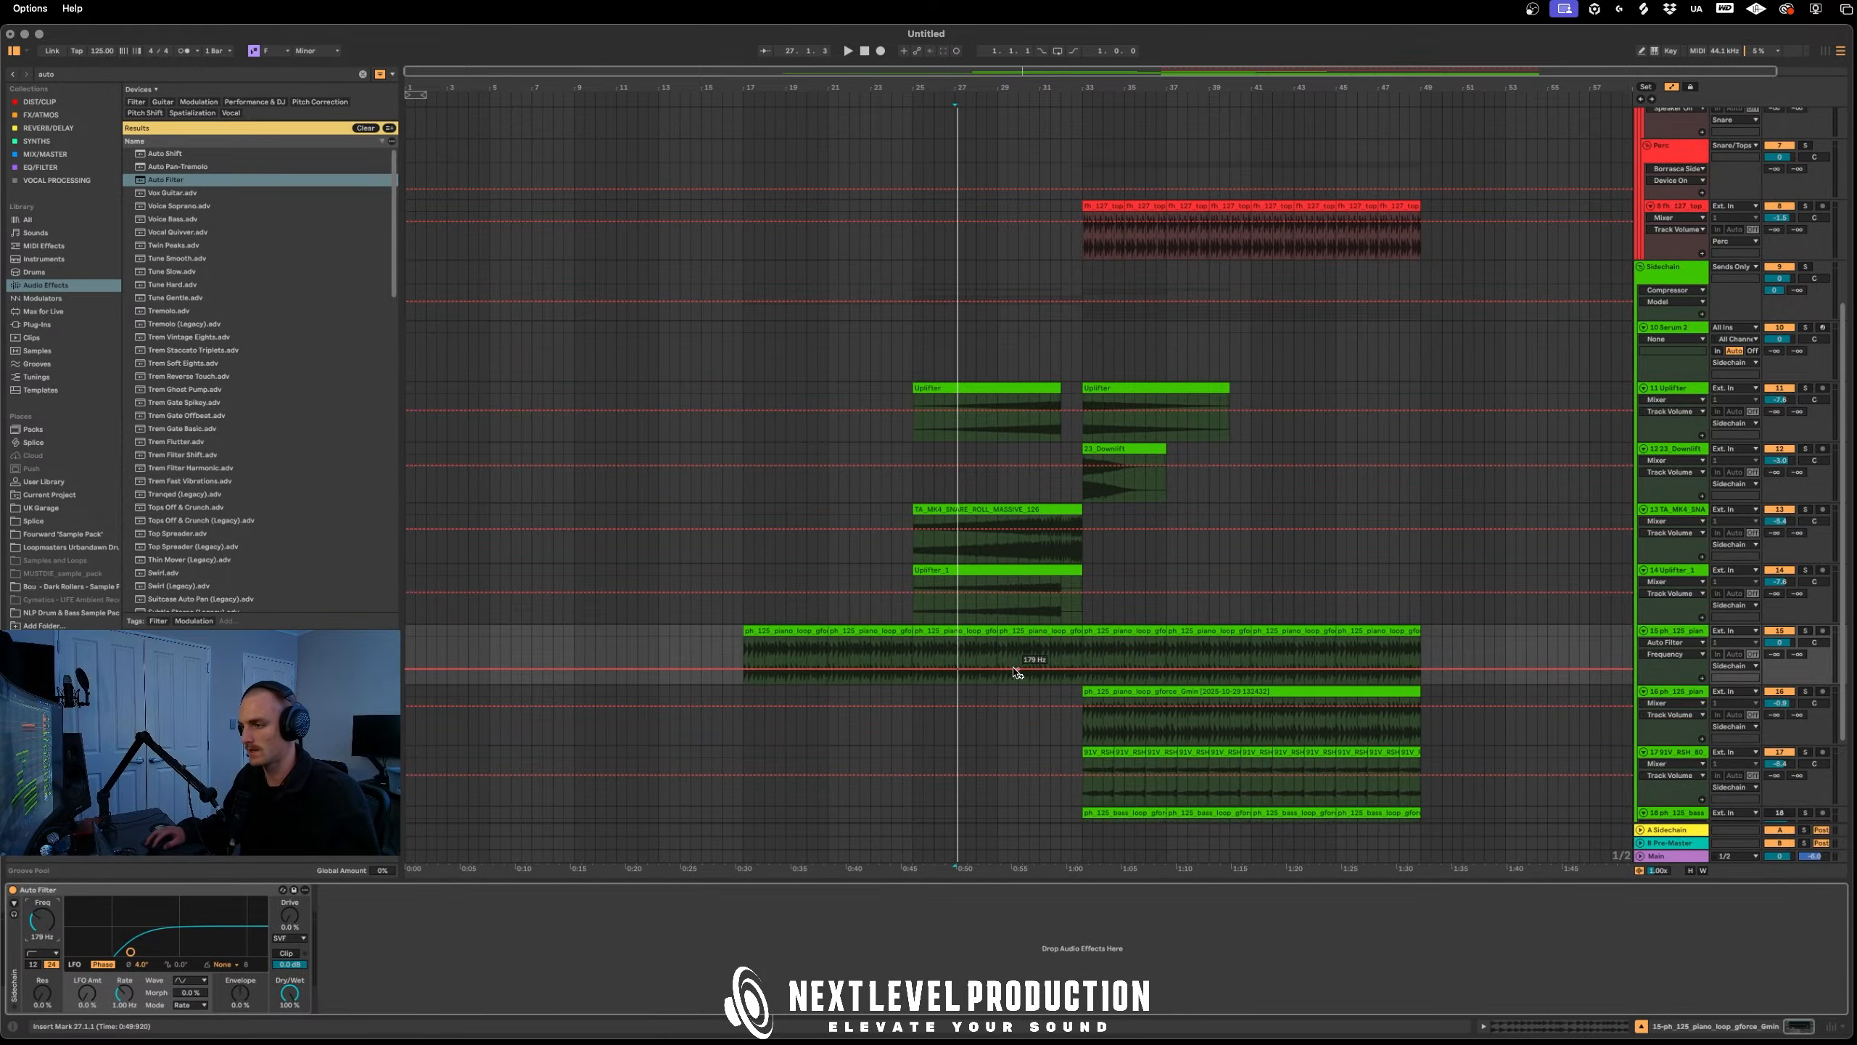
Solo the piano track, add a filter frequency breakpoint at bar 33 and lower it to 70.8 Hz during playback
{"action": "left_click_drag", "start_coordinate": [1082, 669], "coordinate": [1082, 670]}
{"action": "key", "text": "s"}
{"action": "key", "text": "space"}
{"action": "key", "text": "space"}
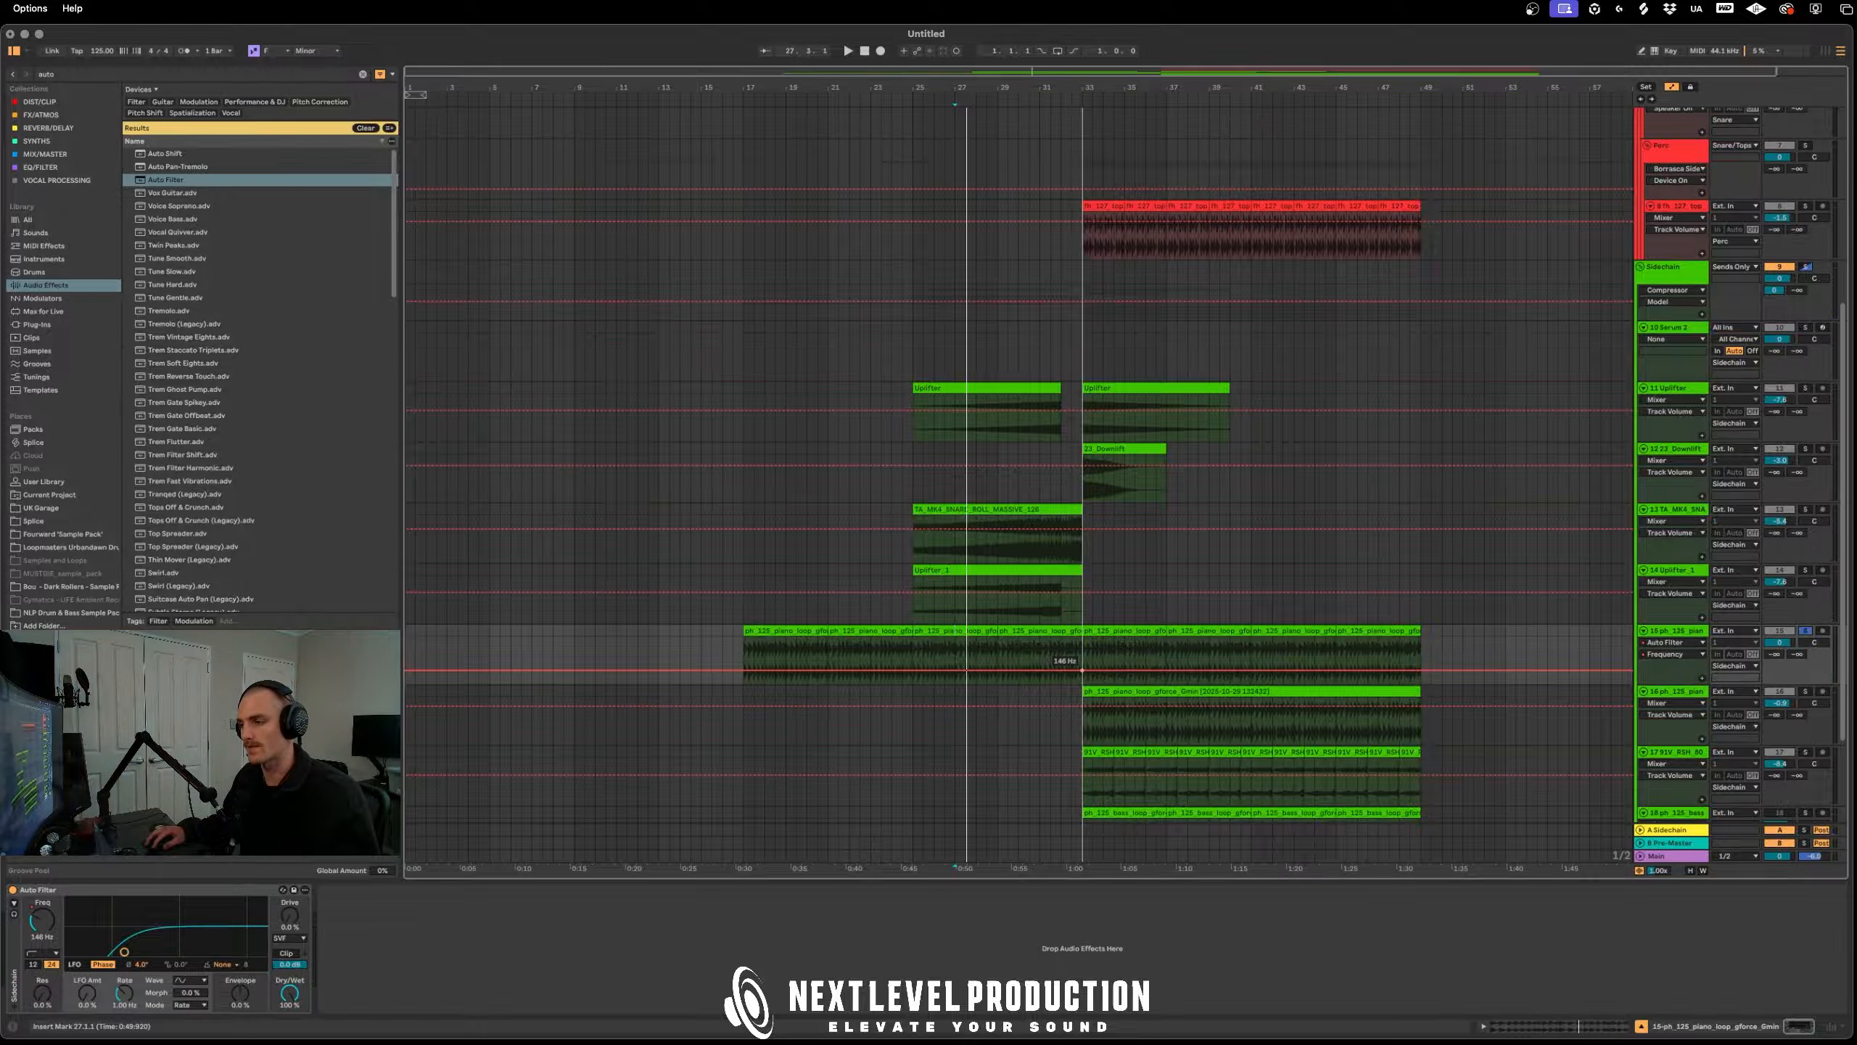
{"action": "key", "text": "space"}
{"action": "left_click_drag", "start_coordinate": [1083, 670], "coordinate": [1082, 674]}
{"action": "key", "text": "space"}
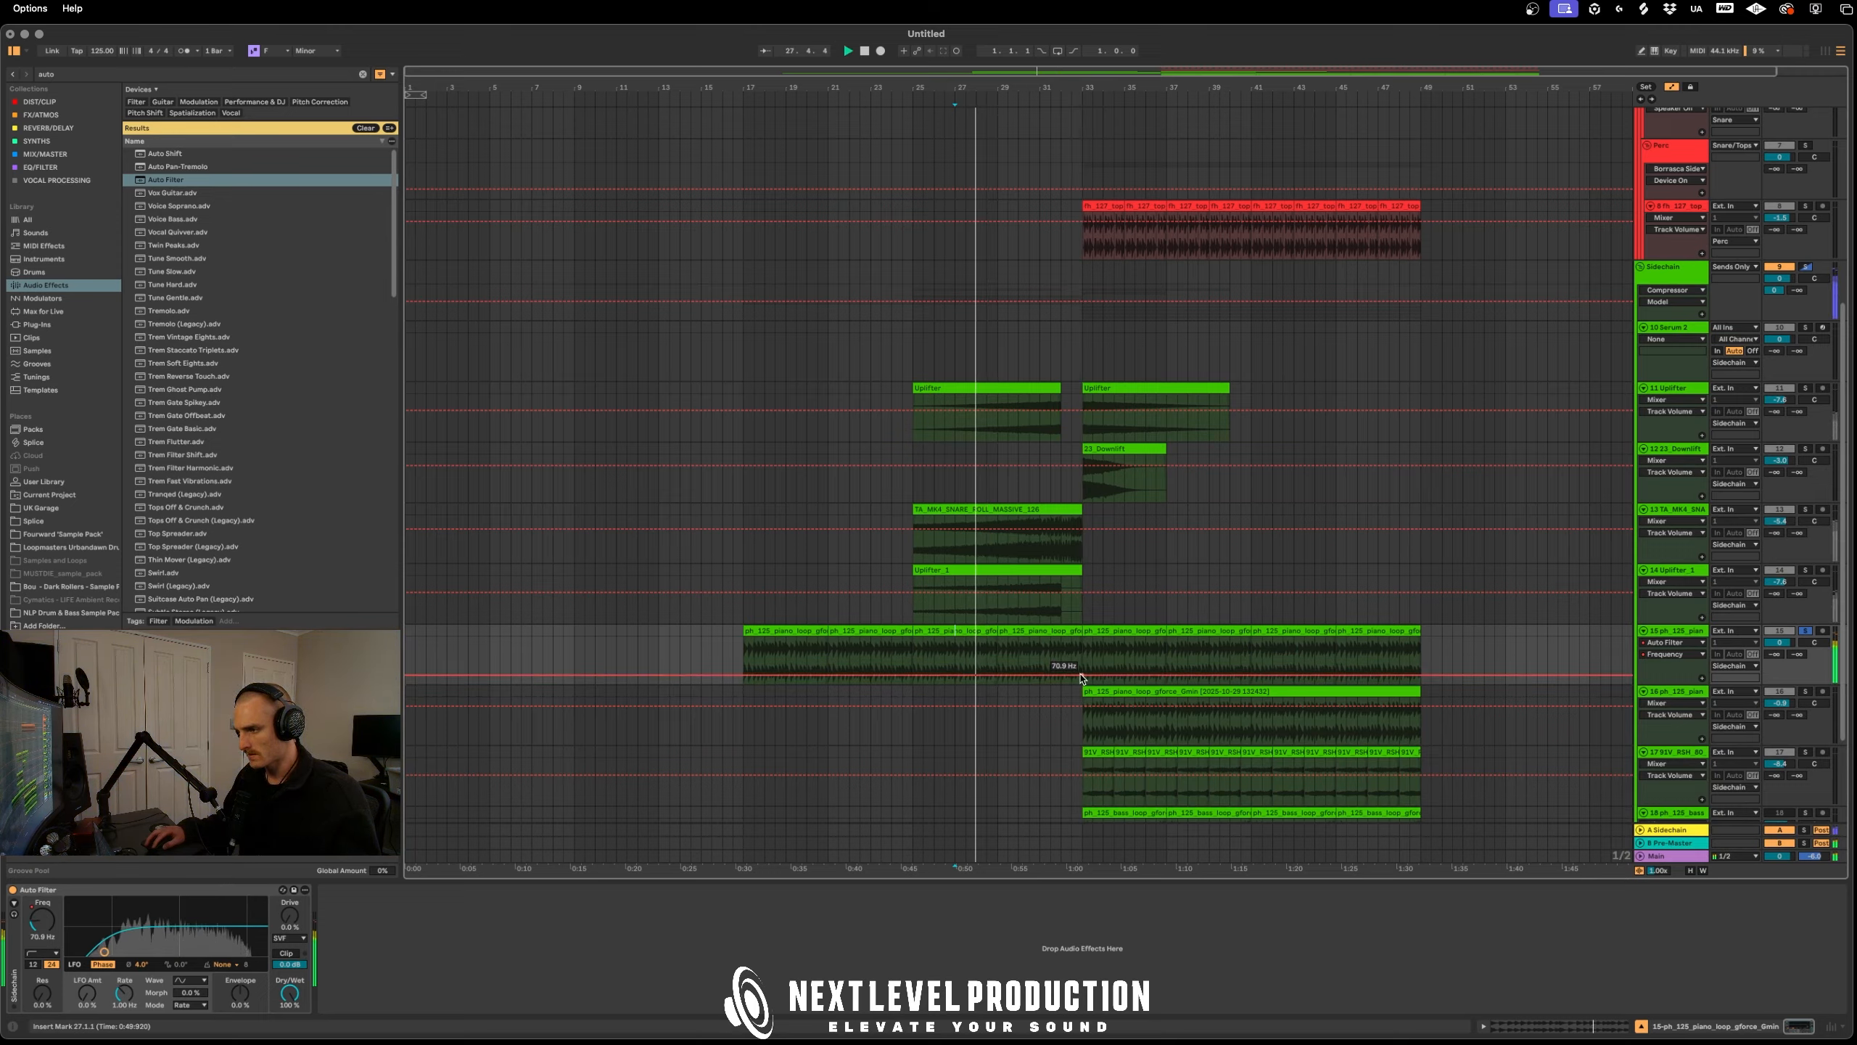
{"action": "key", "text": "space"}
Automate the piano's filter frequency to rise from bar 25 through the build-up and drop to its minimum at bar 33
{"action": "left_click", "coordinate": [914, 675]}
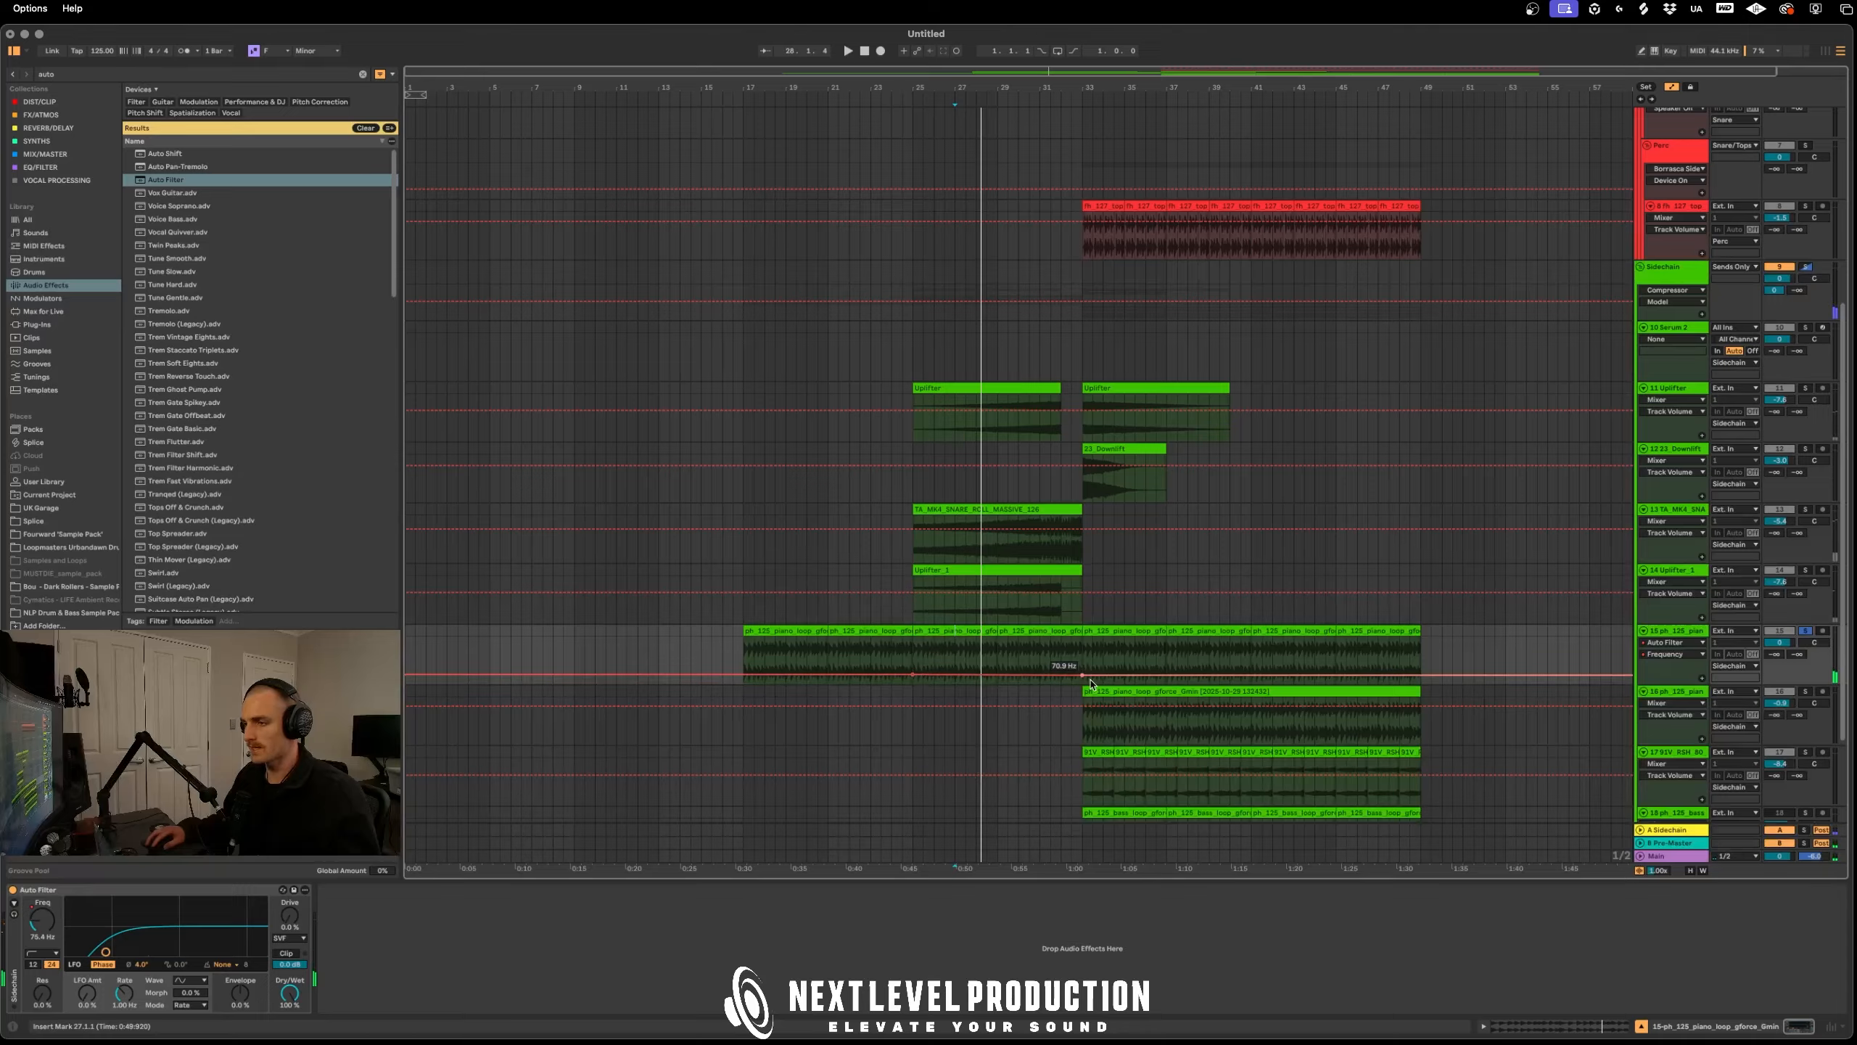
{"action": "left_click_drag", "start_coordinate": [1082, 675], "coordinate": [1083, 666]}
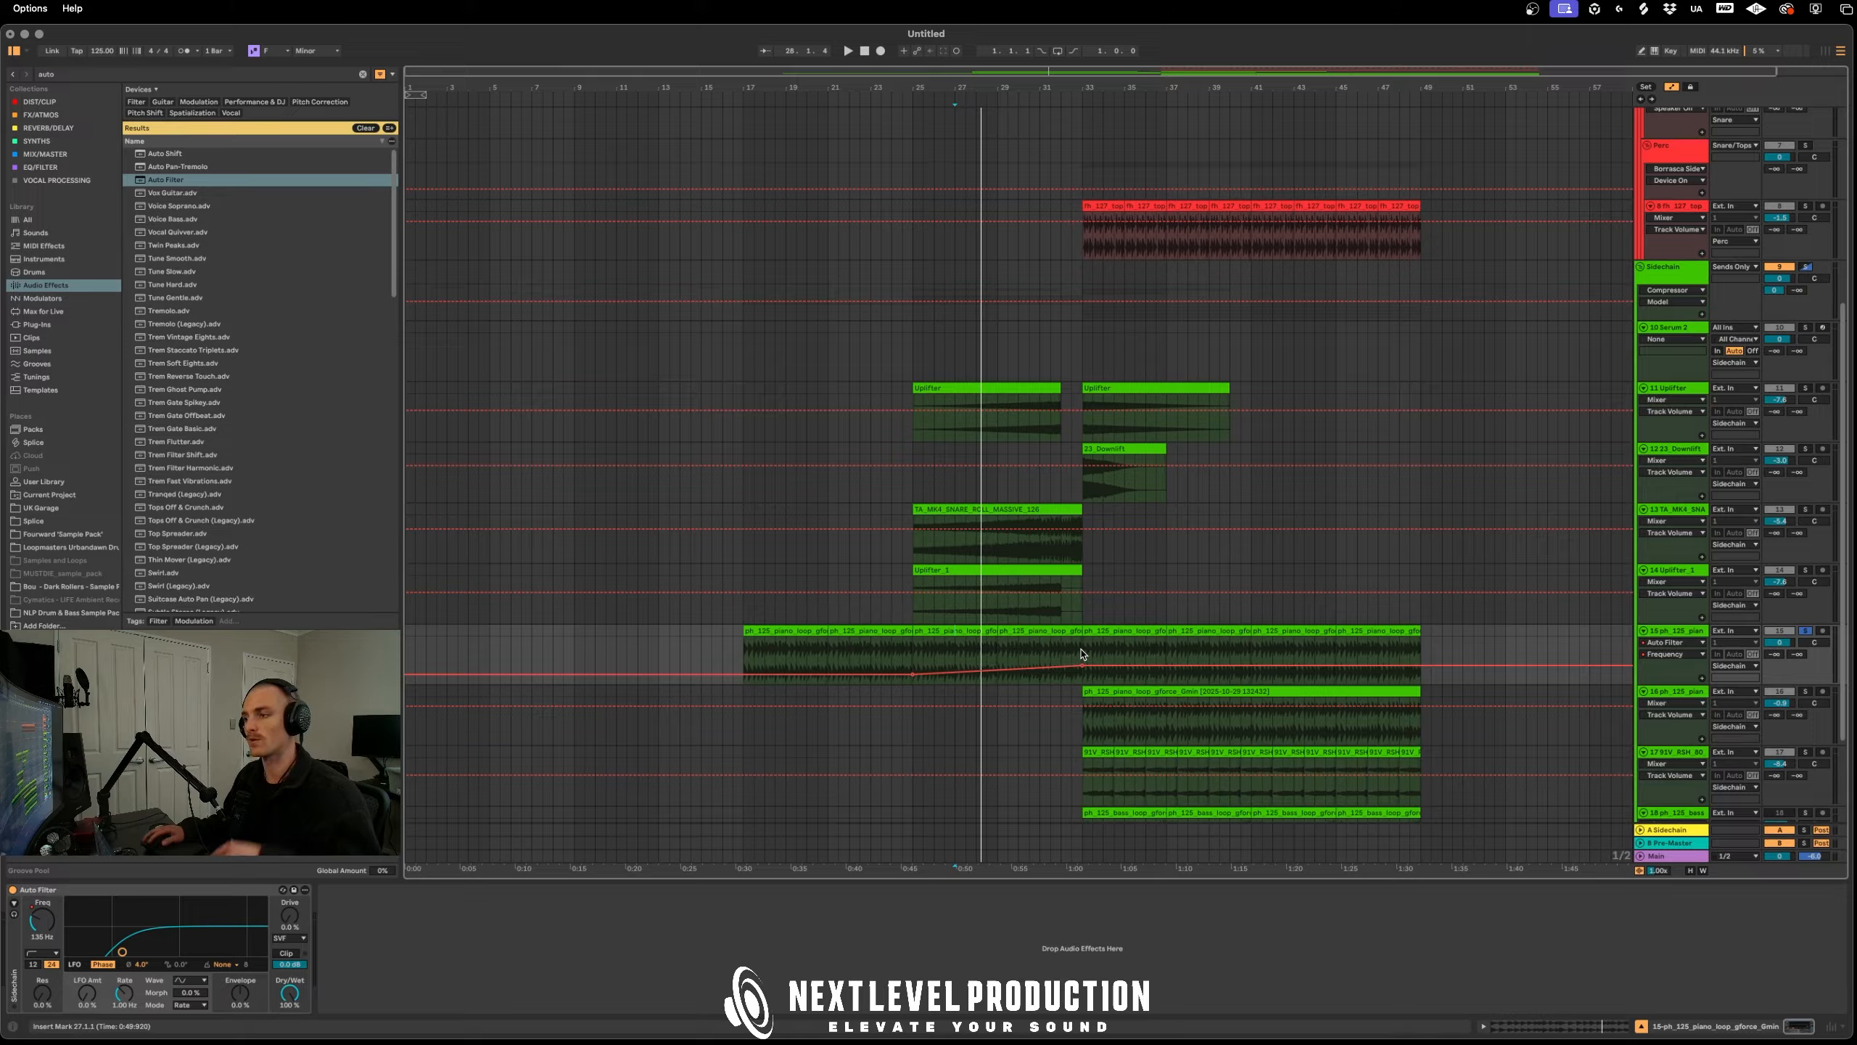
{"action": "key", "text": "space"}
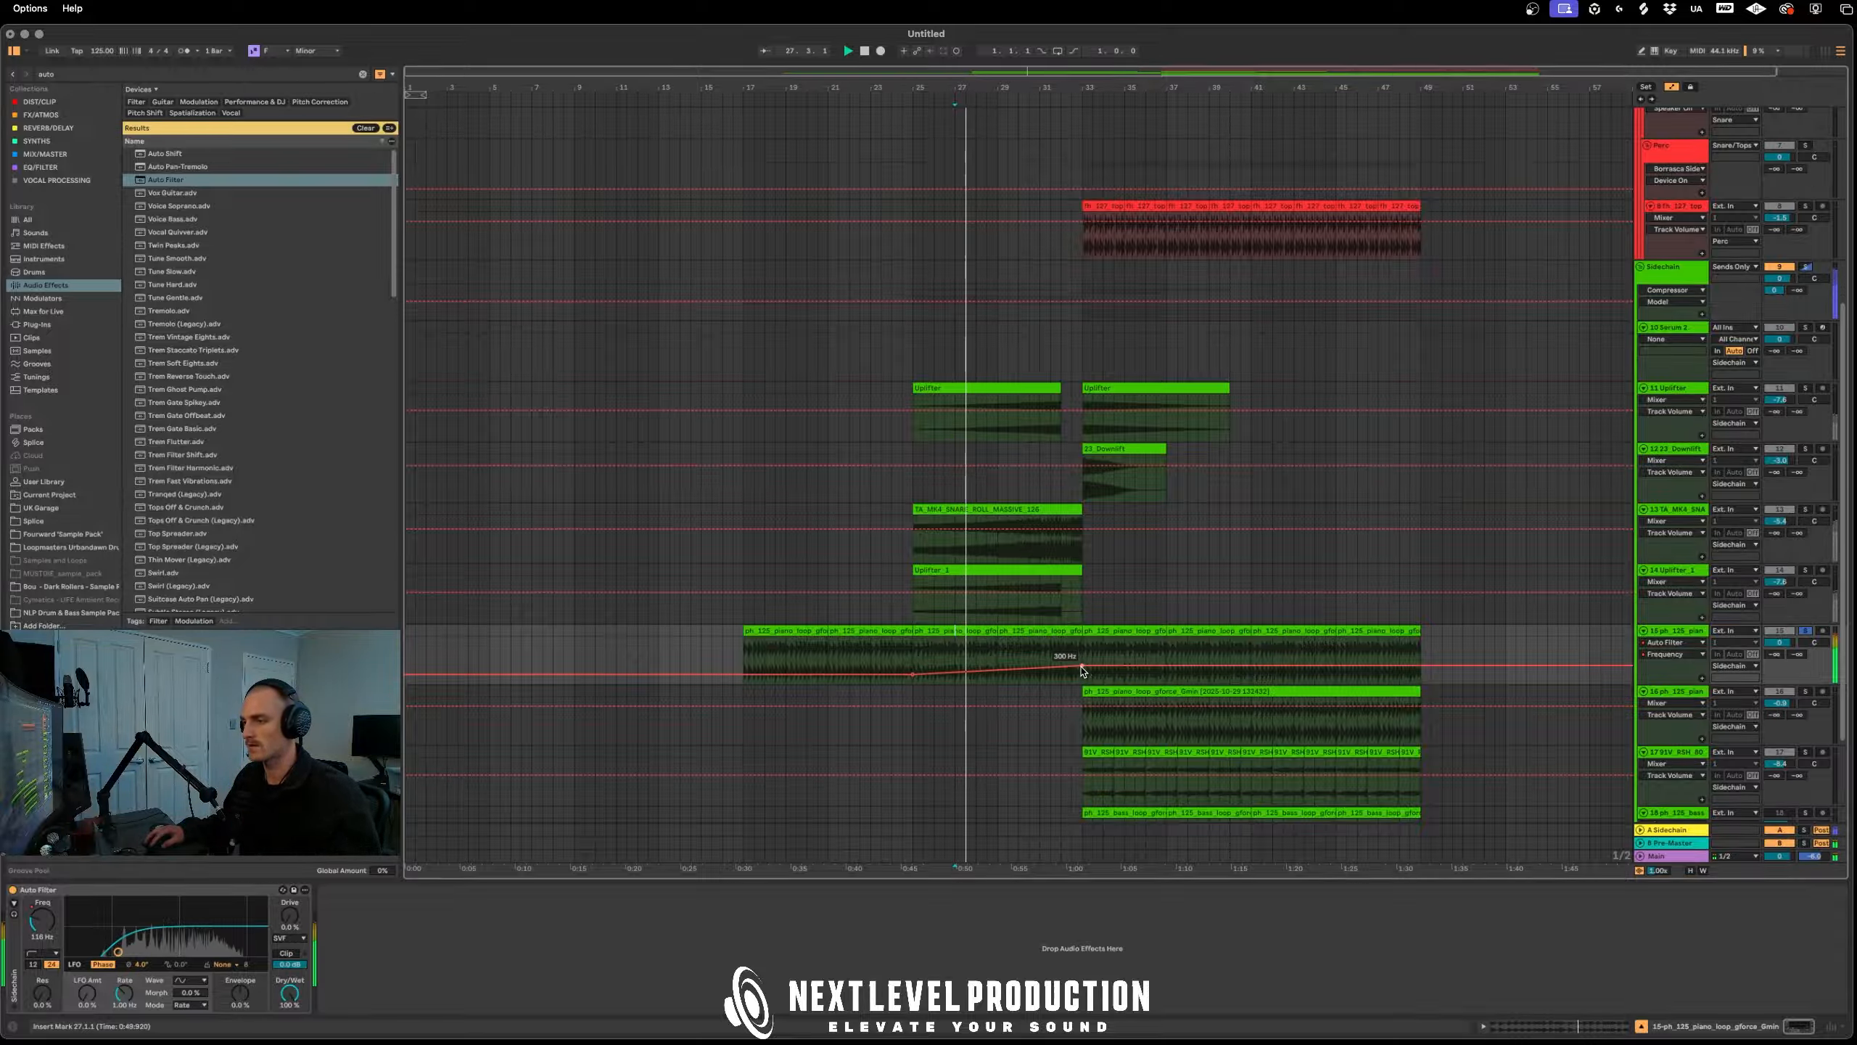
{"action": "mouse_move", "coordinate": [1082, 666]}
{"action": "left_mouse_down"}
{"action": "mouse_move", "coordinate": [1061, 665]}
{"action": "mouse_move", "coordinate": [1083, 683]}
{"action": "left_mouse_up"}
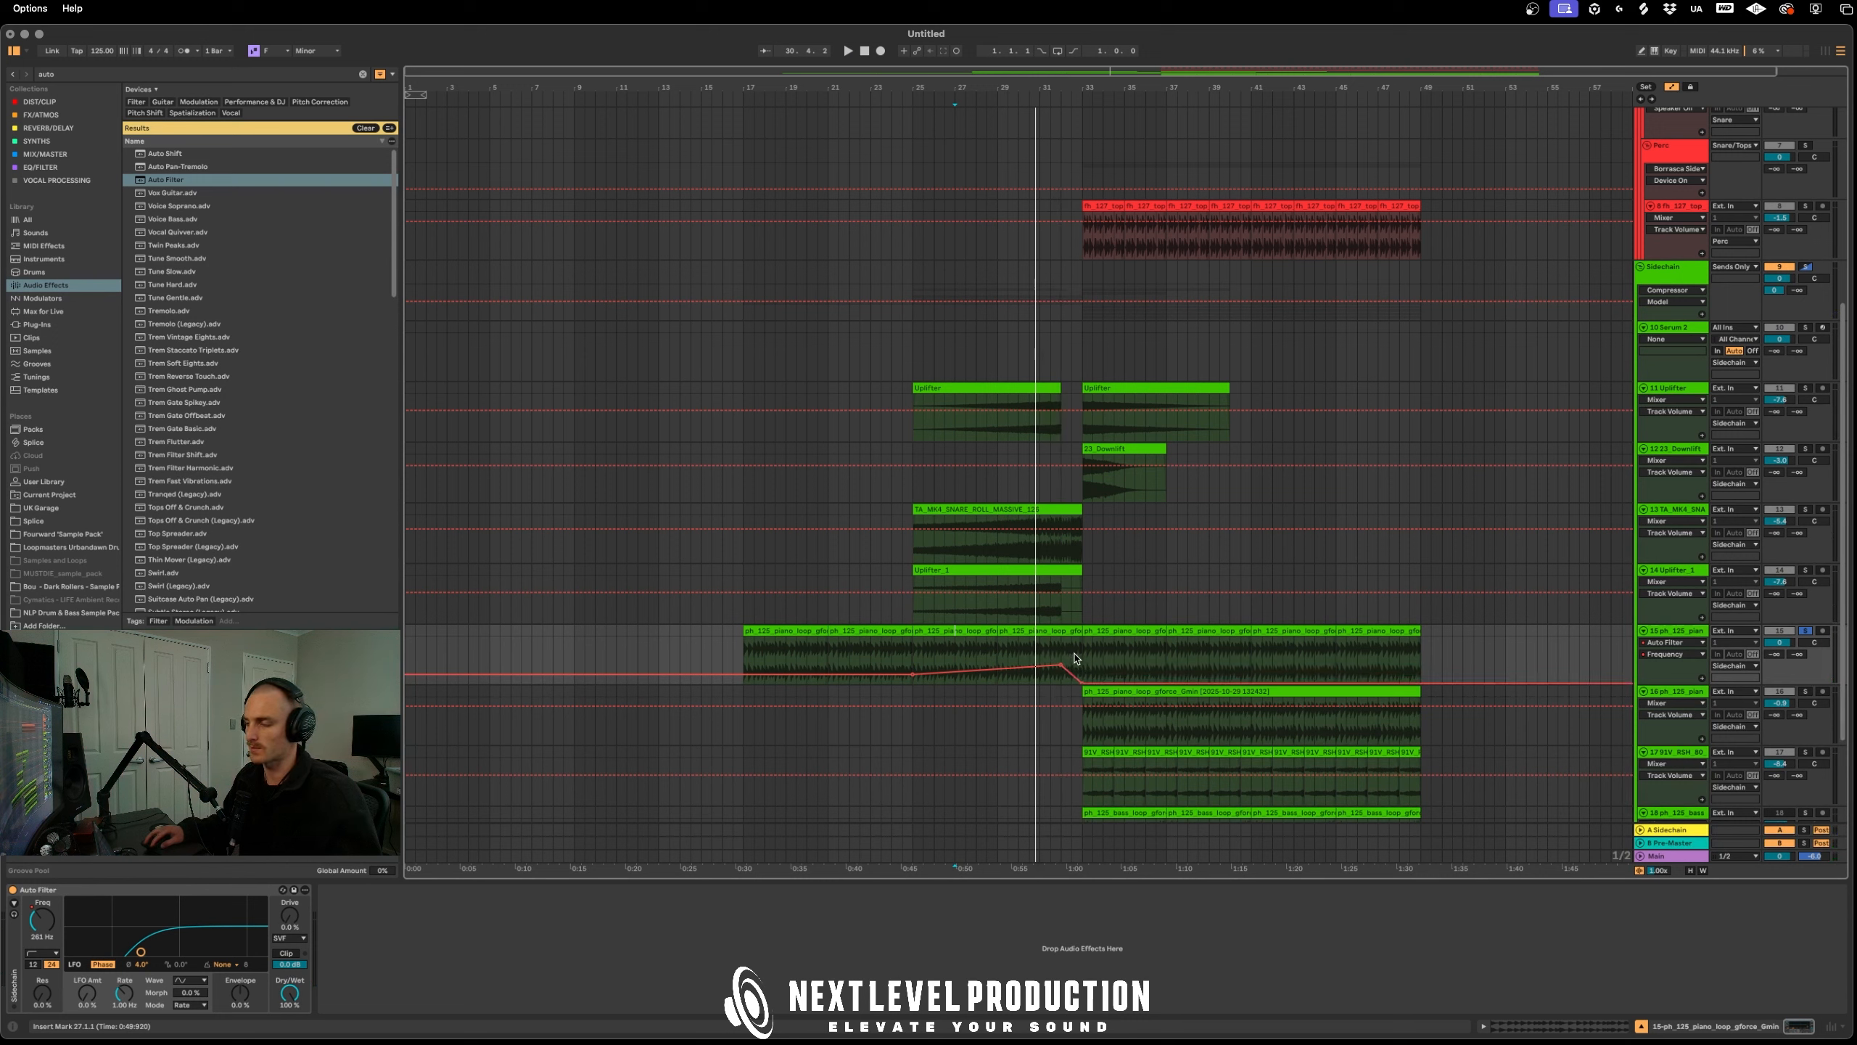
Automate the piano's Auto Filter to switch off at bar 33, hide the automation and play the transition into the drop
{"action": "left_click", "coordinate": [13, 890]}
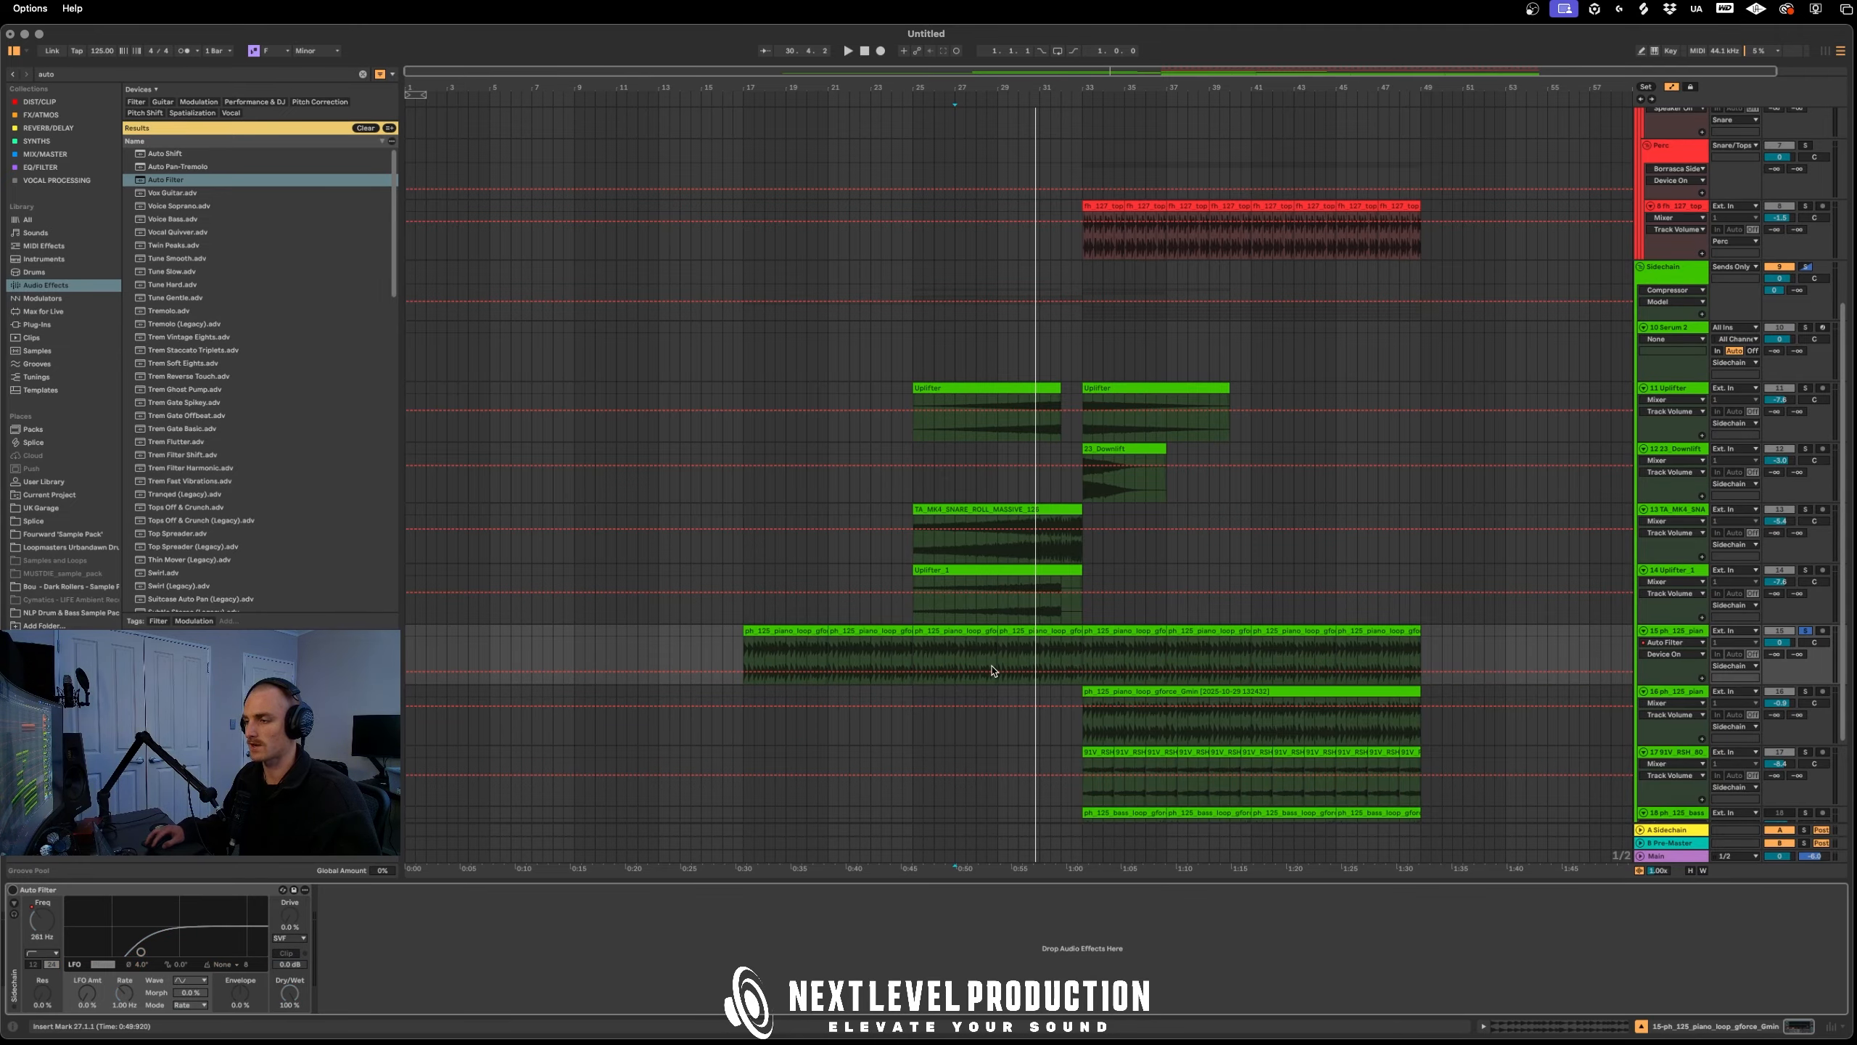
{"action": "left_click", "coordinate": [1083, 677]}
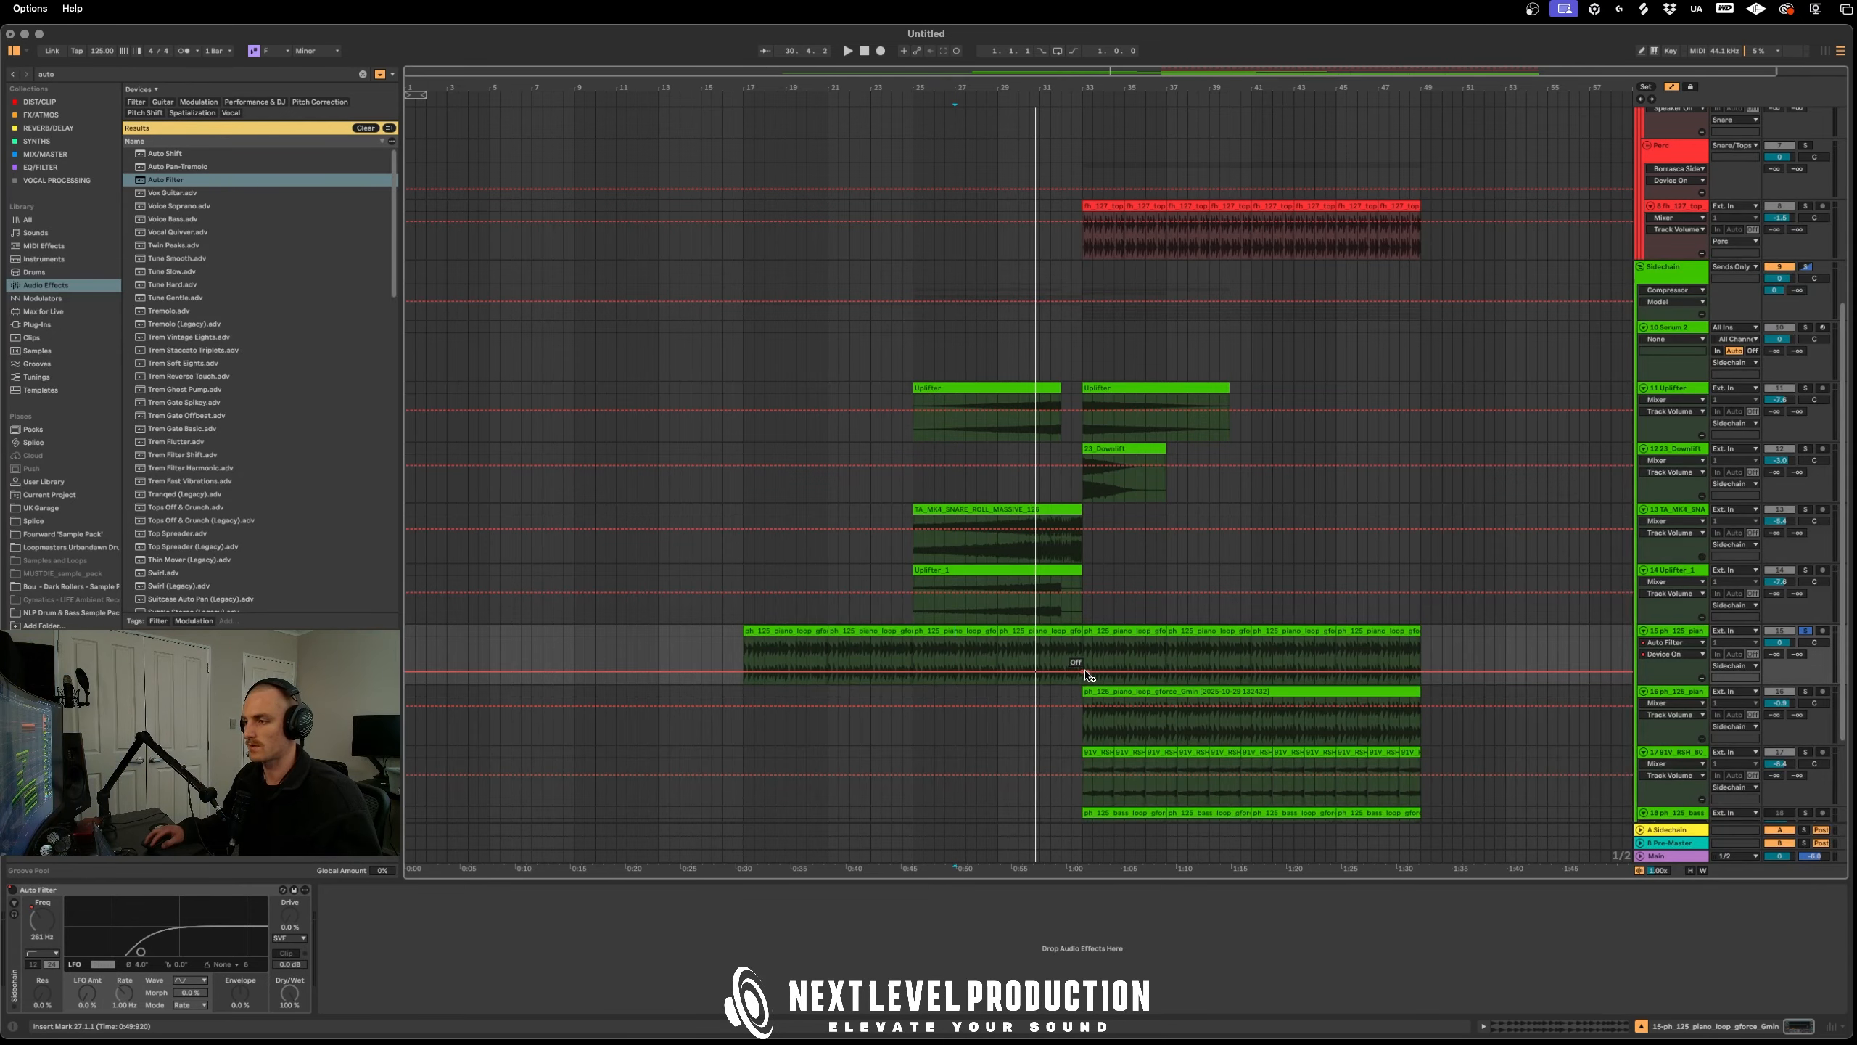
{"action": "mouse_move", "coordinate": [1087, 673]}
{"action": "left_mouse_down"}
{"action": "mouse_move", "coordinate": [1084, 647]}
{"action": "mouse_move", "coordinate": [1102, 672]}
{"action": "mouse_move", "coordinate": [1073, 648]}
{"action": "left_mouse_up"}
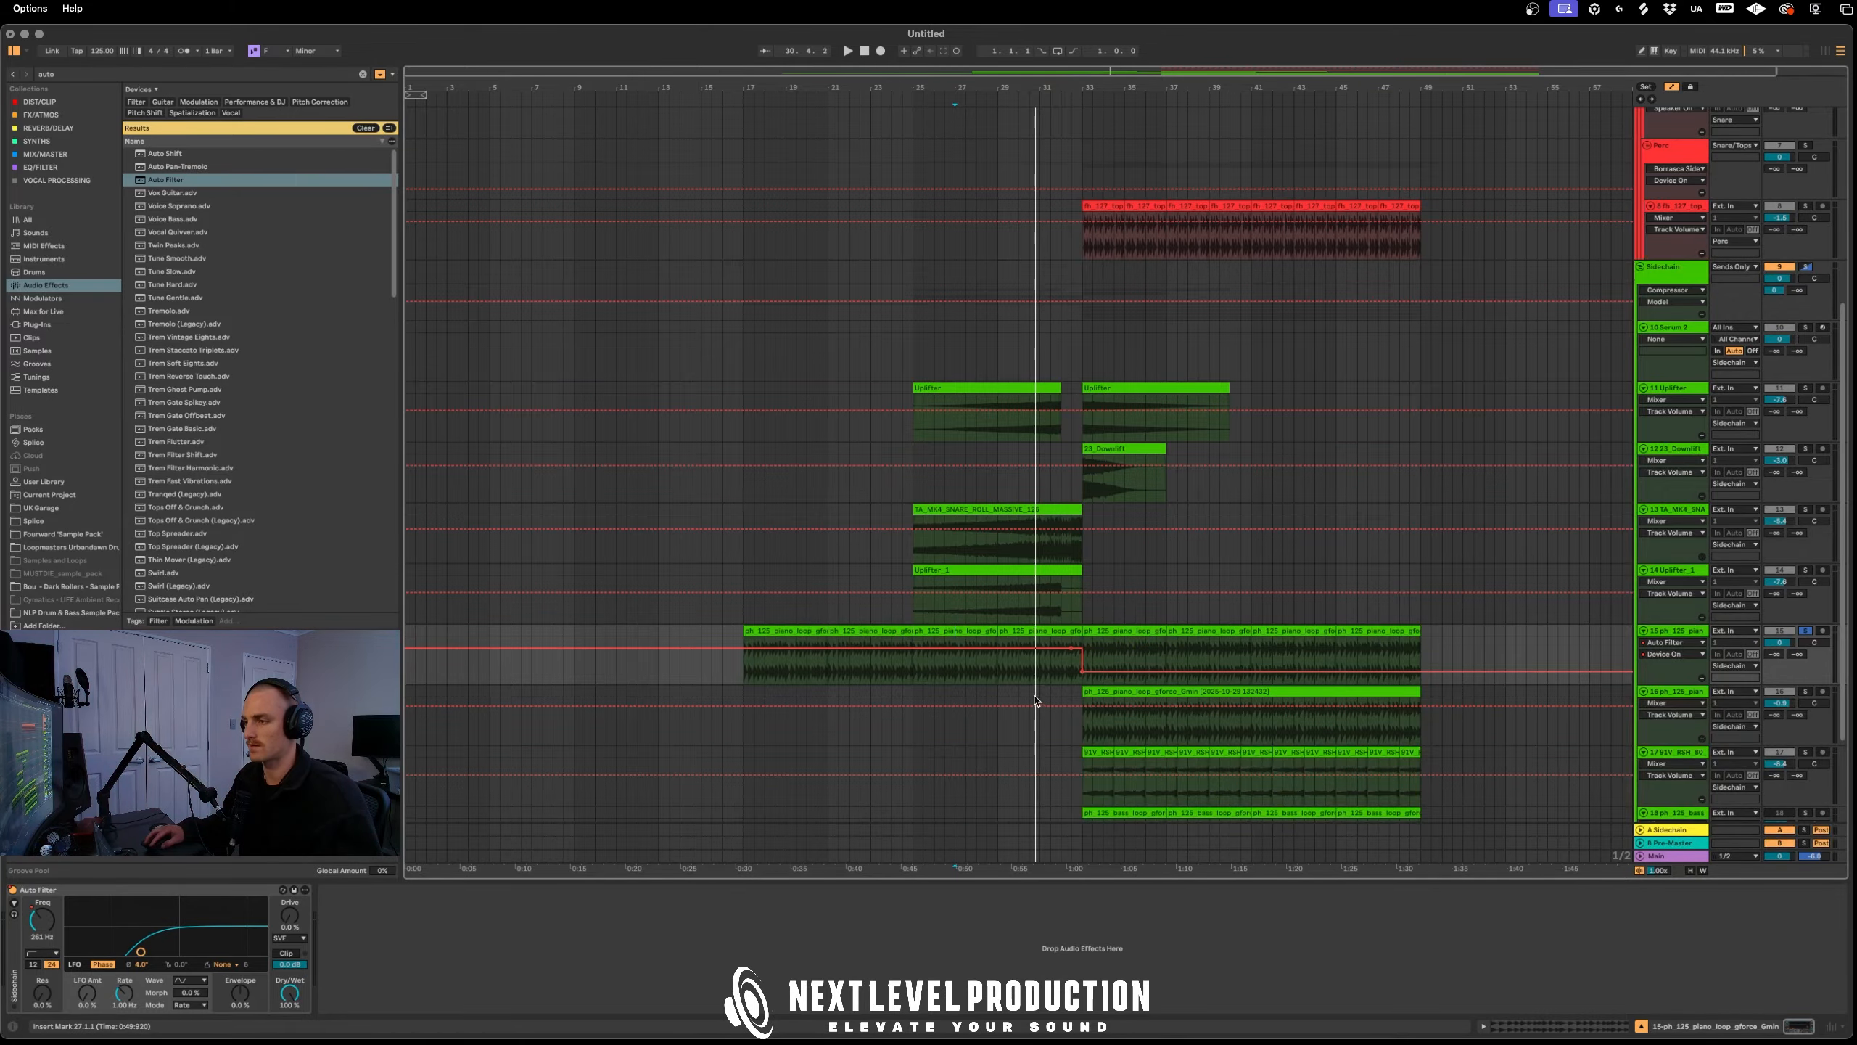
{"action": "key", "text": "a"}
{"action": "key", "text": "space"}
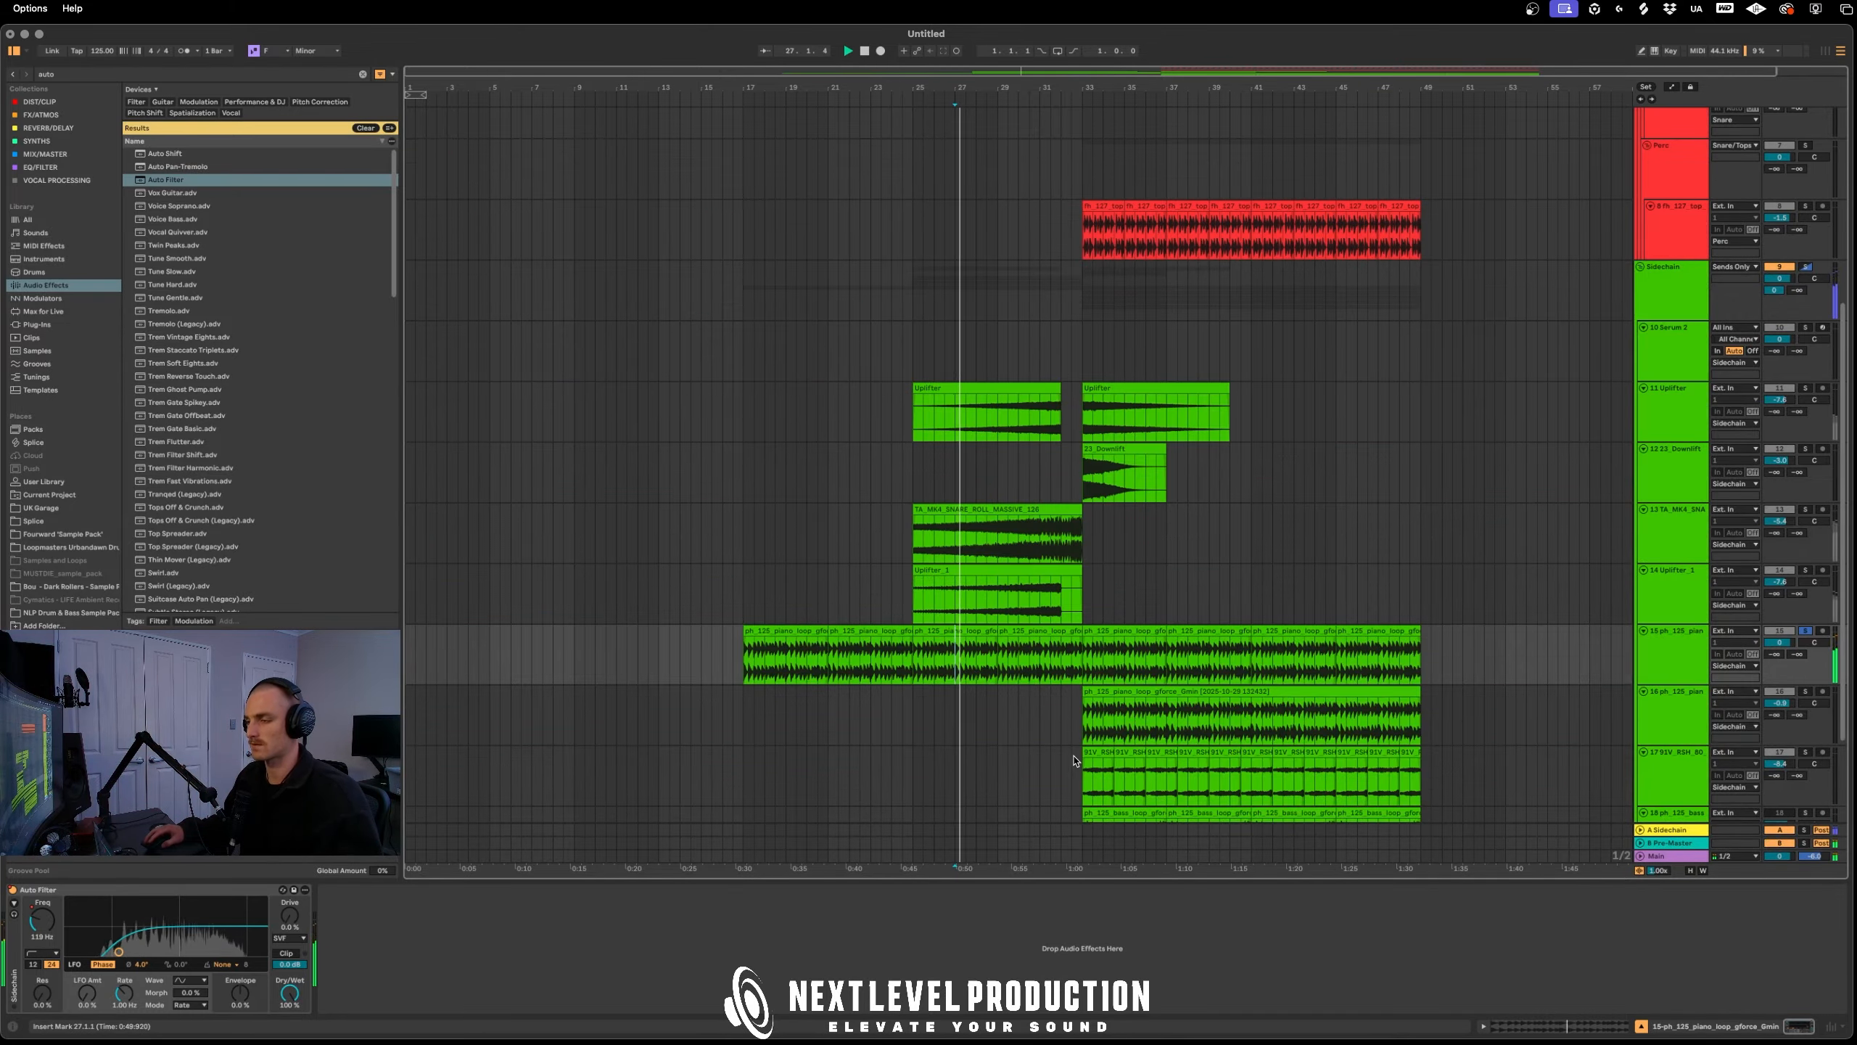
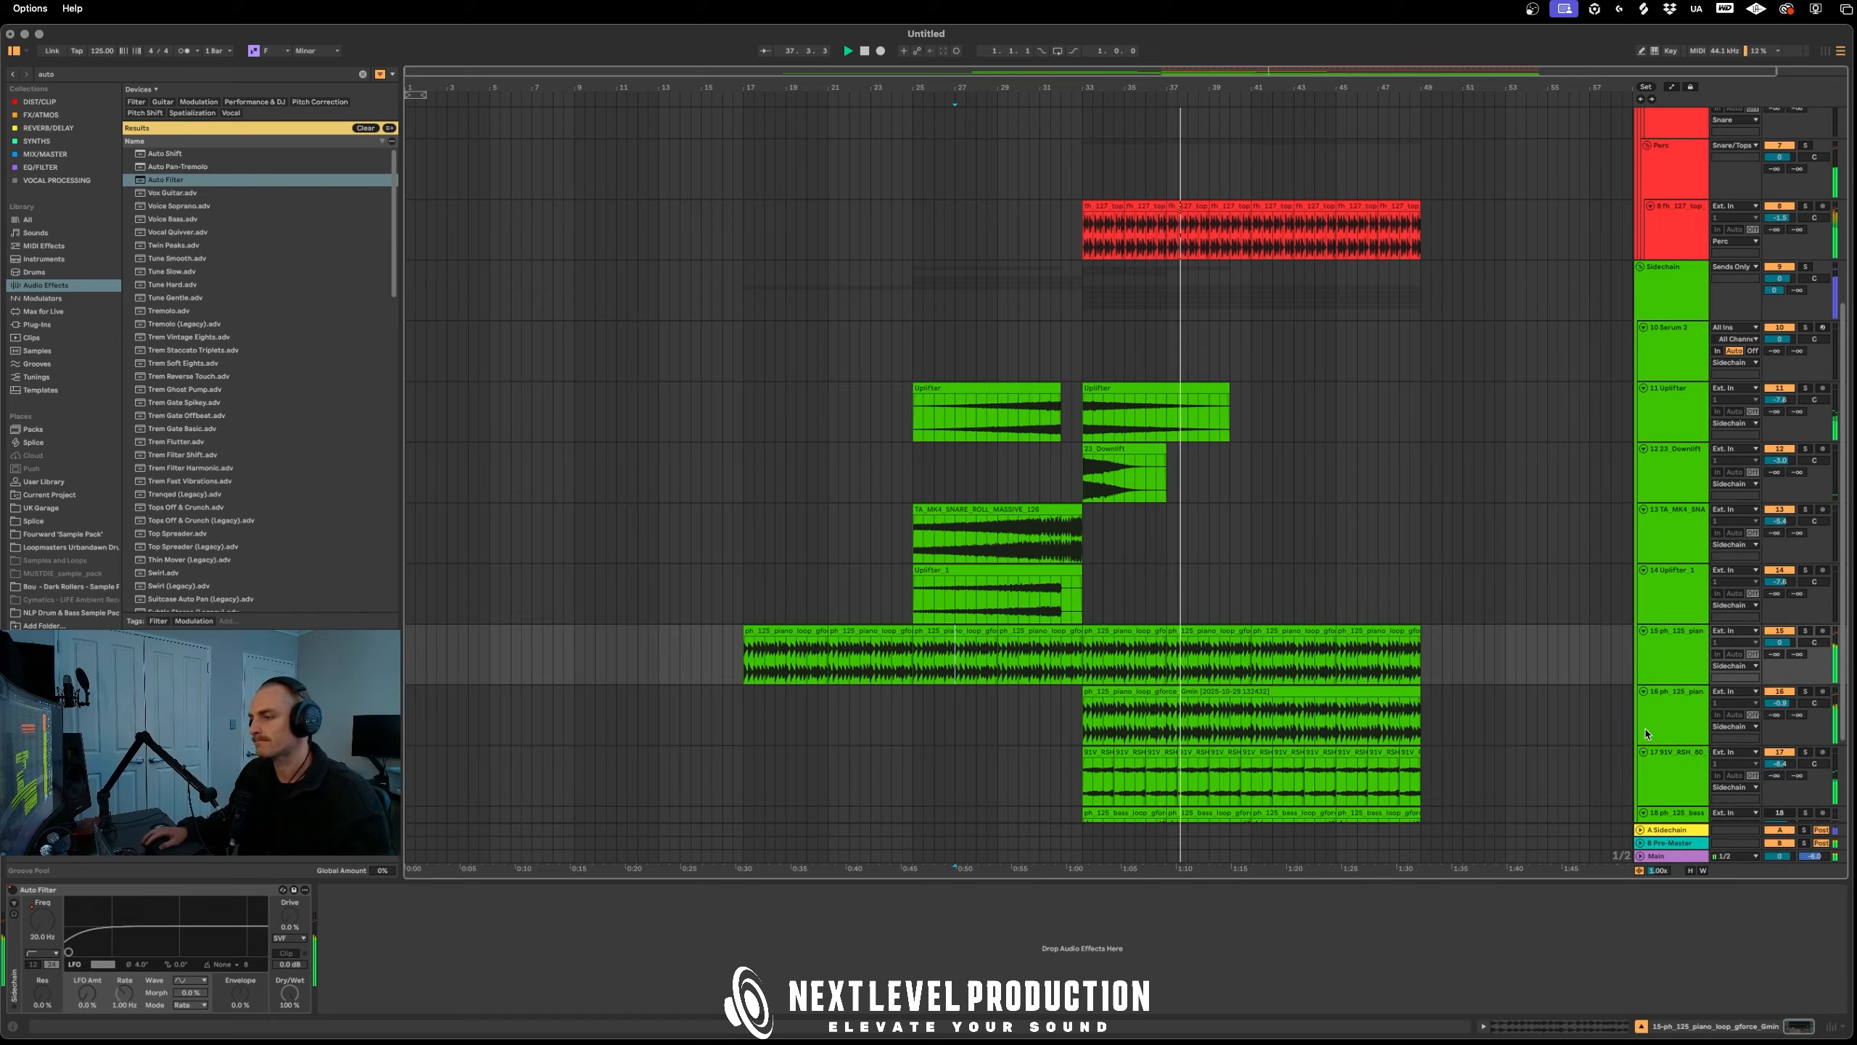
Solo the duplicated piano track and play it from bar 33
{"action": "left_click", "coordinate": [1669, 713]}
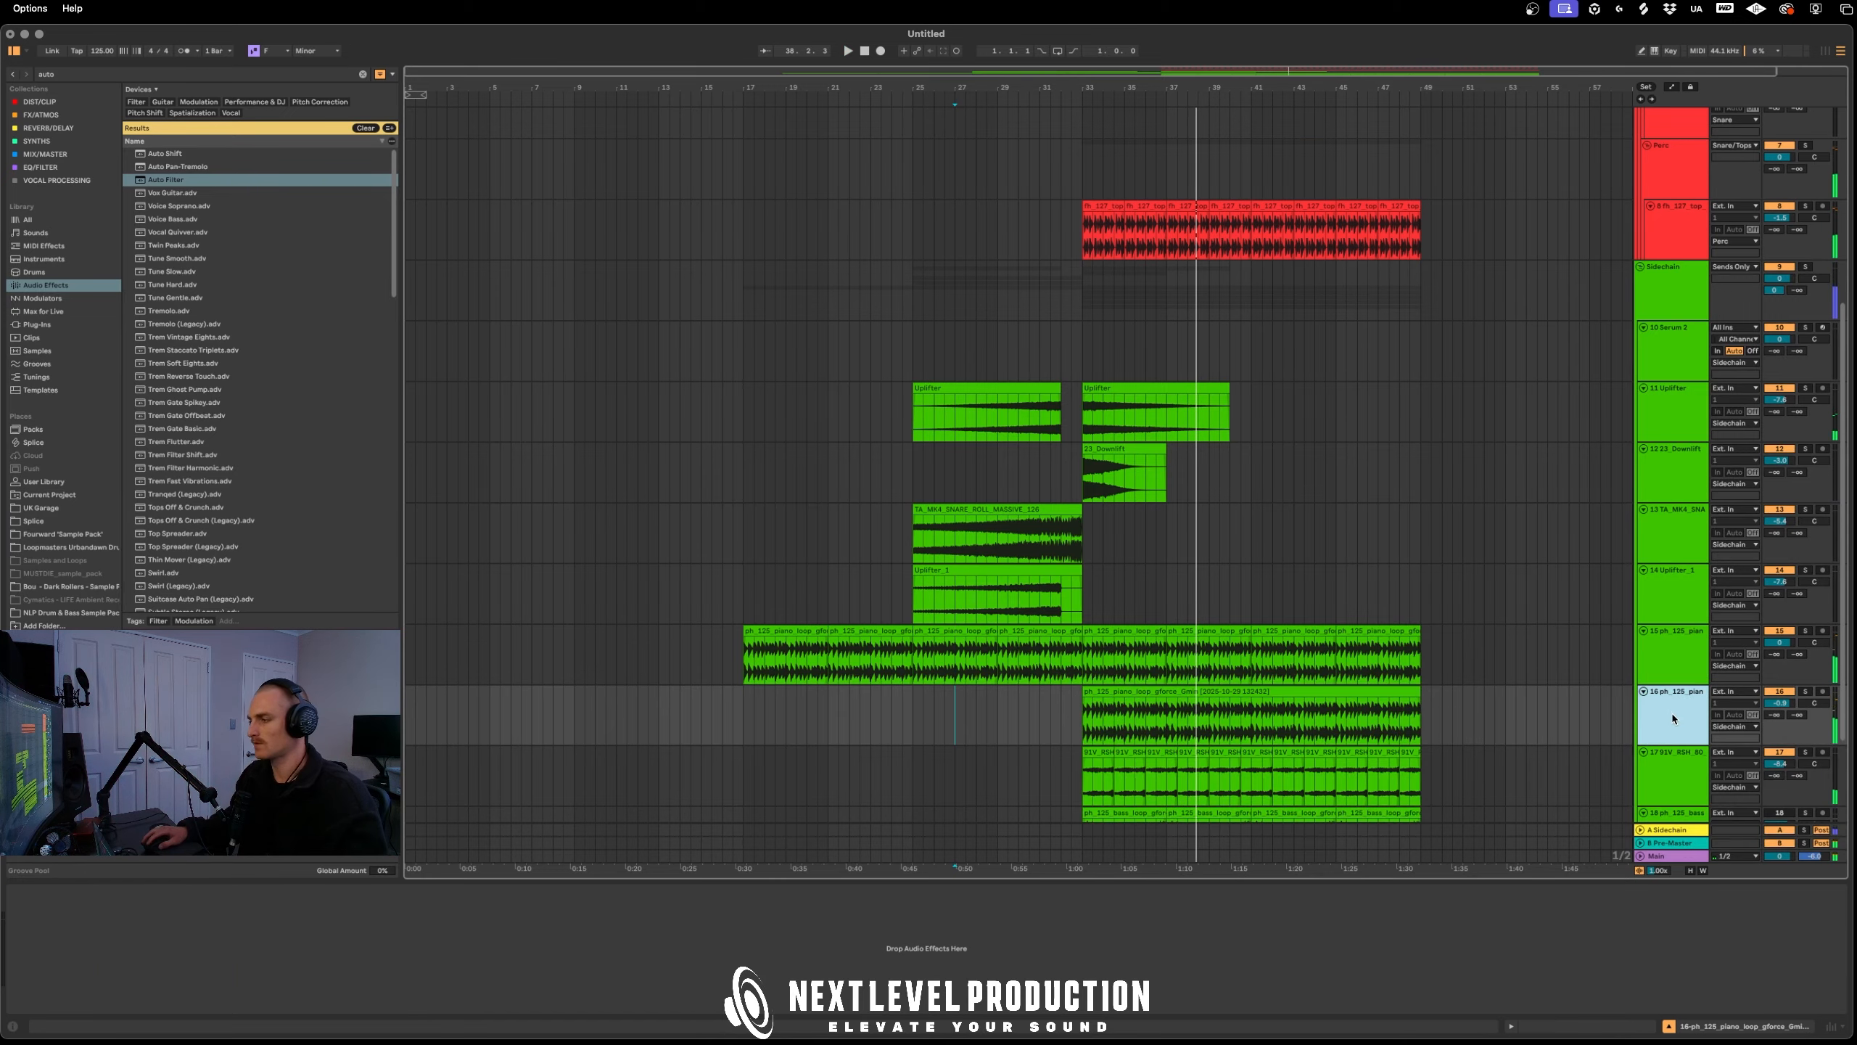
{"action": "left_click", "coordinate": [1781, 703]}
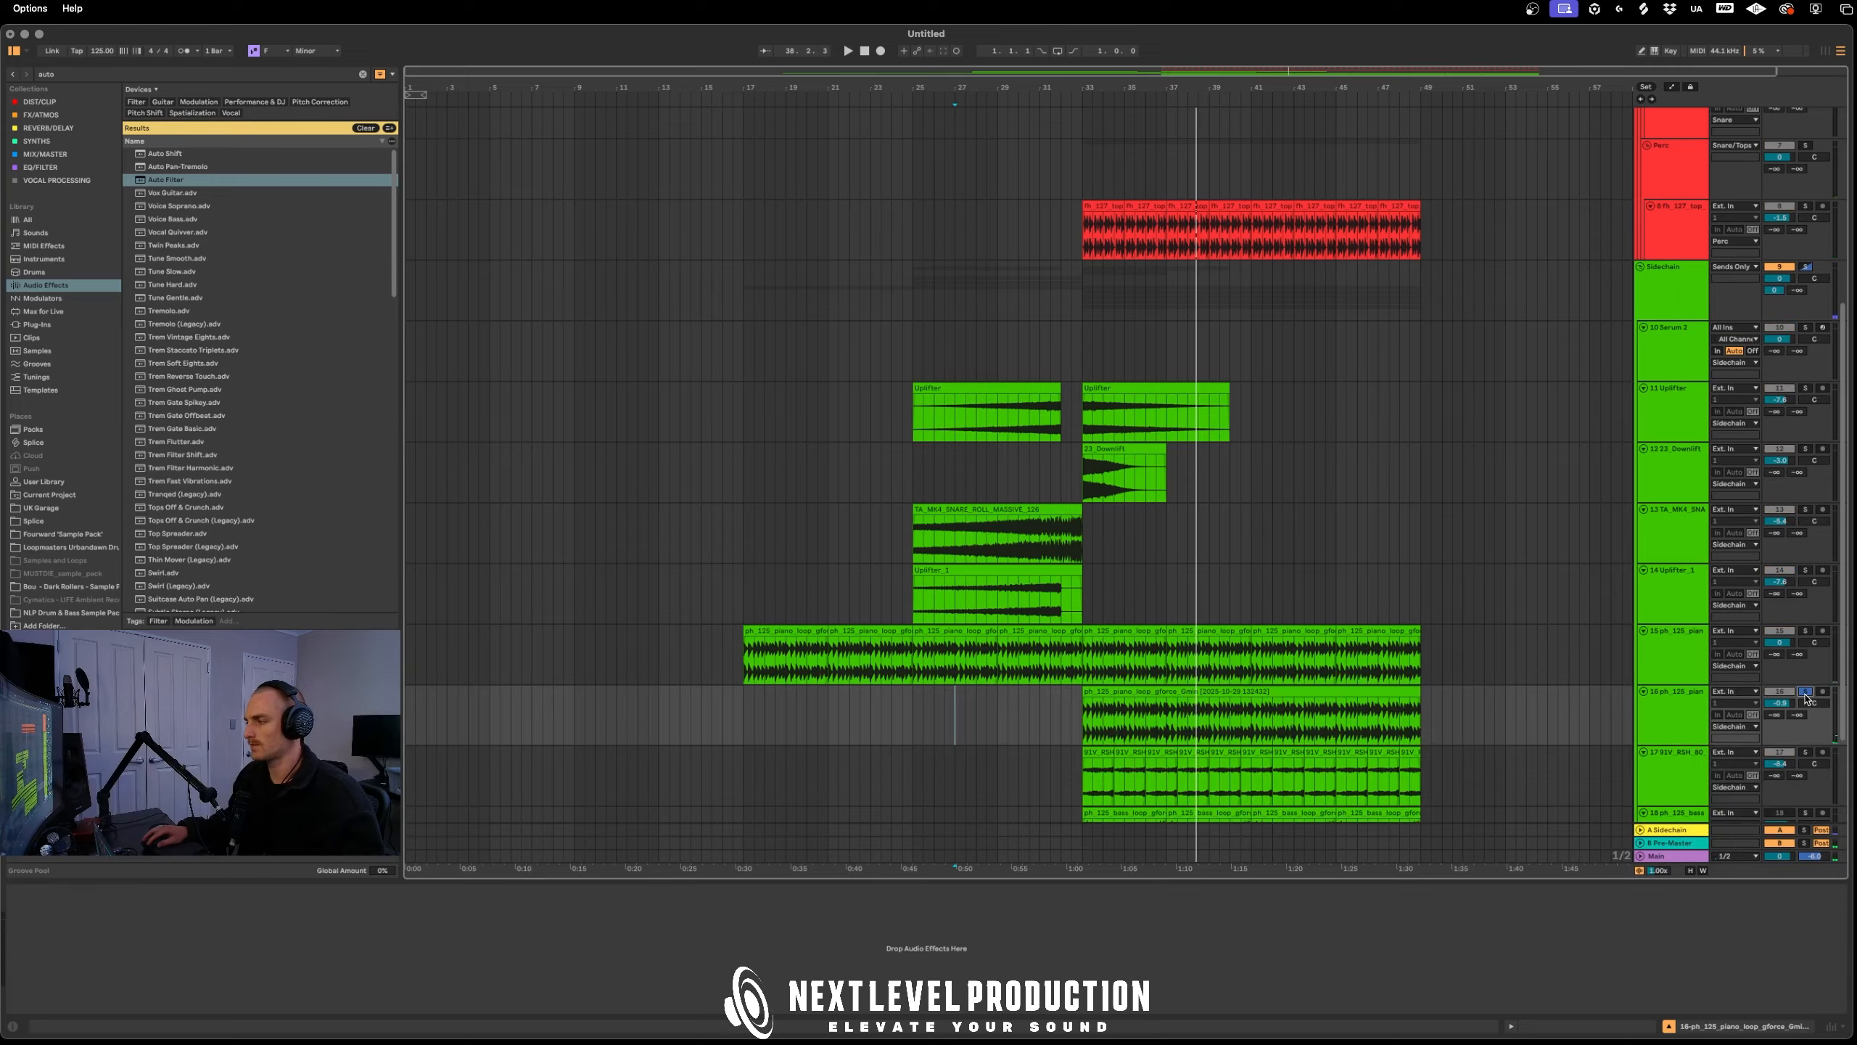
{"action": "key", "text": "space"}
{"action": "key", "text": "space"}
{"action": "left_click", "coordinate": [1085, 722]}
{"action": "key", "text": "space"}
{"action": "key", "text": "s"}
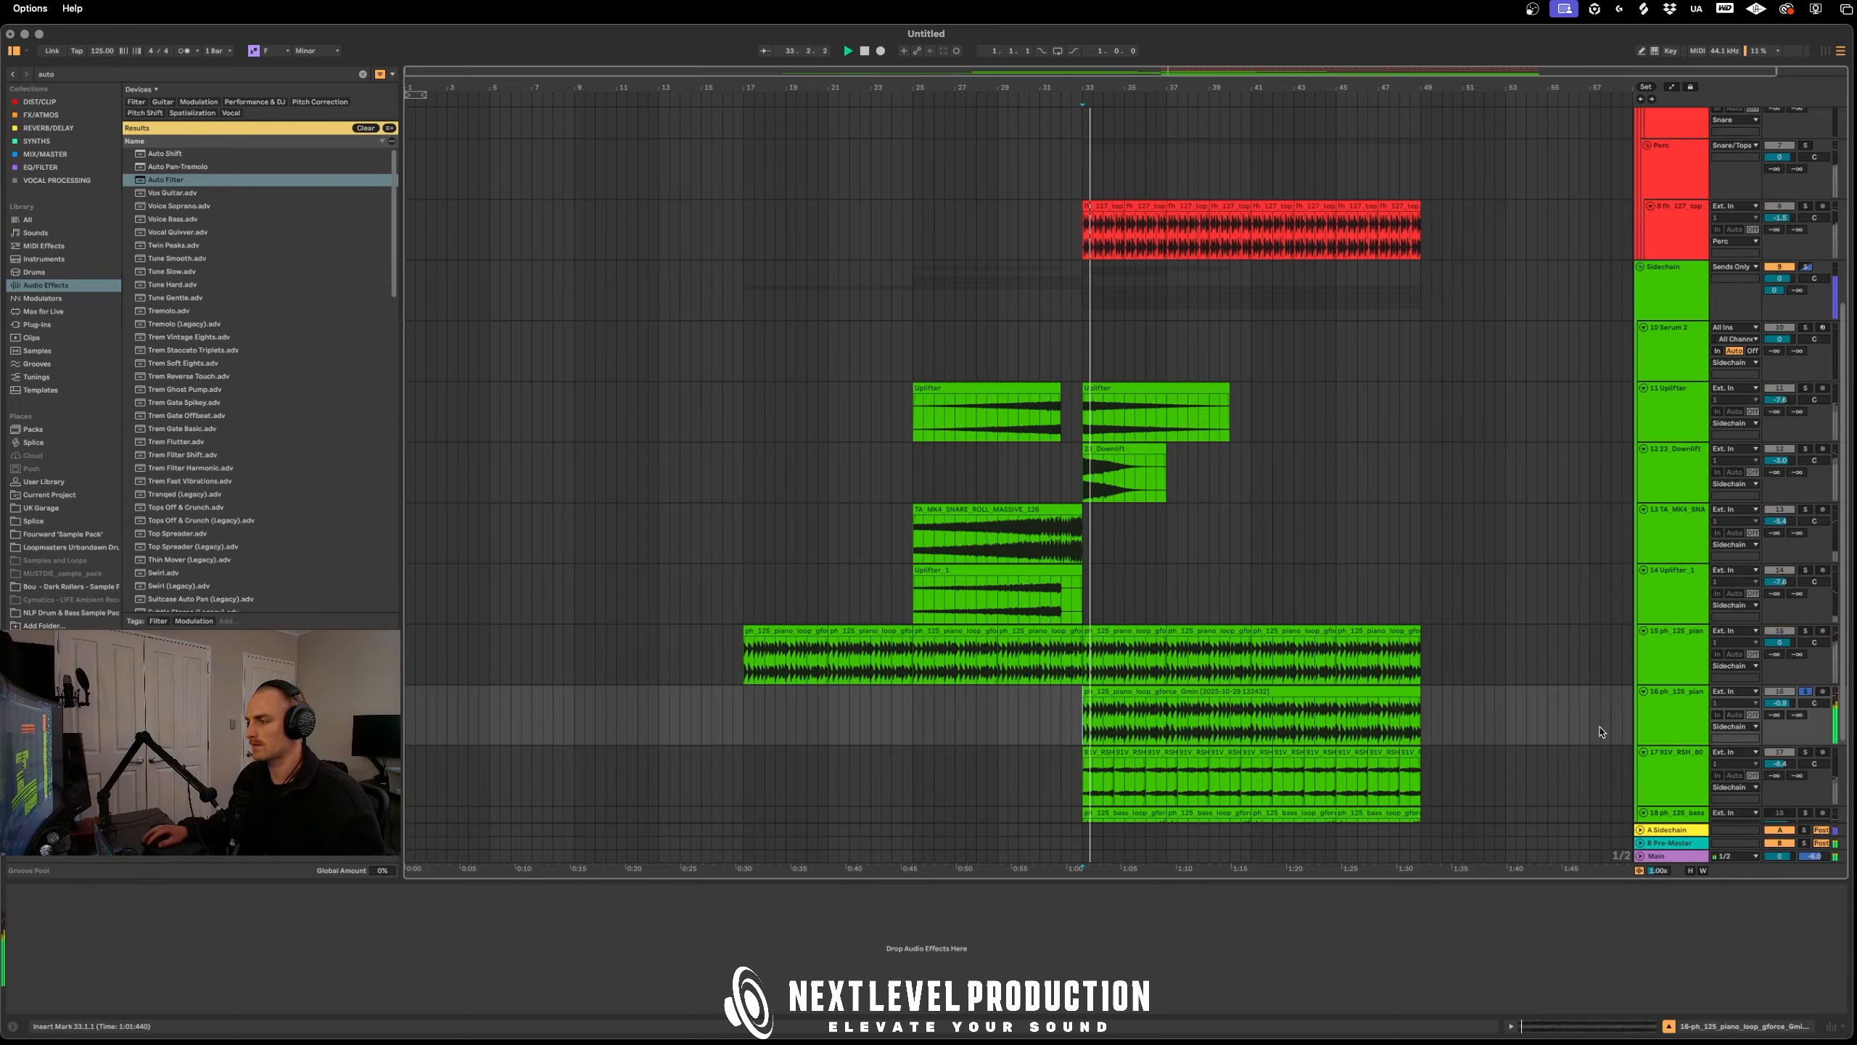
{"action": "key", "text": "space"}
Add EQ Eight to the duplicated piano track and cut its lows with a high-pass band at about 441 Hz
{"action": "double_click", "coordinate": [1680, 712]}
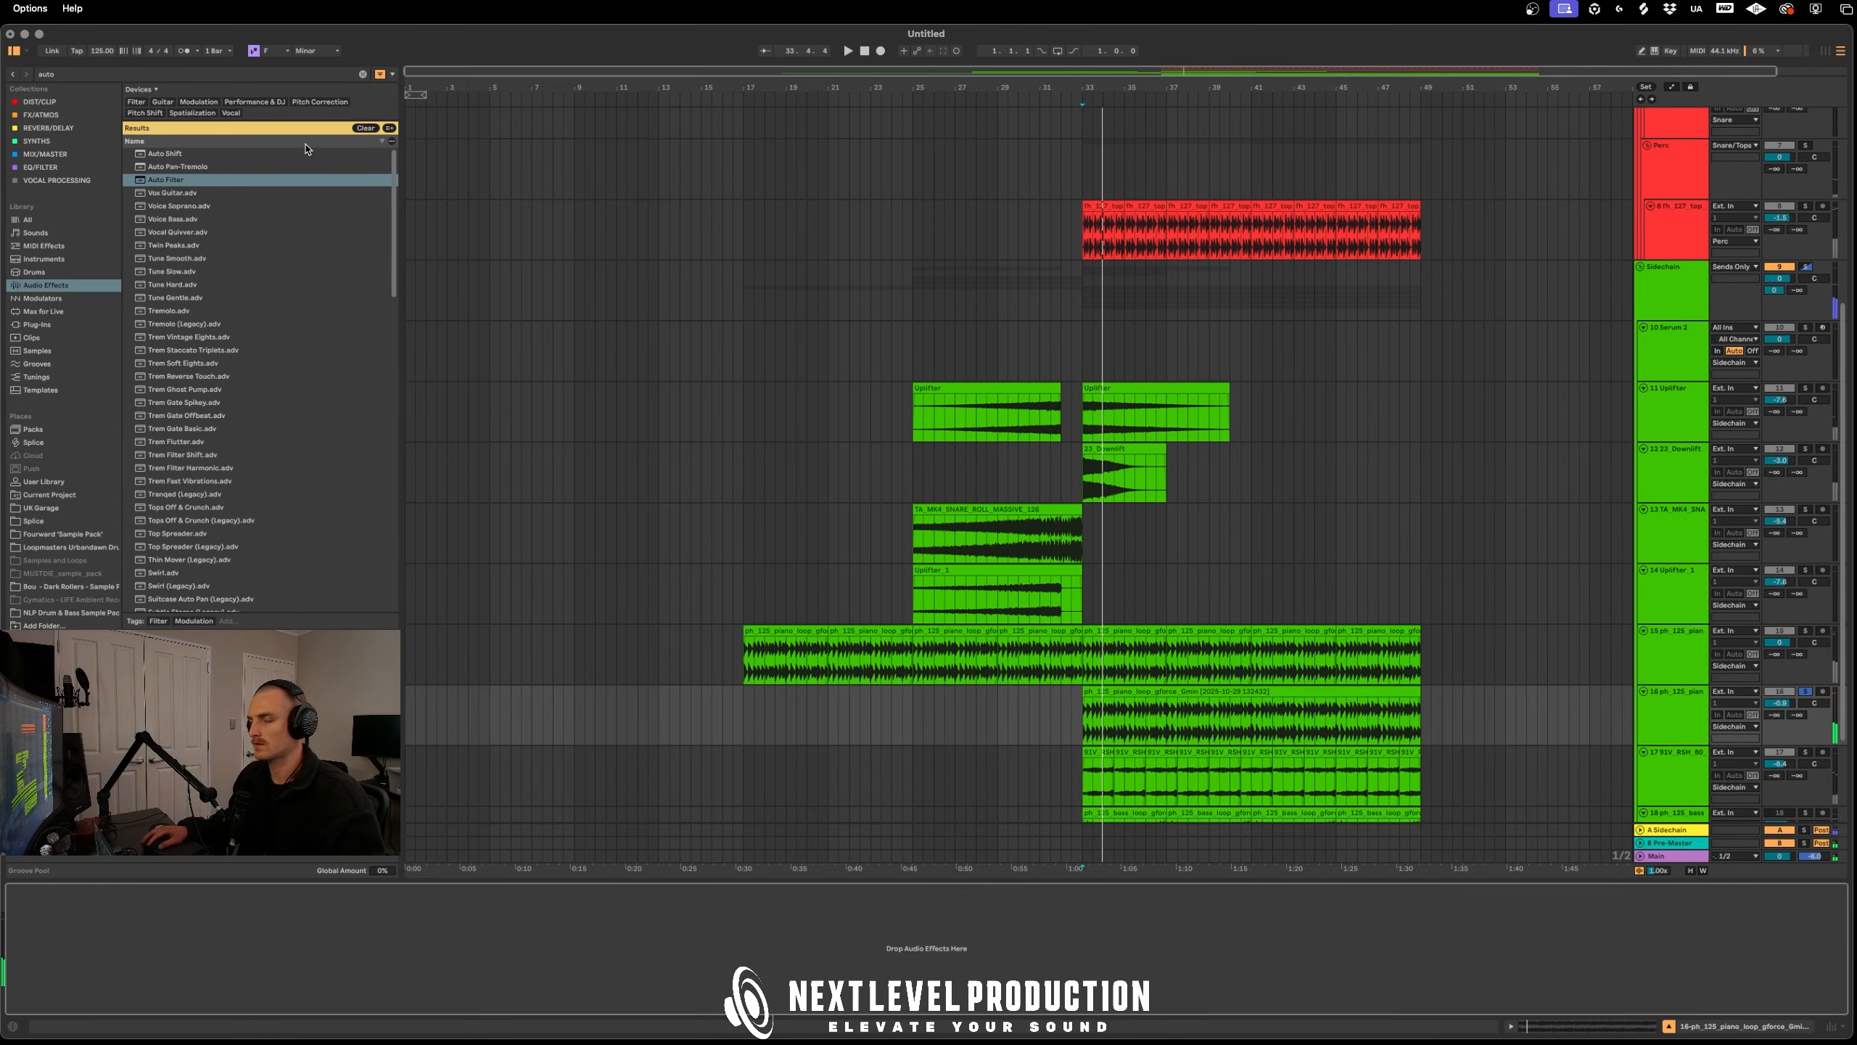
{"action": "left_click", "coordinate": [362, 75]}
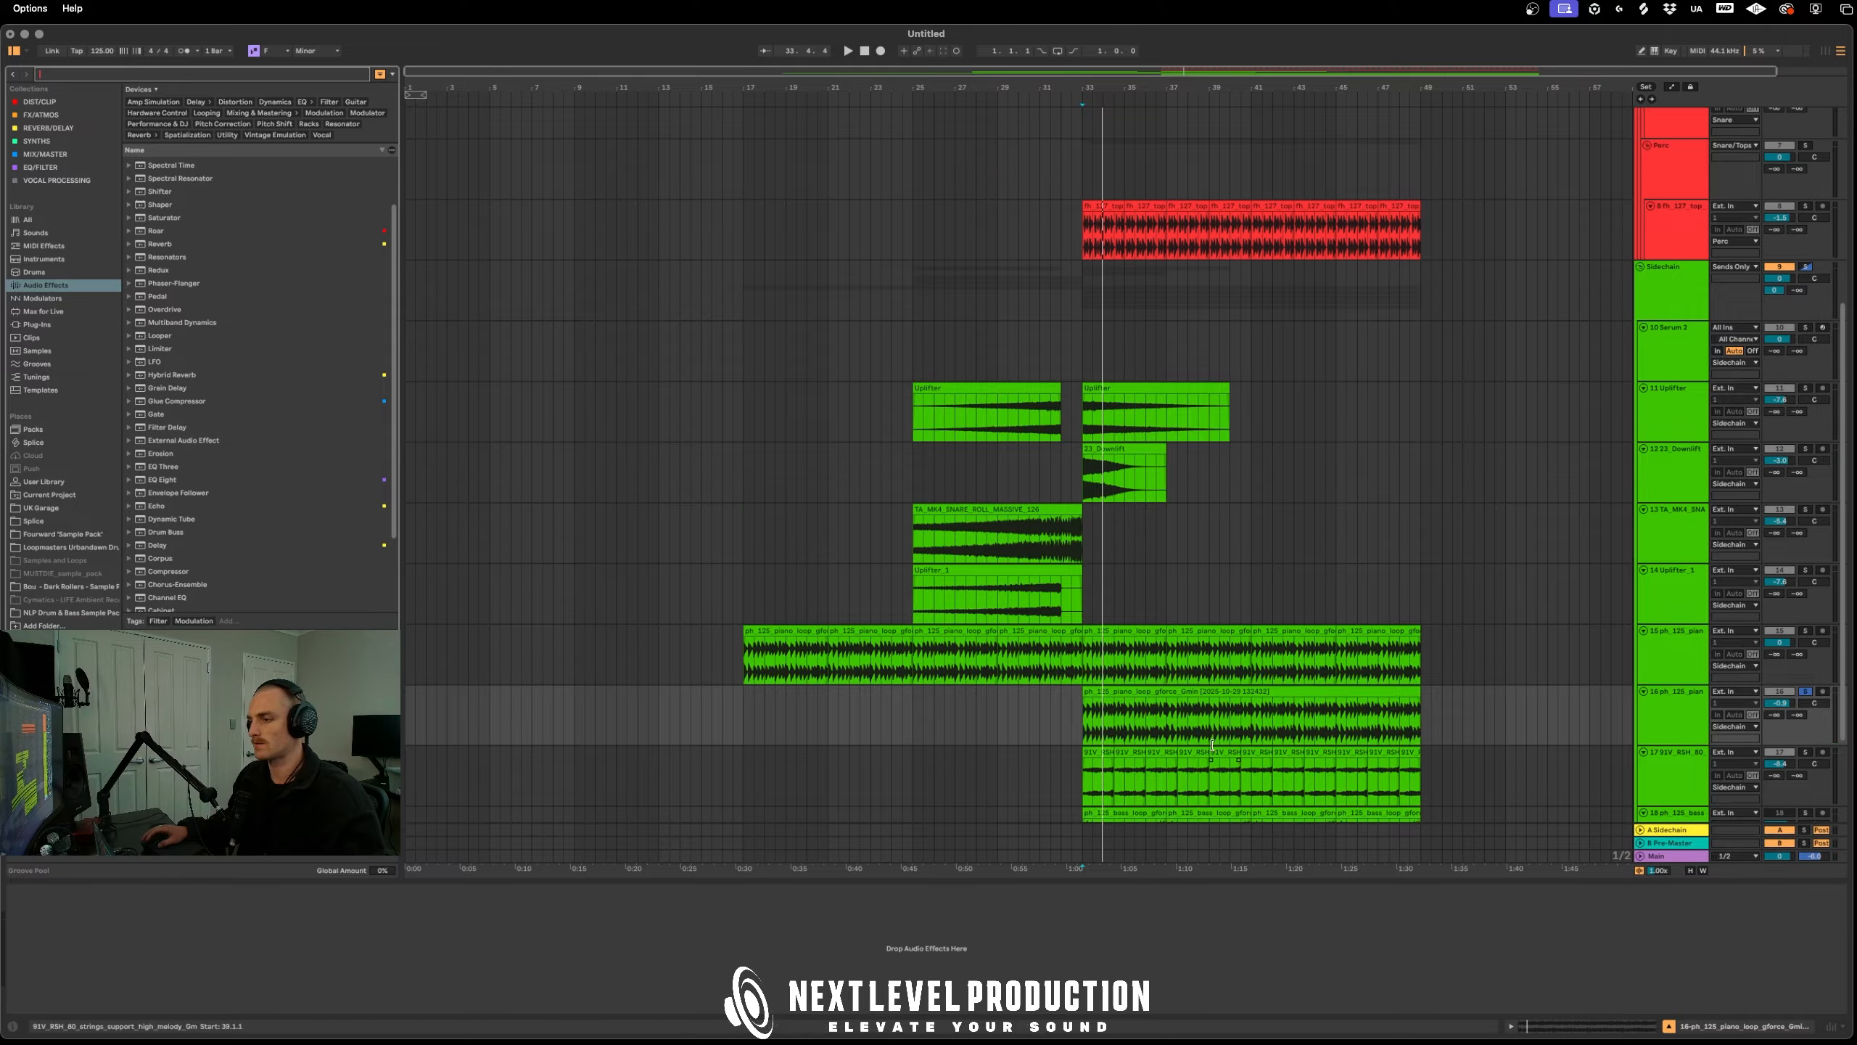
{"action": "scroll", "coordinate": [1115, 830], "scroll_direction": "down", "scroll_amount": 3}
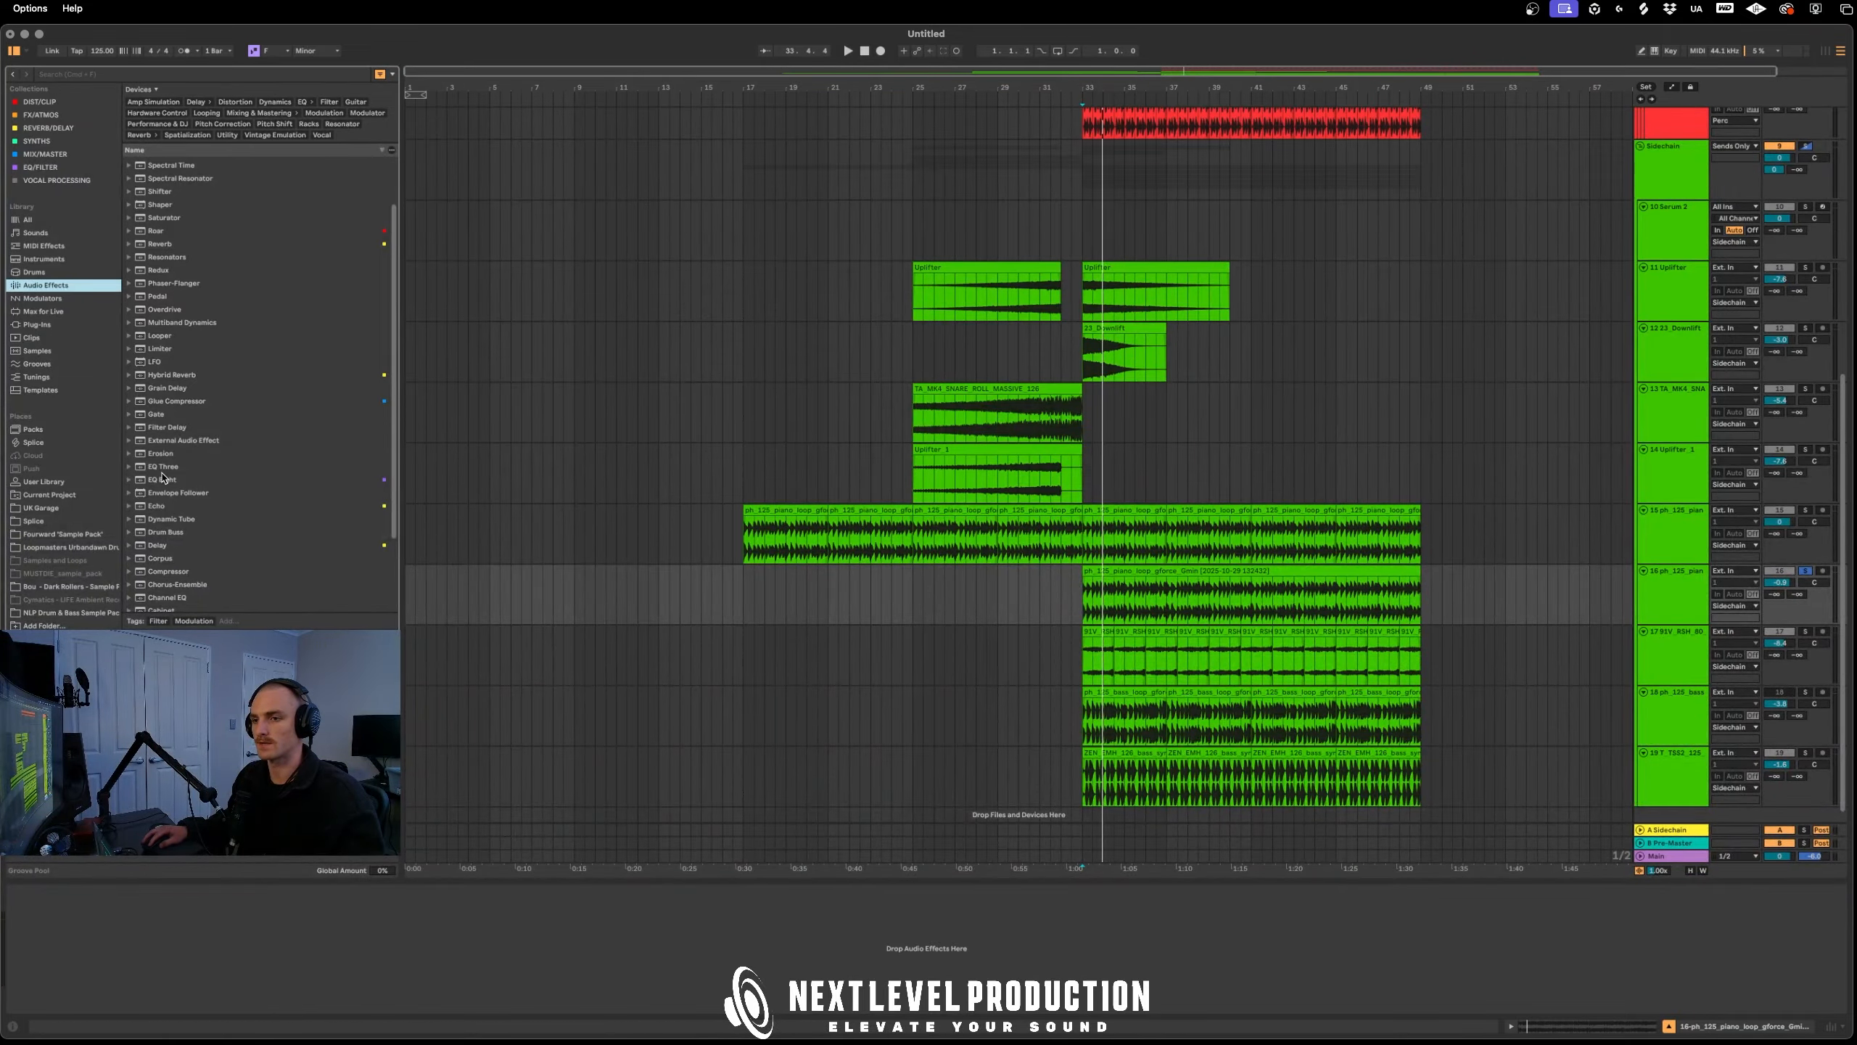
{"action": "left_click_drag", "start_coordinate": [162, 473], "coordinate": [161, 480]}
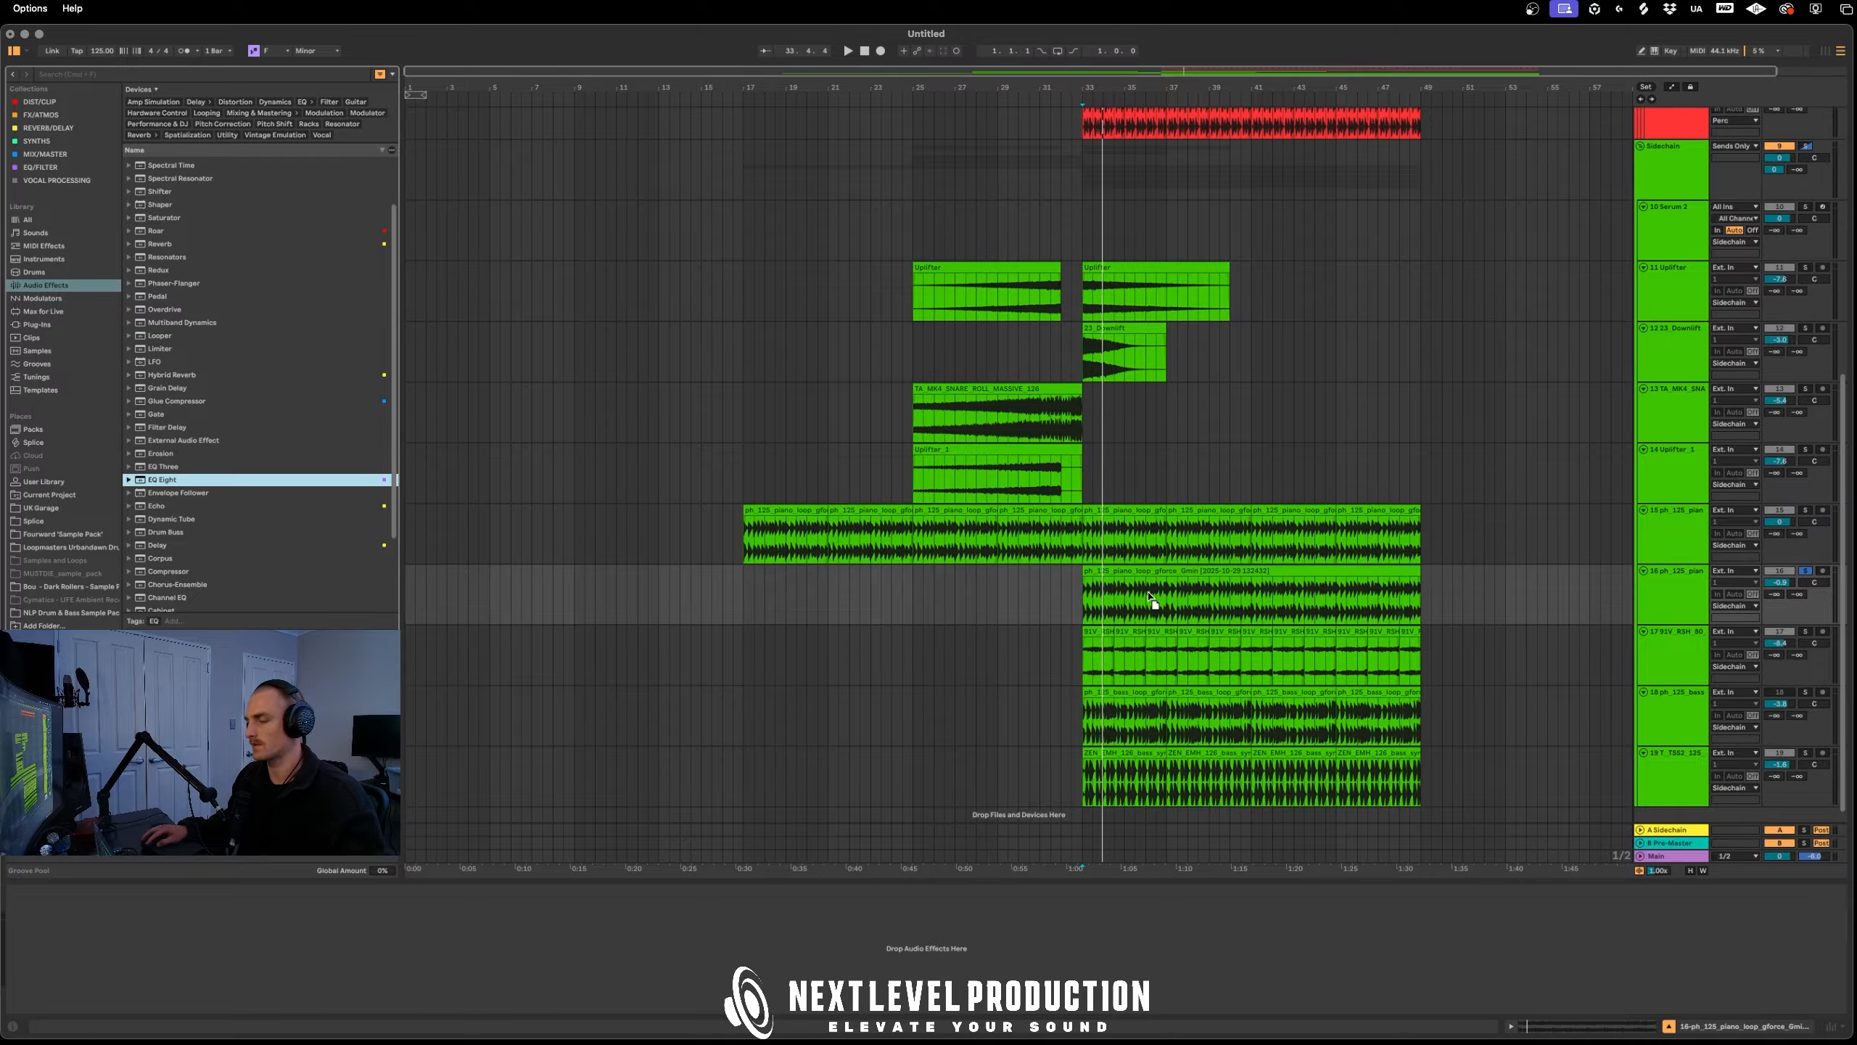
{"action": "left_click_drag", "start_coordinate": [1151, 600], "coordinate": [1153, 601]}
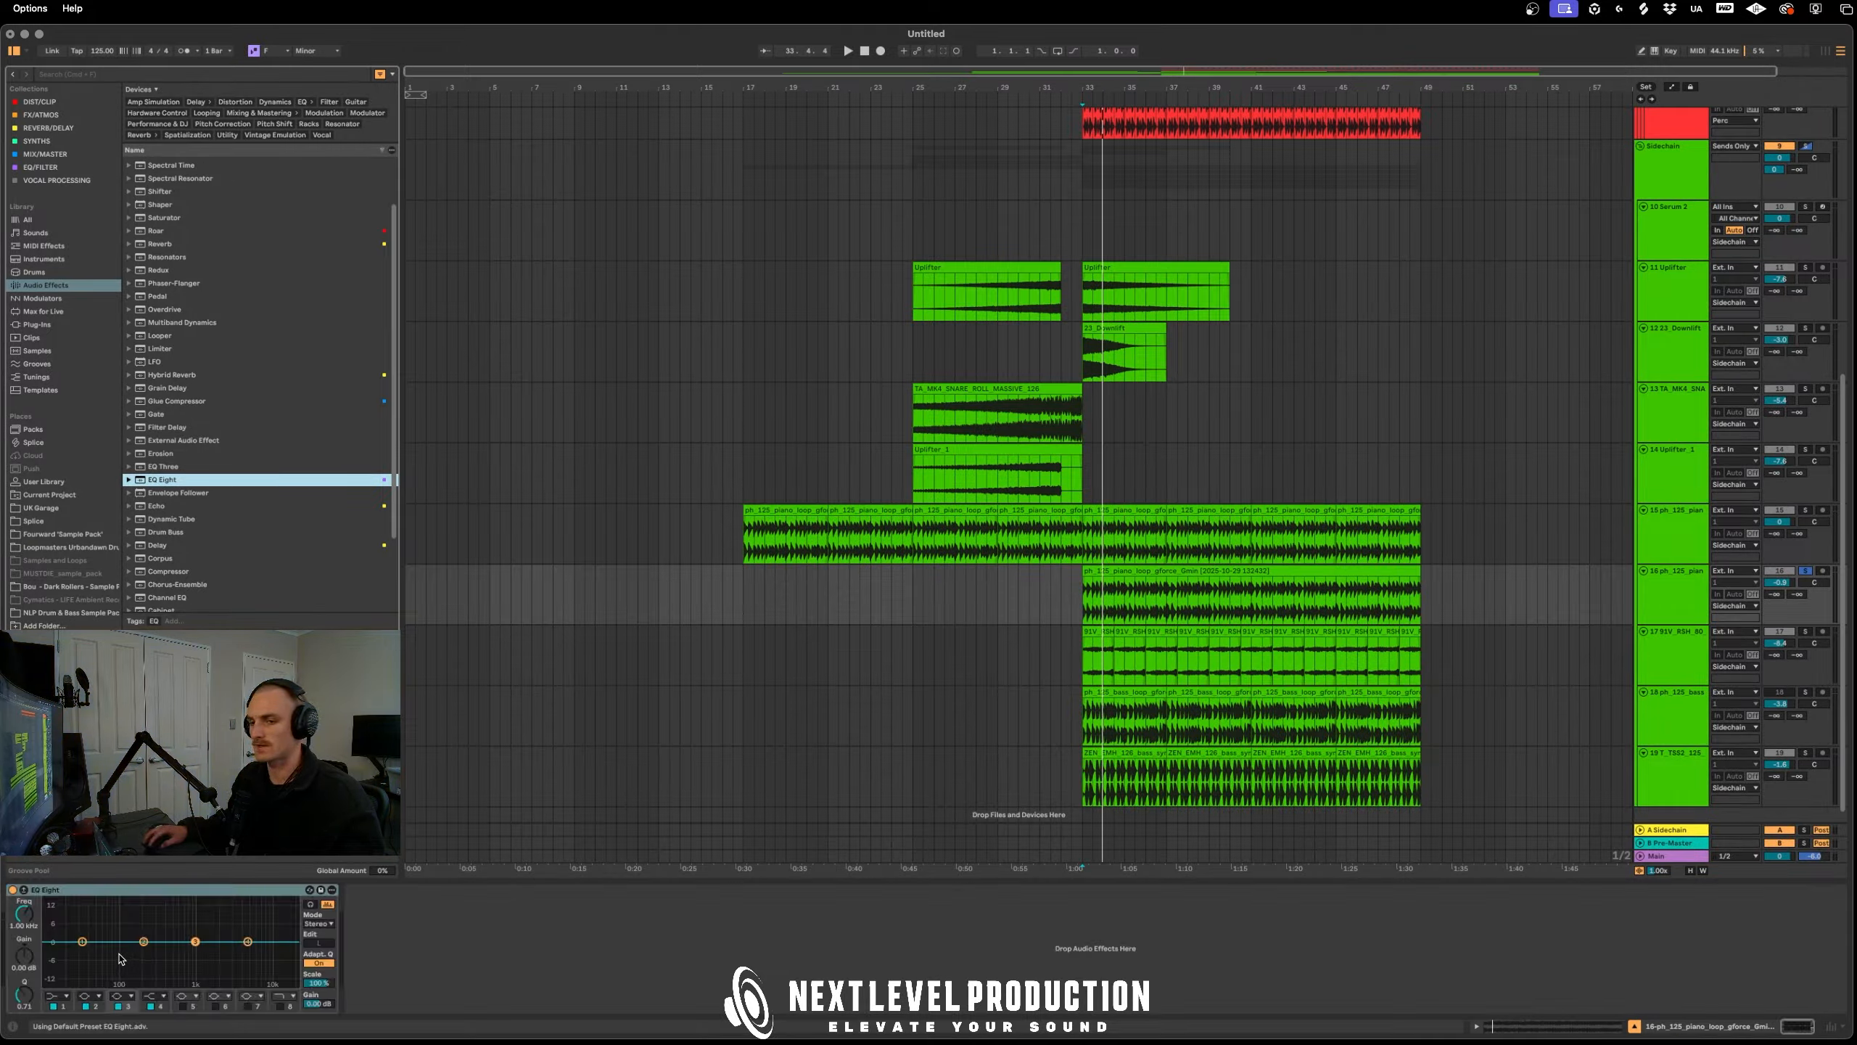
{"action": "left_click", "coordinate": [62, 998]}
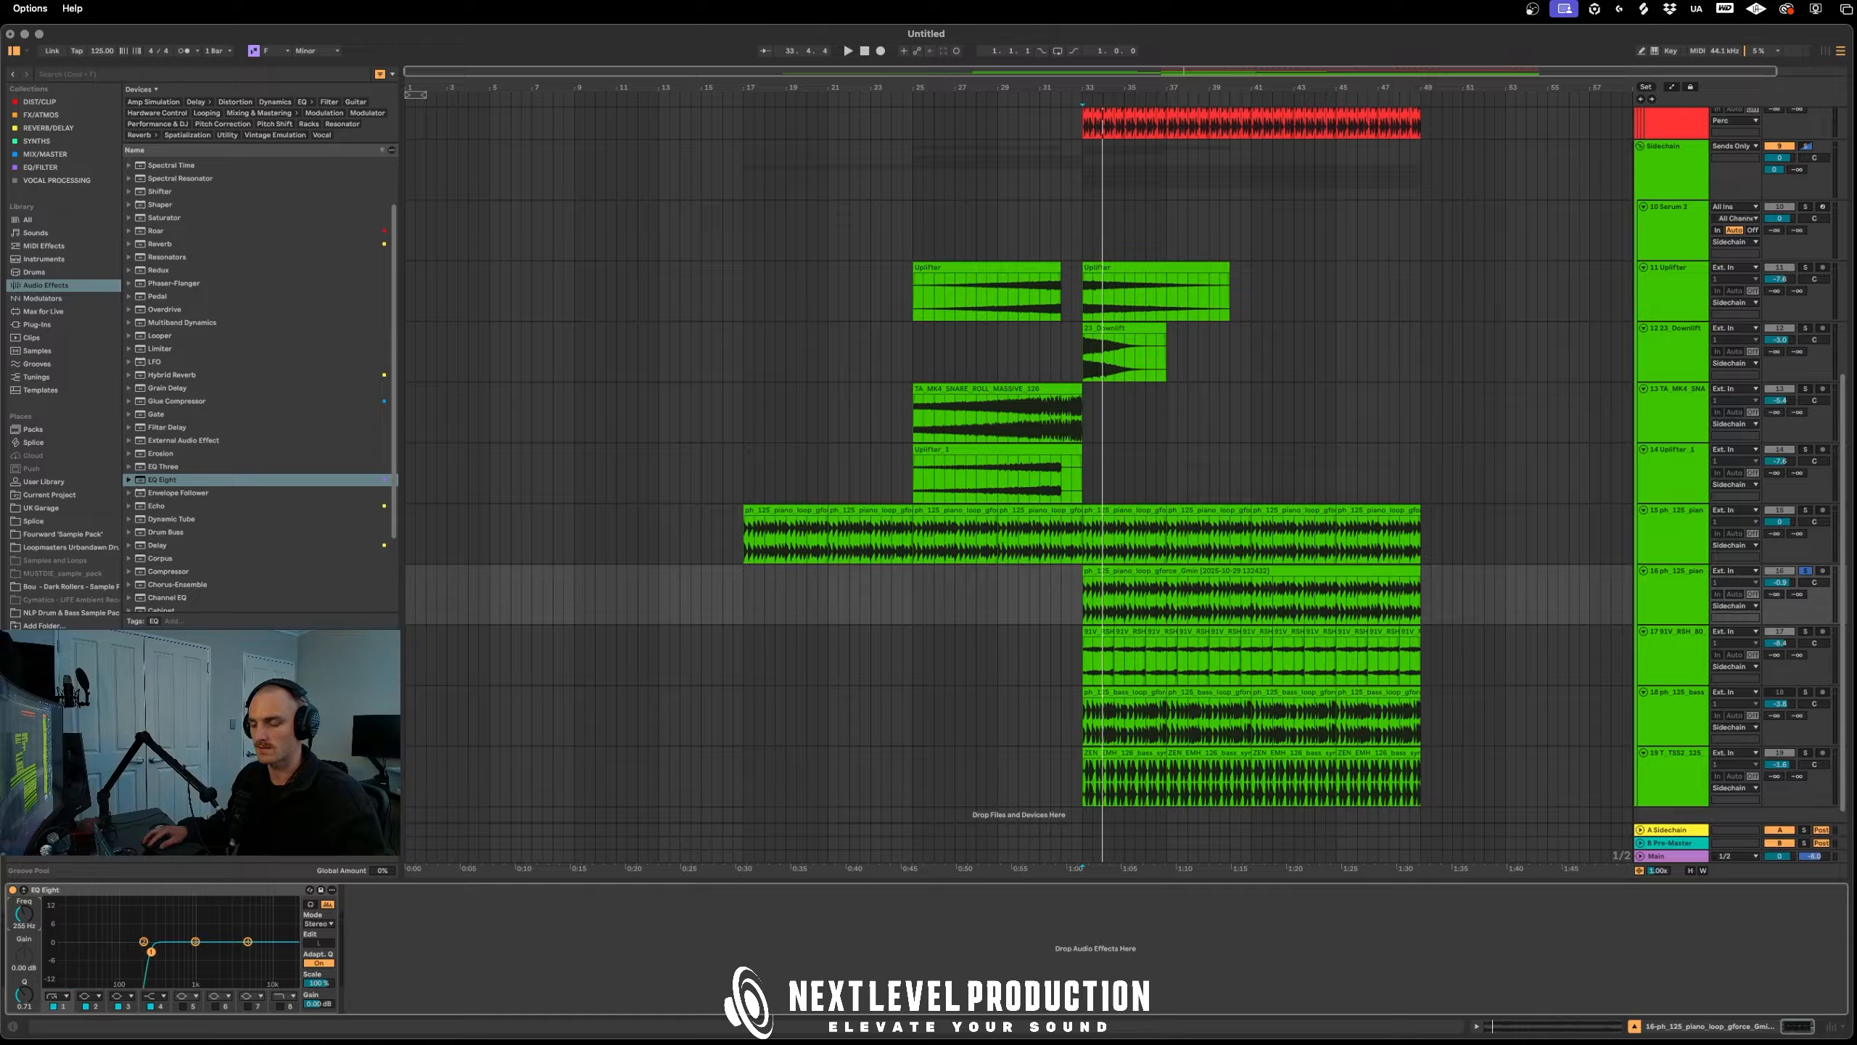
{"action": "left_click_drag", "start_coordinate": [149, 952], "coordinate": [166, 952]}
{"action": "key", "text": "space"}
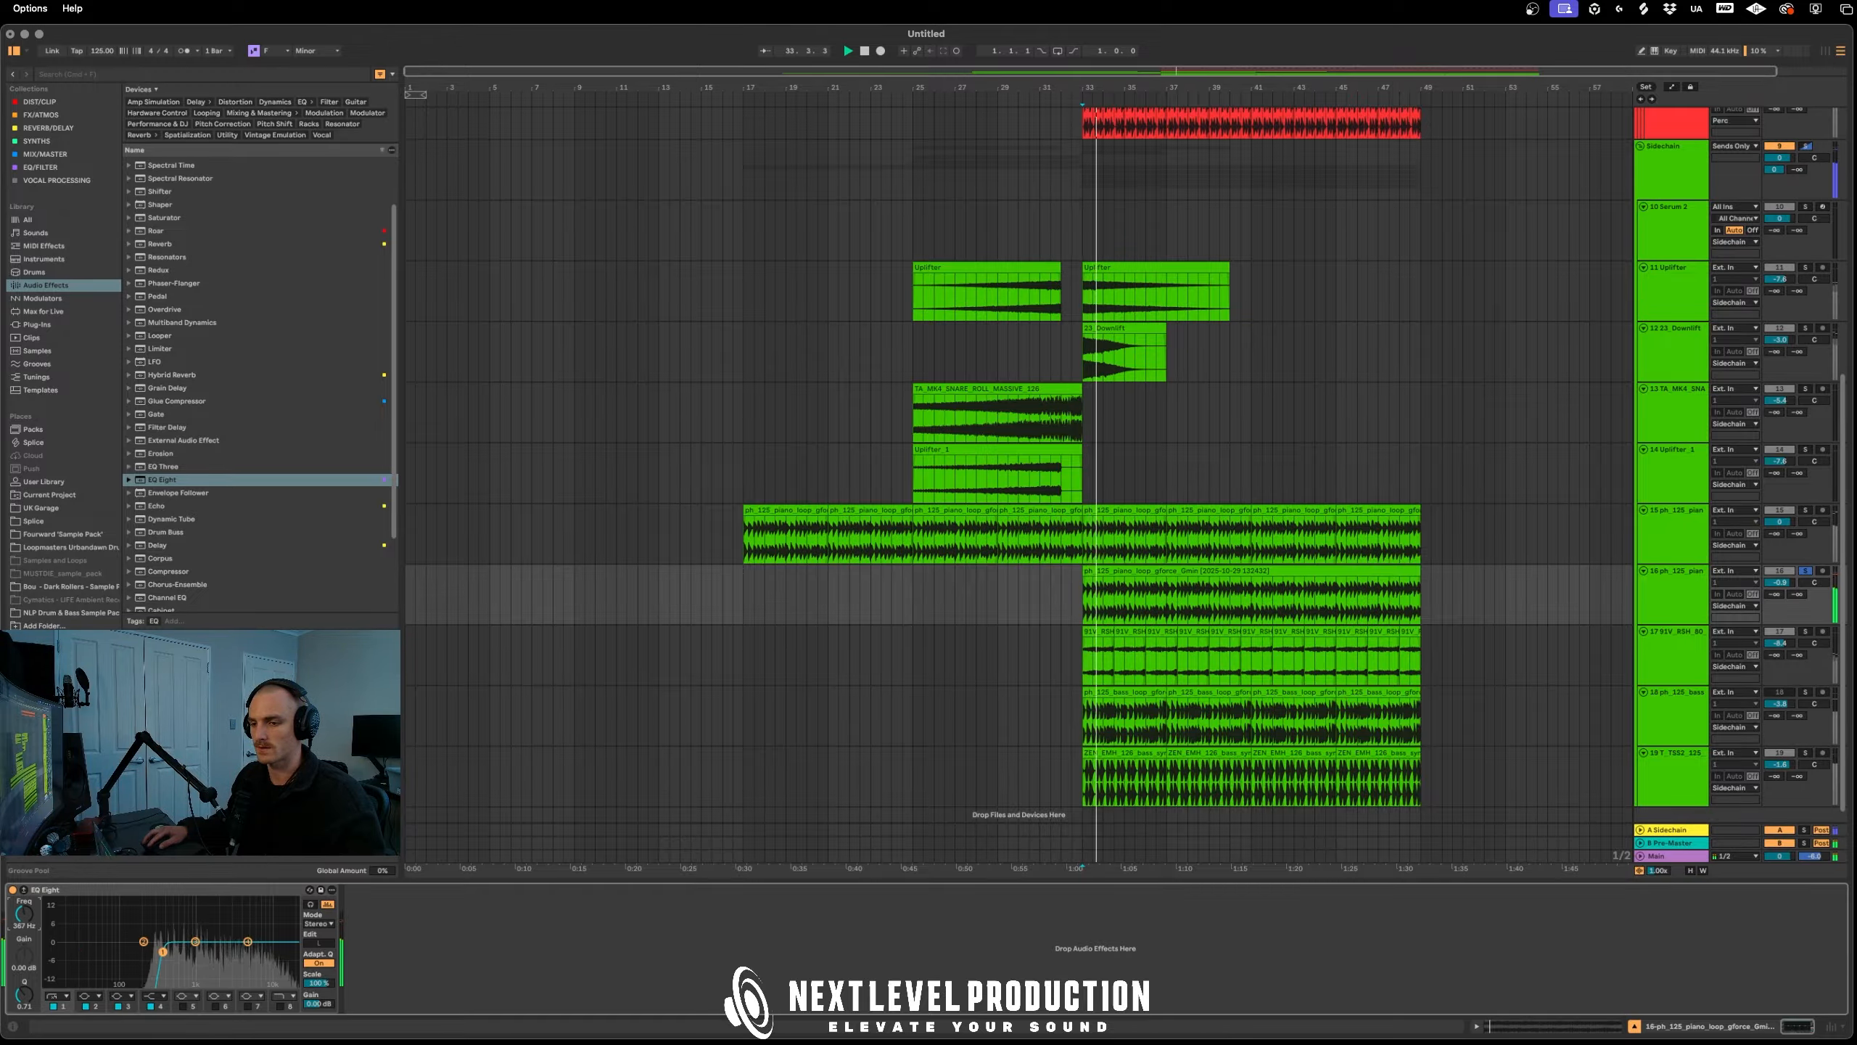
{"action": "left_click_drag", "start_coordinate": [25, 918], "coordinate": [24, 916]}
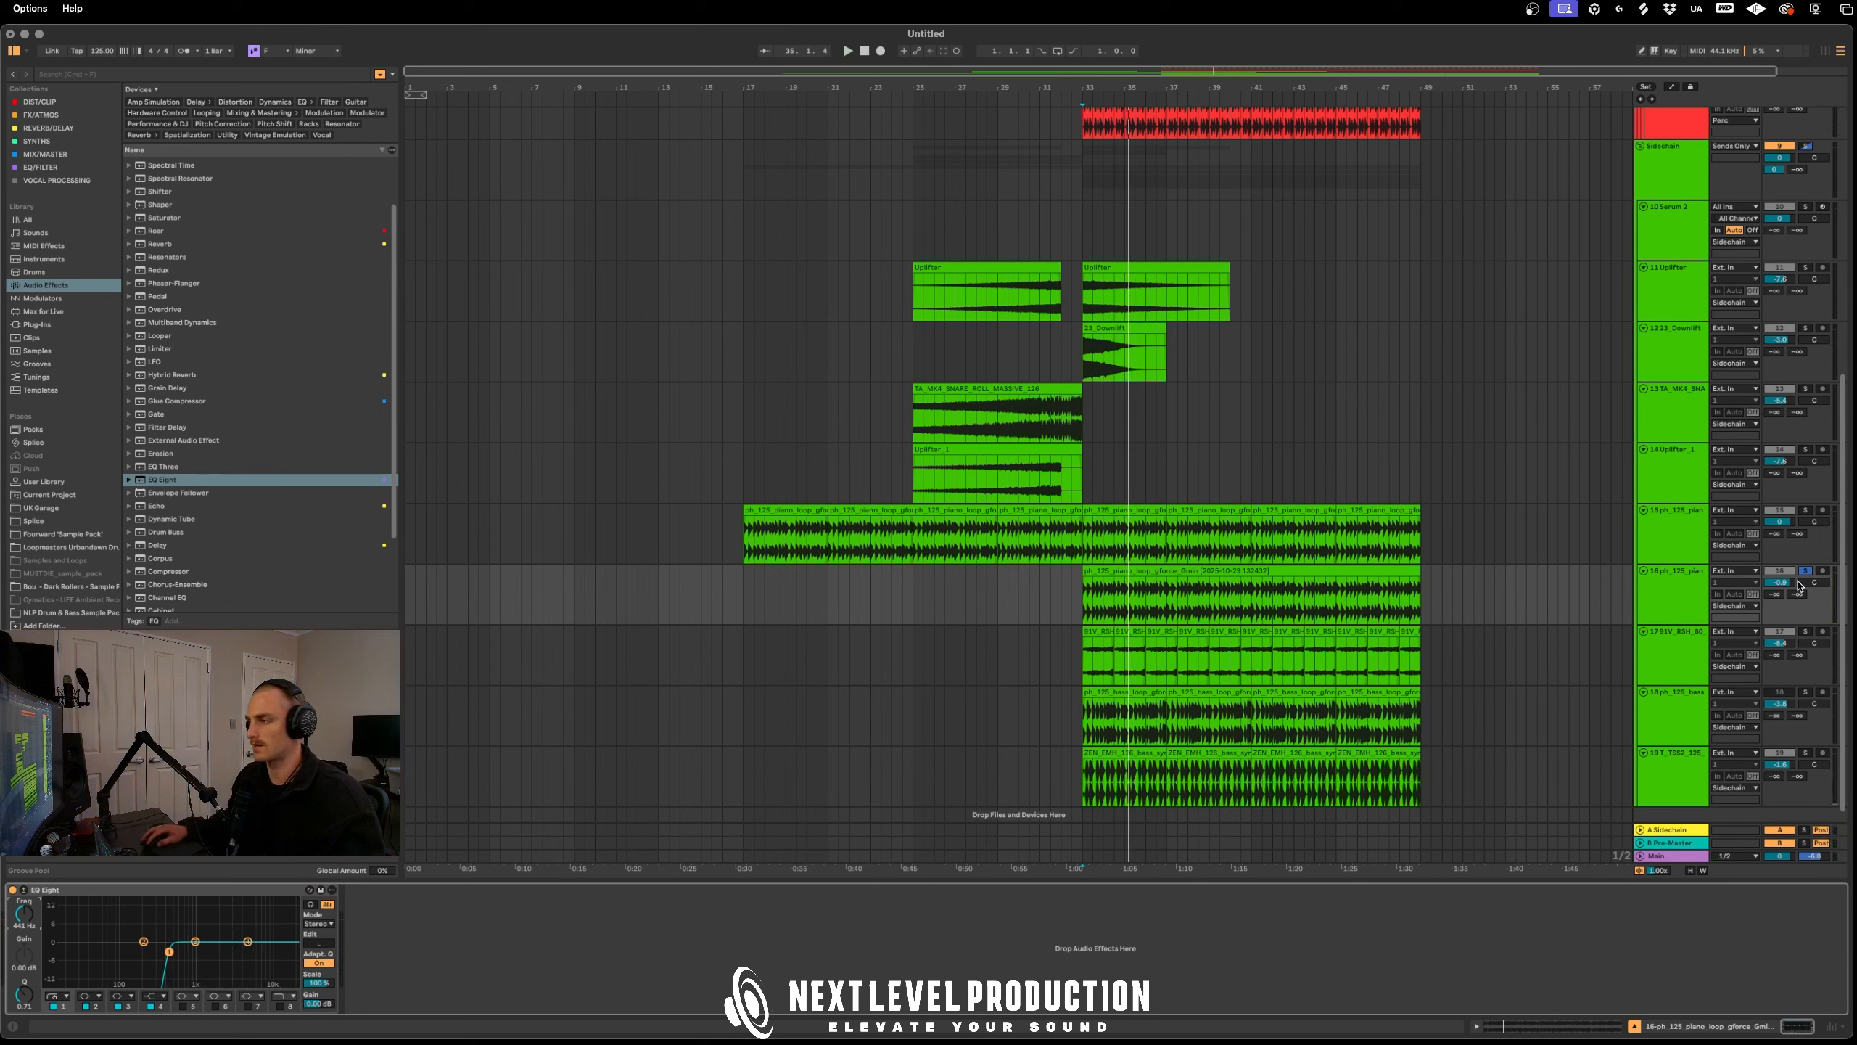
Unsolo the duplicated piano track and play the drop from bar 33 with all tracks
{"action": "left_click", "coordinate": [1806, 511]}
{"action": "key", "text": "space"}
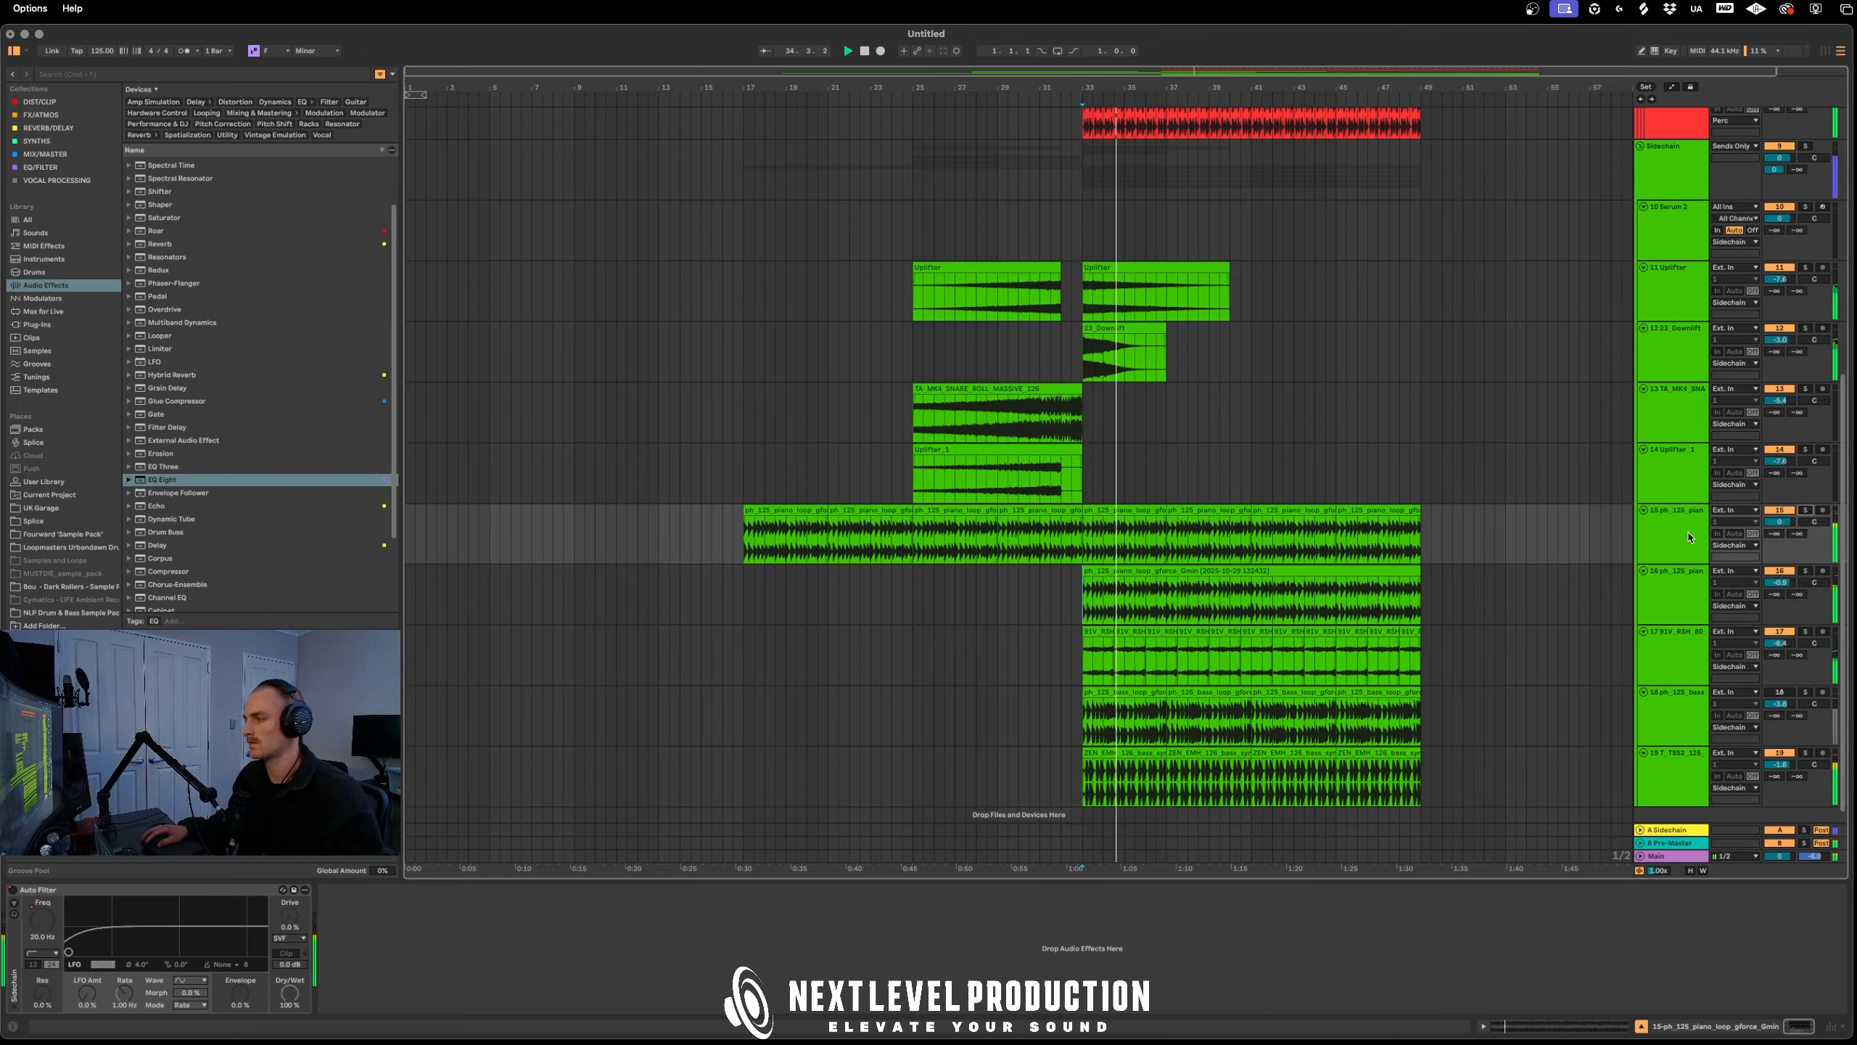
{"action": "key", "text": "space"}
Copy the first piano loop clip from bar 17 to the arrangement's start and duplicate it three times to fill the intro
{"action": "left_click", "coordinate": [773, 595]}
{"action": "left_click", "coordinate": [768, 505]}
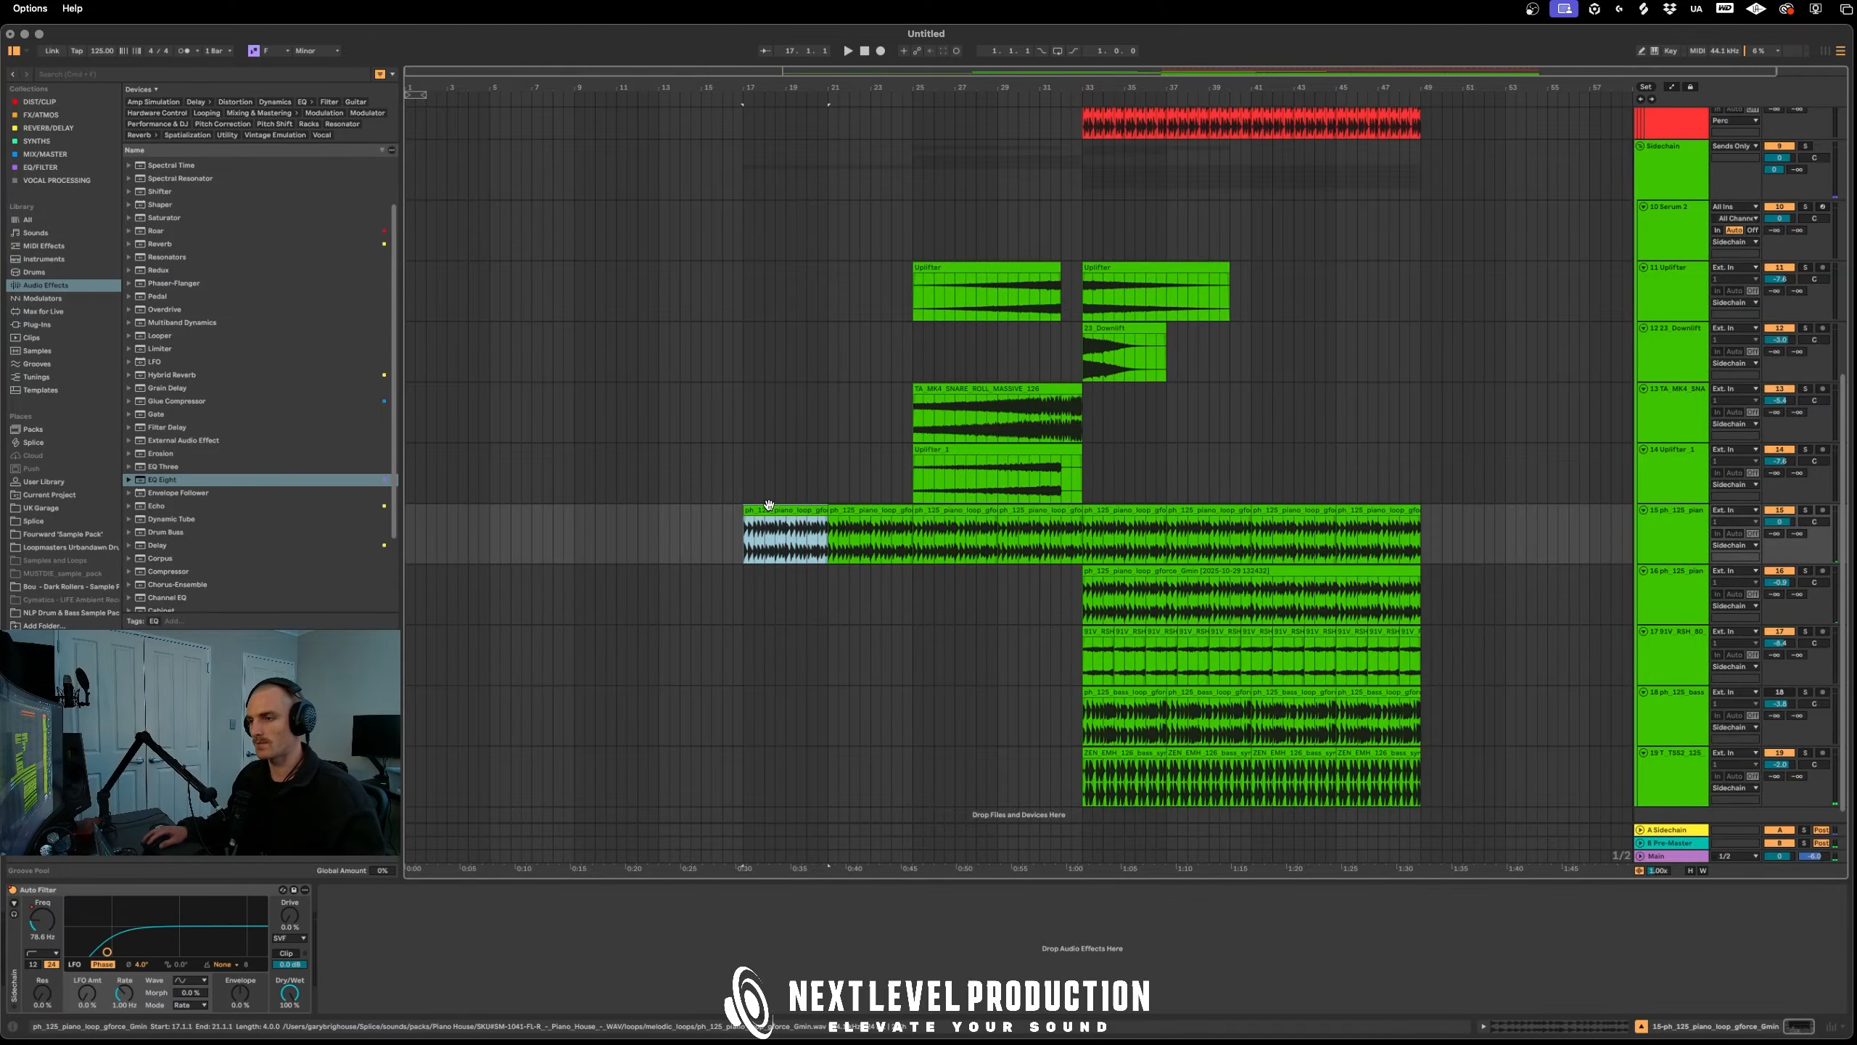
{"action": "left_click_drag", "start_coordinate": [783, 510], "coordinate": [447, 510]}
{"action": "key", "text": "super+d"}
{"action": "key", "text": "super+d"}
{"action": "key", "text": "super+d"}
{"action": "left_click", "coordinate": [660, 613]}
{"action": "scroll", "coordinate": [1086, 565], "scroll_direction": "up", "scroll_amount": 5}
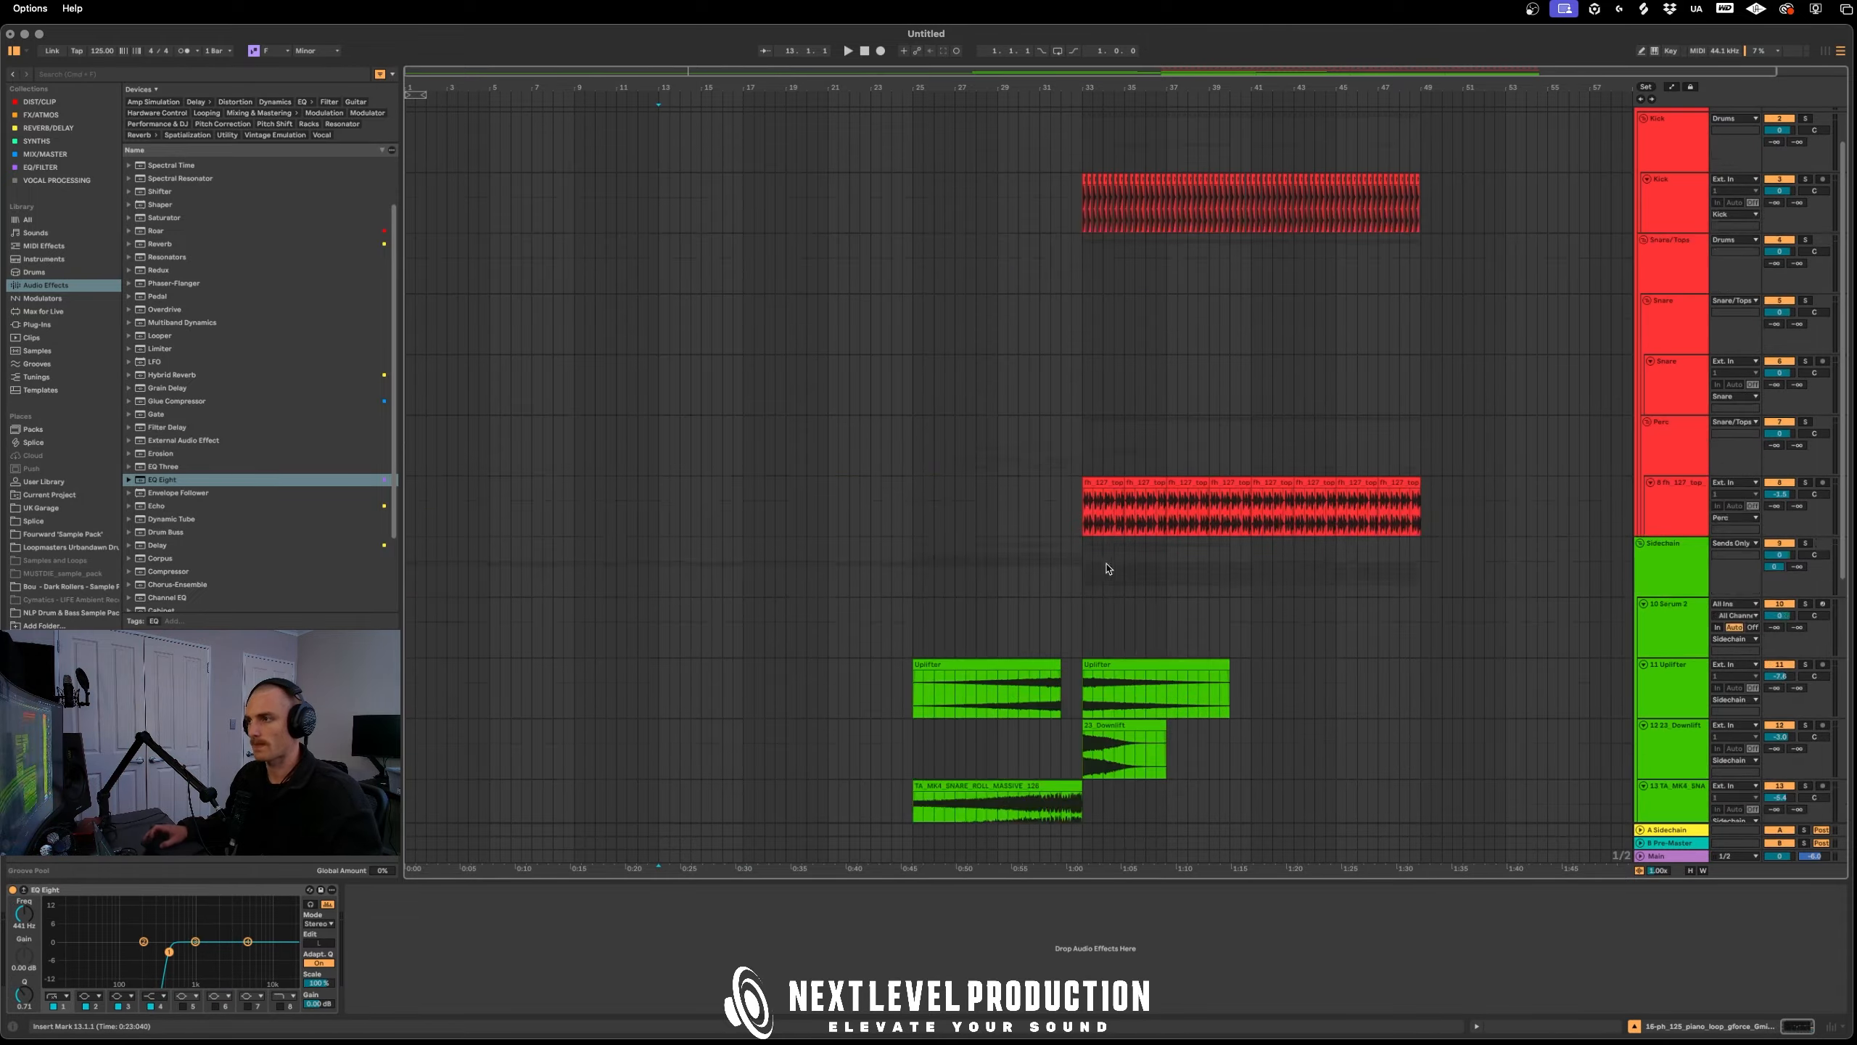
Copy the 16-bar percussion top loop from bar 33 to the arrangement's start and play the intro with it
{"action": "scroll", "coordinate": [1118, 534], "scroll_direction": "up", "scroll_amount": 1}
{"action": "left_click", "coordinate": [1137, 538]}
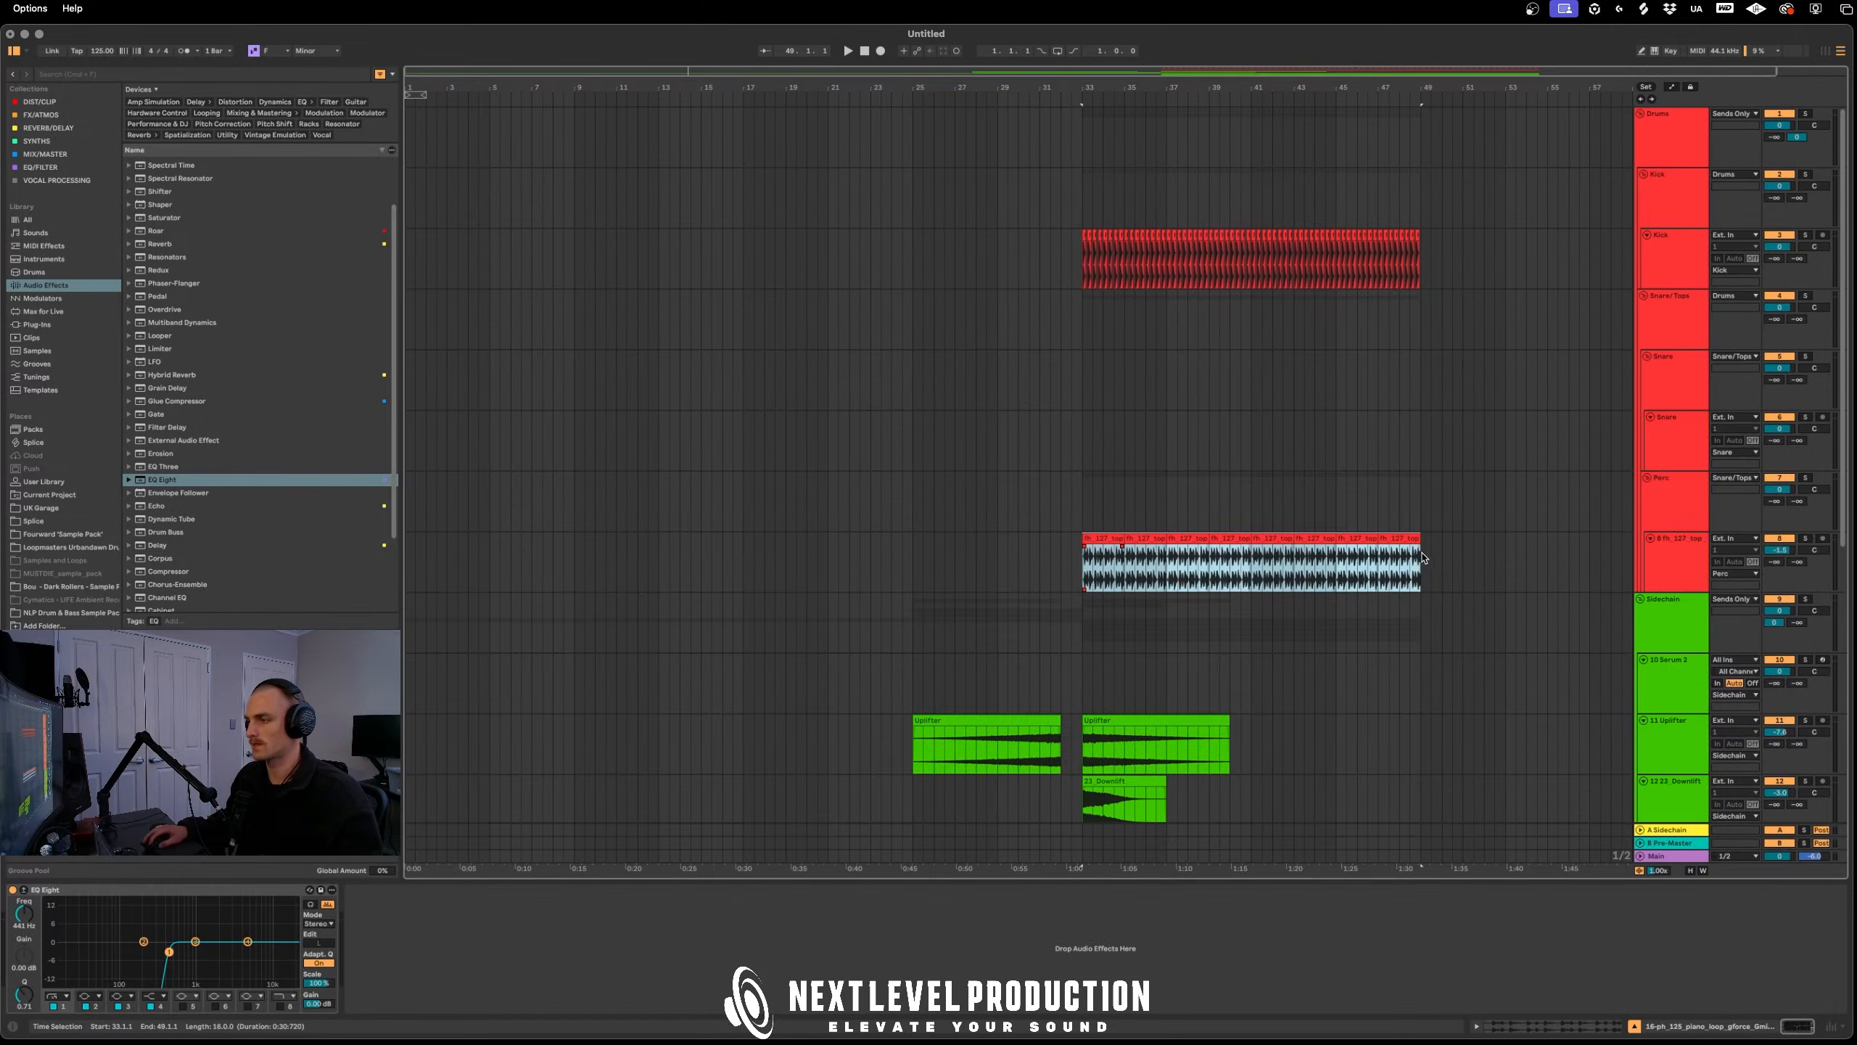
{"action": "left_click_drag", "start_coordinate": [1141, 542], "coordinate": [433, 544]}
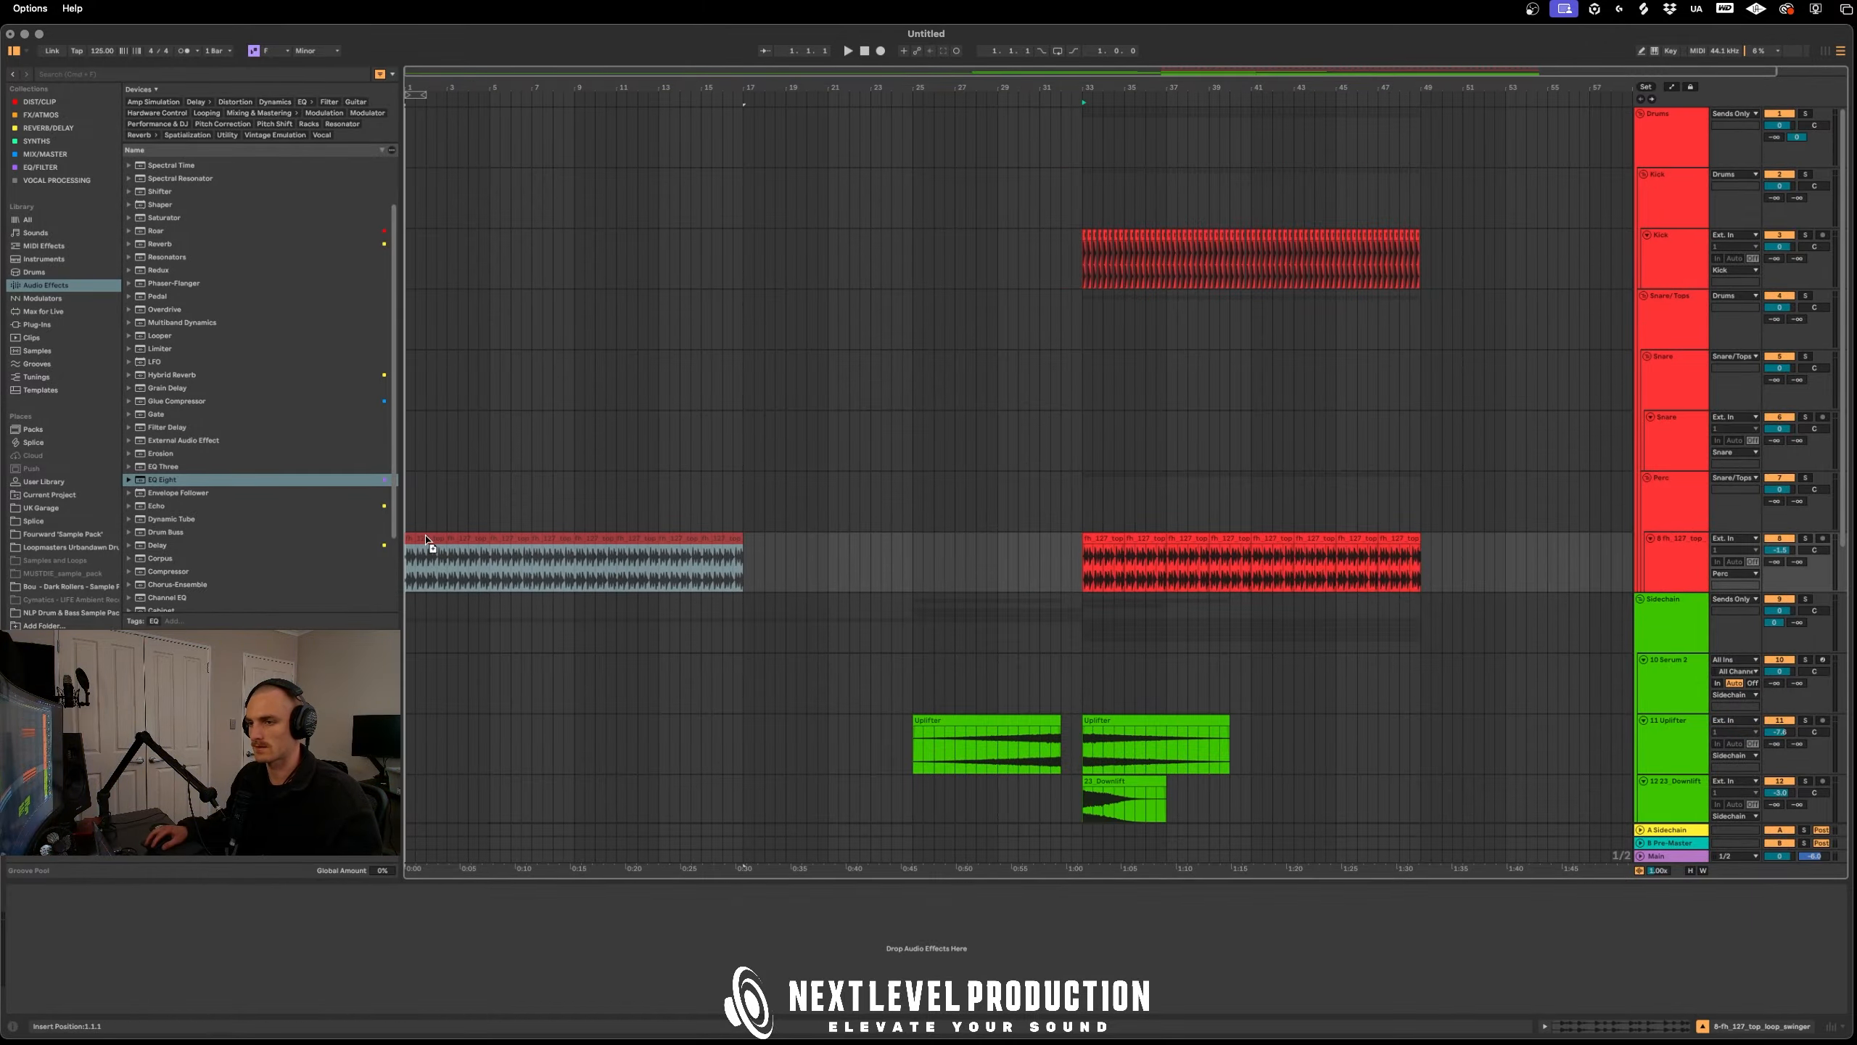
{"action": "scroll", "coordinate": [565, 675], "scroll_direction": "down", "scroll_amount": 6}
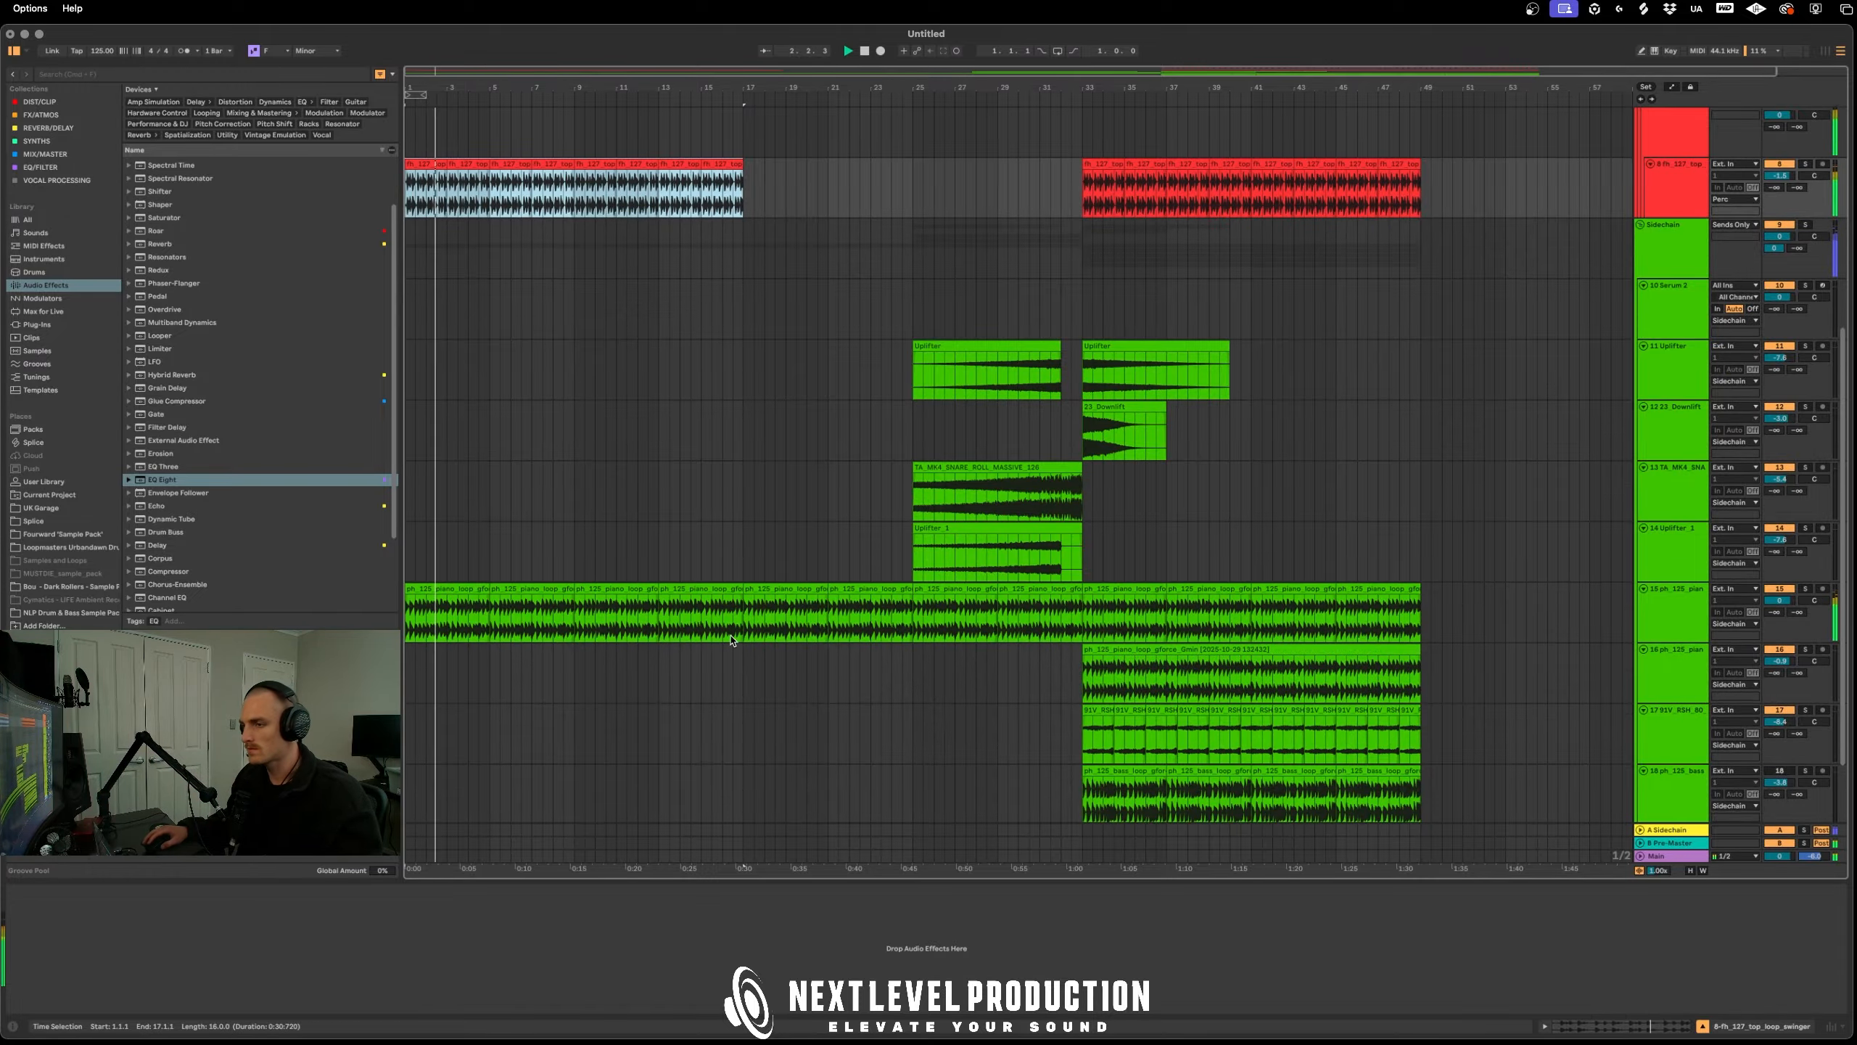
{"action": "scroll", "coordinate": [732, 633], "scroll_direction": "up", "scroll_amount": 1}
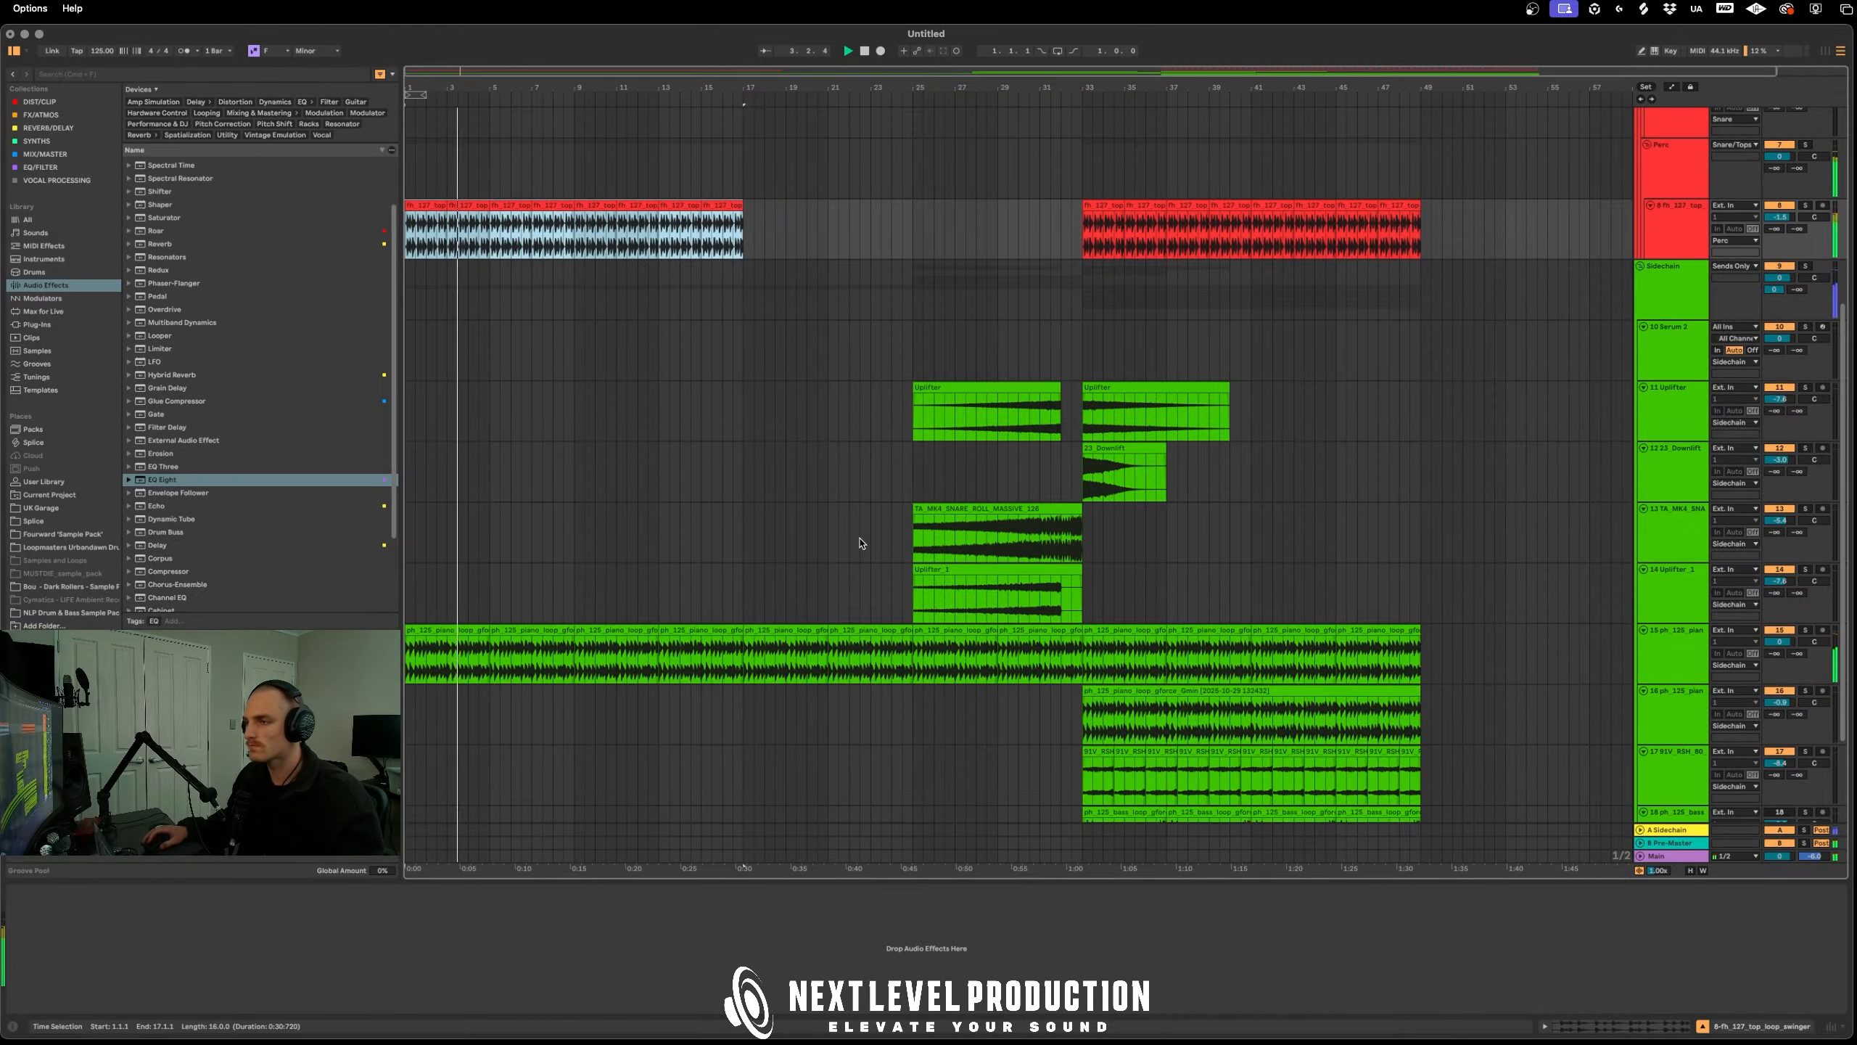
{"action": "scroll", "coordinate": [857, 539], "scroll_direction": "down", "scroll_amount": 1}
{"action": "key", "text": "space"}
Copy the falling Uplifter clip from bar 33 to bar 1 on the same track and play the intro from the start
{"action": "left_click", "coordinate": [1141, 334]}
{"action": "left_click_drag", "start_coordinate": [1141, 331], "coordinate": [465, 336]}
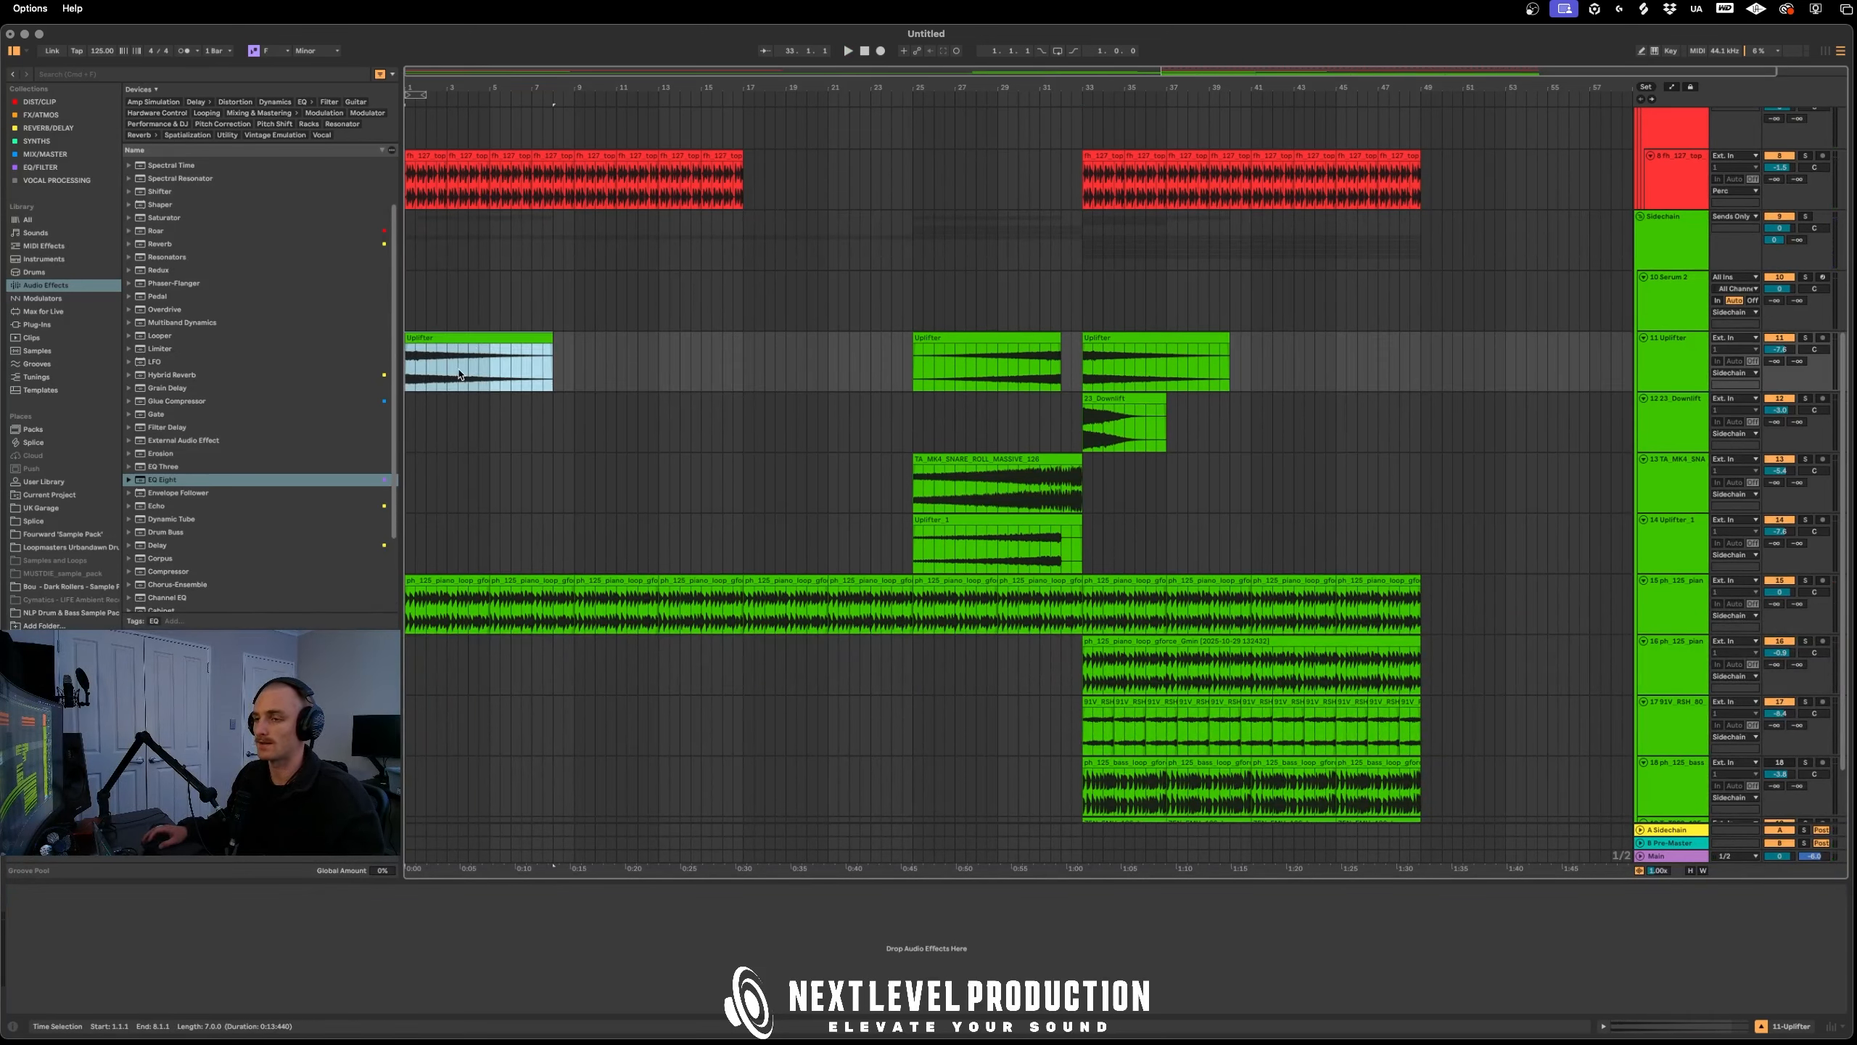
{"action": "left_click", "coordinate": [407, 374]}
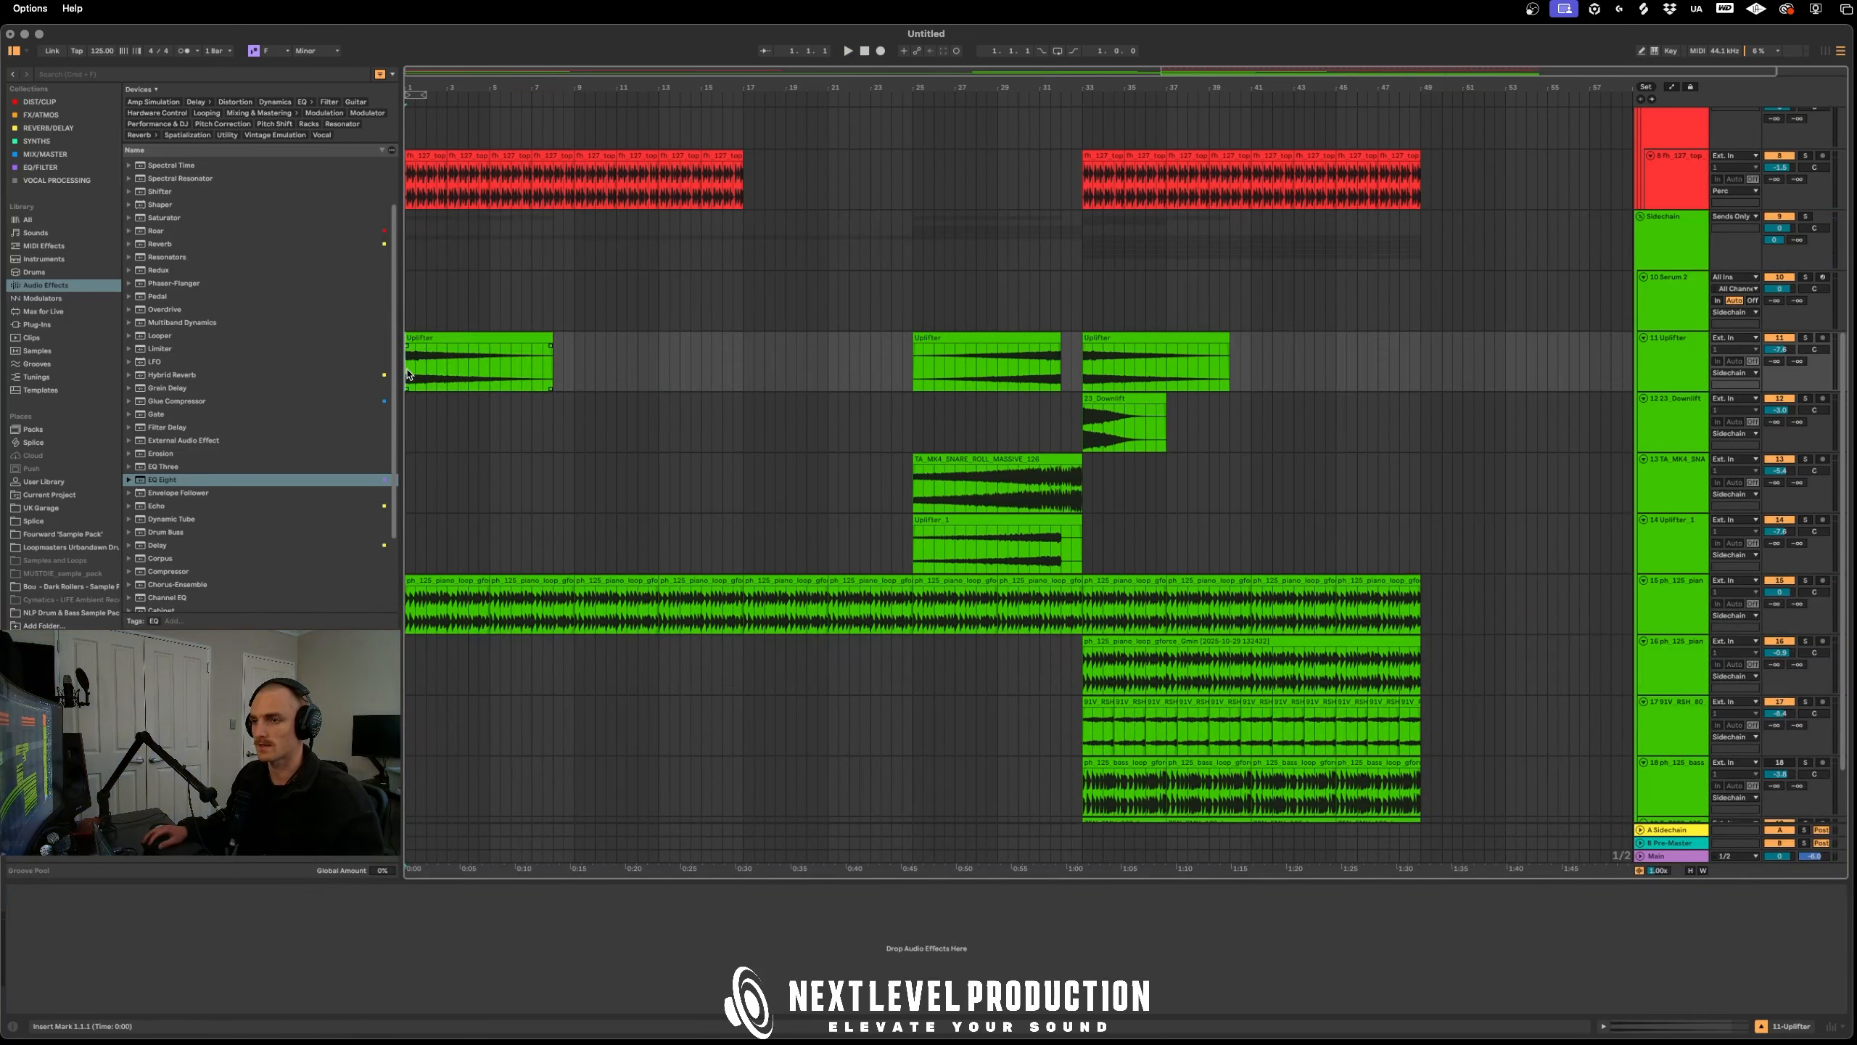
{"action": "key", "text": "space"}
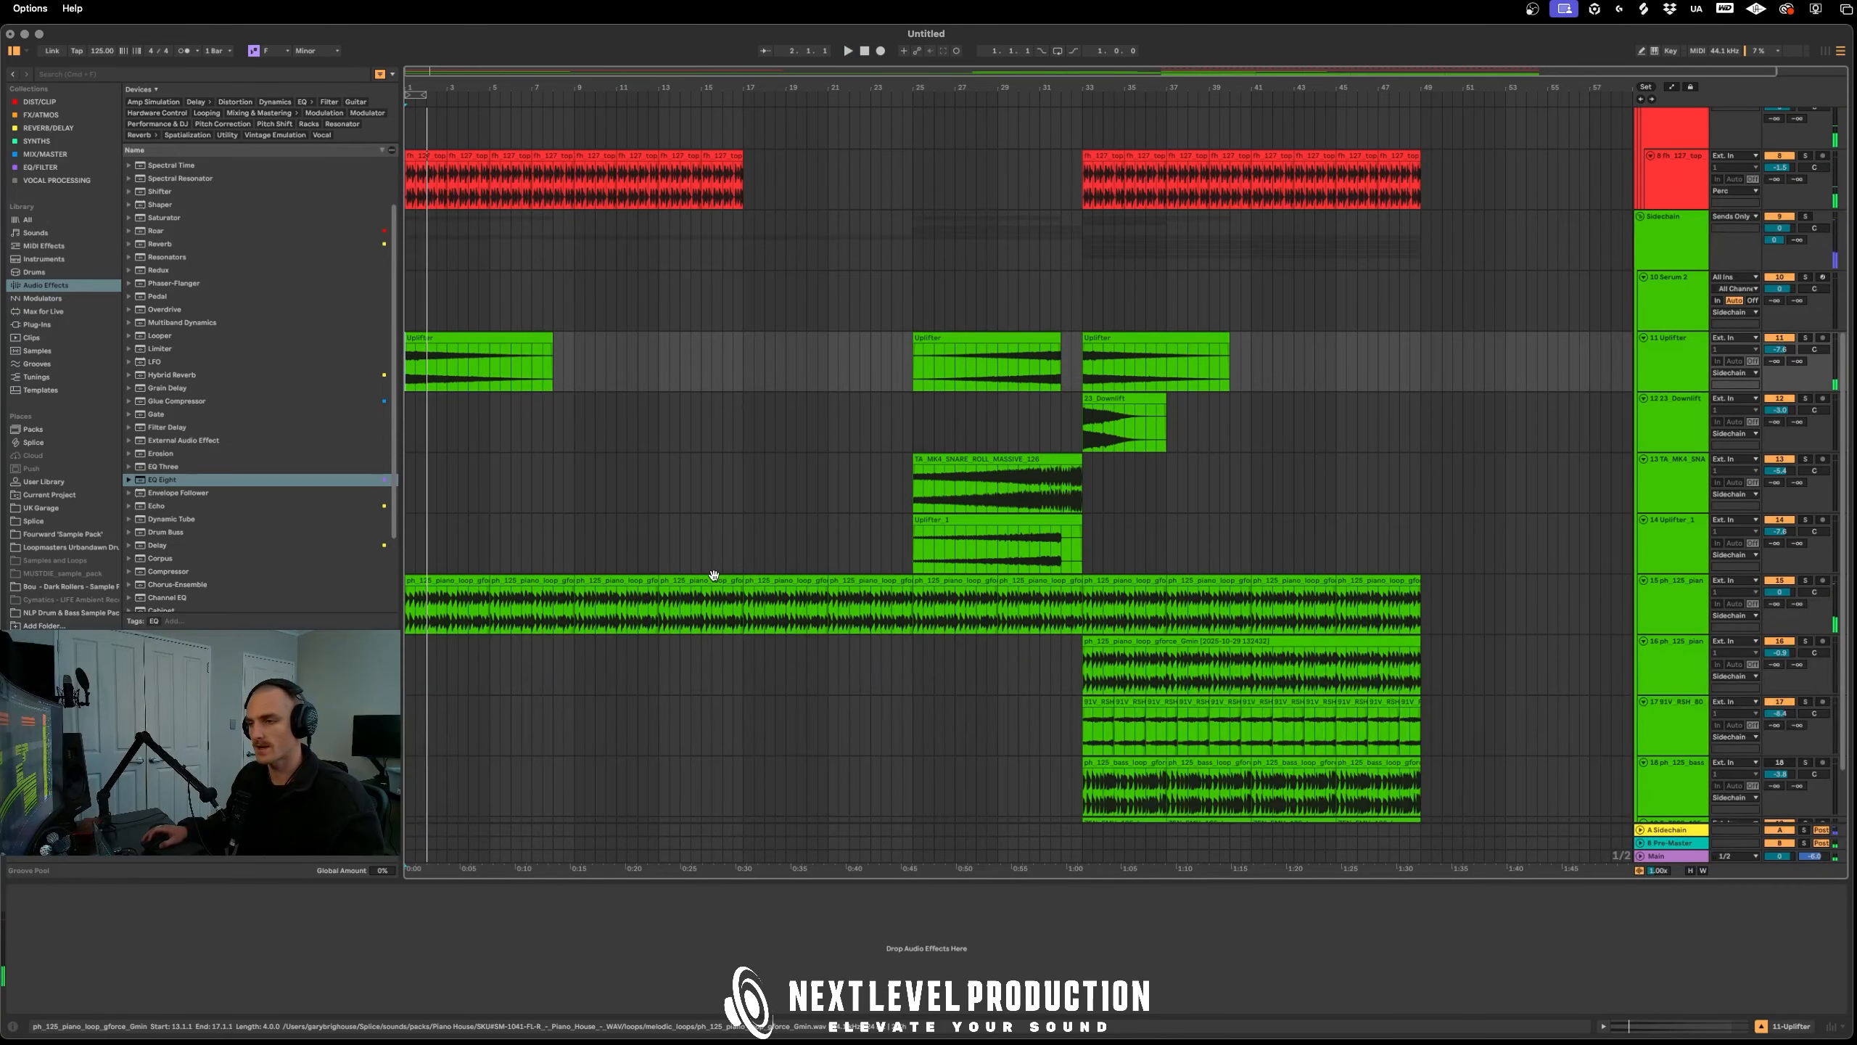
Add a second Auto Filter to the first piano track and set its low-pass frequency to 20.0 kHz
{"action": "key", "text": "a"}
{"action": "left_click", "coordinate": [1676, 597]}
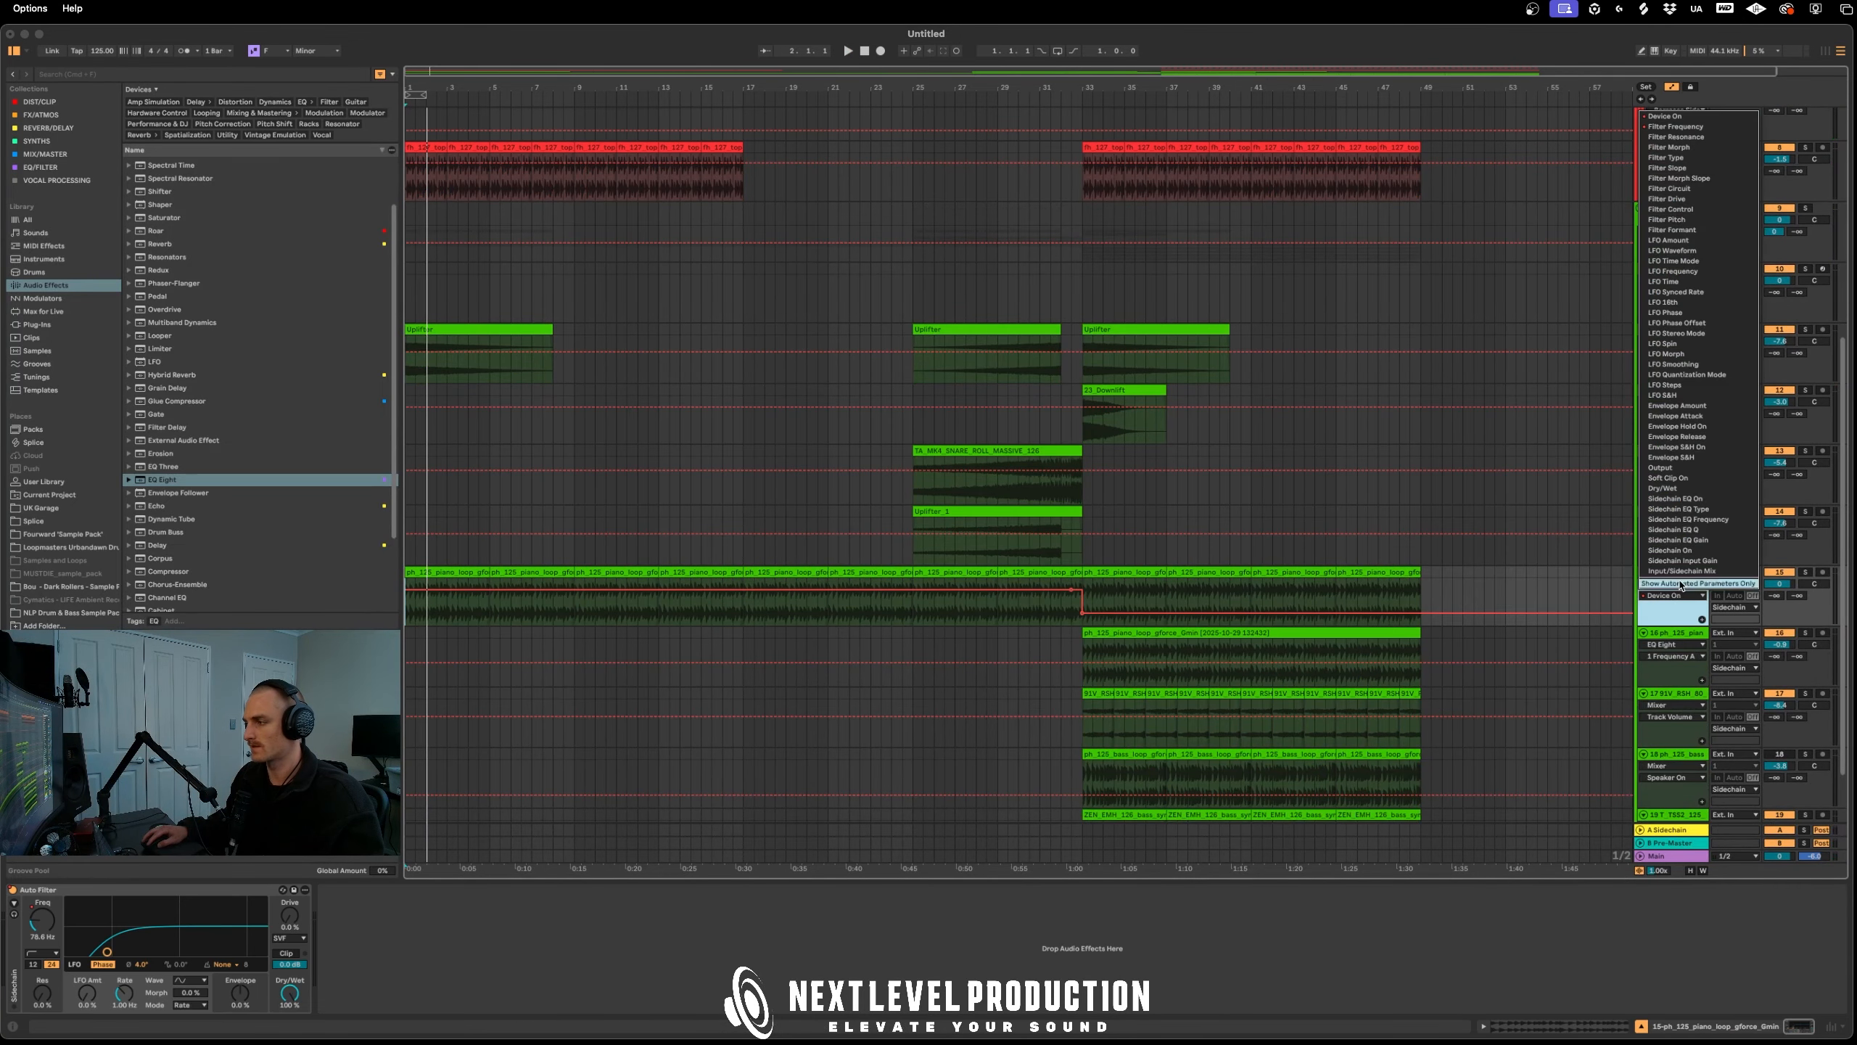
{"action": "key", "text": "a"}
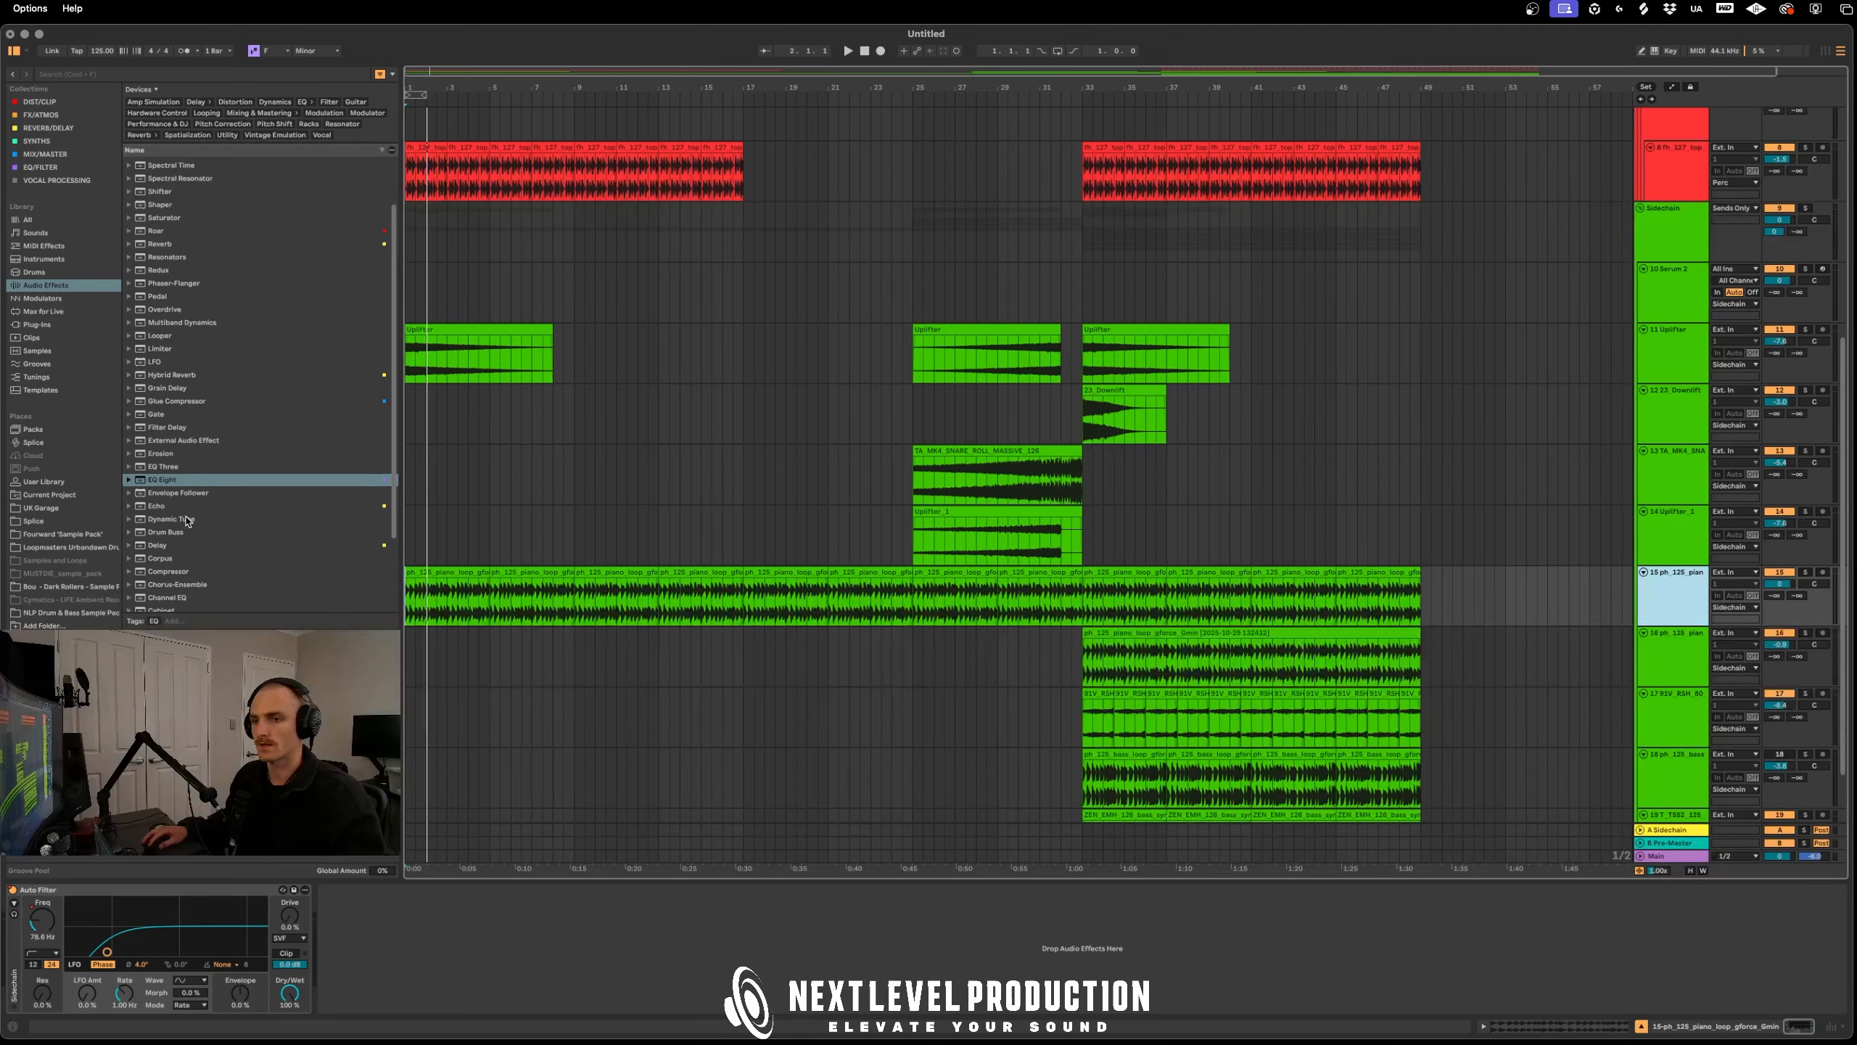
{"action": "scroll", "coordinate": [154, 557], "scroll_direction": "down", "scroll_amount": 3}
{"action": "left_click", "coordinate": [166, 569]}
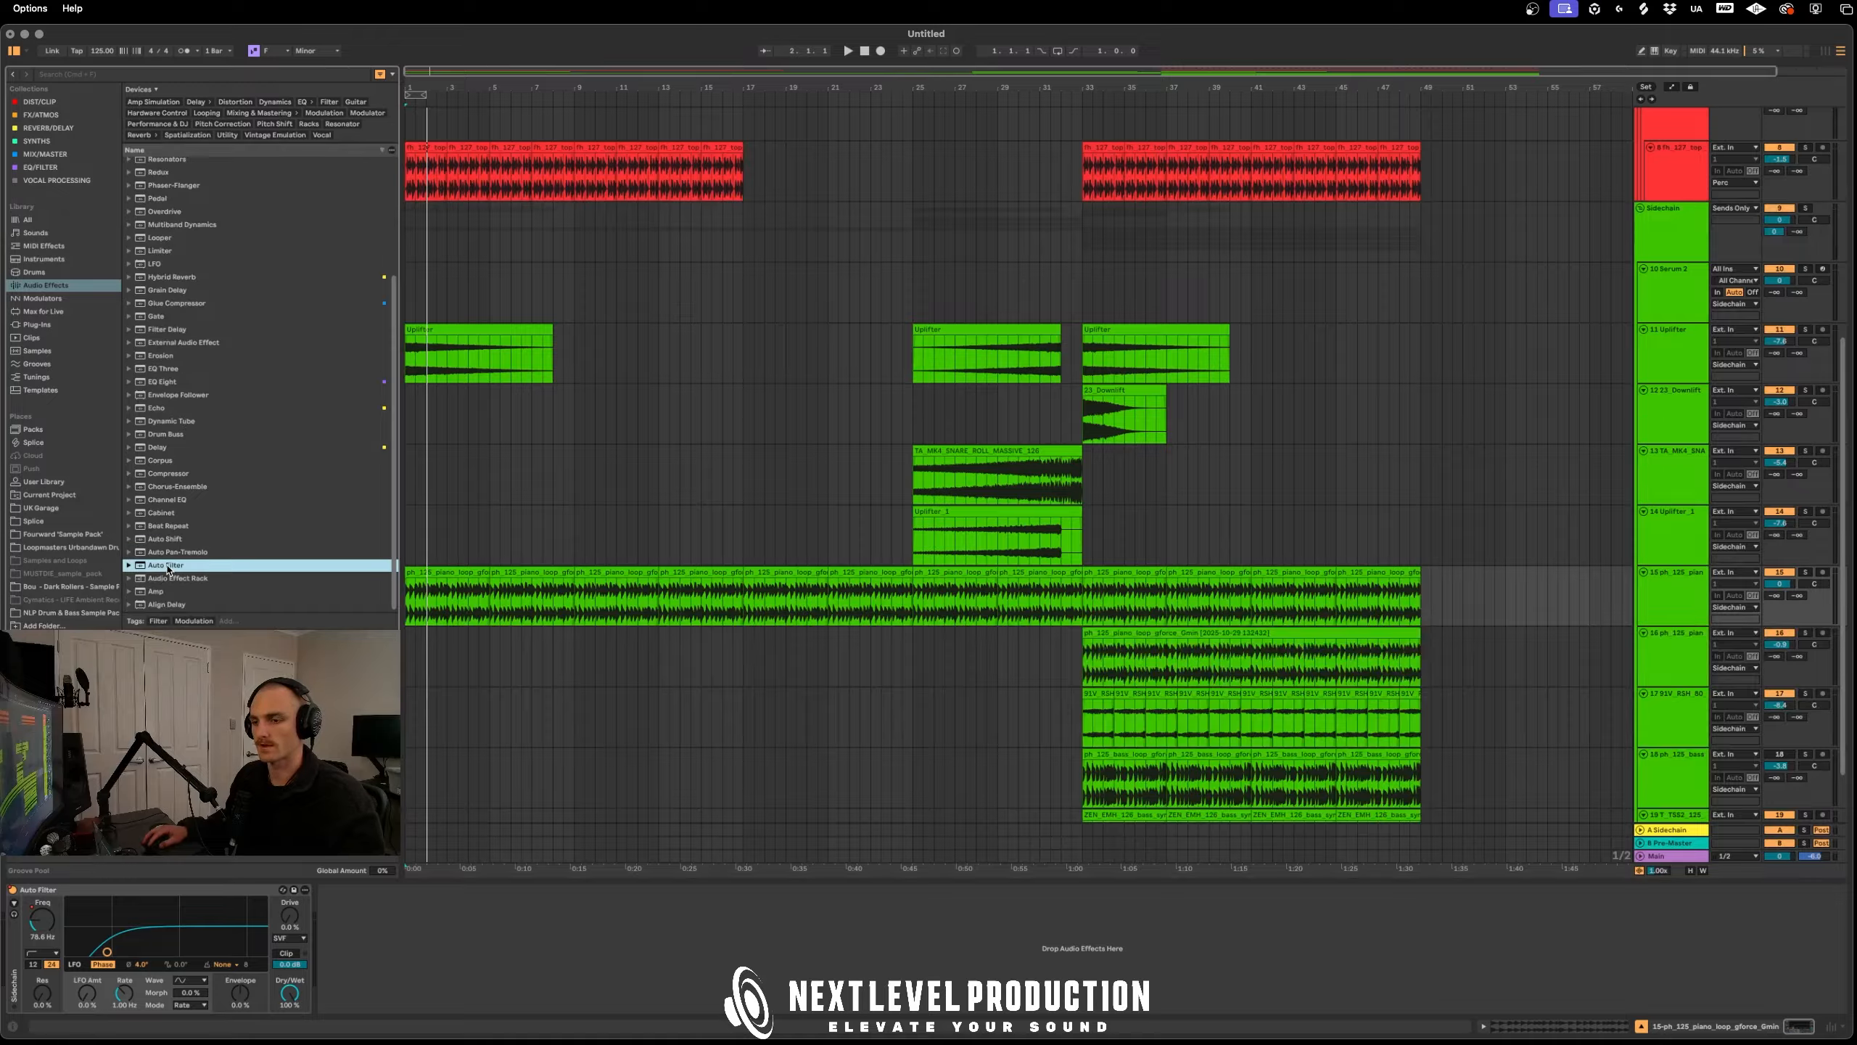
{"action": "left_click_drag", "start_coordinate": [388, 945], "coordinate": [394, 948]}
{"action": "left_click_drag", "start_coordinate": [744, 520], "coordinate": [945, 521]}
{"action": "left_click", "coordinate": [784, 516]}
{"action": "left_click", "coordinate": [1657, 611]}
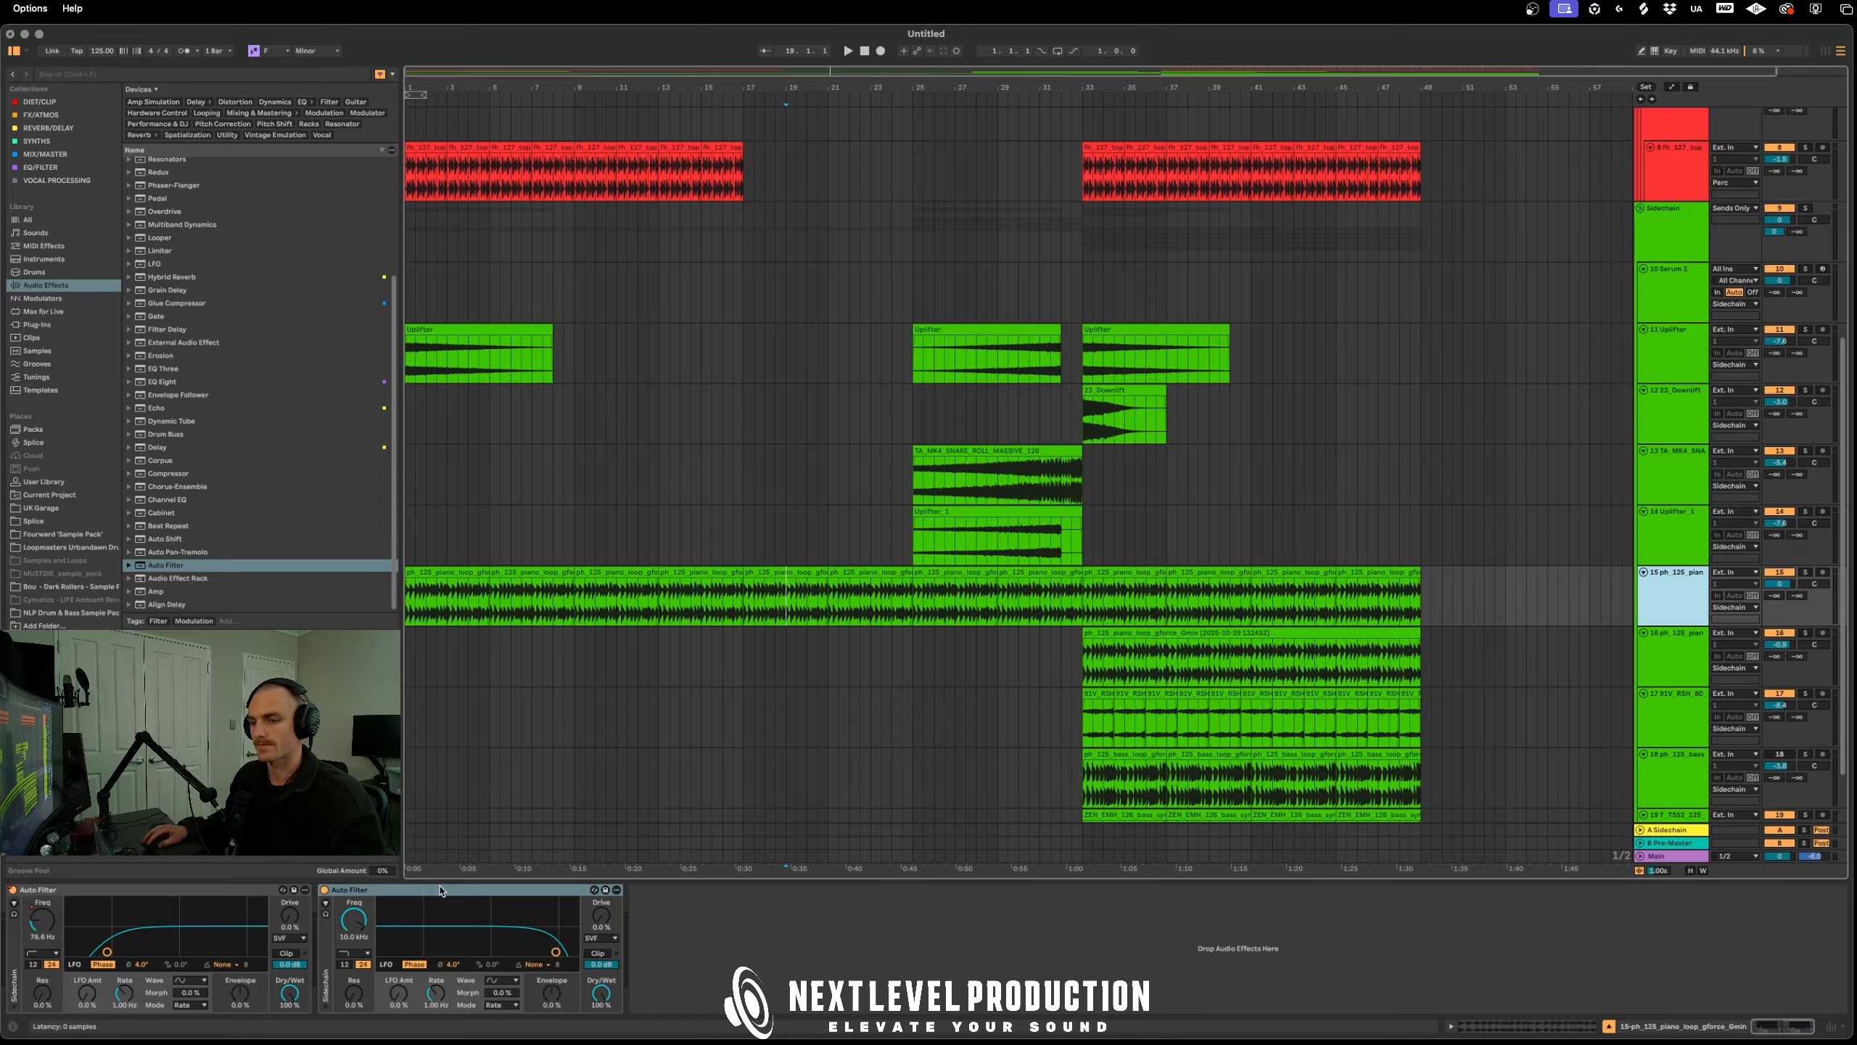
{"action": "left_click_drag", "start_coordinate": [347, 921], "coordinate": [353, 926]}
Automate the second Auto Filter's frequency on the piano track to fall to about 1.87 kHz at bar 17, and play it from bar 10
{"action": "key", "text": "a"}
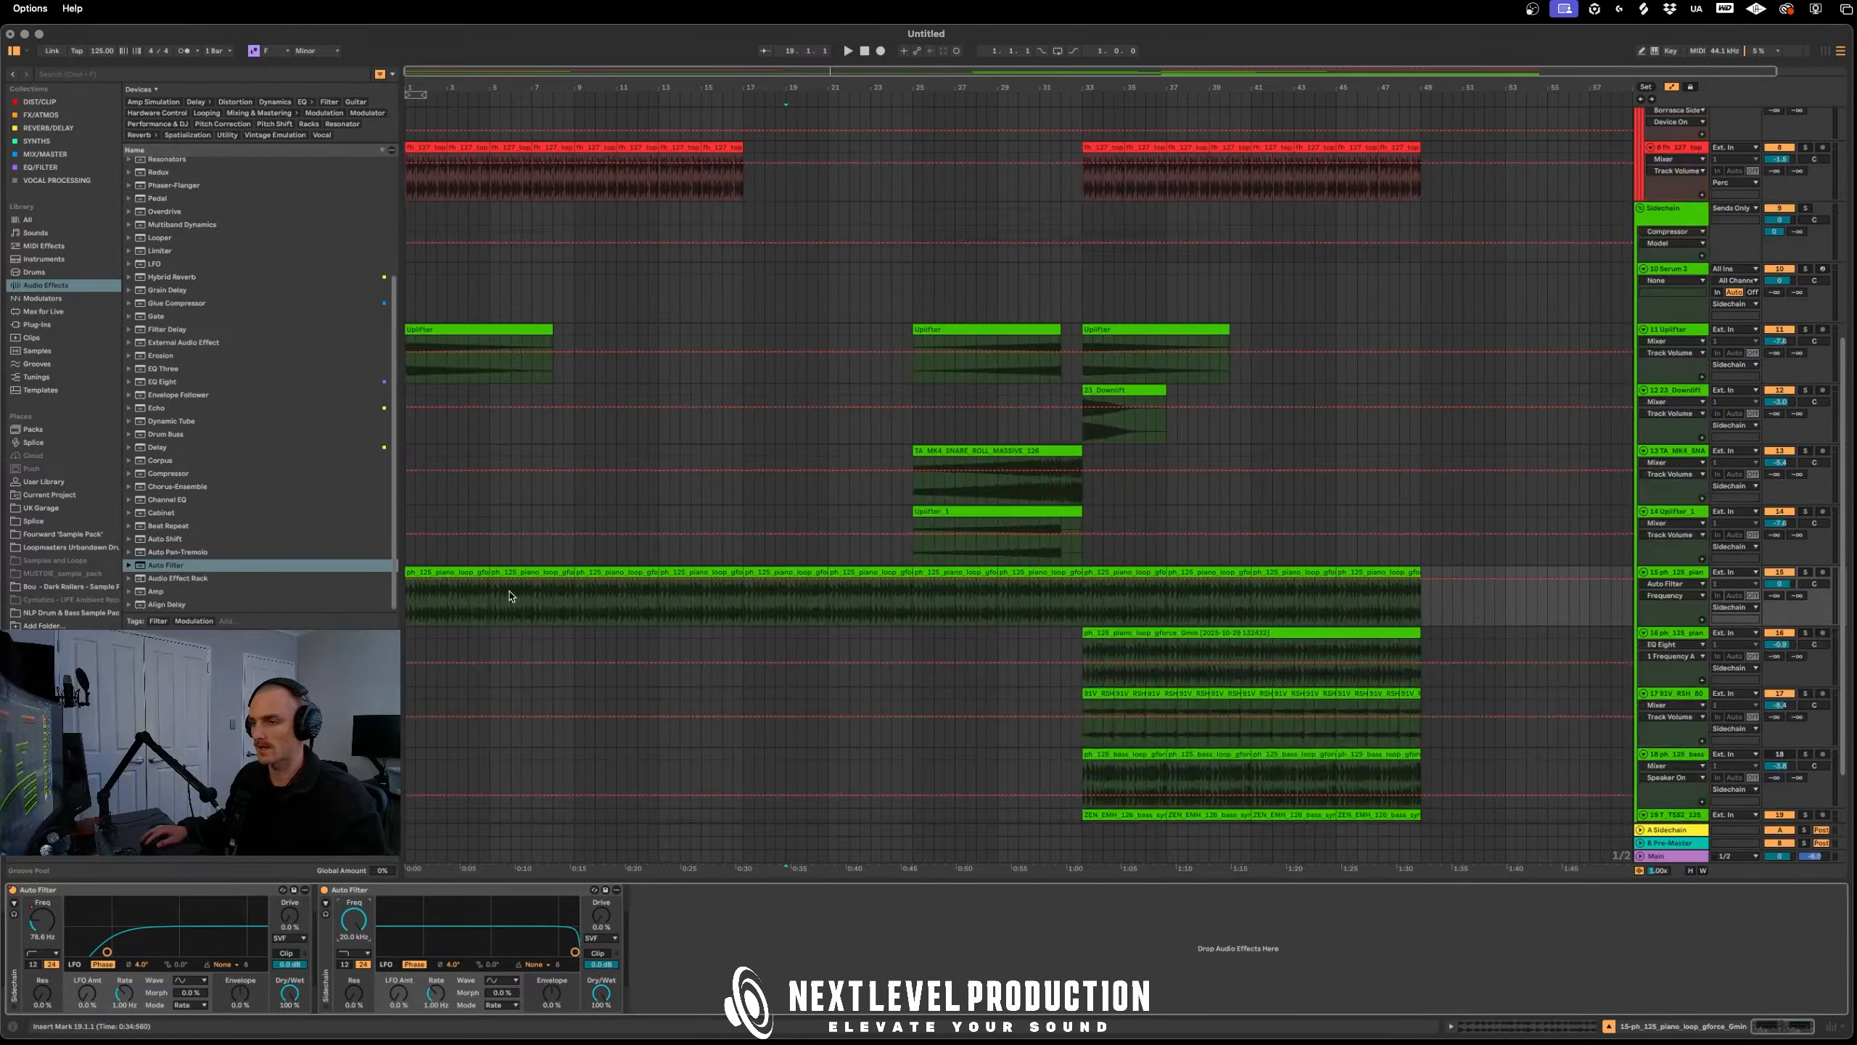
{"action": "left_click", "coordinate": [660, 583]}
{"action": "left_click_drag", "start_coordinate": [744, 582], "coordinate": [743, 594]}
{"action": "left_click", "coordinate": [607, 619]}
{"action": "key", "text": "space"}
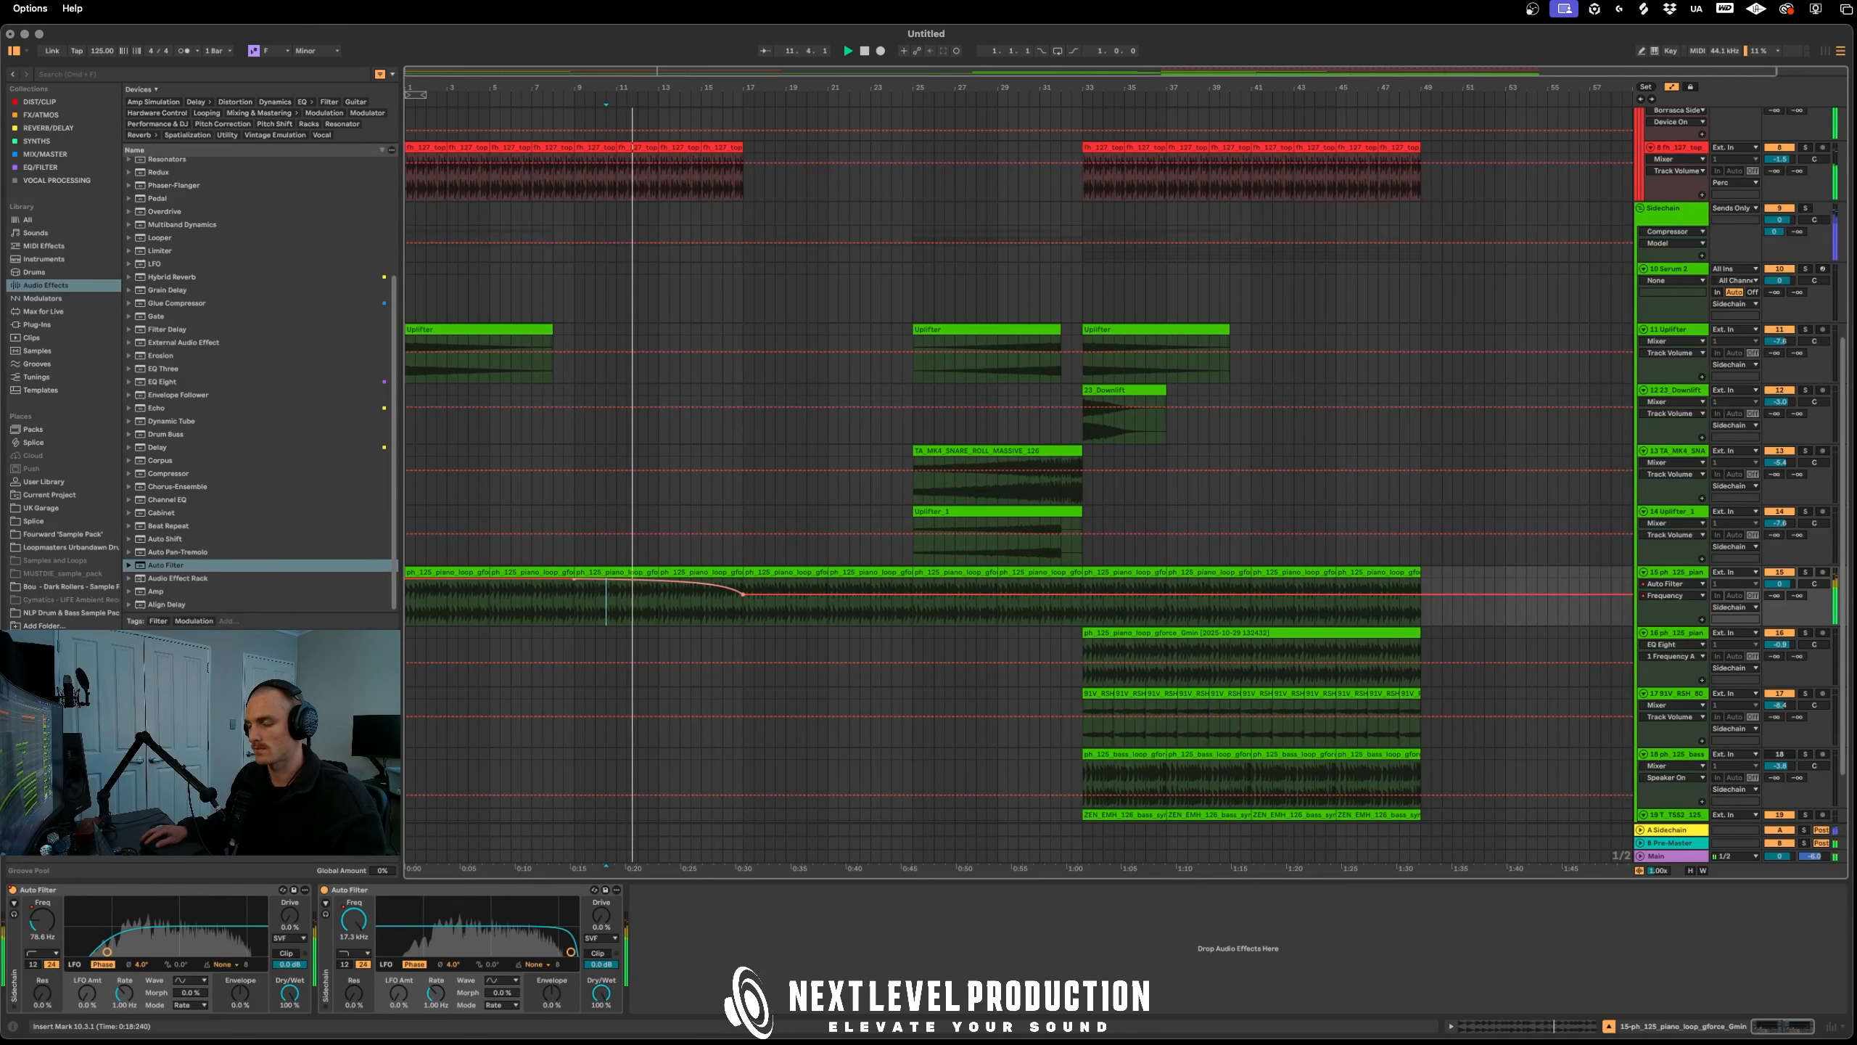
{"action": "key", "text": "a"}
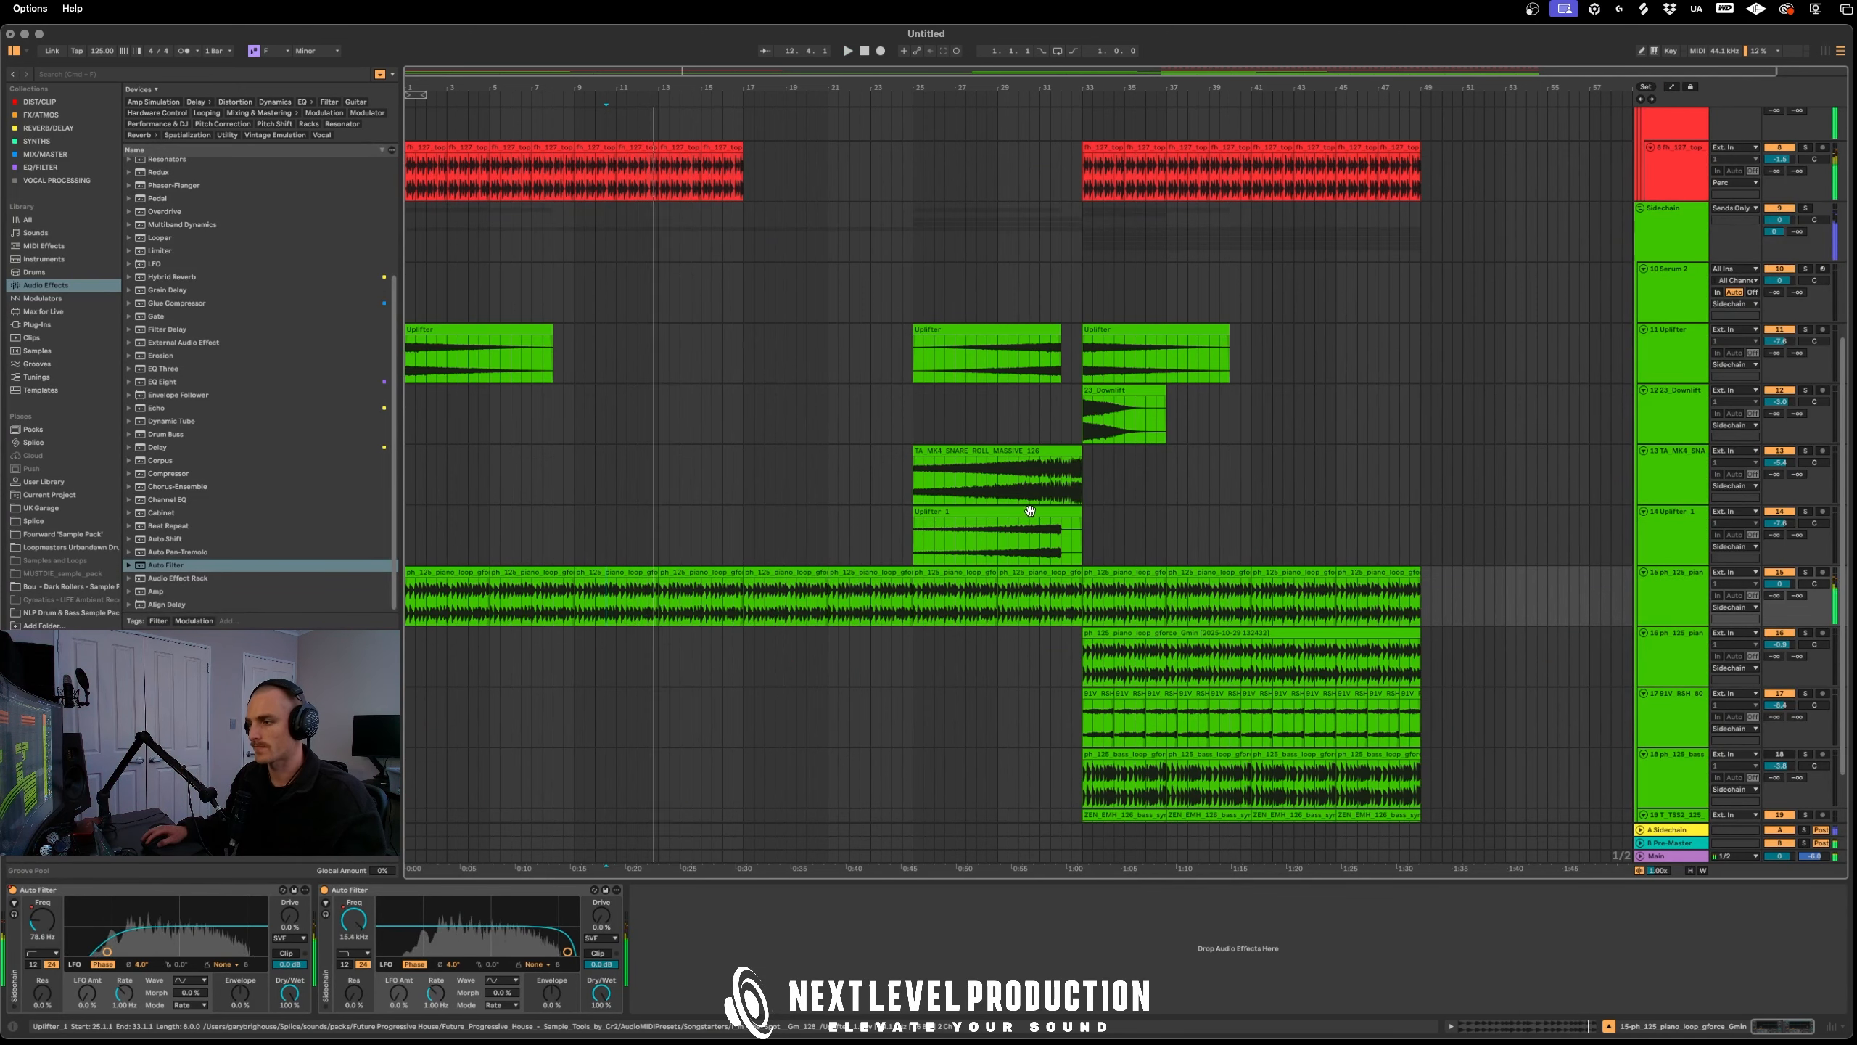
Copy the rising and falling Uplifter clips to meet at bar 17, copy Uplifter_1 to bar 10, and play the transition from bar 9
{"action": "left_click_drag", "start_coordinate": [1023, 514], "coordinate": [725, 329]}
{"action": "left_click_drag", "start_coordinate": [1199, 329], "coordinate": [854, 362]}
{"action": "left_click_drag", "start_coordinate": [827, 460], "coordinate": [746, 510]}
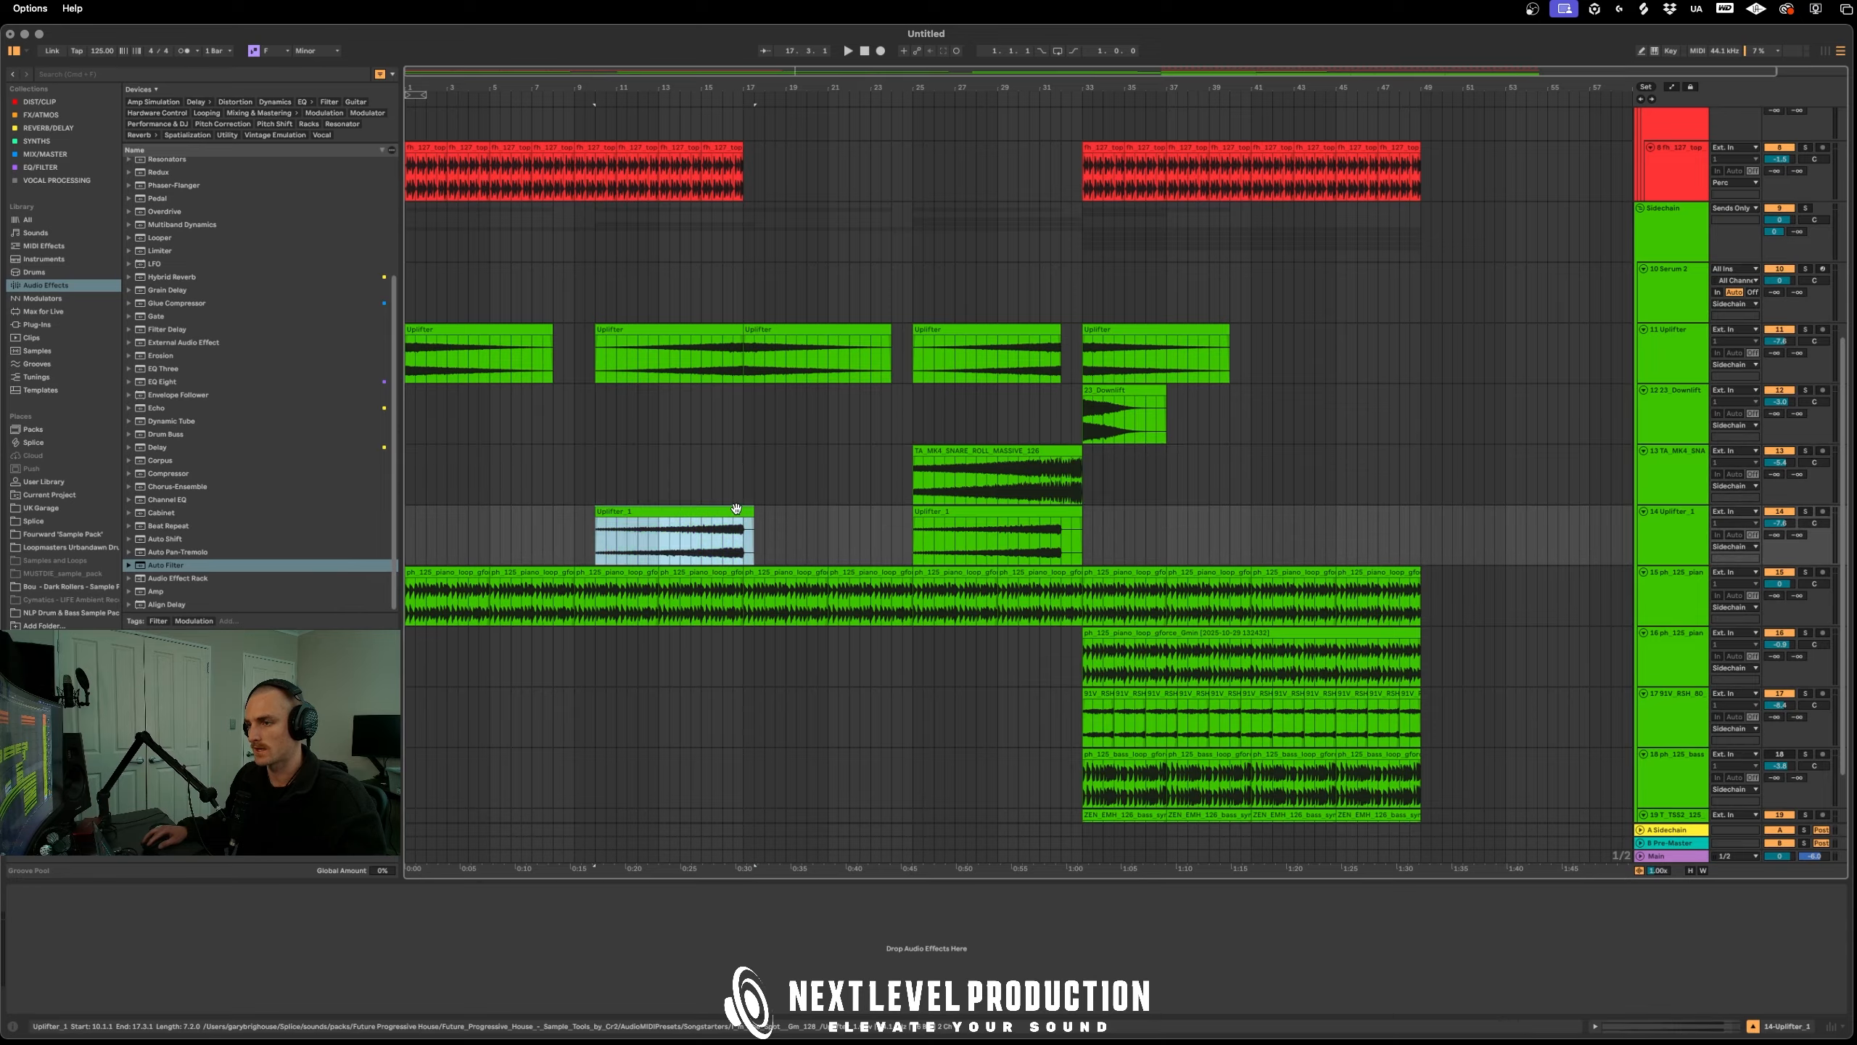
{"action": "double_click", "coordinate": [737, 510]}
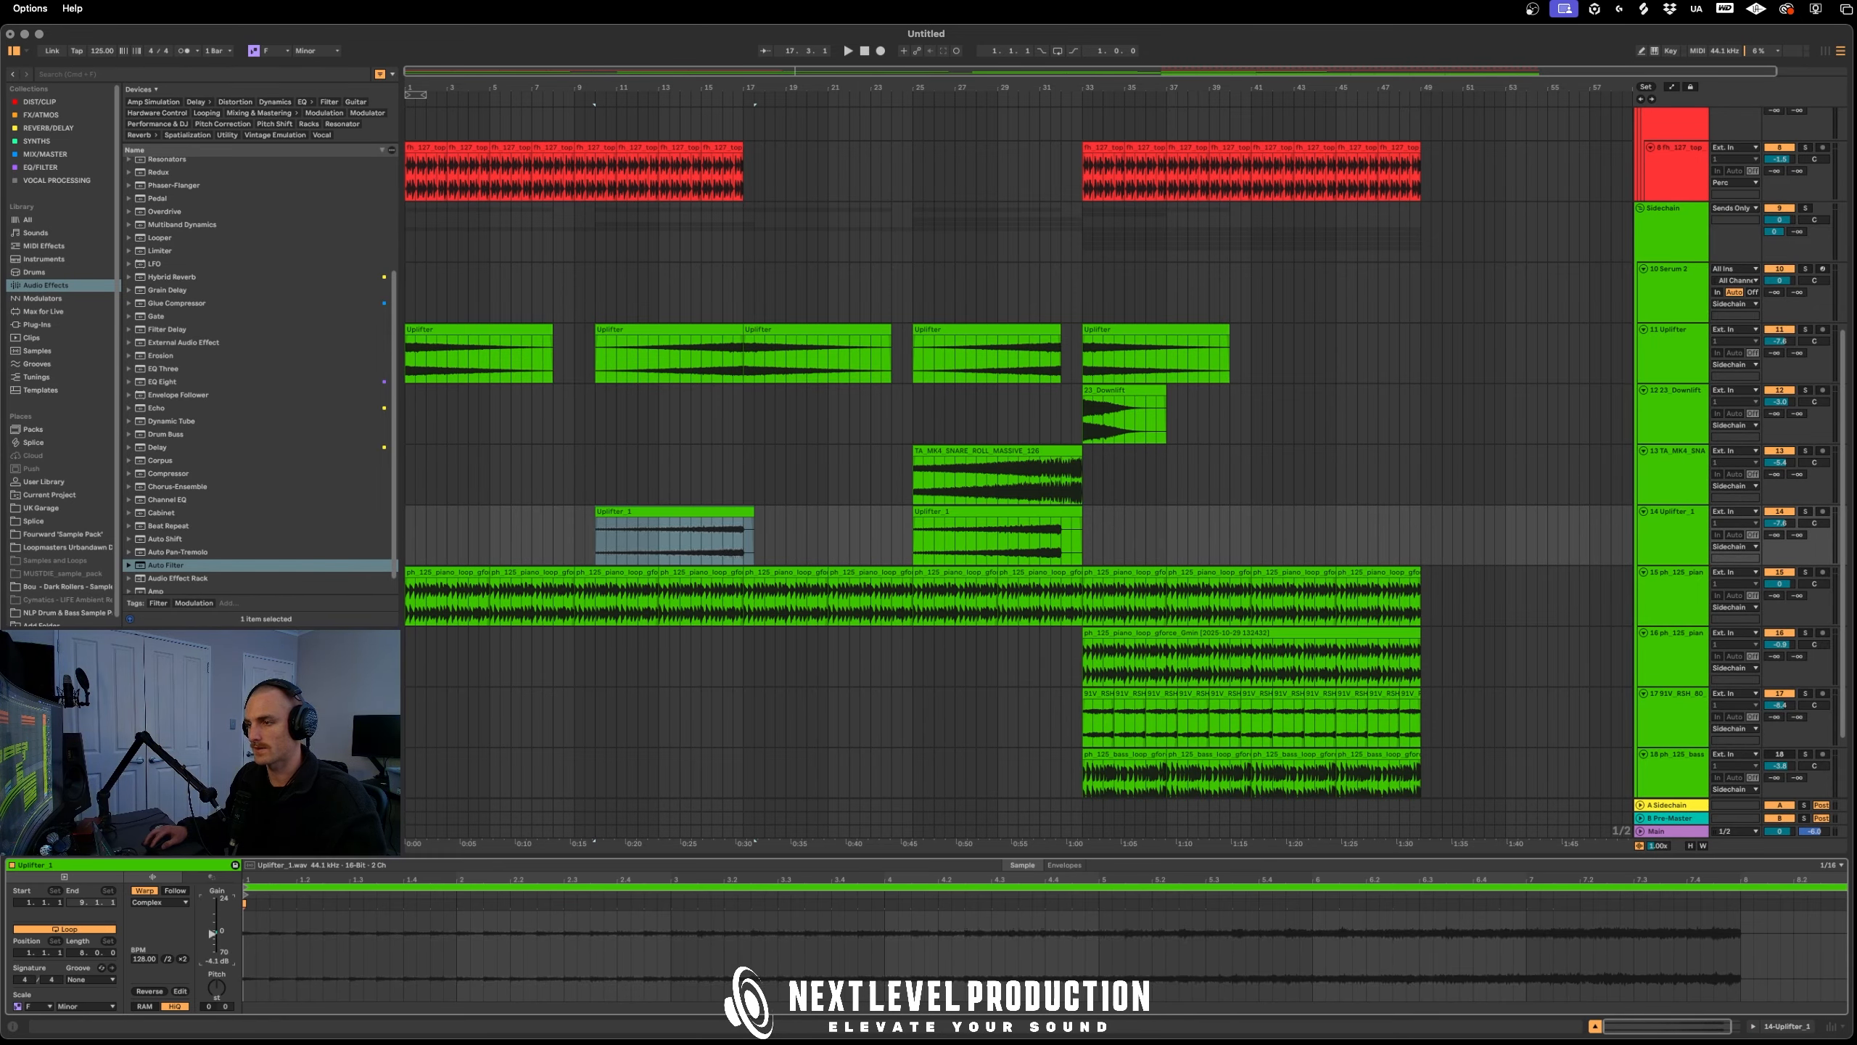
{"action": "left_click", "coordinate": [586, 594]}
{"action": "left_click", "coordinate": [585, 544]}
{"action": "key", "text": "space"}
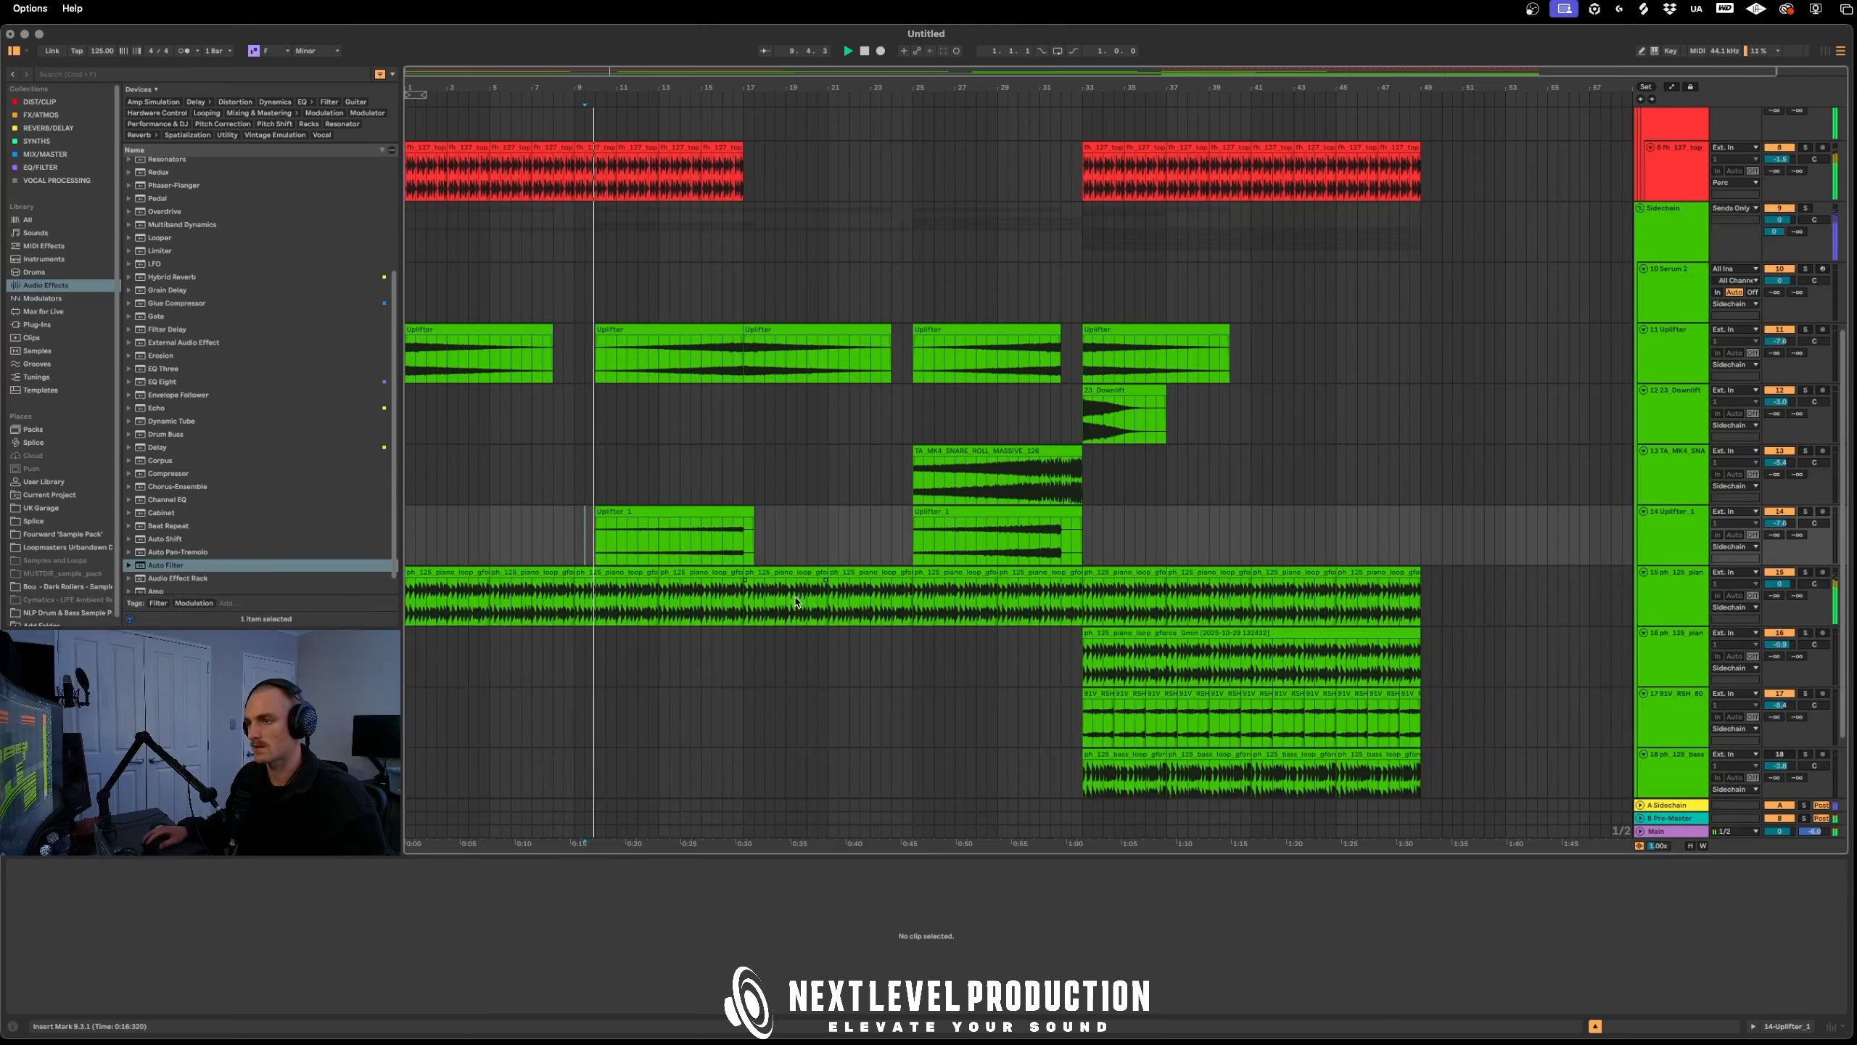
Lower the piano's filter-frequency automation further at bar 17 and raise it at bar 33 so the filter reopens into the drop
{"action": "key", "text": "a"}
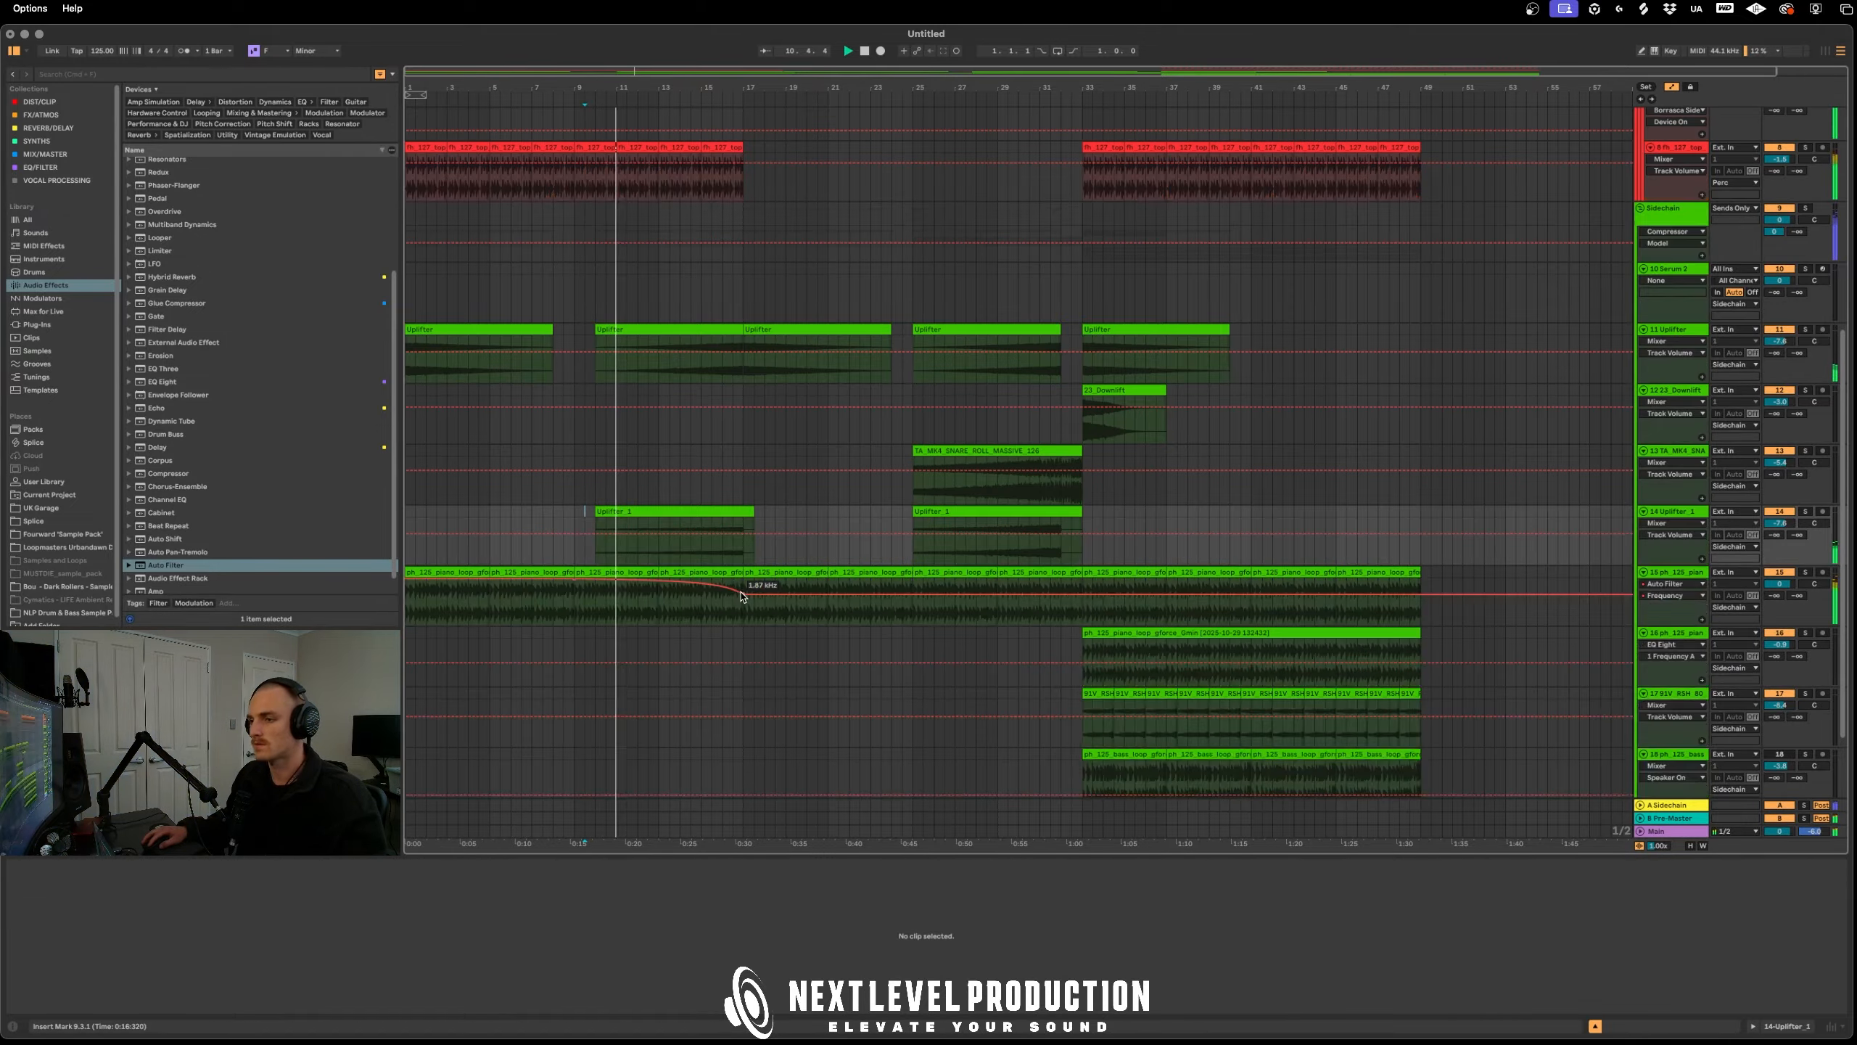
{"action": "left_click_drag", "start_coordinate": [741, 596], "coordinate": [743, 599]}
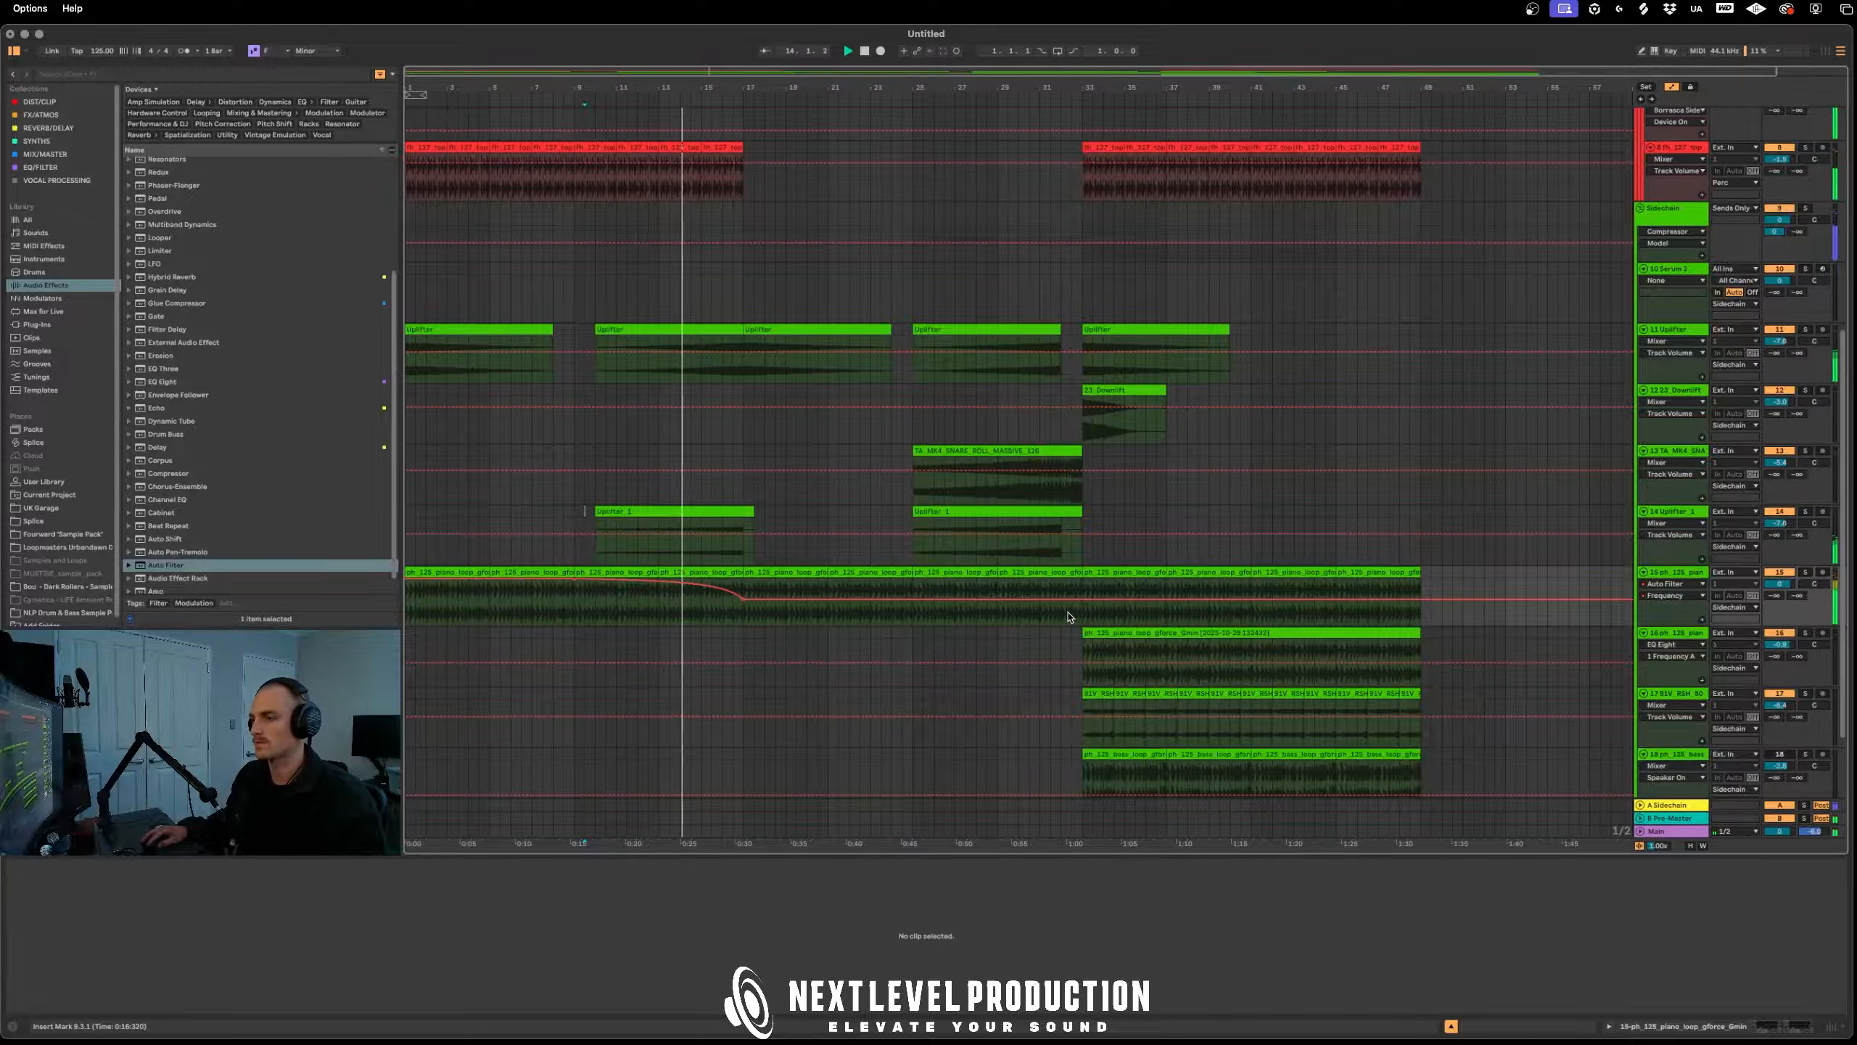
{"action": "left_click_drag", "start_coordinate": [1082, 600], "coordinate": [1081, 578]}
{"action": "left_click_drag", "start_coordinate": [743, 597], "coordinate": [743, 612]}
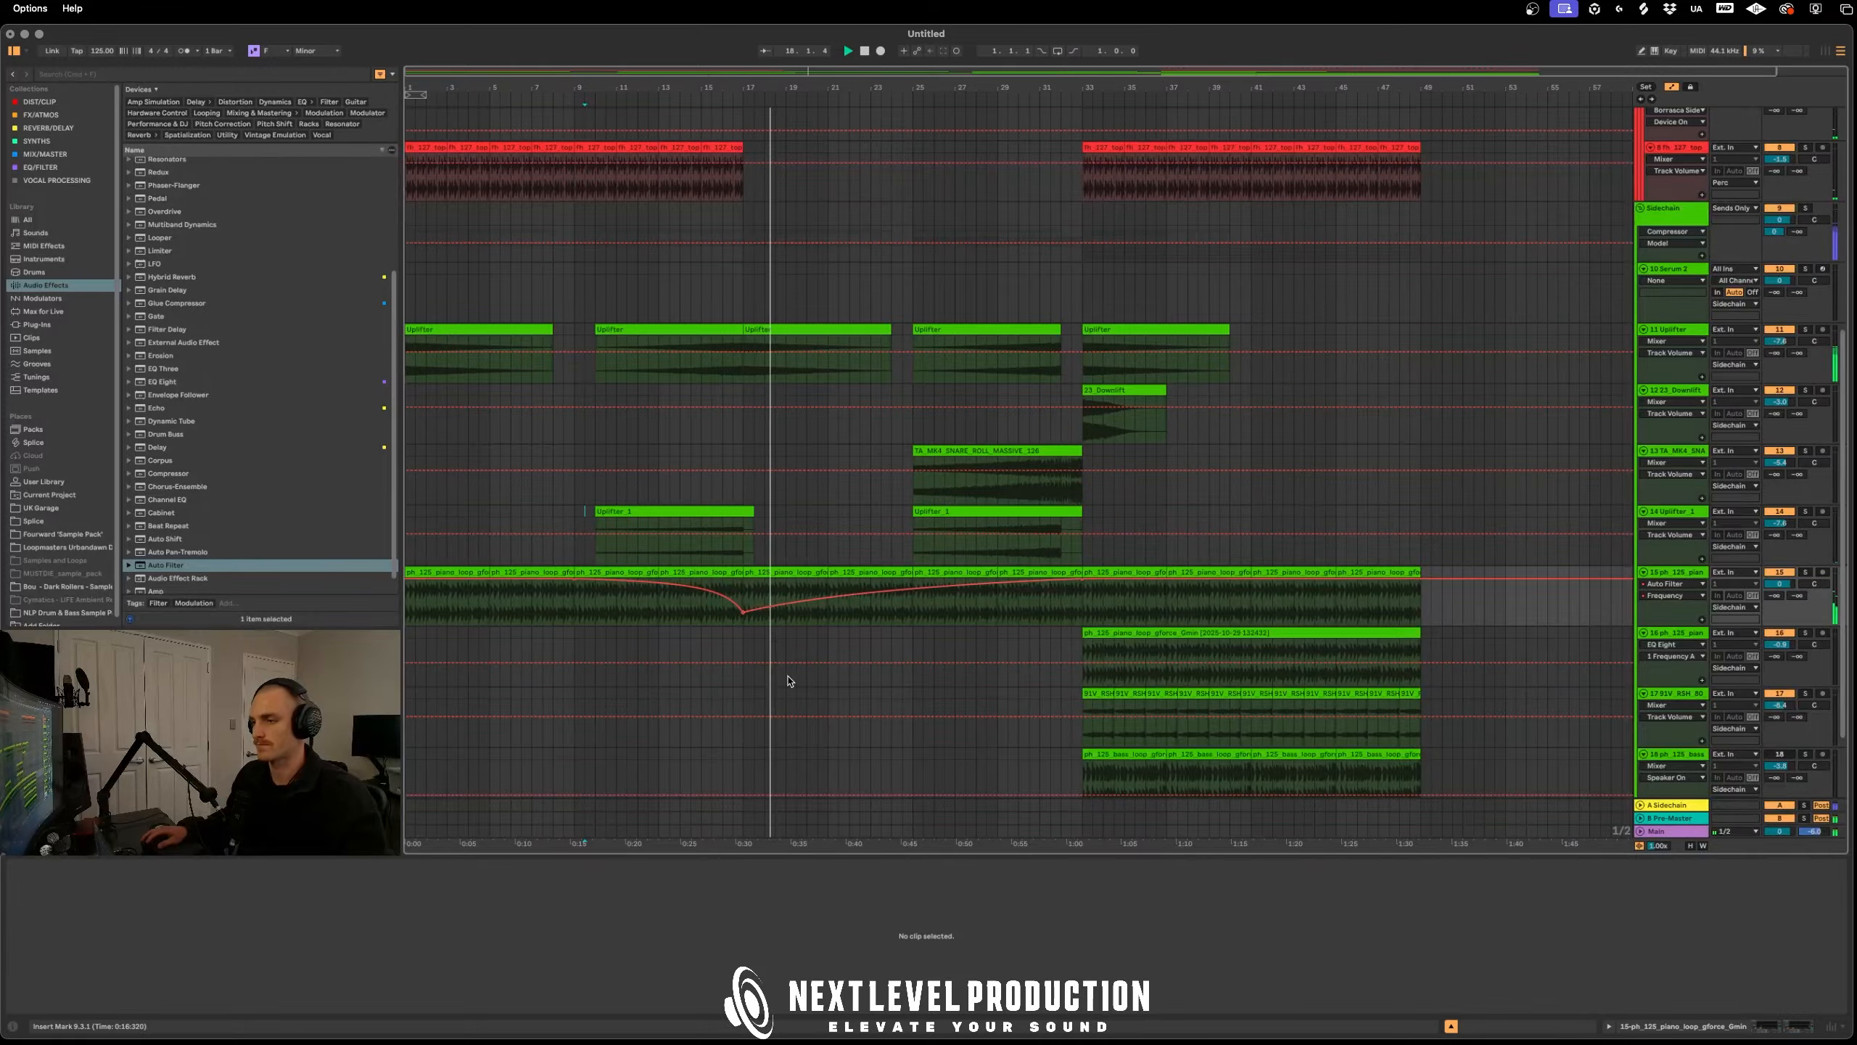
{"action": "key", "text": "a"}
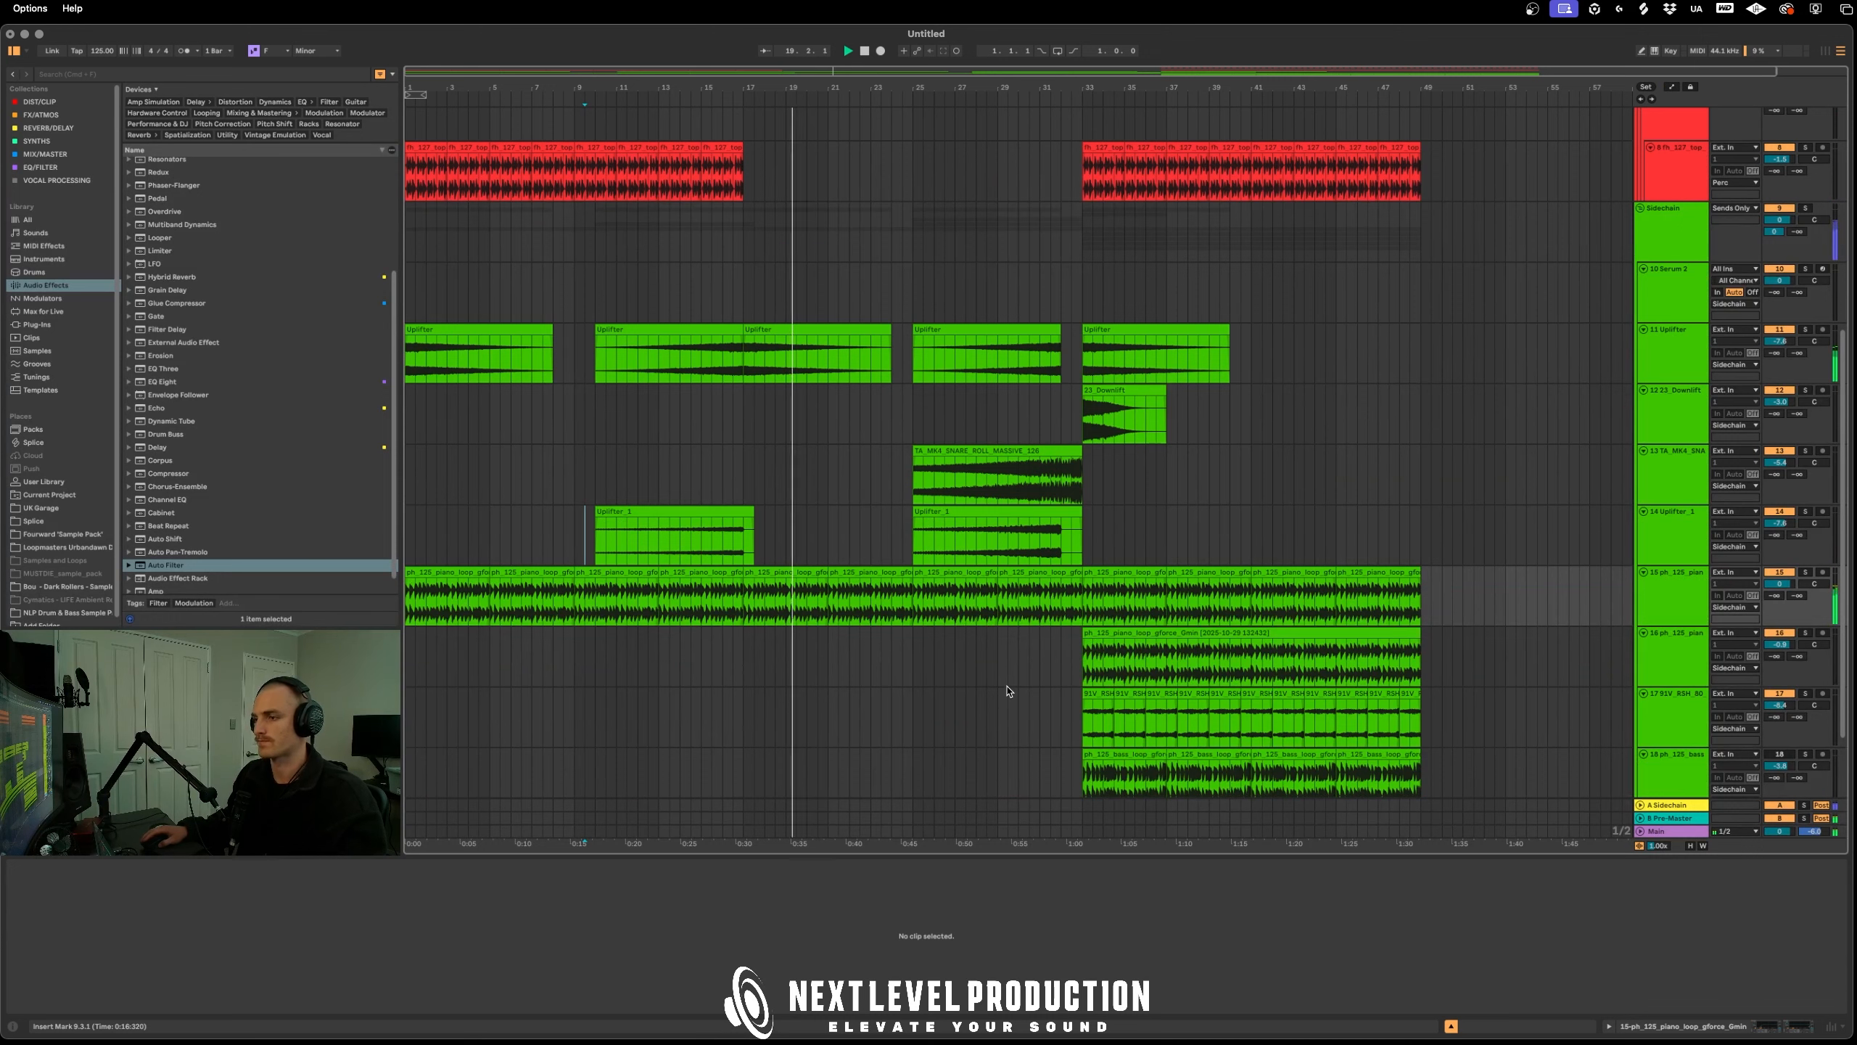
Fade out the end of the falling Uplifter clip that starts at bar 17
{"action": "scroll", "coordinate": [991, 563], "scroll_direction": "up", "scroll_amount": 2}
{"action": "scroll", "coordinate": [991, 563], "scroll_direction": "up", "scroll_amount": 4}
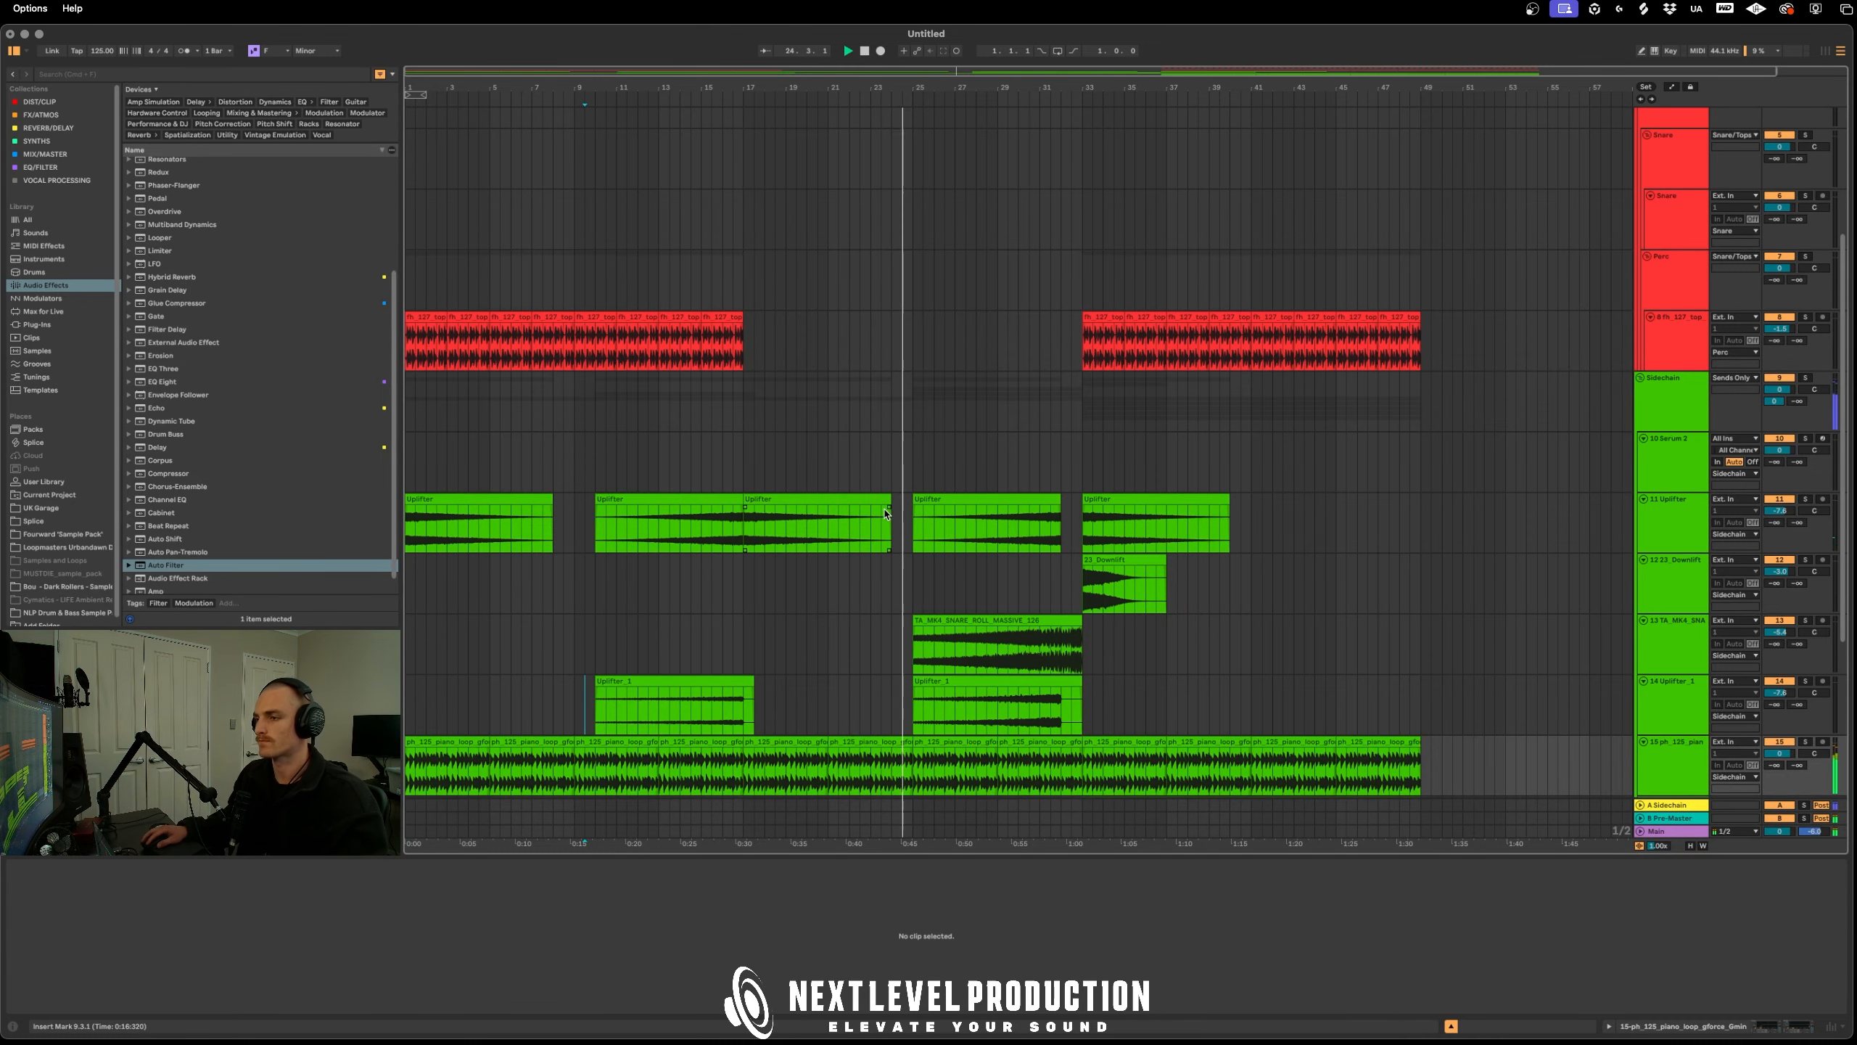
{"action": "mouse_move", "coordinate": [886, 511]}
{"action": "left_mouse_down"}
{"action": "mouse_move", "coordinate": [800, 516]}
{"action": "mouse_move", "coordinate": [823, 519]}
{"action": "left_mouse_up"}
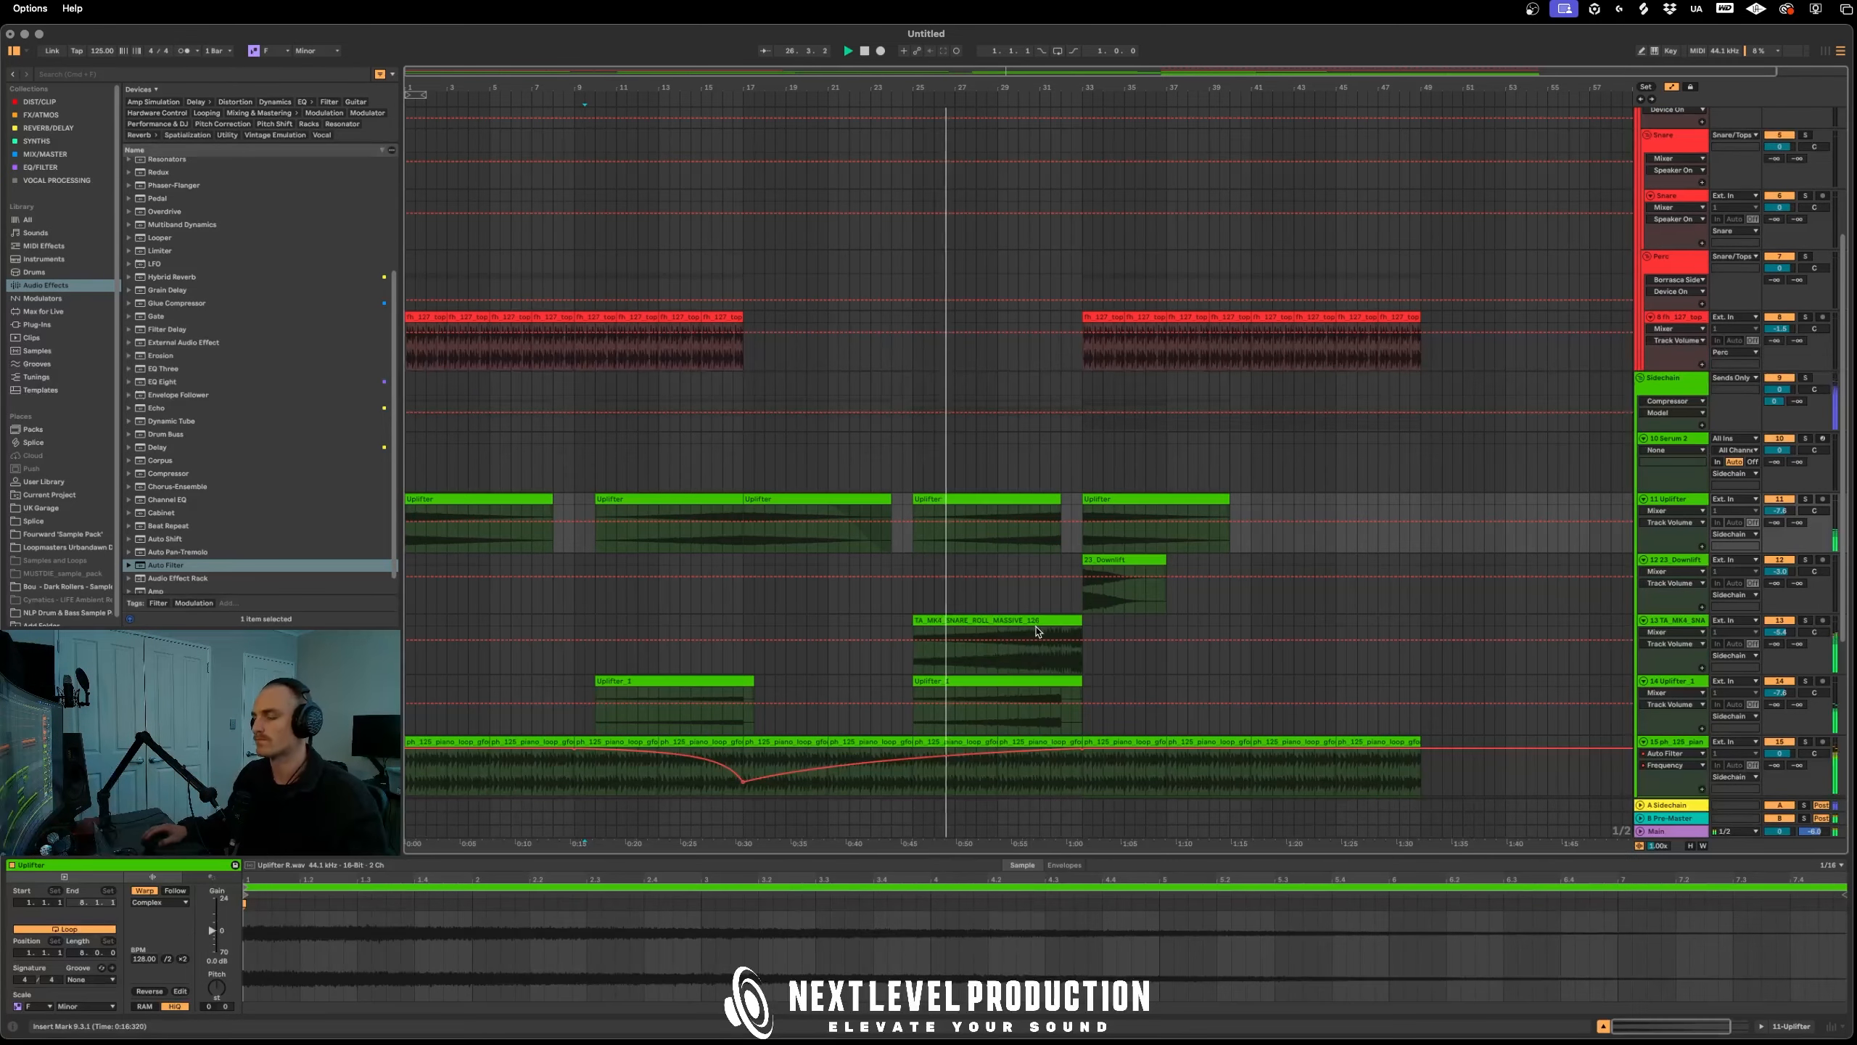
Listen through the build-up into the drop, return to the arrangement's start and review which tracks have clips
{"action": "scroll", "coordinate": [1050, 651], "scroll_direction": "down", "scroll_amount": 5}
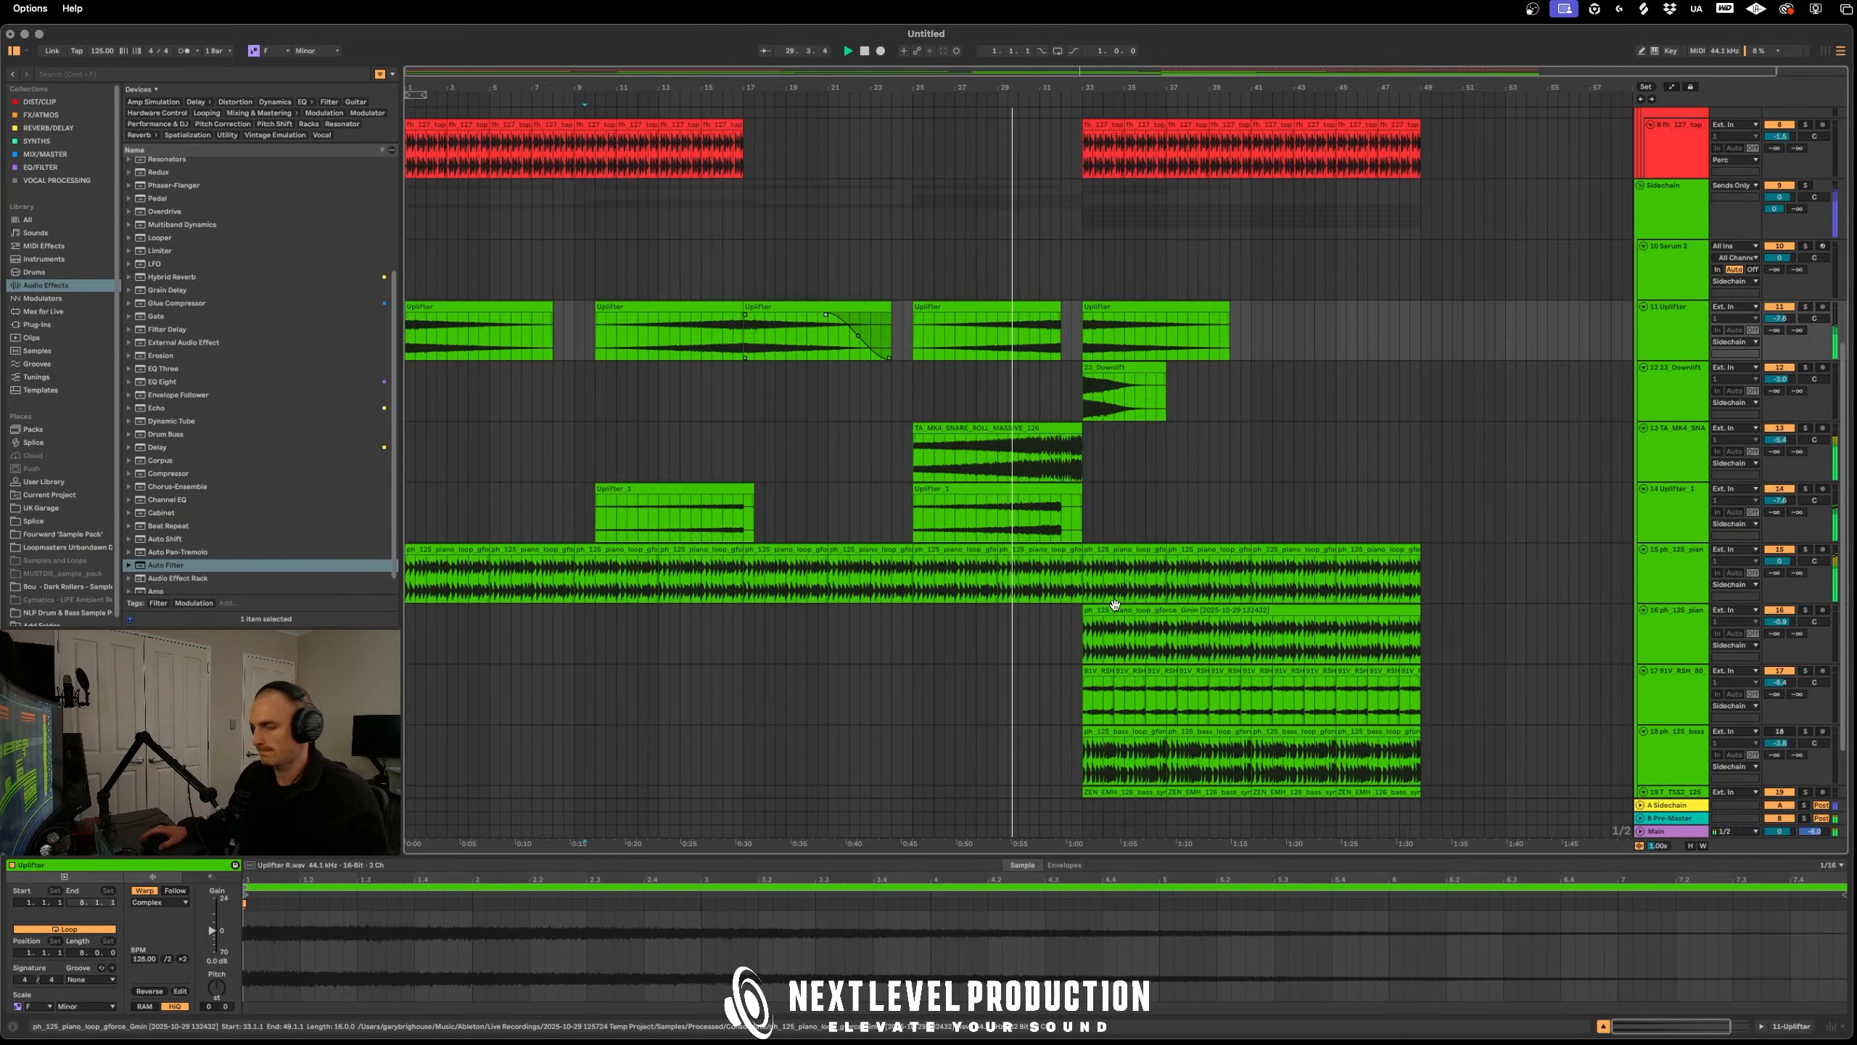
{"action": "left_click", "coordinate": [1230, 461]}
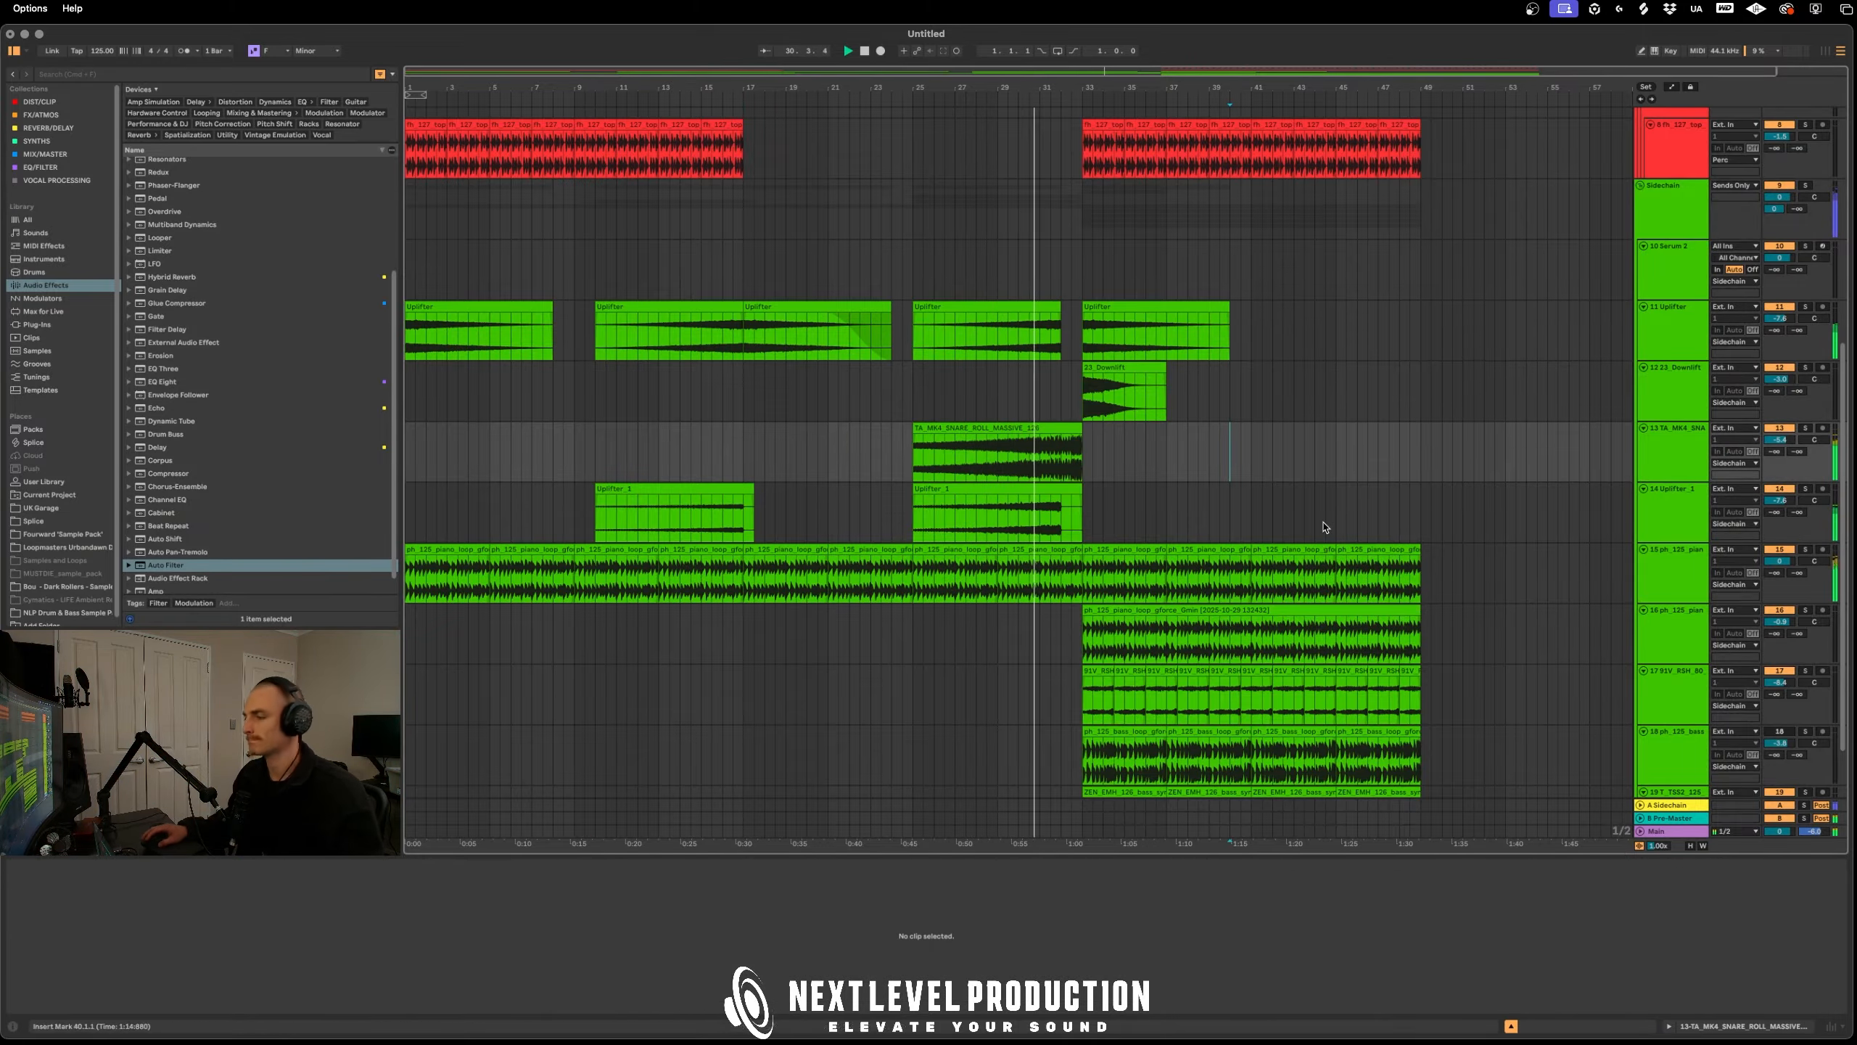
{"action": "scroll", "coordinate": [1323, 525], "scroll_direction": "up", "scroll_amount": 1}
{"action": "scroll", "coordinate": [1323, 525], "scroll_direction": "up", "scroll_amount": 2}
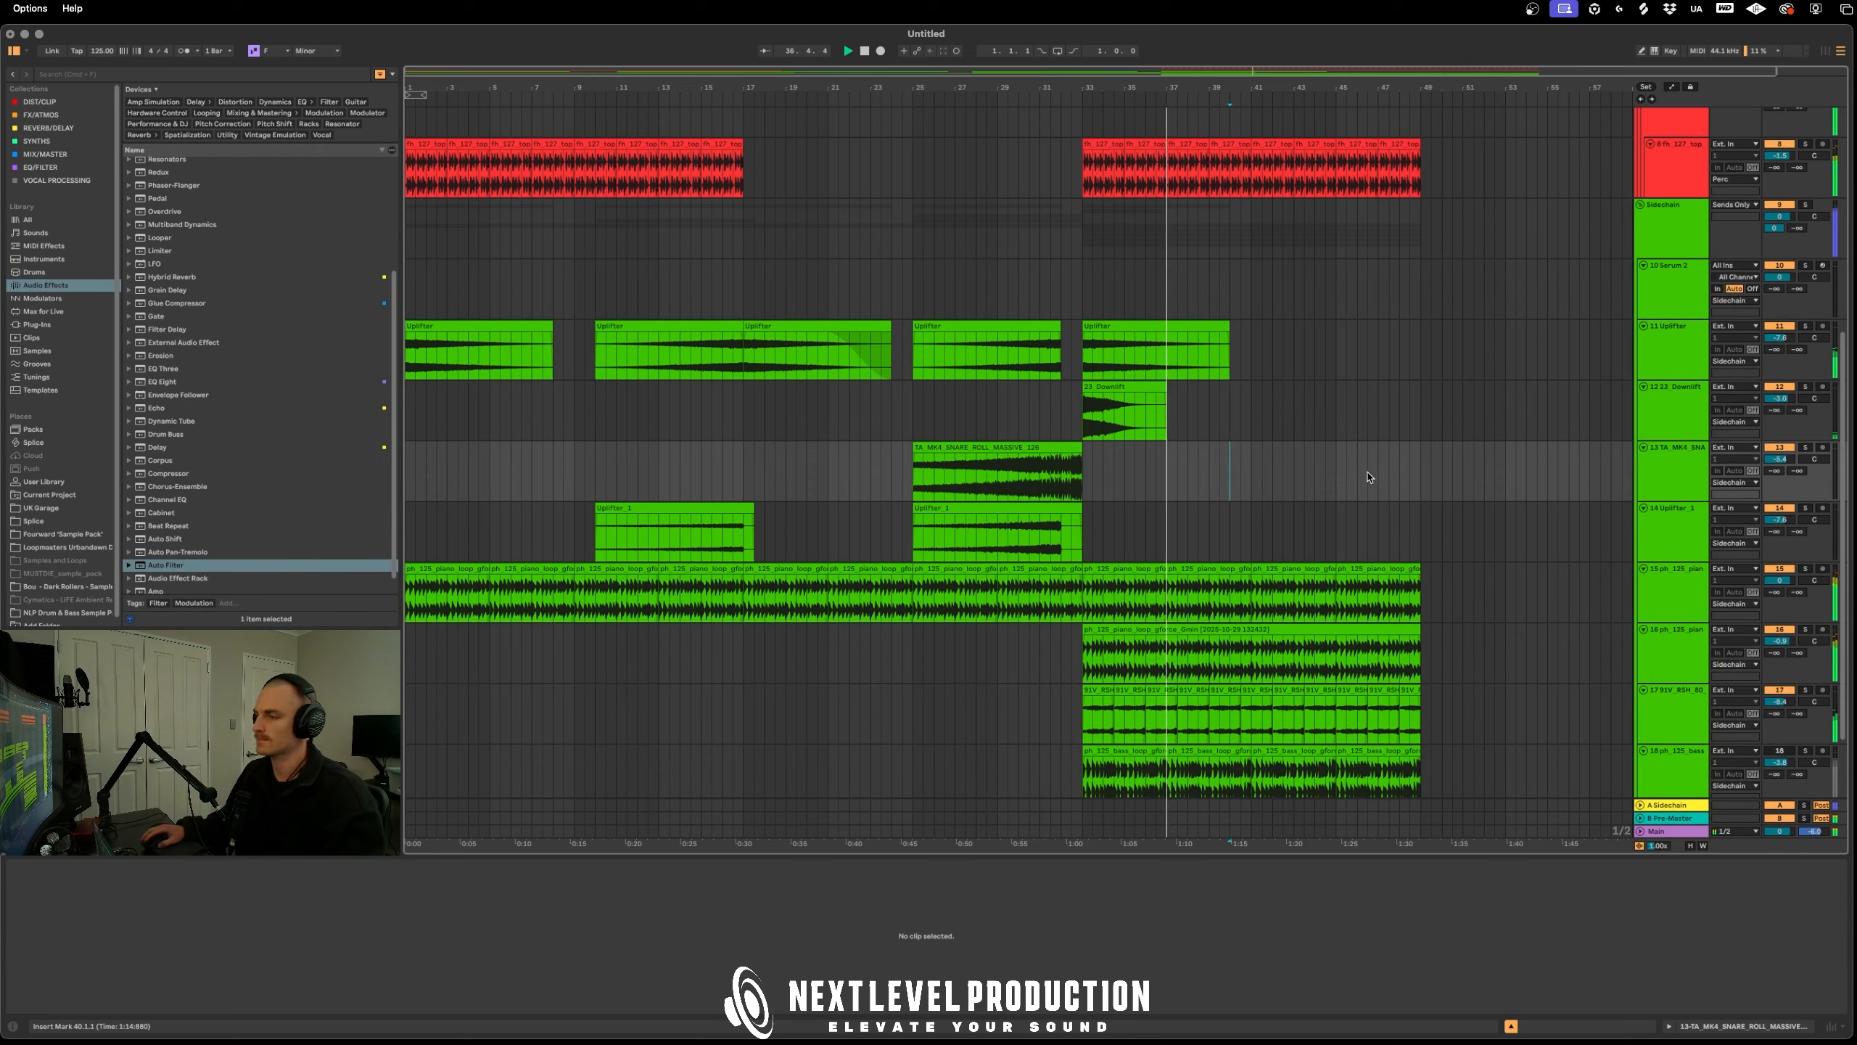
{"action": "scroll", "coordinate": [1308, 498], "scroll_direction": "down", "scroll_amount": 3}
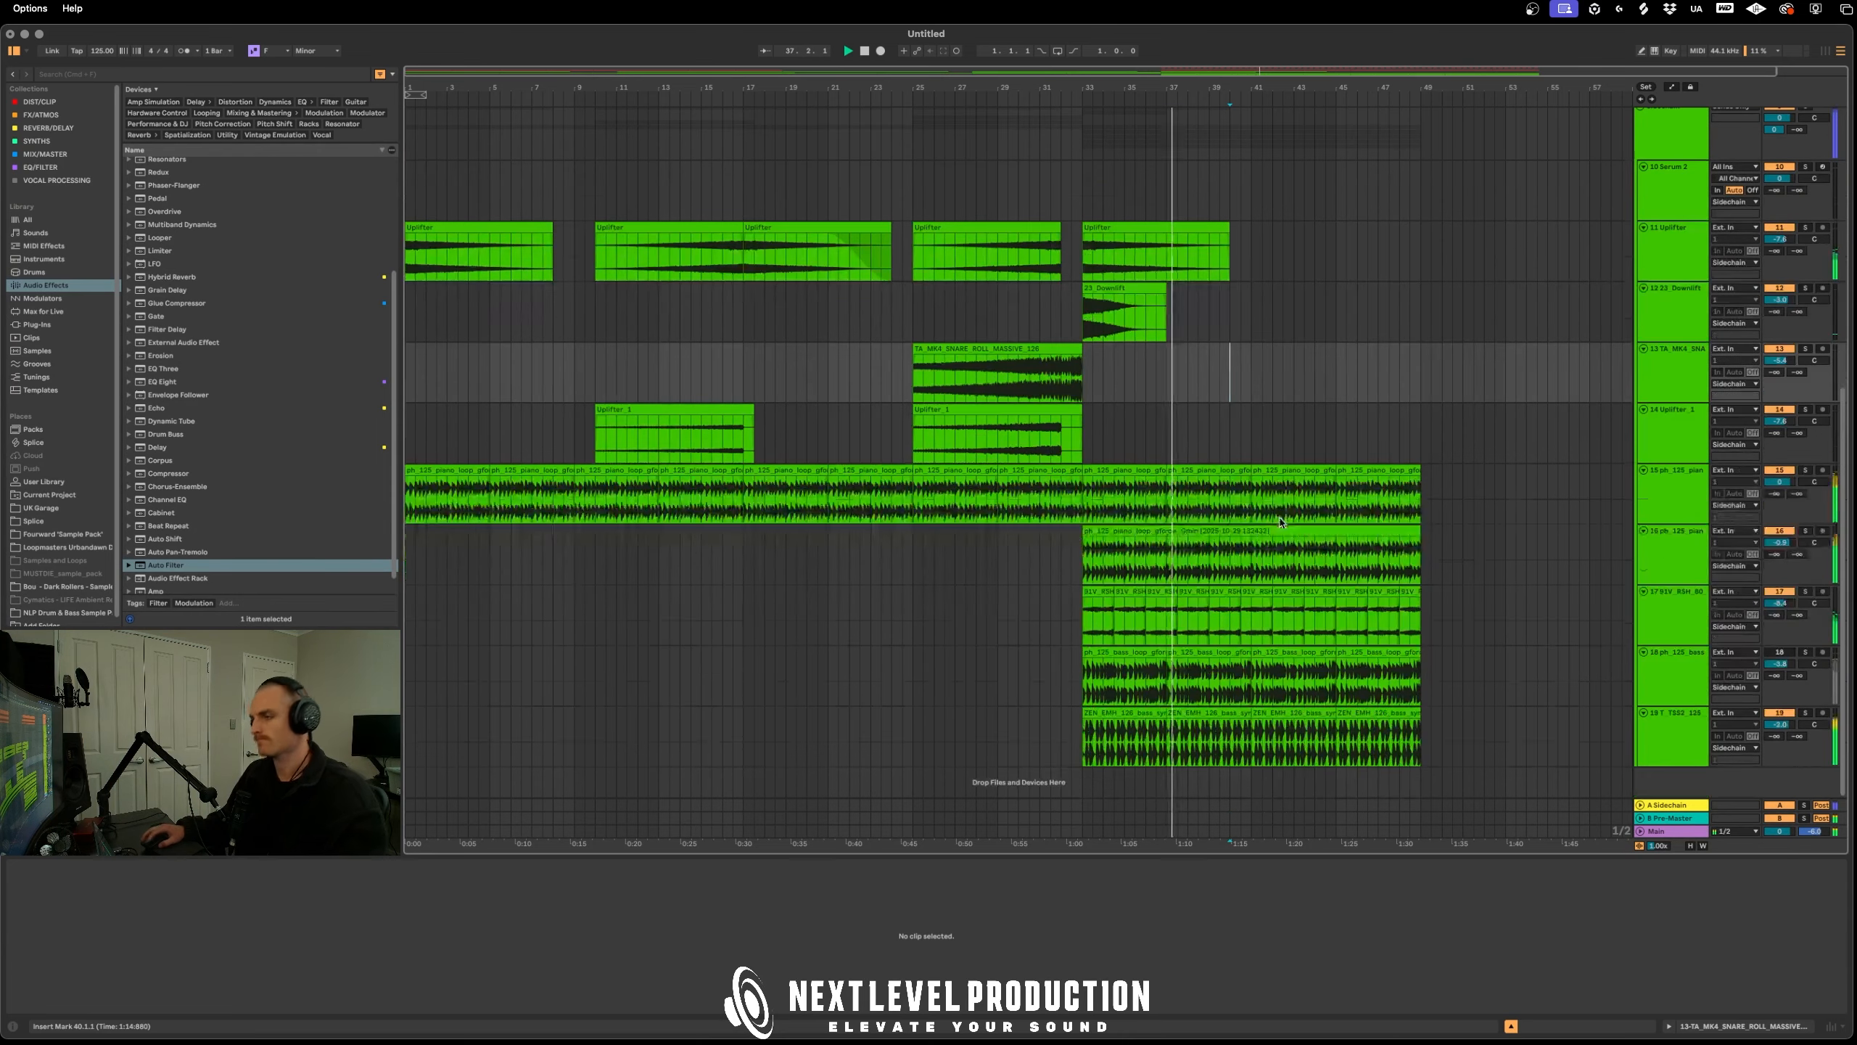
{"action": "left_click", "coordinate": [1318, 449]}
{"action": "scroll", "coordinate": [522, 398], "scroll_direction": "up", "scroll_amount": 1}
{"action": "left_click", "coordinate": [407, 396]}
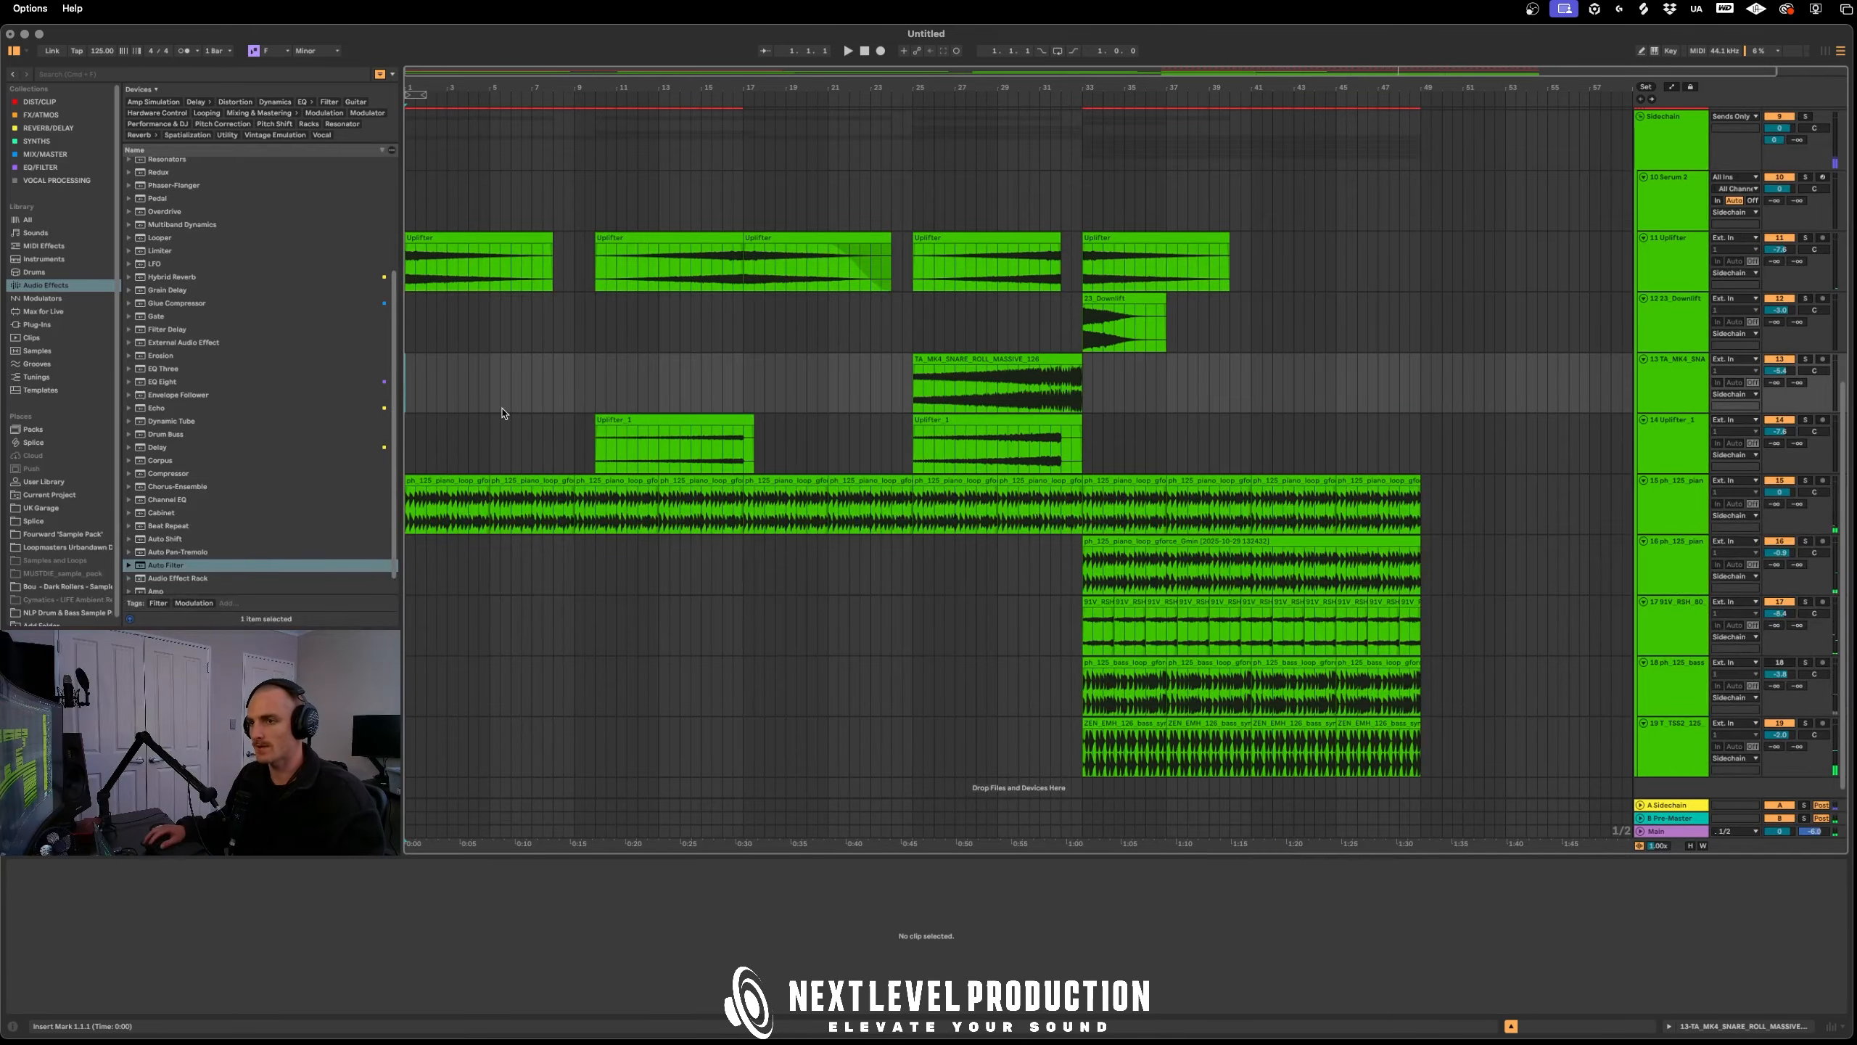
{"action": "scroll", "coordinate": [771, 444], "scroll_direction": "up", "scroll_amount": 5}
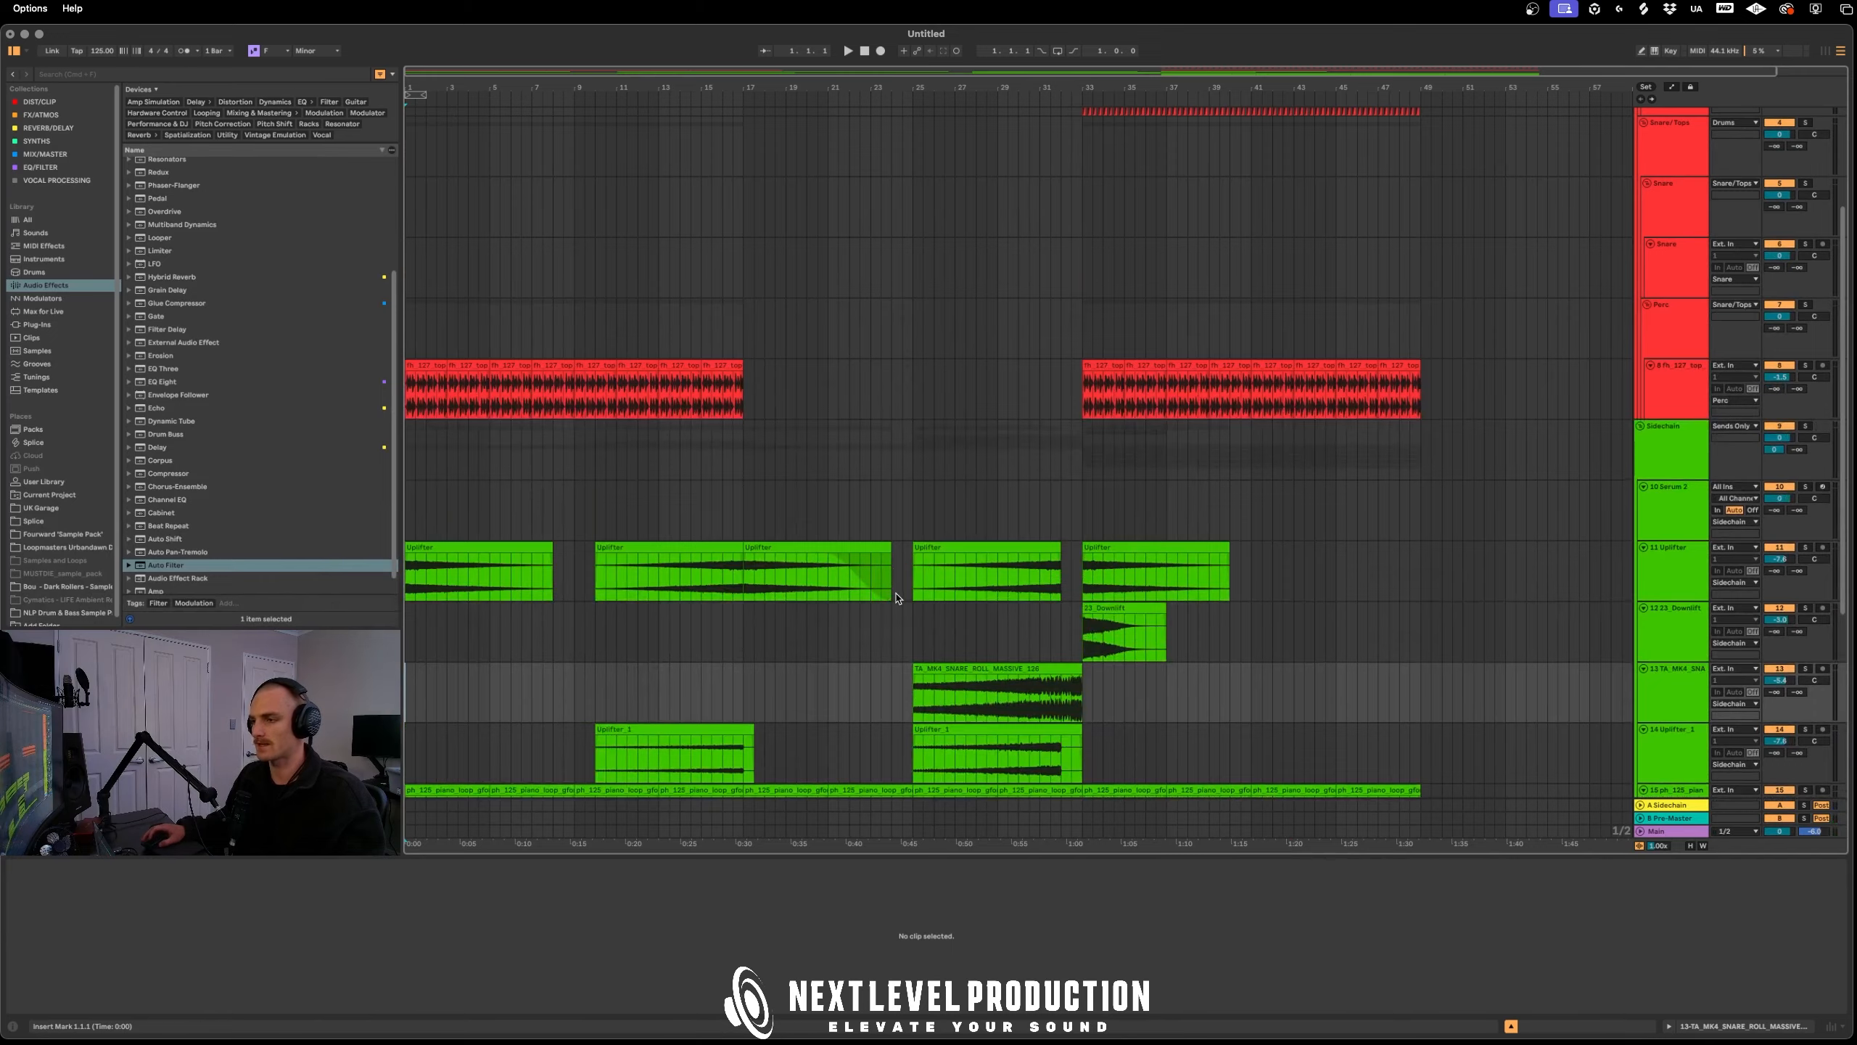
{"action": "scroll", "coordinate": [948, 631], "scroll_direction": "down", "scroll_amount": 5}
{"action": "scroll", "coordinate": [806, 627], "scroll_direction": "down", "scroll_amount": 1}
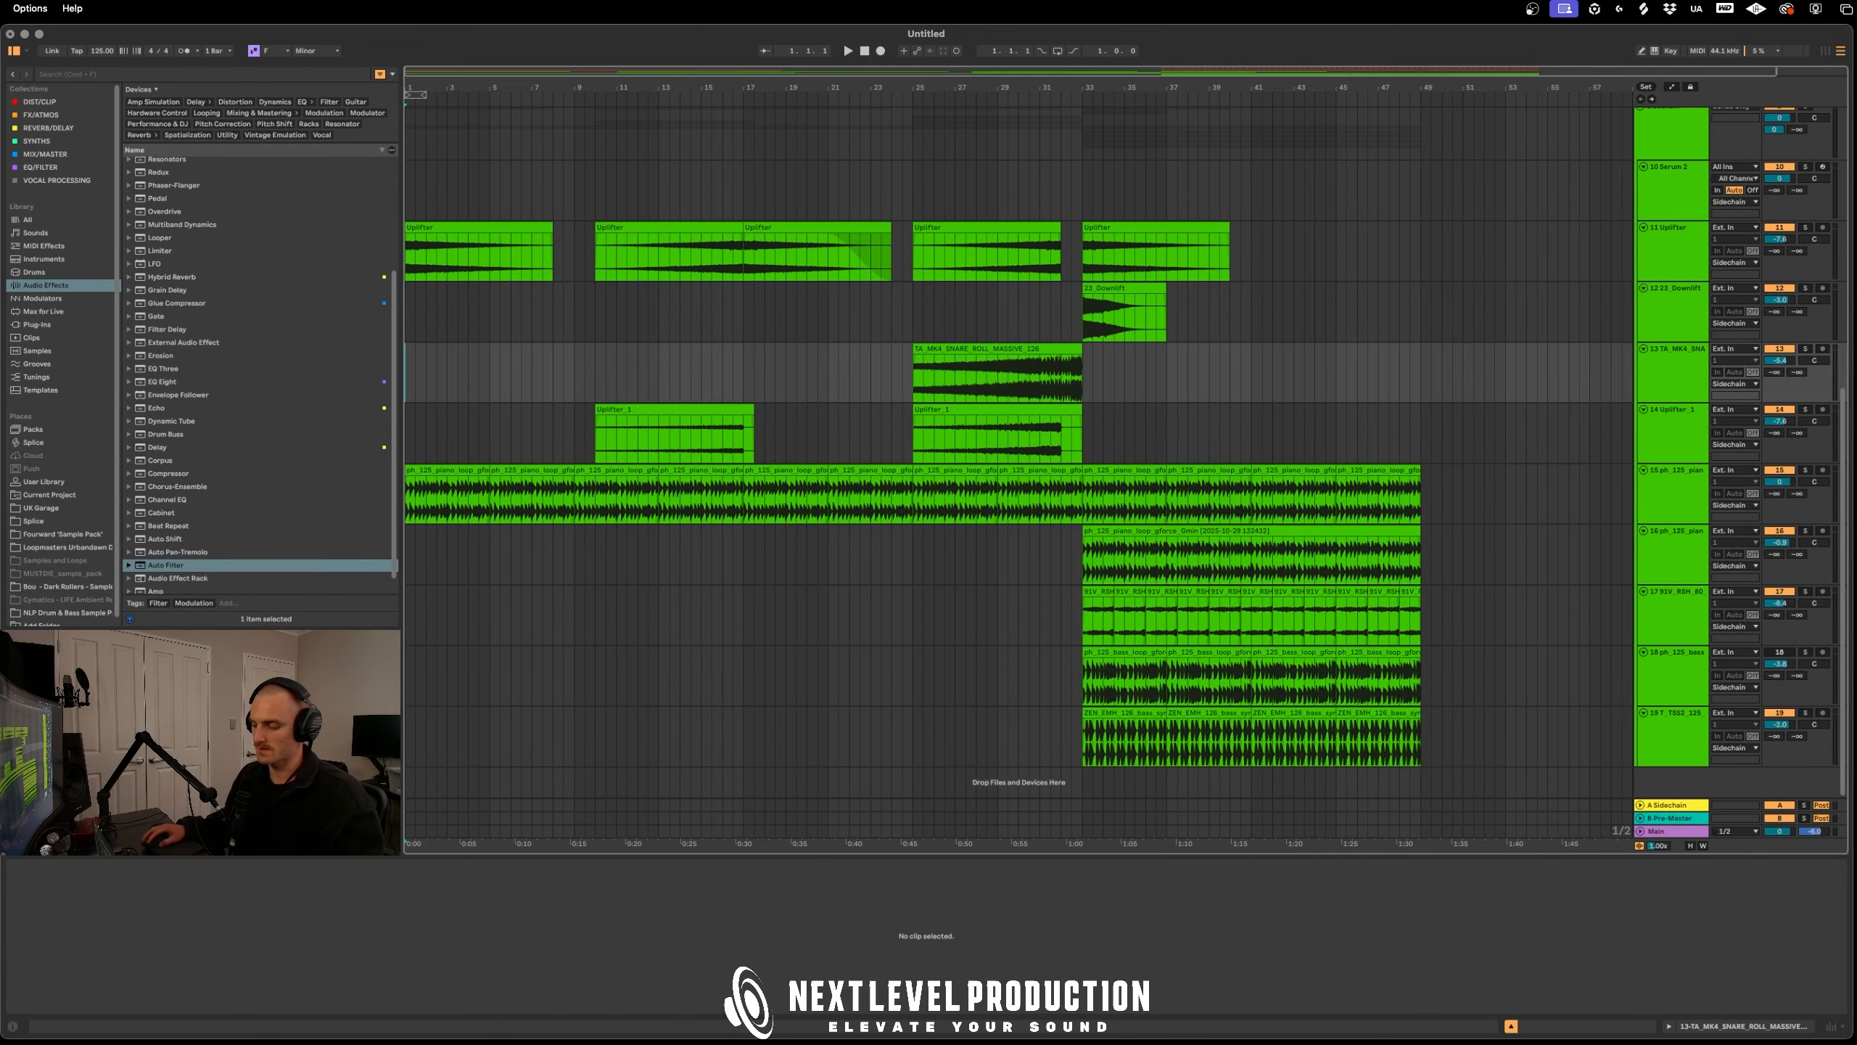
Switch to Splice and browse the FX instruments to the Atmospheres samples
{"action": "left_click", "coordinate": [622, 1013]}
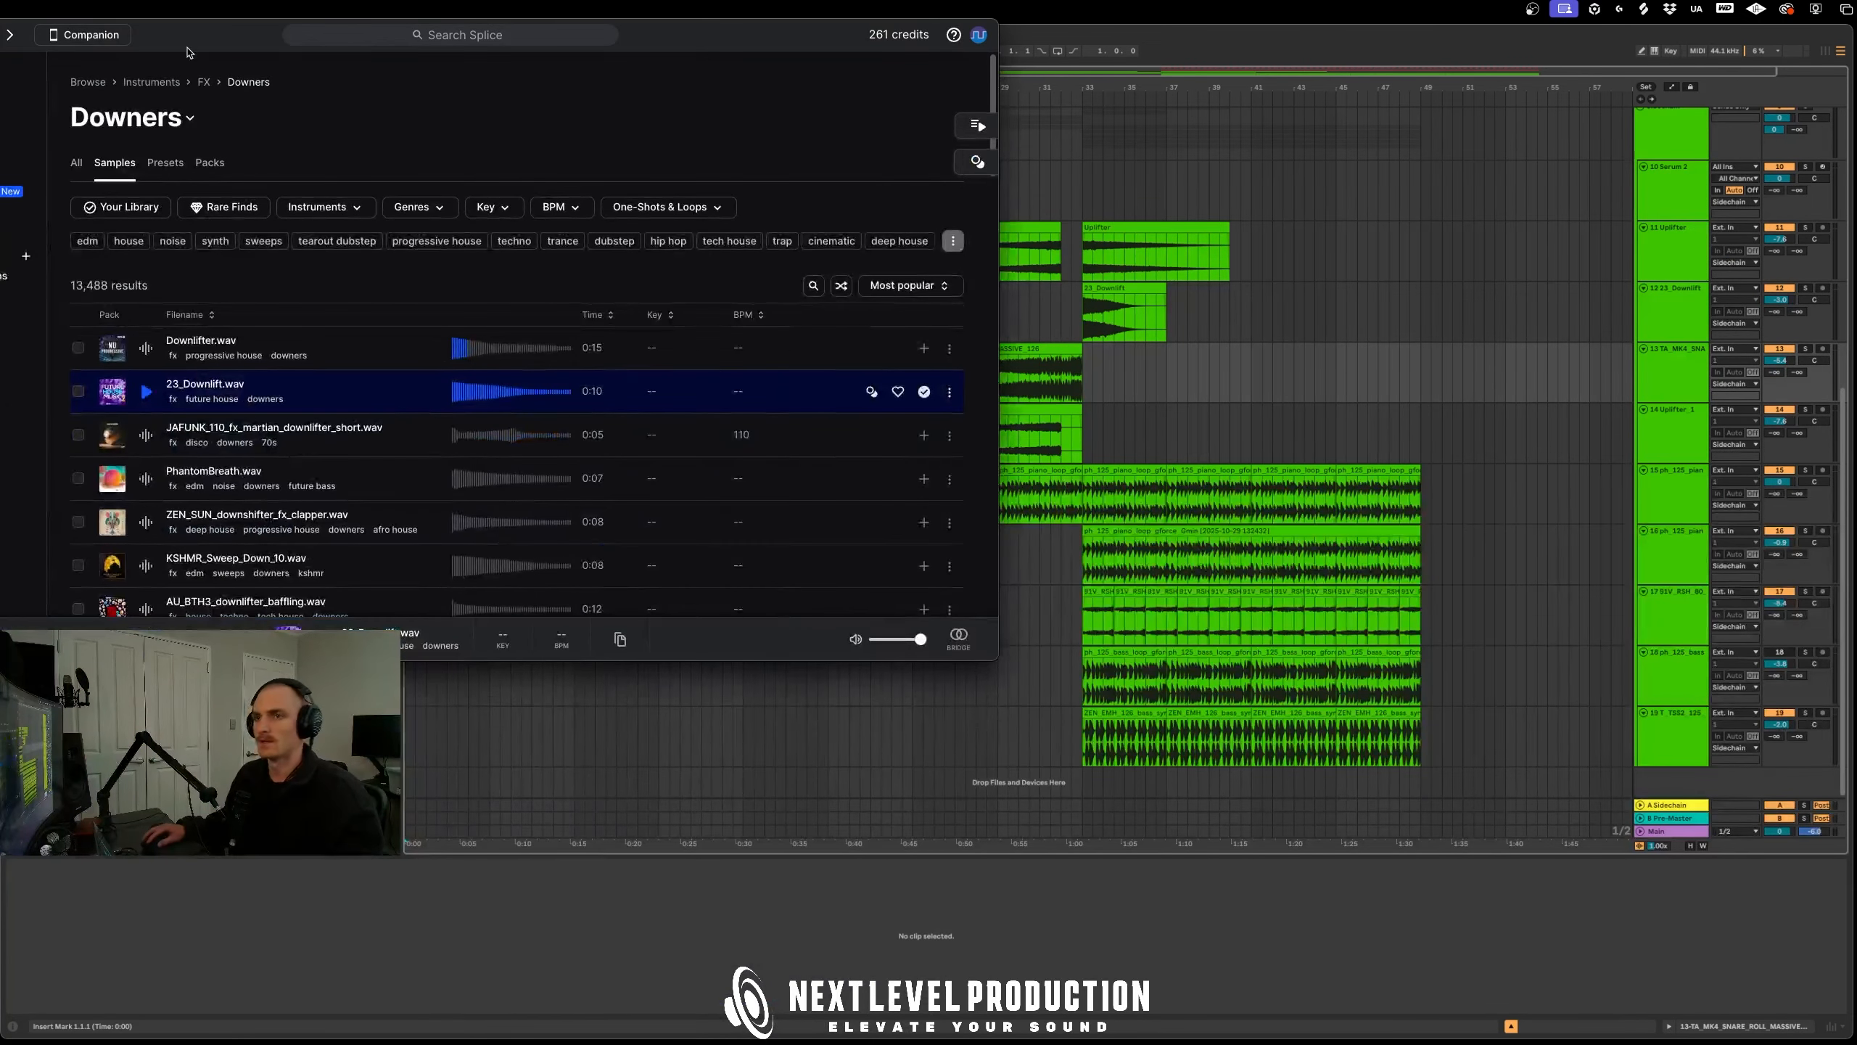
{"action": "left_click_drag", "start_coordinate": [188, 50], "coordinate": [560, 84]}
{"action": "left_click", "coordinate": [320, 135]}
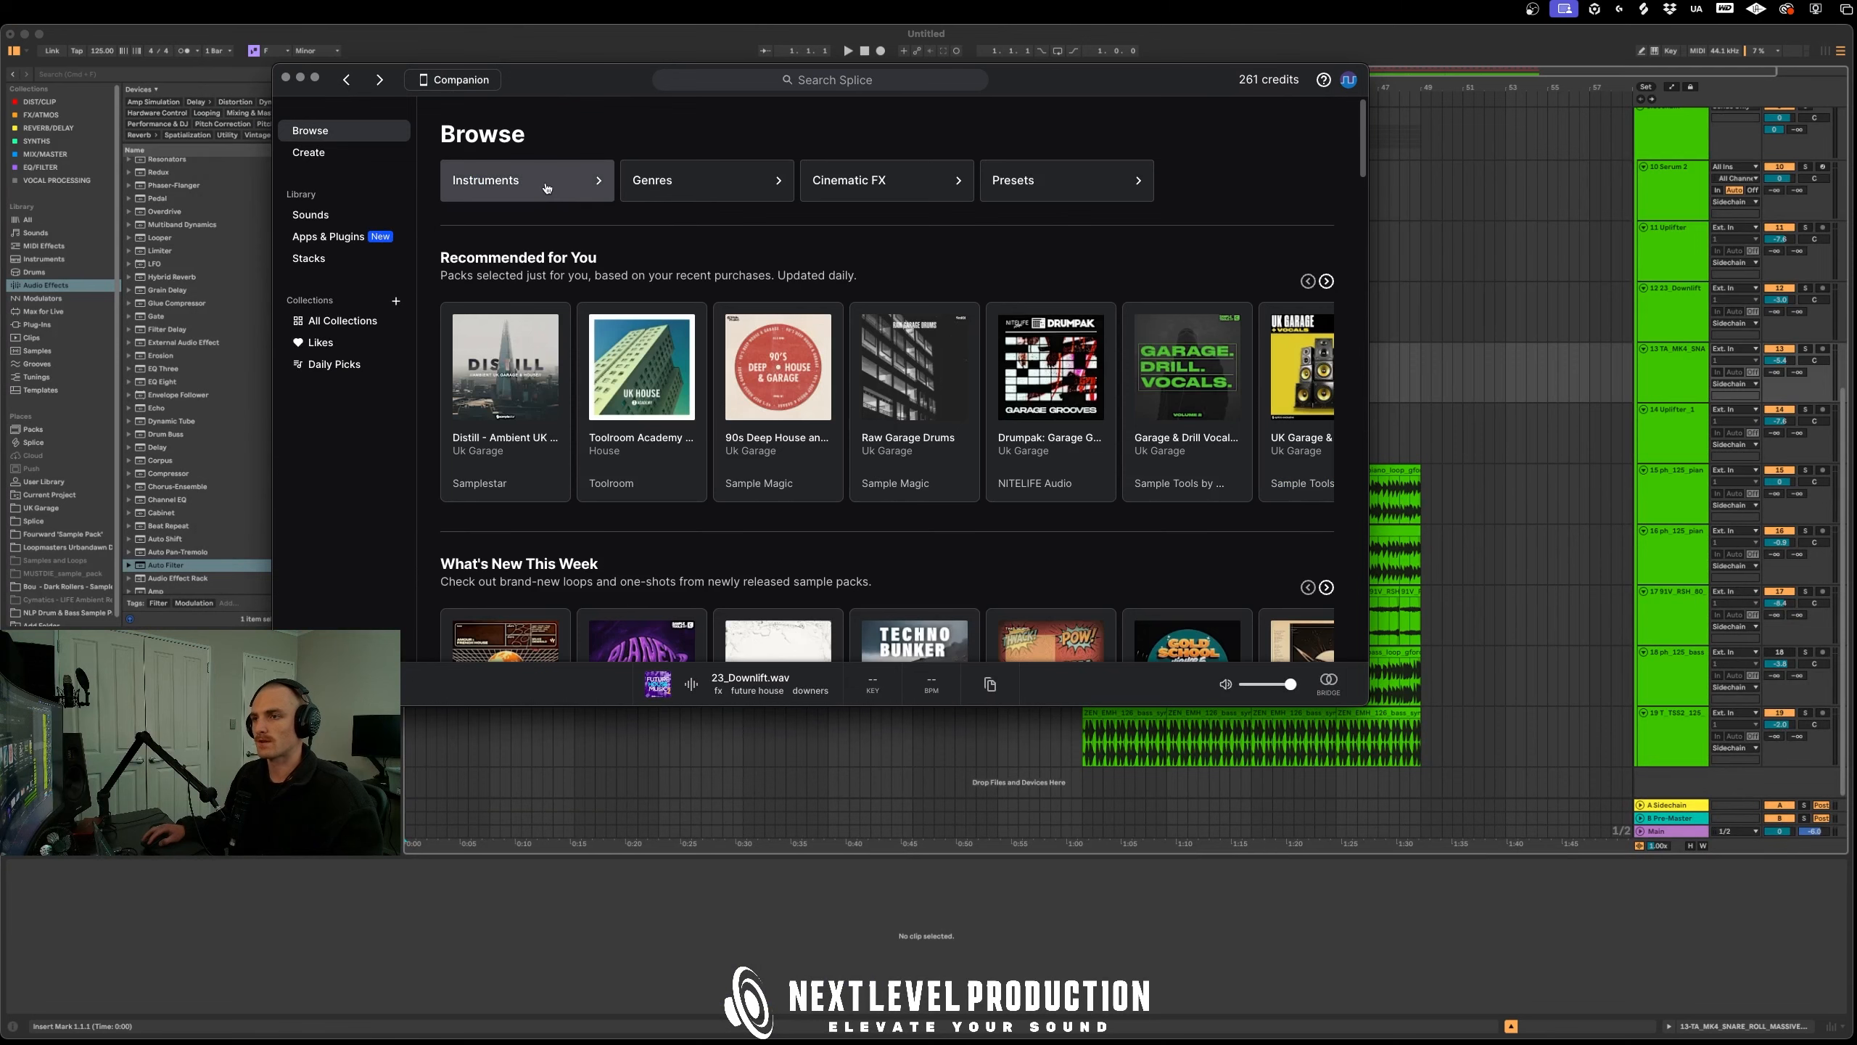
{"action": "left_click", "coordinate": [539, 184]}
{"action": "scroll", "coordinate": [1055, 376], "scroll_direction": "down", "scroll_amount": 10}
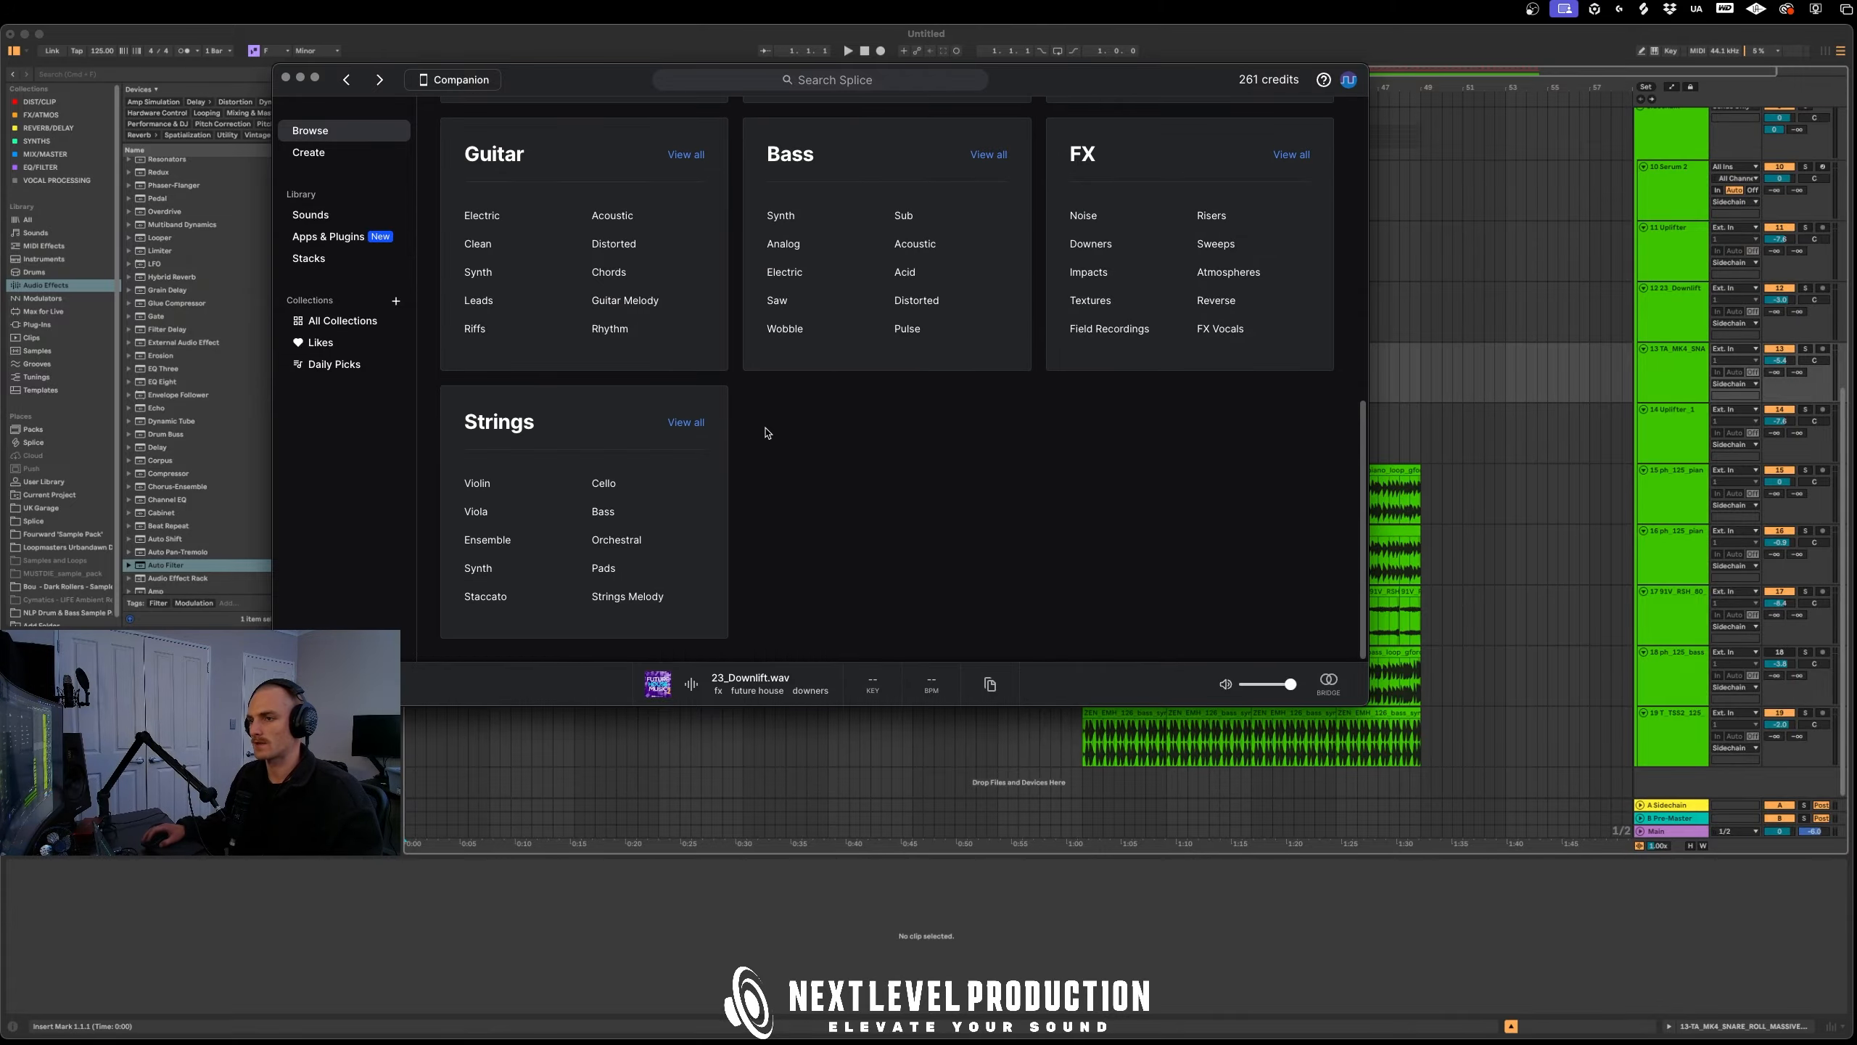
{"action": "scroll", "coordinate": [766, 433], "scroll_direction": "up", "scroll_amount": 10}
{"action": "scroll", "coordinate": [1045, 514], "scroll_direction": "down", "scroll_amount": 10}
{"action": "scroll", "coordinate": [1052, 526], "scroll_direction": "up", "scroll_amount": 5}
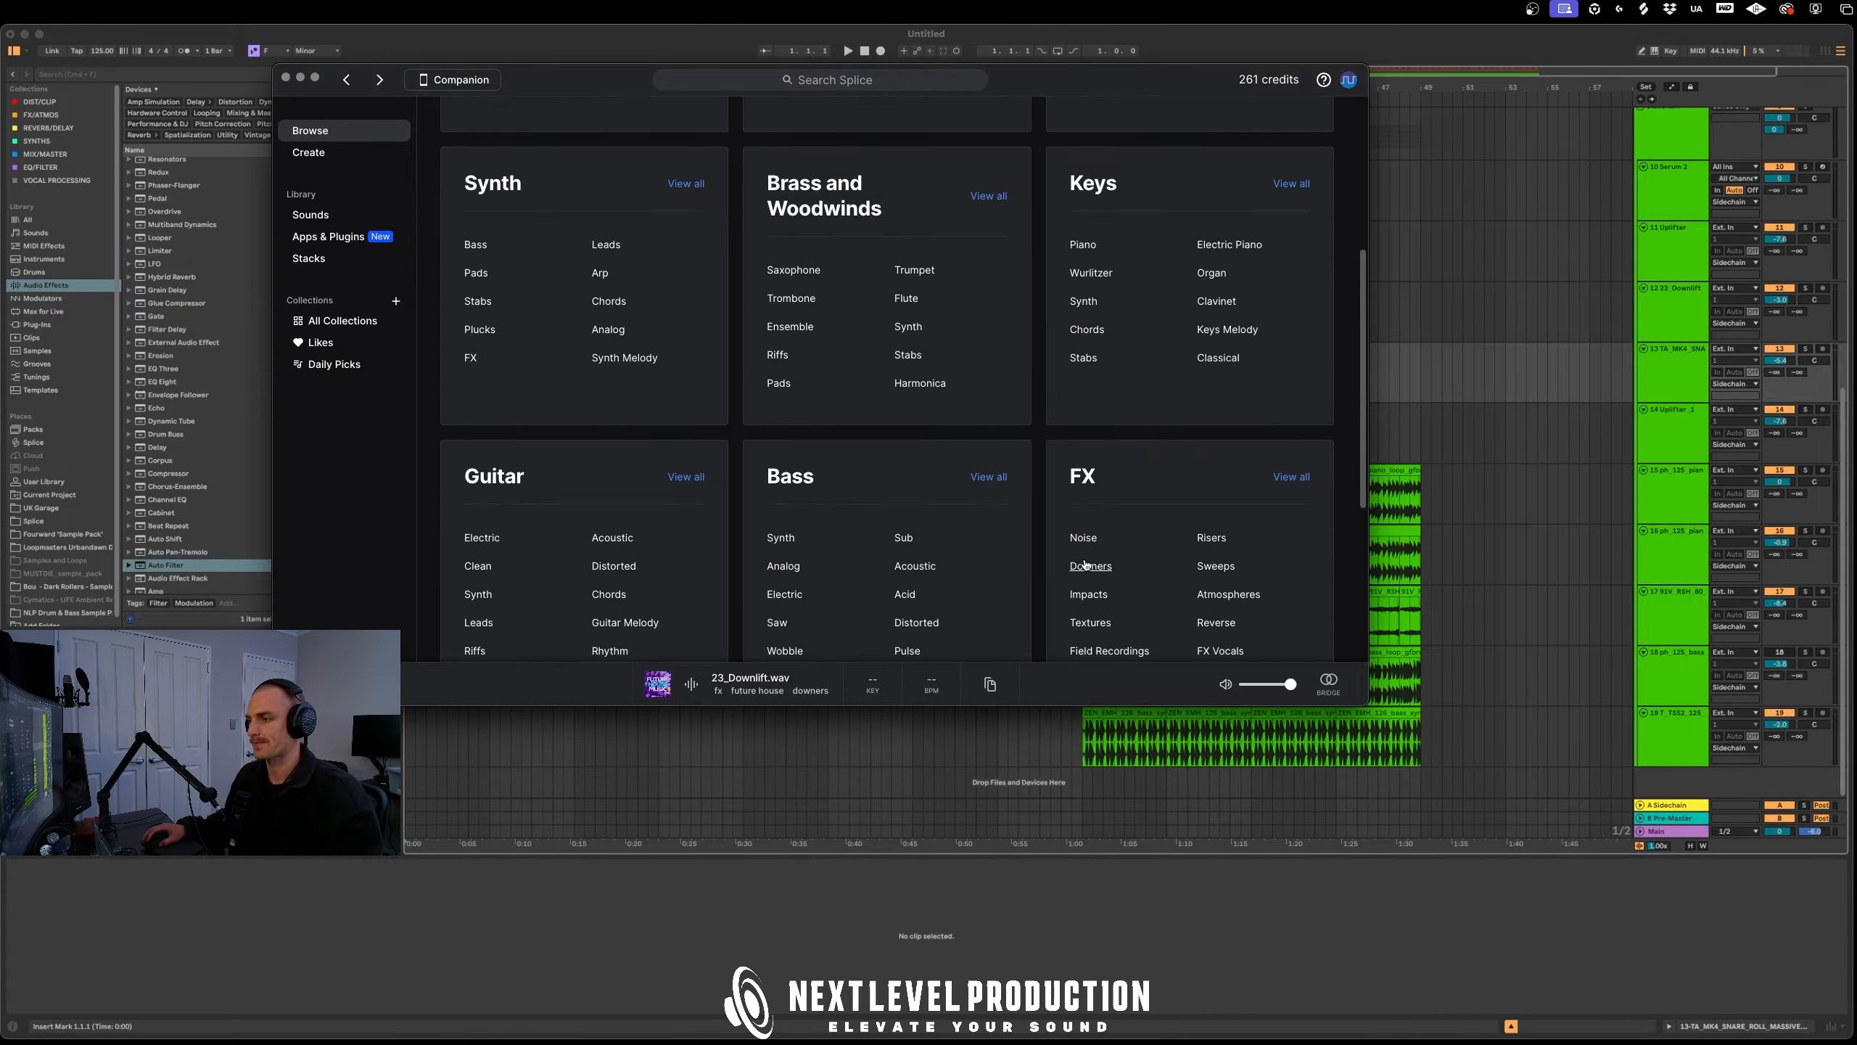
{"action": "scroll", "coordinate": [1085, 564], "scroll_direction": "down", "scroll_amount": 3}
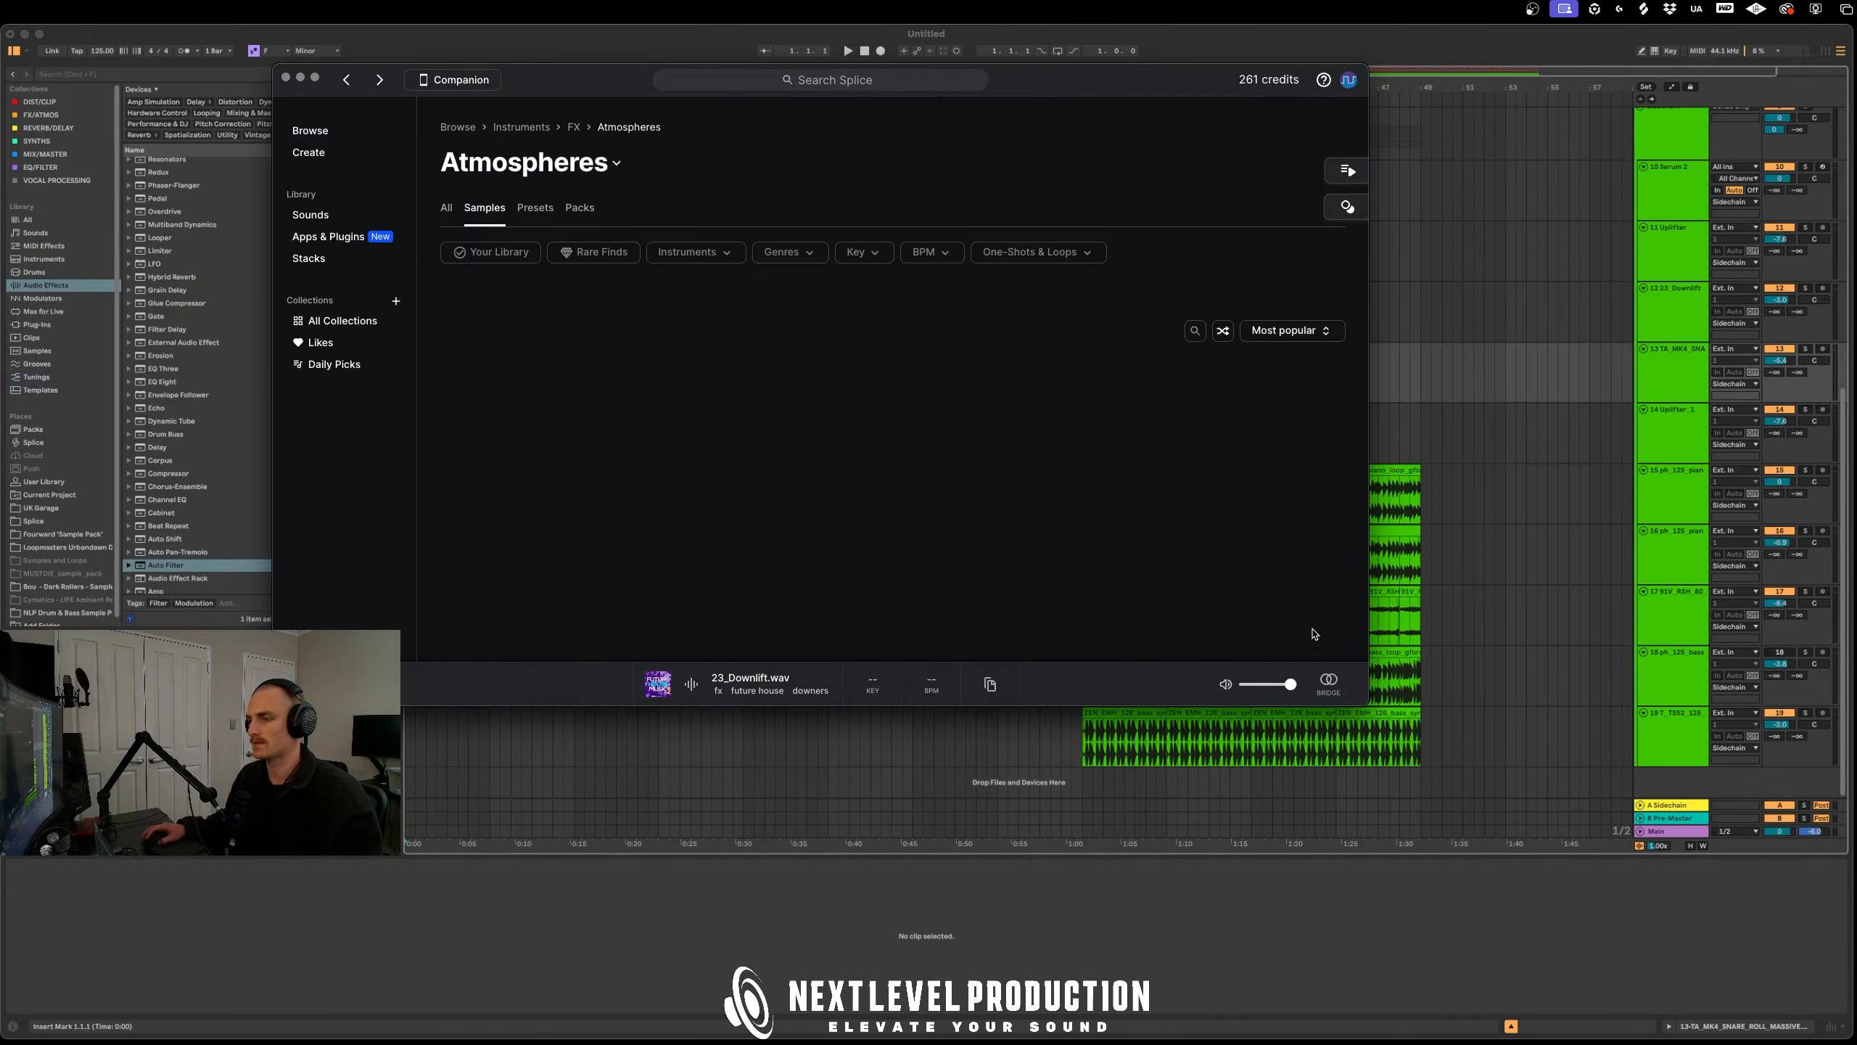
Filter the Atmospheres samples to the G minor key and the house genre
{"action": "left_click", "coordinate": [879, 256]}
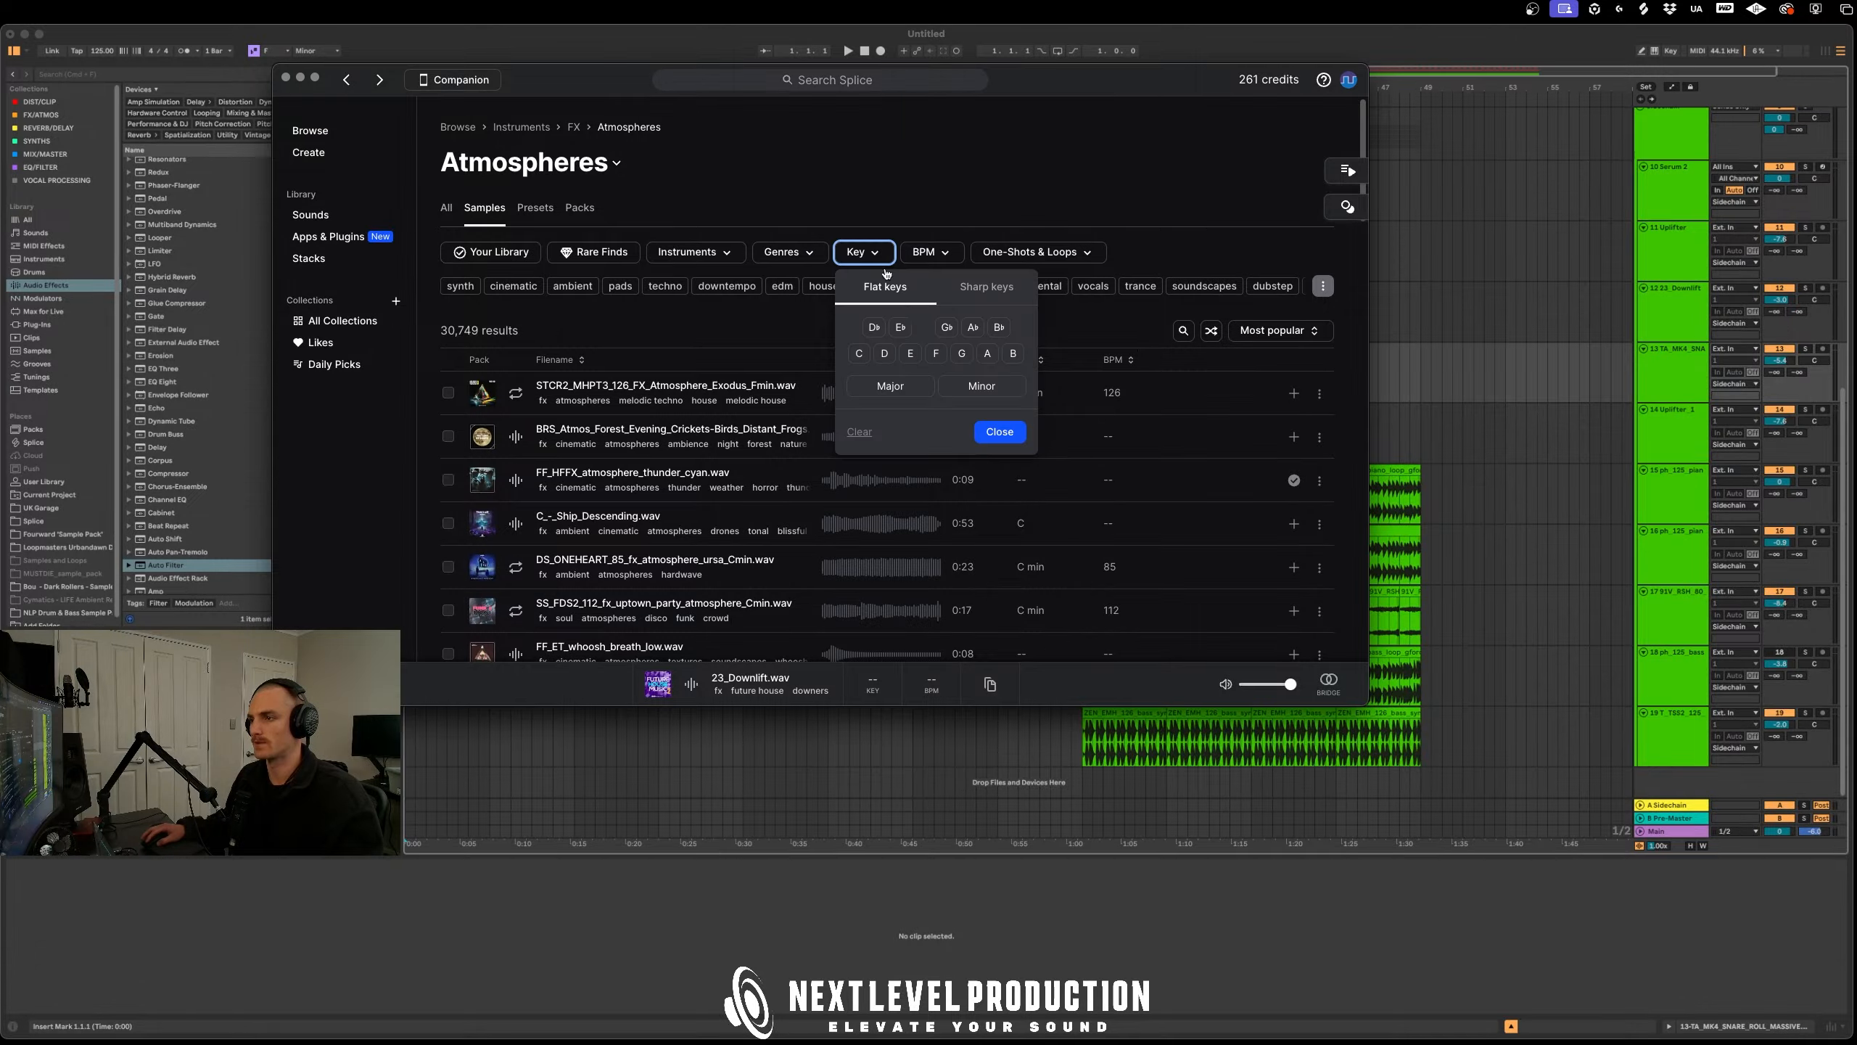
{"action": "left_click", "coordinate": [983, 386]}
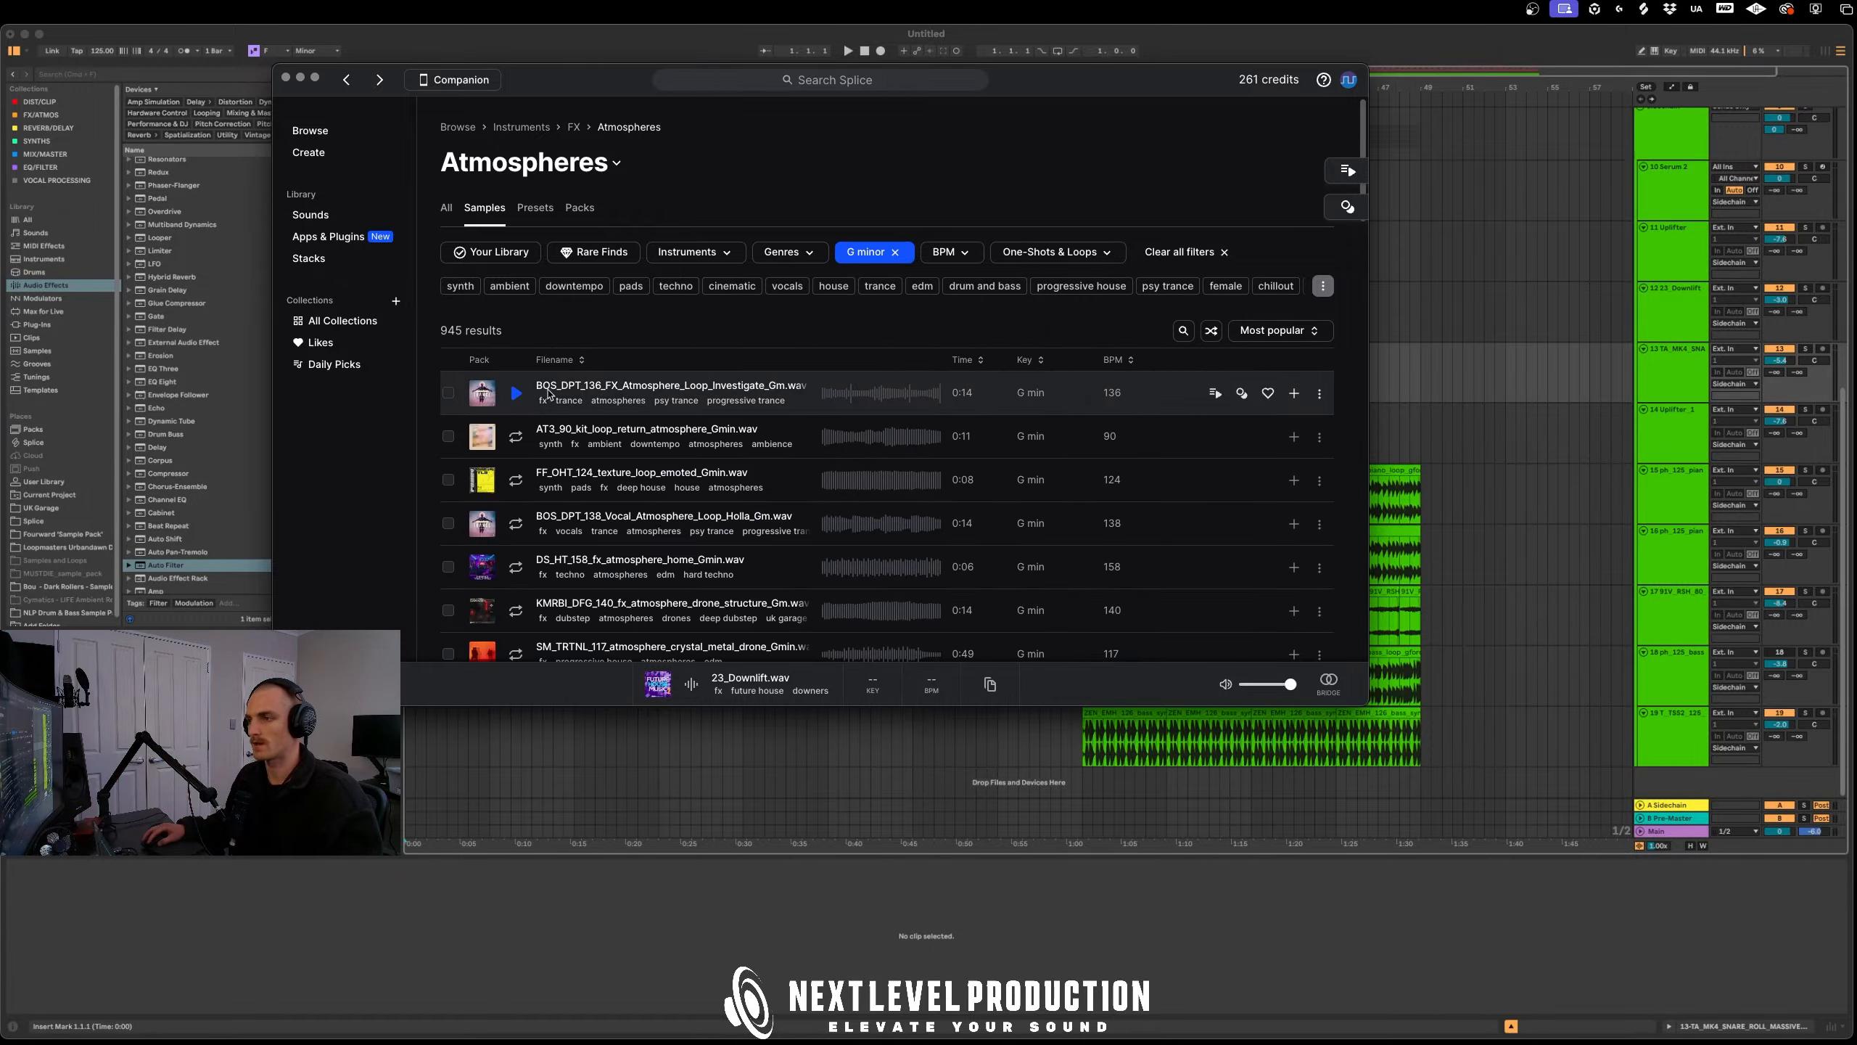
{"action": "left_click", "coordinate": [822, 288]}
Audition the first few atmosphere samples and get FF_OHT_124_texture_loop_emoted_Gmin.wav
{"action": "left_click", "coordinate": [506, 396]}
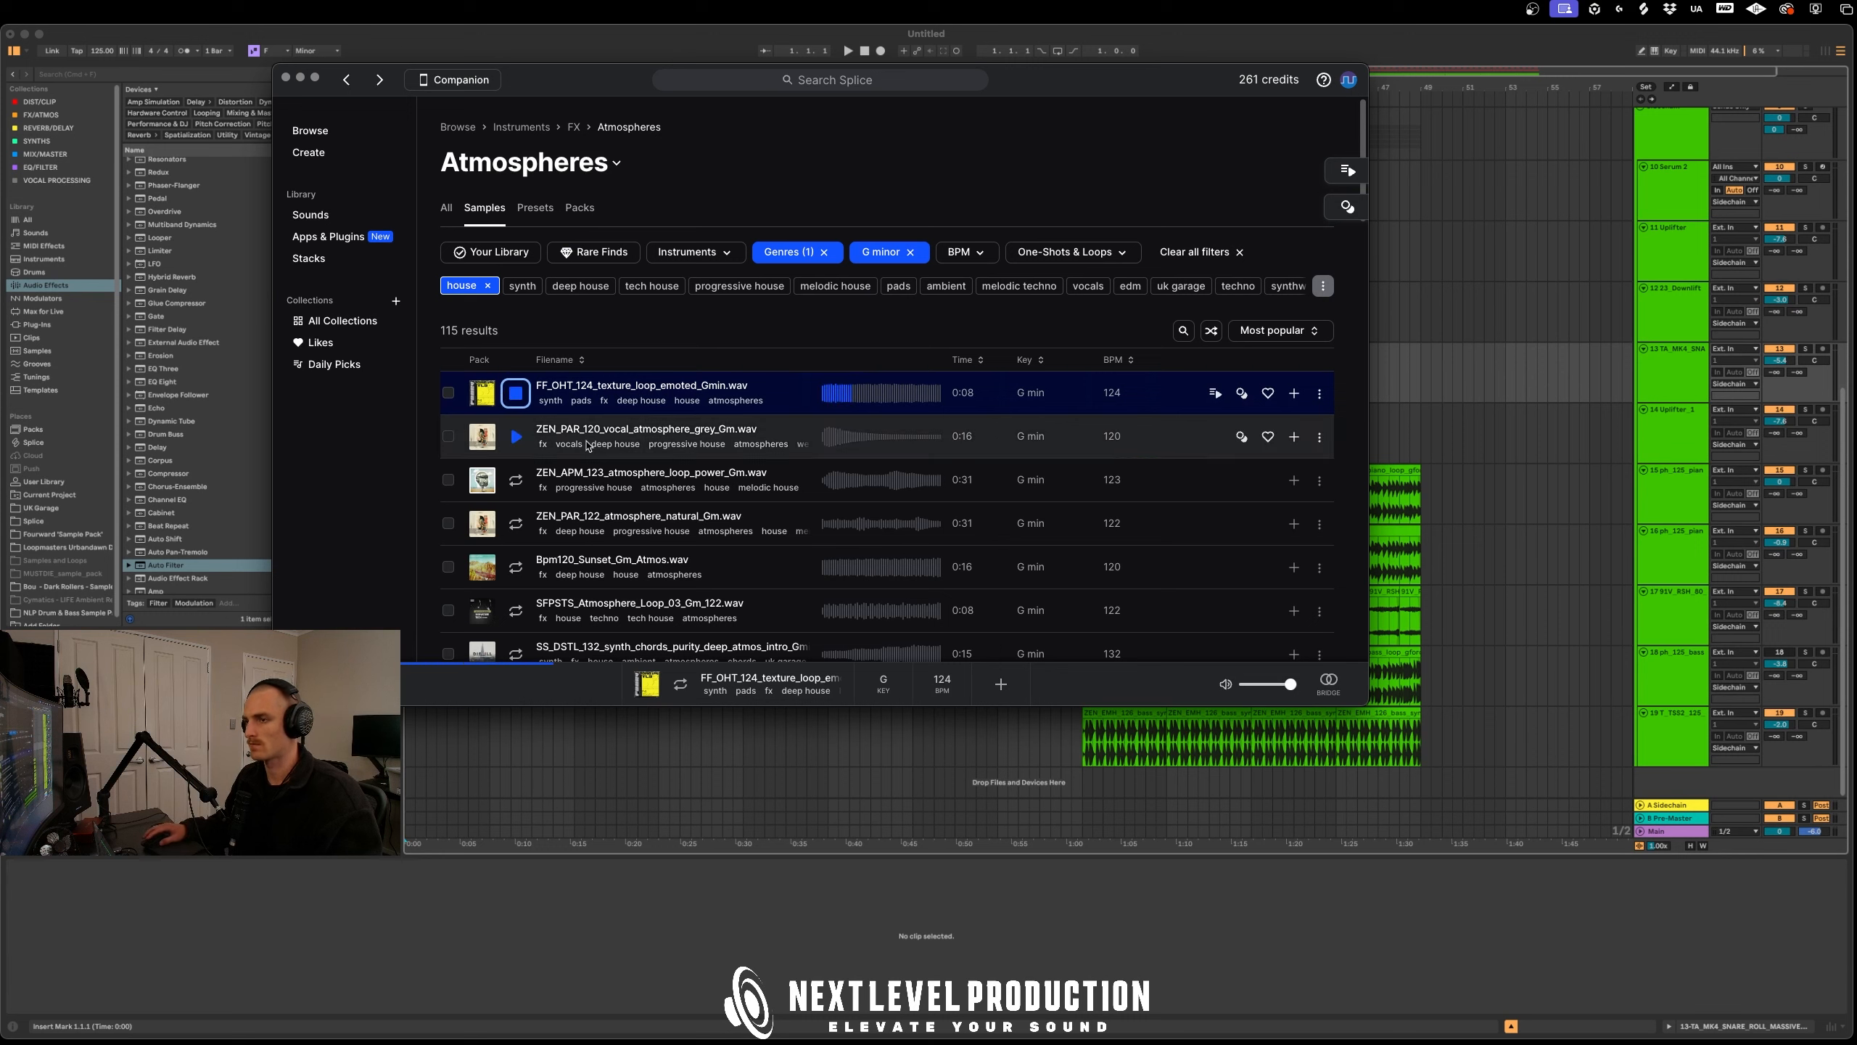
{"action": "left_click", "coordinate": [516, 436]}
{"action": "left_click", "coordinate": [515, 481]}
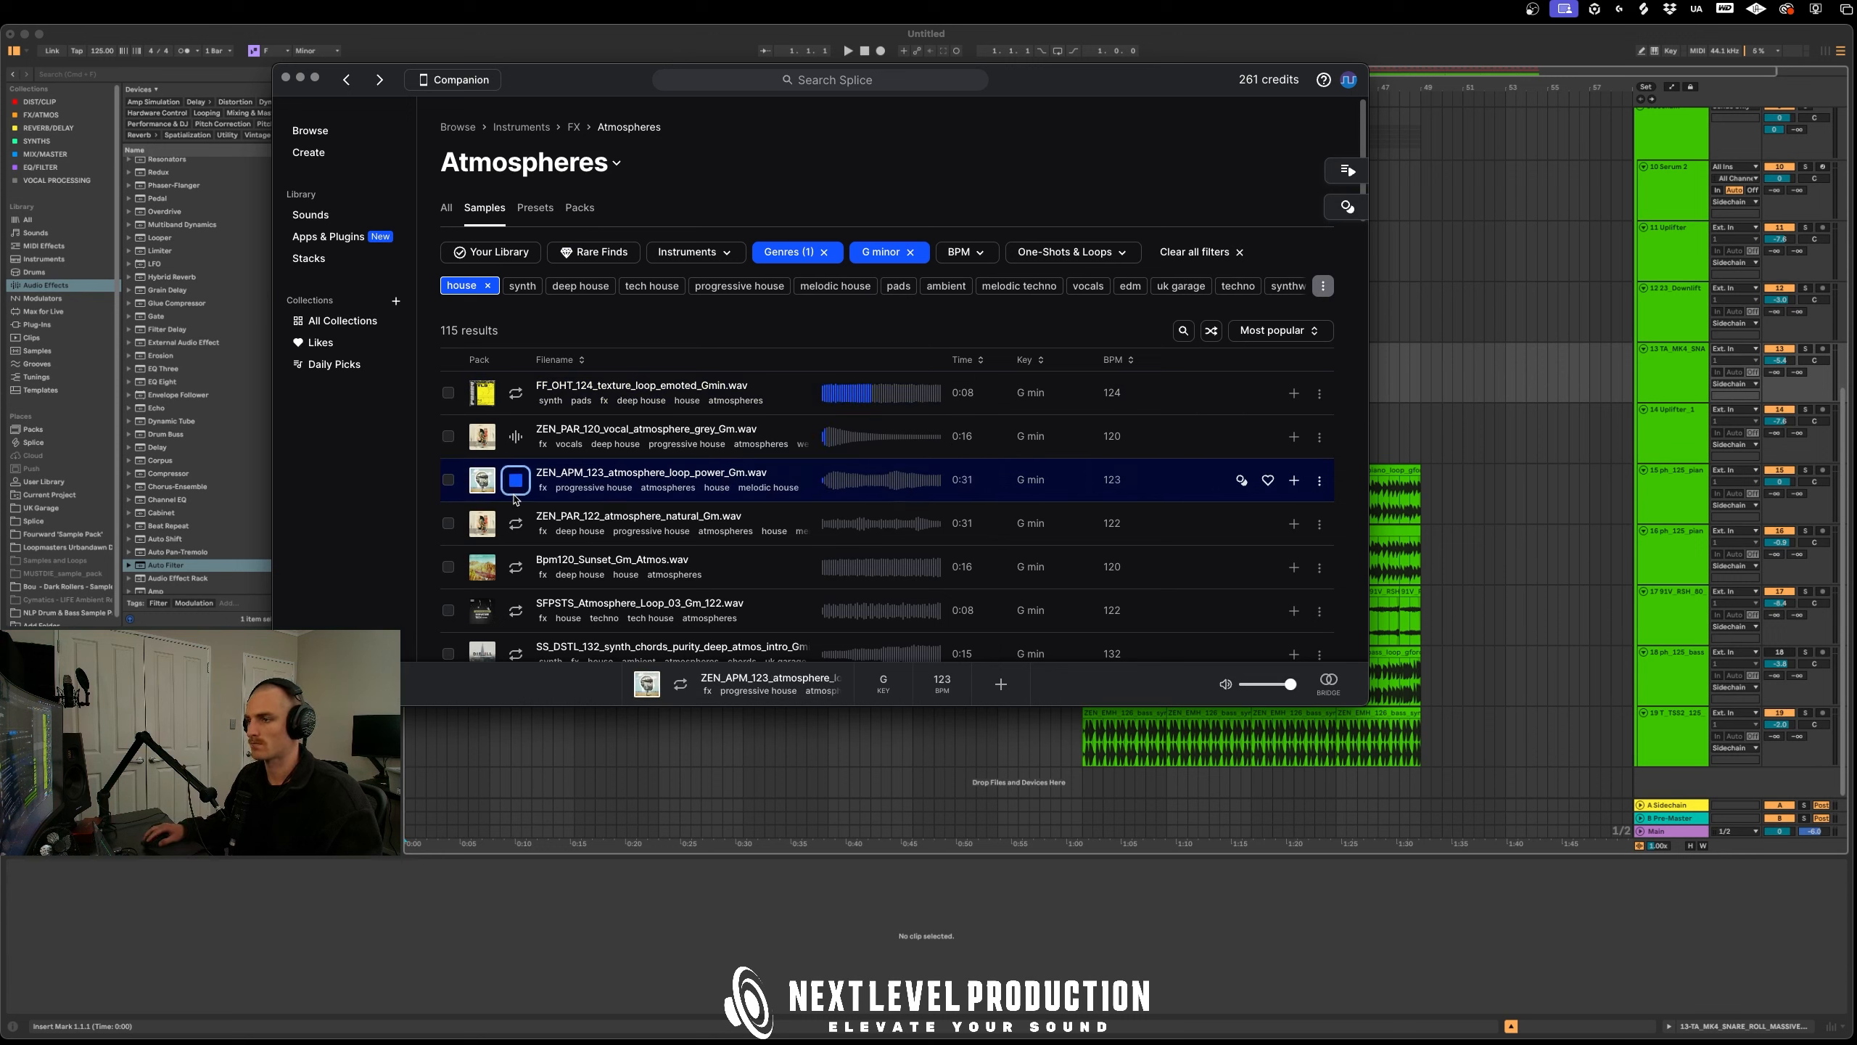
{"action": "left_click", "coordinate": [517, 523]}
{"action": "left_click", "coordinate": [516, 567]}
{"action": "left_click", "coordinate": [517, 394]}
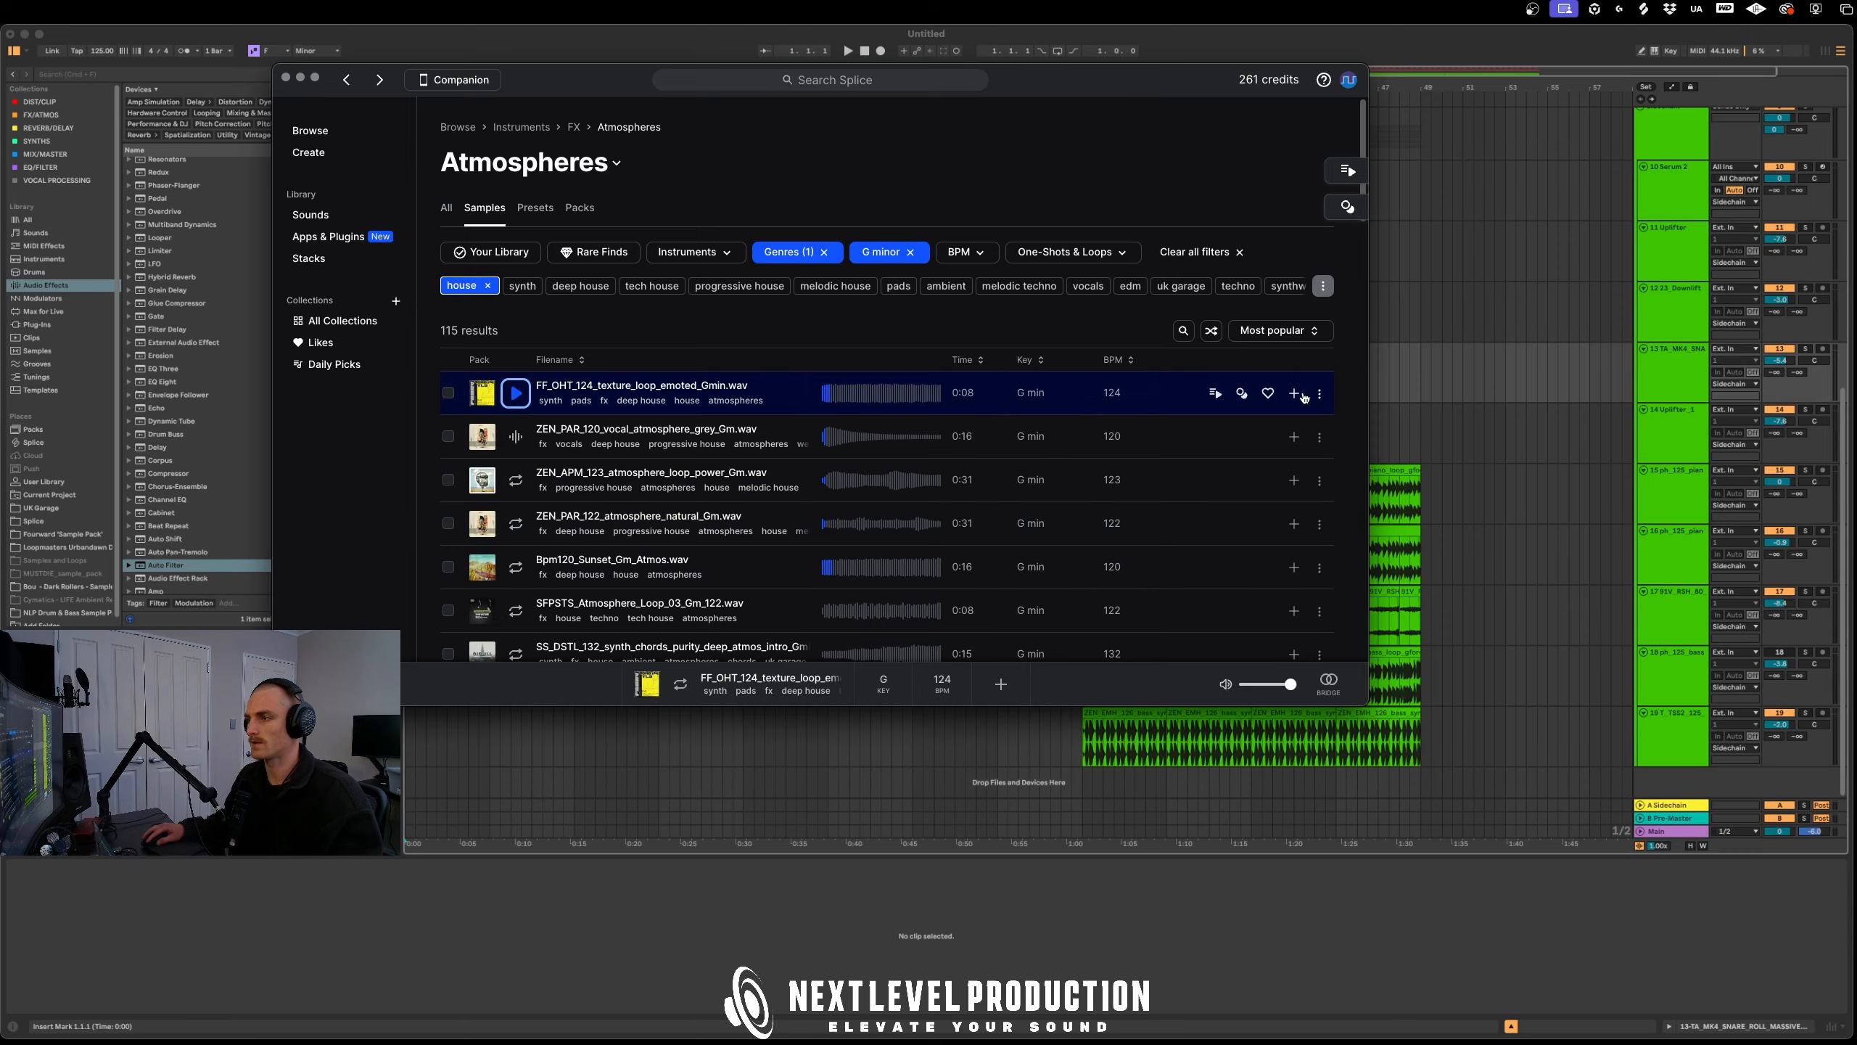
Add an audio track below the second uplifter track in Ableton Live and place the Splice texture loop on it at bar 1
{"action": "left_click", "coordinate": [1672, 435]}
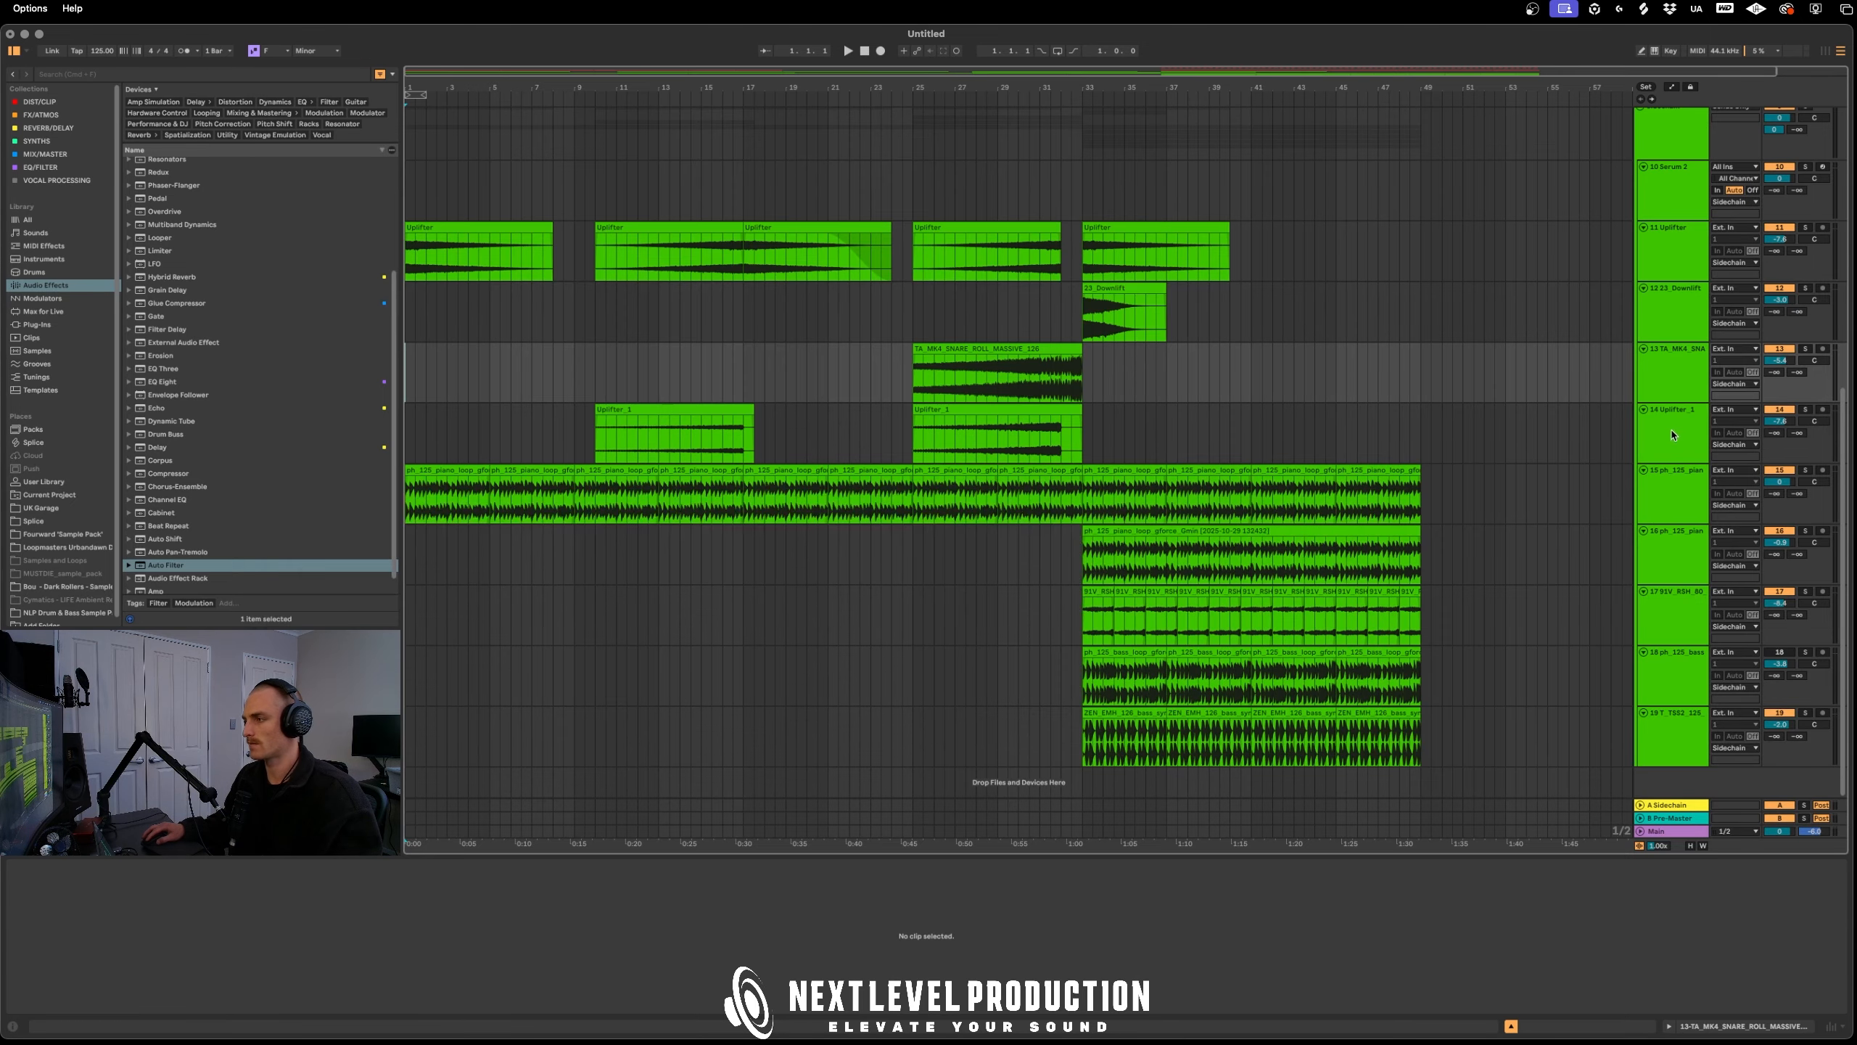
{"action": "left_click", "coordinate": [1671, 433]}
{"action": "key", "text": "super+t"}
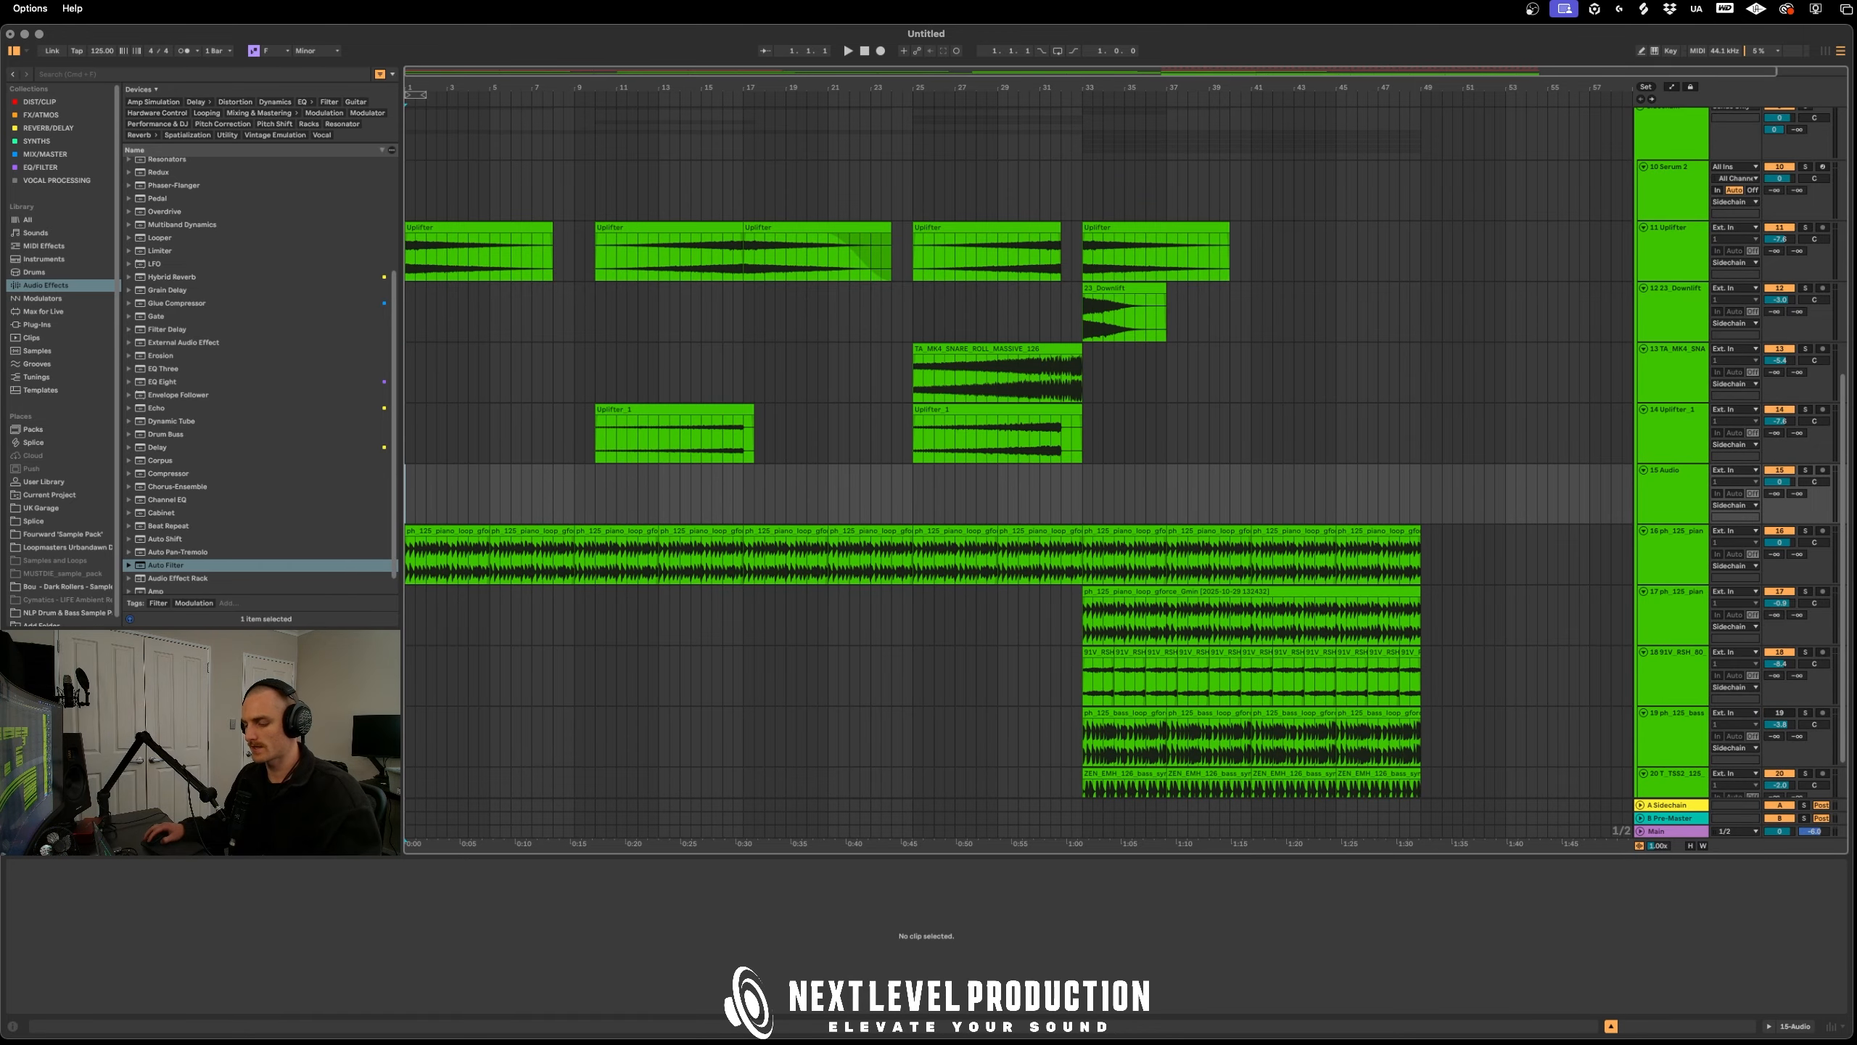
{"action": "key", "text": "super+Tab"}
{"action": "left_click_drag", "start_coordinate": [592, 90], "coordinate": [1113, 154]}
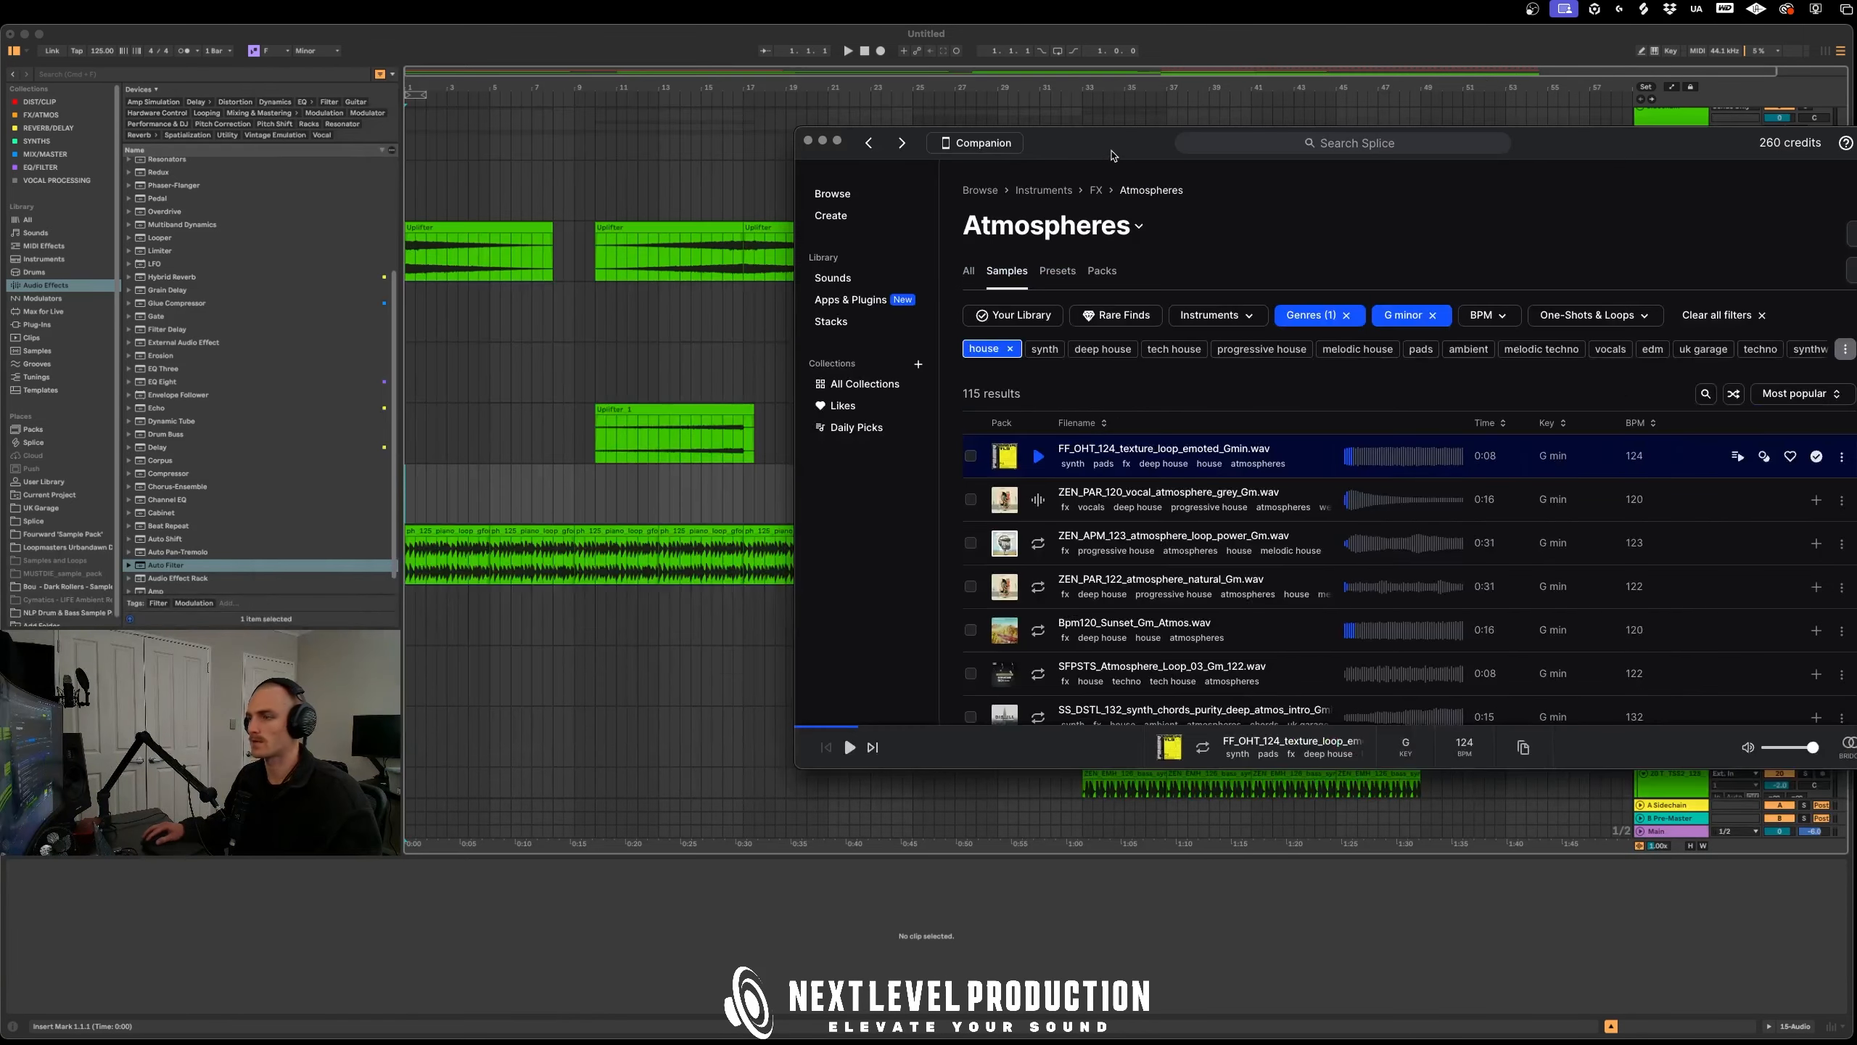
{"action": "left_click_drag", "start_coordinate": [832, 468], "coordinate": [407, 505]}
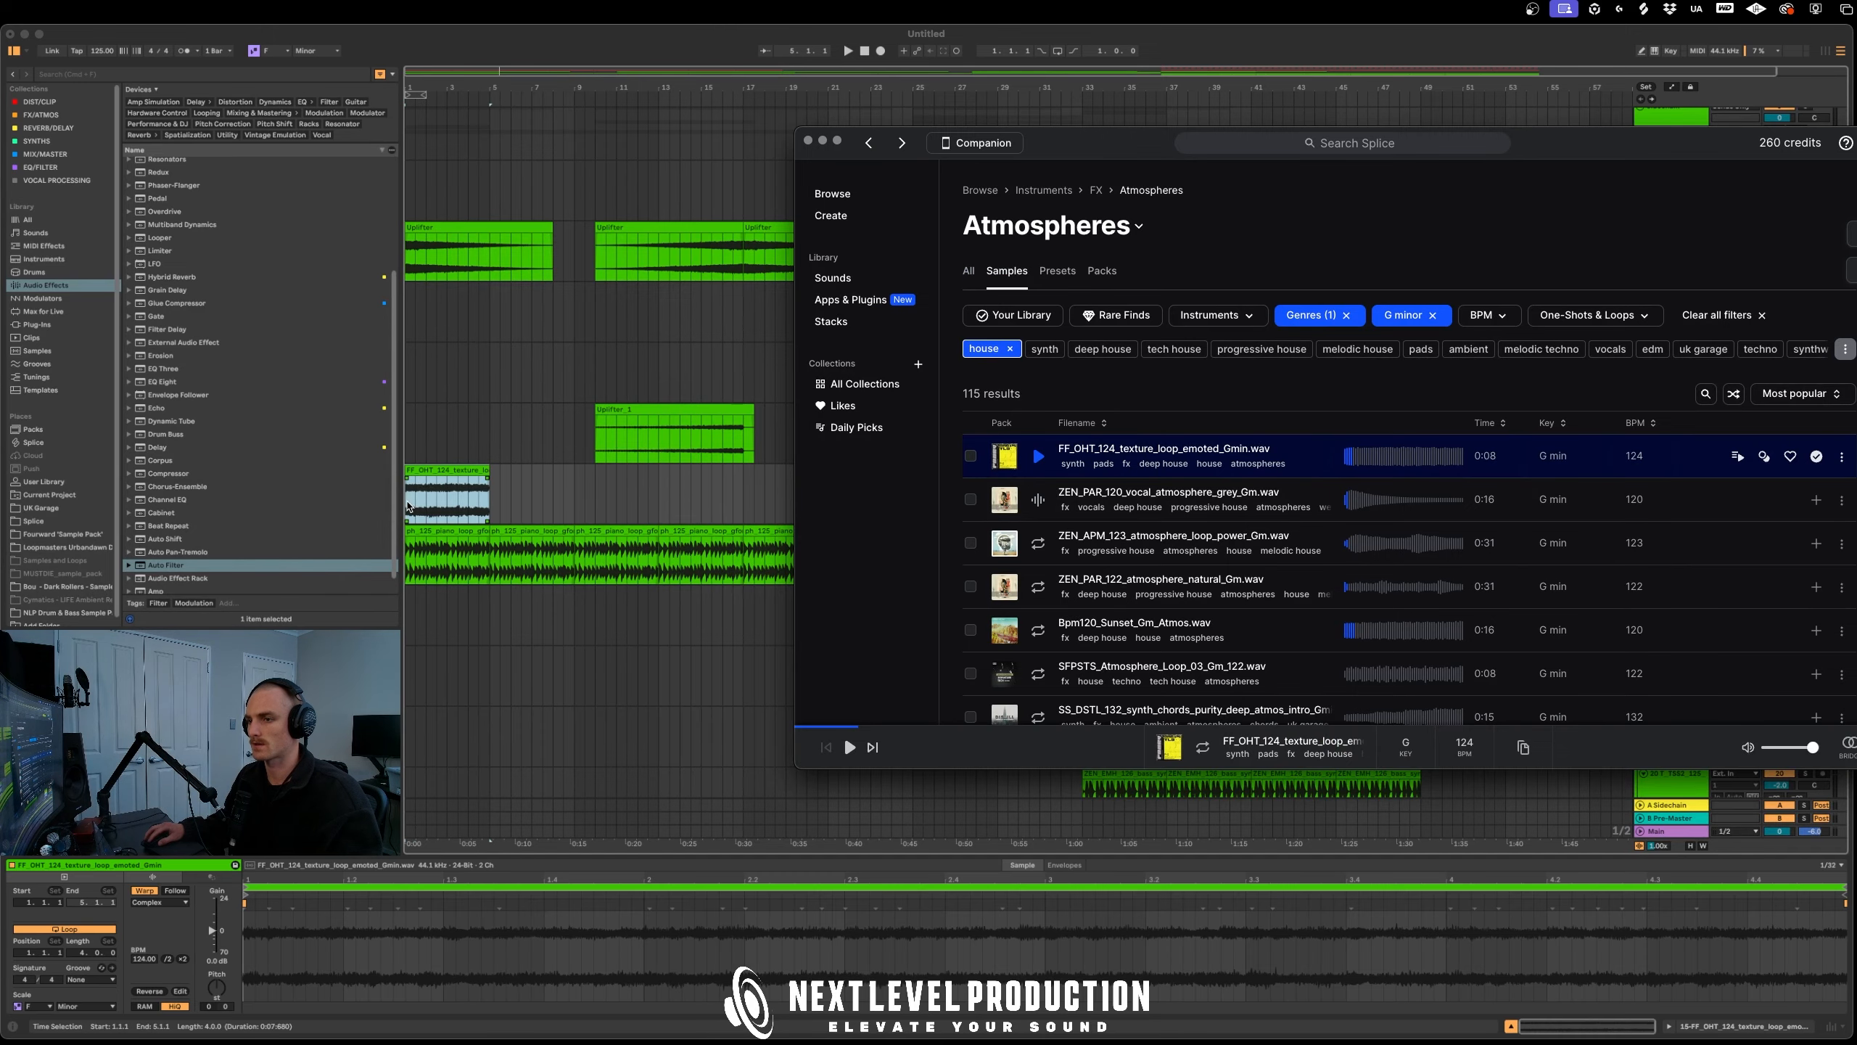
Close Splice and duplicate the texture loop three times so it fills the intro up to bar 17
{"action": "left_click", "coordinate": [810, 142]}
{"action": "key", "text": "super+d"}
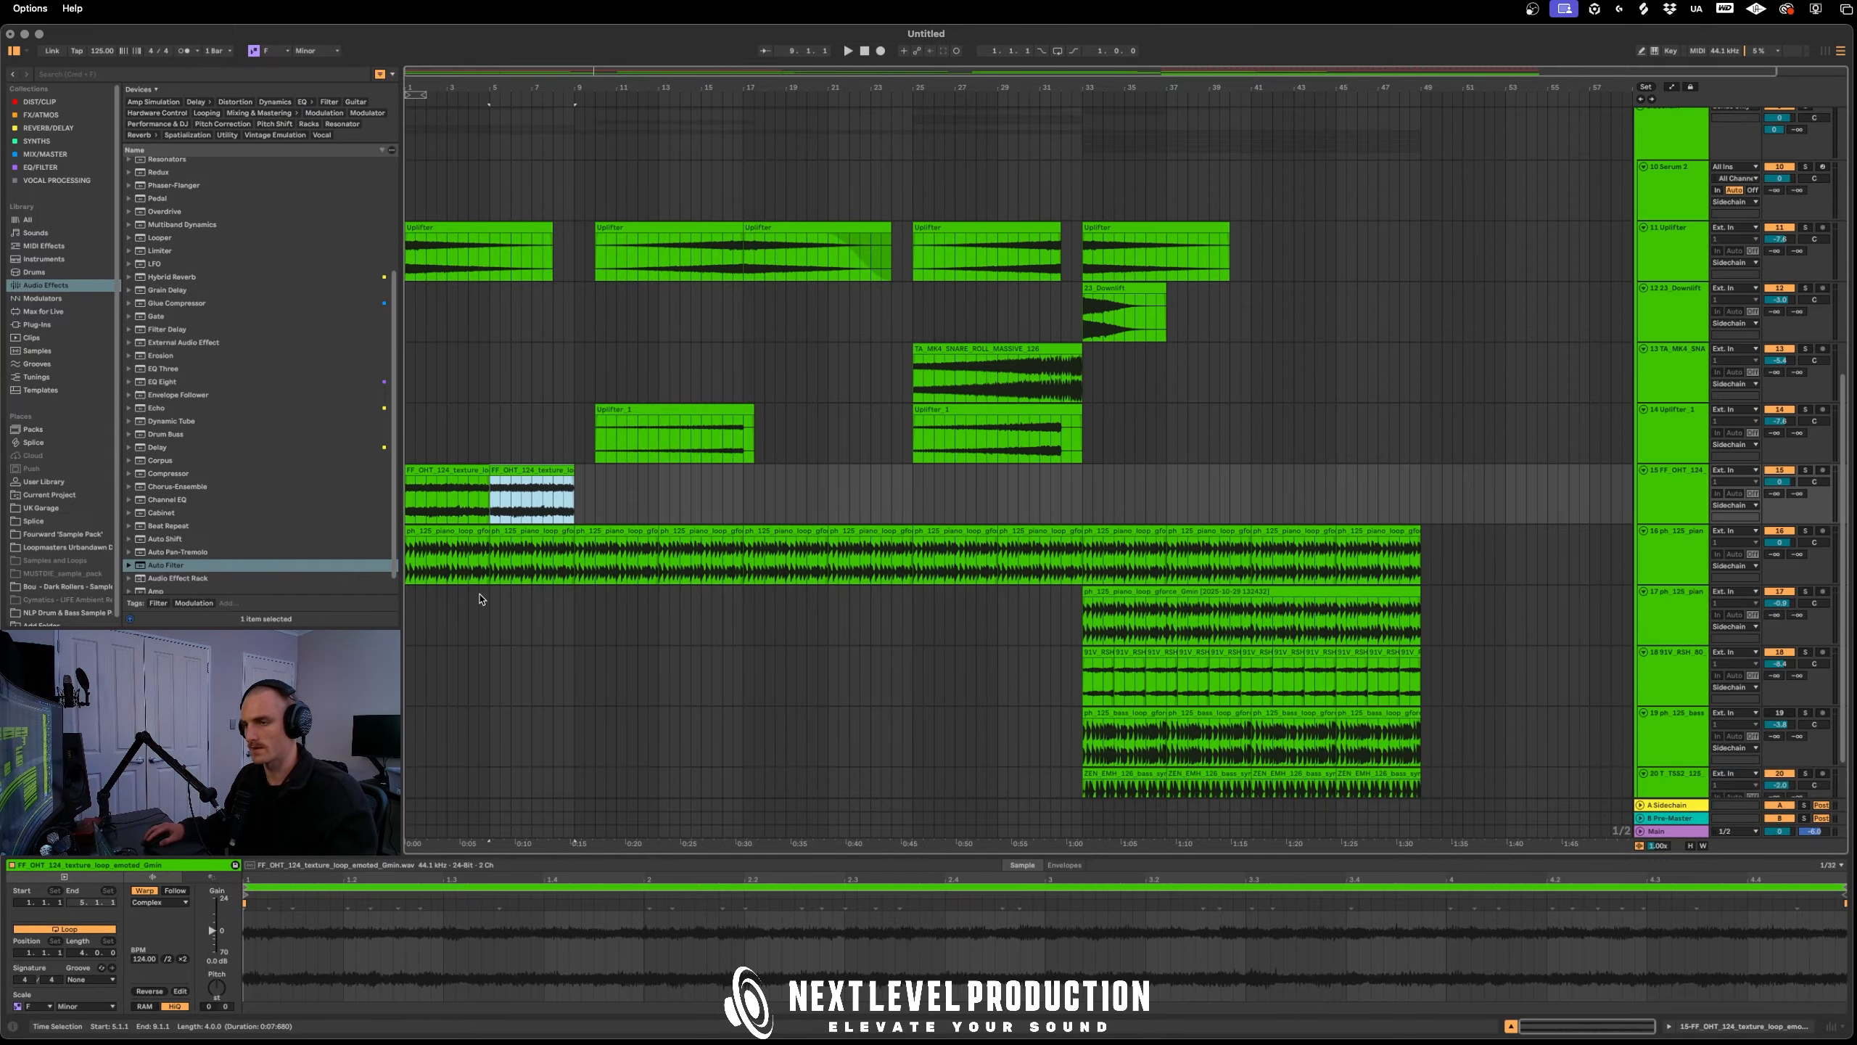
{"action": "key", "text": "super+d"}
{"action": "key", "text": "super+d"}
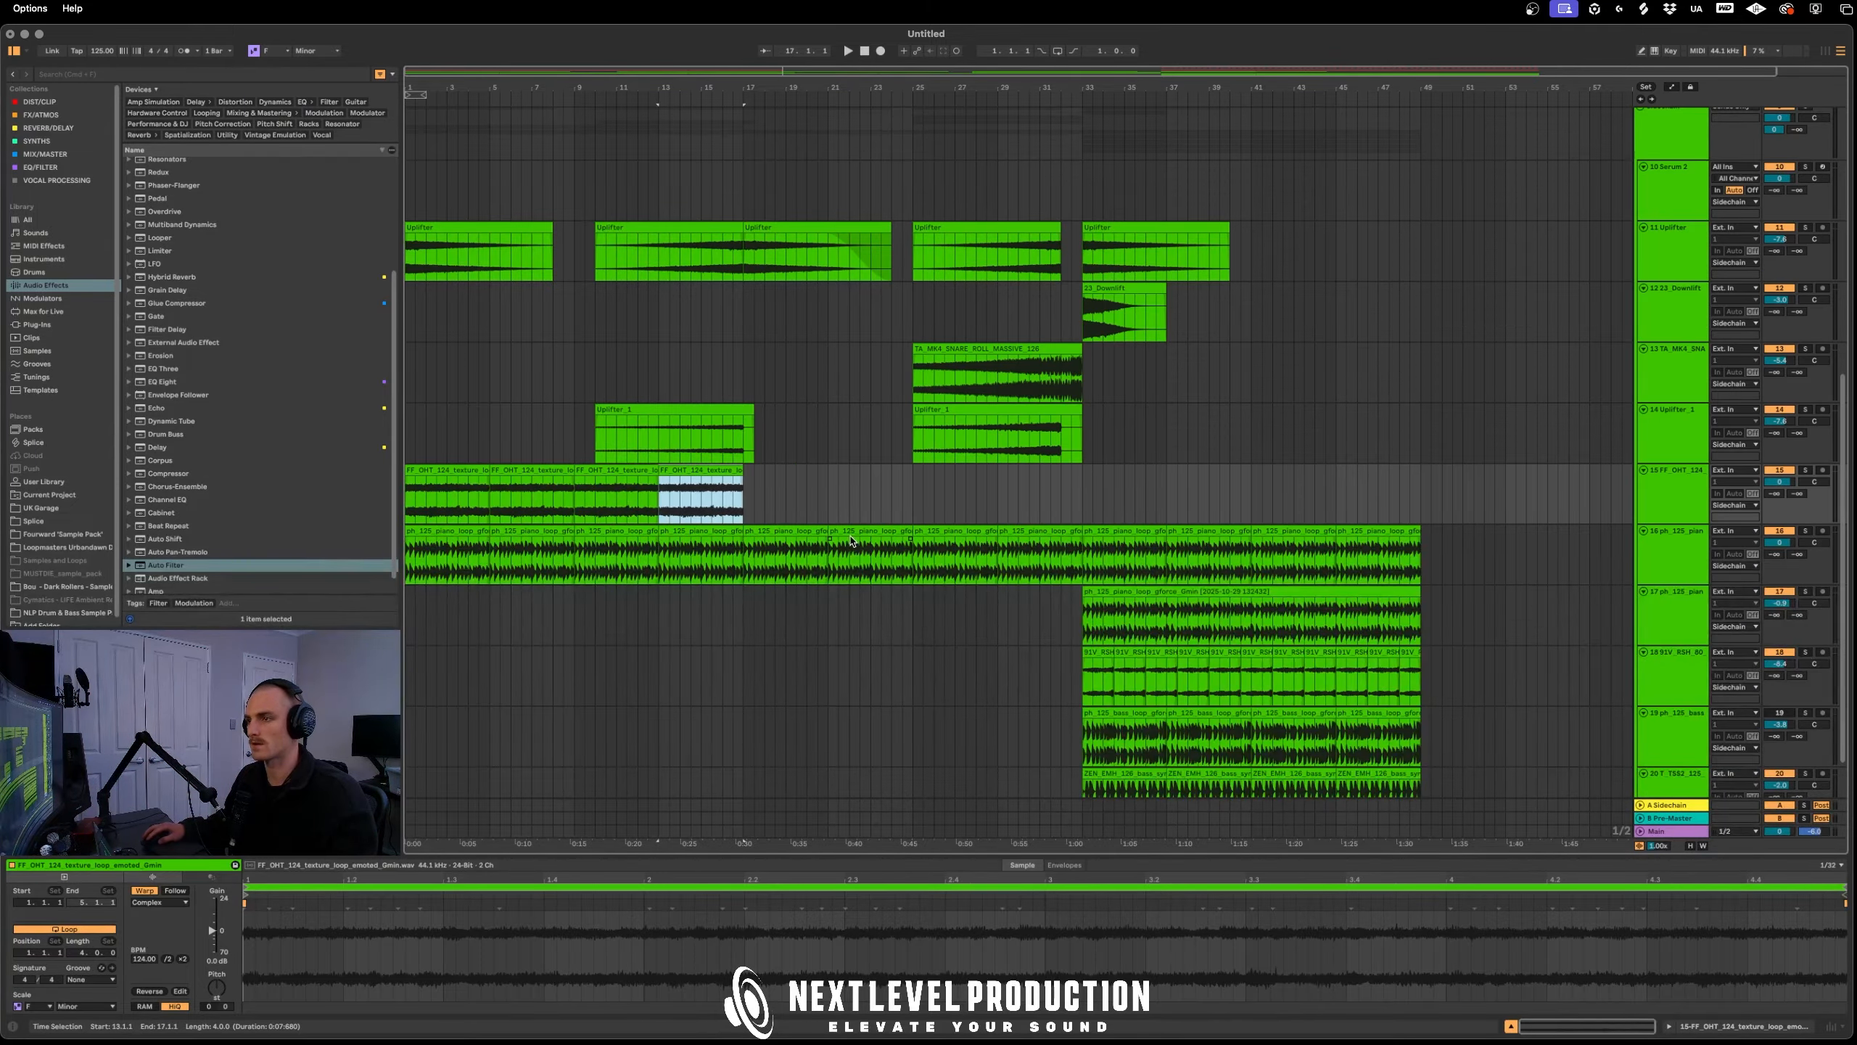
Play the arrangement from bar 1 and lower the texture loop track's volume to blend with the piano
{"action": "left_click", "coordinate": [436, 505]}
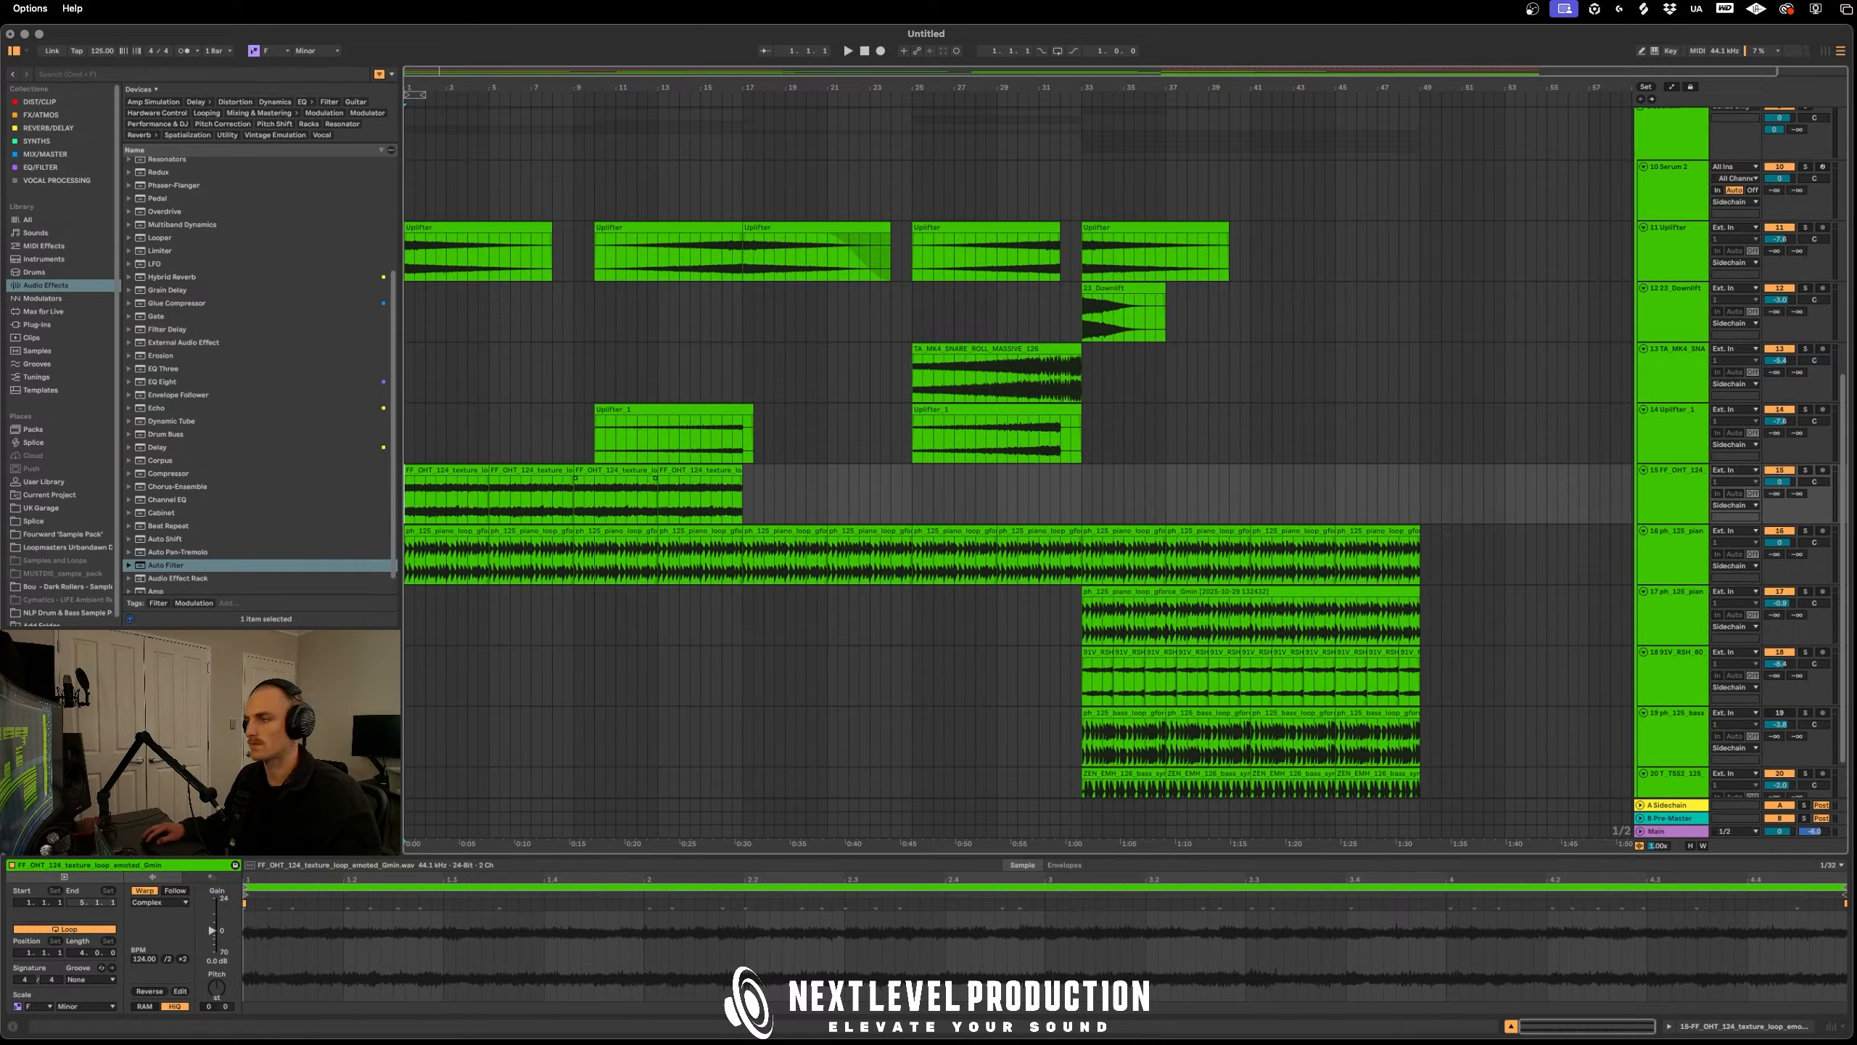
{"action": "key", "text": "space"}
{"action": "left_click_drag", "start_coordinate": [1782, 482], "coordinate": [1782, 493]}
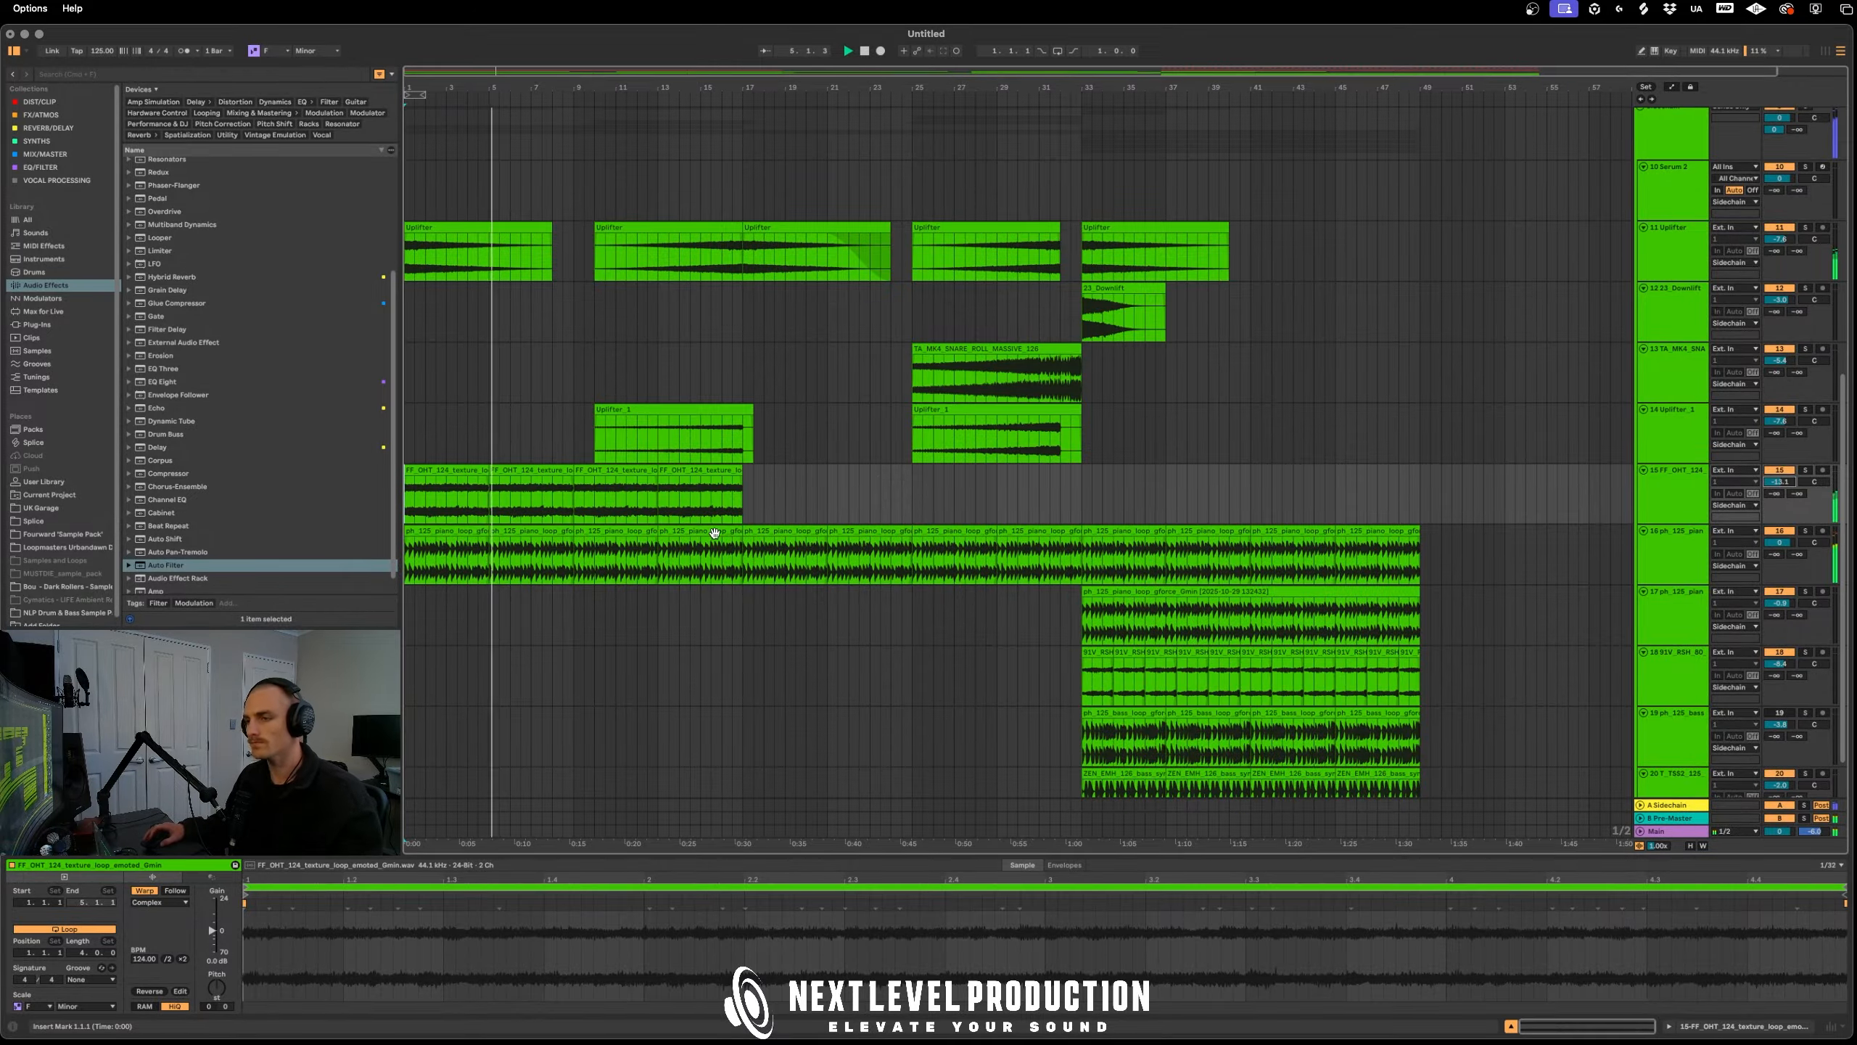
Put the piano track's low-pass Auto Filter on the texture loop track as well
{"action": "key", "text": "a"}
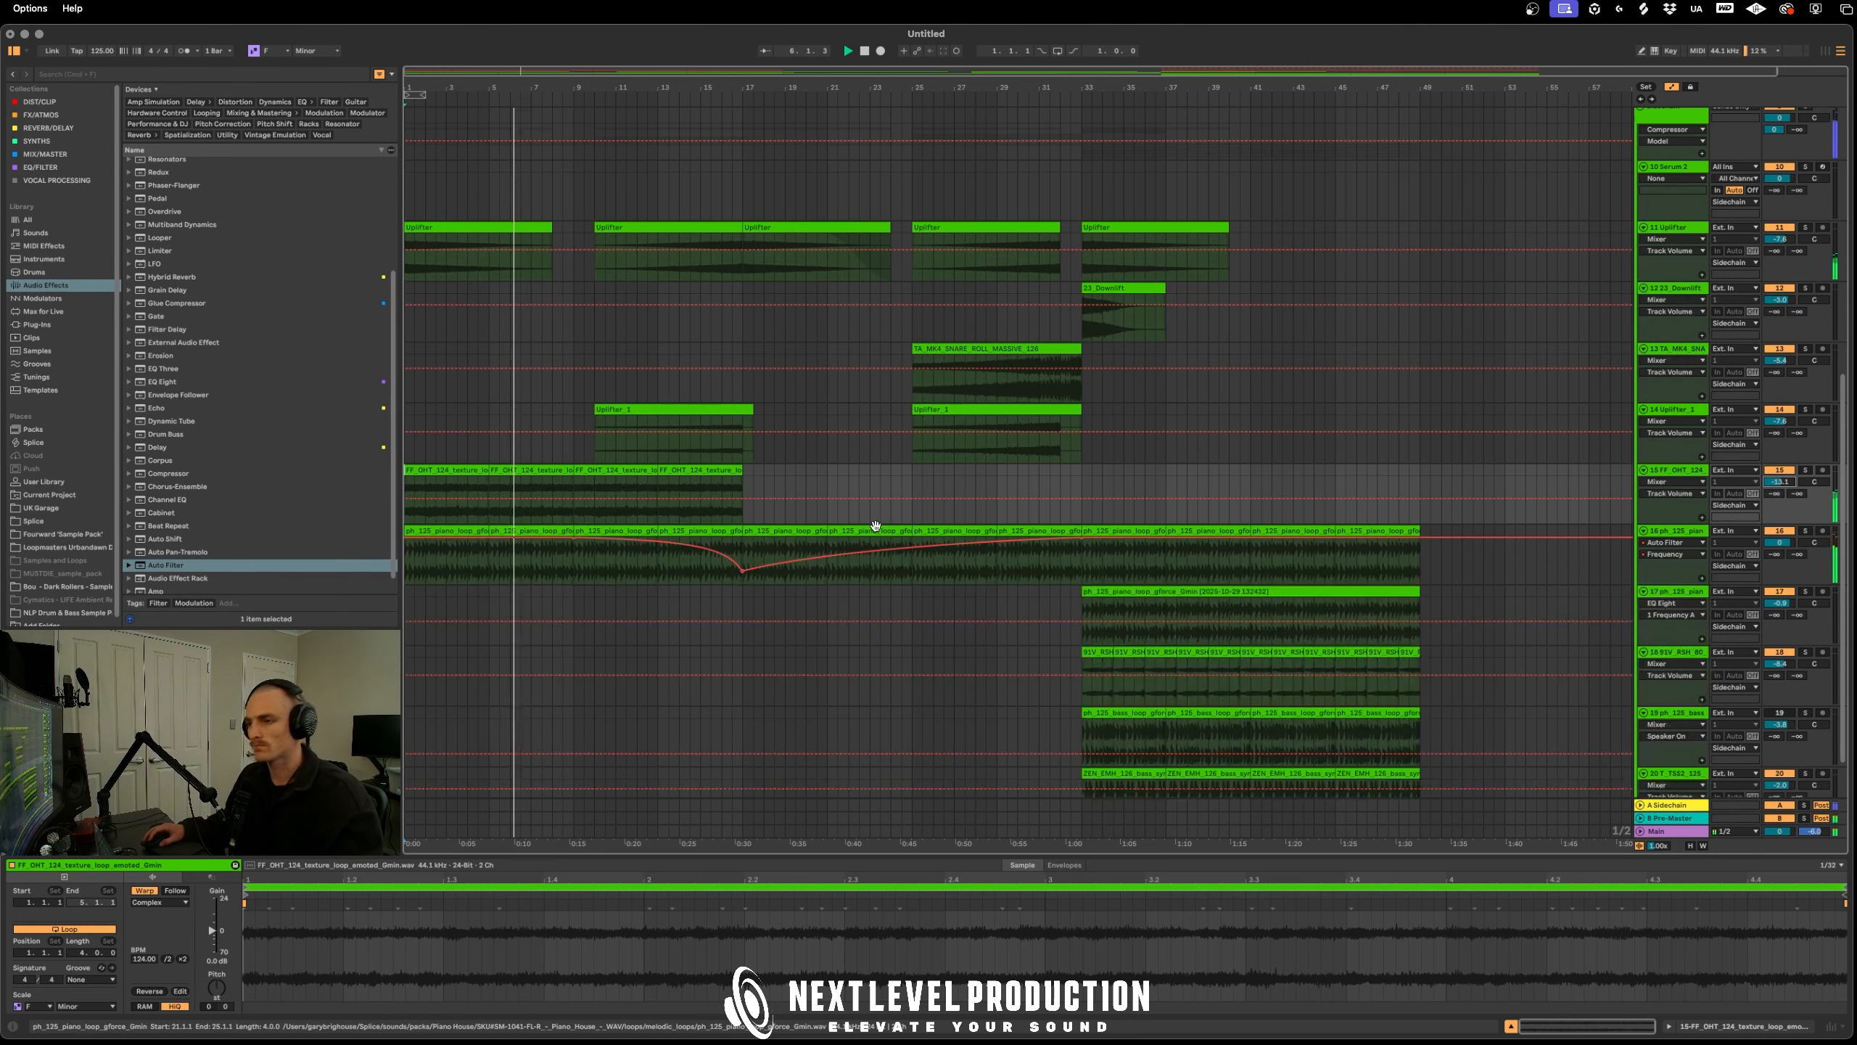
{"action": "key", "text": "a"}
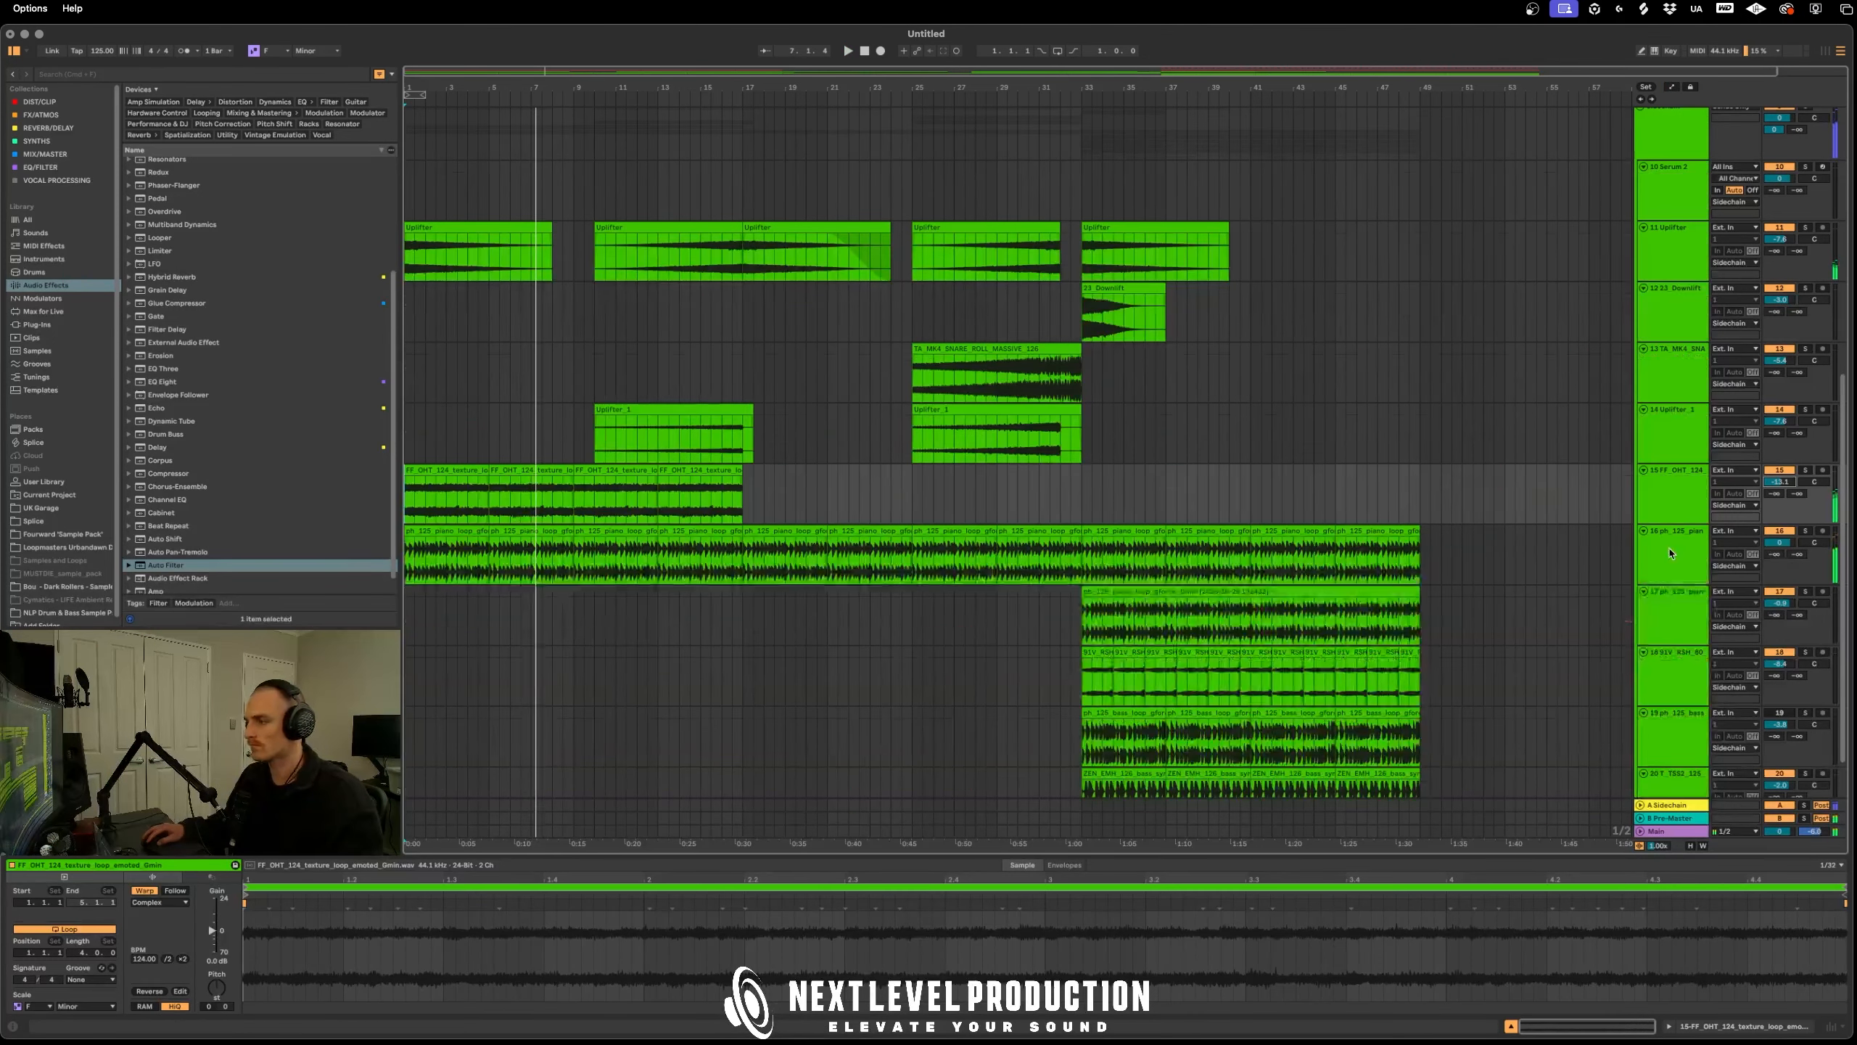
{"action": "left_click", "coordinate": [1780, 556]}
{"action": "double_click", "coordinate": [1676, 556]}
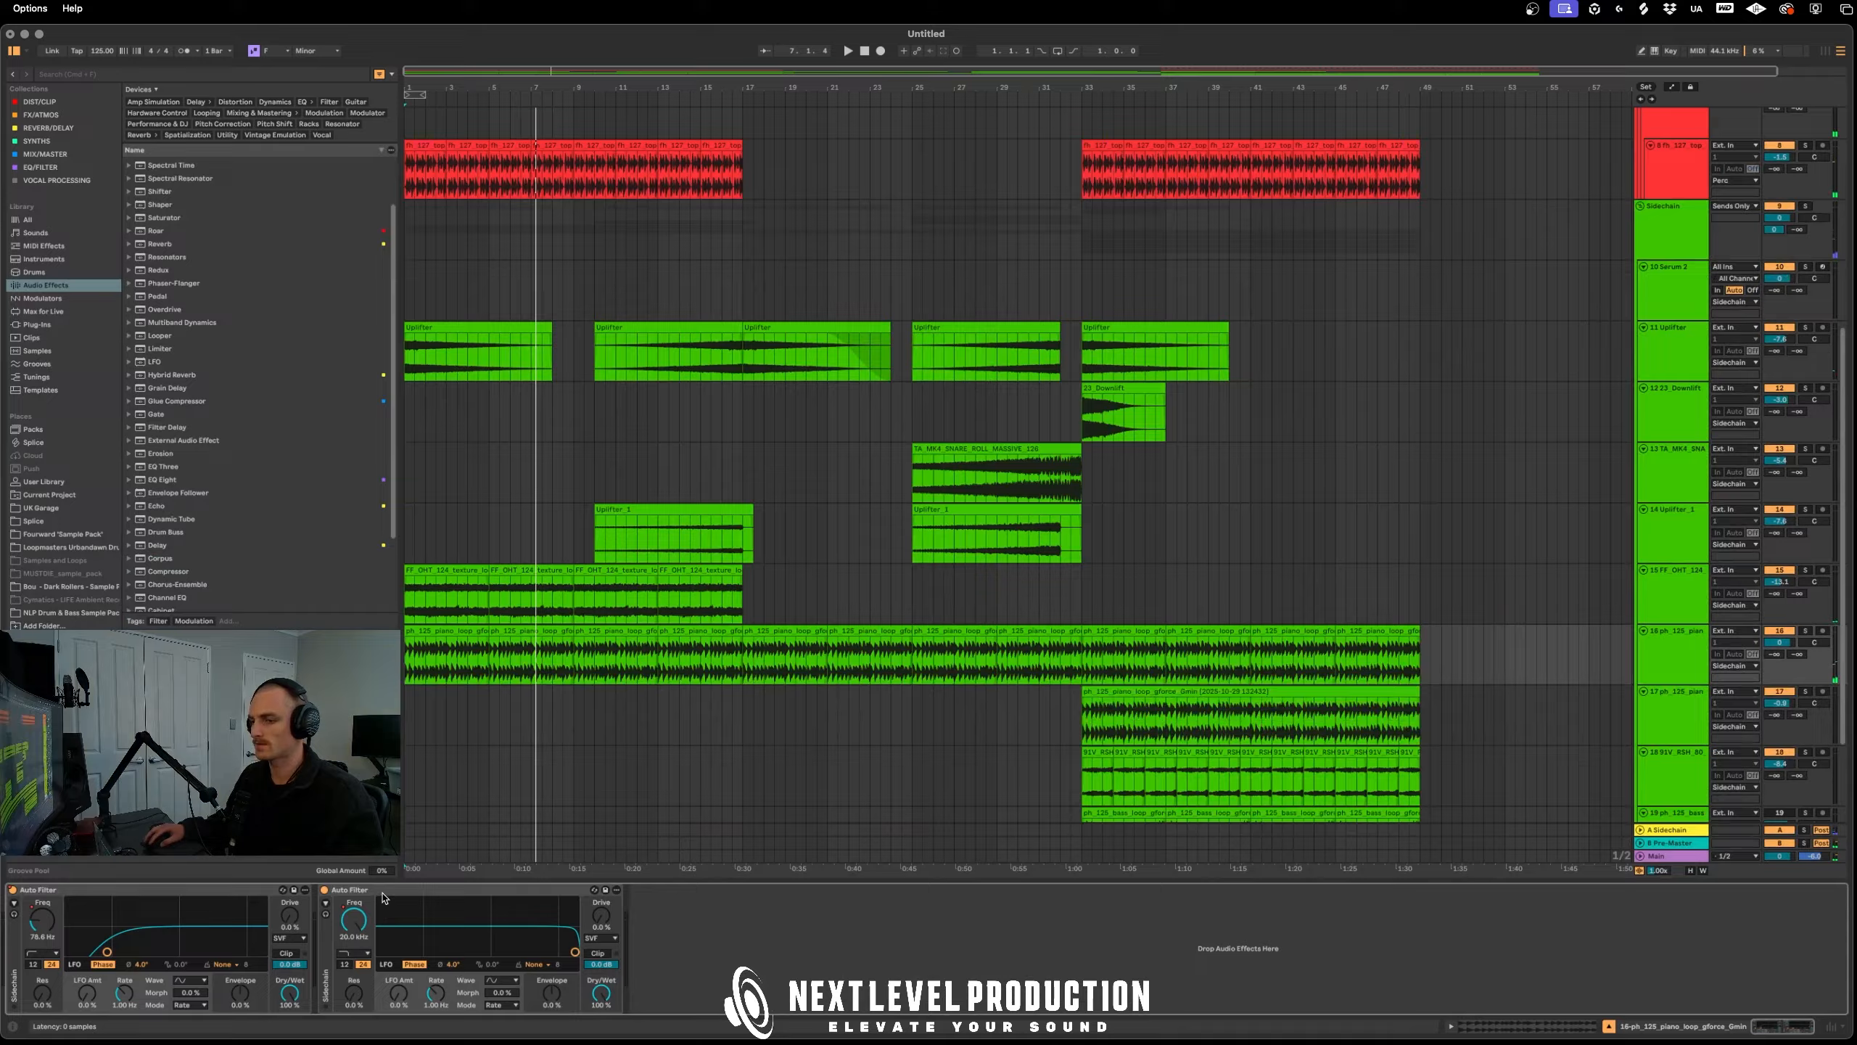
{"action": "left_click", "coordinate": [1649, 598]}
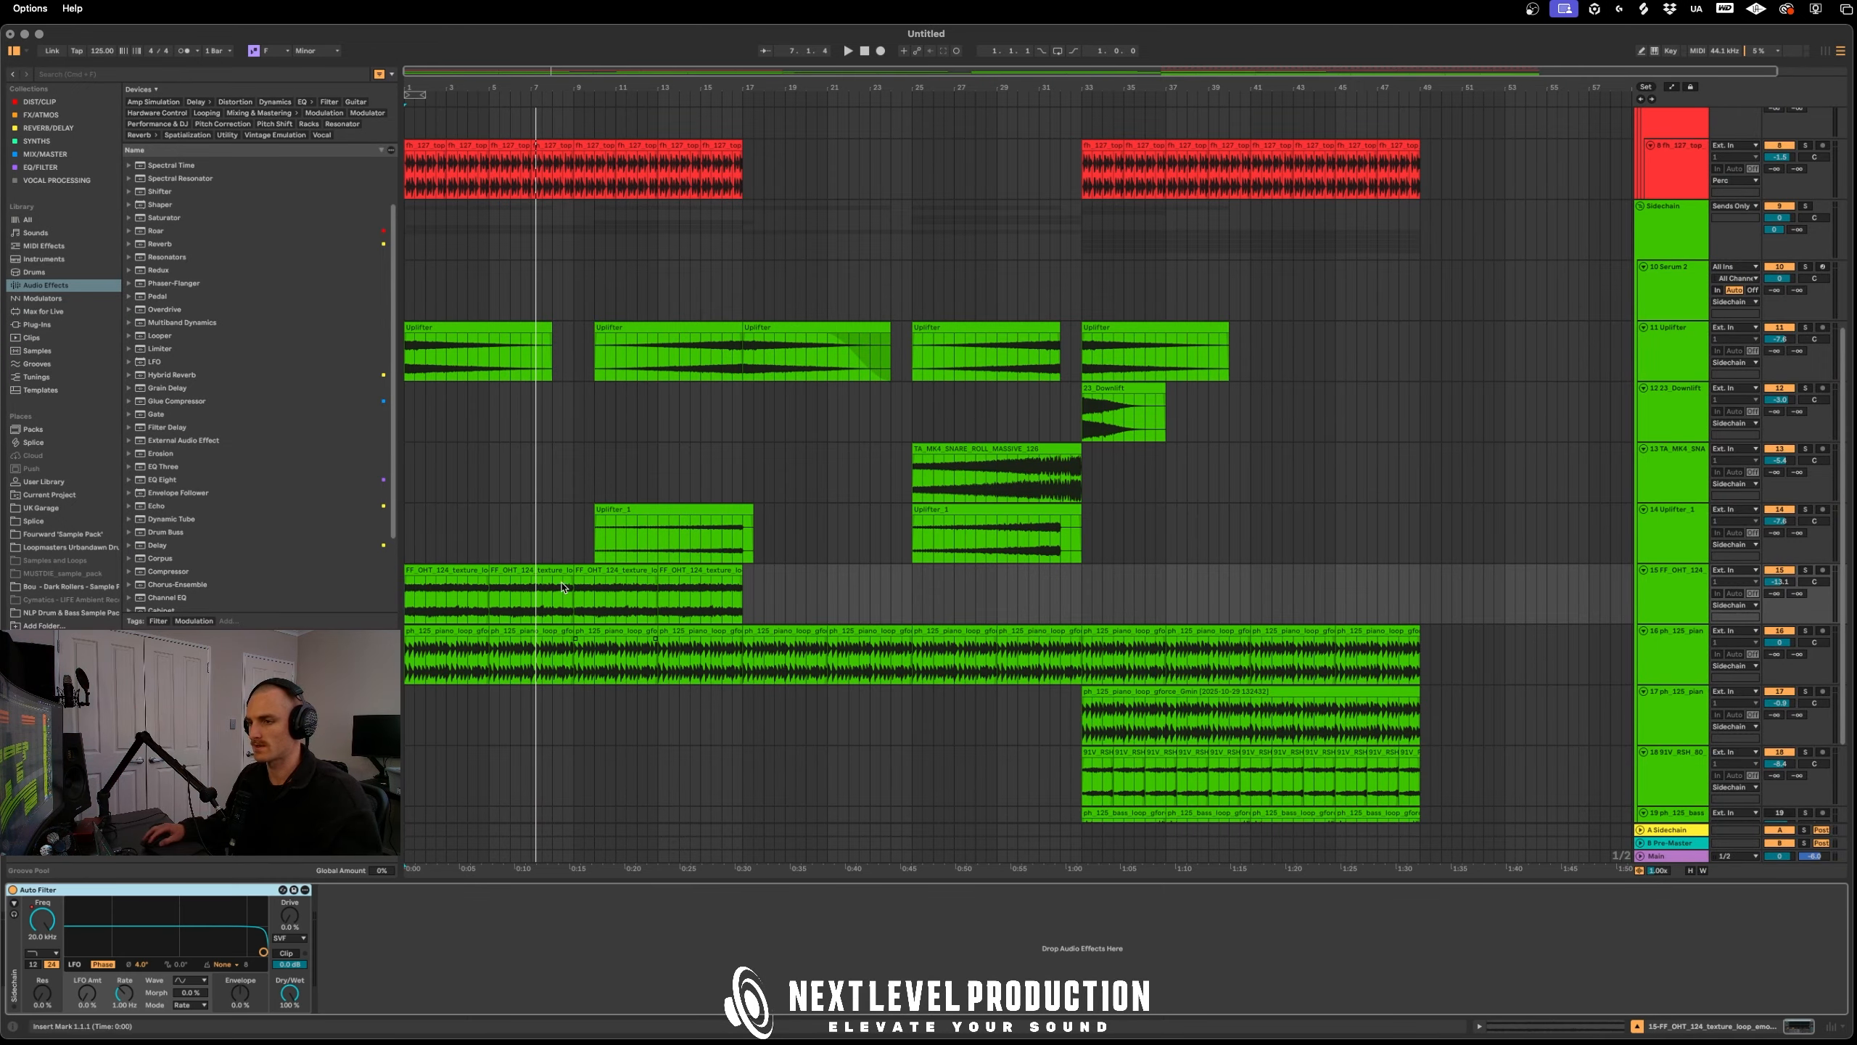
Play from bar 13 to check how the filtered texture loop leads into bar 17, and review its automation
{"action": "left_click", "coordinate": [656, 628]}
{"action": "key", "text": "space"}
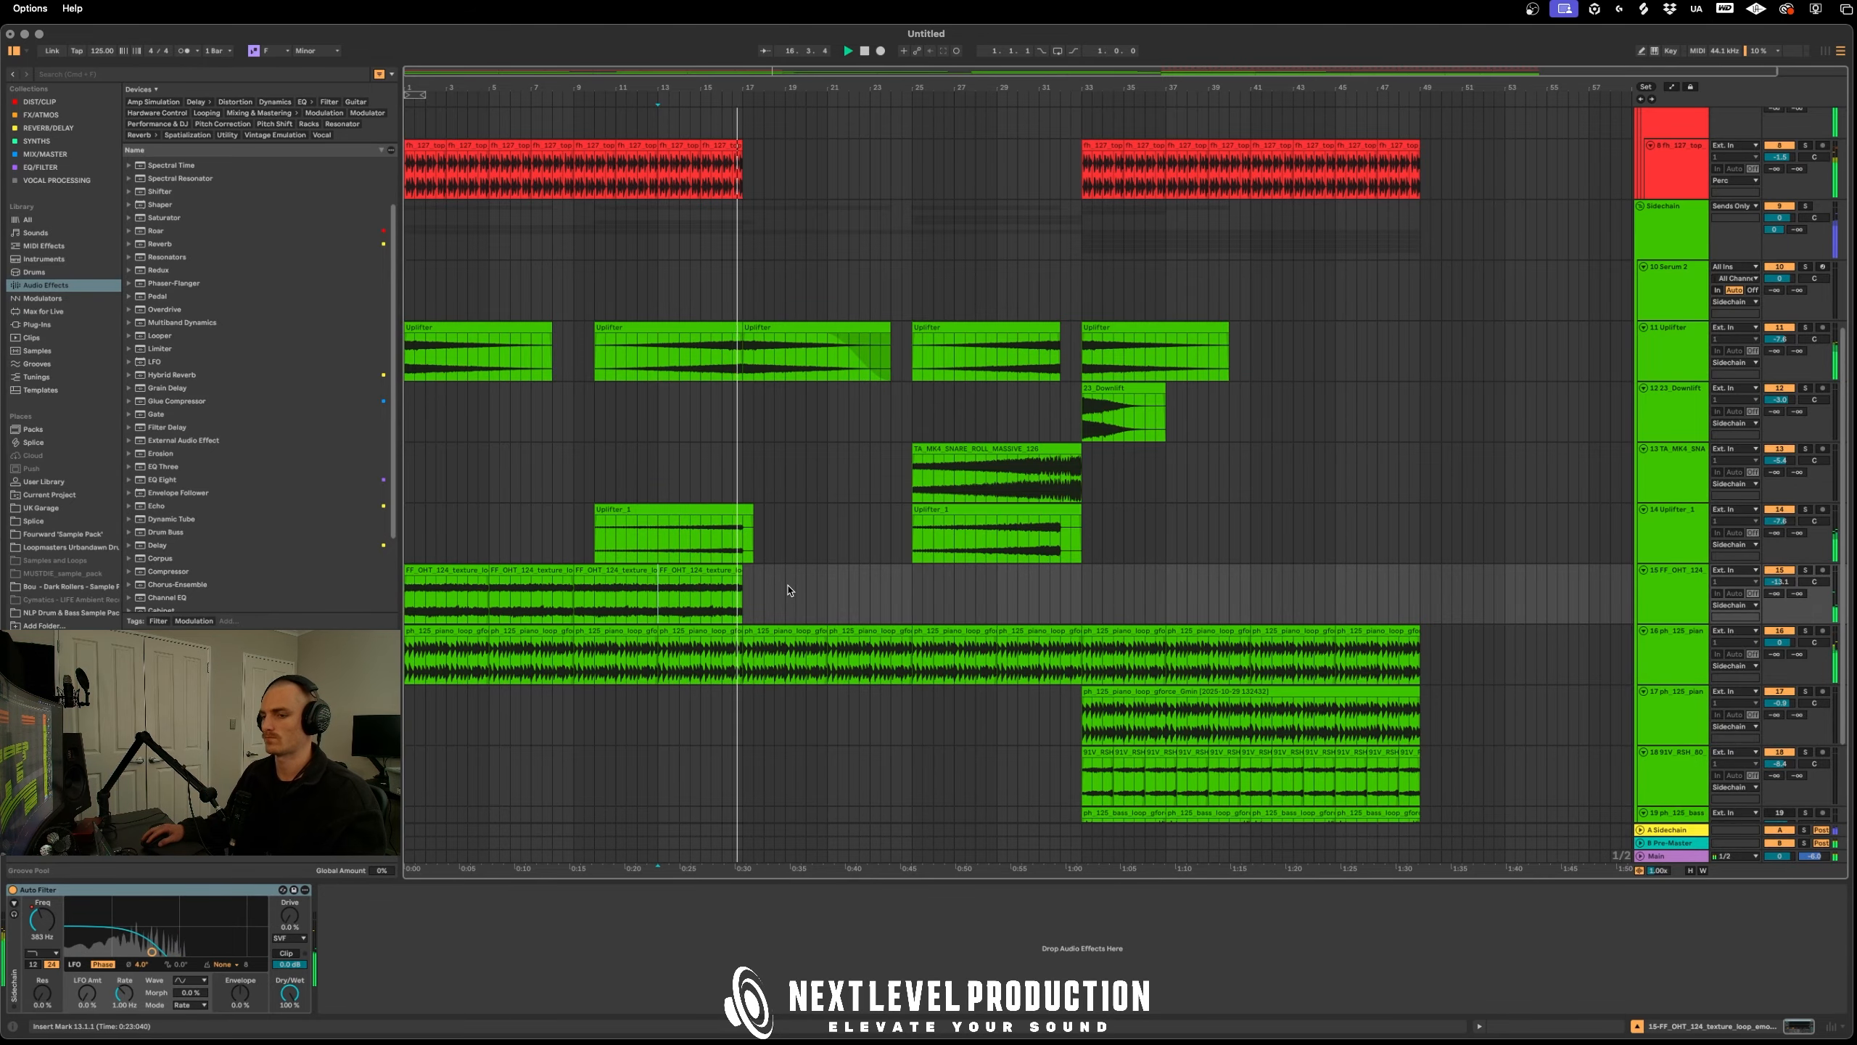
{"action": "key", "text": "a"}
{"action": "key", "text": "a"}
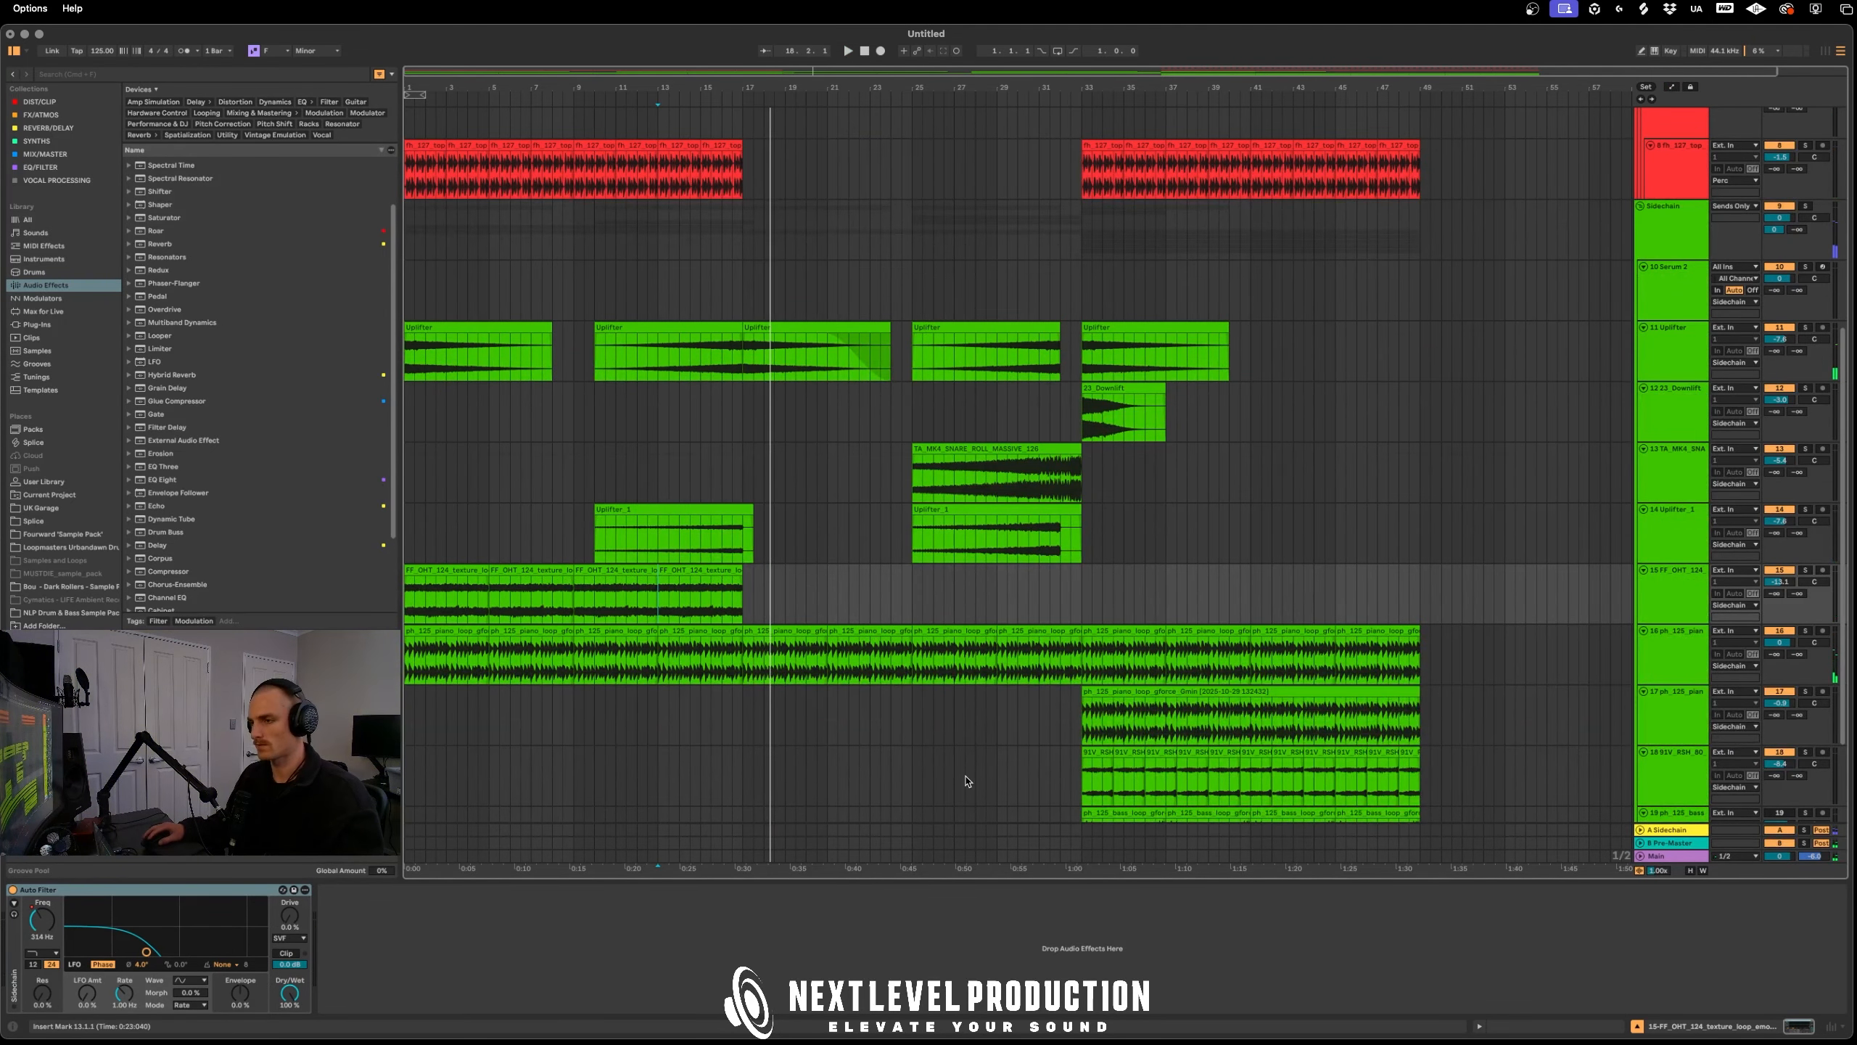
{"action": "scroll", "coordinate": [950, 761], "scroll_direction": "down", "scroll_amount": 1}
{"action": "scroll", "coordinate": [914, 717], "scroll_direction": "down", "scroll_amount": 3}
{"action": "left_click", "coordinate": [518, 455]}
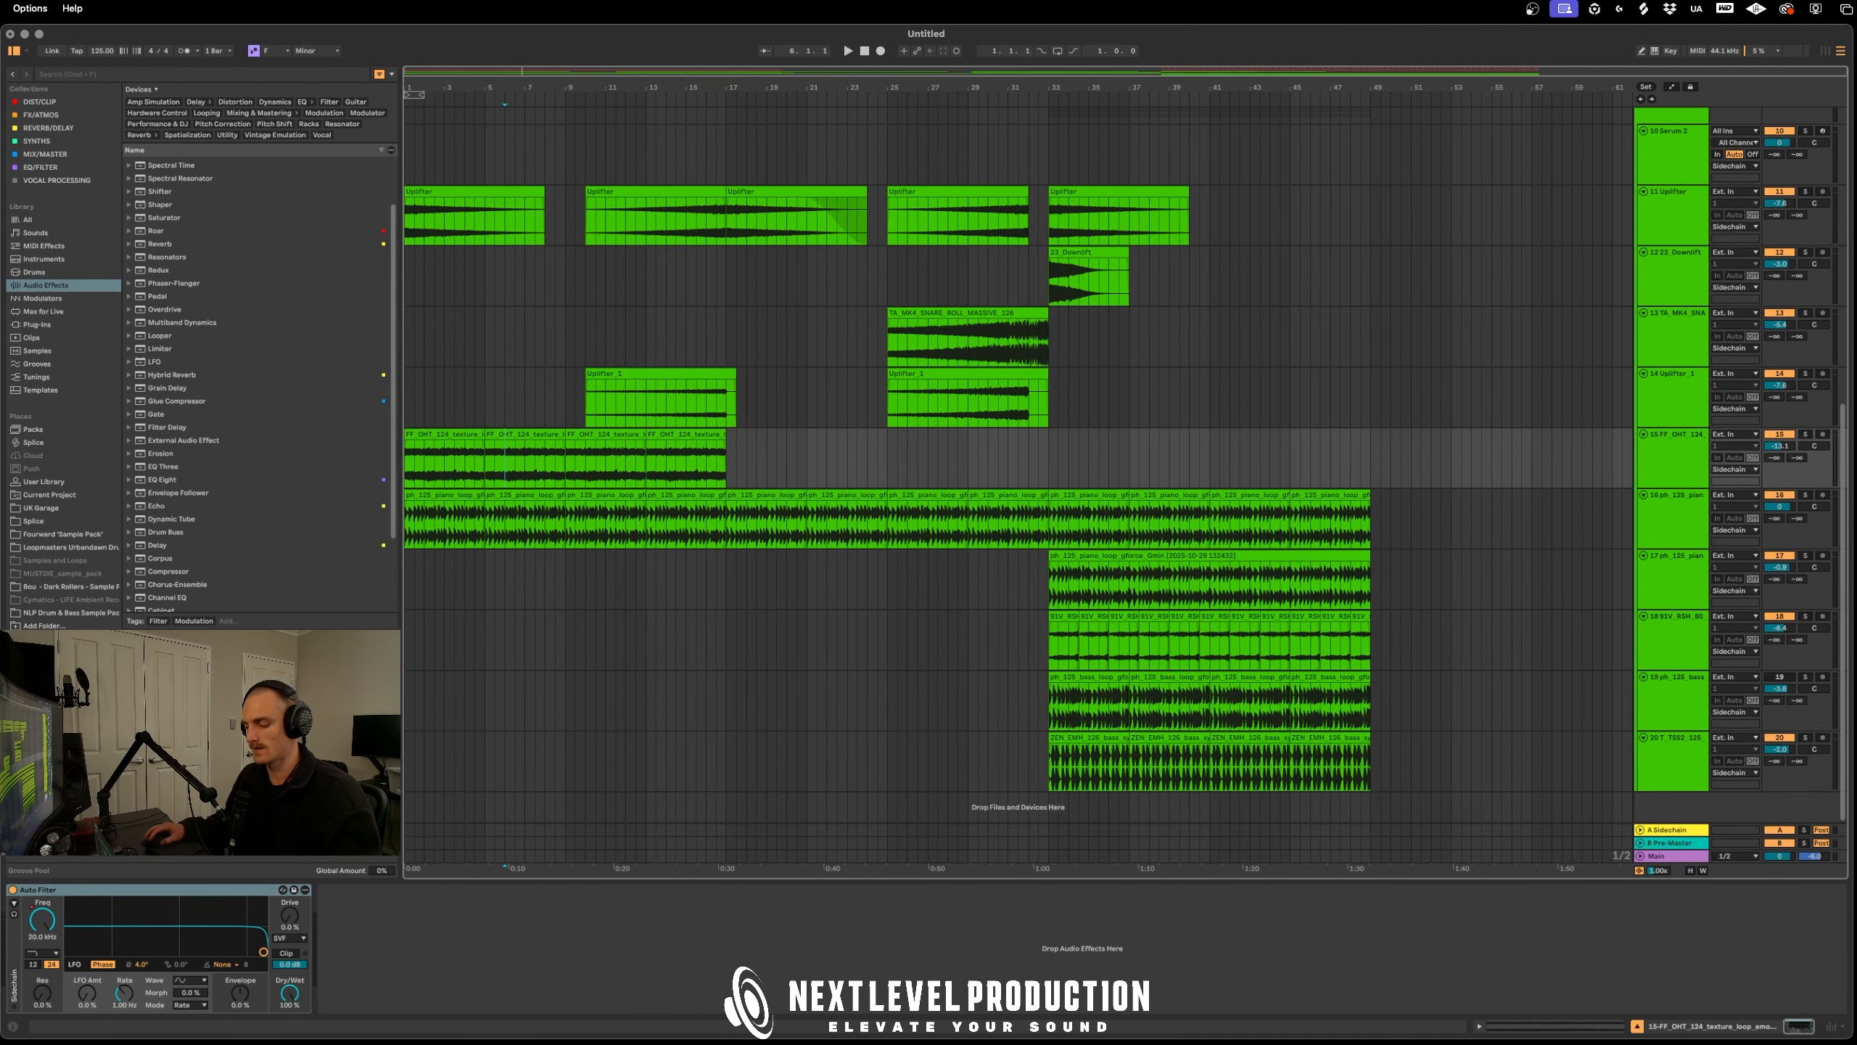
Switch to Splice, browse the instruments to the Vocals samples and filter the house vocals to G minor
{"action": "key", "text": "super+Tab"}
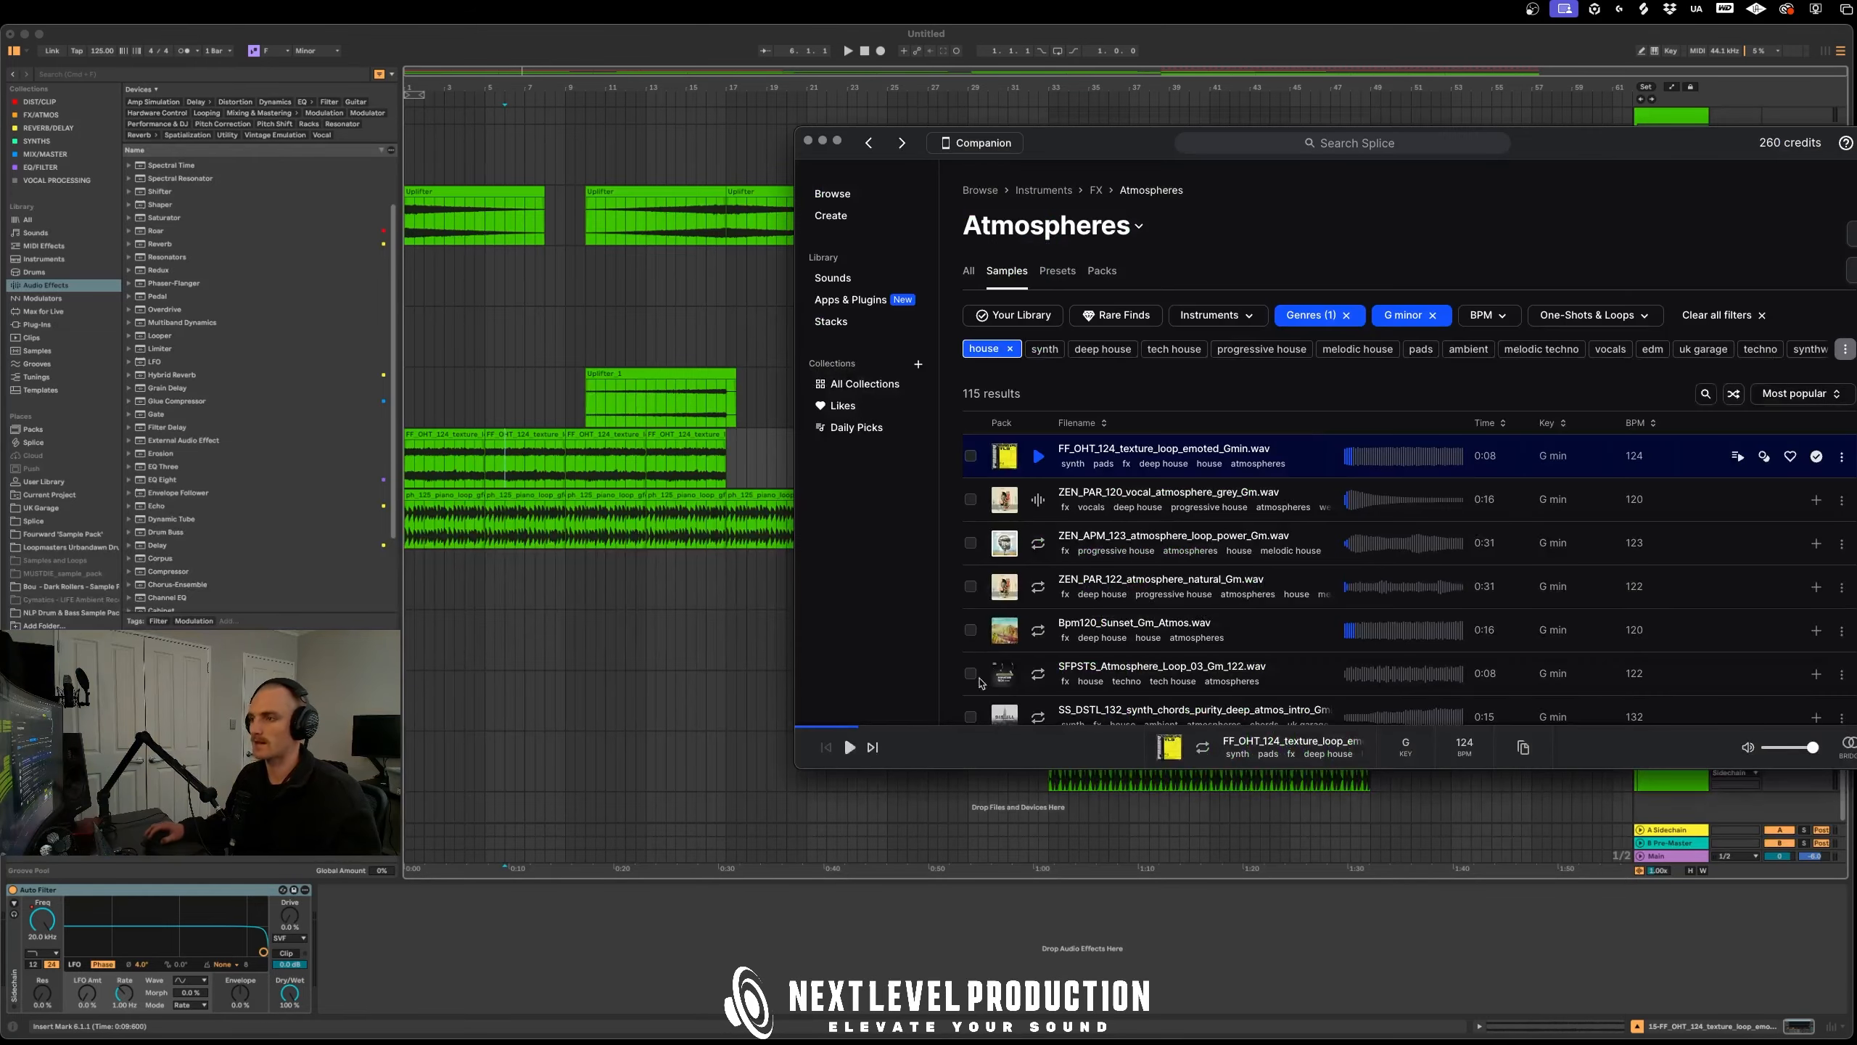
{"action": "left_click", "coordinate": [834, 194]}
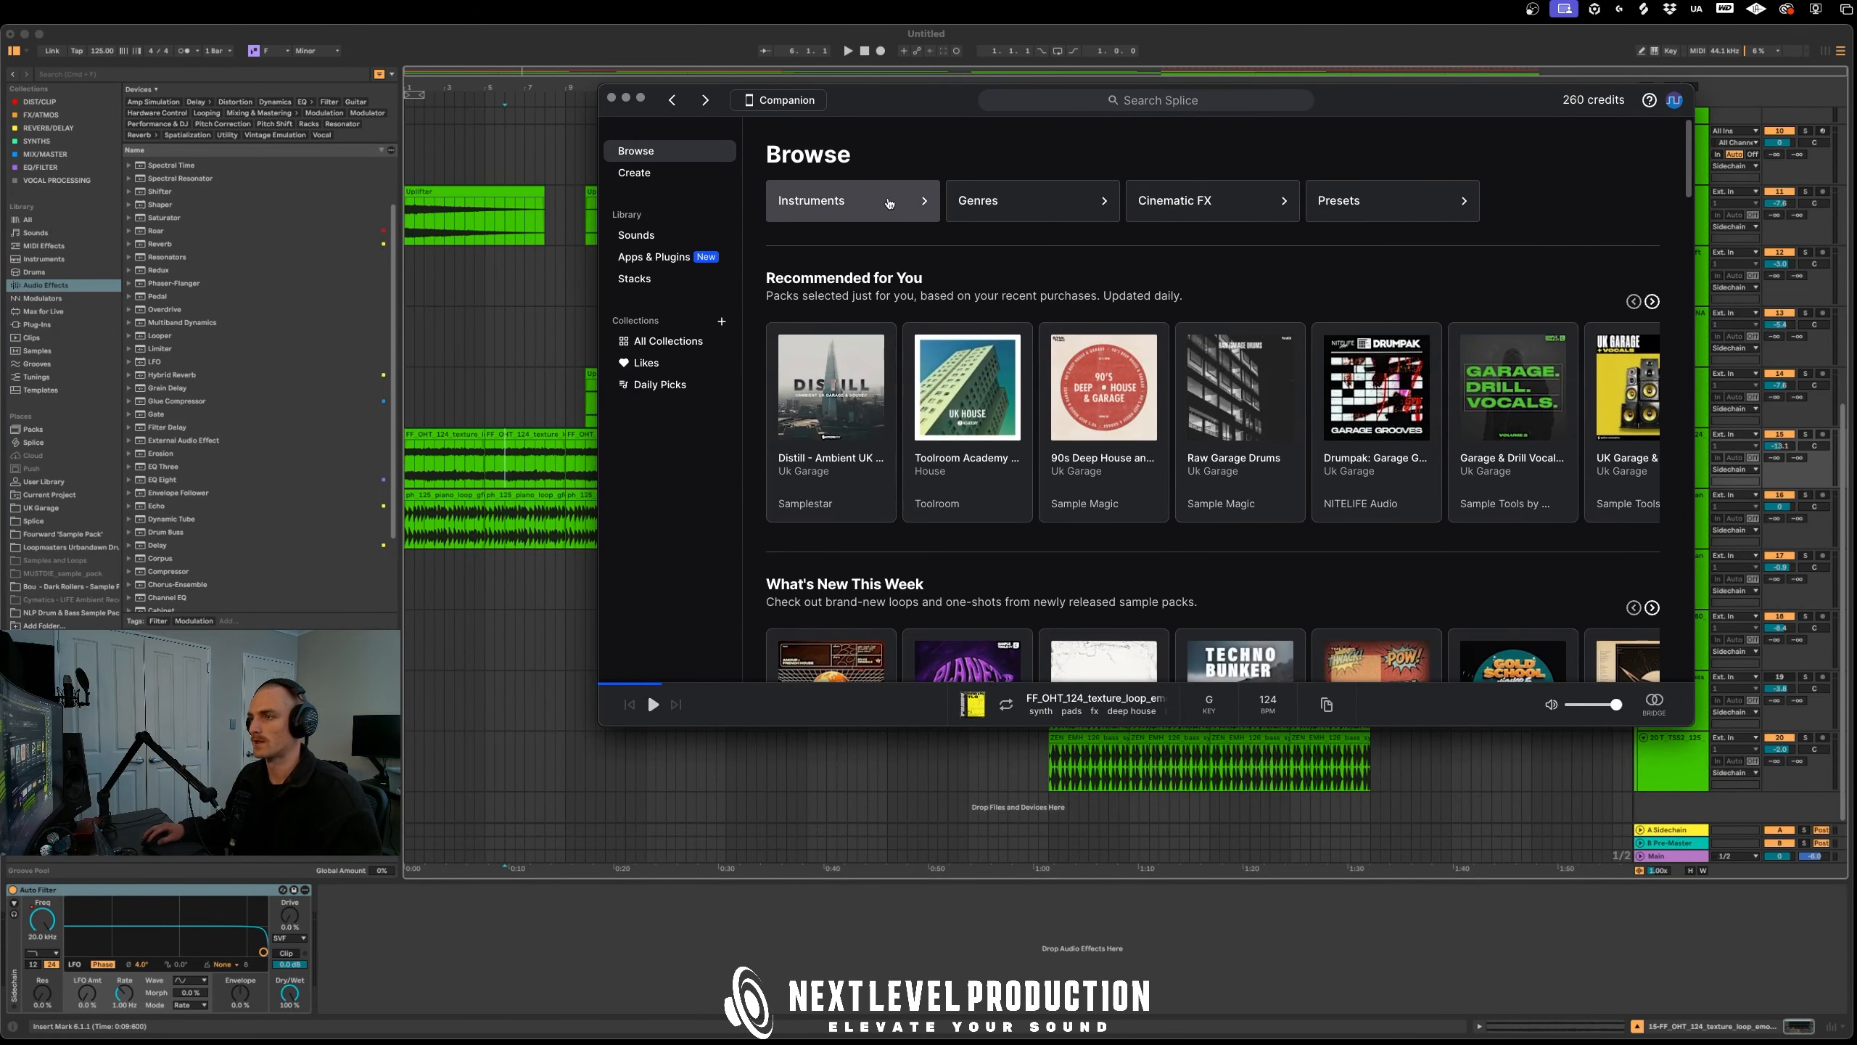
{"action": "left_click", "coordinate": [868, 203]}
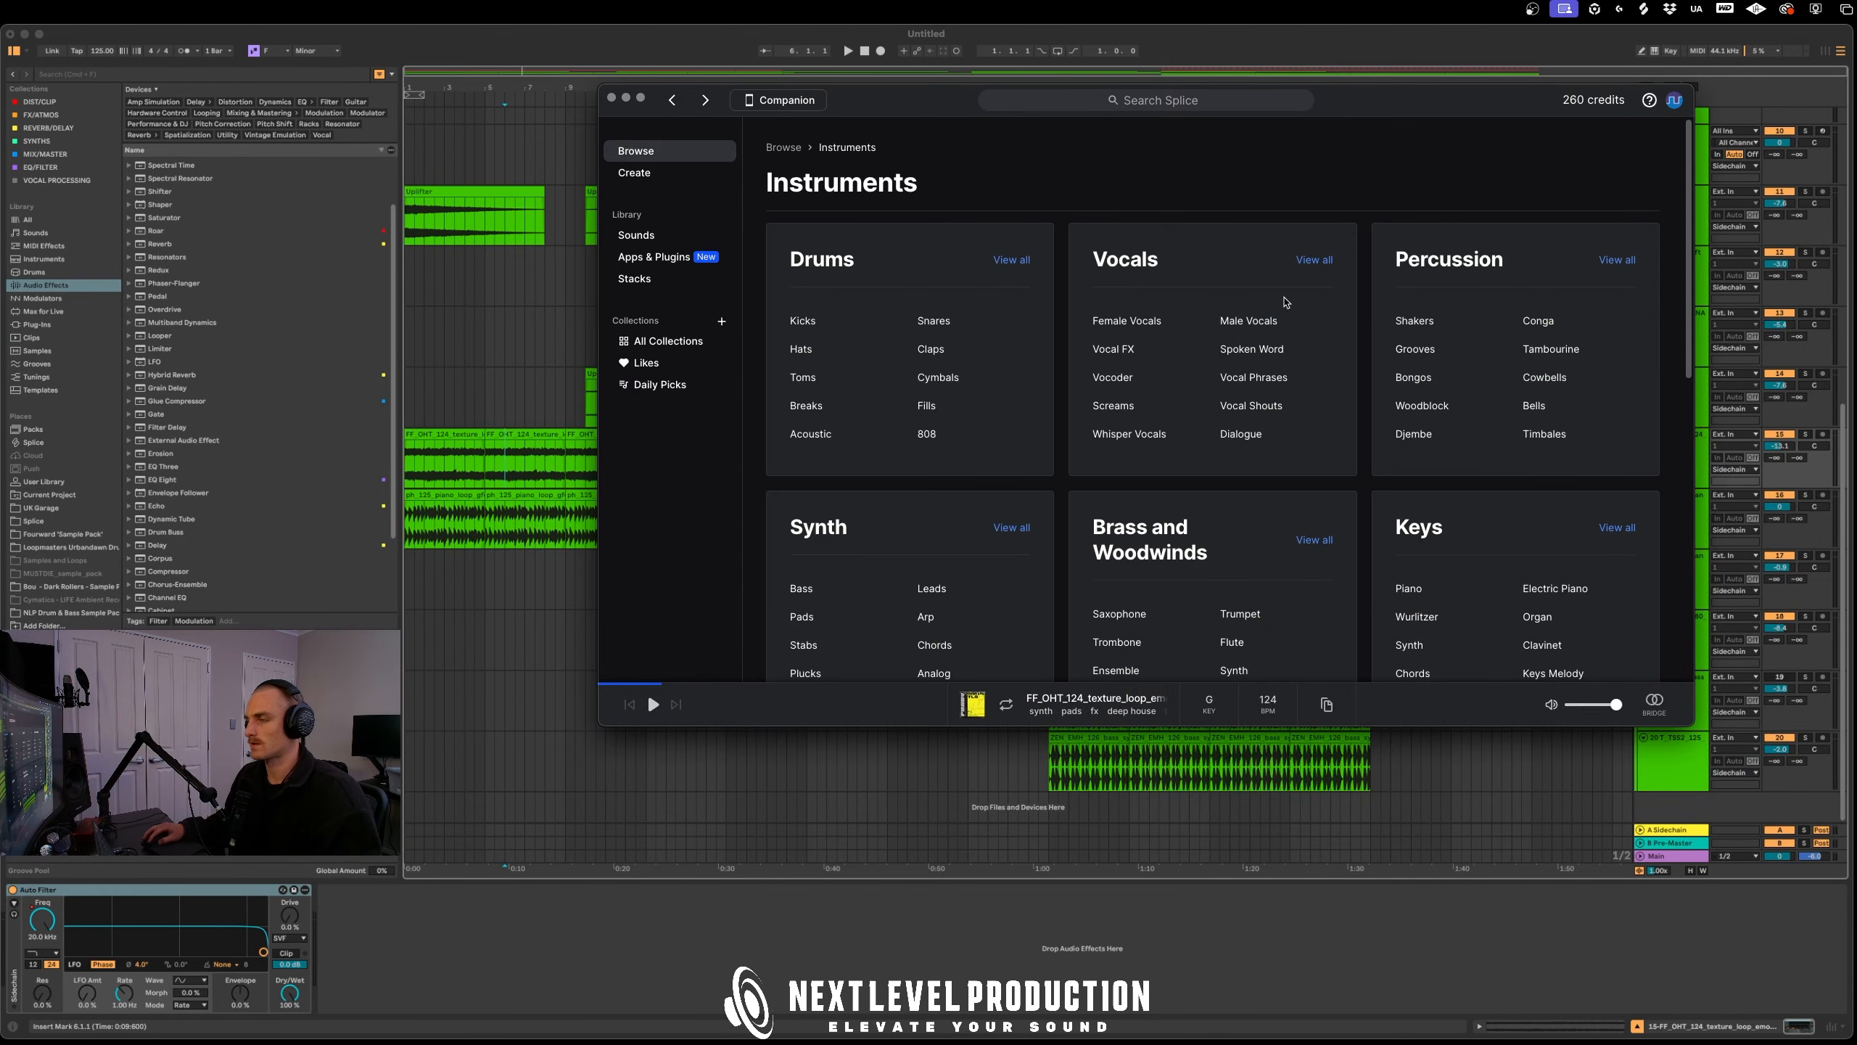
{"action": "left_click", "coordinate": [1315, 260]}
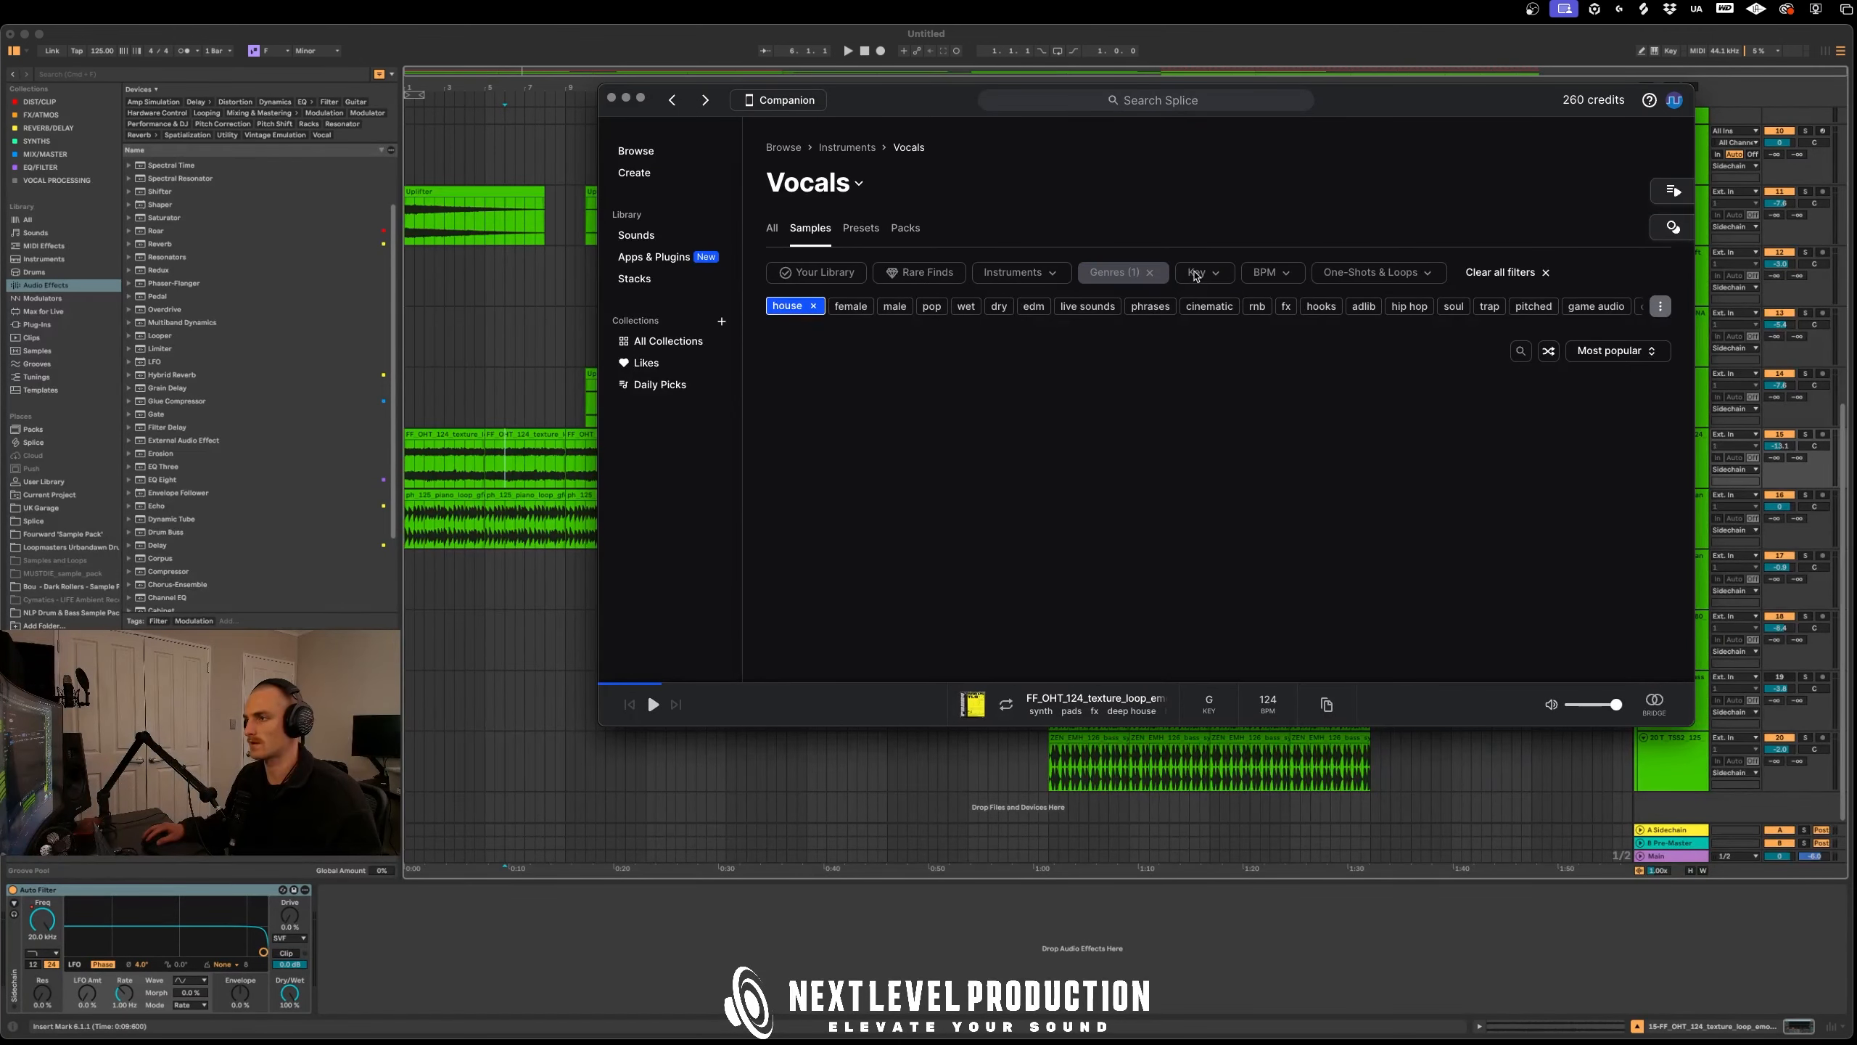
{"action": "left_click", "coordinate": [1206, 275]}
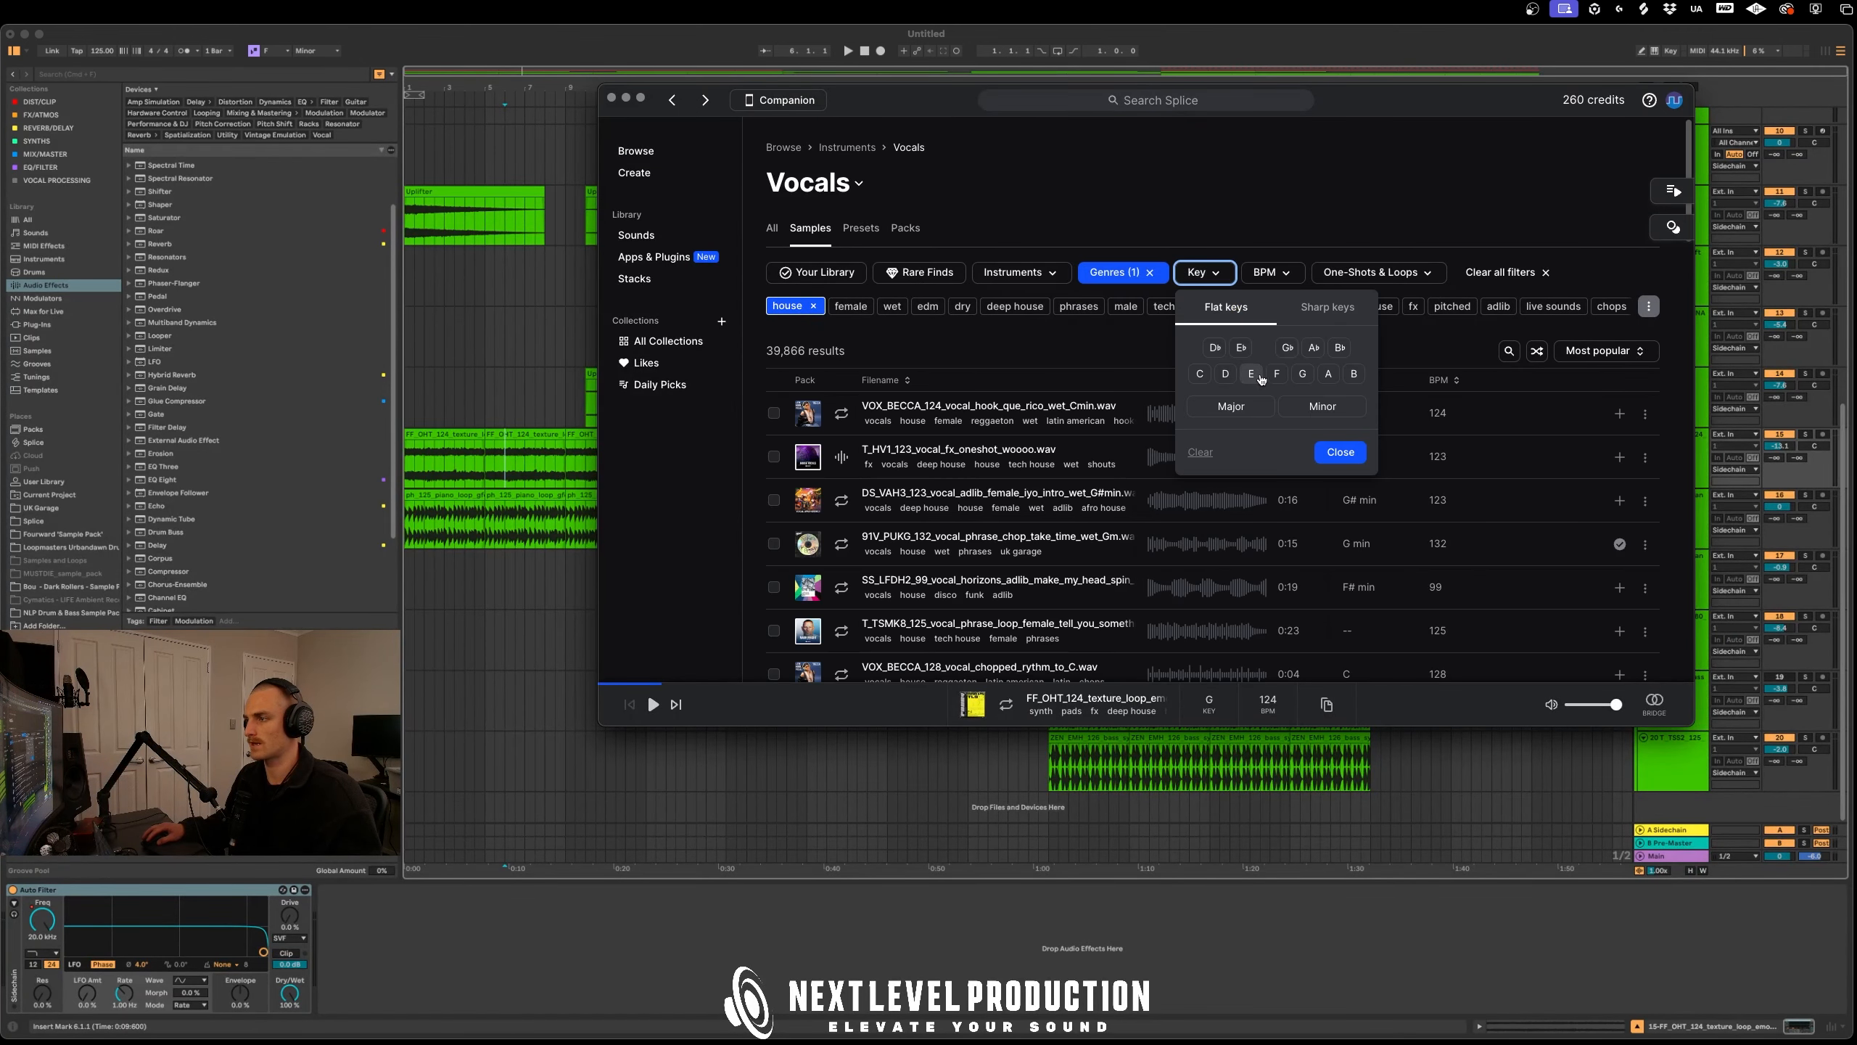
{"action": "left_click", "coordinate": [1306, 415]}
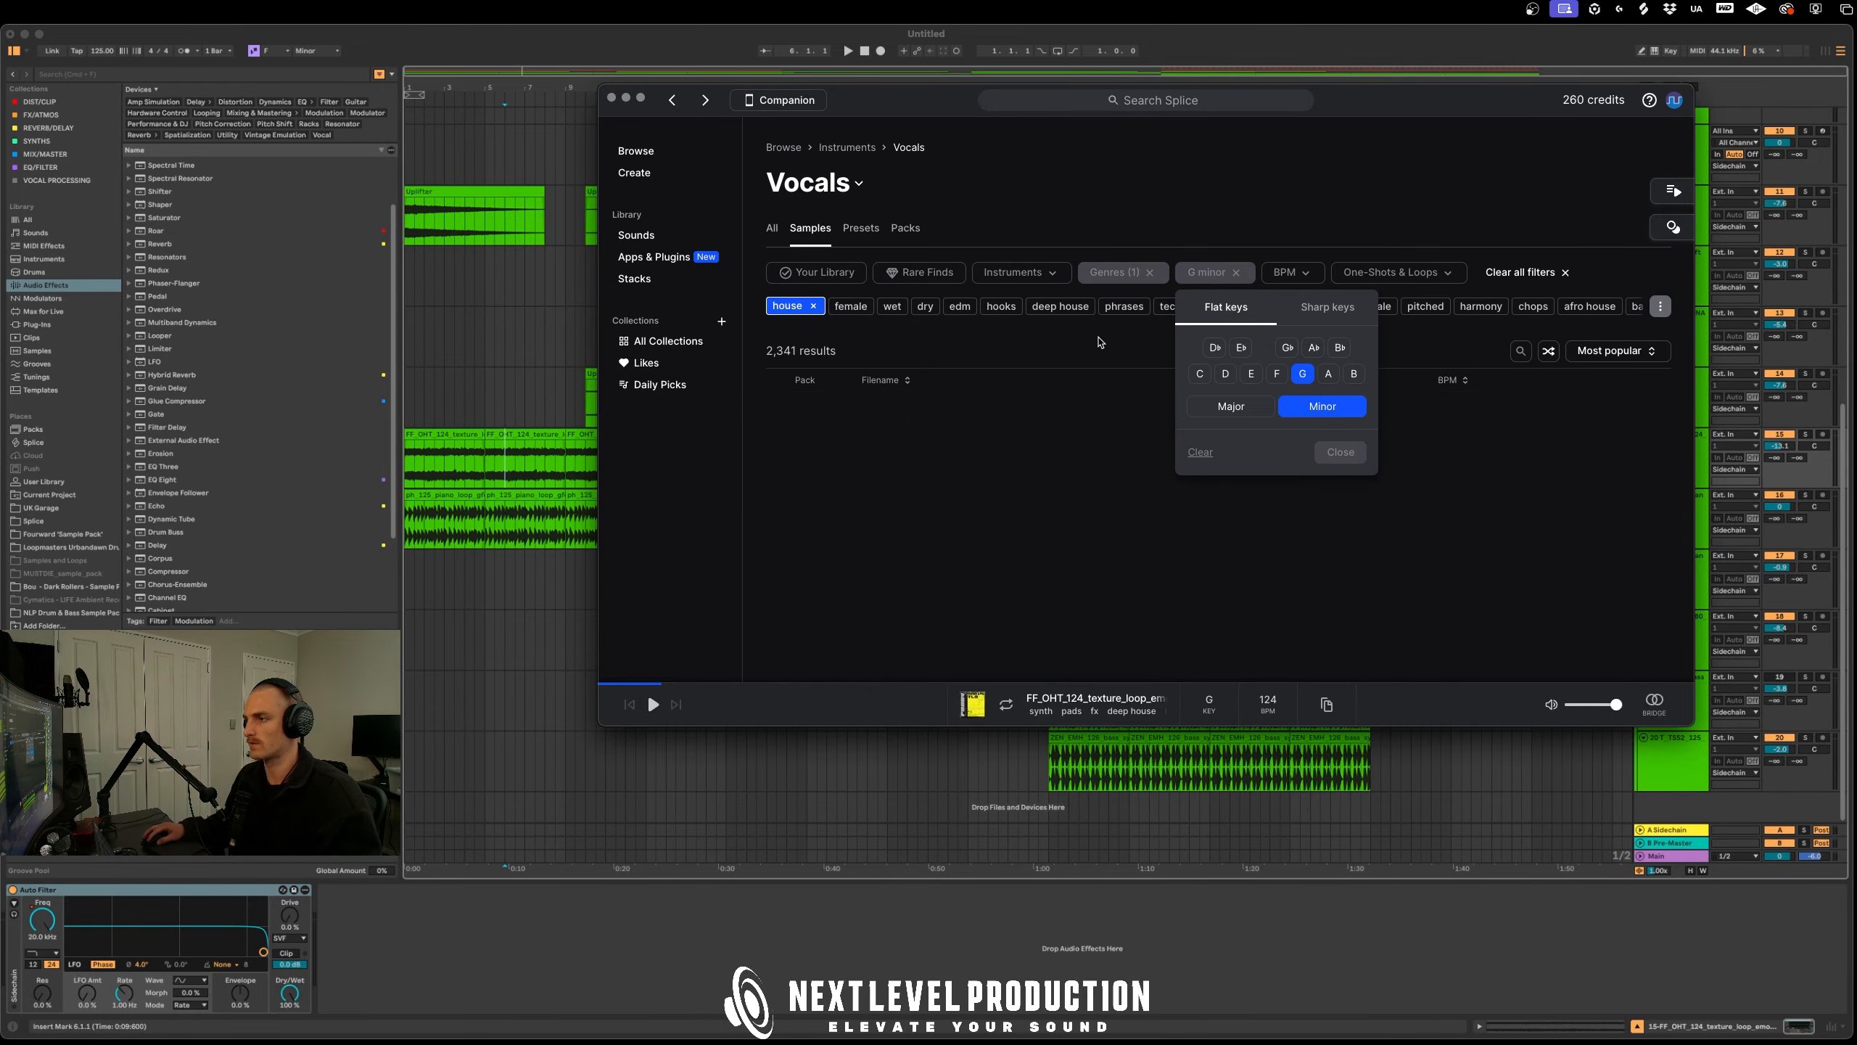
{"action": "left_click", "coordinate": [1104, 339]}
Audition the first six vocal samples and get VOX_KEH_125_vocal_hook_wet_you_cant_stop_me_Gm.wav
{"action": "left_click", "coordinate": [841, 414]}
{"action": "key", "text": "Down"}
{"action": "key", "text": "Down"}
{"action": "key", "text": "Down"}
{"action": "key", "text": "Down"}
{"action": "key", "text": "Down"}
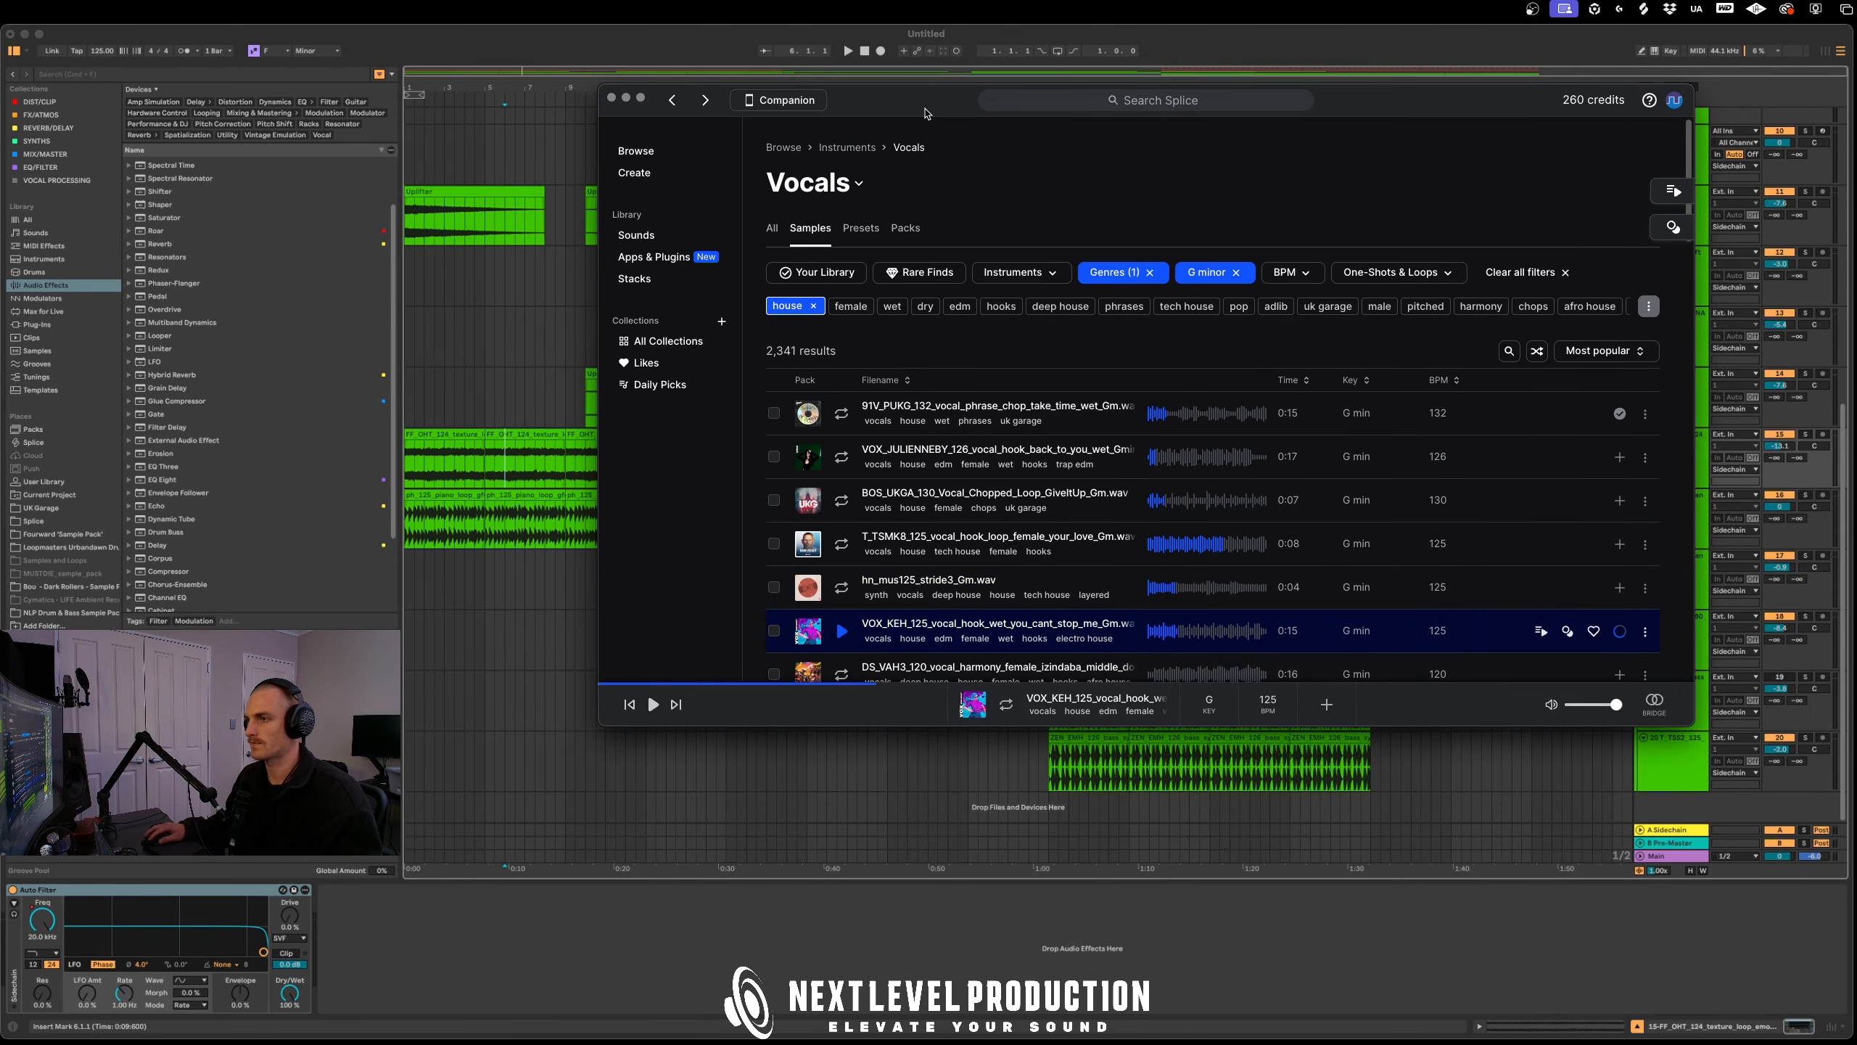
Add an audio track below the second uplifter track in Ableton Live and place the Splice vocal hook on it at bar 25
{"action": "left_click_drag", "start_coordinate": [925, 113], "coordinate": [15, 55]}
{"action": "left_click", "coordinate": [1650, 395]}
{"action": "left_click", "coordinate": [1664, 403]}
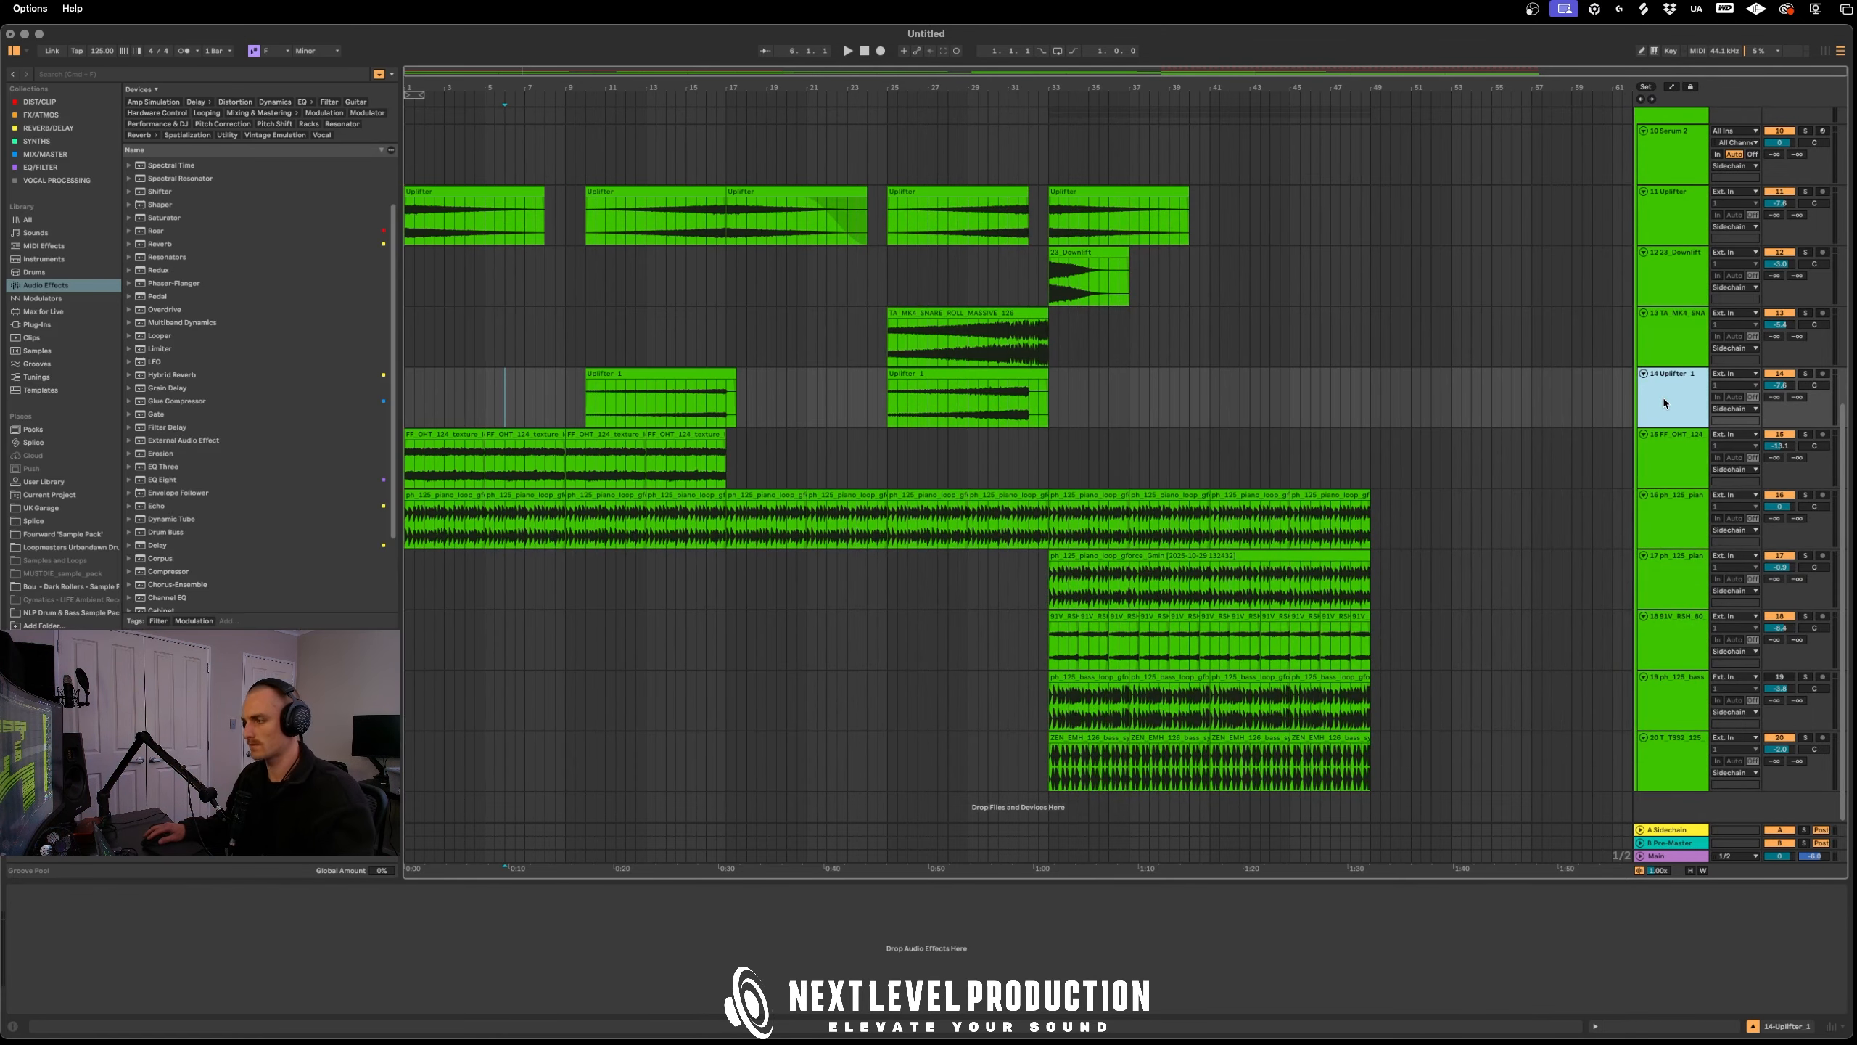
{"action": "key", "text": "super+t"}
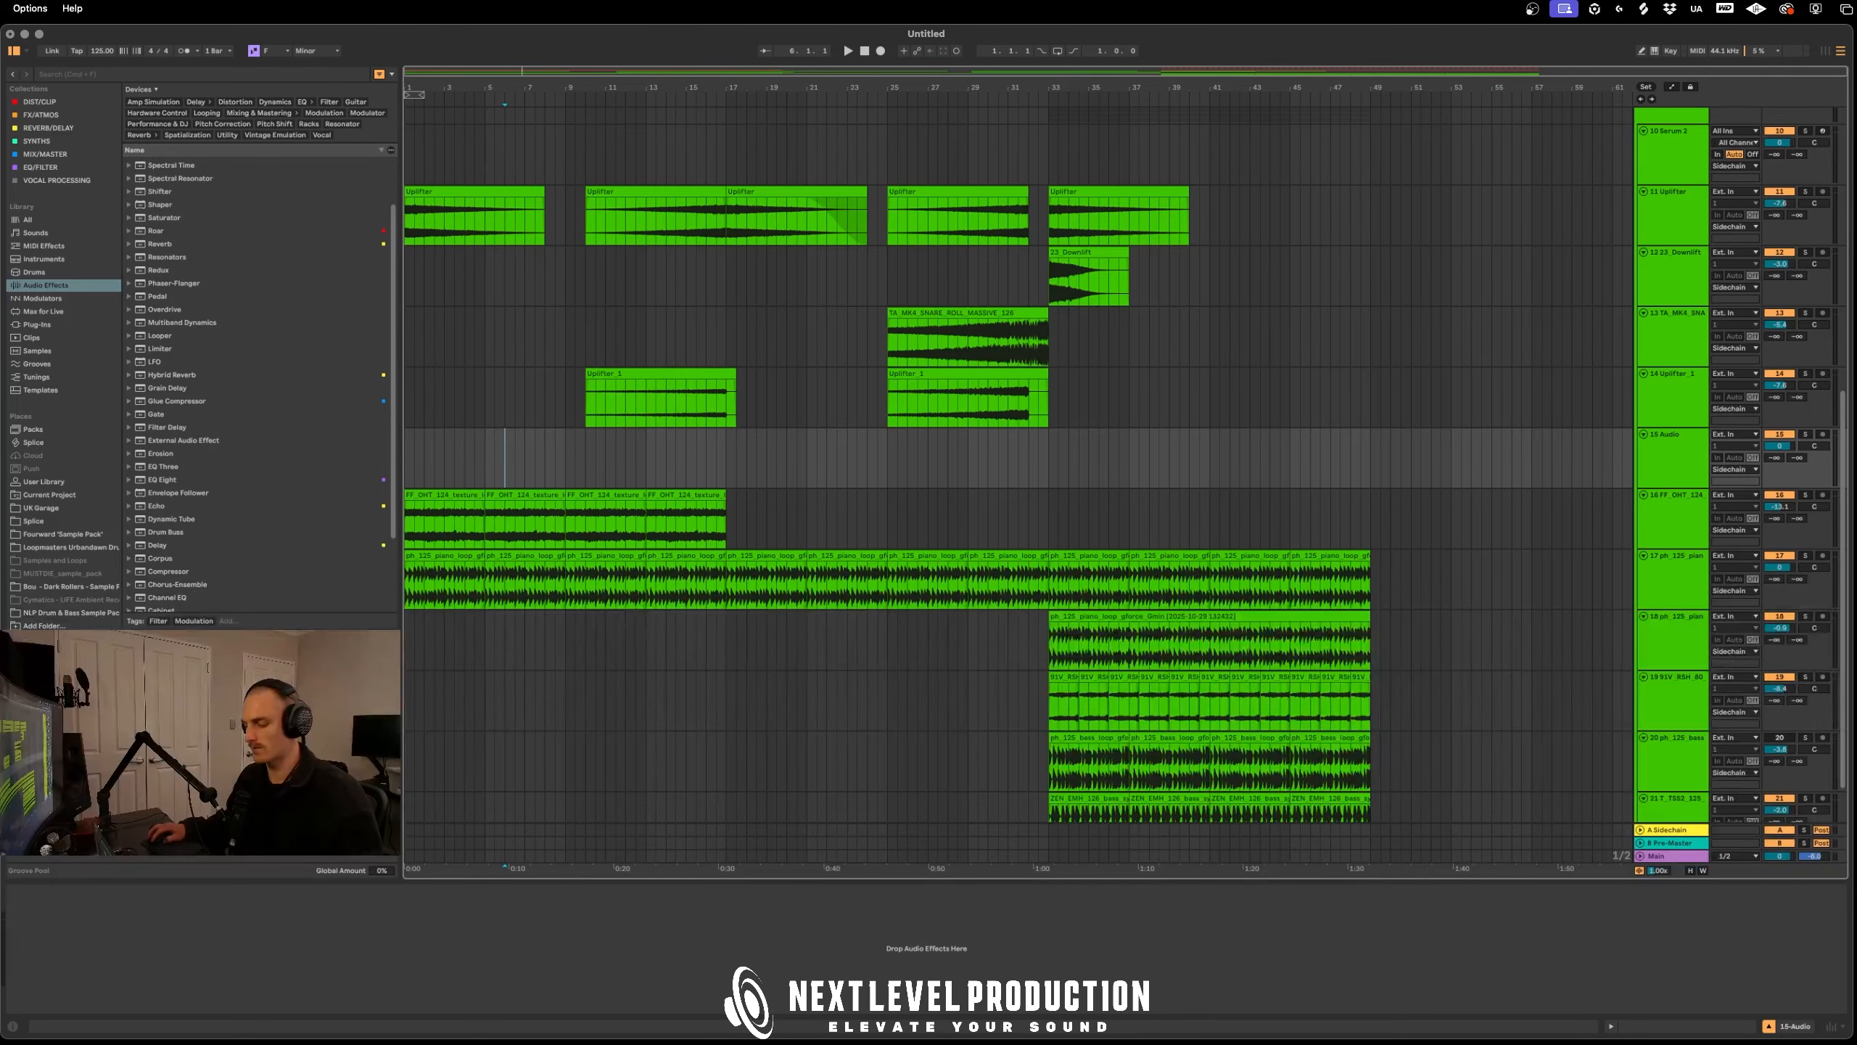
{"action": "key", "text": "super+Tab"}
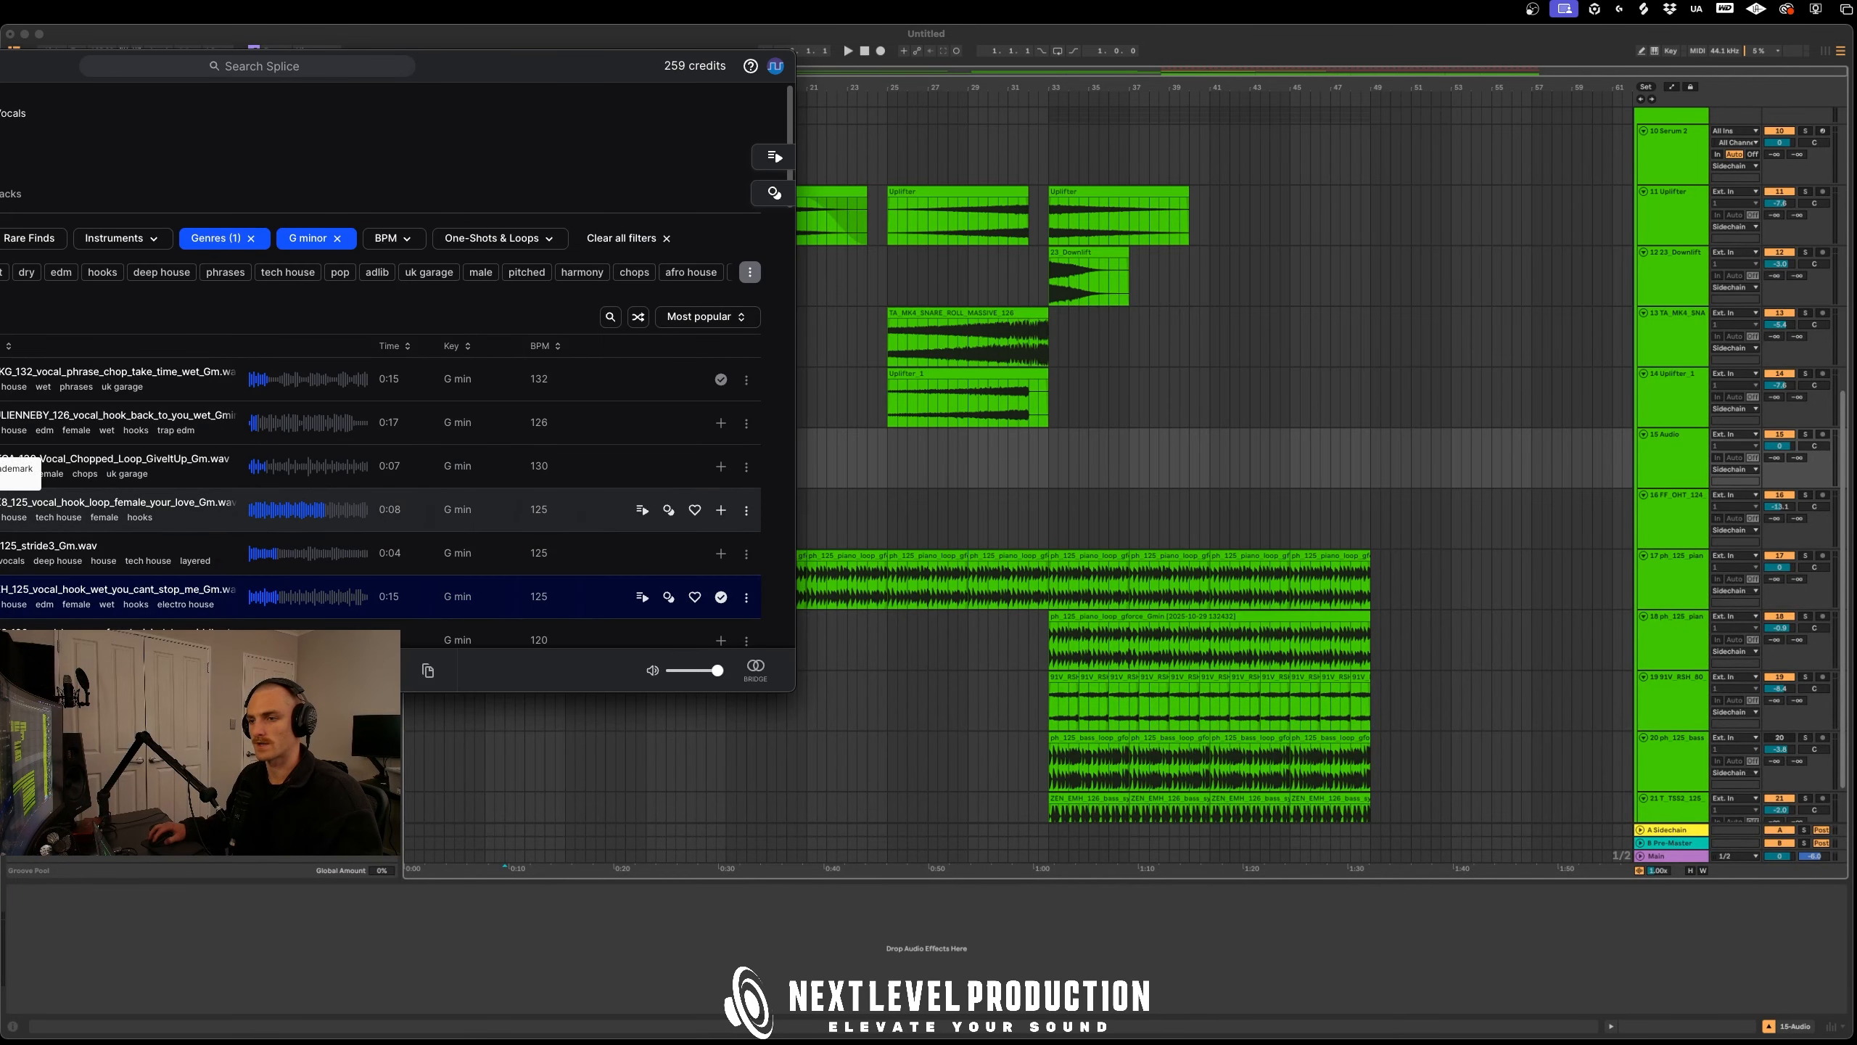
{"action": "left_click_drag", "start_coordinate": [307, 596], "coordinate": [877, 452]}
{"action": "key", "text": "super+m"}
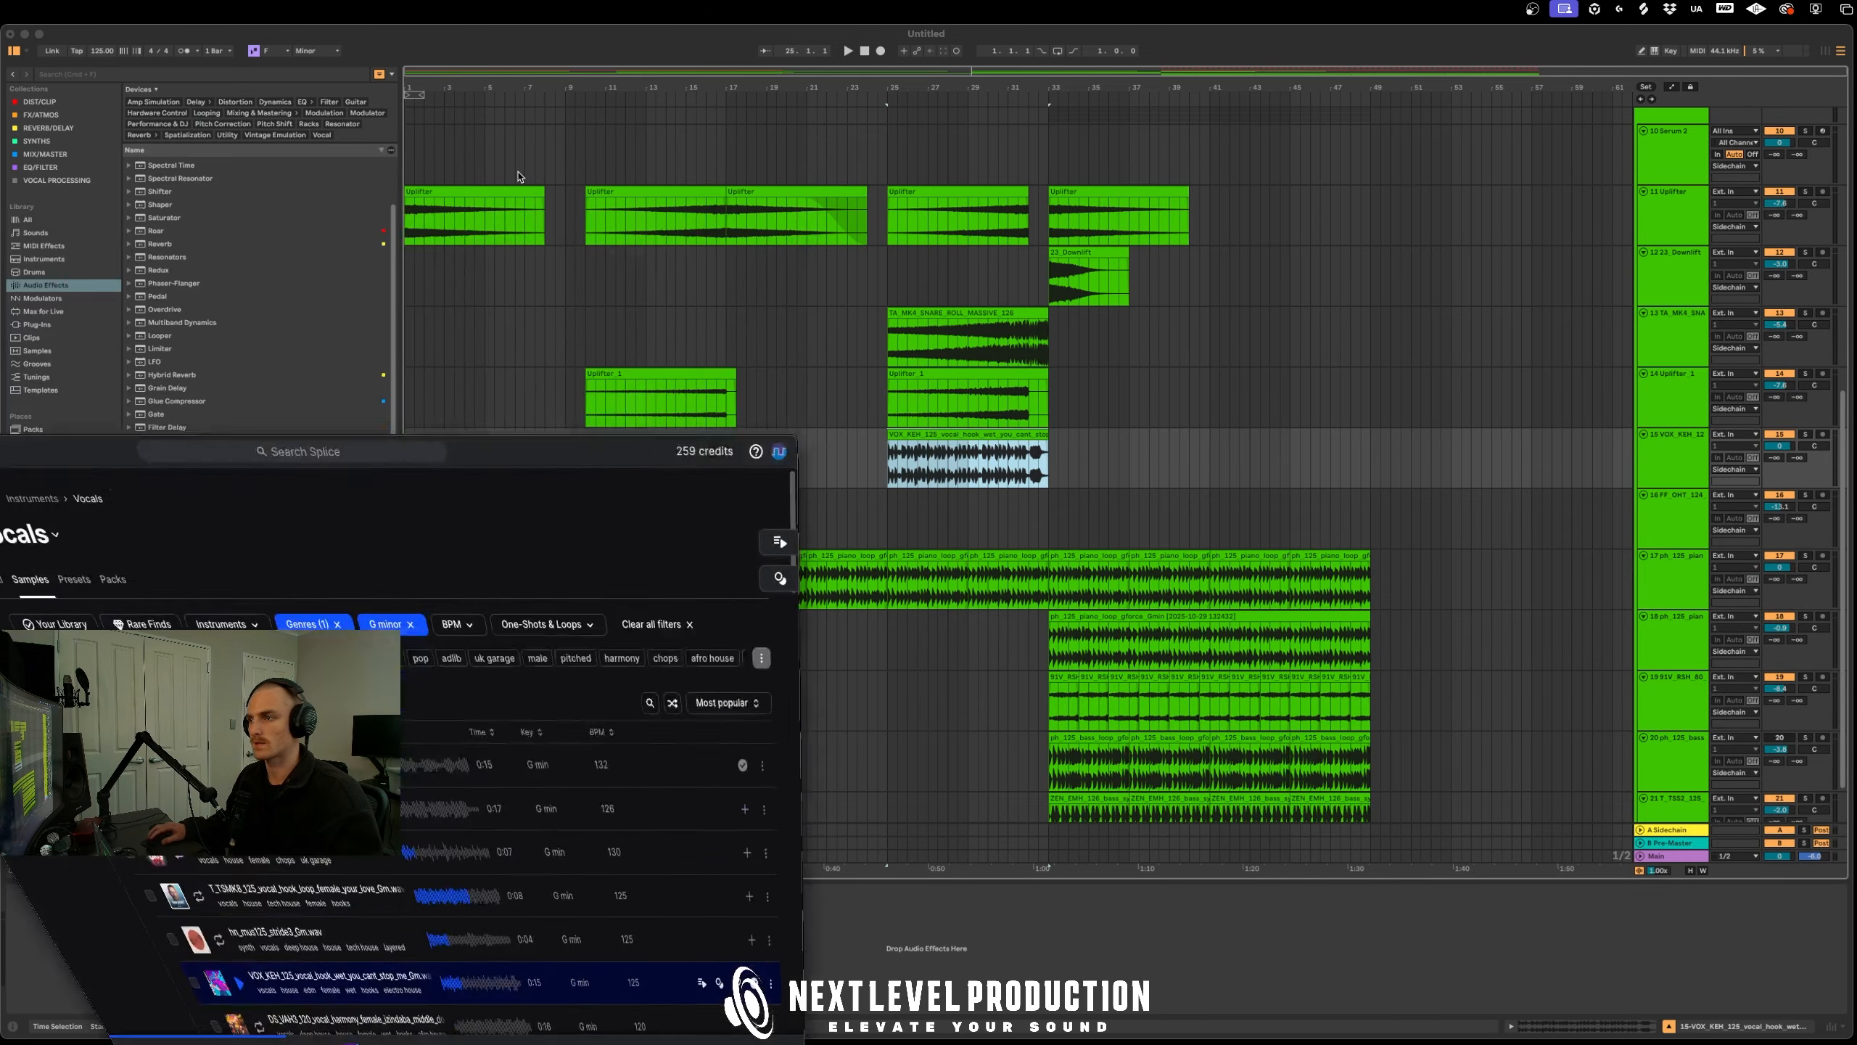
Play the build-up from about bar 23 and lower the vocal hook track's volume to fit the mix
{"action": "left_click", "coordinate": [850, 516]}
{"action": "key", "text": "space"}
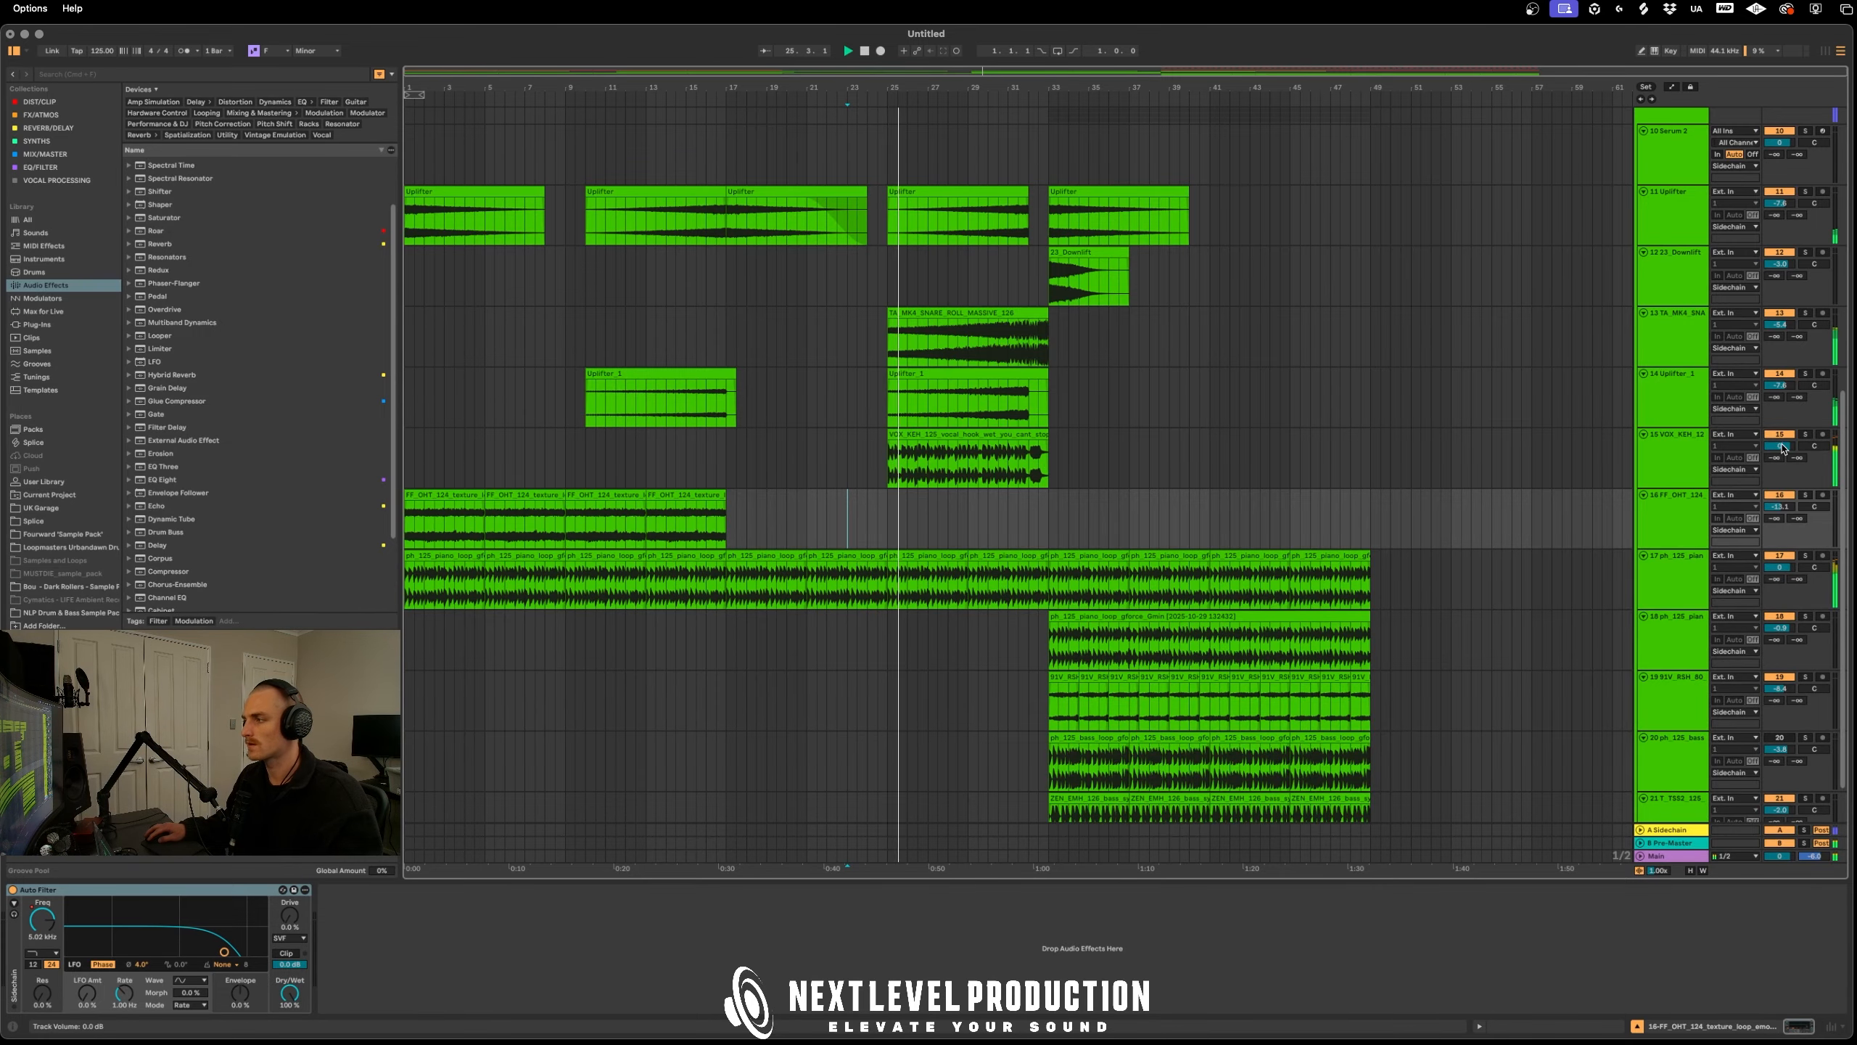
{"action": "left_click_drag", "start_coordinate": [1779, 445], "coordinate": [1779, 461]}
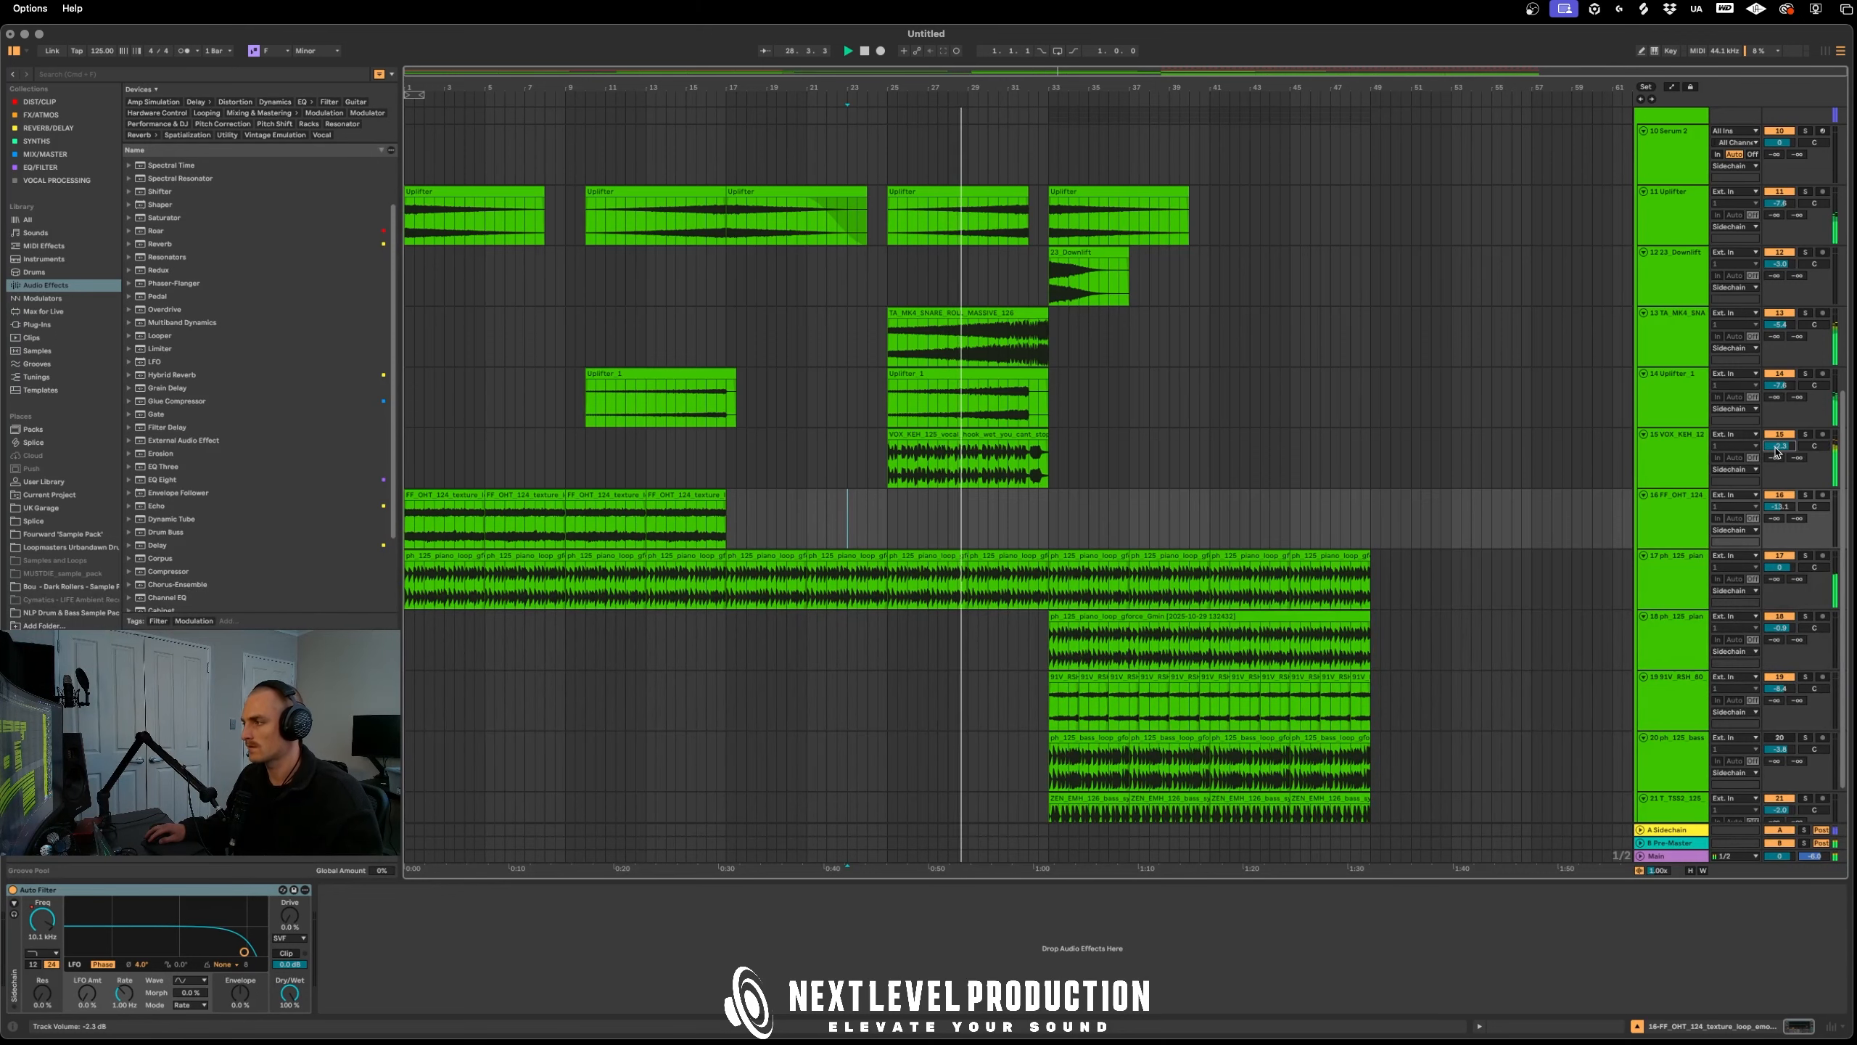
{"action": "left_click_drag", "start_coordinate": [1768, 449], "coordinate": [1768, 444]}
Repeat the last bar of the vocal hook seven times from bar 33 to bar 40
{"action": "scroll", "coordinate": [944, 476], "scroll_direction": "up", "scroll_amount": 5}
{"action": "left_click_drag", "start_coordinate": [944, 476], "coordinate": [1020, 476]}
{"action": "key", "text": "super+d"}
{"action": "scroll", "coordinate": [1023, 490], "scroll_direction": "down", "scroll_amount": 3}
{"action": "key", "text": "super+d"}
{"action": "key", "text": "super+d"}
{"action": "key", "text": "super+d"}
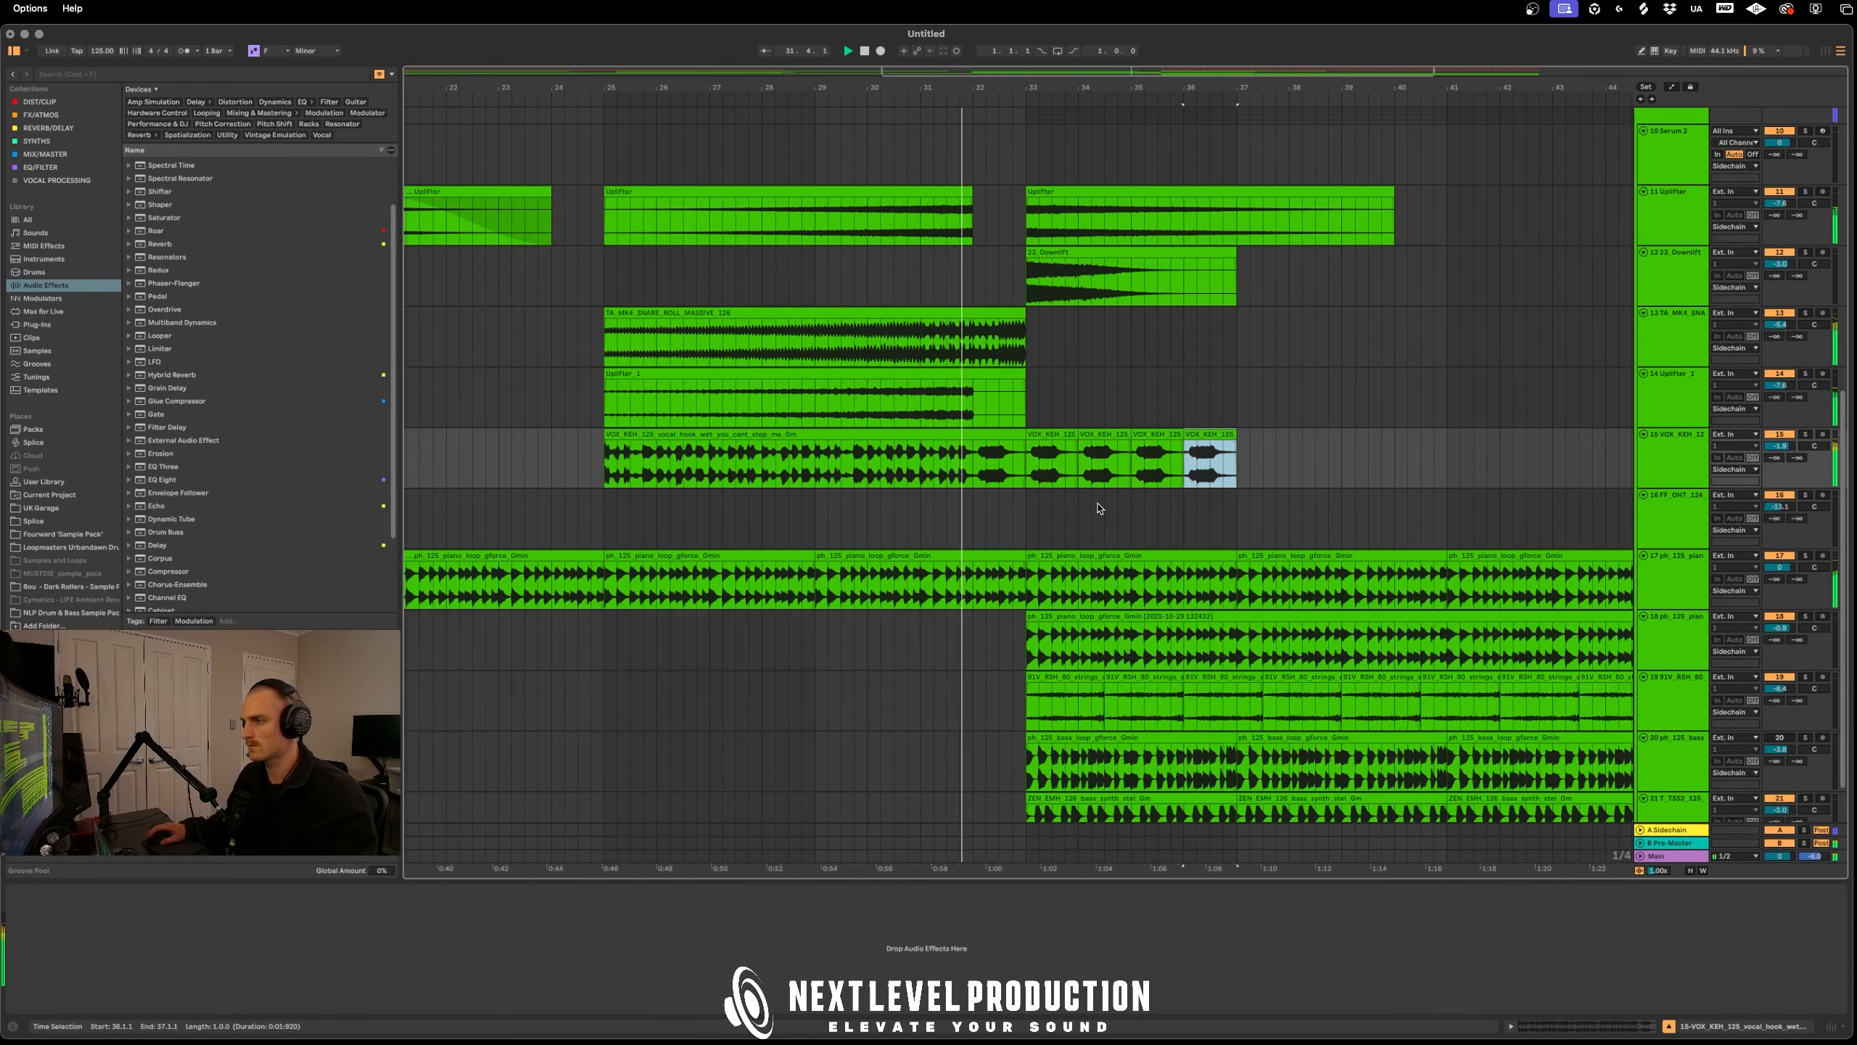
{"action": "key", "text": "super+d"}
{"action": "key", "text": "super+d"}
{"action": "key", "text": "super+d"}
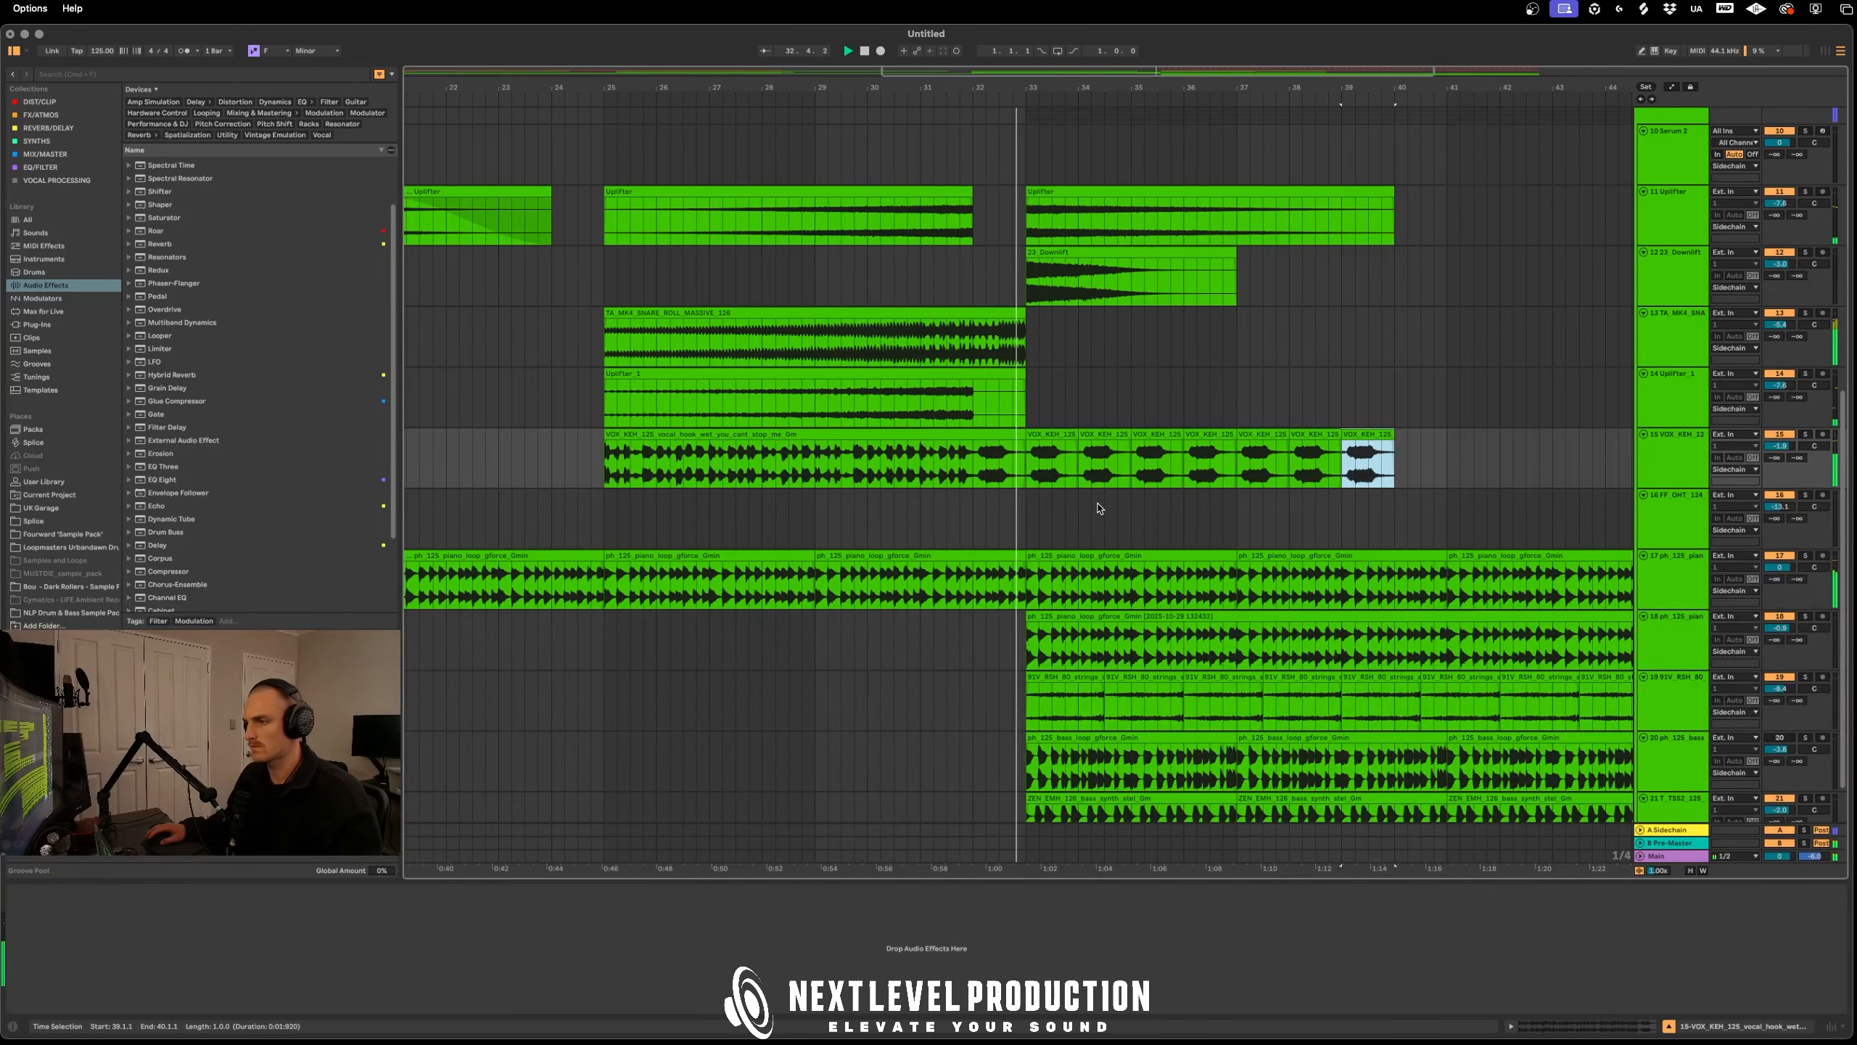
Duplicate the full eight-bar vocal hook to bar 33 and play the arrangement from about bar 20
{"action": "left_click", "coordinate": [908, 436]}
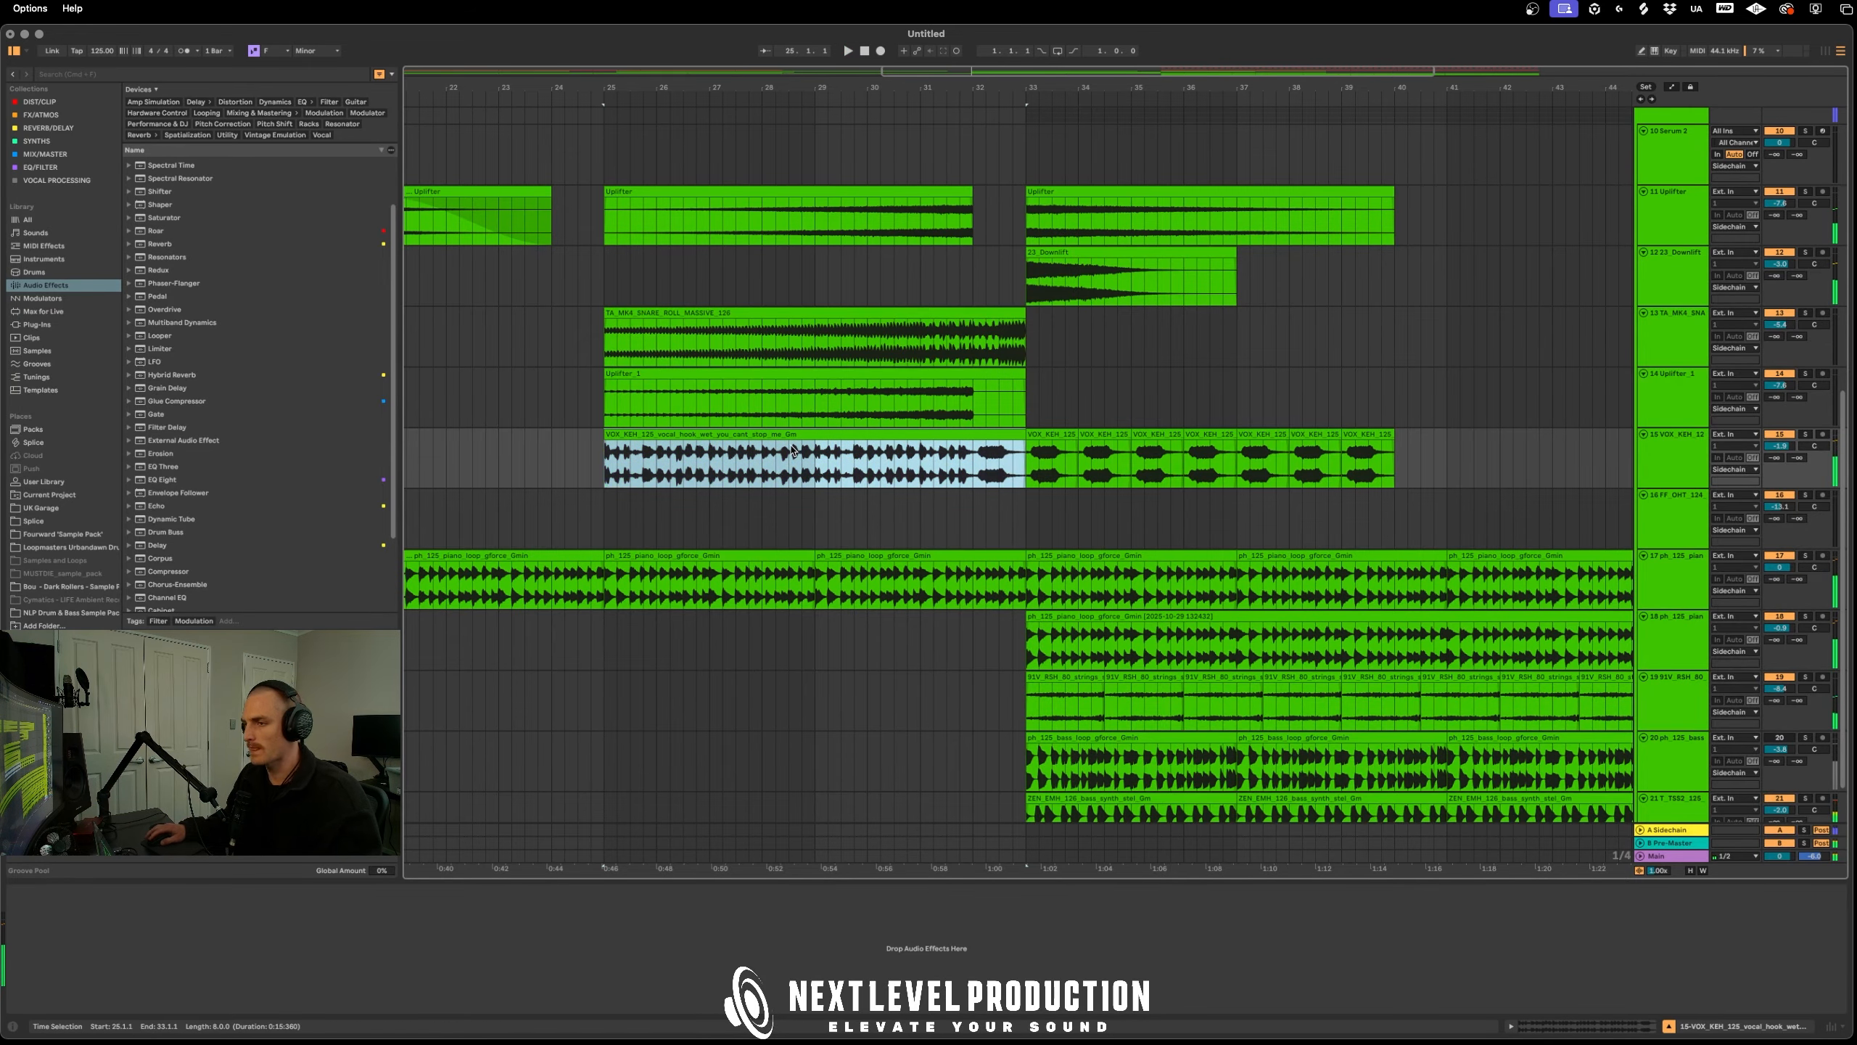
{"action": "key", "text": "super+d"}
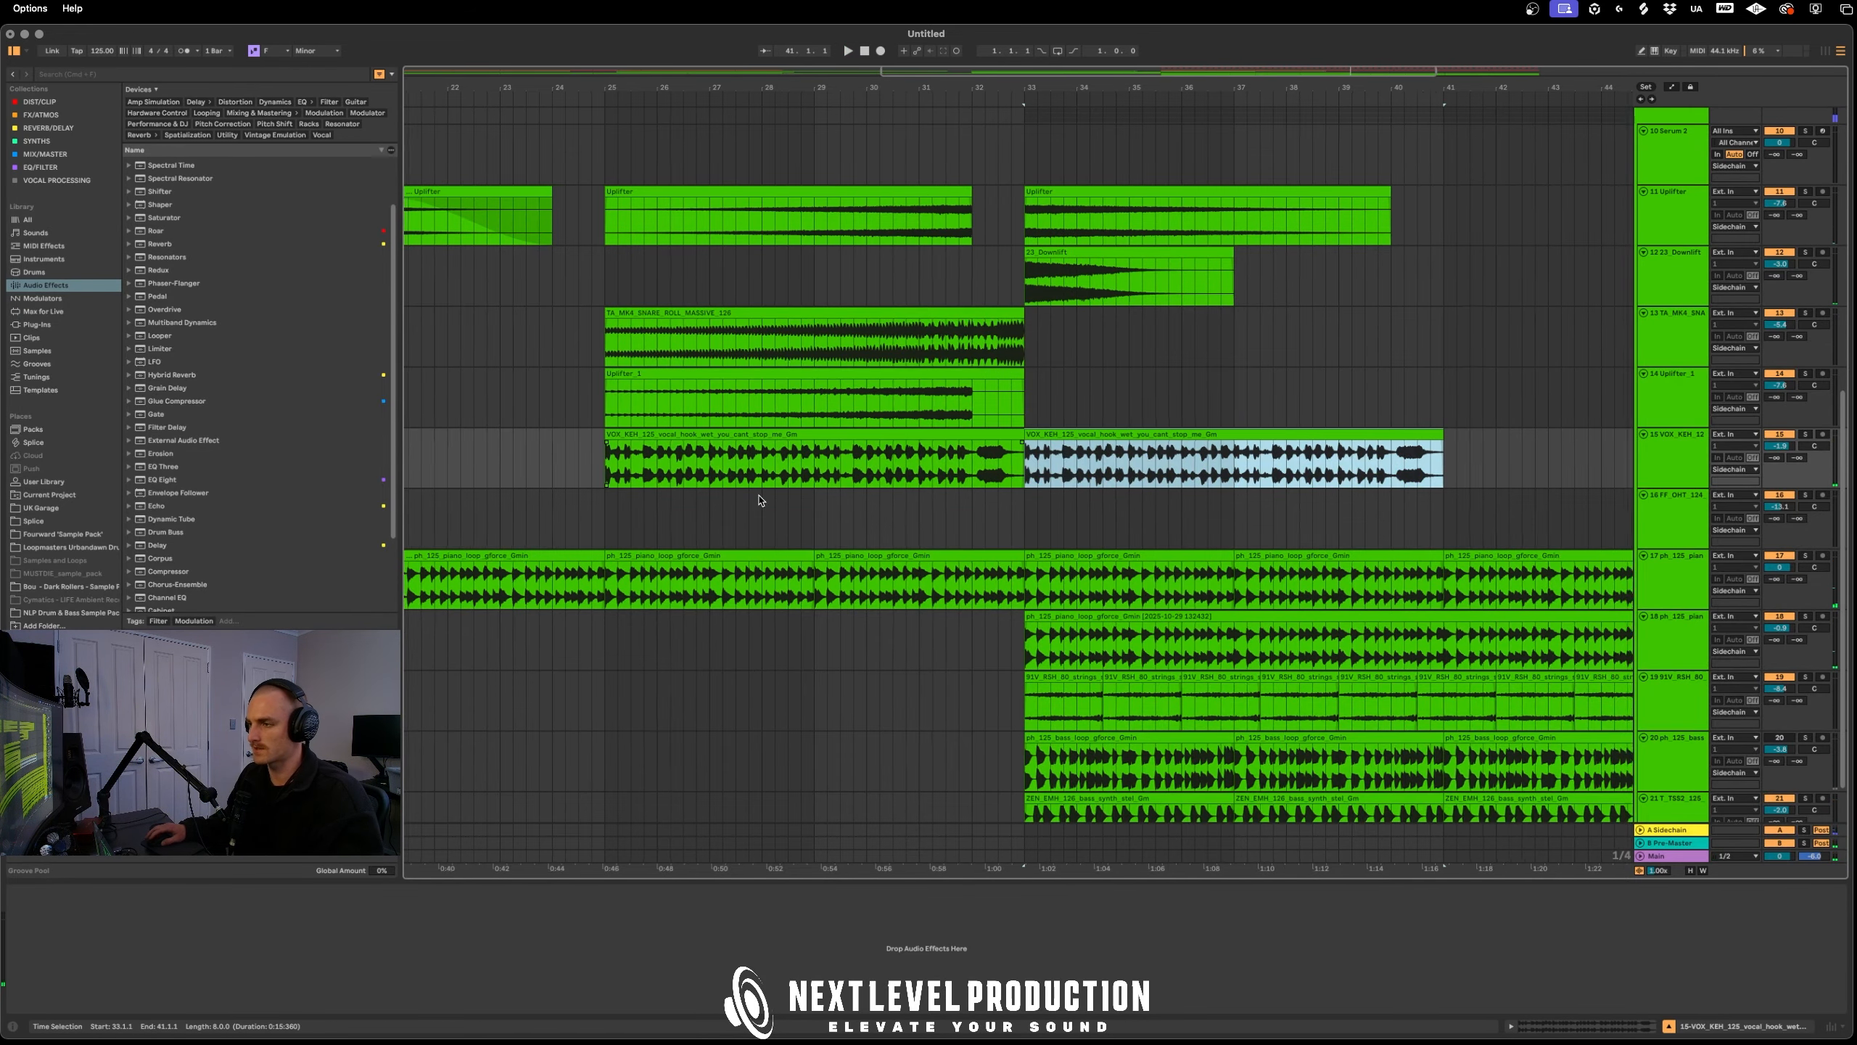
{"action": "scroll", "coordinate": [768, 498], "scroll_direction": "down", "scroll_amount": 3}
{"action": "left_click", "coordinate": [786, 475]}
{"action": "key", "text": "space"}
{"action": "scroll", "coordinate": [794, 540], "scroll_direction": "down", "scroll_amount": 4}
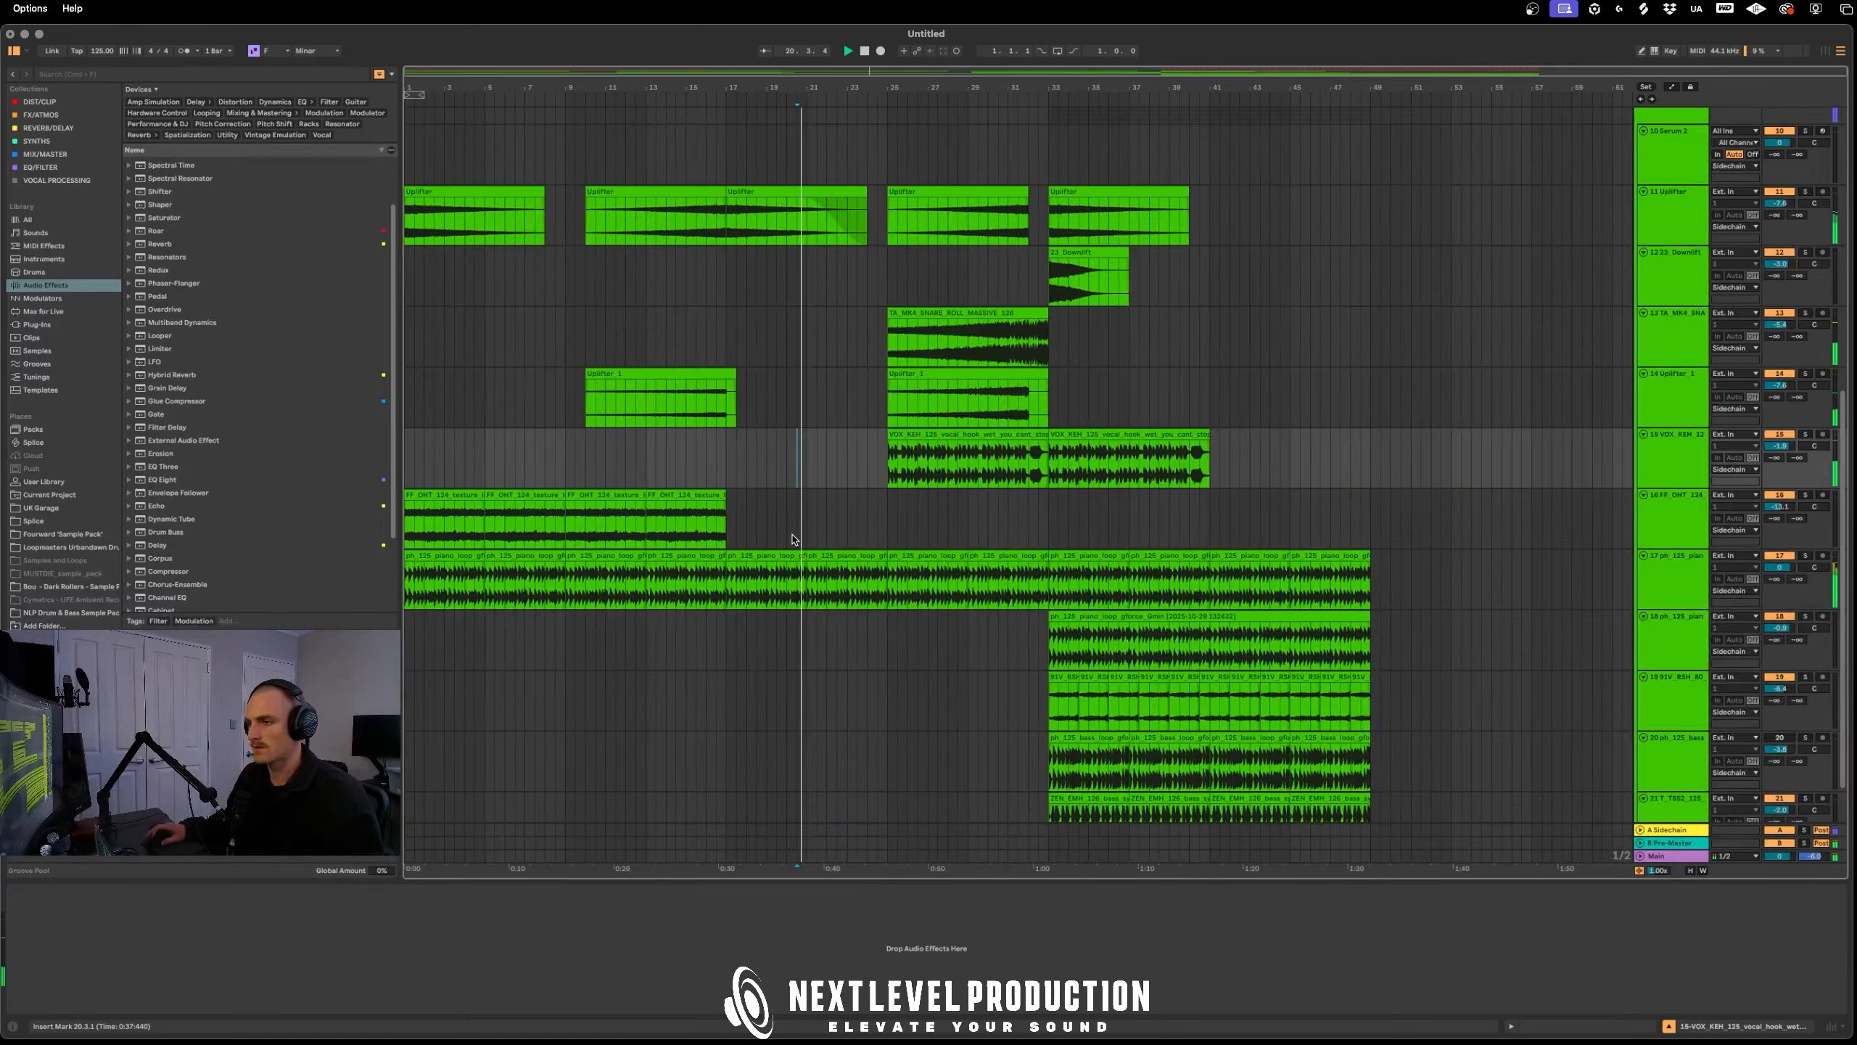
{"action": "scroll", "coordinate": [861, 415], "scroll_direction": "up", "scroll_amount": 2}
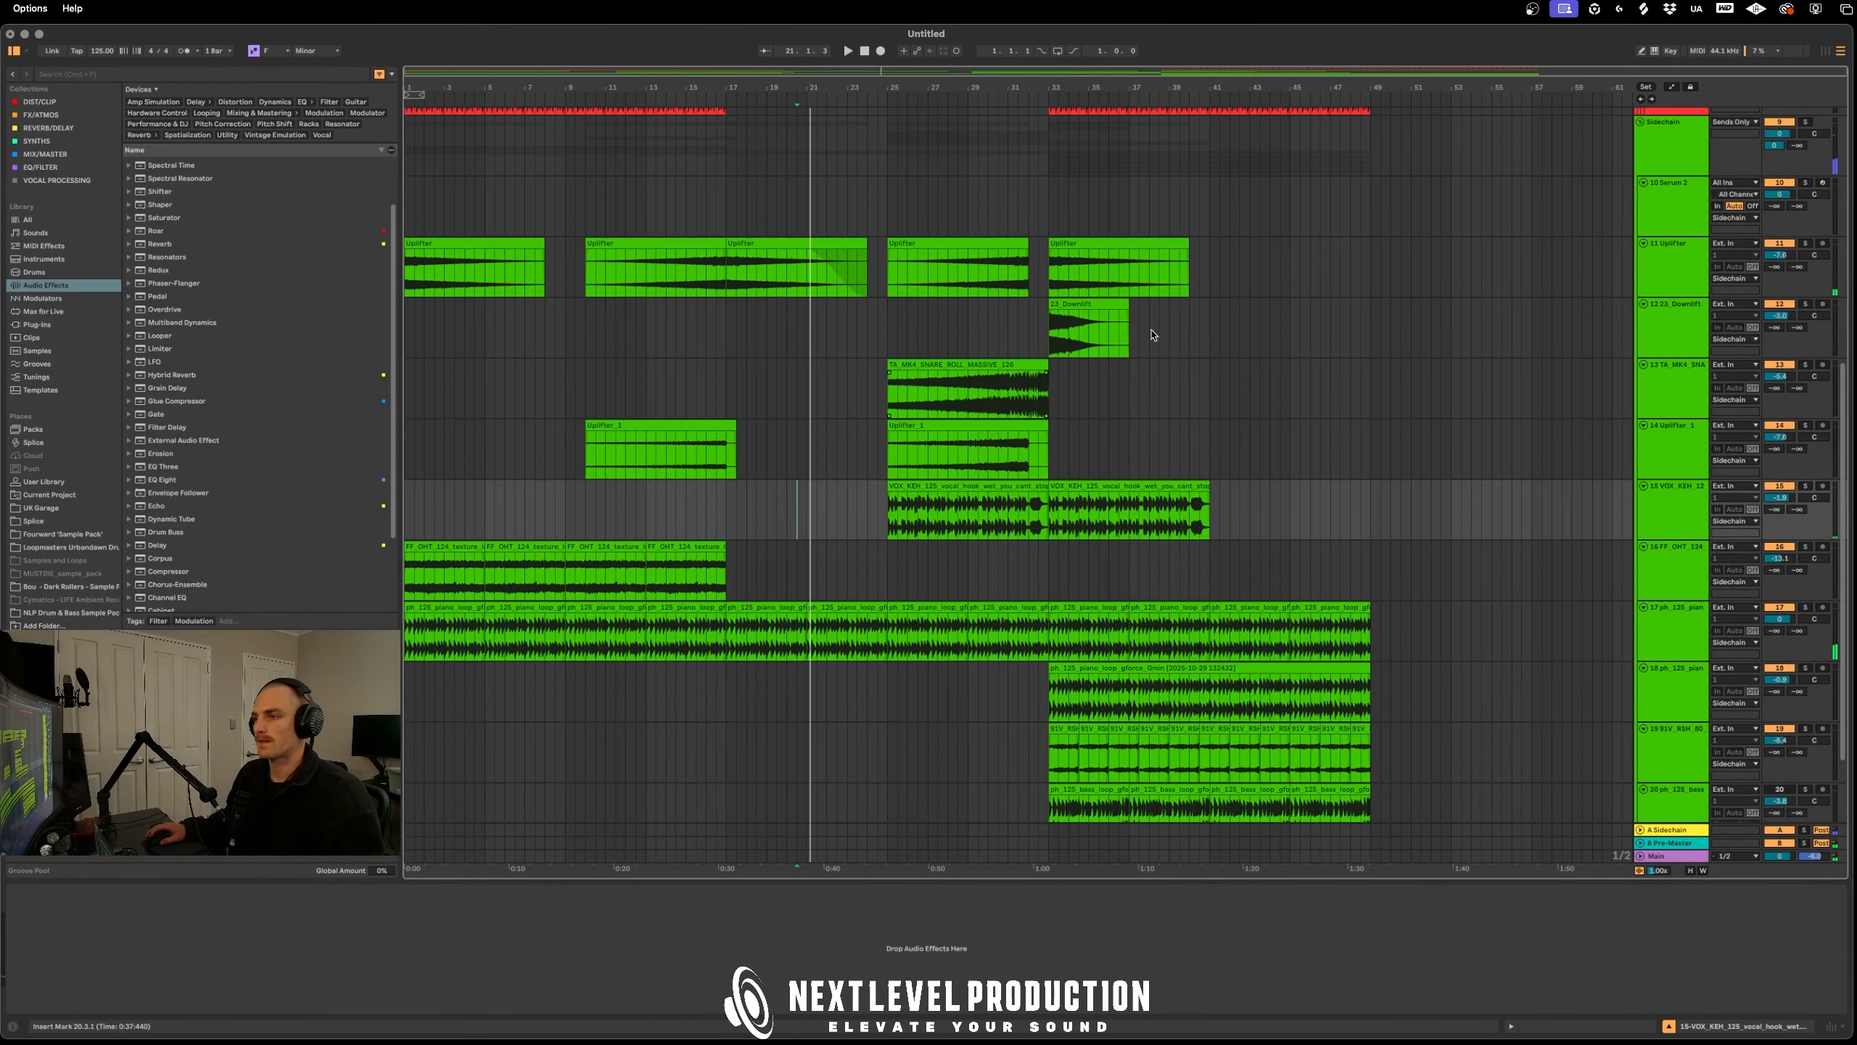
{"action": "left_click_drag", "start_coordinate": [824, 563], "coordinate": [967, 581]}
{"action": "left_click", "coordinate": [796, 579], "text": "shift"}
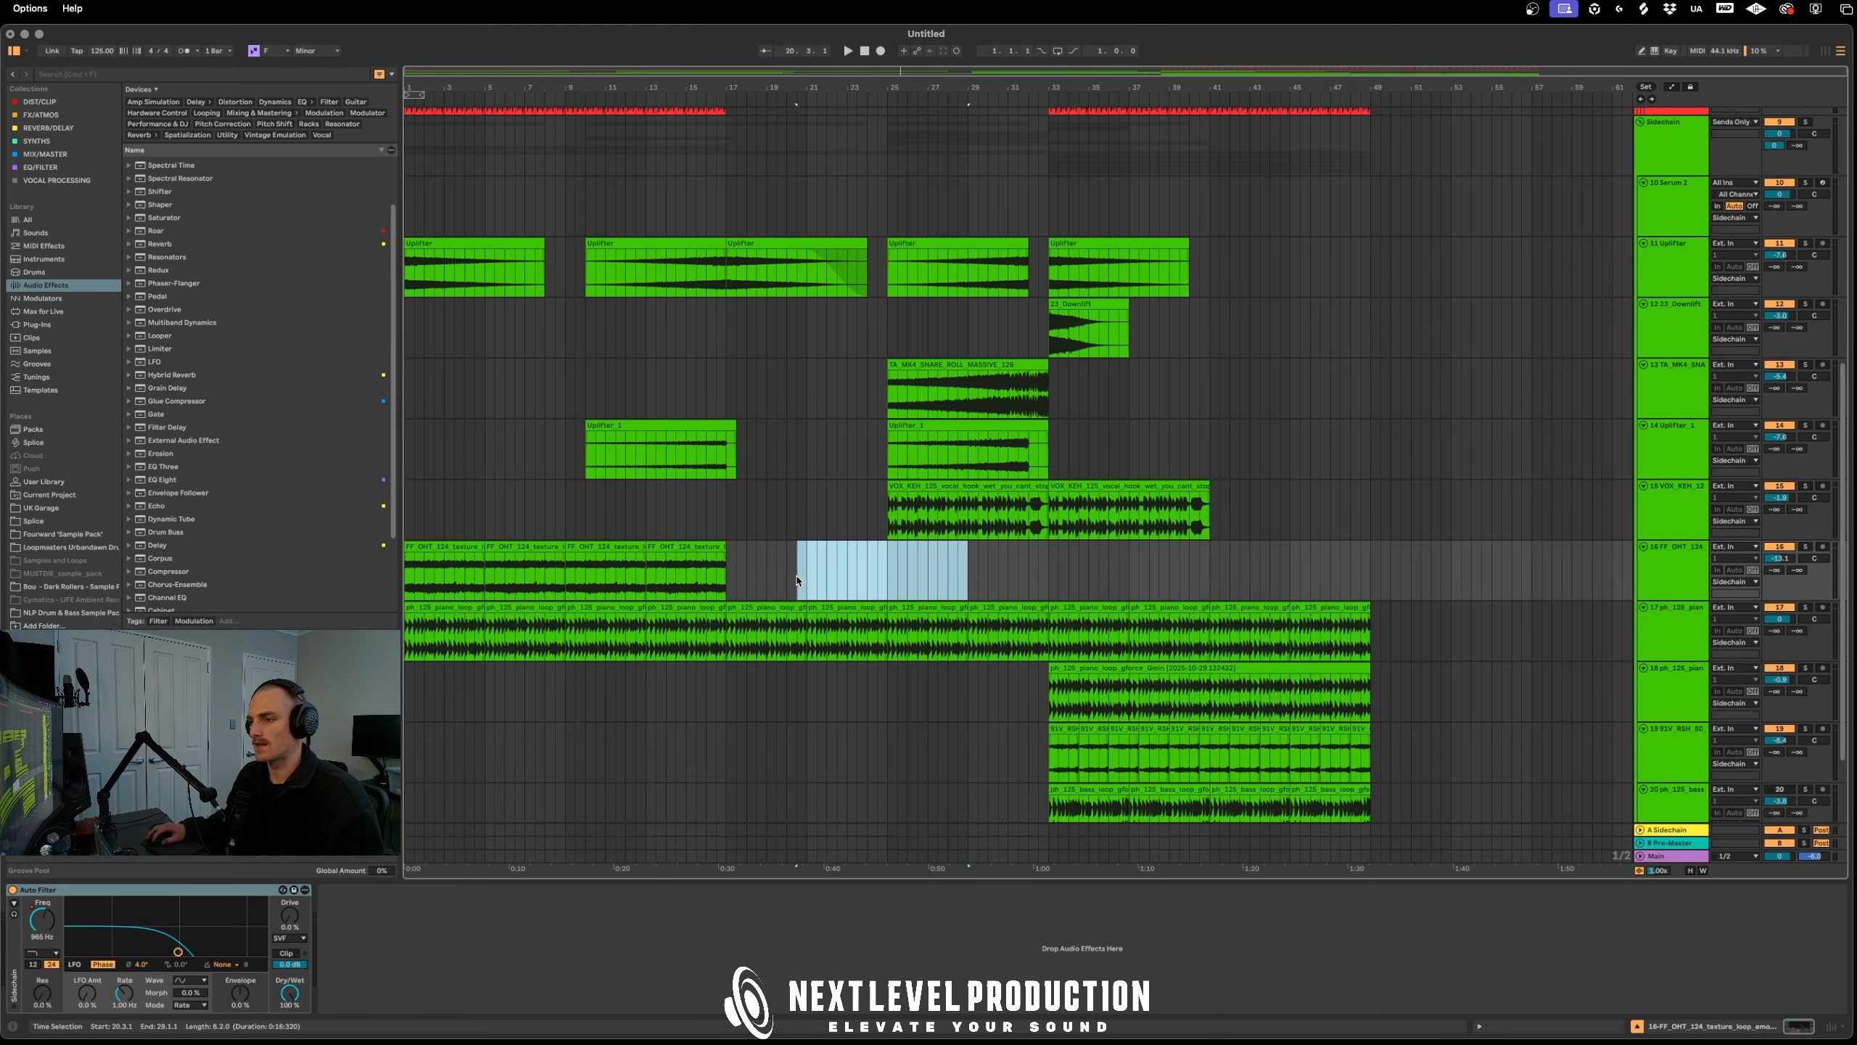
{"action": "left_click", "coordinate": [897, 586]}
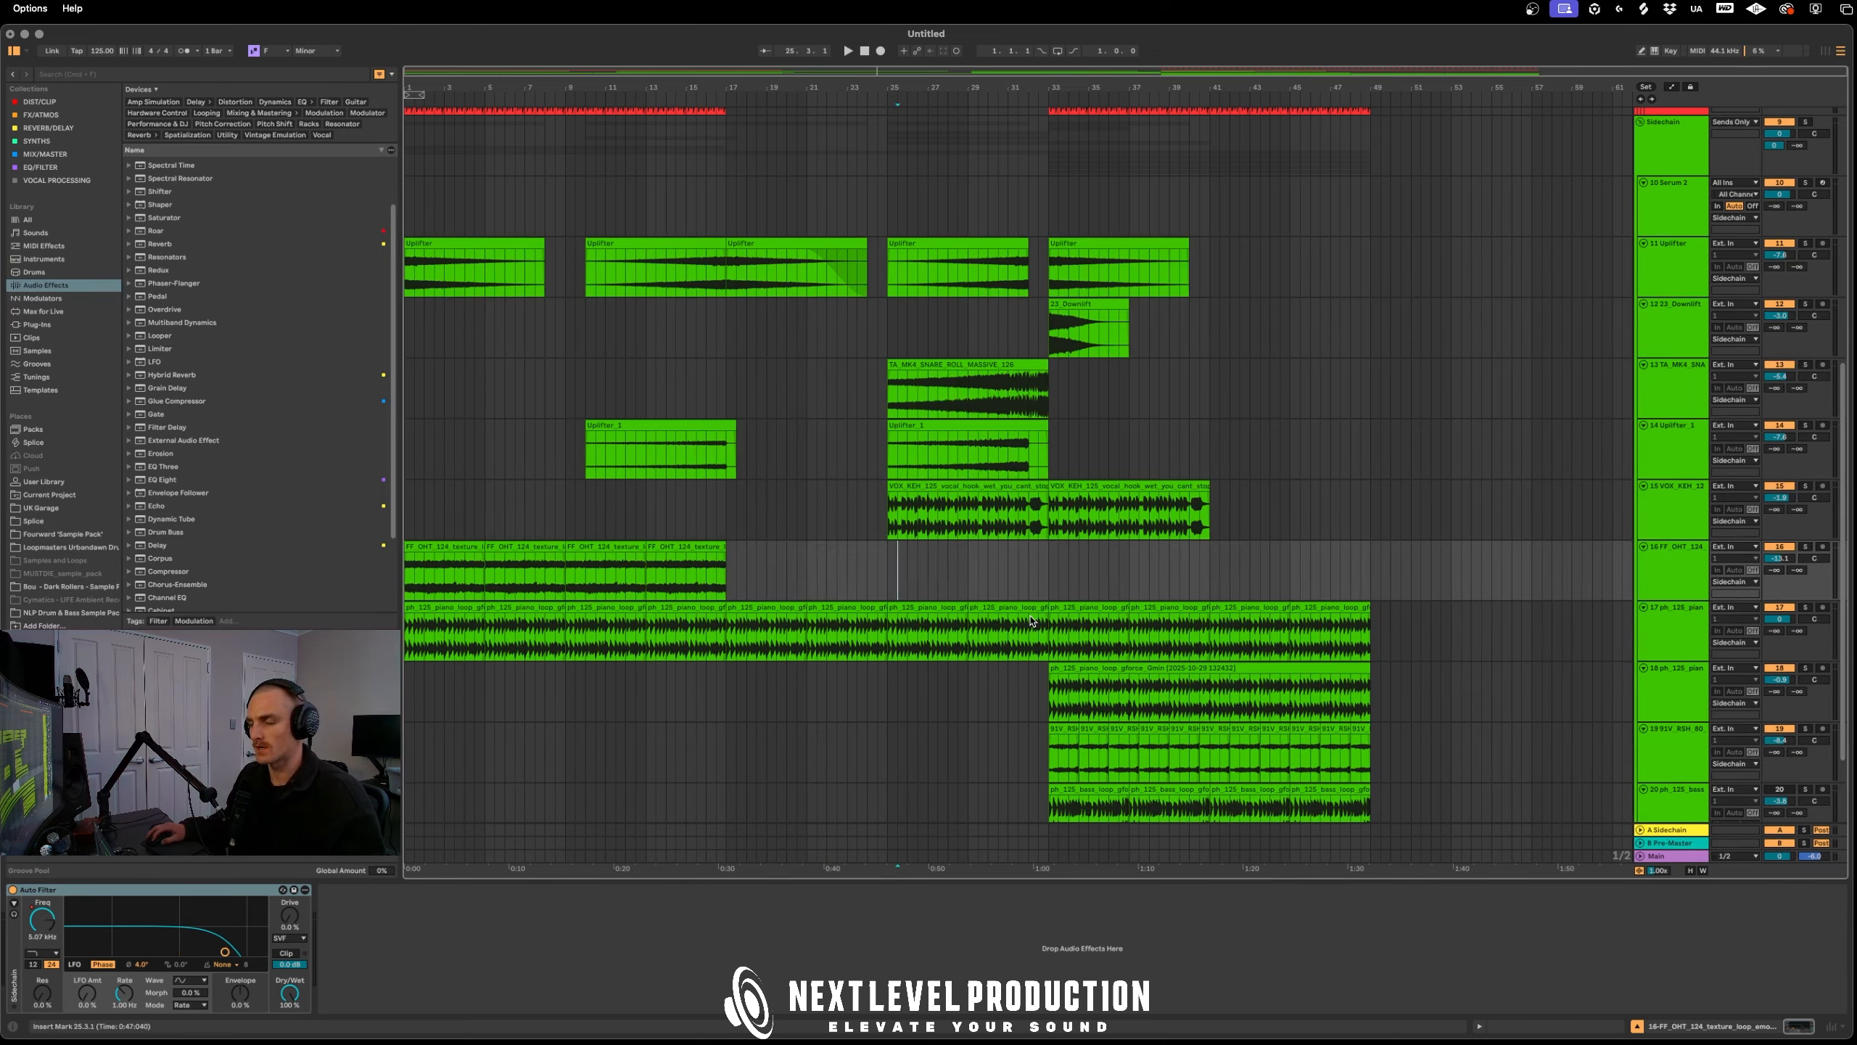
Insert an audio track below the first uplifter track and copy the uplifter clip onto it from bar 18 to bar 25
{"action": "left_click", "coordinate": [1669, 278]}
{"action": "left_click", "coordinate": [918, 278]}
{"action": "key", "text": "super+t"}
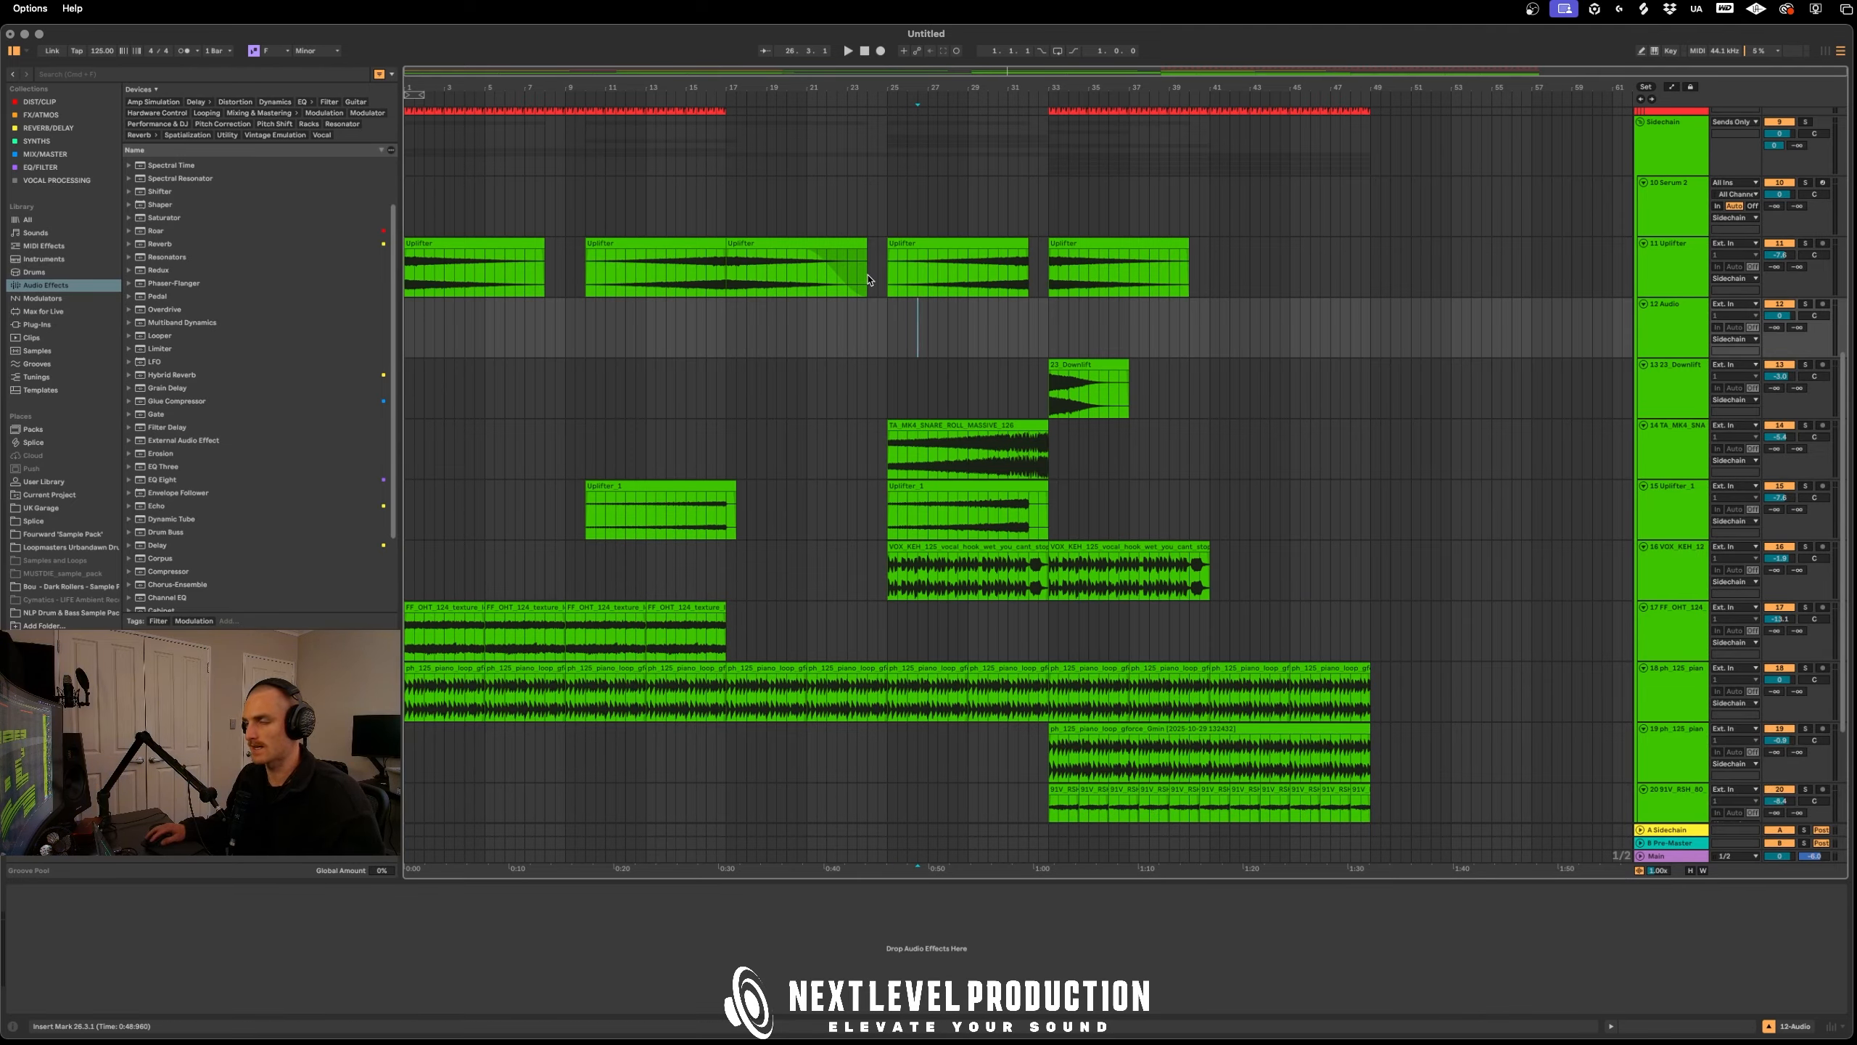
{"action": "left_click_drag", "start_coordinate": [967, 263], "coordinate": [830, 325]}
{"action": "key", "text": "super+z"}
{"action": "key", "text": "super+shift+z"}
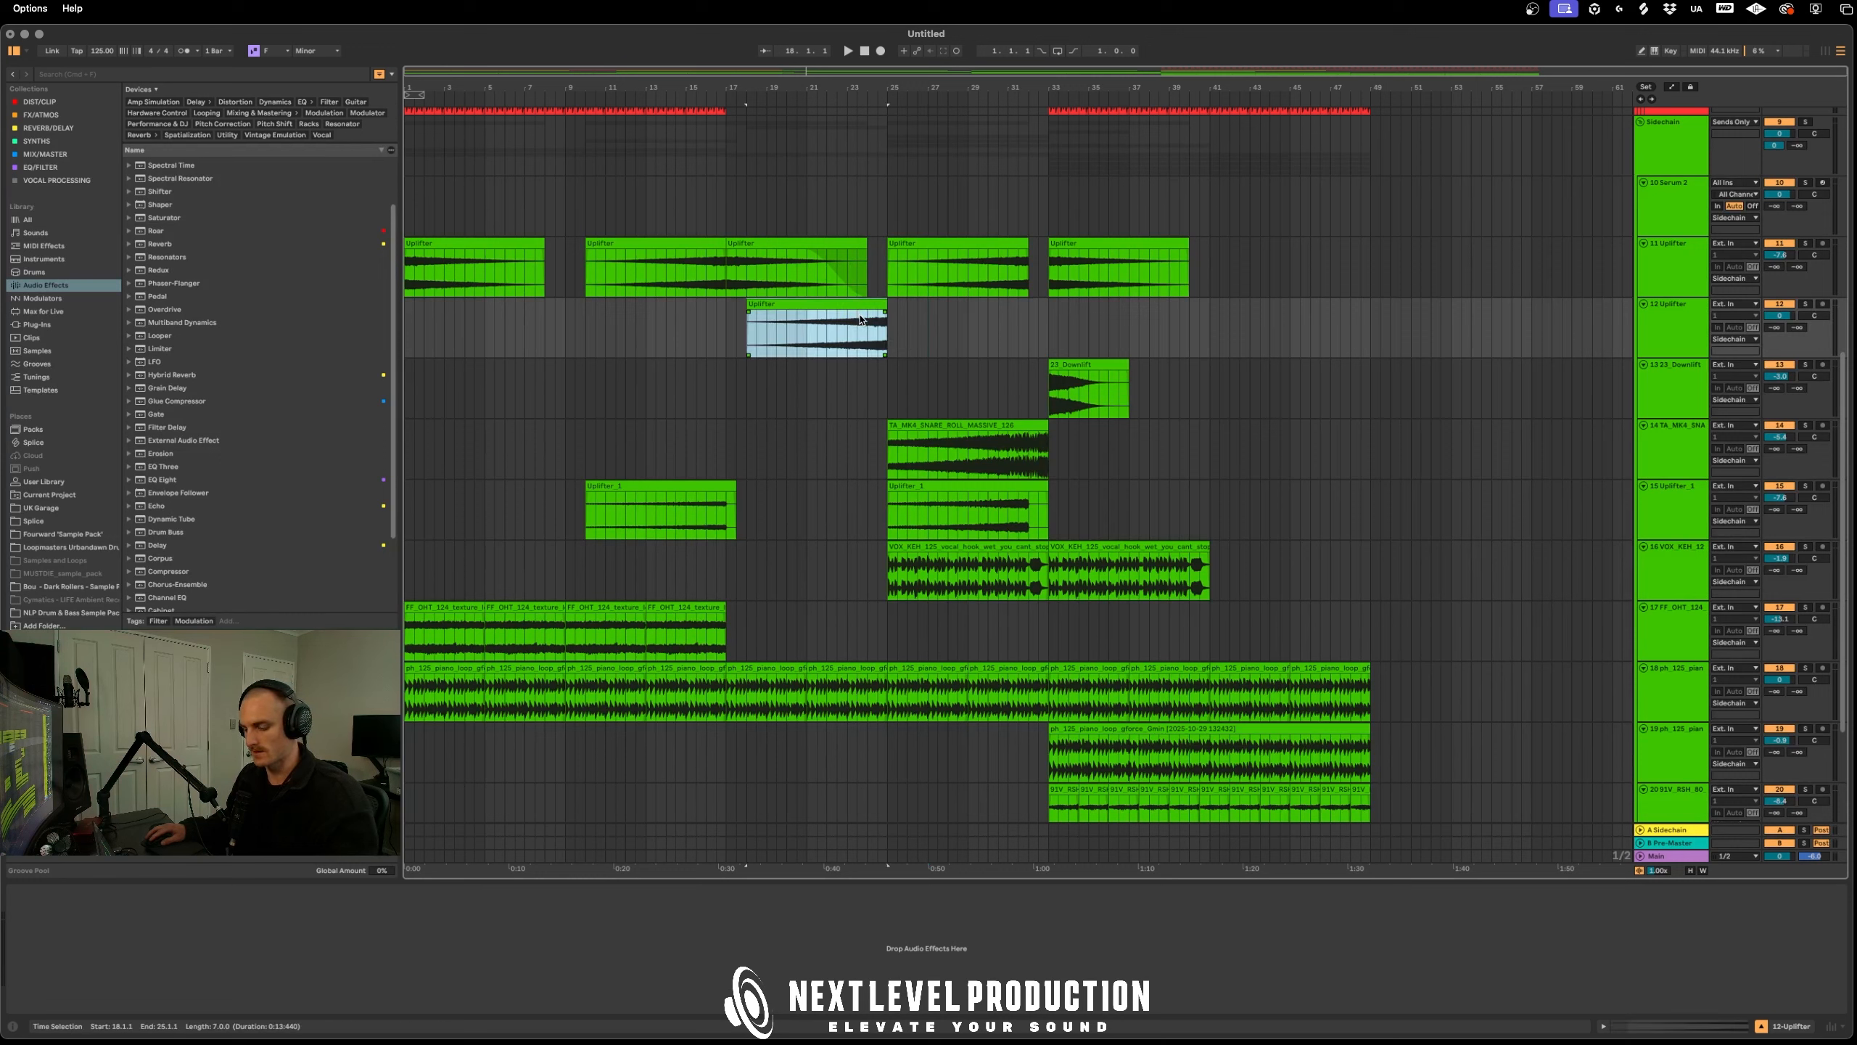
Duplicate the new uplifter clip to bar 25, fade the first clip in and the second out, and play from bar 21
{"action": "key", "text": "super+d"}
{"action": "left_click", "coordinate": [999, 336]}
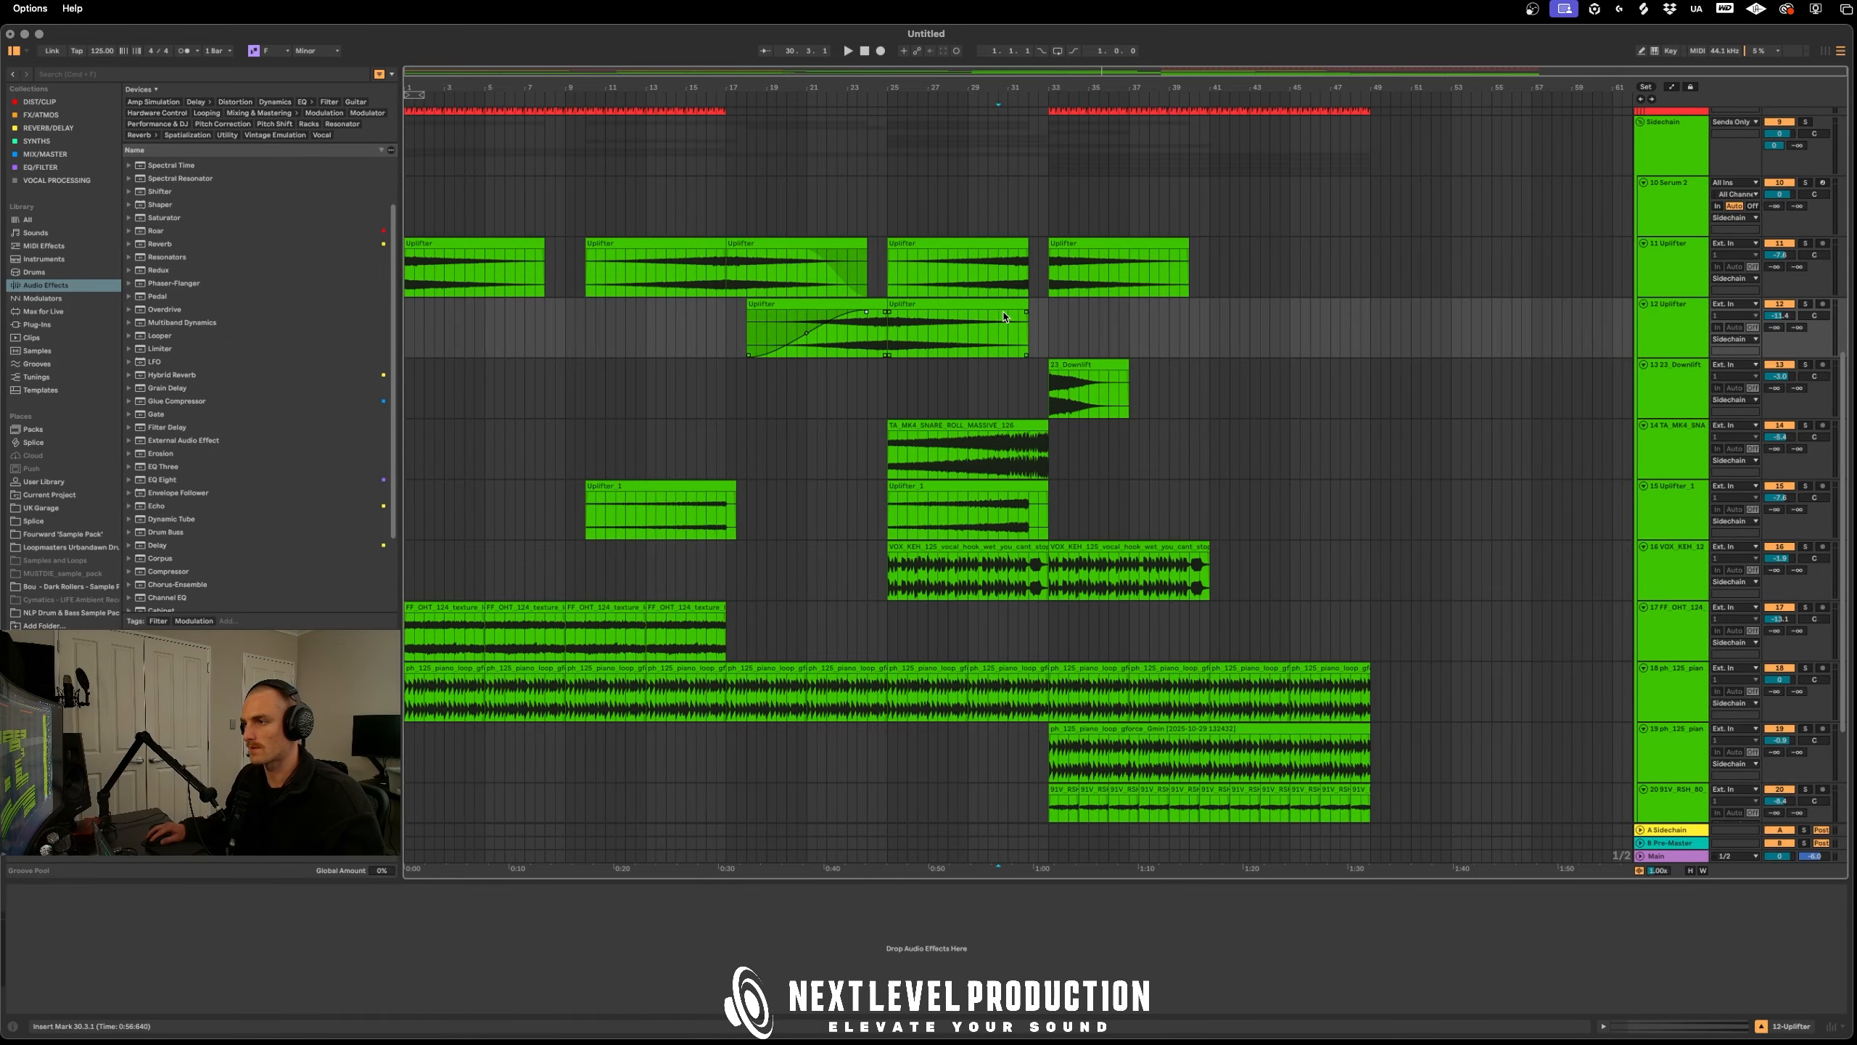
{"action": "left_click_drag", "start_coordinate": [1026, 316], "coordinate": [900, 319]}
{"action": "left_click", "coordinate": [817, 354]}
{"action": "key", "text": "space"}
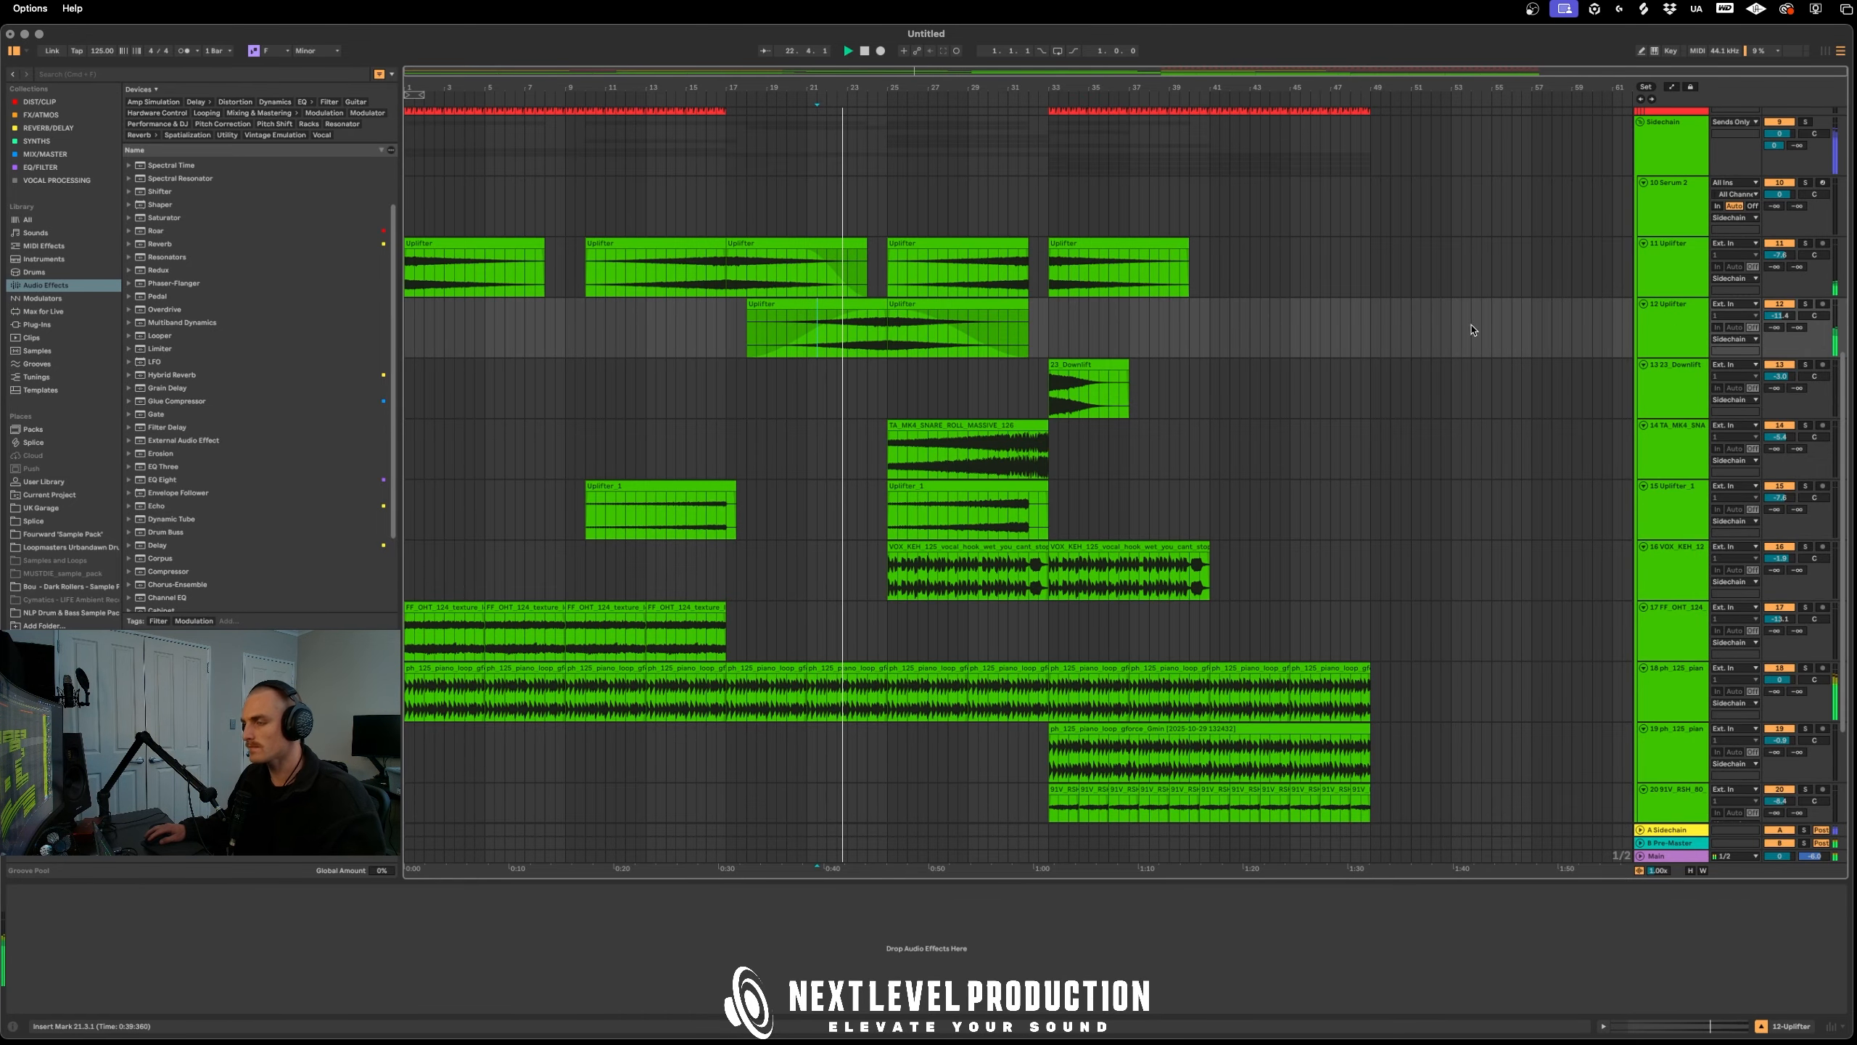
Play the build-up through into the drop and raise the vocal hook track's volume
{"action": "scroll", "coordinate": [942, 468], "scroll_direction": "up", "scroll_amount": 4}
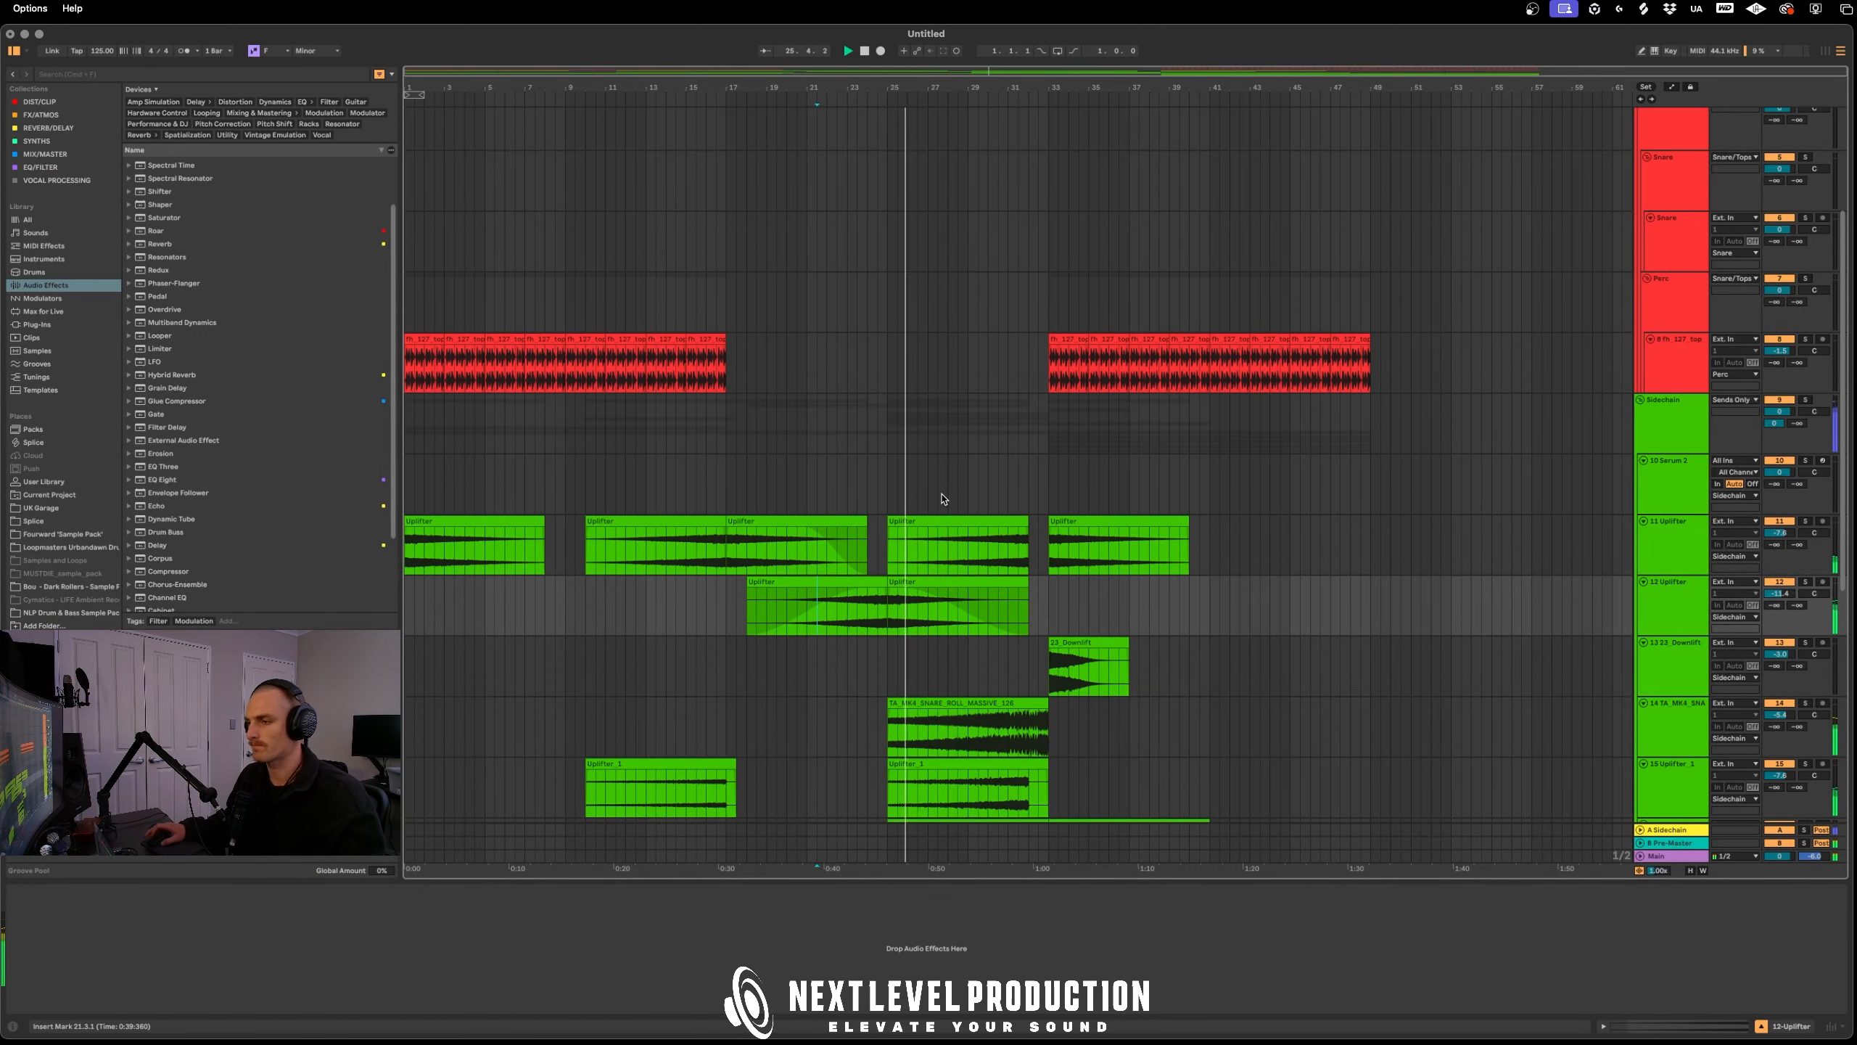
{"action": "scroll", "coordinate": [921, 494], "scroll_direction": "down", "scroll_amount": 5}
{"action": "scroll", "coordinate": [889, 487], "scroll_direction": "up", "scroll_amount": 8}
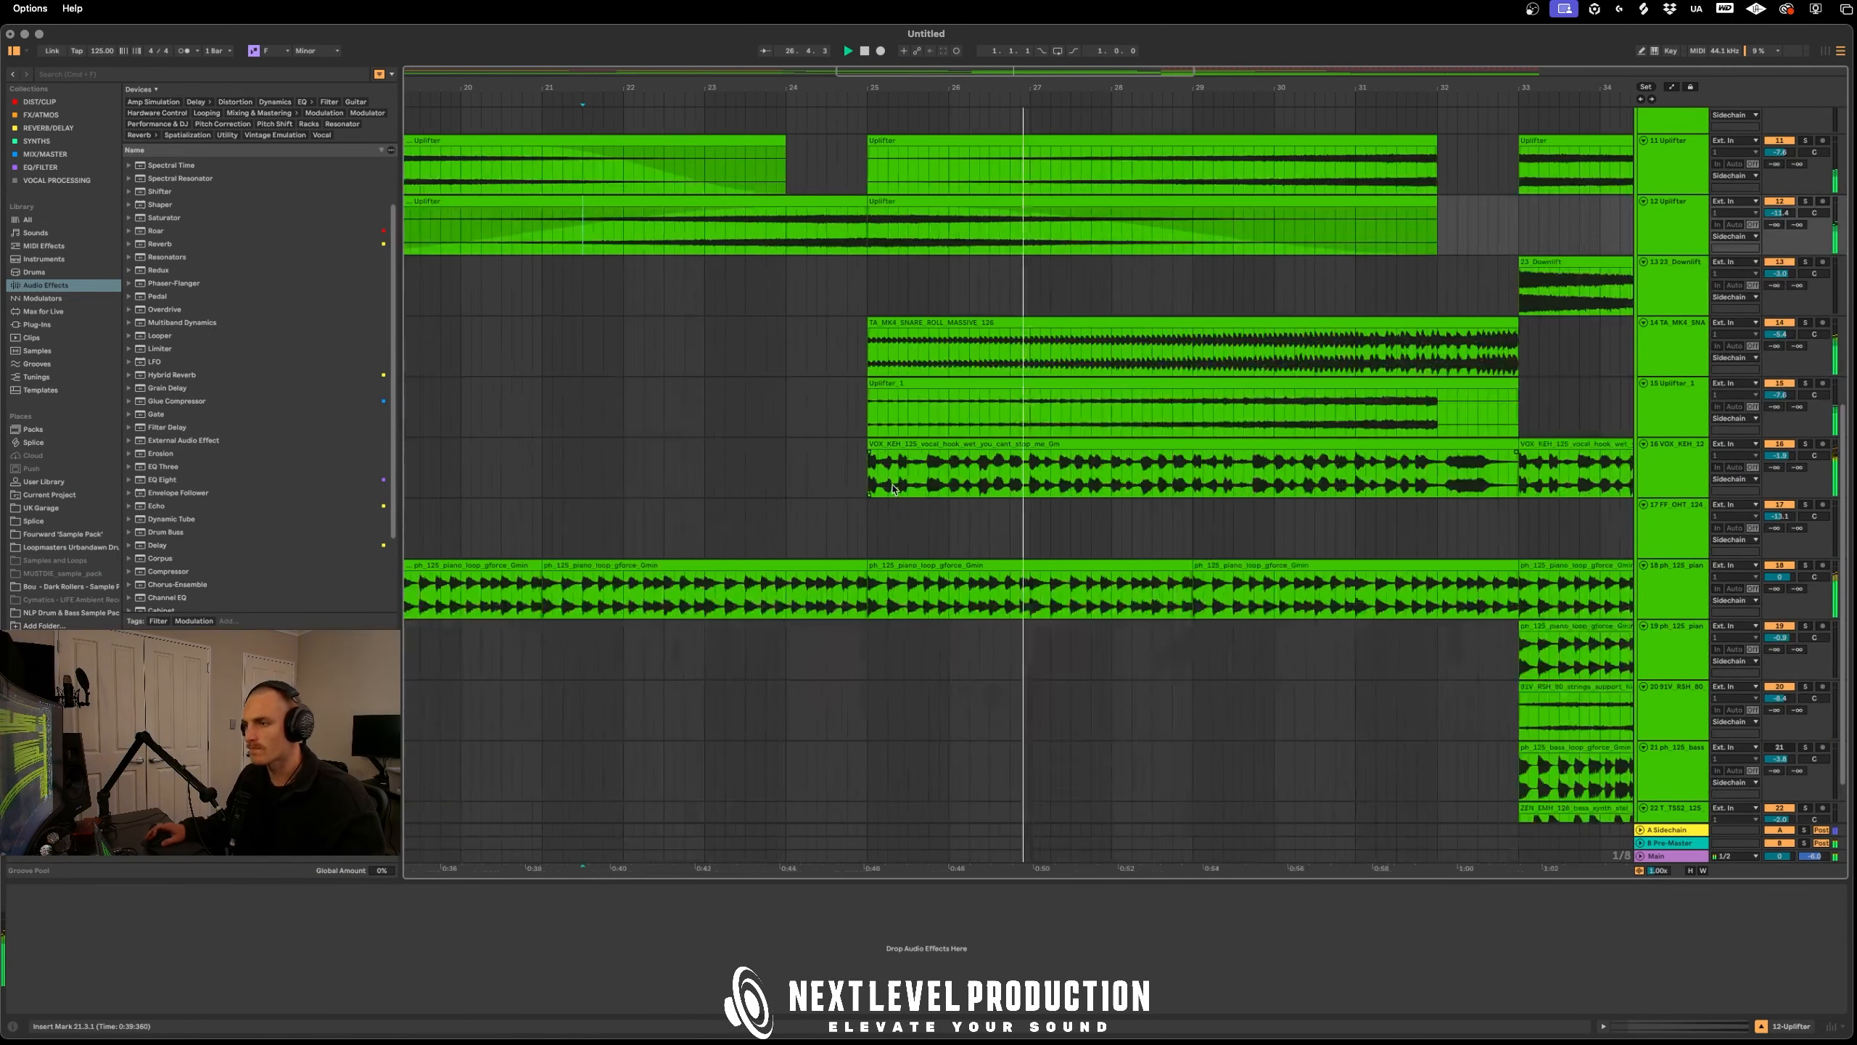
{"action": "scroll", "coordinate": [889, 485], "scroll_direction": "down", "scroll_amount": 8}
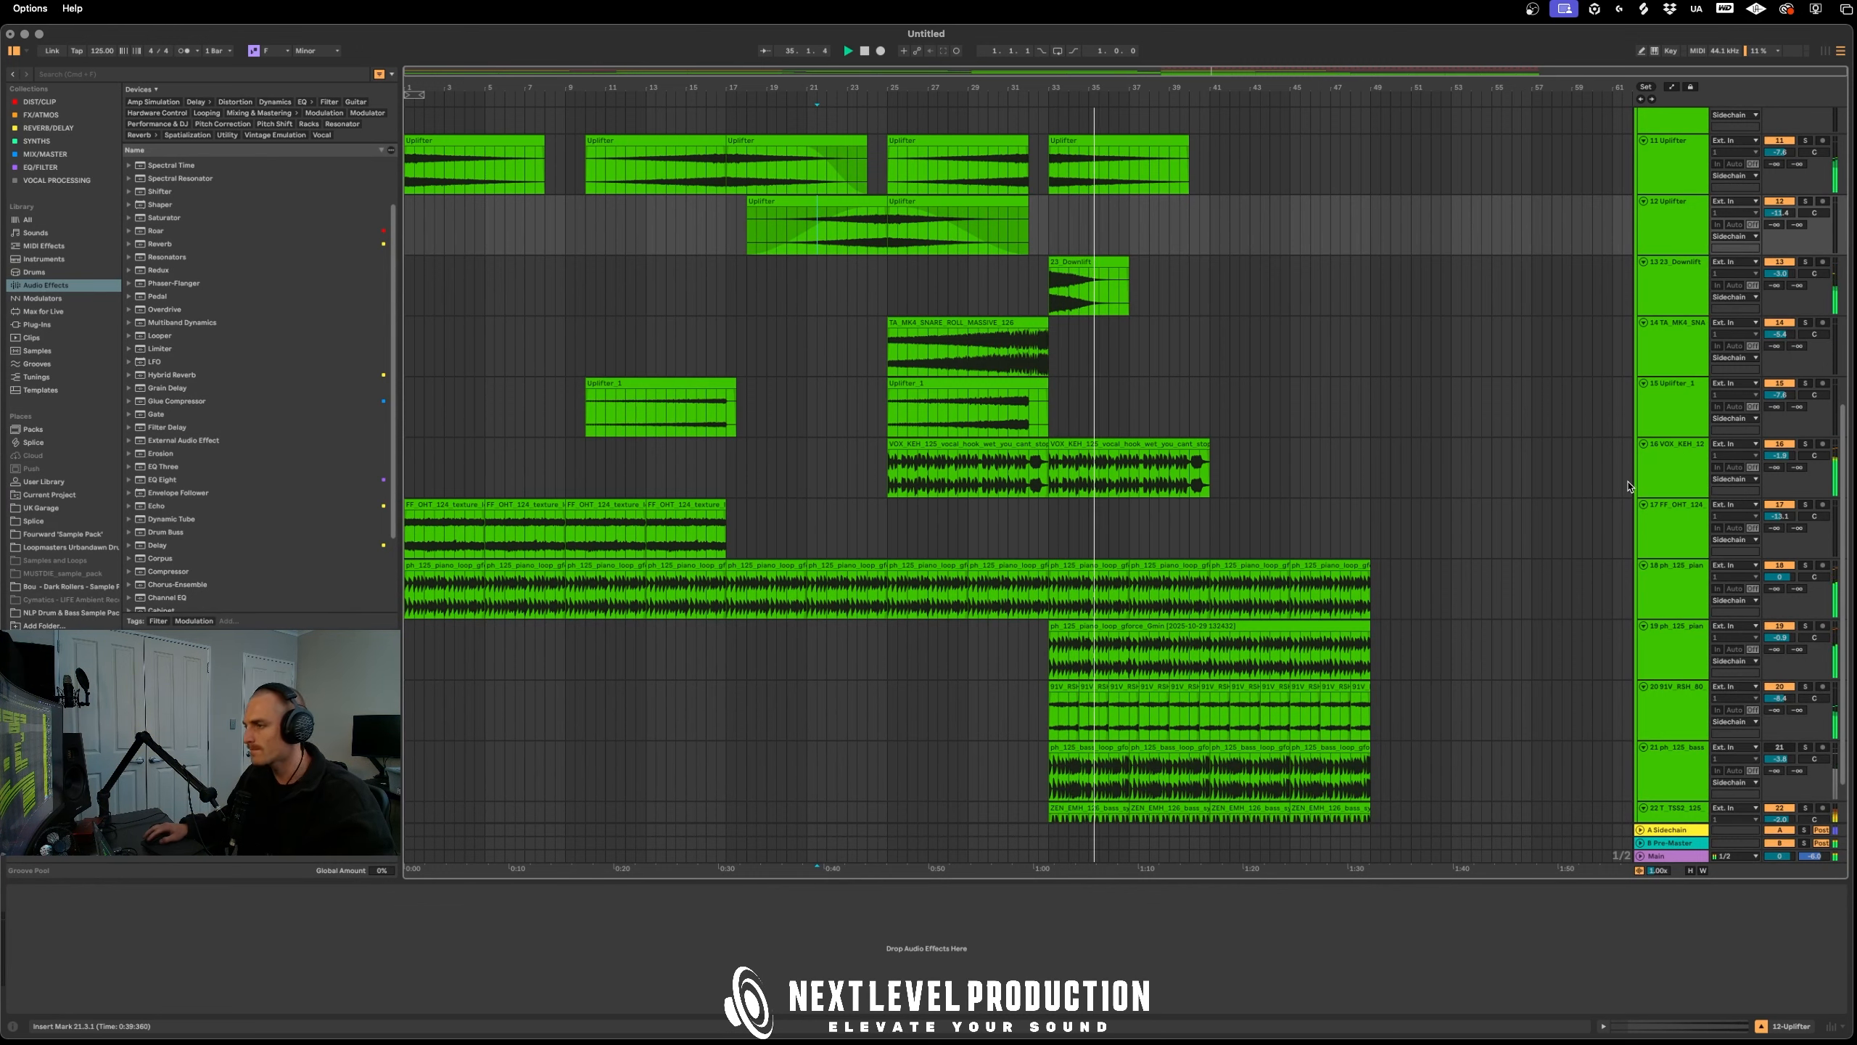
{"action": "left_click_drag", "start_coordinate": [1782, 460], "coordinate": [1782, 460]}
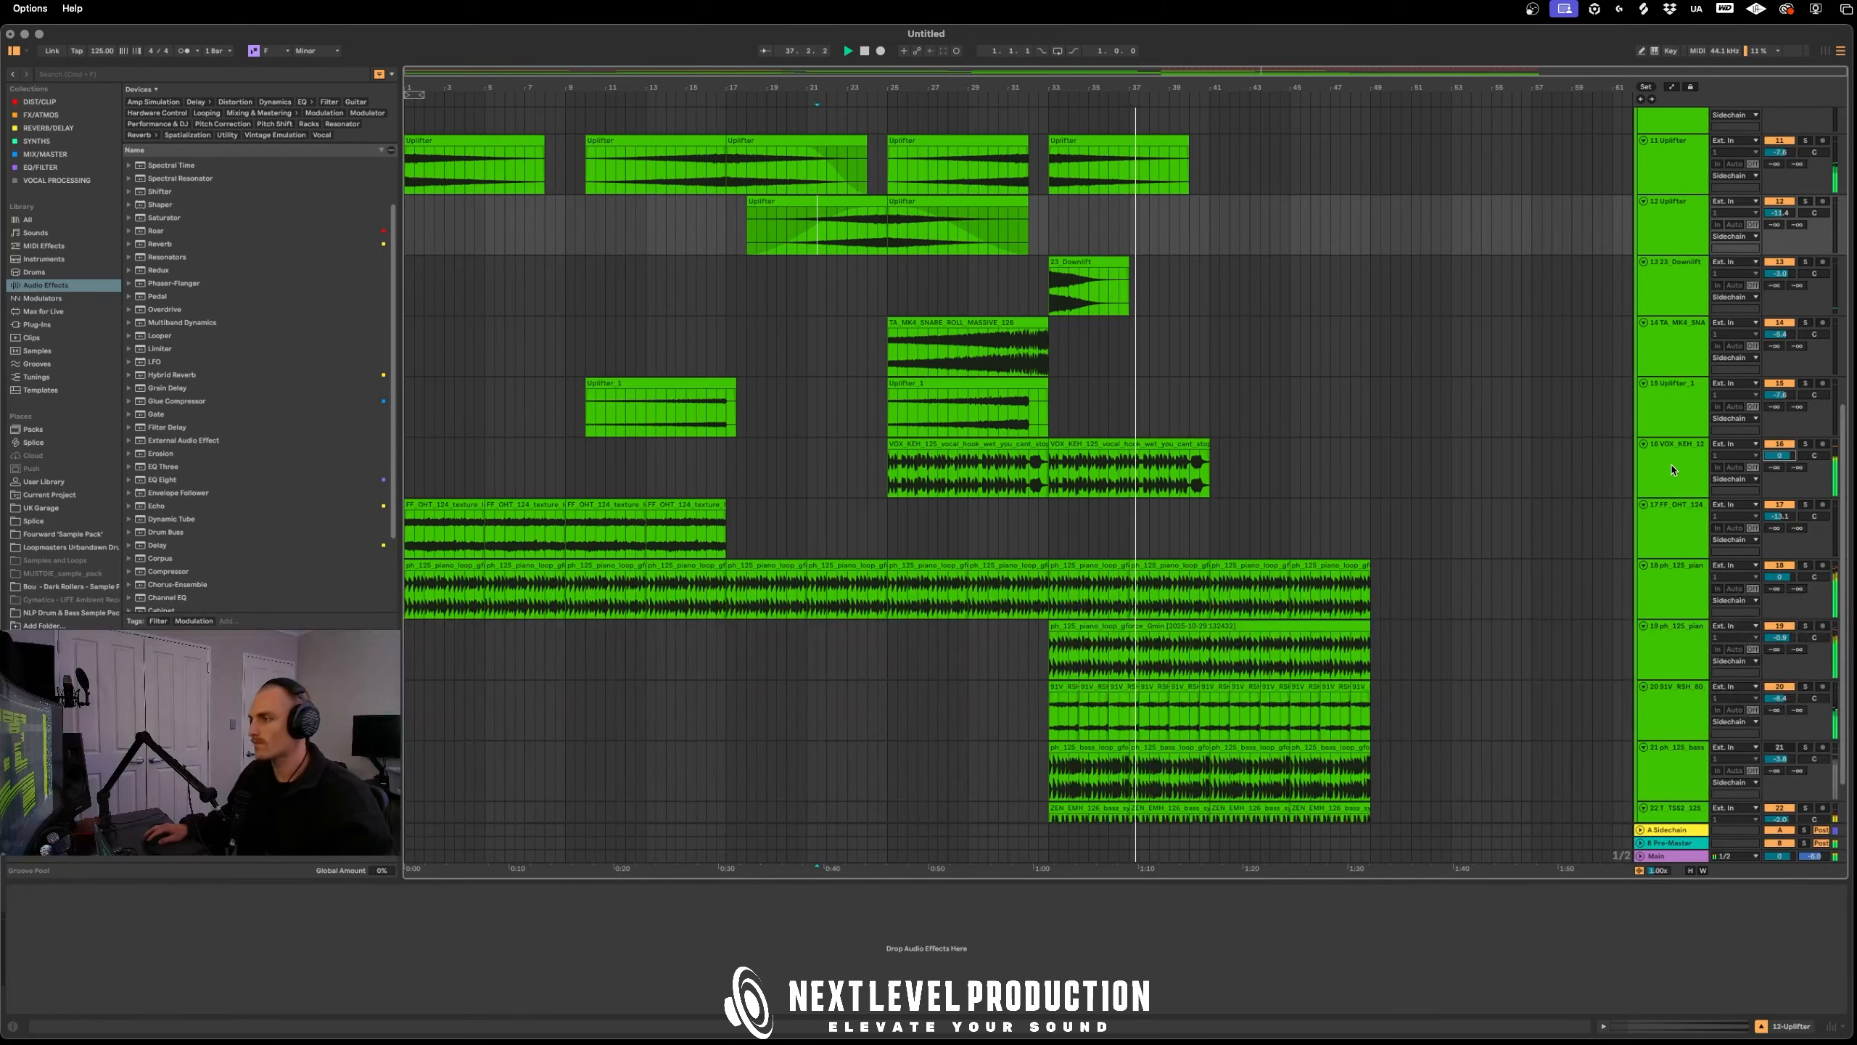
Move the vocal hook track out of the Sidechain group to below all other tracks and play from about bar 24
{"action": "scroll", "coordinate": [1609, 457], "scroll_direction": "down", "scroll_amount": 3}
{"action": "left_click", "coordinate": [1370, 399]}
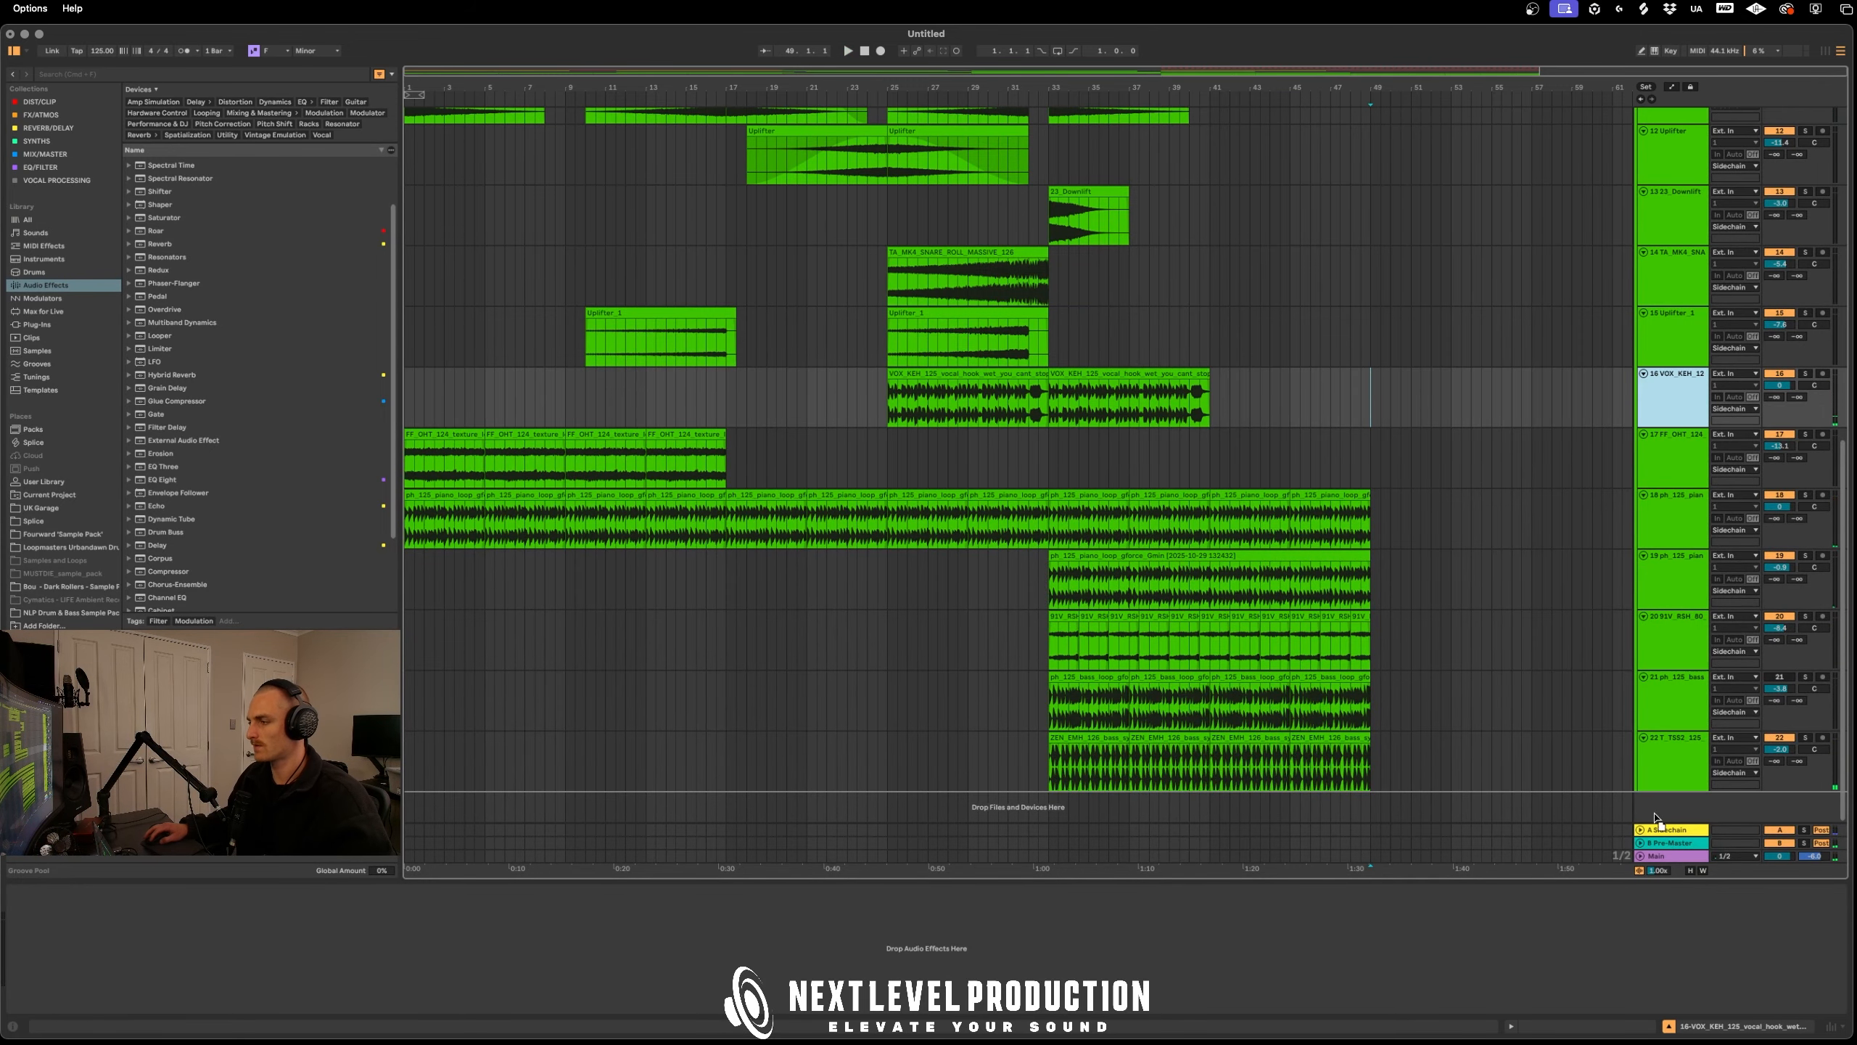
{"action": "left_click_drag", "start_coordinate": [1671, 521], "coordinate": [1666, 812]}
{"action": "left_click", "coordinate": [1057, 787]}
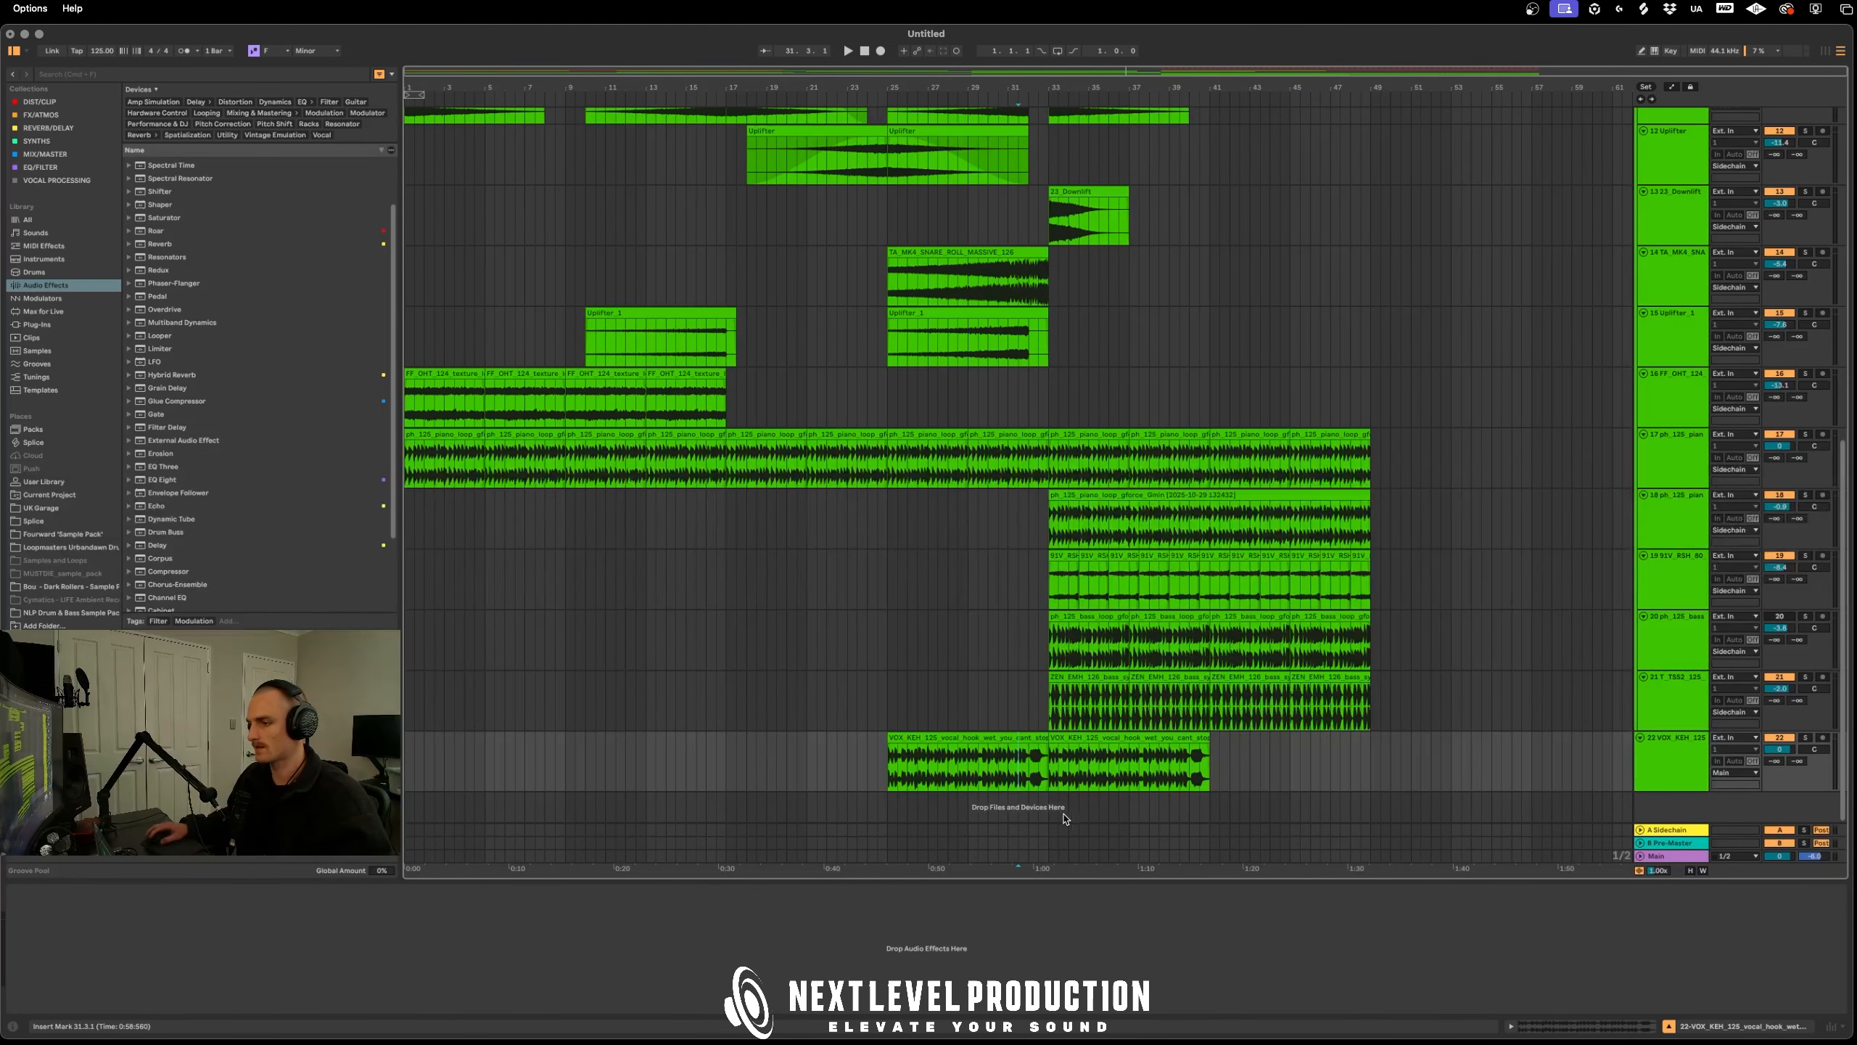
{"action": "key", "text": "space"}
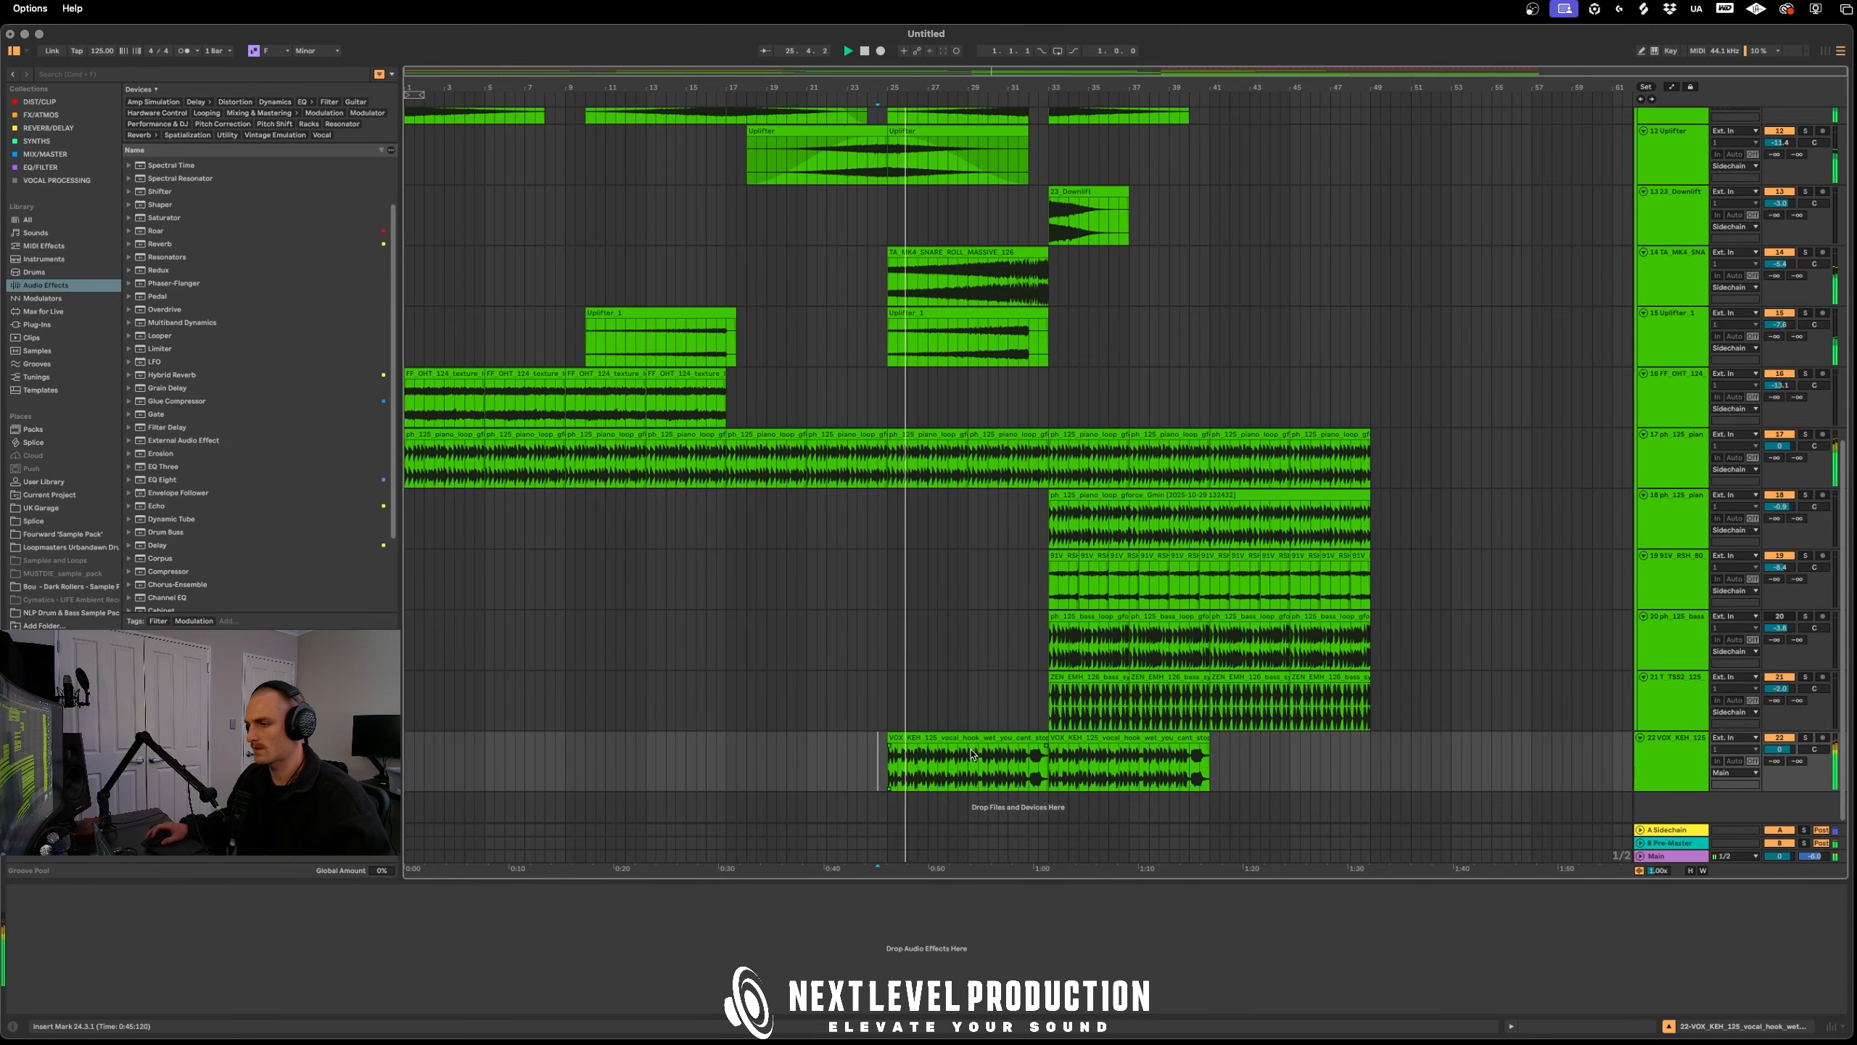
Split off the opening note of the vocal hook at bar 25, lower that clip's gain and play the result
{"action": "key", "text": "plus"}
{"action": "key", "text": "plus"}
{"action": "key", "text": "plus"}
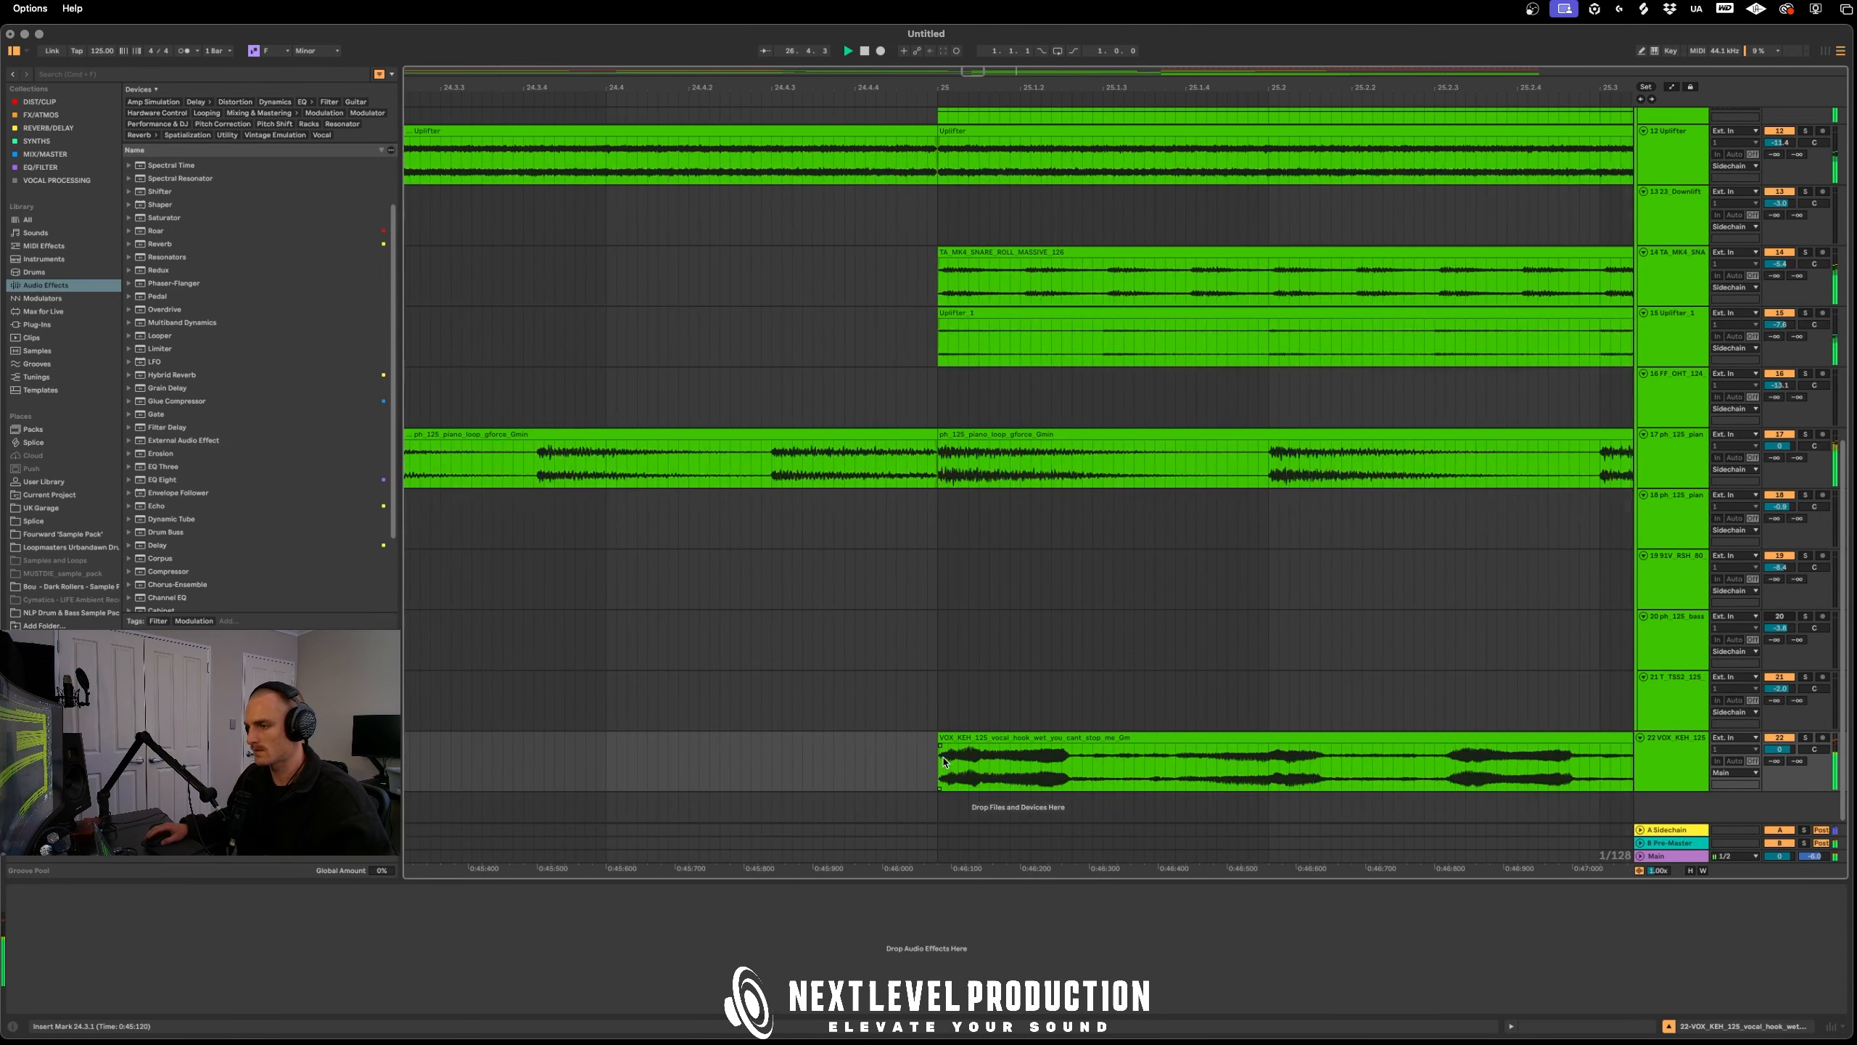
{"action": "key", "text": "minus"}
{"action": "key", "text": "minus"}
{"action": "key", "text": "minus"}
{"action": "key", "text": "plus"}
{"action": "key", "text": "plus"}
{"action": "key", "text": "plus"}
{"action": "key", "text": "plus"}
{"action": "key", "text": "plus"}
{"action": "key", "text": "plus"}
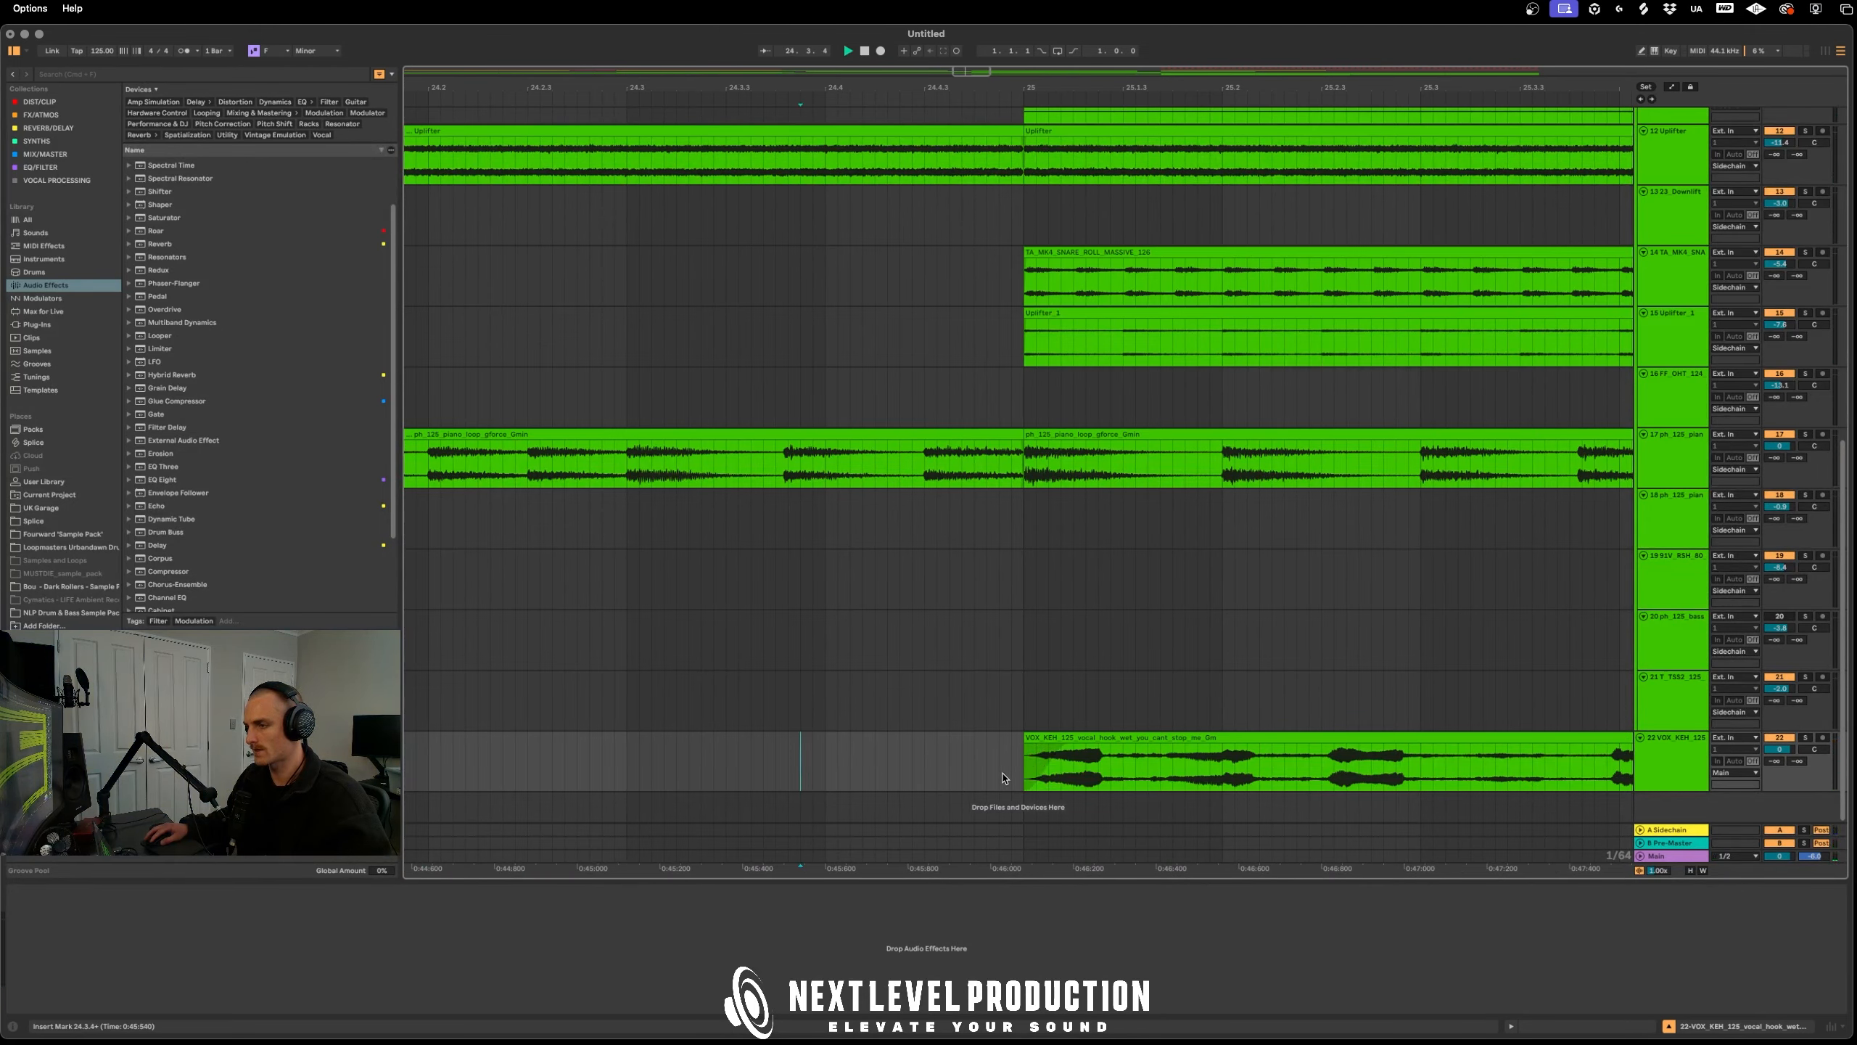
{"action": "key", "text": "super+e"}
{"action": "double_click", "coordinate": [1089, 754]}
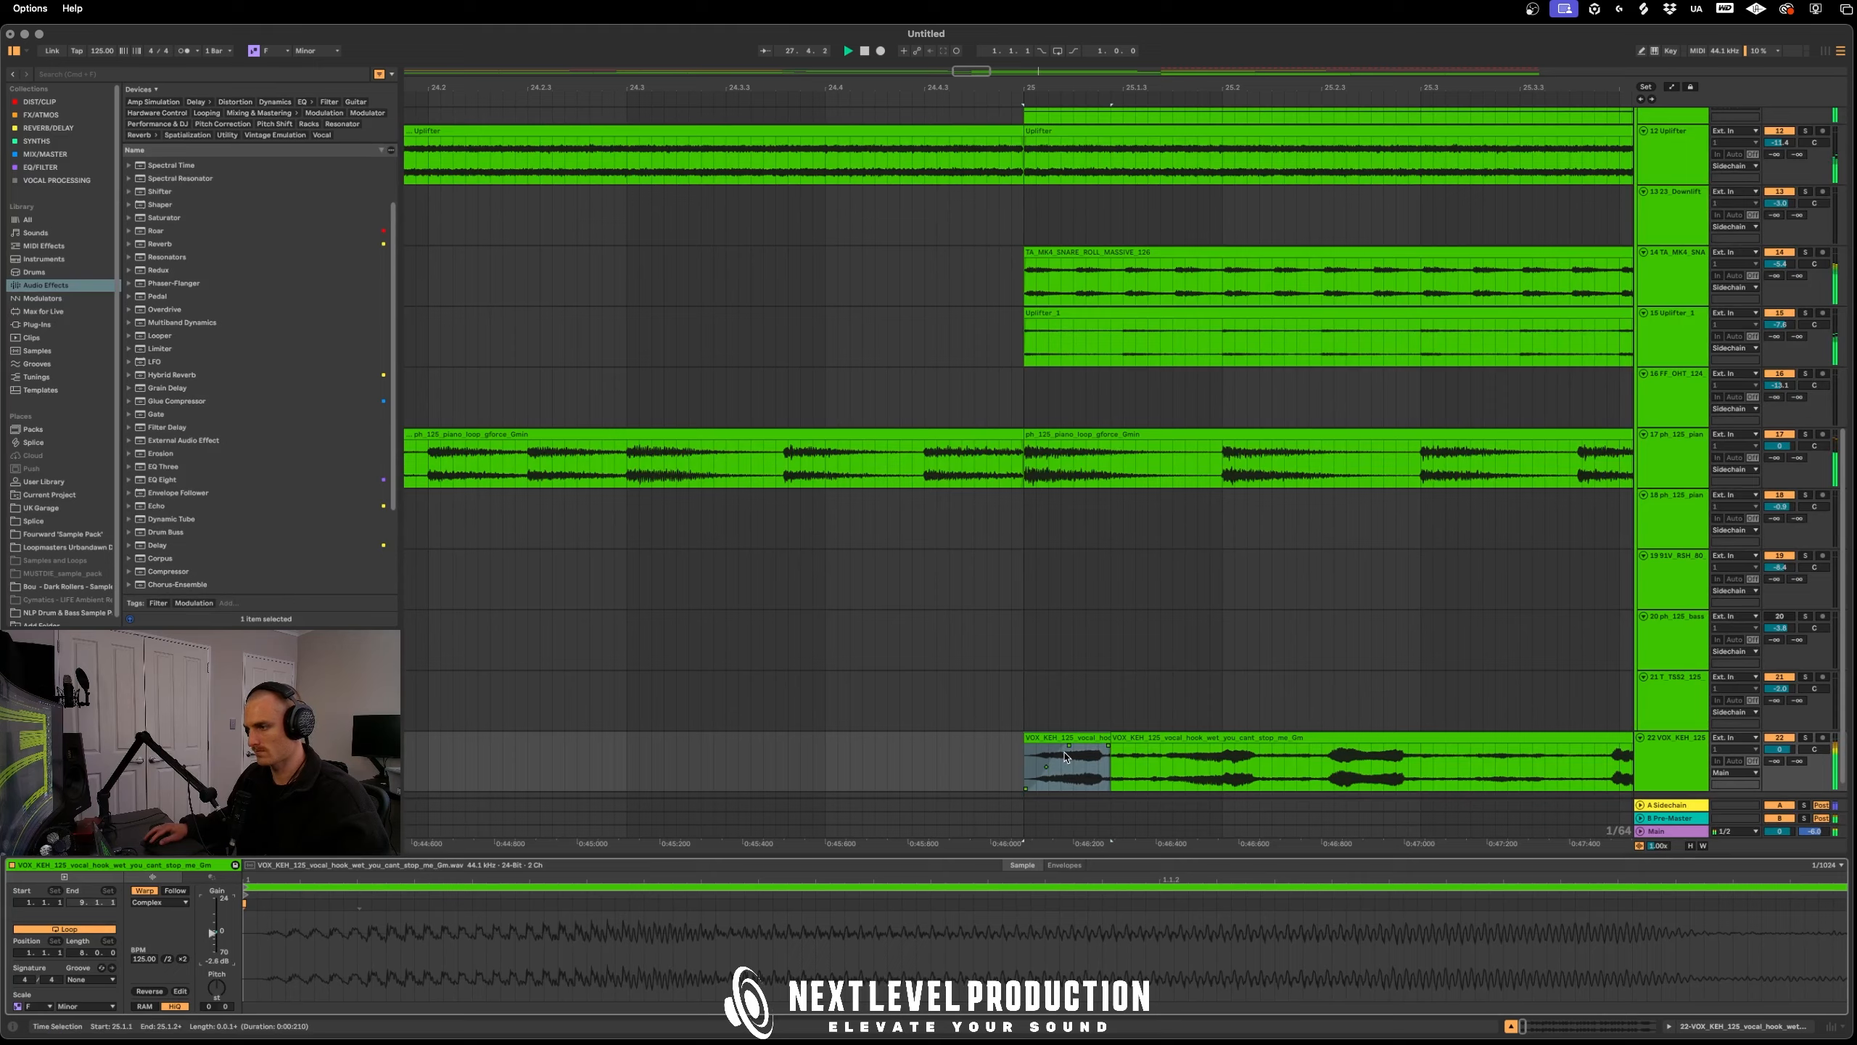
{"action": "left_click_drag", "start_coordinate": [1065, 754], "coordinate": [1054, 749]}
{"action": "left_click", "coordinate": [838, 764]}
{"action": "key", "text": "space"}
{"action": "key", "text": "space"}
{"action": "scroll", "coordinate": [988, 757], "scroll_direction": "down", "scroll_amount": 10}
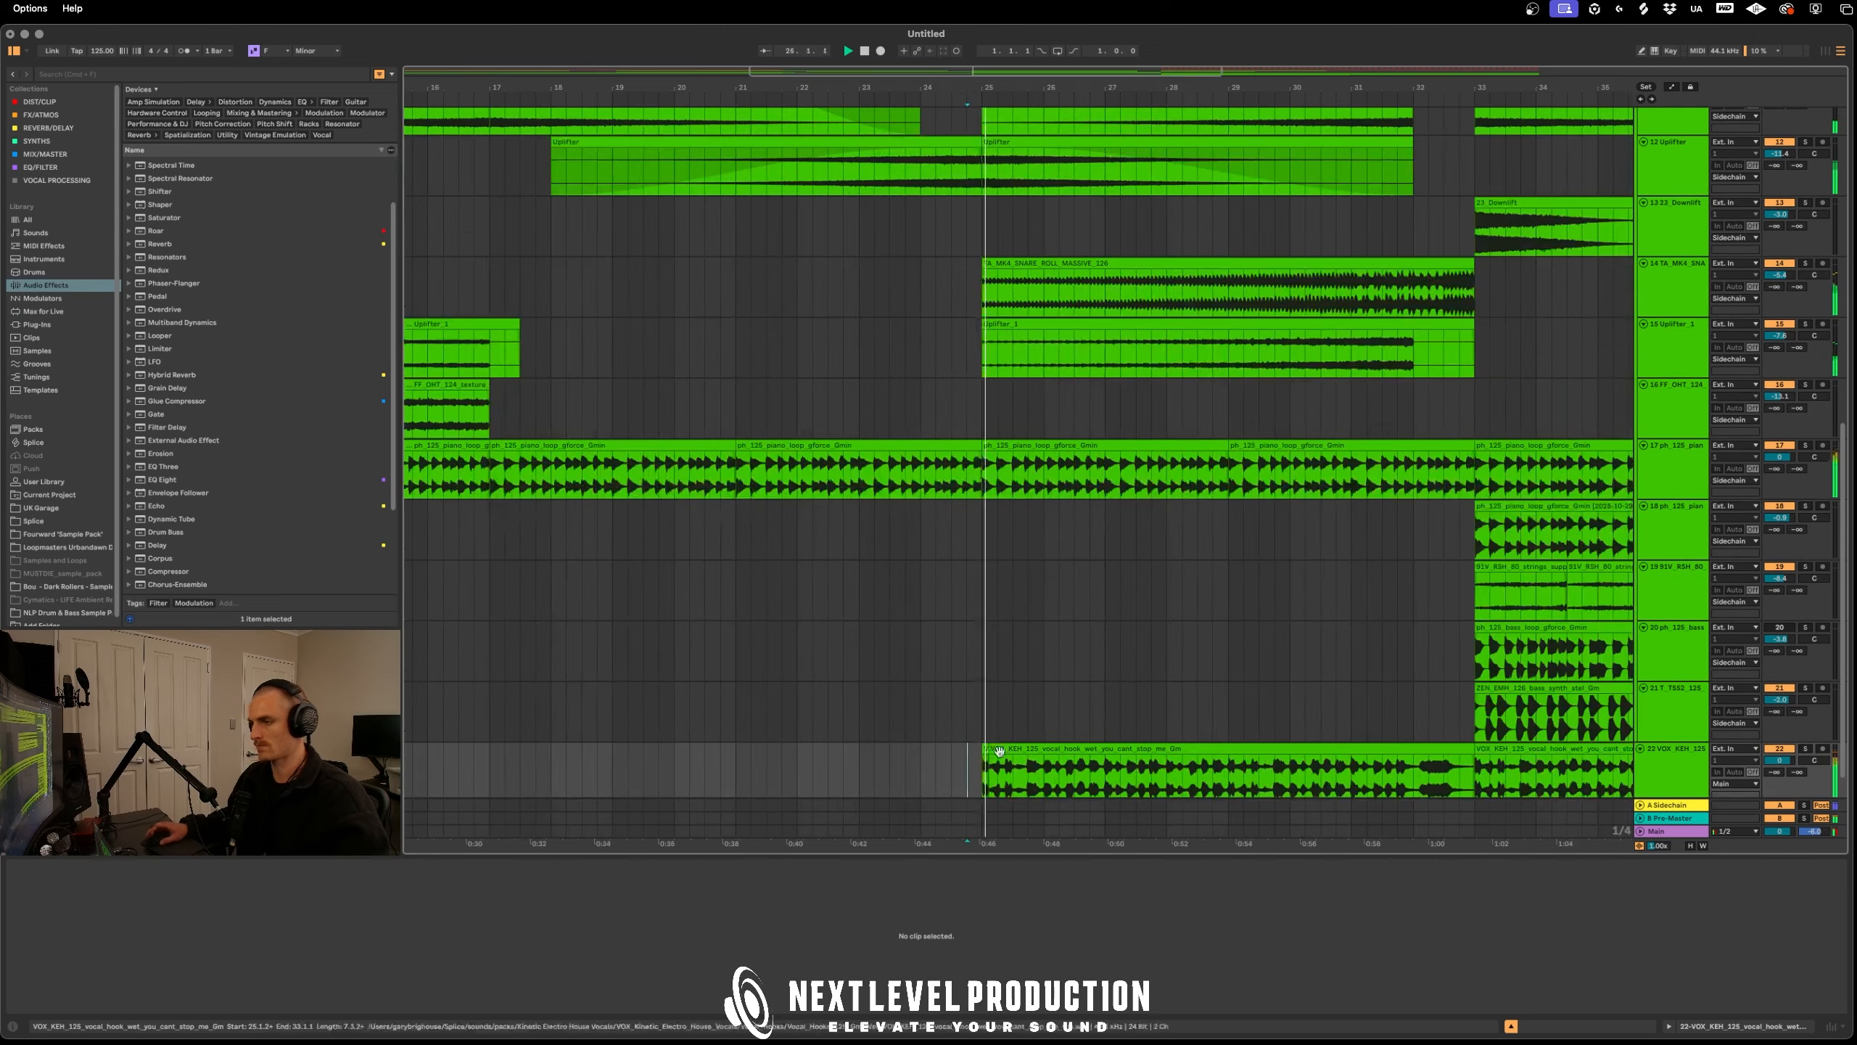
Duplicate the edited vocal hook from bars 25 to 33 over the copy at bar 33
{"action": "left_click_drag", "start_coordinate": [1177, 745], "coordinate": [986, 745]}
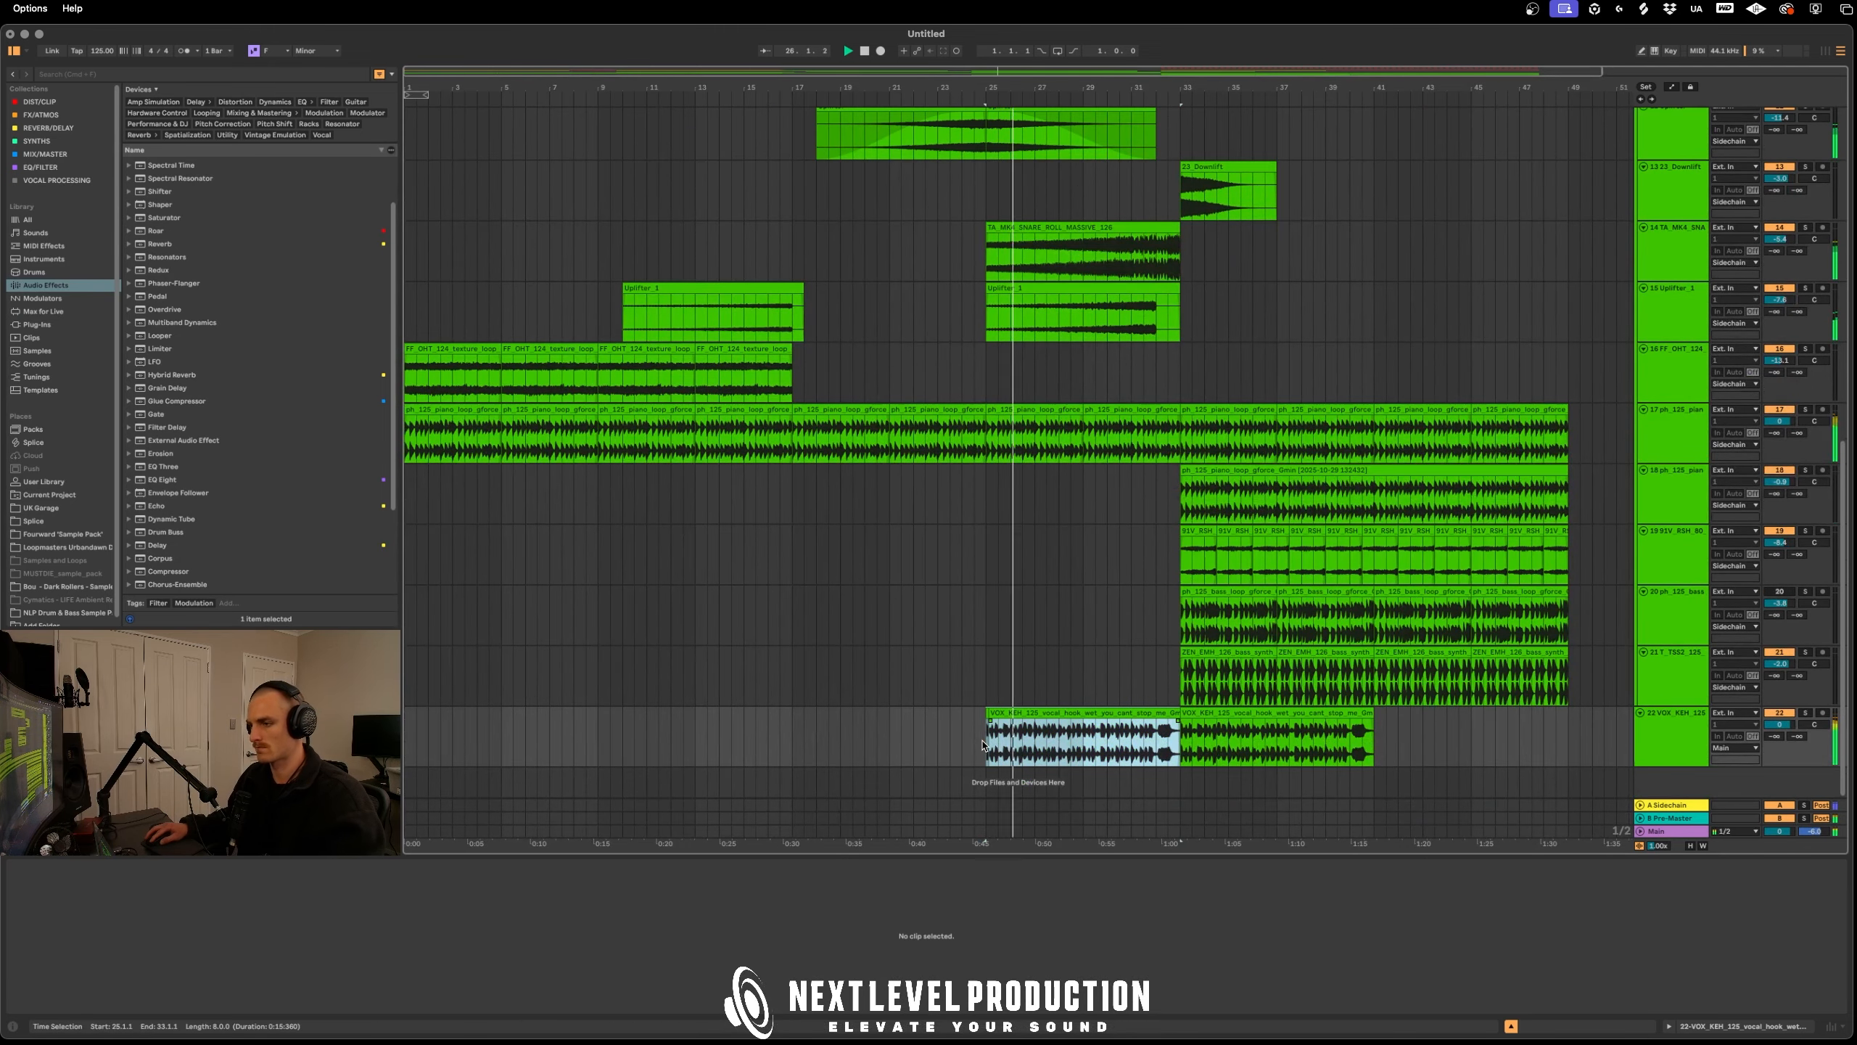
{"action": "key", "text": "super+d"}
{"action": "left_click", "coordinate": [1148, 661]}
{"action": "scroll", "coordinate": [1060, 666], "scroll_direction": "right", "scroll_amount": 5}
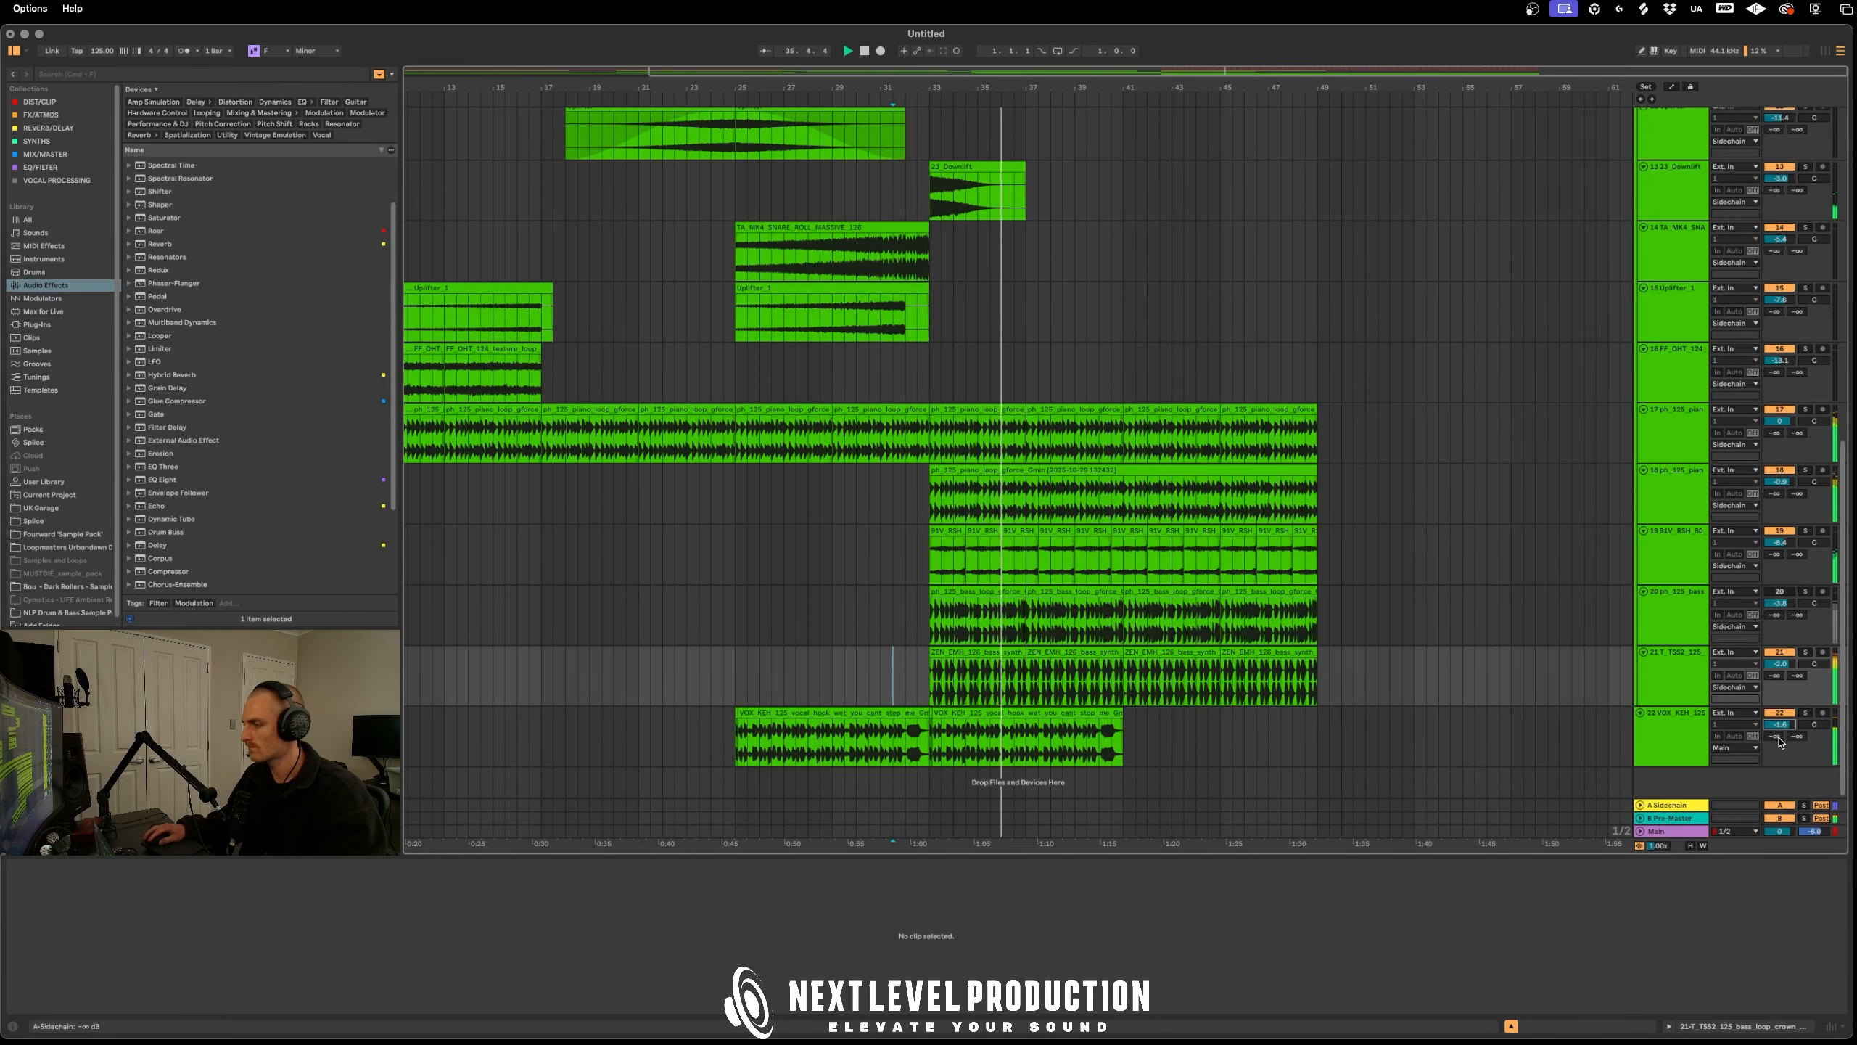
Copy the Pro-L 2 limiter from the Pre-Master return to the Main track and place it directly after the Mid-Side rack
{"action": "key", "text": "Tab"}
{"action": "key", "text": "Tab"}
{"action": "double_click", "coordinate": [1686, 816]}
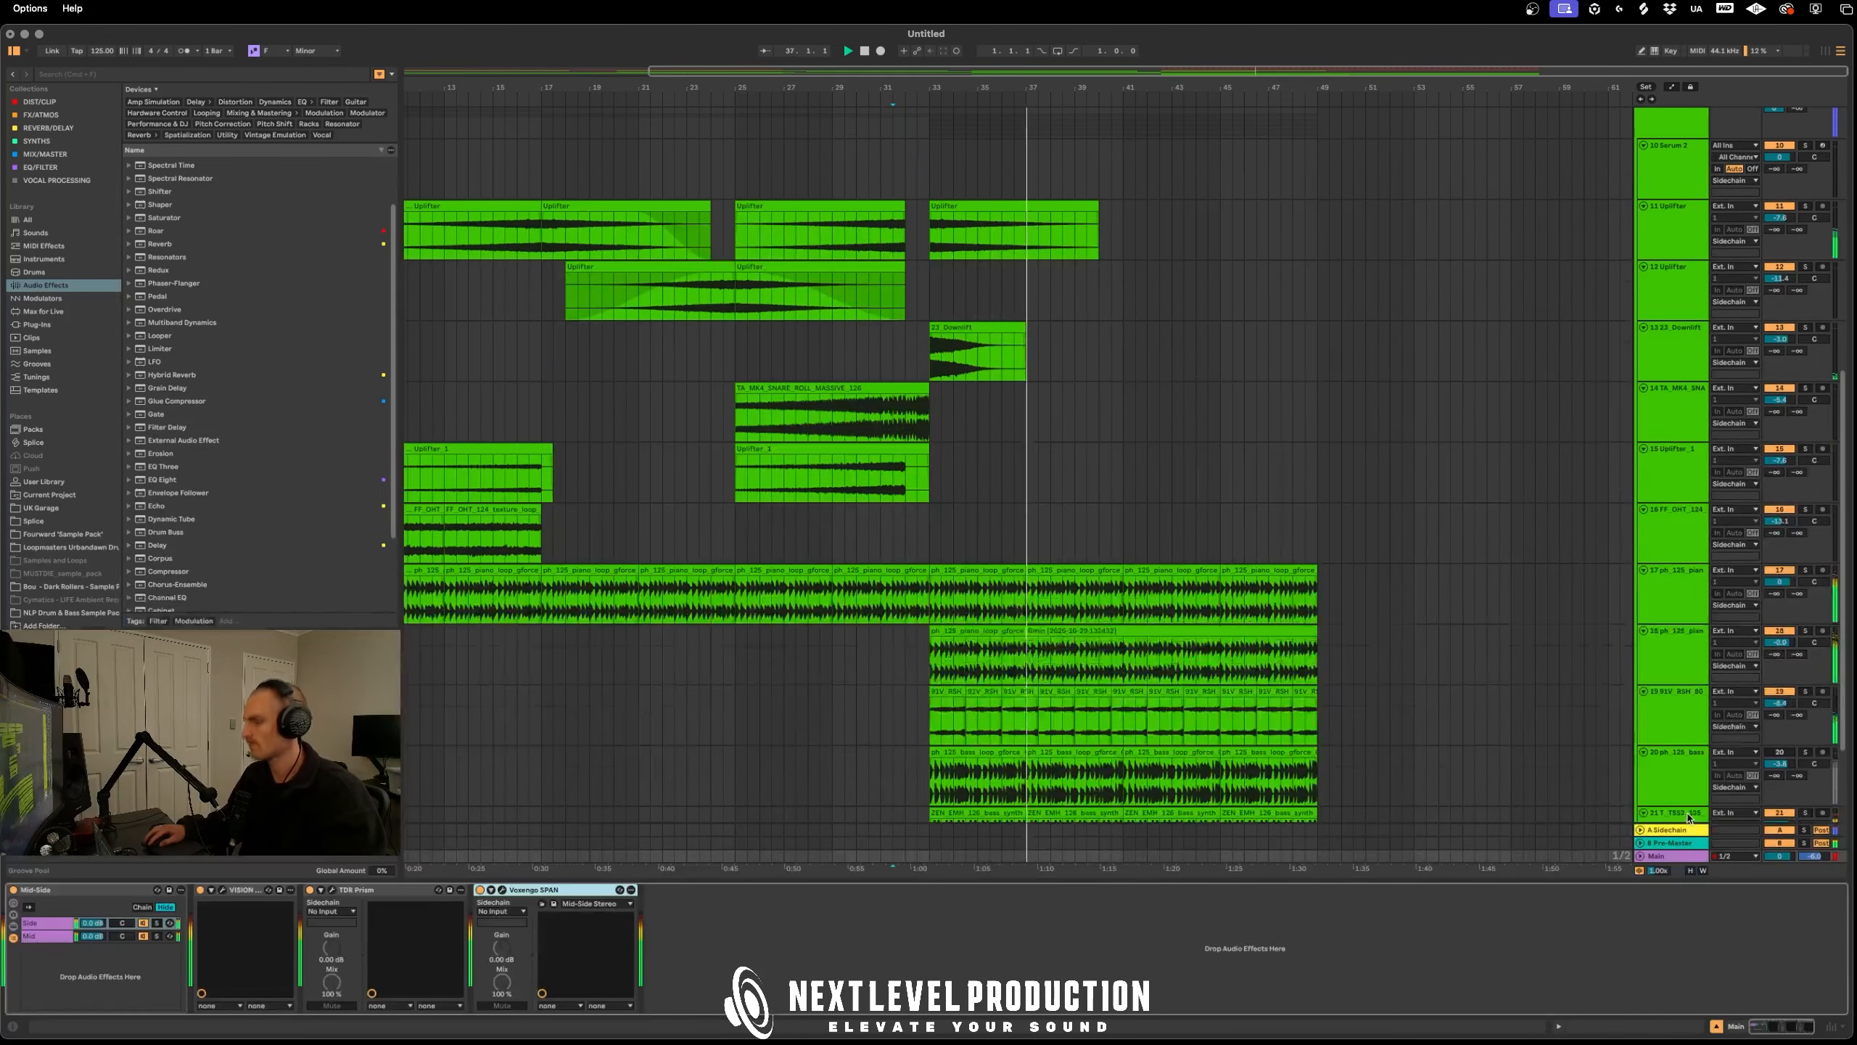
{"action": "left_click", "coordinate": [1682, 843]}
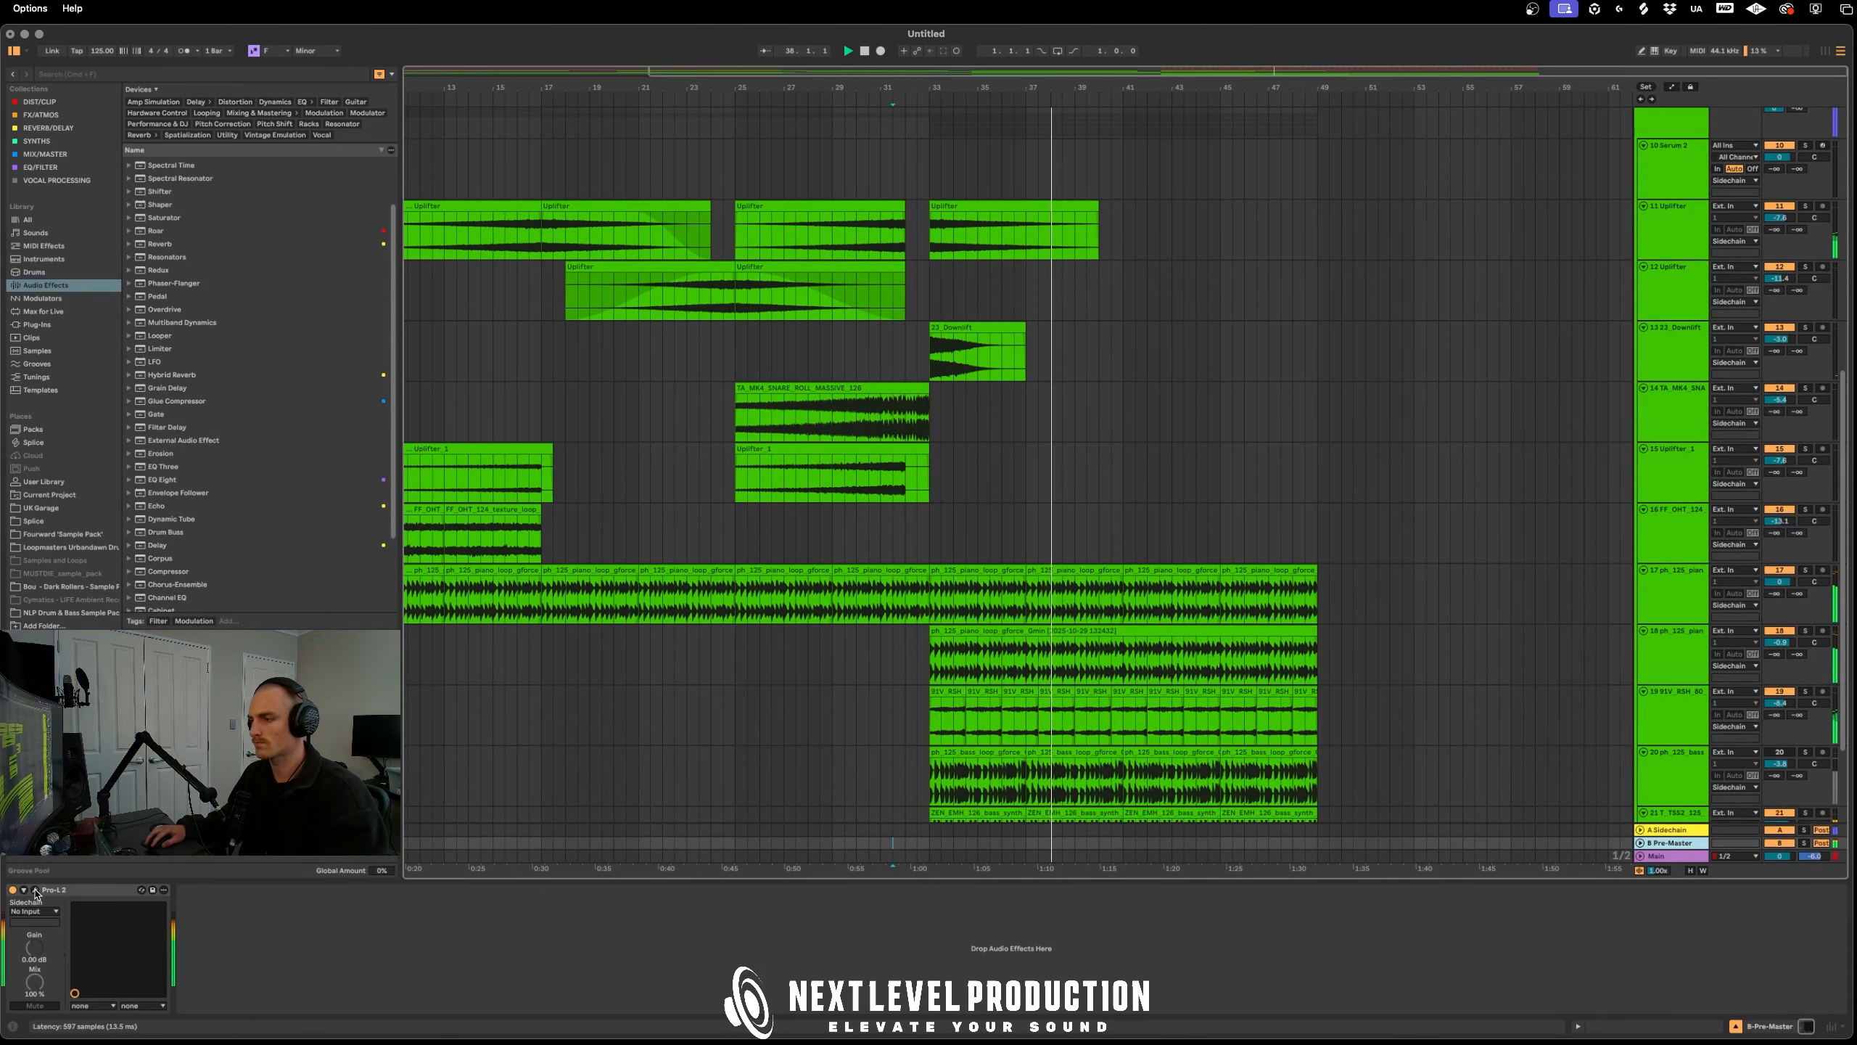
{"action": "left_click", "coordinate": [93, 890]}
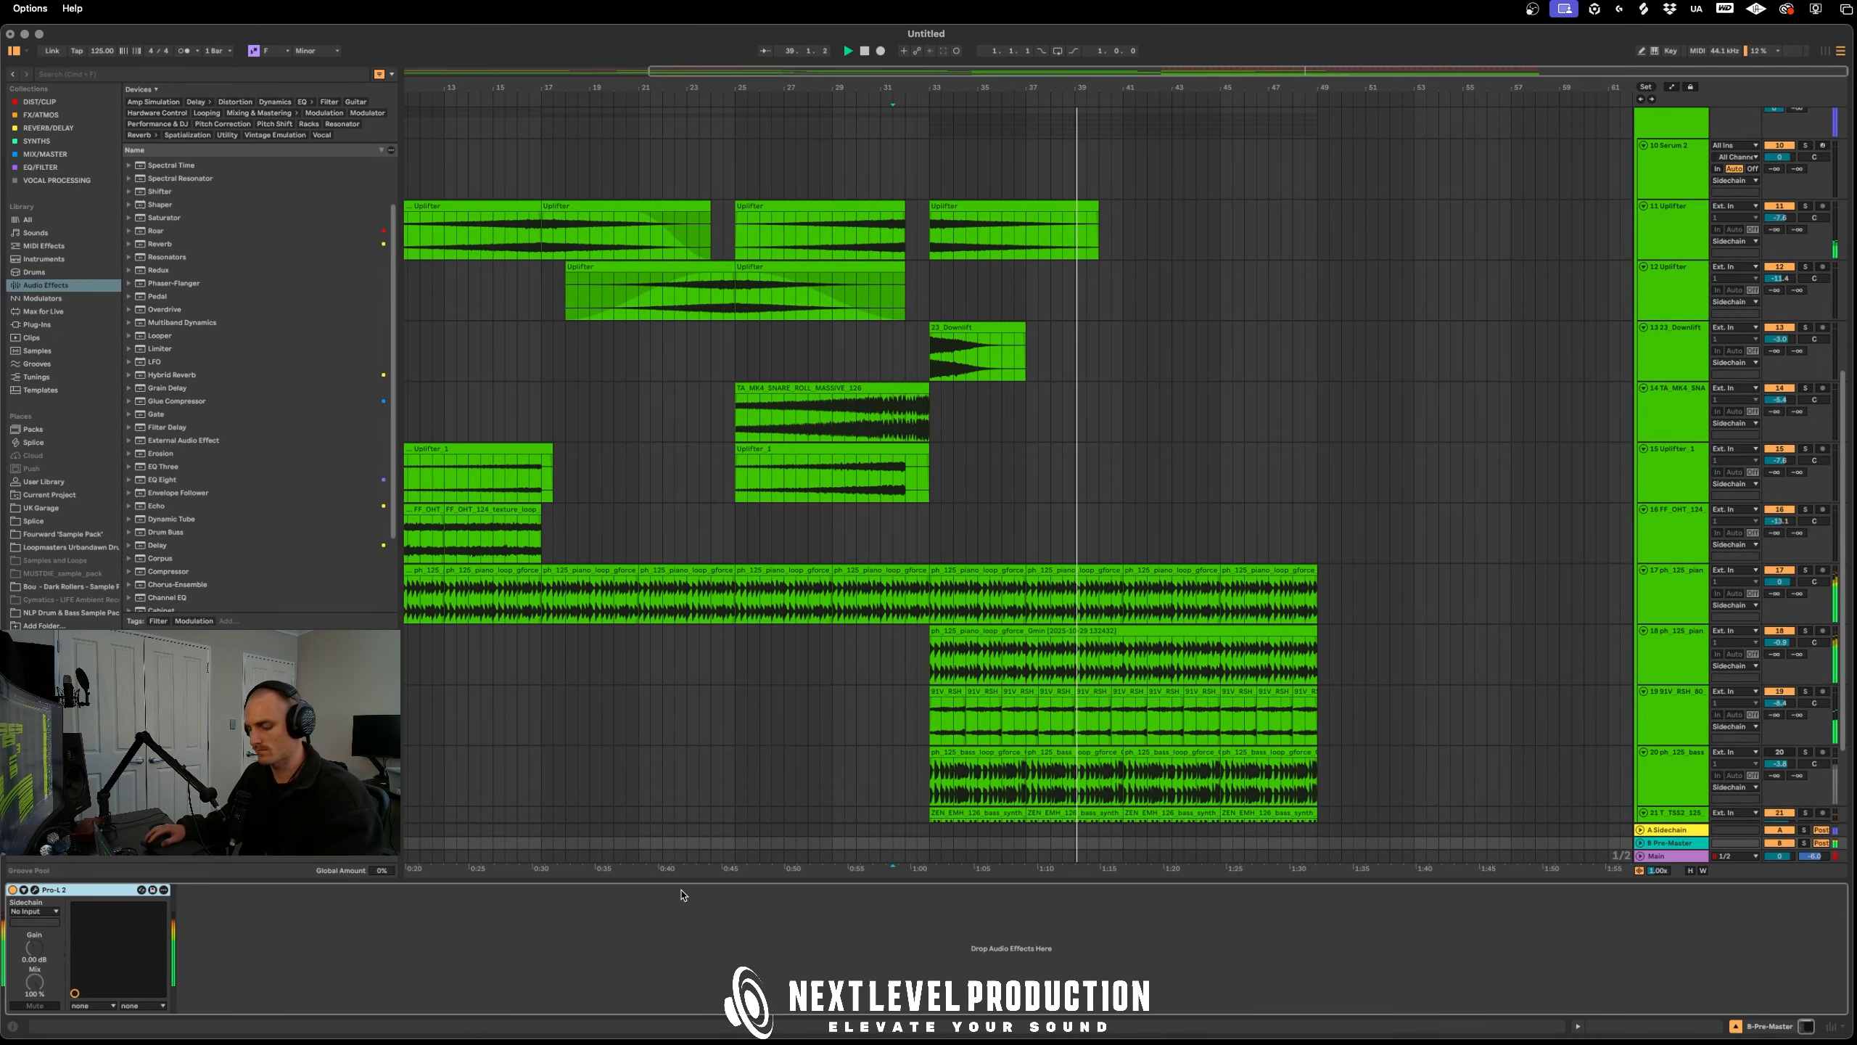
{"action": "left_click", "coordinate": [1659, 860]}
{"action": "left_click", "coordinate": [699, 890]}
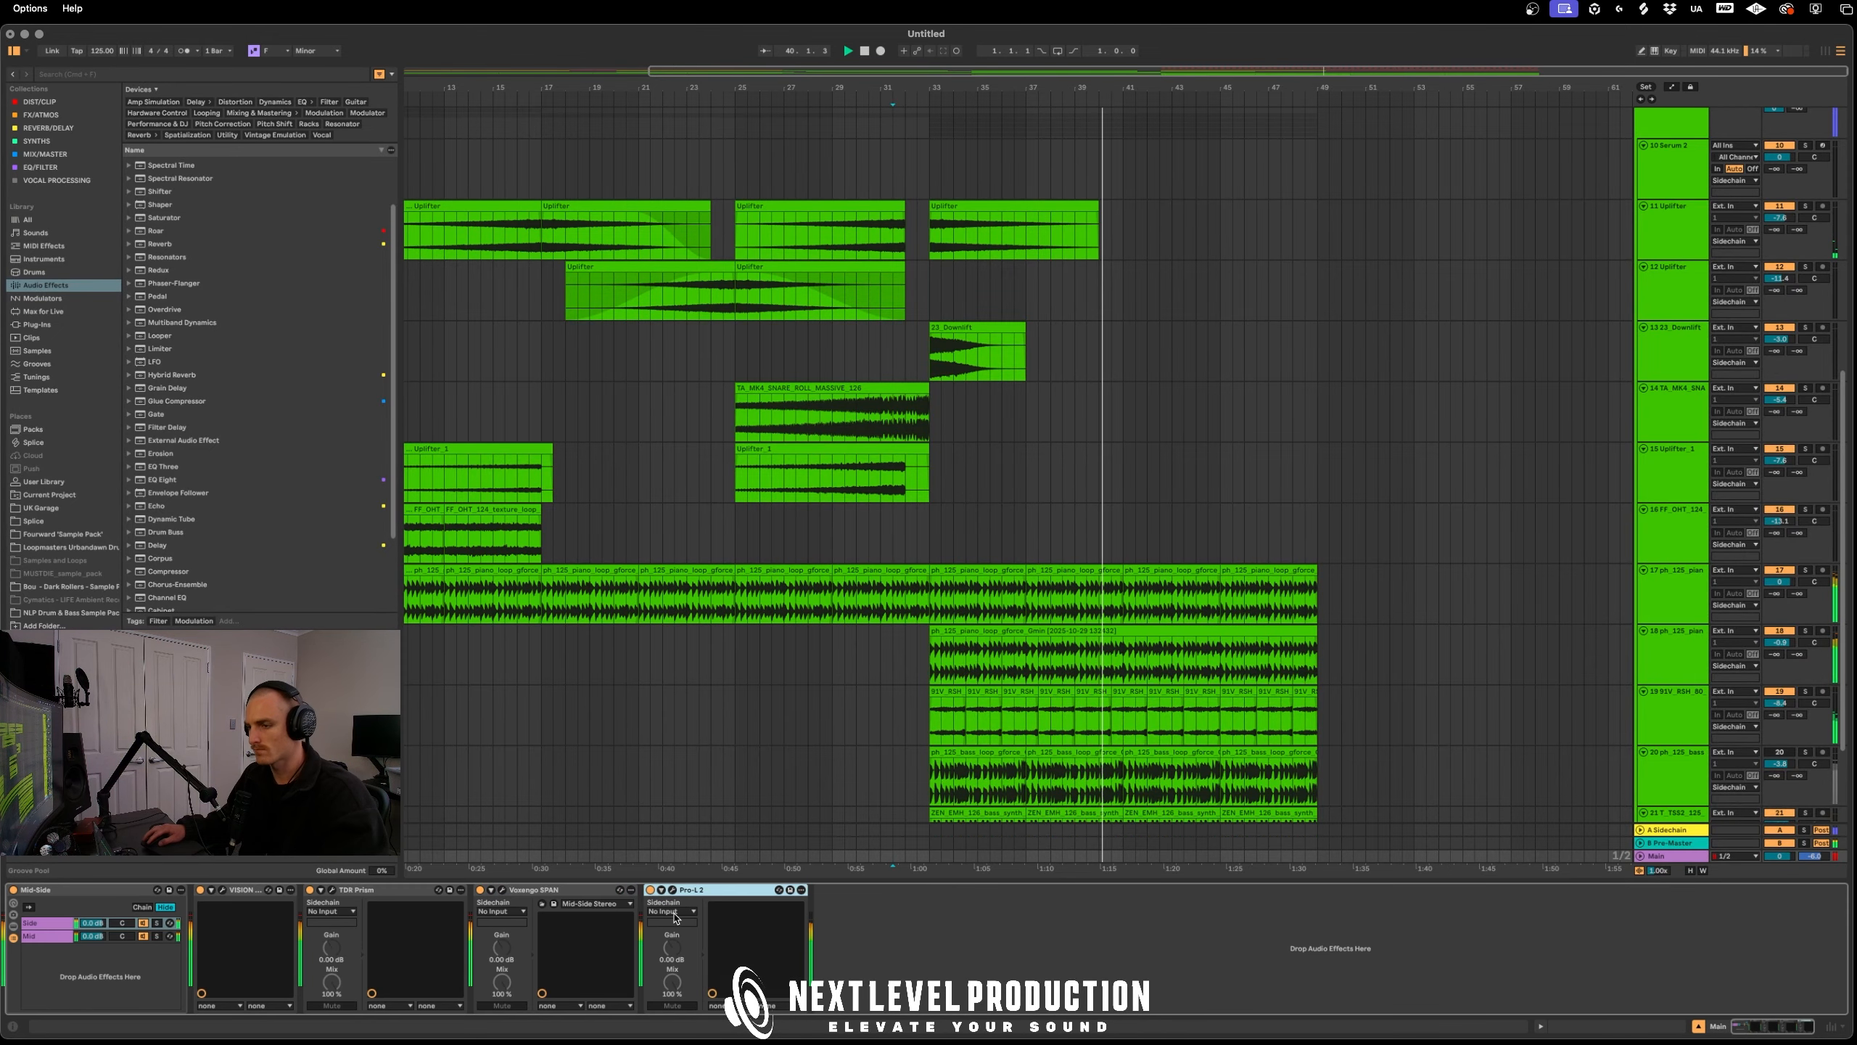
{"action": "left_click_drag", "start_coordinate": [703, 894], "coordinate": [219, 892]}
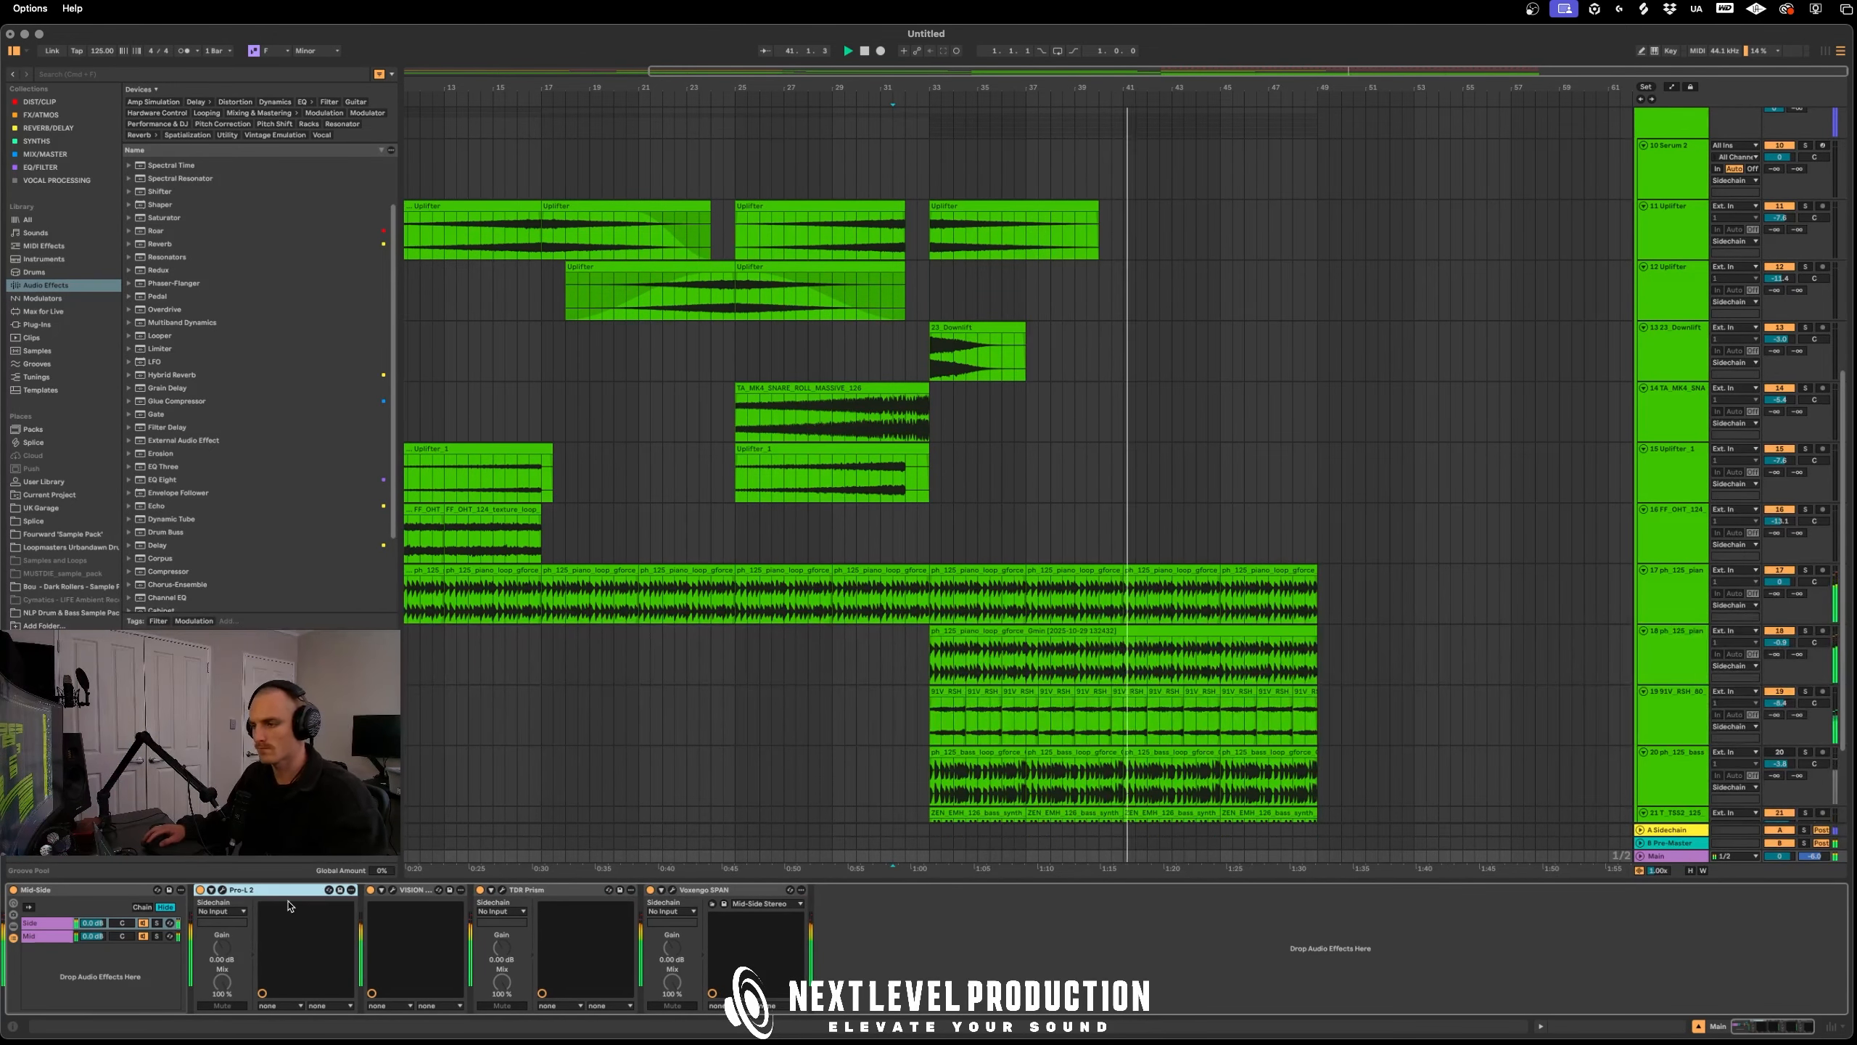
Repeat the vocal hook's last bar eight times from bar 41 to bar 49 and lower the vocal track's volume
{"action": "scroll", "coordinate": [1756, 706], "scroll_direction": "down", "scroll_amount": 2}
{"action": "left_click_drag", "start_coordinate": [1100, 777], "coordinate": [1123, 790]}
{"action": "key", "text": "super+d"}
{"action": "key", "text": "super+d"}
{"action": "key", "text": "super+d"}
{"action": "key", "text": "super+d"}
{"action": "key", "text": "super+d"}
{"action": "key", "text": "super+d"}
{"action": "key", "text": "super+d"}
{"action": "key", "text": "super+d"}
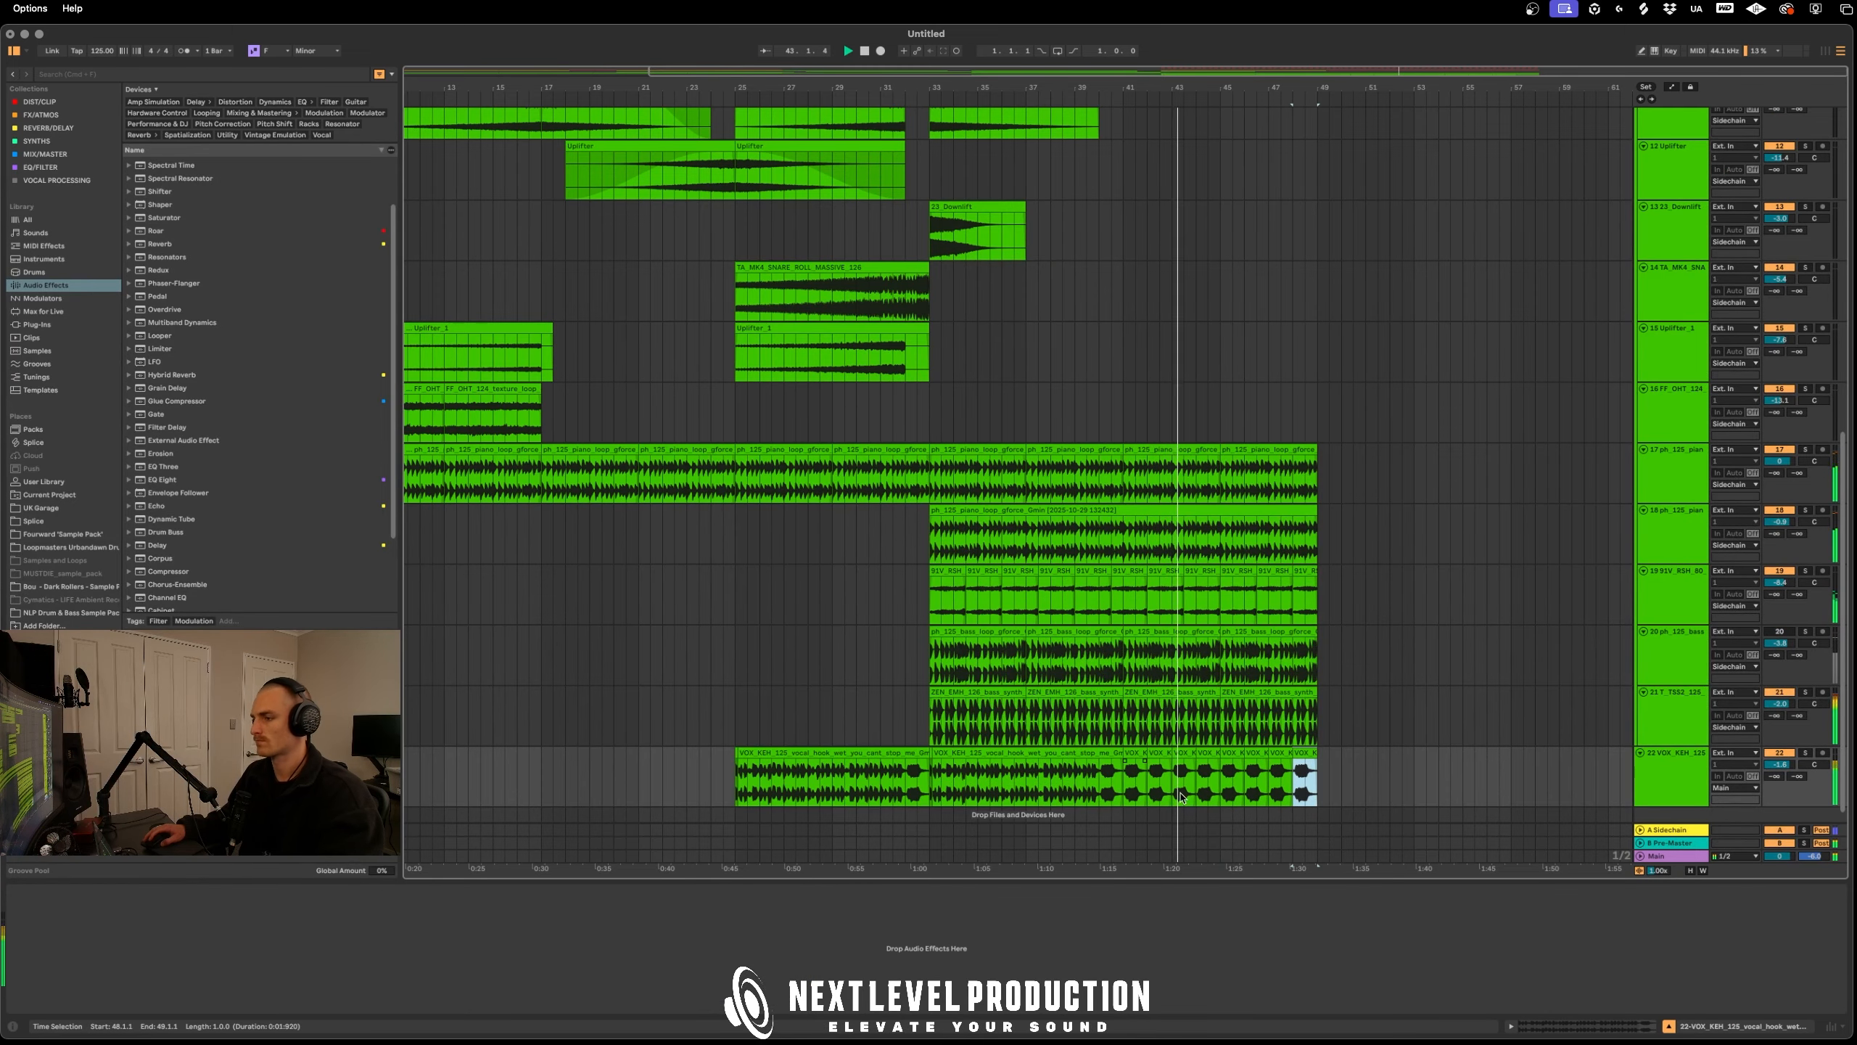
{"action": "left_click_drag", "start_coordinate": [1781, 765], "coordinate": [1789, 771]}
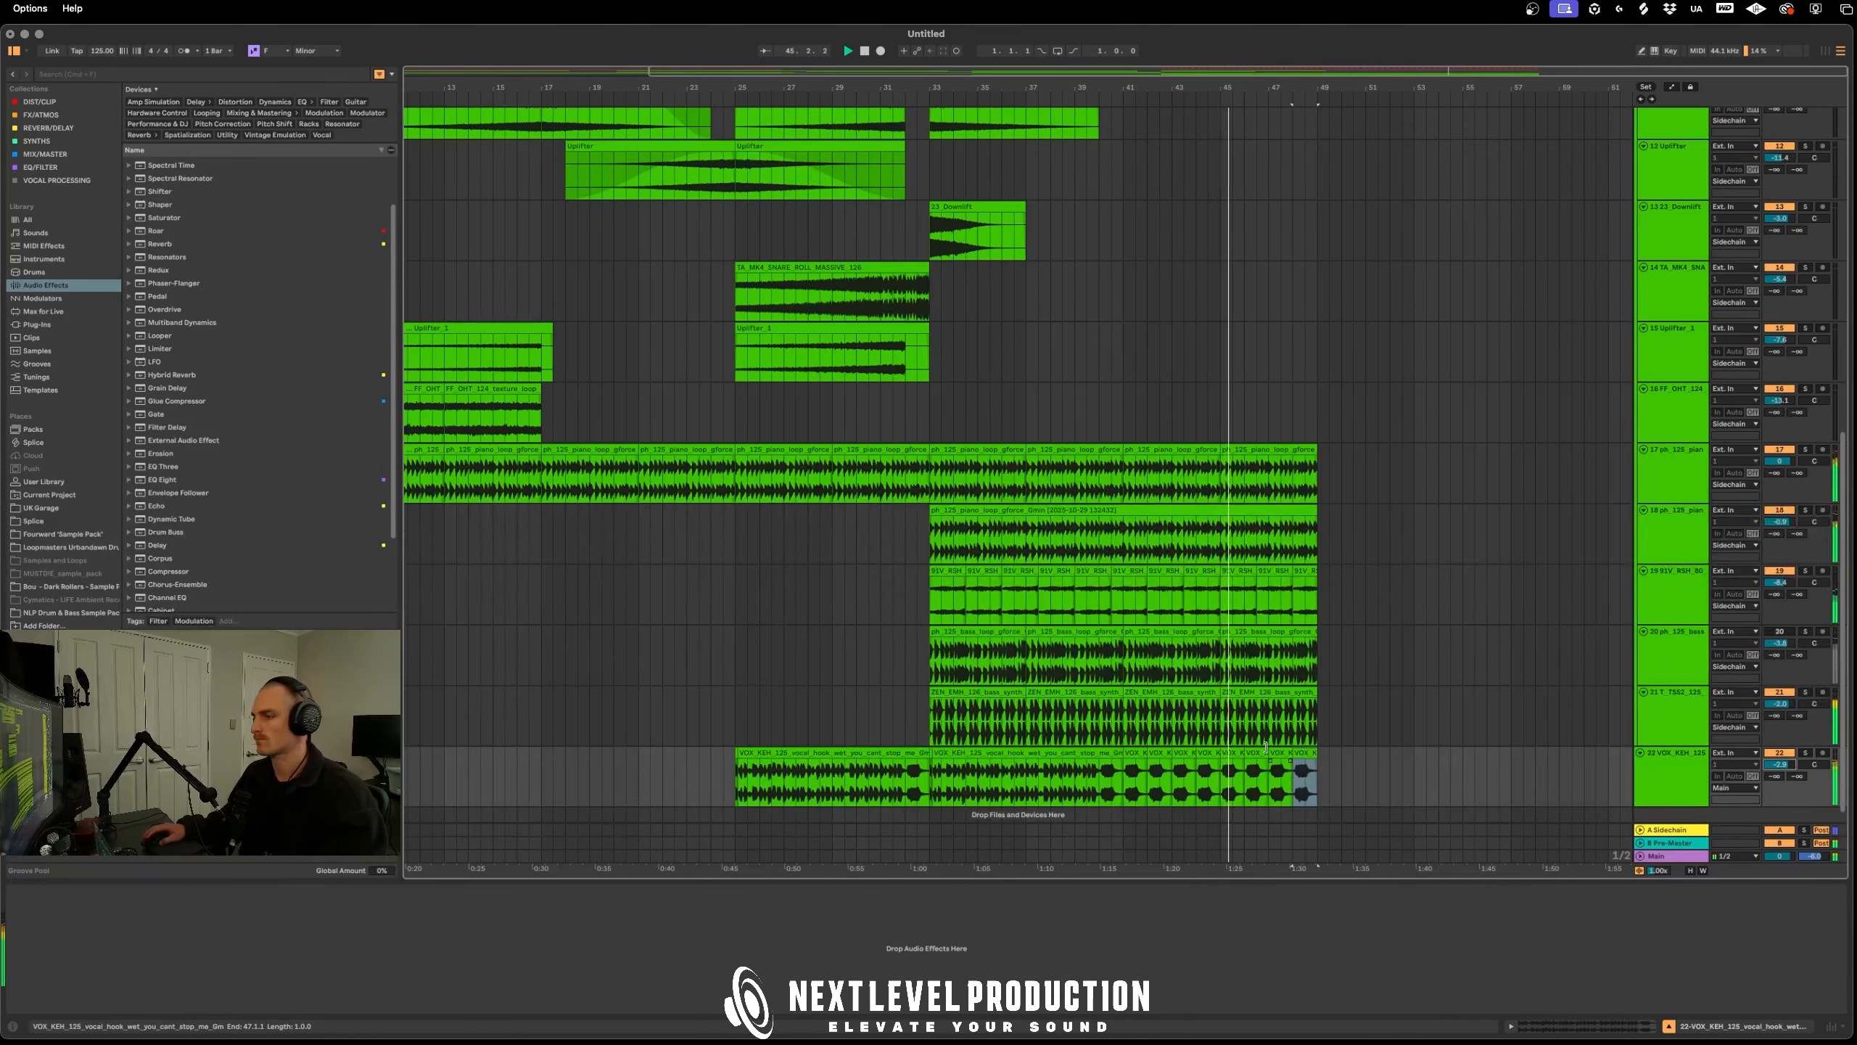
Fold the Sidechain and Drums track groups
{"action": "scroll", "coordinate": [1372, 638], "scroll_direction": "up", "scroll_amount": 2}
{"action": "scroll", "coordinate": [1616, 439], "scroll_direction": "up", "scroll_amount": 5}
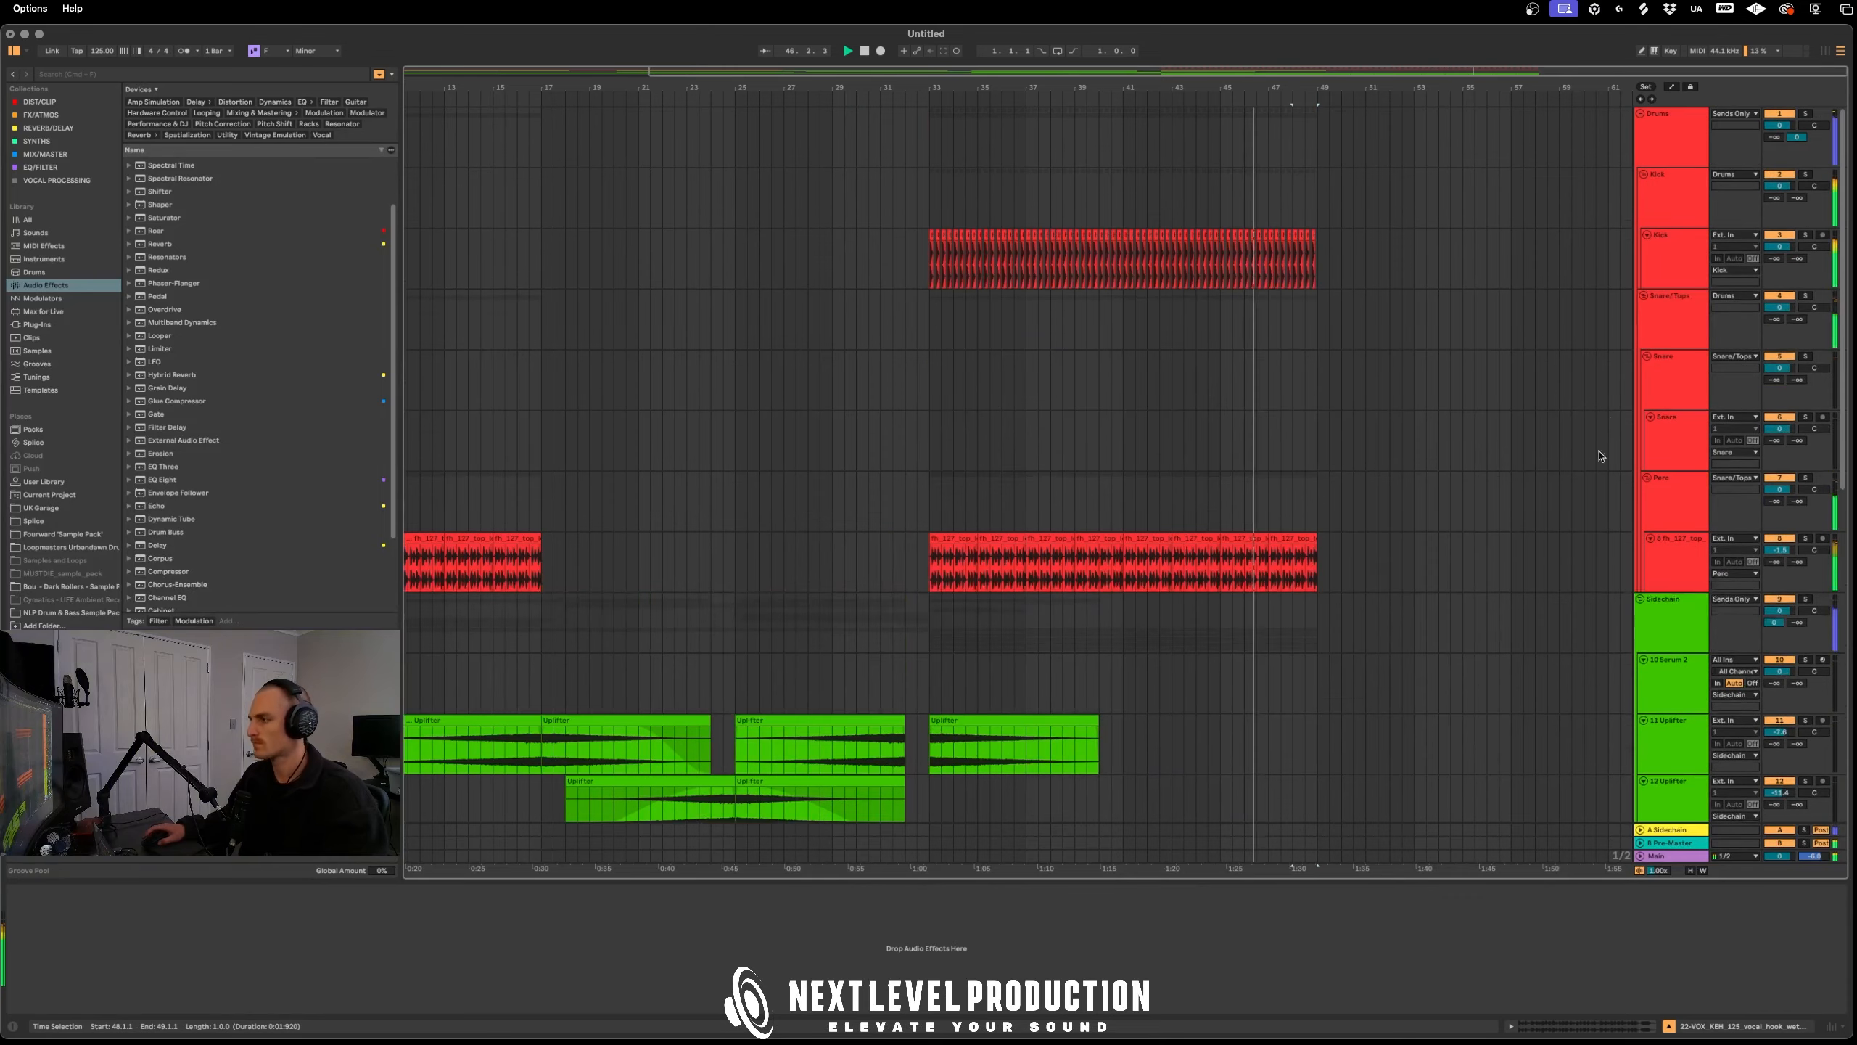
{"action": "left_click", "coordinate": [1640, 399]}
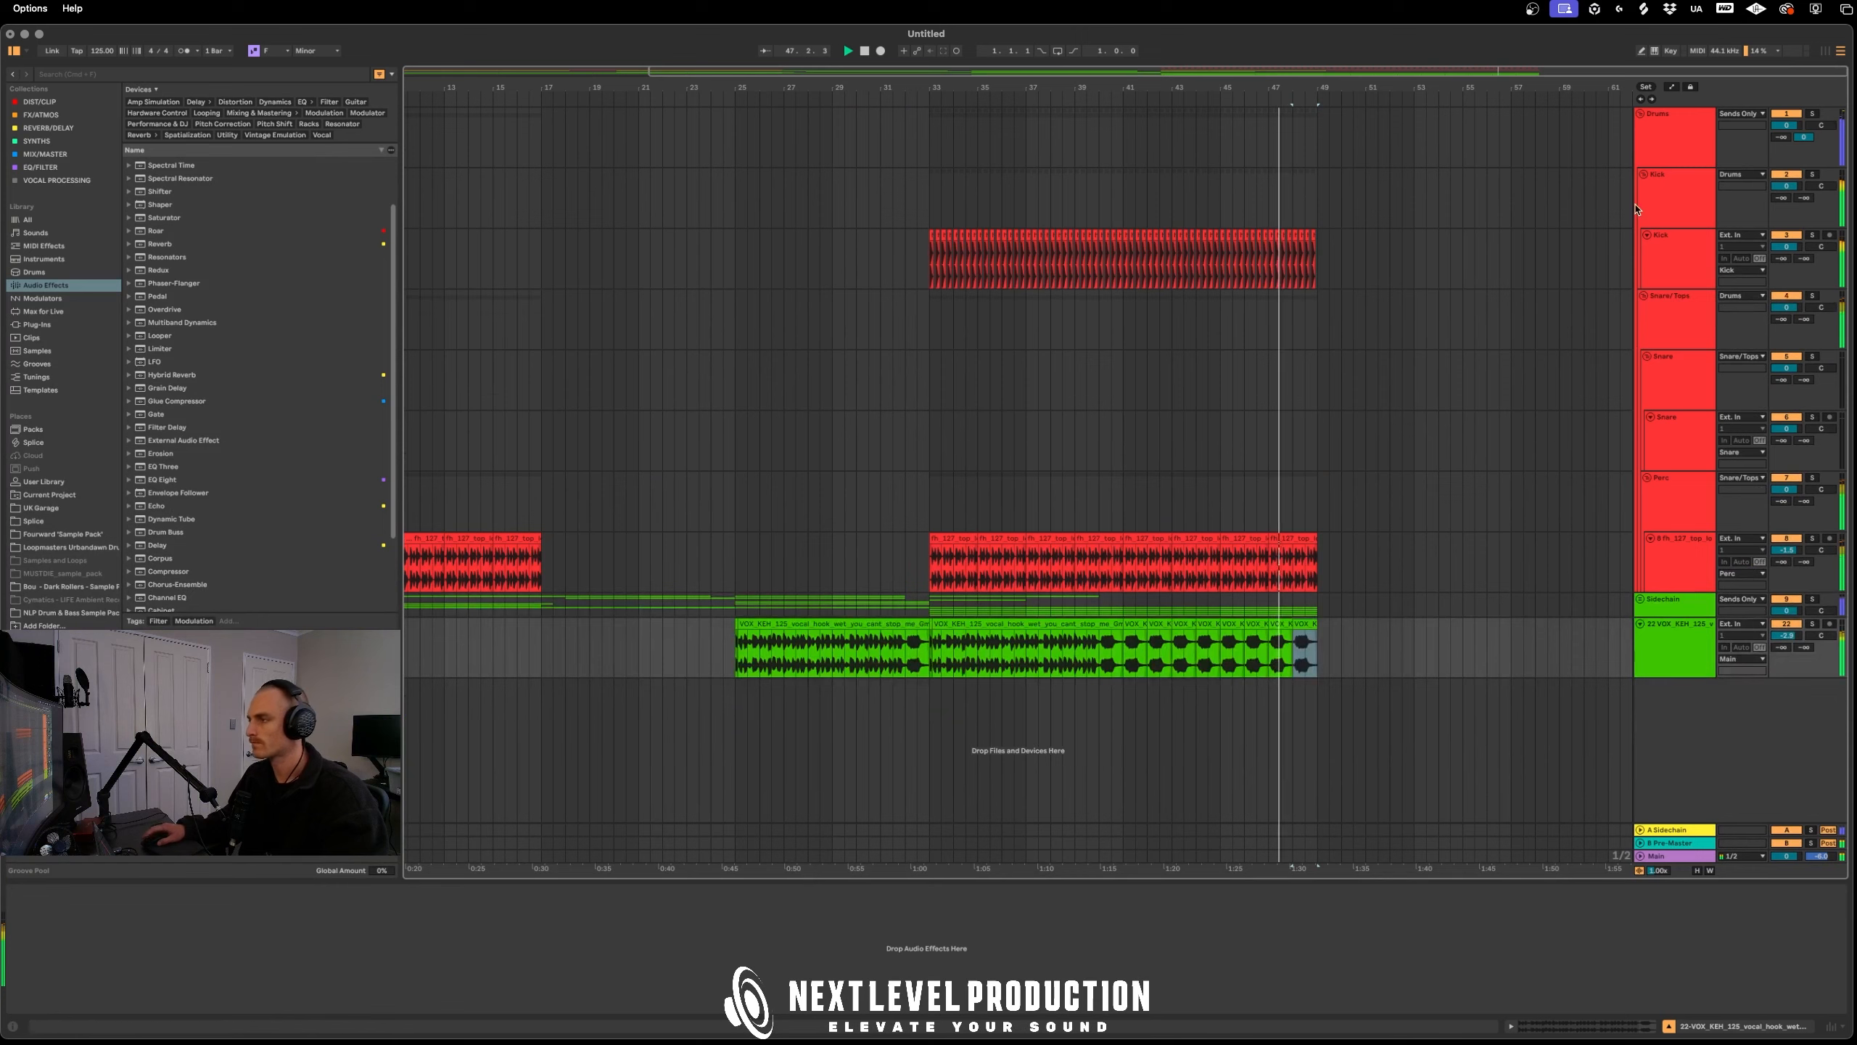
{"action": "left_click", "coordinate": [1640, 115]}
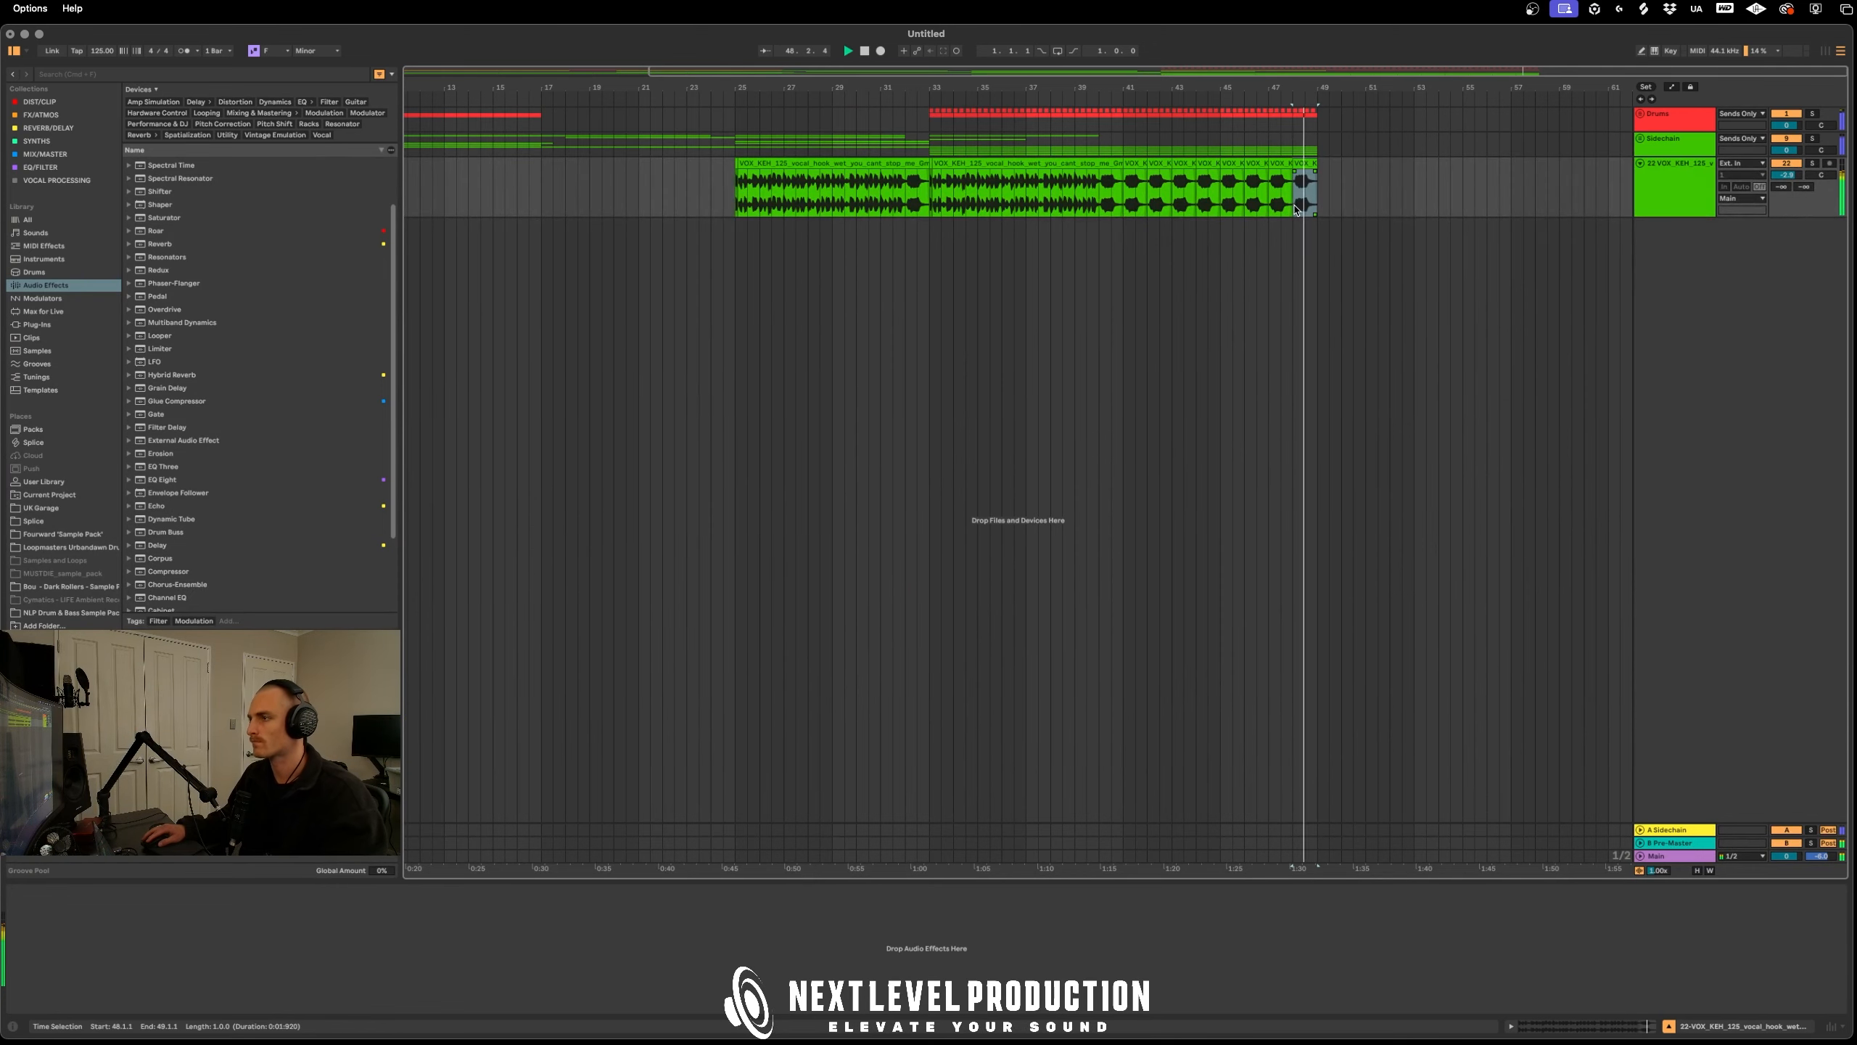
Duplicate the vocal hook section from bars 33 to 49 so that it continues to bar 65
{"action": "left_click_drag", "start_coordinate": [1316, 201], "coordinate": [973, 195]}
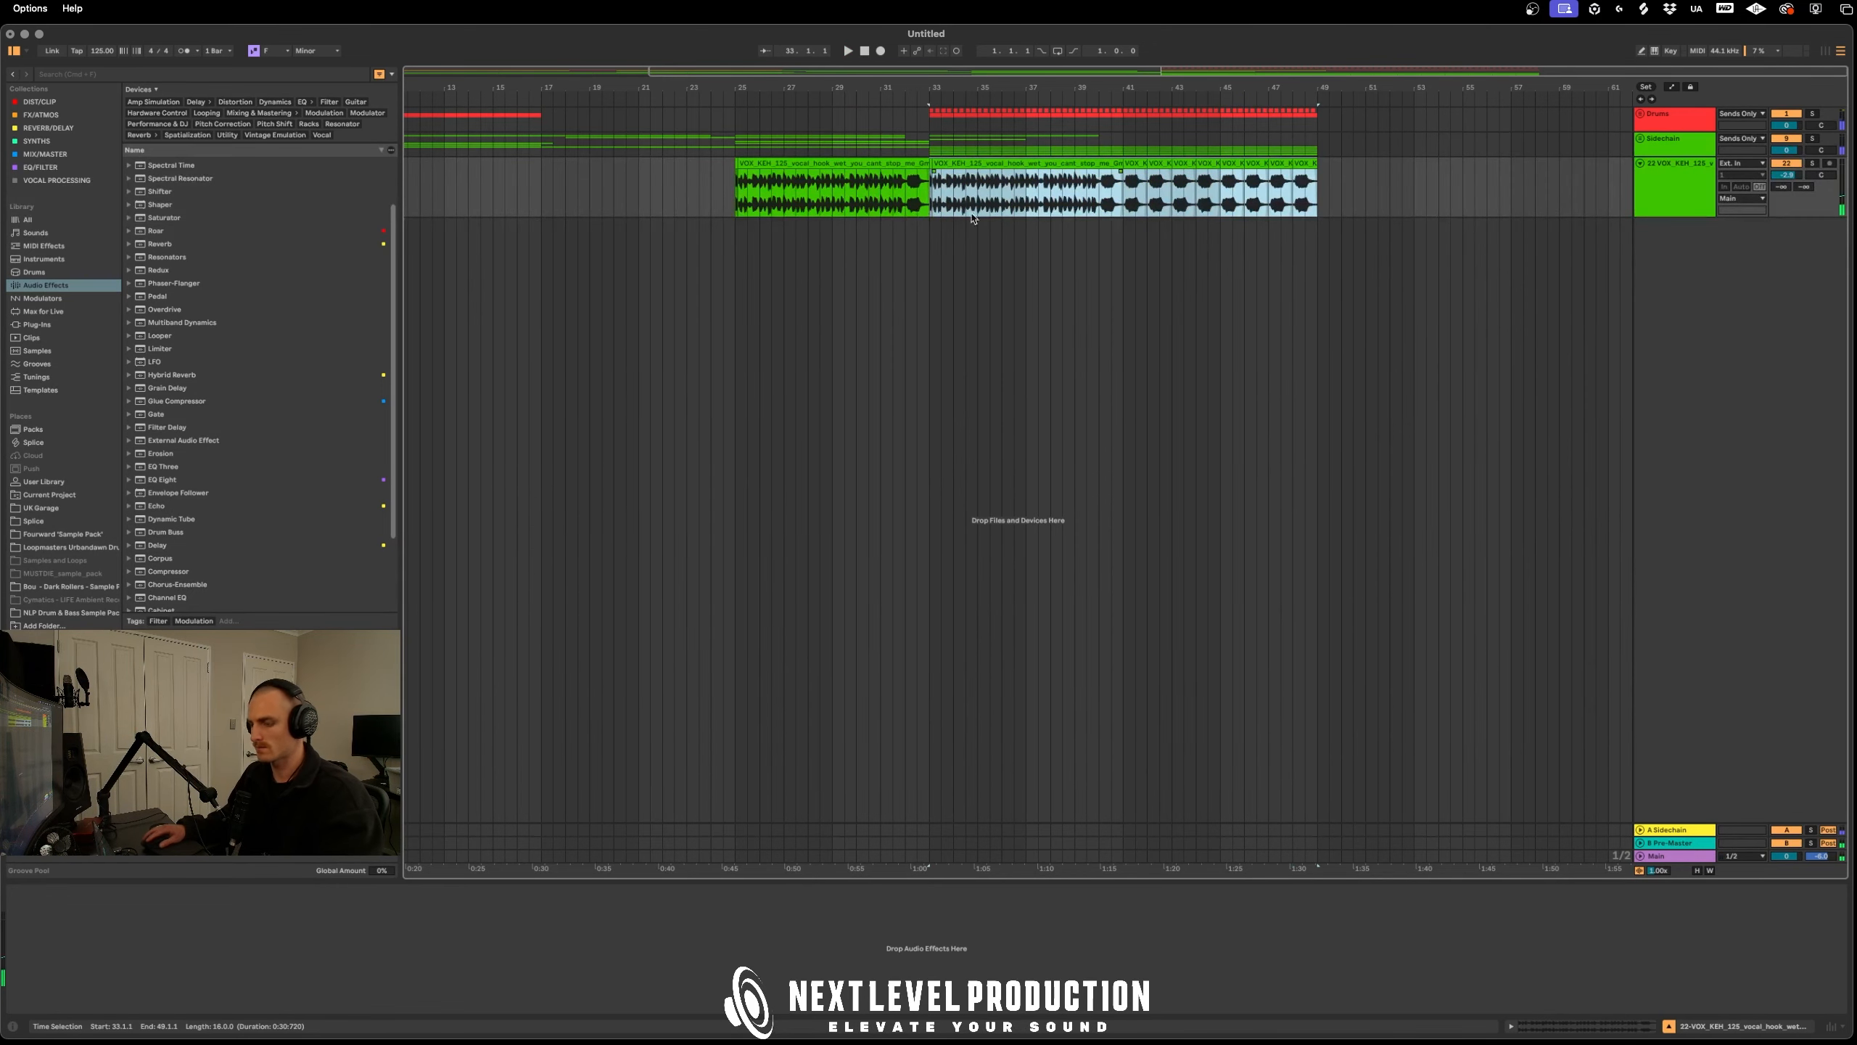
{"action": "key", "text": "super+d"}
{"action": "key", "text": "minus"}
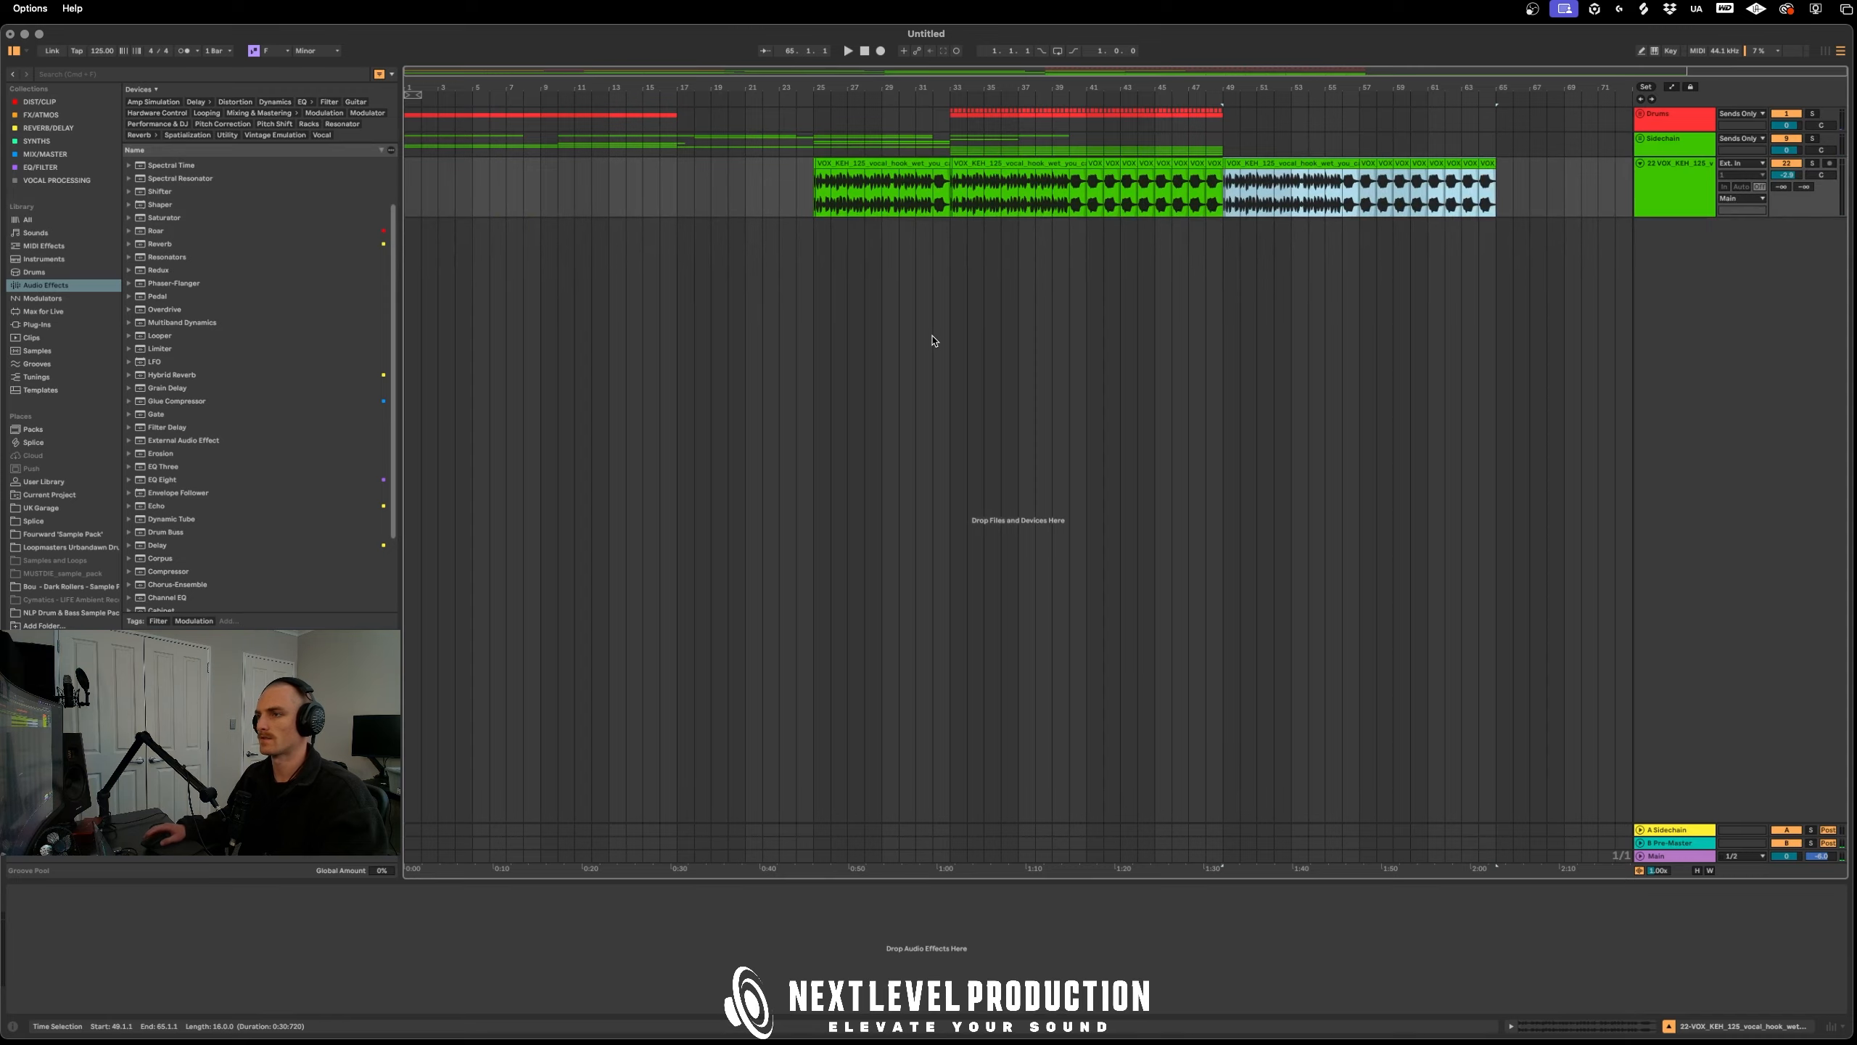
Unfold the Sidechain group and duplicate the piano loop's bars 17 to 33 twice to extend it to bar 65
{"action": "left_click", "coordinate": [1642, 140]}
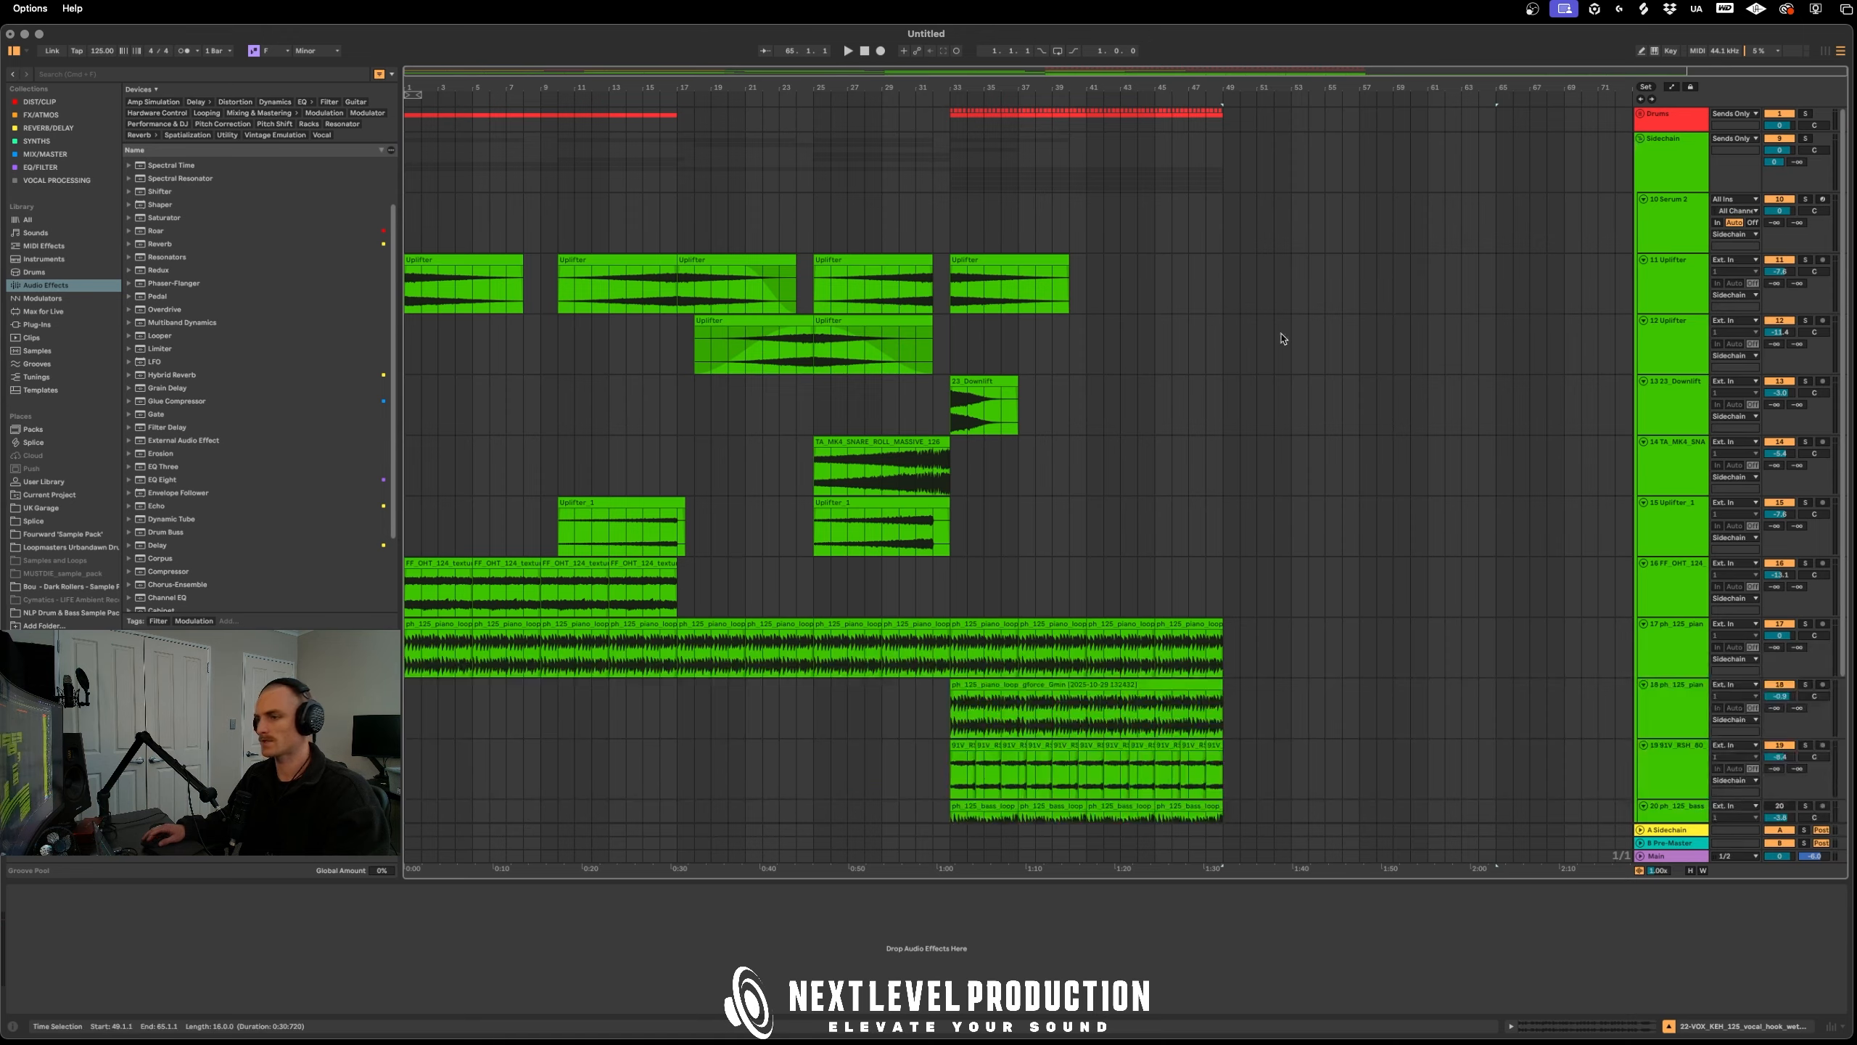
{"action": "scroll", "coordinate": [912, 506], "scroll_direction": "down", "scroll_amount": 3}
{"action": "left_click_drag", "start_coordinate": [953, 468], "coordinate": [721, 444]}
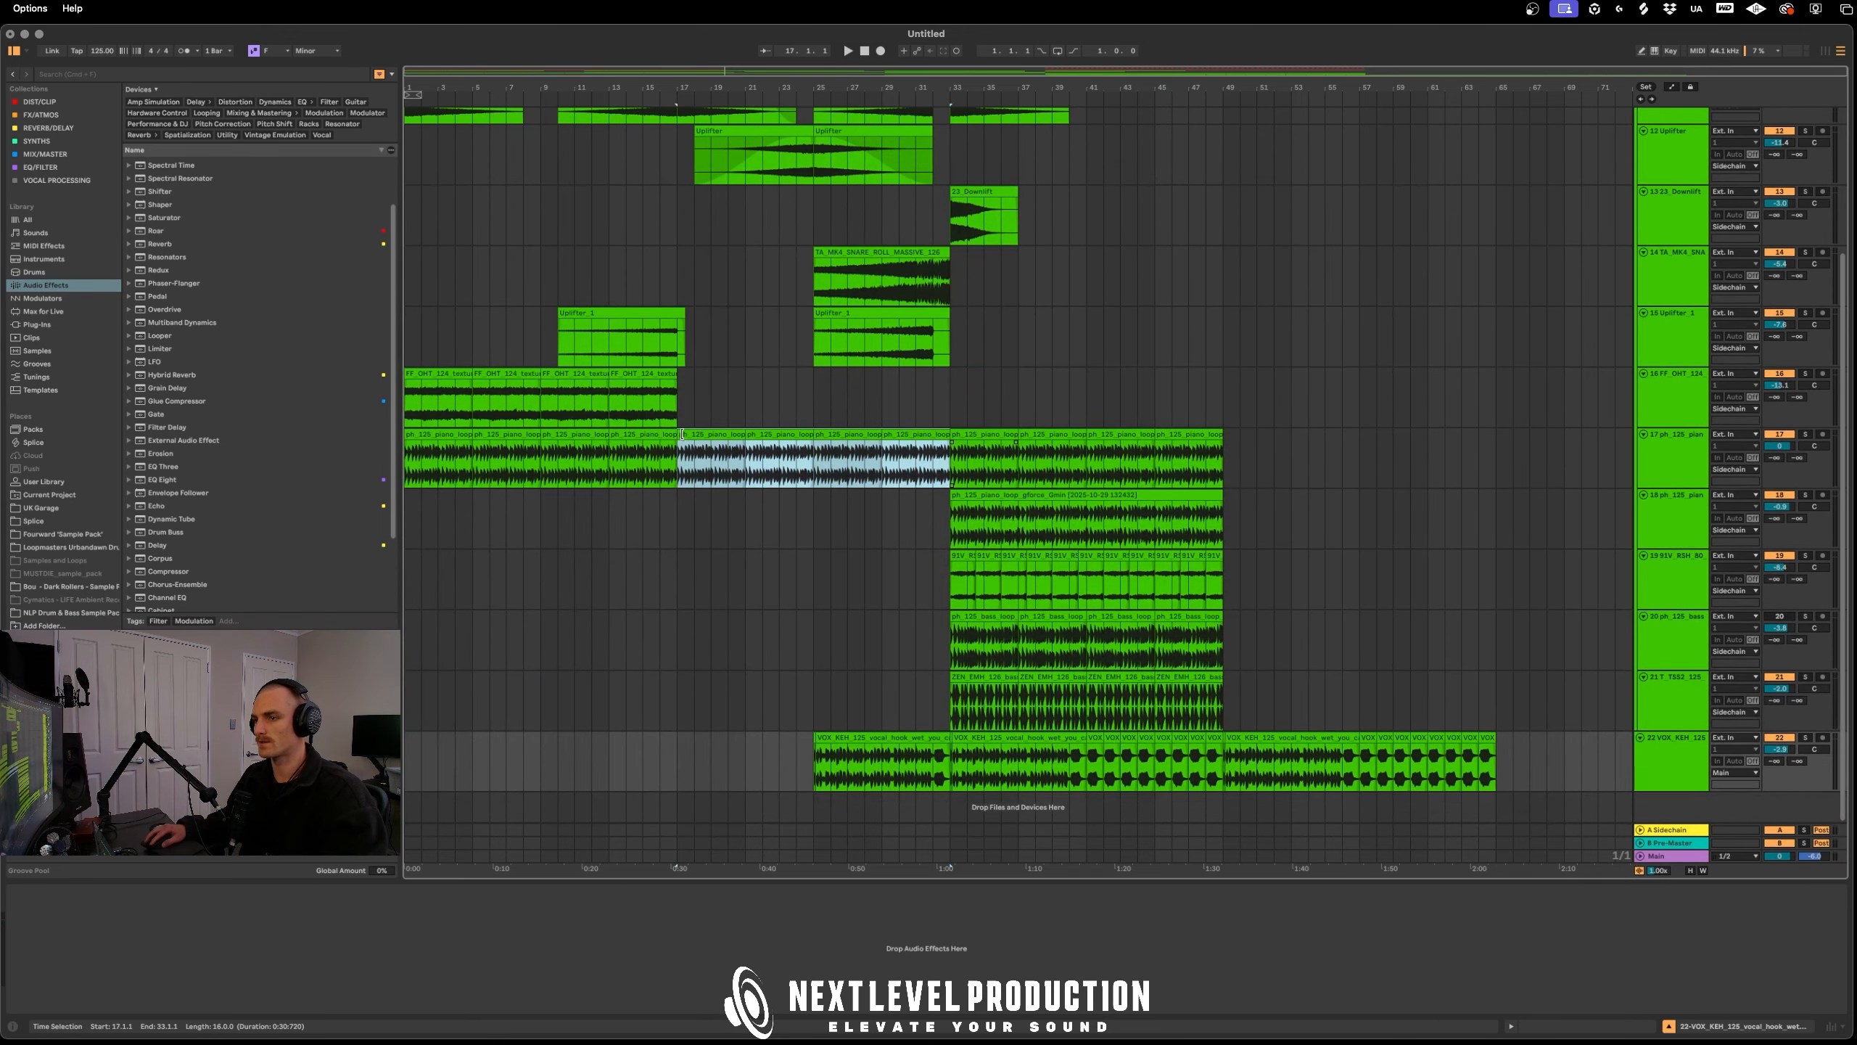
{"action": "key", "text": "super+d"}
{"action": "key", "text": "super+d"}
{"action": "key", "text": "space"}
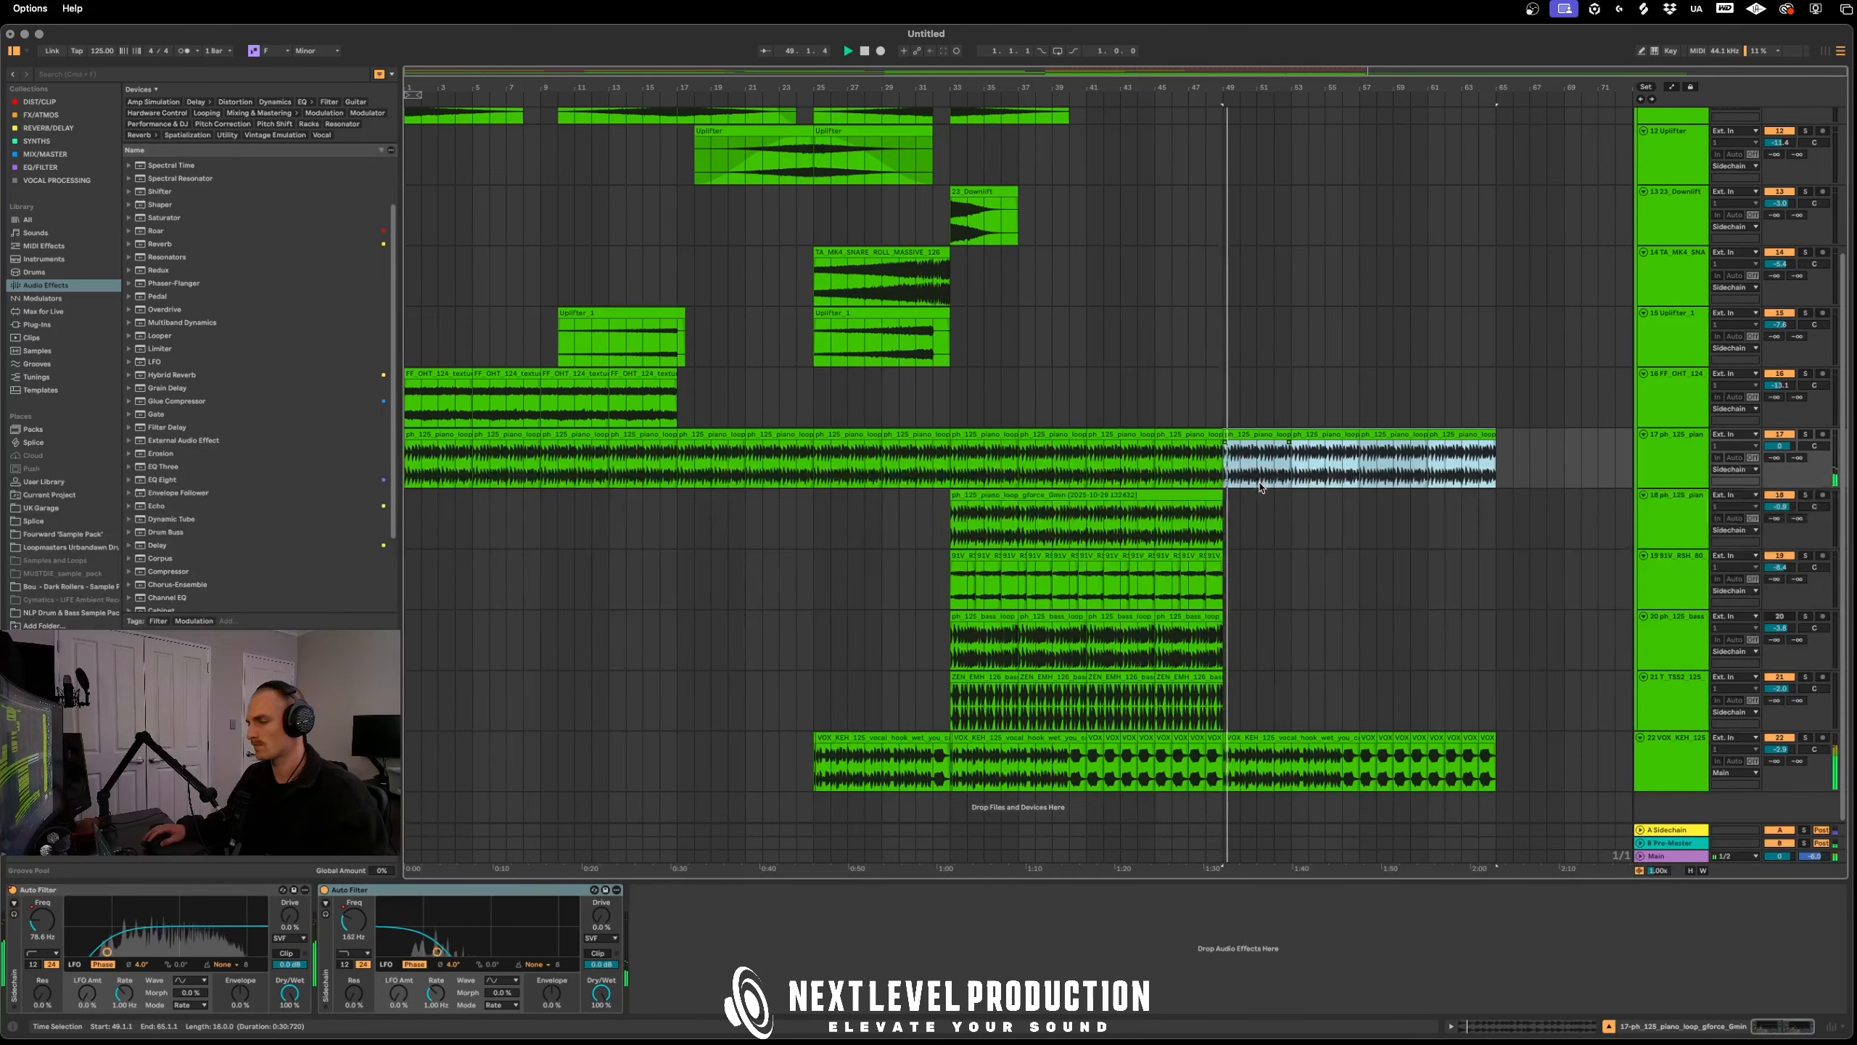
Duplicate the Drums group and the bass loop on track 21 from bars 33 to 49 so both run to bar 65
{"action": "scroll", "coordinate": [1254, 526], "scroll_direction": "up", "scroll_amount": 5}
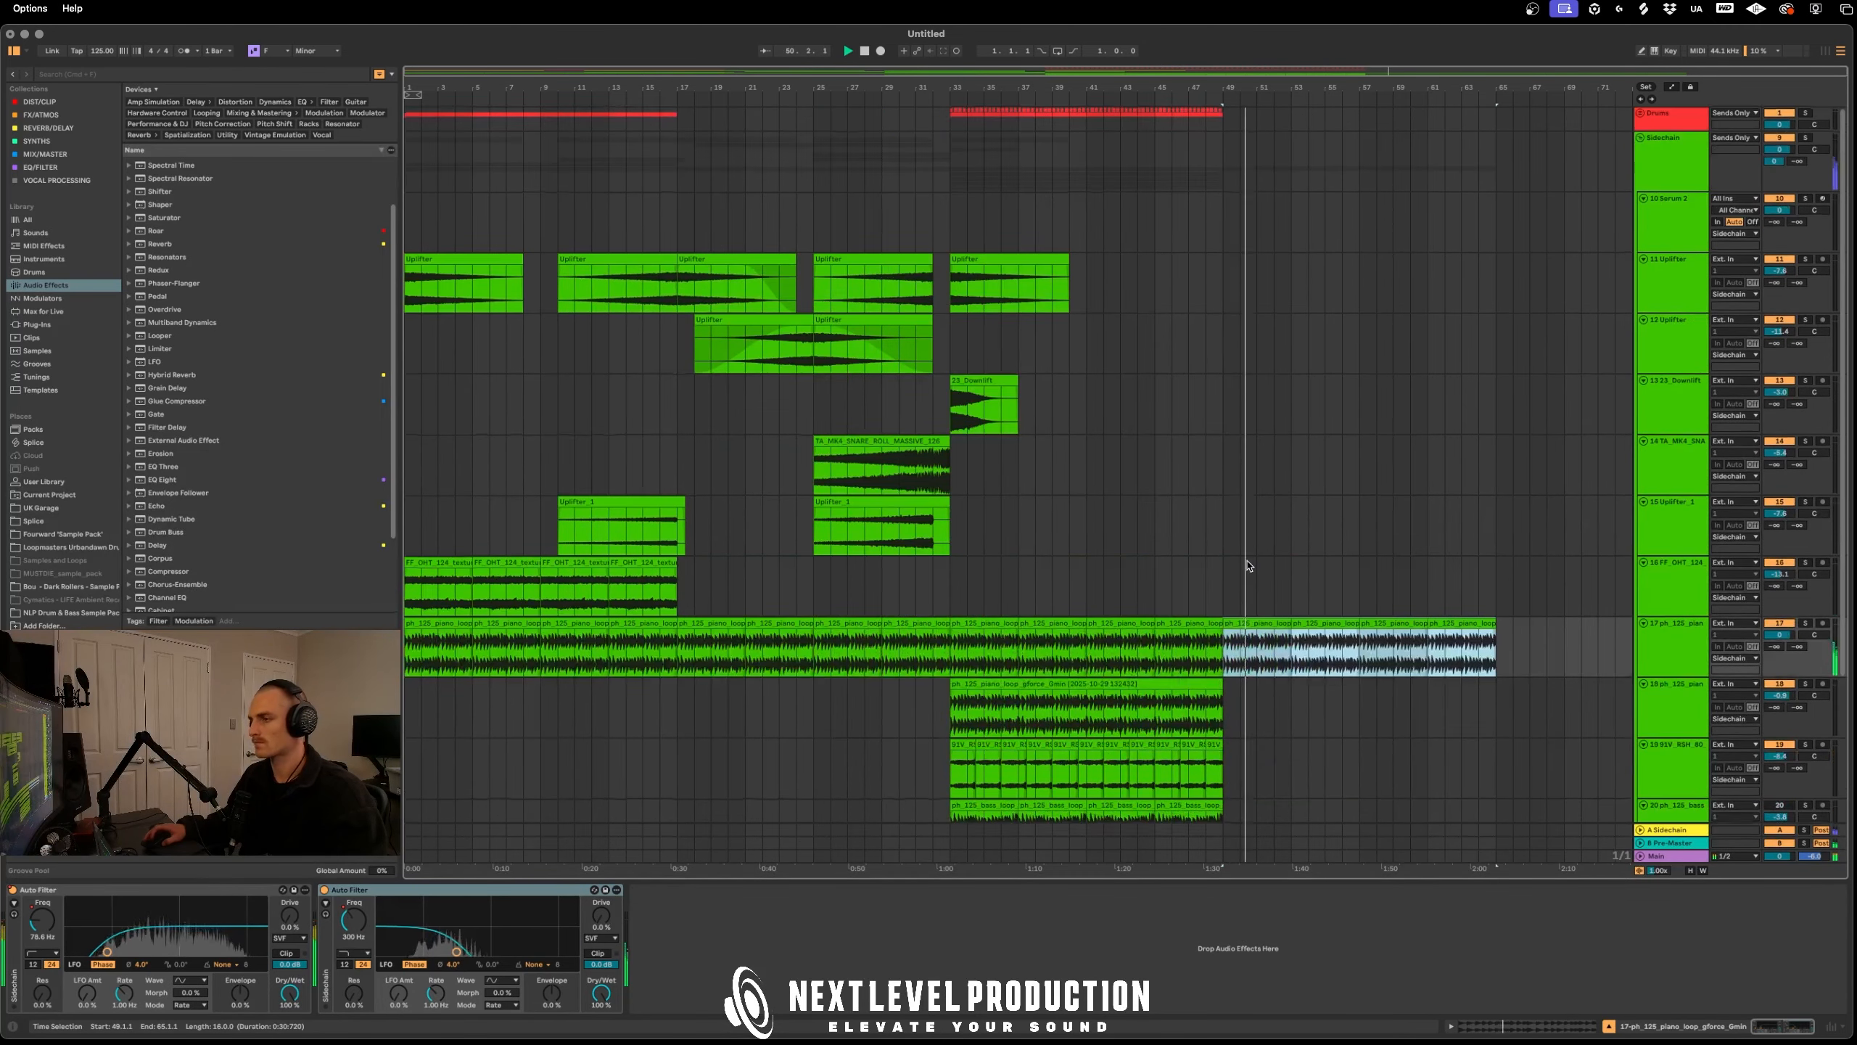
{"action": "key", "text": "space"}
{"action": "left_click_drag", "start_coordinate": [1223, 115], "coordinate": [969, 112]}
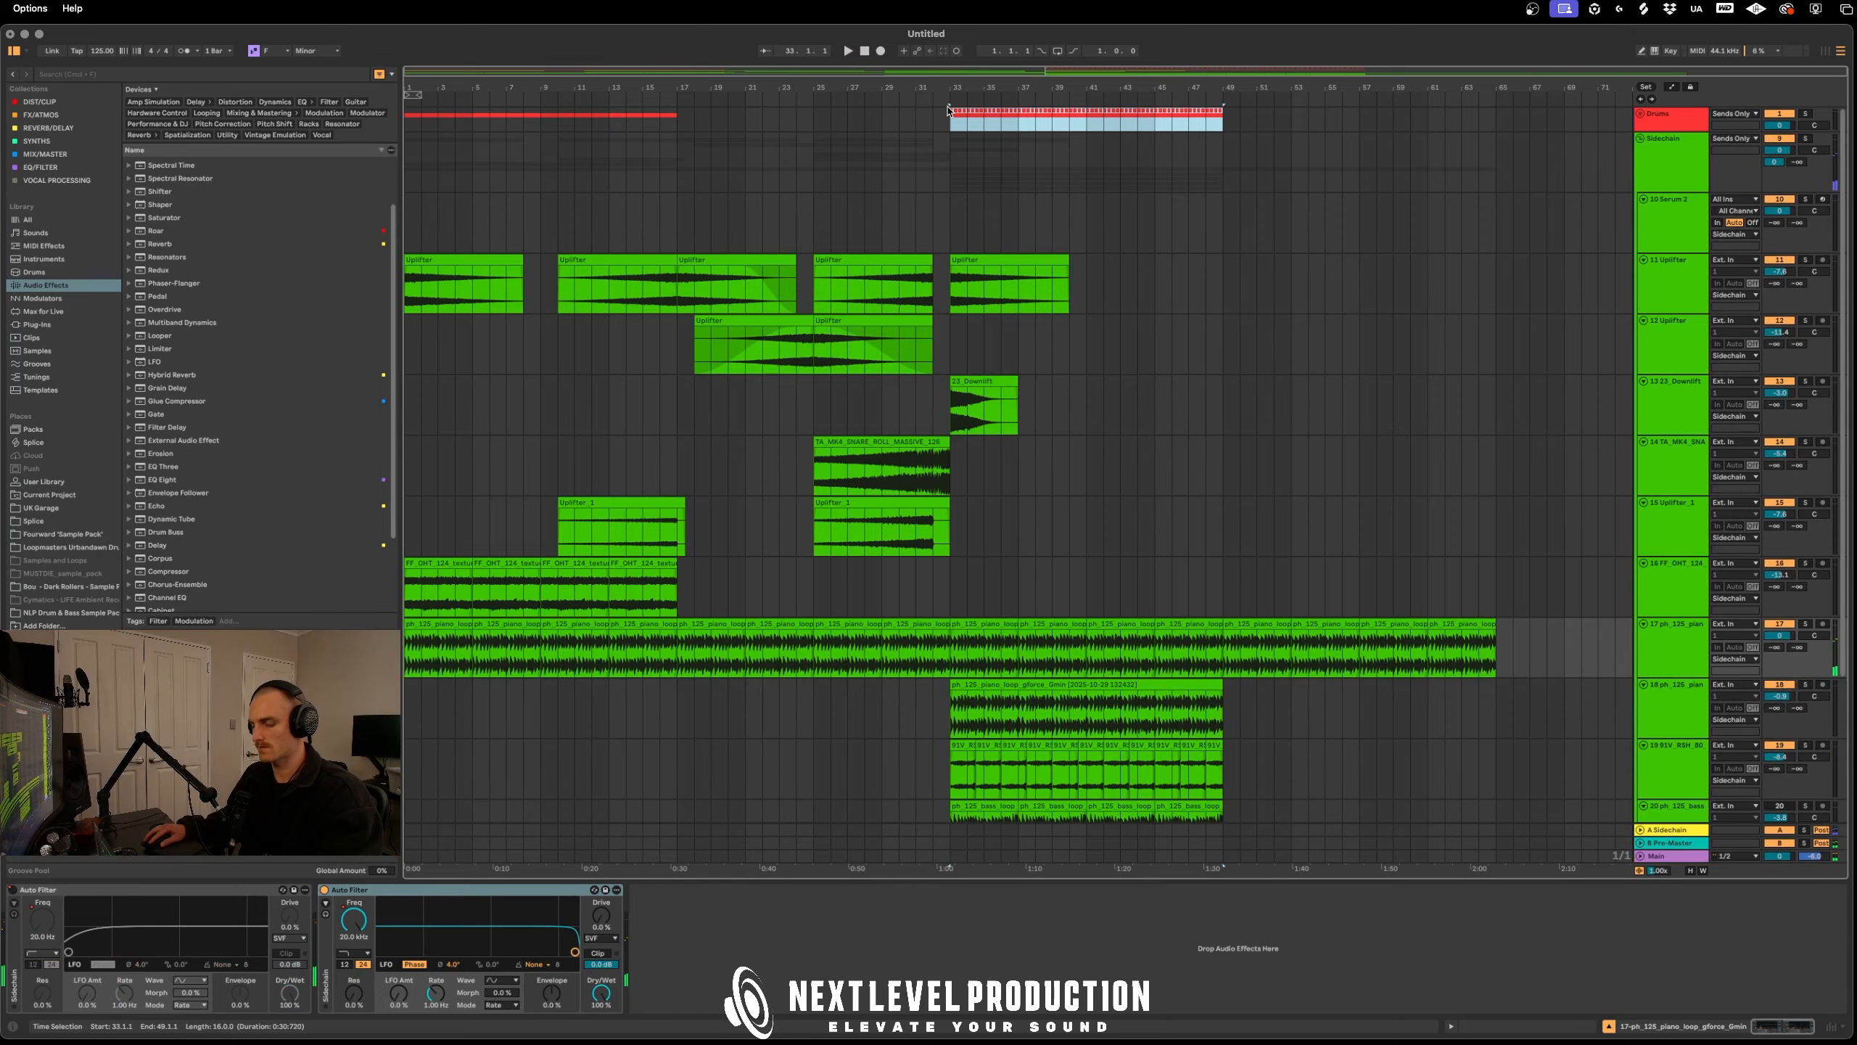
{"action": "left_click", "coordinate": [1188, 236]}
{"action": "scroll", "coordinate": [1299, 394], "scroll_direction": "down", "scroll_amount": 5}
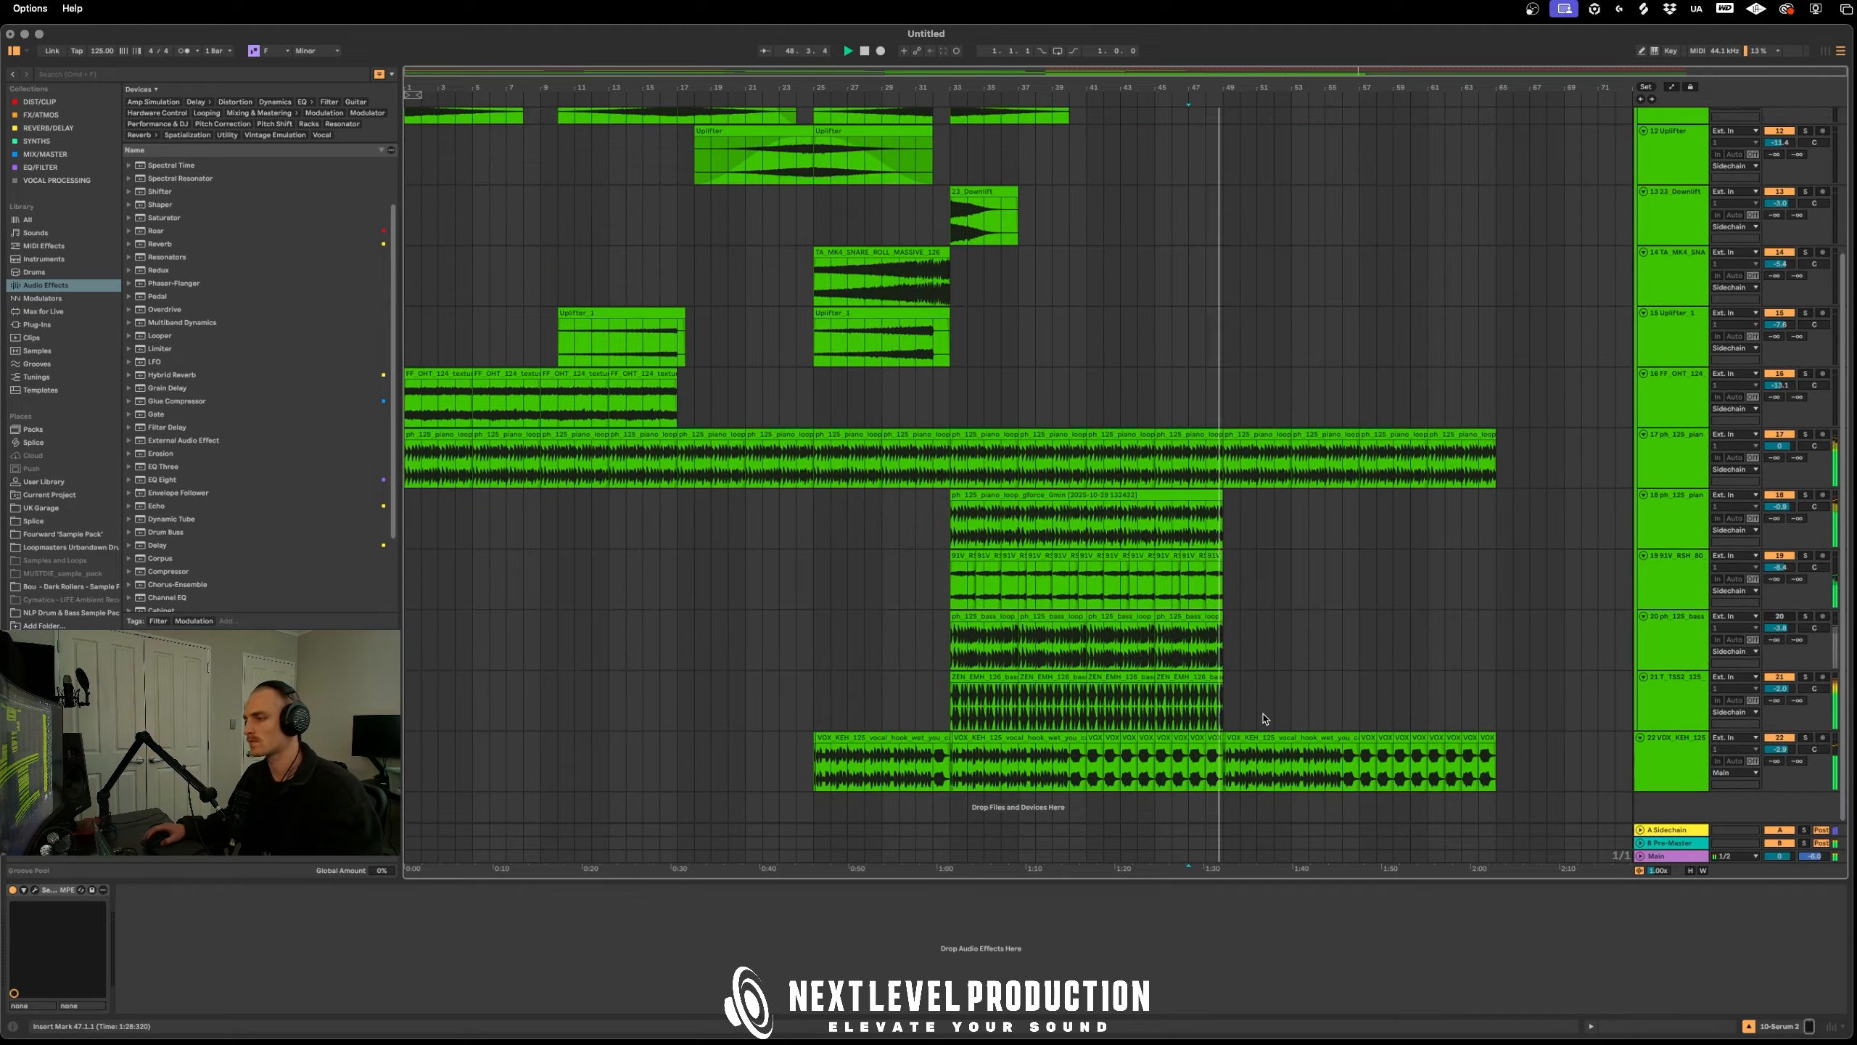
{"action": "left_click_drag", "start_coordinate": [1227, 718], "coordinate": [951, 707]}
{"action": "key", "text": "super+d"}
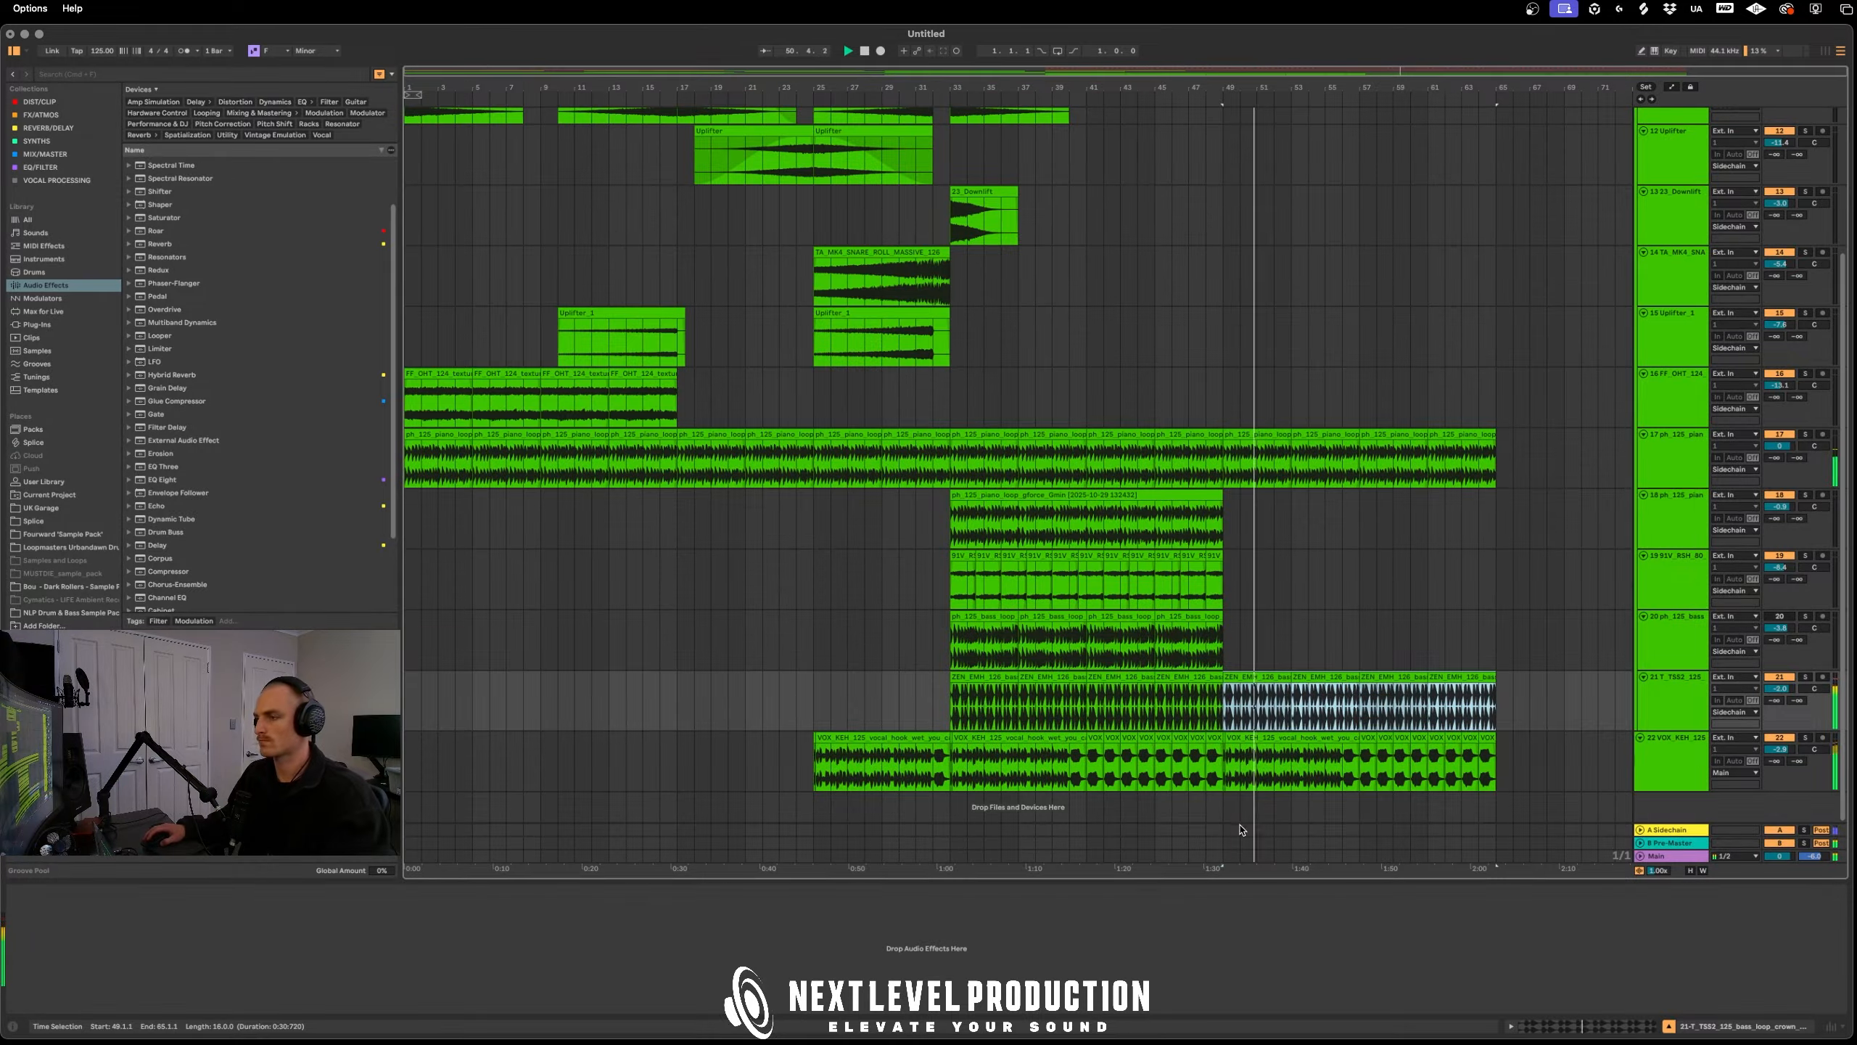
Shape the piano loop's Auto Filter frequency automation to curve down from bar 45 to the low point at bar 49
{"action": "left_click", "coordinate": [1173, 337]}
{"action": "key", "text": "space"}
{"action": "key", "text": "space"}
{"action": "key", "text": "a"}
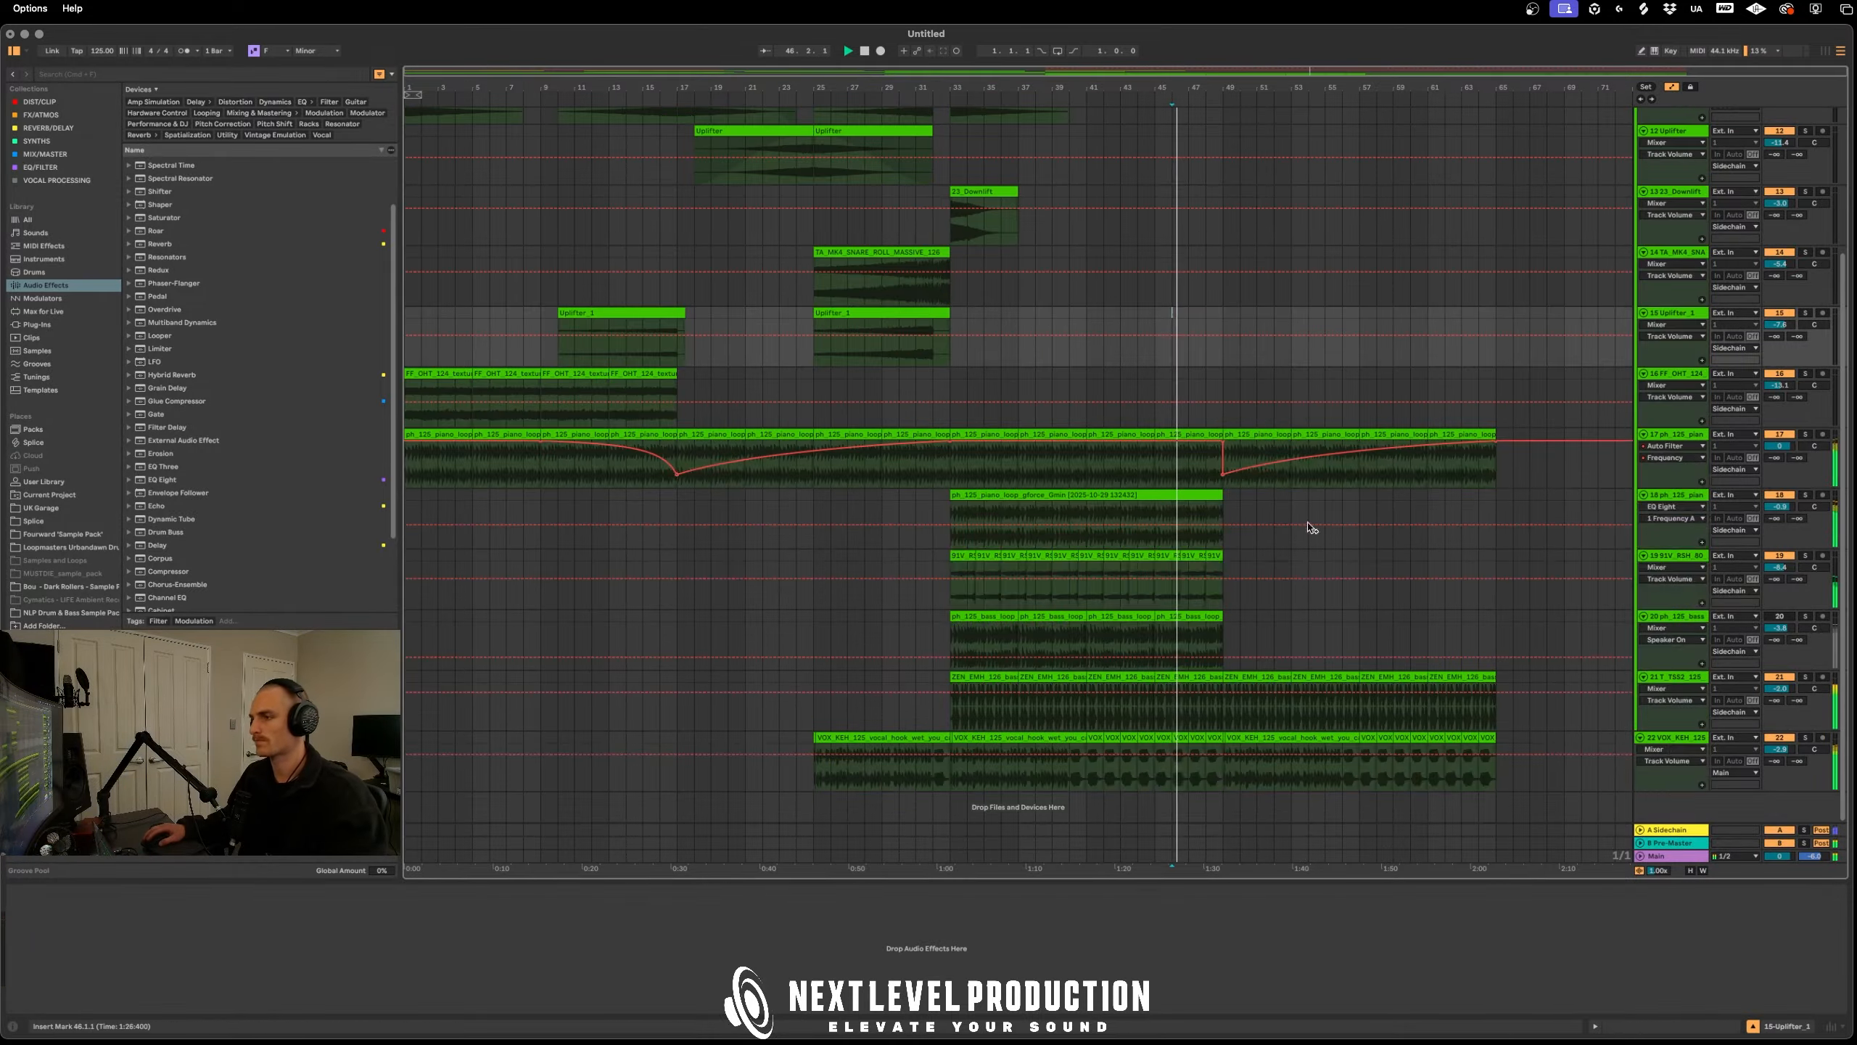
{"action": "key", "text": "space"}
{"action": "left_click_drag", "start_coordinate": [1223, 441], "coordinate": [1155, 441]}
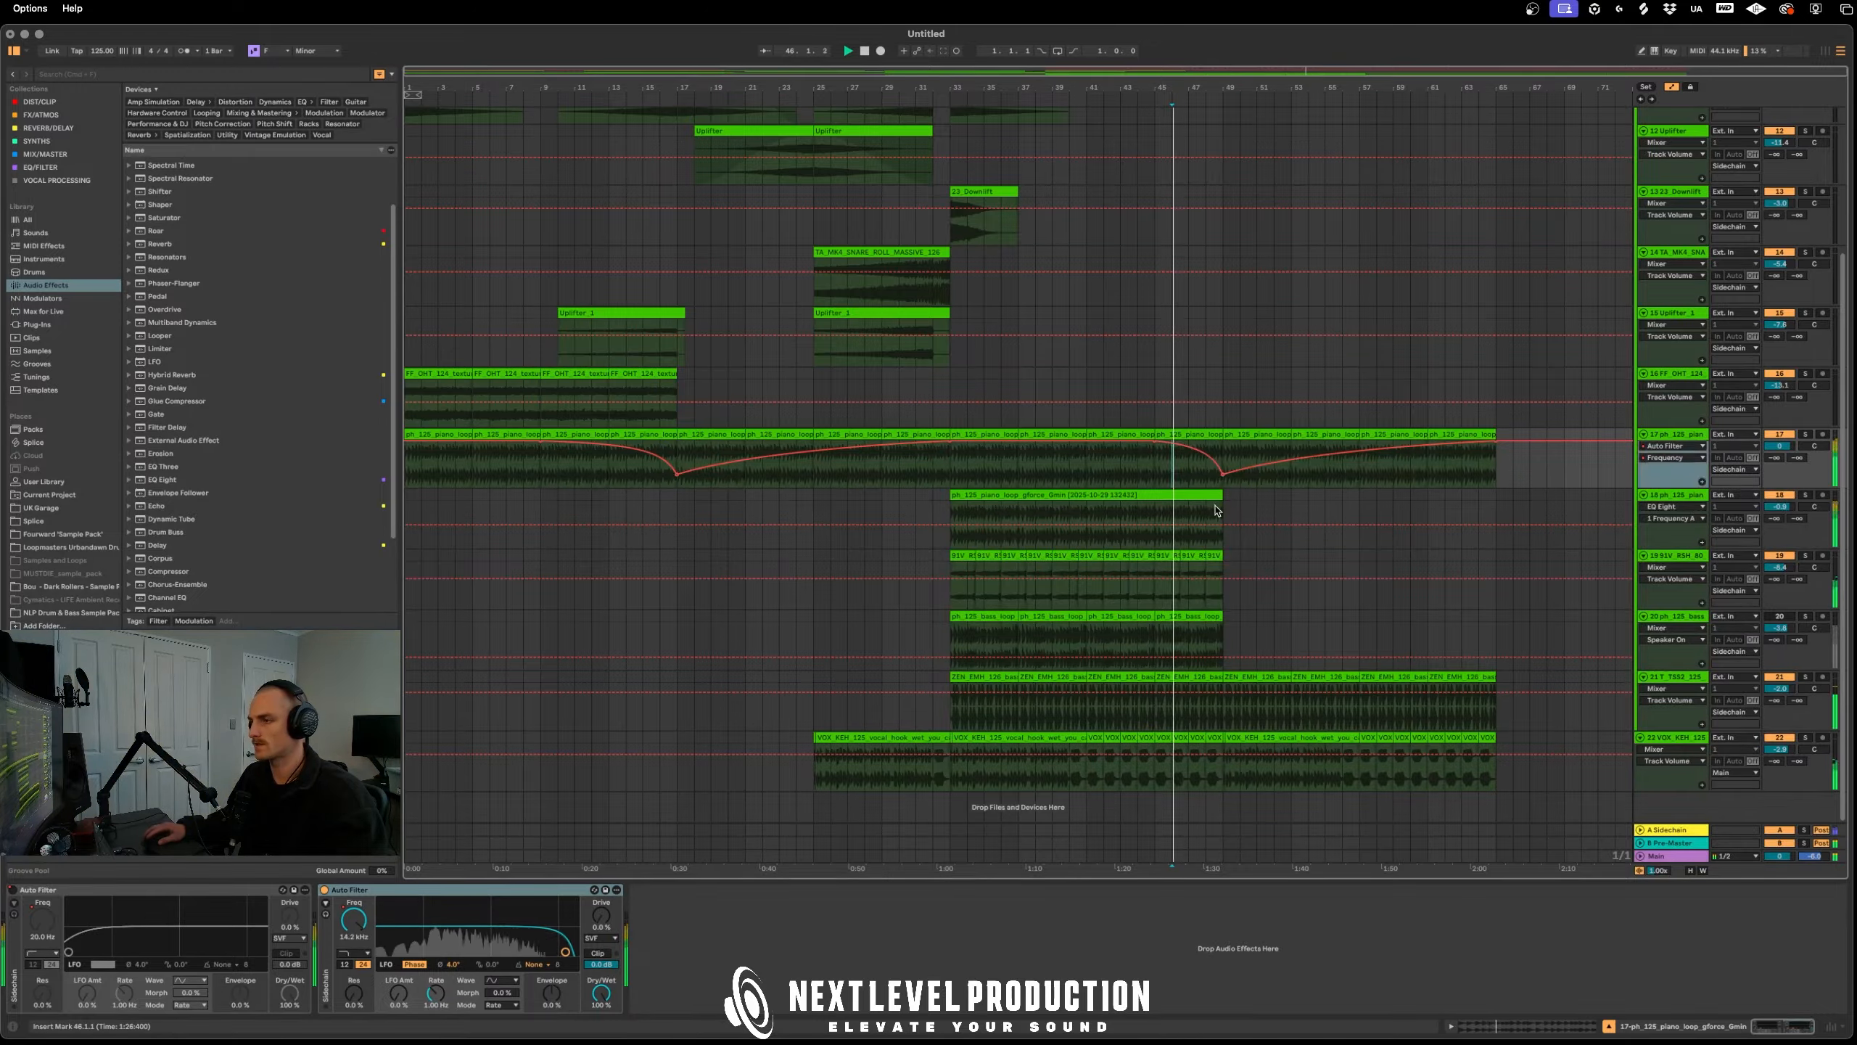
Copy the uplifters on either side of bar 33 on track 11 so that the copies meet at bar 49
{"action": "key", "text": "a"}
{"action": "scroll", "coordinate": [1060, 329], "scroll_direction": "up", "scroll_amount": 3}
{"action": "left_click", "coordinate": [921, 193]}
{"action": "left_click_drag", "start_coordinate": [945, 194], "coordinate": [1213, 205]}
{"action": "left_click", "coordinate": [981, 192]}
{"action": "left_click_drag", "start_coordinate": [982, 193], "coordinate": [1265, 217]}
{"action": "left_click", "coordinate": [1173, 212]}
{"action": "key", "text": "space"}
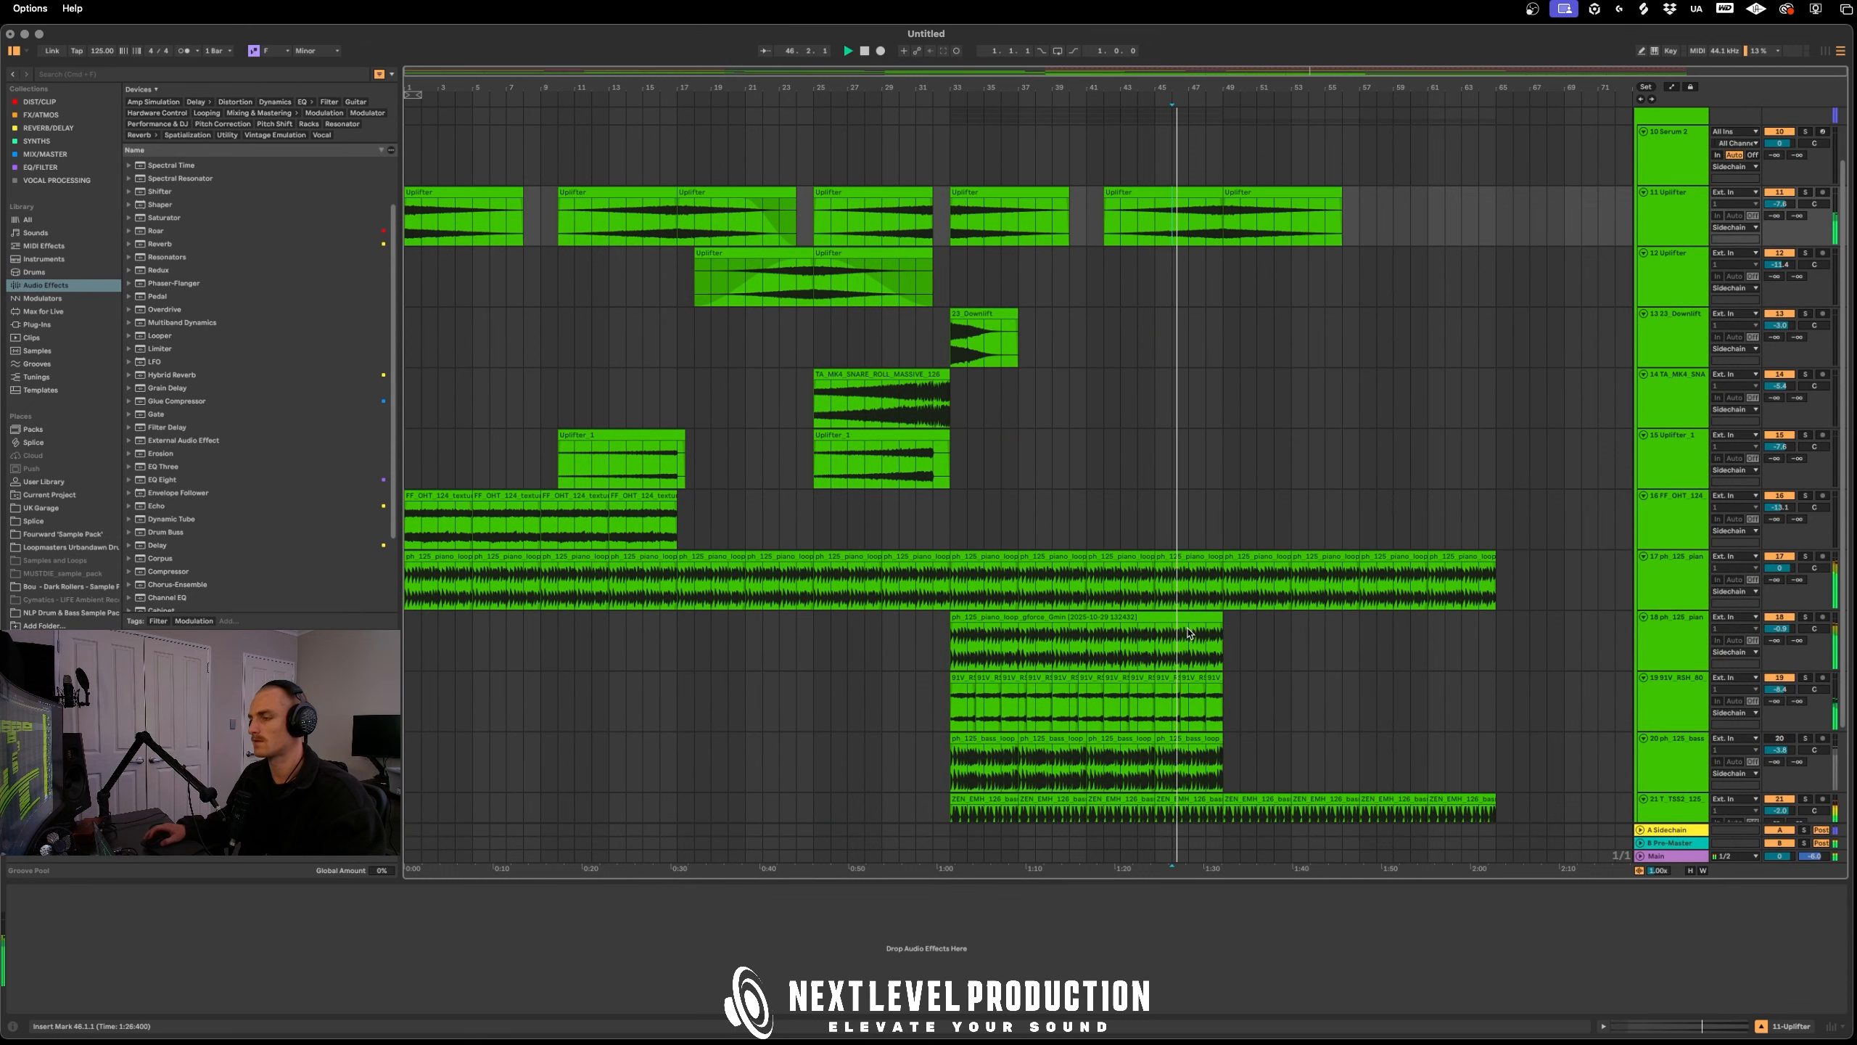
Play the transition and raise the low point of the piano loop's Auto Filter frequency automation at bar 49
{"action": "scroll", "coordinate": [1232, 578], "scroll_direction": "down", "scroll_amount": 3}
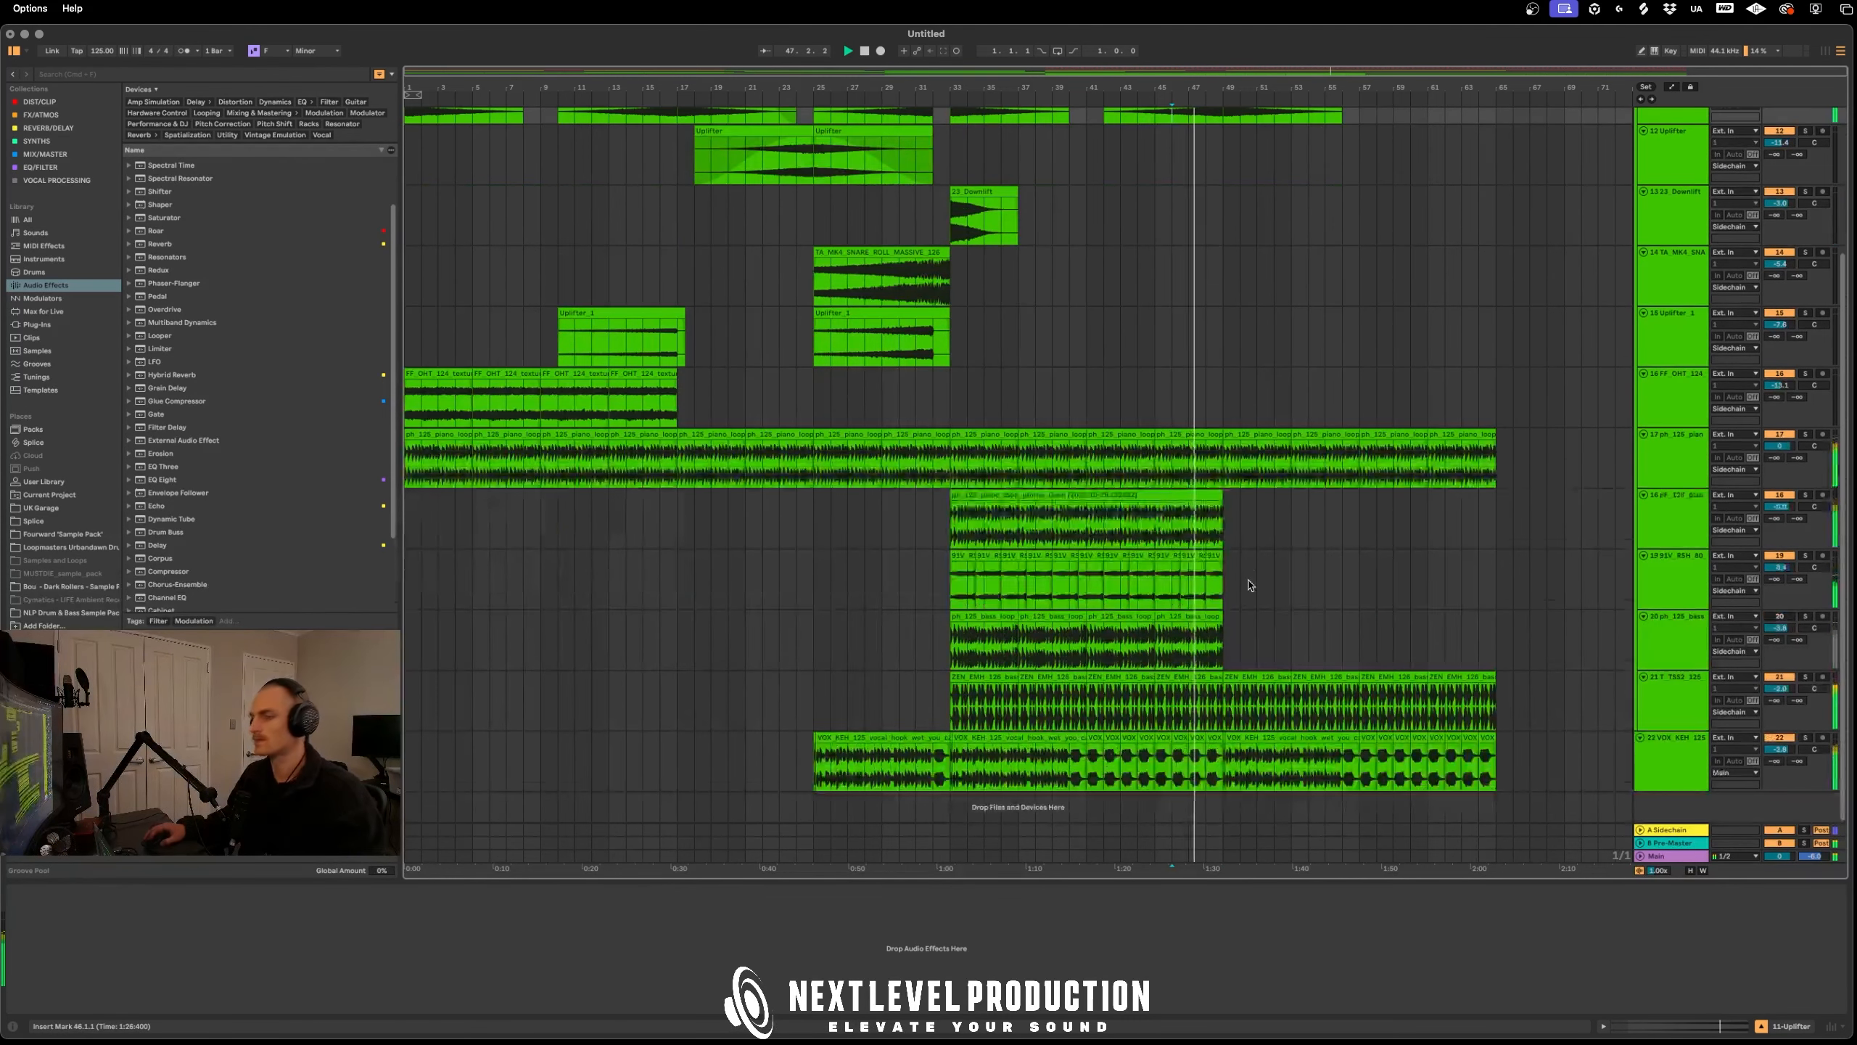
{"action": "scroll", "coordinate": [1293, 621], "scroll_direction": "up", "scroll_amount": 5}
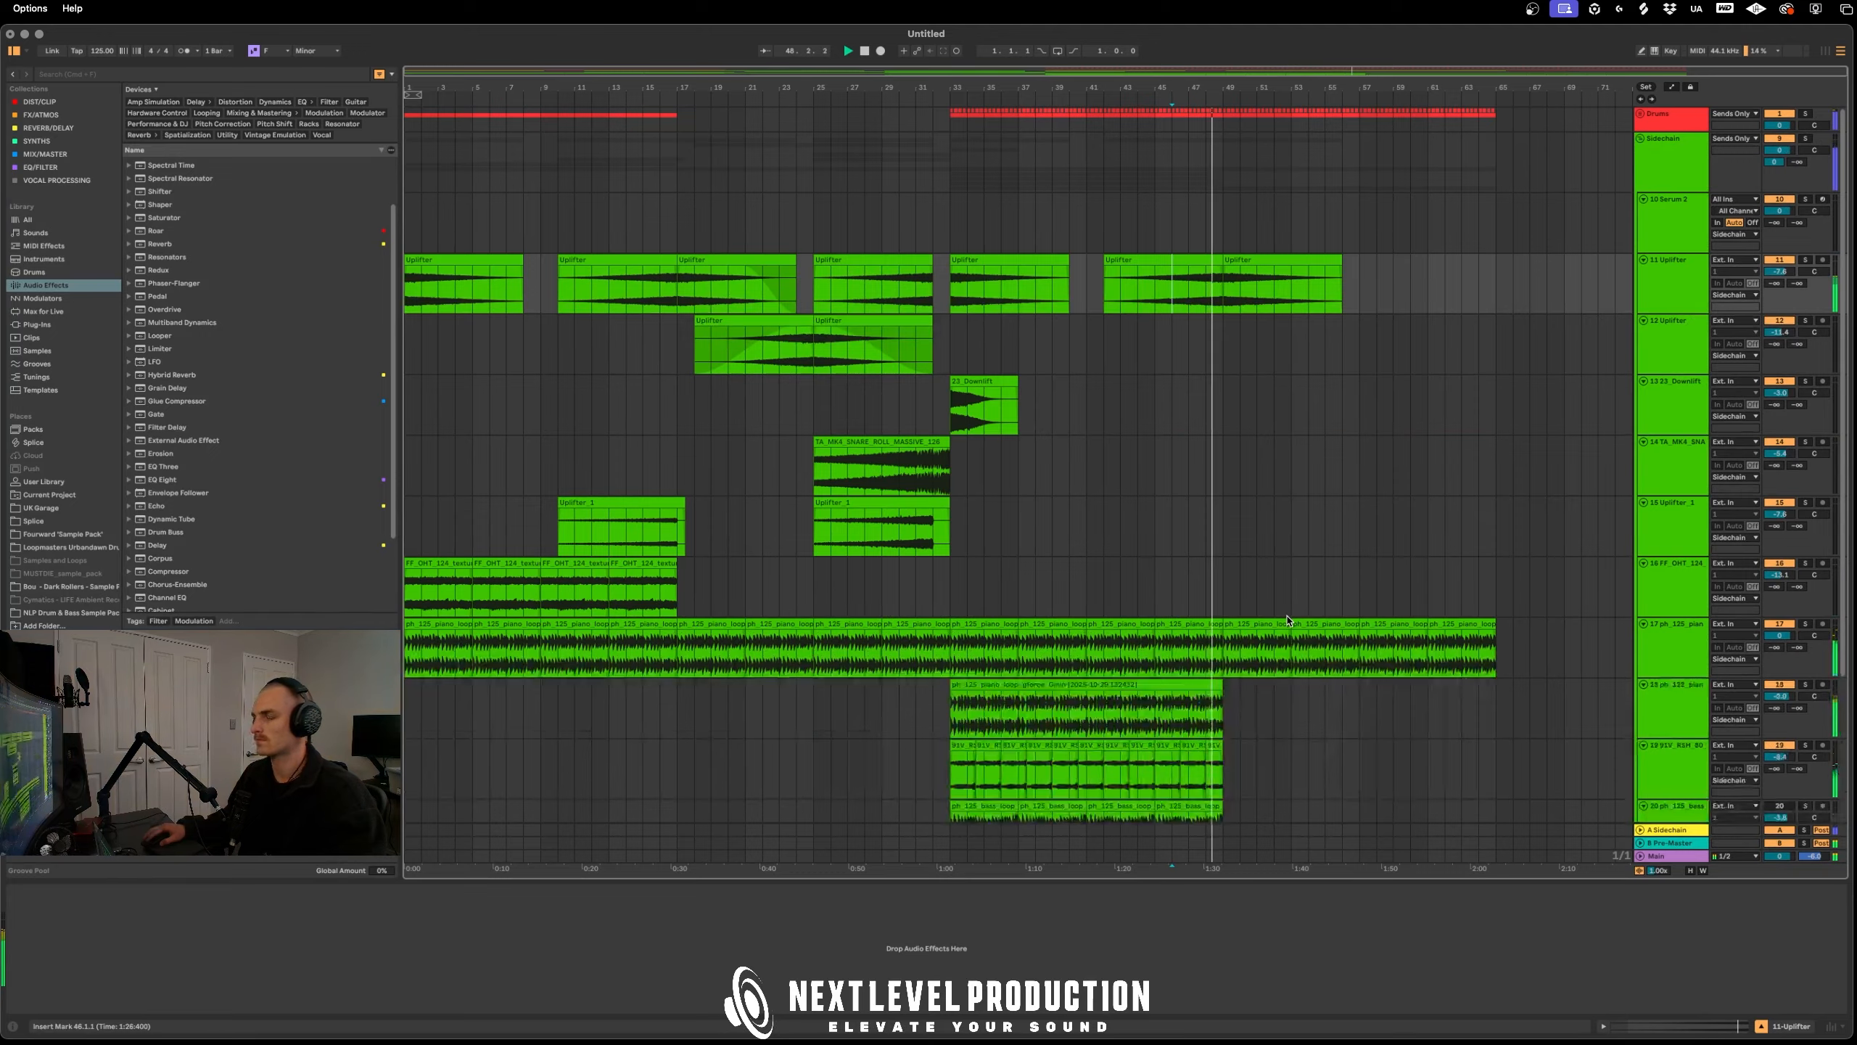
{"action": "scroll", "coordinate": [1243, 650], "scroll_direction": "down", "scroll_amount": 1}
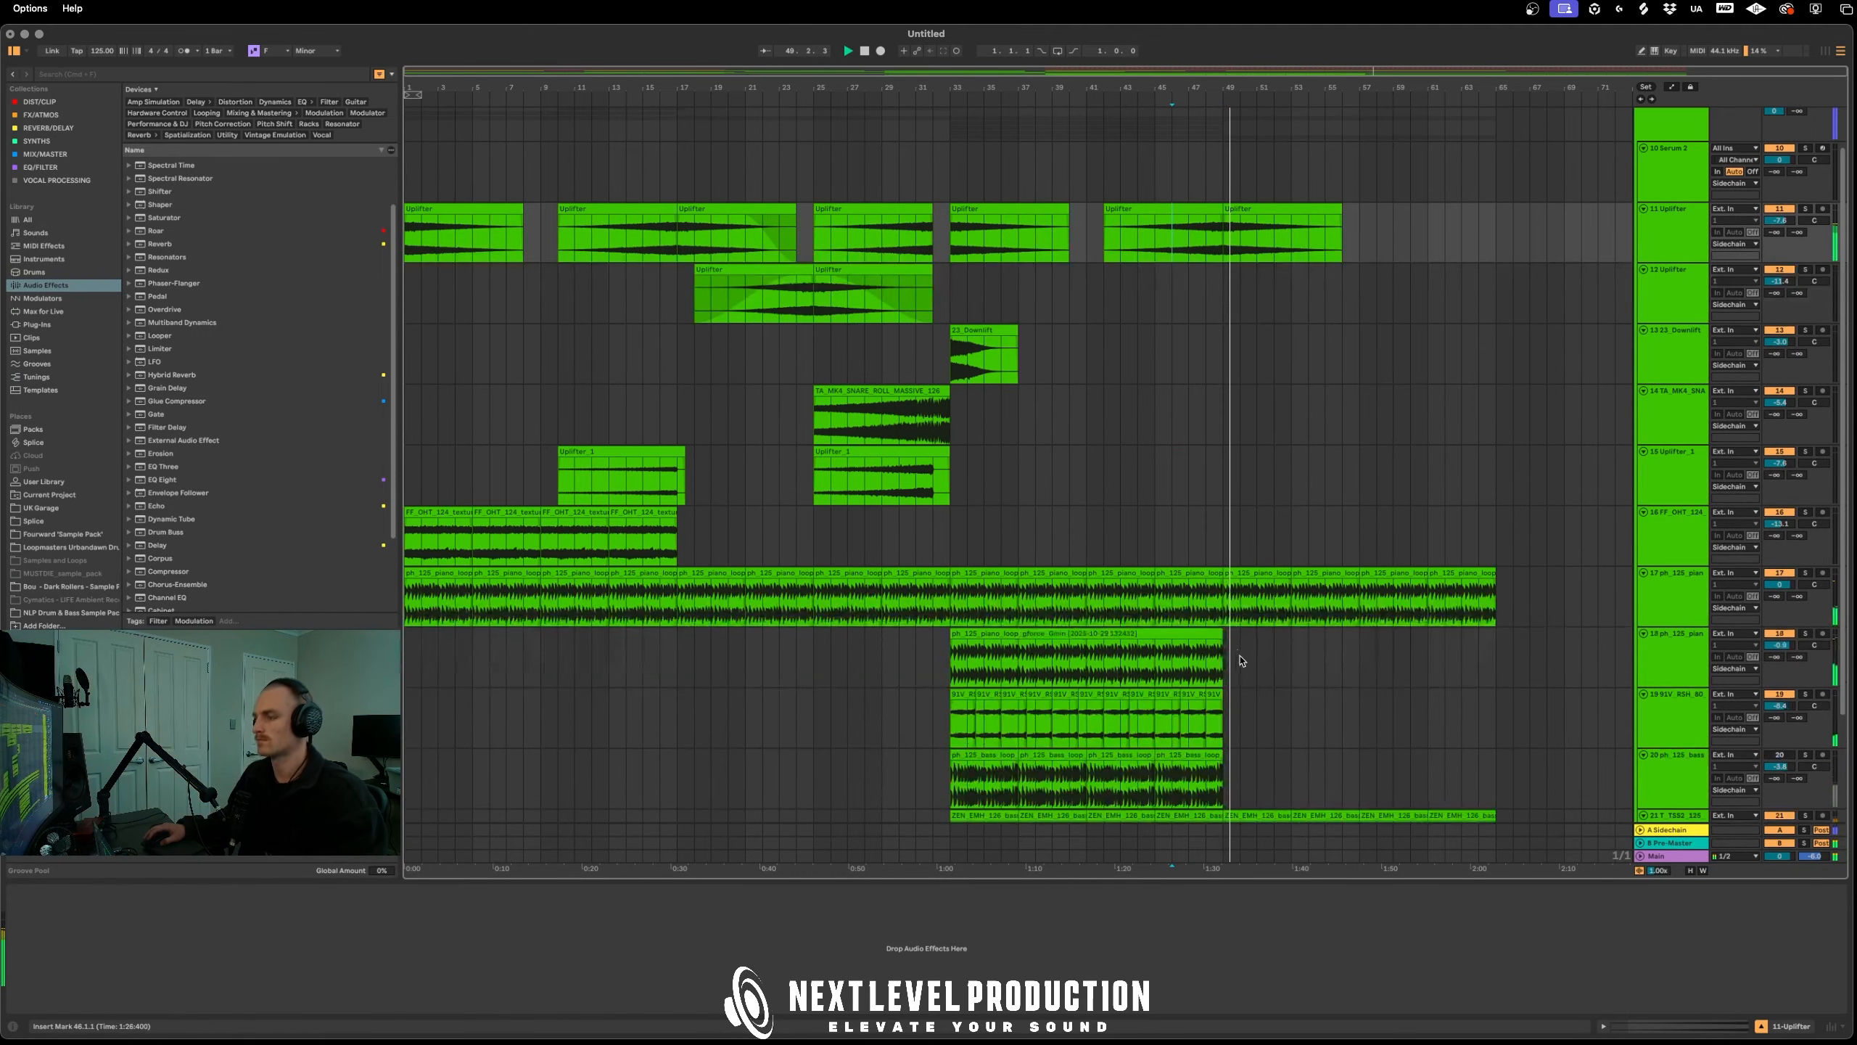
{"action": "scroll", "coordinate": [1236, 585], "scroll_direction": "down", "scroll_amount": 4}
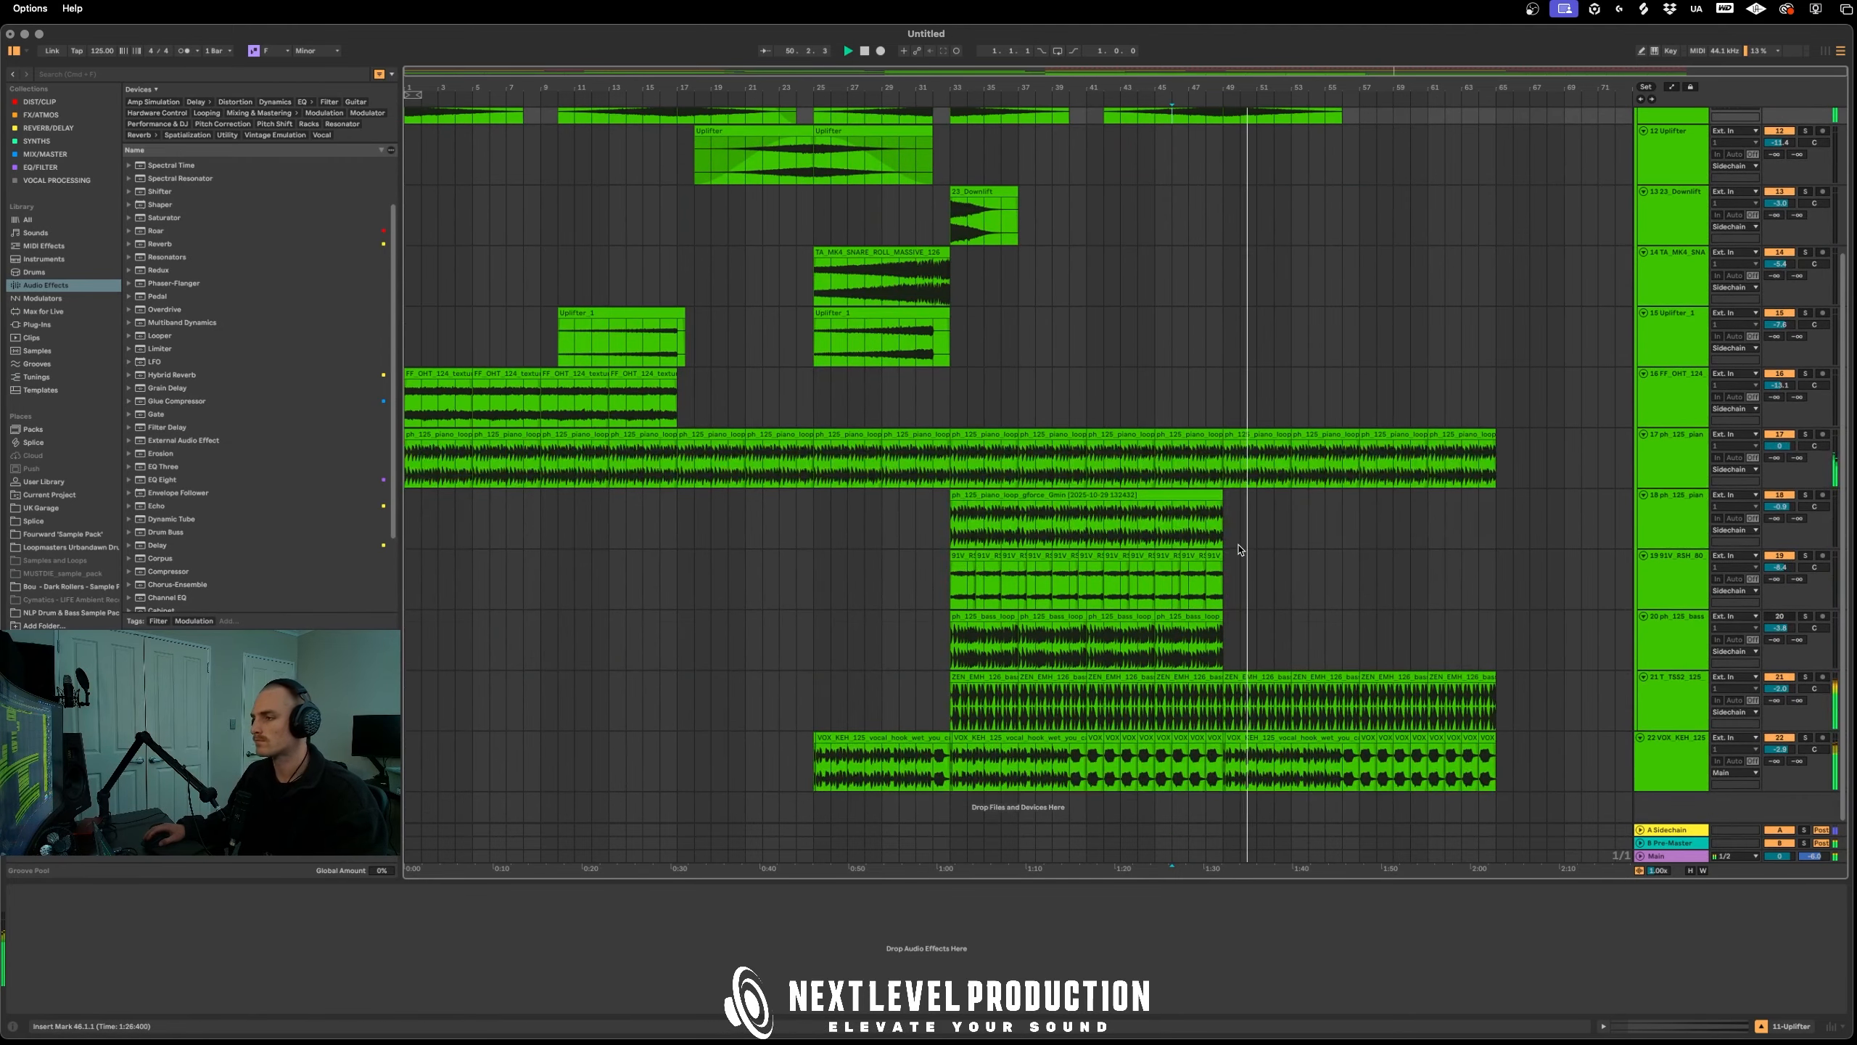
{"action": "key", "text": "a"}
{"action": "left_click", "coordinate": [1210, 467]}
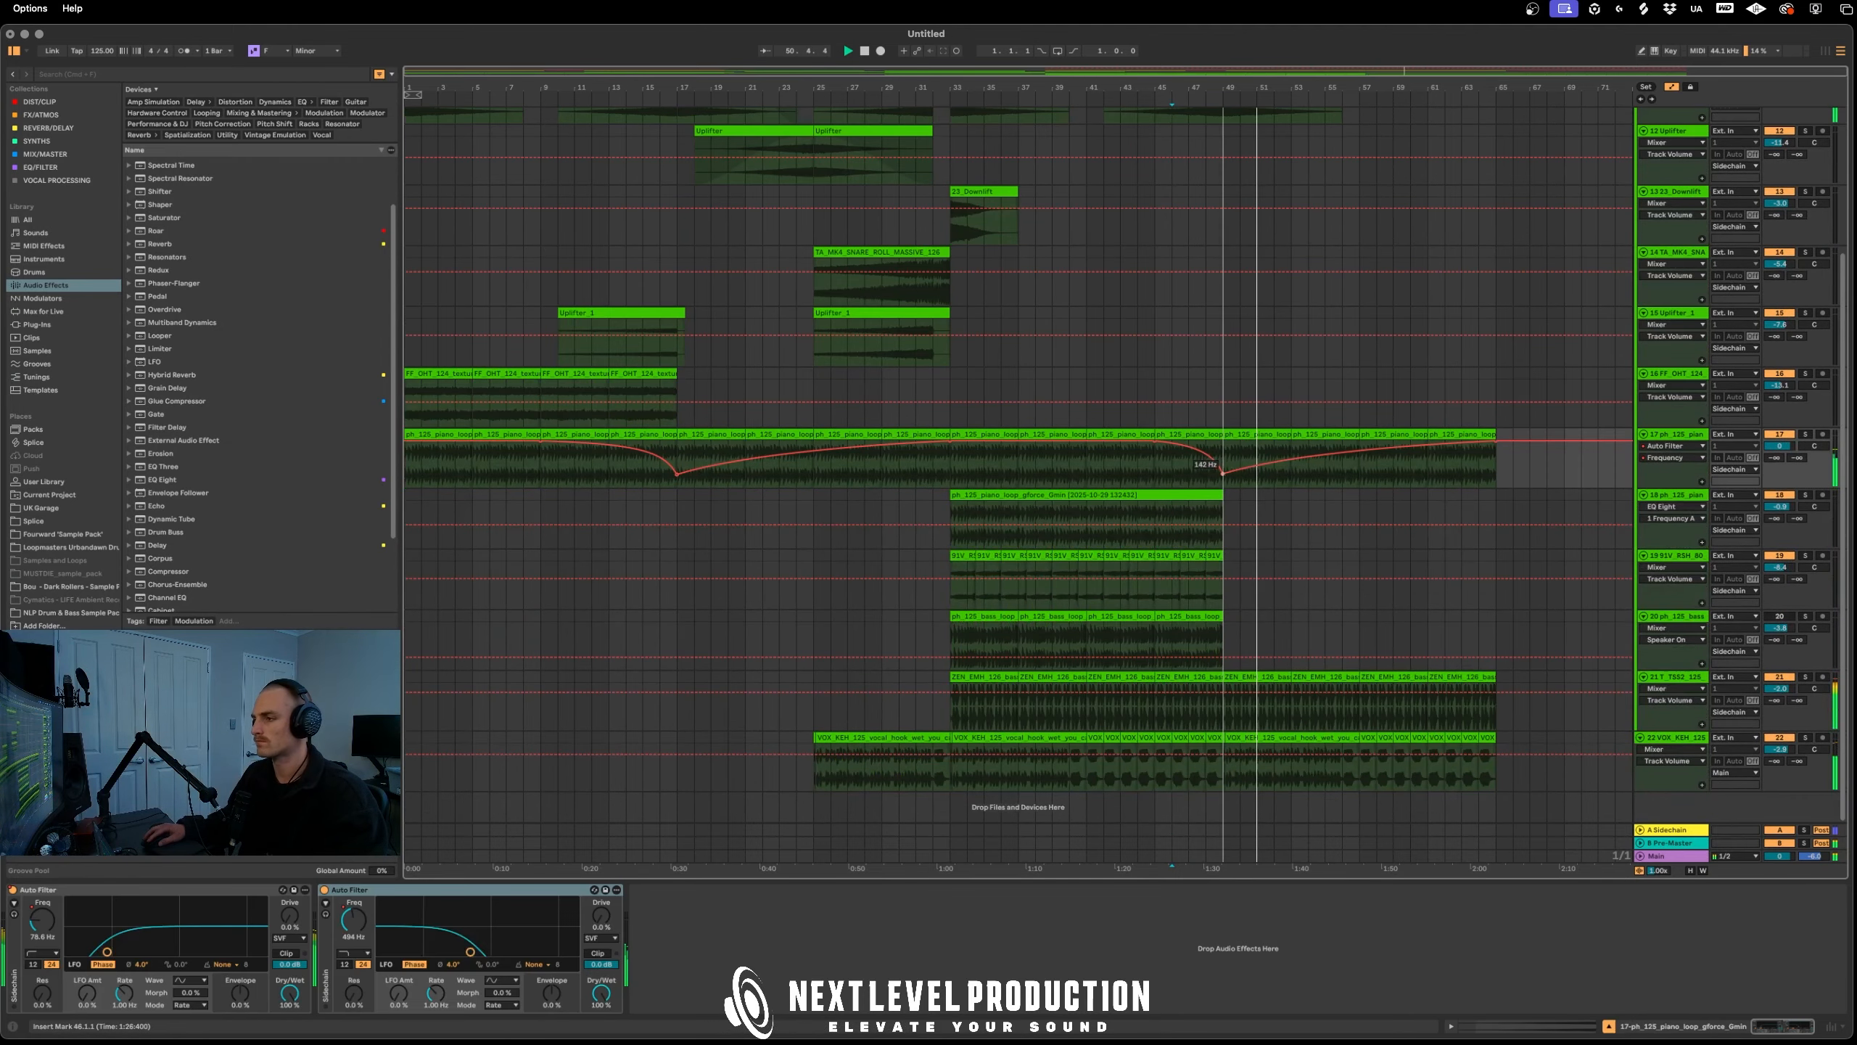
{"action": "left_click", "coordinate": [1205, 472]}
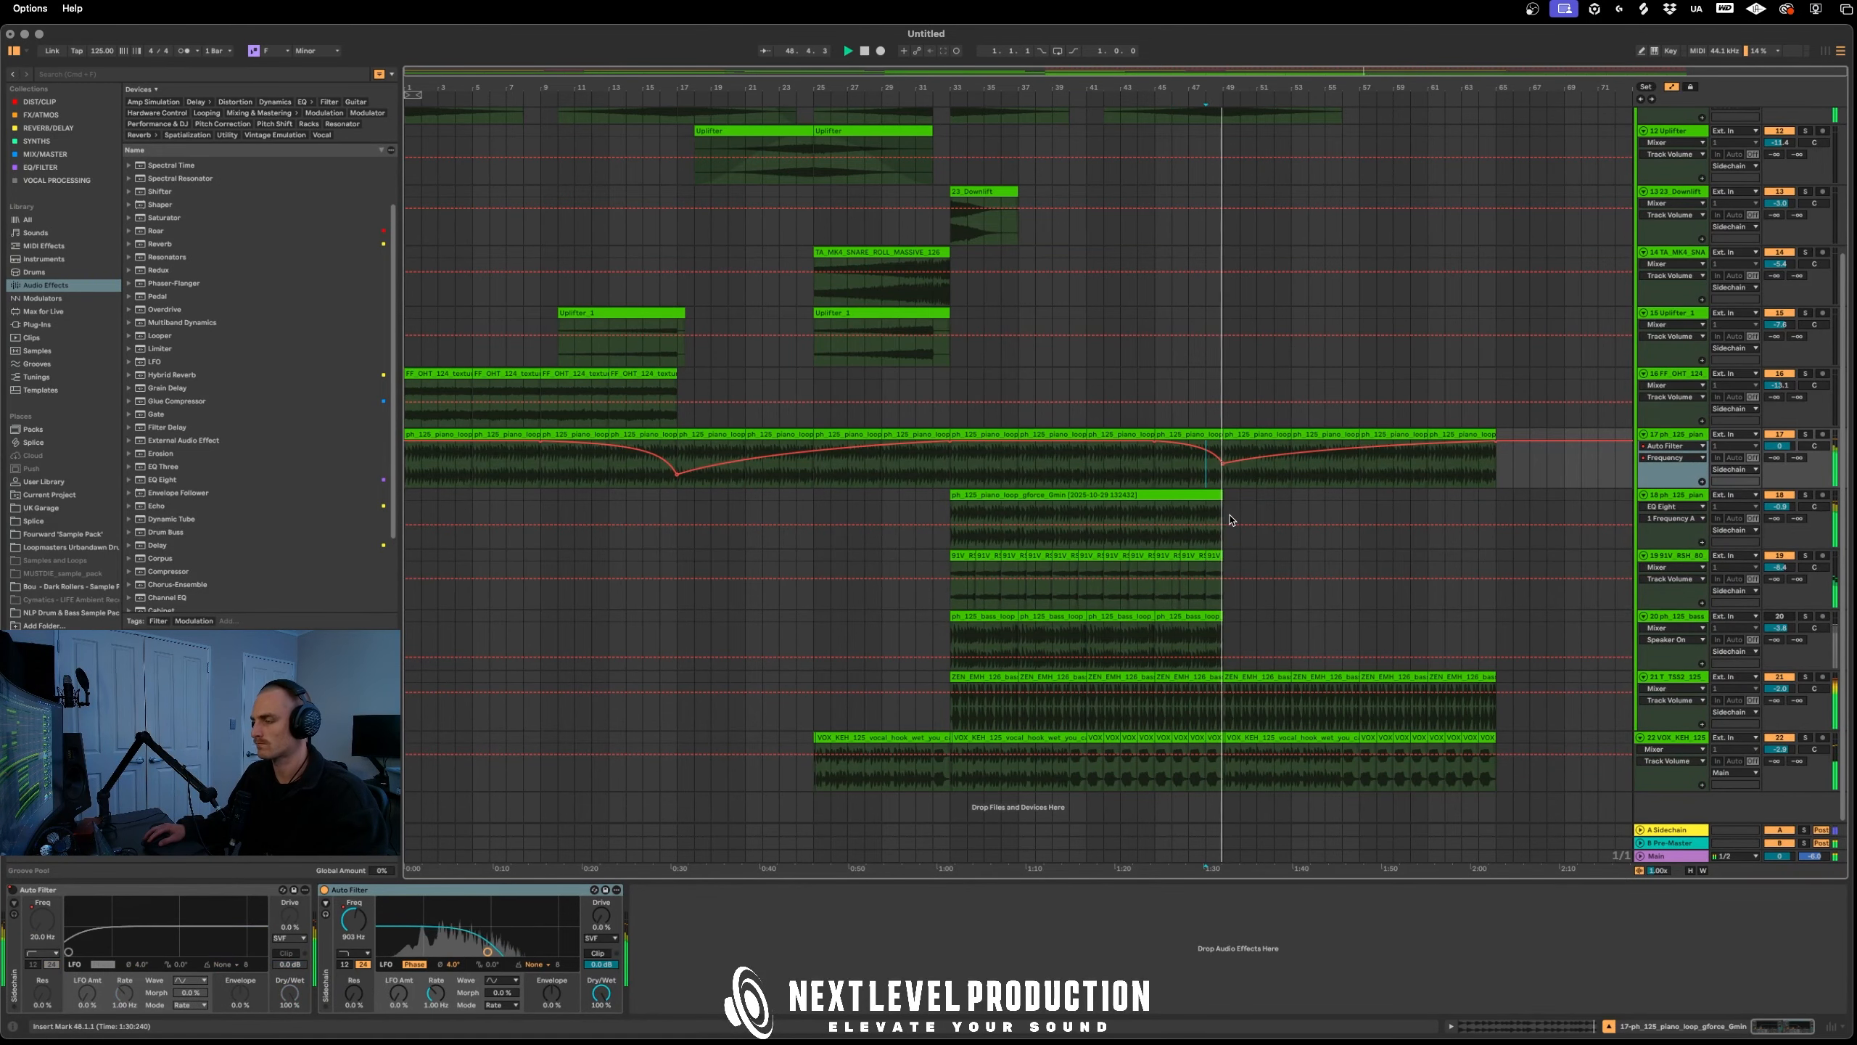
{"action": "key", "text": "a"}
Copy the piano loop's automated low-pass Auto Filter to track 18, after its EQ Eight, and check the automation during playback
{"action": "left_click", "coordinate": [432, 896]}
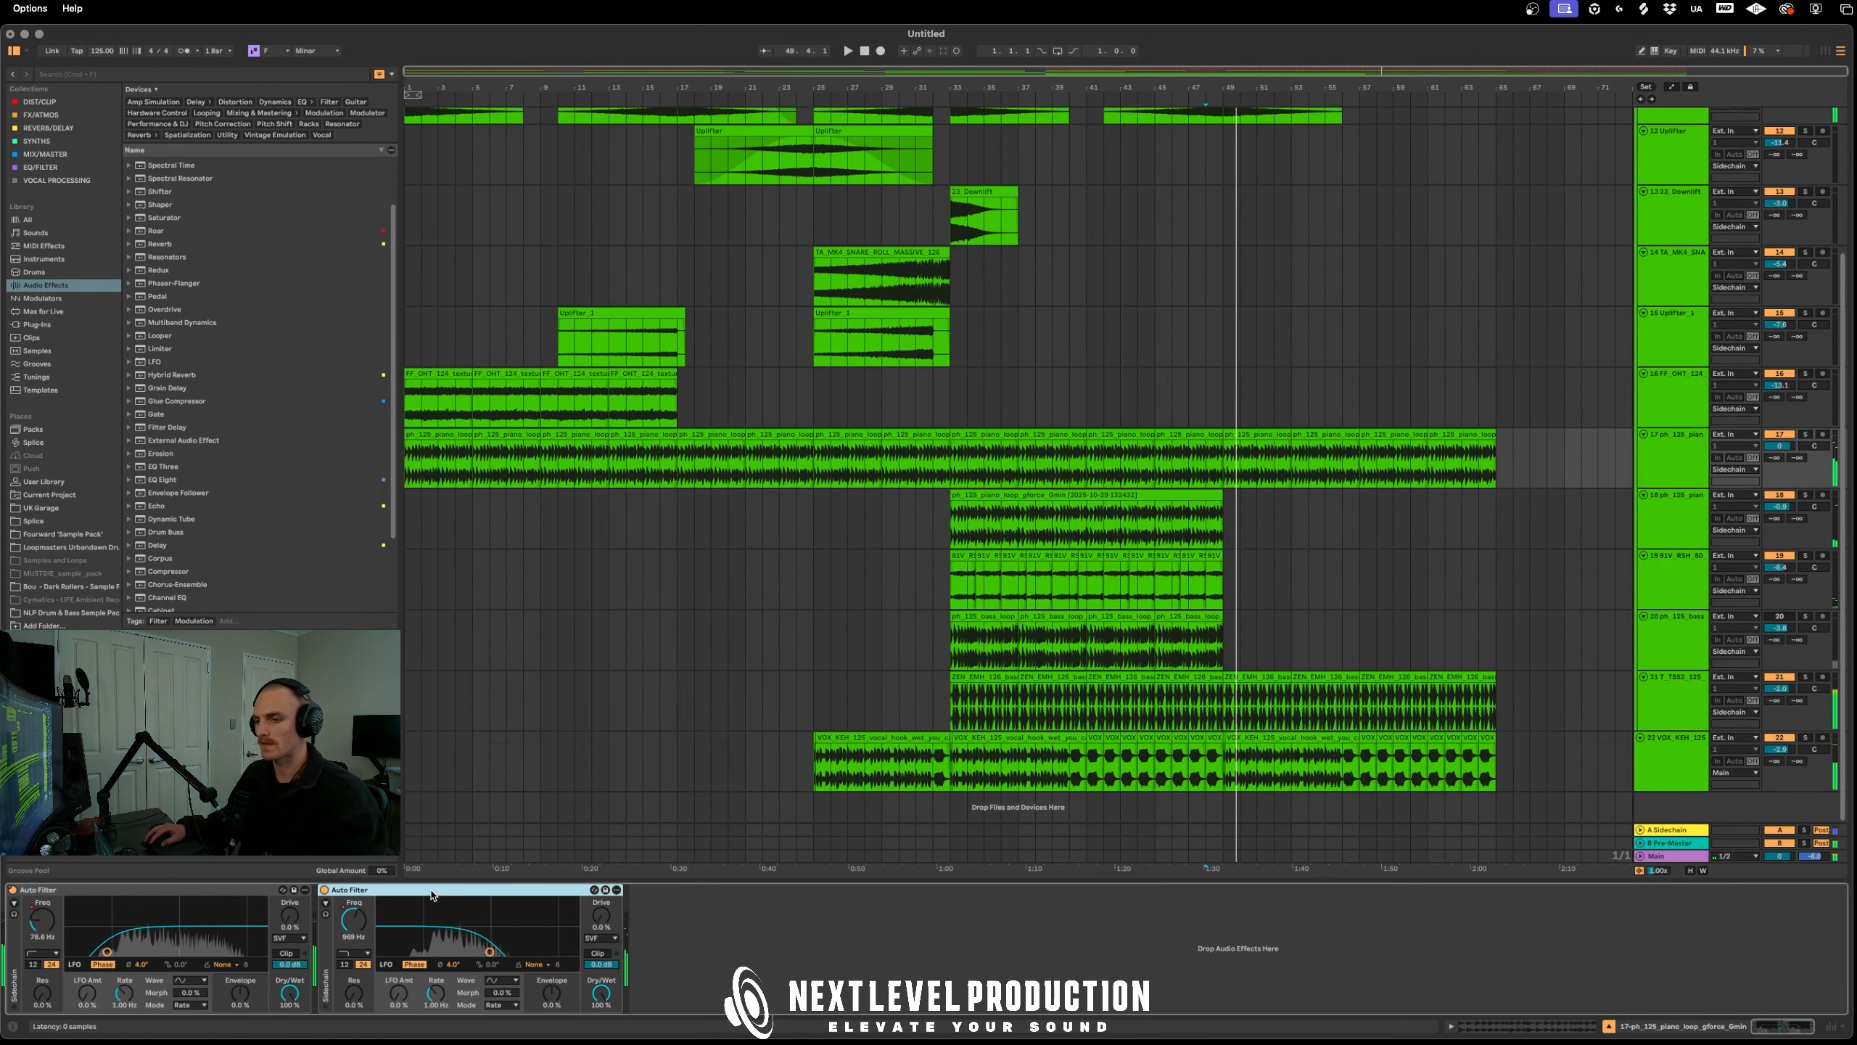
{"action": "left_click", "coordinate": [1817, 524]}
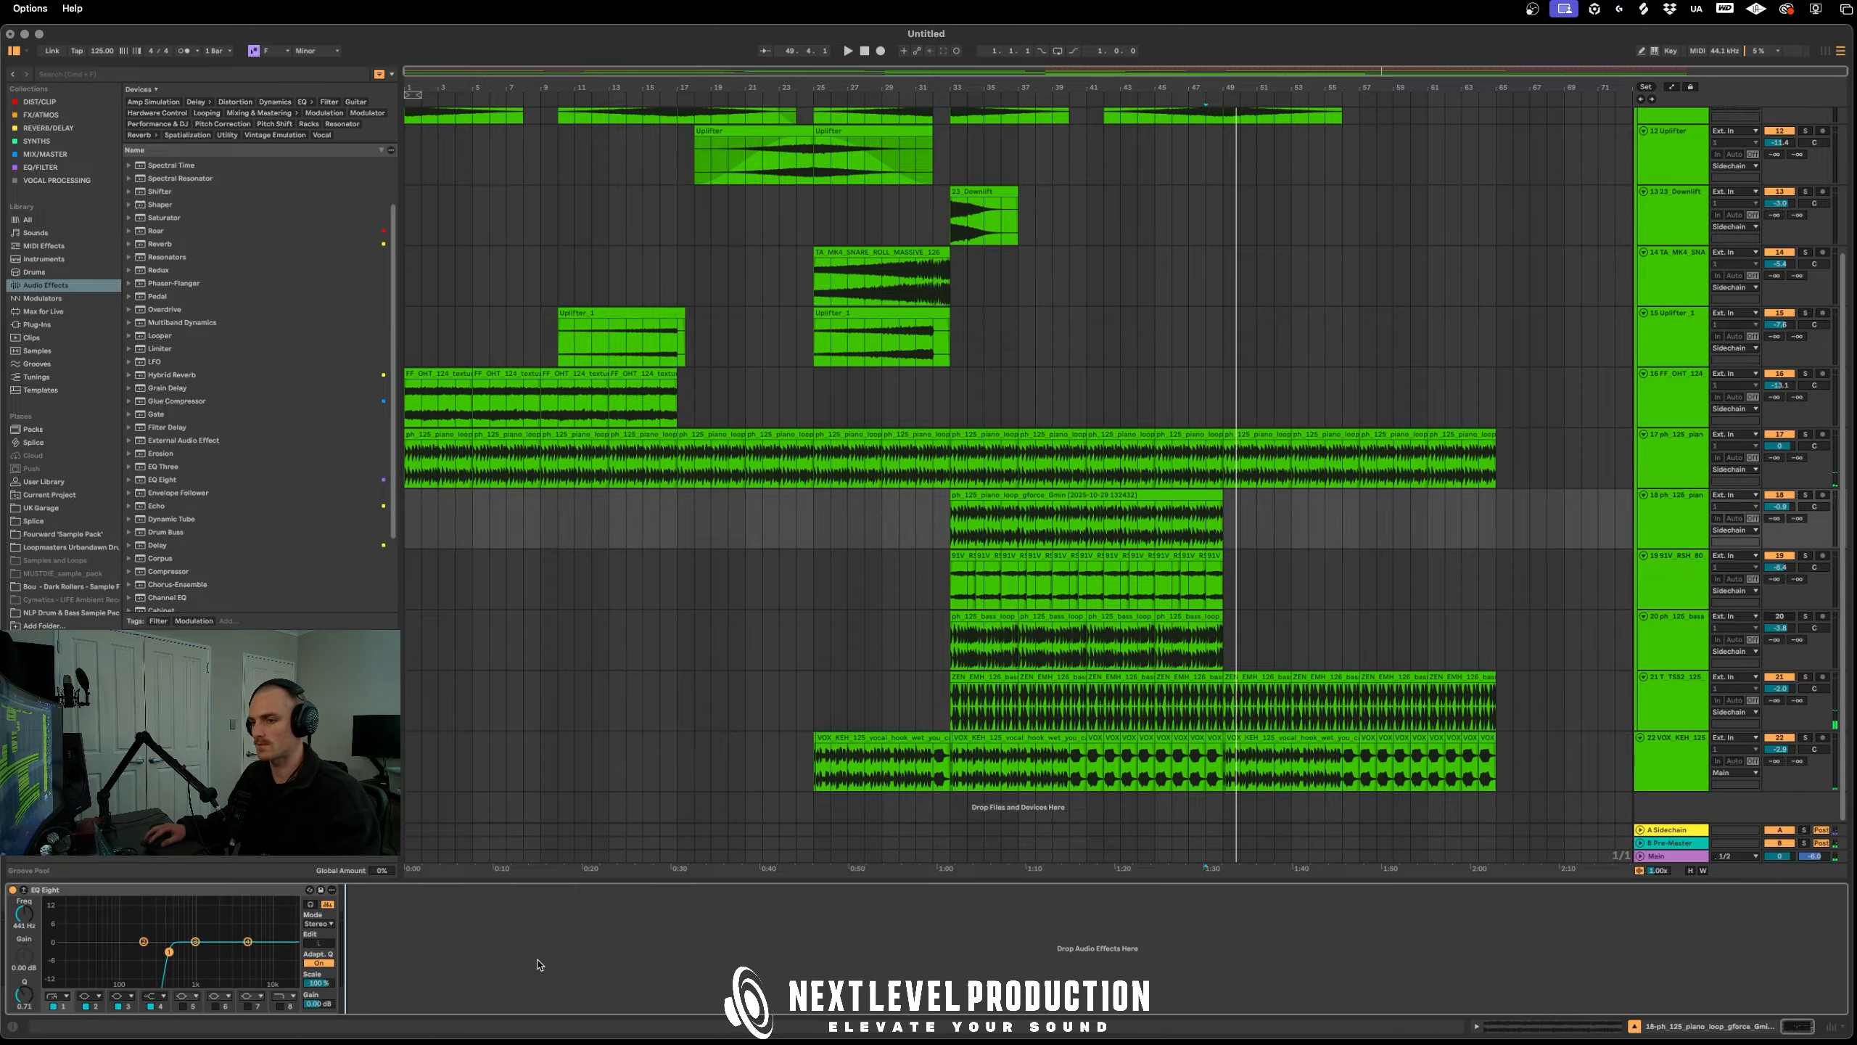
{"action": "left_click", "coordinate": [1146, 536]}
{"action": "key", "text": "a"}
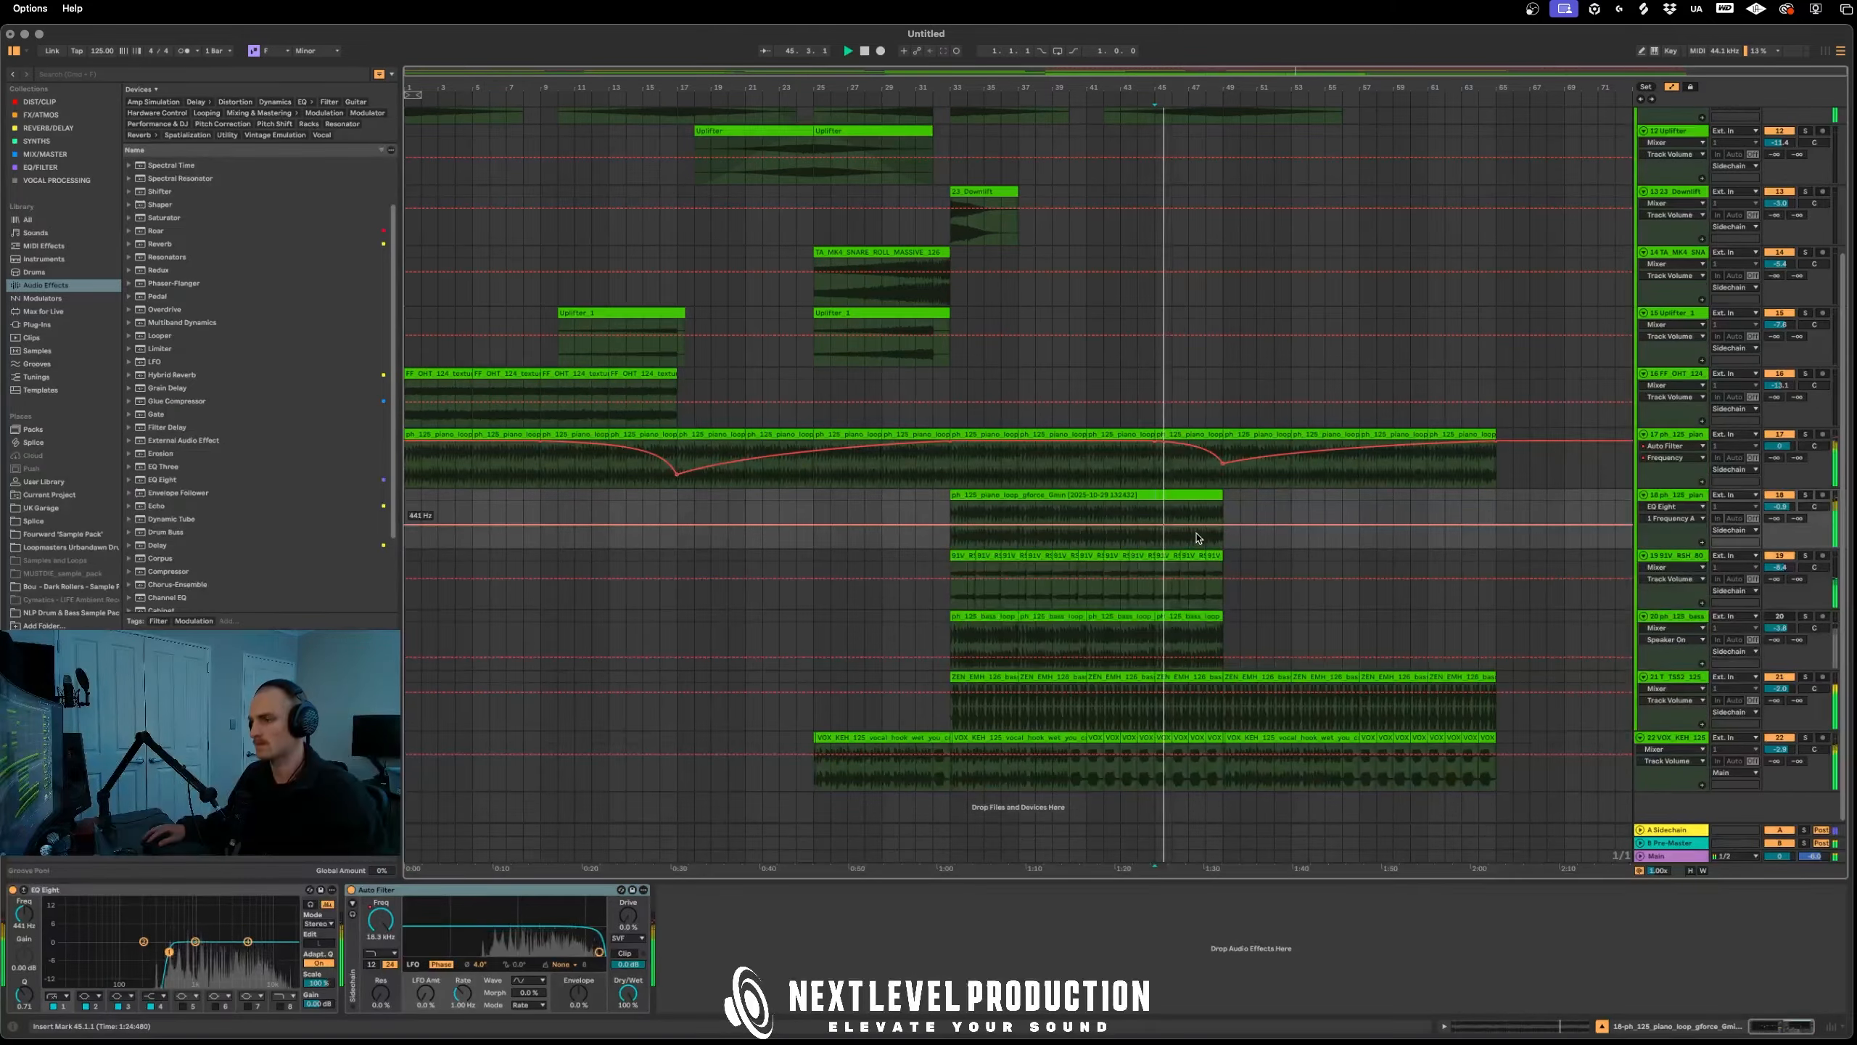
{"action": "key", "text": "a"}
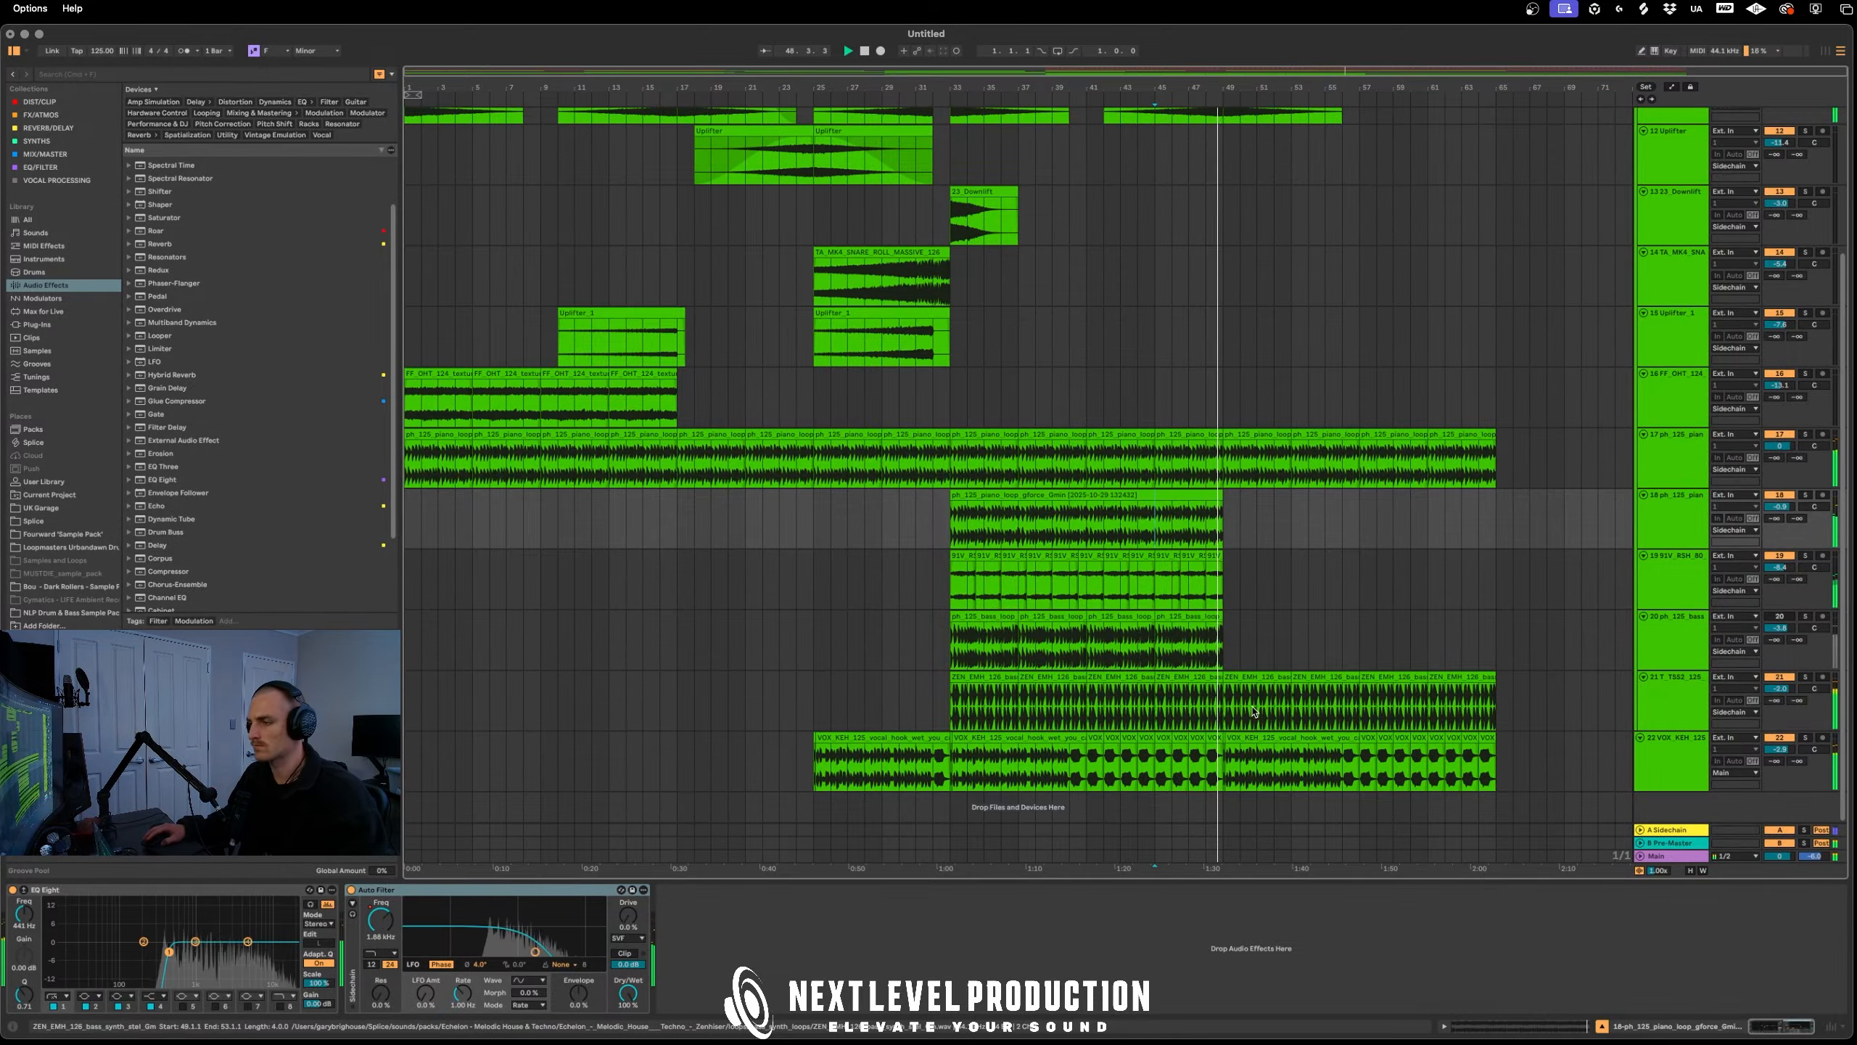
Open the save dialog for the Live Set and cancel it
{"action": "key", "text": "super+s"}
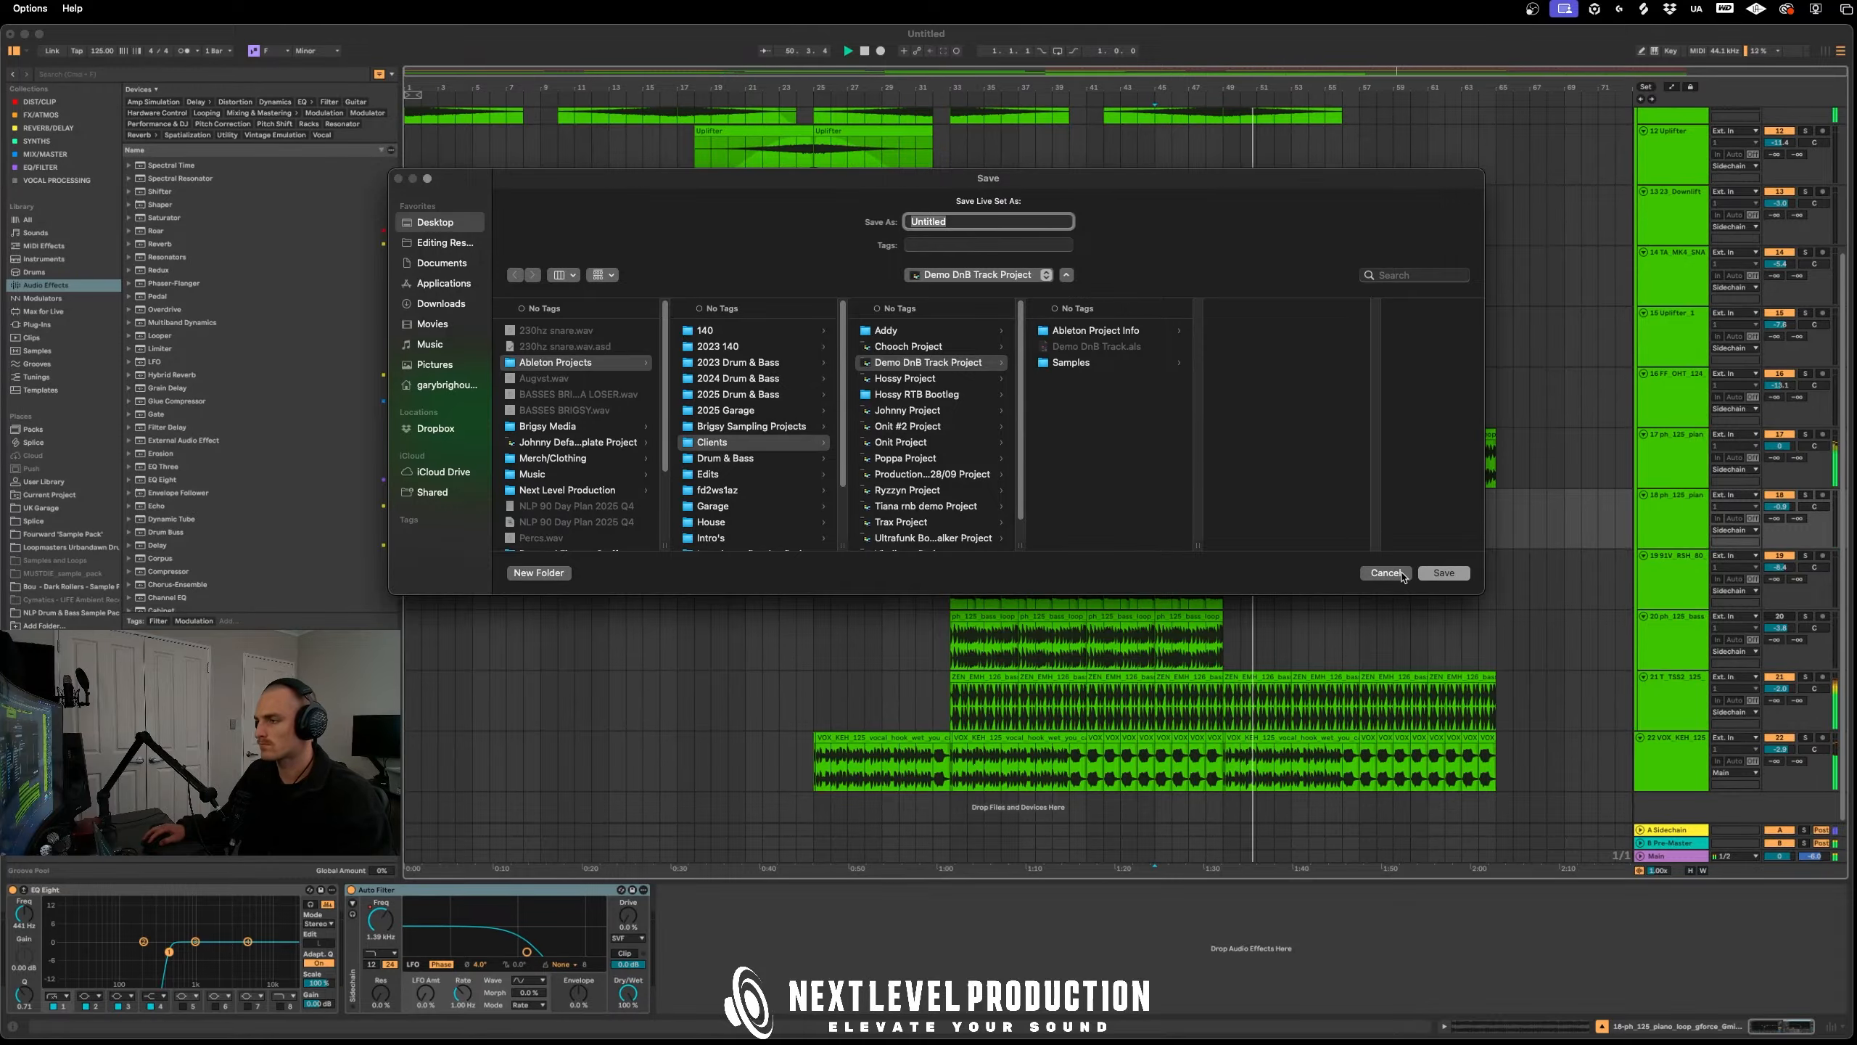
{"action": "left_click", "coordinate": [1385, 573]}
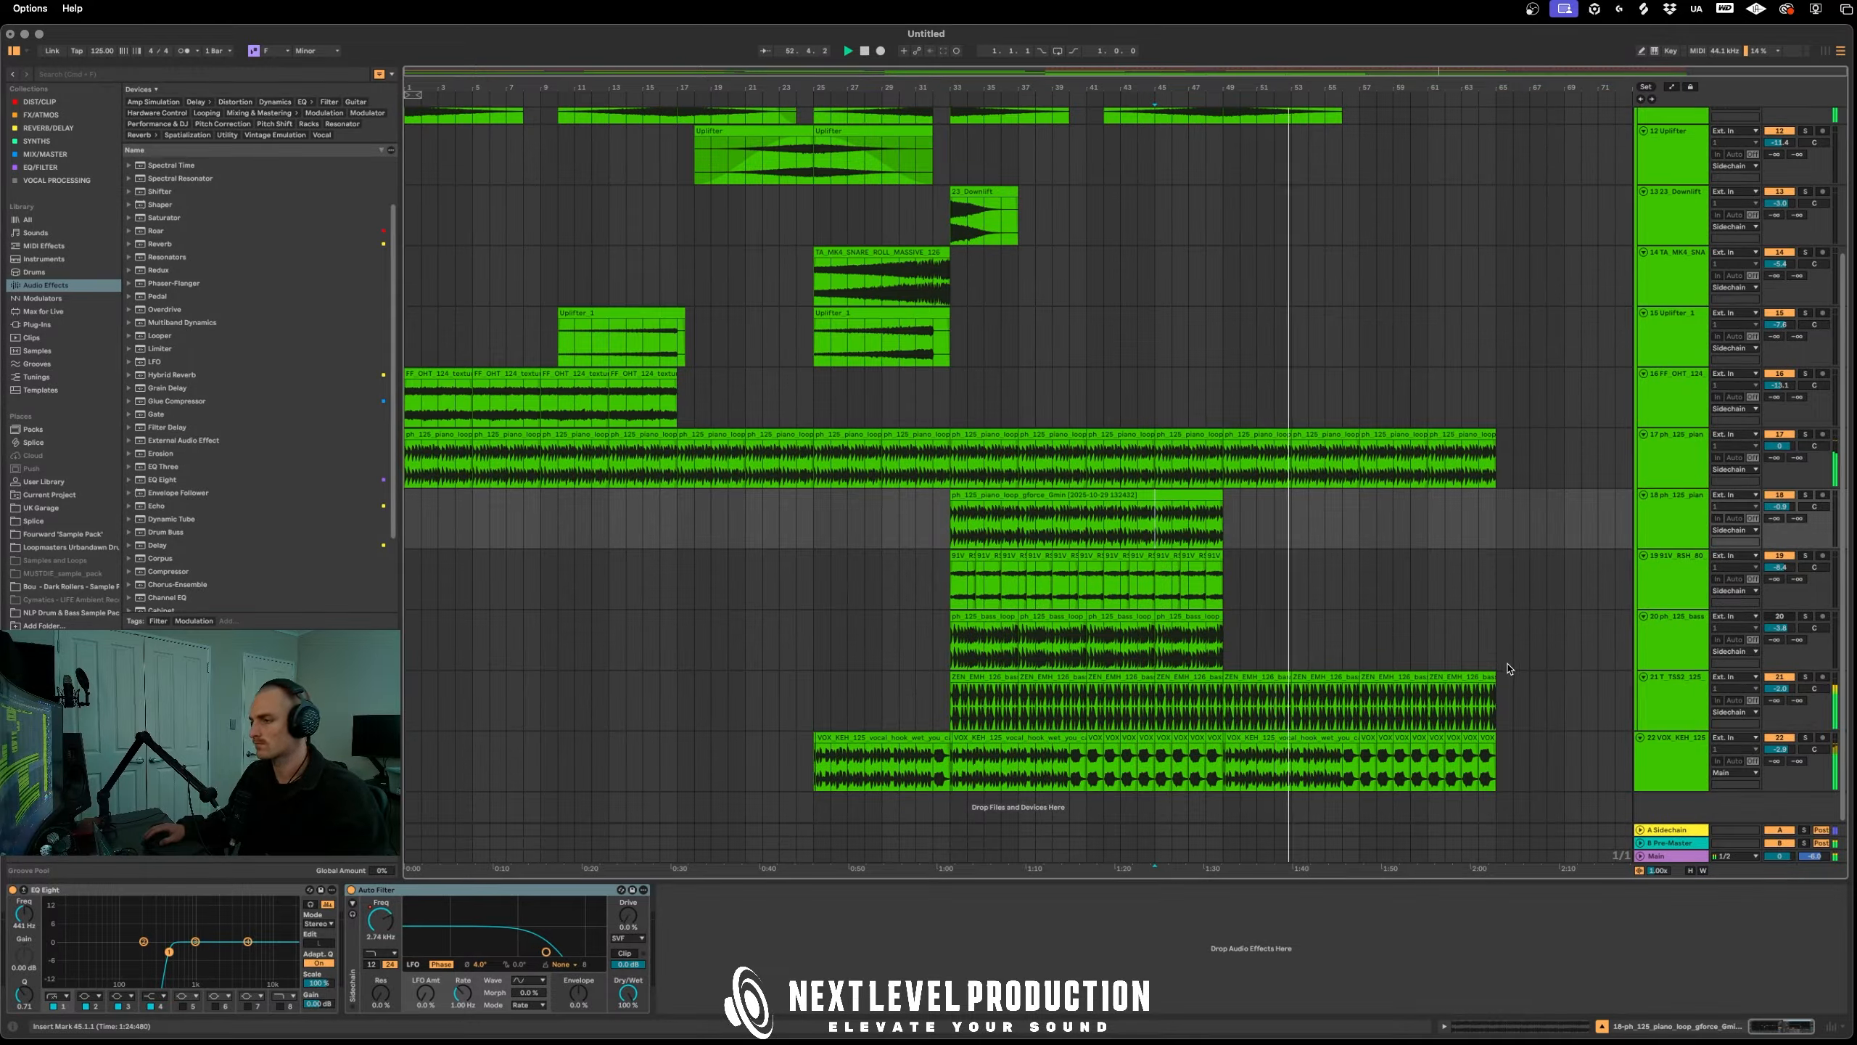
Adjust the vocal hook track's volume by ear during playback
{"action": "left_click", "coordinate": [1677, 710]}
{"action": "left_click", "coordinate": [1673, 755]}
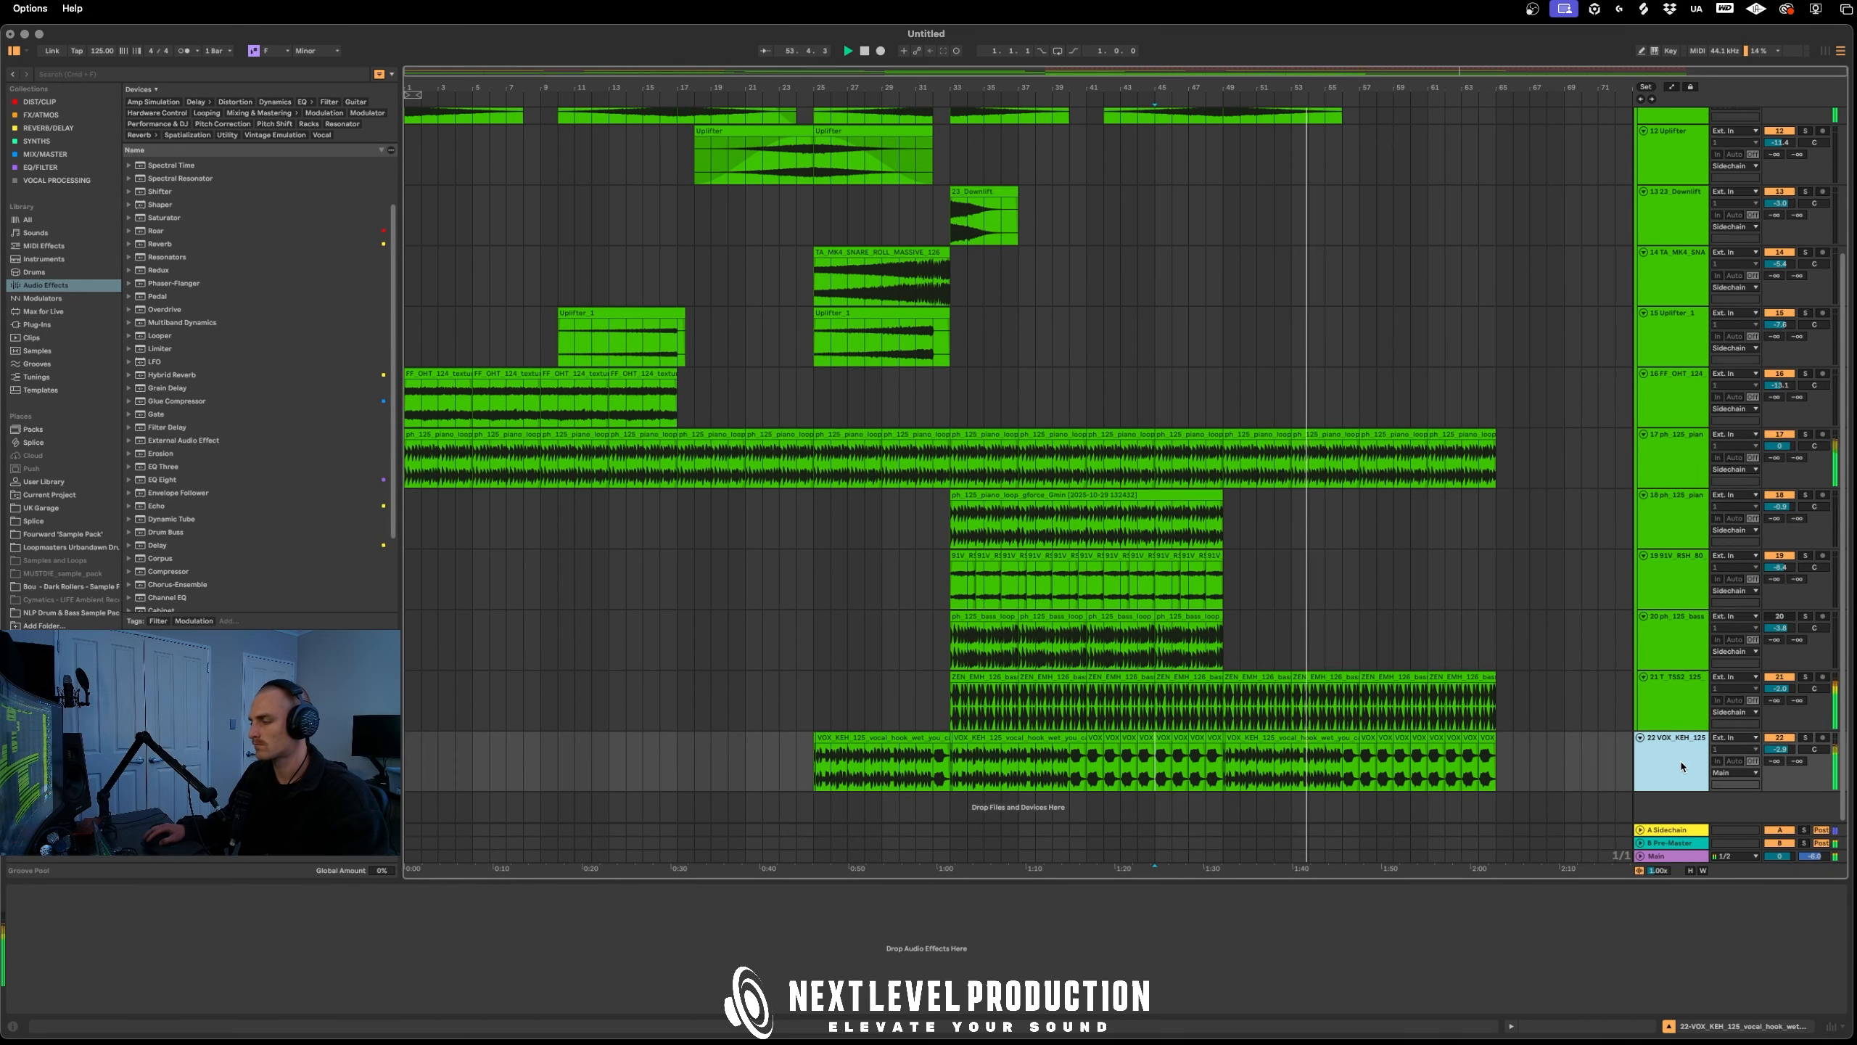
{"action": "left_click_drag", "start_coordinate": [1781, 749], "coordinate": [1786, 754]}
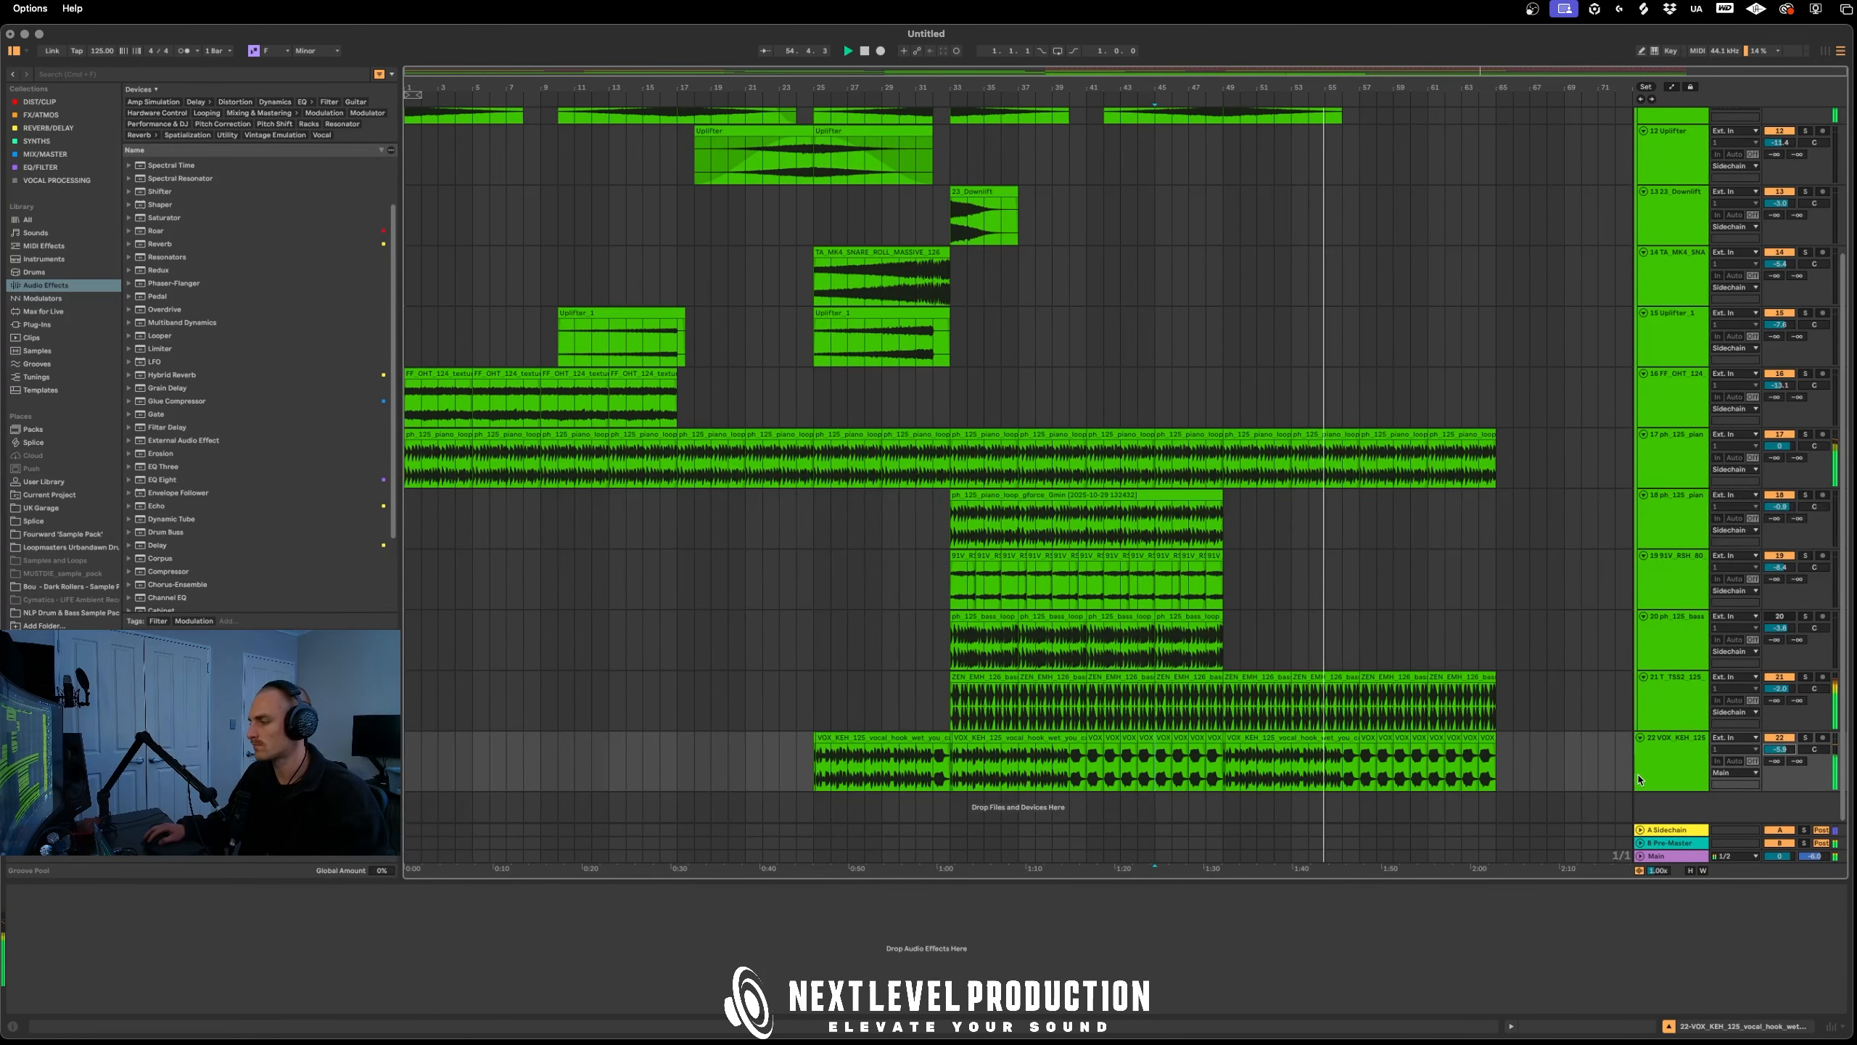
{"action": "scroll", "coordinate": [1649, 766], "scroll_direction": "up", "scroll_amount": 3}
{"action": "scroll", "coordinate": [1650, 767], "scroll_direction": "down", "scroll_amount": 3}
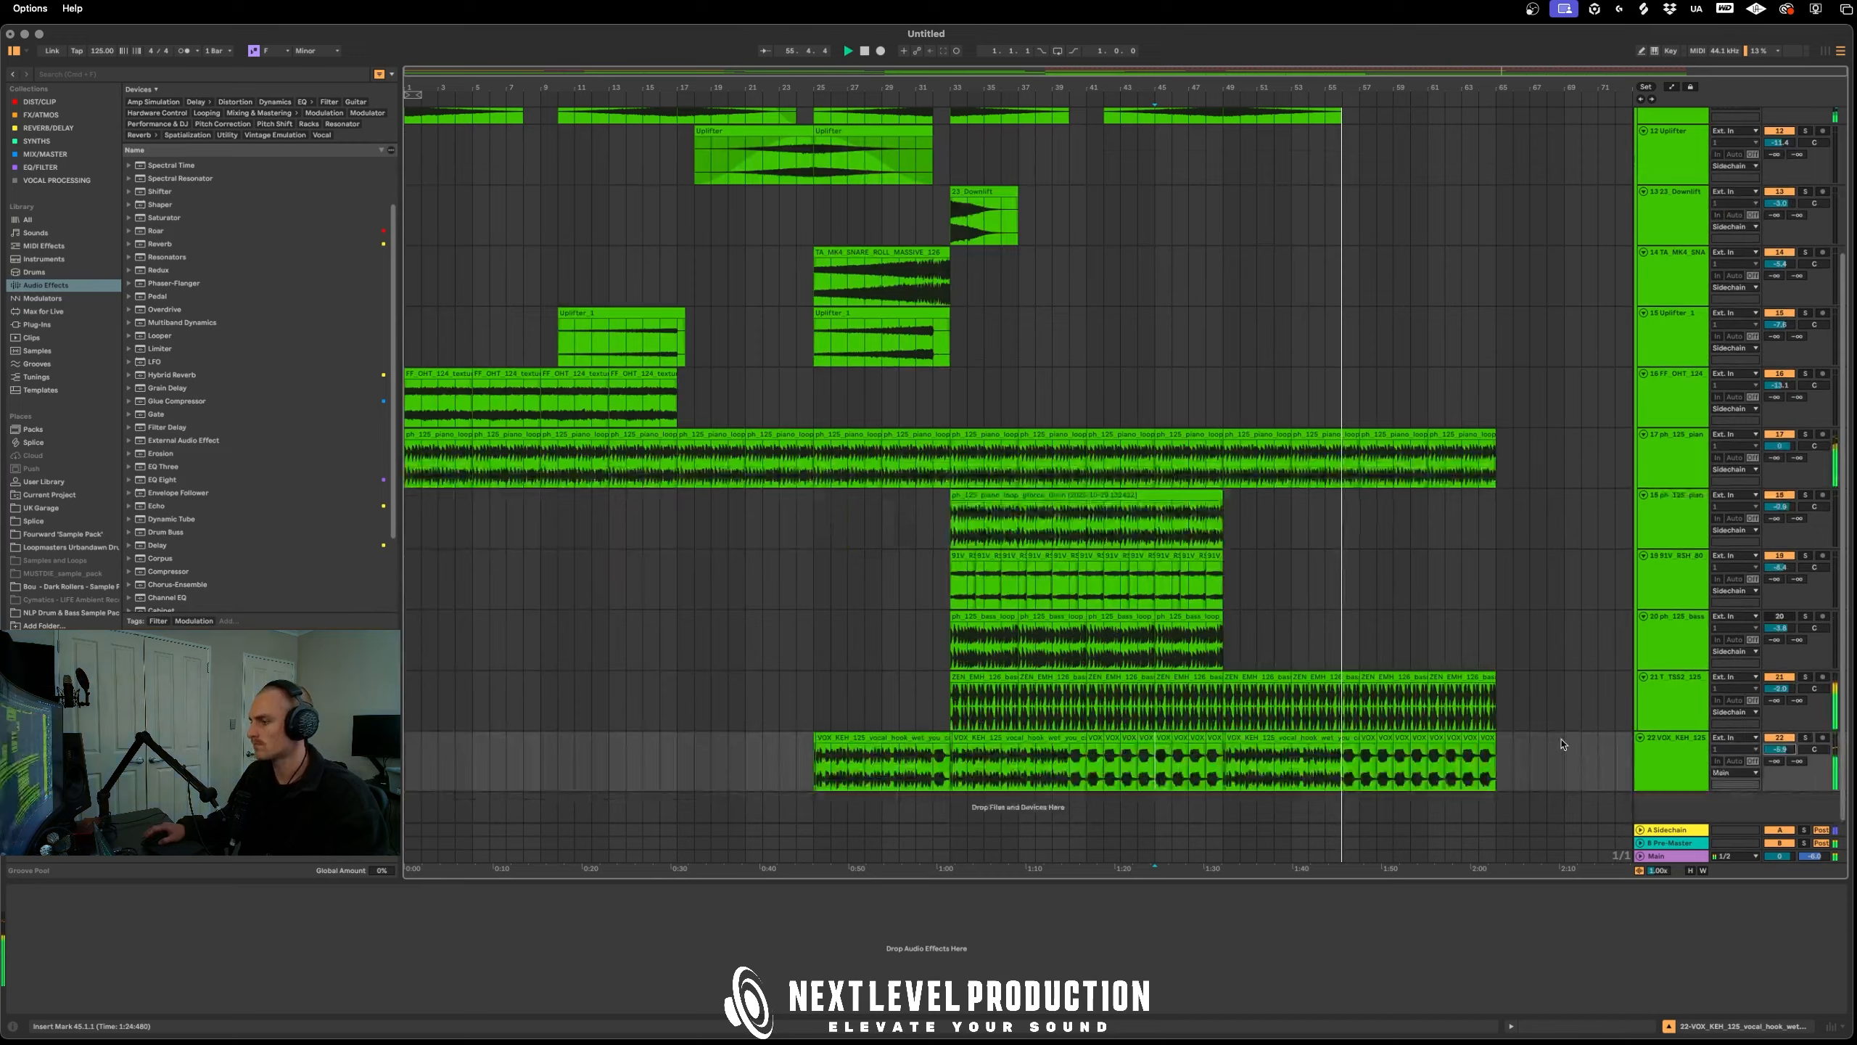
{"action": "left_click_drag", "start_coordinate": [1780, 749], "coordinate": [1737, 742]}
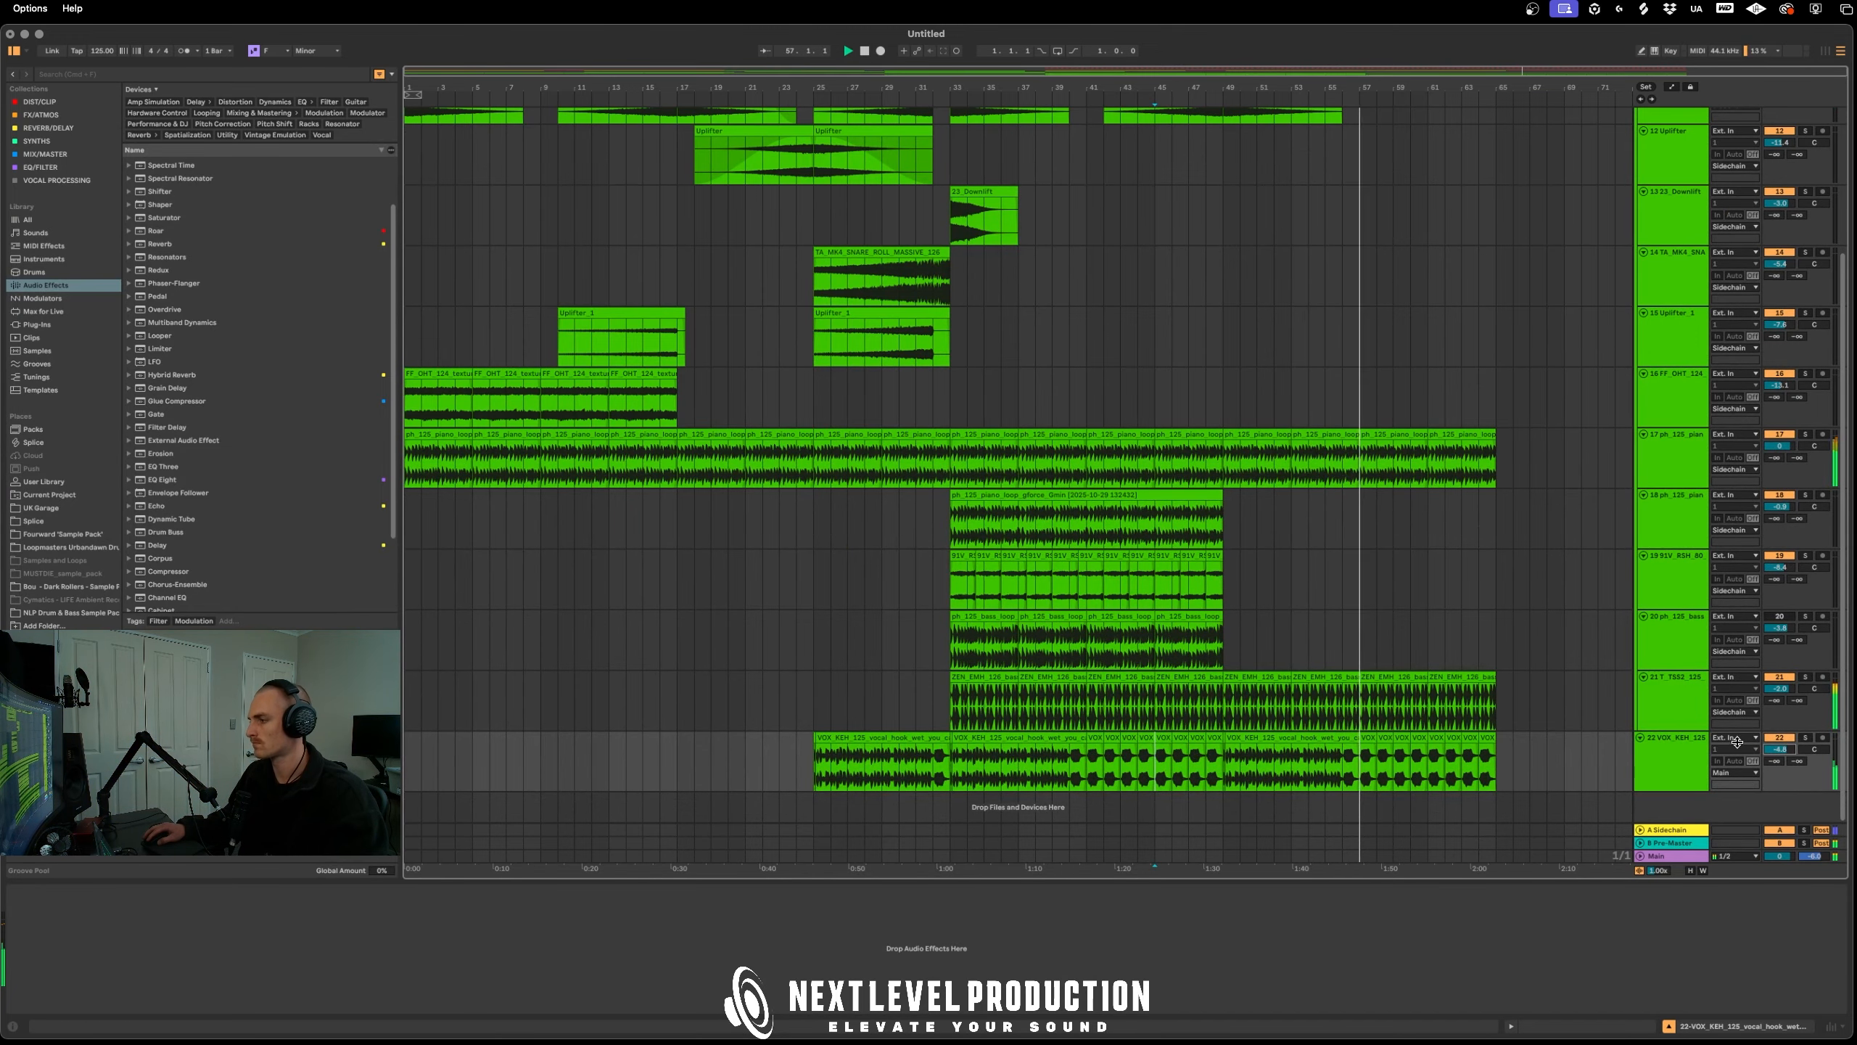
{"action": "left_click", "coordinate": [1739, 739]}
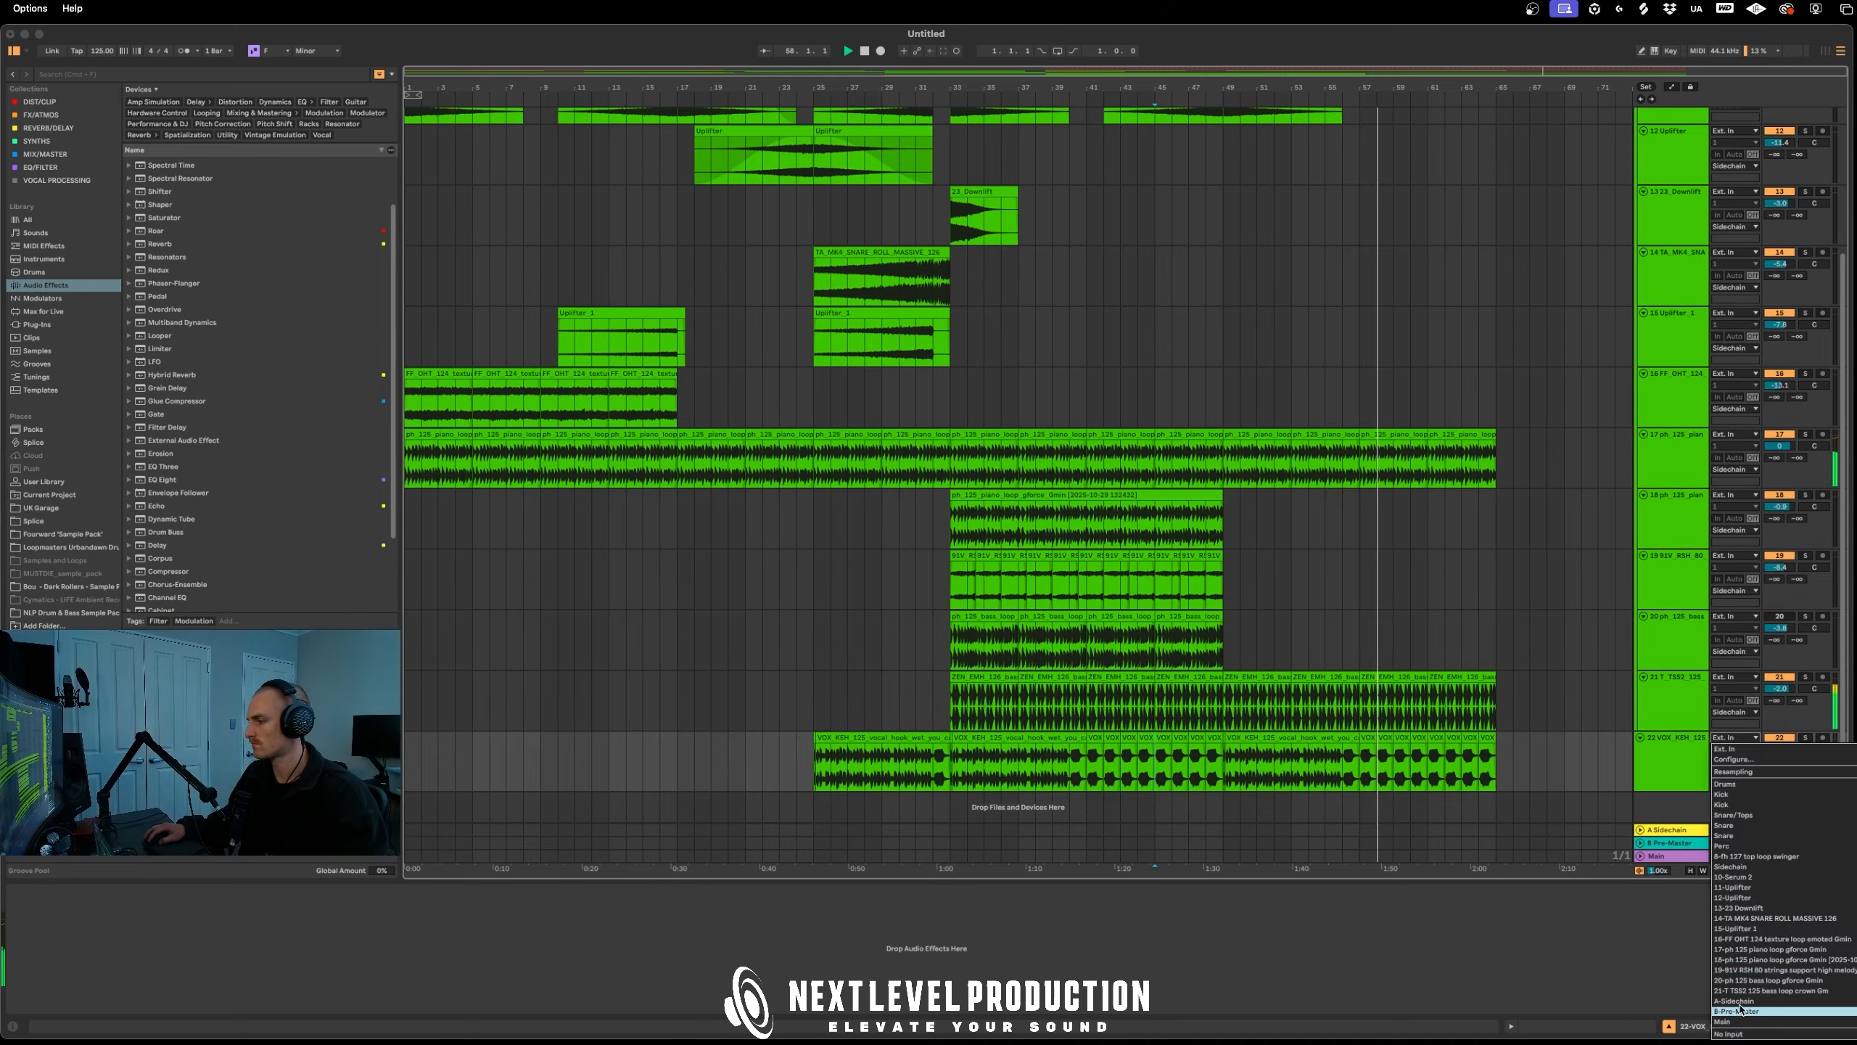
{"action": "left_click", "coordinate": [1674, 764]}
{"action": "left_click", "coordinate": [1728, 774]}
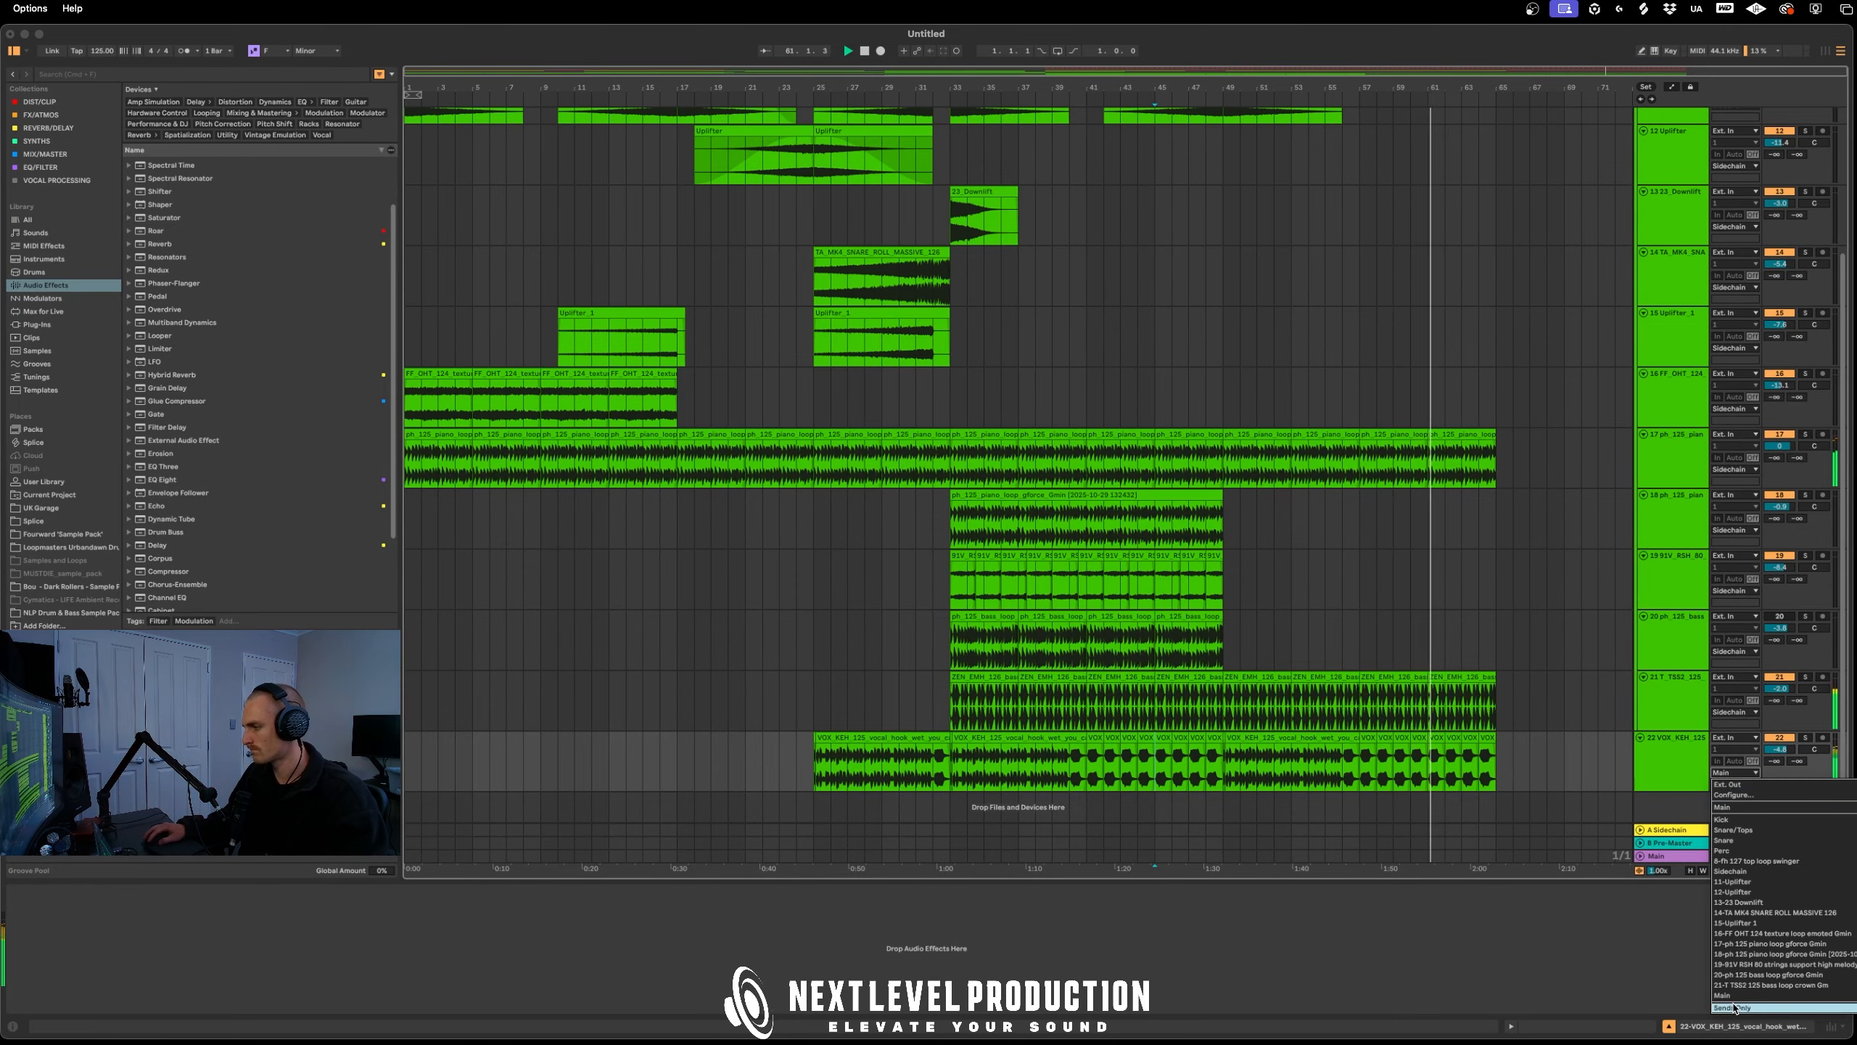
{"action": "left_click", "coordinate": [1666, 584]}
{"action": "scroll", "coordinate": [1664, 584], "scroll_direction": "up", "scroll_amount": 3}
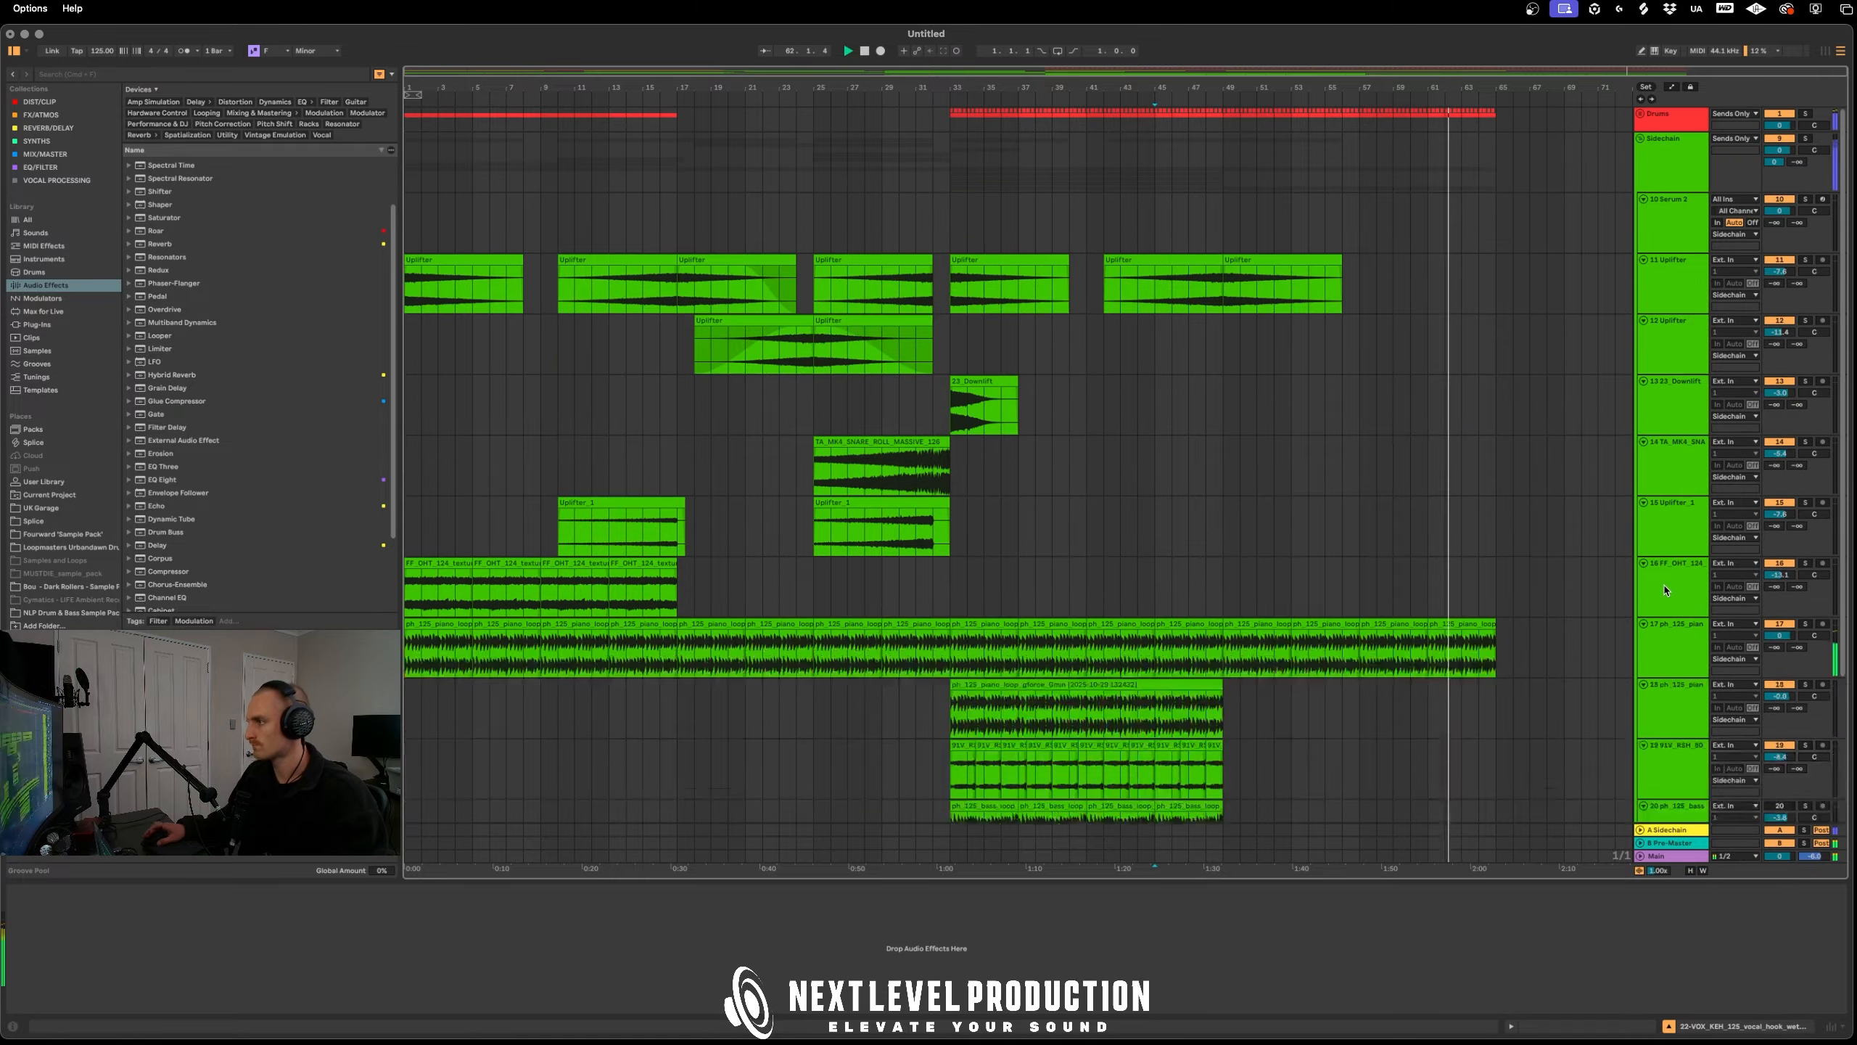
{"action": "scroll", "coordinate": [1649, 584], "scroll_direction": "down", "scroll_amount": 3}
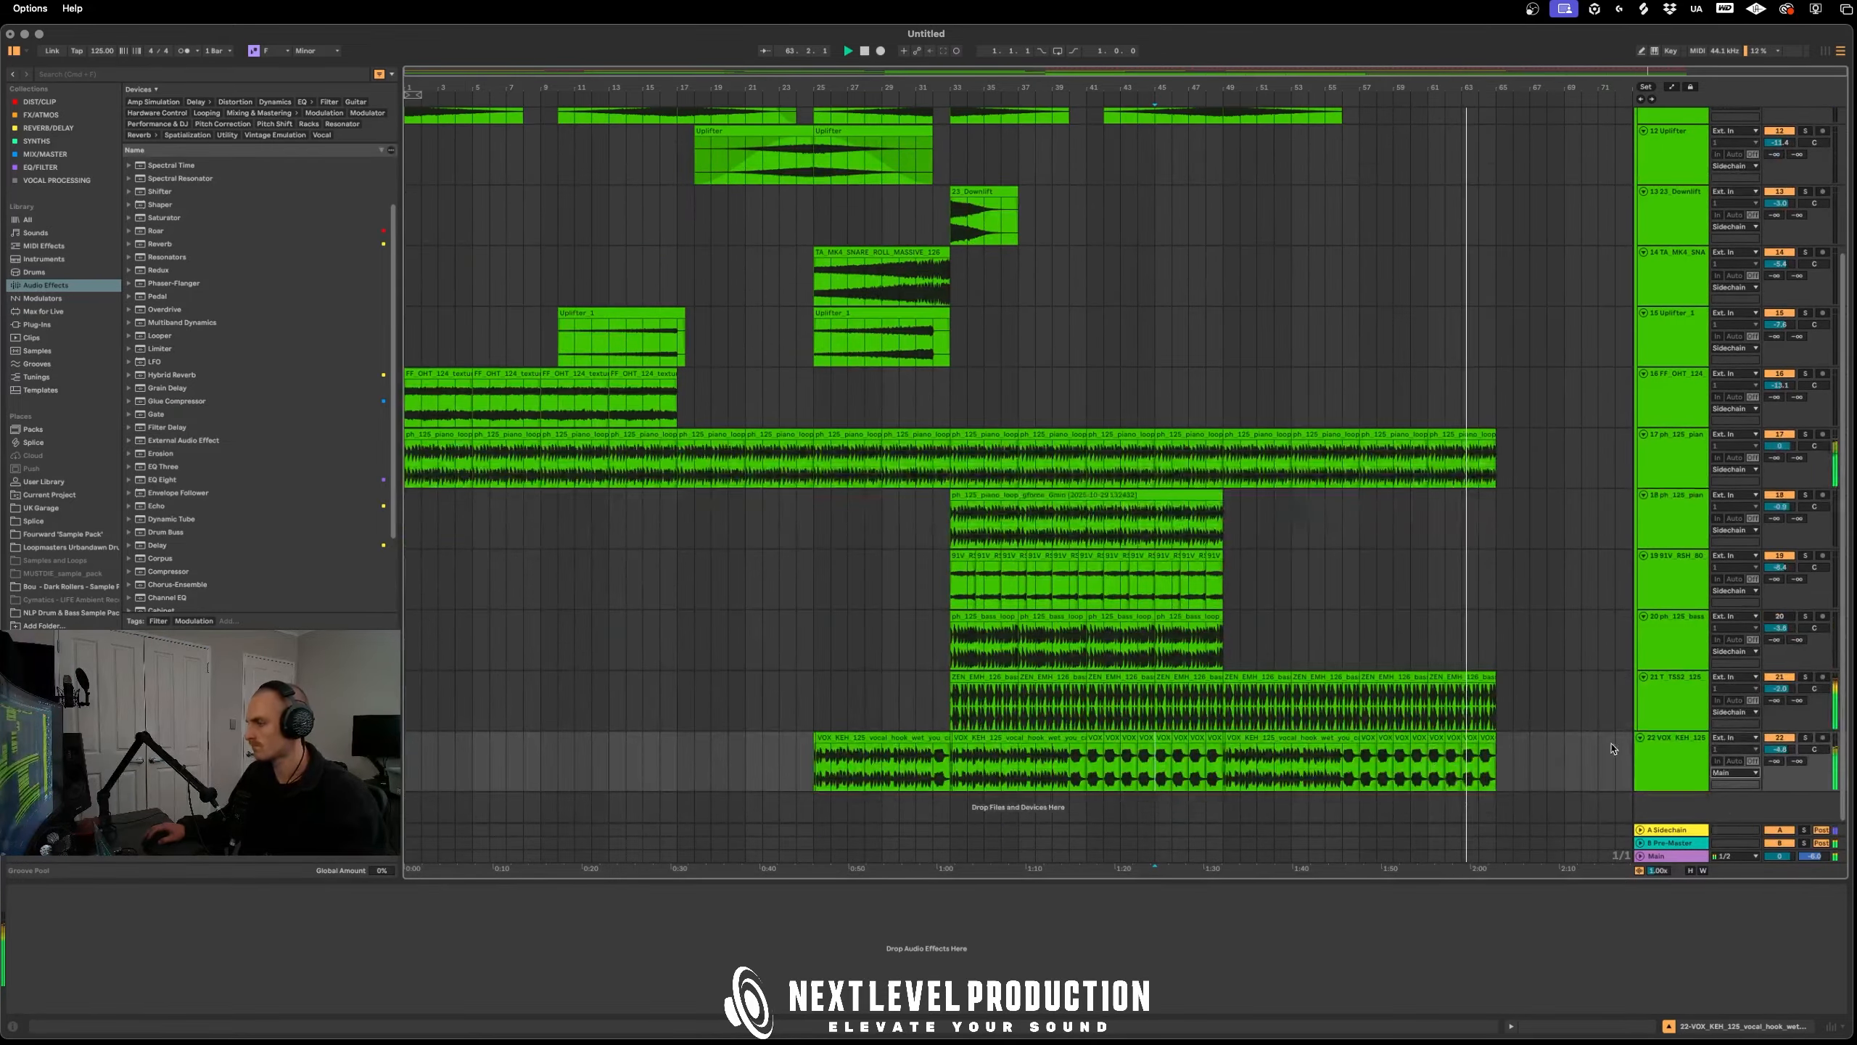
Collapse the Sidechain group and duplicate the entire arrangement from bars 1 to 65 across all tracks, placing the copy at bar 65
{"action": "scroll", "coordinate": [1643, 139], "scroll_direction": "up", "scroll_amount": 3}
{"action": "left_click", "coordinate": [1642, 139]}
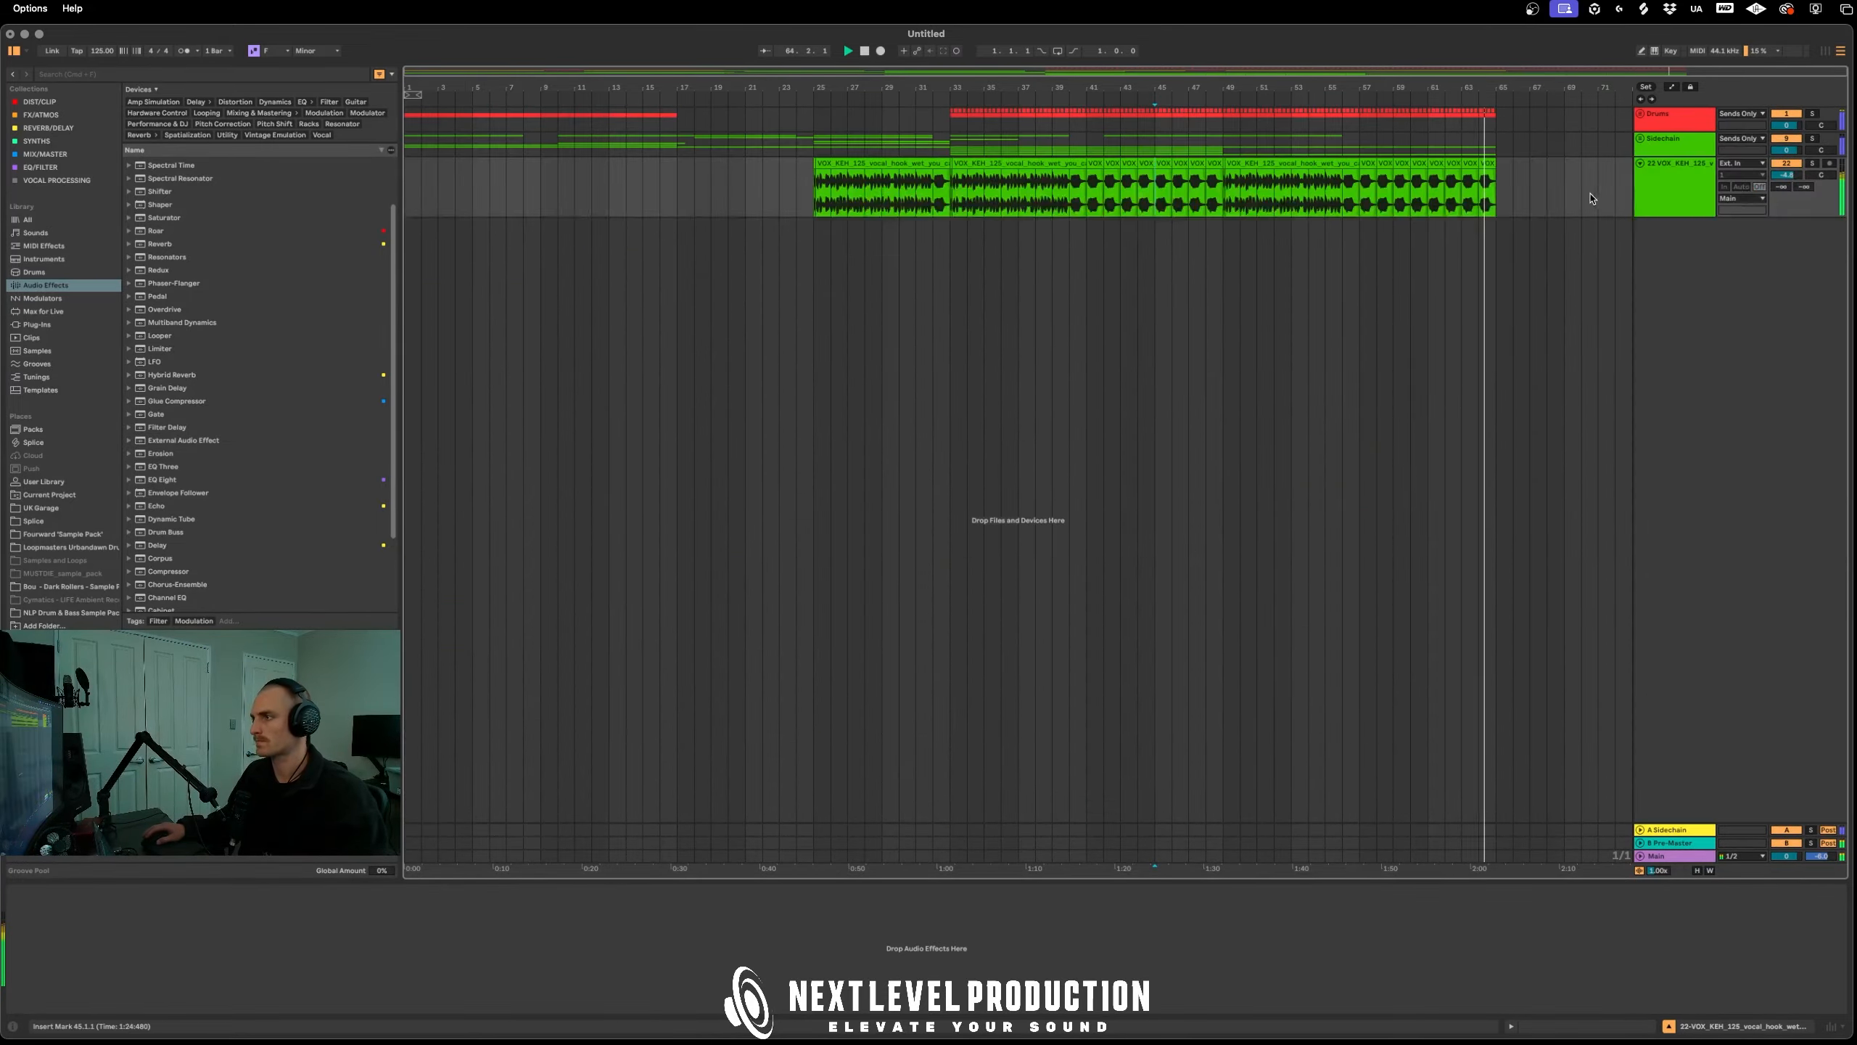
{"action": "left_click", "coordinate": [1500, 199]}
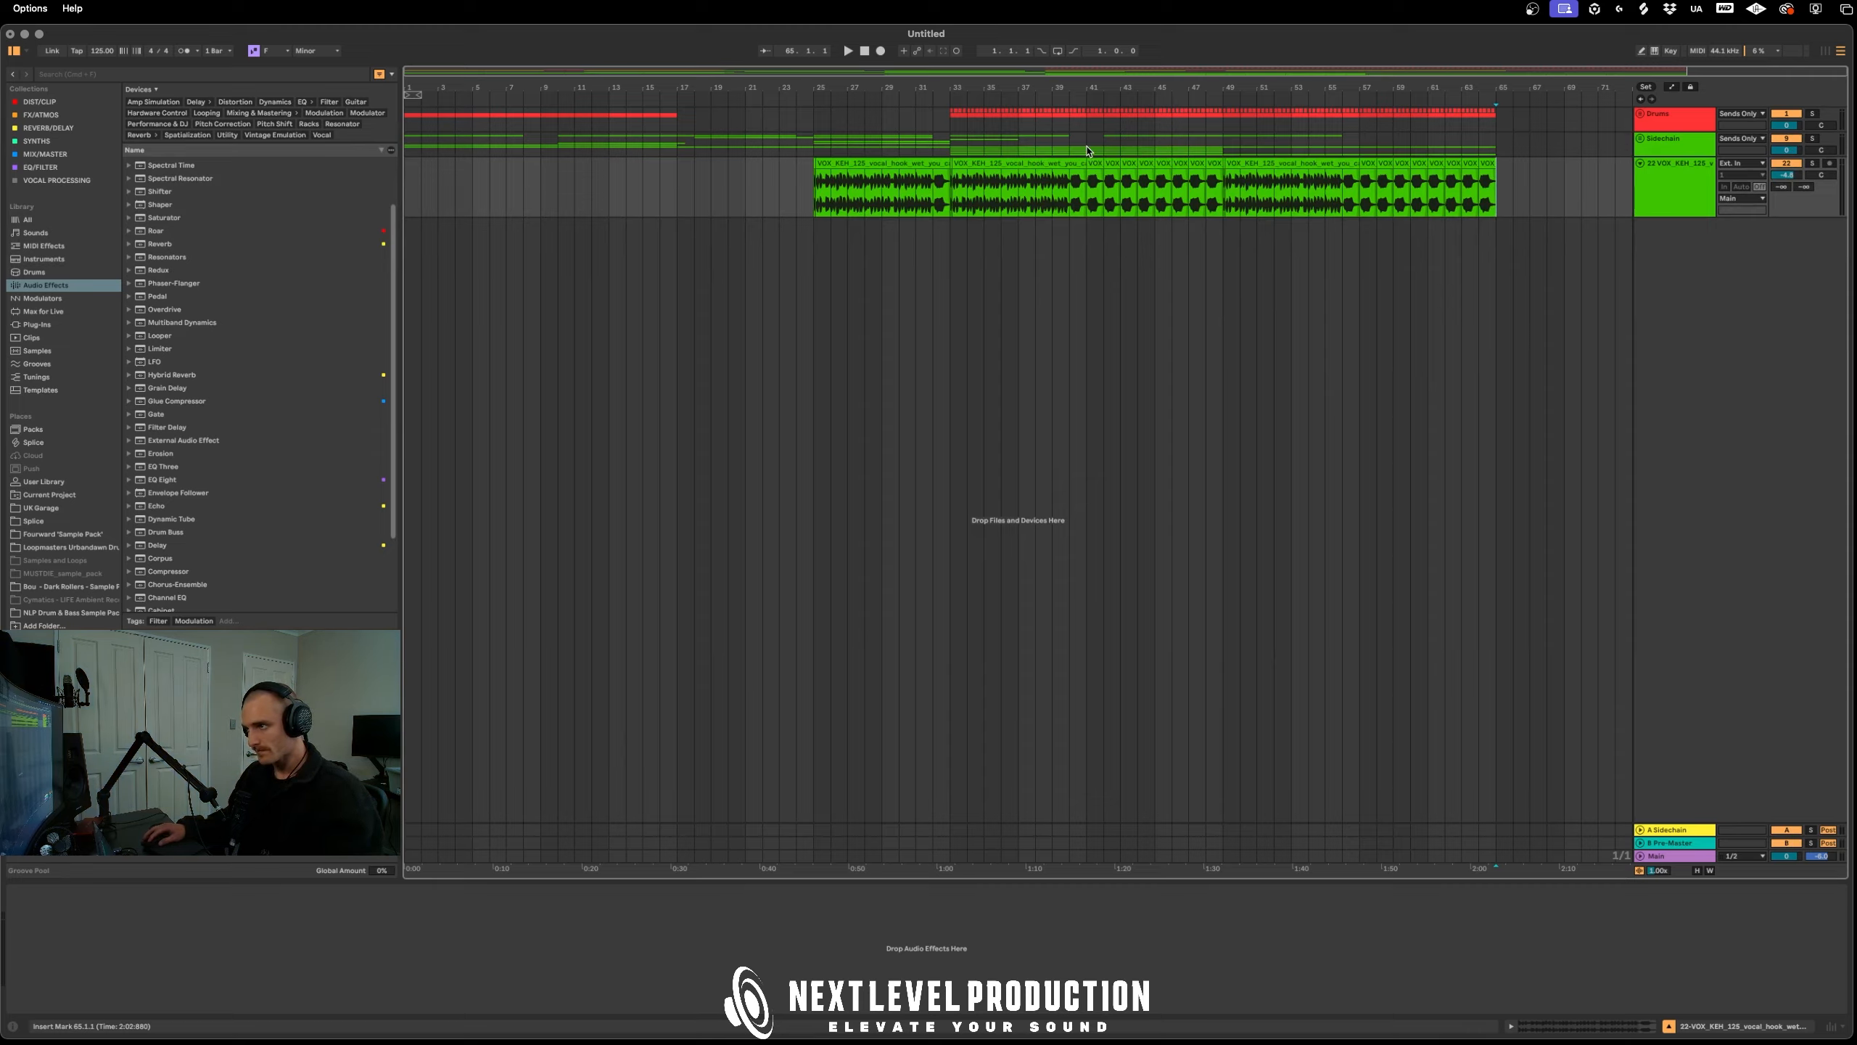
{"action": "left_click_drag", "start_coordinate": [961, 149], "coordinate": [1499, 137]}
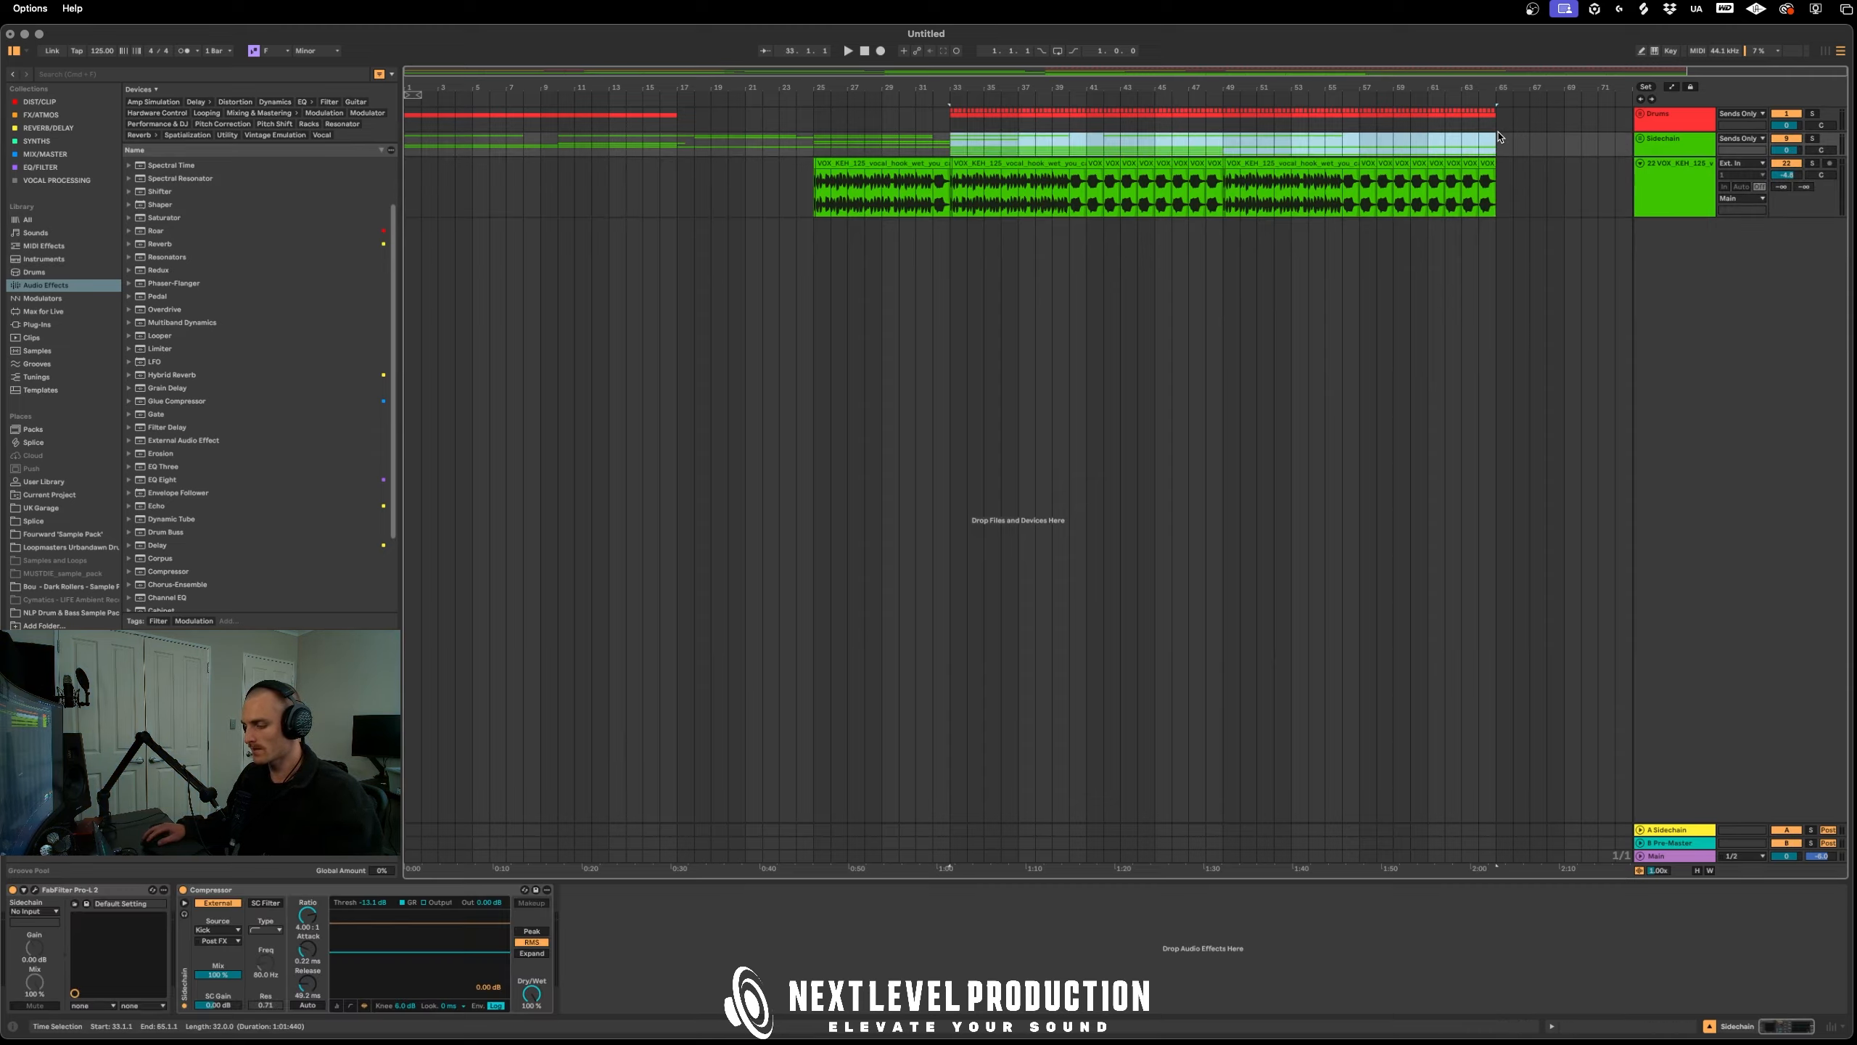
{"action": "left_click", "coordinate": [1506, 253]}
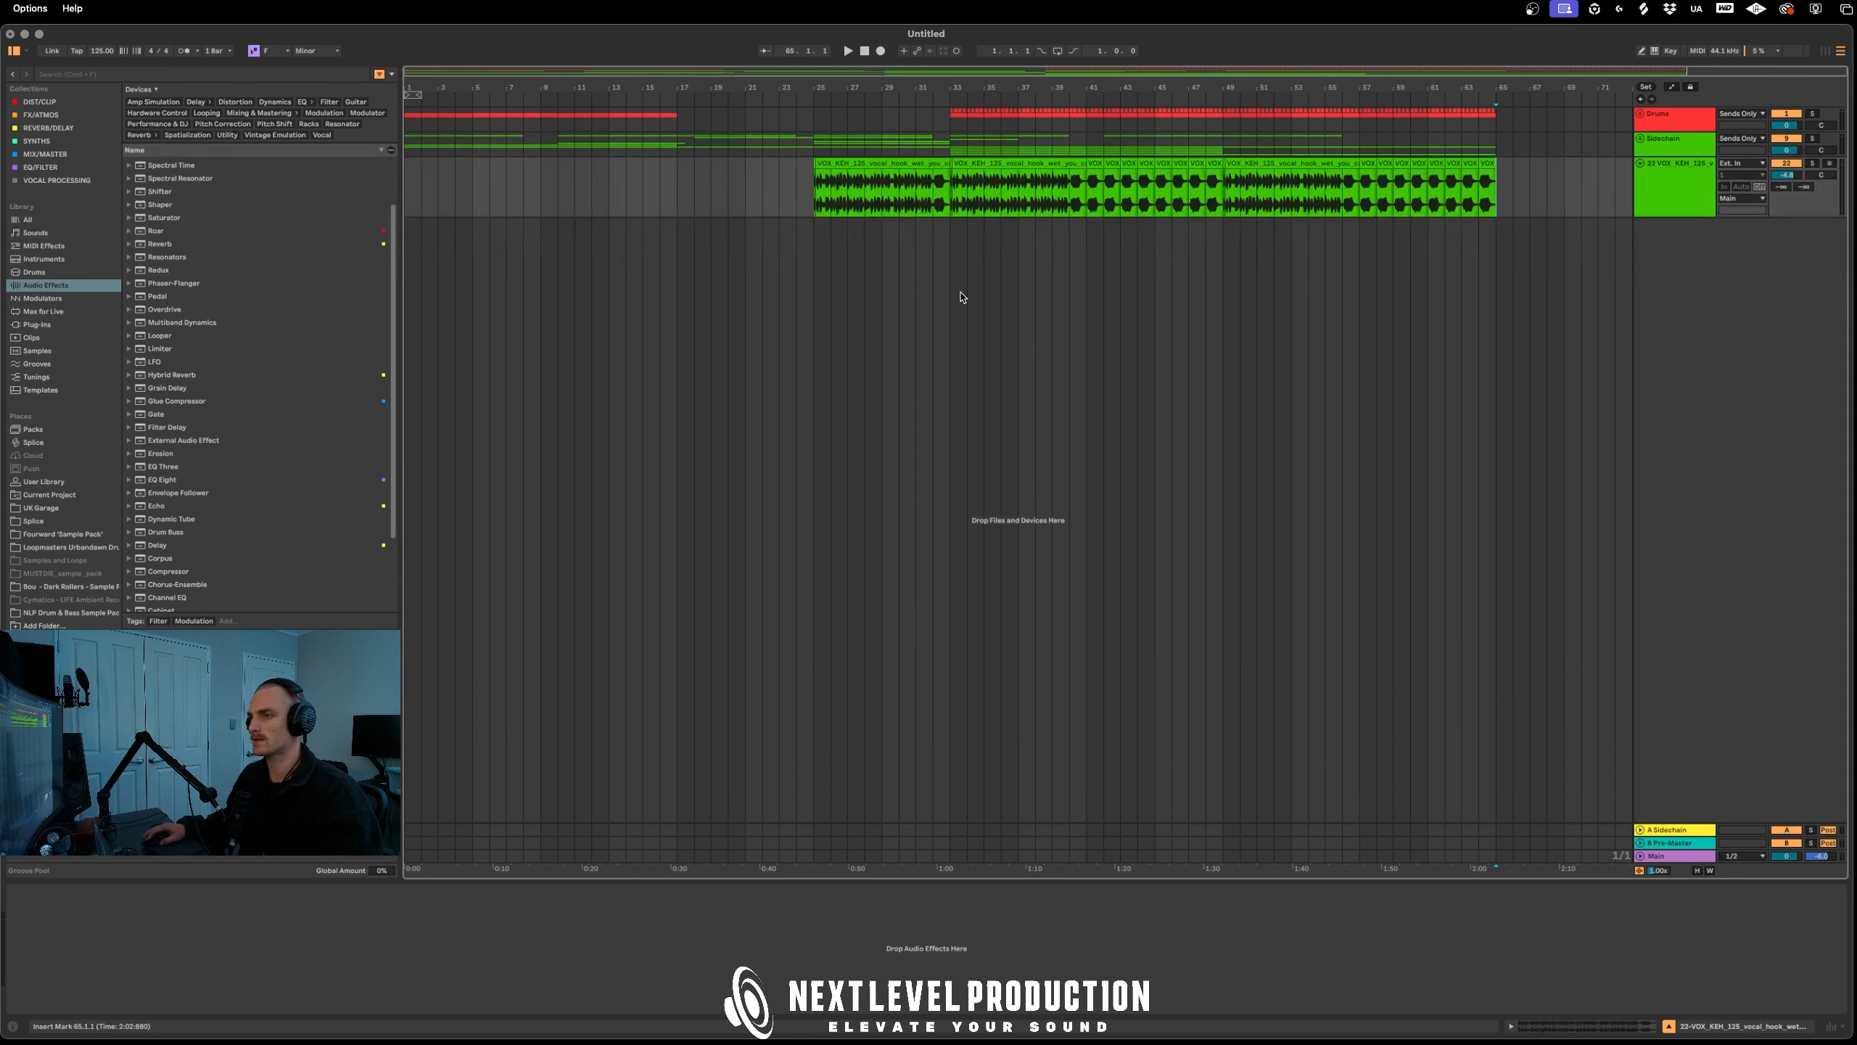
{"action": "left_click_drag", "start_coordinate": [1499, 201], "coordinate": [413, 115]}
{"action": "key", "text": "super+d"}
{"action": "left_click", "coordinate": [1228, 265]}
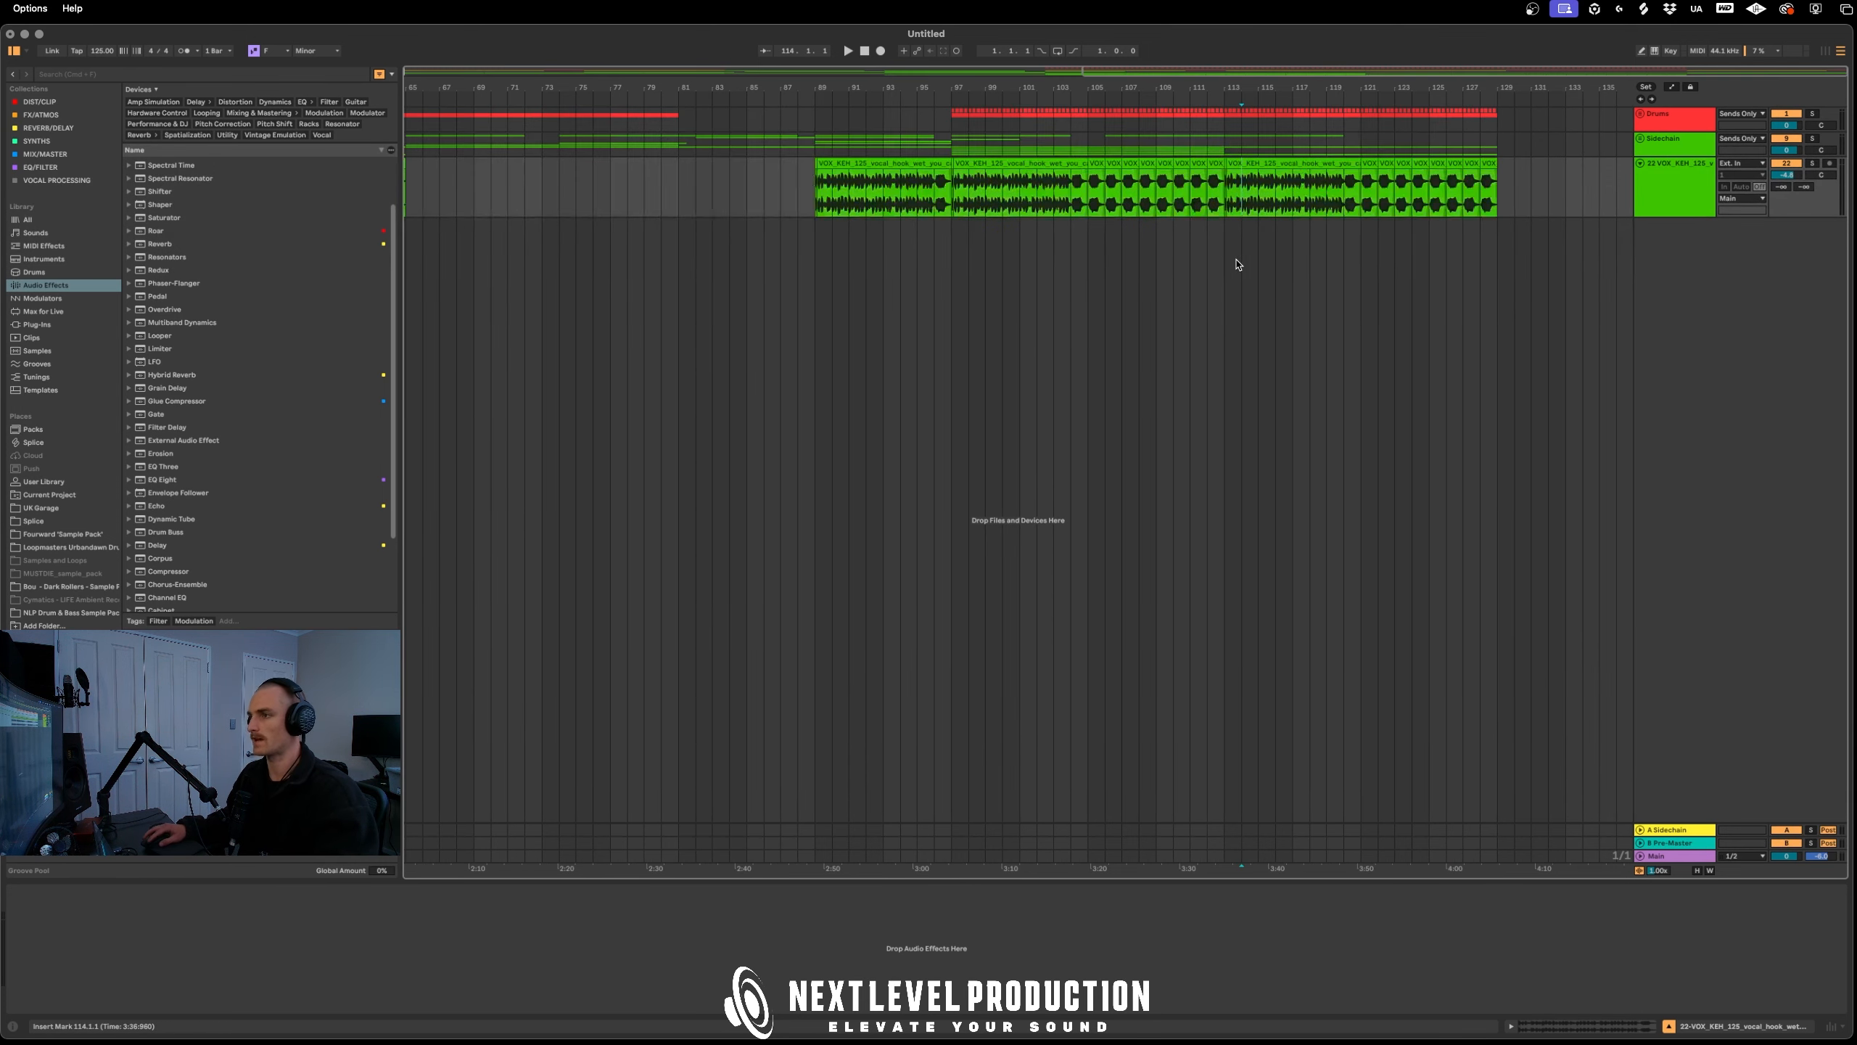
Fit the doubled arrangement in view and minimize the vocal hook track's lane height
{"action": "left_click_drag", "start_coordinate": [1487, 186], "coordinate": [404, 117]}
{"action": "key", "text": "minus"}
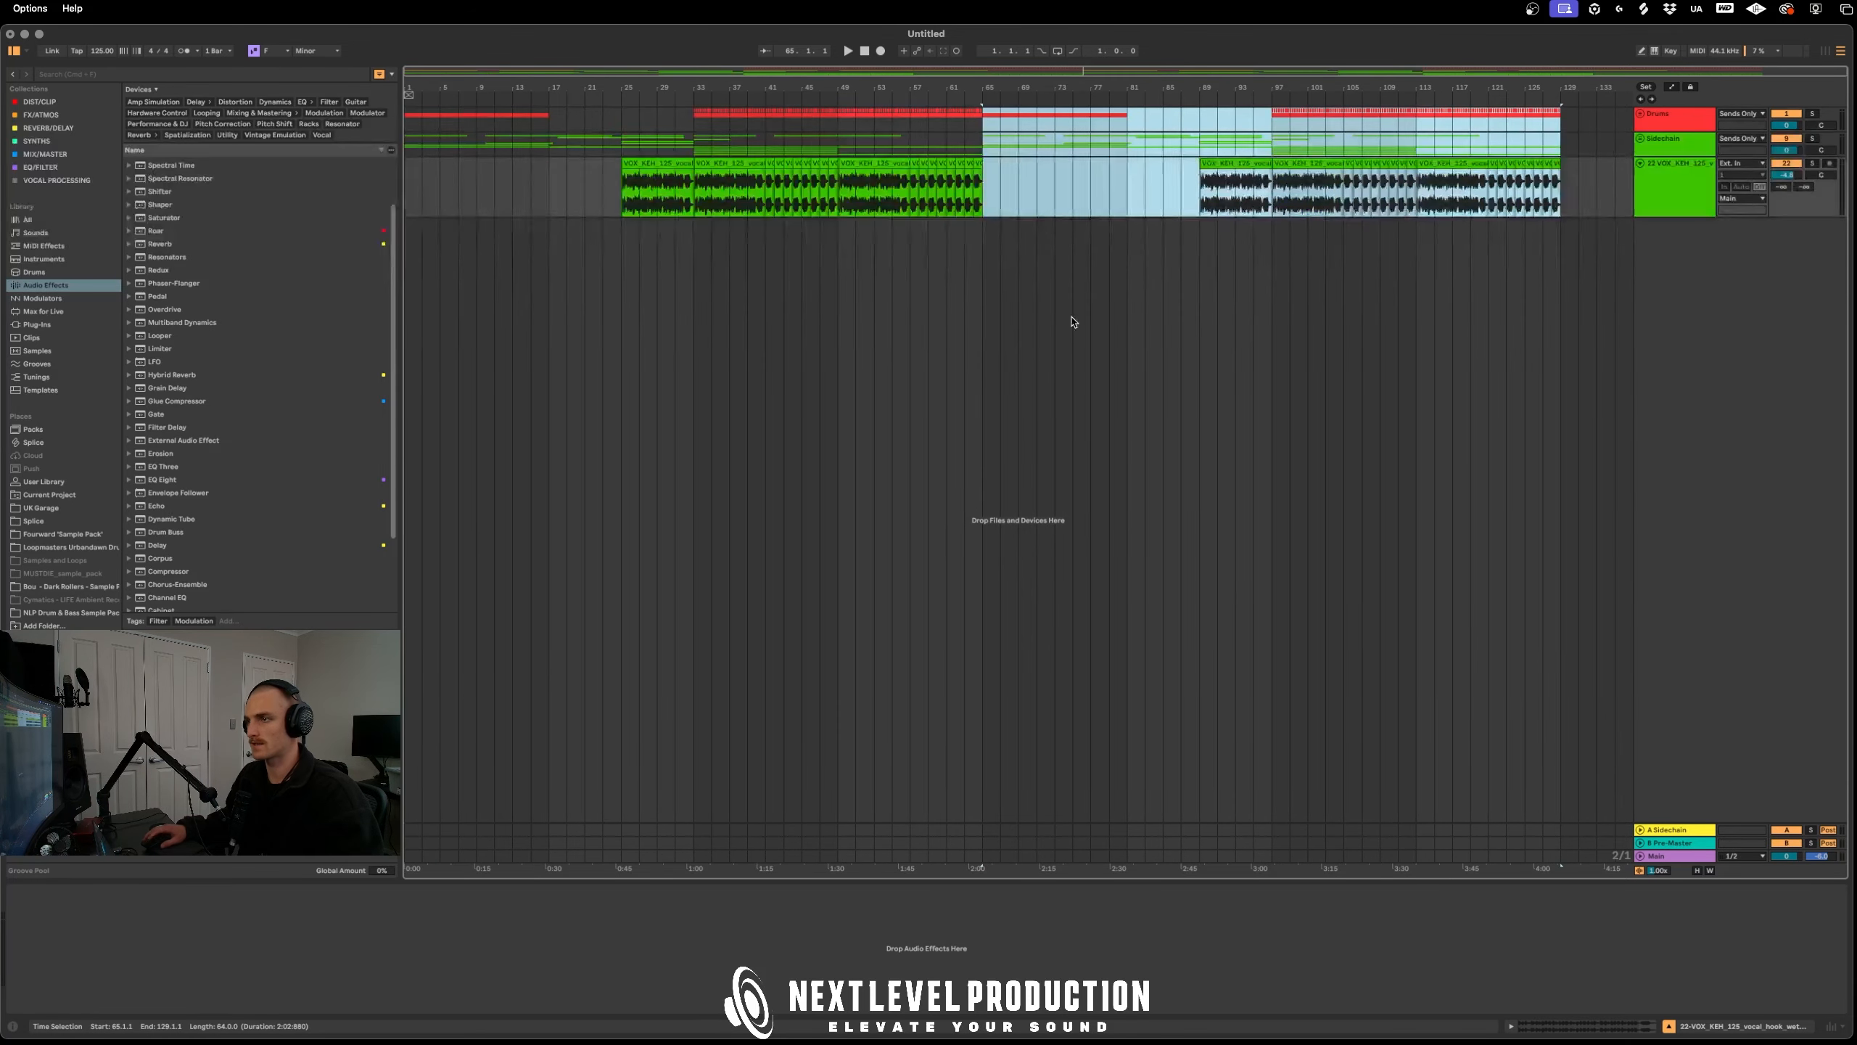
{"action": "left_click_drag", "start_coordinate": [982, 144], "coordinate": [1218, 156]}
{"action": "left_click", "coordinate": [1290, 144]}
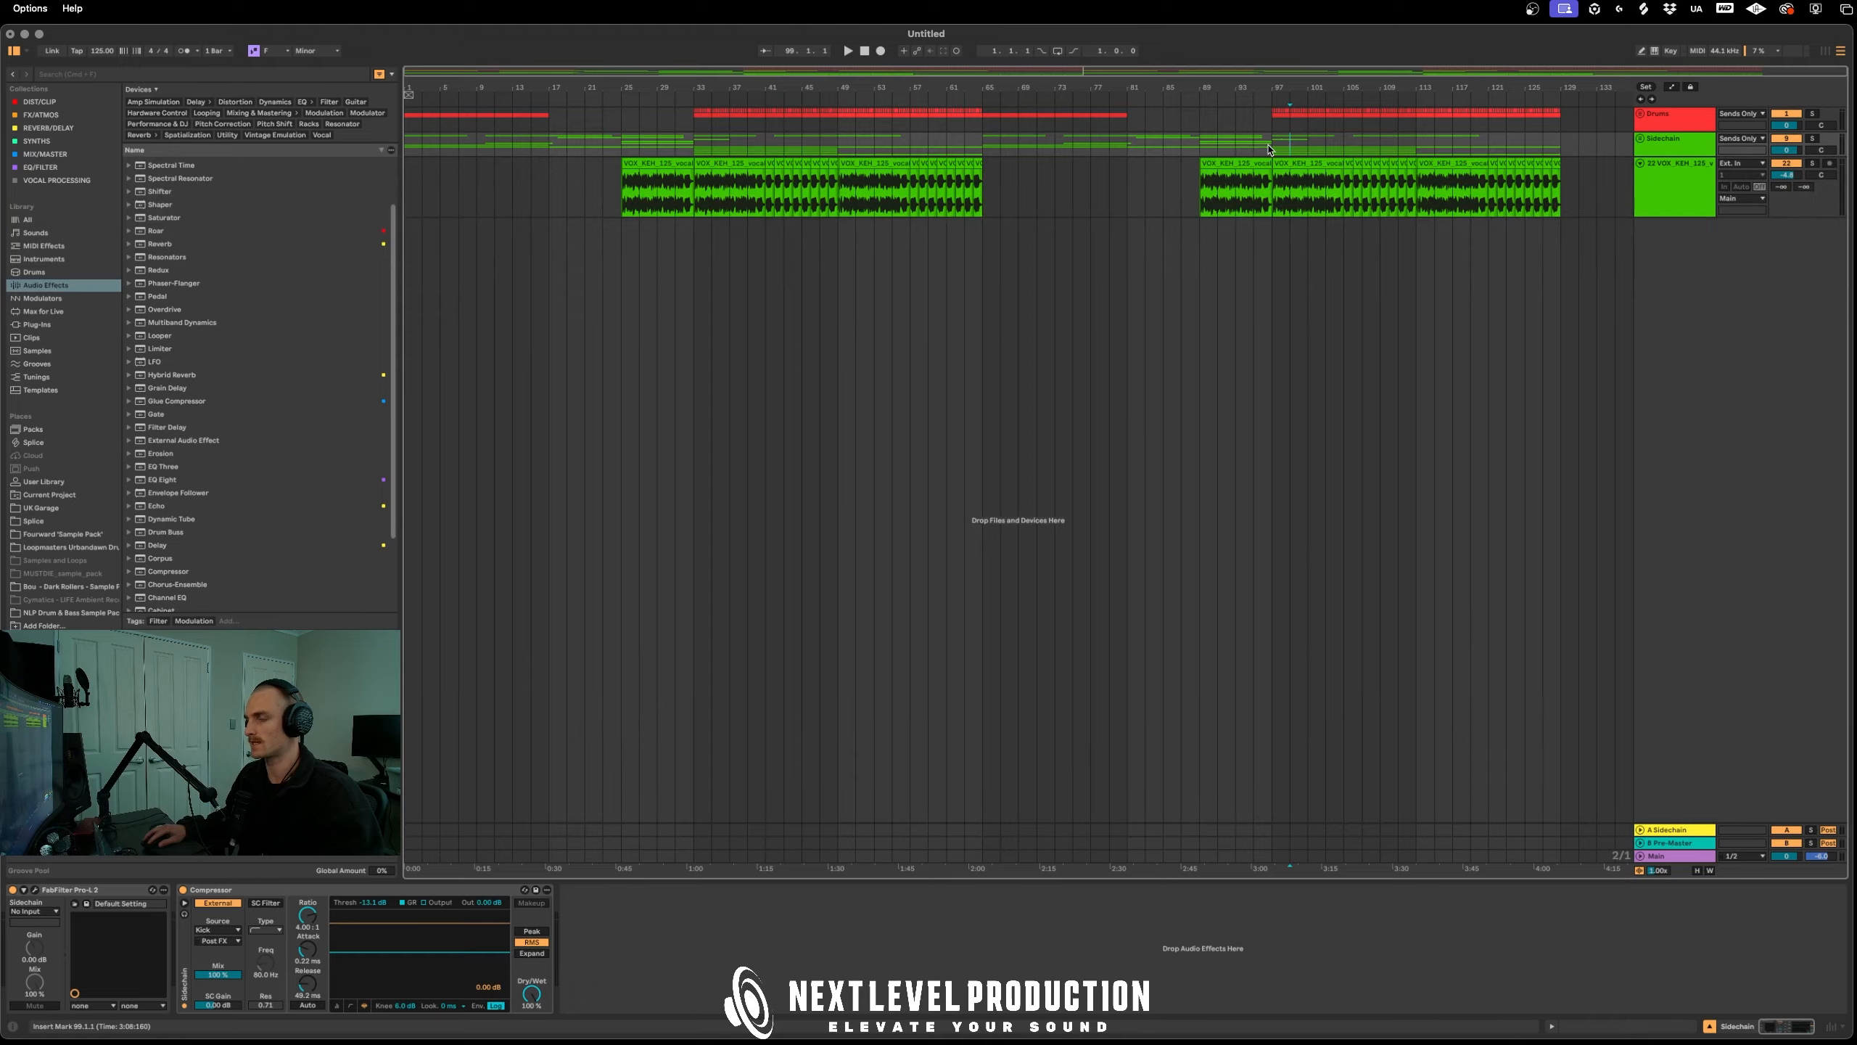
{"action": "key", "text": "alt+u"}
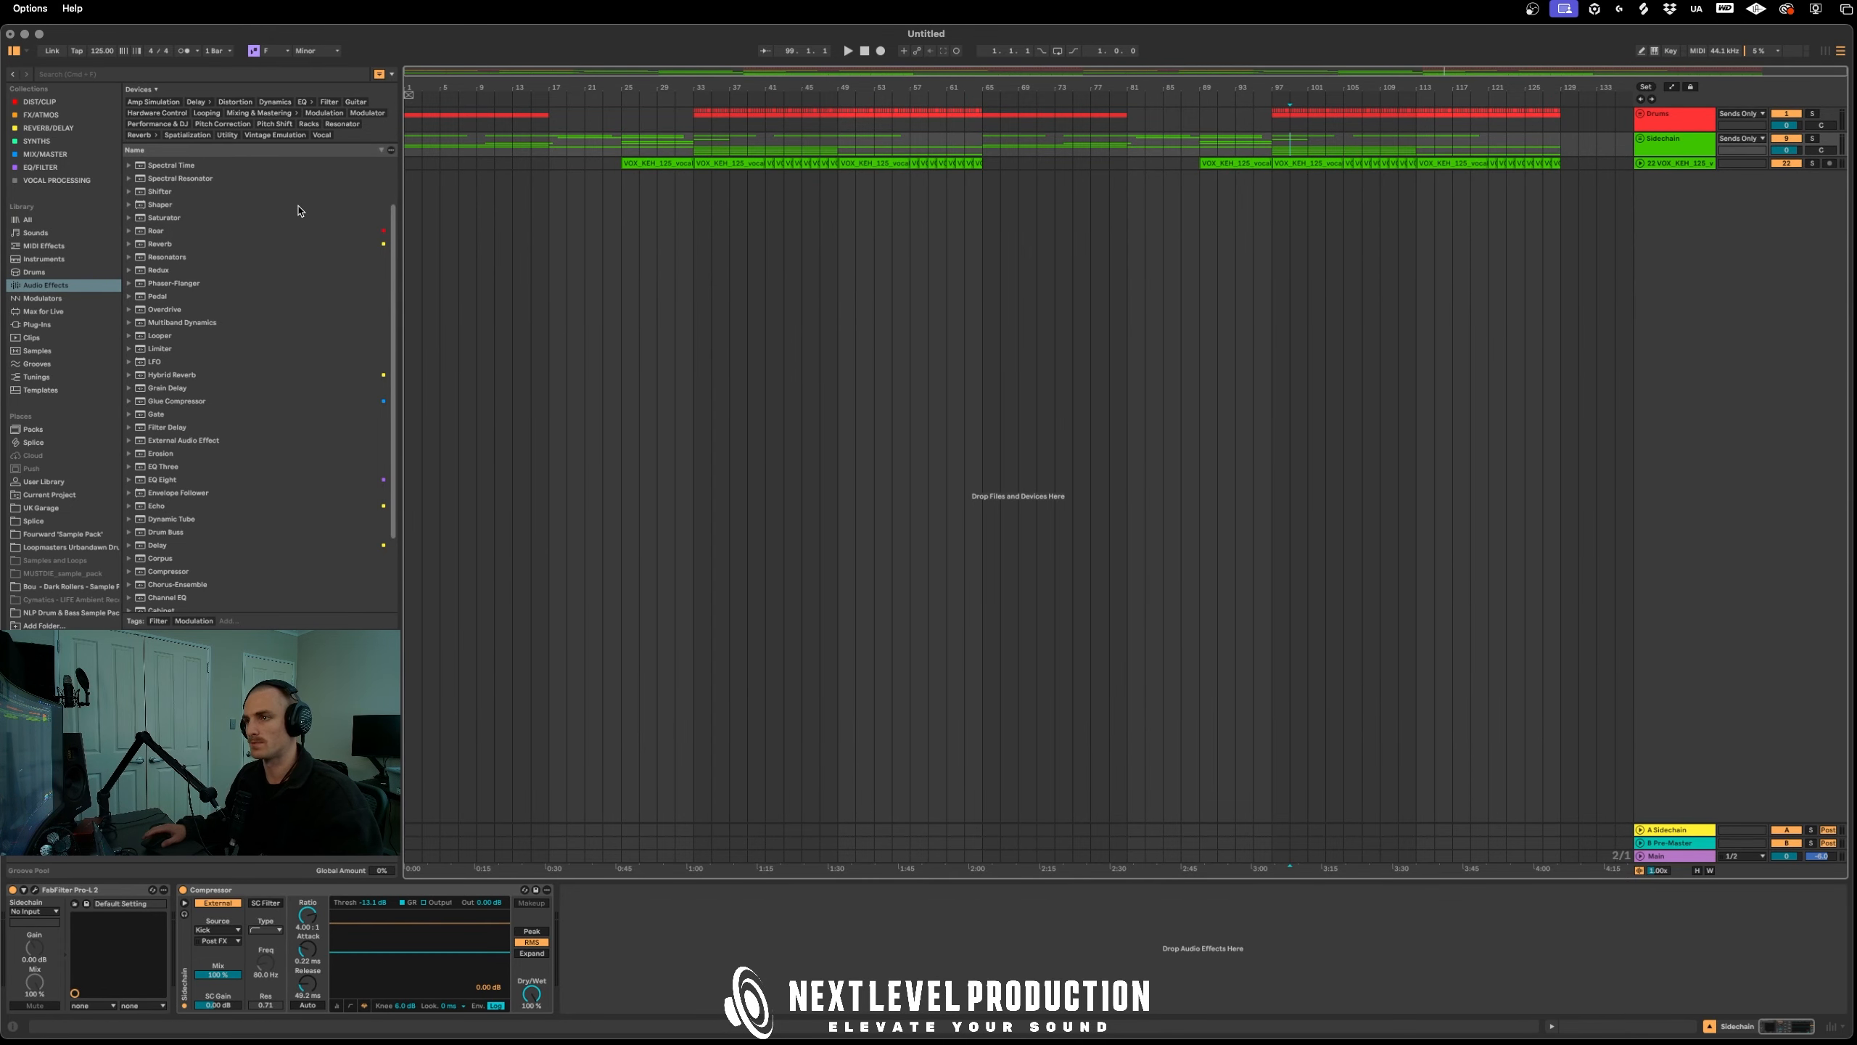
{"action": "left_click_drag", "start_coordinate": [407, 148], "coordinate": [1561, 156]}
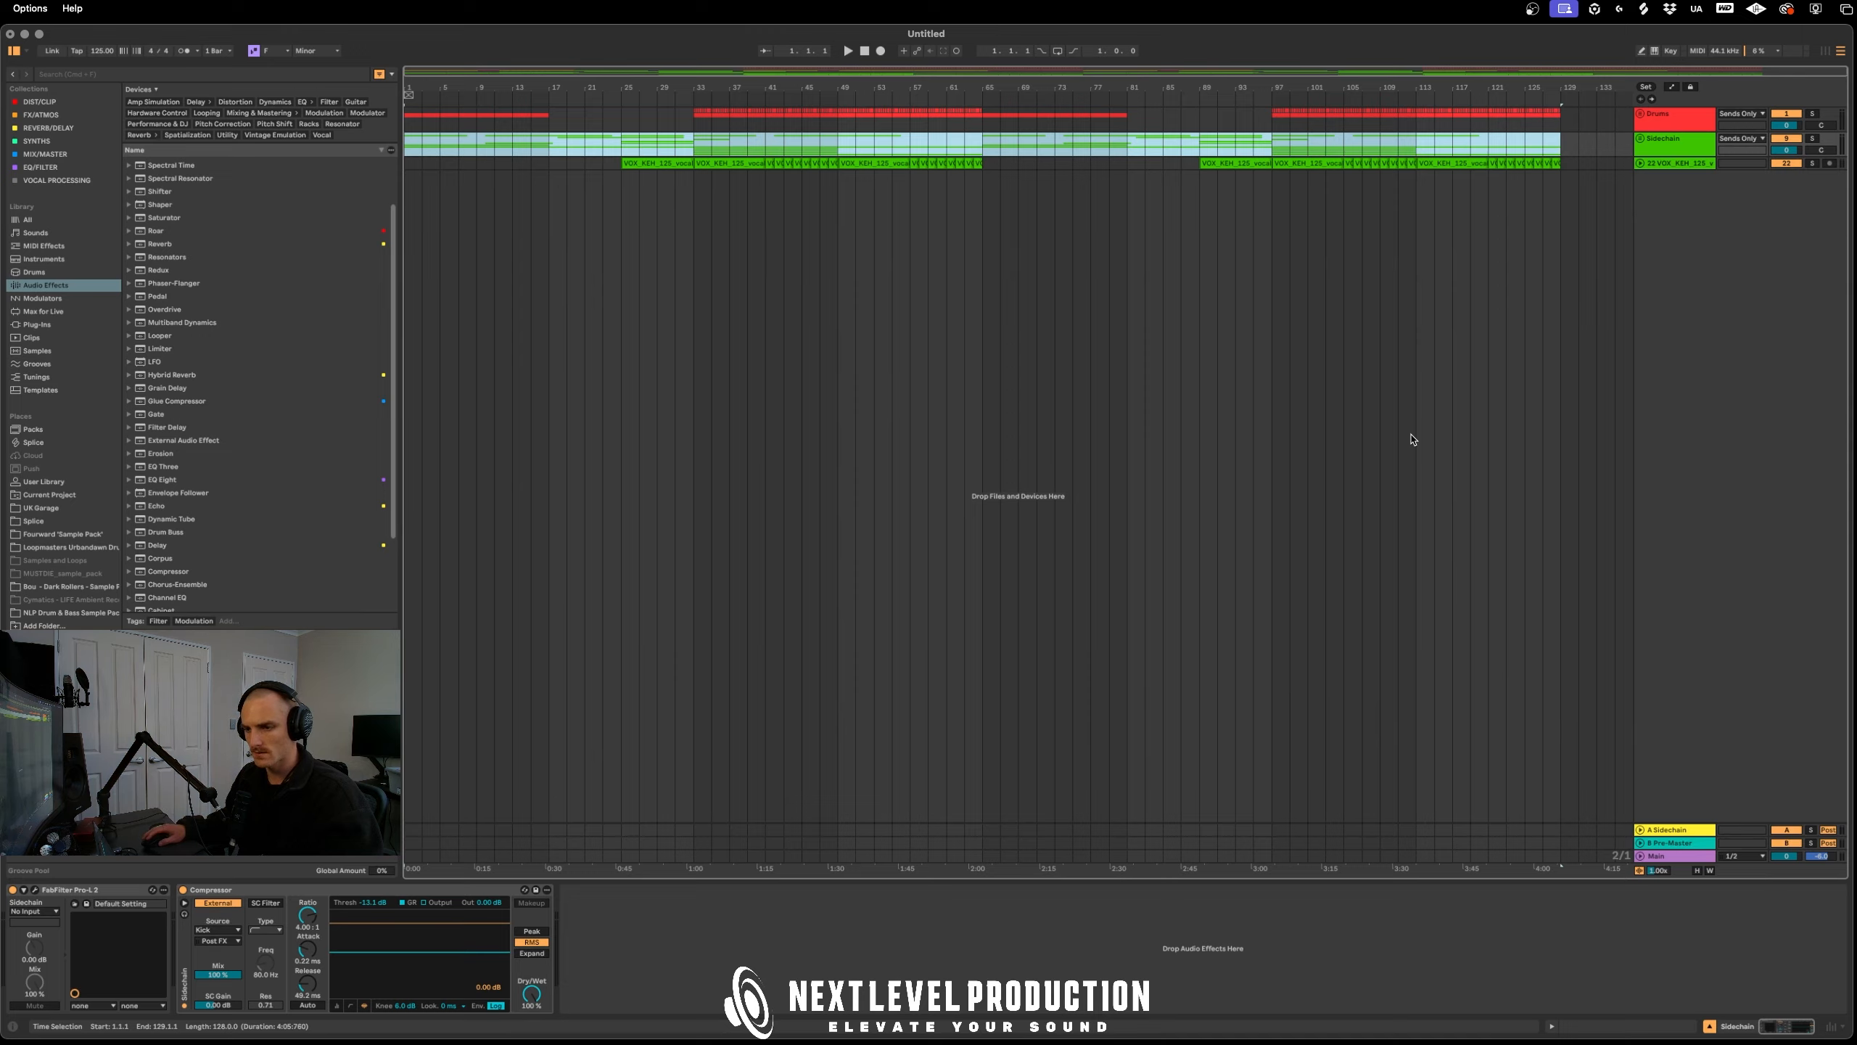
{"action": "left_click", "coordinate": [1227, 230]}
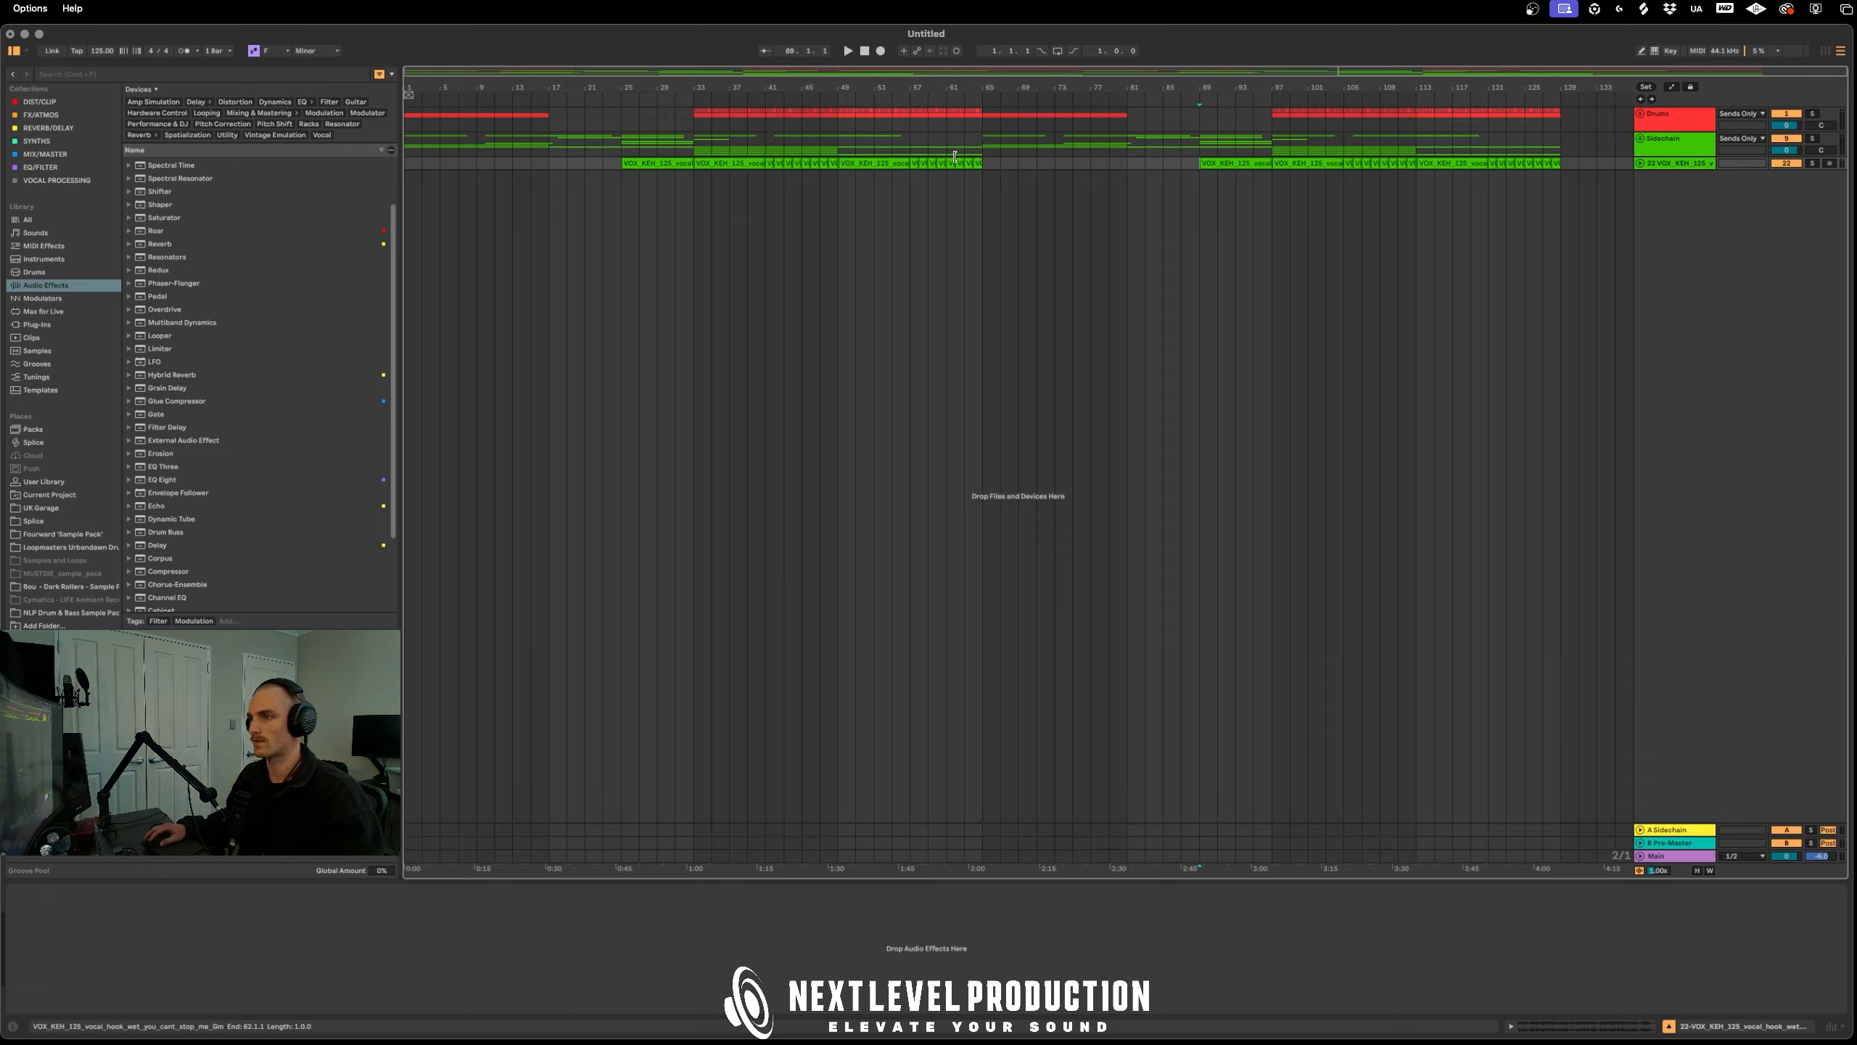
Unfold the Sidechain group and play the transition into bar 65, checking the tracks' clips and automation
{"action": "left_click", "coordinate": [1640, 138]}
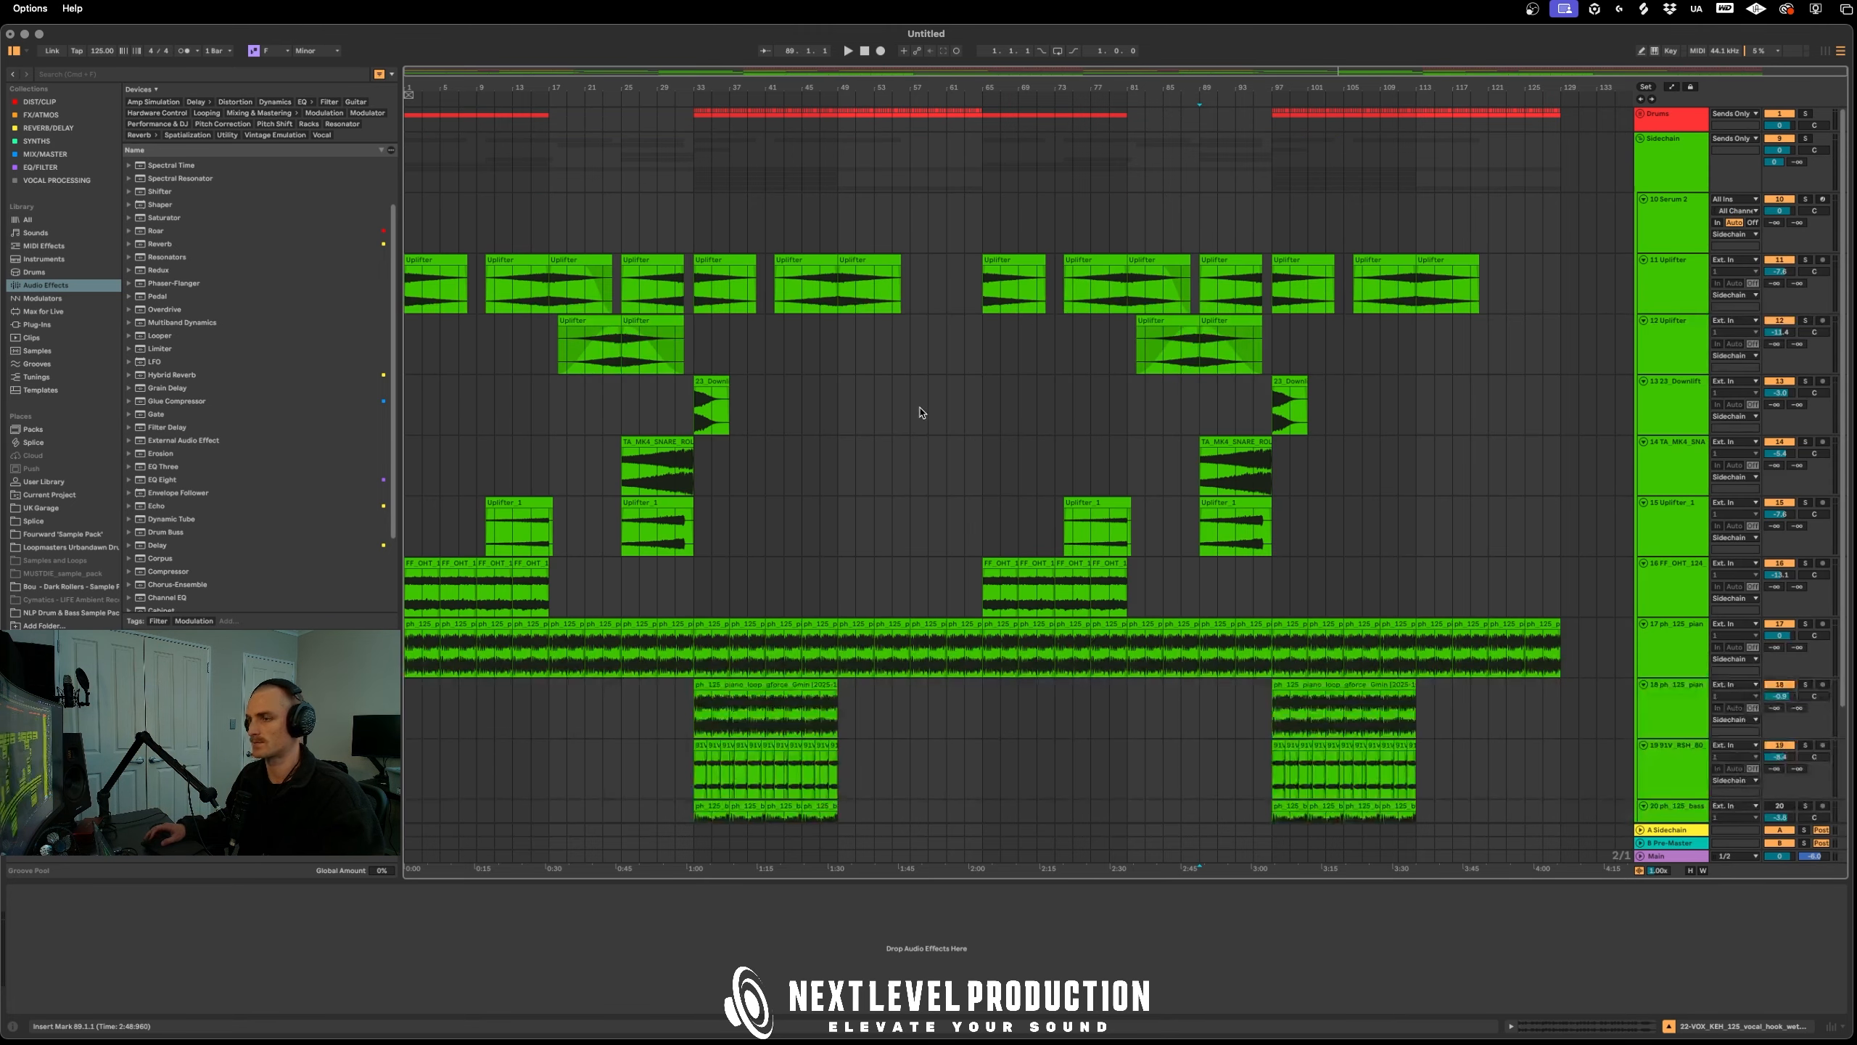
{"action": "left_click", "coordinate": [932, 481]}
{"action": "key", "text": "space"}
{"action": "scroll", "coordinate": [954, 531], "scroll_direction": "down", "scroll_amount": 3}
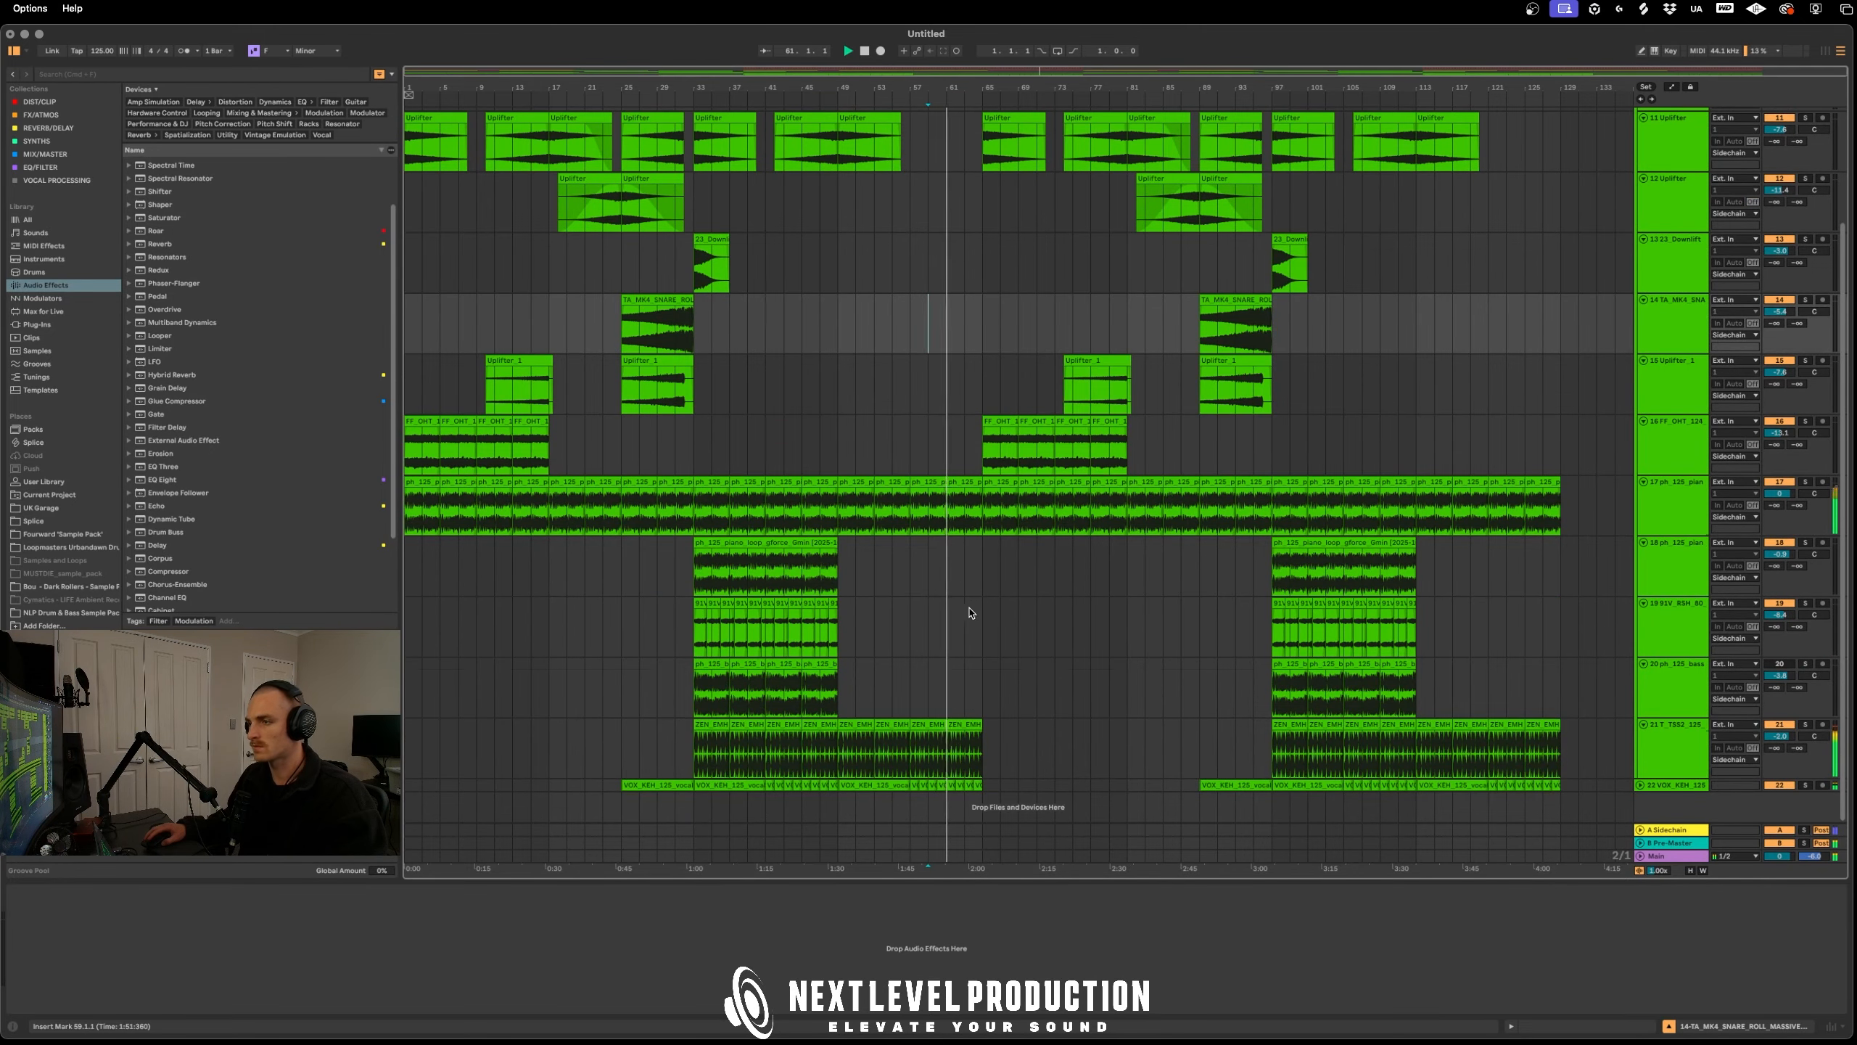
{"action": "key", "text": "a"}
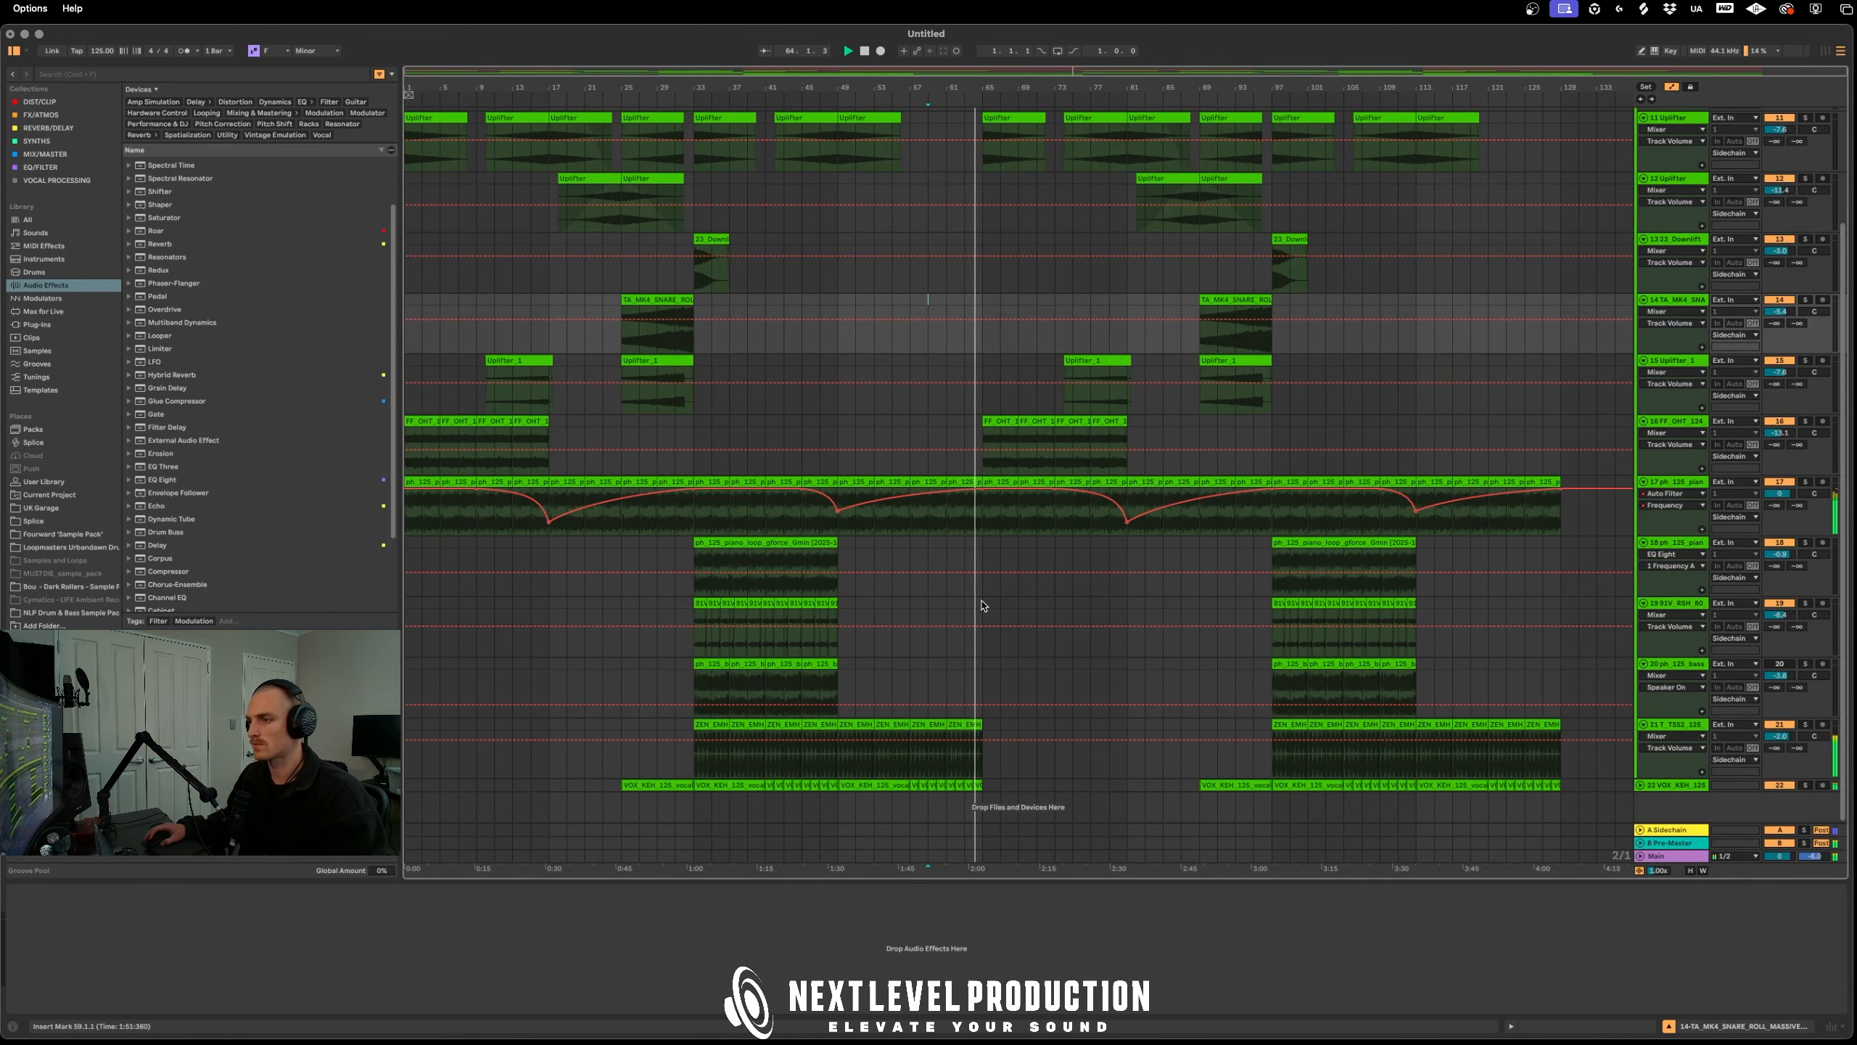
{"action": "scroll", "coordinate": [986, 527], "scroll_direction": "up", "scroll_amount": 3}
{"action": "key", "text": "a"}
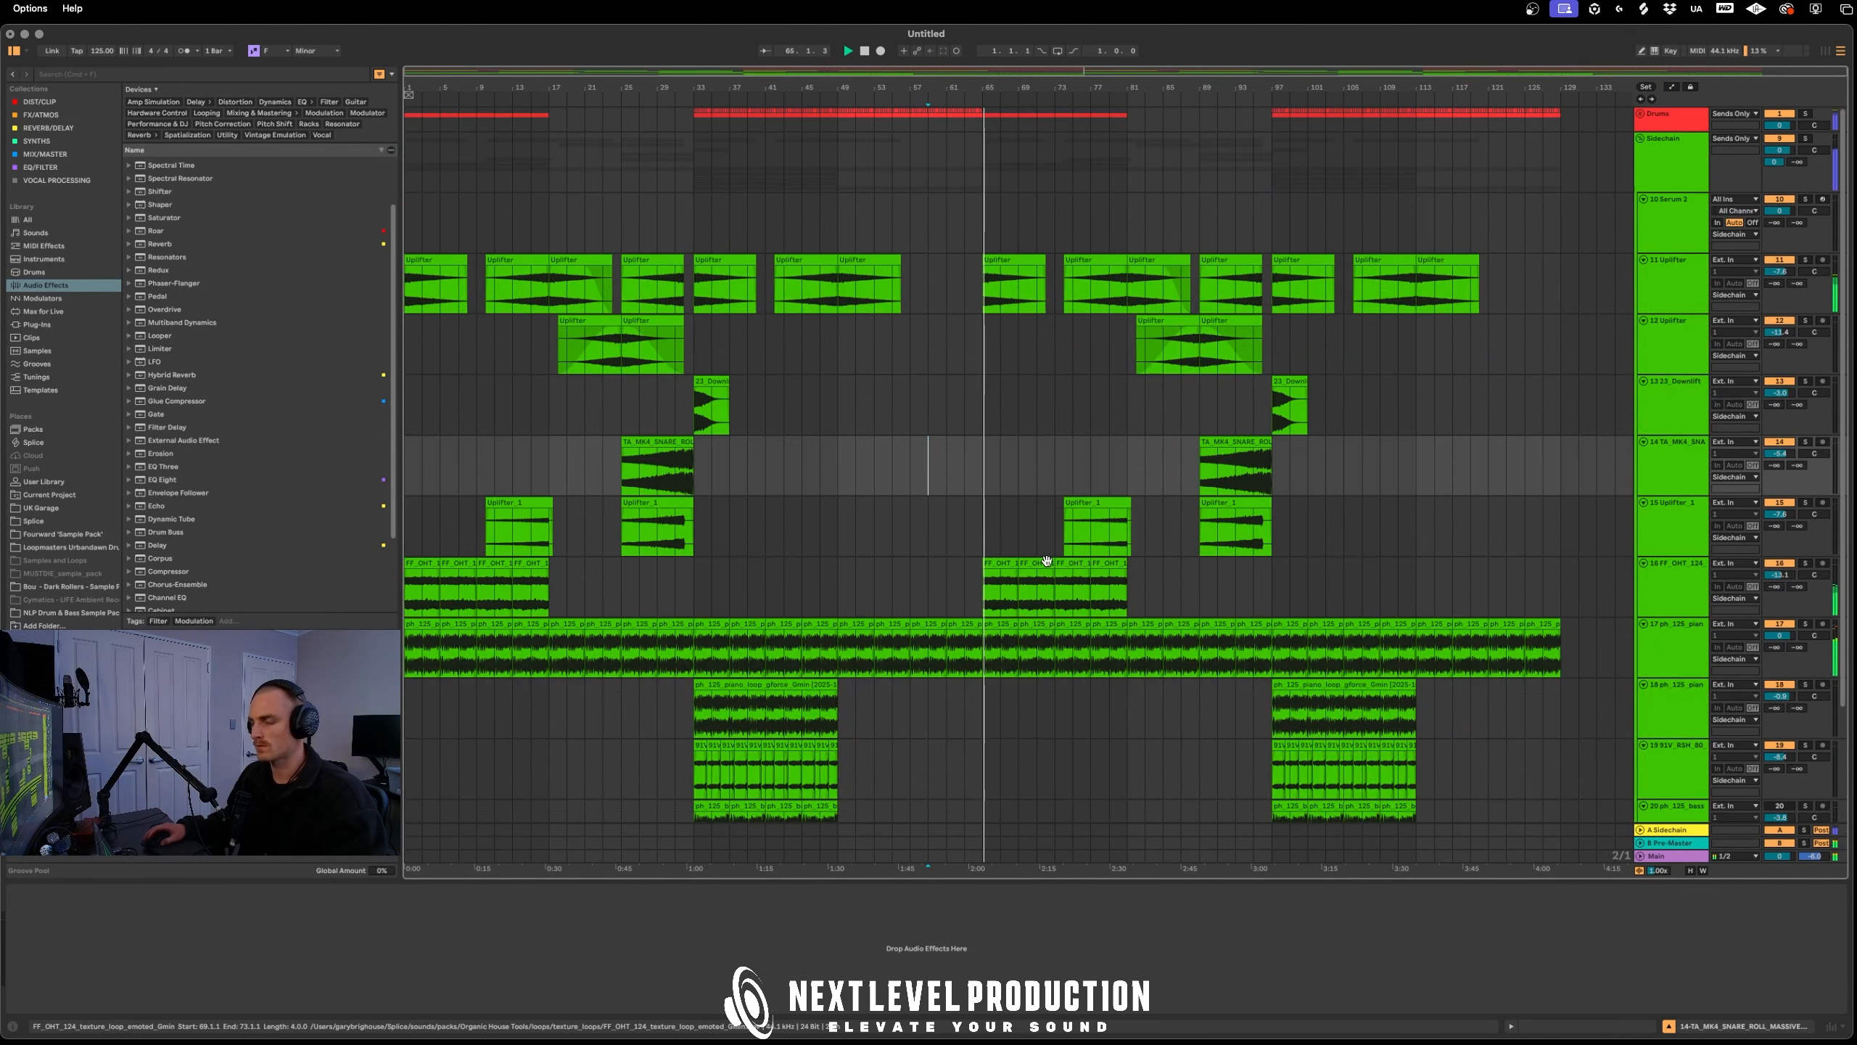
{"action": "key", "text": "a"}
{"action": "scroll", "coordinate": [965, 490], "scroll_direction": "down", "scroll_amount": 3}
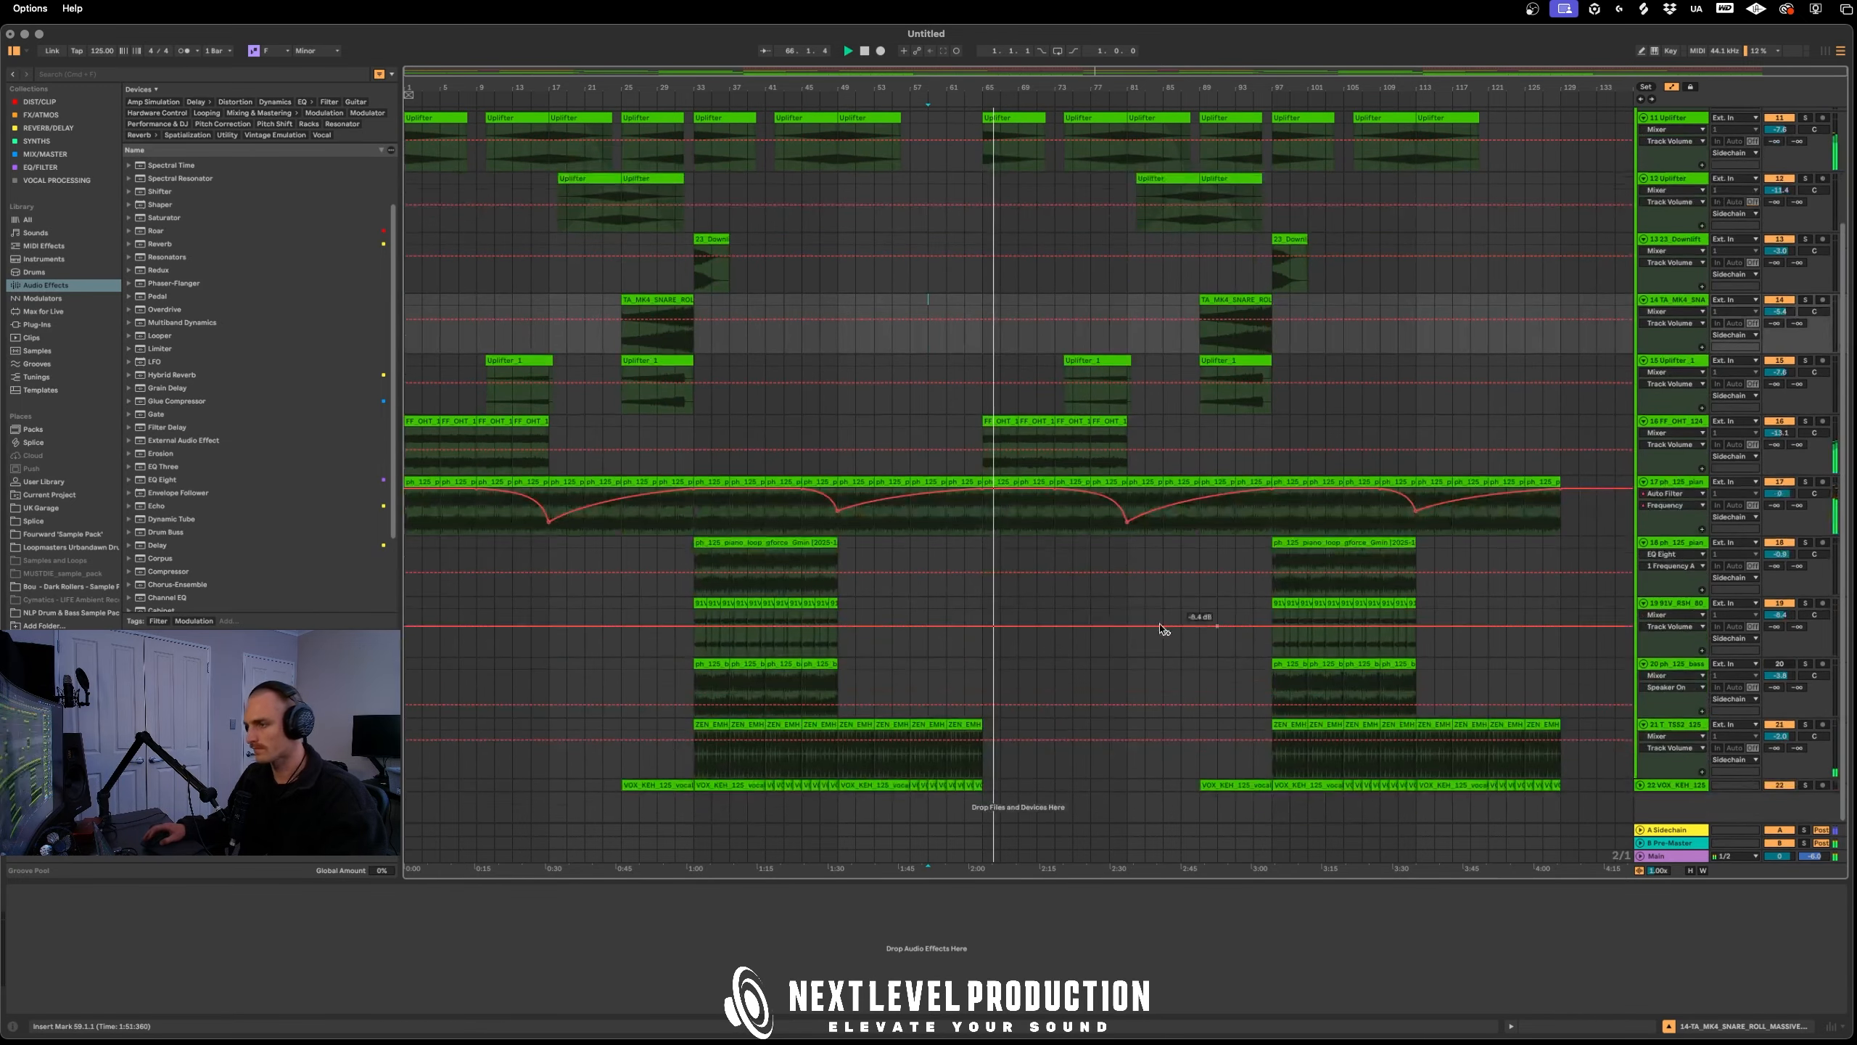
{"action": "key", "text": "a"}
{"action": "key", "text": "a"}
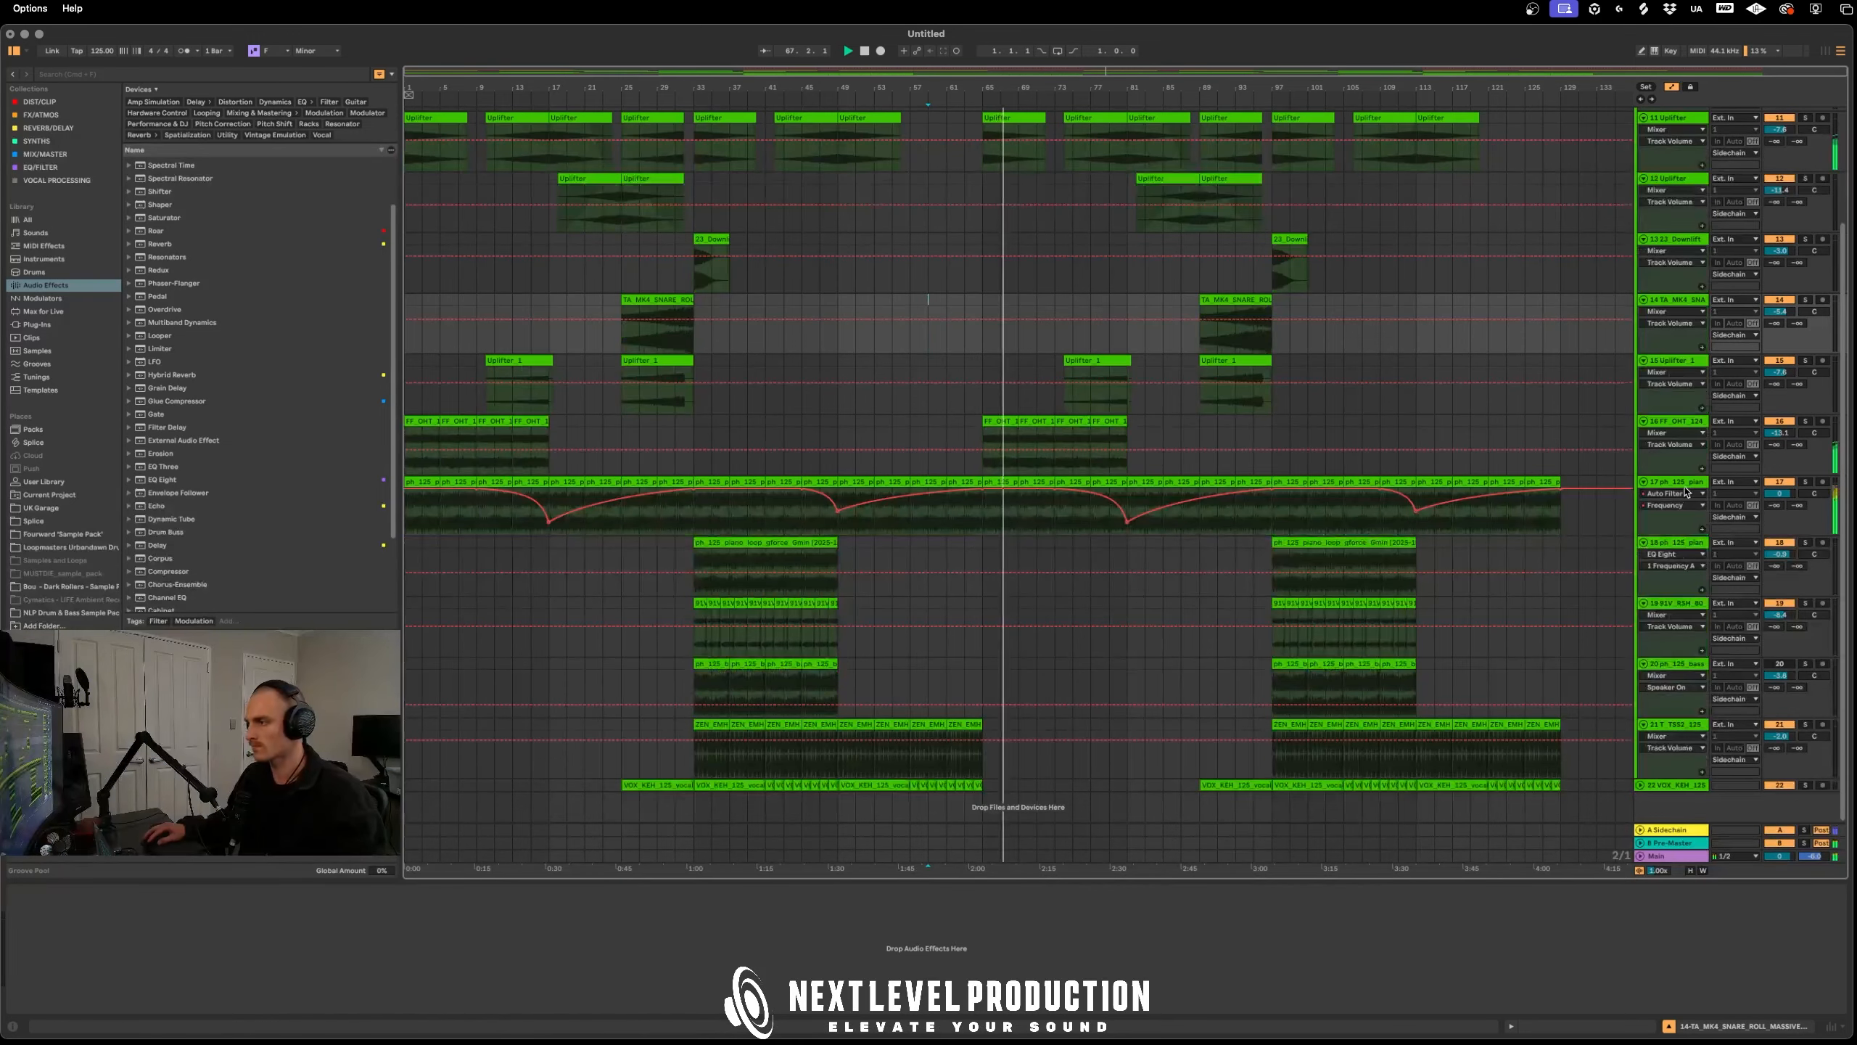
Flatten the piano loop's first Auto Filter frequency automation to its lowest level up to bar 65, removing the rise before it
{"action": "left_click", "coordinate": [1675, 483]}
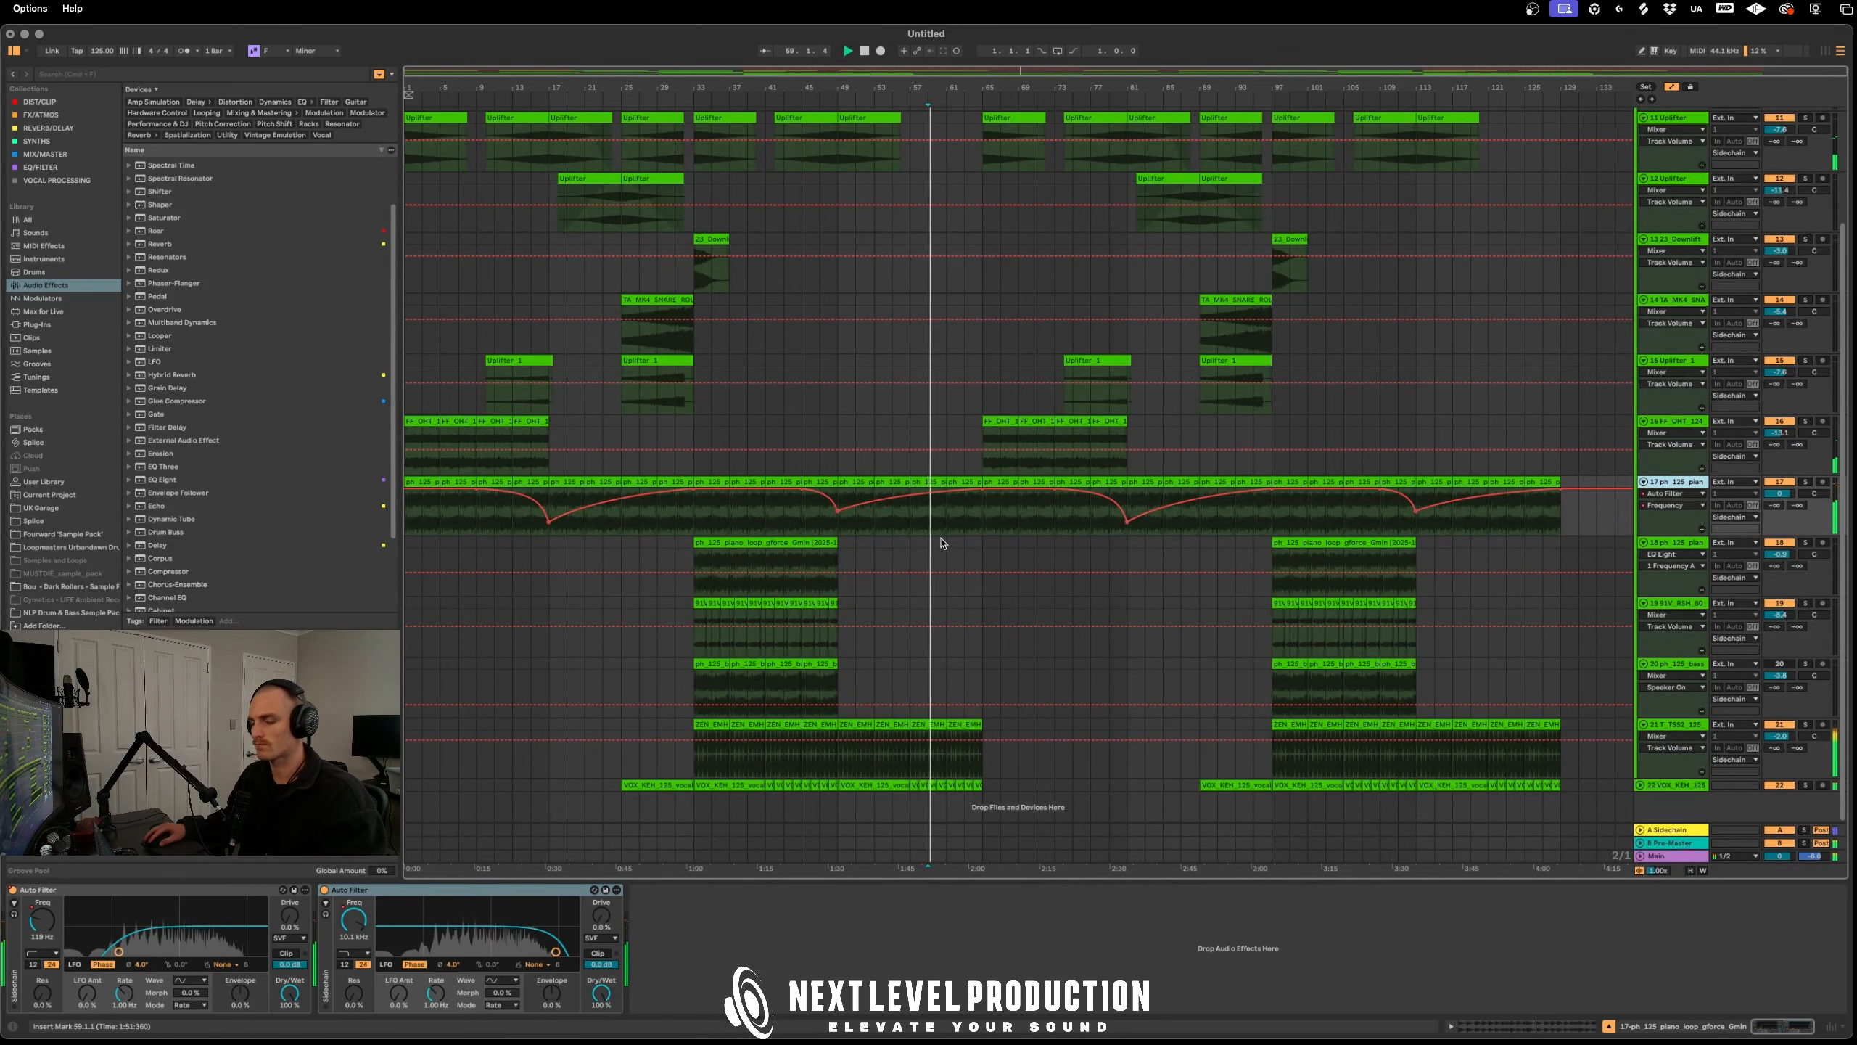
{"action": "key", "text": "space"}
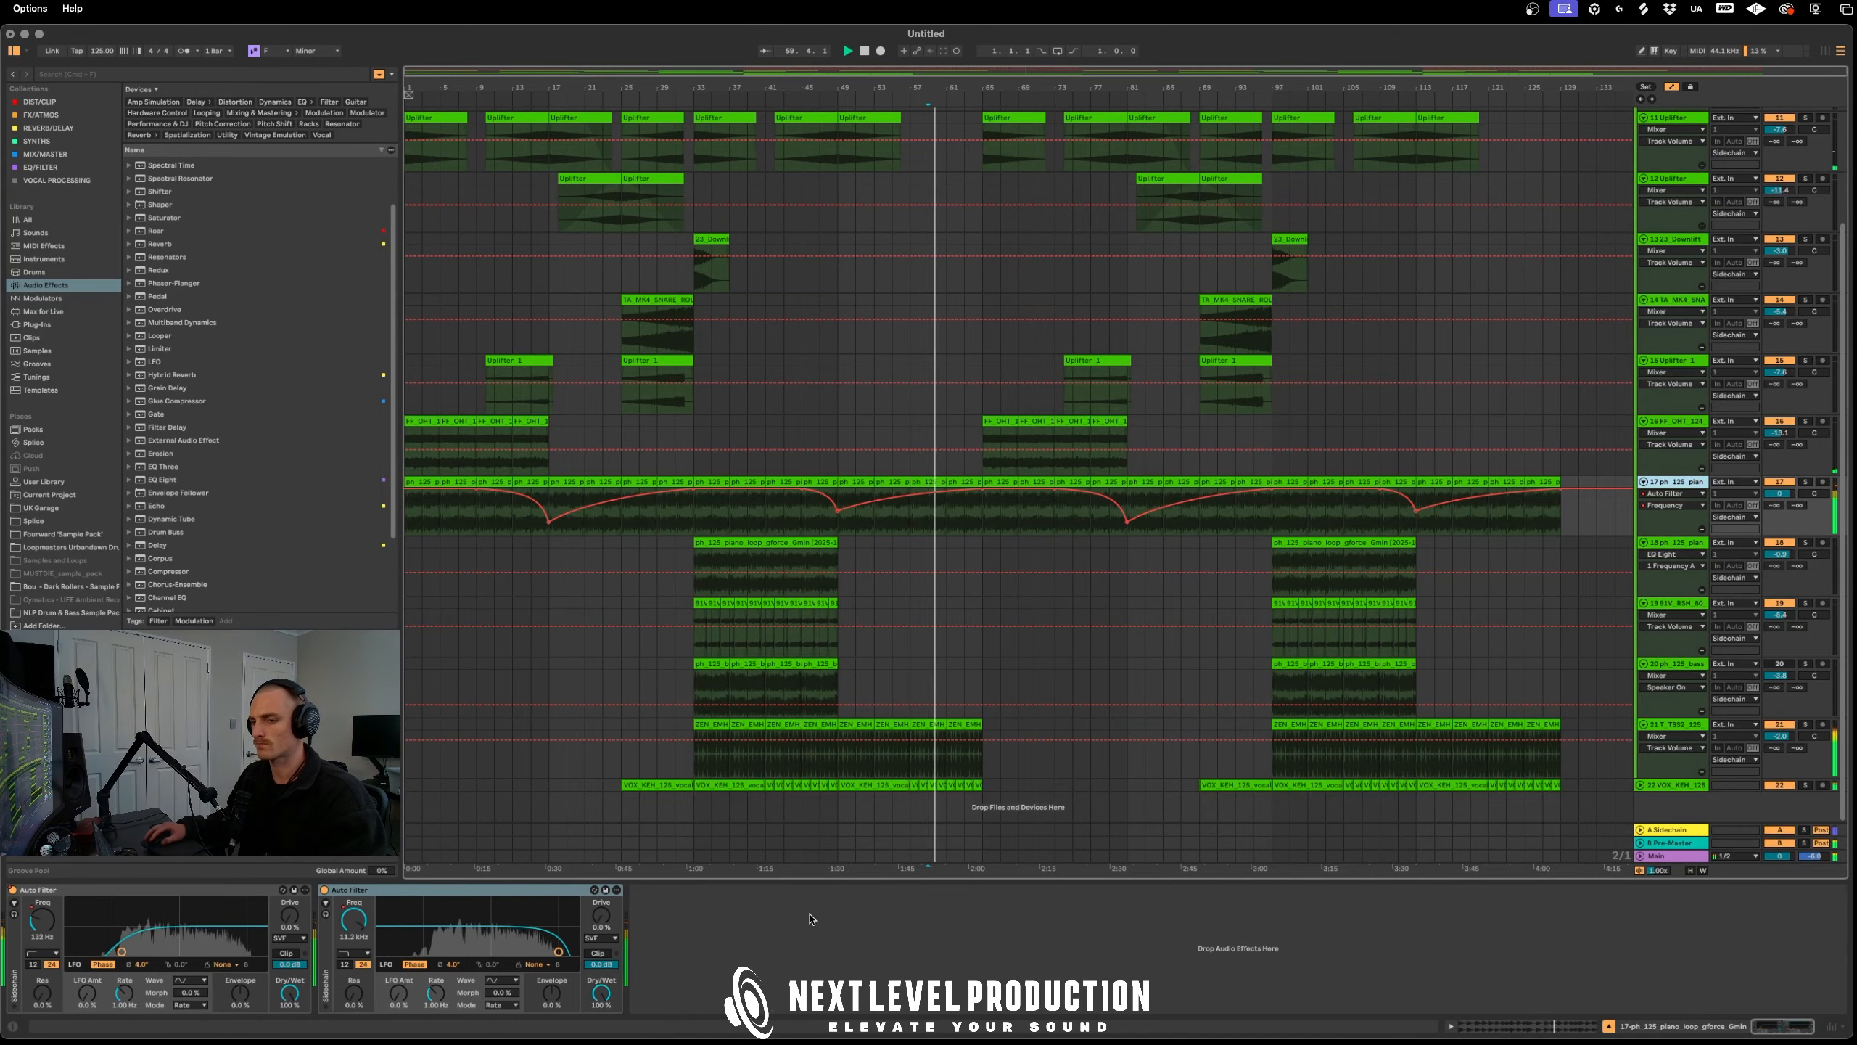
{"action": "right_click", "coordinate": [46, 919]}
{"action": "left_click", "coordinate": [67, 924]}
{"action": "left_click_drag", "start_coordinate": [973, 517], "coordinate": [971, 536]}
{"action": "left_click", "coordinate": [910, 527]}
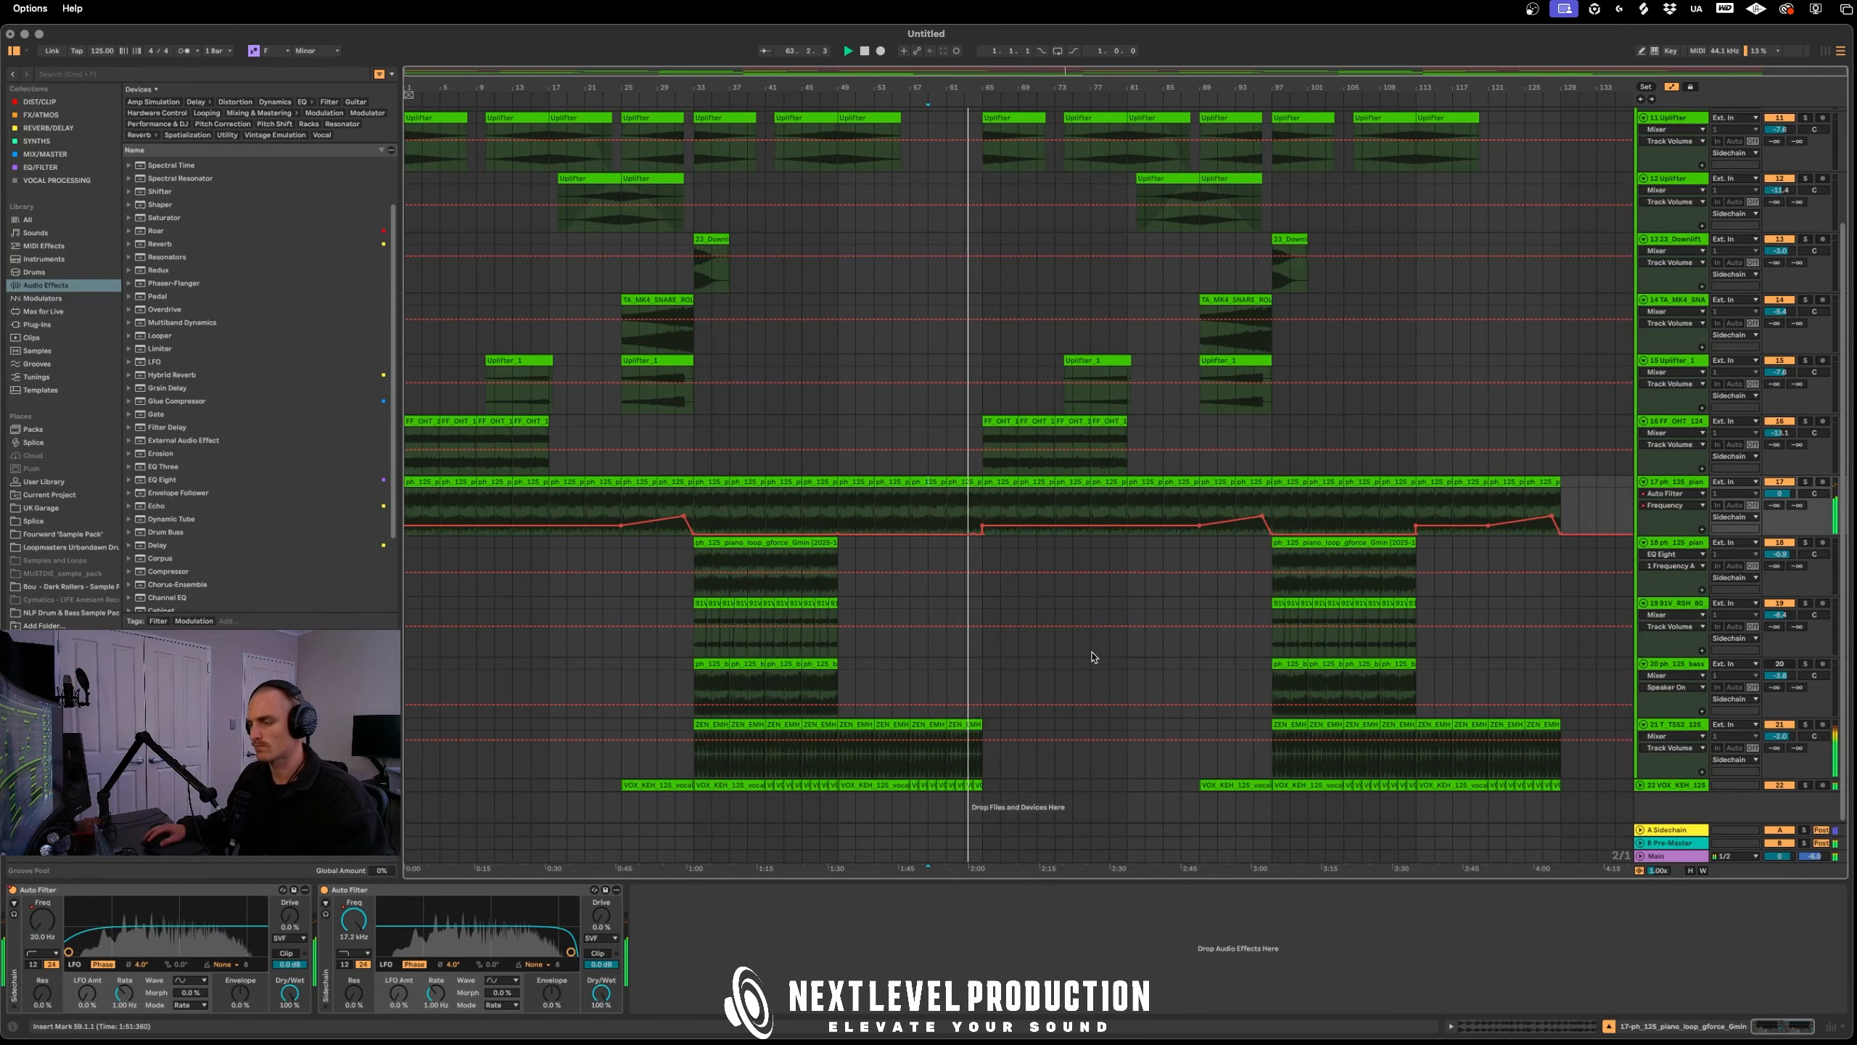
{"action": "left_click", "coordinate": [982, 534]}
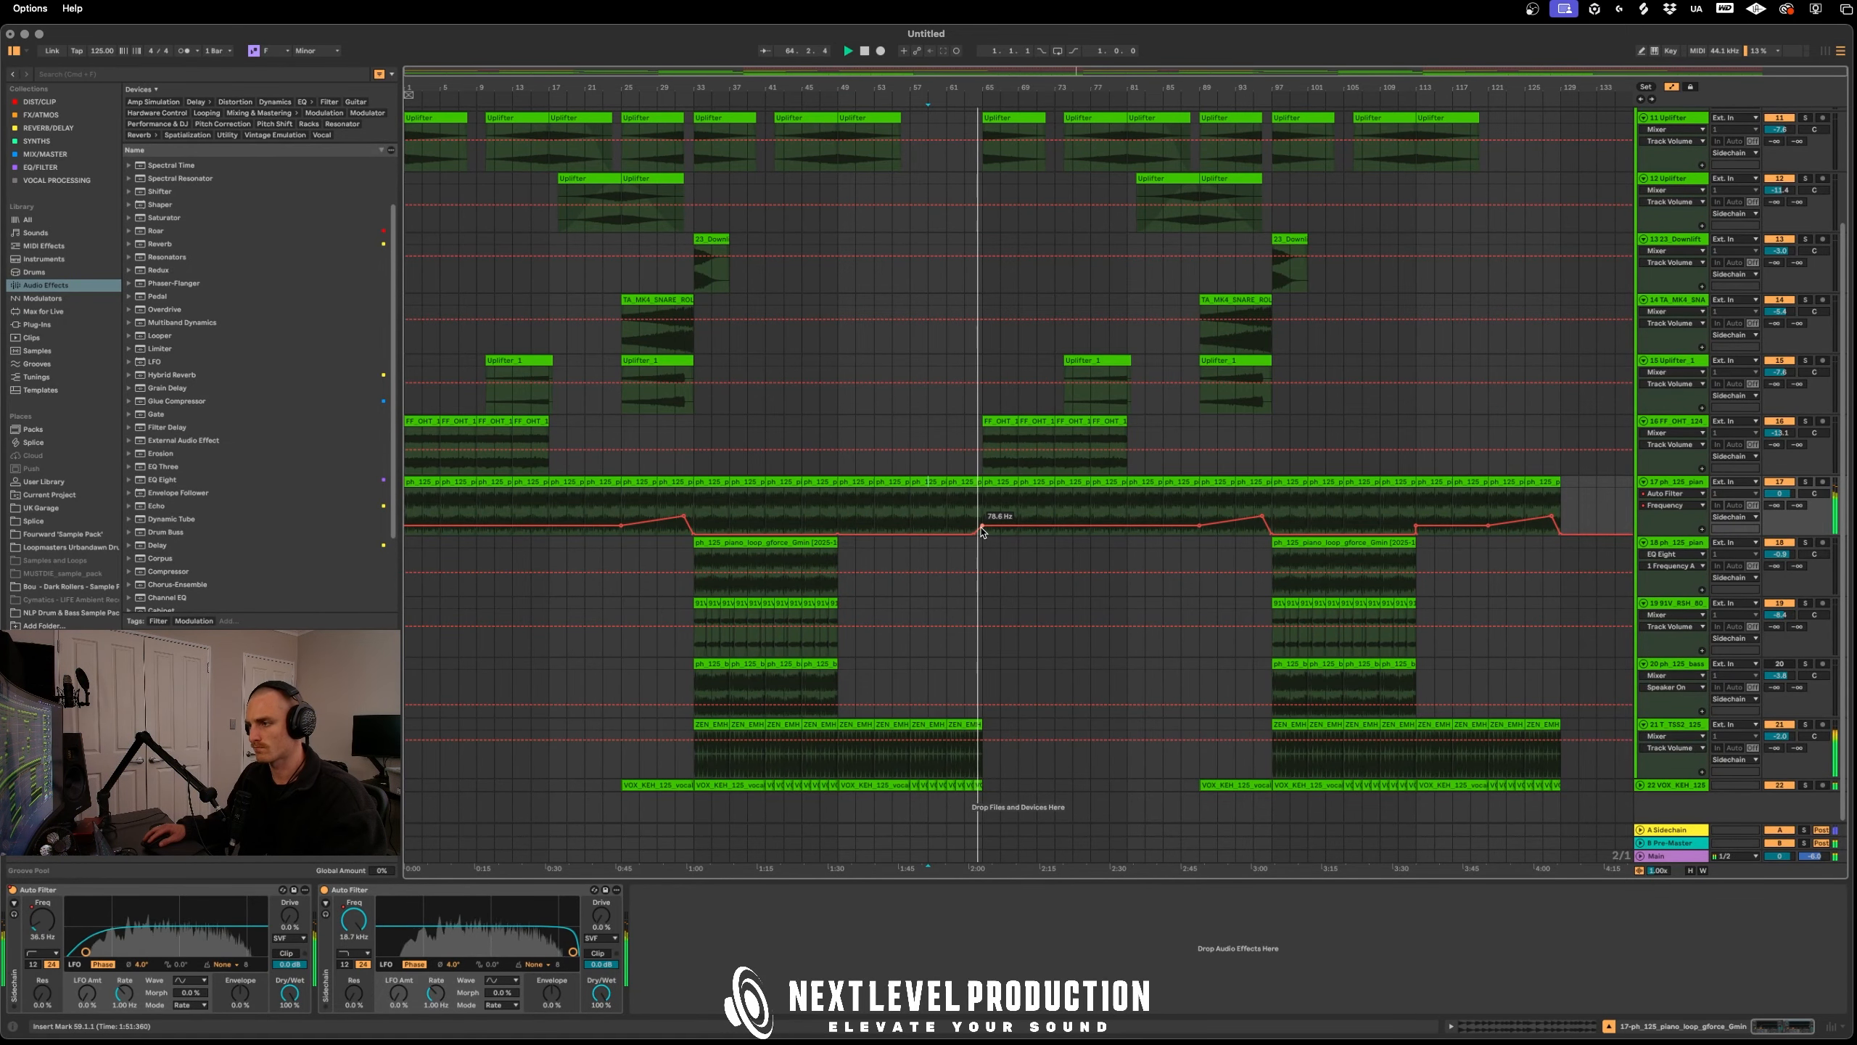
{"action": "key", "text": "a"}
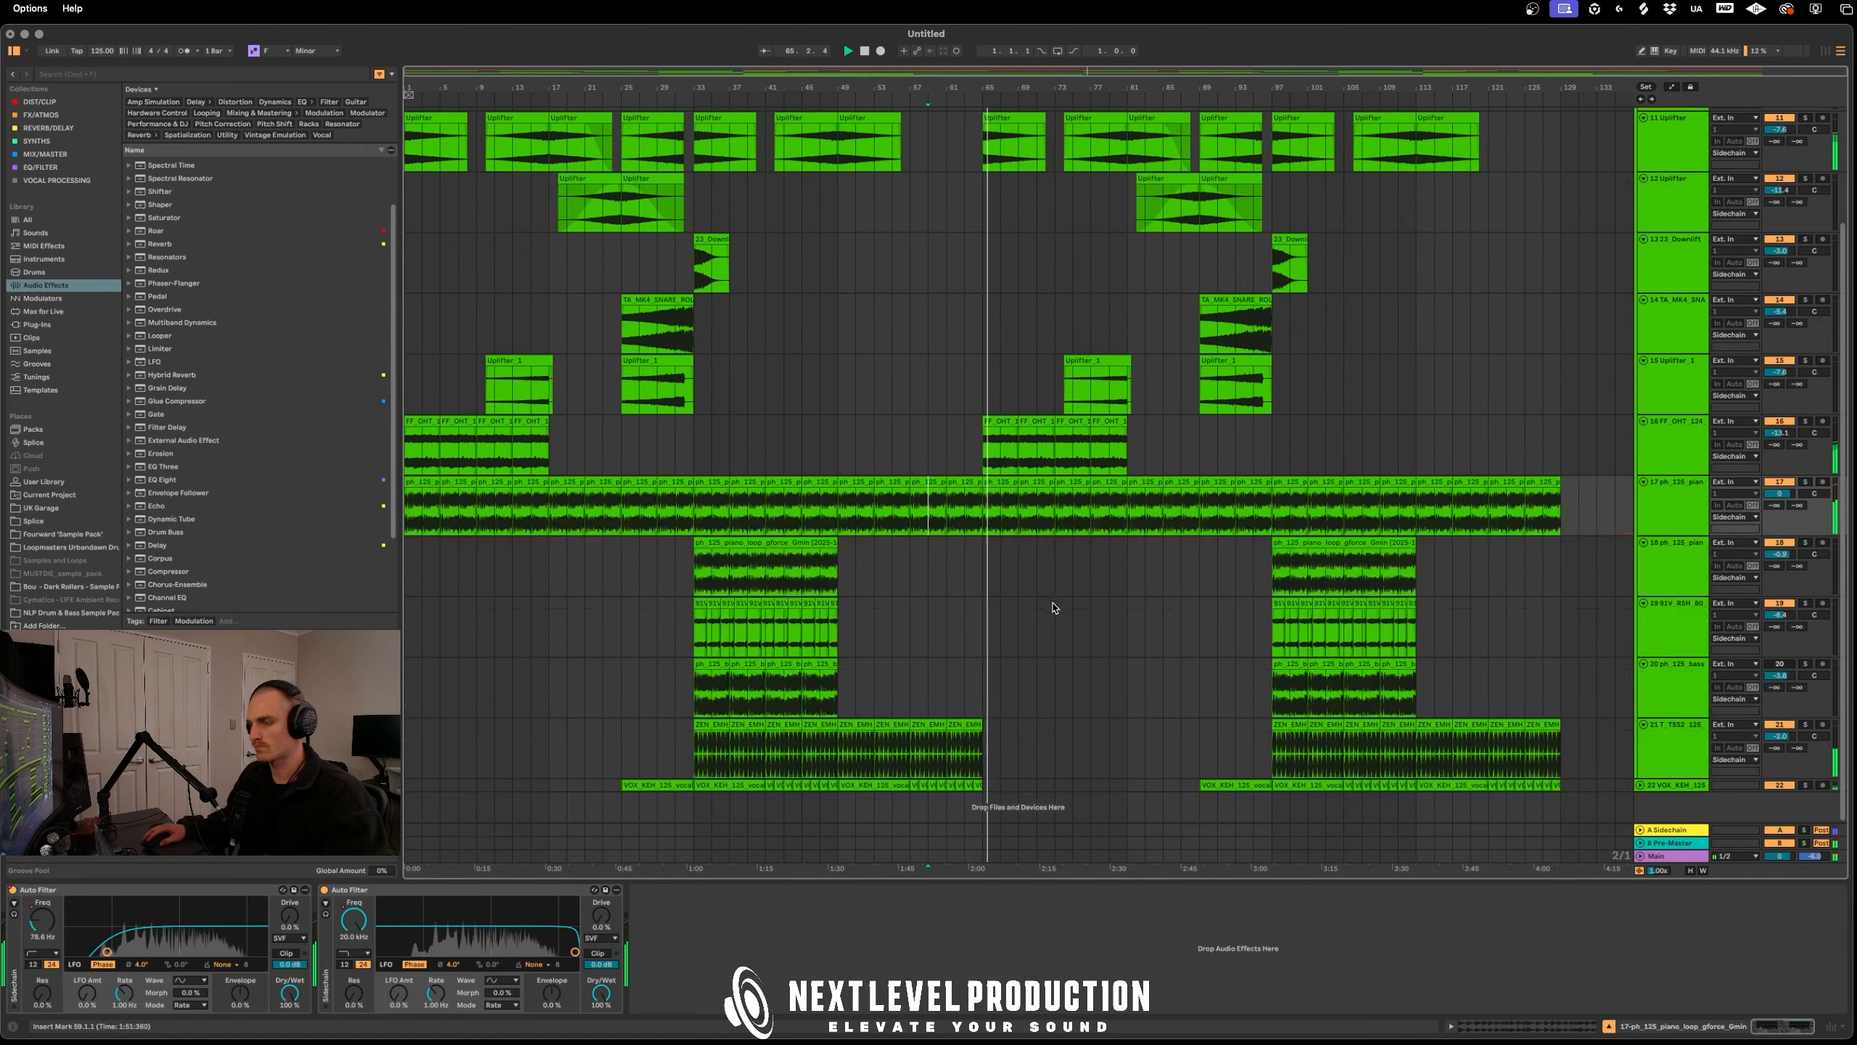
Stop playback and copy the Uplifter clip on track 11 to bar 58 so it leads into bar 65
{"action": "scroll", "coordinate": [1002, 647], "scroll_direction": "up", "scroll_amount": 4}
{"action": "left_click", "coordinate": [982, 421]}
{"action": "key", "text": "space"}
{"action": "scroll", "coordinate": [917, 516], "scroll_direction": "down", "scroll_amount": 1}
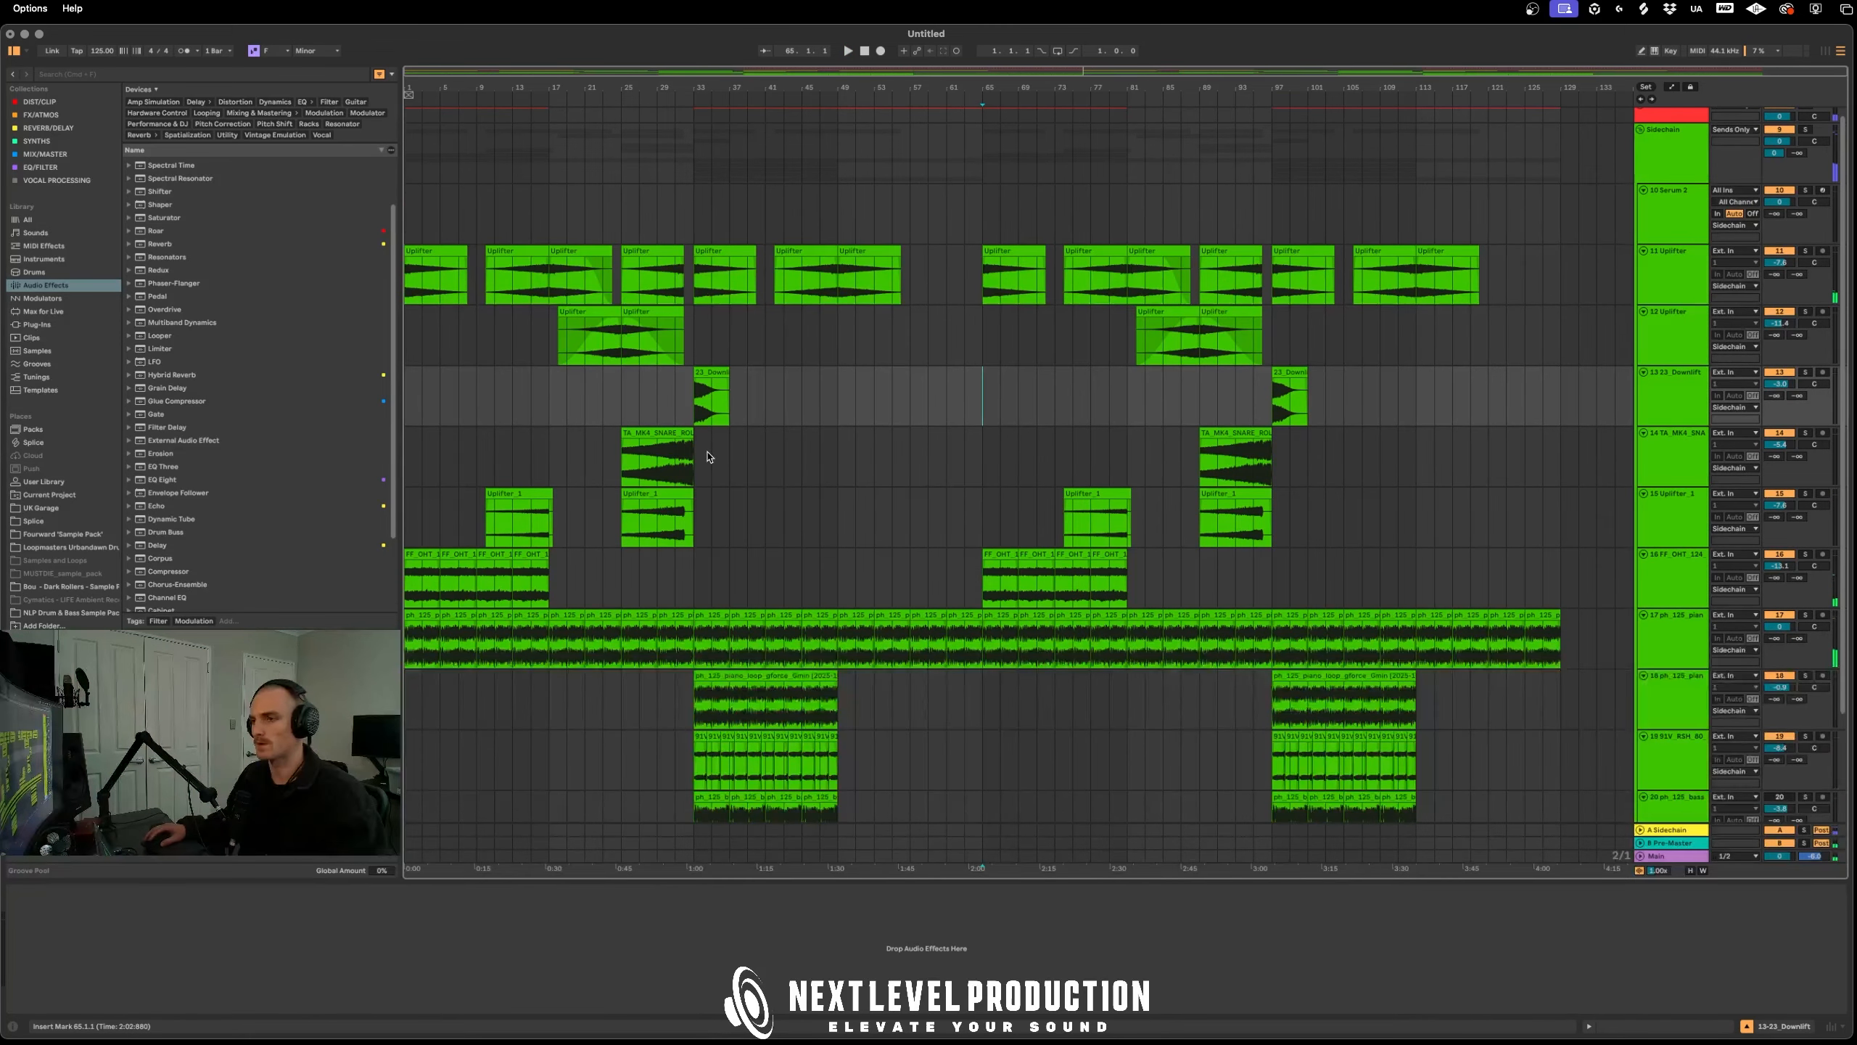
{"action": "left_click", "coordinate": [673, 442]}
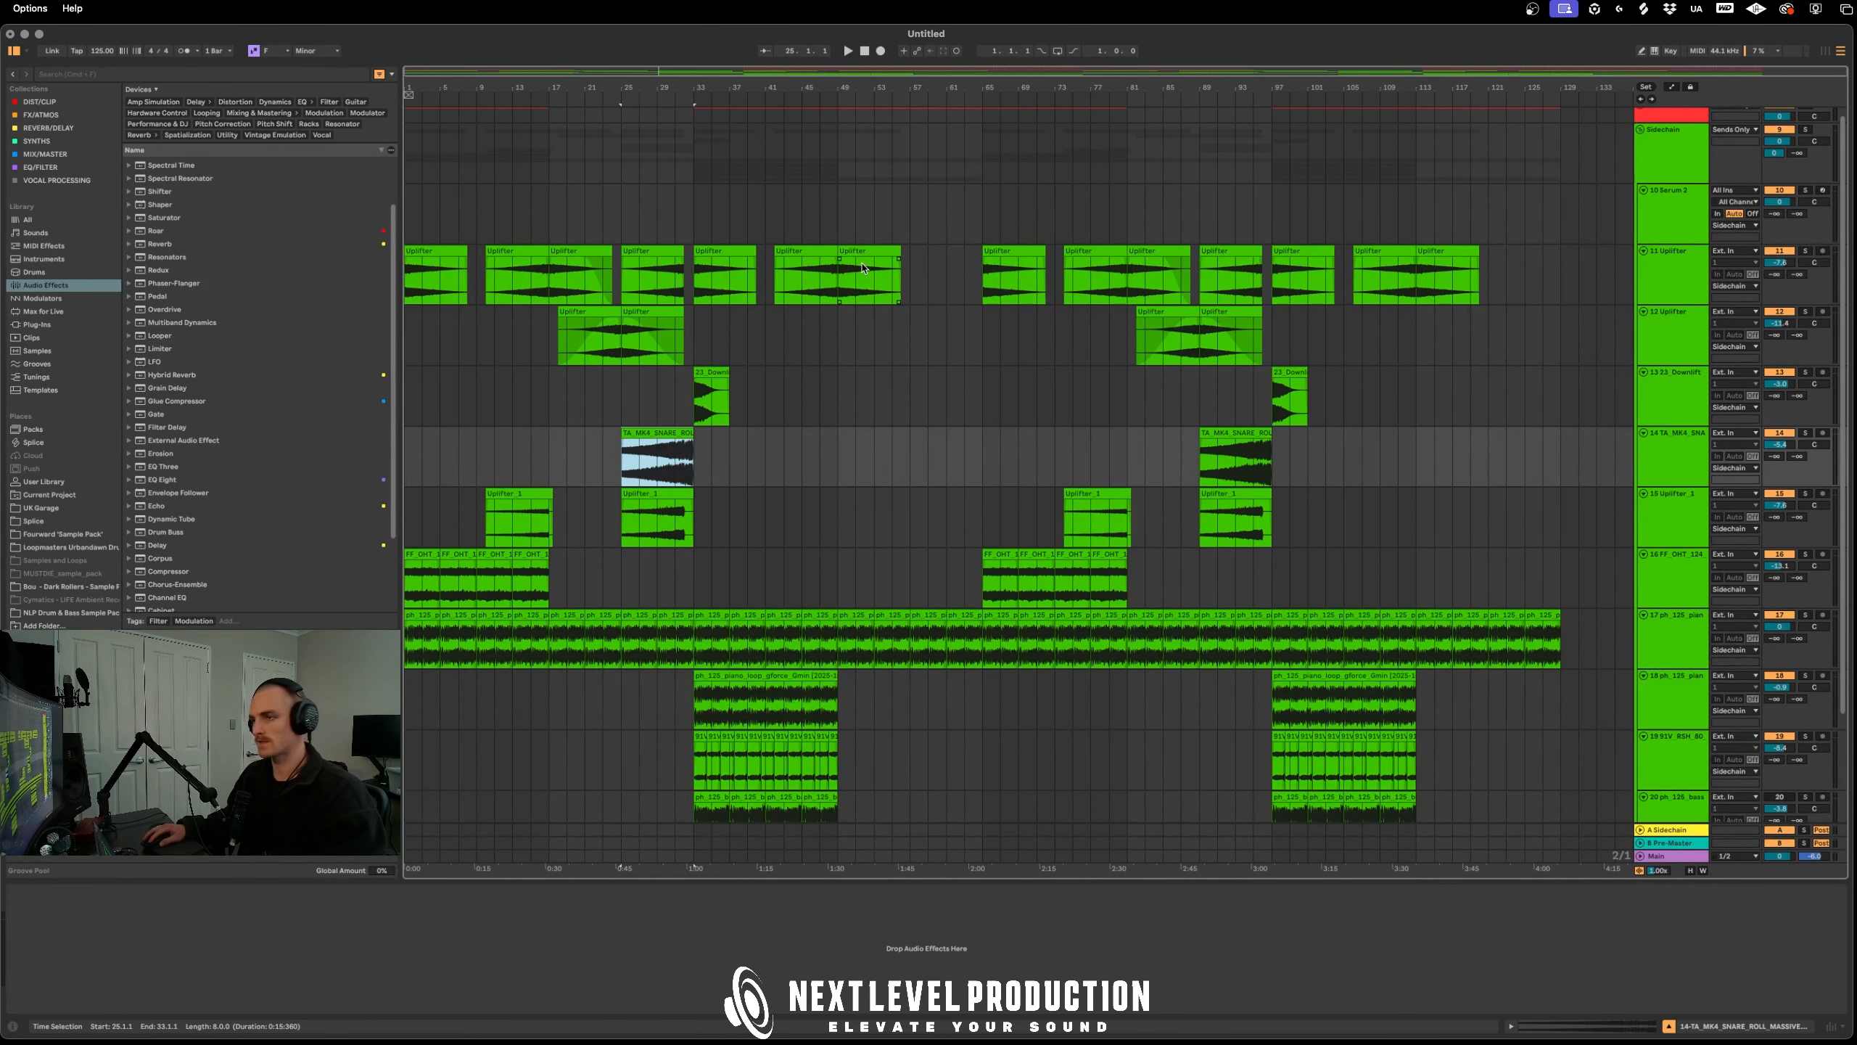
{"action": "left_click_drag", "start_coordinate": [815, 252], "coordinate": [960, 289]}
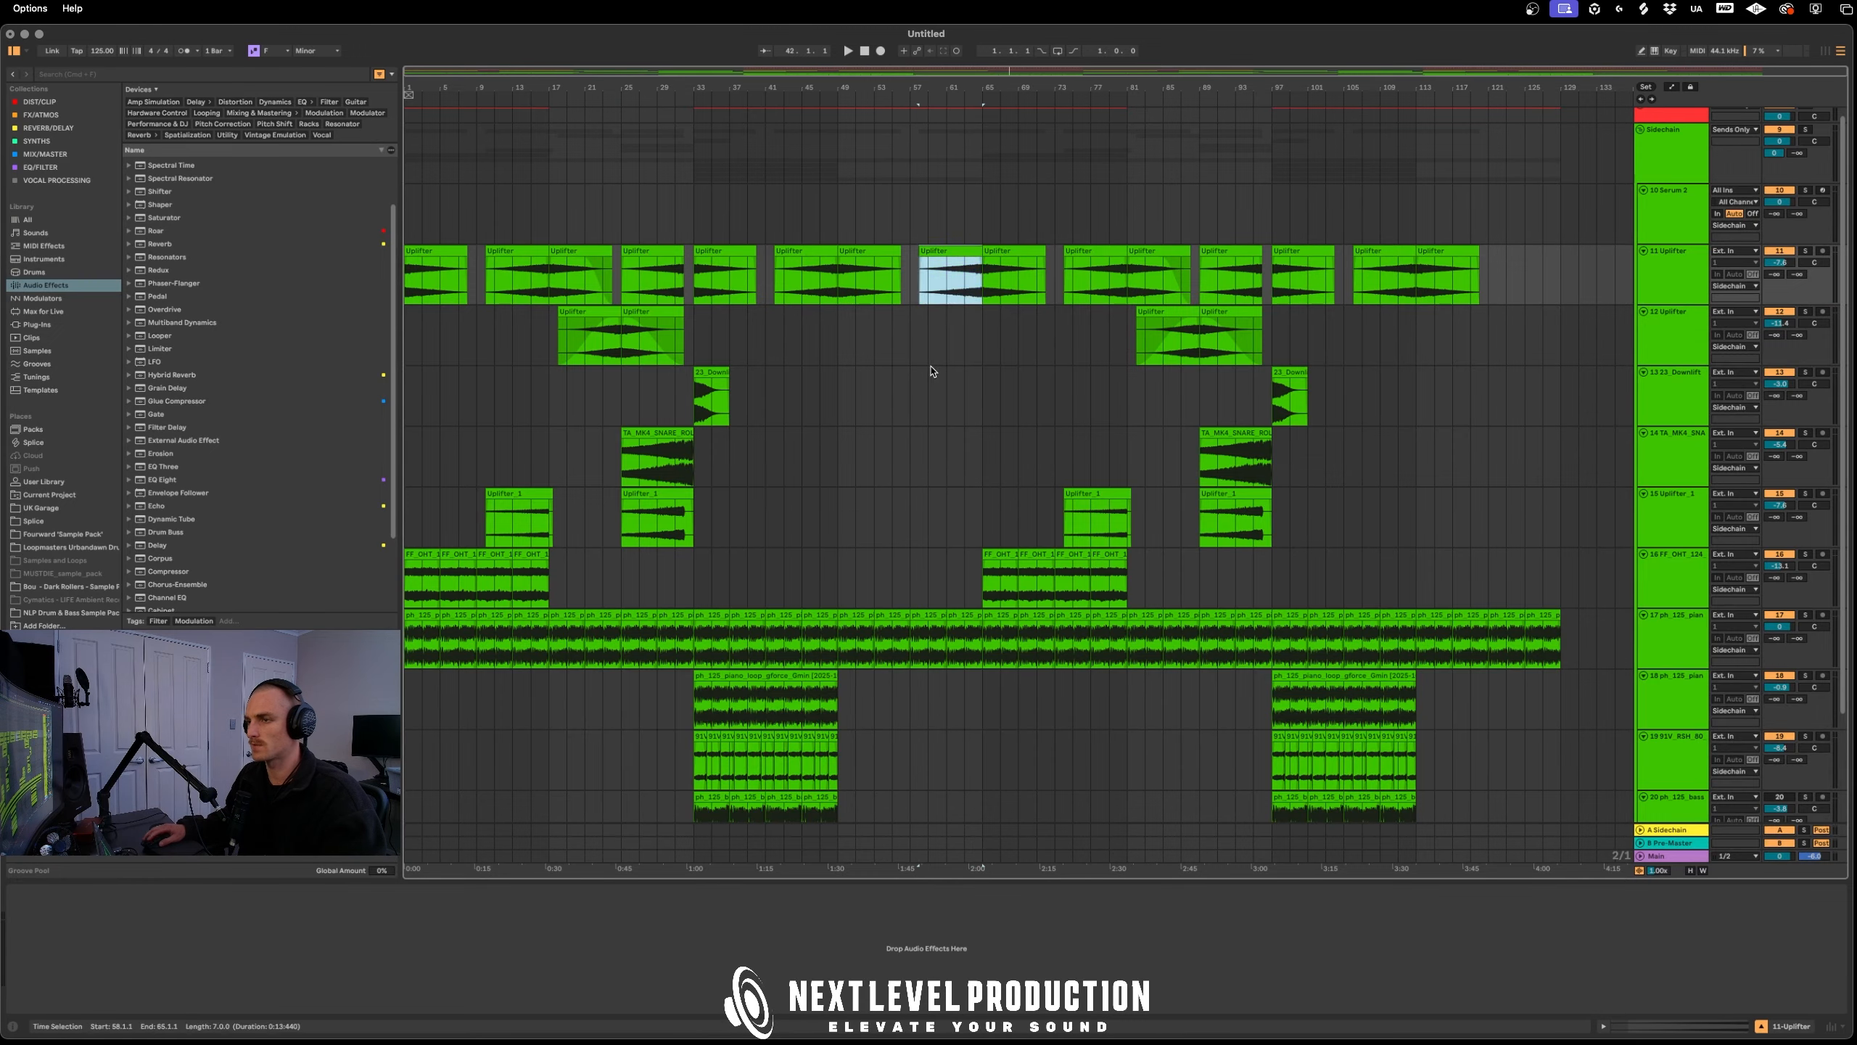
{"action": "left_click", "coordinate": [928, 395]}
Copy the Uplifter_1 clip on track 15 to bar 58 and play the transition into bar 65
{"action": "left_click", "coordinate": [680, 503]}
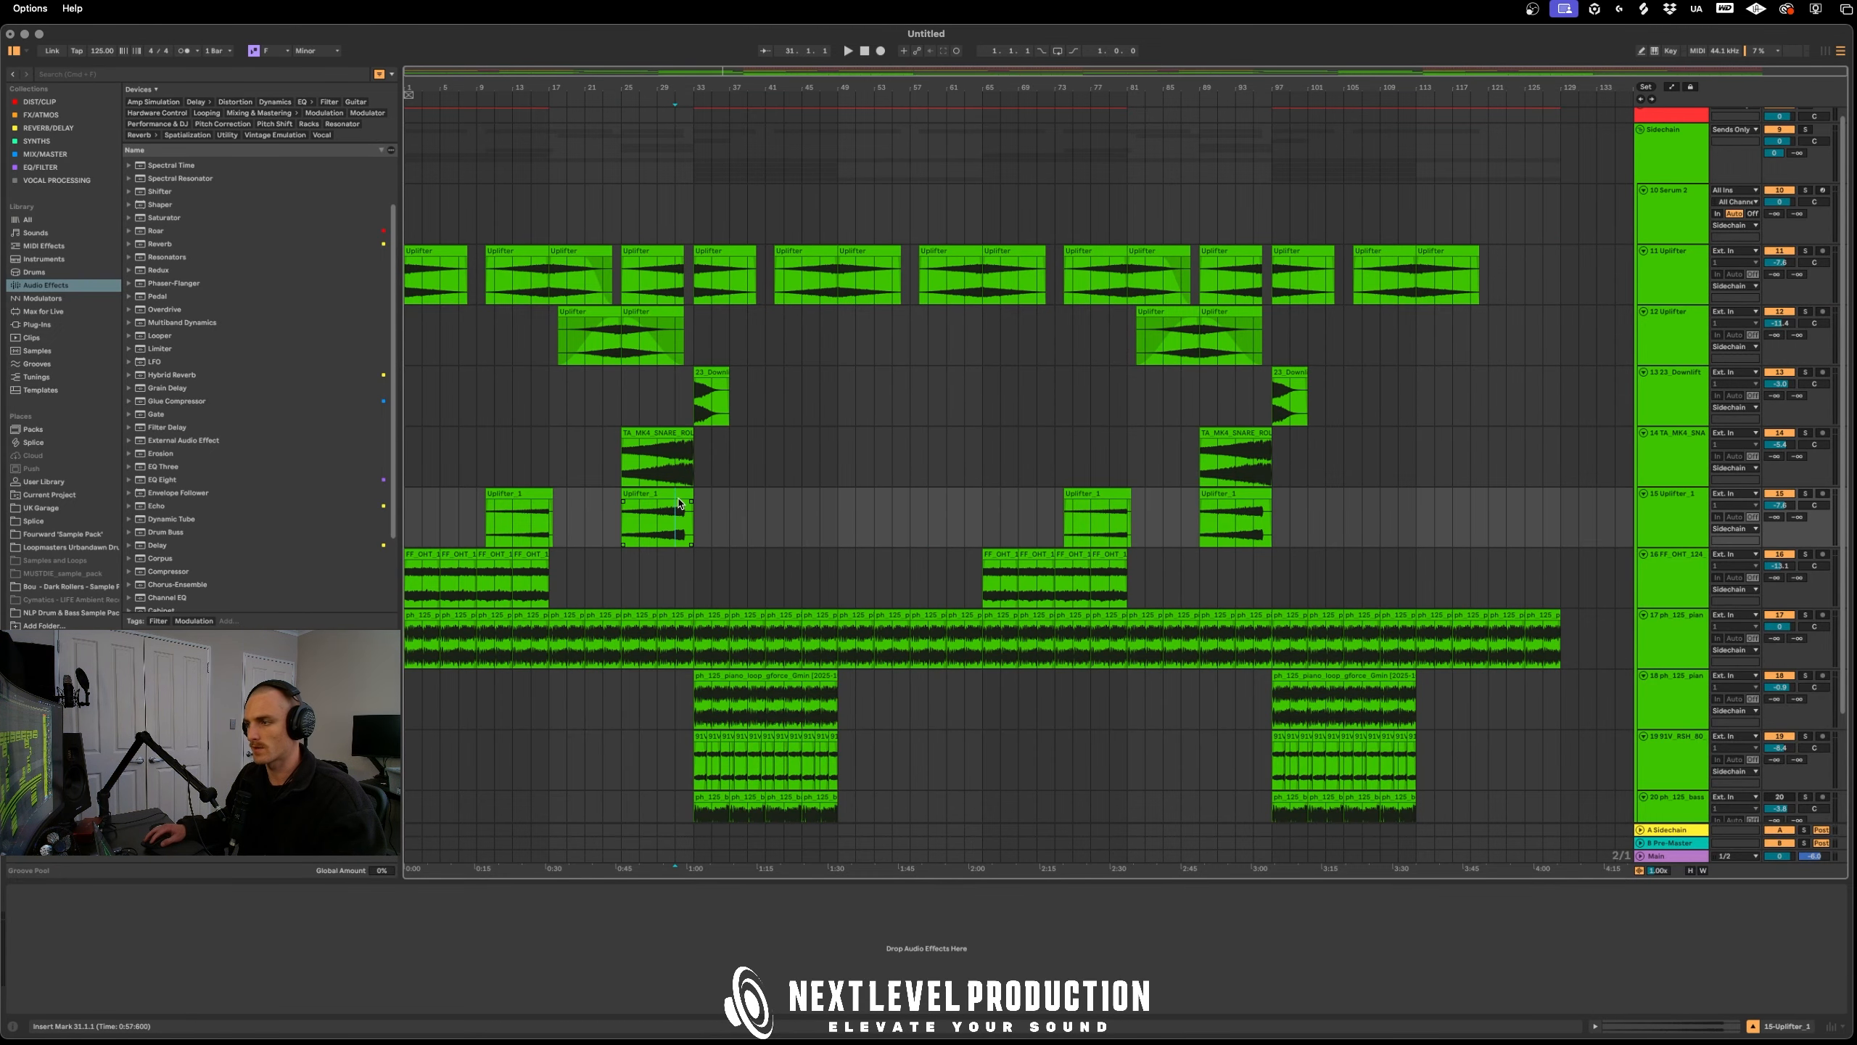
{"action": "left_click", "coordinate": [675, 493]}
{"action": "left_click_drag", "start_coordinate": [1084, 505], "coordinate": [941, 505]}
{"action": "left_click", "coordinate": [979, 480]}
{"action": "key", "text": "space"}
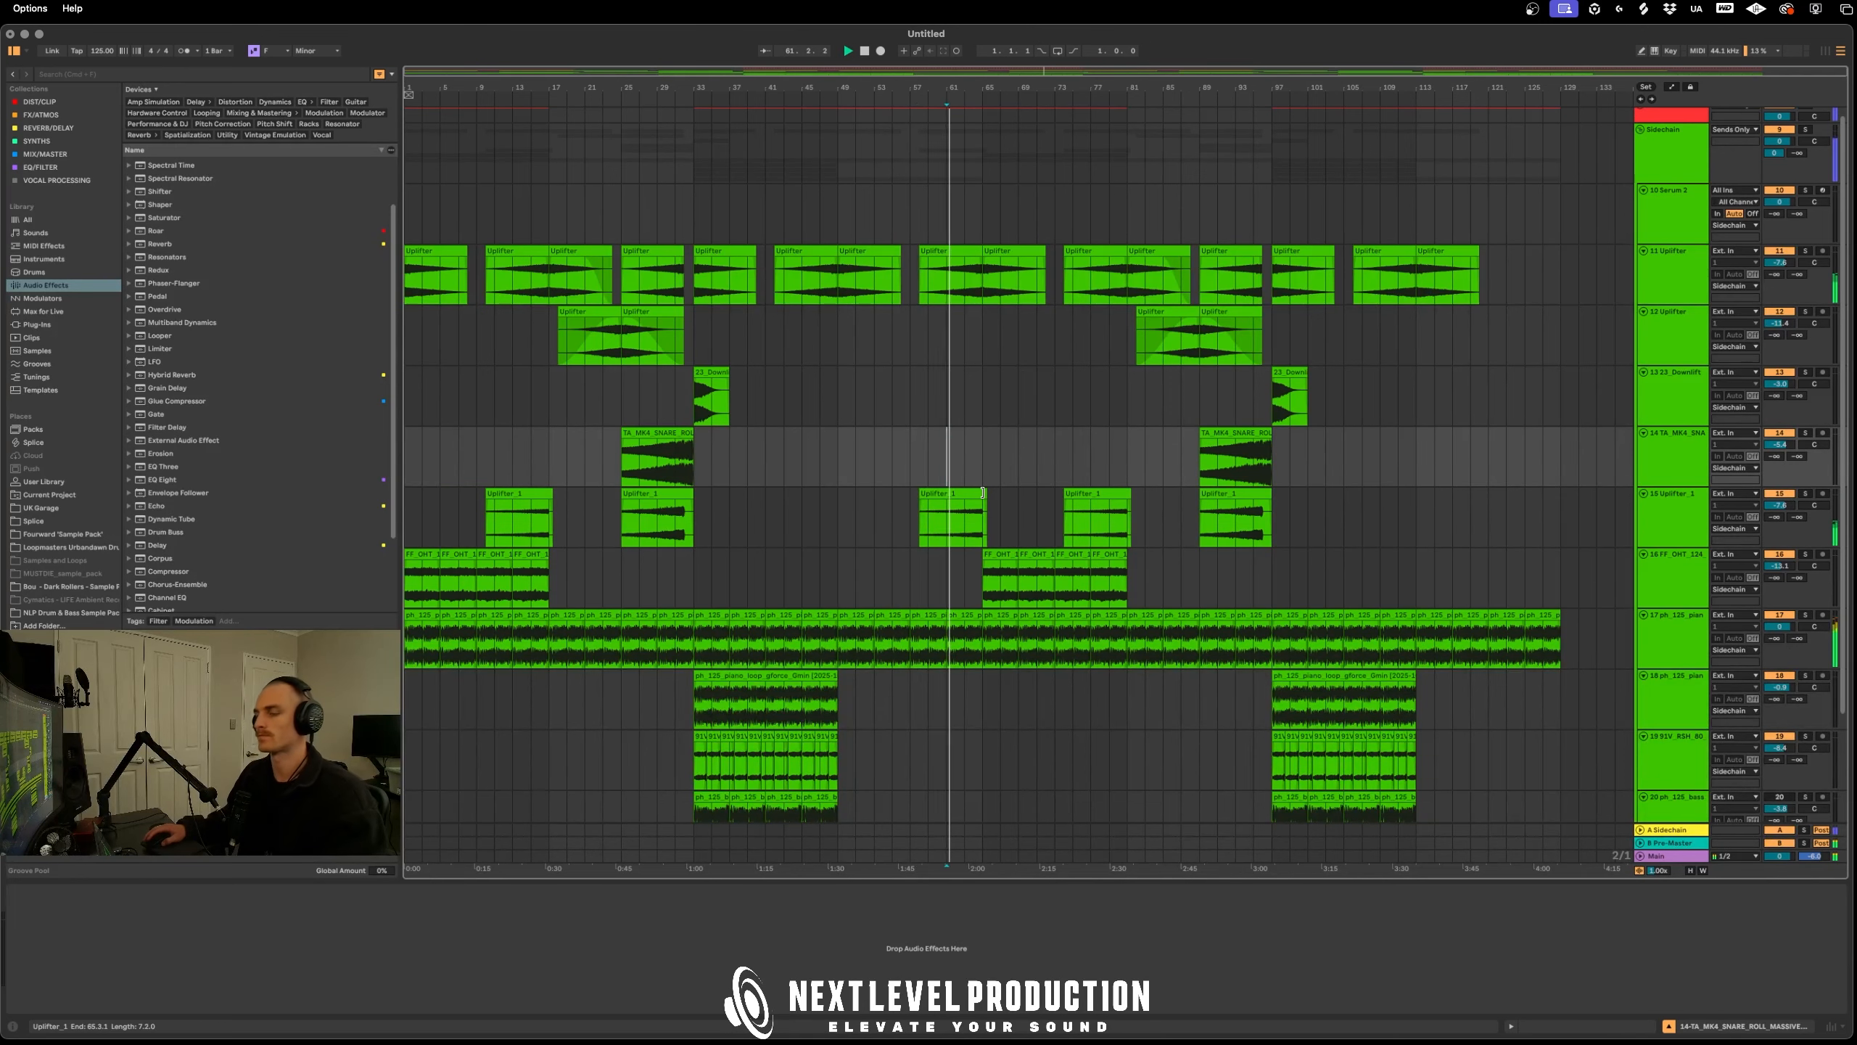
{"action": "scroll", "coordinate": [991, 415], "scroll_direction": "up", "scroll_amount": 2}
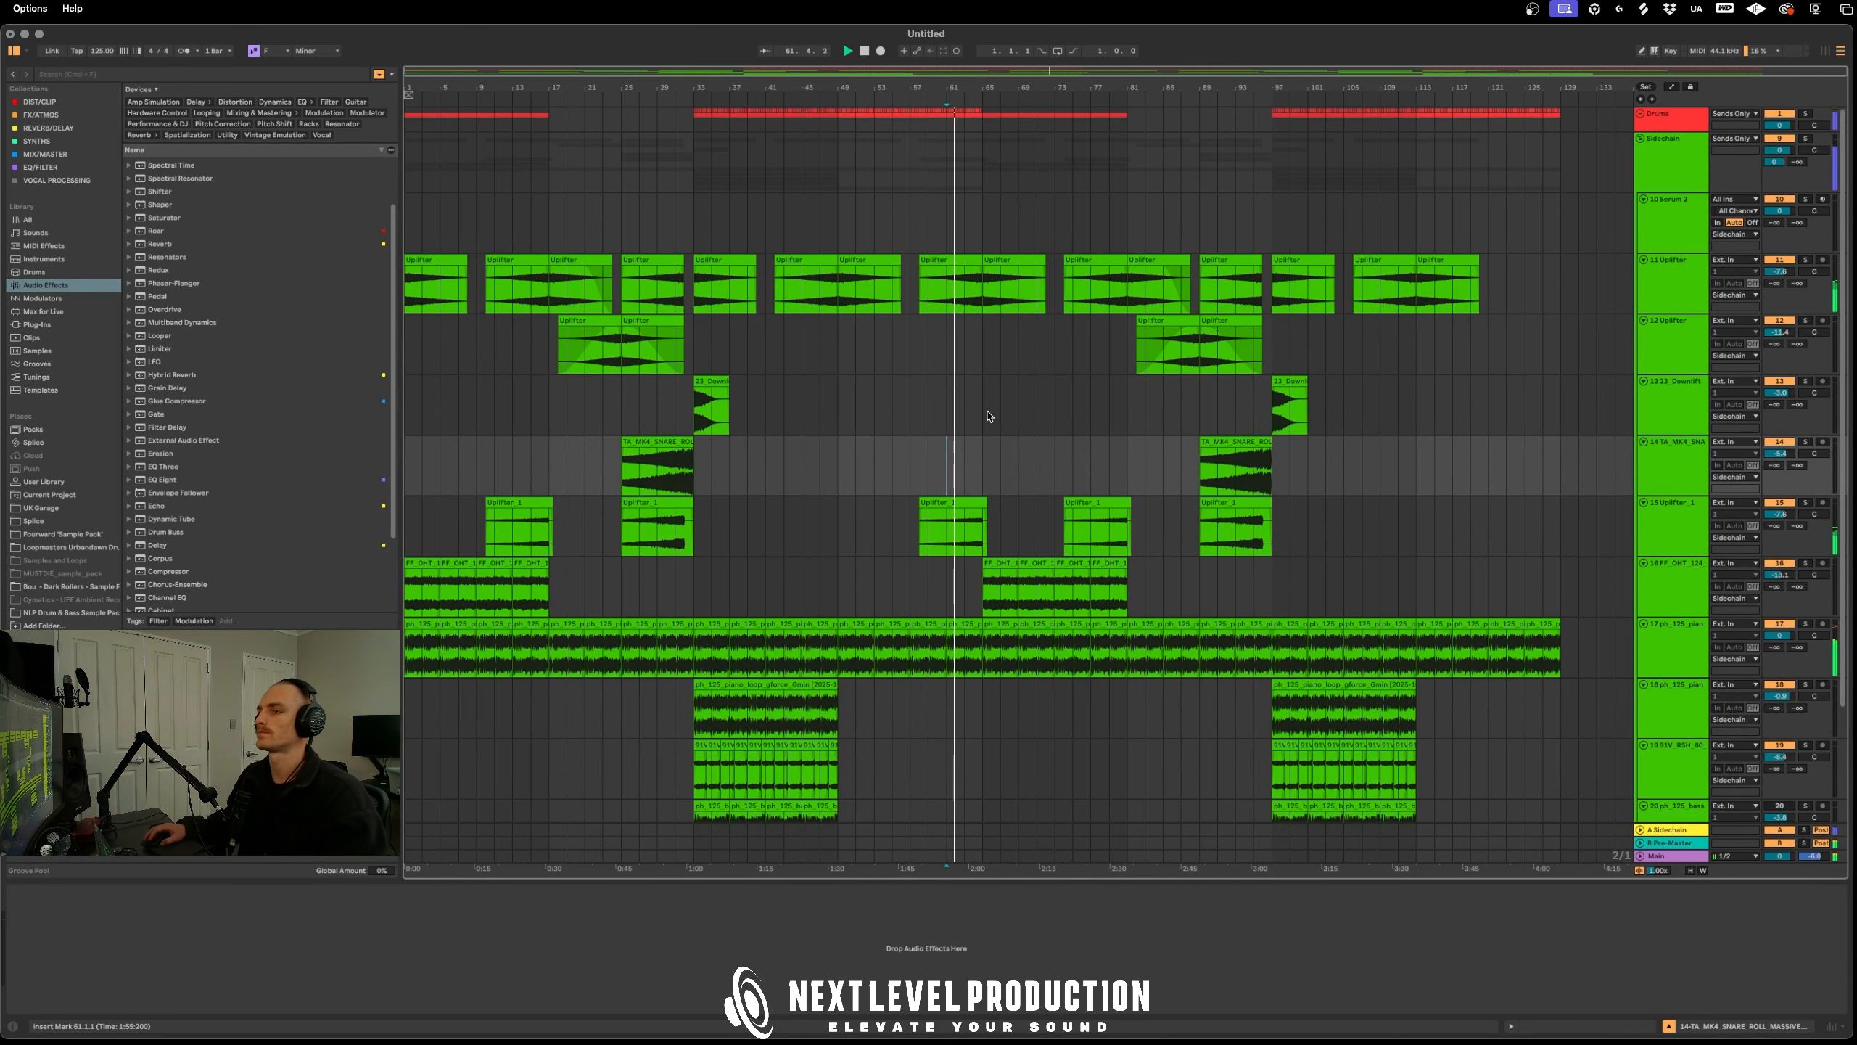
Collapse the Sidechain group, unfold the Drums group and add a high-pass Auto Filter with its frequency at 20 Hz to Drums
{"action": "left_click", "coordinate": [1641, 138]}
{"action": "left_click", "coordinate": [1640, 112]}
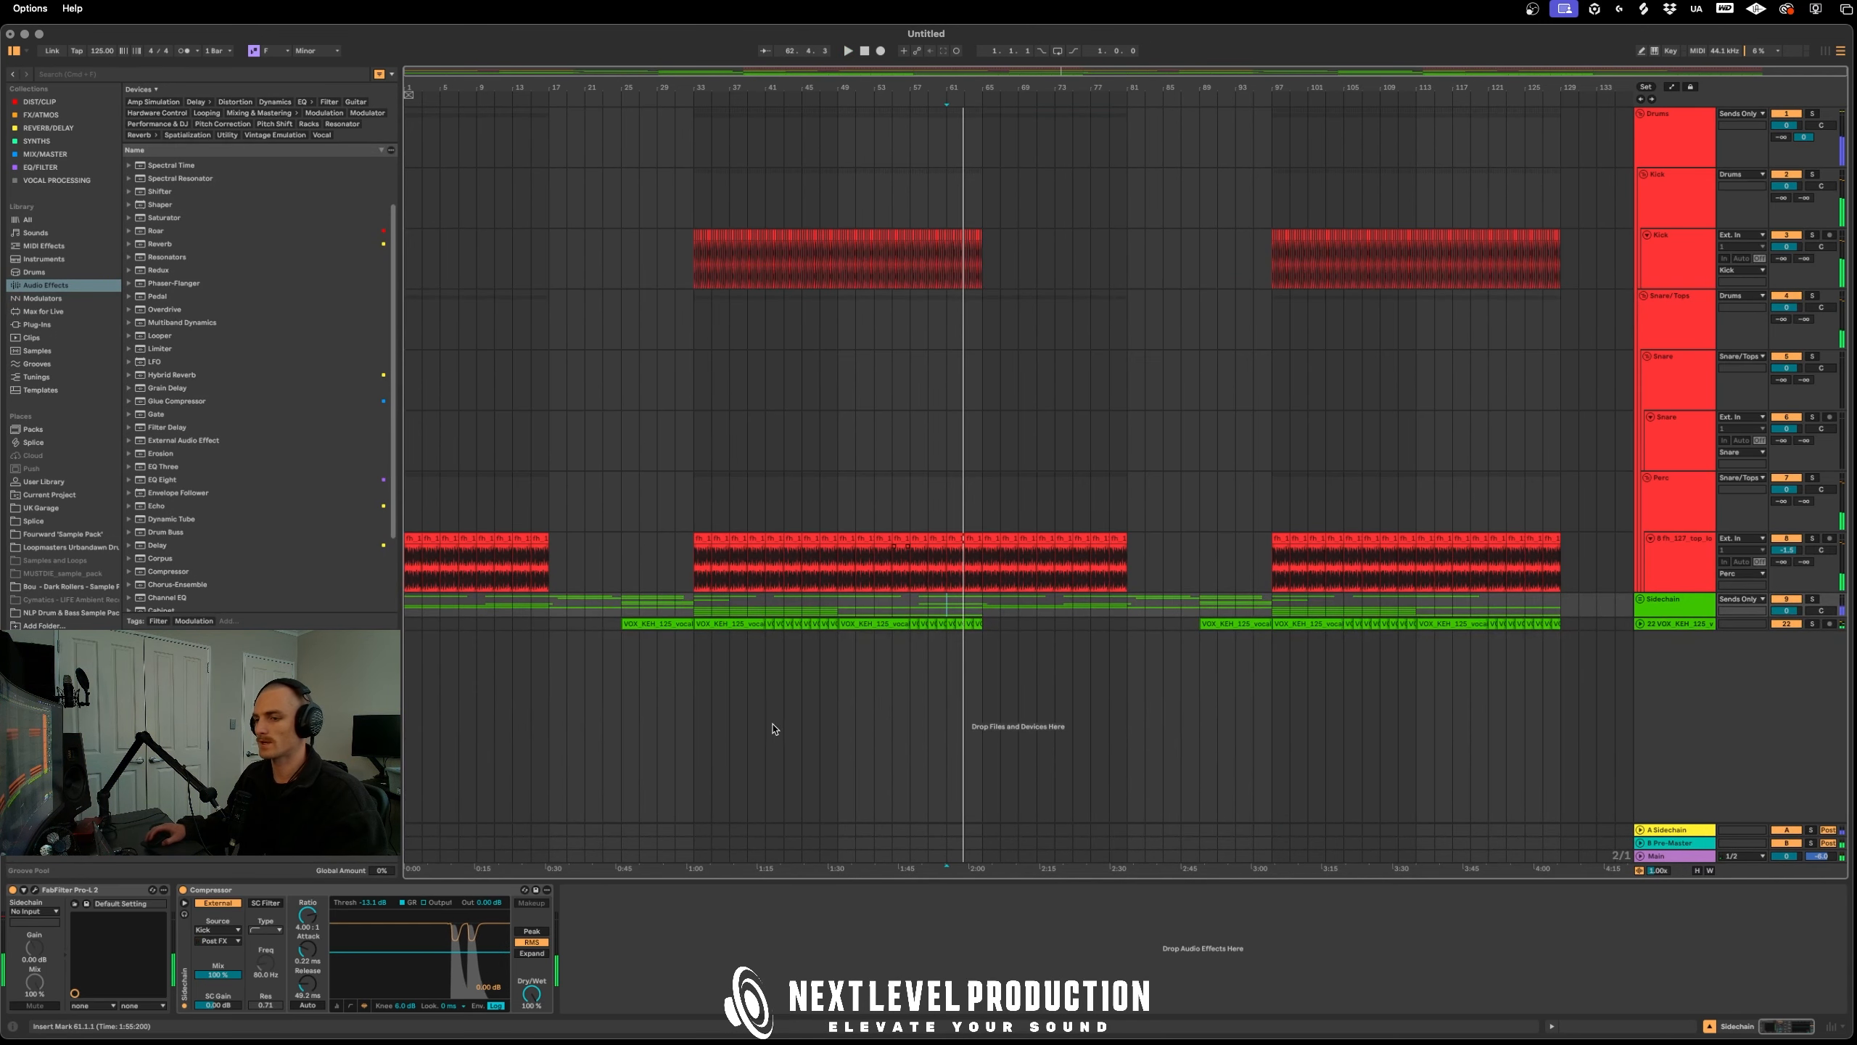
{"action": "left_click", "coordinate": [1682, 220]}
{"action": "left_click", "coordinate": [1674, 143]}
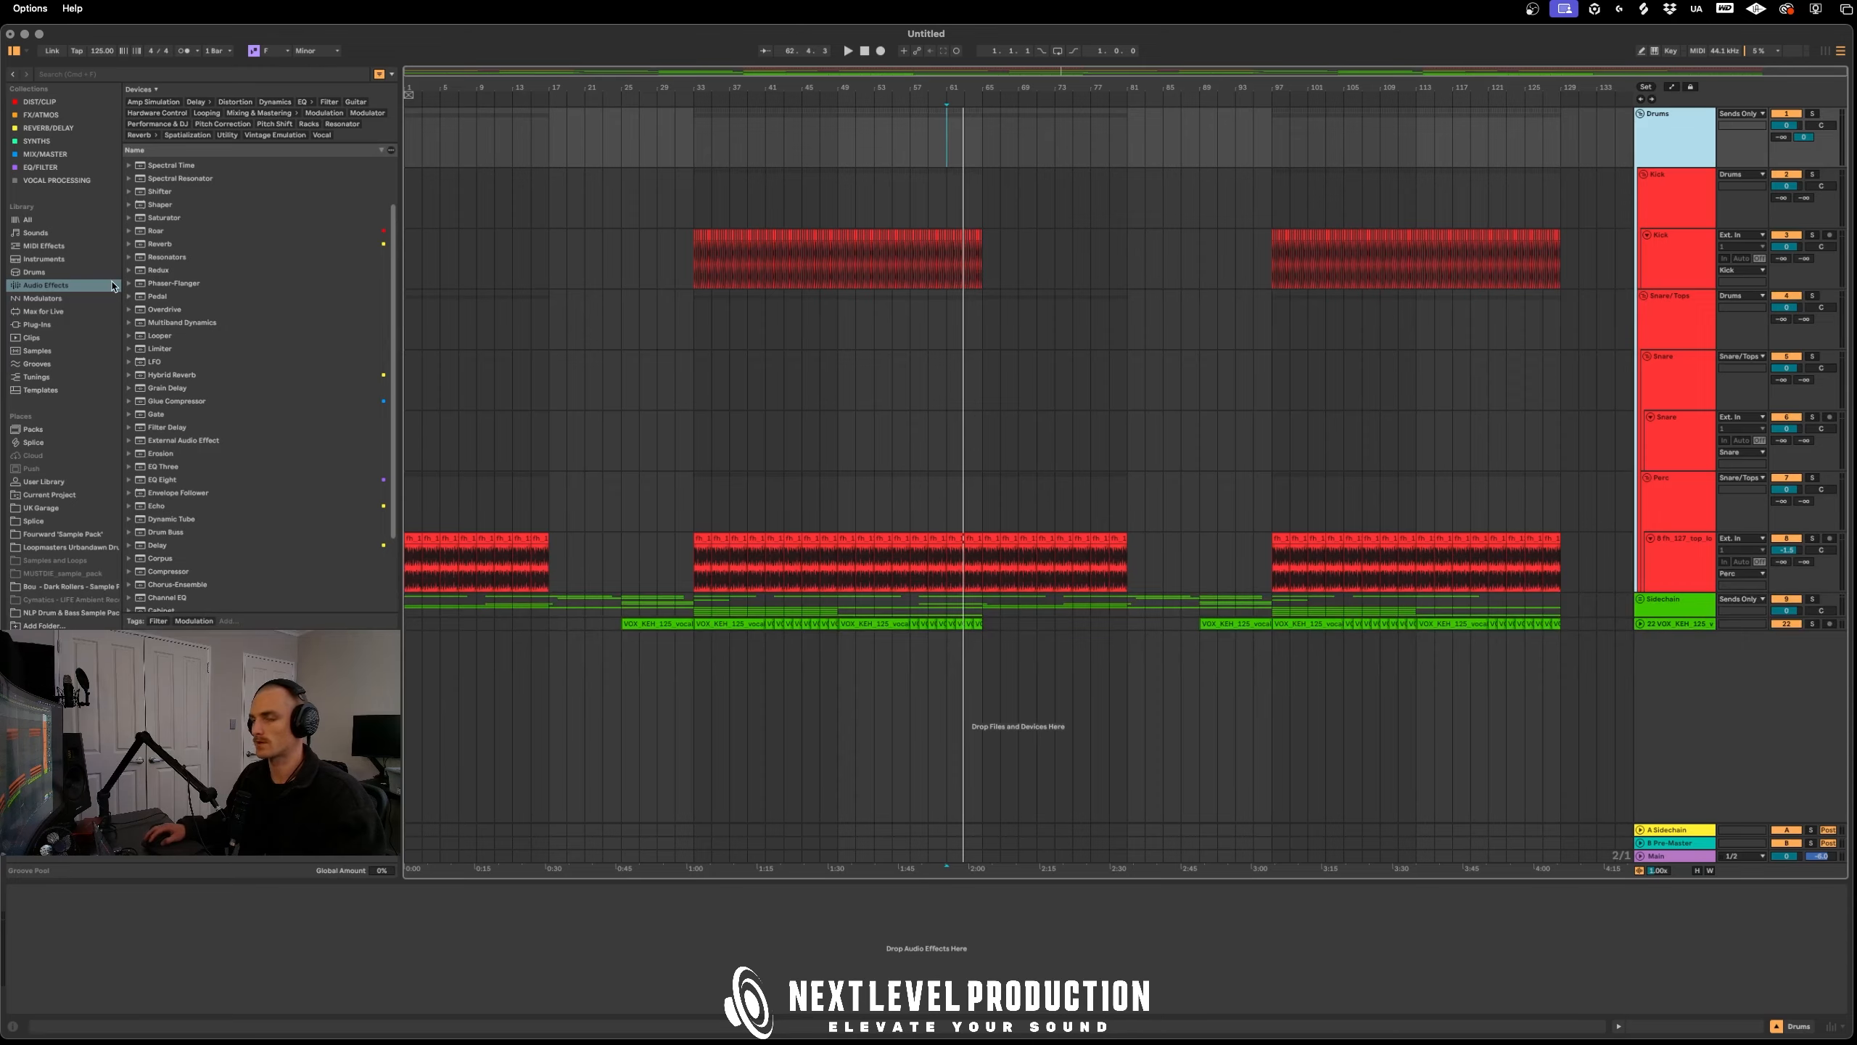
{"action": "scroll", "coordinate": [147, 559], "scroll_direction": "down", "scroll_amount": 3}
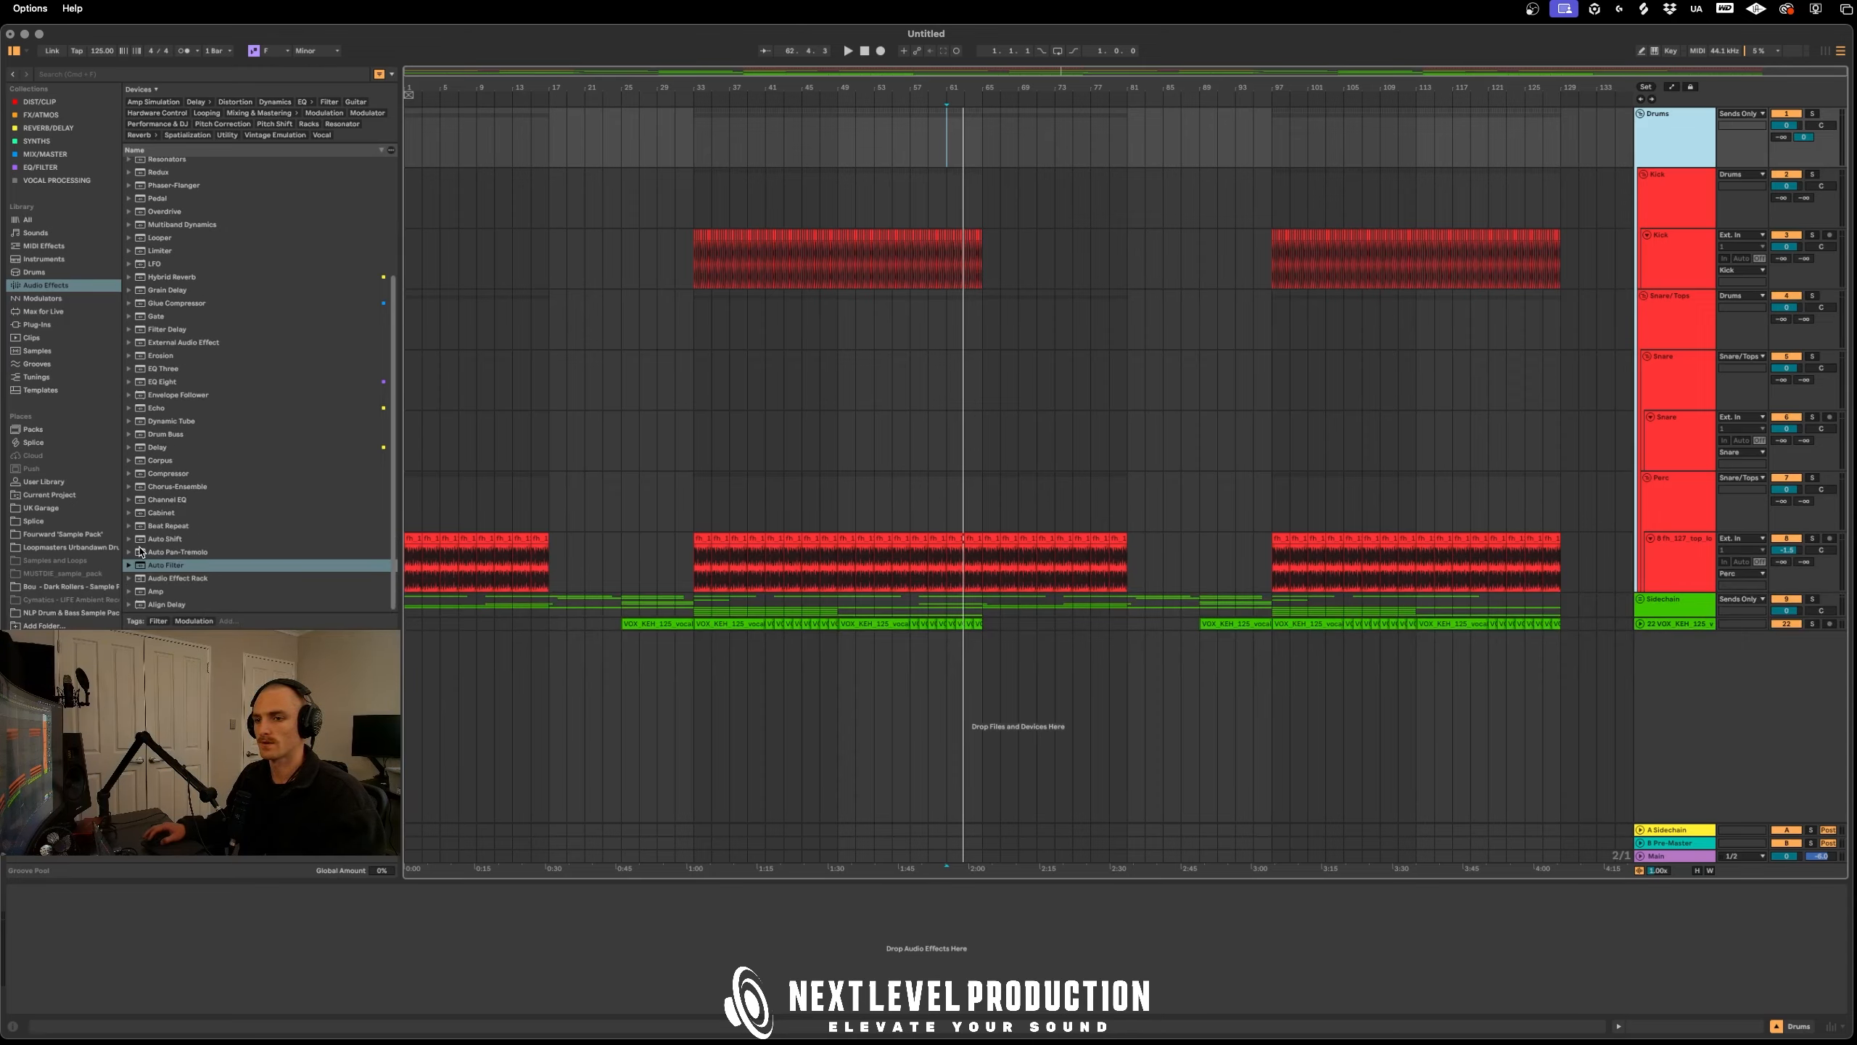
{"action": "left_click_drag", "start_coordinate": [157, 565], "coordinate": [928, 147]}
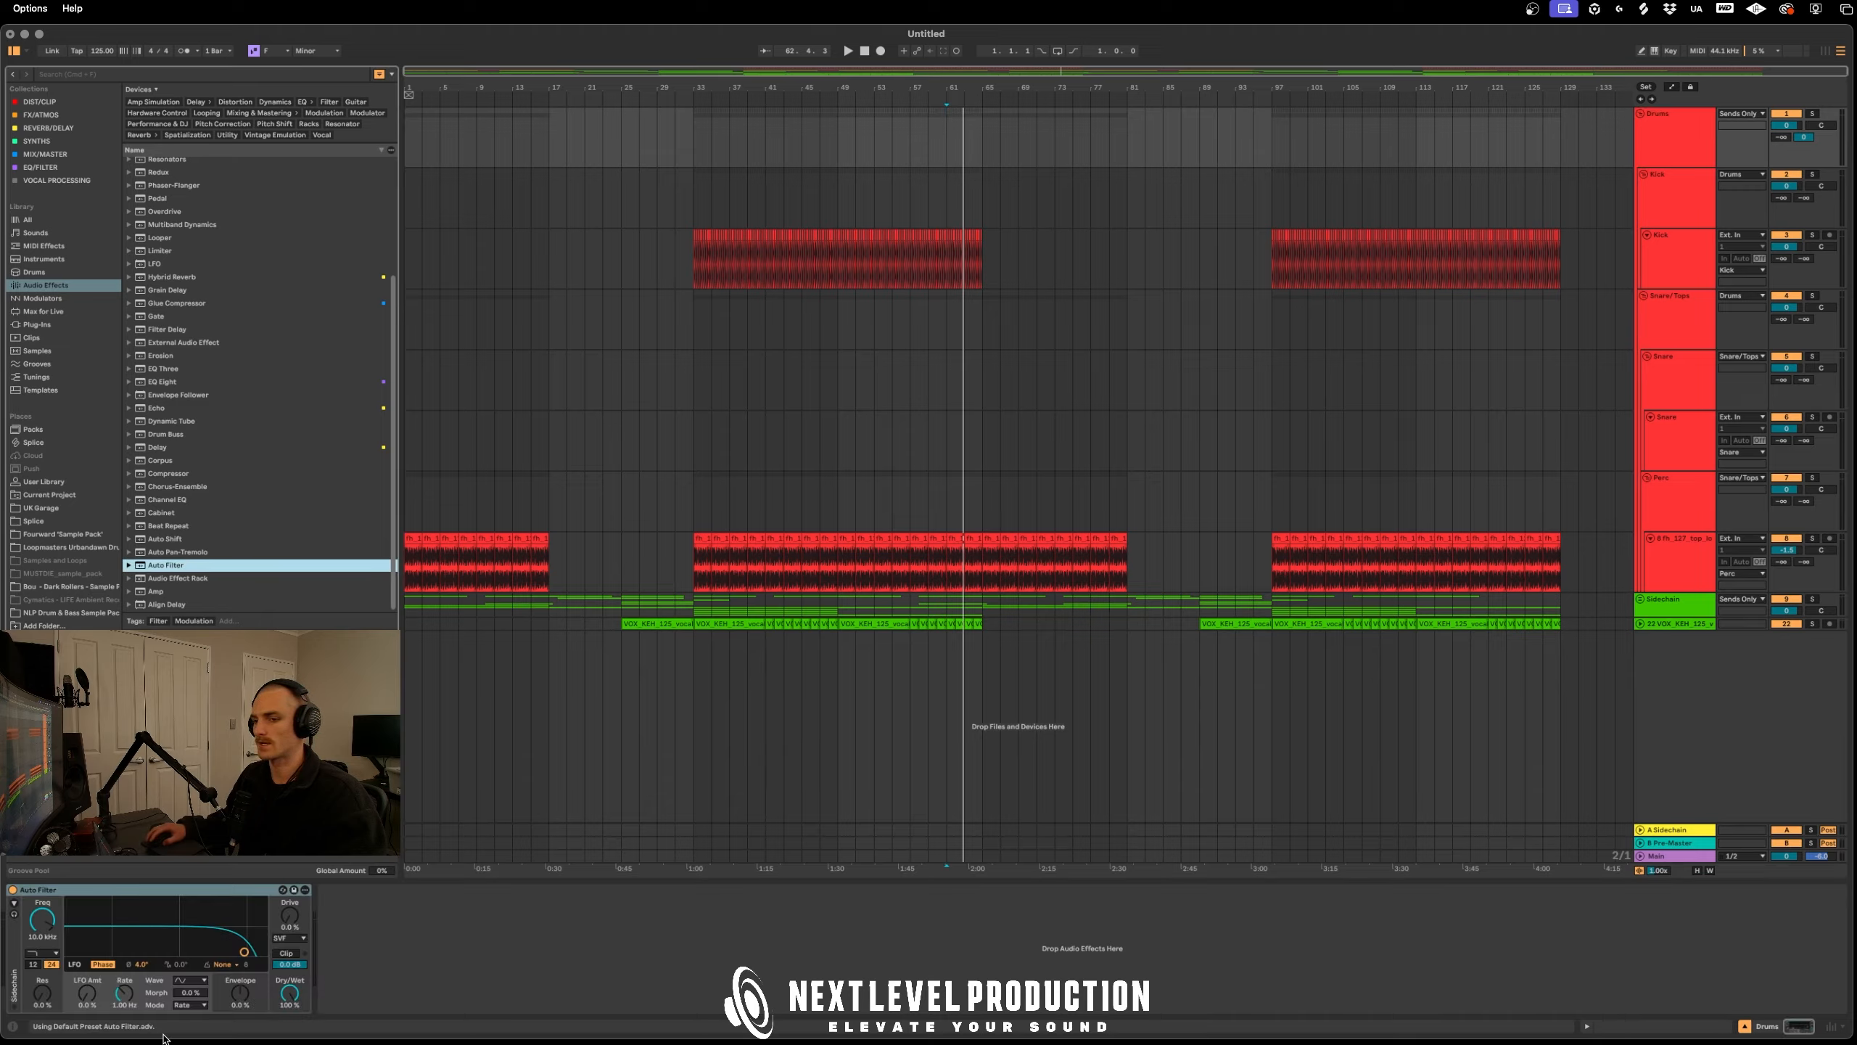
{"action": "left_click_drag", "start_coordinate": [54, 930], "coordinate": [55, 923]}
{"action": "left_click", "coordinate": [50, 954]}
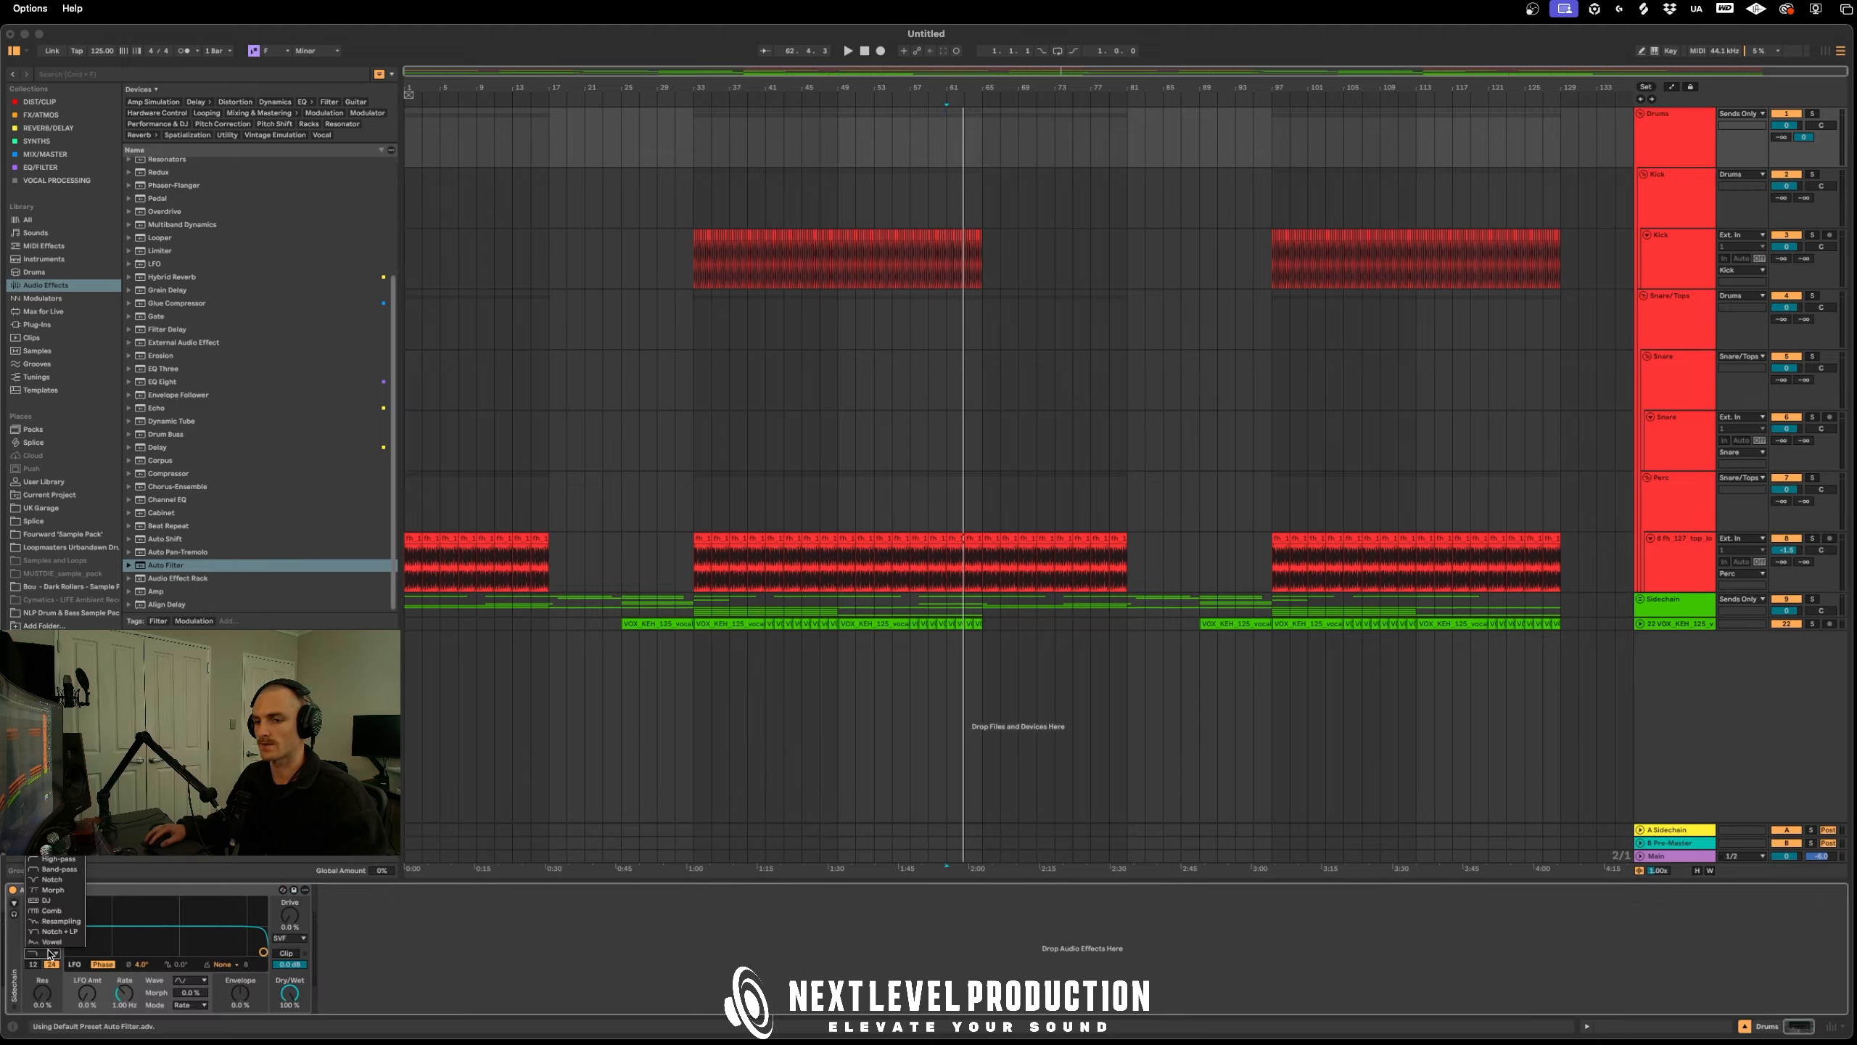
{"action": "left_click", "coordinate": [59, 869]}
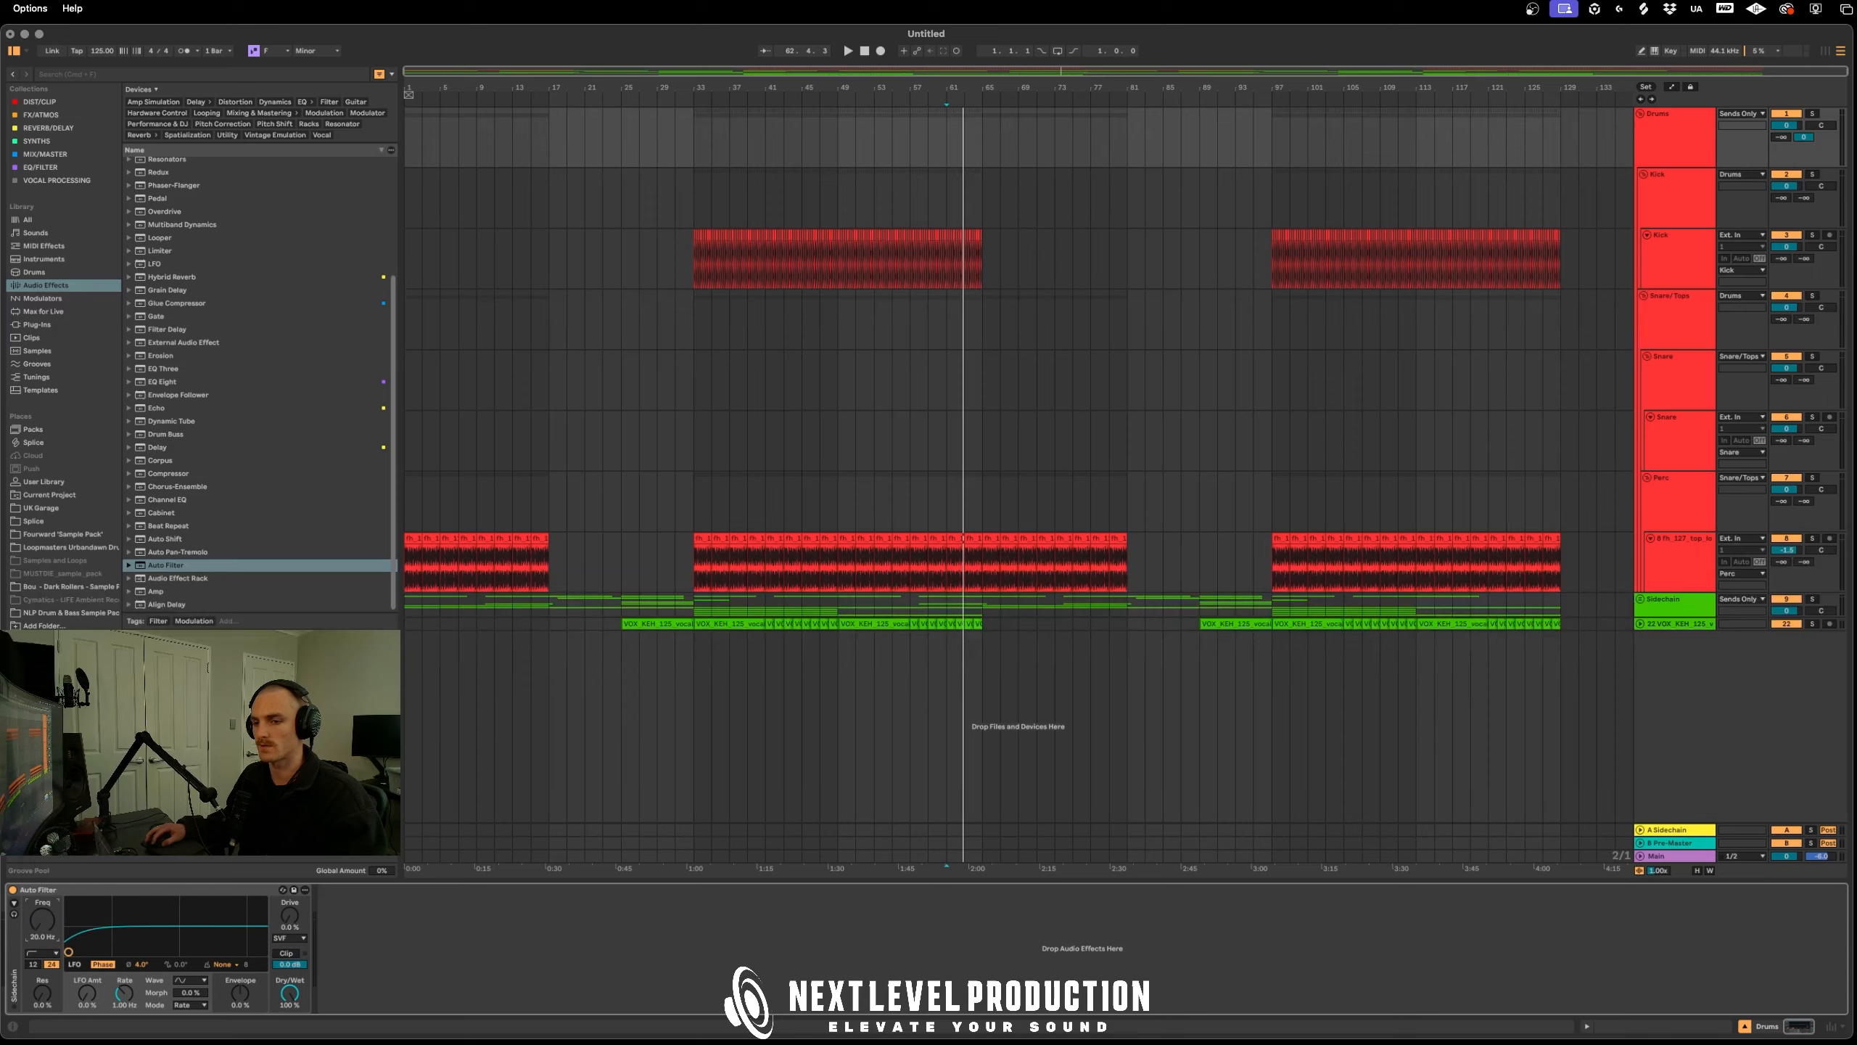
Draw a rise in the Drums Auto Filter frequency automation from bar 61 to bar 65 and play the transition
{"action": "key", "text": "a"}
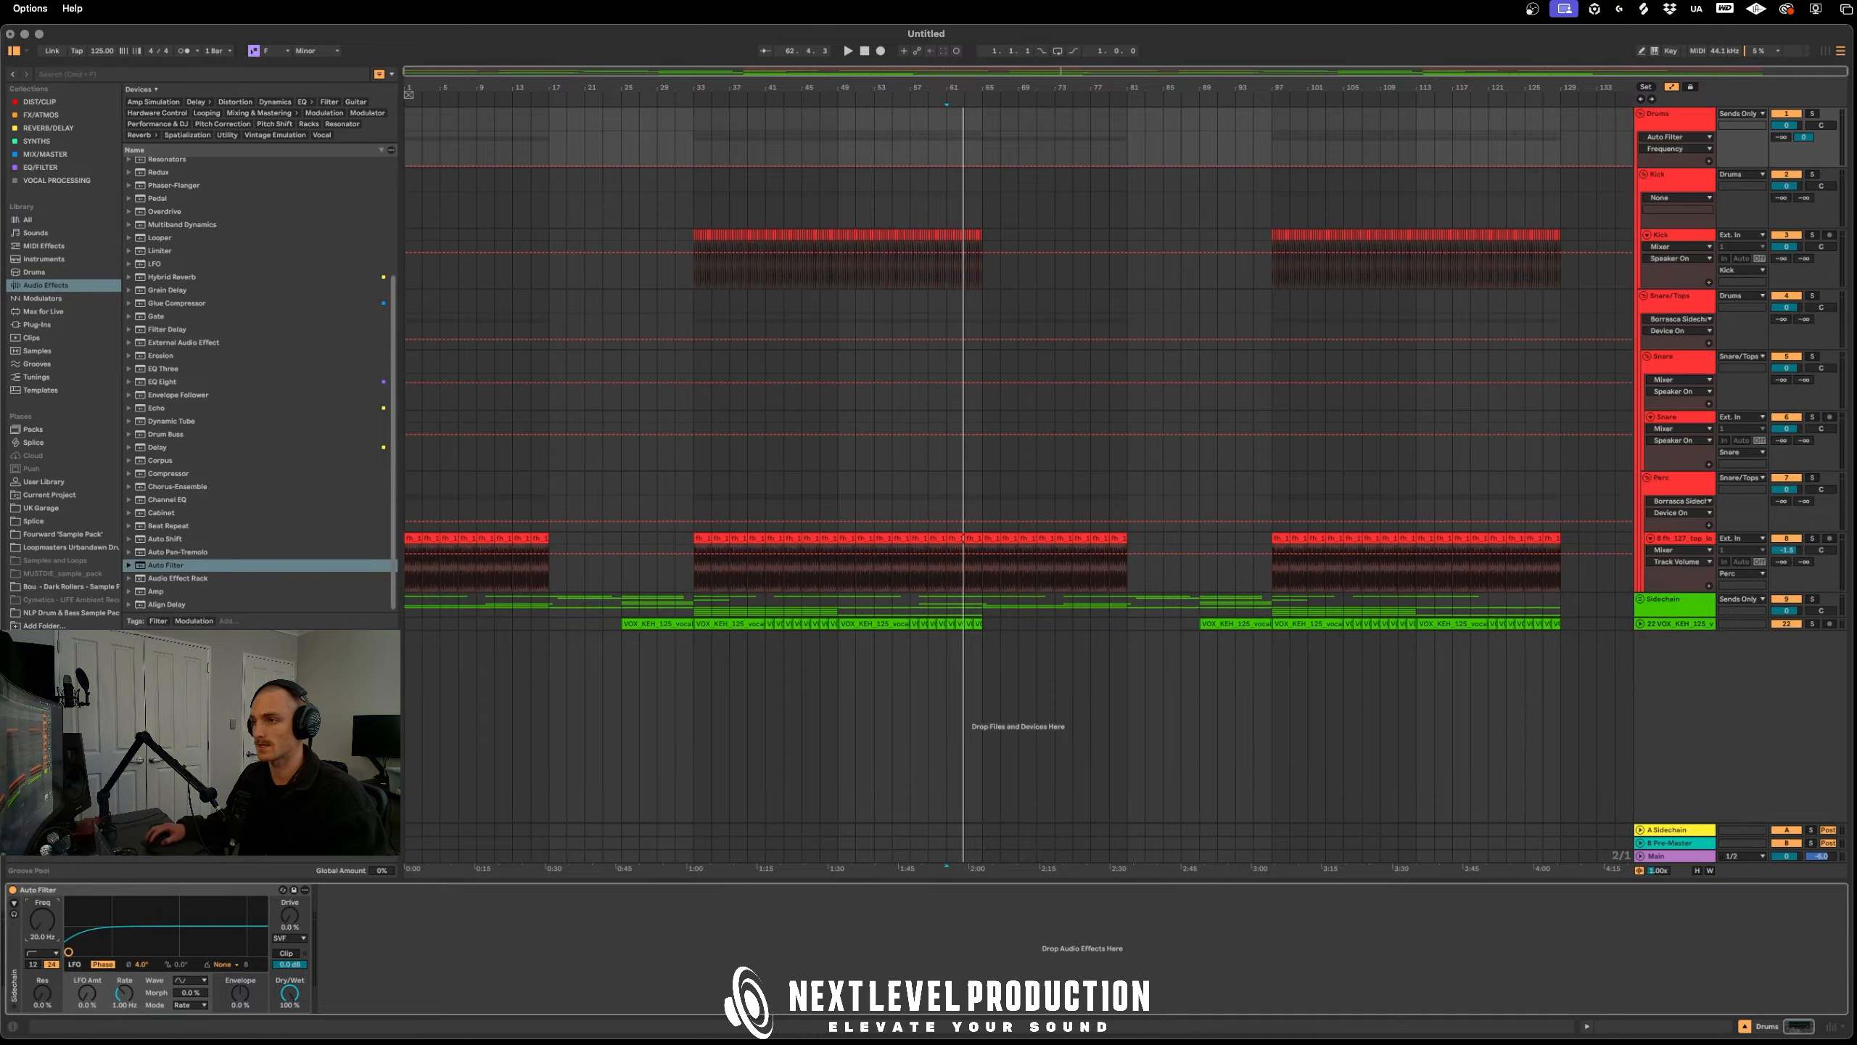
{"action": "left_click", "coordinate": [949, 167]}
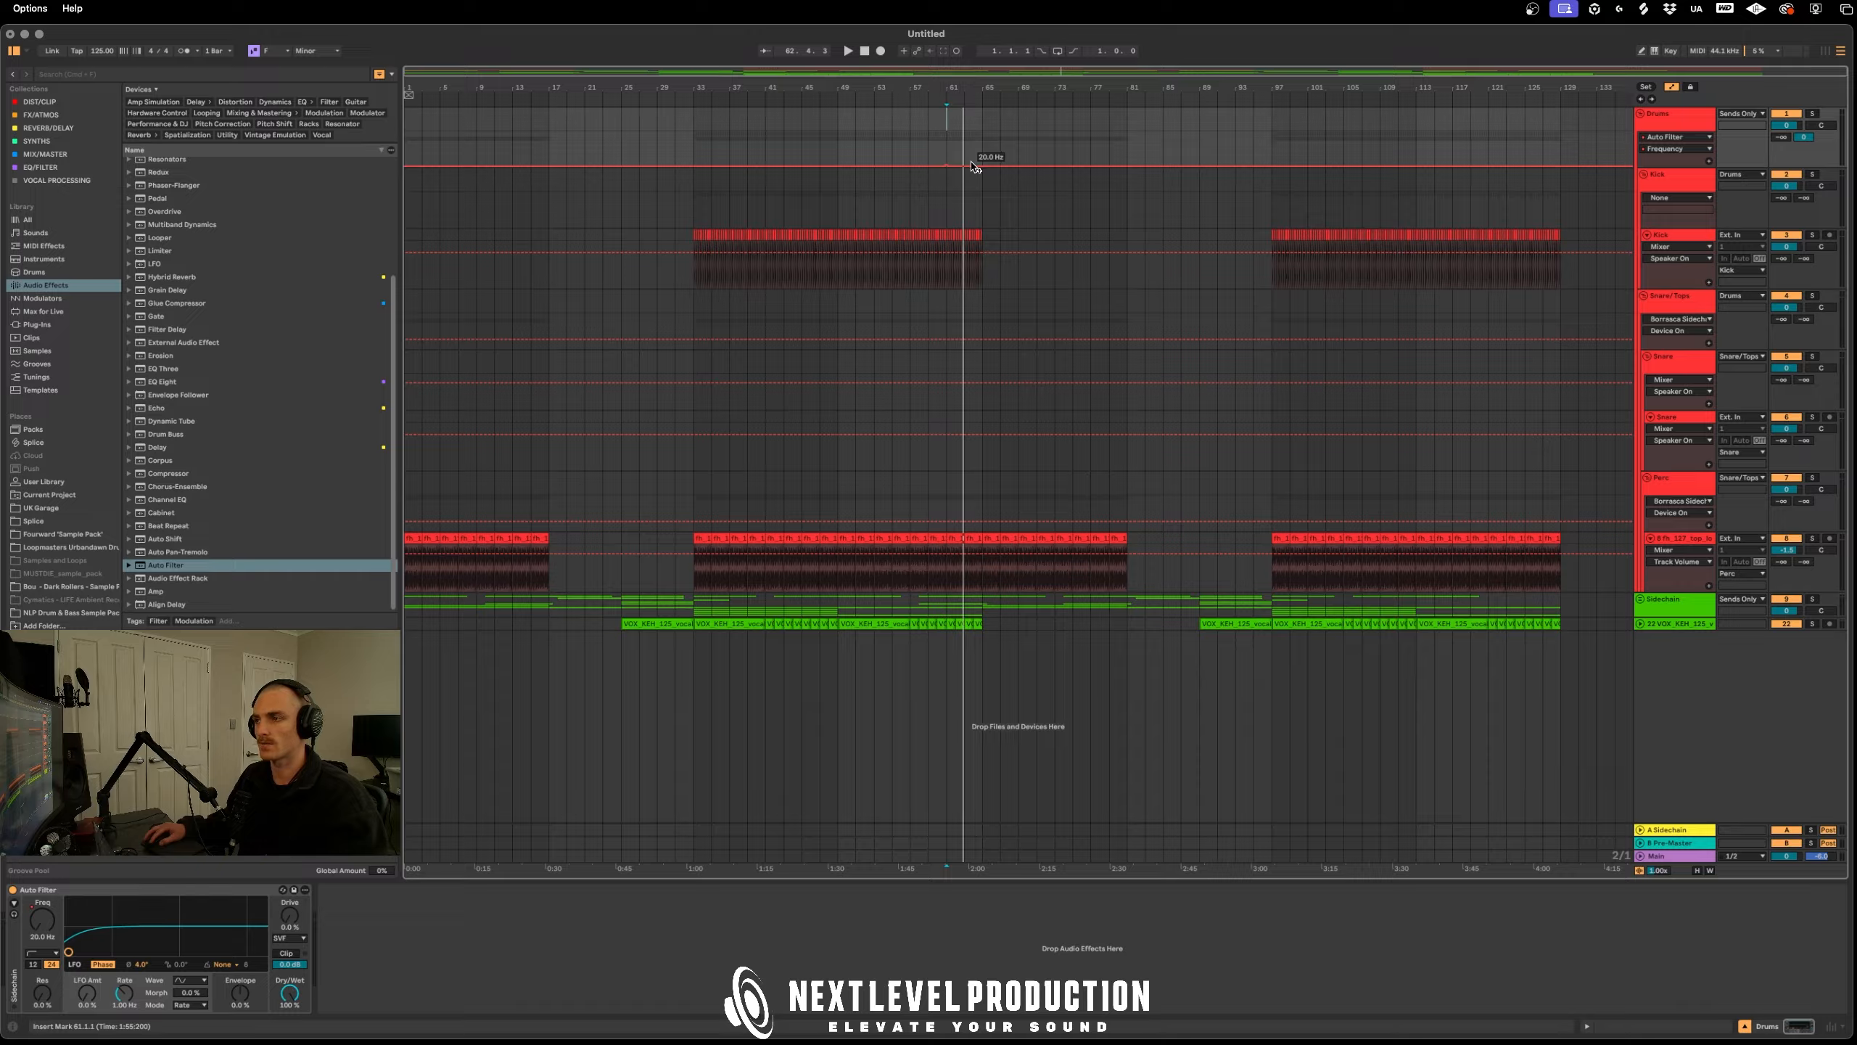
{"action": "left_click_drag", "start_coordinate": [982, 165], "coordinate": [982, 156]}
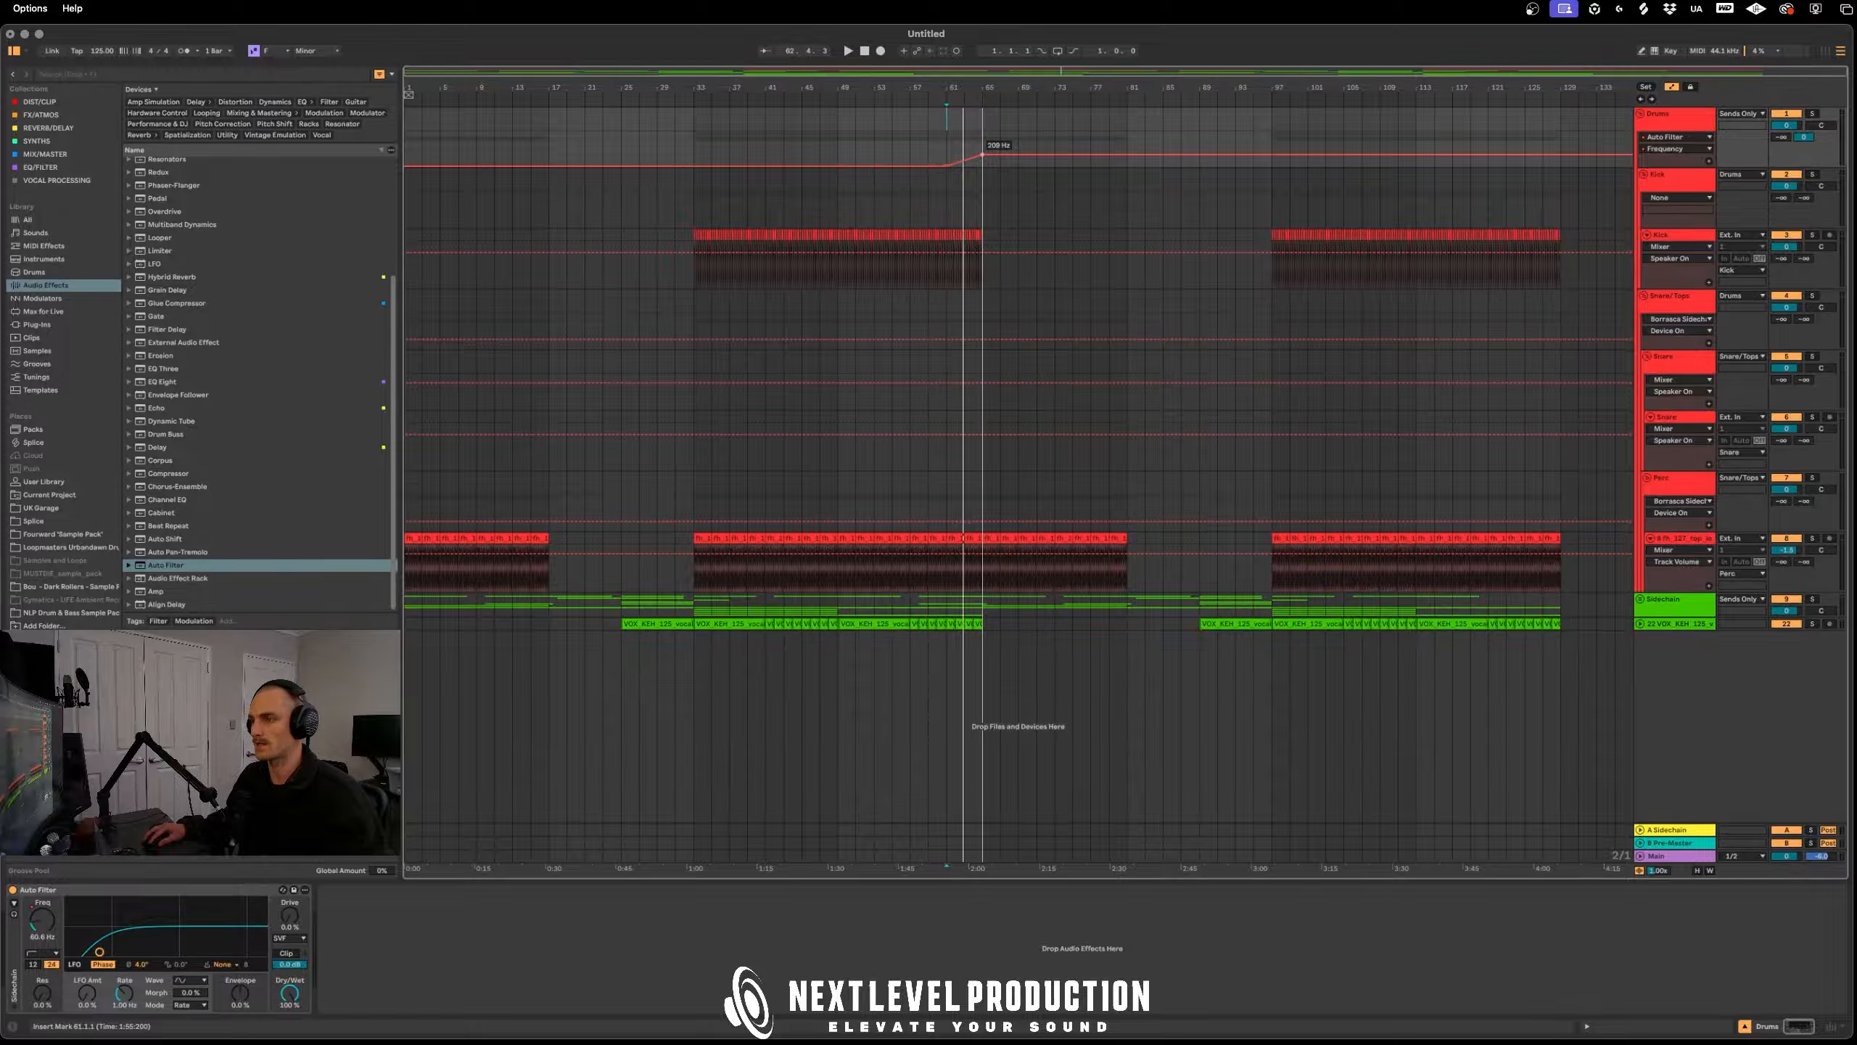
{"action": "key", "text": "space"}
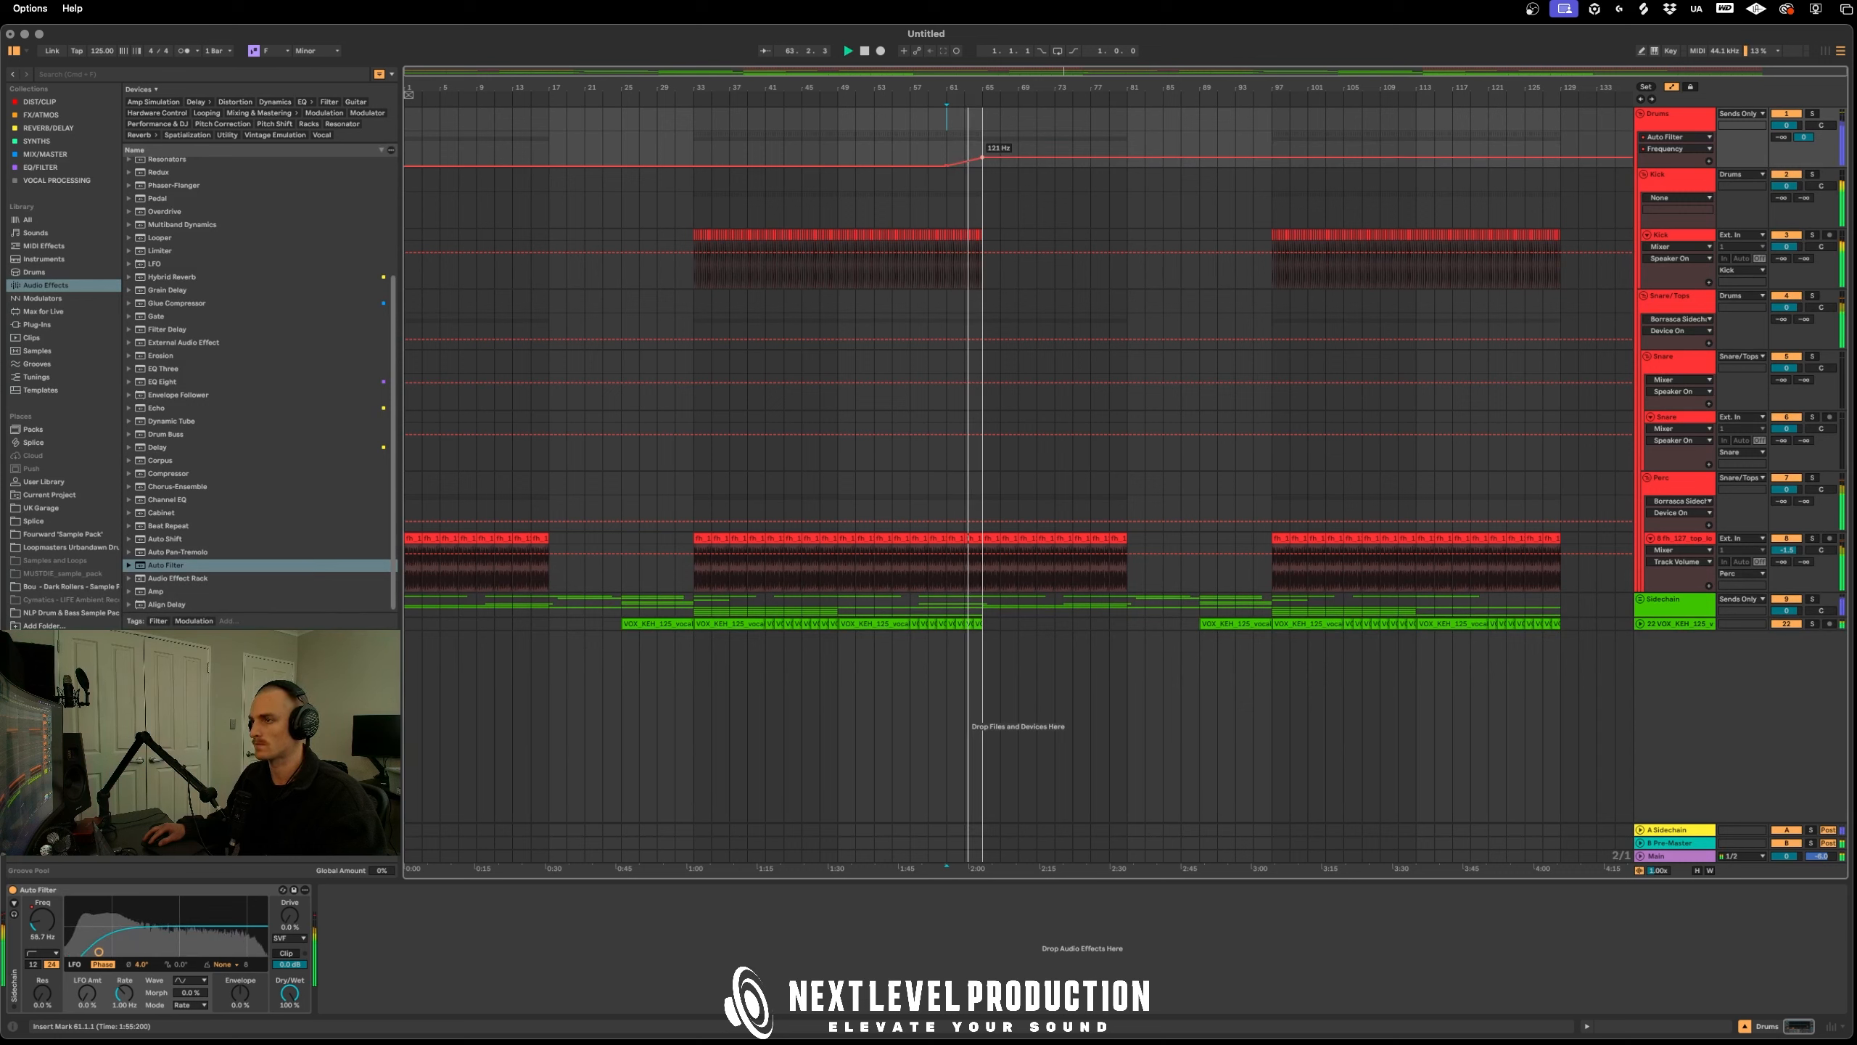
Drop the Drums filter frequency automation back to its lowest level just after bar 65
{"action": "key", "text": "a"}
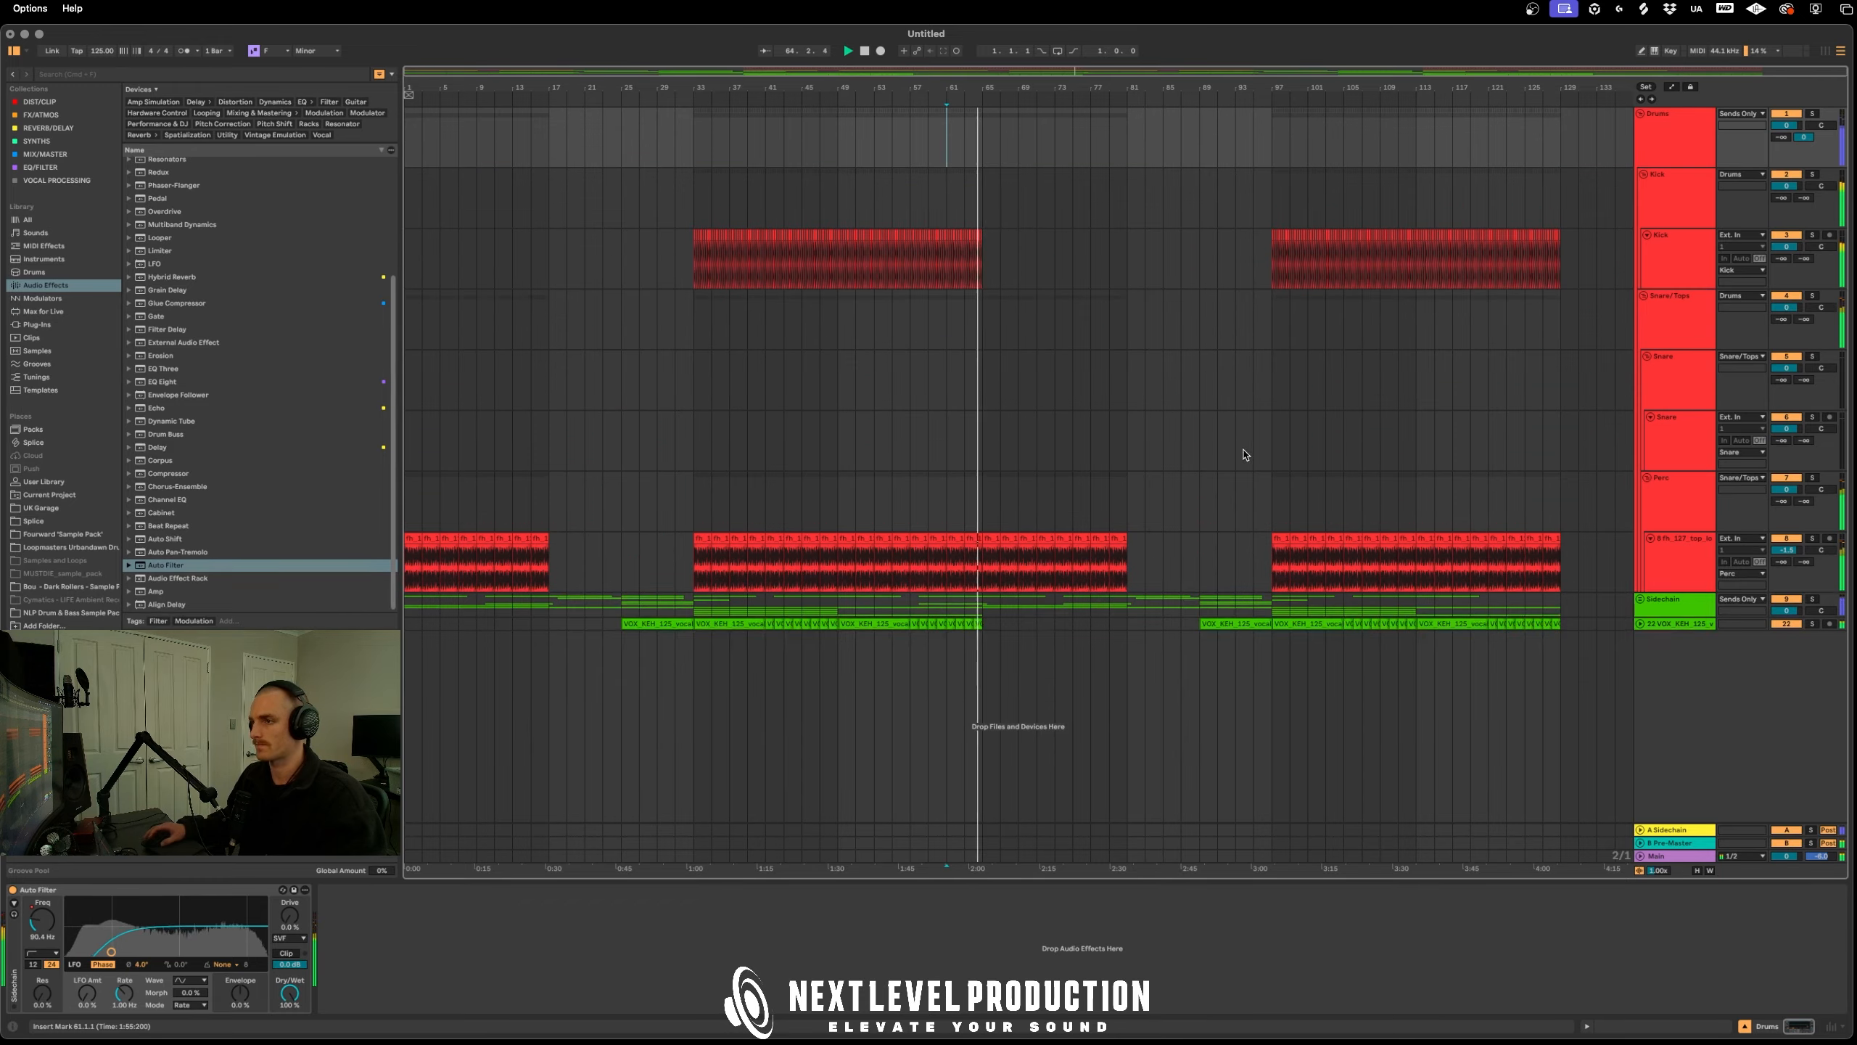
{"action": "key", "text": "a"}
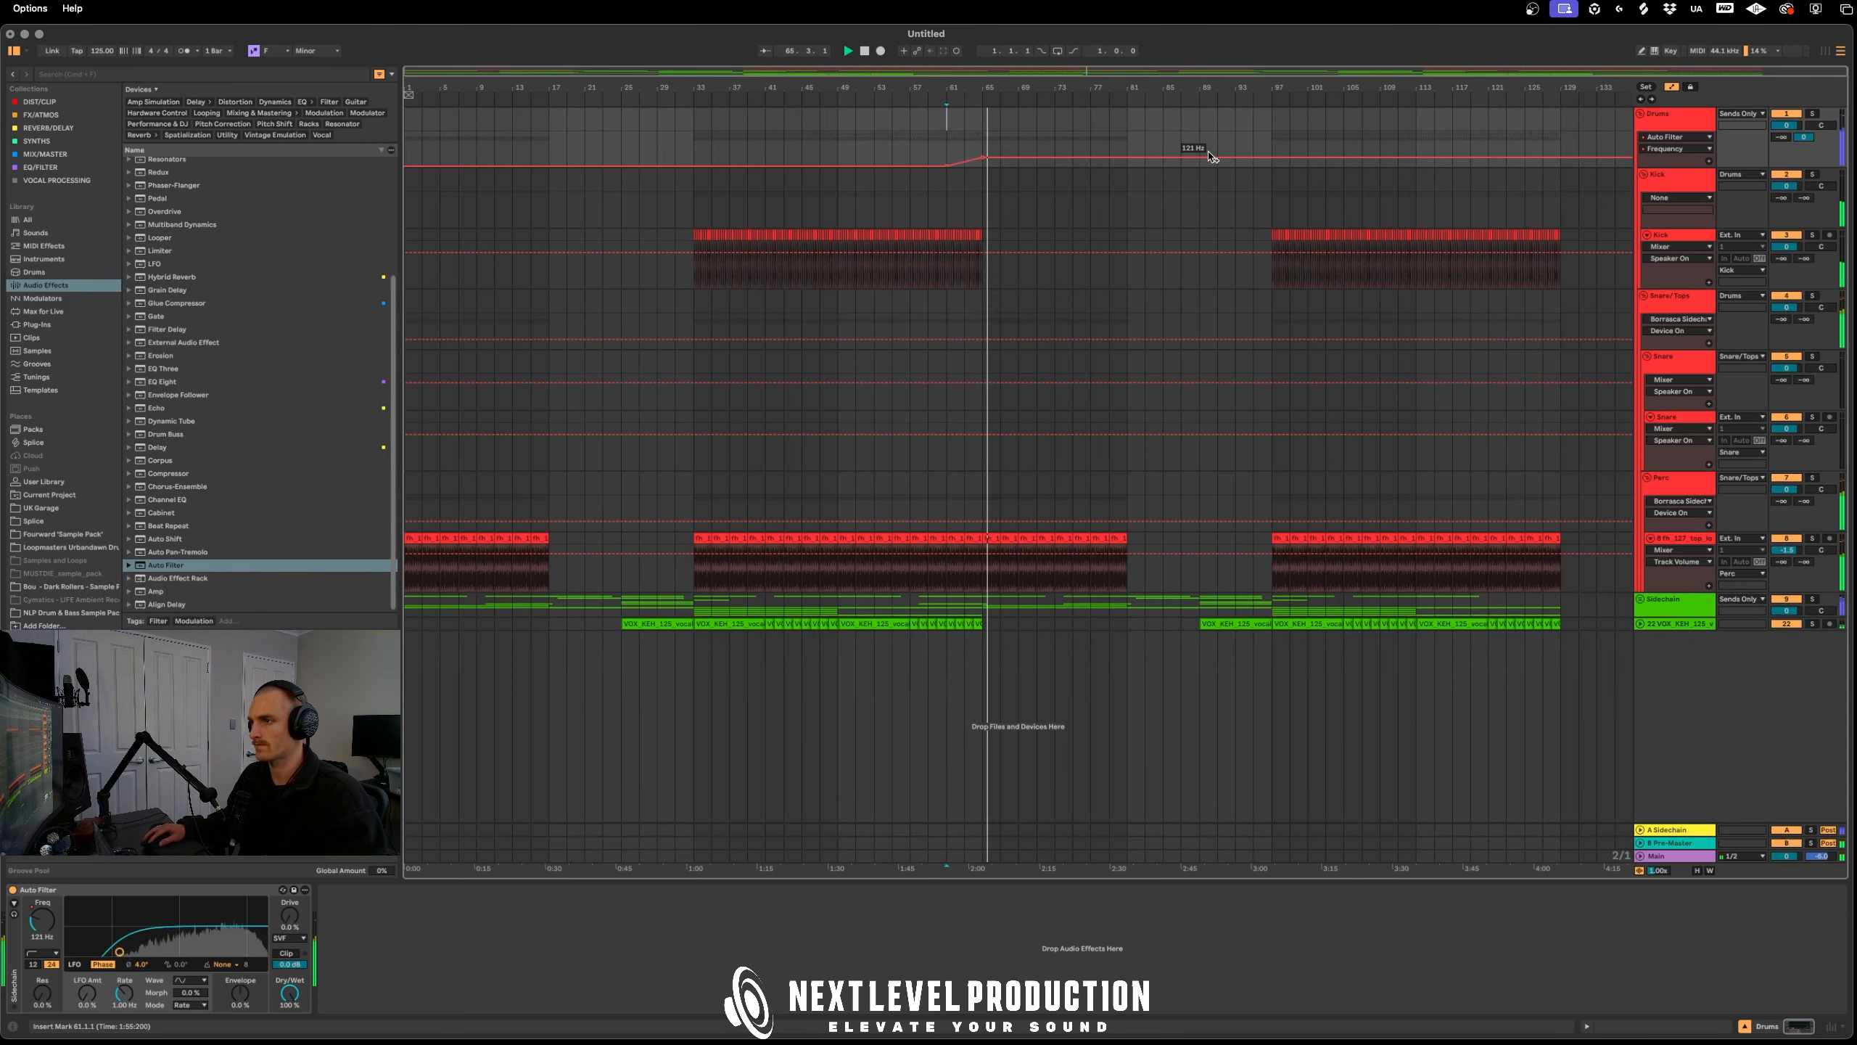
{"action": "left_click_drag", "start_coordinate": [982, 160], "coordinate": [1000, 166]}
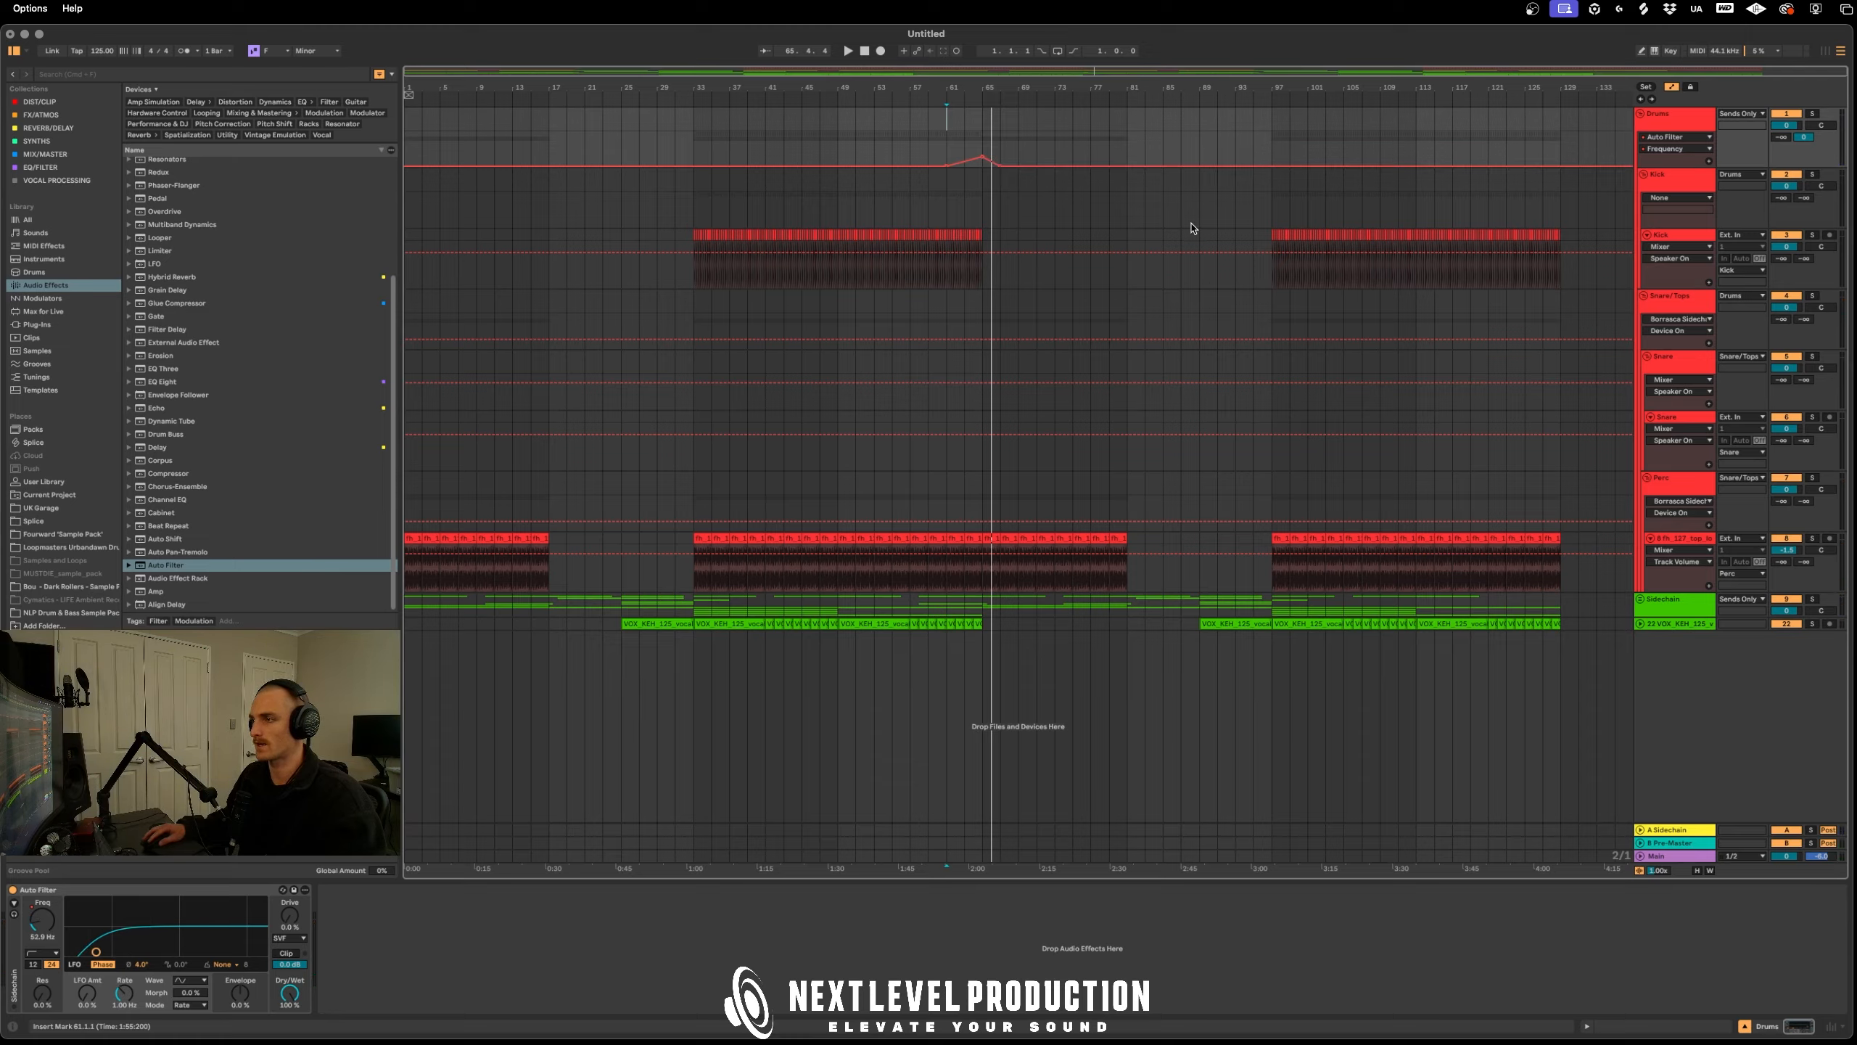
Switch off the Drums Auto Filter and automate its Device On so it is active only from bar 61 to bar 65
{"action": "left_click", "coordinate": [12, 891]}
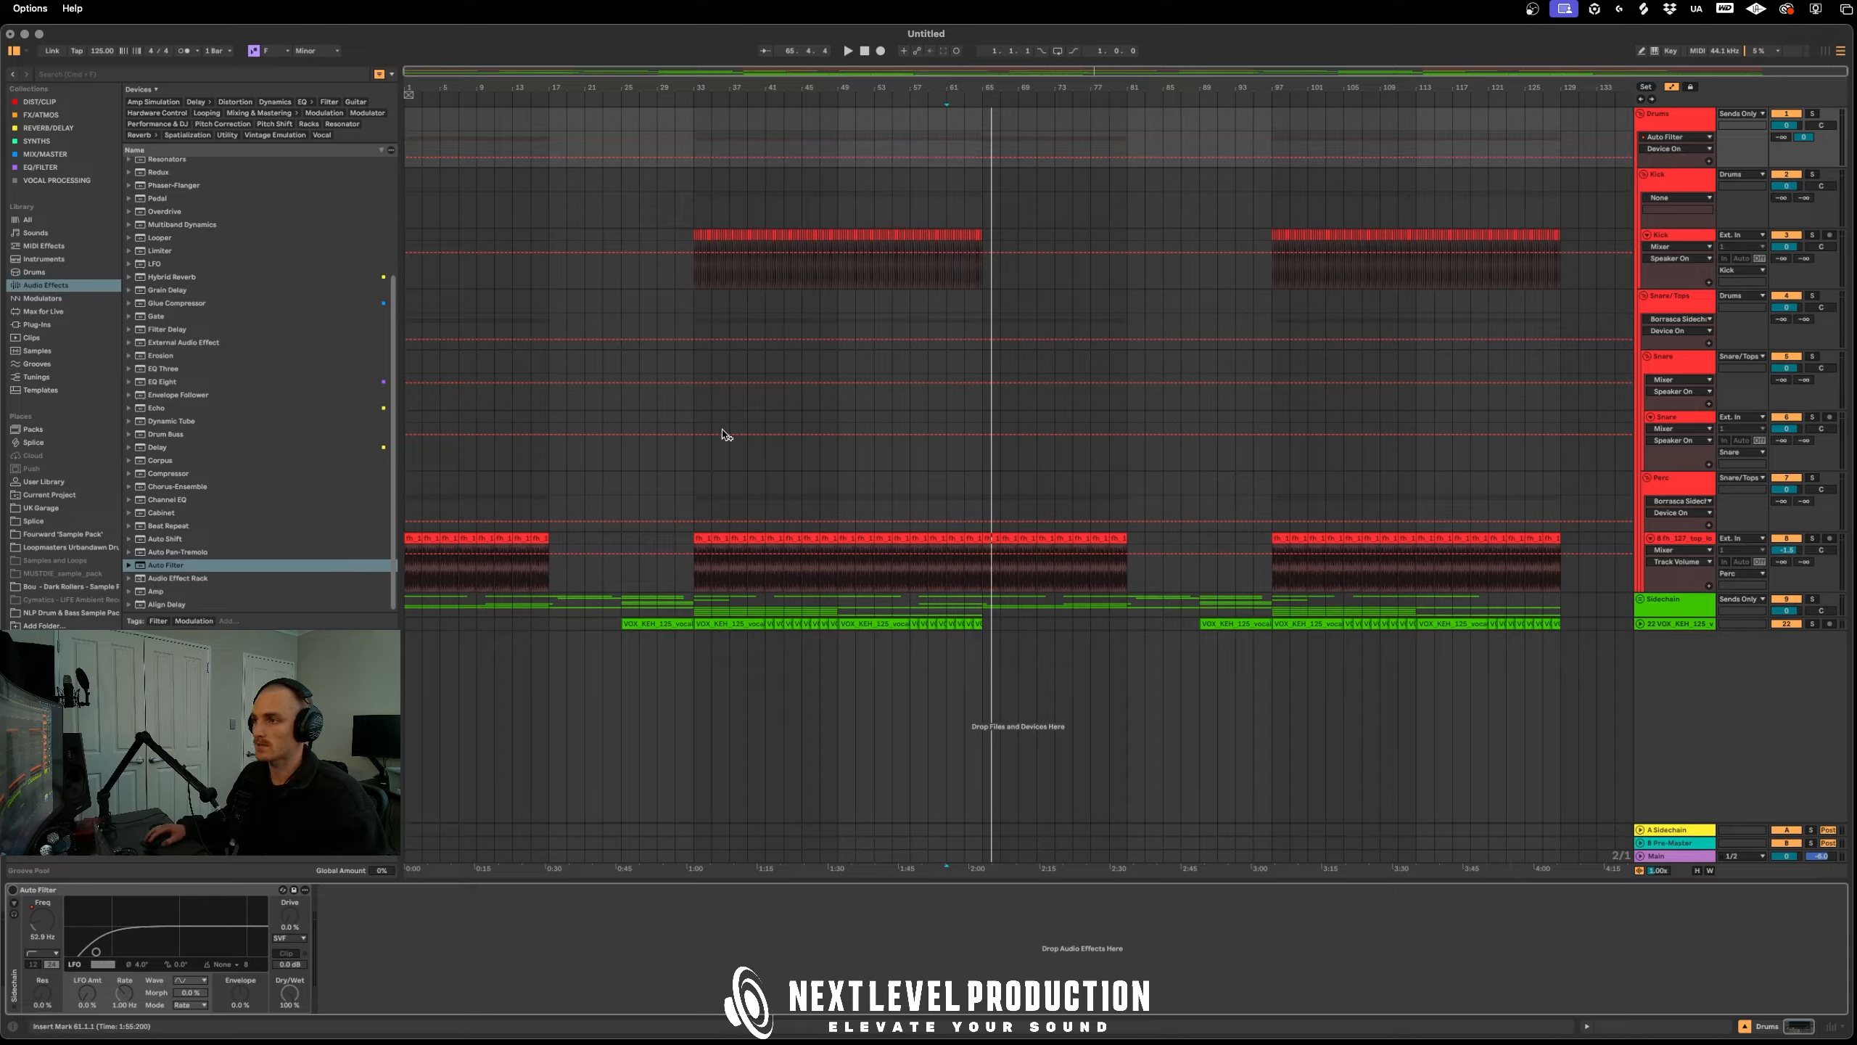
{"action": "left_click", "coordinate": [984, 159]}
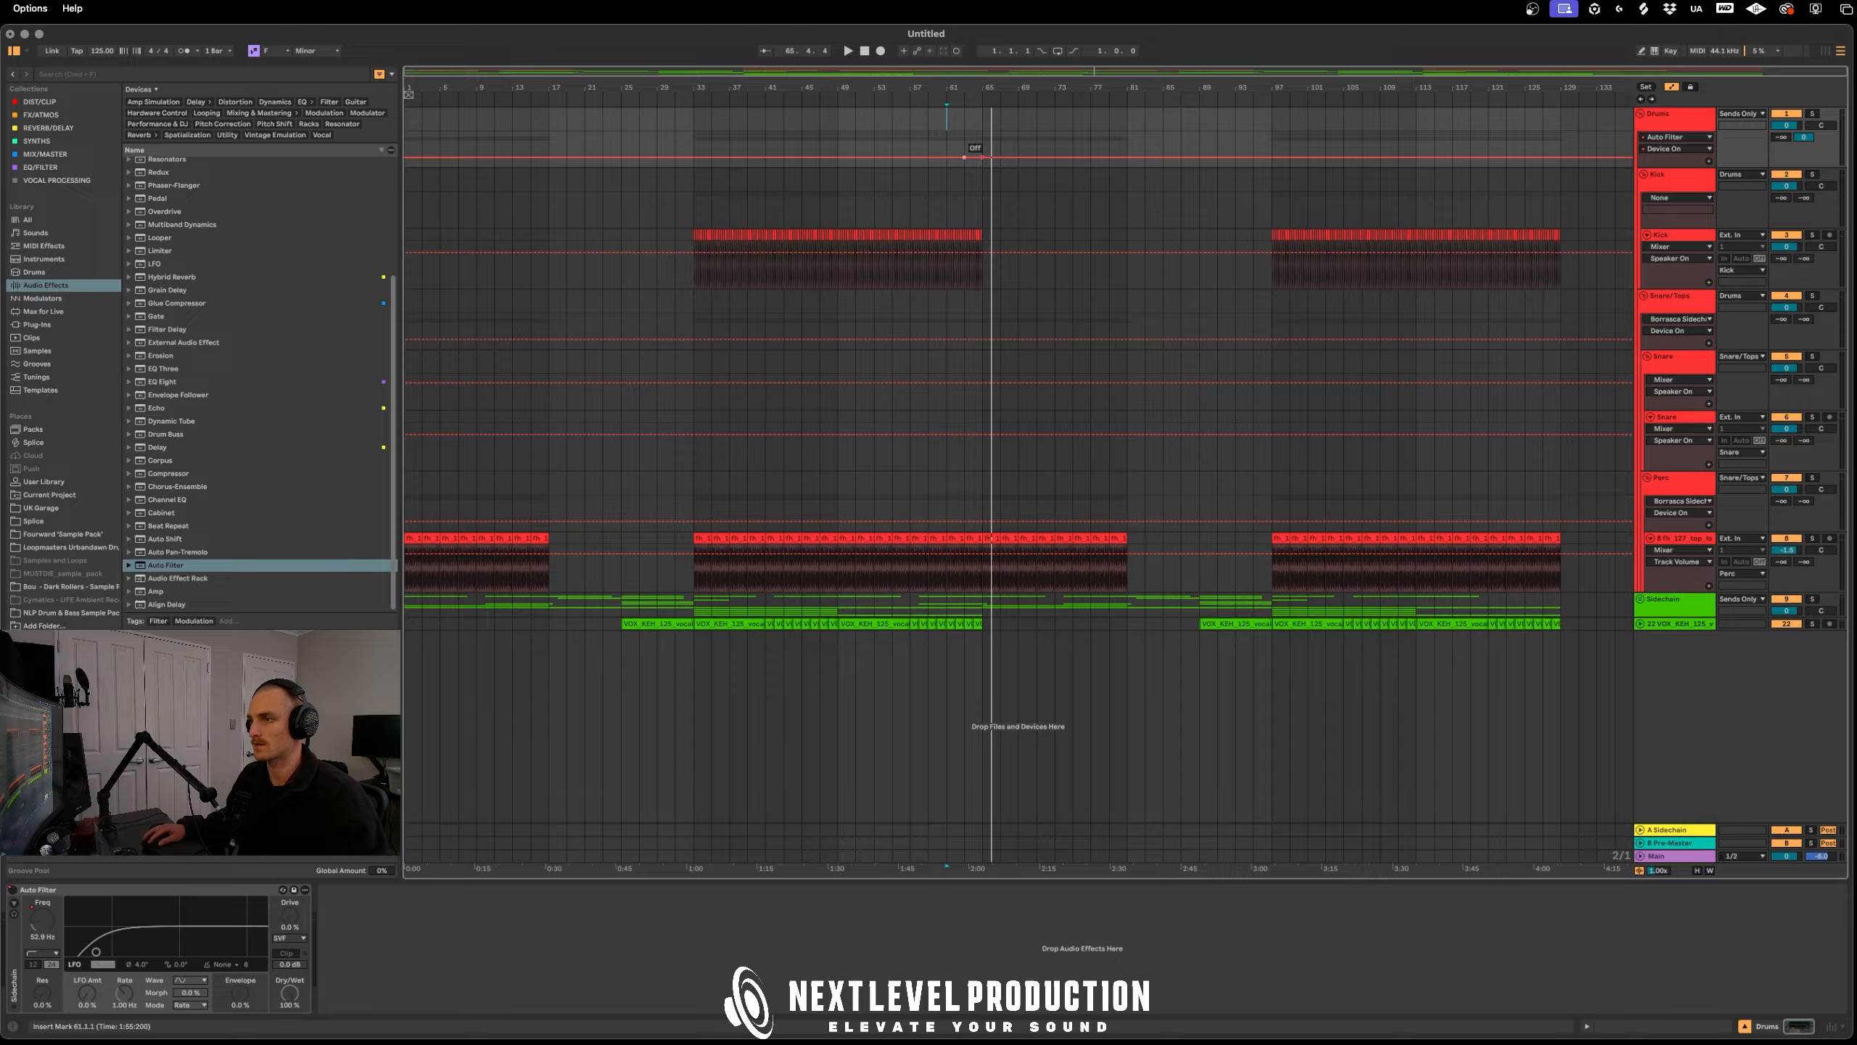
{"action": "mouse_move", "coordinate": [964, 157]}
{"action": "left_mouse_down"}
{"action": "mouse_move", "coordinate": [960, 141]}
{"action": "mouse_move", "coordinate": [947, 157]}
{"action": "left_mouse_up"}
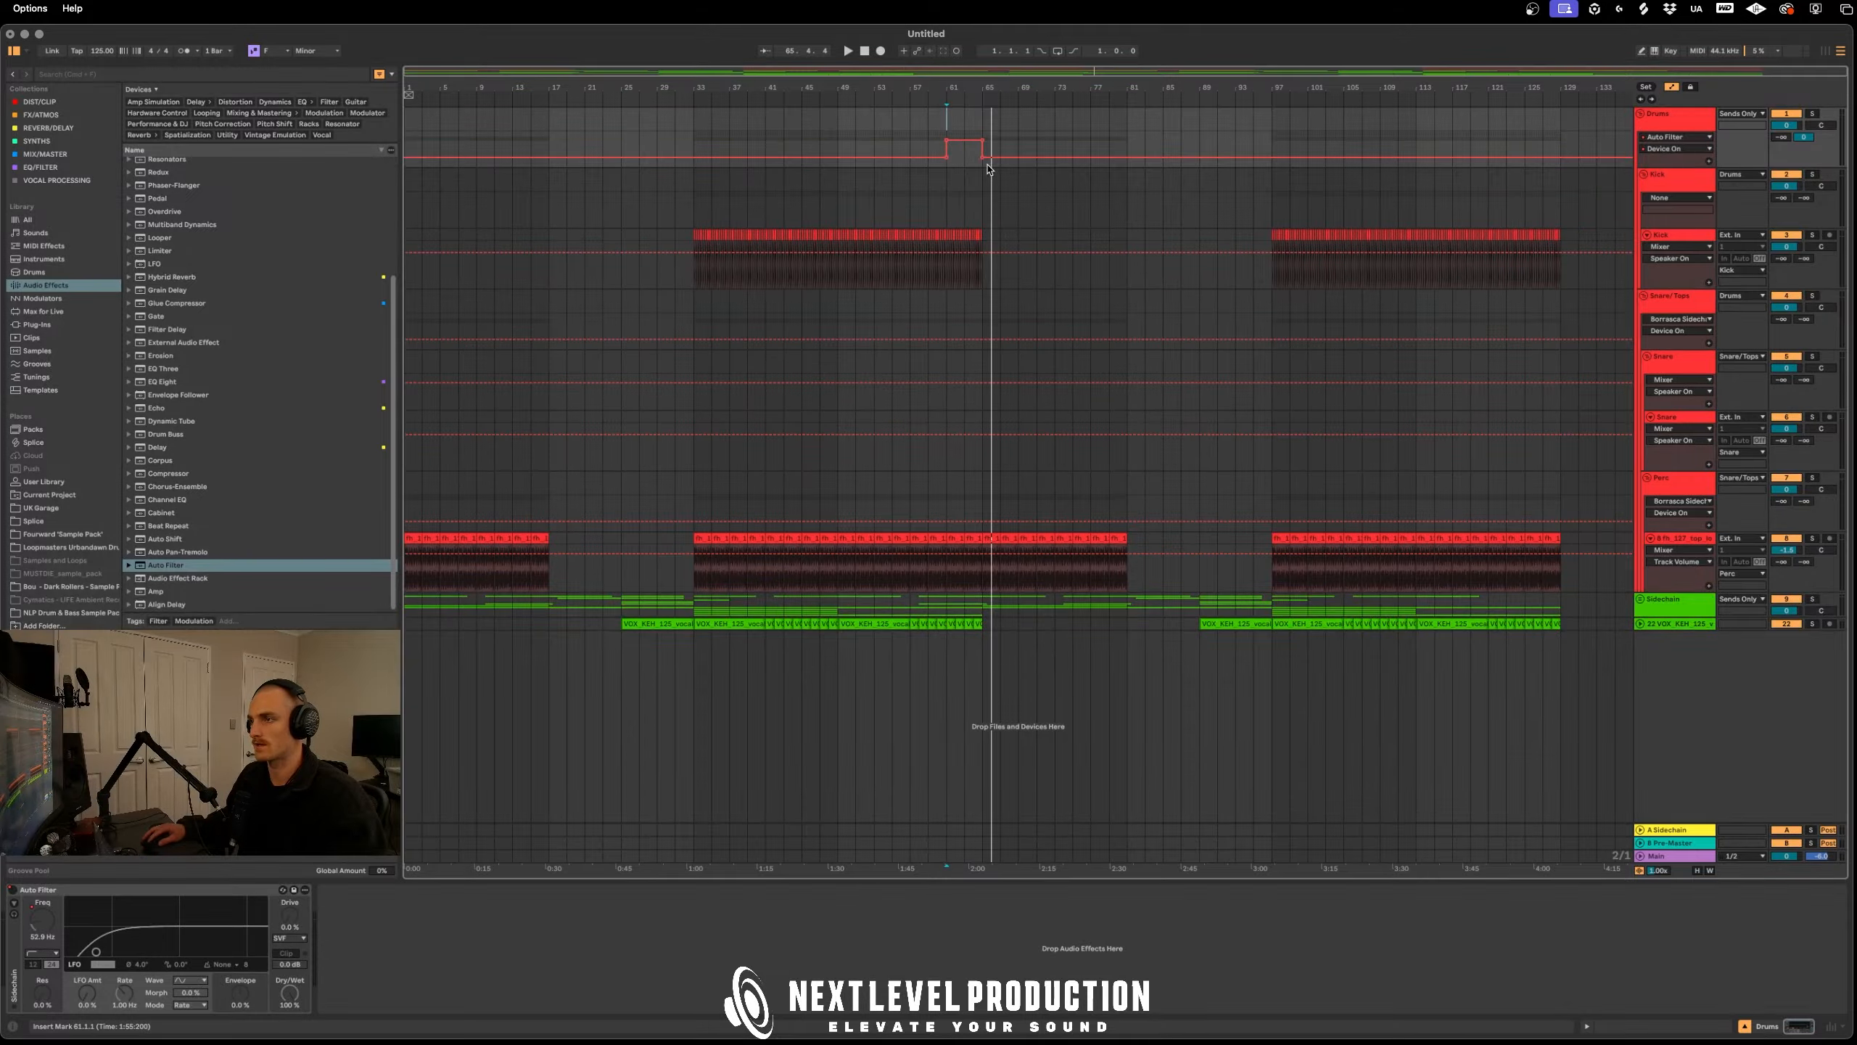
{"action": "key", "text": "a"}
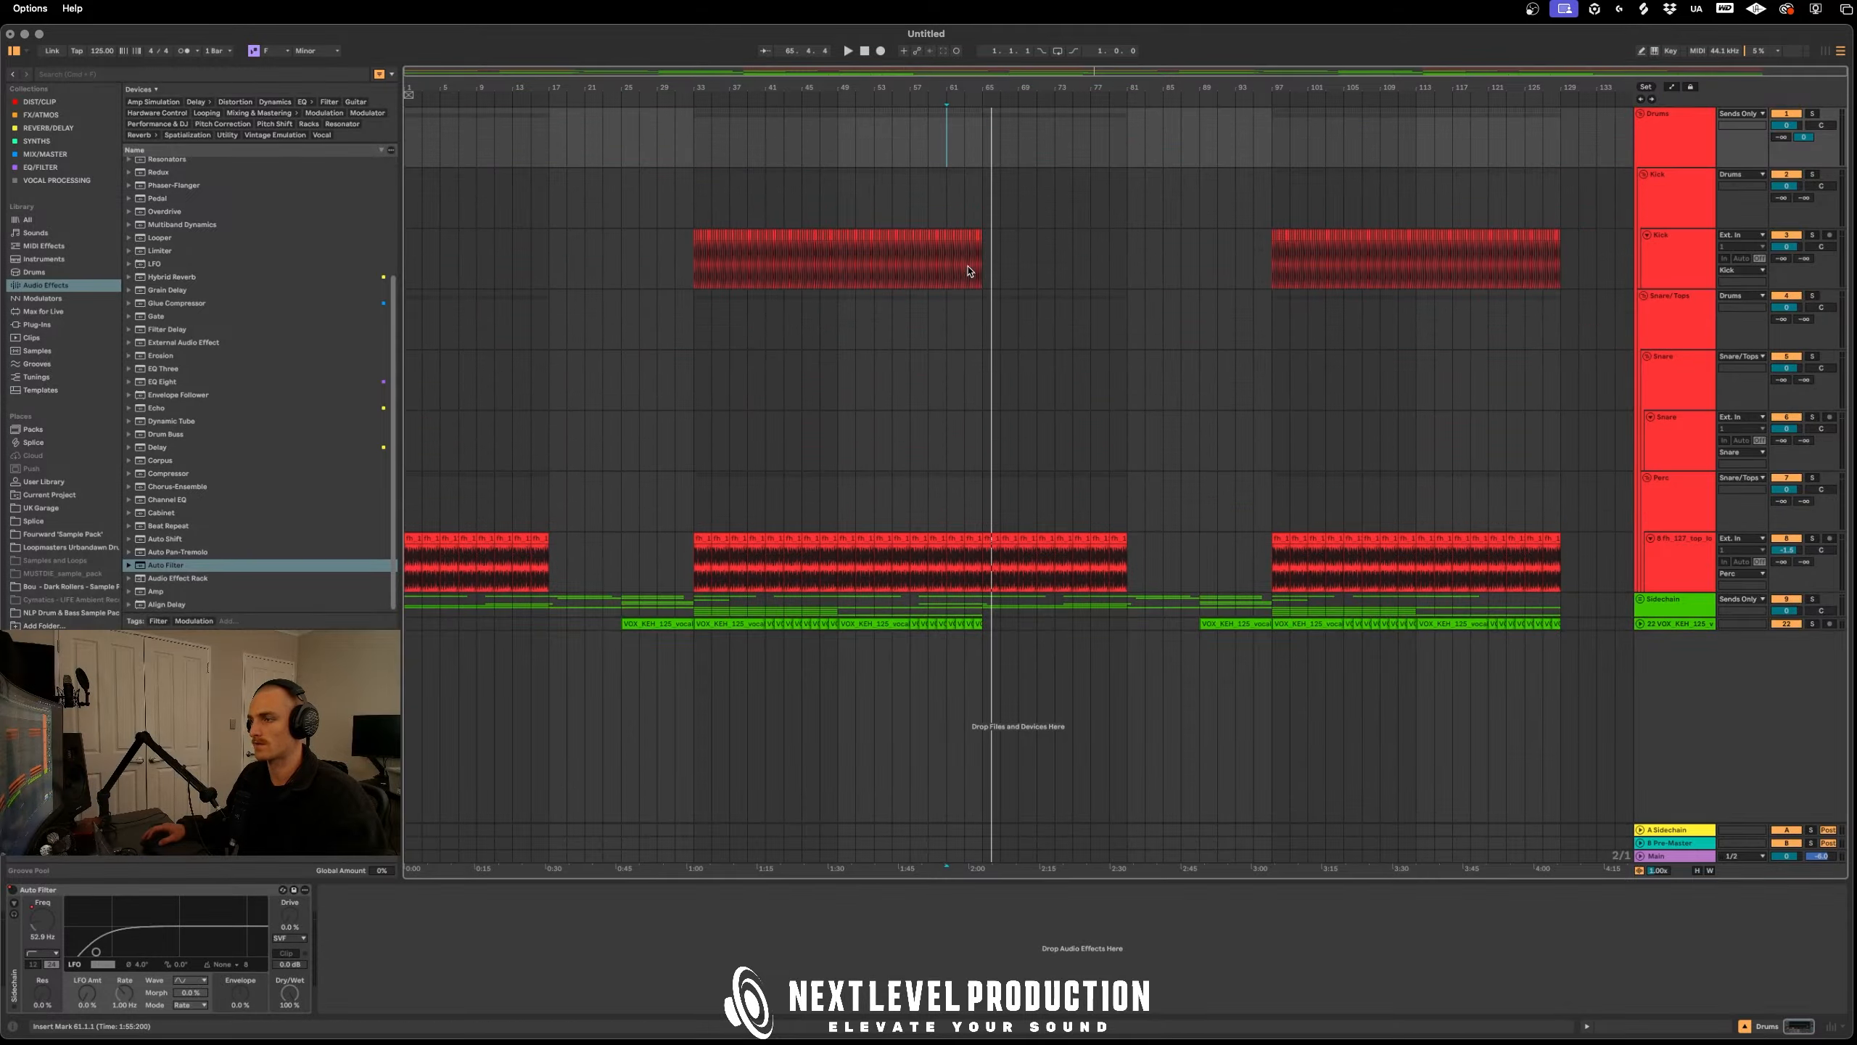
Unfold the Sidechain group and fade out the bass synth clip on track 21 from about bar 61 to bar 65
{"action": "left_click", "coordinate": [1641, 600]}
{"action": "scroll", "coordinate": [972, 651], "scroll_direction": "down", "scroll_amount": 2}
{"action": "scroll", "coordinate": [972, 651], "scroll_direction": "up", "scroll_amount": 5, "text": "super"}
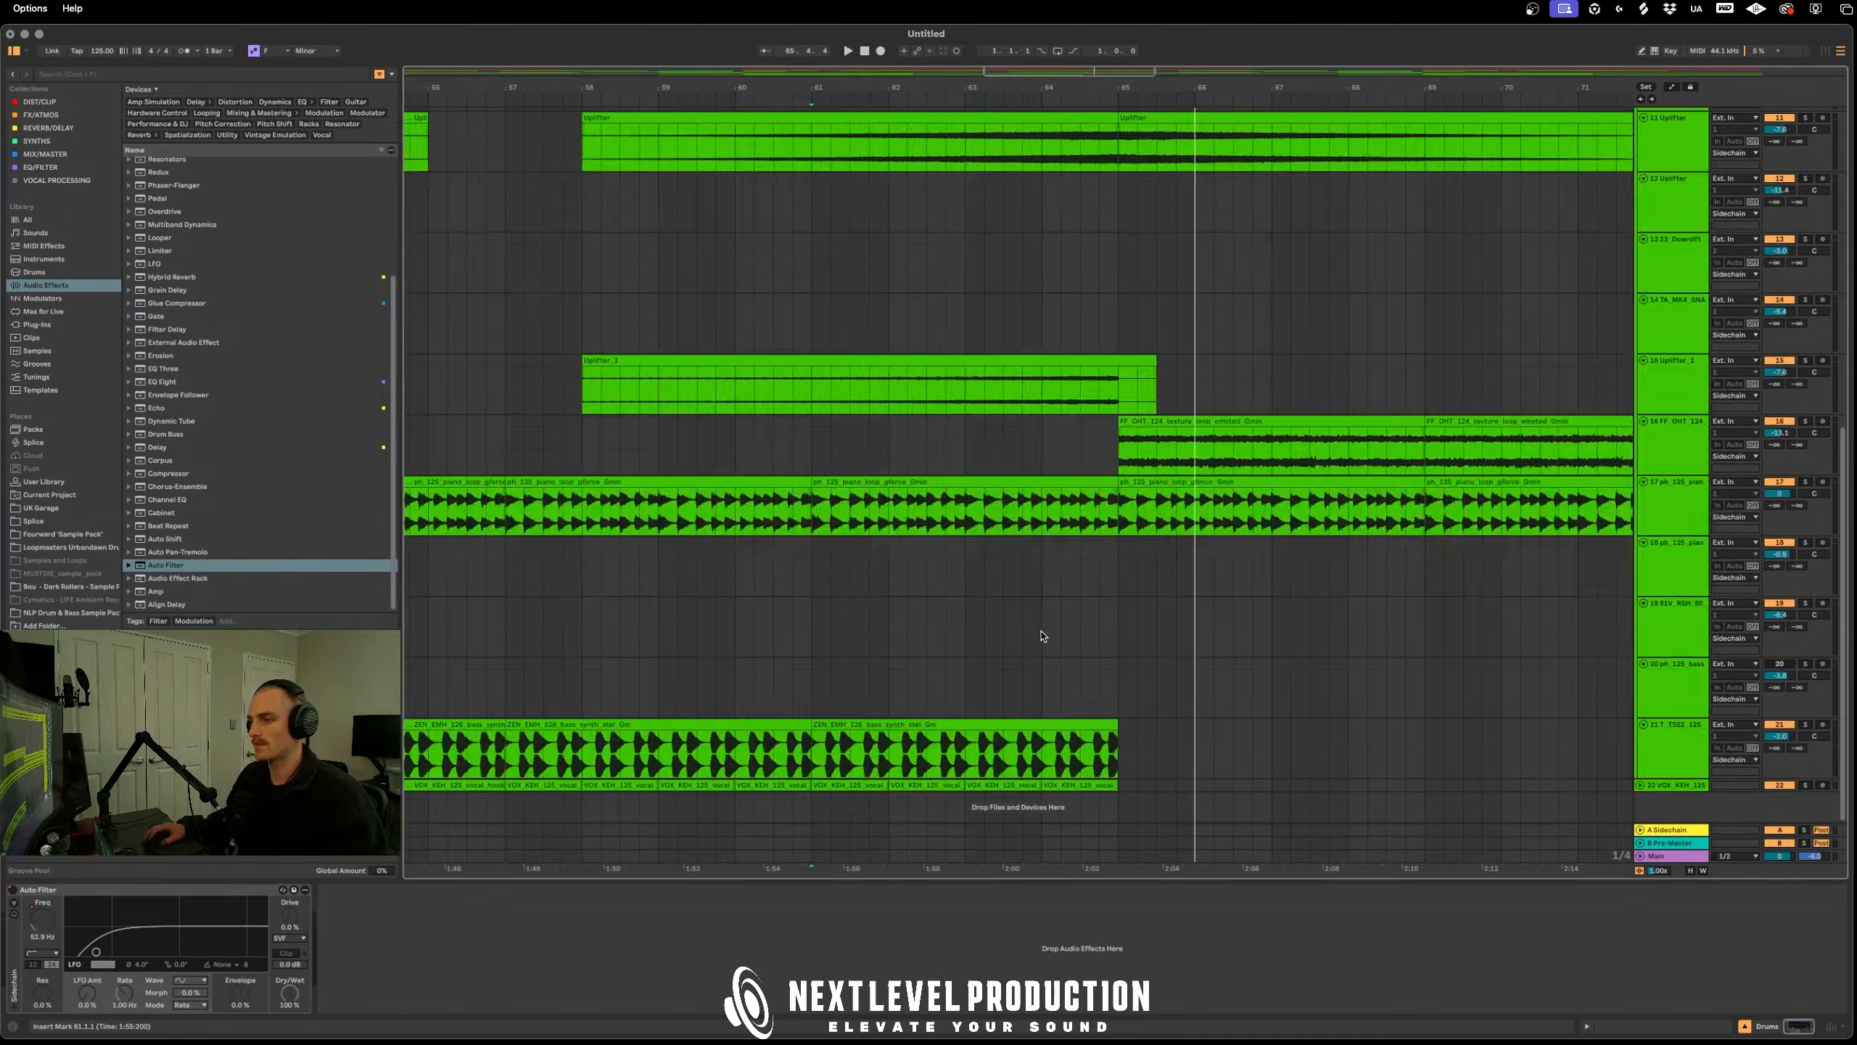
{"action": "left_click", "coordinate": [1097, 750]}
{"action": "left_click_drag", "start_coordinate": [1117, 731], "coordinate": [839, 759]}
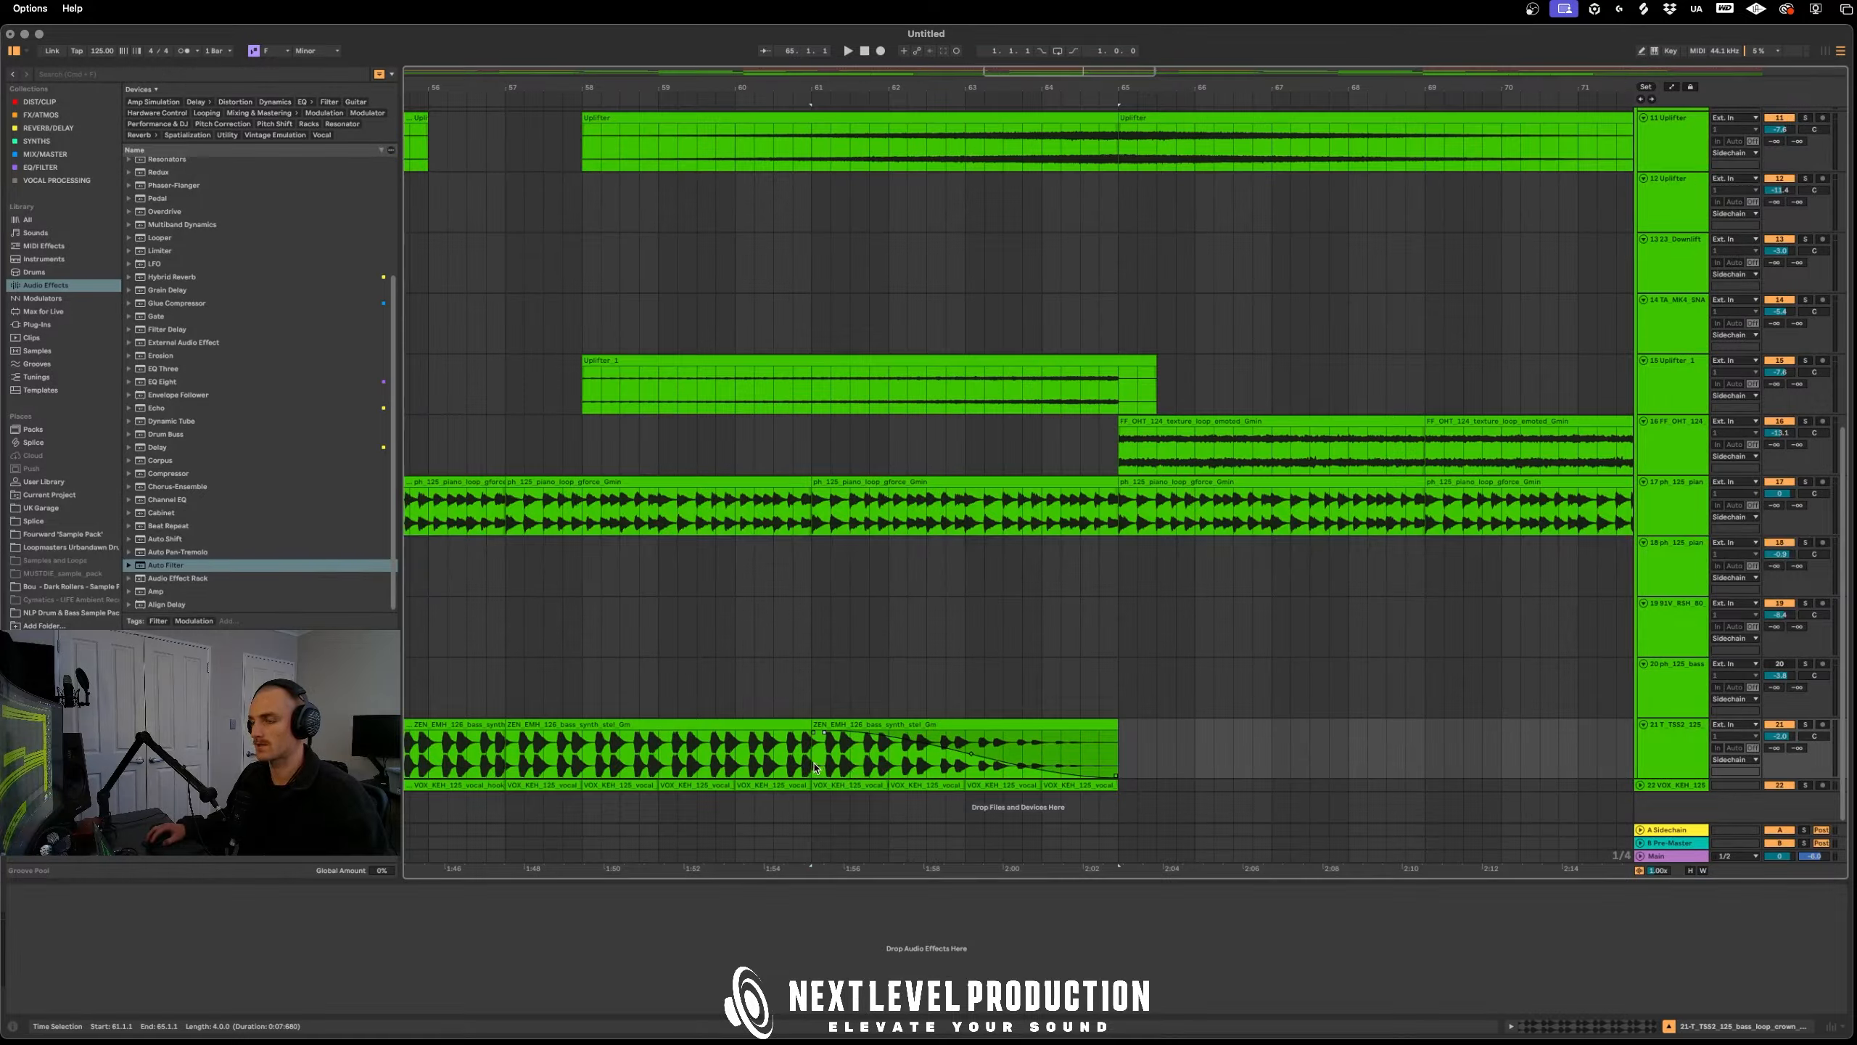
{"action": "left_click", "coordinate": [838, 656]}
Play the transition into bar 65 and expand vocal track 22 to inspect its clips around it
{"action": "key", "text": "space"}
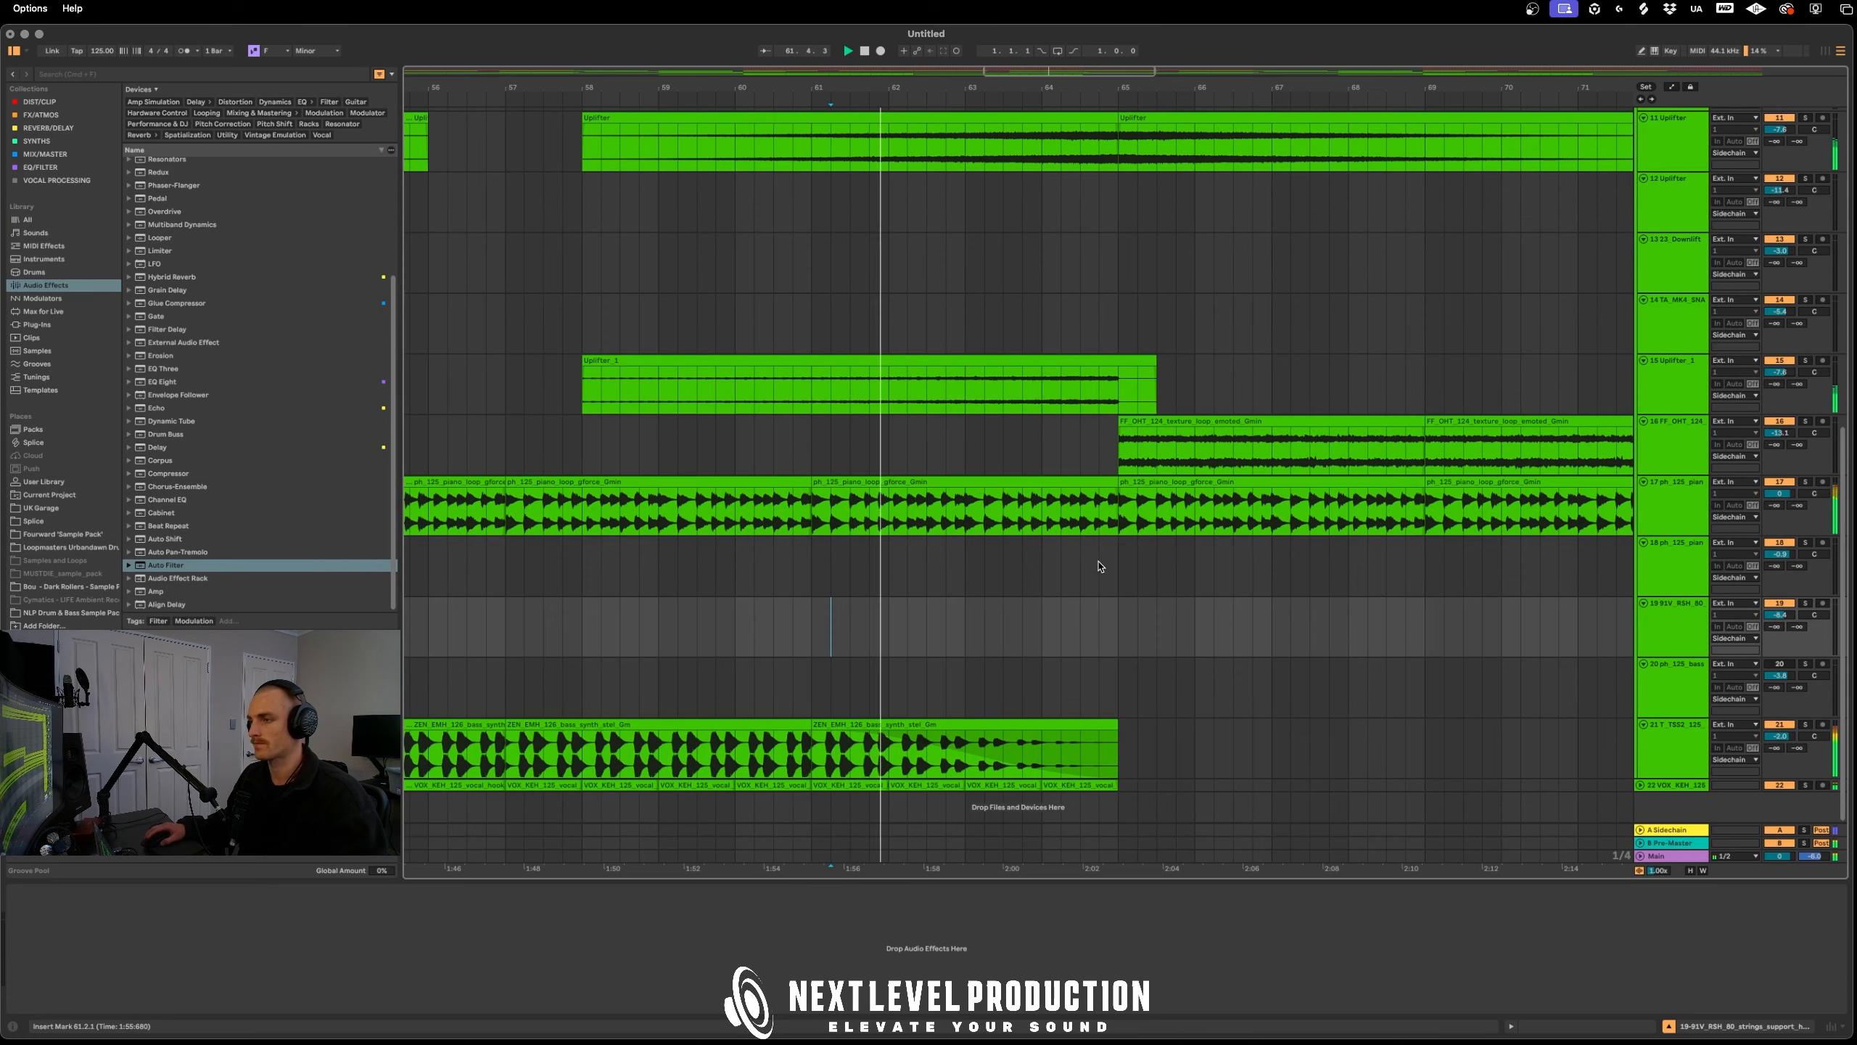
{"action": "scroll", "coordinate": [1094, 525], "scroll_direction": "down", "scroll_amount": 3, "text": "super"}
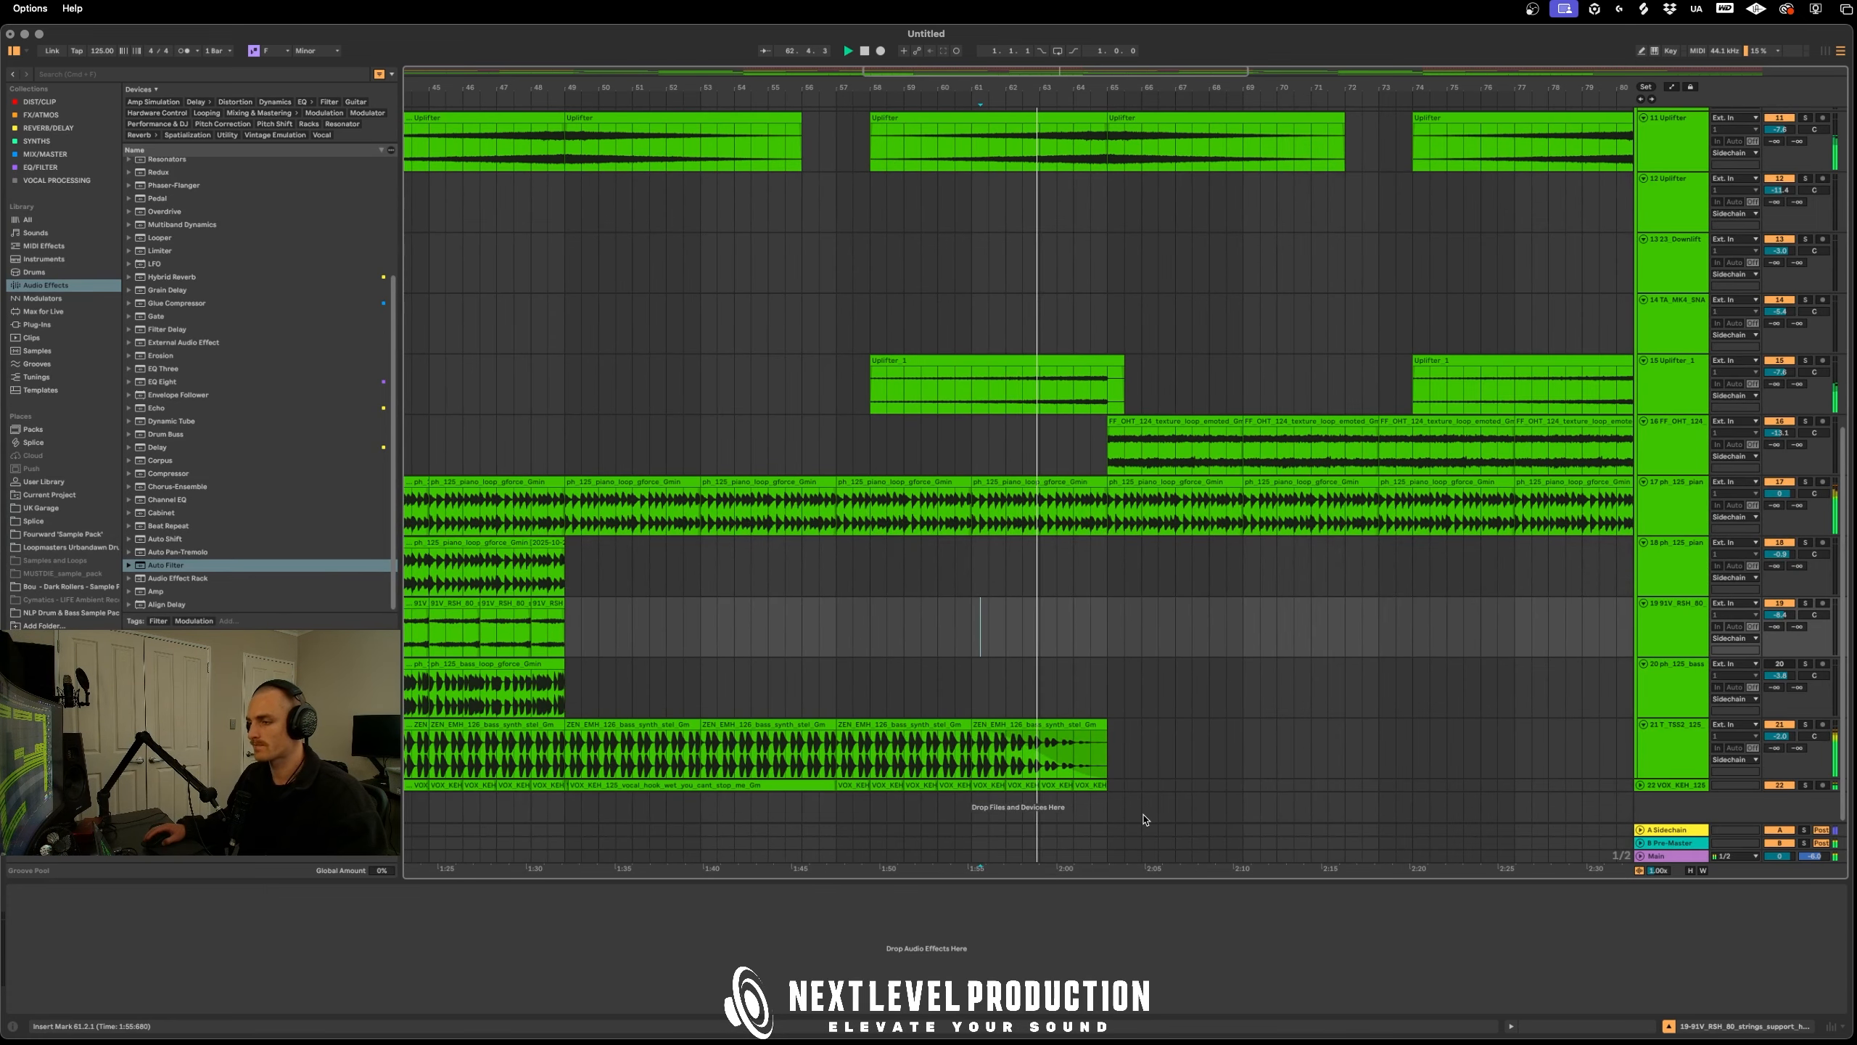
{"action": "left_click", "coordinate": [1641, 785]}
{"action": "scroll", "coordinate": [1353, 762], "scroll_direction": "down", "scroll_amount": 1}
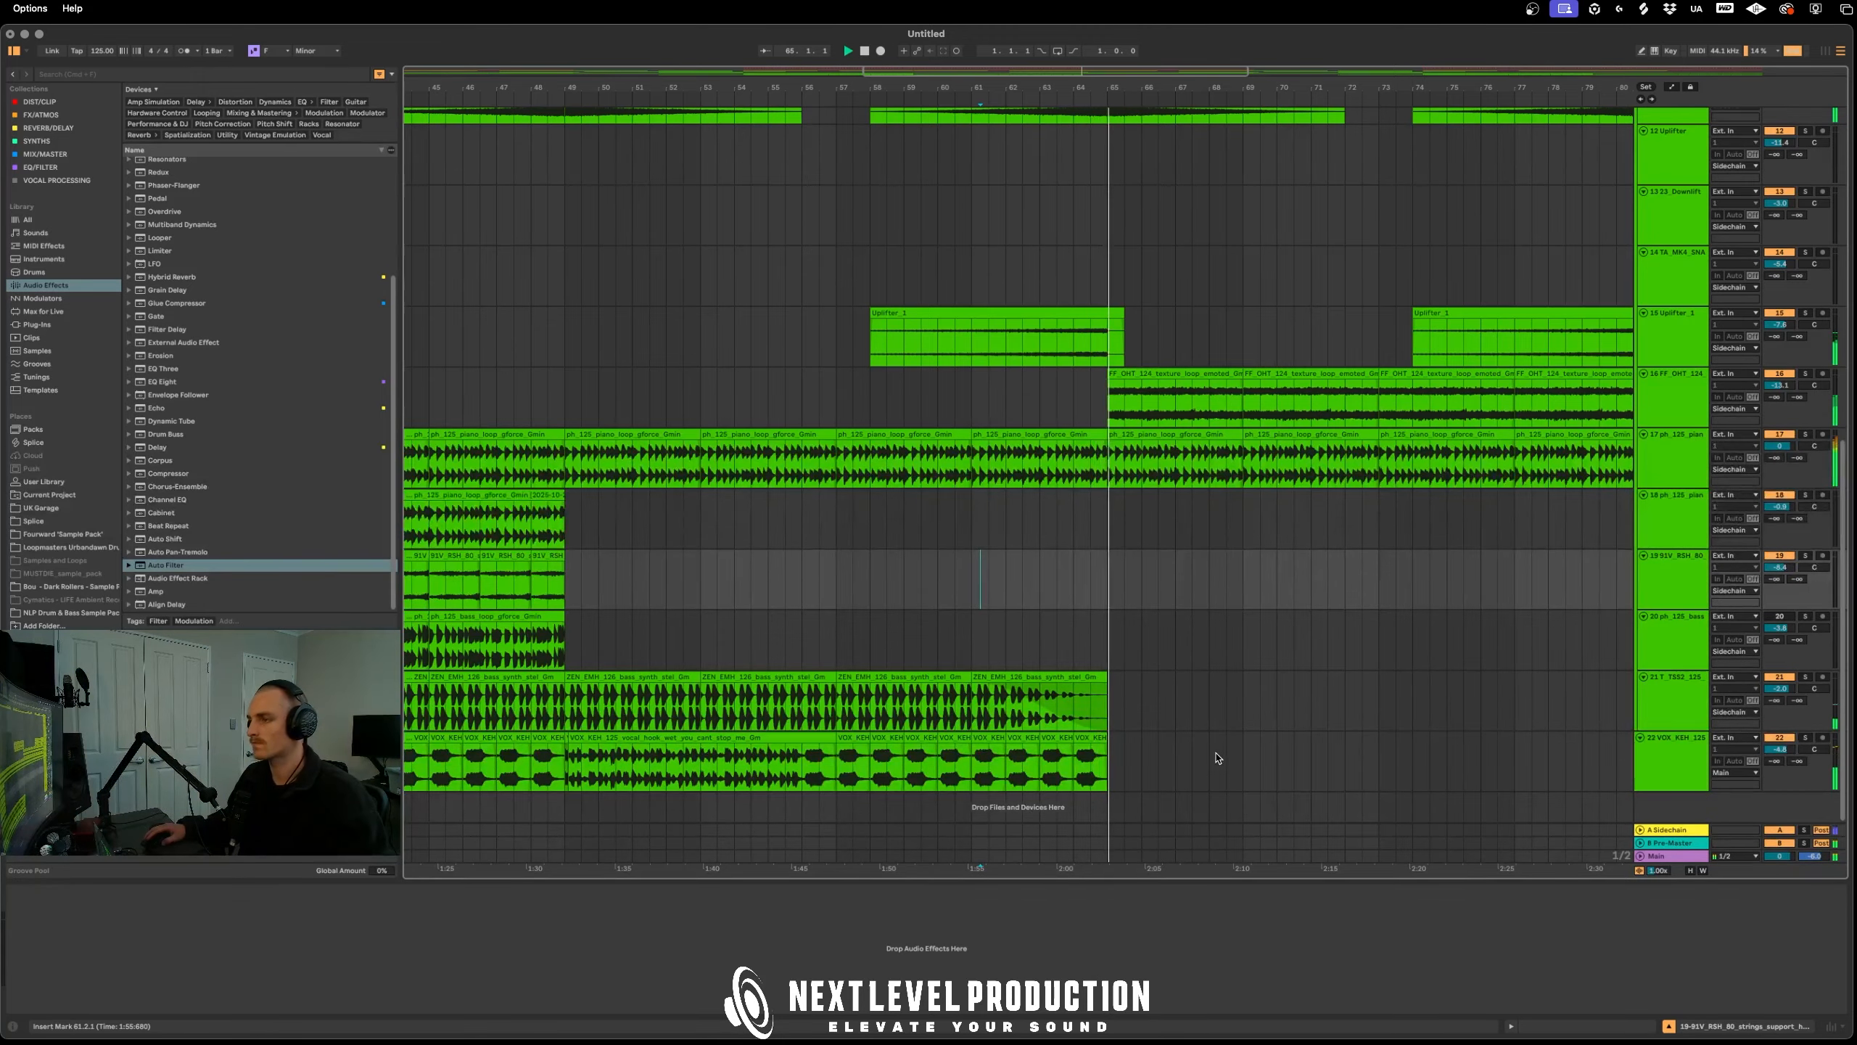
{"action": "scroll", "coordinate": [1119, 576], "scroll_direction": "down", "scroll_amount": 5}
{"action": "scroll", "coordinate": [1003, 490], "scroll_direction": "up", "scroll_amount": 7}
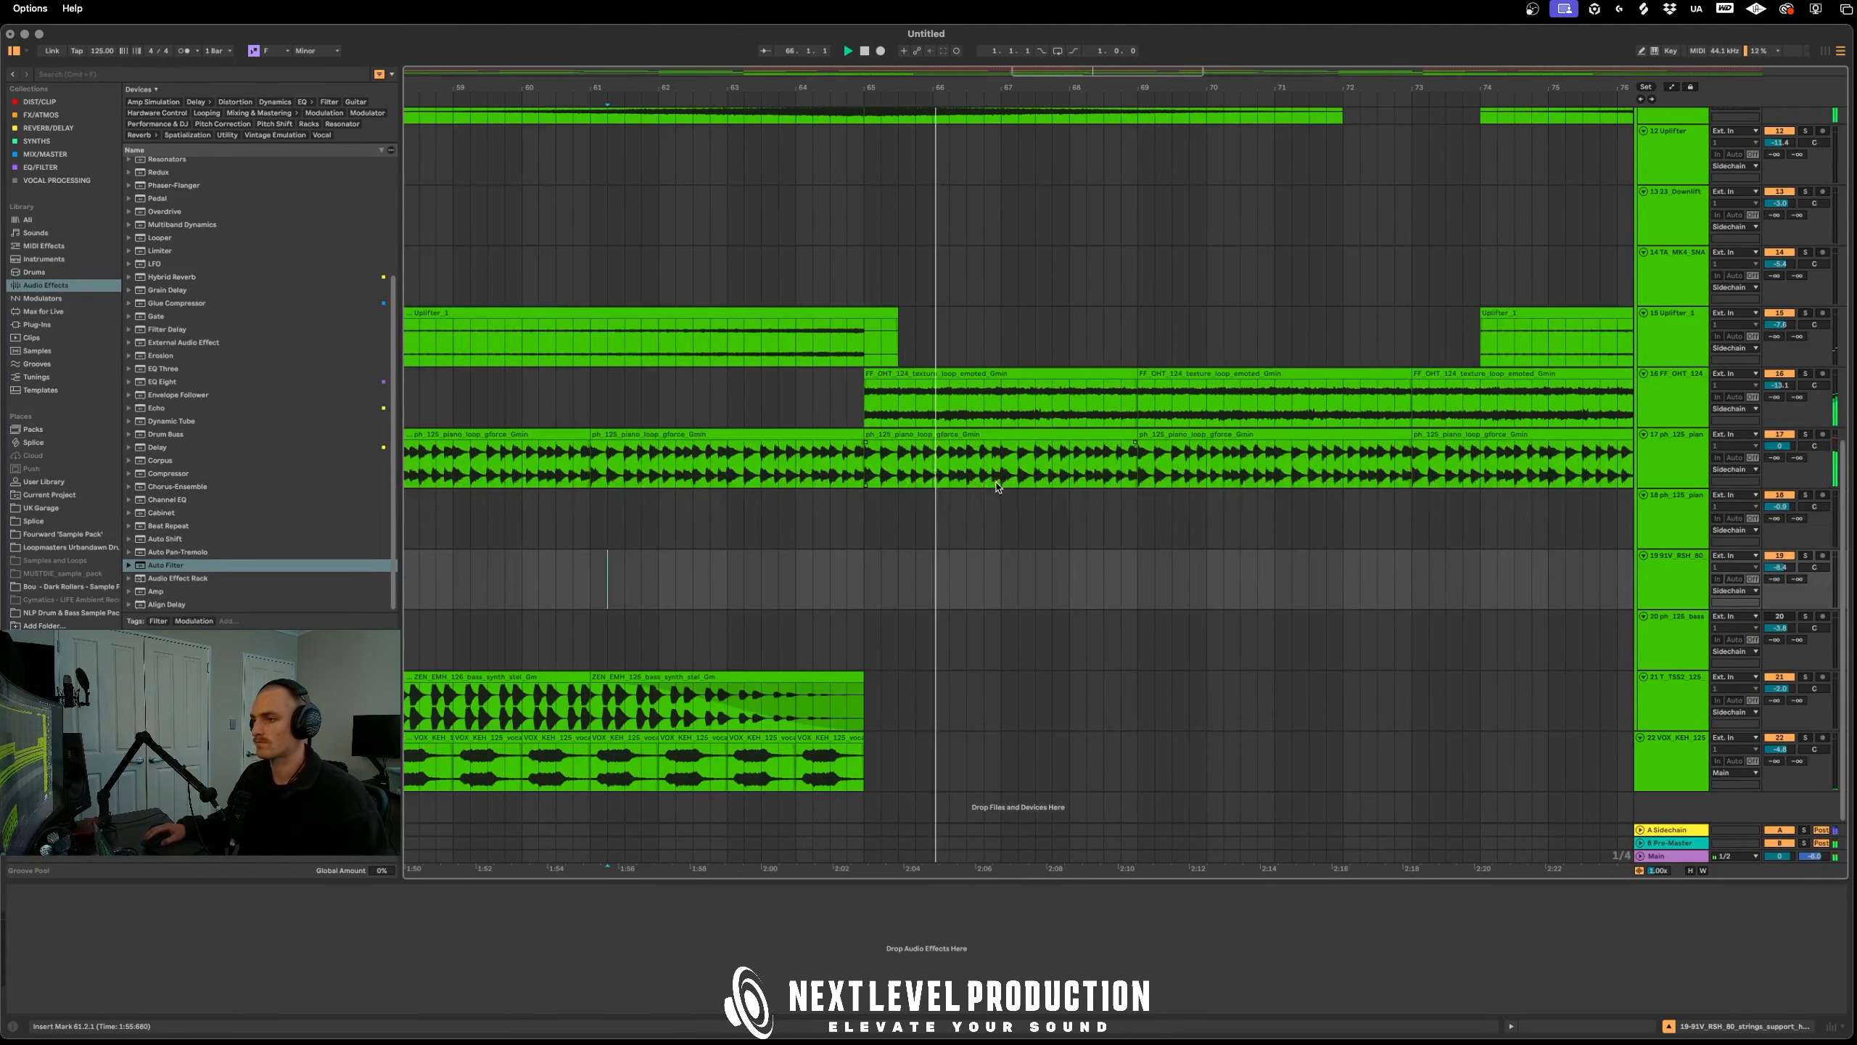
Shape the piano loop's second Auto Filter frequency automation to dip at bar 65 and rise back to 20 kHz around bar 73
{"action": "key", "text": "a"}
{"action": "left_click", "coordinate": [1674, 458]}
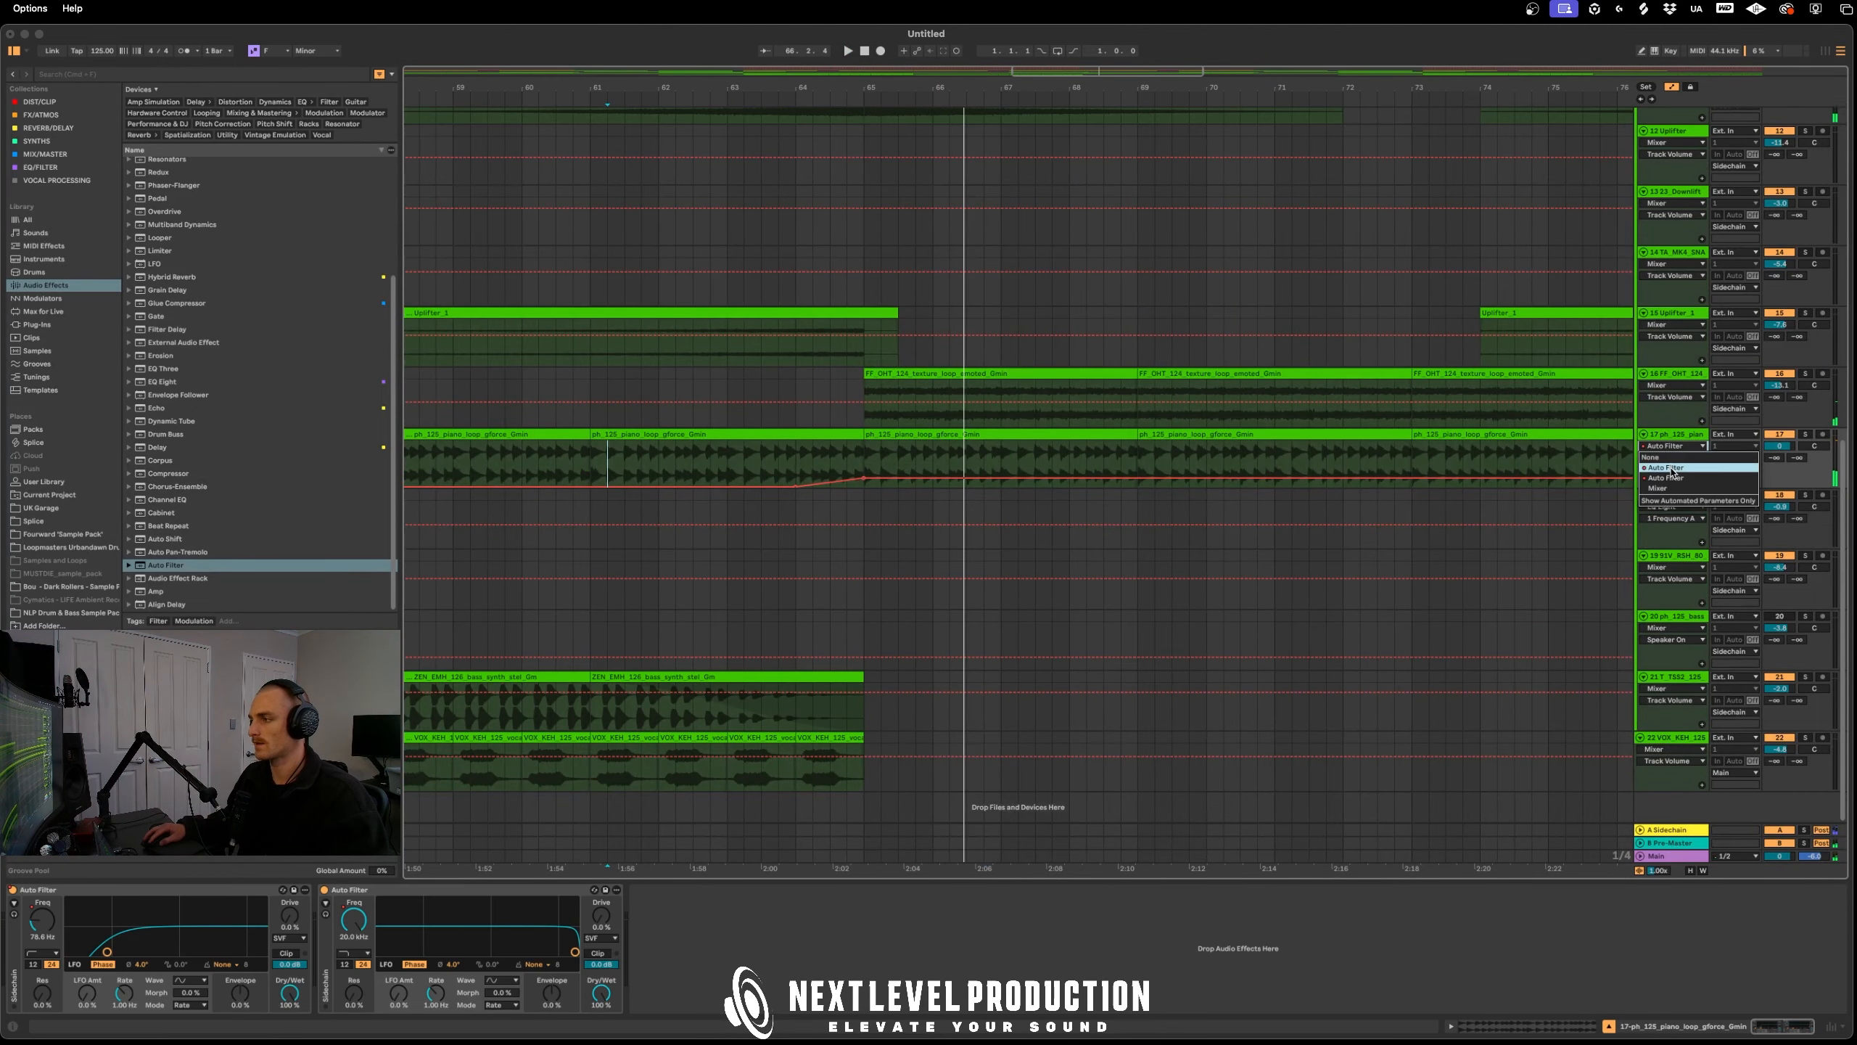
{"action": "left_click", "coordinate": [1673, 446]}
{"action": "left_click", "coordinate": [1673, 482]}
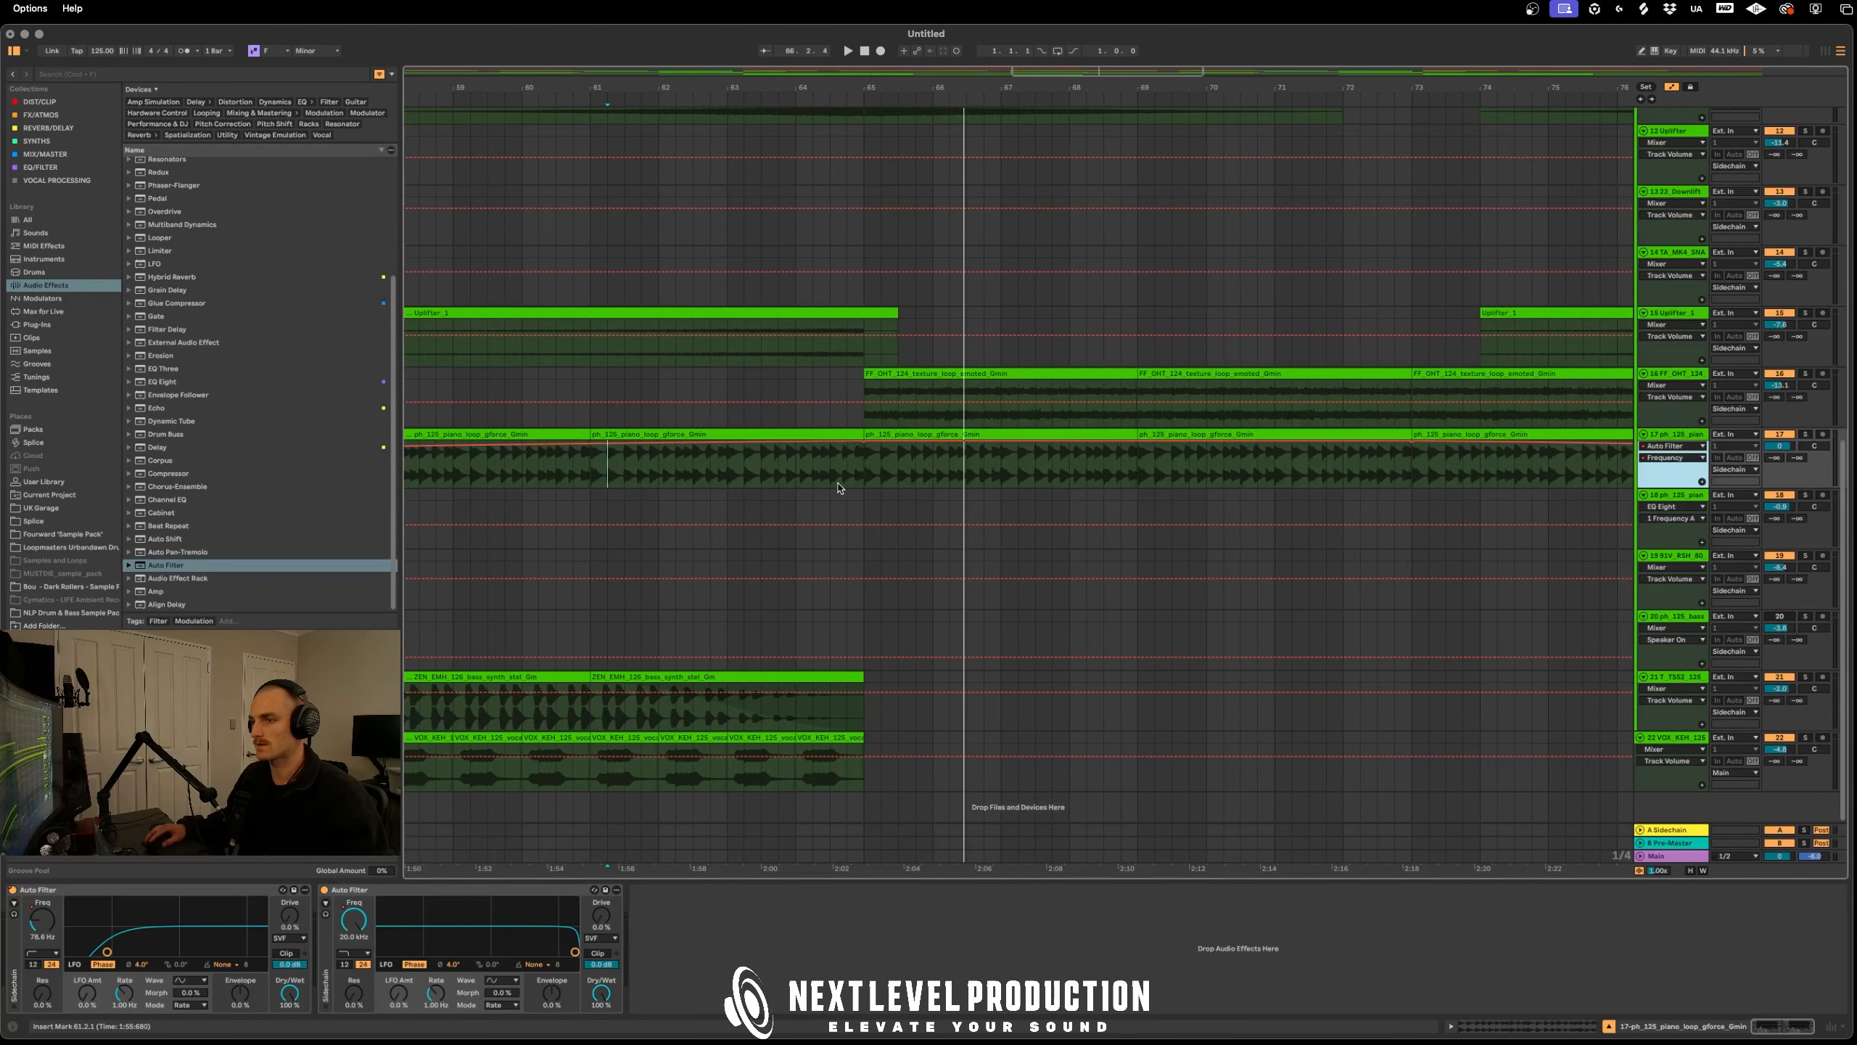
{"action": "scroll", "coordinate": [842, 476], "scroll_direction": "down", "scroll_amount": 5}
{"action": "key", "text": "space"}
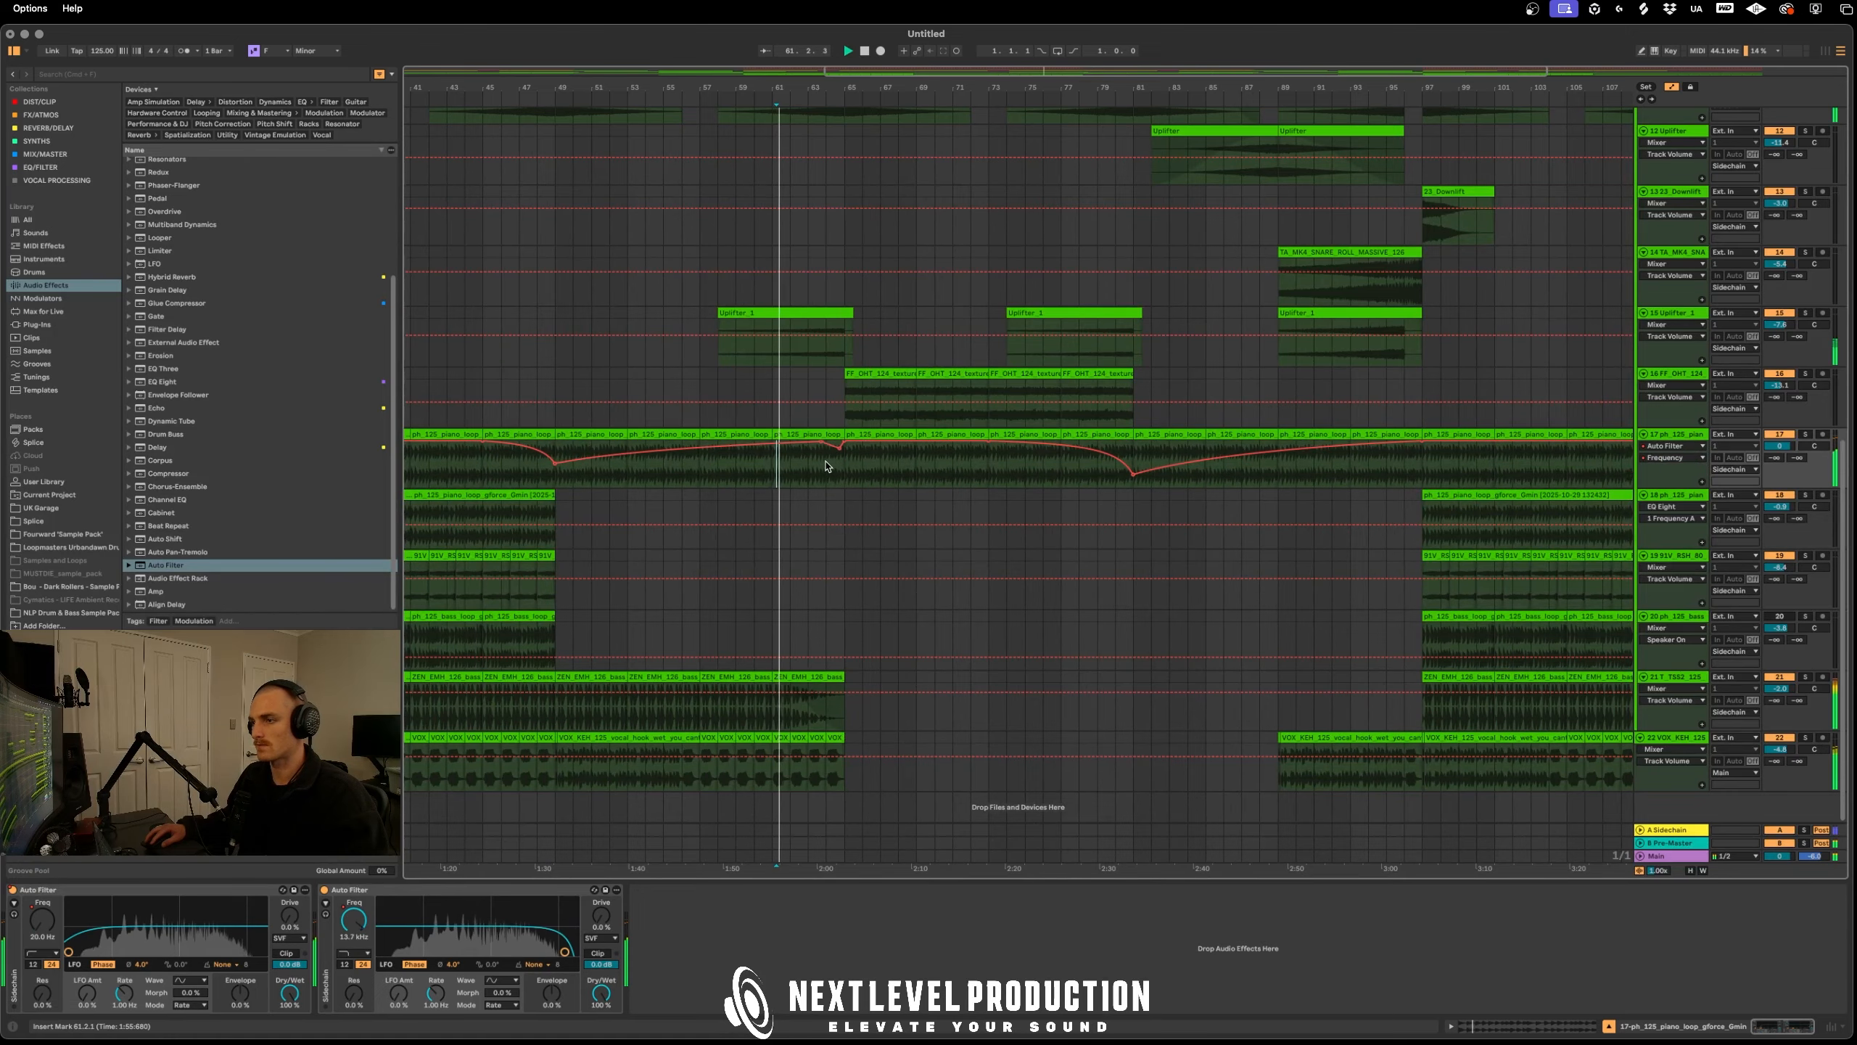
{"action": "left_click", "coordinate": [830, 447]}
{"action": "mouse_move", "coordinate": [843, 444]}
{"action": "left_mouse_down"}
{"action": "mouse_move", "coordinate": [808, 441]}
{"action": "mouse_move", "coordinate": [828, 447]}
{"action": "left_mouse_up"}
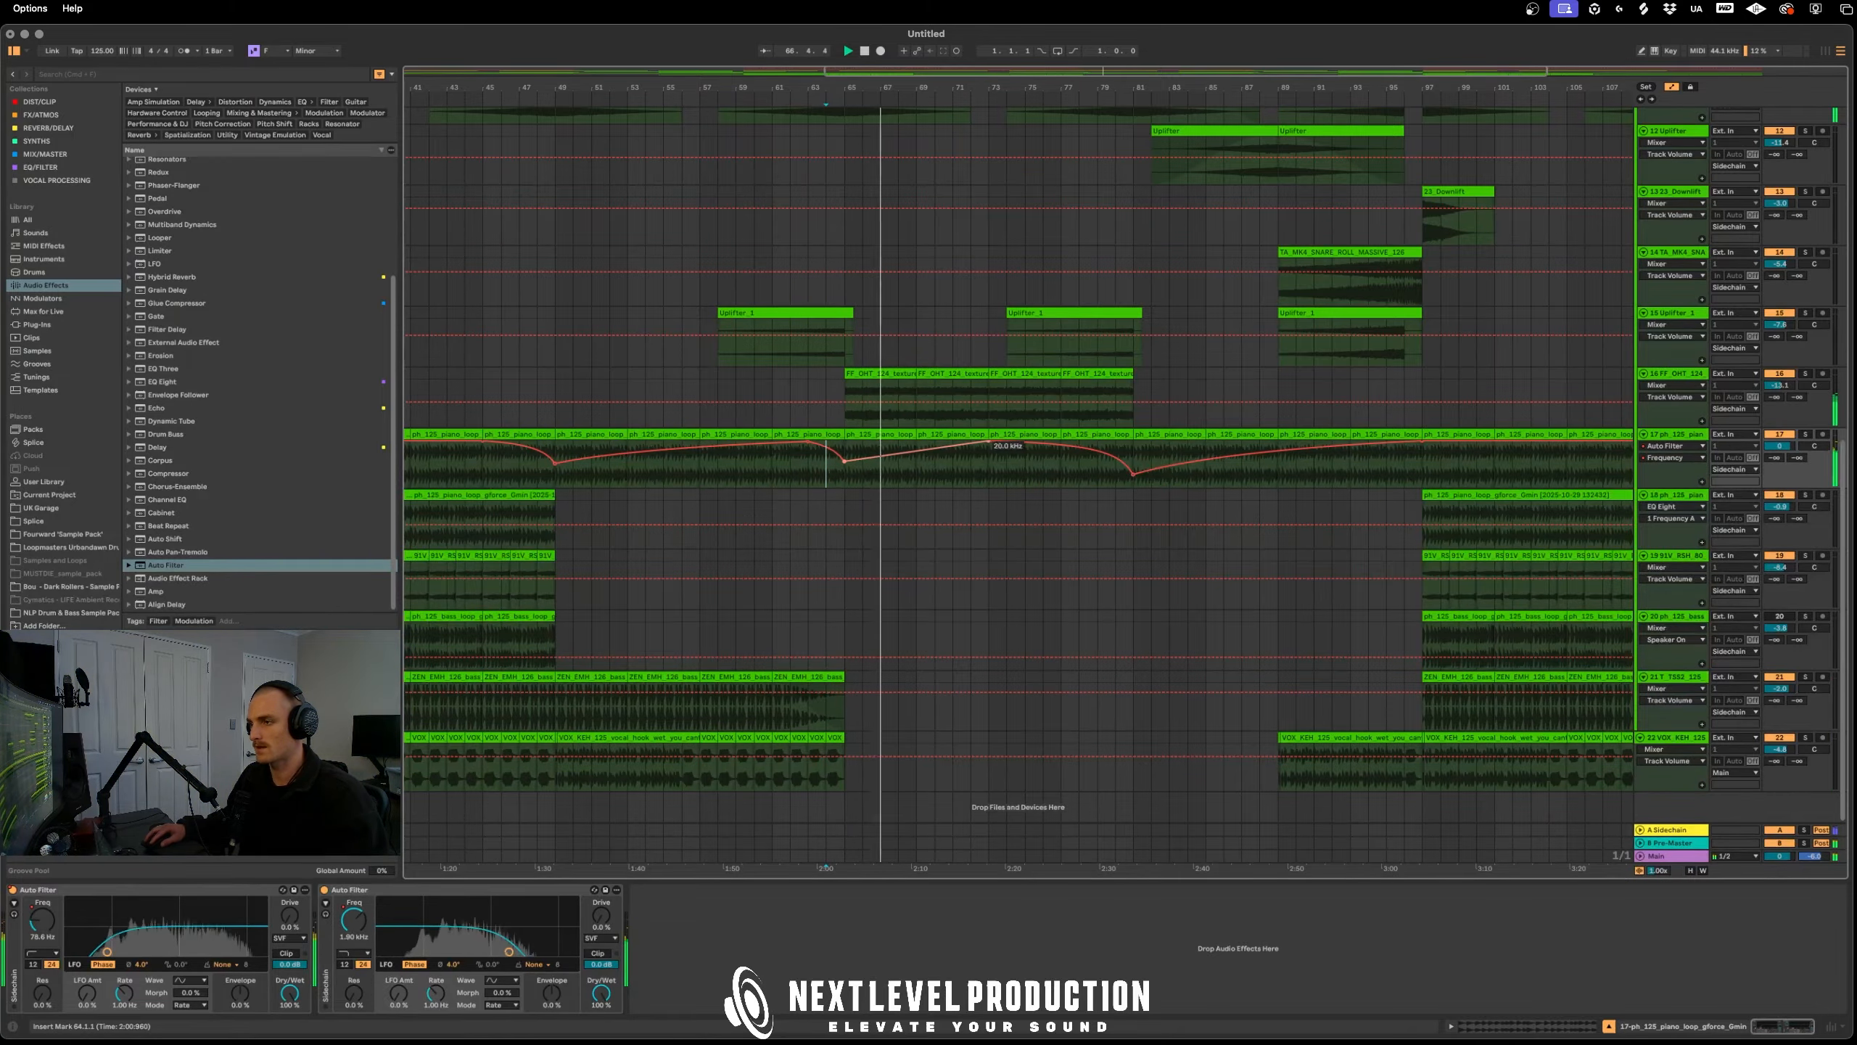
Save the set and collapse the Sidechain group, the Drums group and the vocal track while the arrangement plays
{"action": "key", "text": "a"}
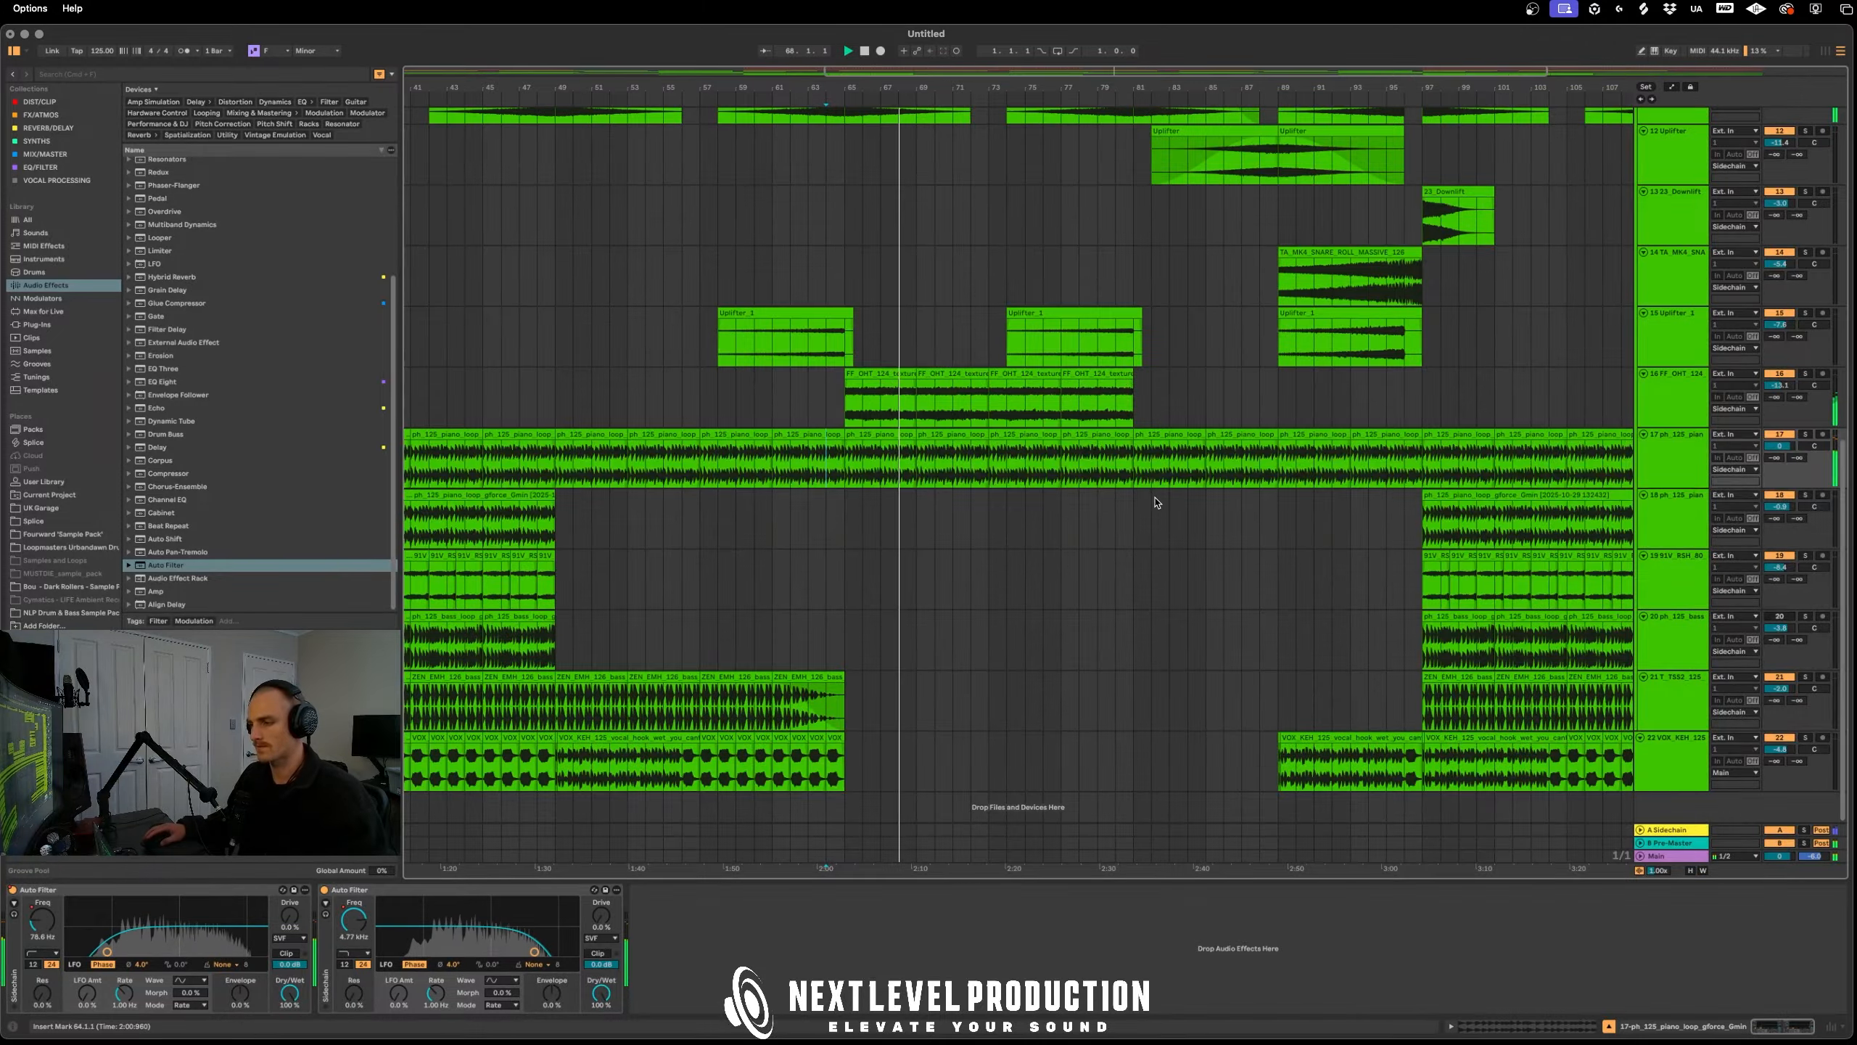
{"action": "key", "text": "super+s"}
{"action": "left_click", "coordinate": [1386, 573]}
{"action": "scroll", "coordinate": [1548, 591], "scroll_direction": "up", "scroll_amount": 5}
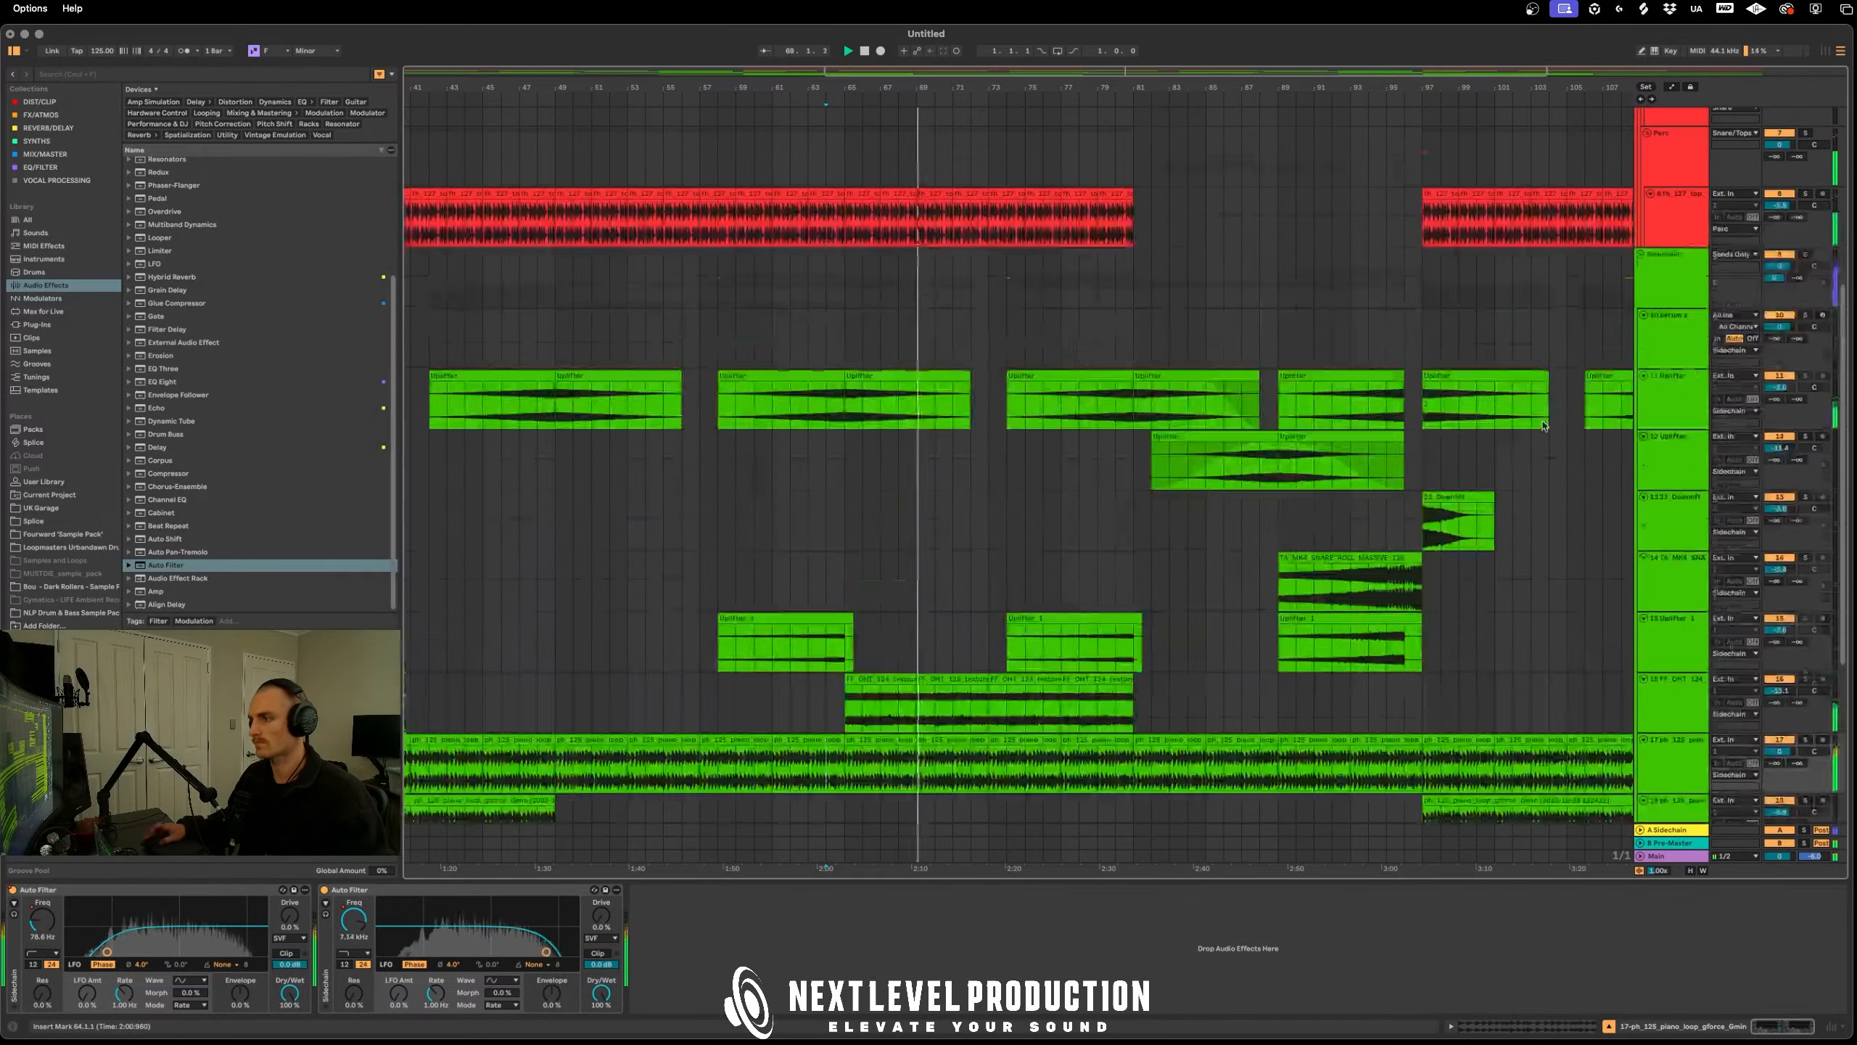
{"action": "left_click", "coordinate": [1640, 255]}
{"action": "key", "text": "w"}
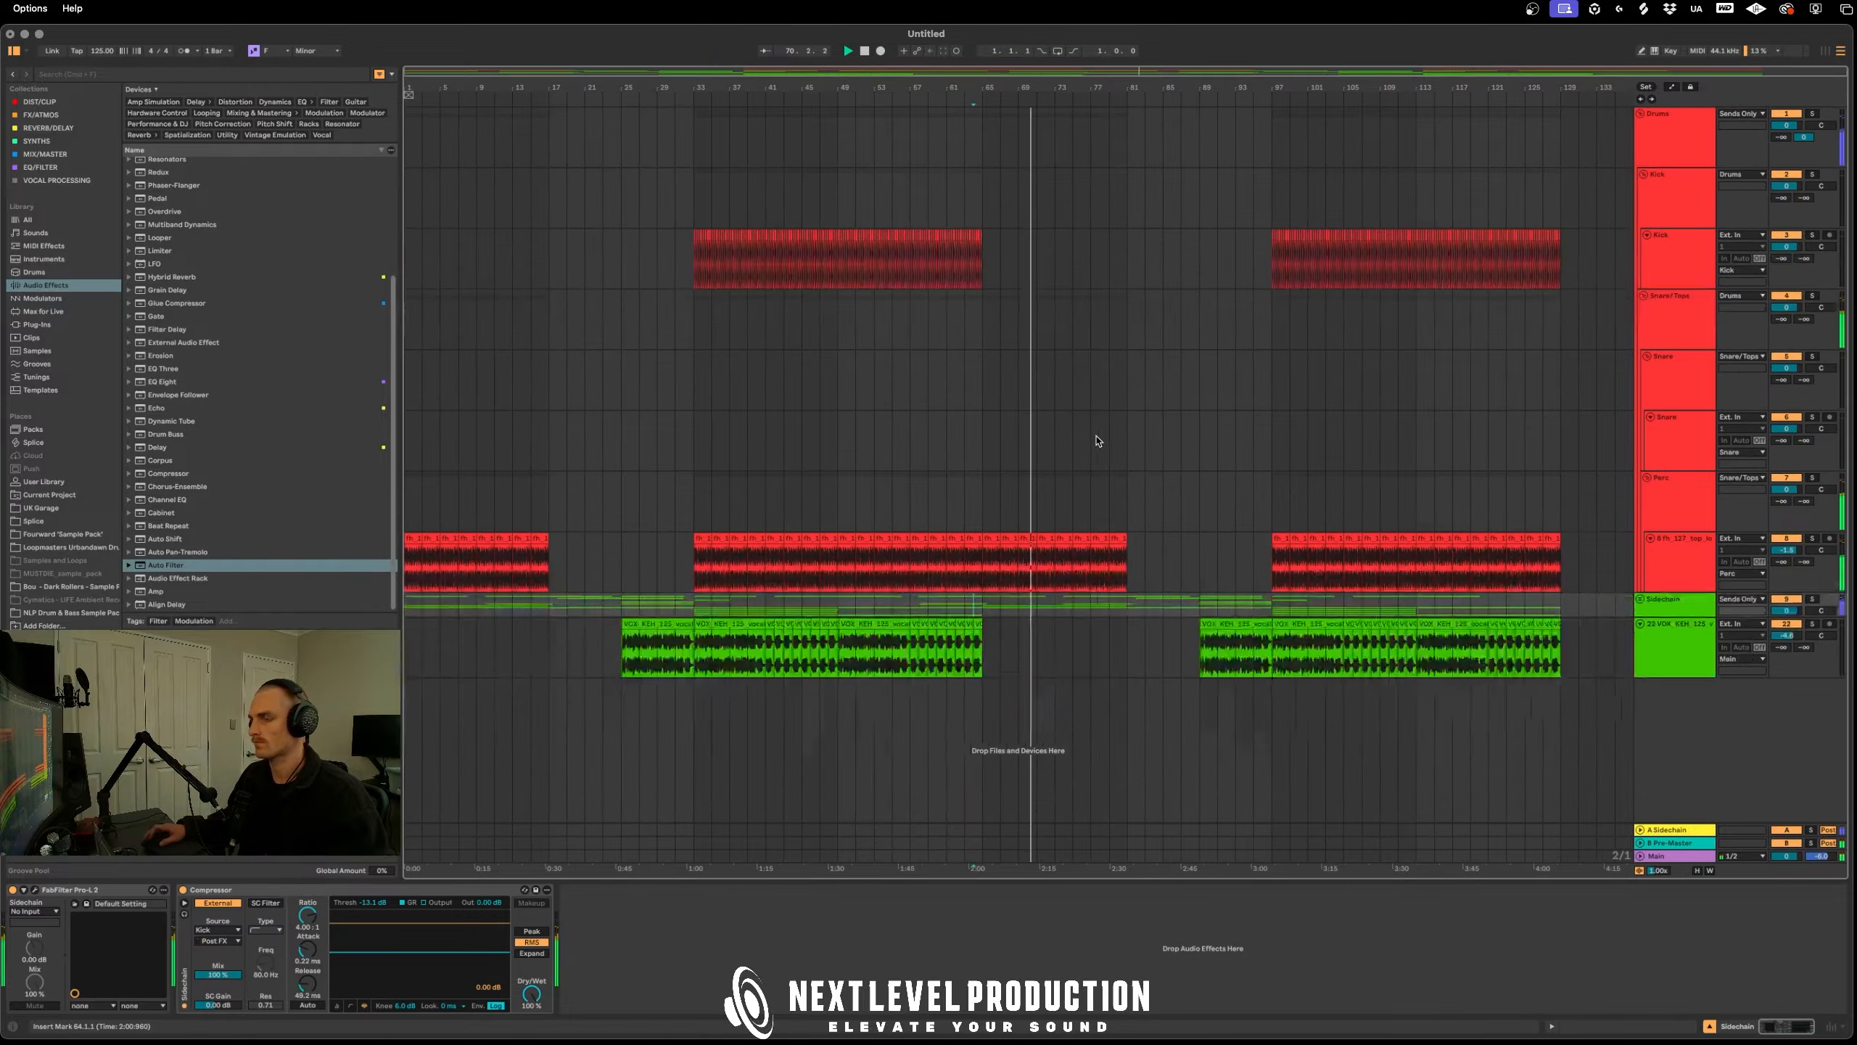
{"action": "left_click", "coordinate": [1640, 114]}
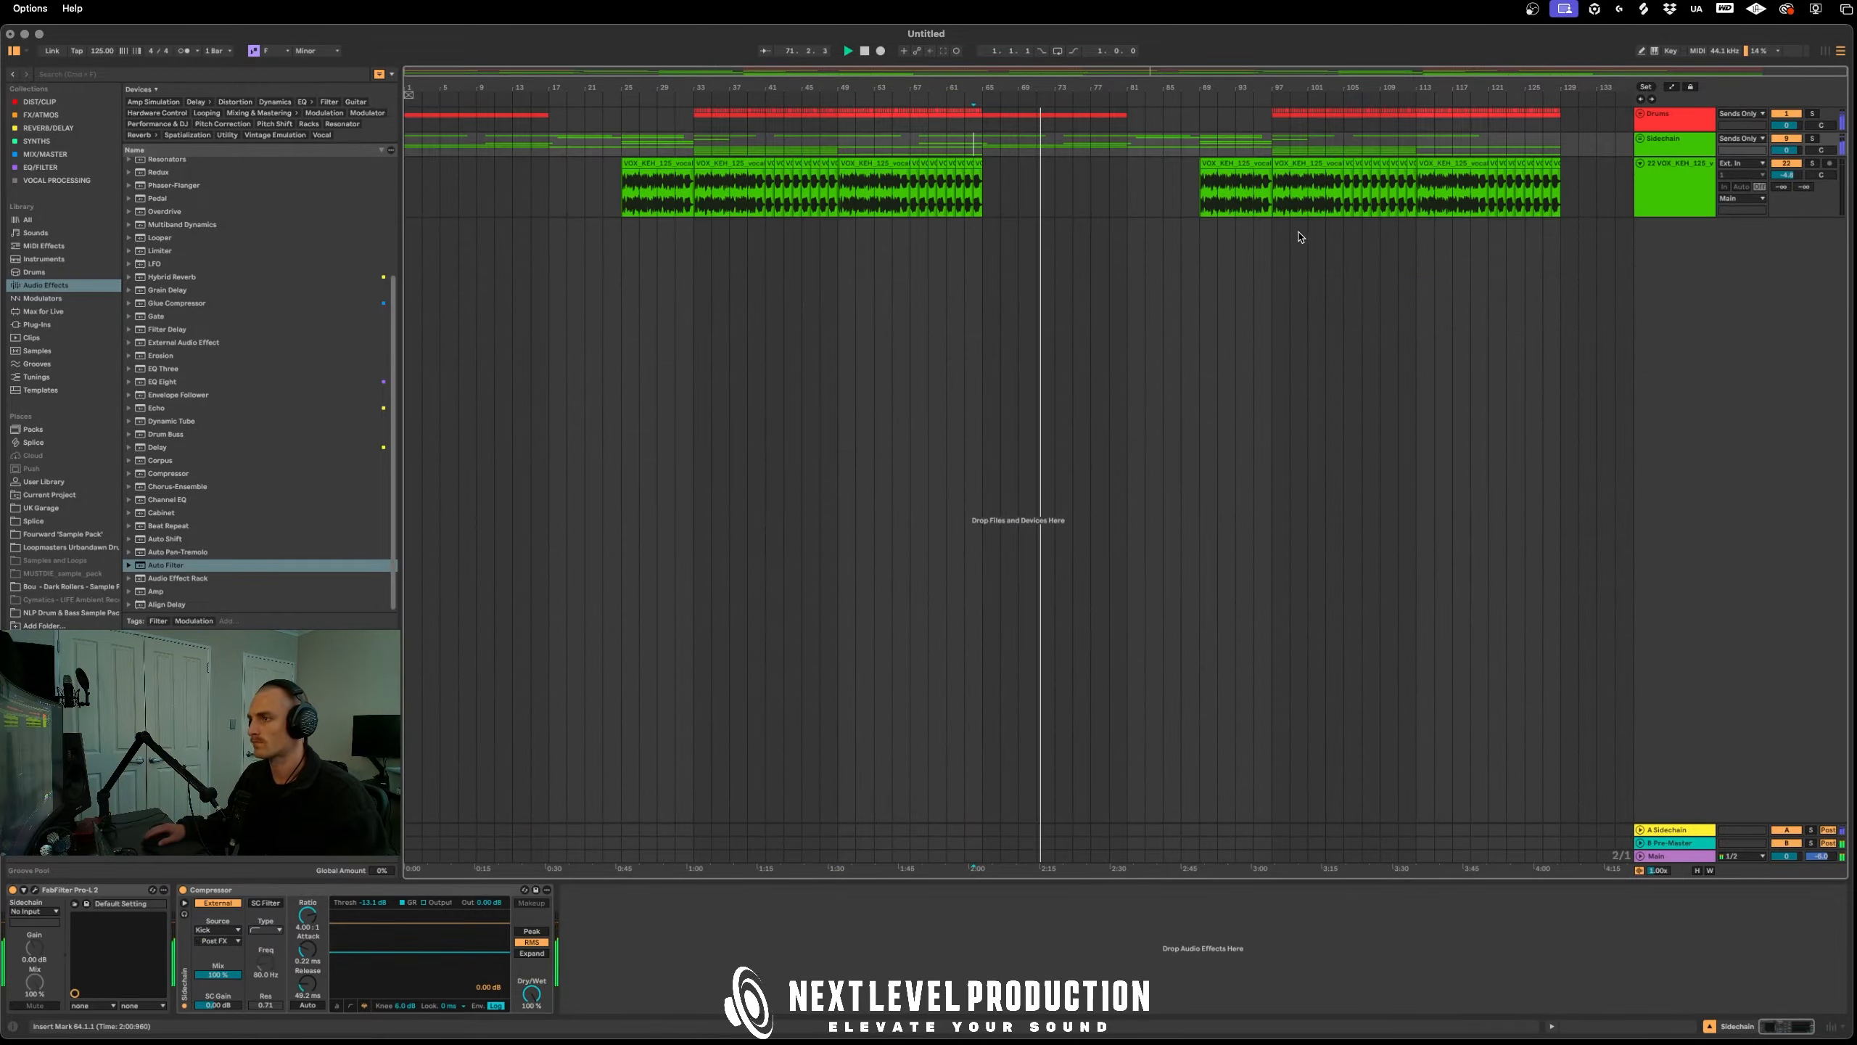
{"action": "left_click", "coordinate": [1641, 162]}
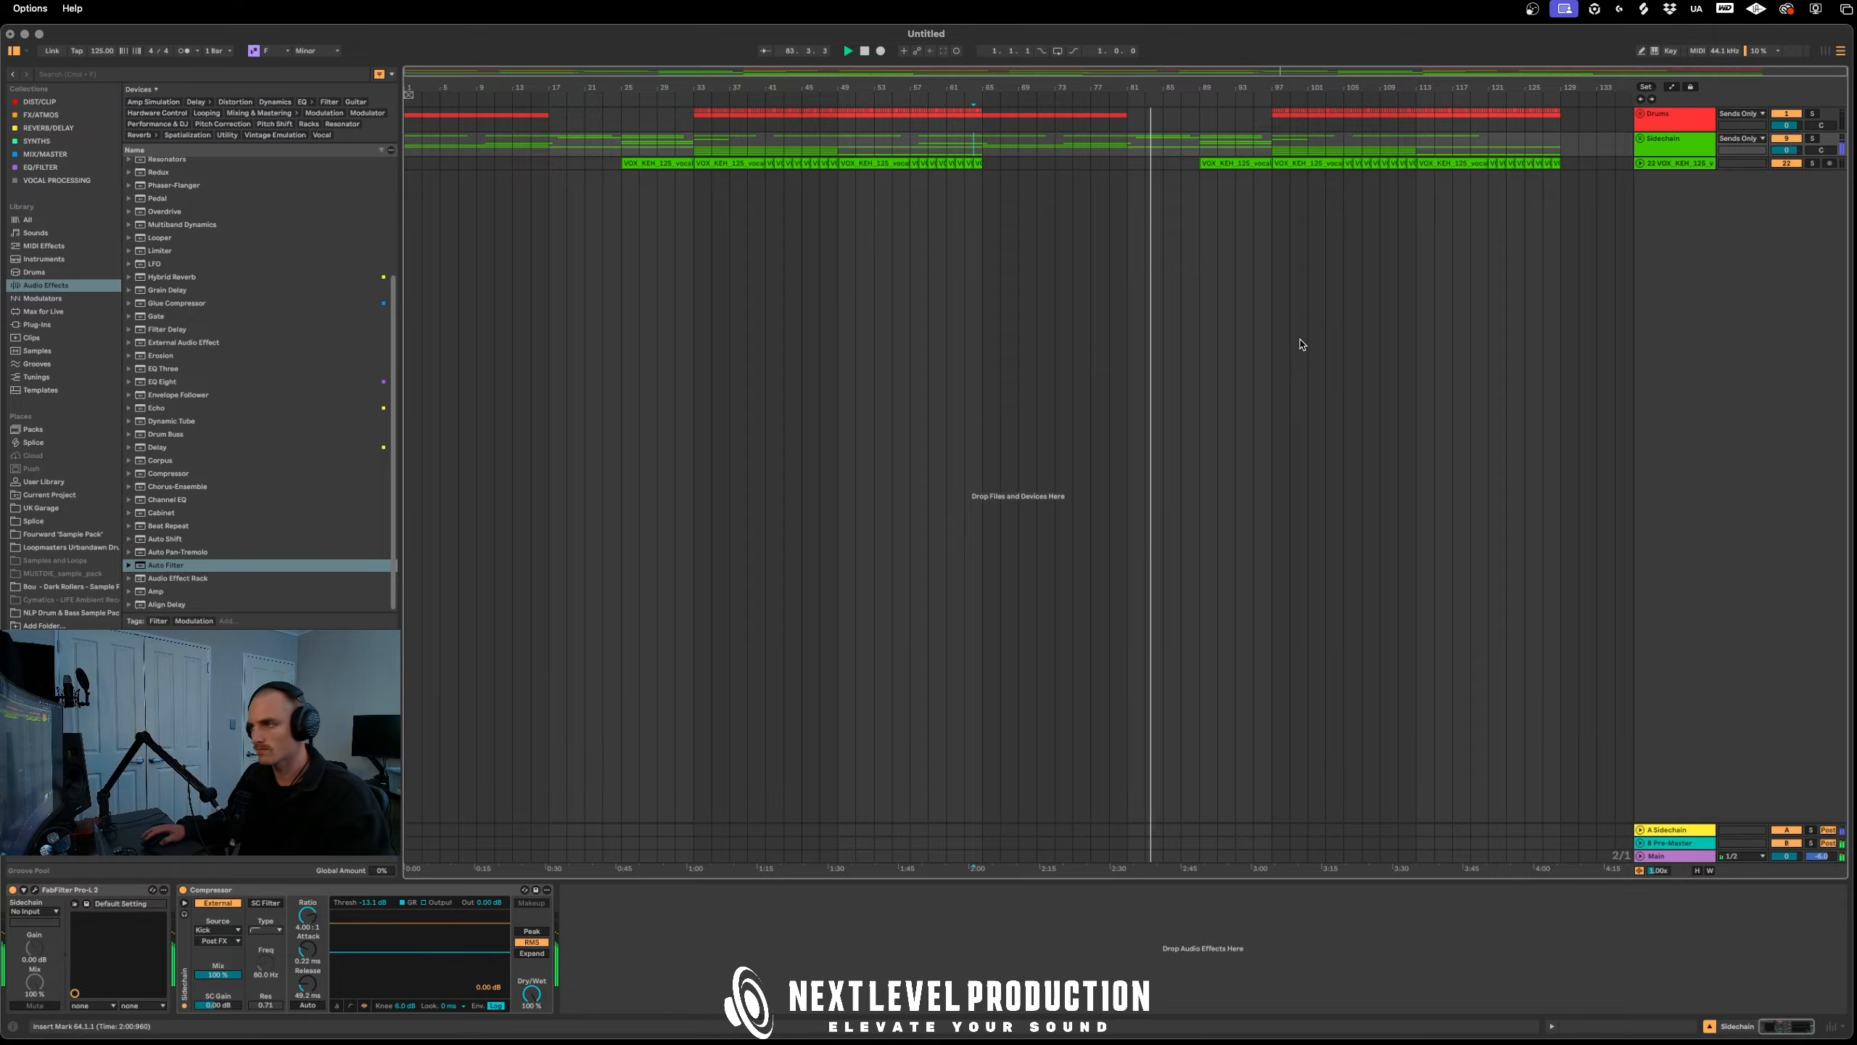
Unfold the Sidechain group and copy the strings clips on track 19 from bars 97–113 back to start at bar 81
{"action": "left_click", "coordinate": [1641, 140]}
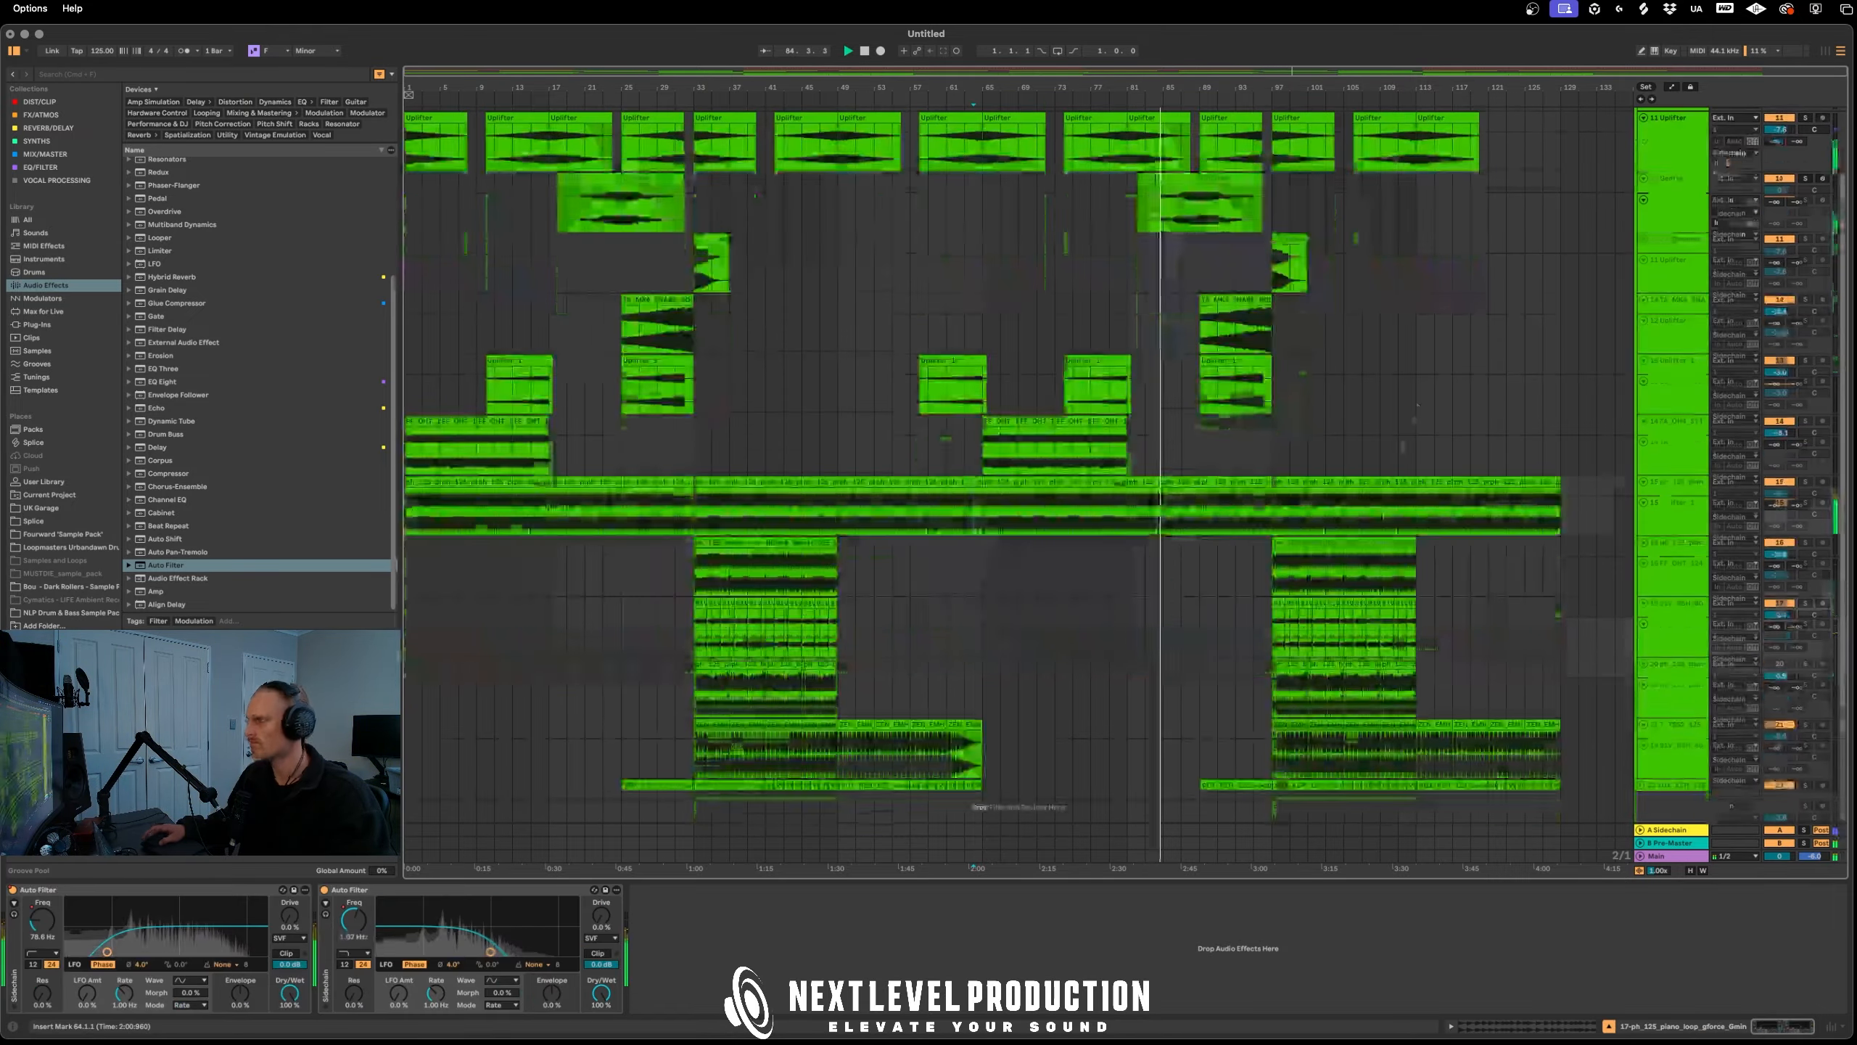
{"action": "left_click", "coordinate": [1277, 624]}
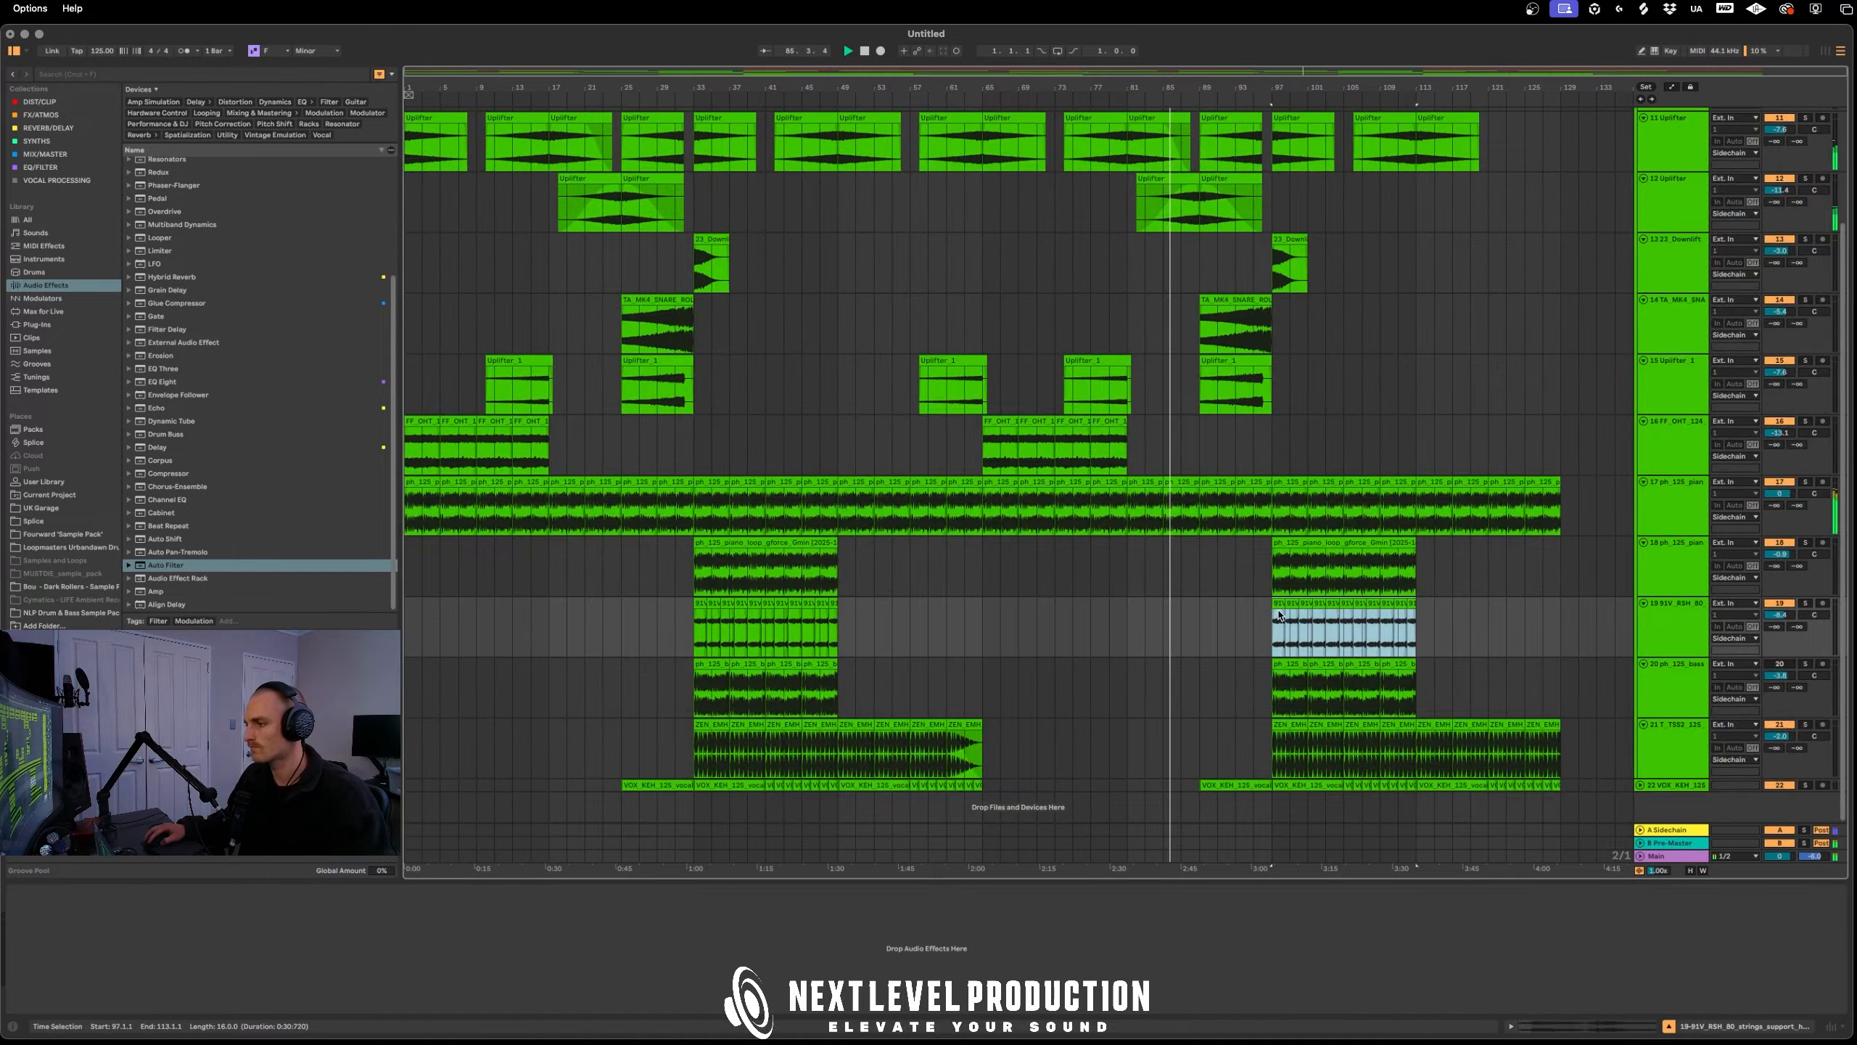
{"action": "left_click_drag", "start_coordinate": [1281, 603], "coordinate": [1138, 621]}
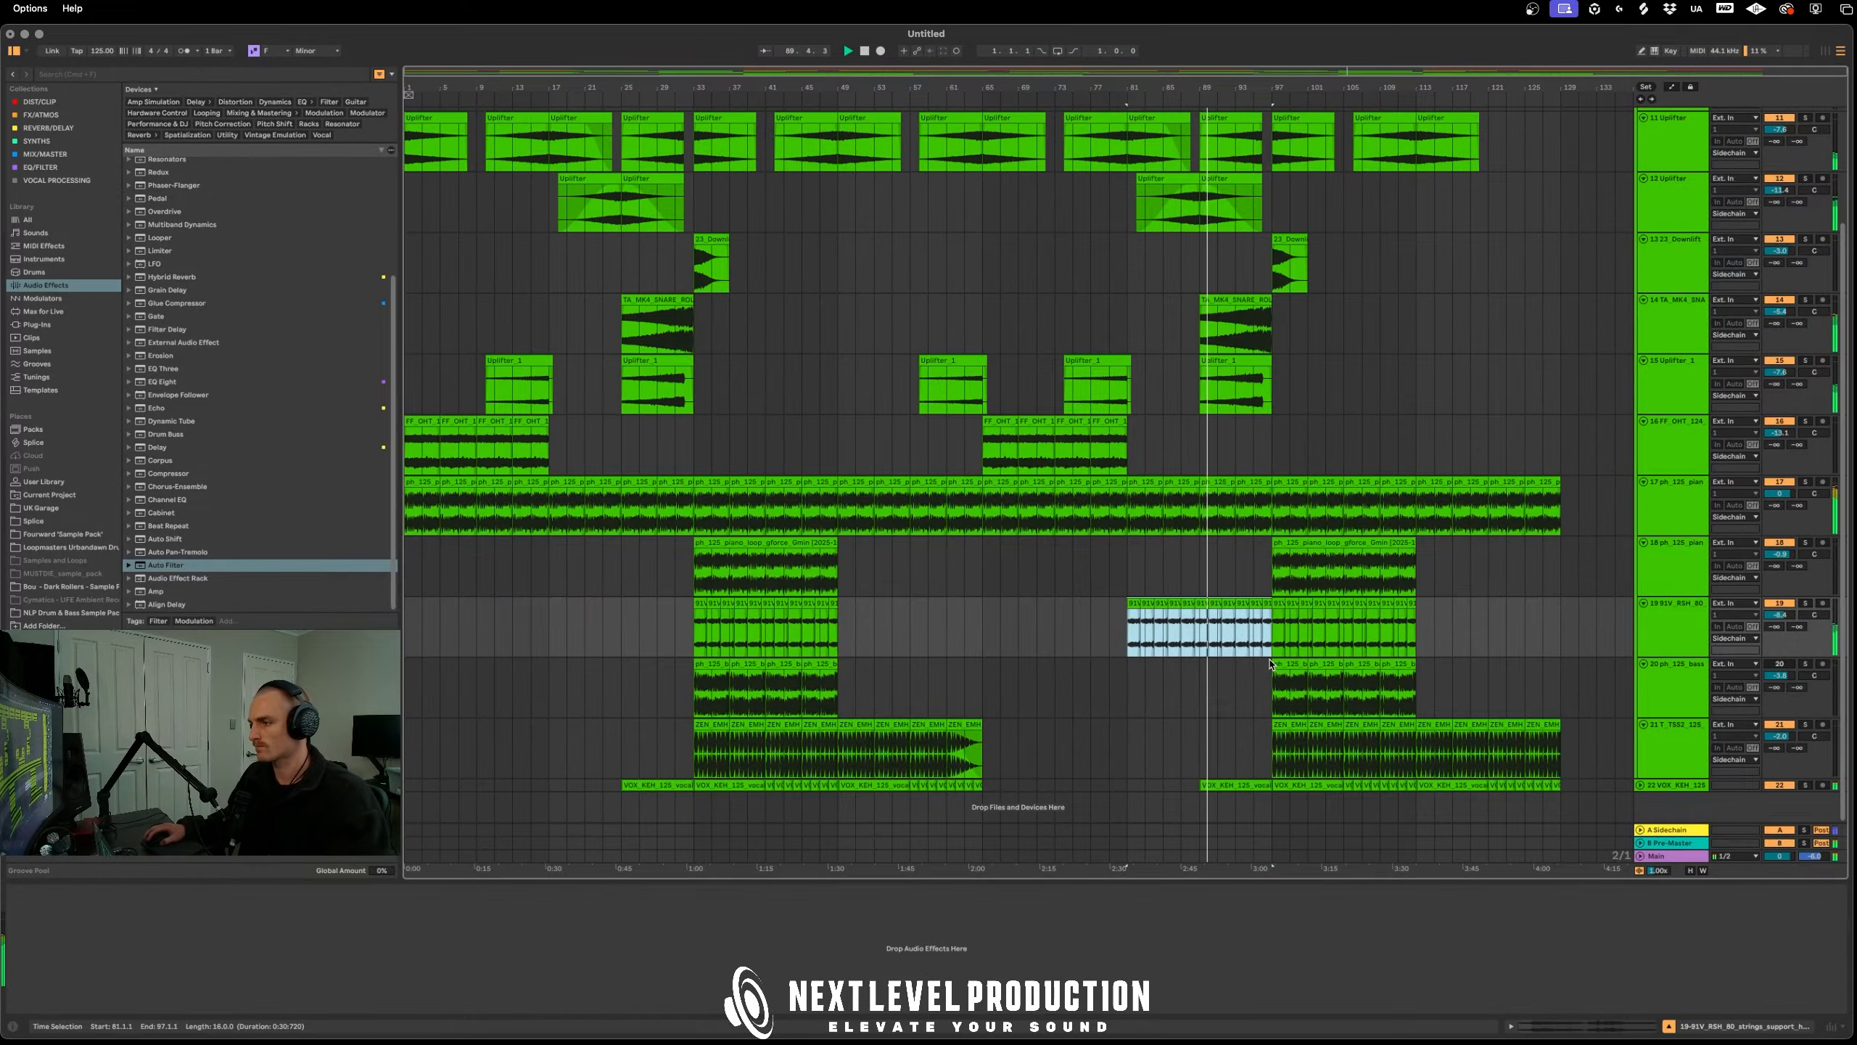
{"action": "key", "text": "a"}
{"action": "left_click", "coordinate": [1308, 656]}
{"action": "key", "text": "a"}
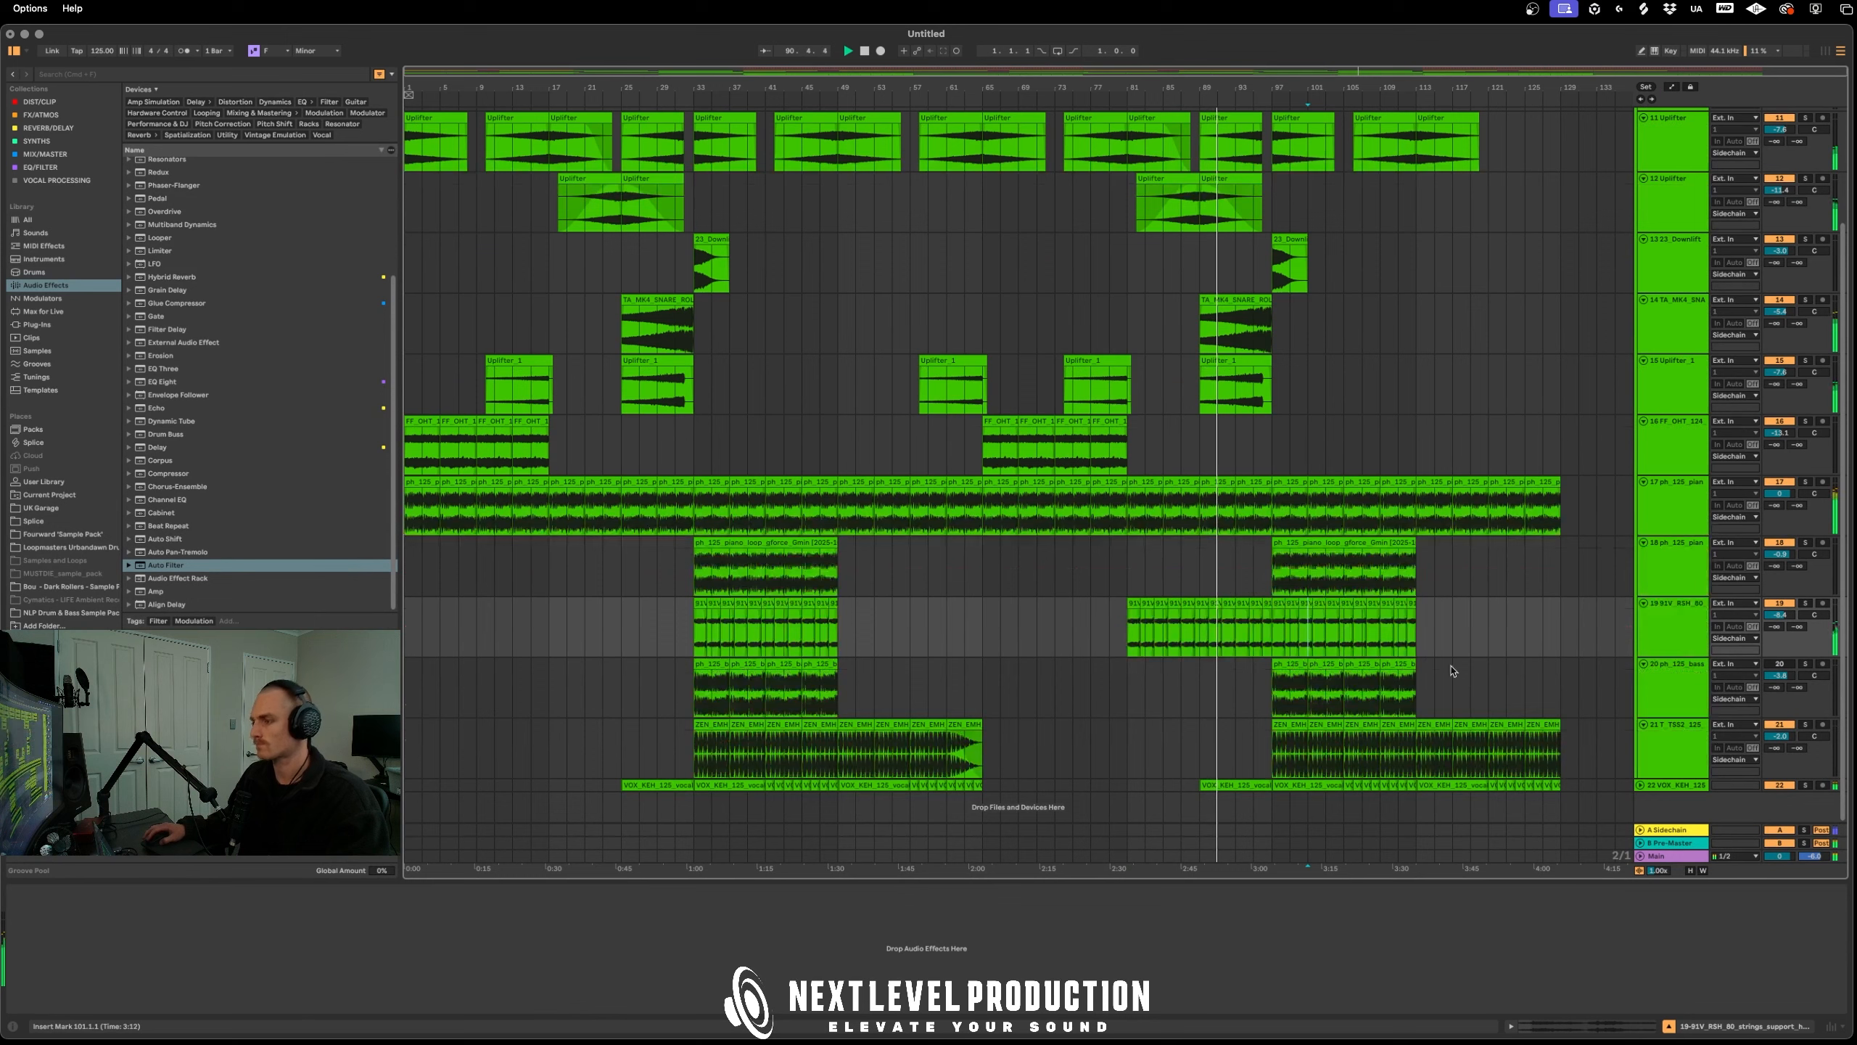
Collapse the Sidechain group and briefly expand the vocal track while listening to the drop at bar 97
{"action": "scroll", "coordinate": [1583, 591], "scroll_direction": "up", "scroll_amount": 5}
{"action": "left_click", "coordinate": [1640, 139]}
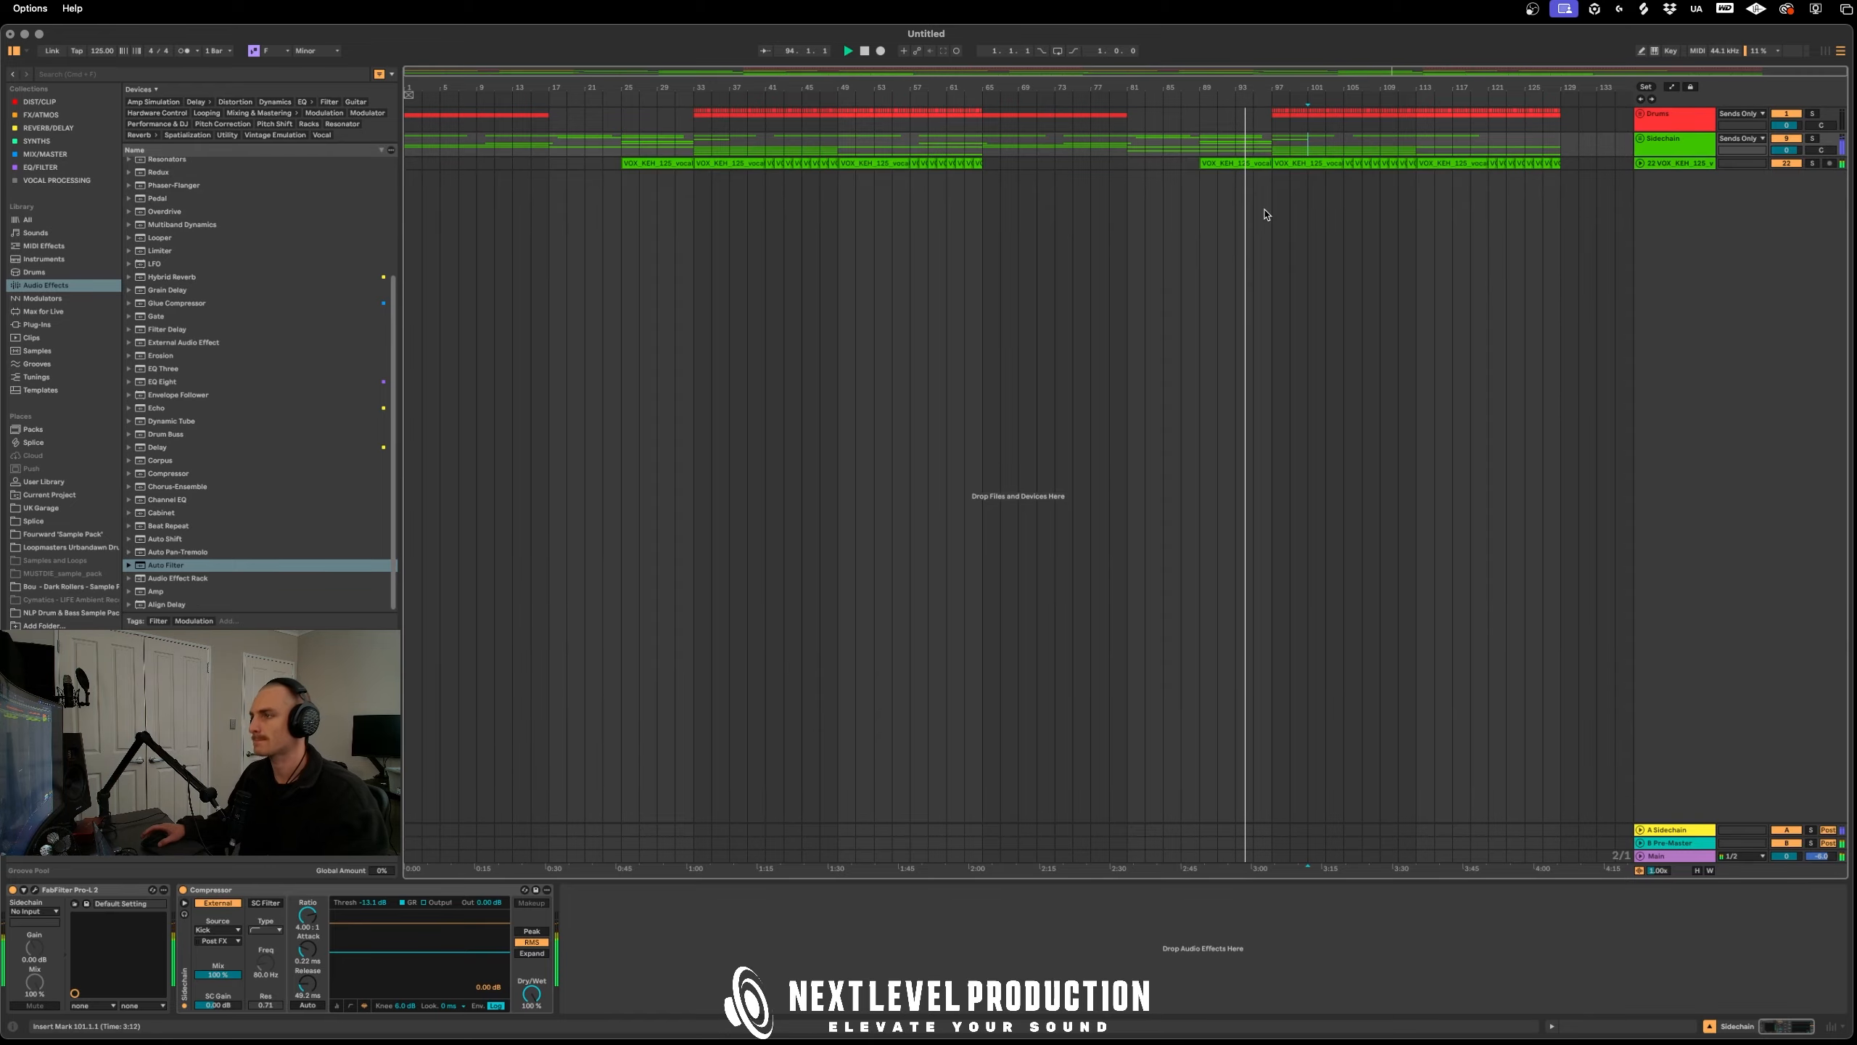
{"action": "left_click", "coordinate": [1640, 163]}
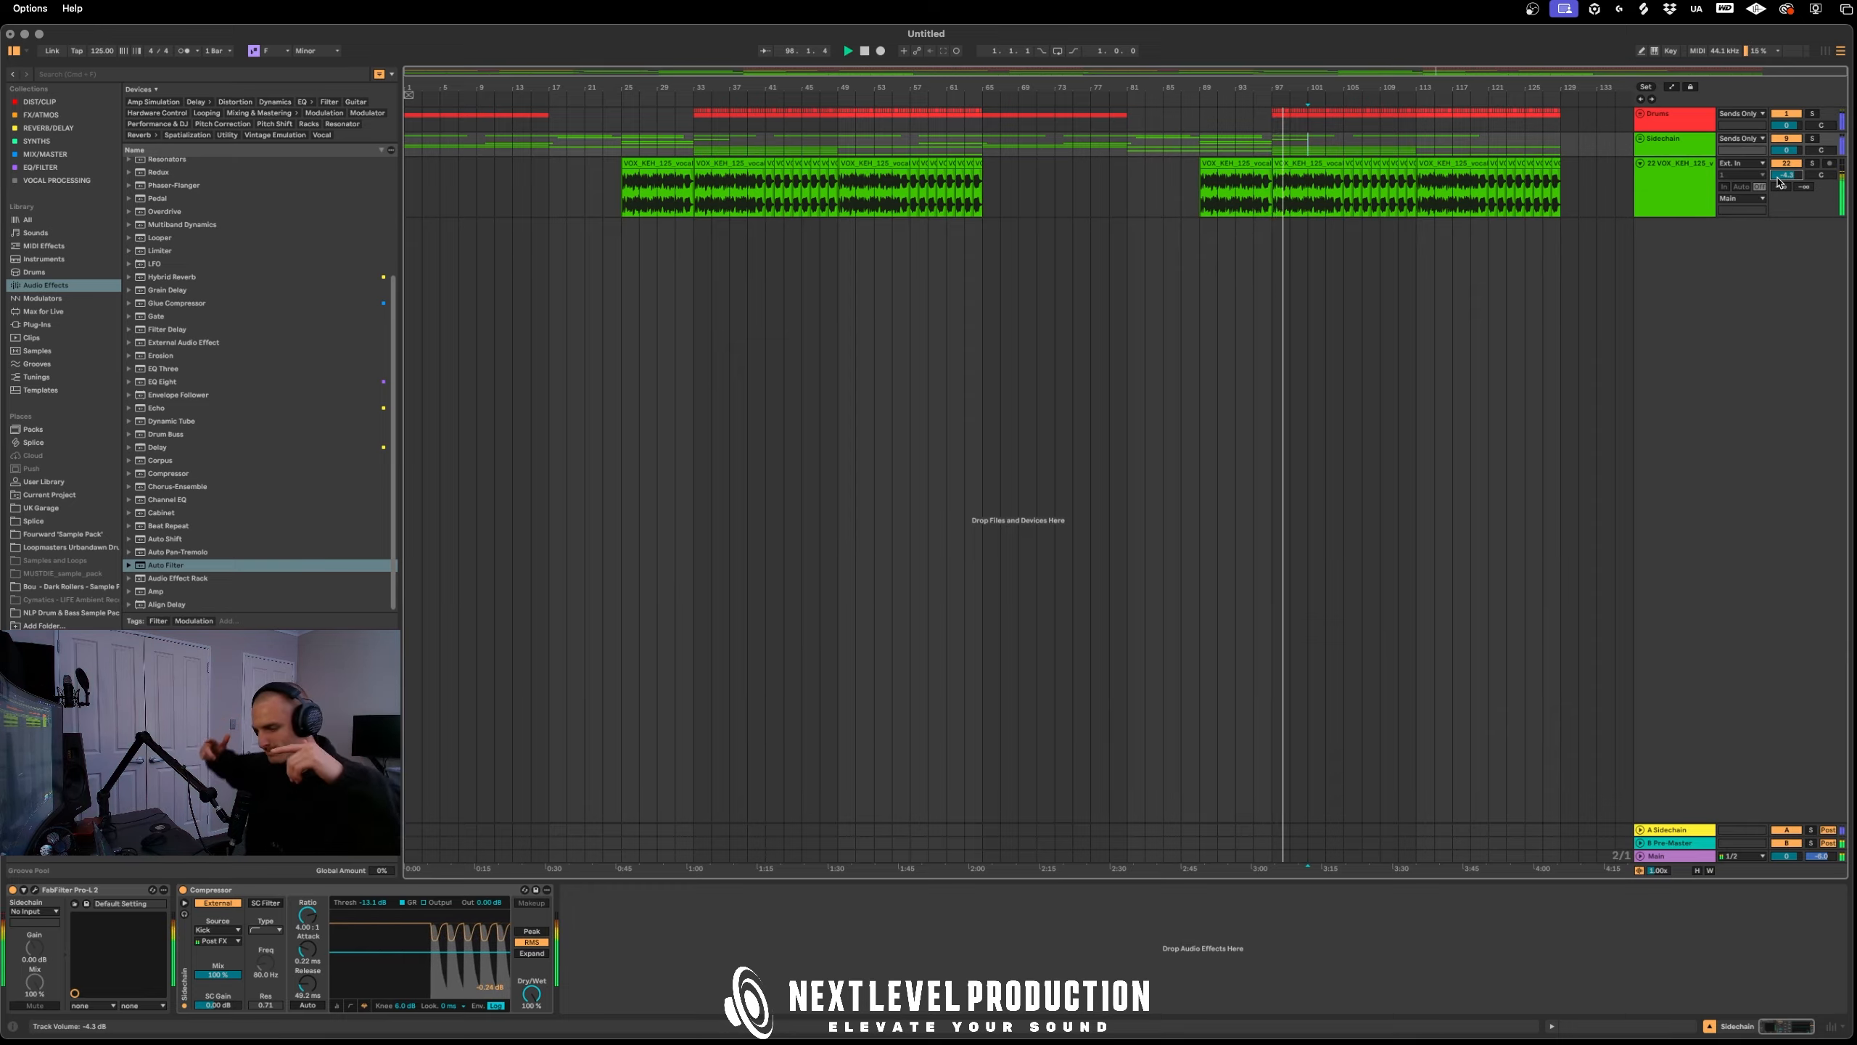
{"action": "left_click", "coordinate": [1641, 164]}
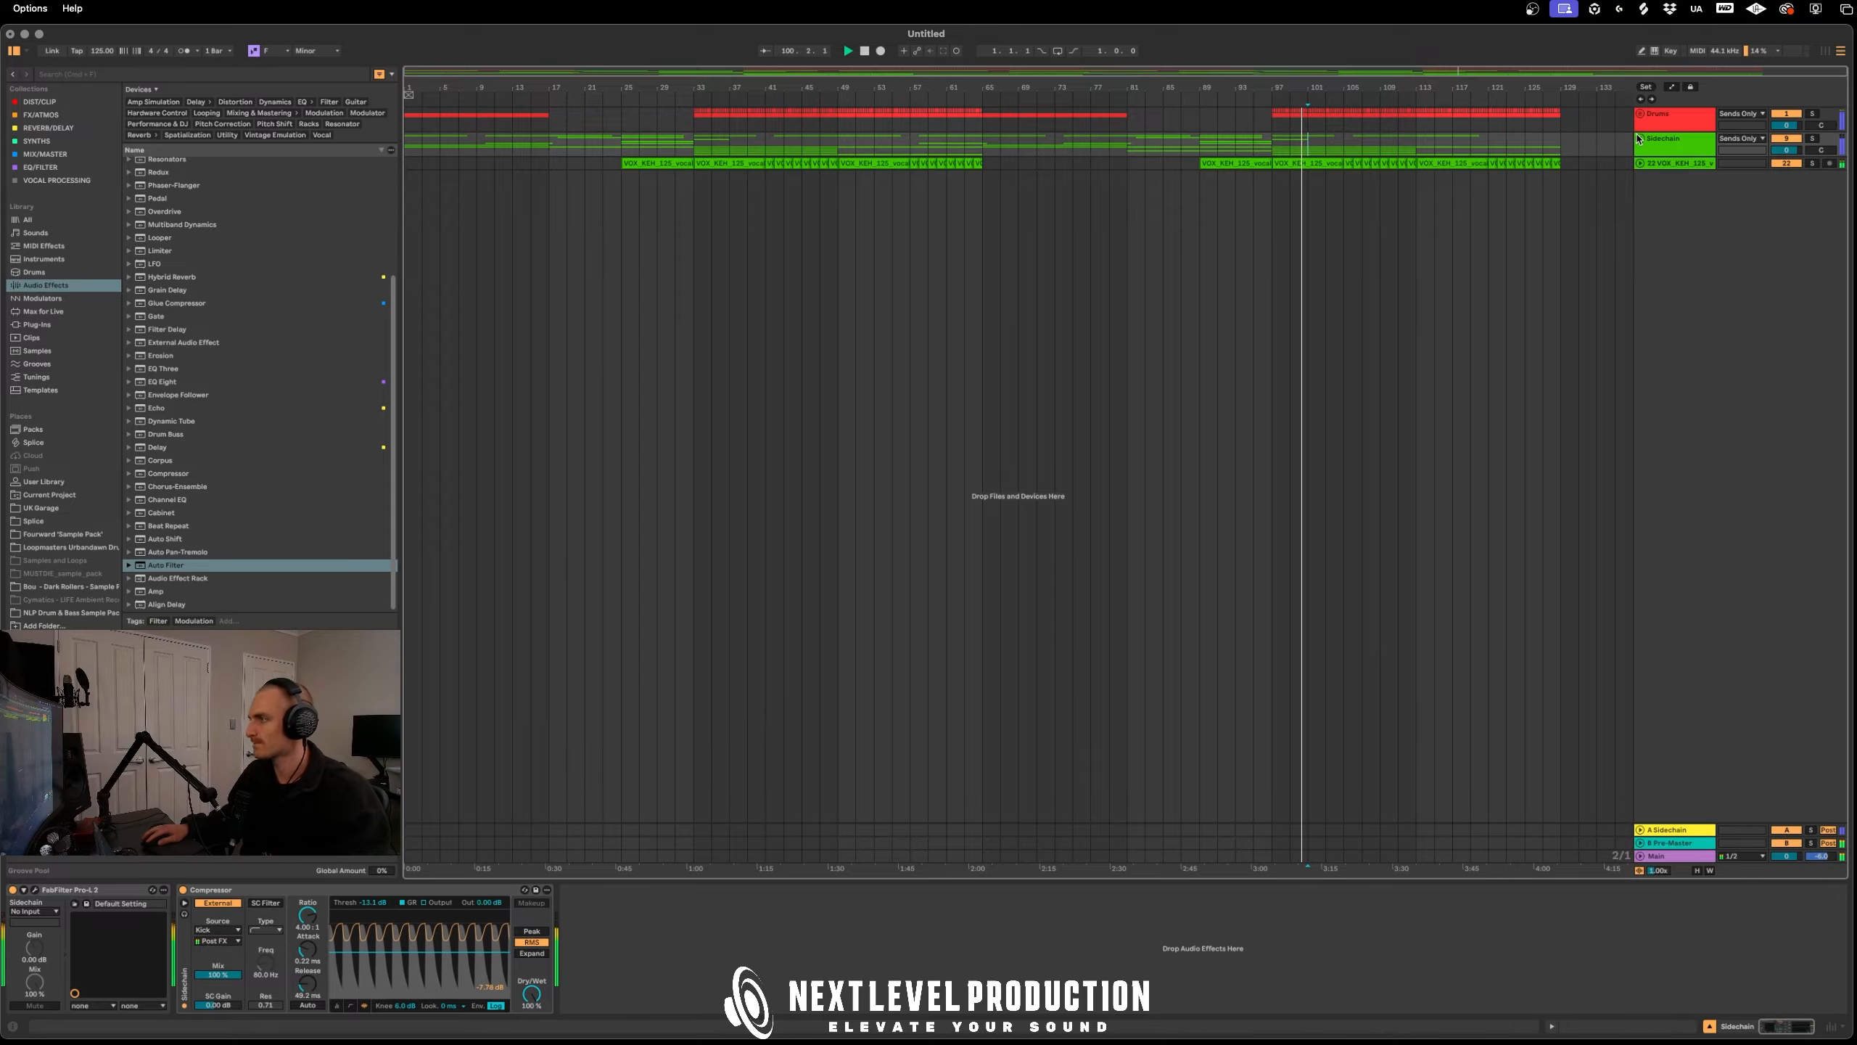
Unfold the Sidechain group and raise its Compressor threshold to -11.2 dB
{"action": "left_click", "coordinate": [1639, 139]}
{"action": "left_click", "coordinate": [1664, 139]}
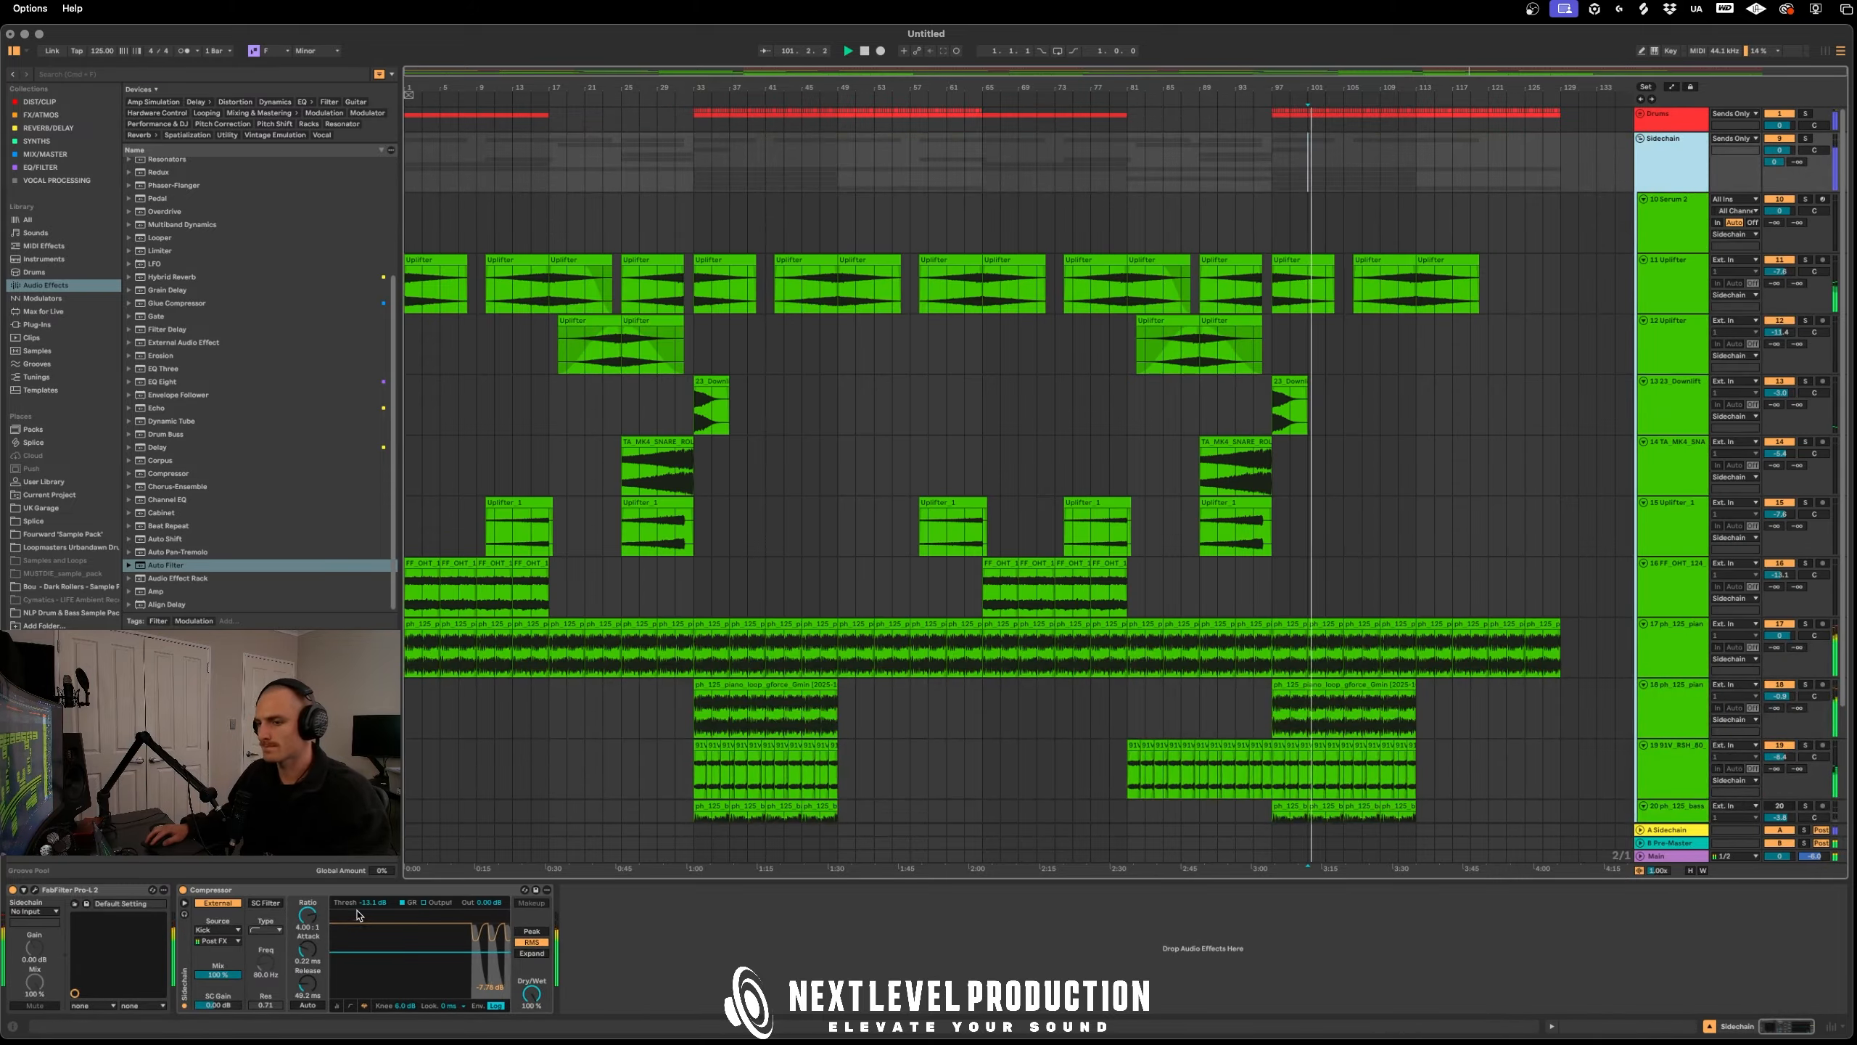
{"action": "left_click_drag", "start_coordinate": [355, 919], "coordinate": [355, 911]}
{"action": "scroll", "coordinate": [1621, 657], "scroll_direction": "down", "scroll_amount": 3}
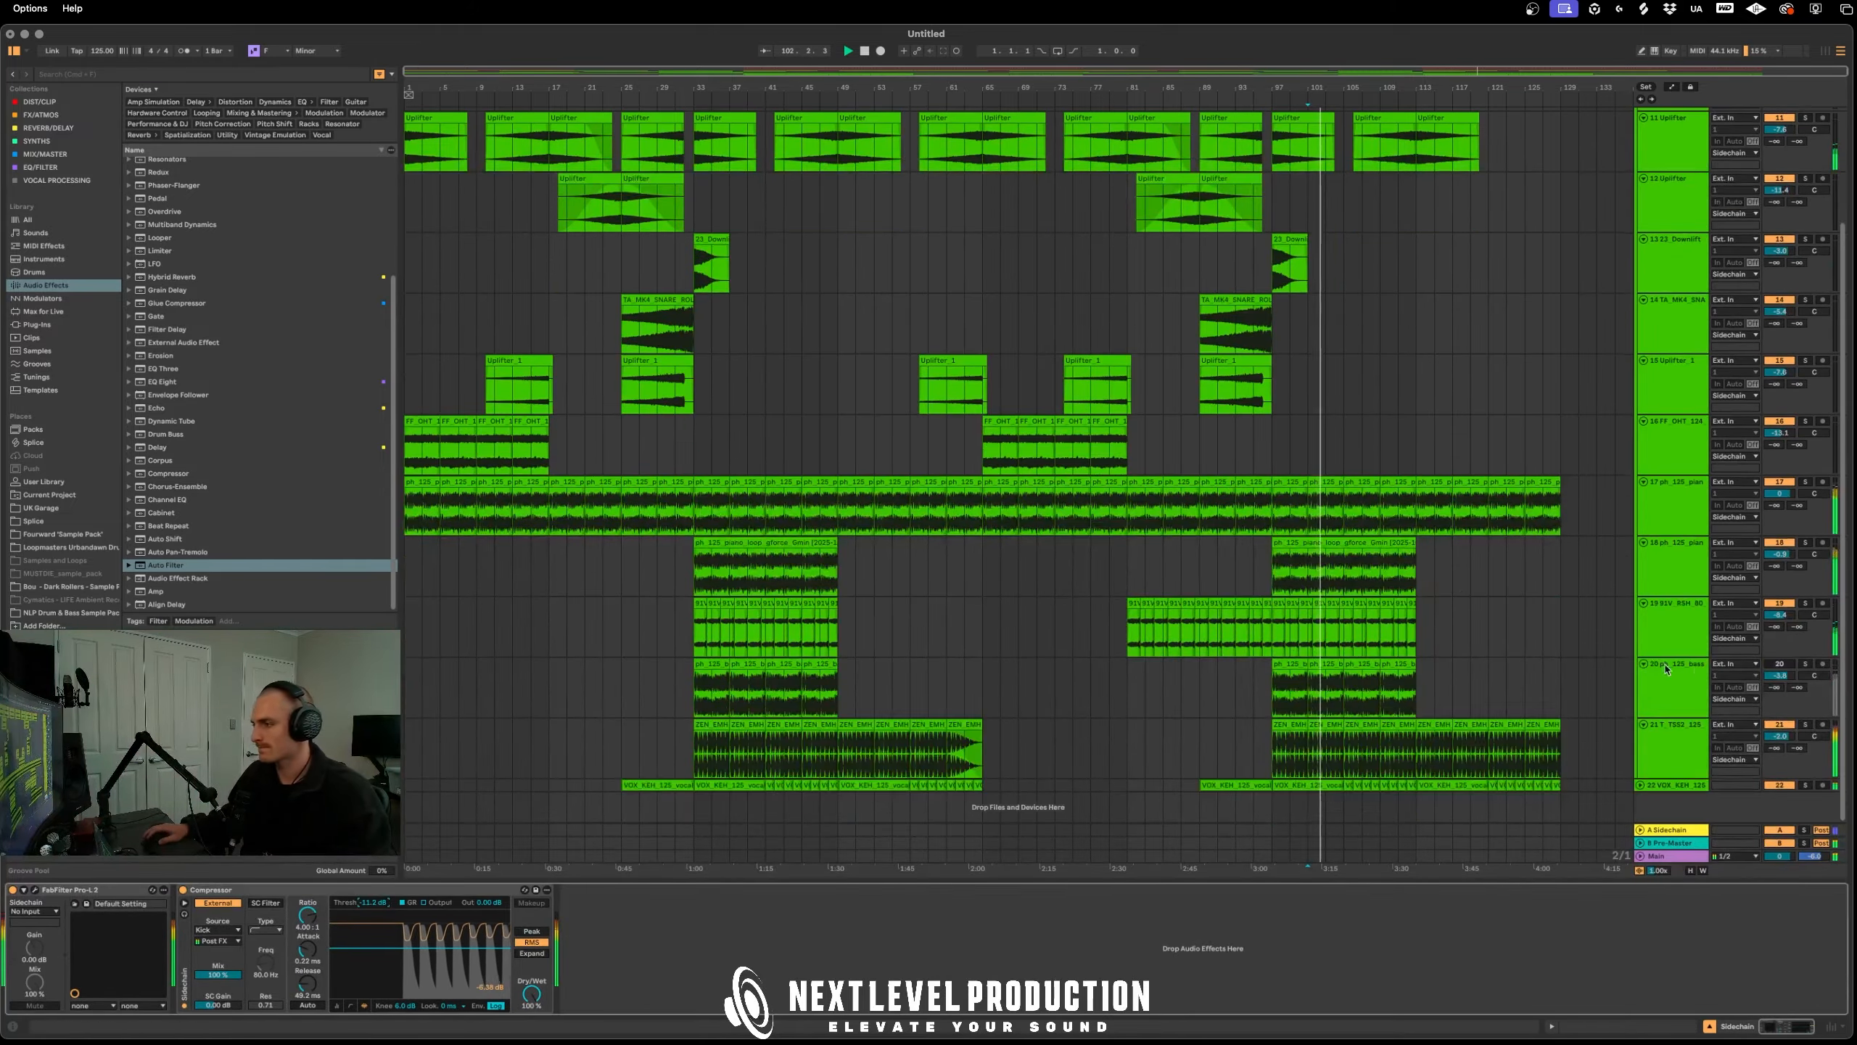
Lower the volumes of the two piano loop tracks, 17 and 18, and collapse the Sidechain group
{"action": "left_click_drag", "start_coordinate": [1779, 554], "coordinate": [1780, 567]}
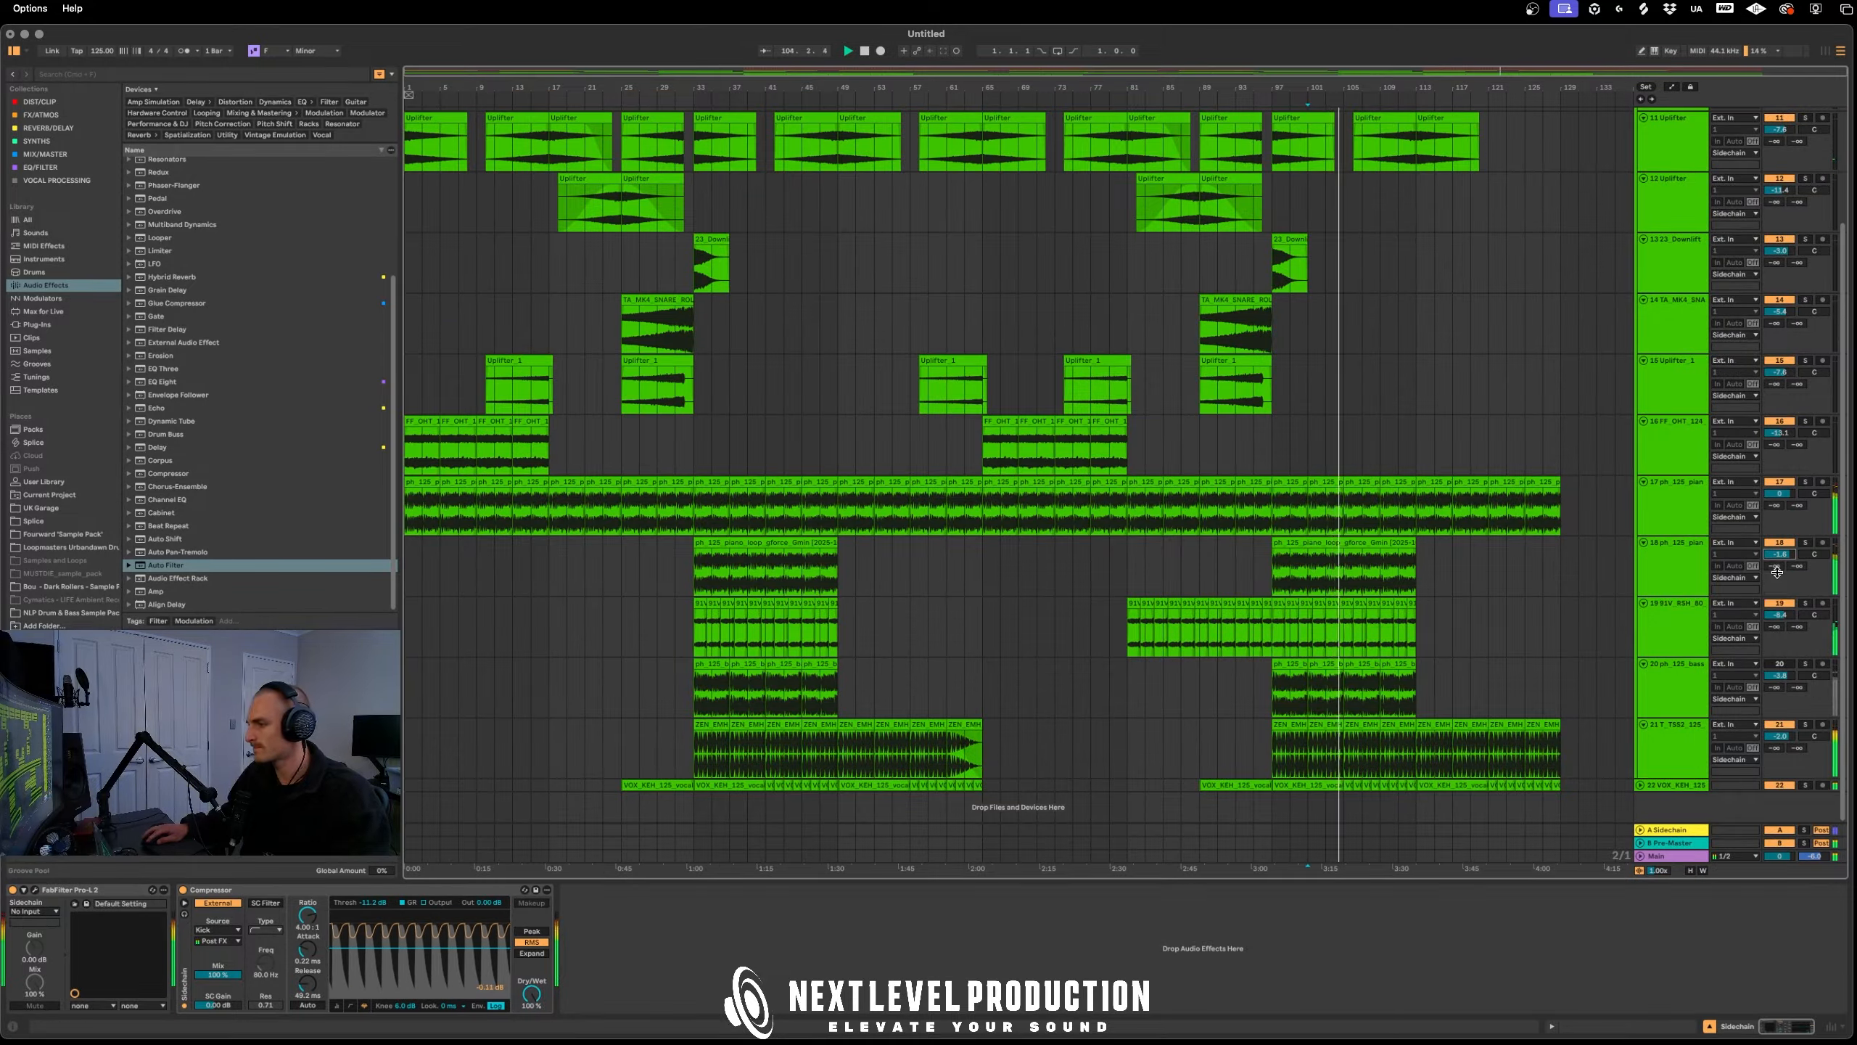
{"action": "left_click_drag", "start_coordinate": [1780, 493], "coordinate": [1785, 555]}
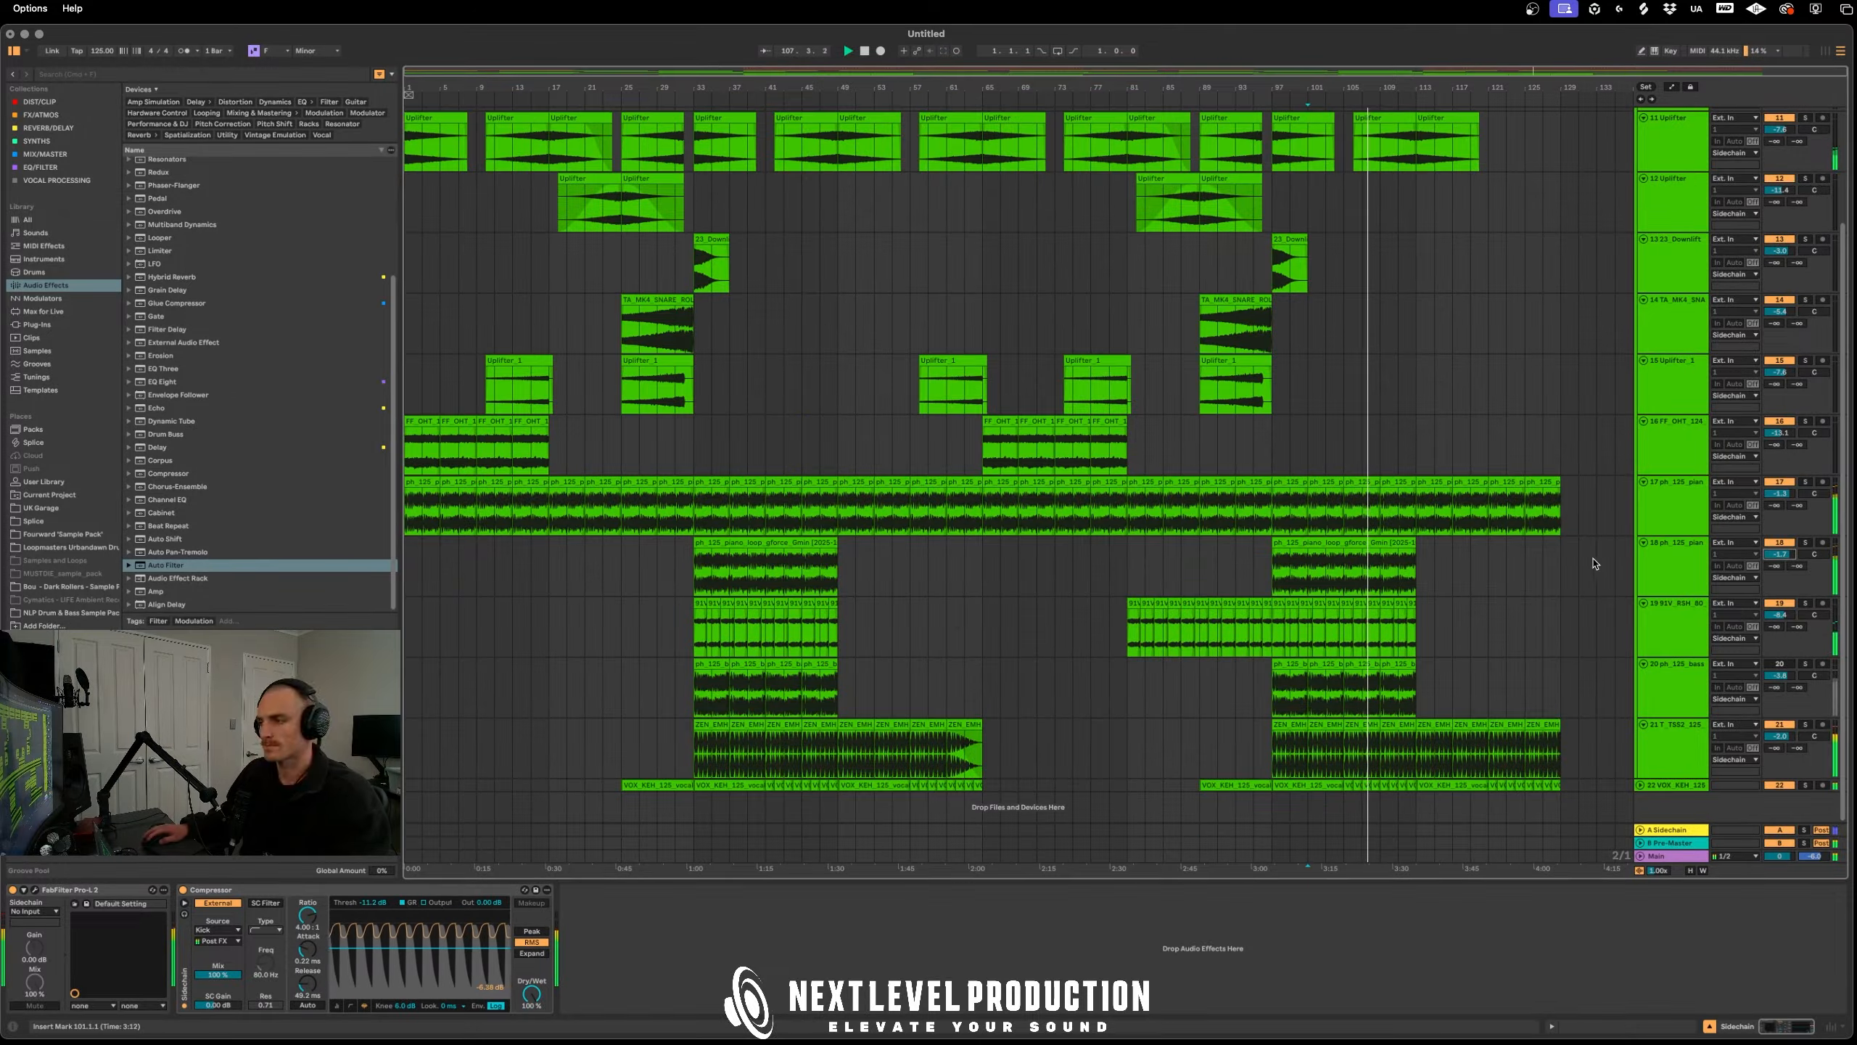
{"action": "scroll", "coordinate": [1425, 514], "scroll_direction": "up", "scroll_amount": 5}
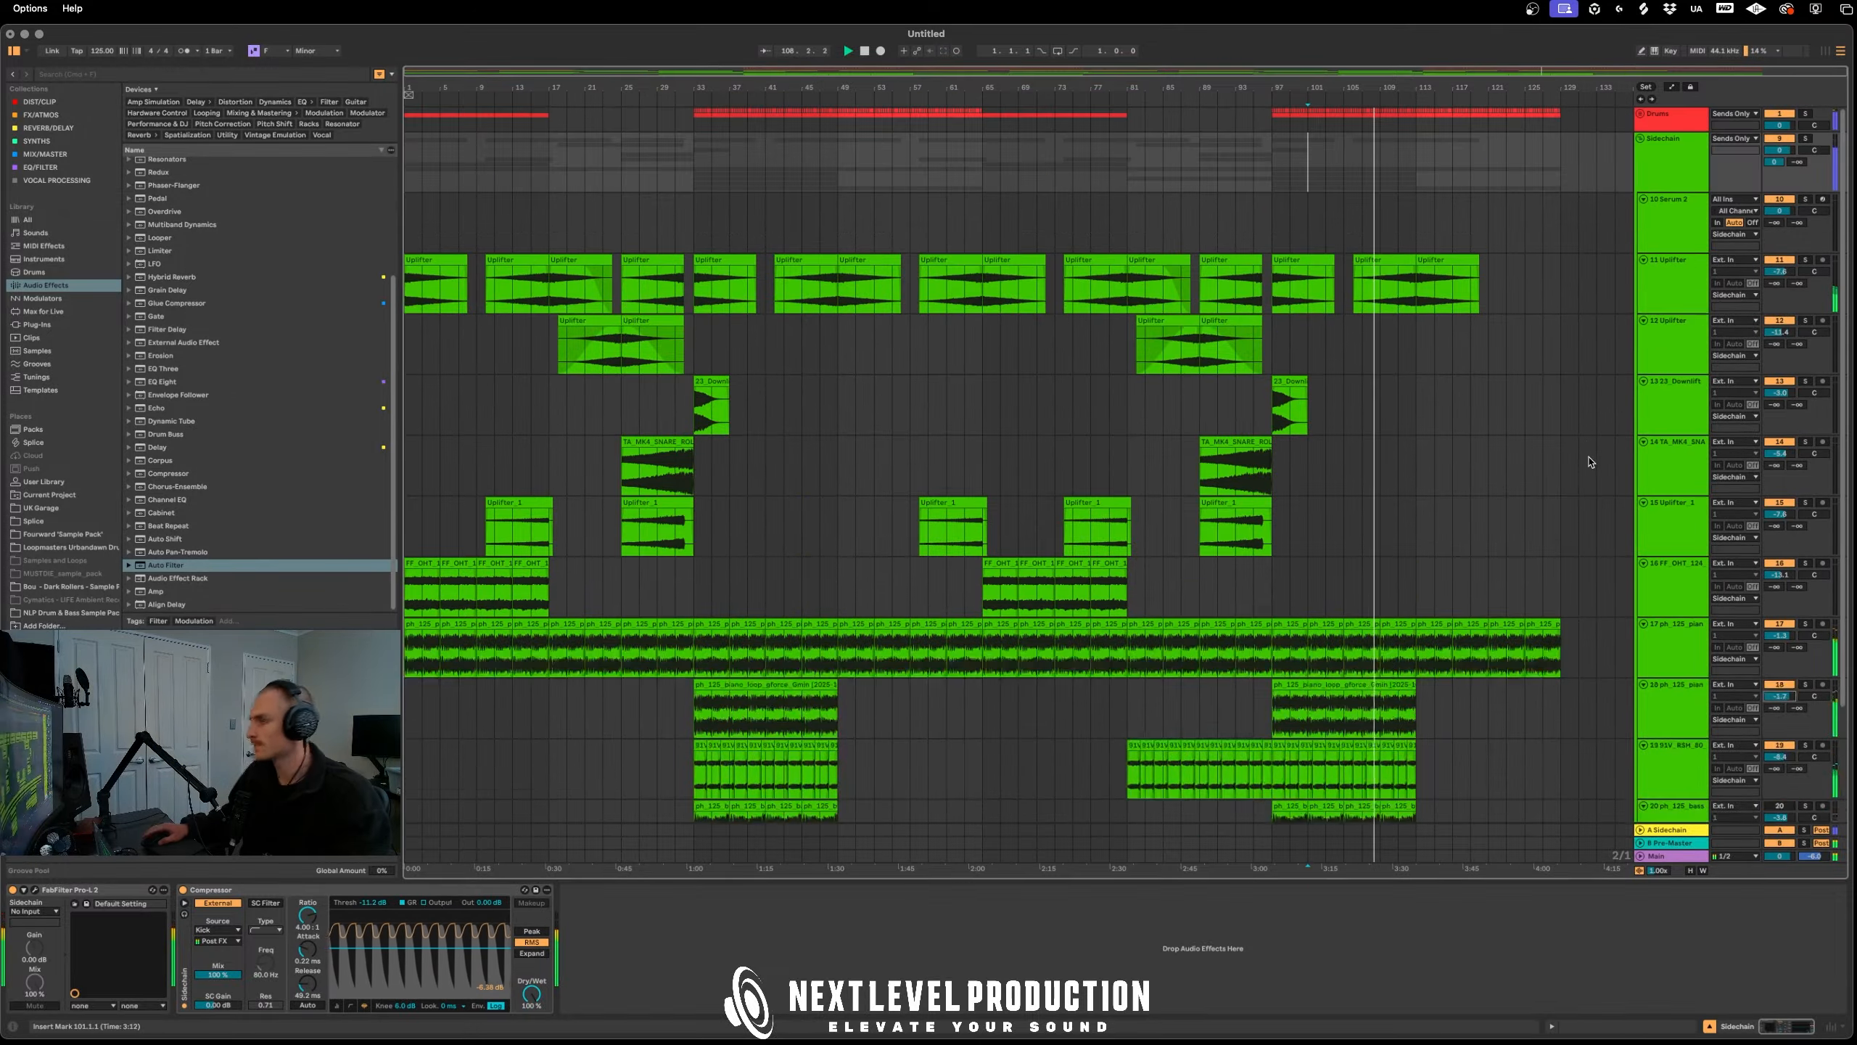
{"action": "left_click", "coordinate": [1641, 138]}
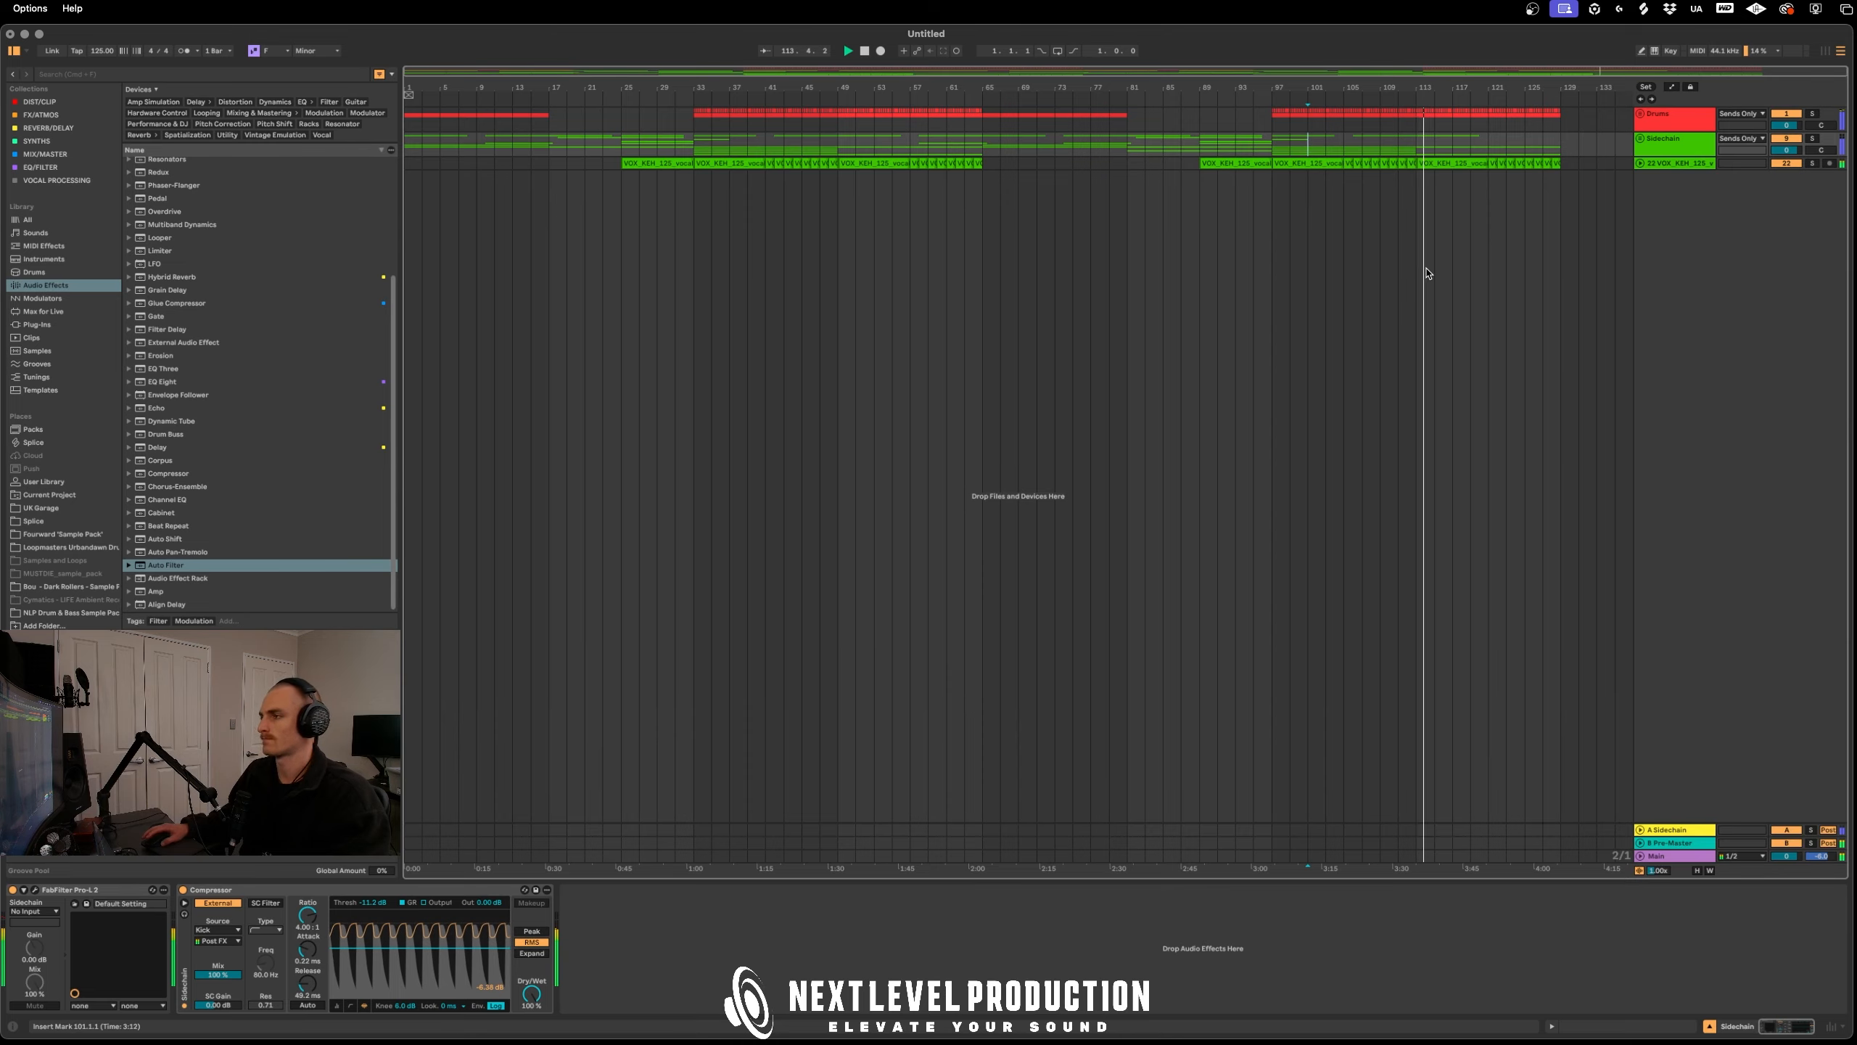
Expand vocal track 22 below the Sidechain group and select it to check its devices and volume
{"action": "left_click", "coordinate": [1641, 165]}
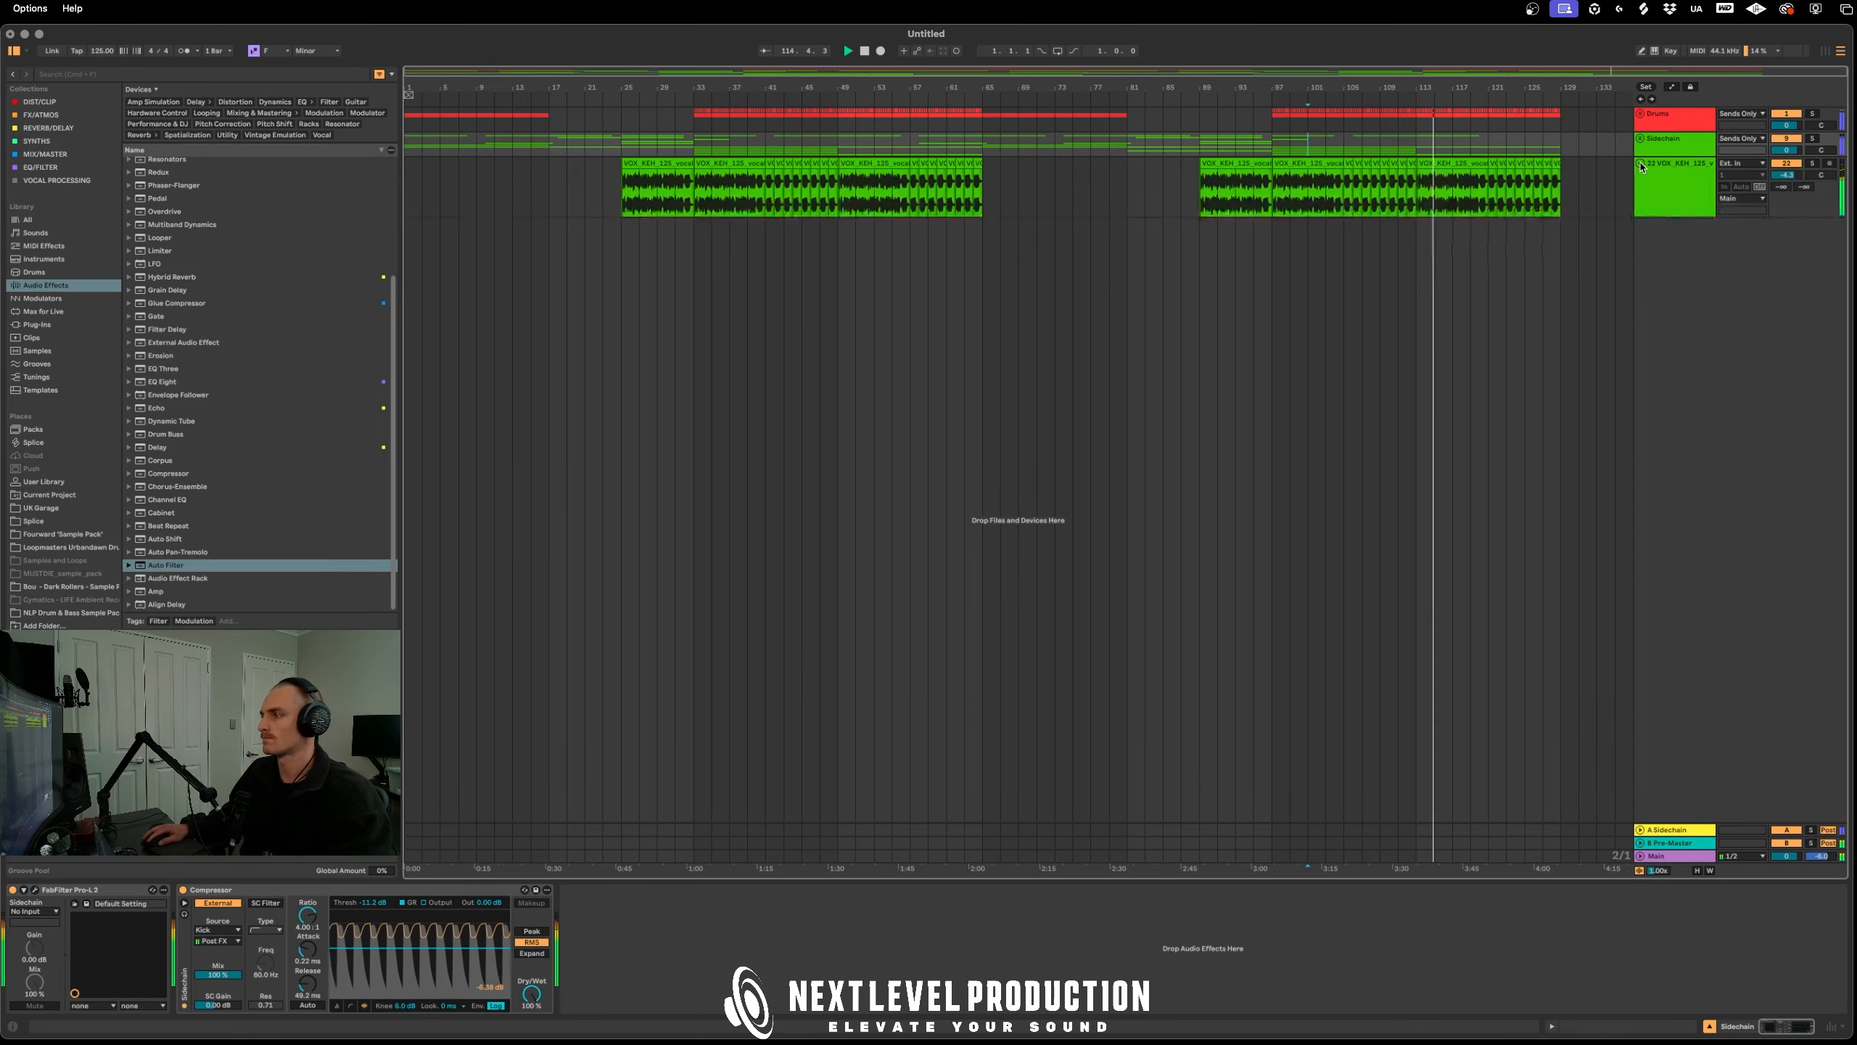
{"action": "left_click", "coordinate": [1689, 193]}
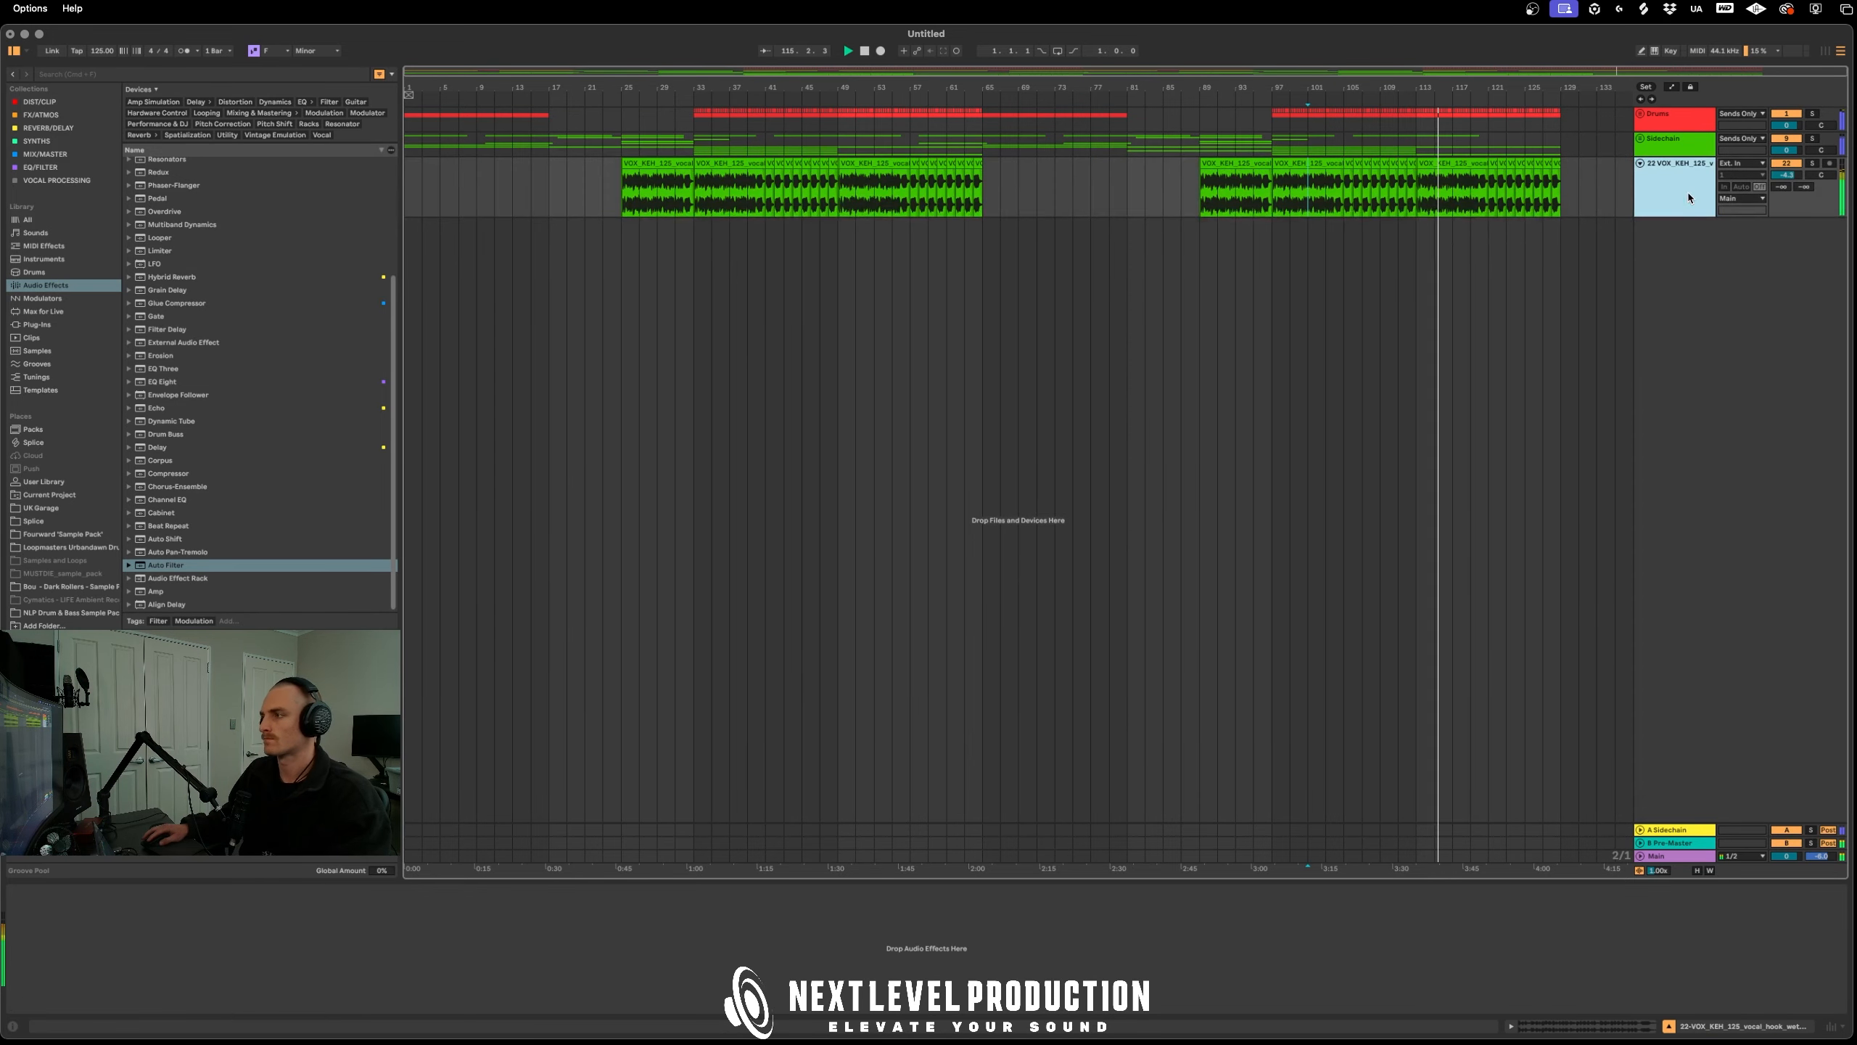
{"action": "left_click", "coordinate": [1785, 175]}
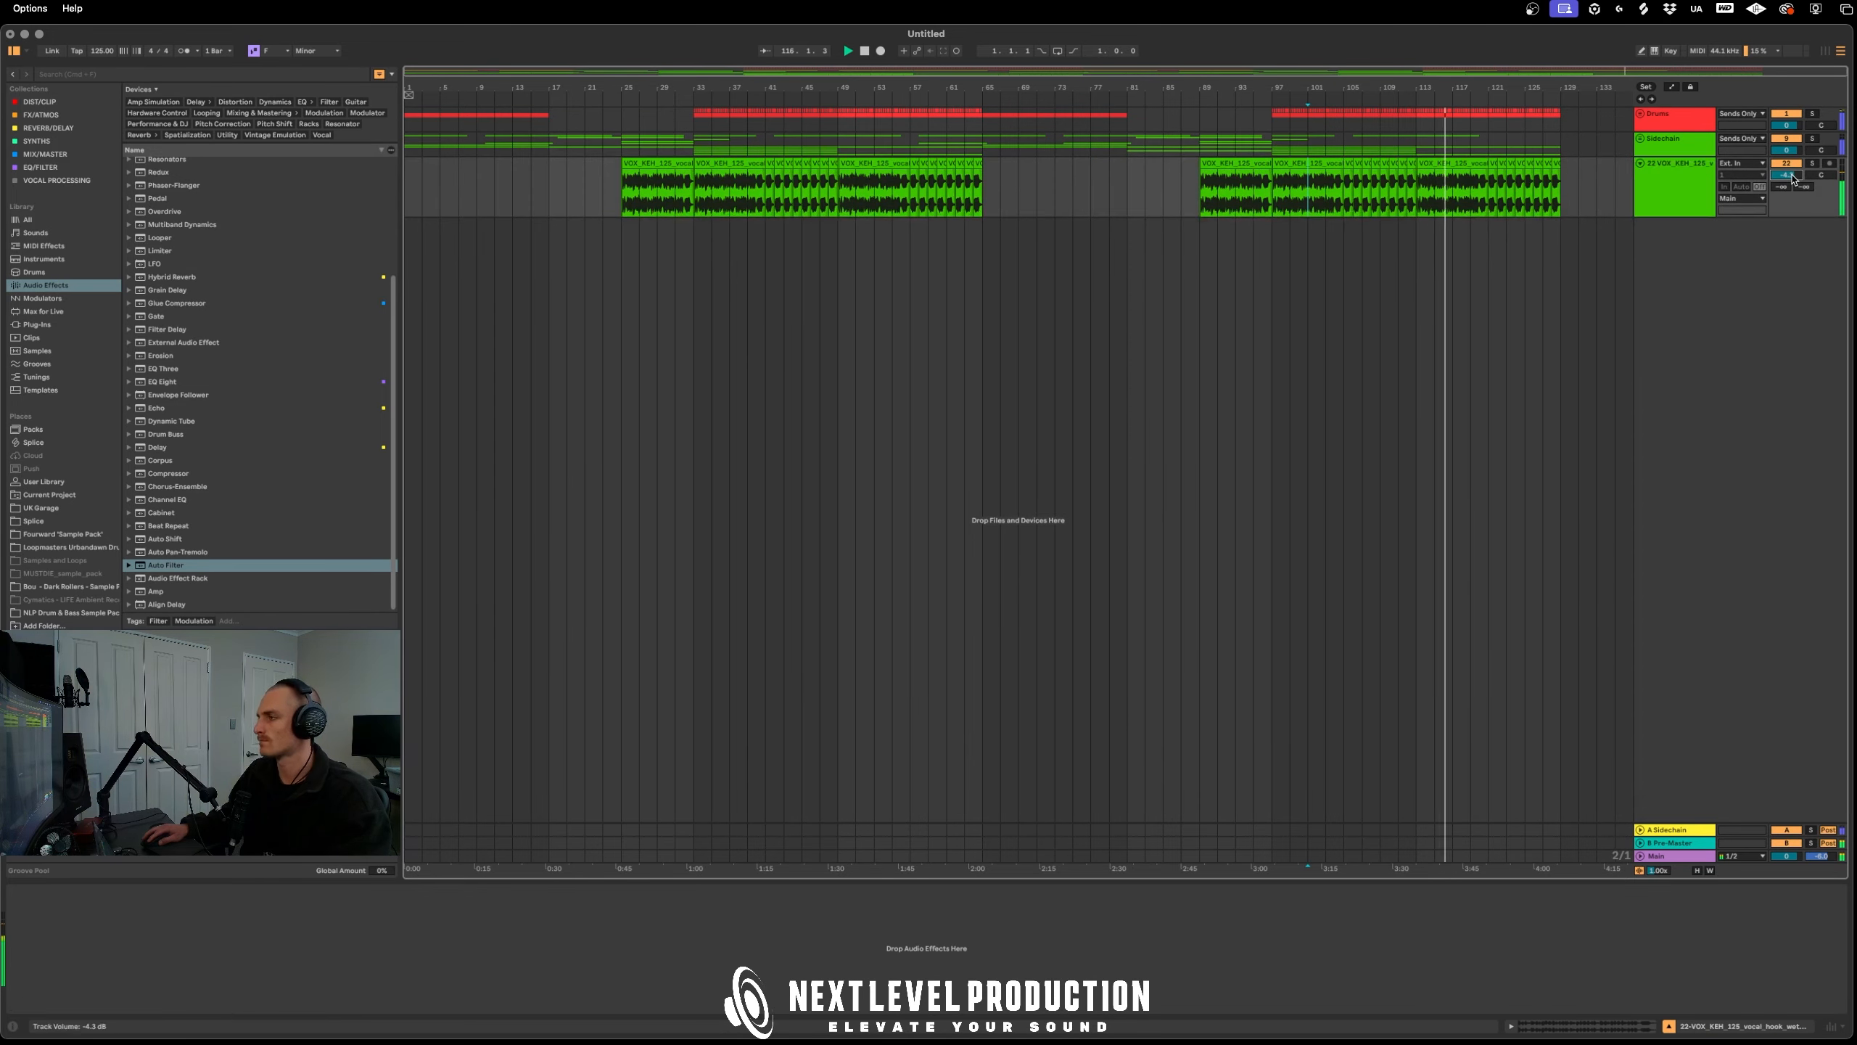
{"action": "left_click", "coordinate": [1640, 139]}
{"action": "left_click", "coordinate": [1640, 140]}
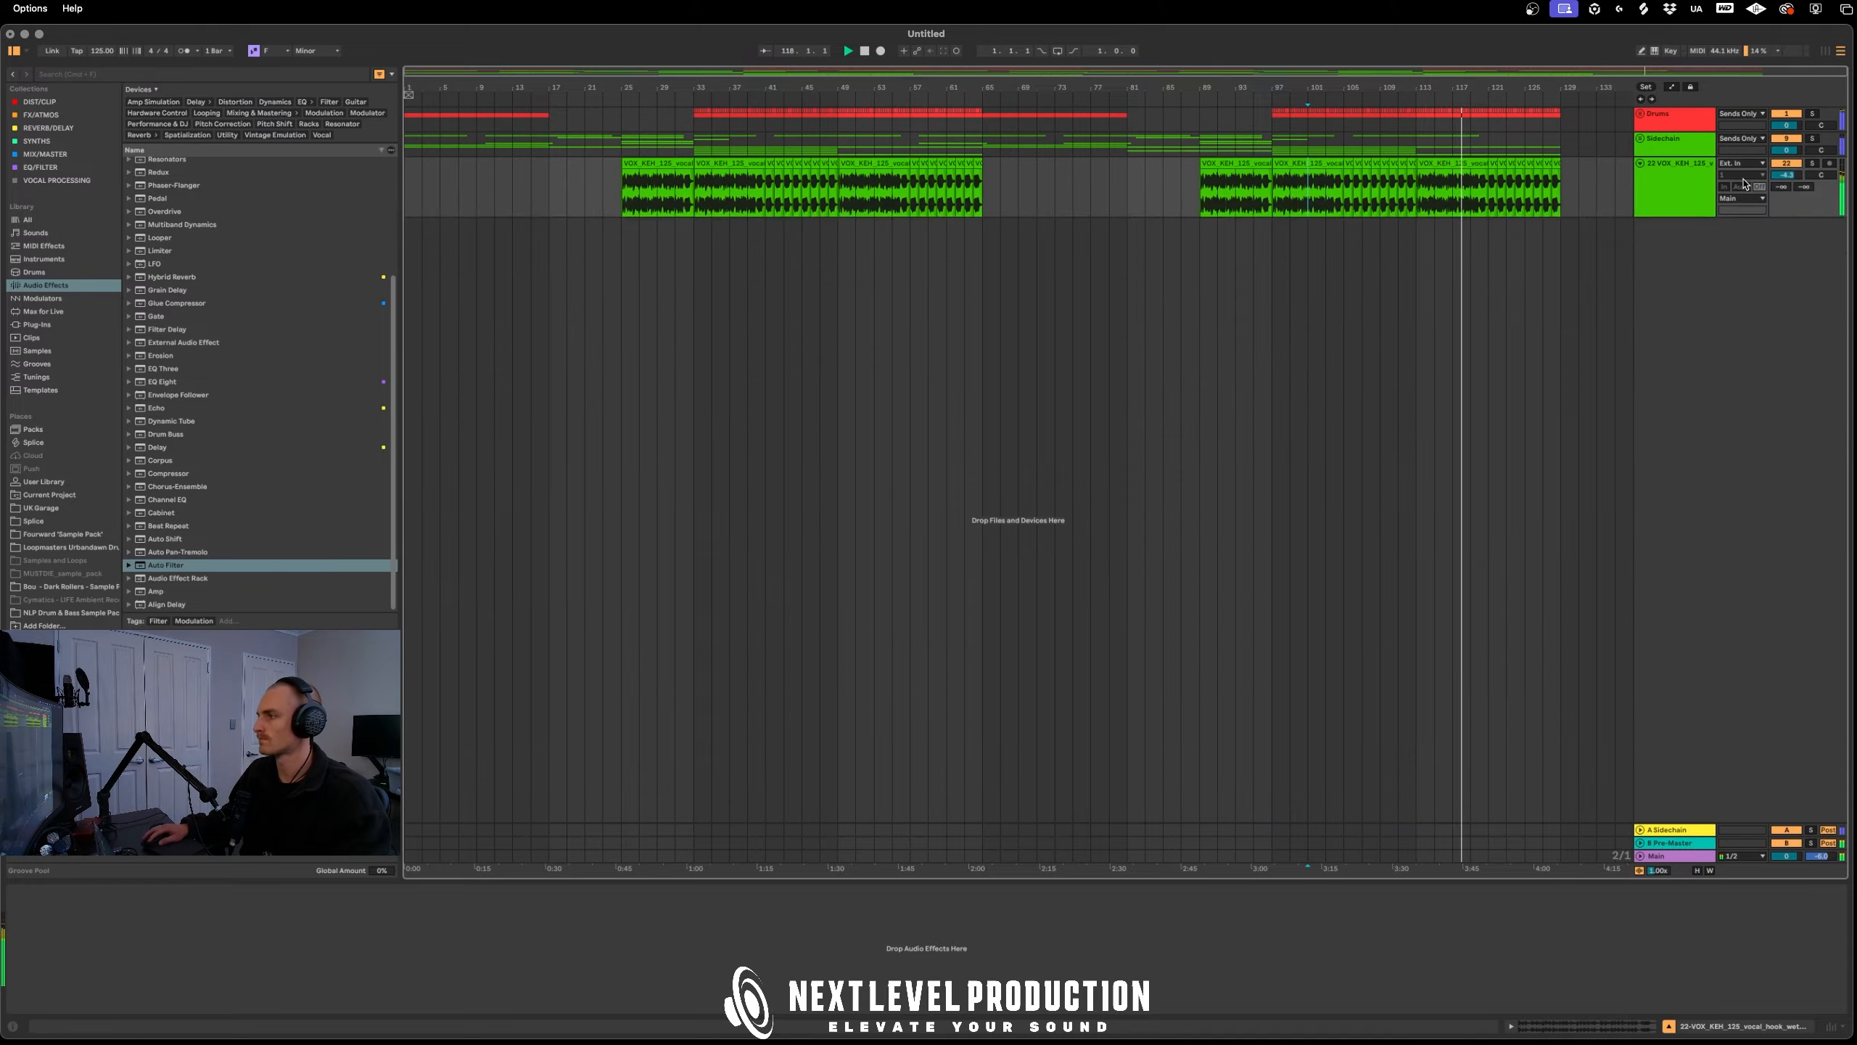
{"action": "left_click", "coordinate": [1744, 163]}
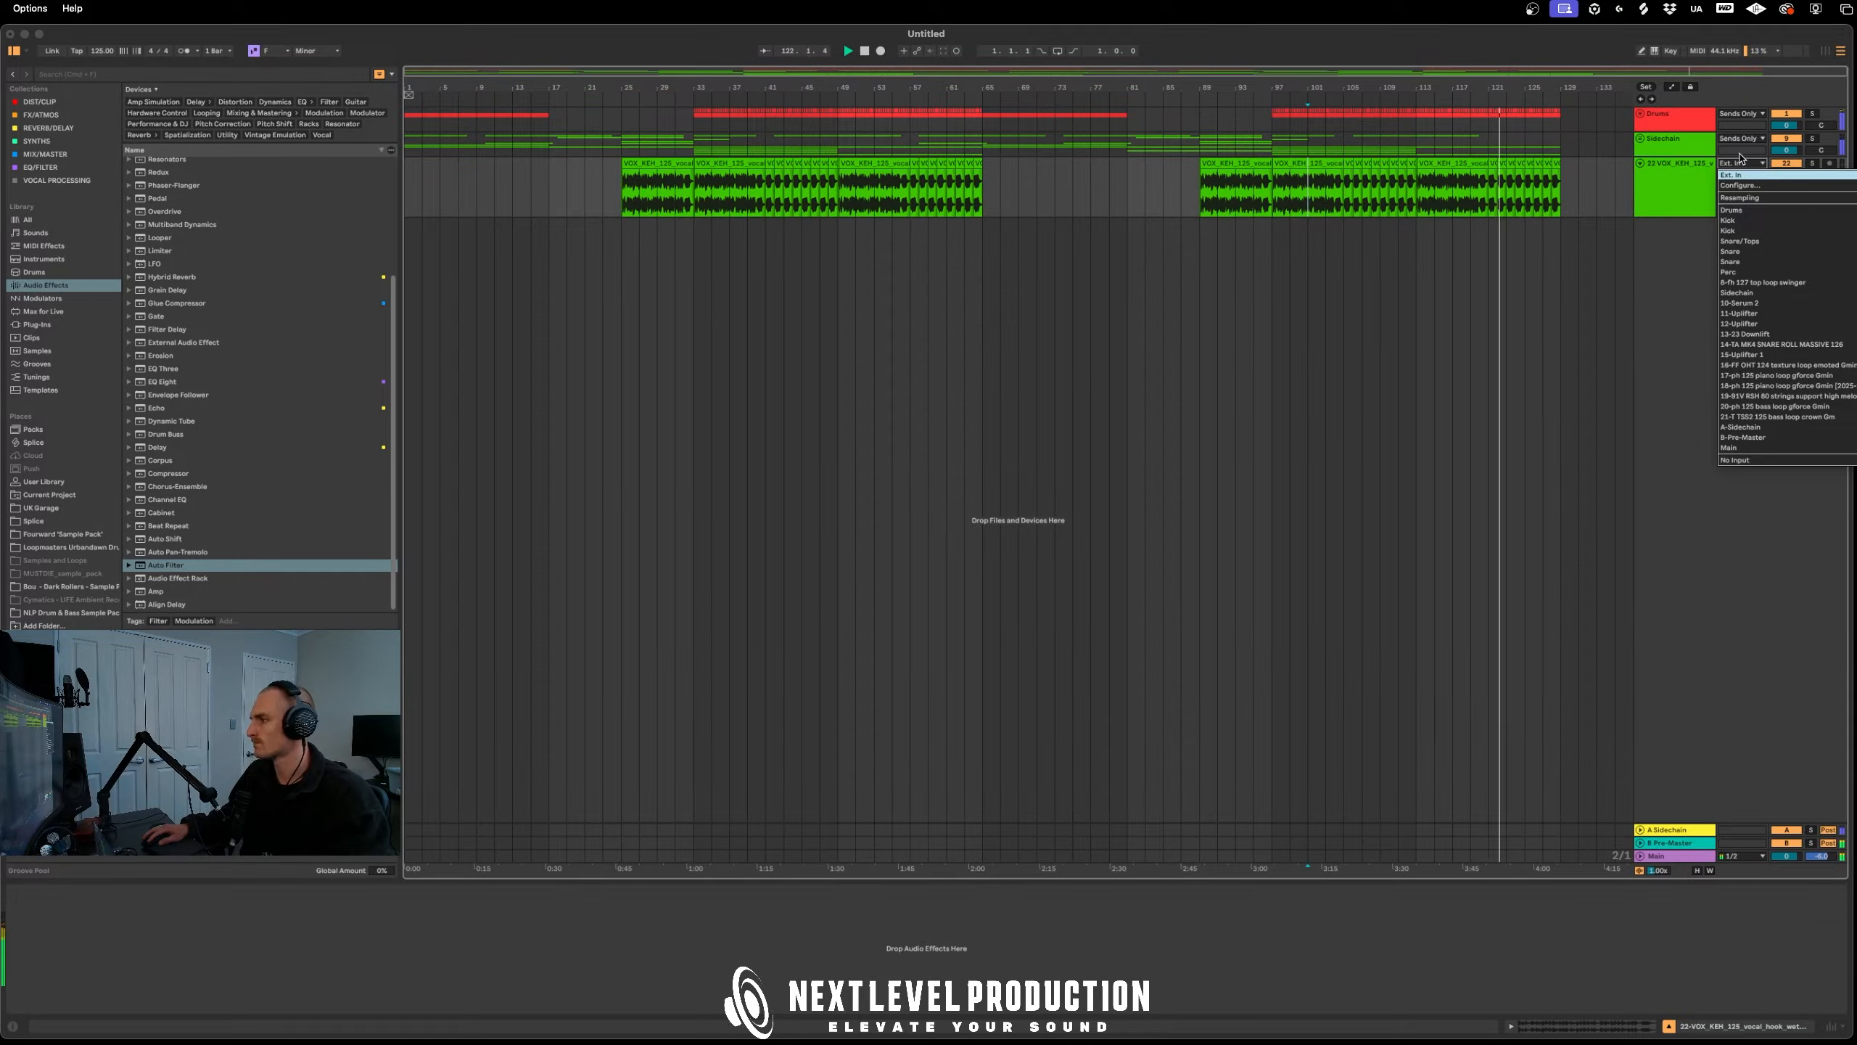
{"action": "left_click", "coordinate": [1746, 140]}
{"action": "left_click", "coordinate": [1747, 140]}
{"action": "left_click", "coordinate": [1750, 141]}
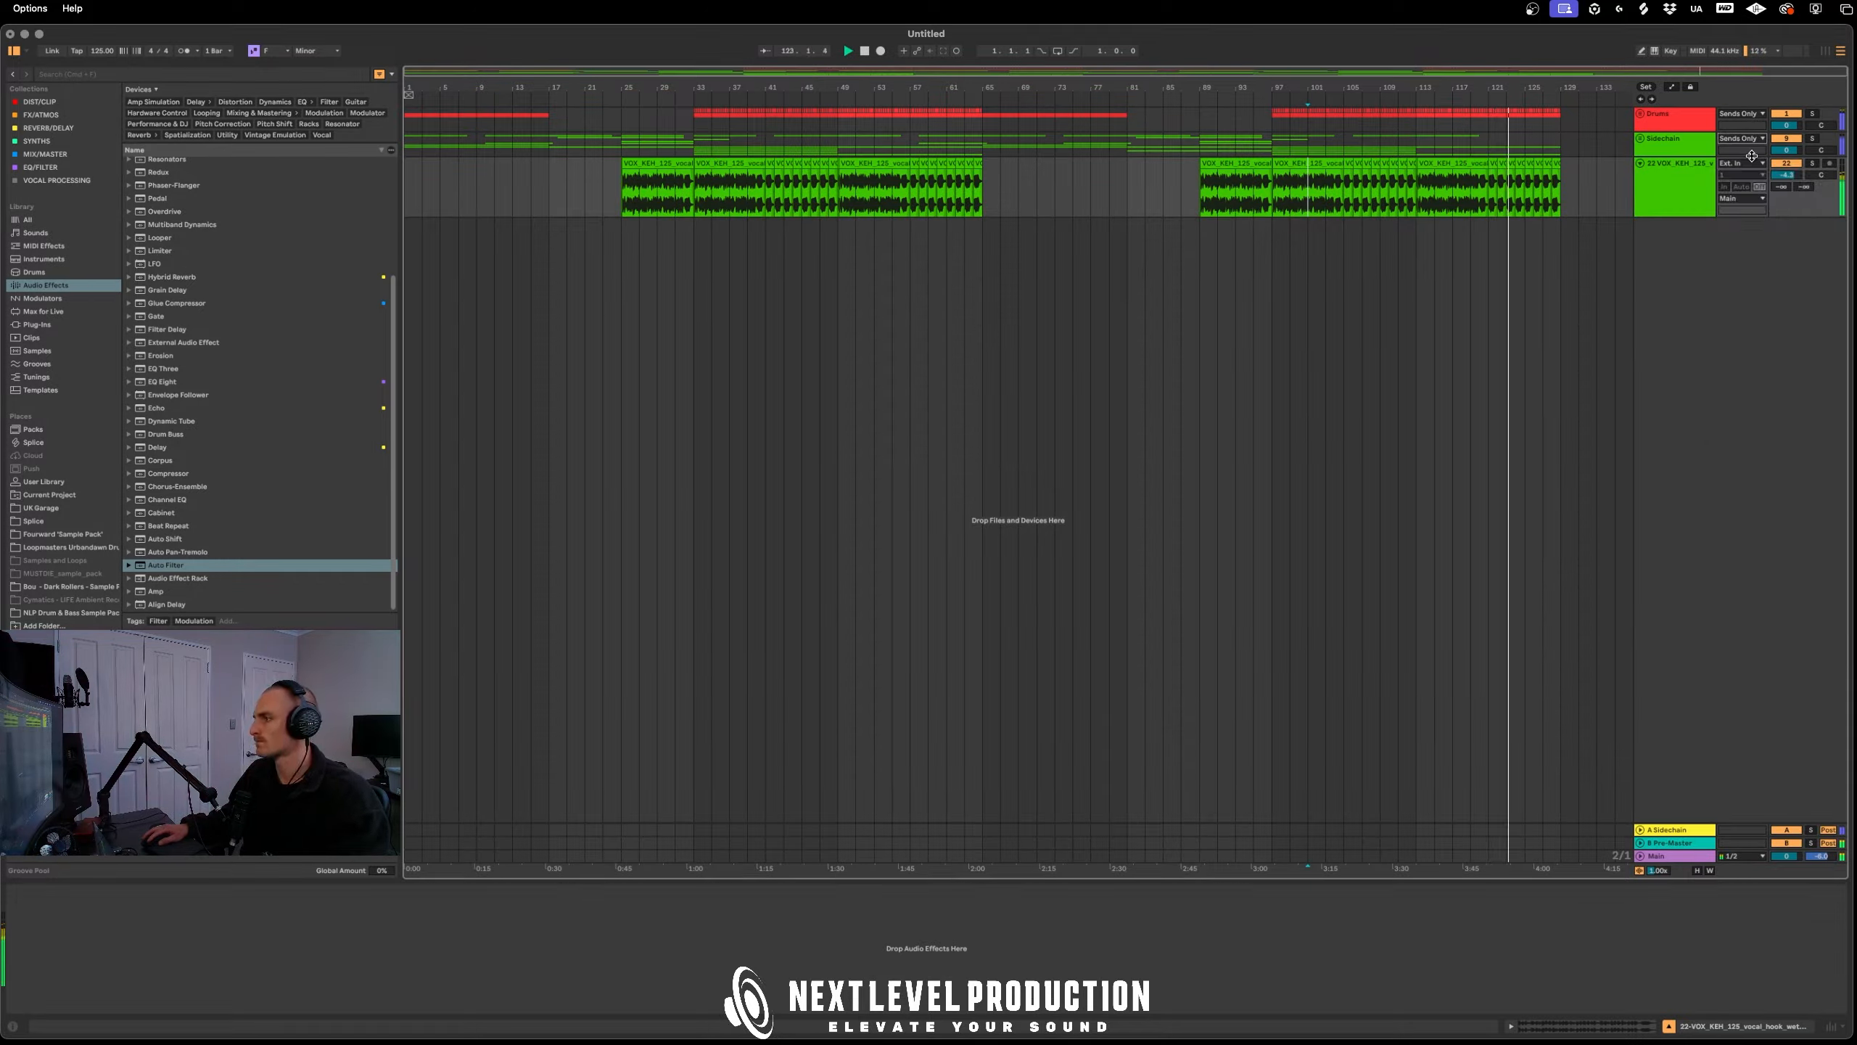
{"action": "left_click", "coordinate": [1753, 164]}
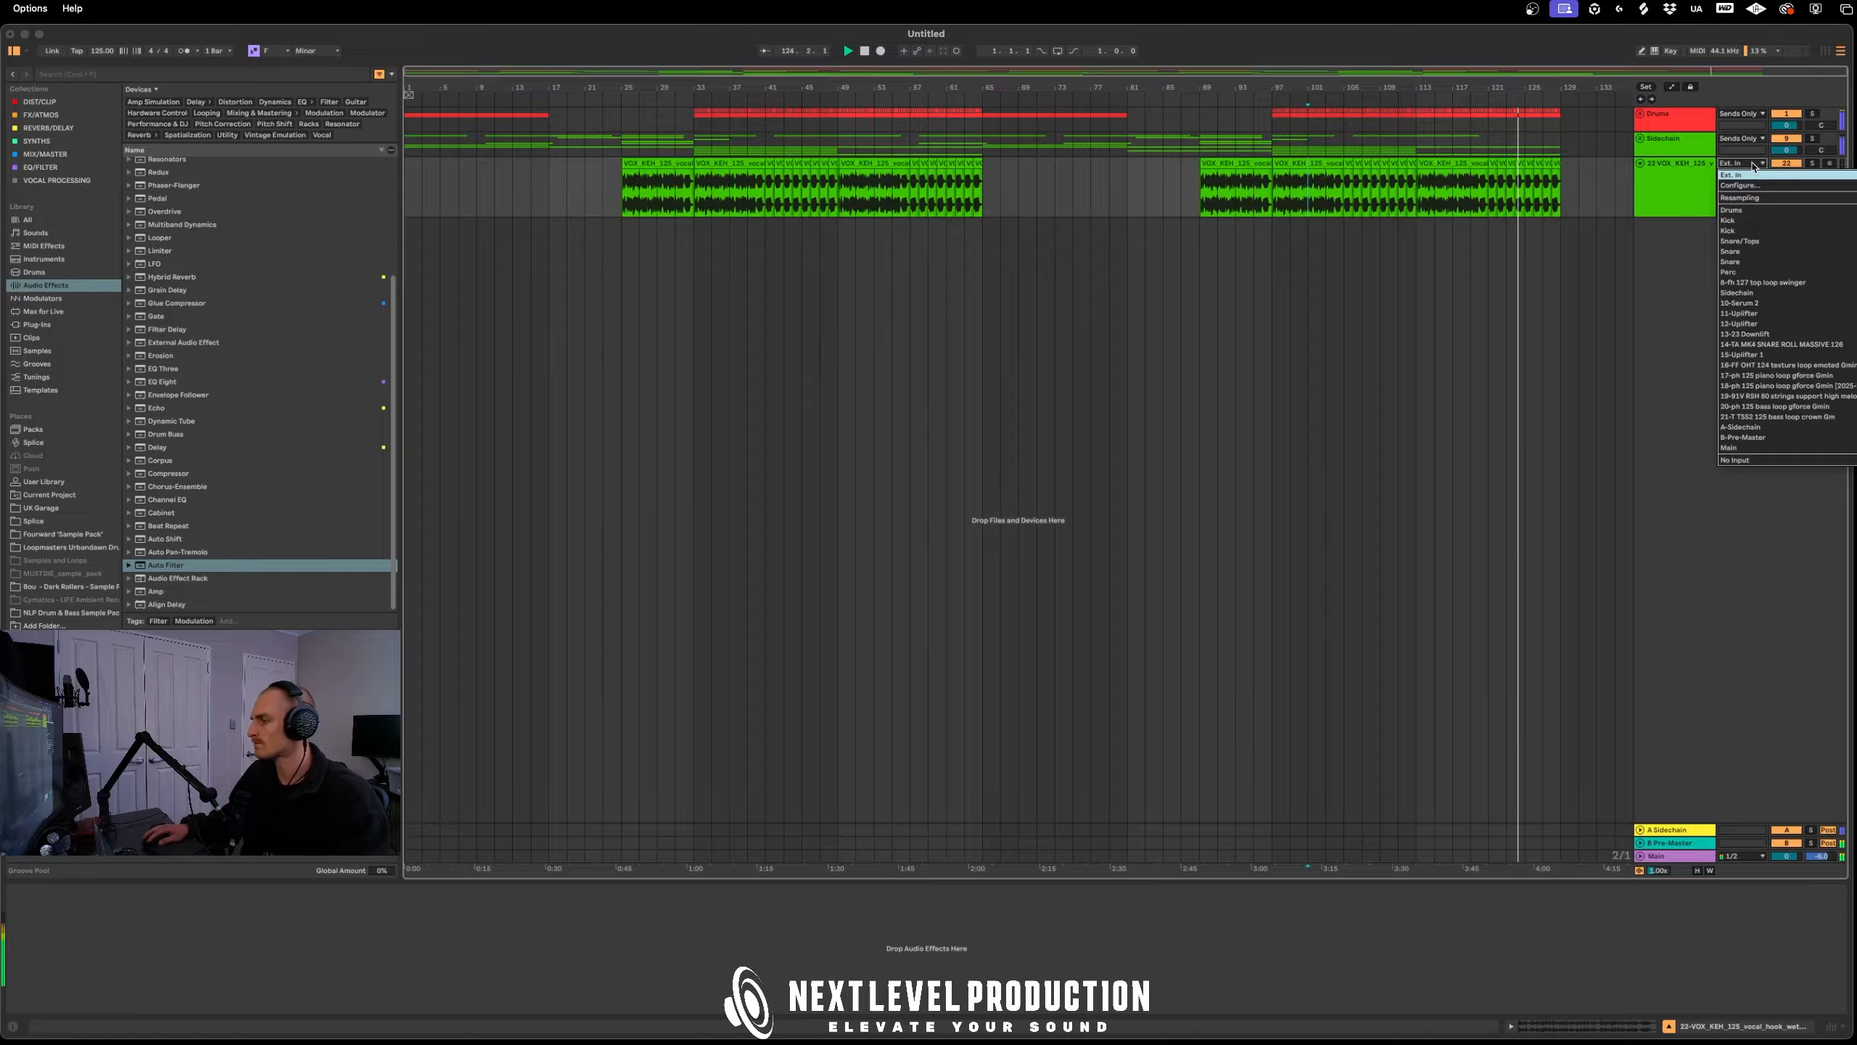
{"action": "left_click", "coordinate": [1753, 165]}
Route the vocal track's output to Sends Only and raise its send to the A Sidechain return fully
{"action": "left_click", "coordinate": [1743, 198]}
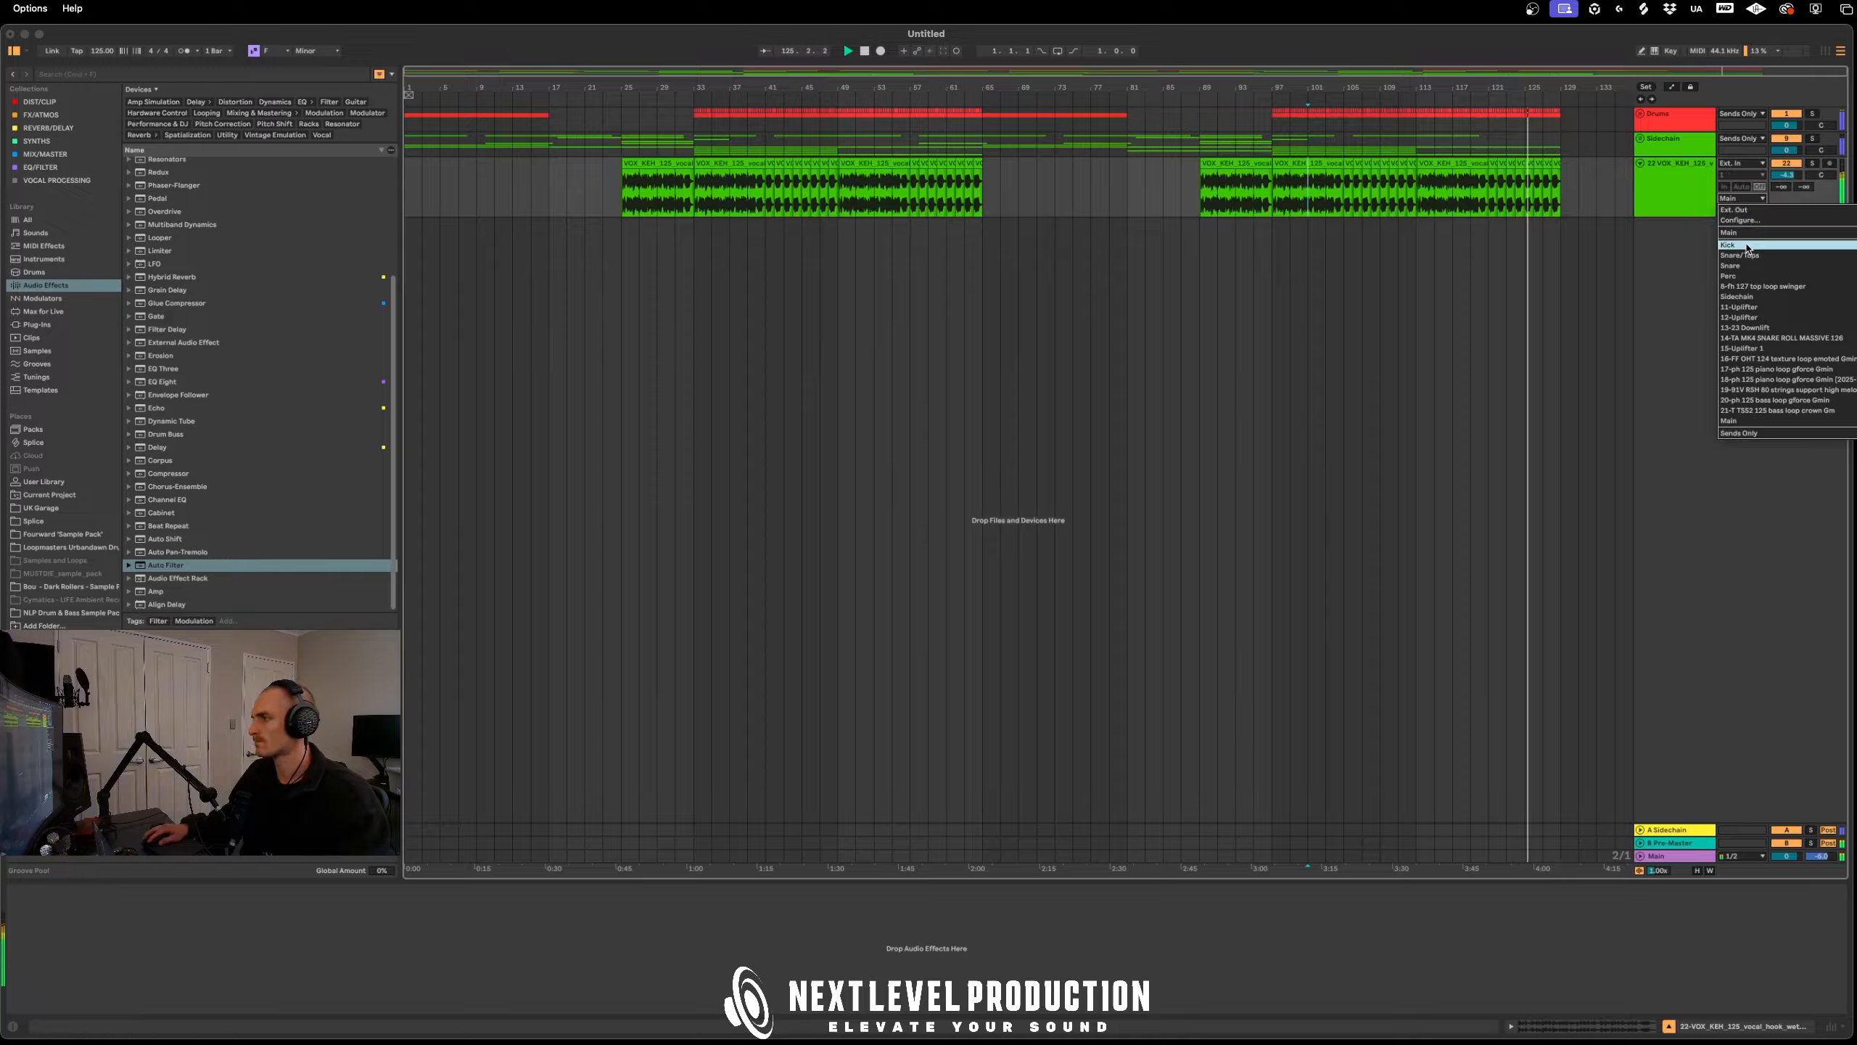
{"action": "left_click", "coordinate": [1739, 432]}
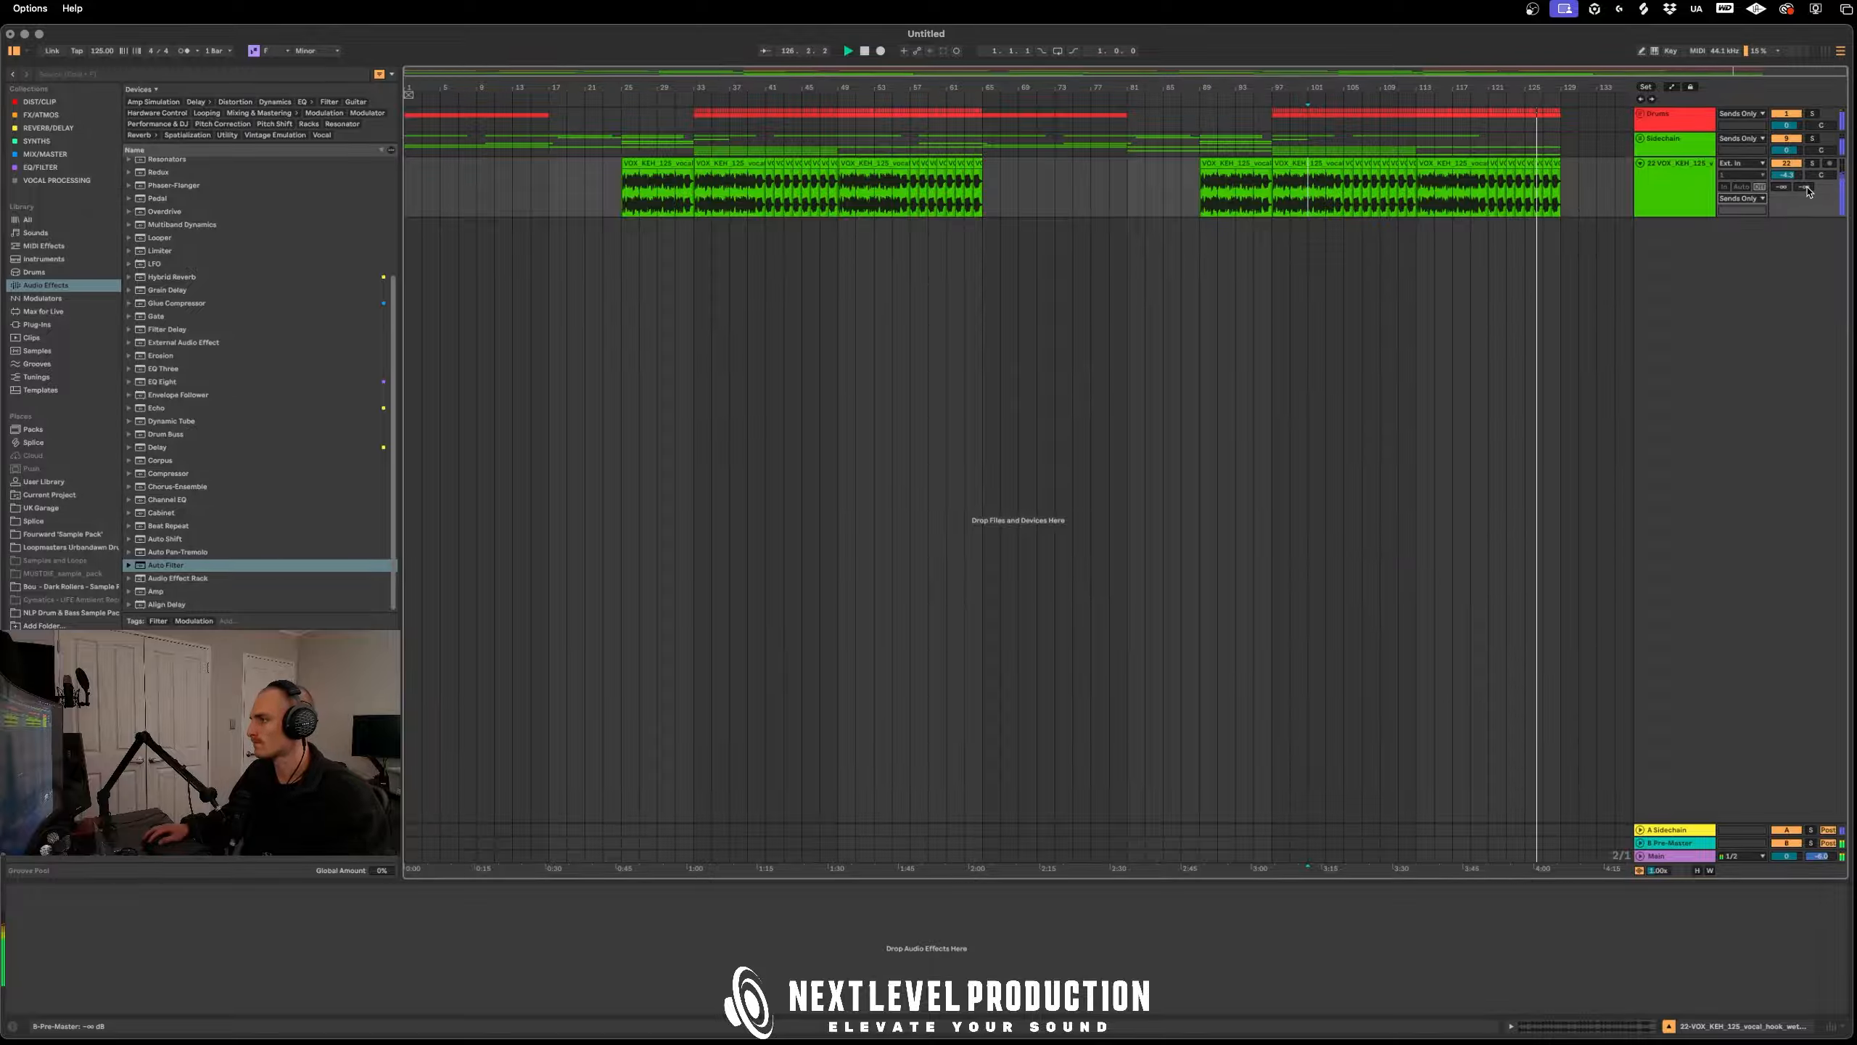
{"action": "left_click_drag", "start_coordinate": [1781, 188], "coordinate": [1782, 109]}
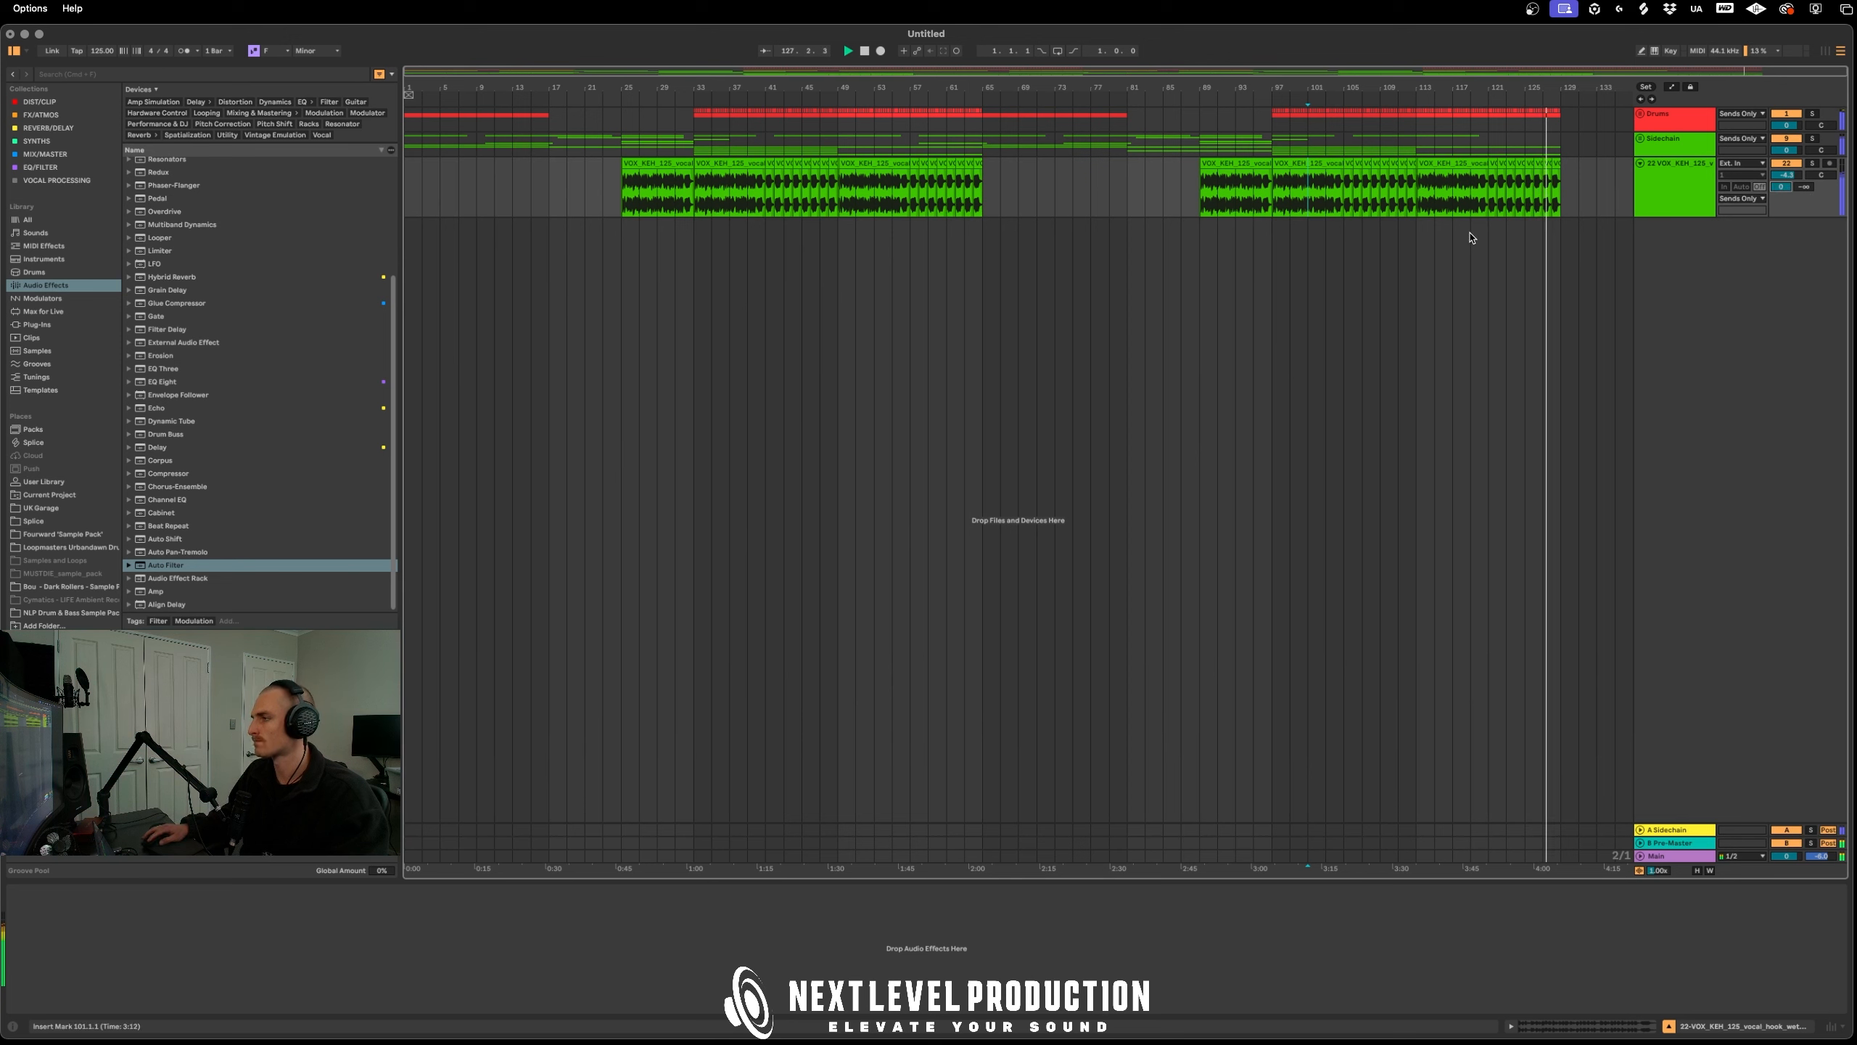